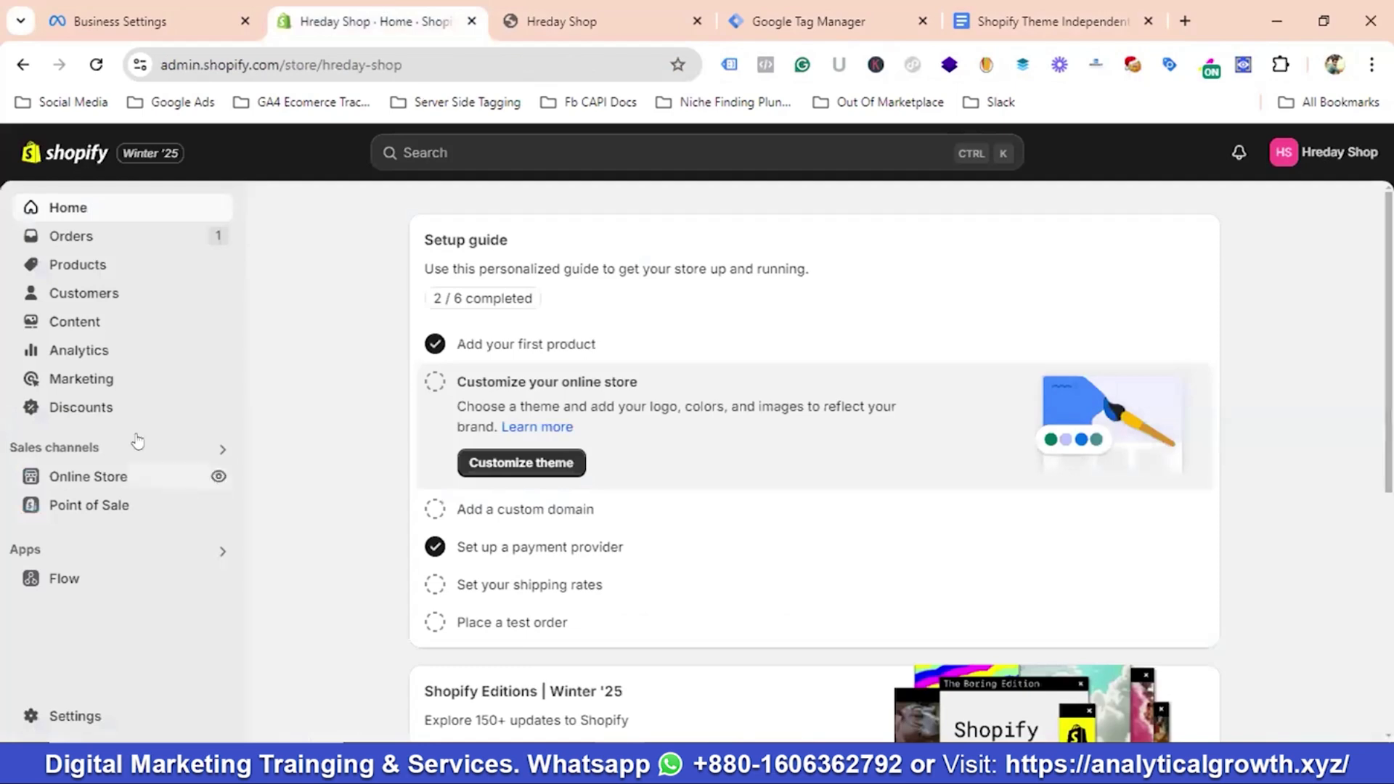
# Open the Shopify Facebook Pixel custom pixel in the store's customer events settings and view its code
pyautogui.click(87, 718)
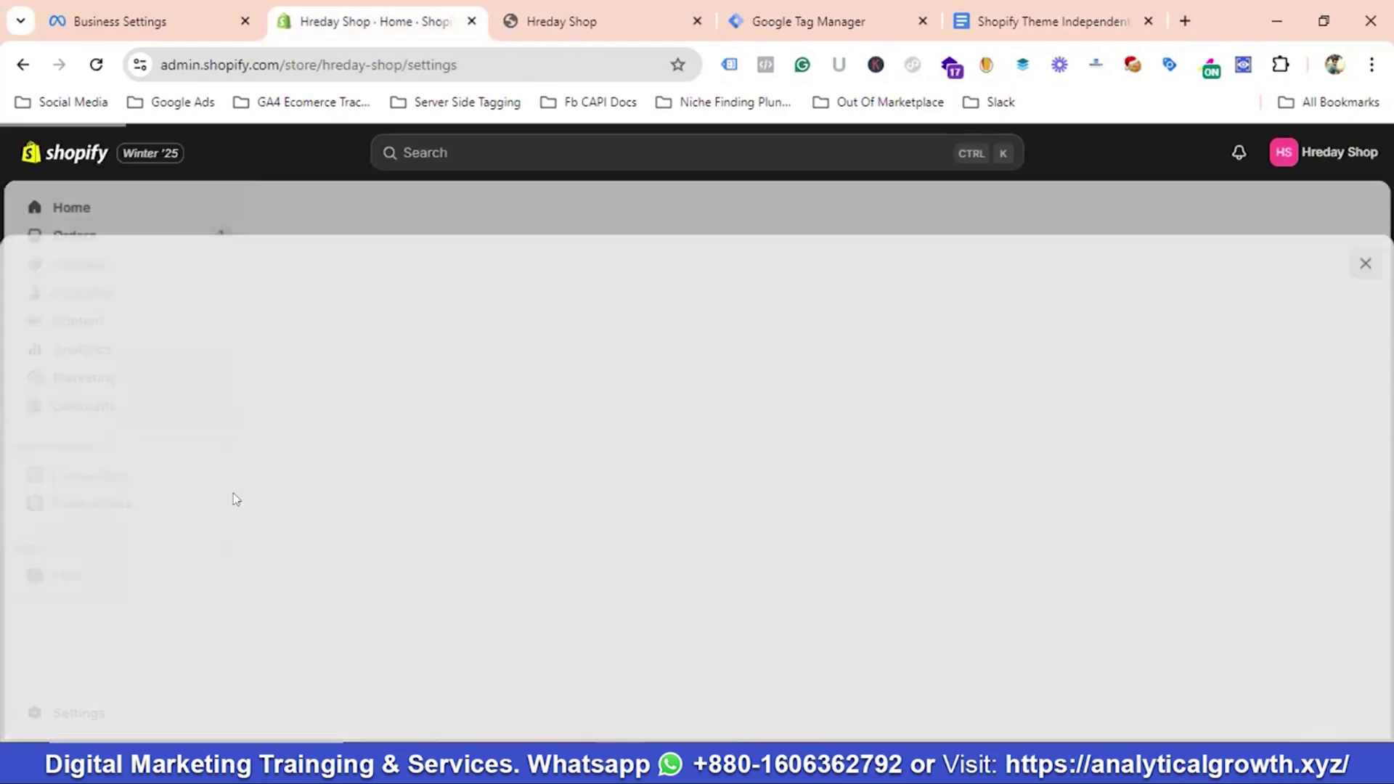
pyautogui.scroll(-2, 277, 431)
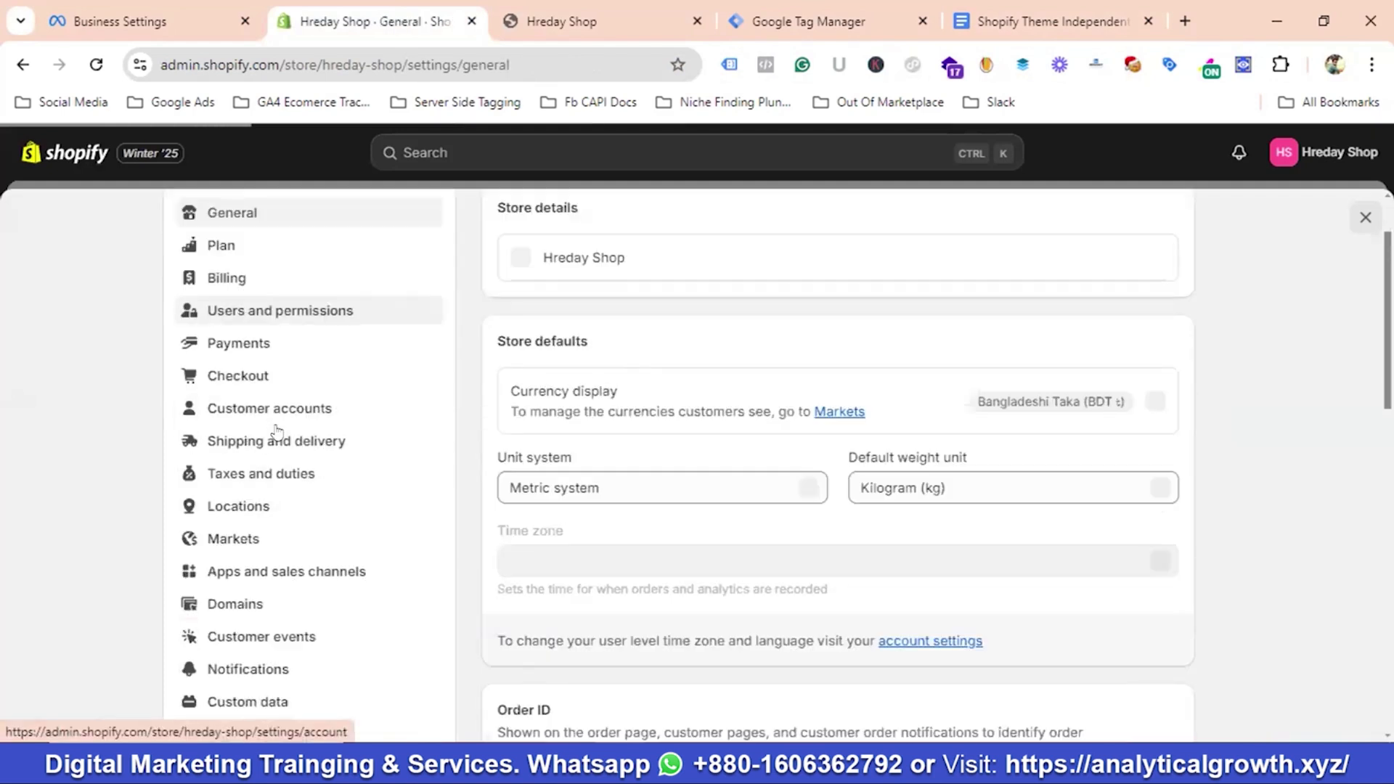
pyautogui.click(252, 646)
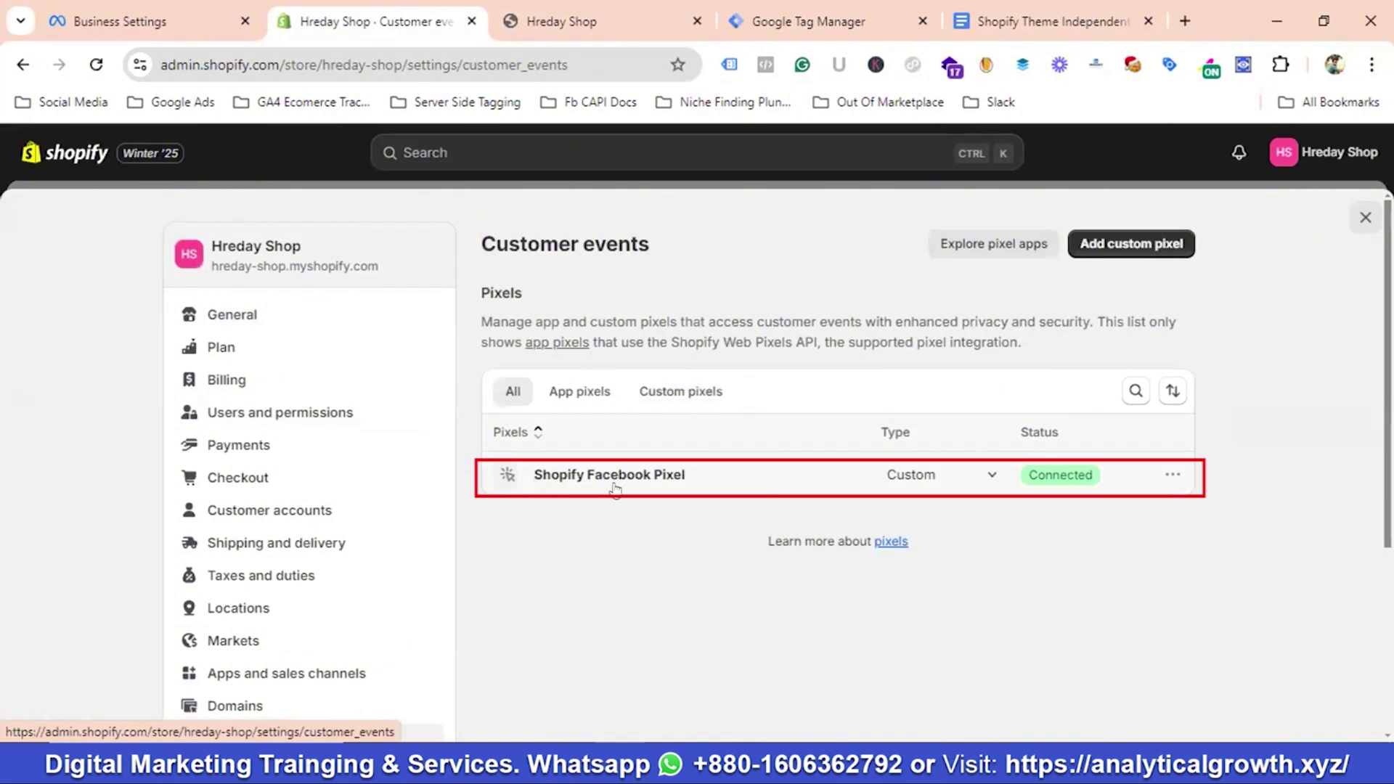
pyautogui.click(627, 482)
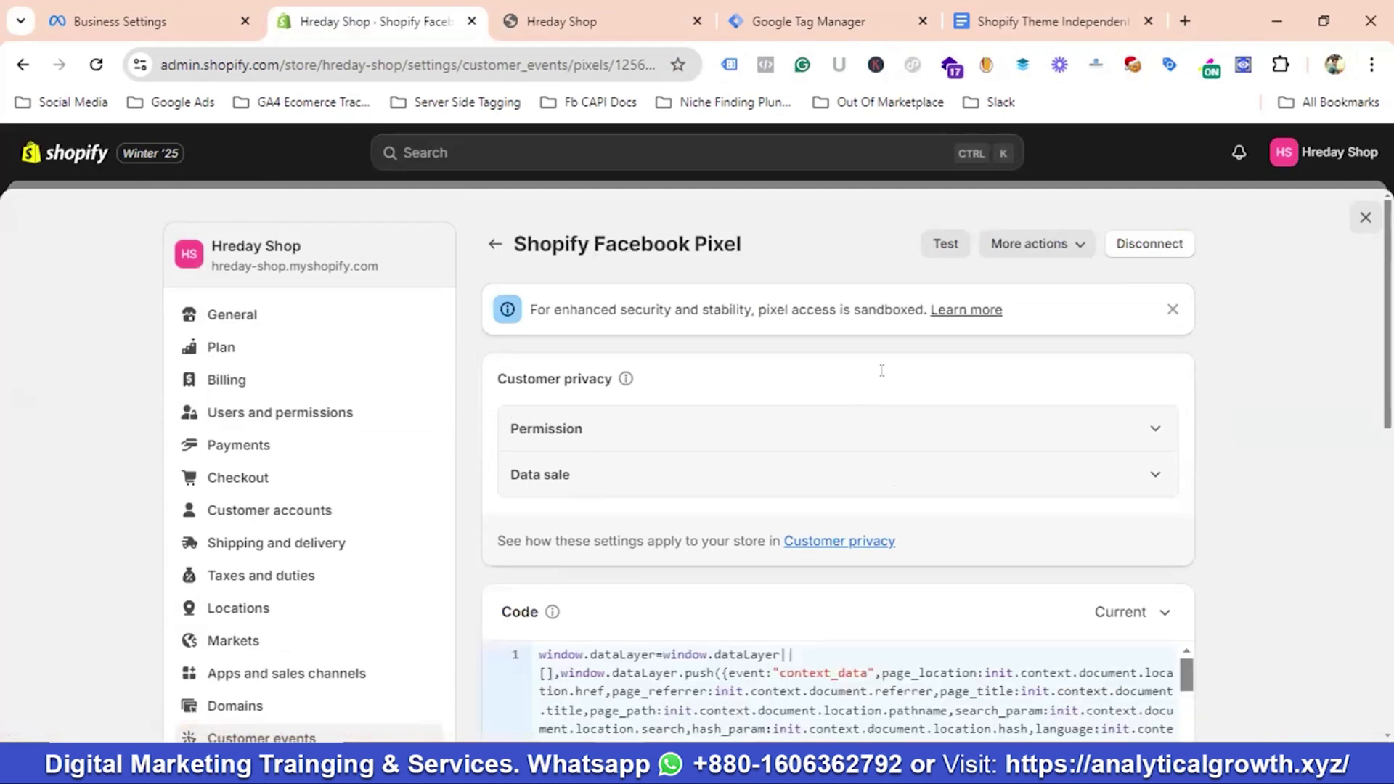
pyautogui.scroll(-4, 790, 372)
pyautogui.scroll(-3, 790, 372)
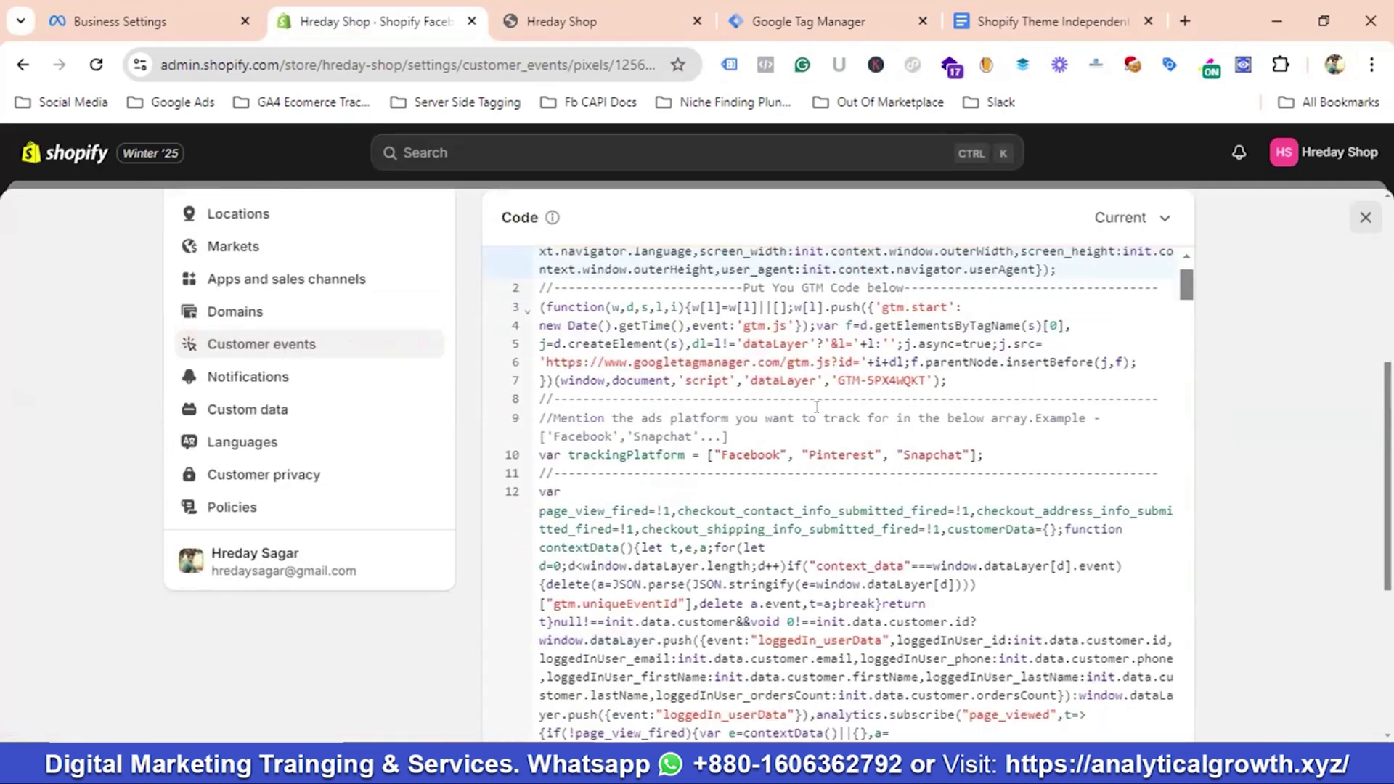
# Switch to the Shopify Theme Independent Data Layer document in Google Docs and look through its data layer code
pyautogui.click(1039, 10)
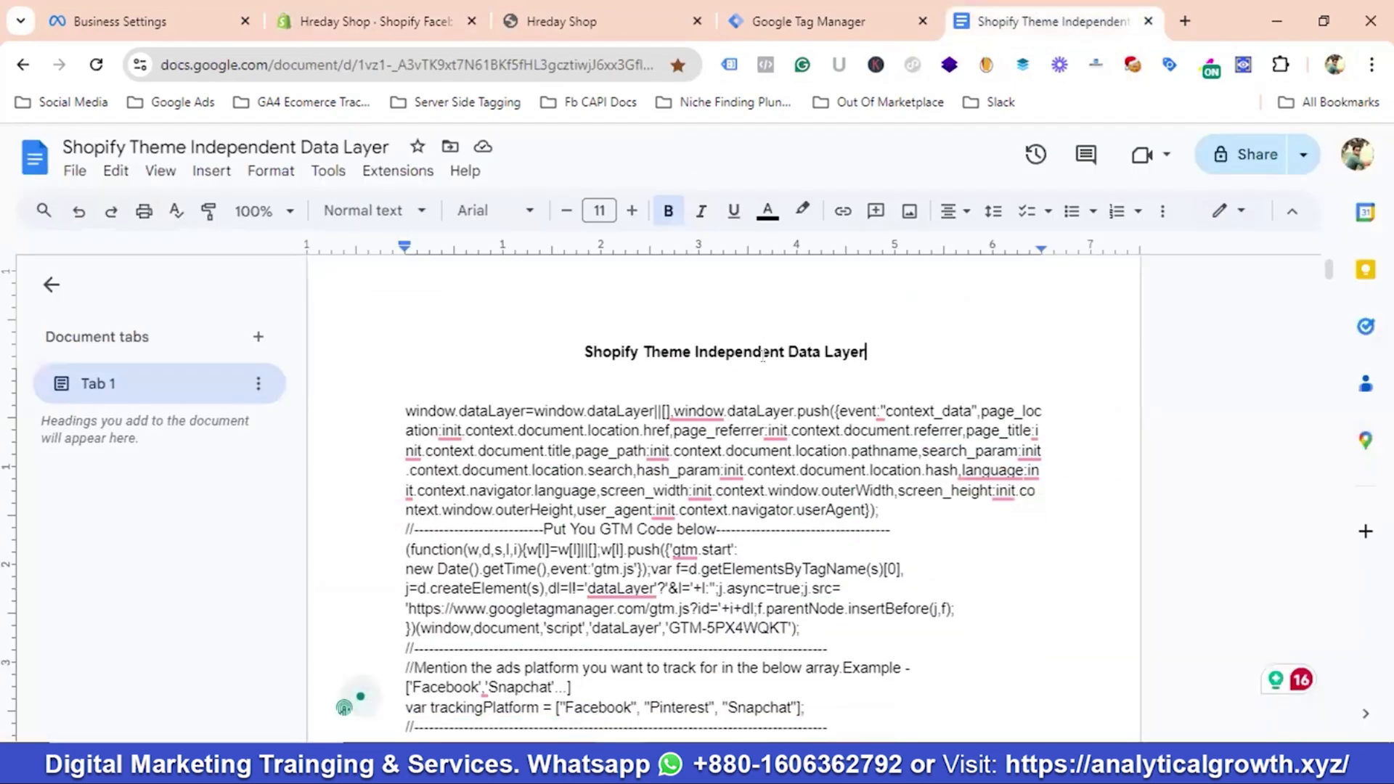
pyautogui.scroll(-3, 732, 378)
pyautogui.scroll(-10, 732, 392)
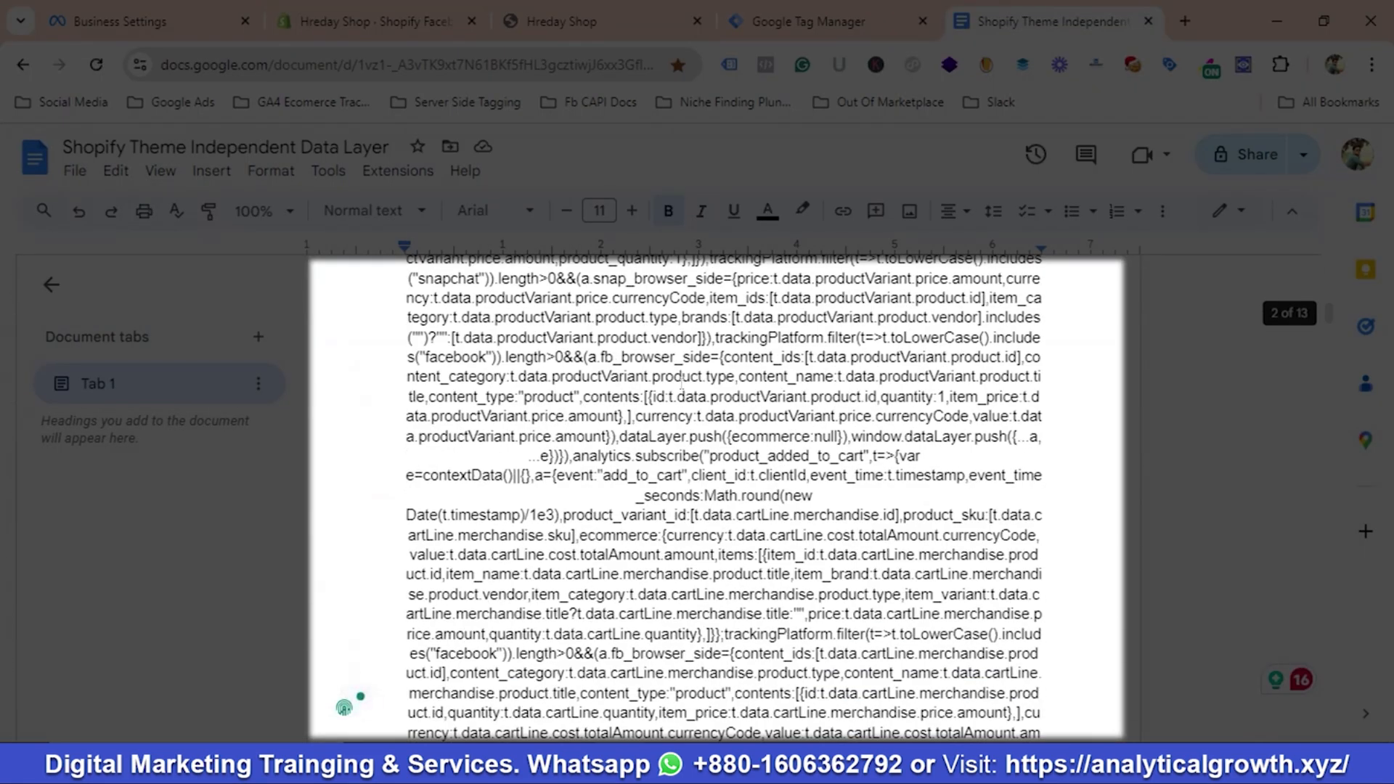
pyautogui.scroll(-15, 731, 425)
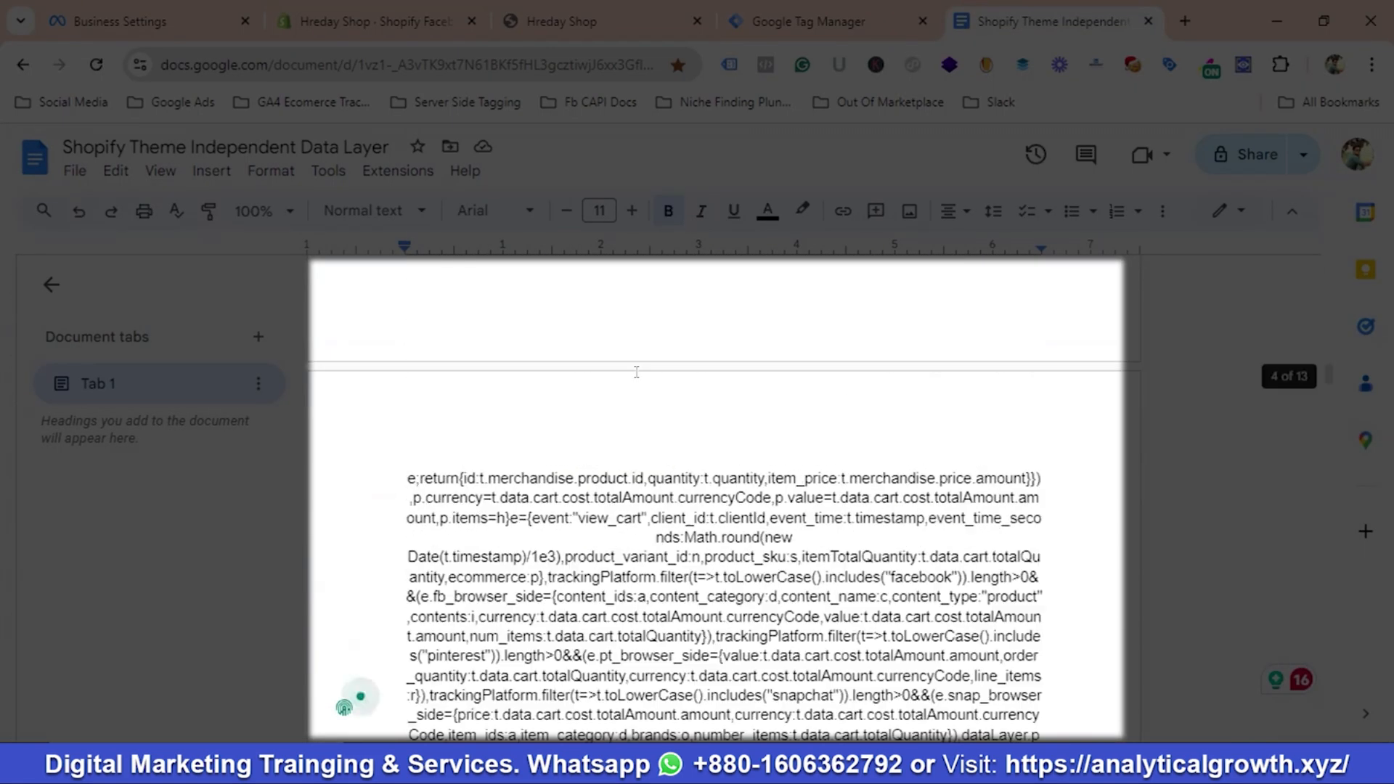
pyautogui.scroll(-15, 700, 386)
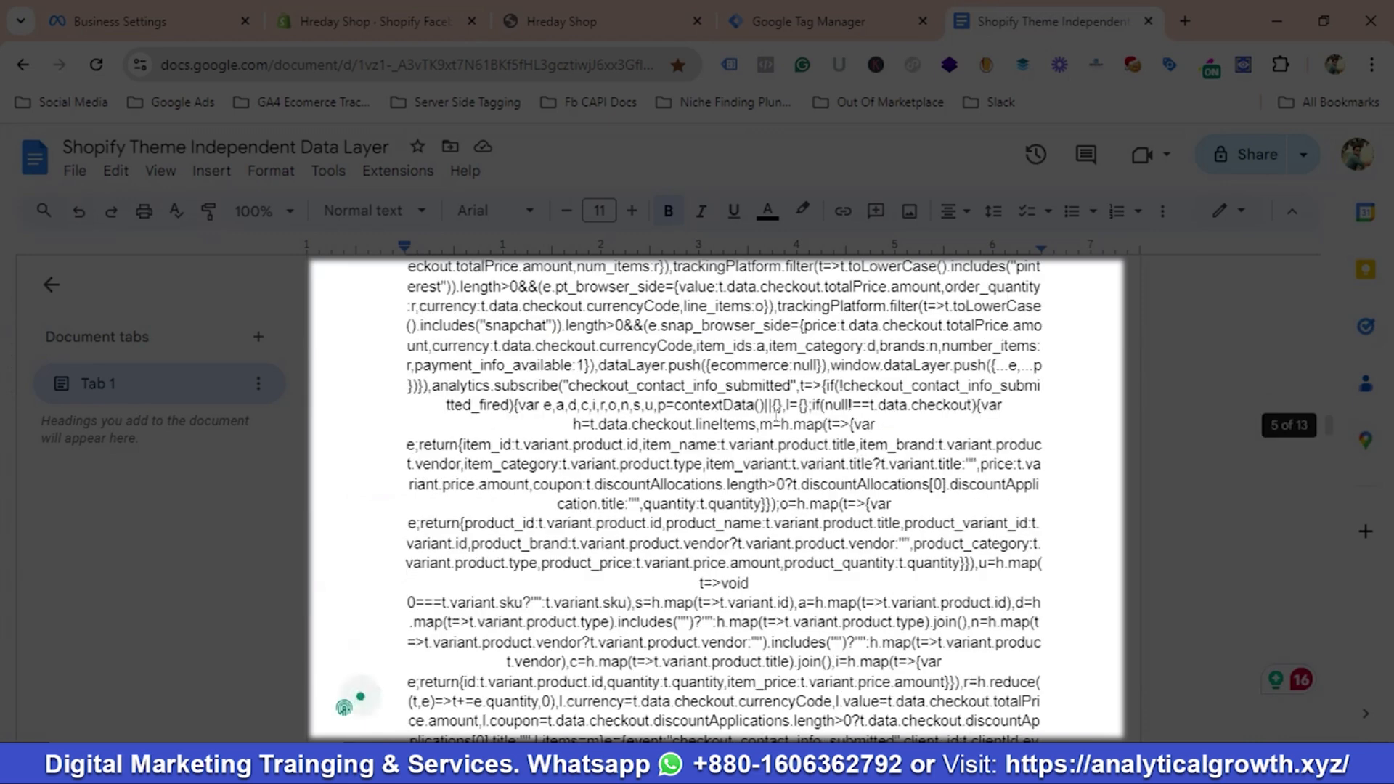
pyautogui.scroll(-10, 683, 375)
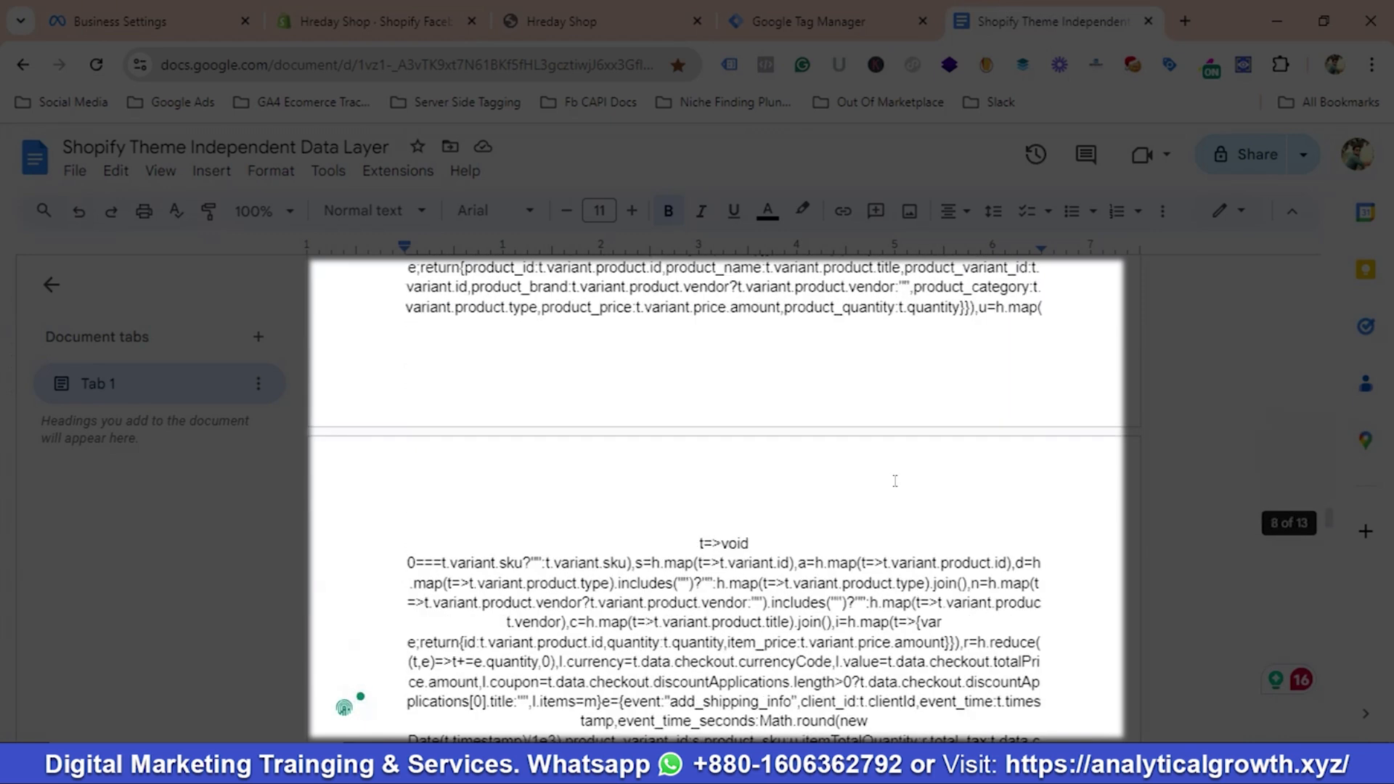
pyautogui.scroll(4, 907, 475)
pyautogui.scroll(-3, 908, 475)
pyautogui.scroll(3, 910, 474)
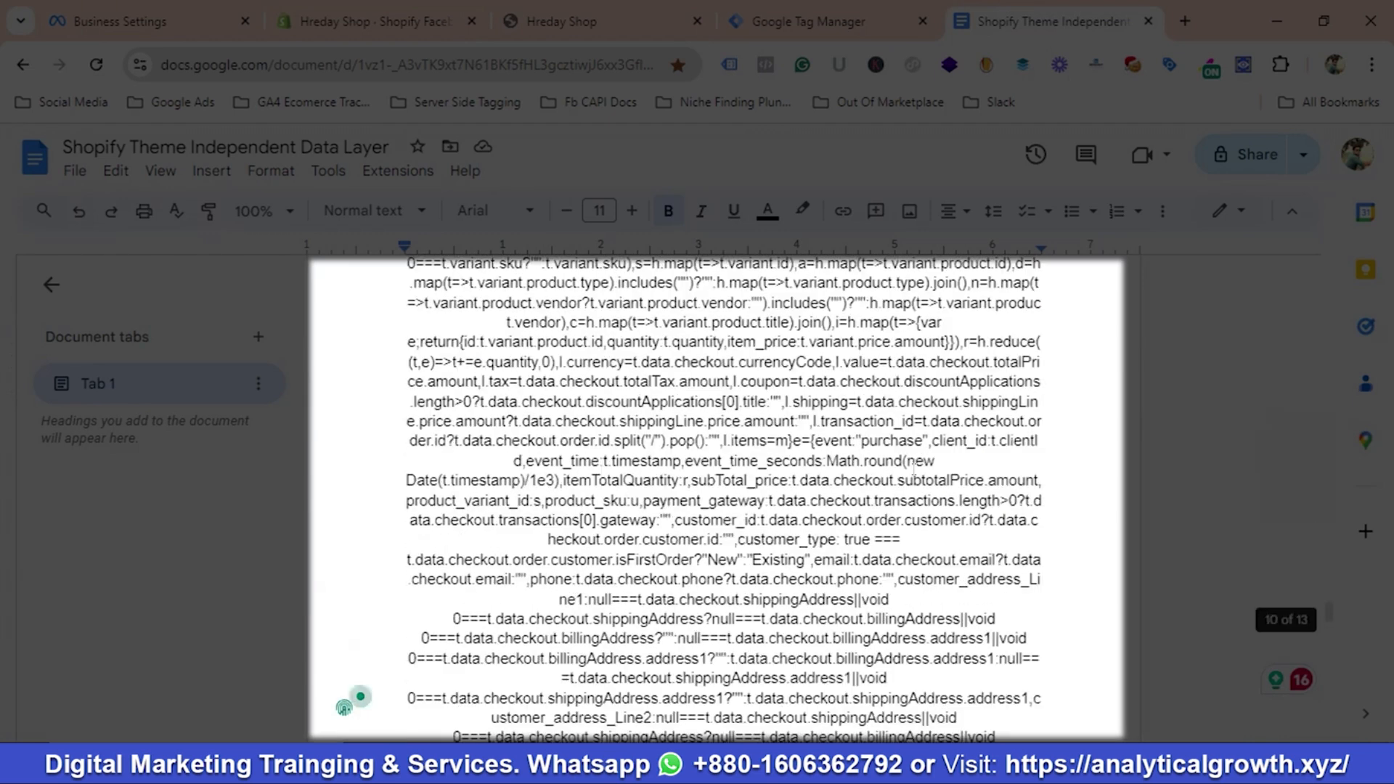
pyautogui.scroll(-5, 912, 470)
pyautogui.scroll(-5, 913, 469)
pyautogui.scroll(5, 913, 468)
pyautogui.scroll(-4, 914, 468)
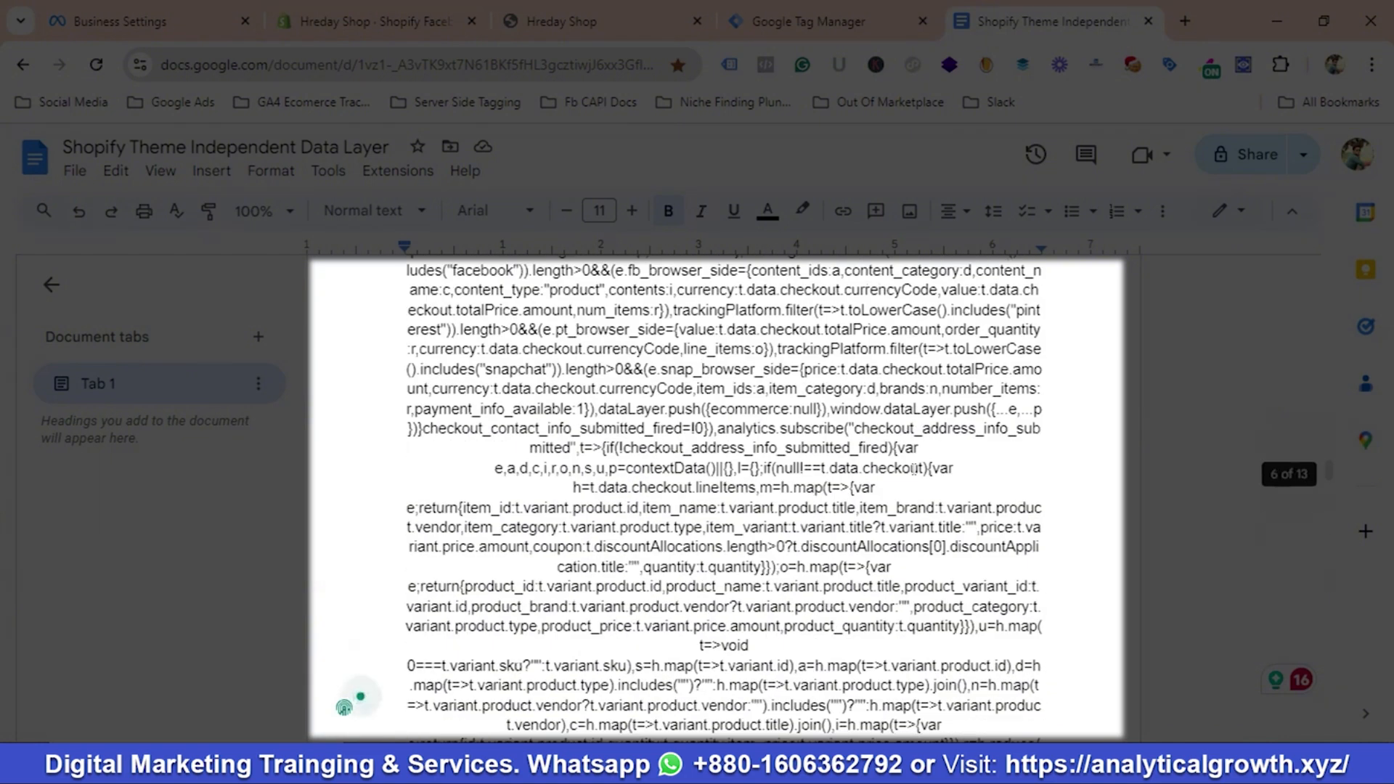
pyautogui.scroll(2, 913, 468)
pyautogui.scroll(20, 913, 470)
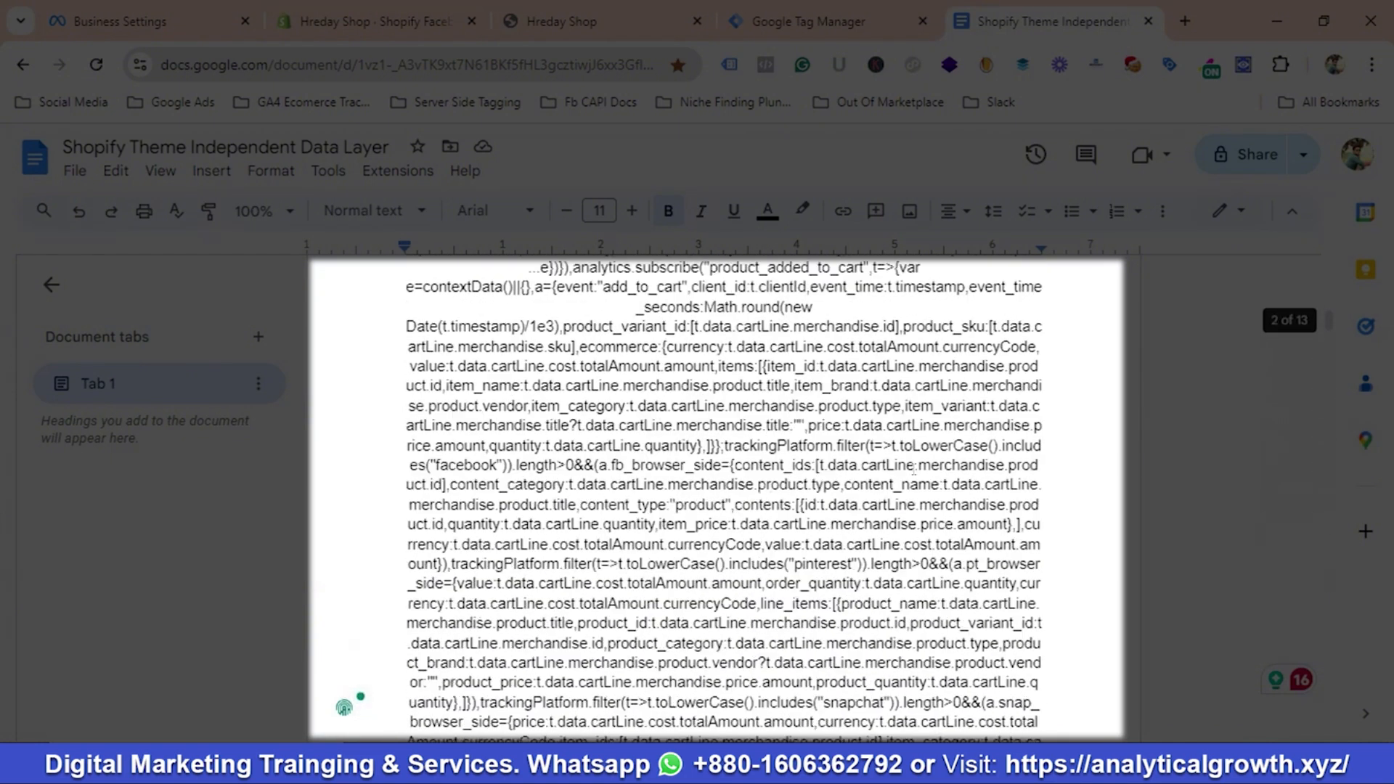
pyautogui.scroll(6, 913, 470)
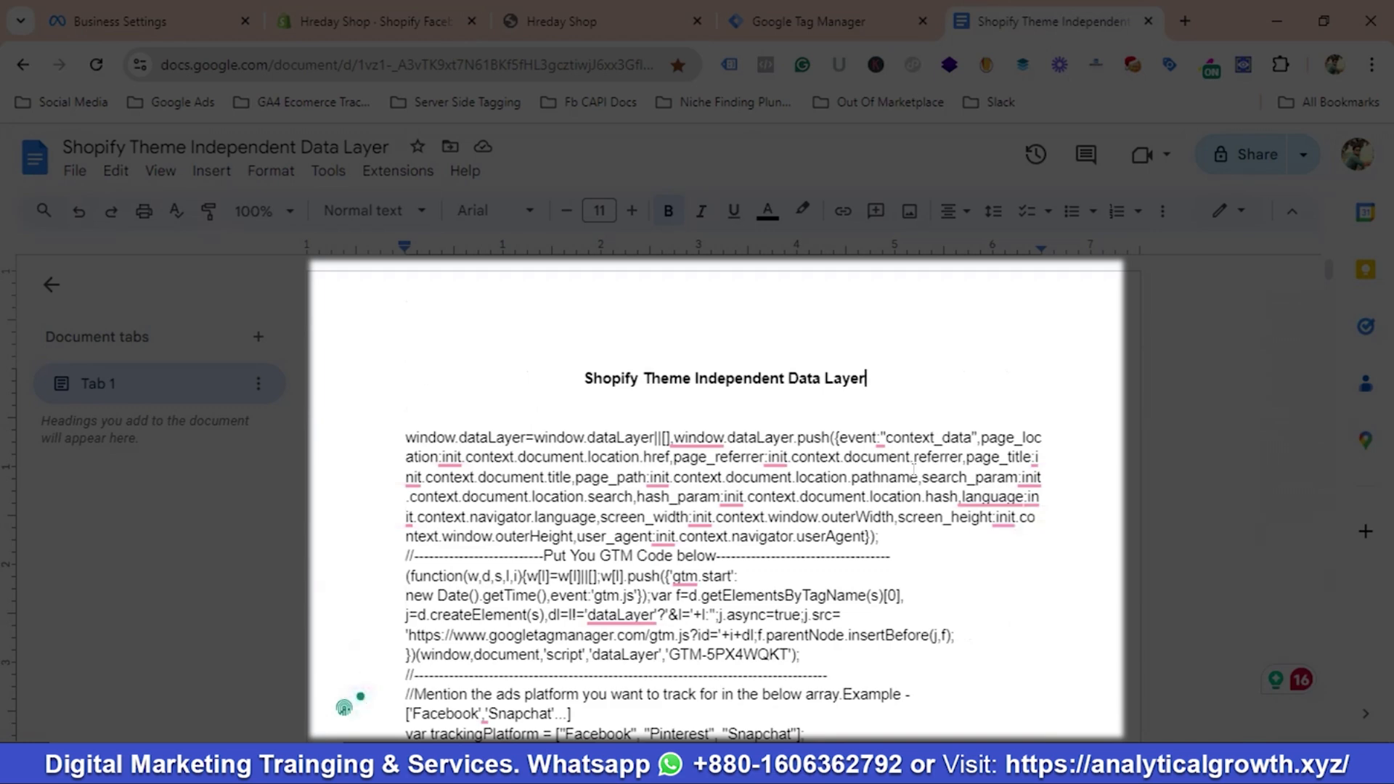
pyautogui.scroll(-3, 913, 471)
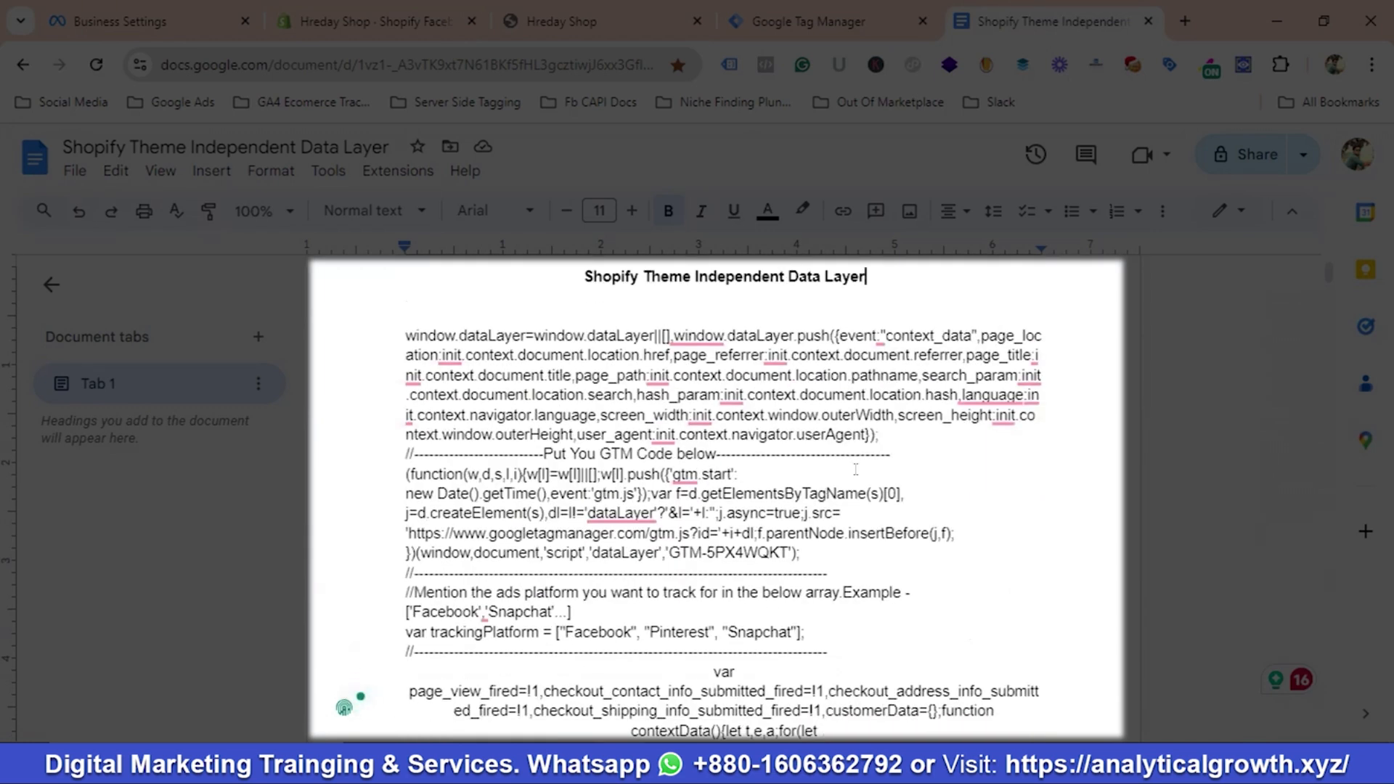
pyautogui.scroll(3, 856, 469)
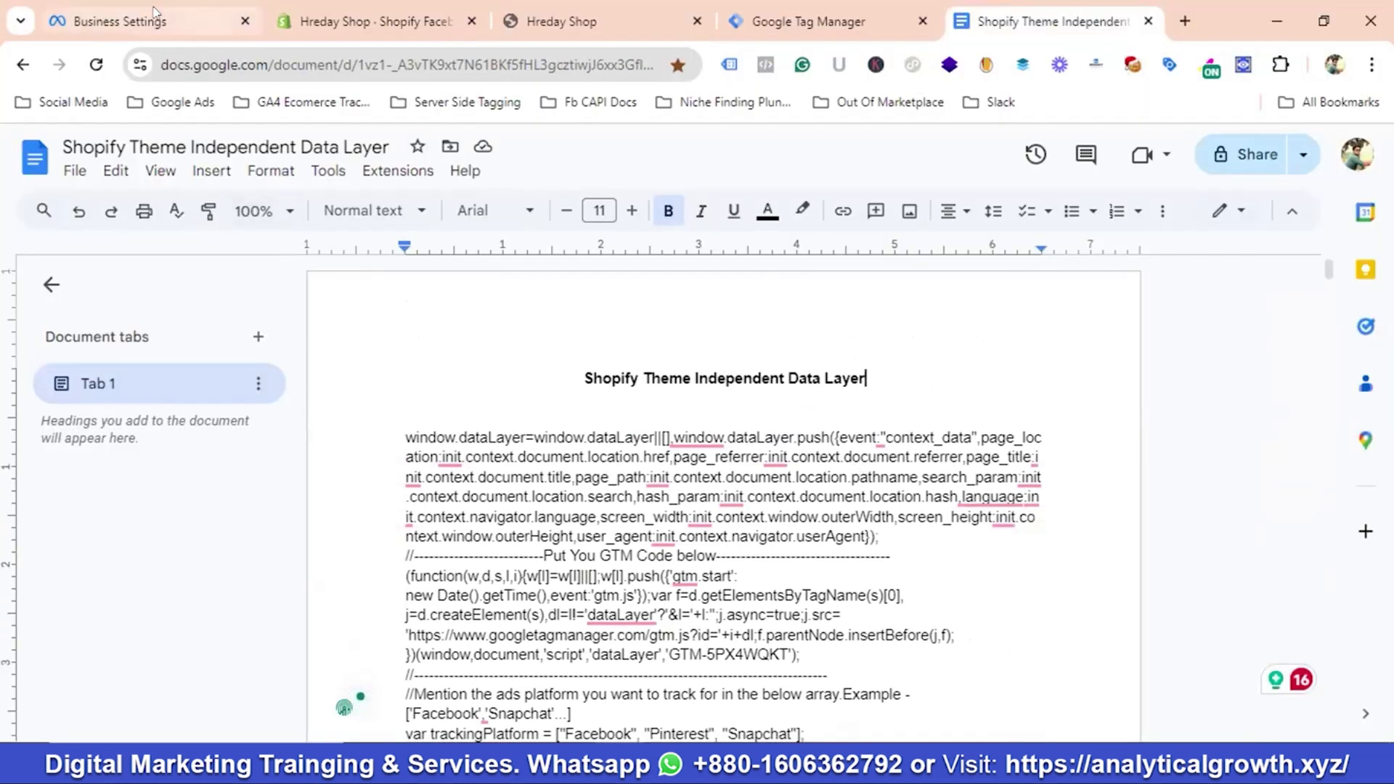
# Switch to the Datasets page in Meta Business settings and start creating a new dataset
pyautogui.click(131, 21)
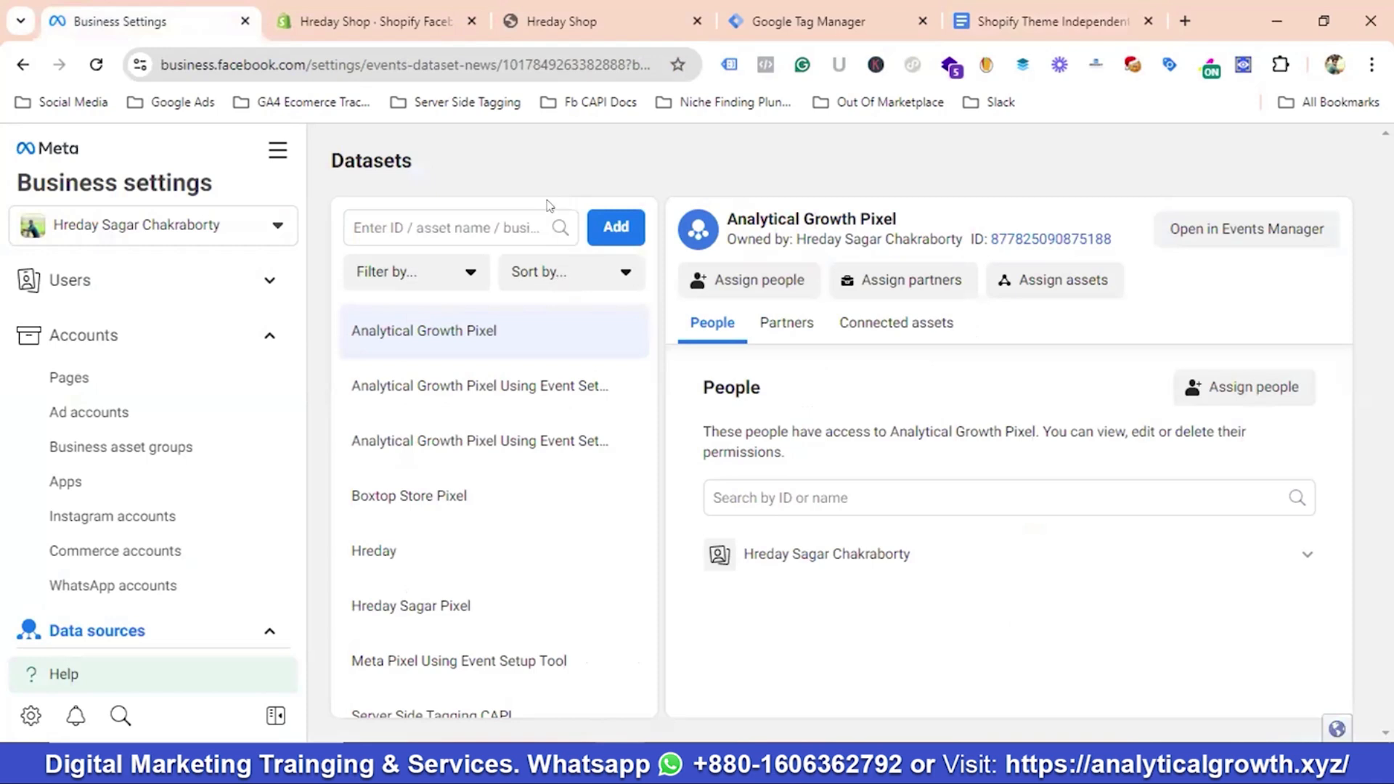
pyautogui.scroll(-3, 186, 439)
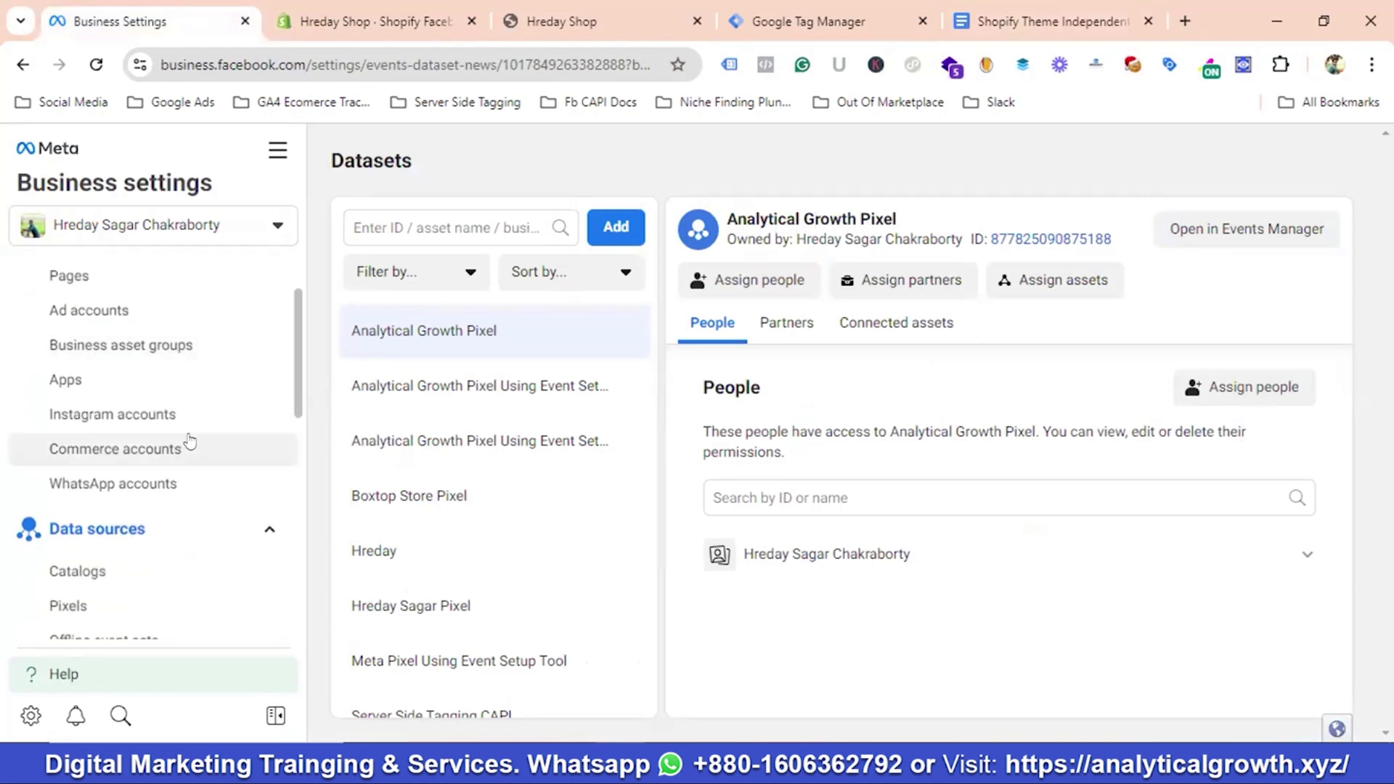
pyautogui.scroll(3, 218, 472)
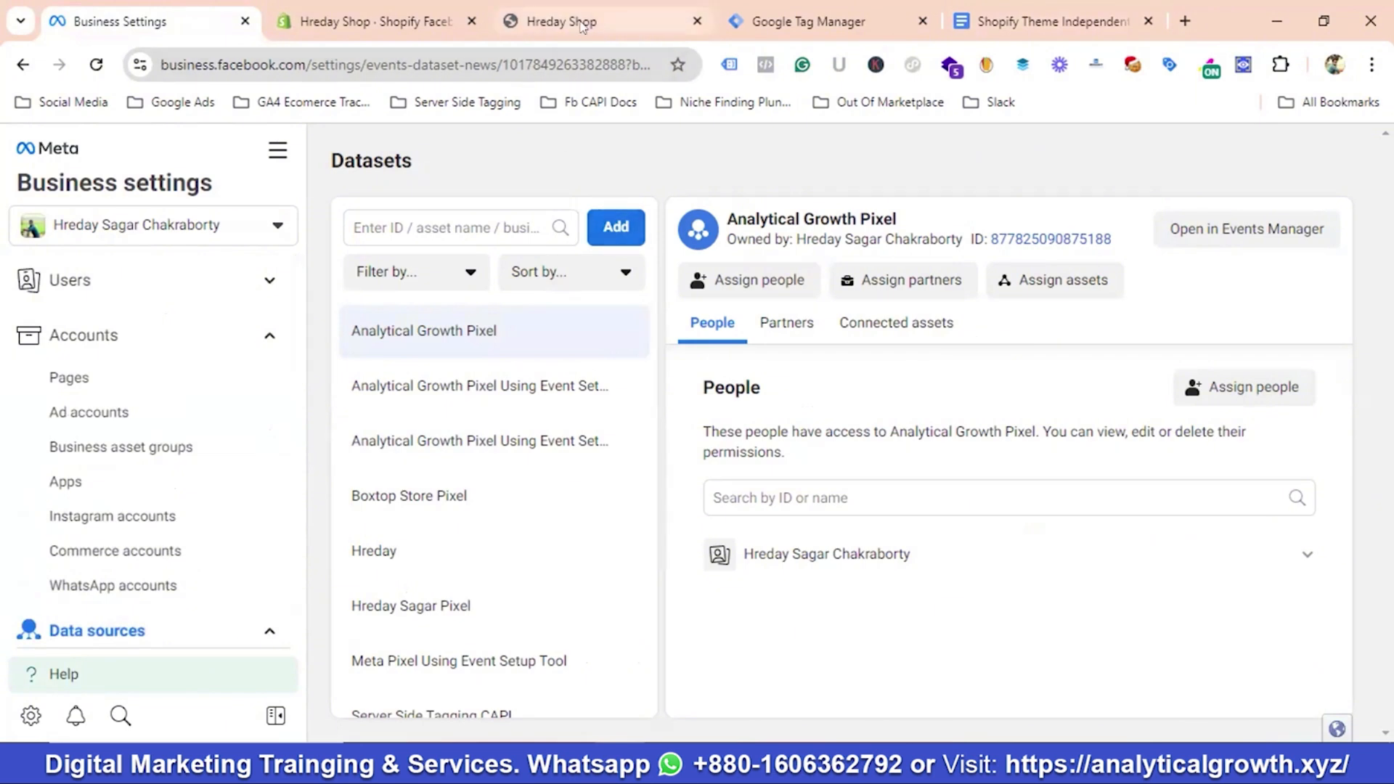
pyautogui.click(541, 22)
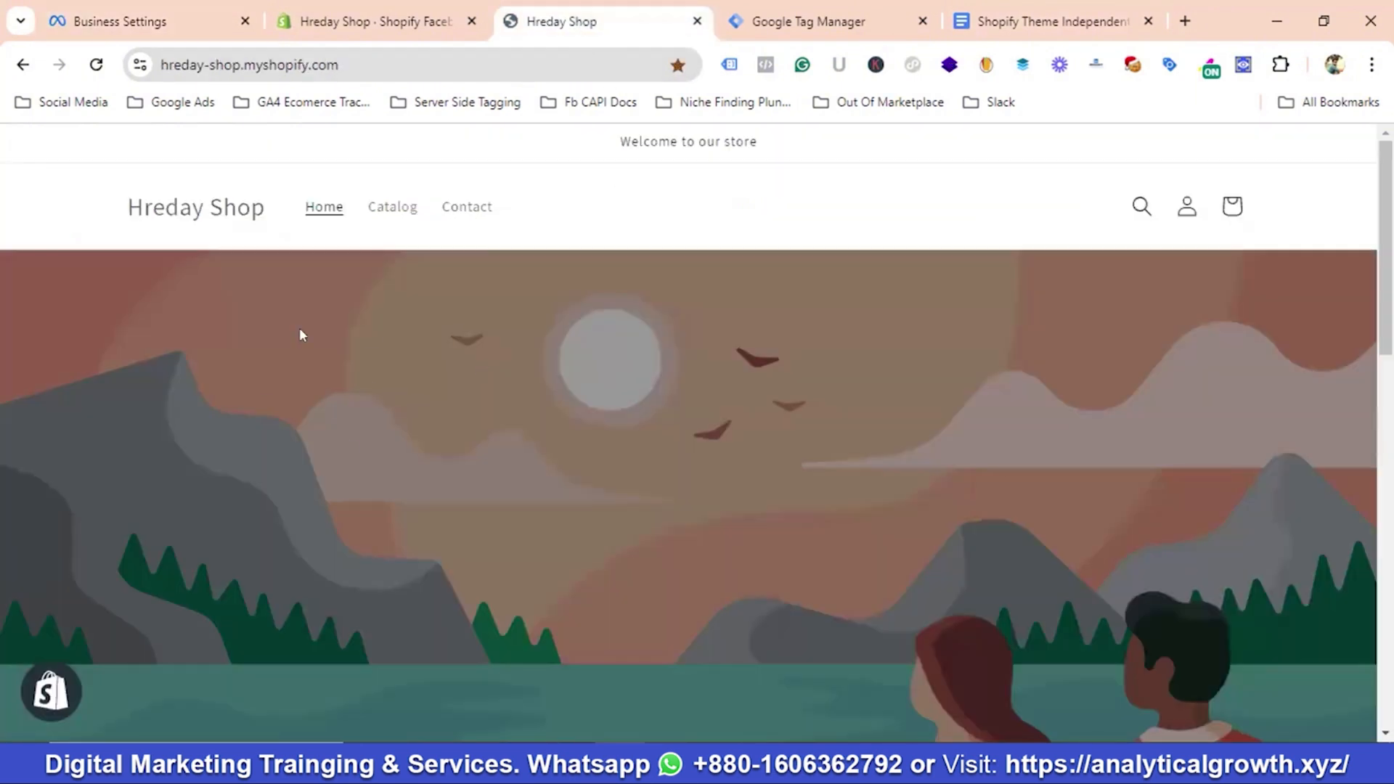
pyautogui.click(159, 16)
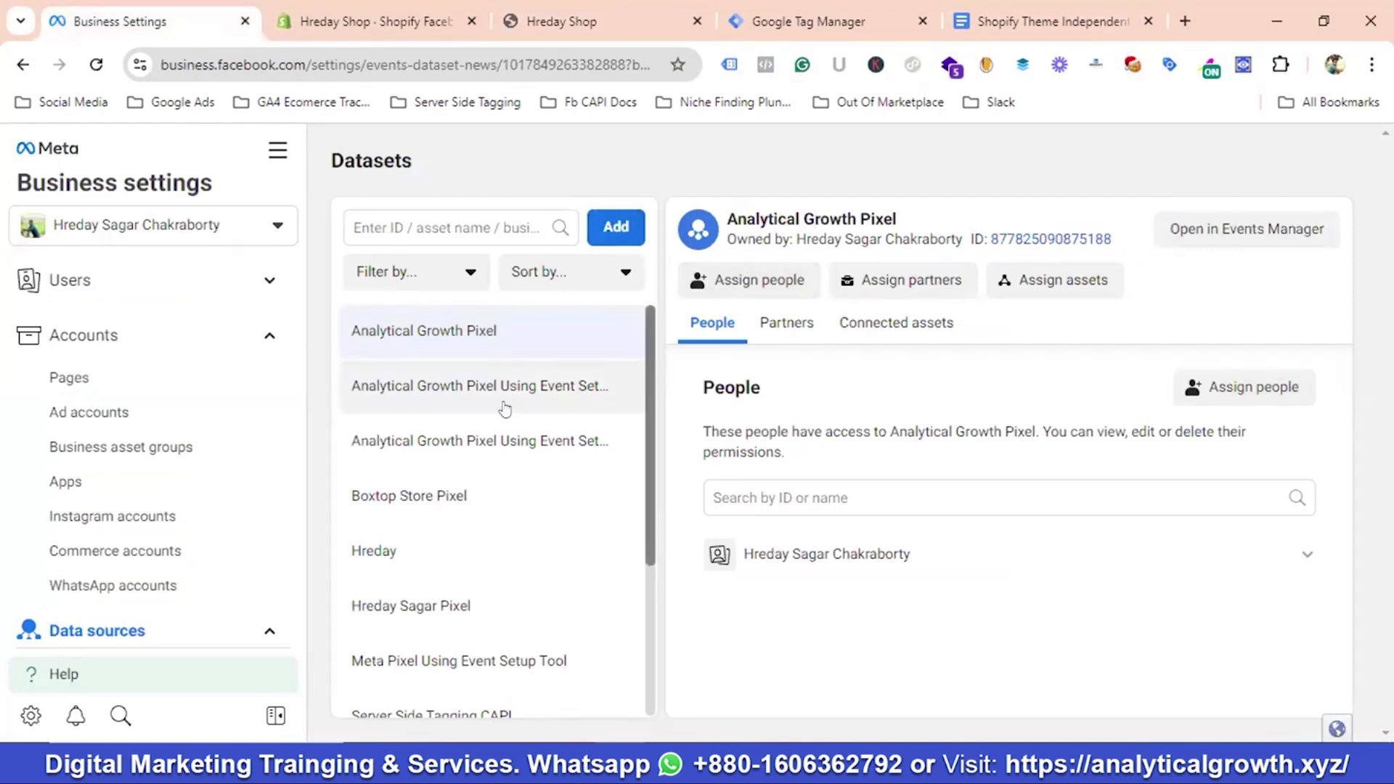
pyautogui.click(613, 227)
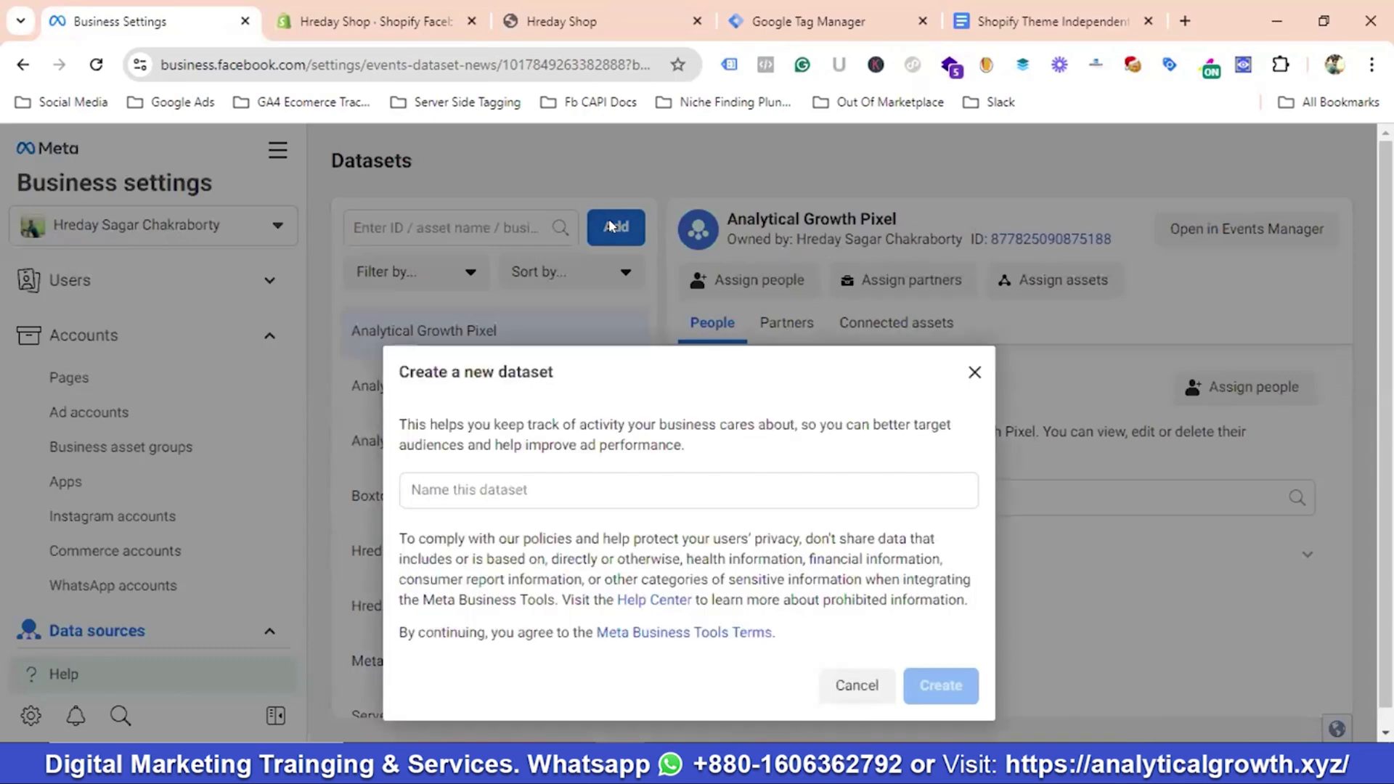
# Copy the shop name from the storefront's header and return to the new dataset form in Meta Business settings
pyautogui.click(552, 21)
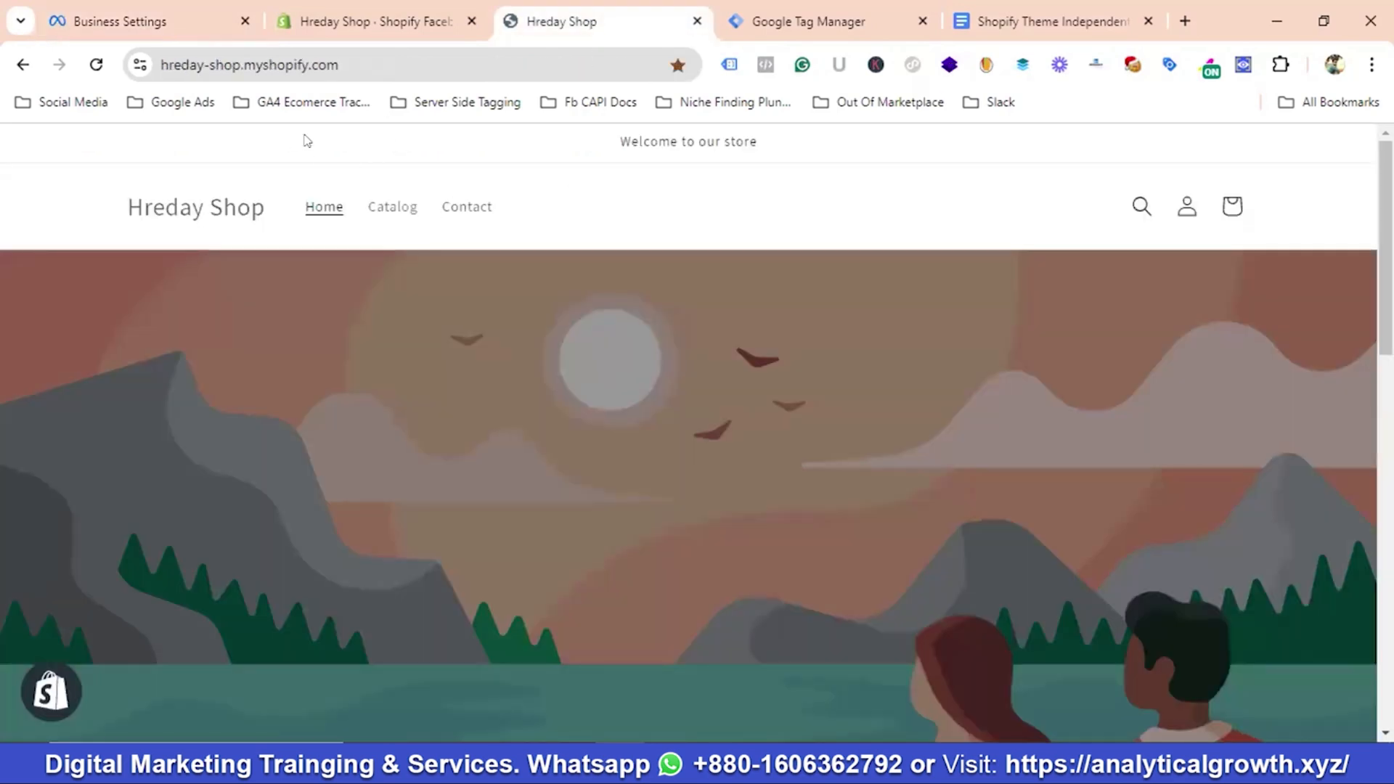
pyautogui.moveTo(90, 209); pyautogui.dragTo(257, 204)
pyautogui.rightClick(246, 218)
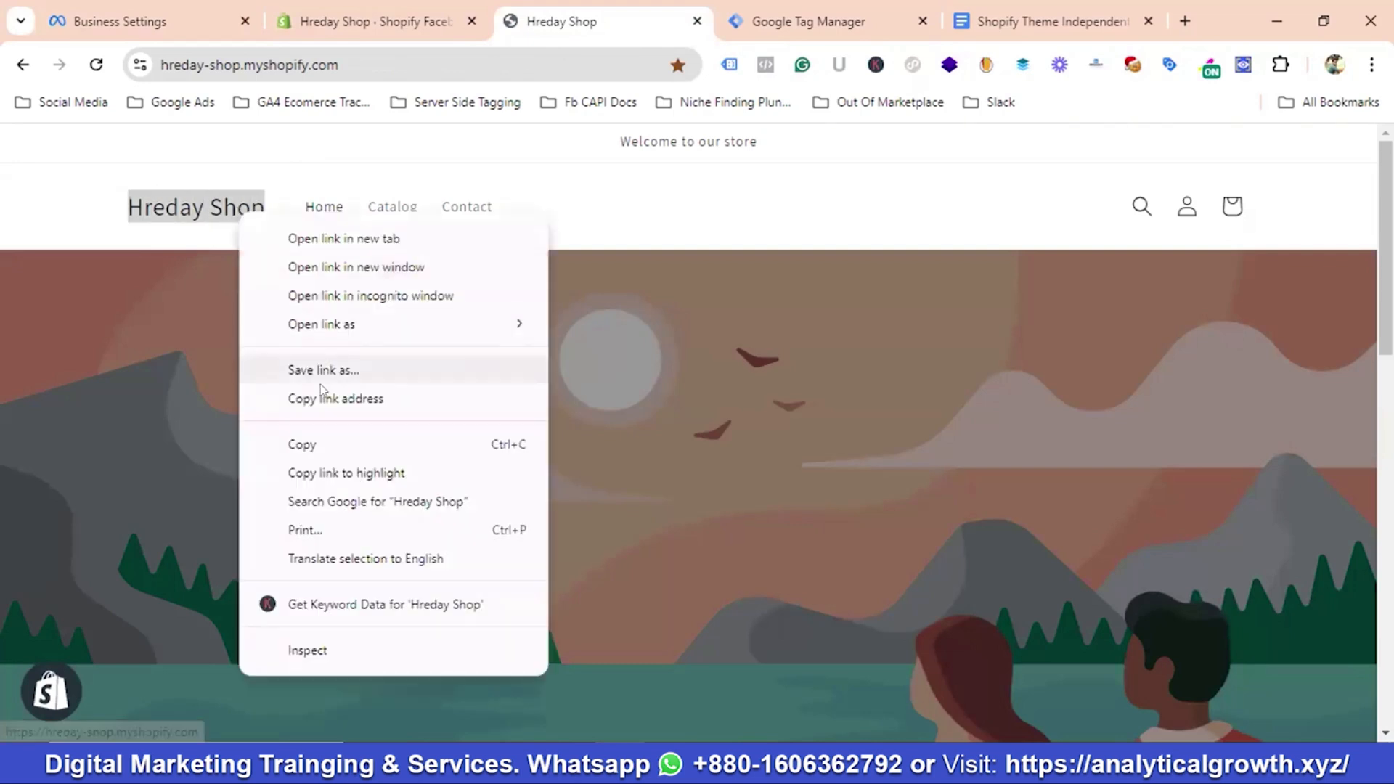
pyautogui.click(314, 446)
pyautogui.hotkey('ctrl', '1')
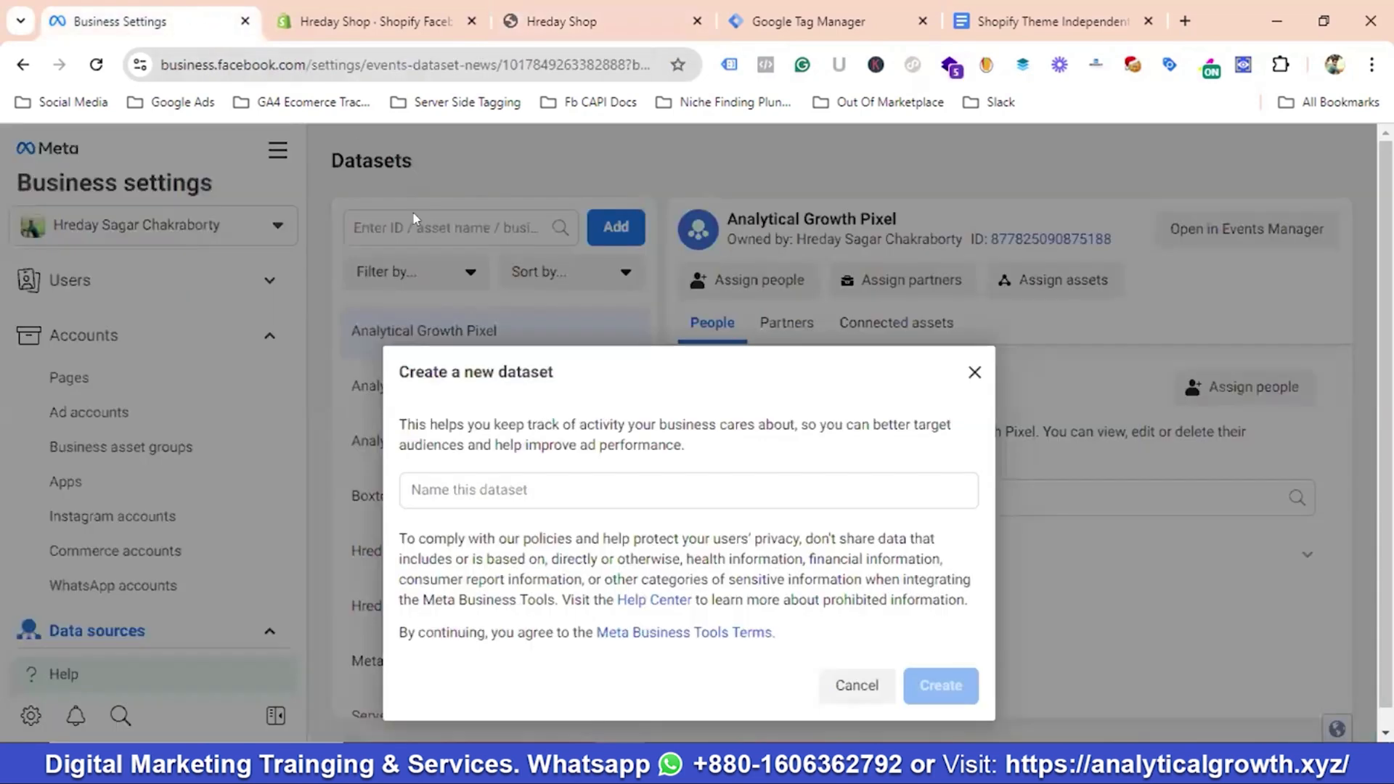
# Name the new dataset Hreday Shop Dataset, using the copied shop name, and create it
pyautogui.click(501, 470)
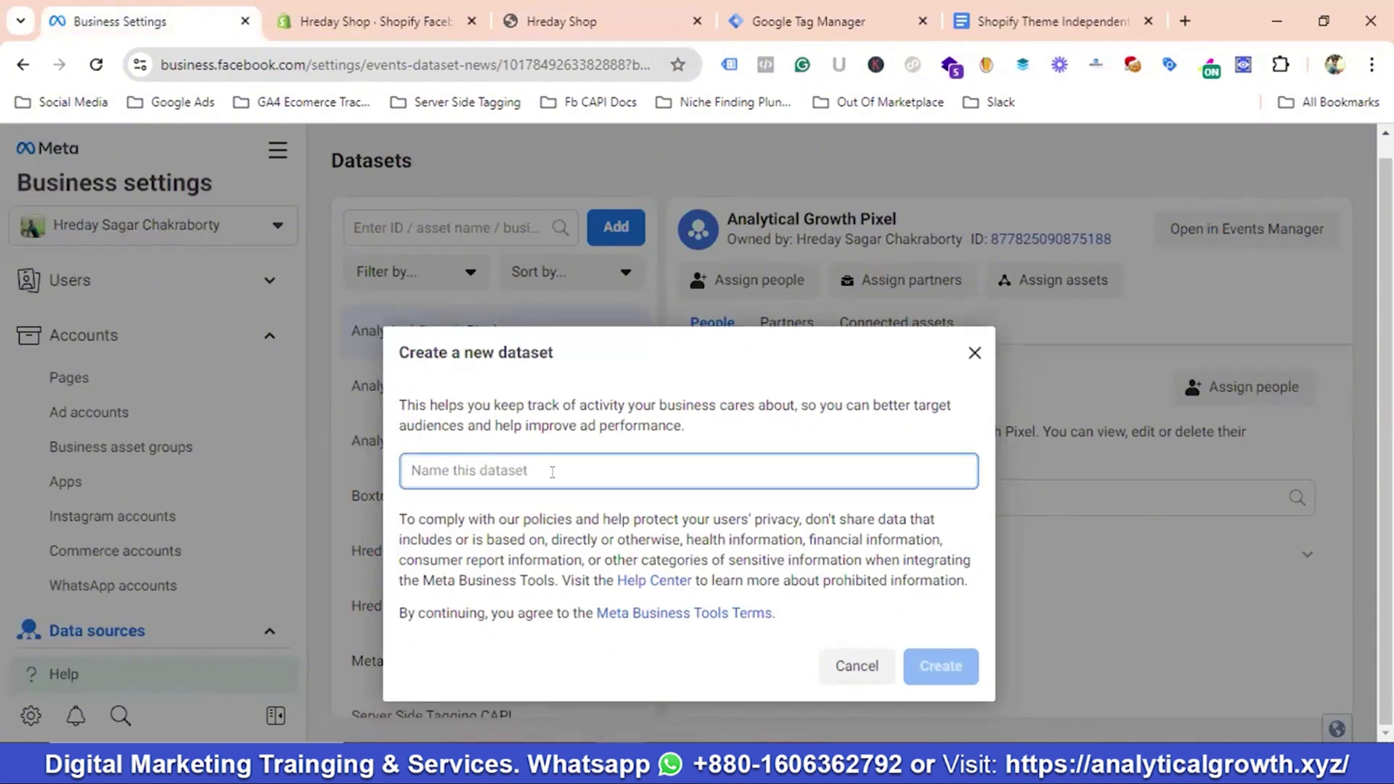
pyautogui.hotkey('ctrl', 'v')
pyautogui.click(938, 666)
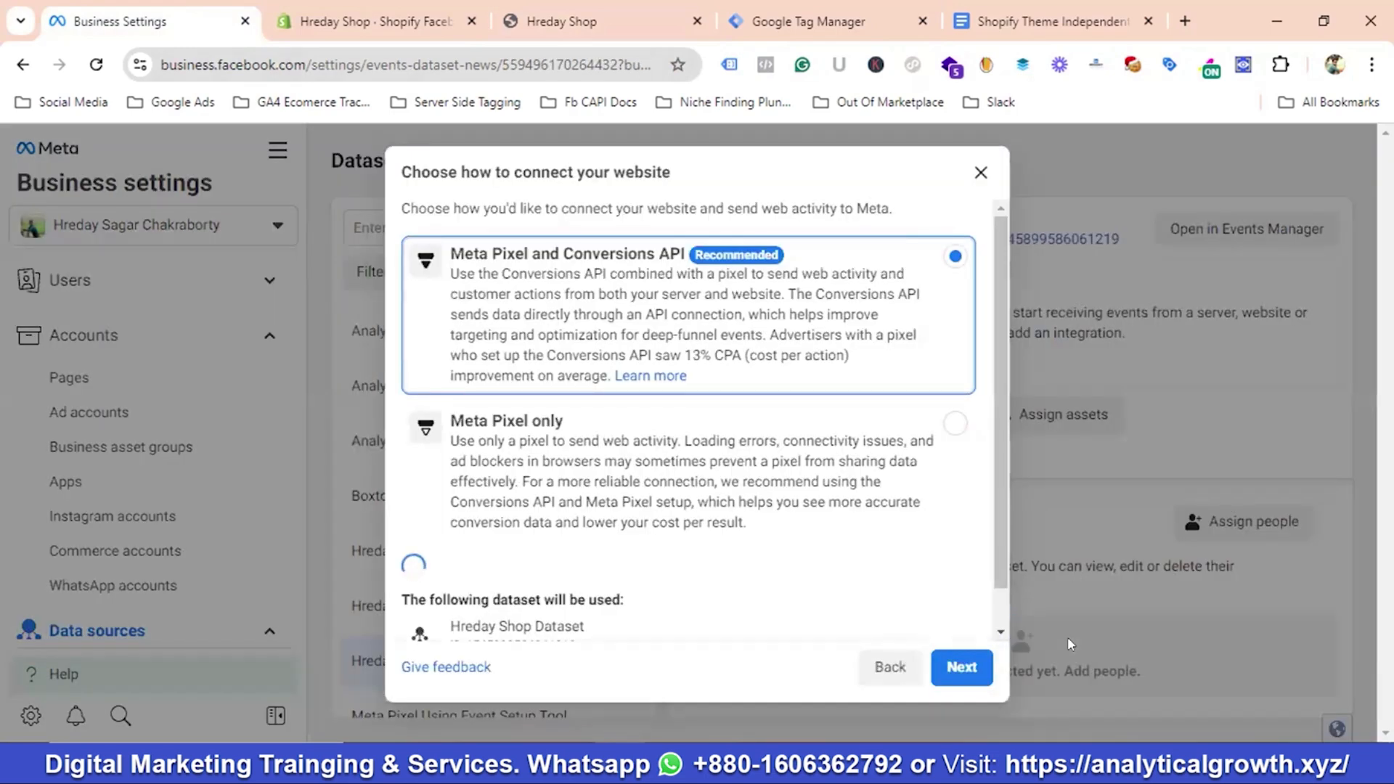
# Choose Meta Pixel only with manual code installation as the dataset's website connection, and close the pixel setup
pyautogui.scroll(-3, 837, 473)
pyautogui.scroll(2, 653, 434)
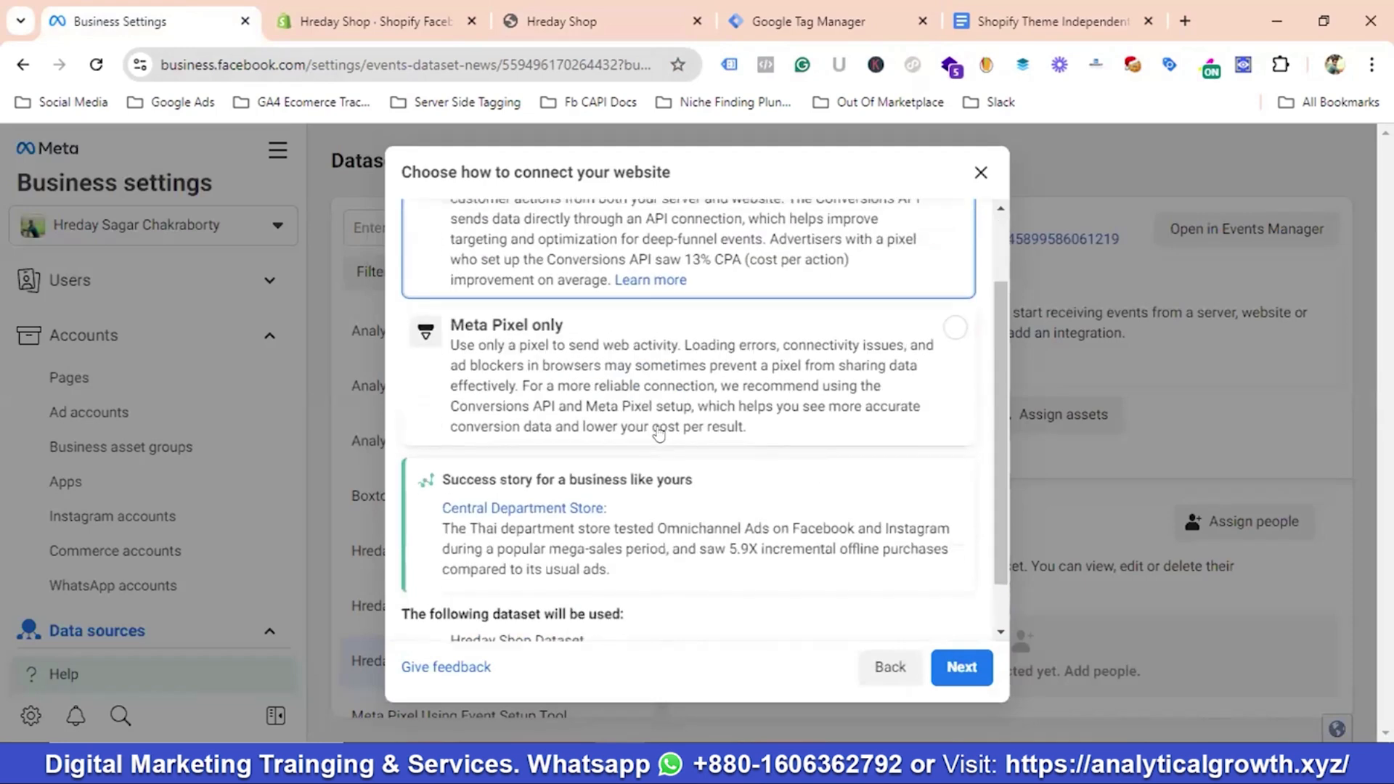
pyautogui.click(579, 462)
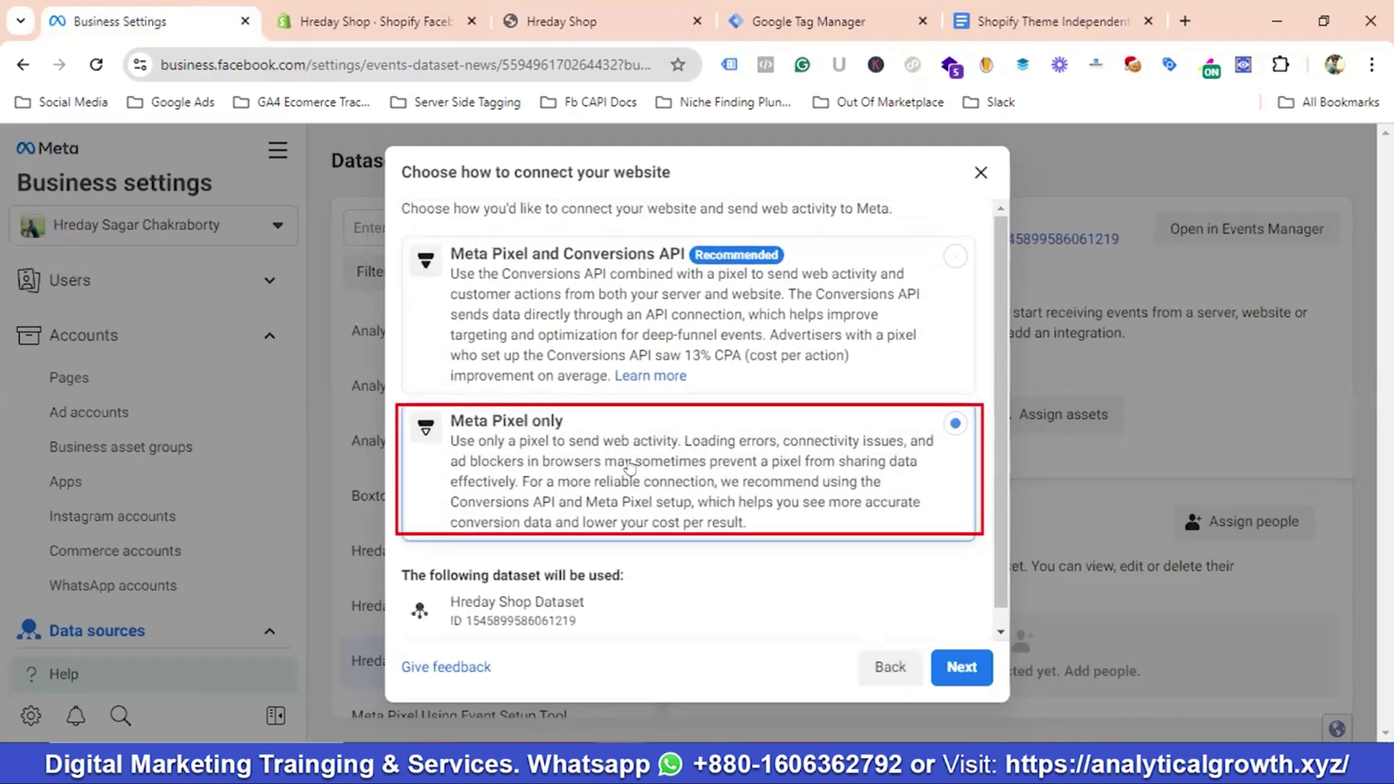
pyautogui.click(962, 668)
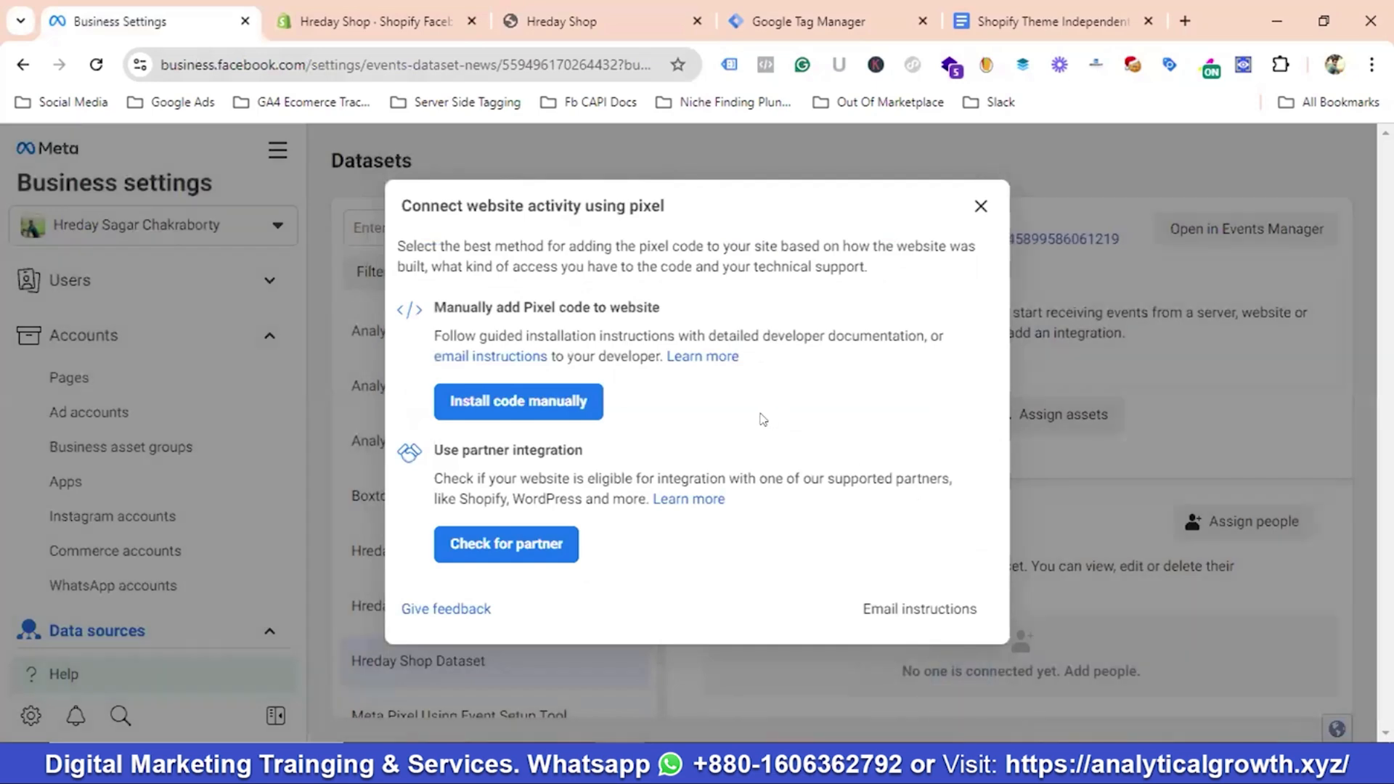
pyautogui.click(514, 408)
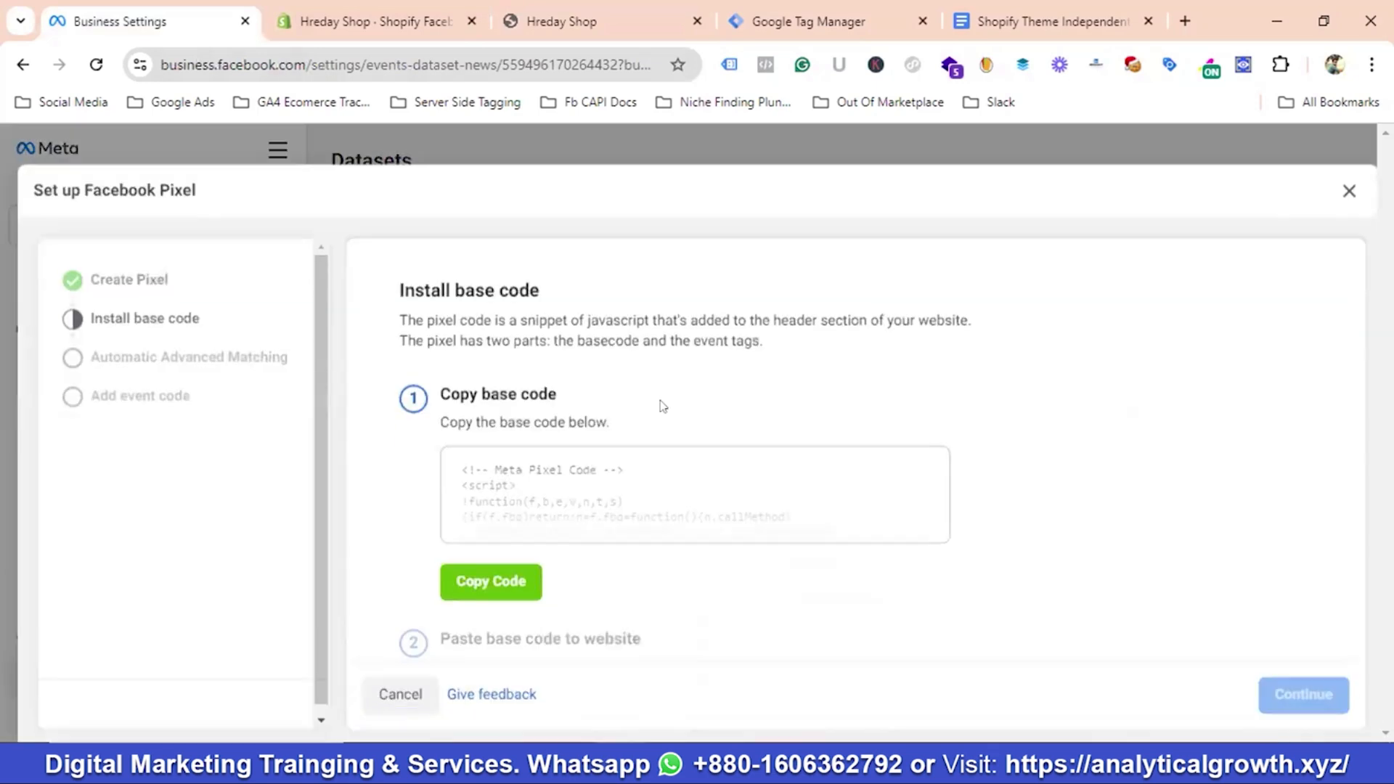
pyautogui.click(1348, 192)
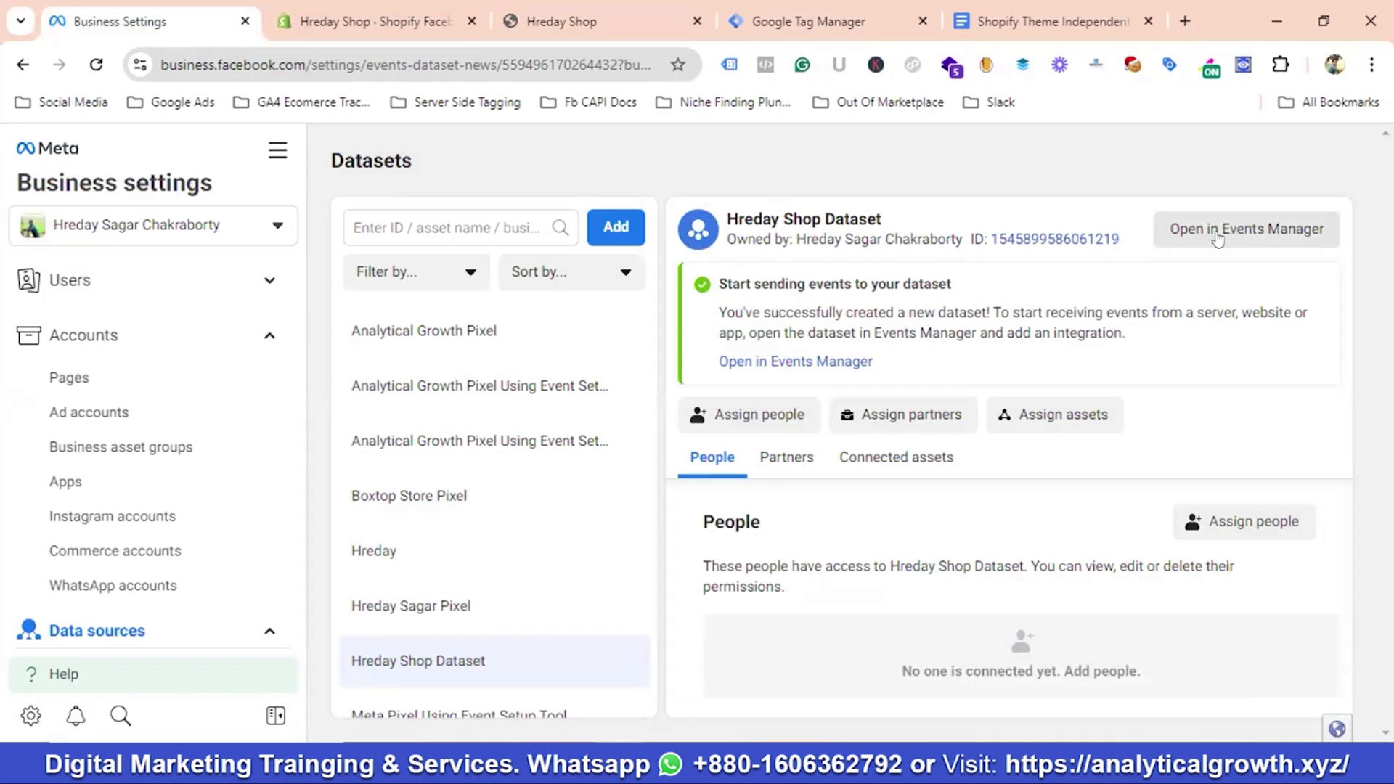
# Open Hreday Shop Dataset in Events Manager and show the dataset ID in its settings
pyautogui.click(1246, 236)
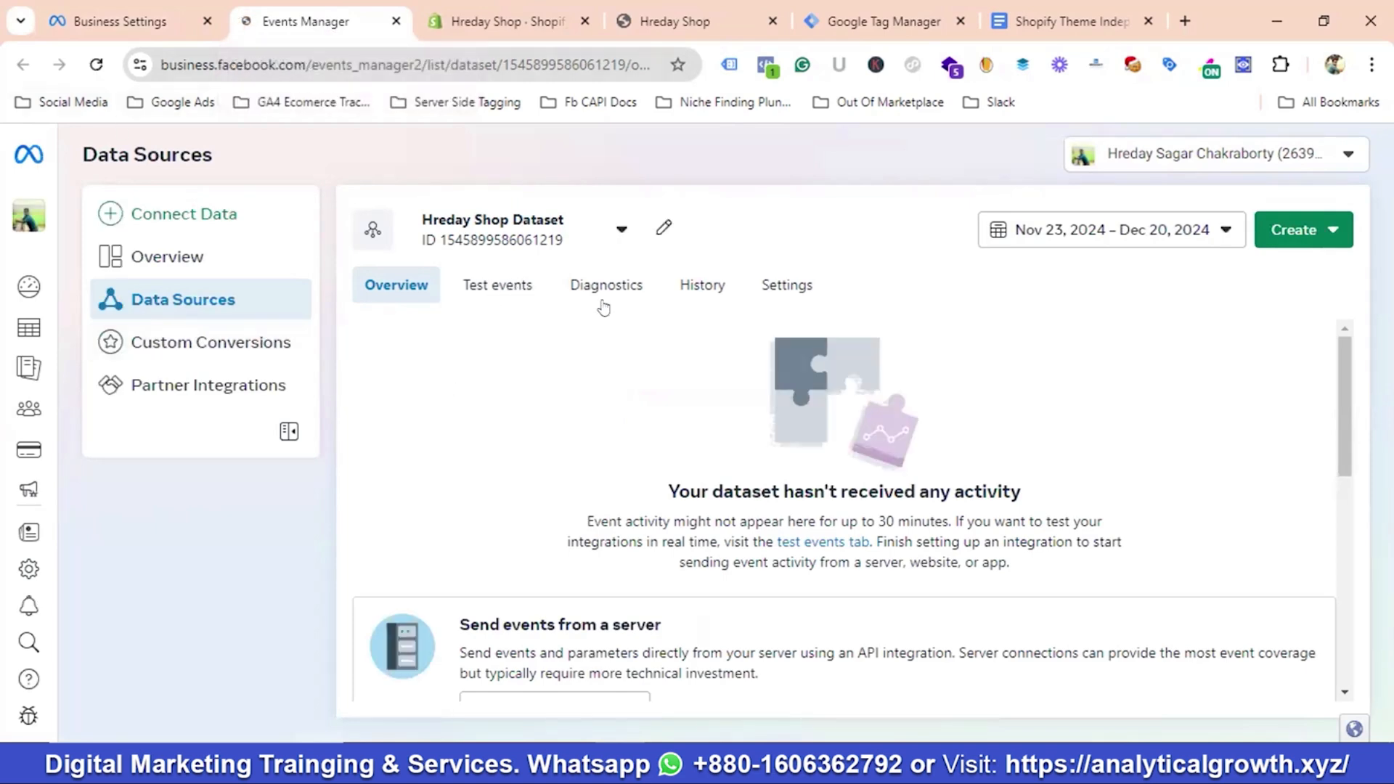
pyautogui.click(791, 293)
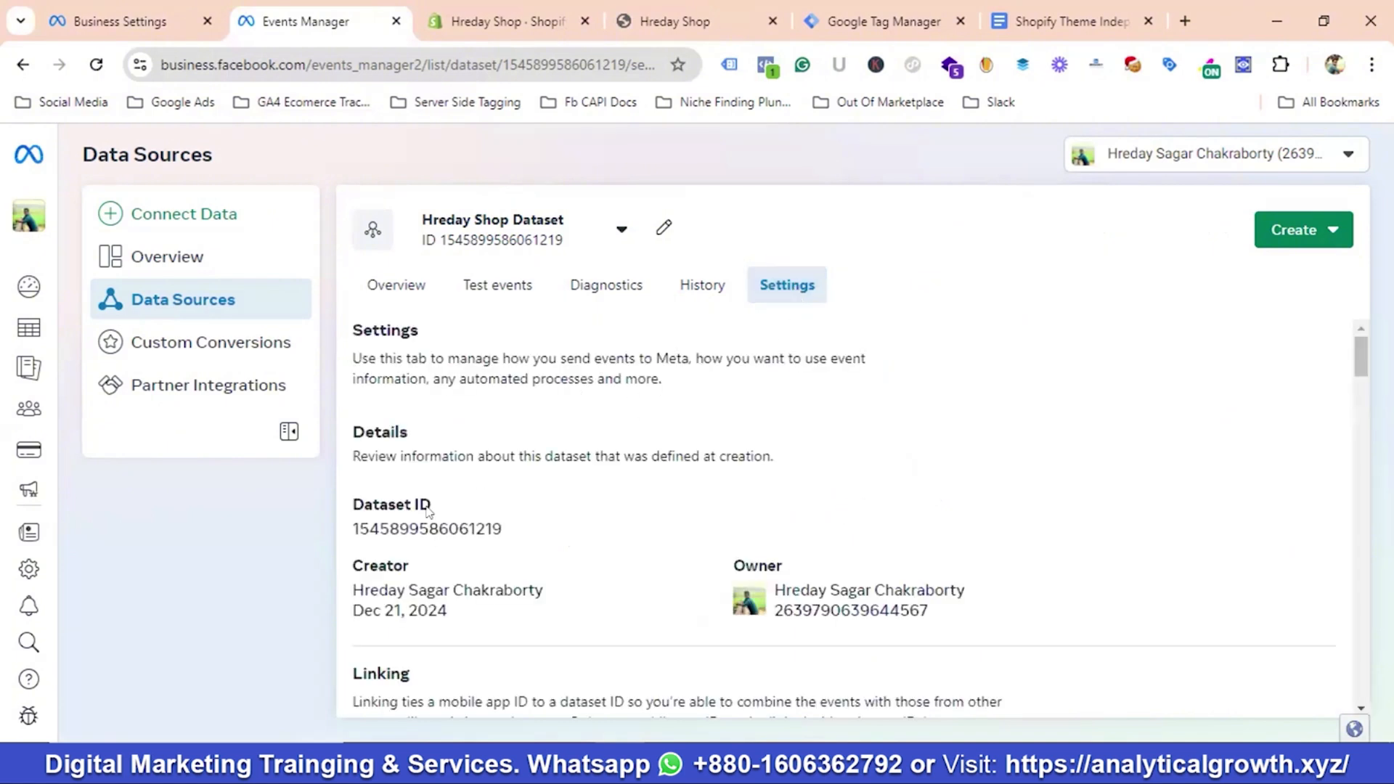
pyautogui.scroll(-3, 529, 499)
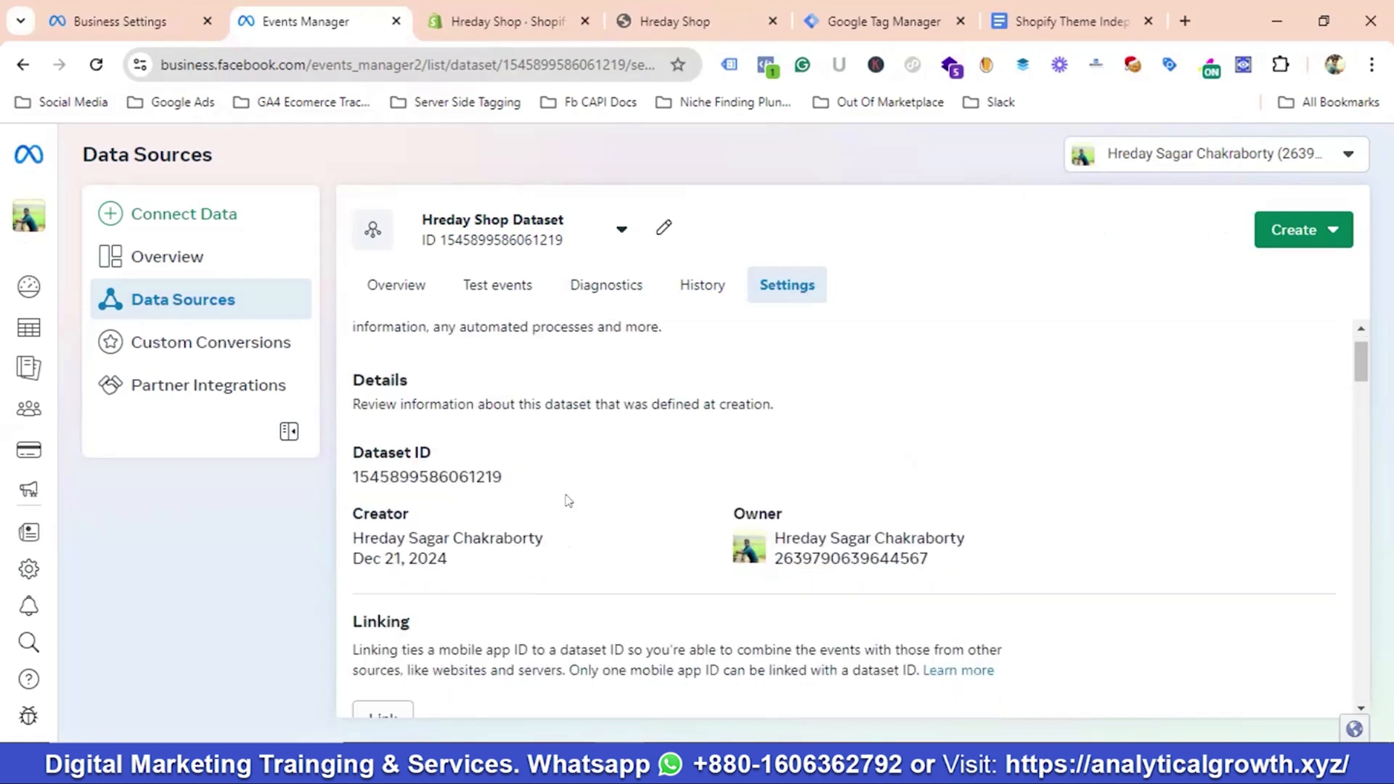
# Copy the dataset ID from Events Manager and start a new user-defined variable in the Hreday Shop container of Google Tag Manager
pyautogui.scroll(2, 480, 471)
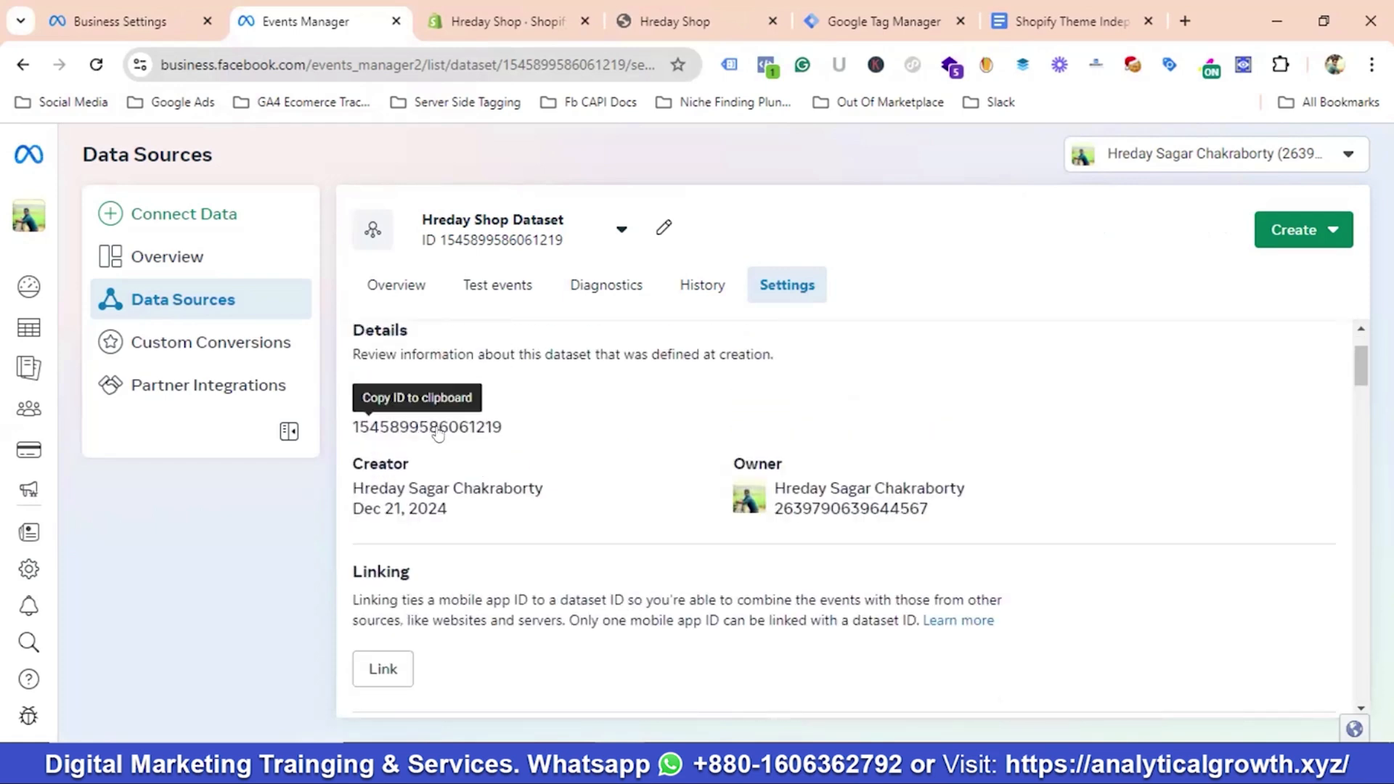
pyautogui.click(904, 26)
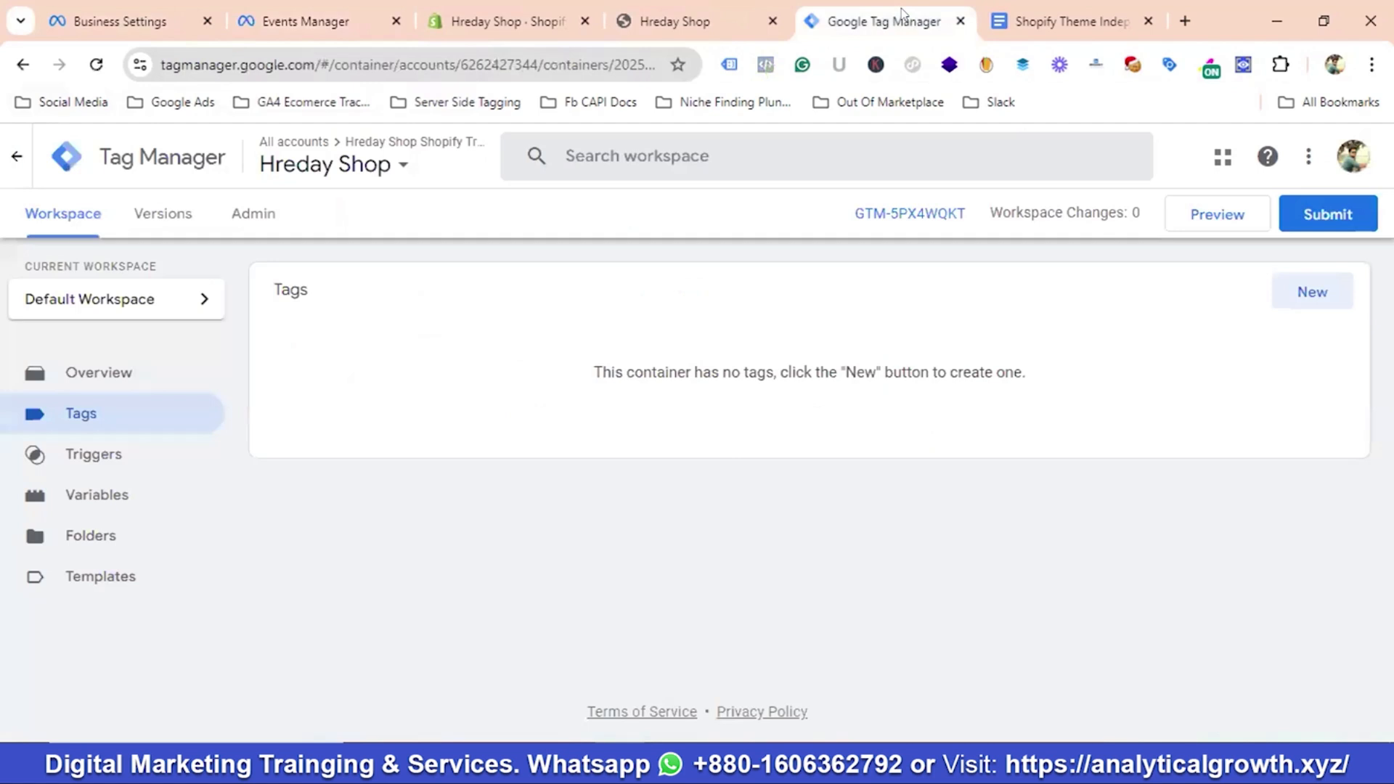
pyautogui.click(106, 498)
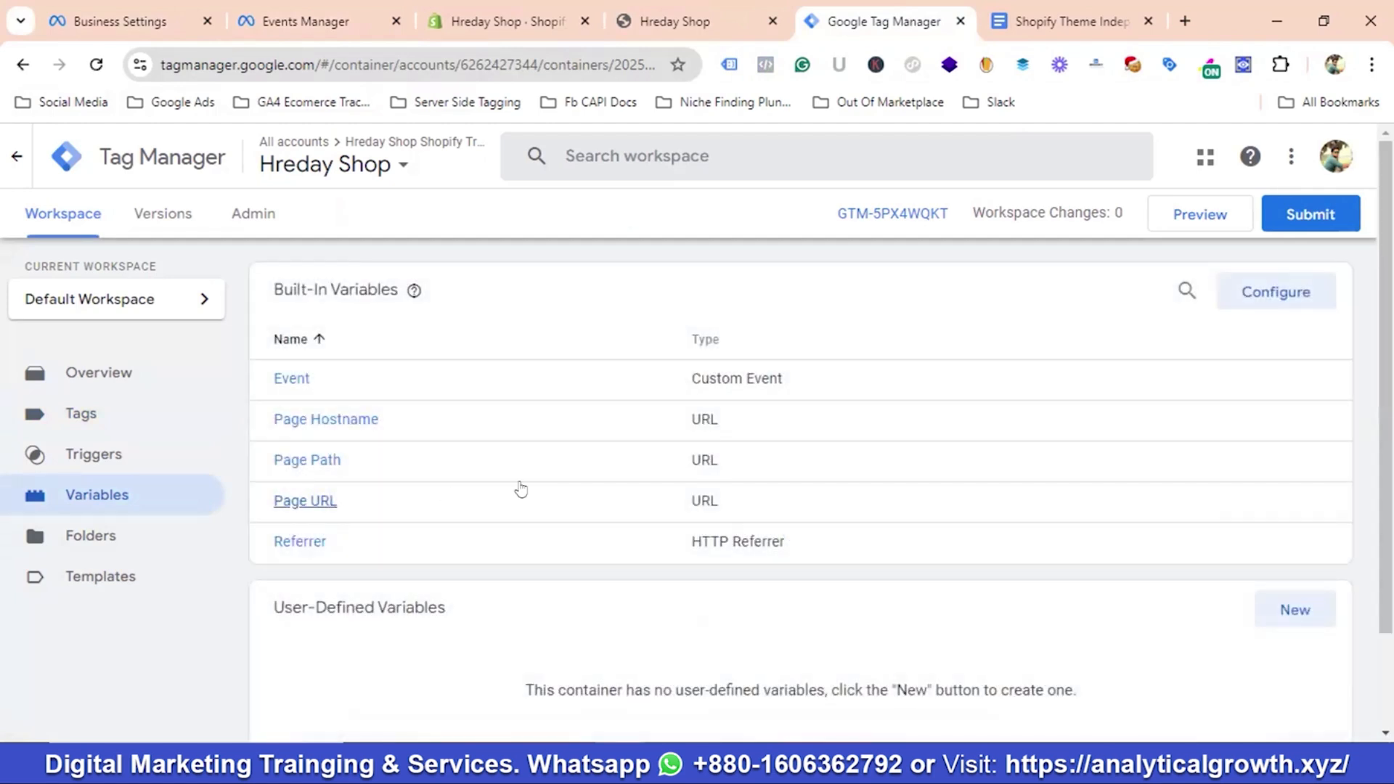
pyautogui.scroll(-2, 516, 489)
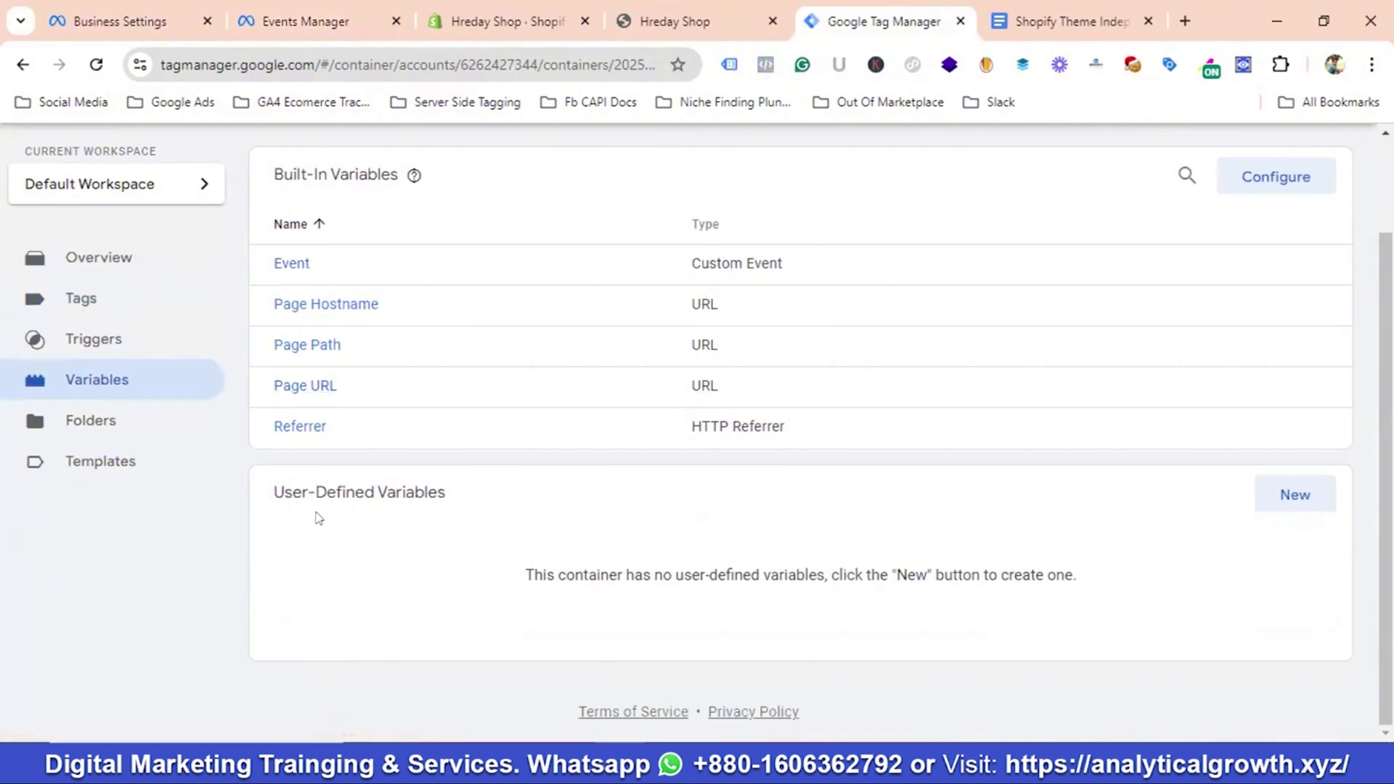
pyautogui.click(1311, 502)
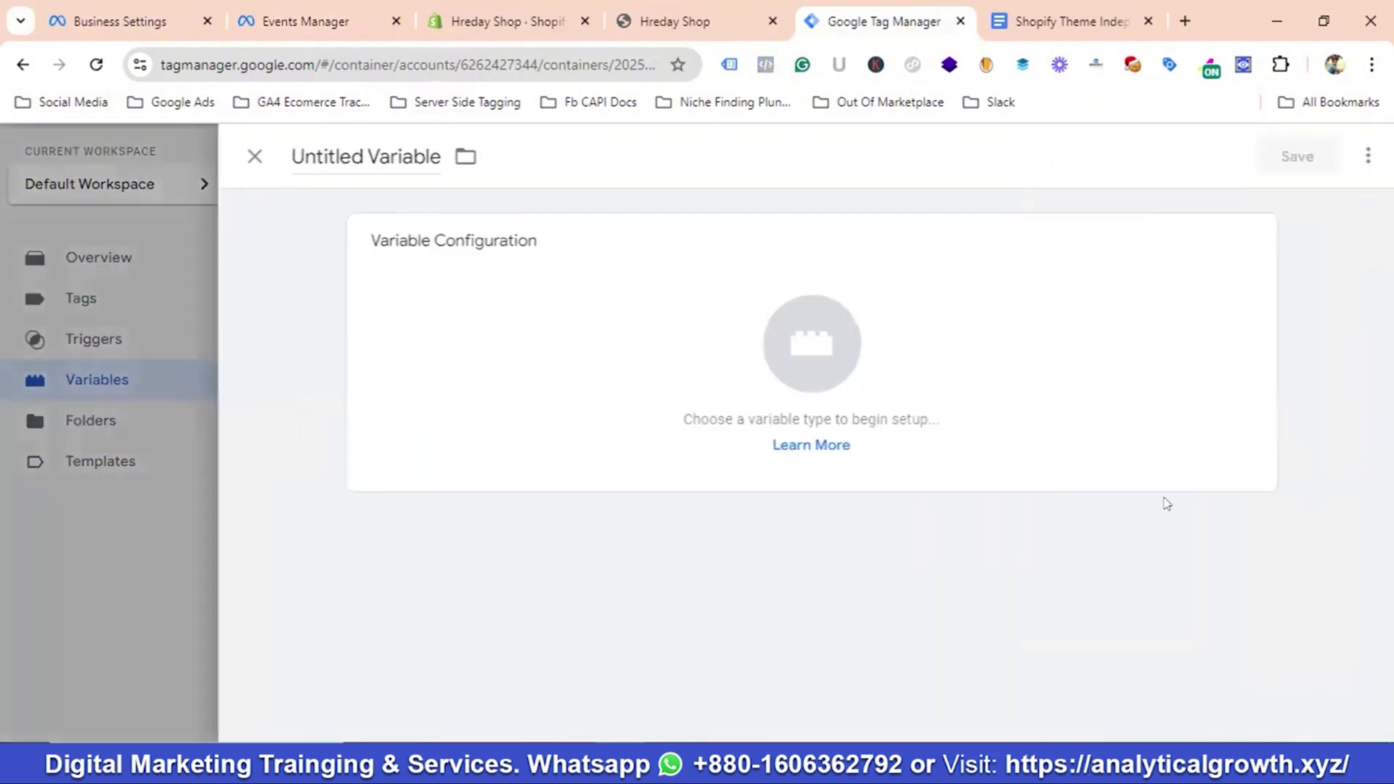
# Name the new variable Meta Dataset/Pixel Id and choose Constant as its variable type
pyautogui.click(343, 155)
pyautogui.hotkey('ctrl', 'a')
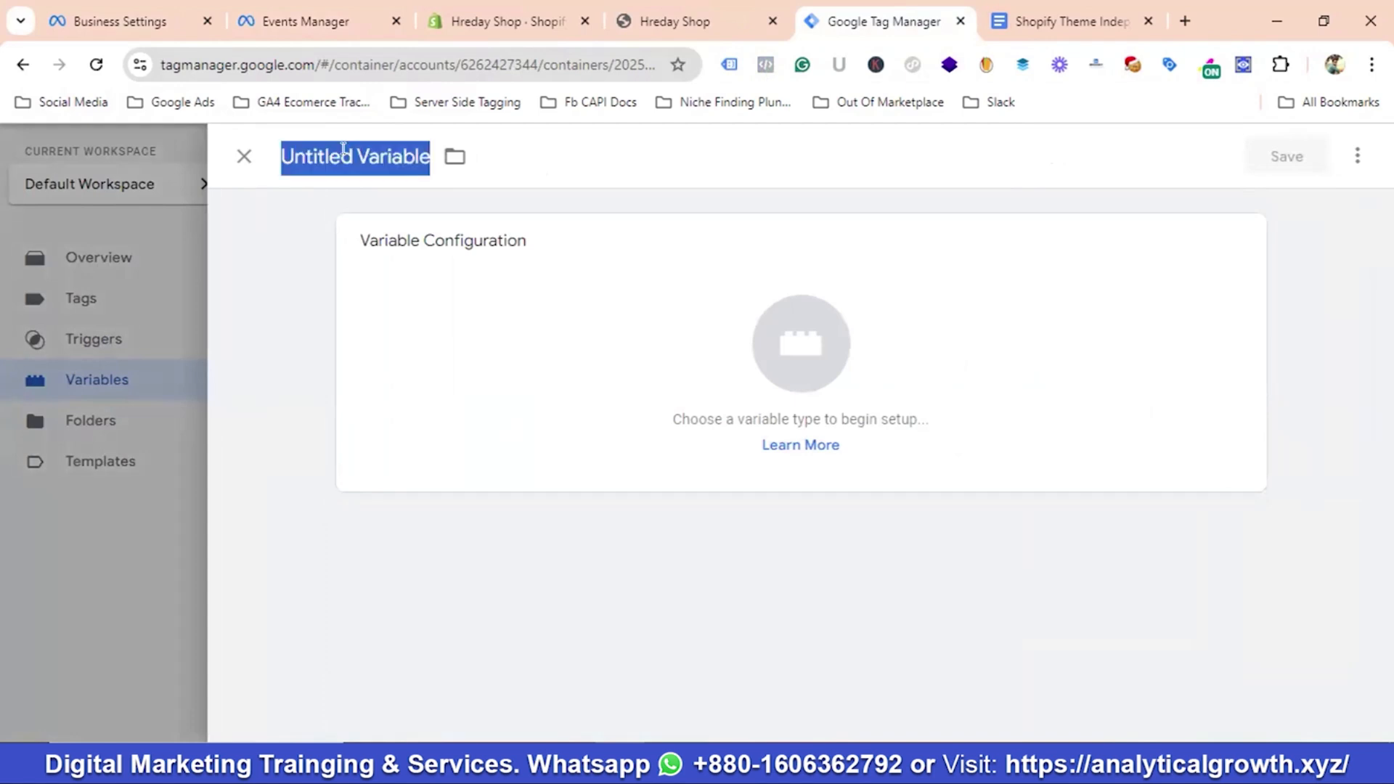
pyautogui.press('BackSpace')
pyautogui.write('Fa')
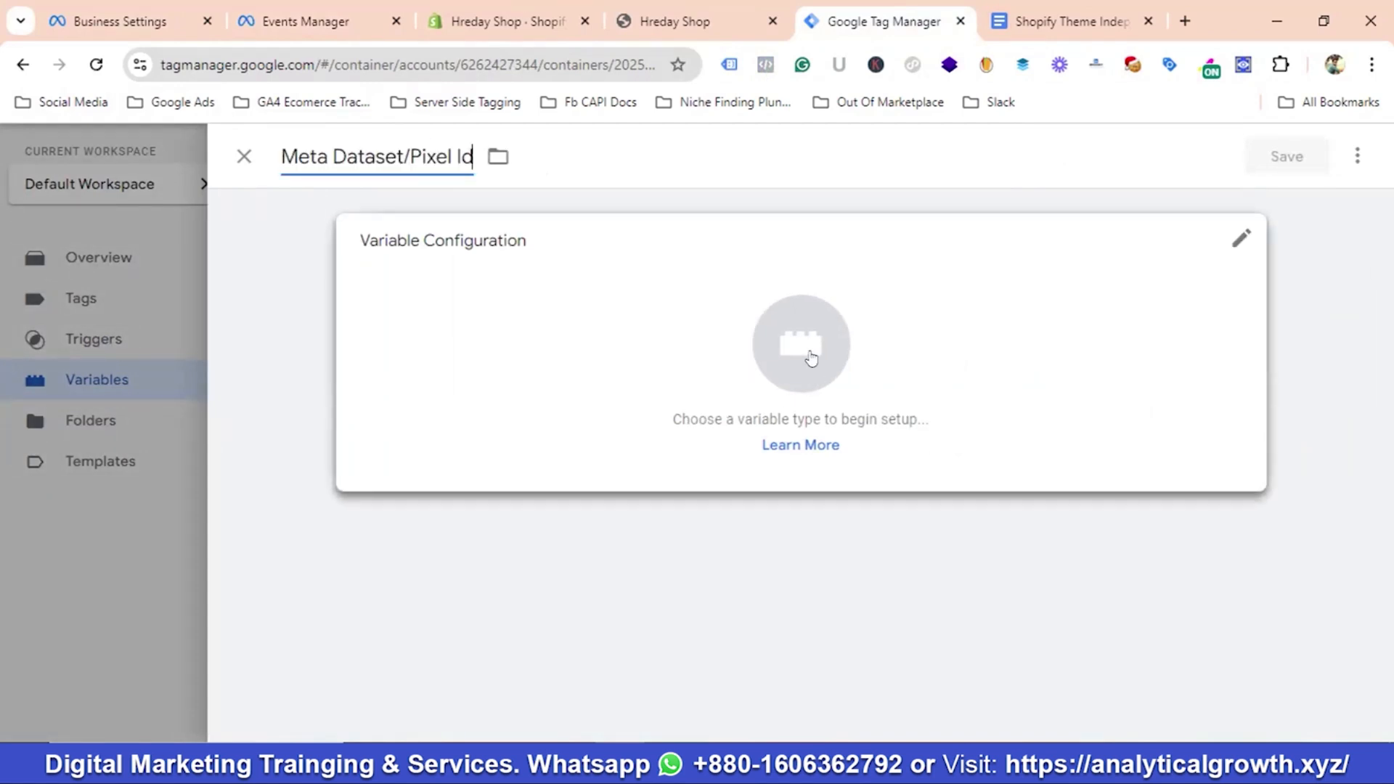
pyautogui.click(811, 358)
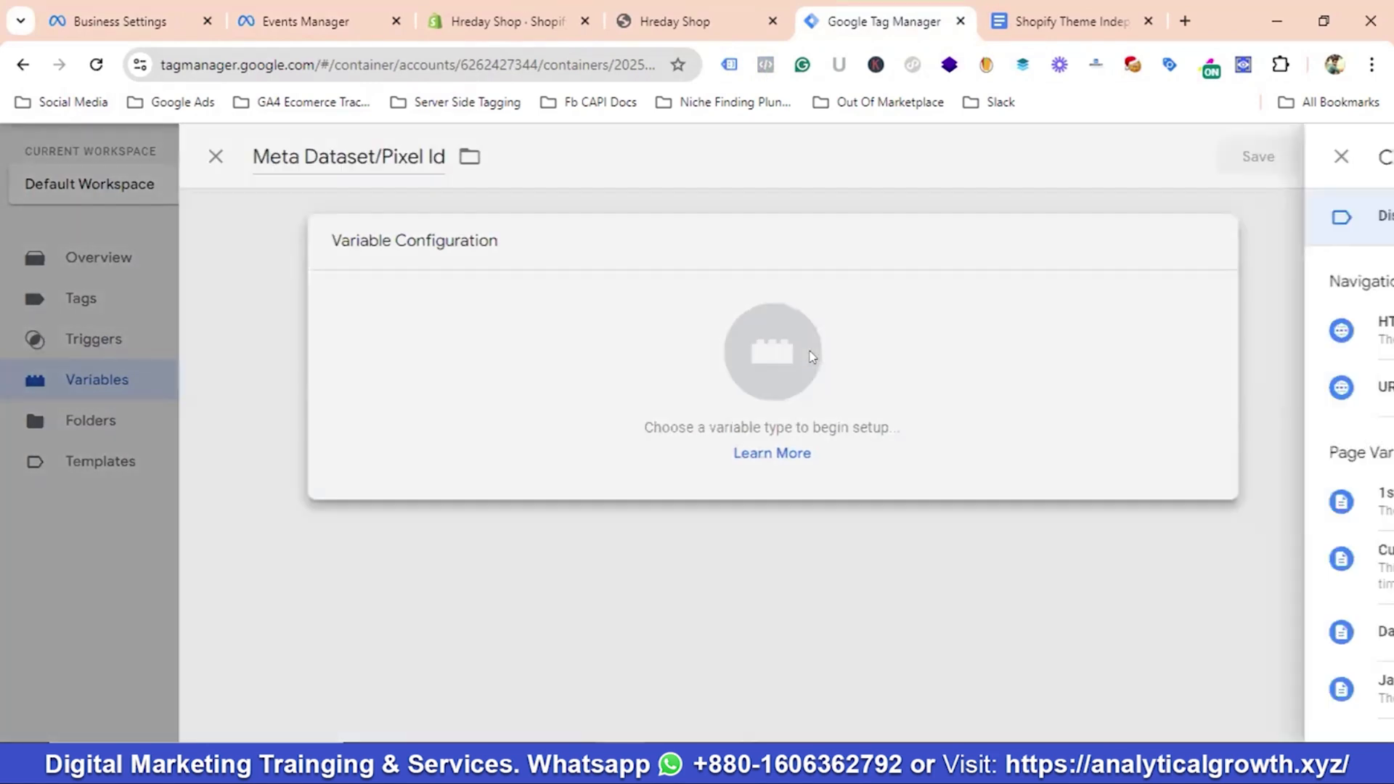
pyautogui.scroll(-3, 944, 372)
pyautogui.scroll(-5, 949, 373)
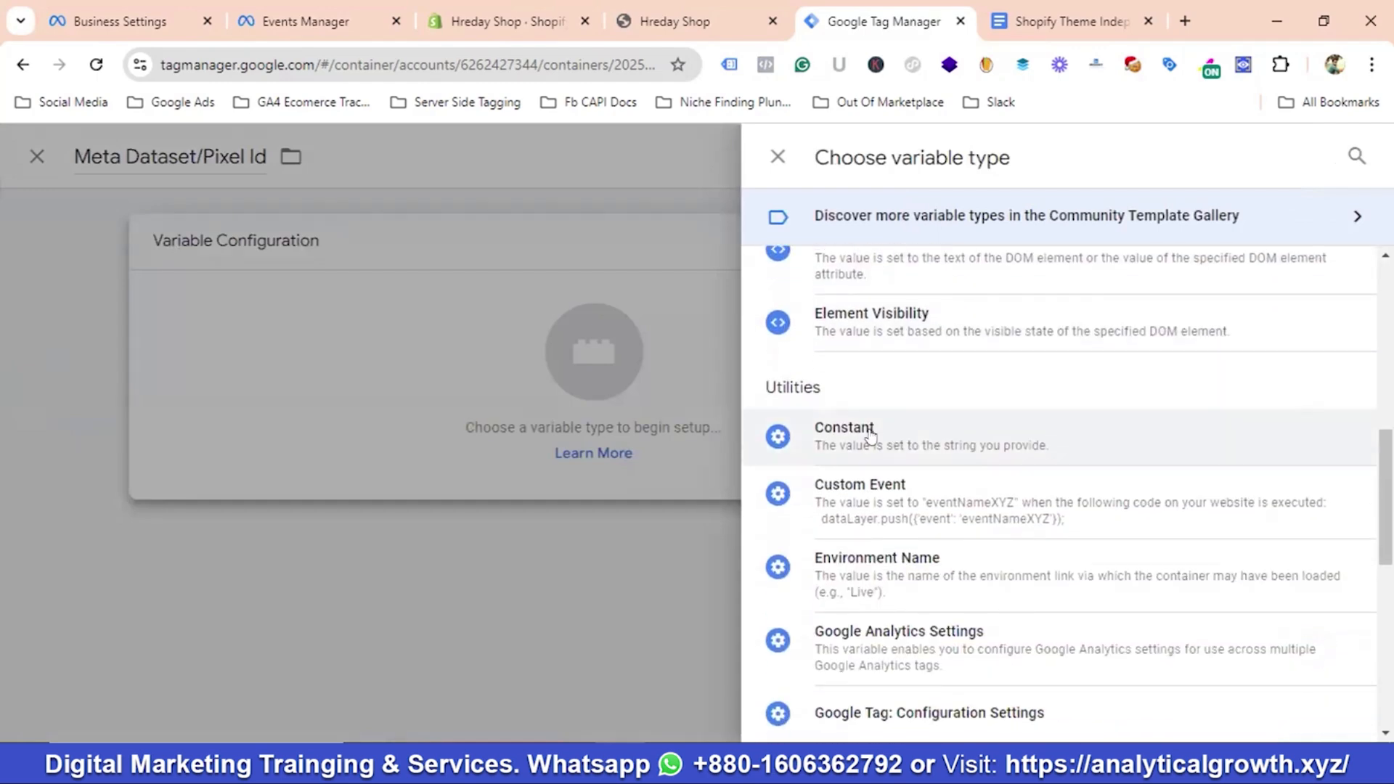
pyautogui.click(870, 436)
# Paste the copied dataset ID as the constant's value and save the variable
pyautogui.click(418, 448)
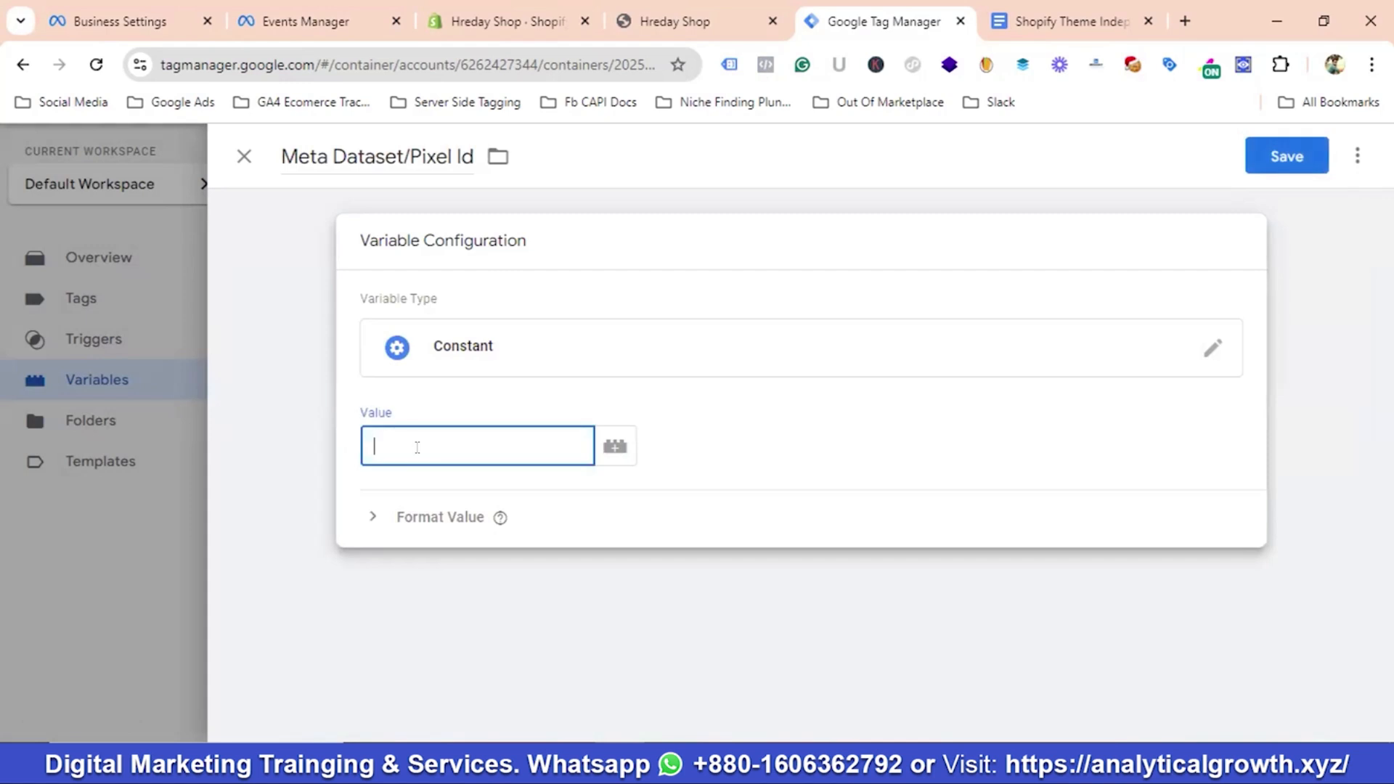
pyautogui.hotkey('ctrl', 'v')
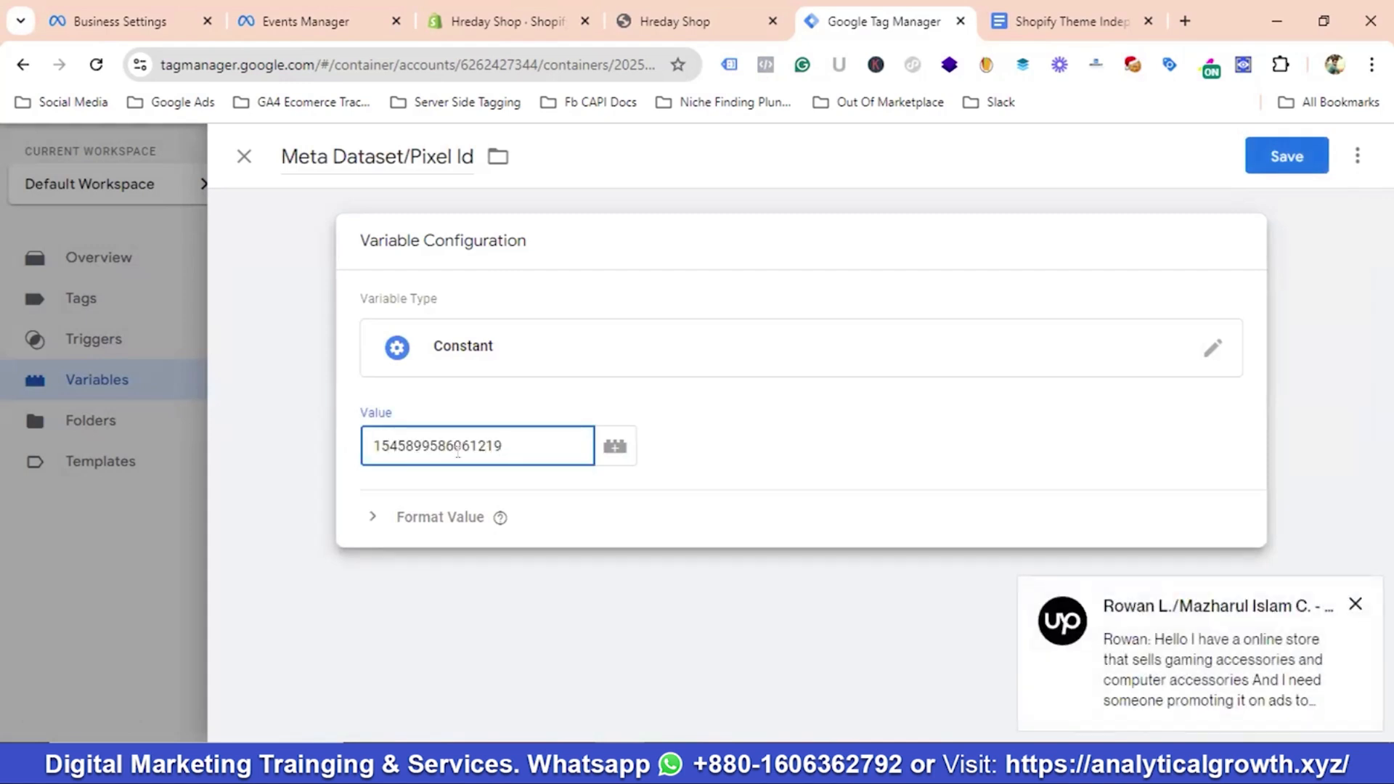
pyautogui.click(1282, 159)
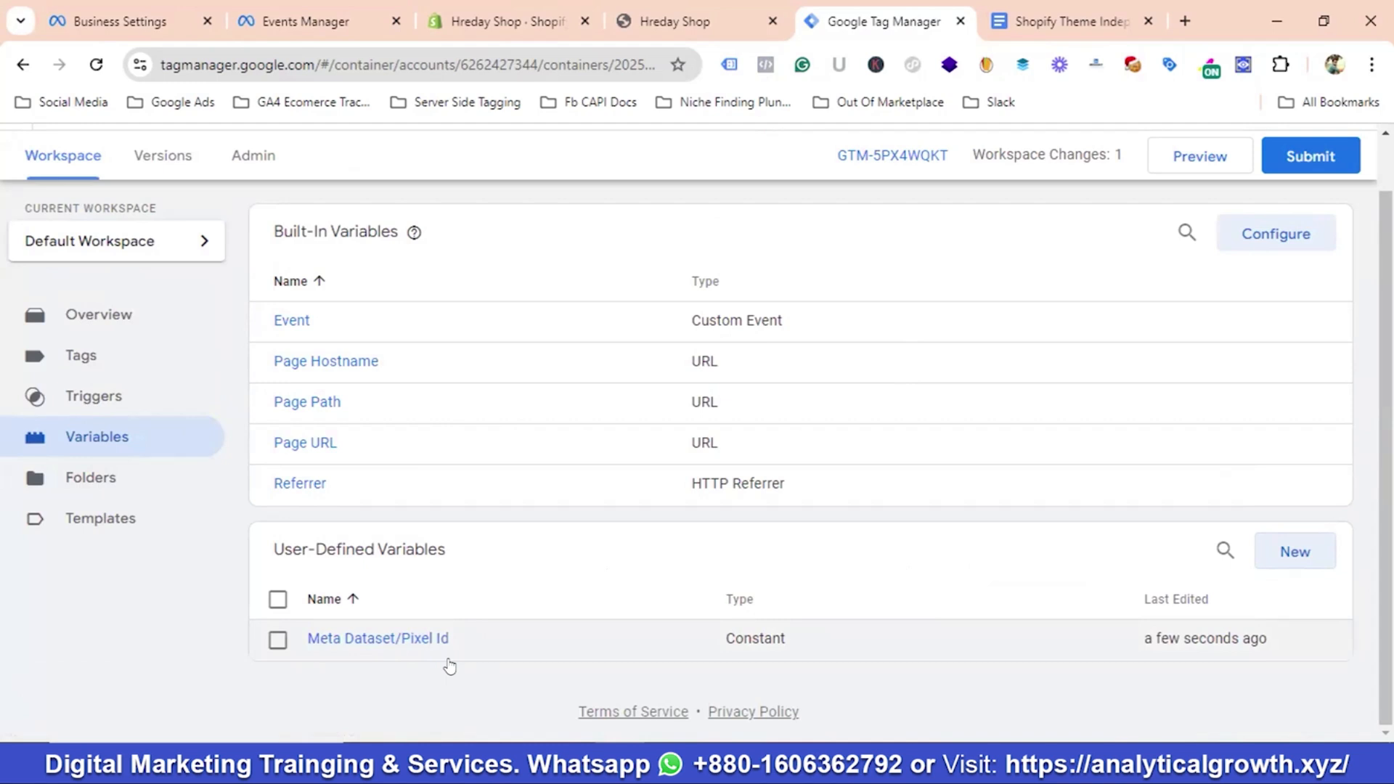
# Find the Facebook Pixel tag template by facebookarchive in the Community Template Gallery and add it to the workspace
pyautogui.click(105, 520)
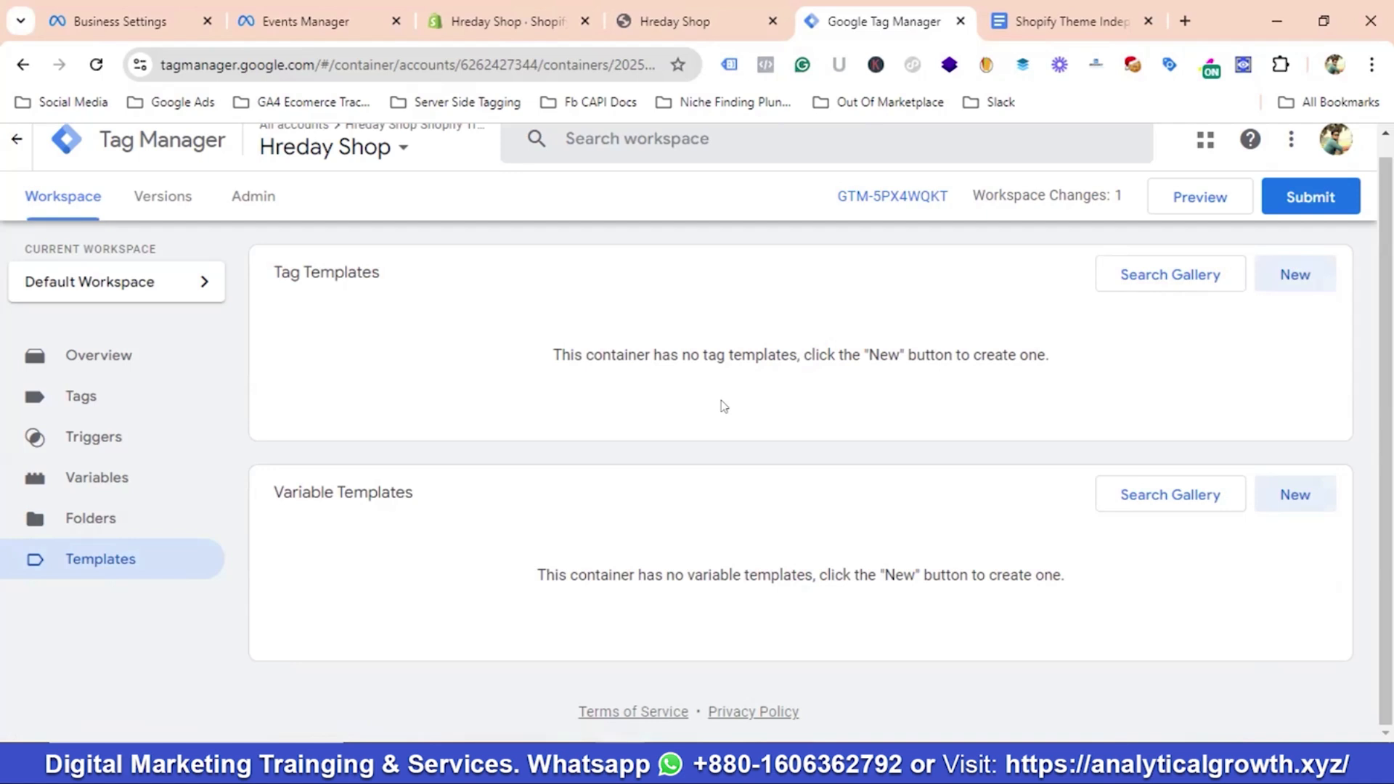
pyautogui.click(1170, 284)
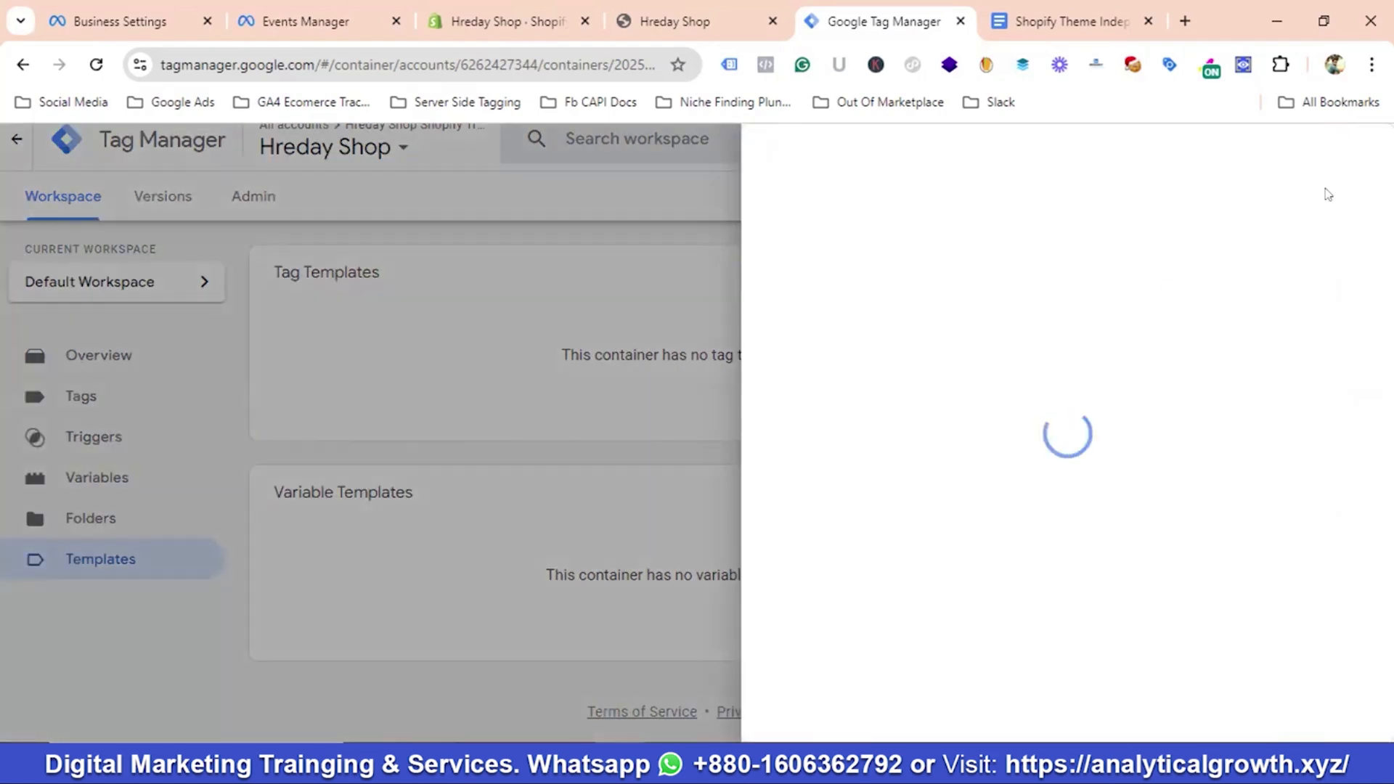
pyautogui.write('F')
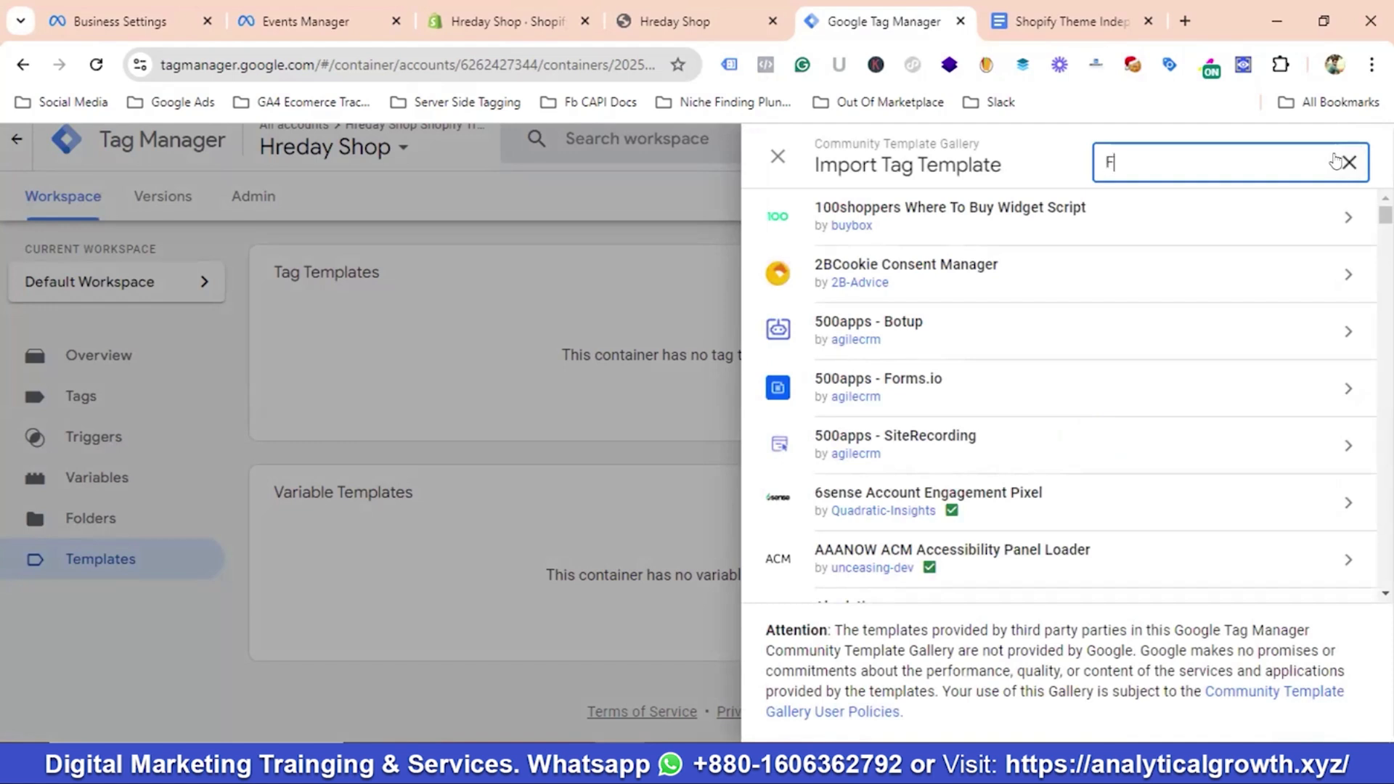
pyautogui.write('aceboo')
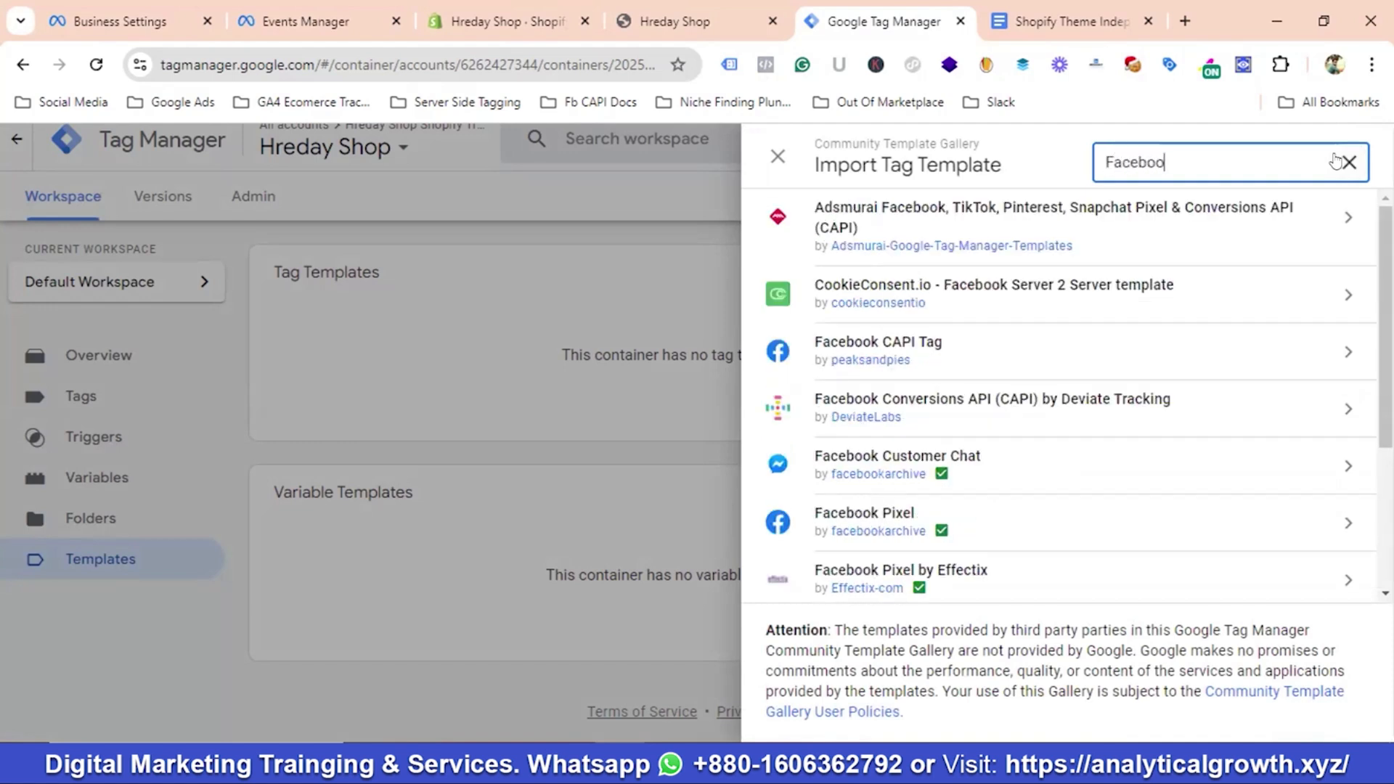
pyautogui.write('k Pixel')
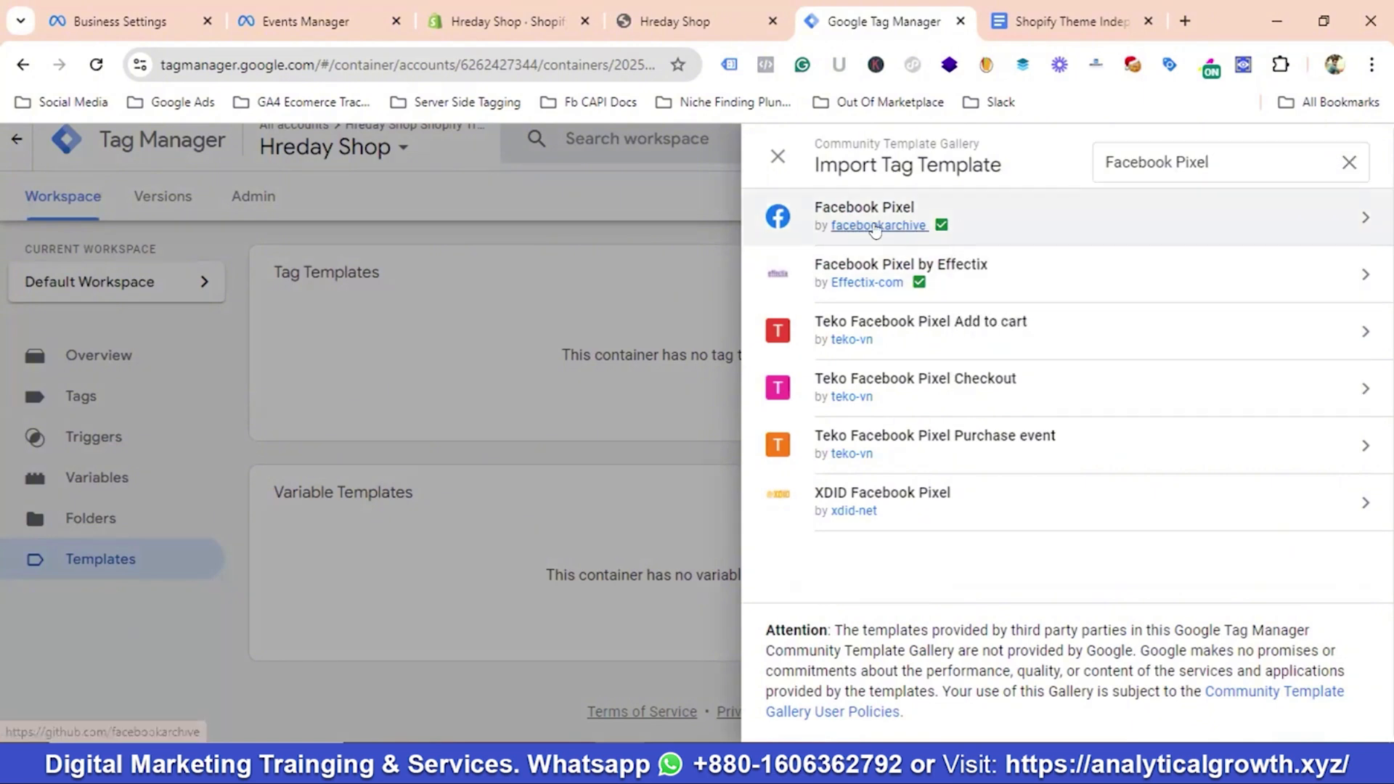
pyautogui.click(1348, 219)
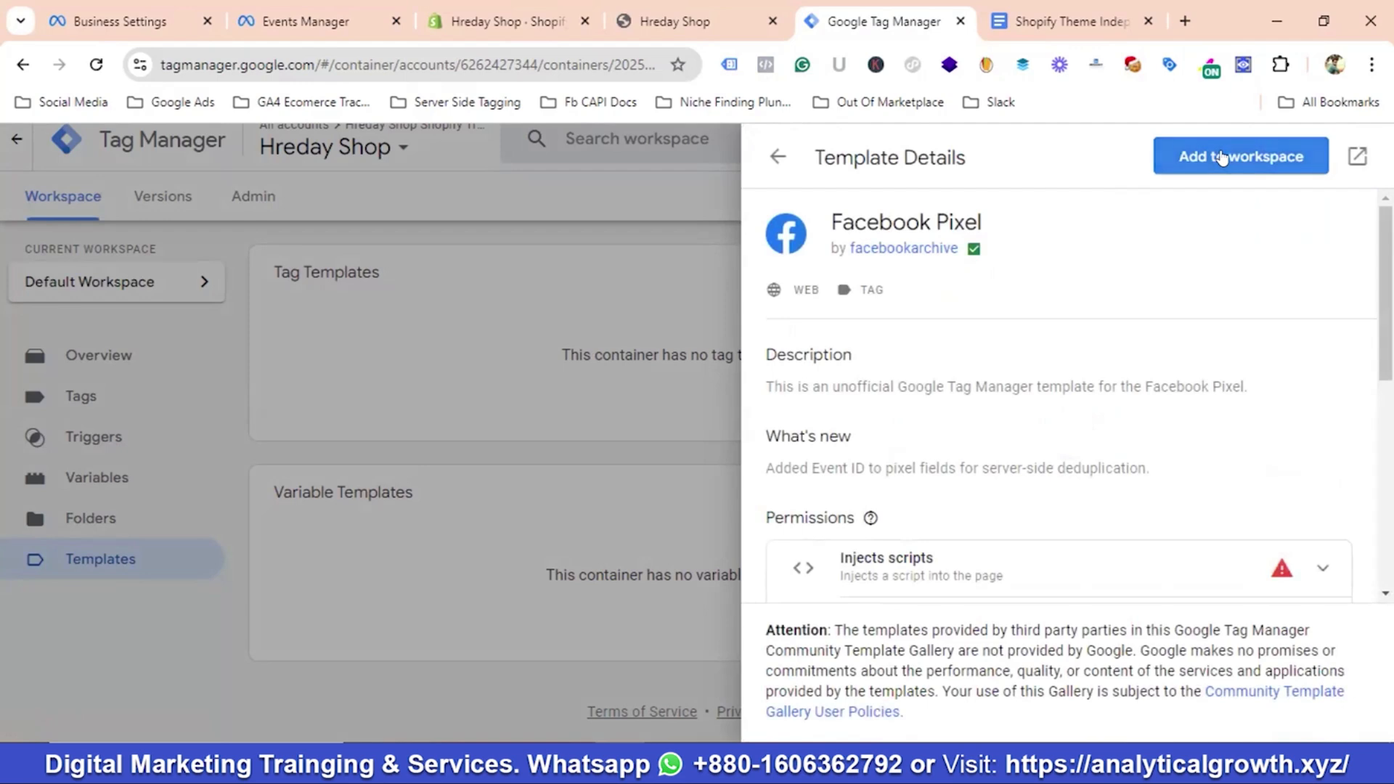
pyautogui.click(1222, 157)
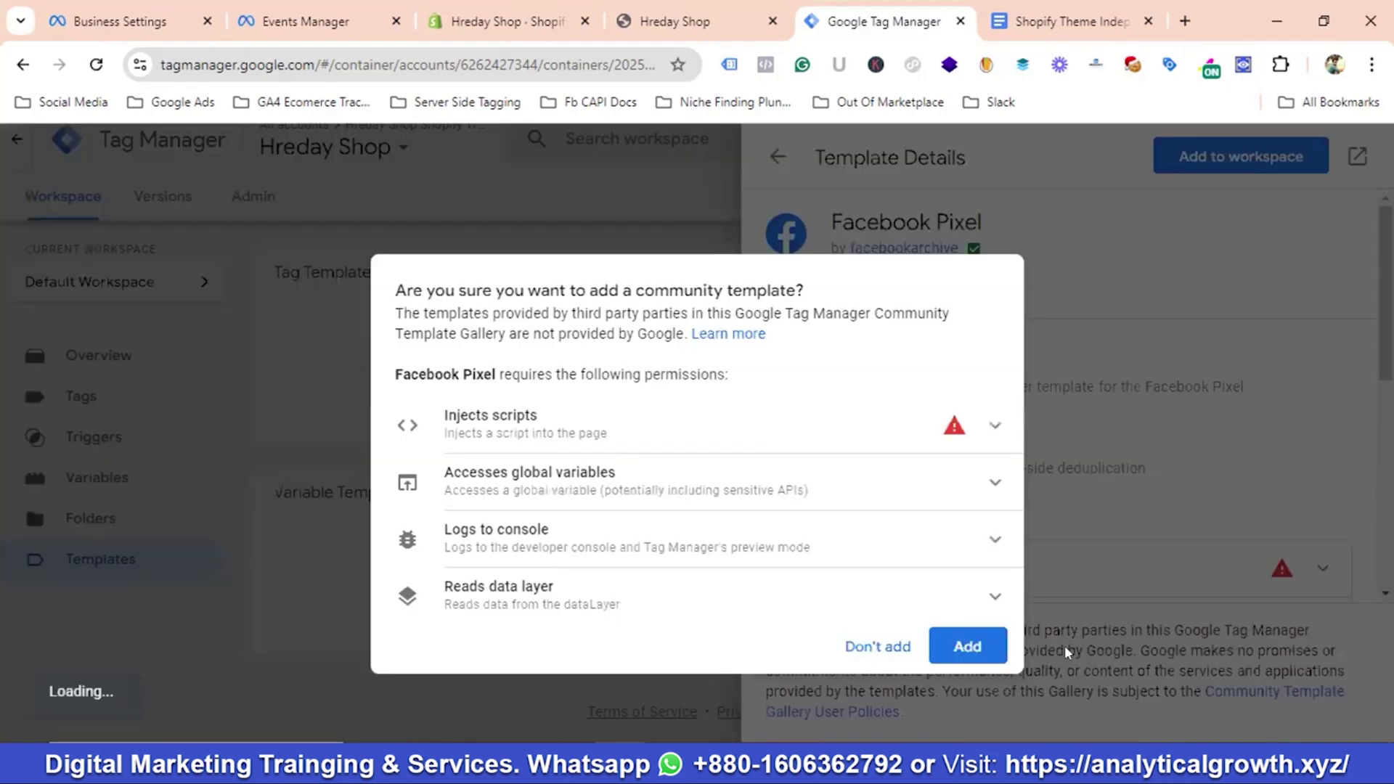
pyautogui.click(968, 646)
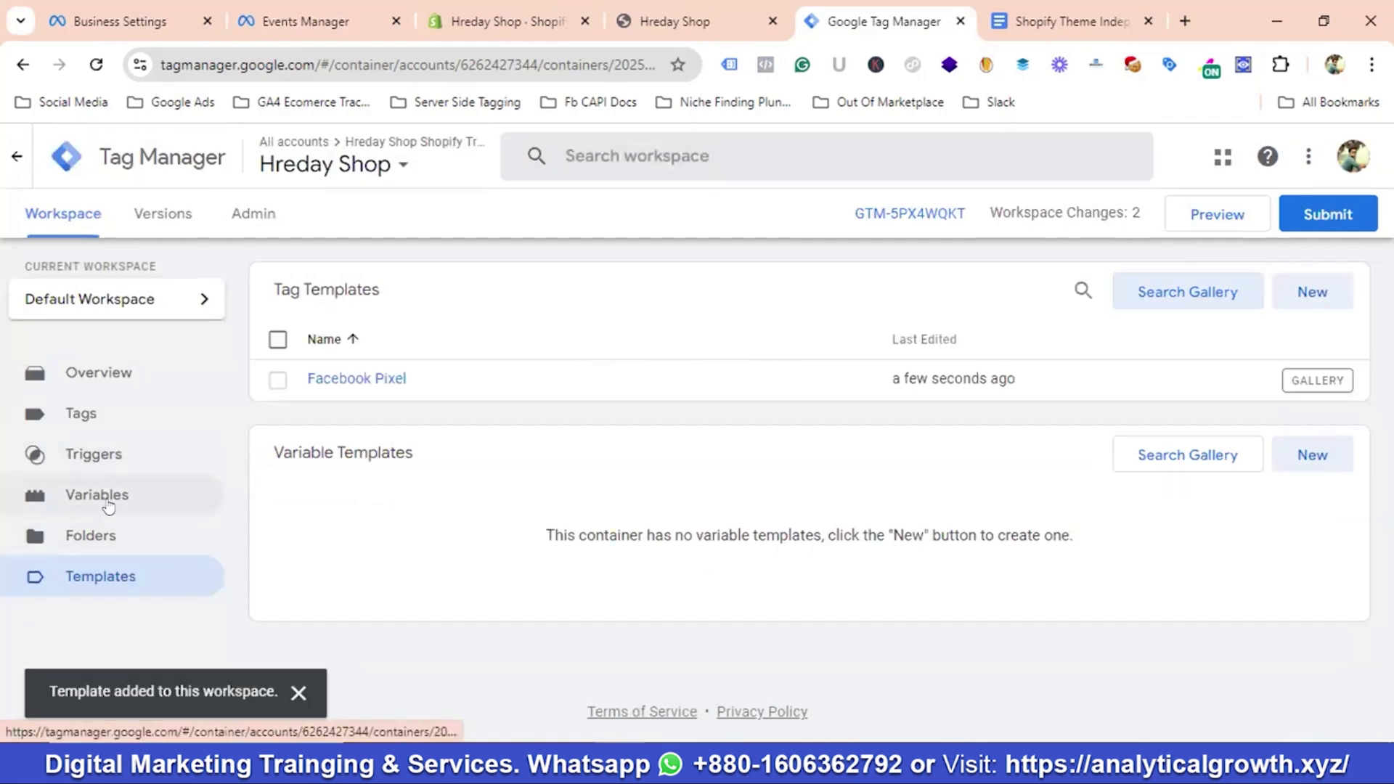
# Open the container's tag list, switch to the Hreday Shop storefront and look over its home page
pyautogui.click(78, 415)
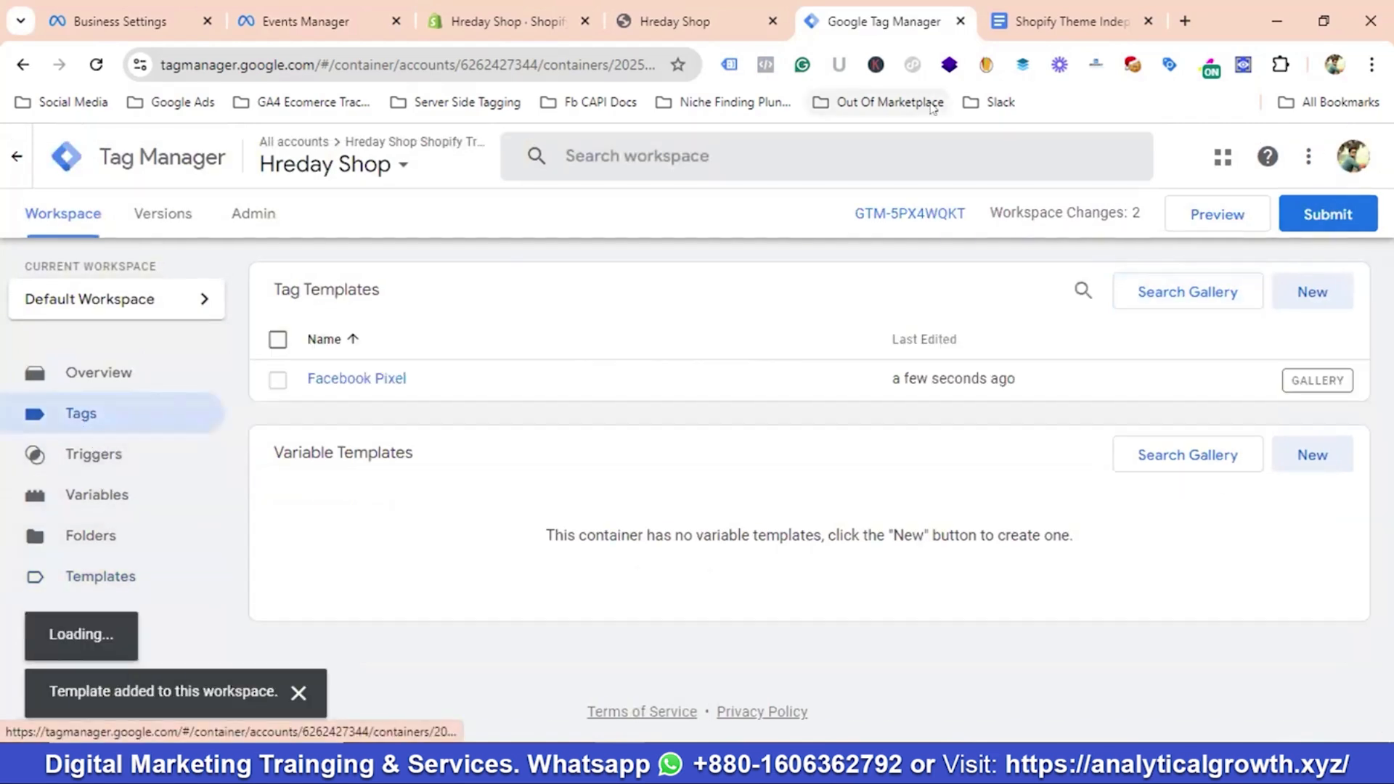
pyautogui.click(710, 9)
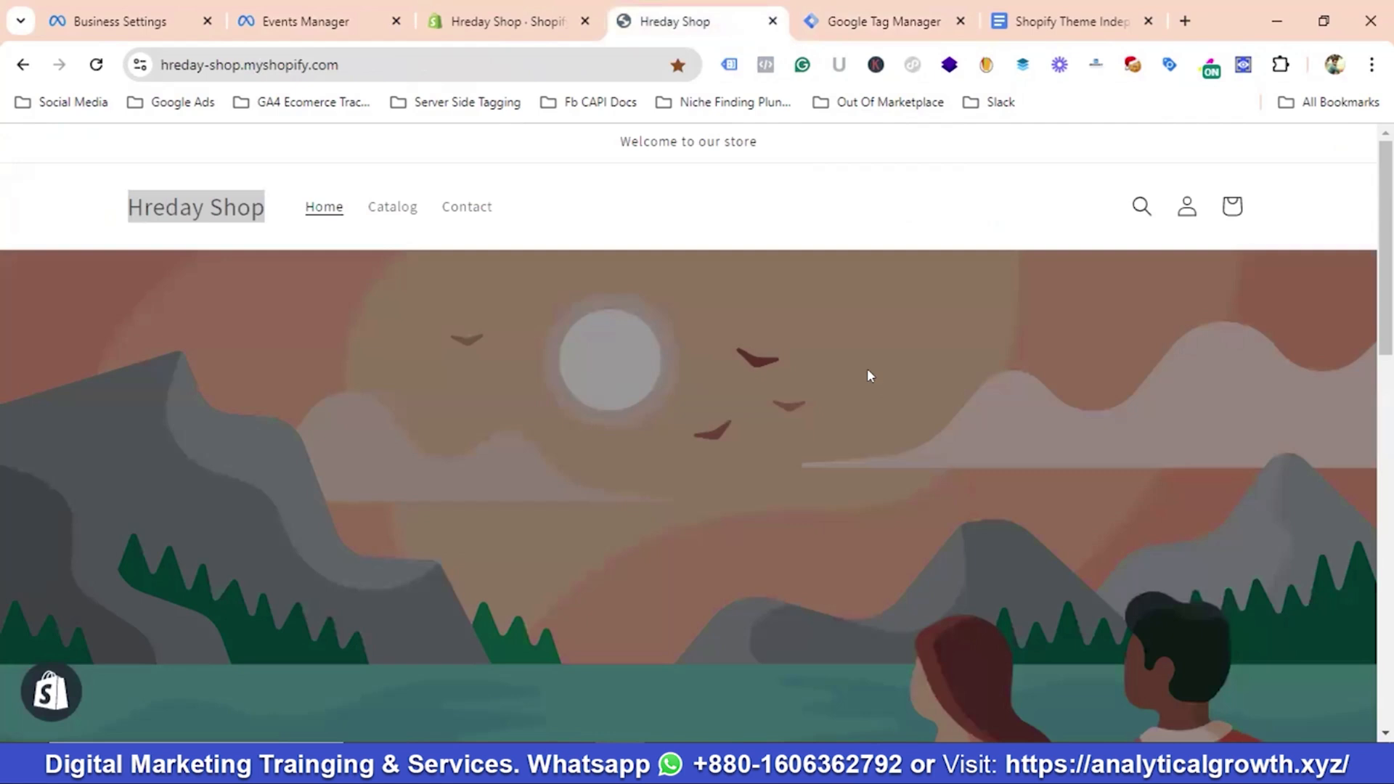
pyautogui.scroll(-9, 628, 429)
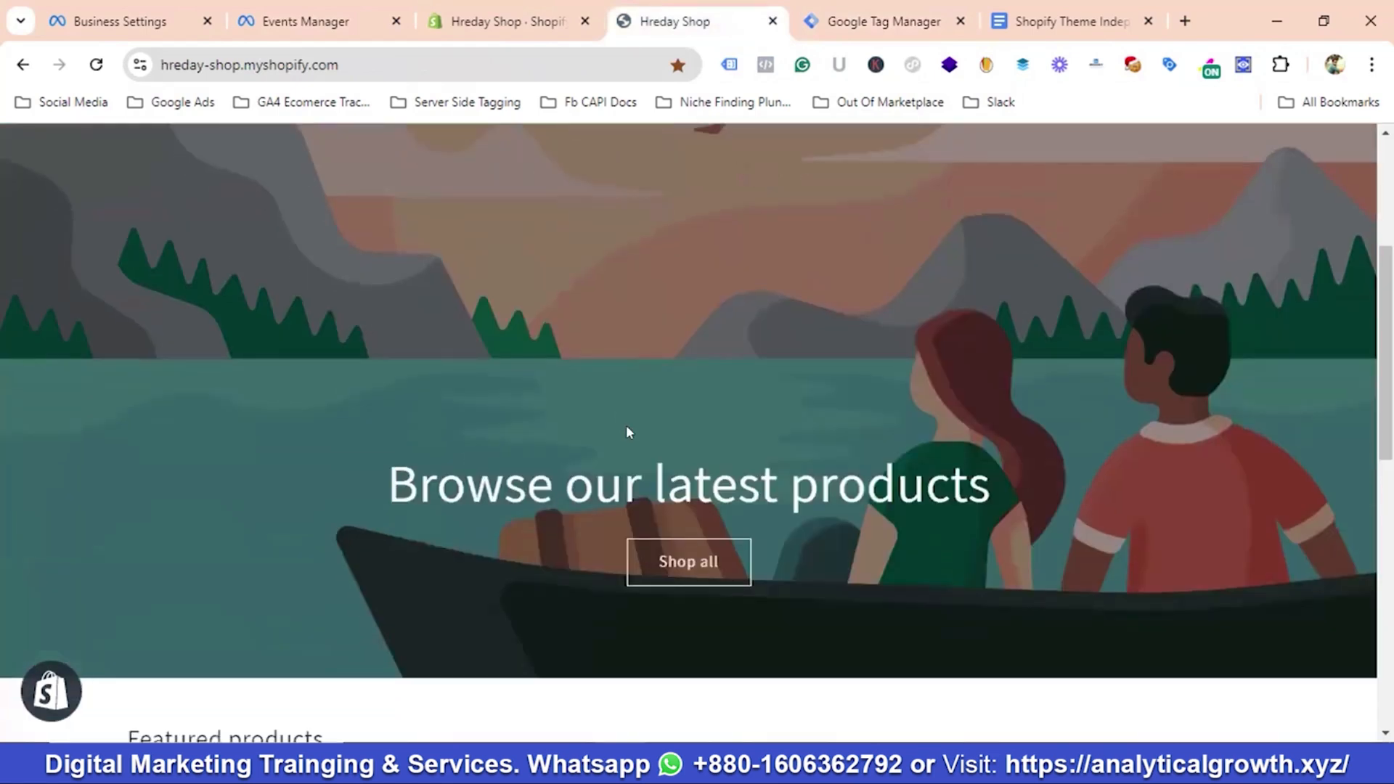
pyautogui.scroll(8, 377, 439)
pyautogui.scroll(1, 377, 441)
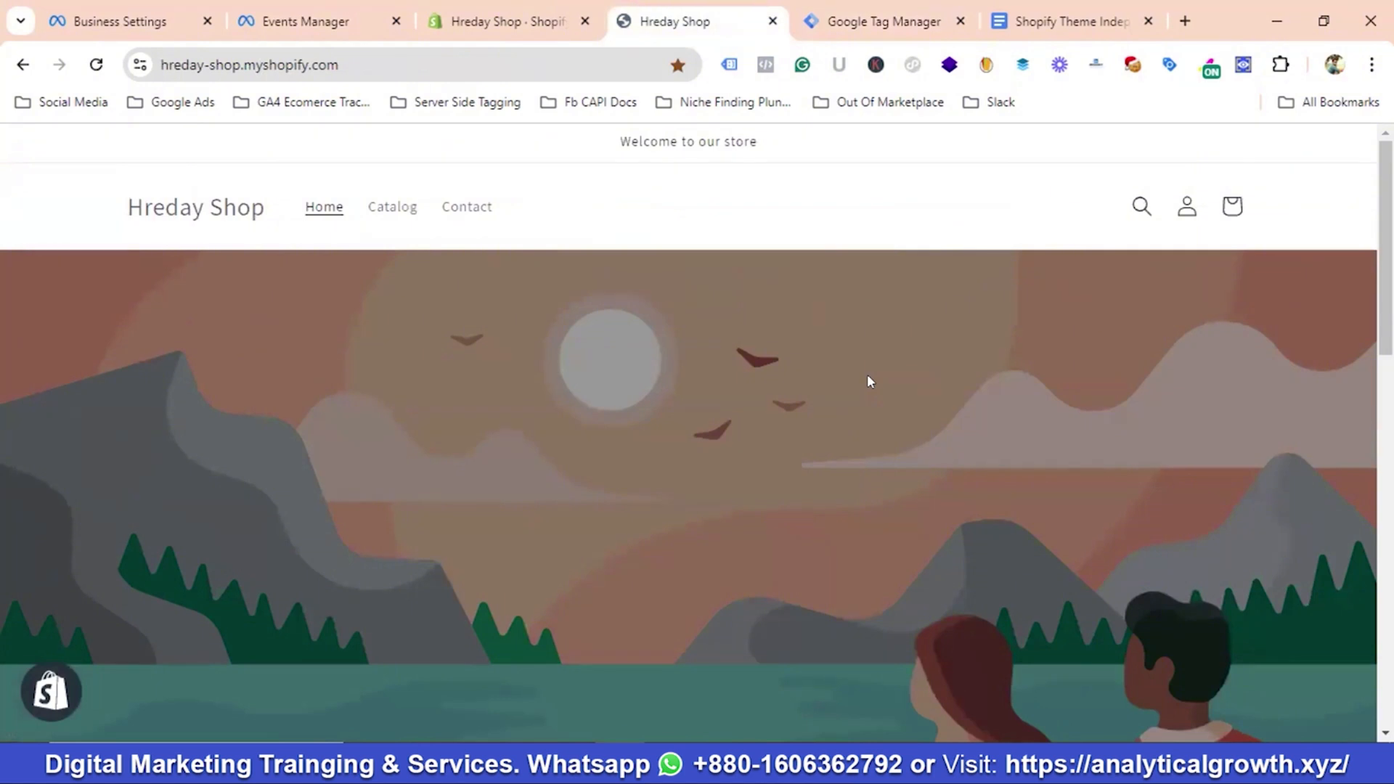
# View the home page's events in DataLayer Checker Plus and review its Shopify Custom Pixel DataLayer Checker setting
pyautogui.click(1243, 65)
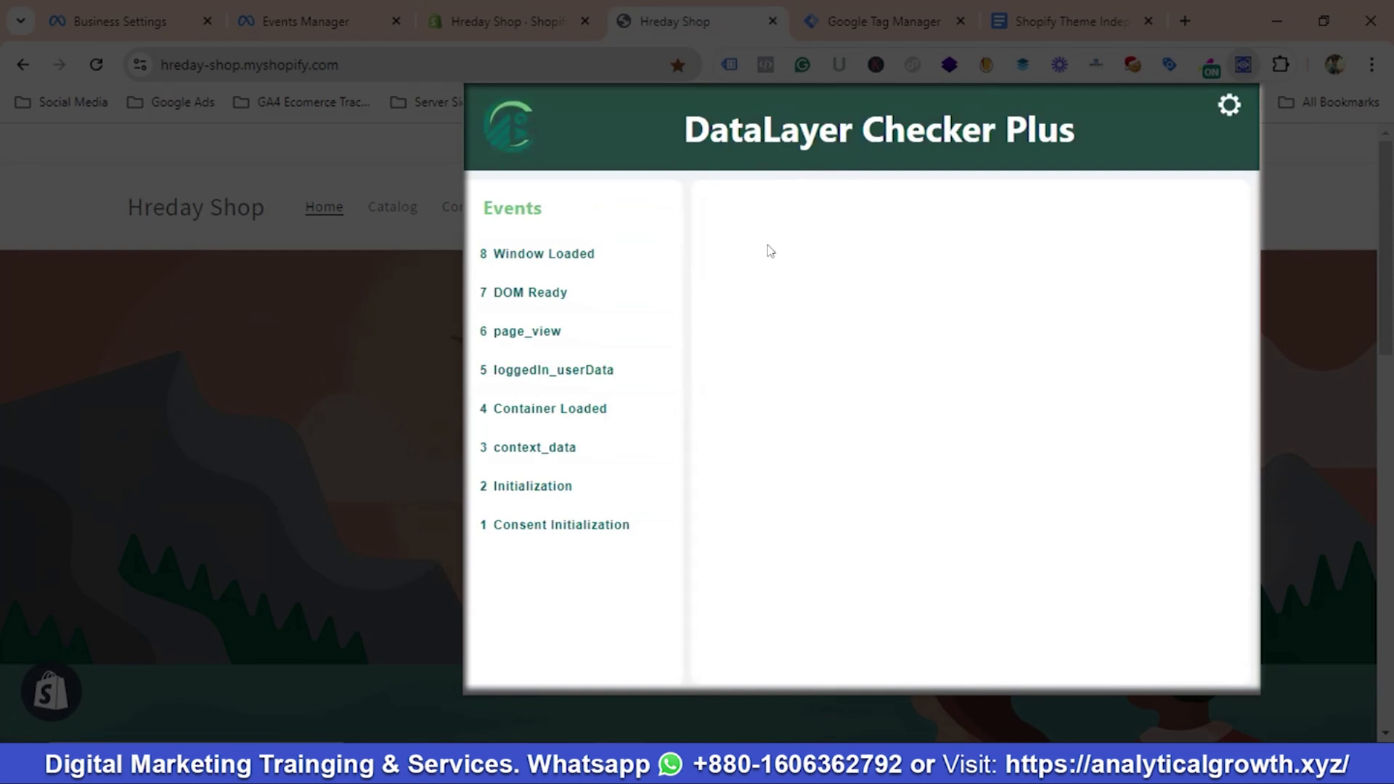
pyautogui.click(1229, 106)
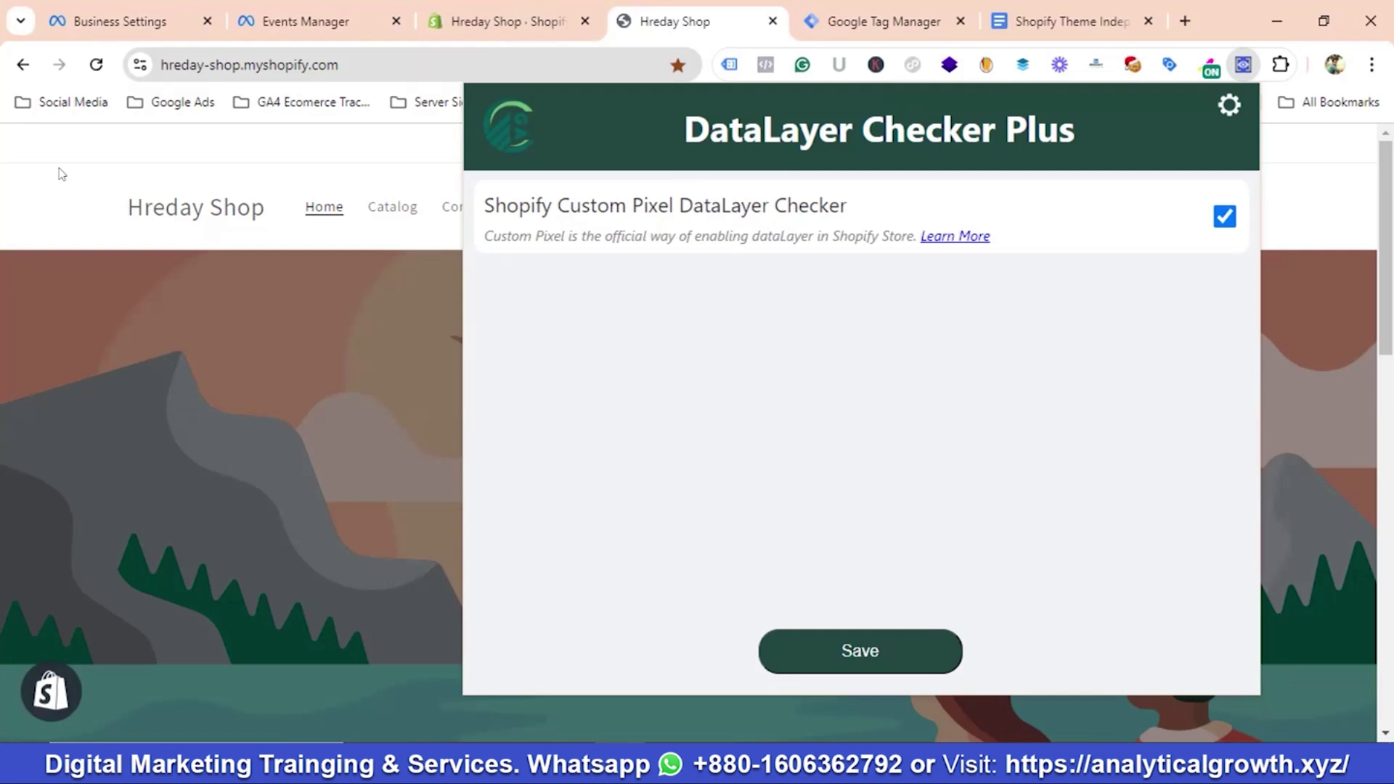
pyautogui.click(62, 174)
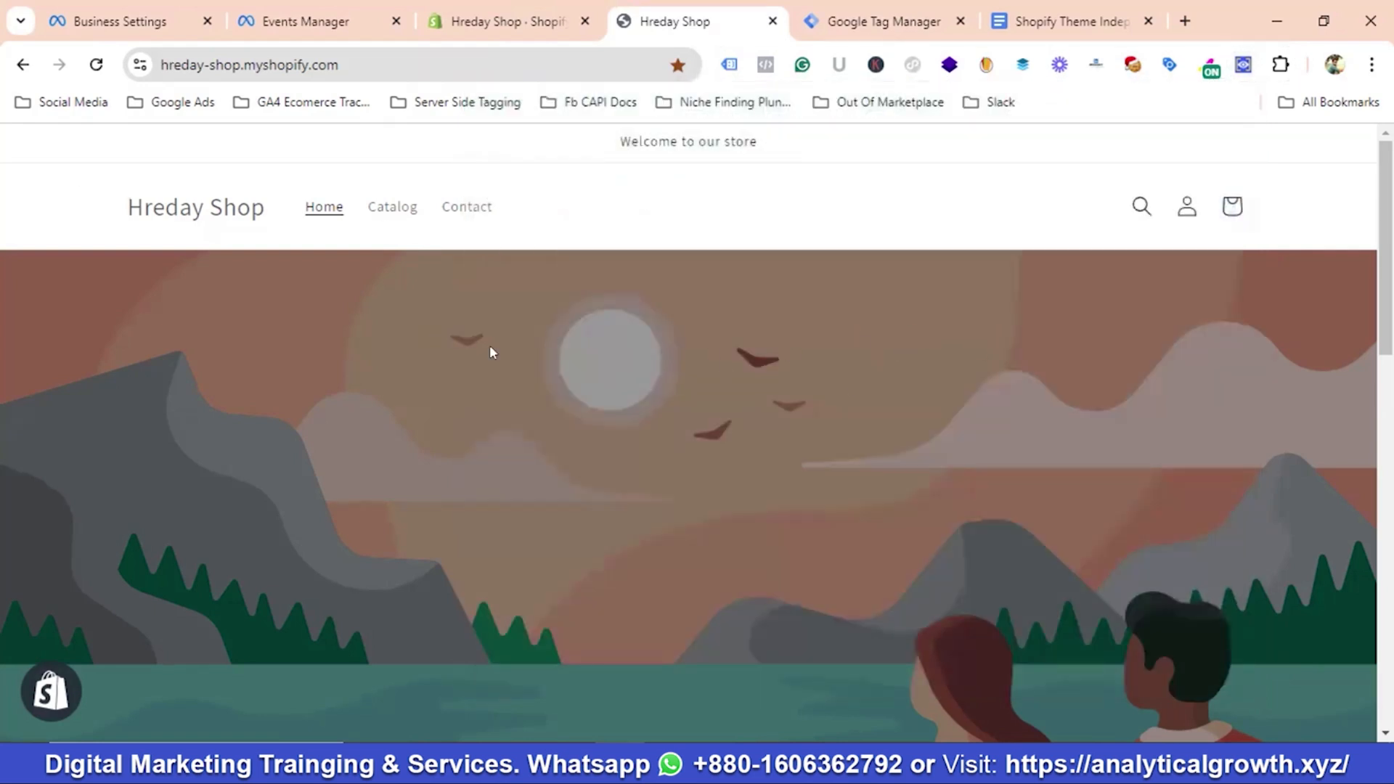
# Reload the storefront home page and inspect the page_view event's data in DataLayer Checker Plus
pyautogui.click(95, 65)
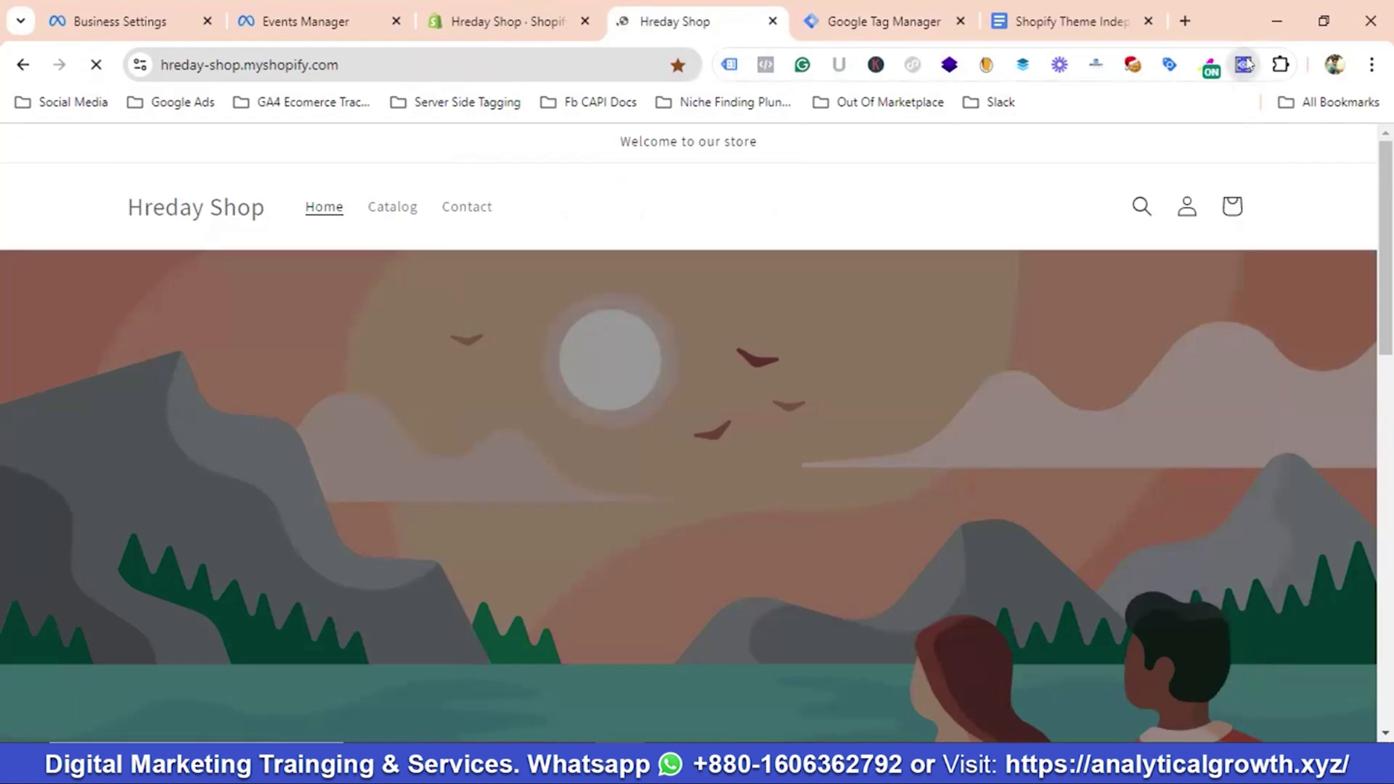
pyautogui.click(1244, 66)
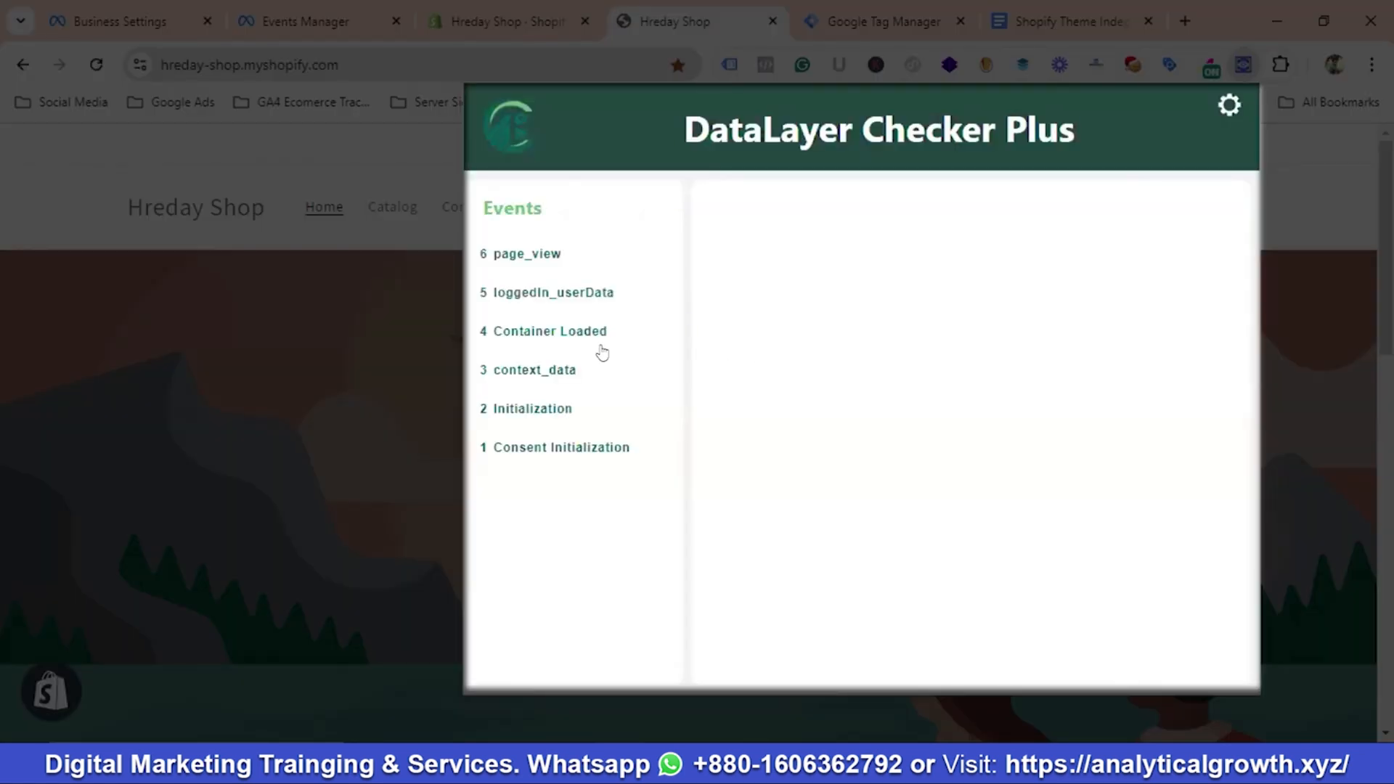
pyautogui.click(544, 270)
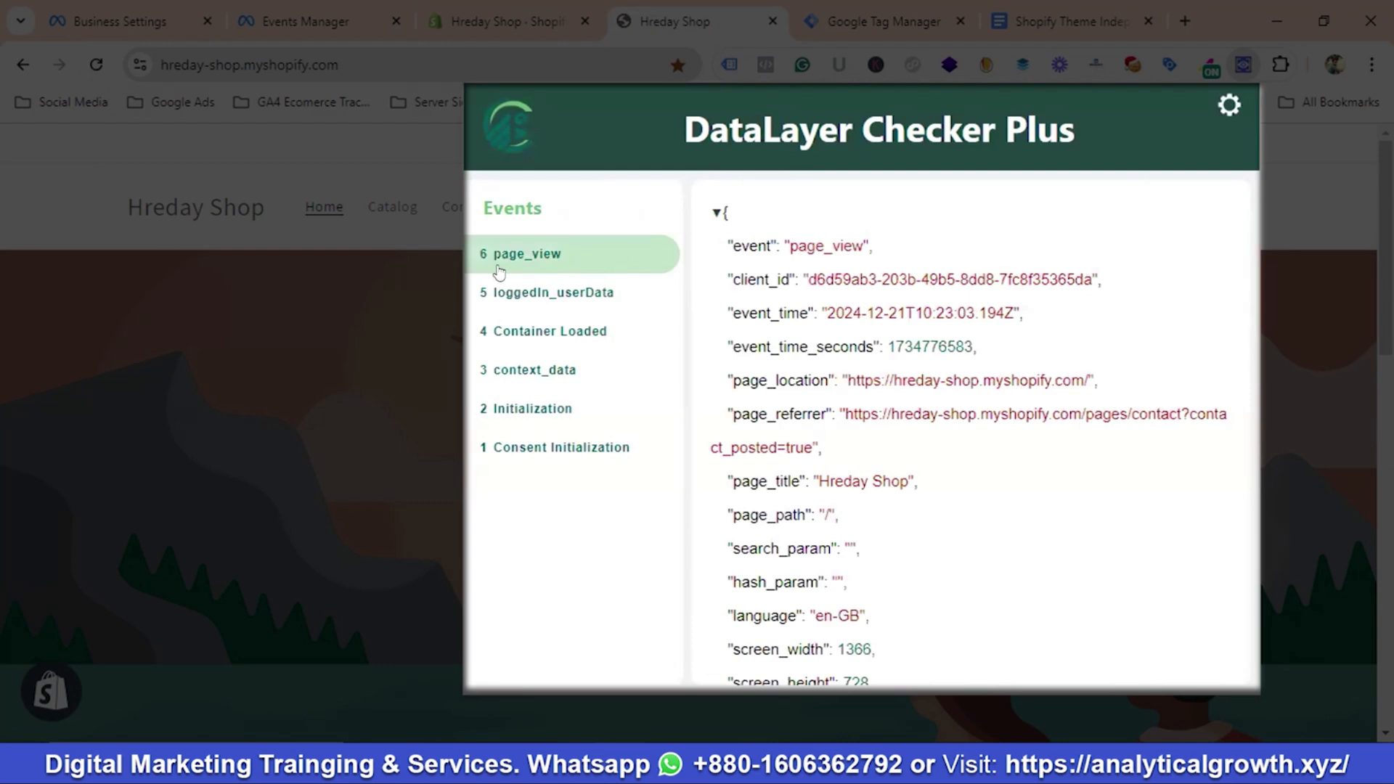
pyautogui.click(92, 209)
# Open the featured Best Tshirt product and inspect the fb_browser_side data of its view_item event in DataLayer Checker Plus
pyautogui.scroll(-10, 363, 348)
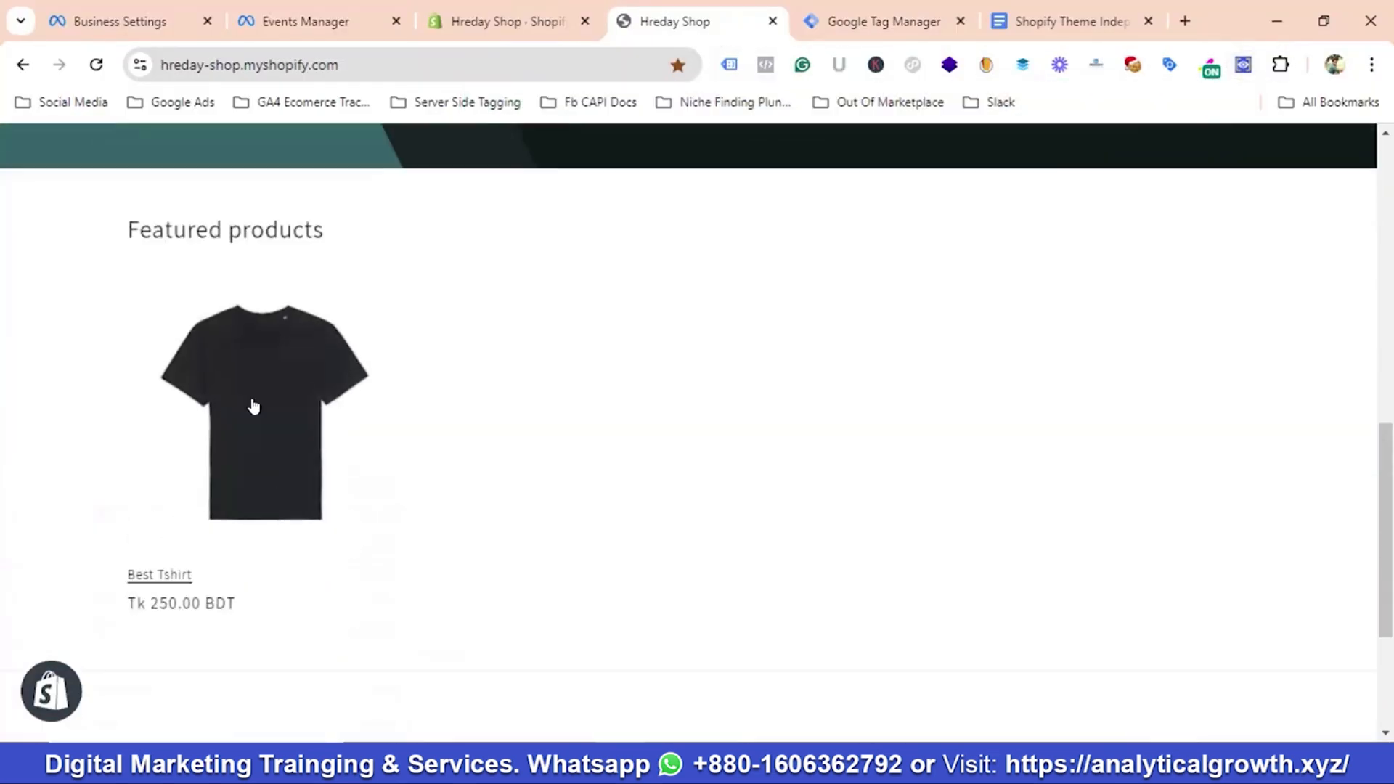
pyautogui.click(253, 407)
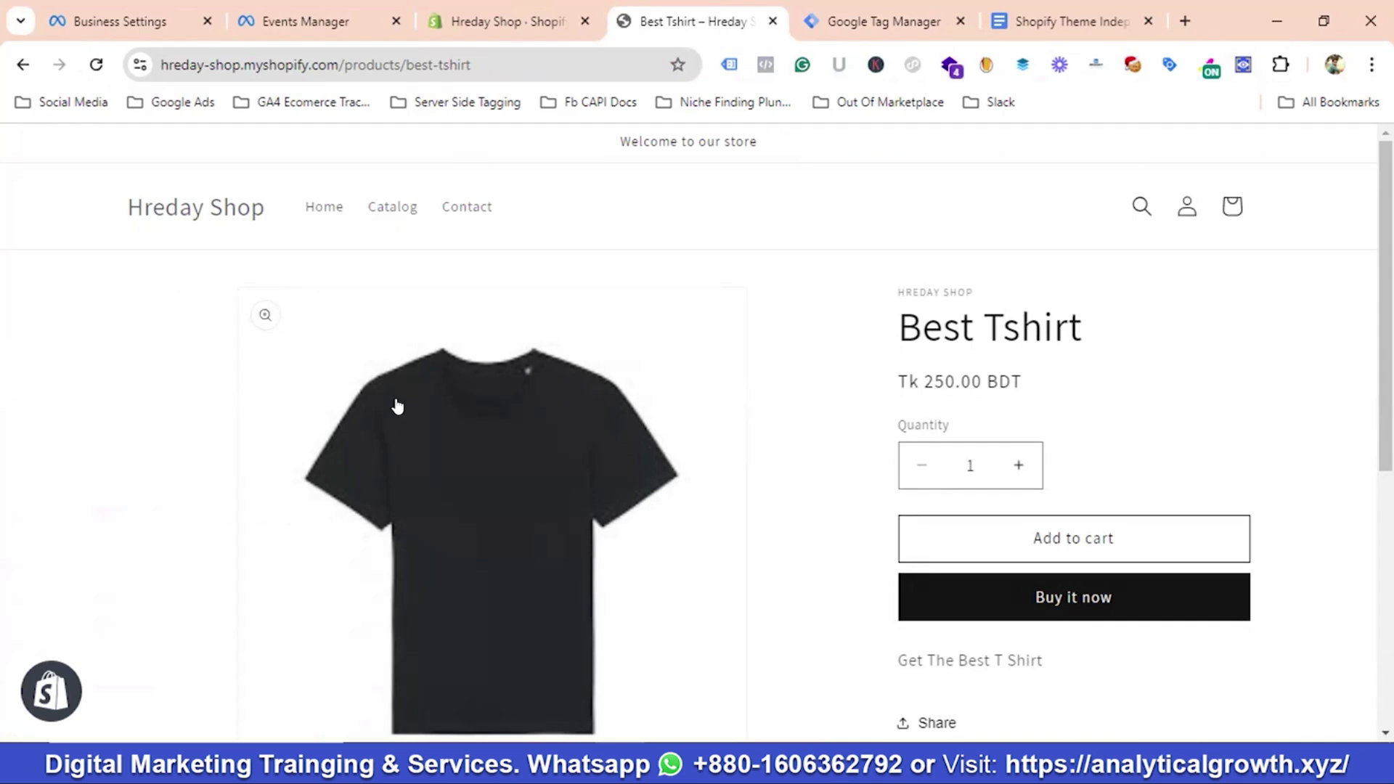
pyautogui.click(1243, 65)
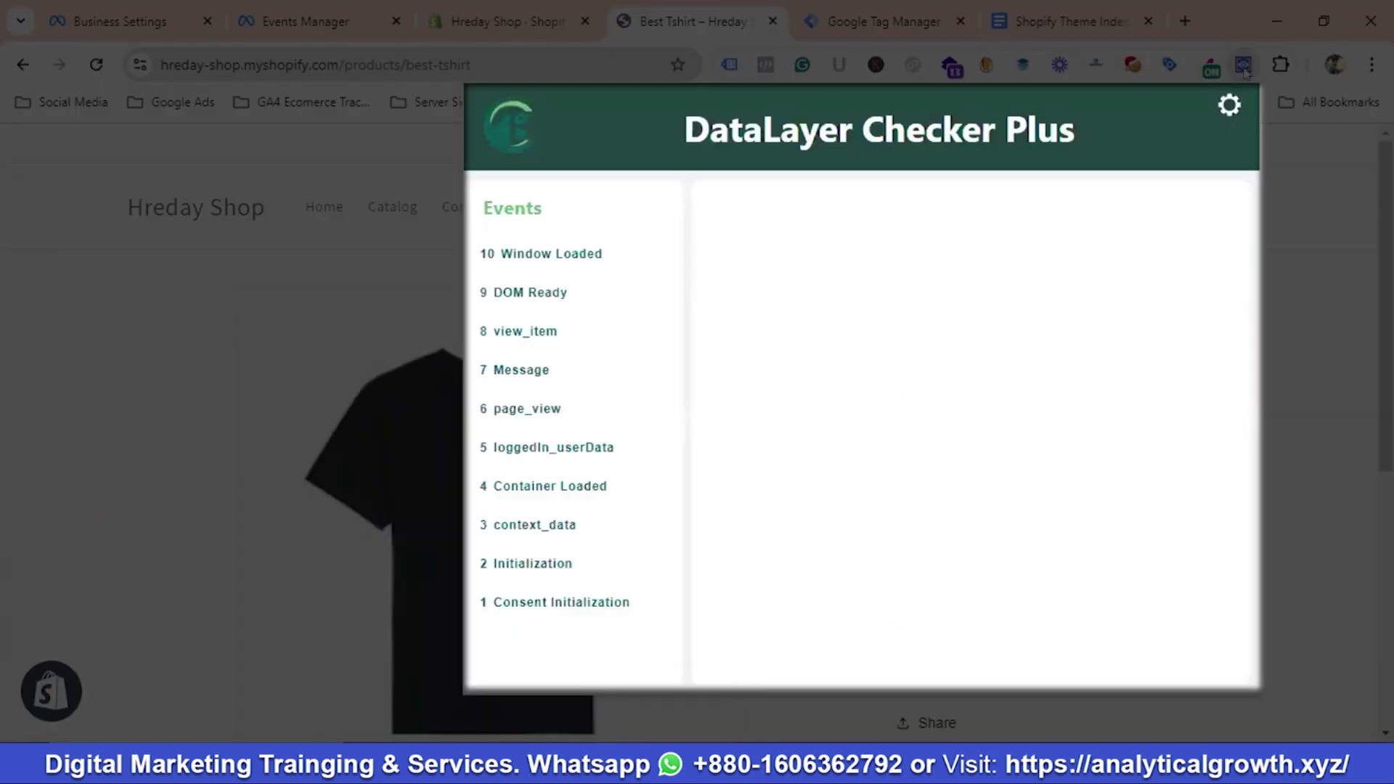
pyautogui.click(516, 338)
pyautogui.scroll(-3, 967, 436)
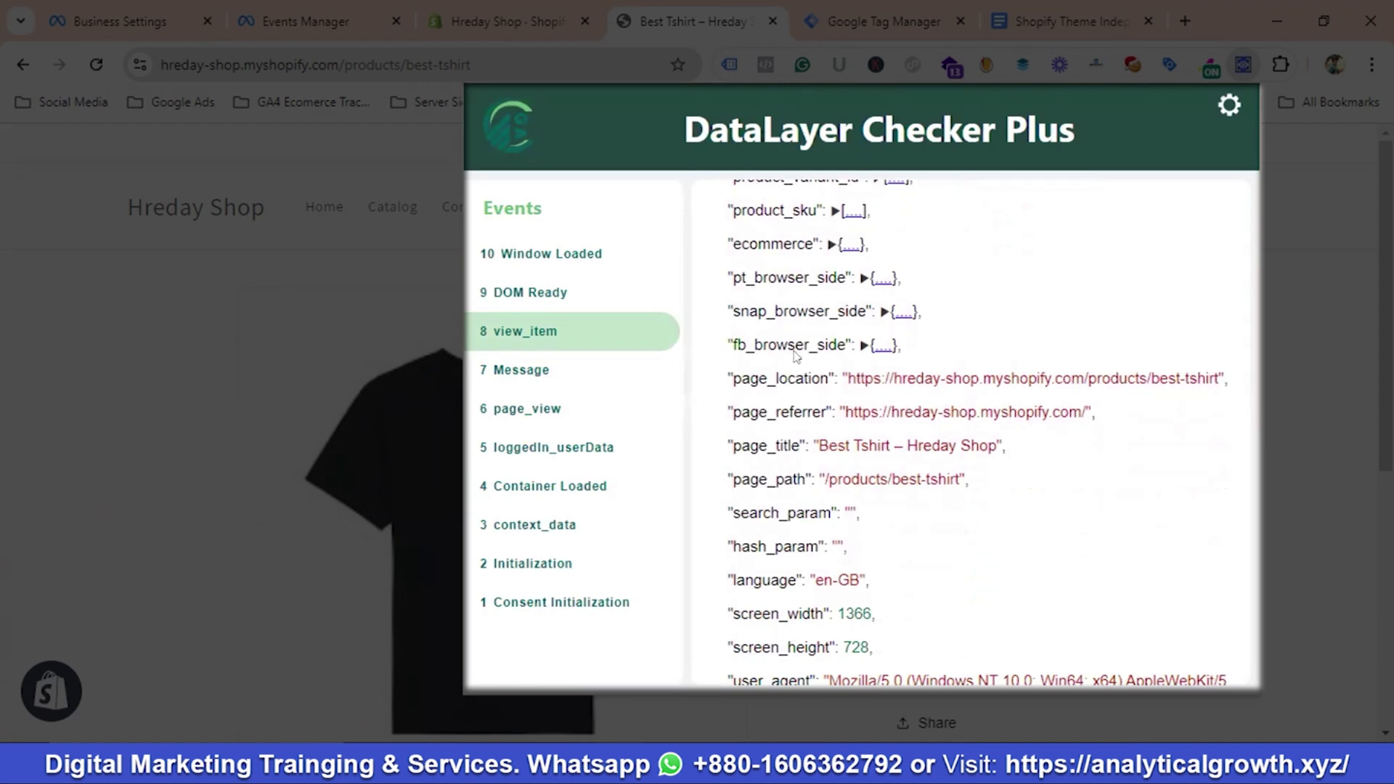
pyautogui.click(858, 346)
pyautogui.scroll(-1, 785, 396)
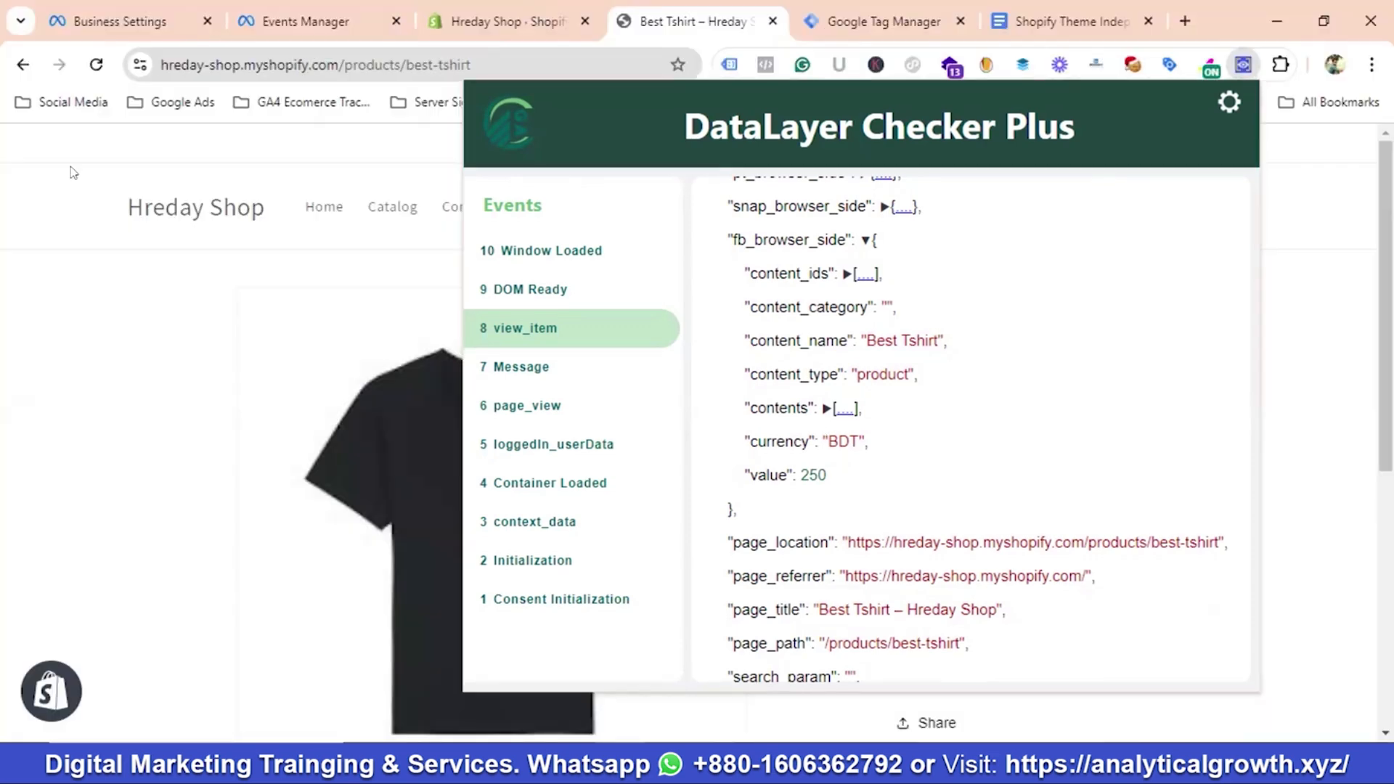
pyautogui.click(202, 186)
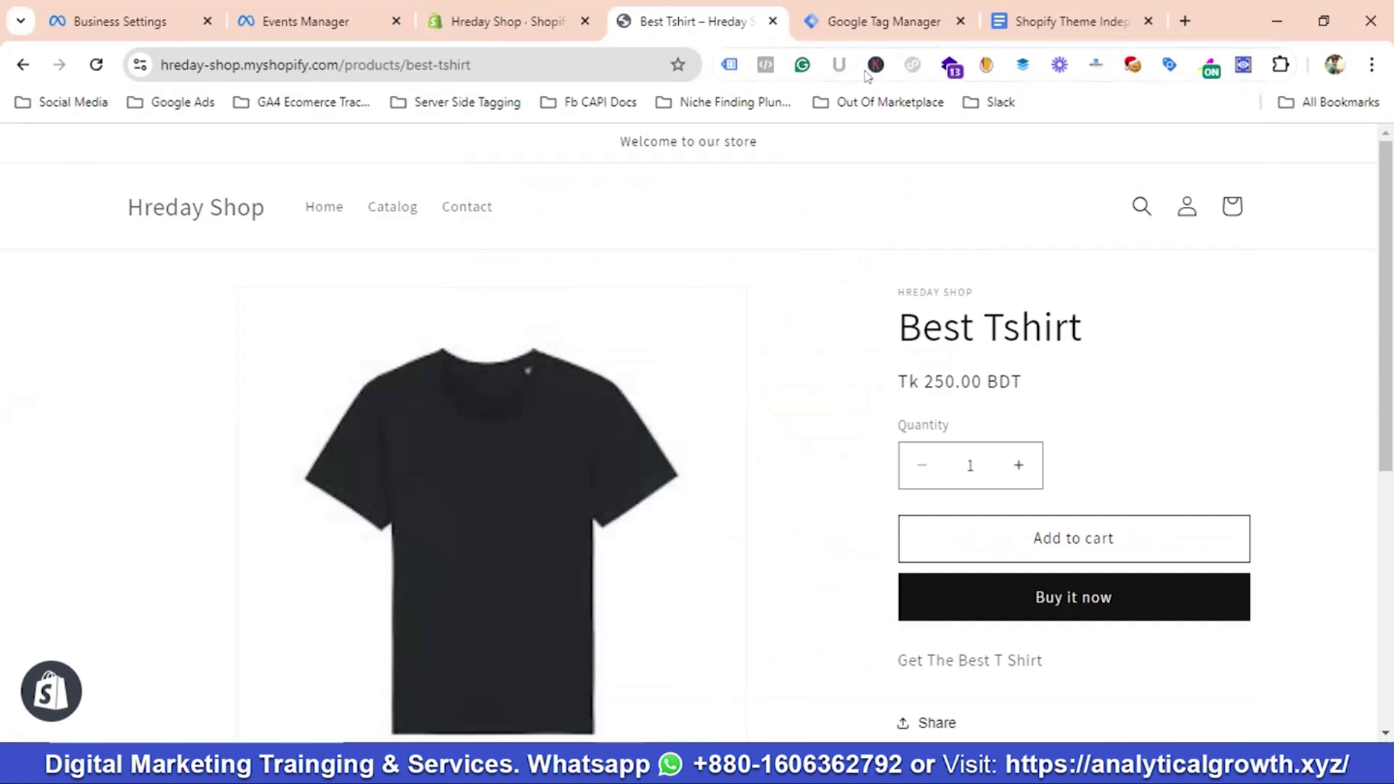
pyautogui.click(876, 27)
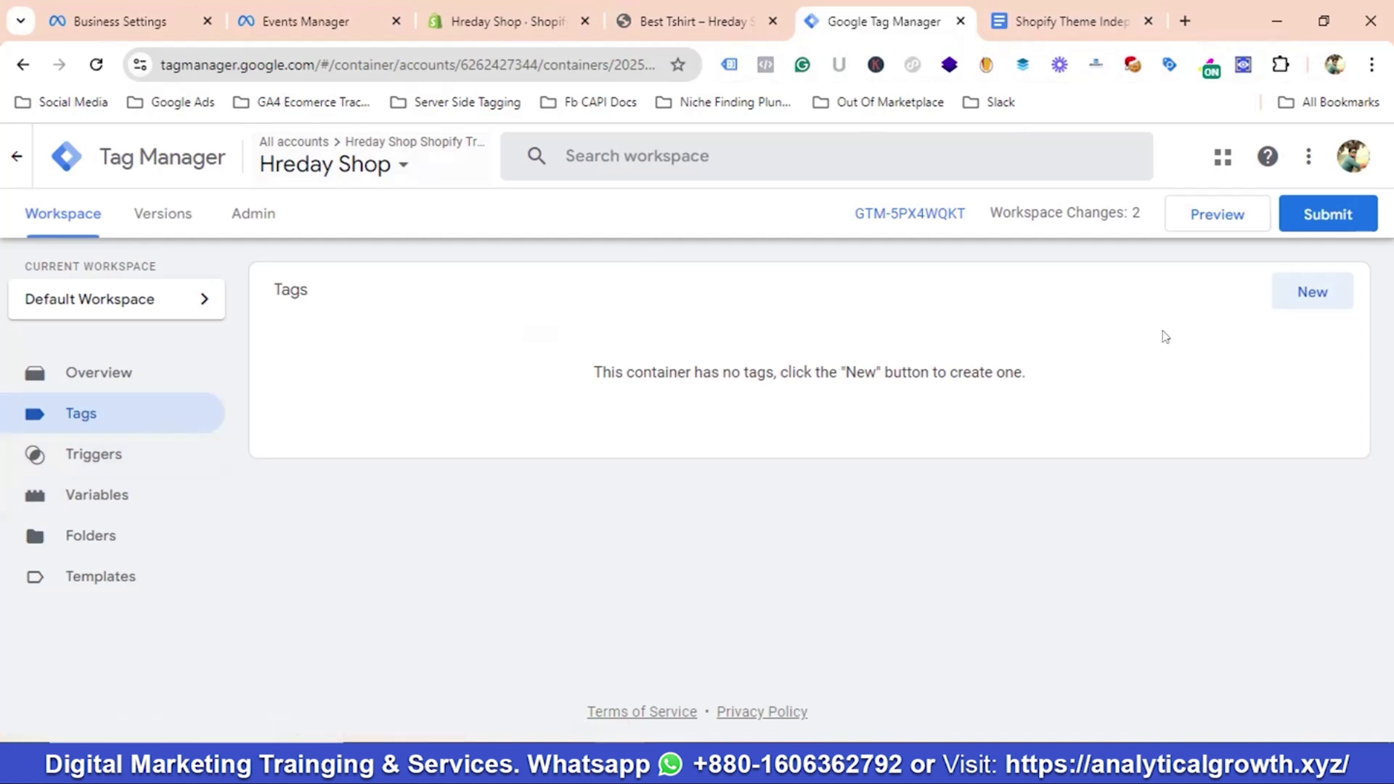
pyautogui.click(1054, 16)
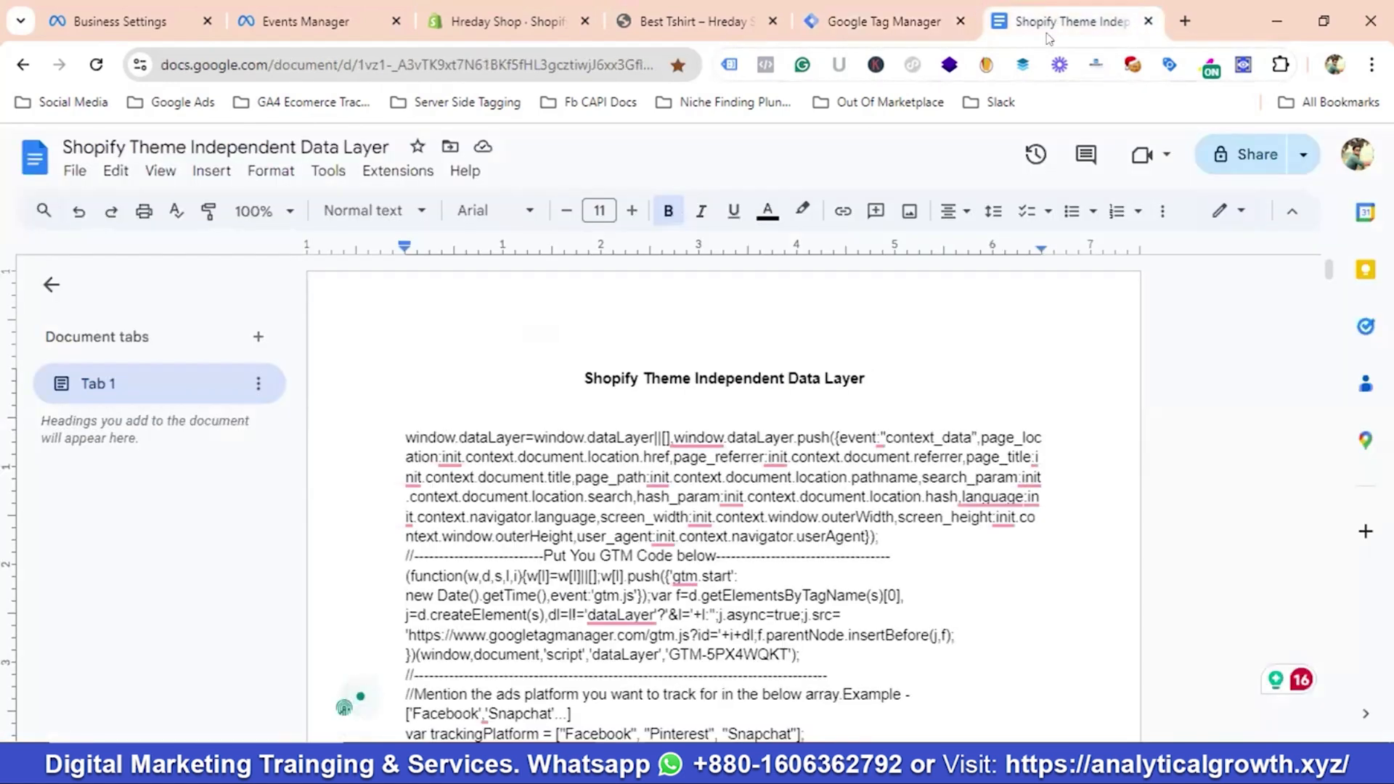
pyautogui.click(835, 23)
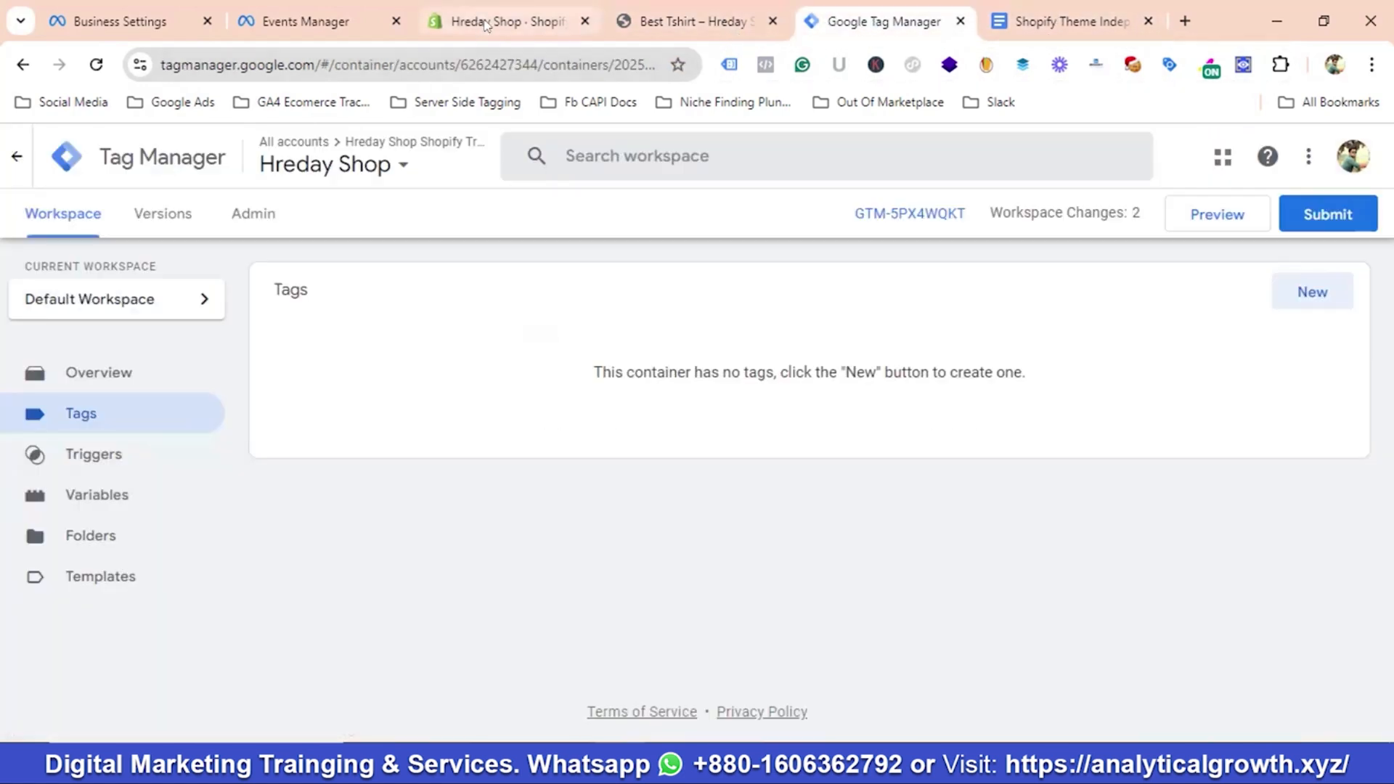
pyautogui.click(690, 29)
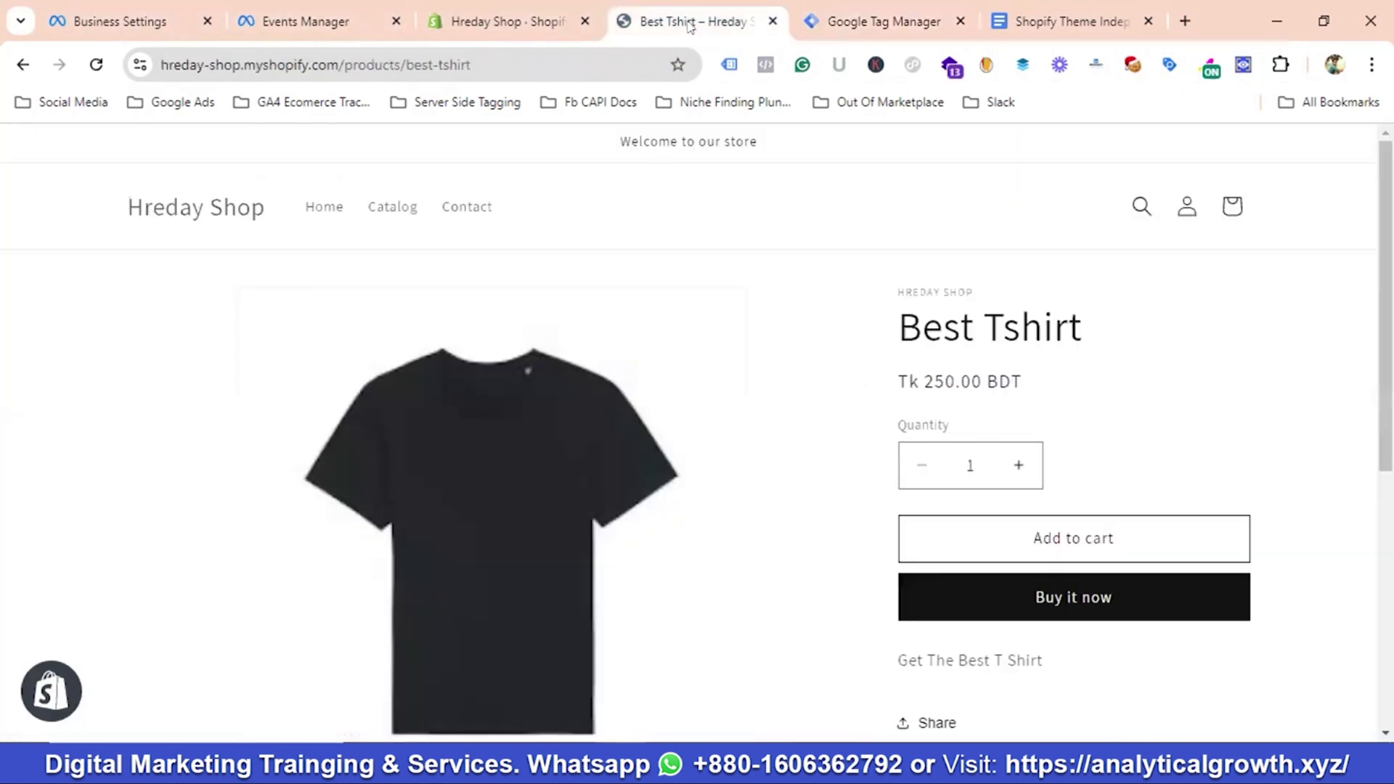
# Open the storefront's home page and copy the page_view event name from its event data in DataLayer Checker Plus
pyautogui.click(156, 218)
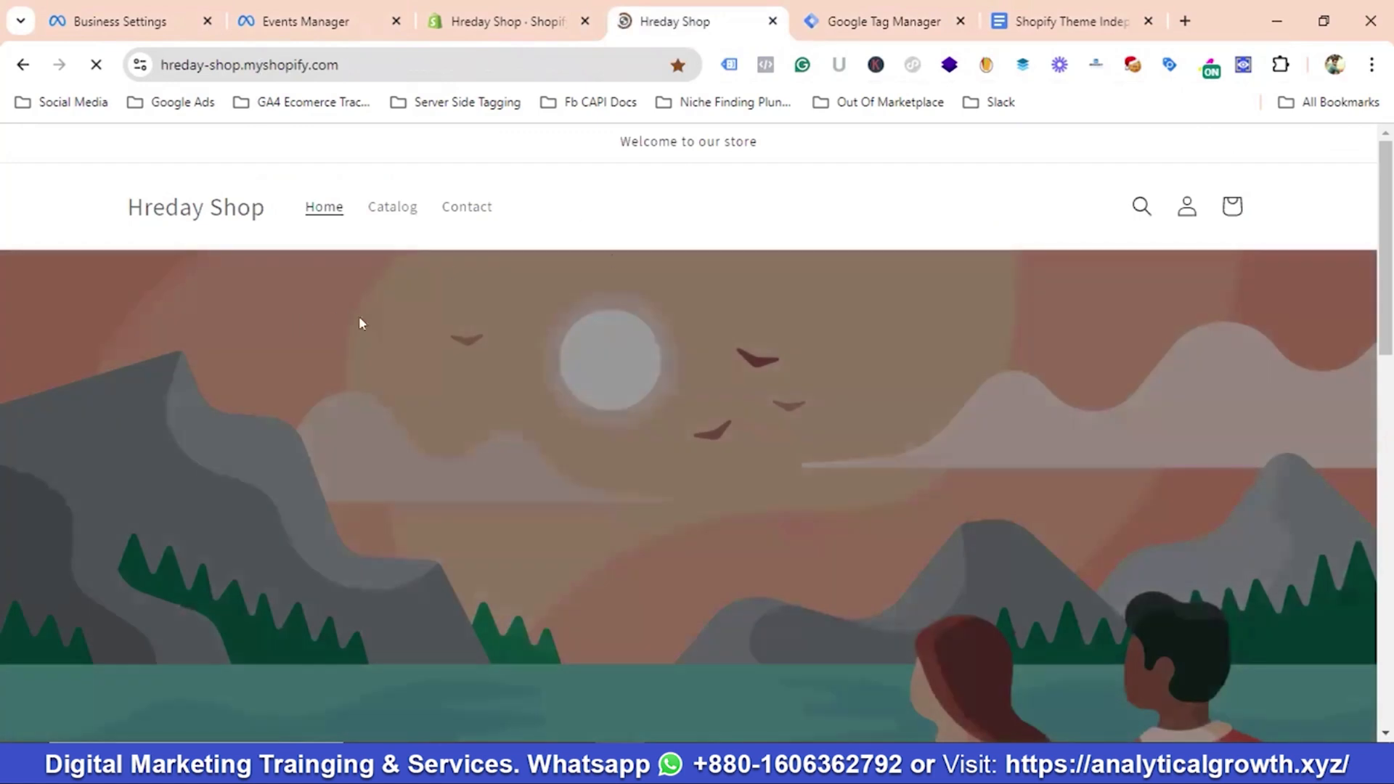
pyautogui.click(1243, 65)
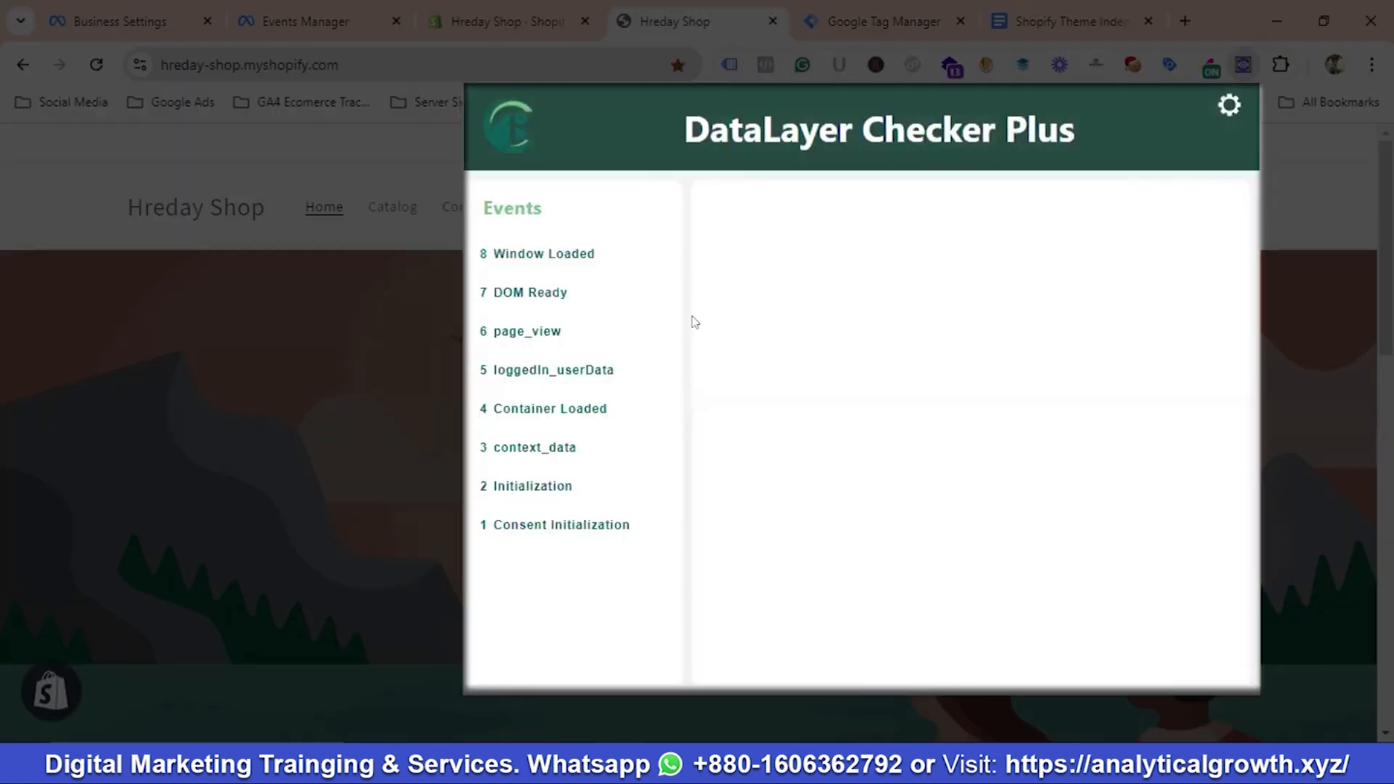
pyautogui.click(523, 336)
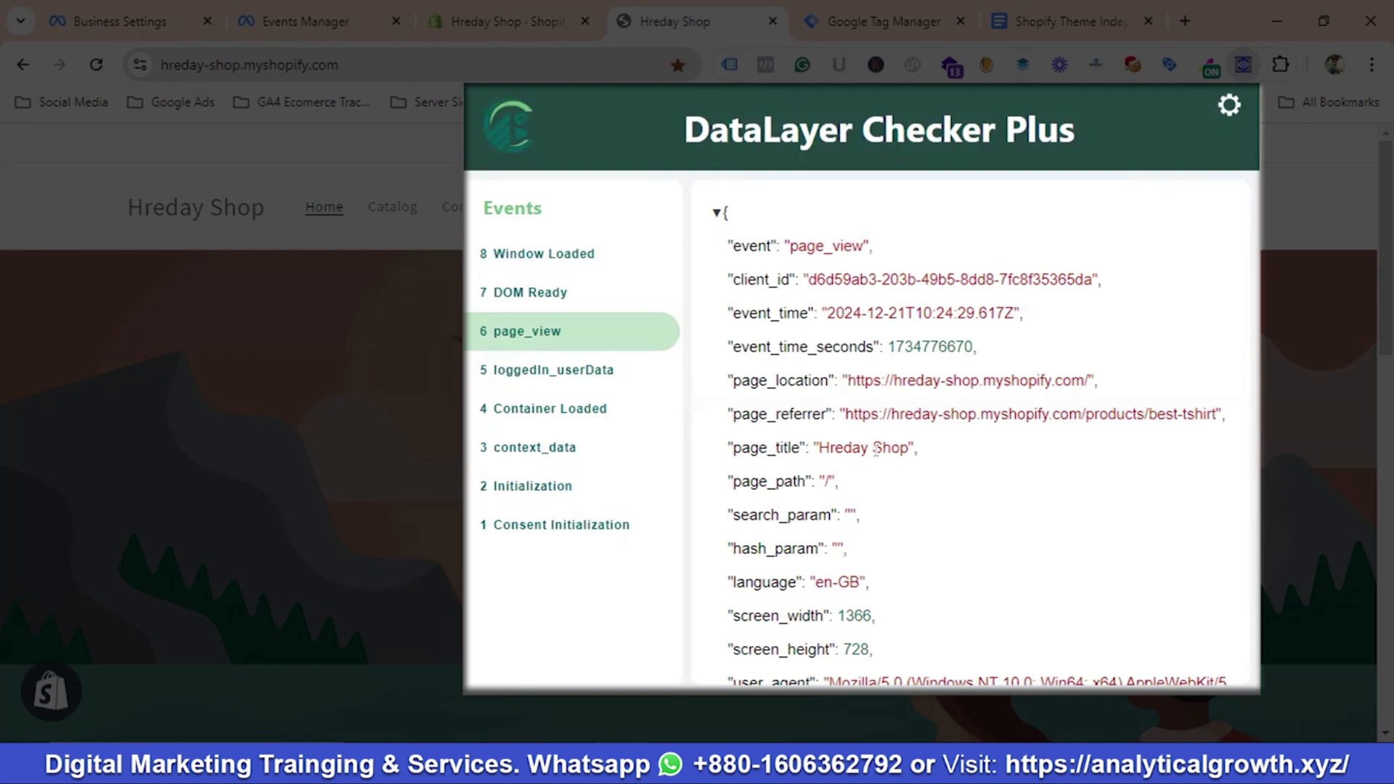
pyautogui.doubleClick(830, 245)
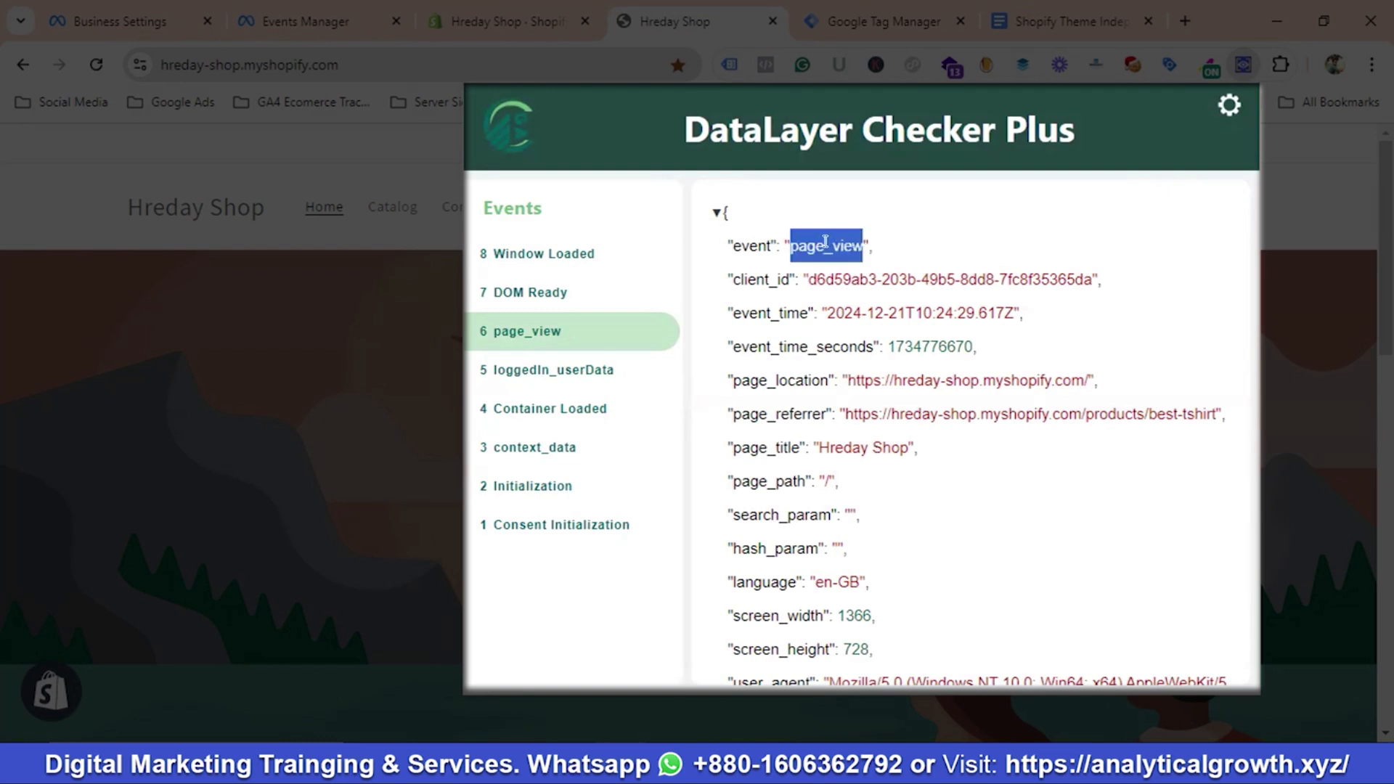
pyautogui.rightClick(828, 254)
pyautogui.click(882, 273)
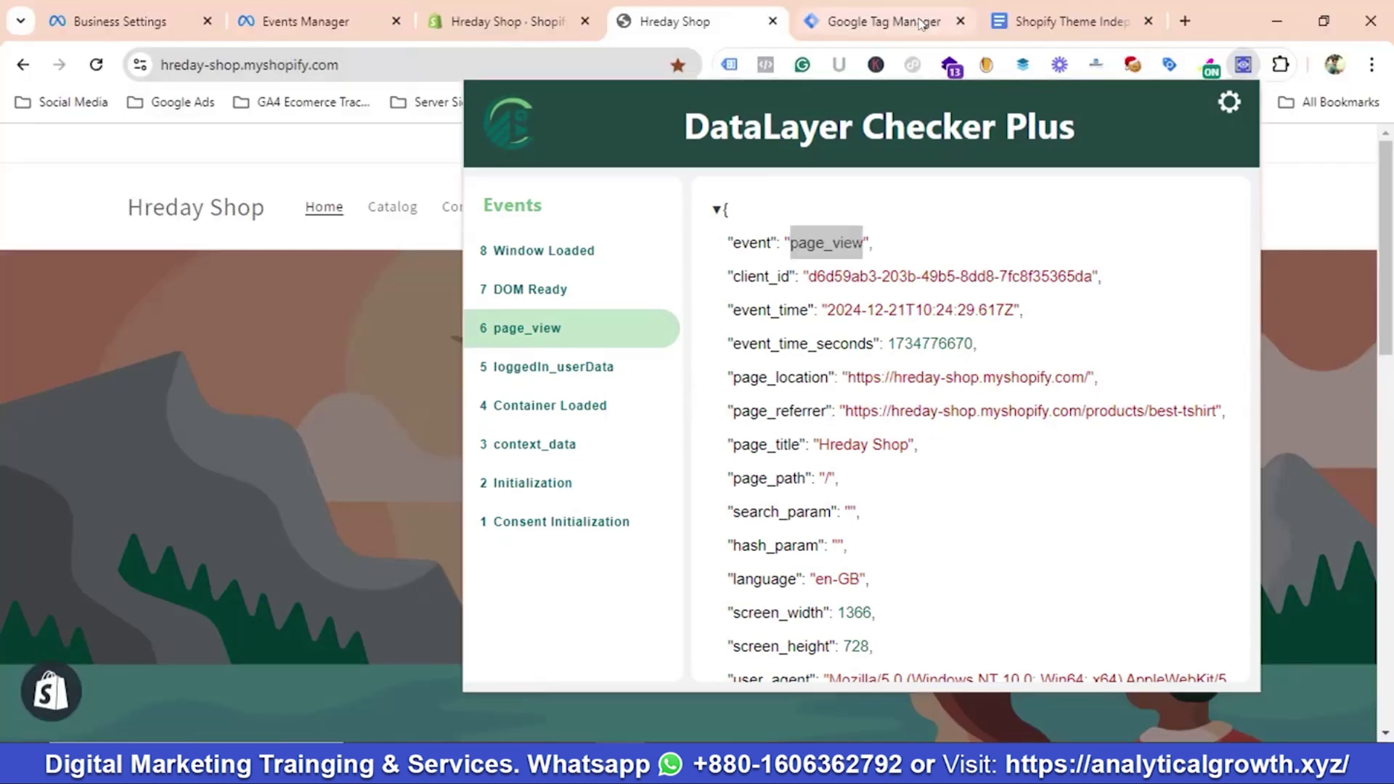
# Switch to Google Tag Manager and start a new trigger named "page_view Trigger"
pyautogui.click(859, 20)
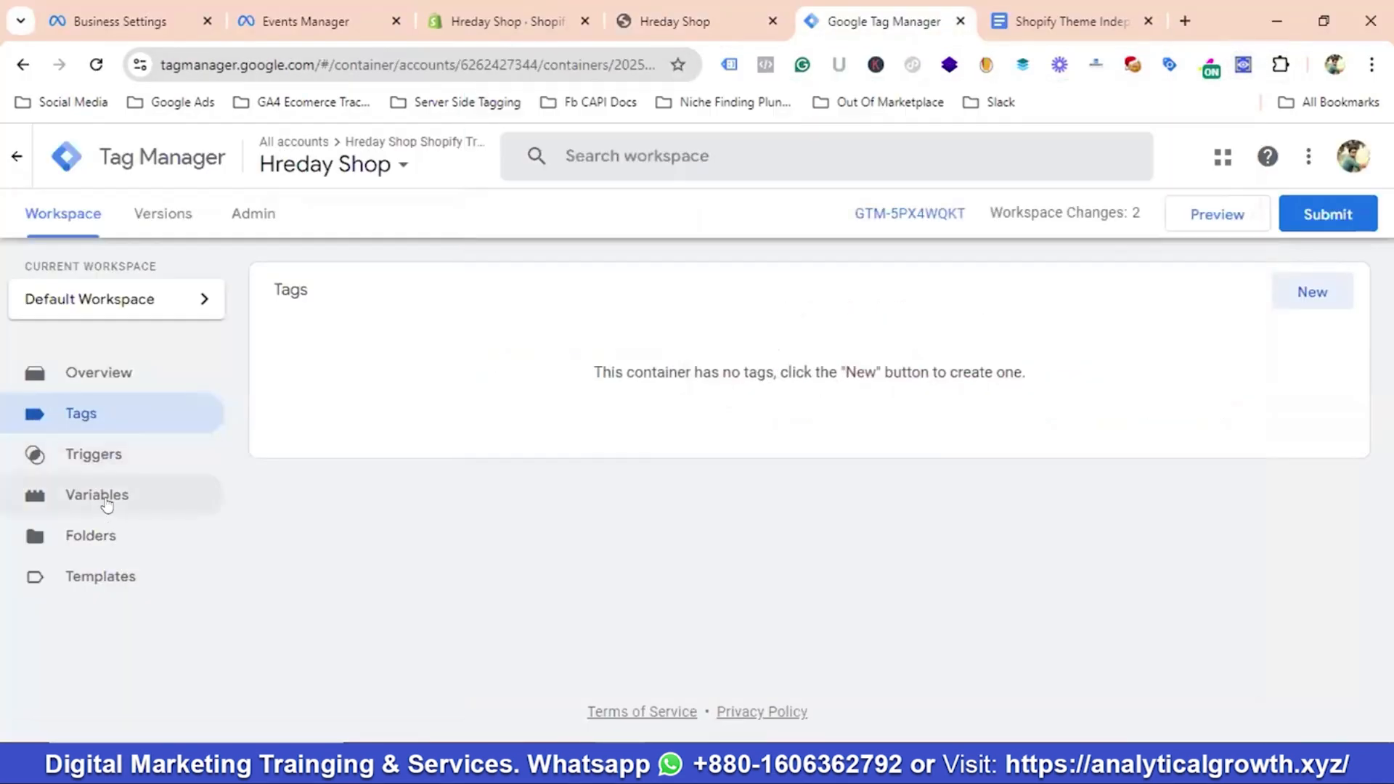
pyautogui.click(107, 468)
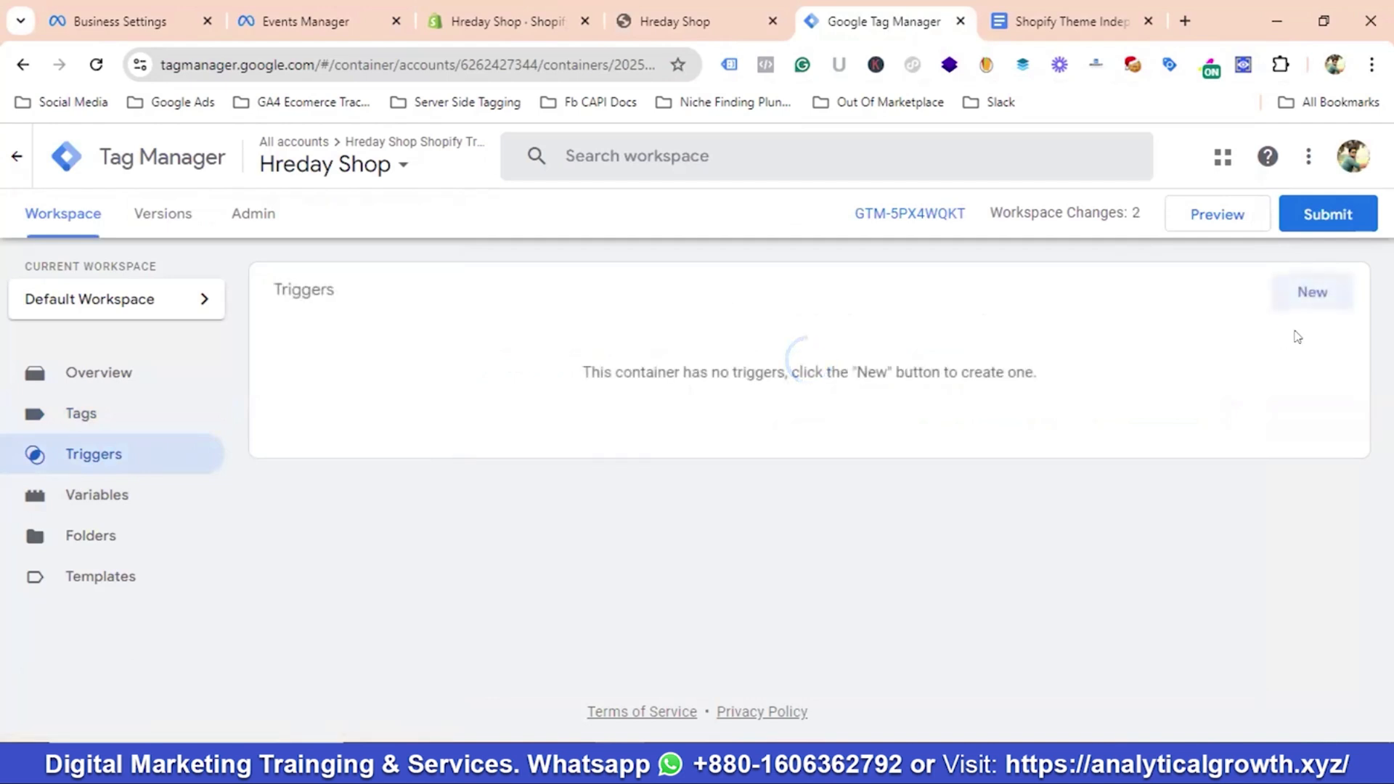
pyautogui.click(1311, 293)
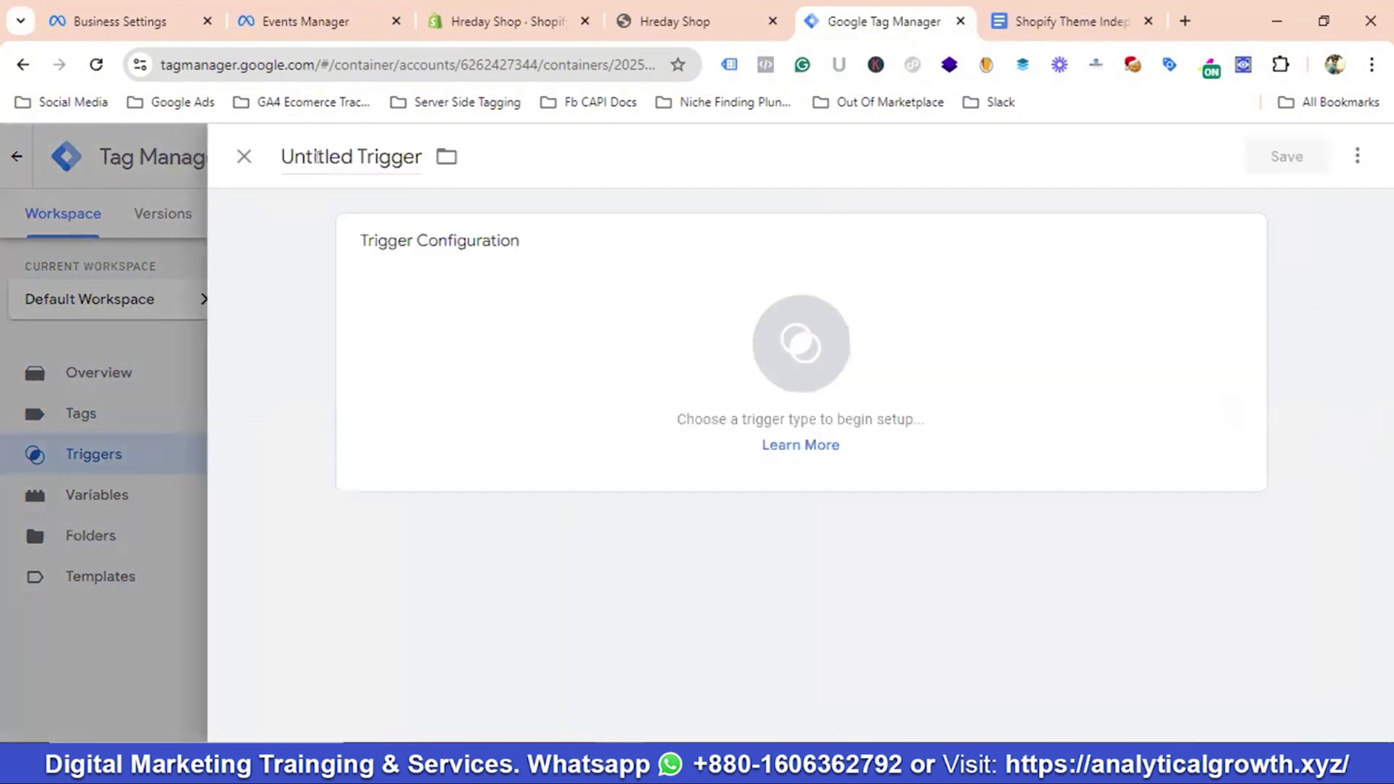
pyautogui.click(326, 157)
pyautogui.moveTo(353, 157); pyautogui.dragTo(268, 160)
pyautogui.write('page_view')
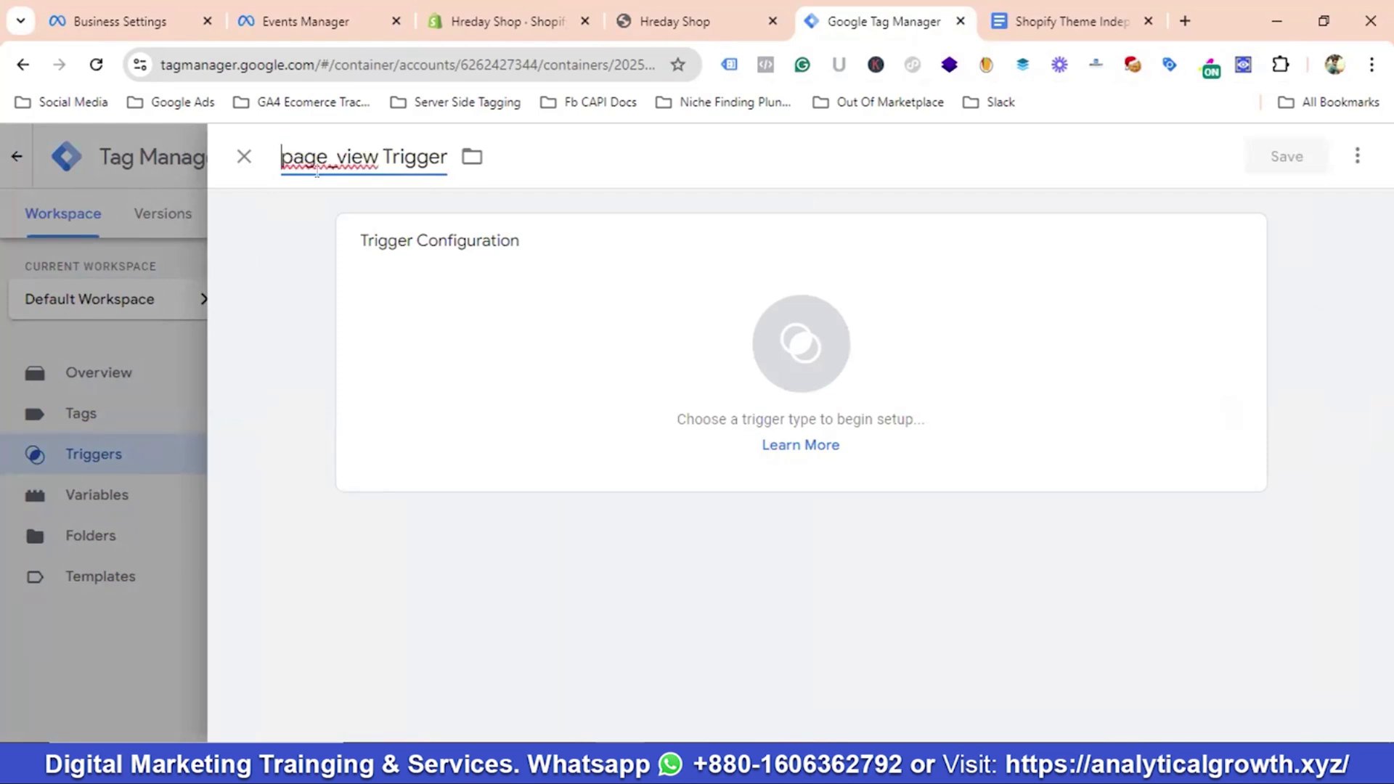
# Make the trigger a Custom Event with the event name page_view and save it
pyautogui.click(809, 356)
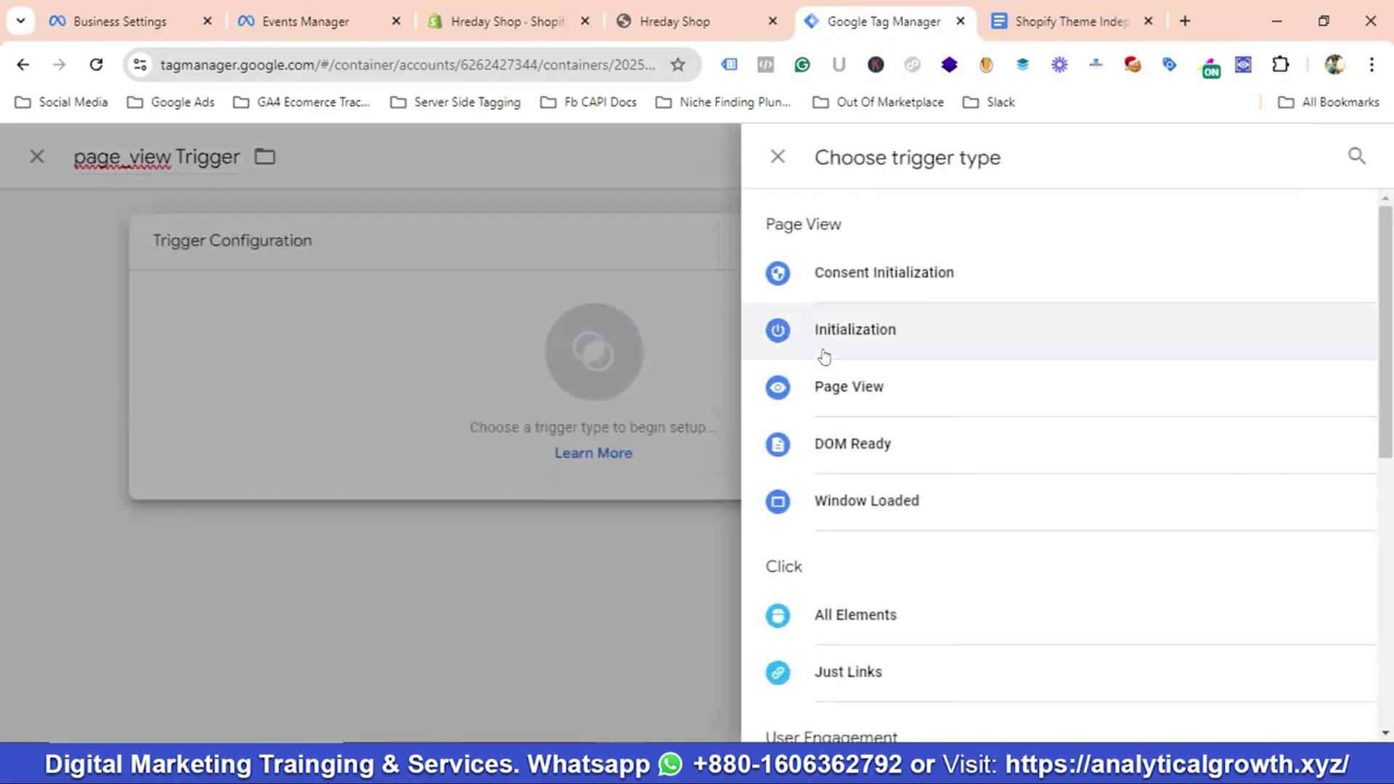
pyautogui.scroll(-8, 1017, 385)
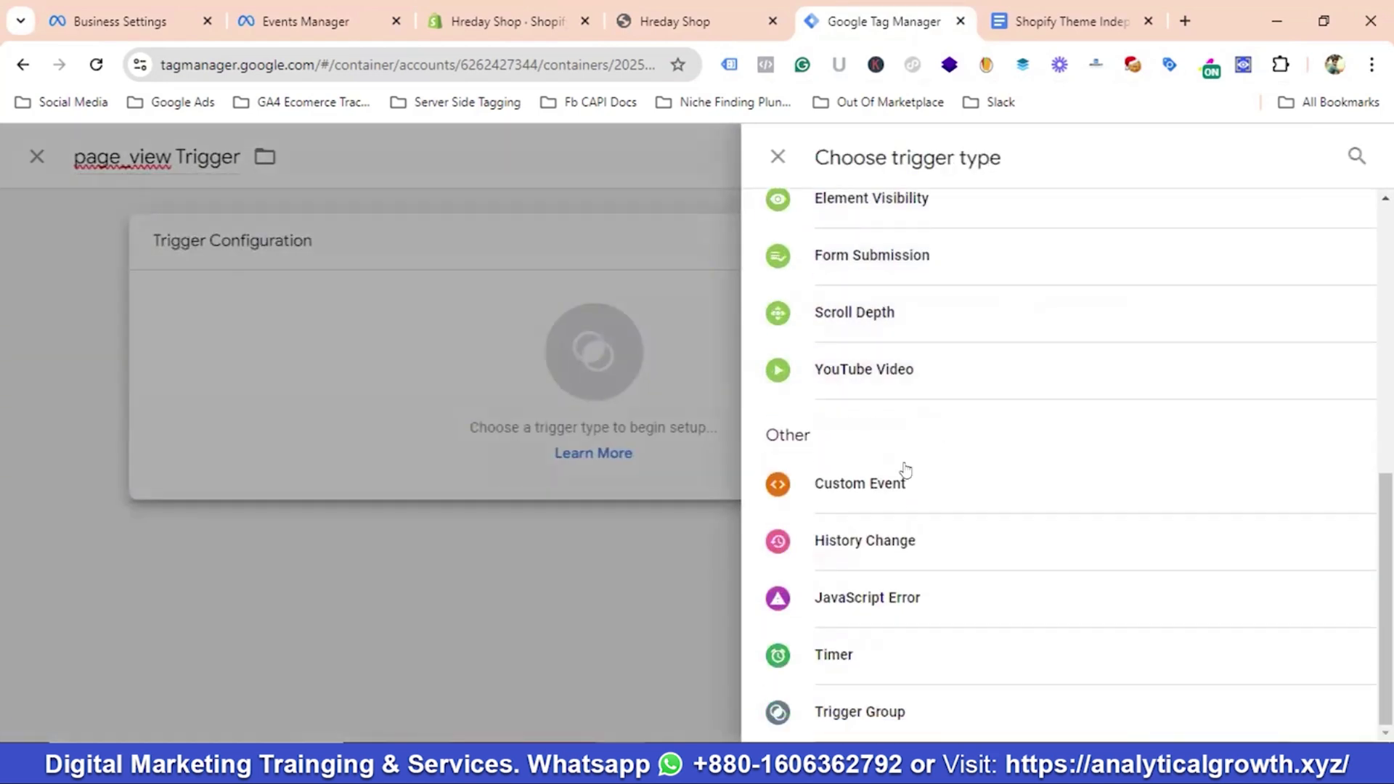
pyautogui.click(878, 484)
pyautogui.click(451, 450)
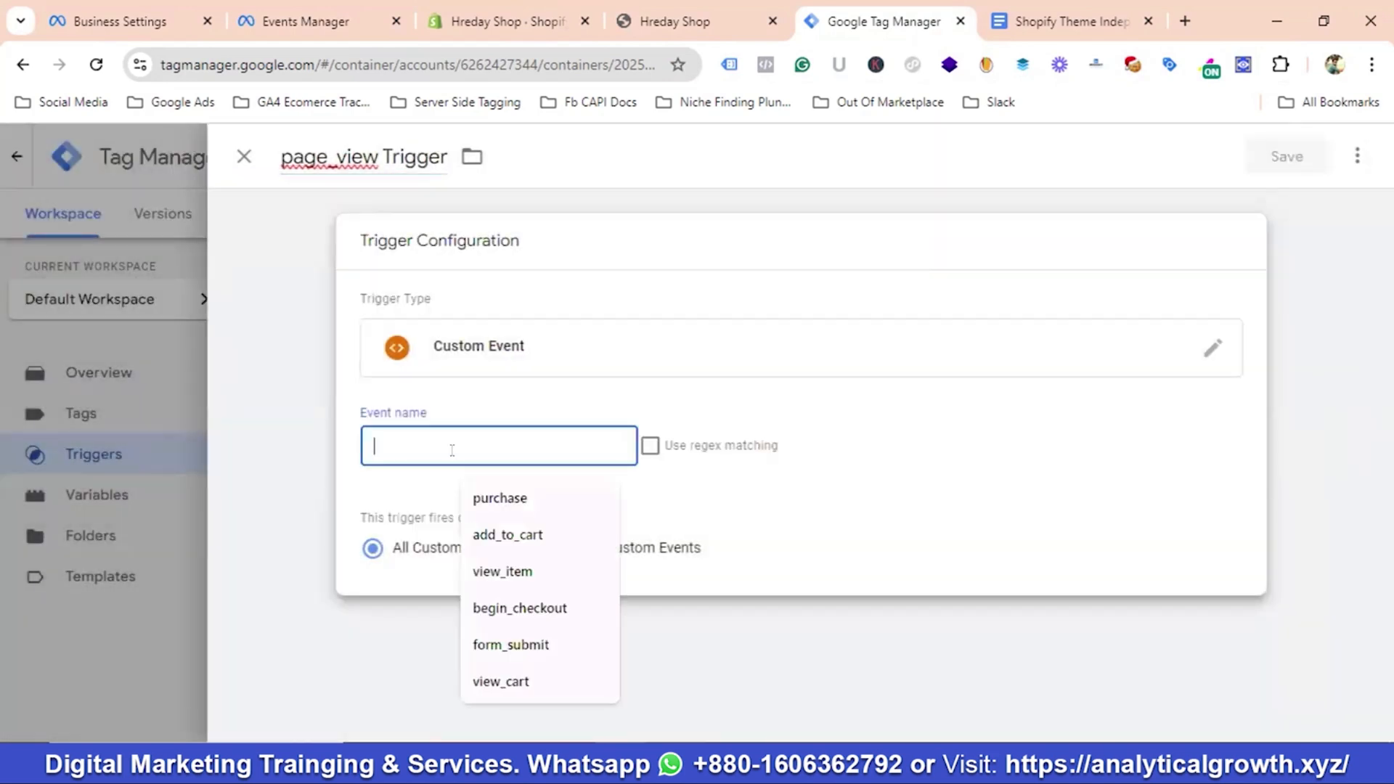
pyautogui.hotkey('ctrl', 'v')
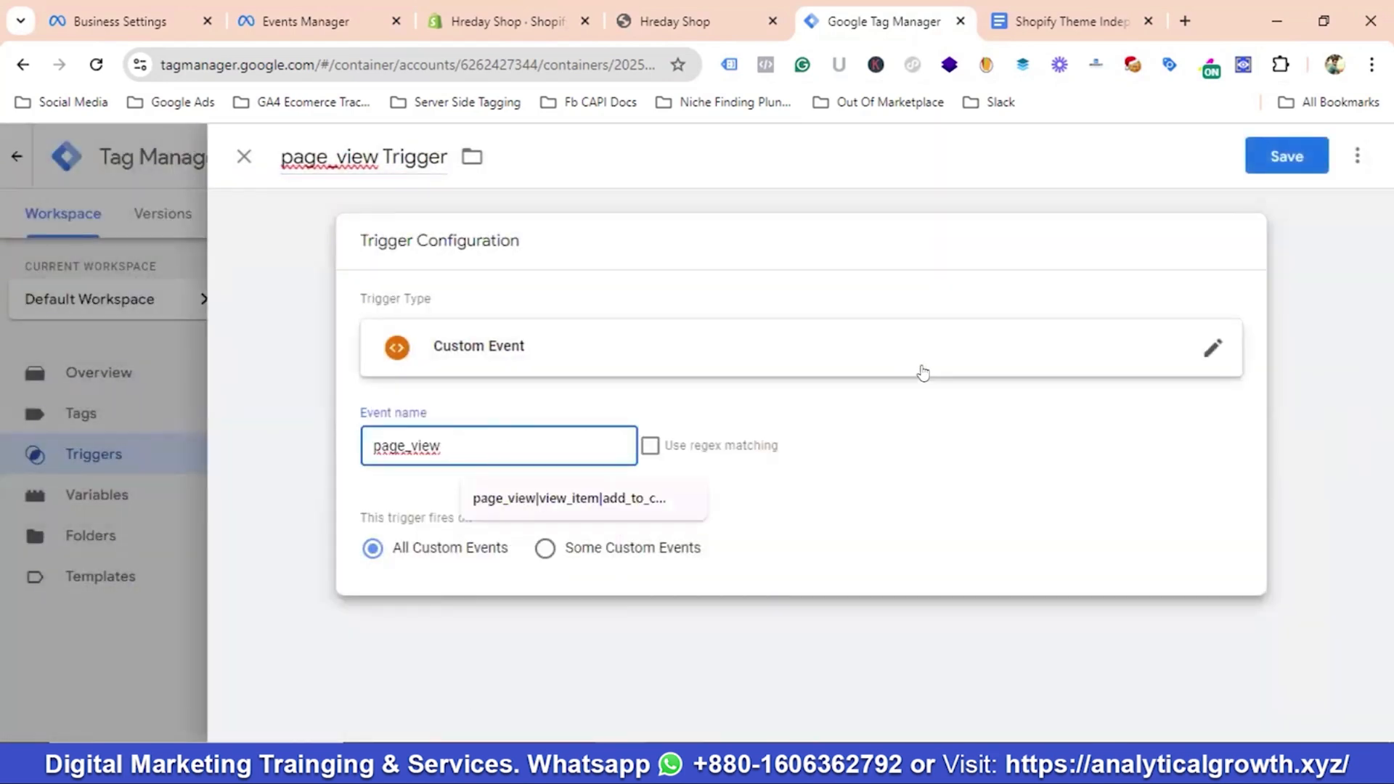
pyautogui.click(1298, 162)
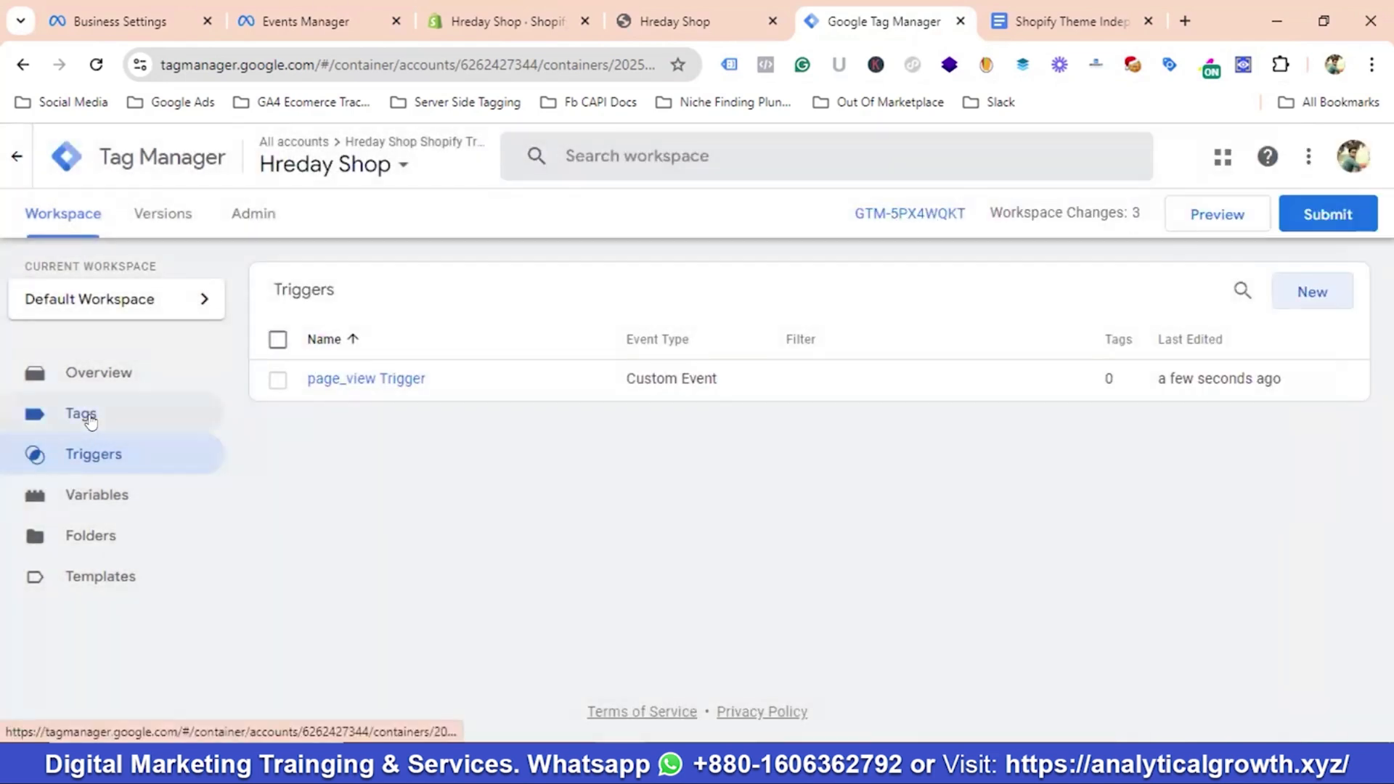
# Create a new tag named "Meta Event - PageView" using the Facebook Pixel tag type
pyautogui.click(85, 415)
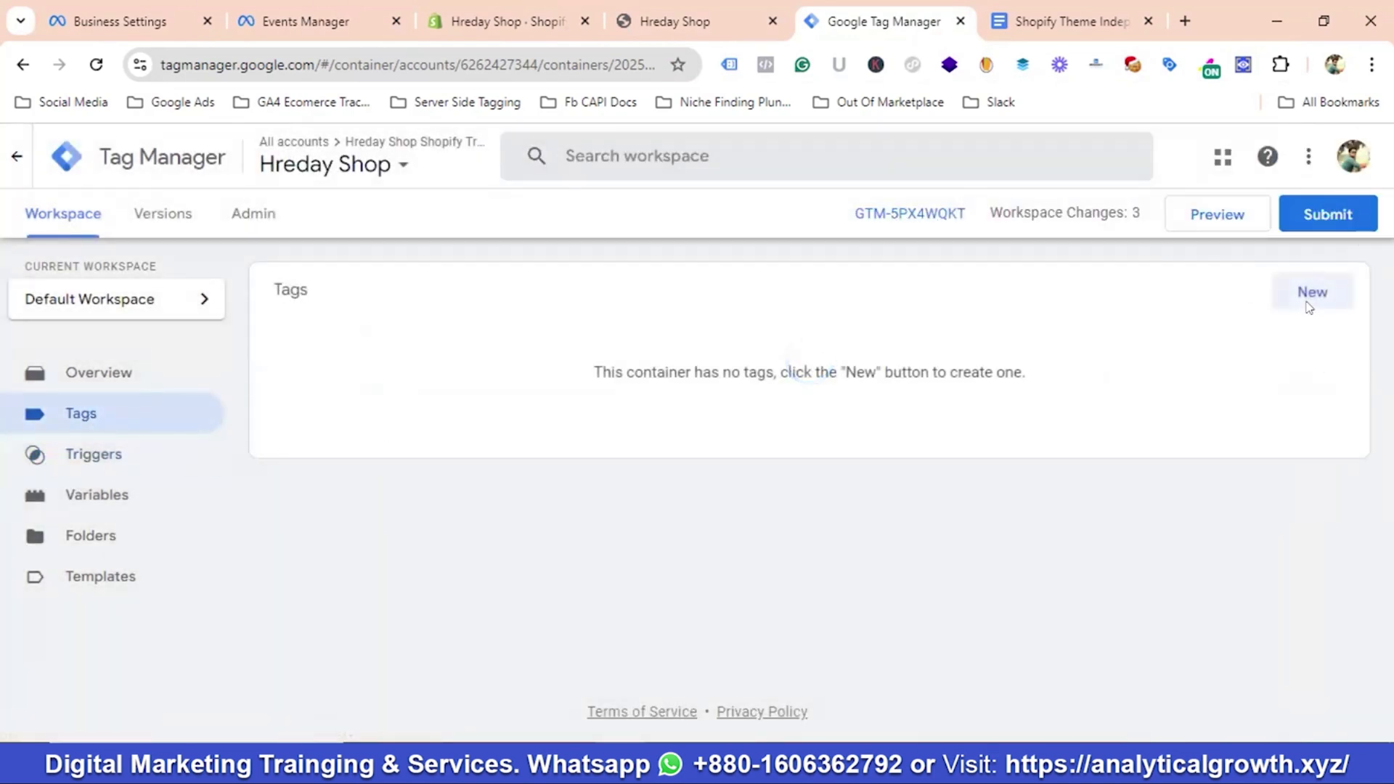
pyautogui.click(1313, 292)
pyautogui.click(334, 156)
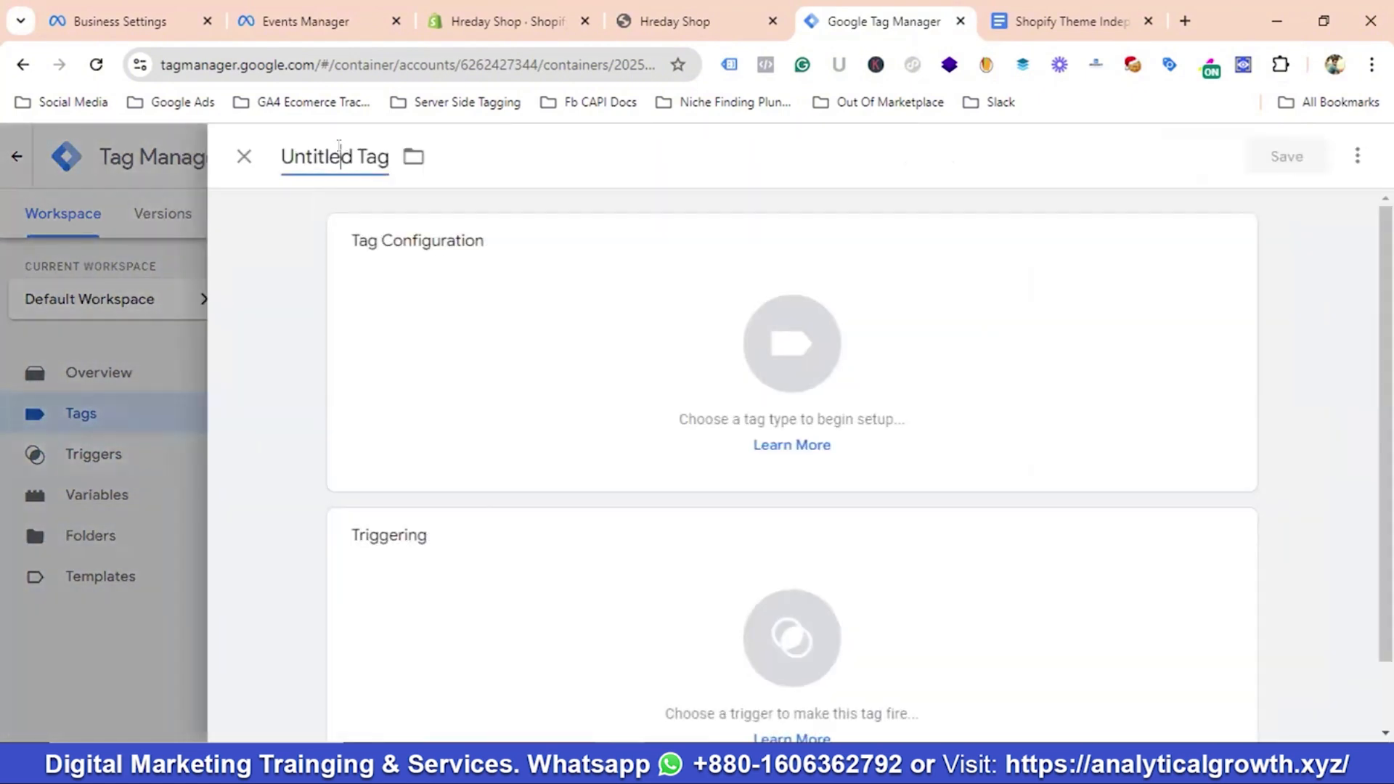
pyautogui.hotkey('ctrl', 'v')
pyautogui.click(767, 322)
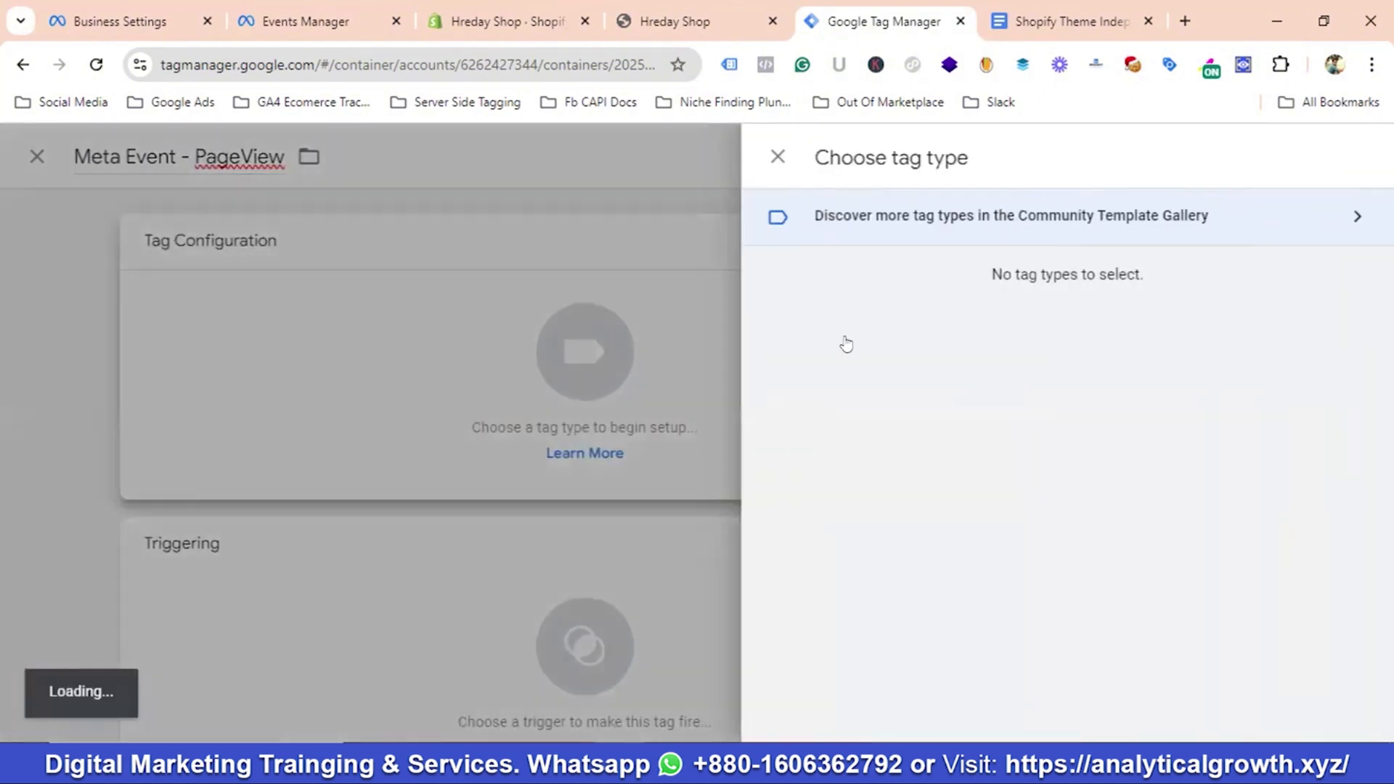
pyautogui.scroll(-5, 954, 353)
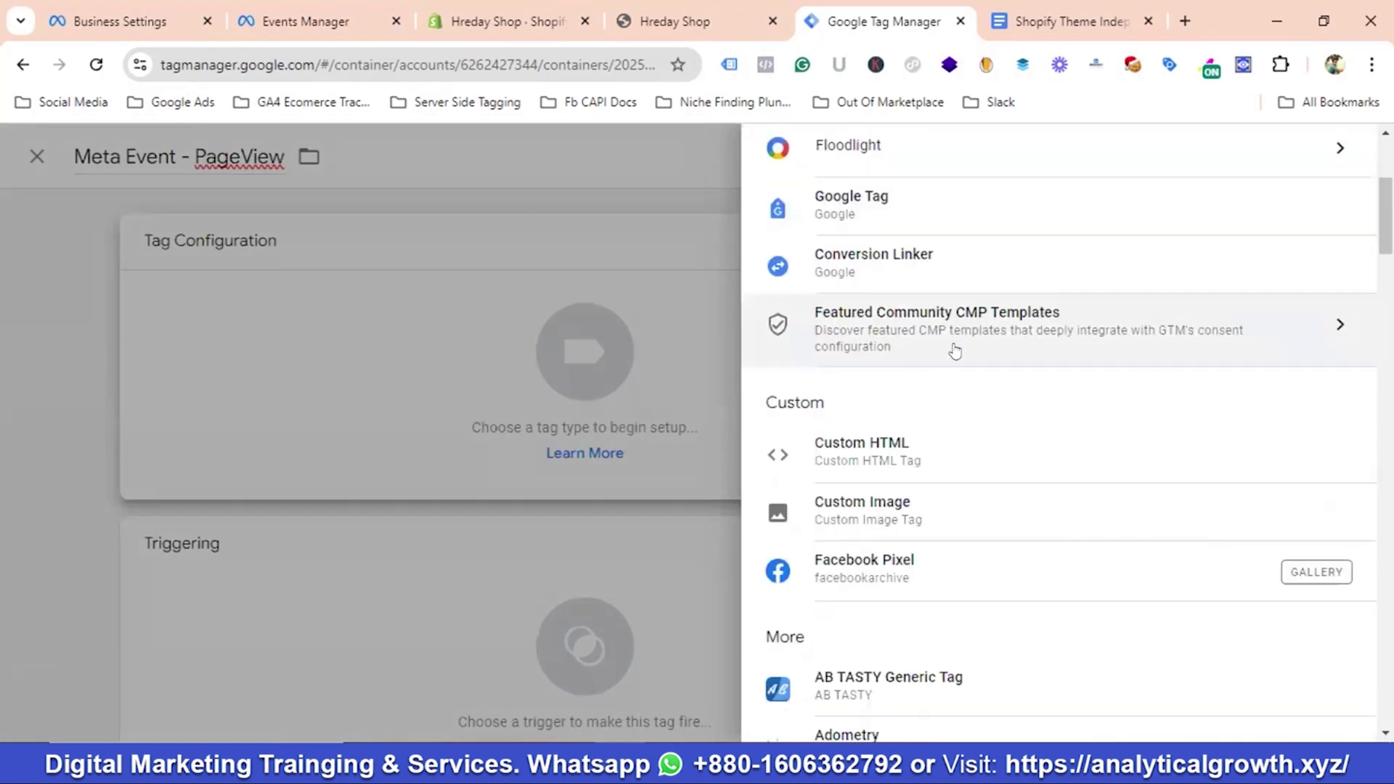
pyautogui.click(939, 470)
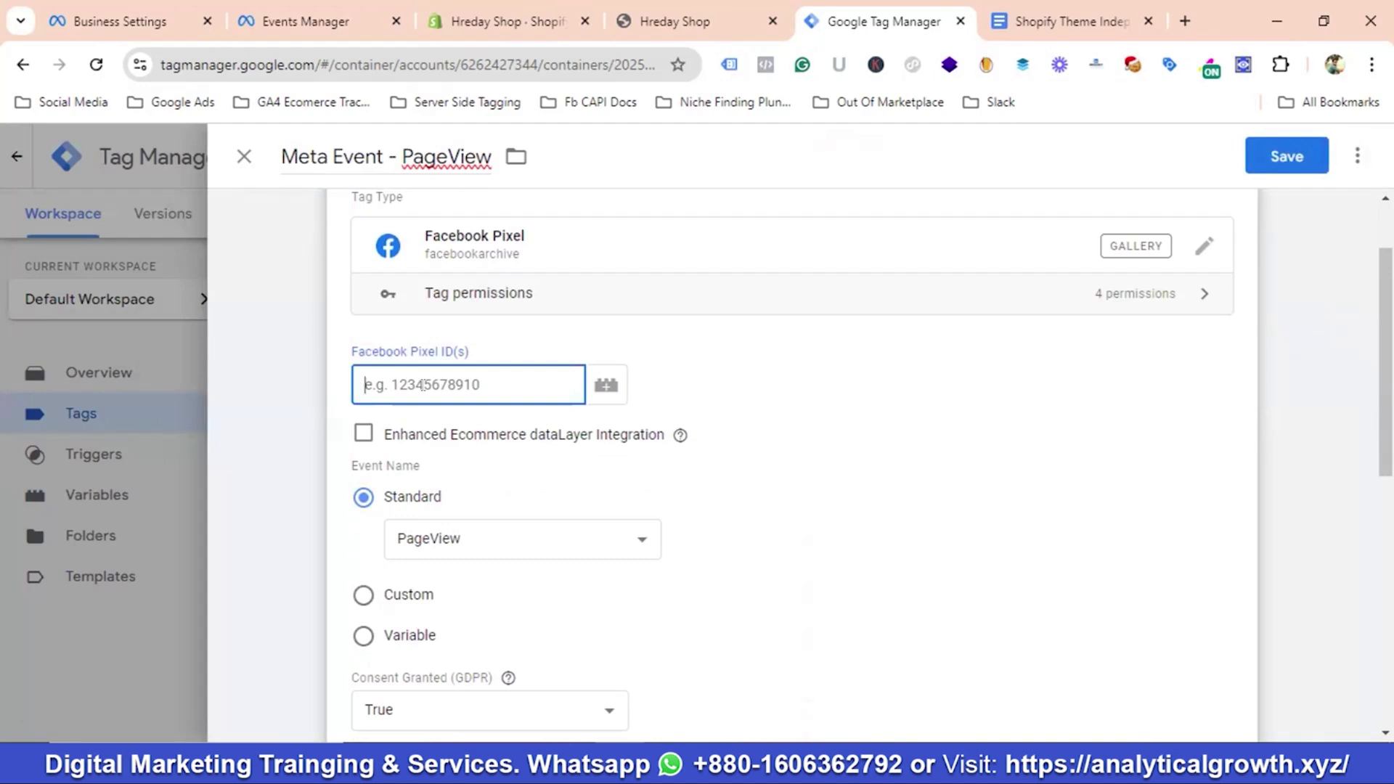
# Set the tag's Facebook Pixel ID to the {{Meta Dataset/Pixel Id}} variable
pyautogui.write('{{')
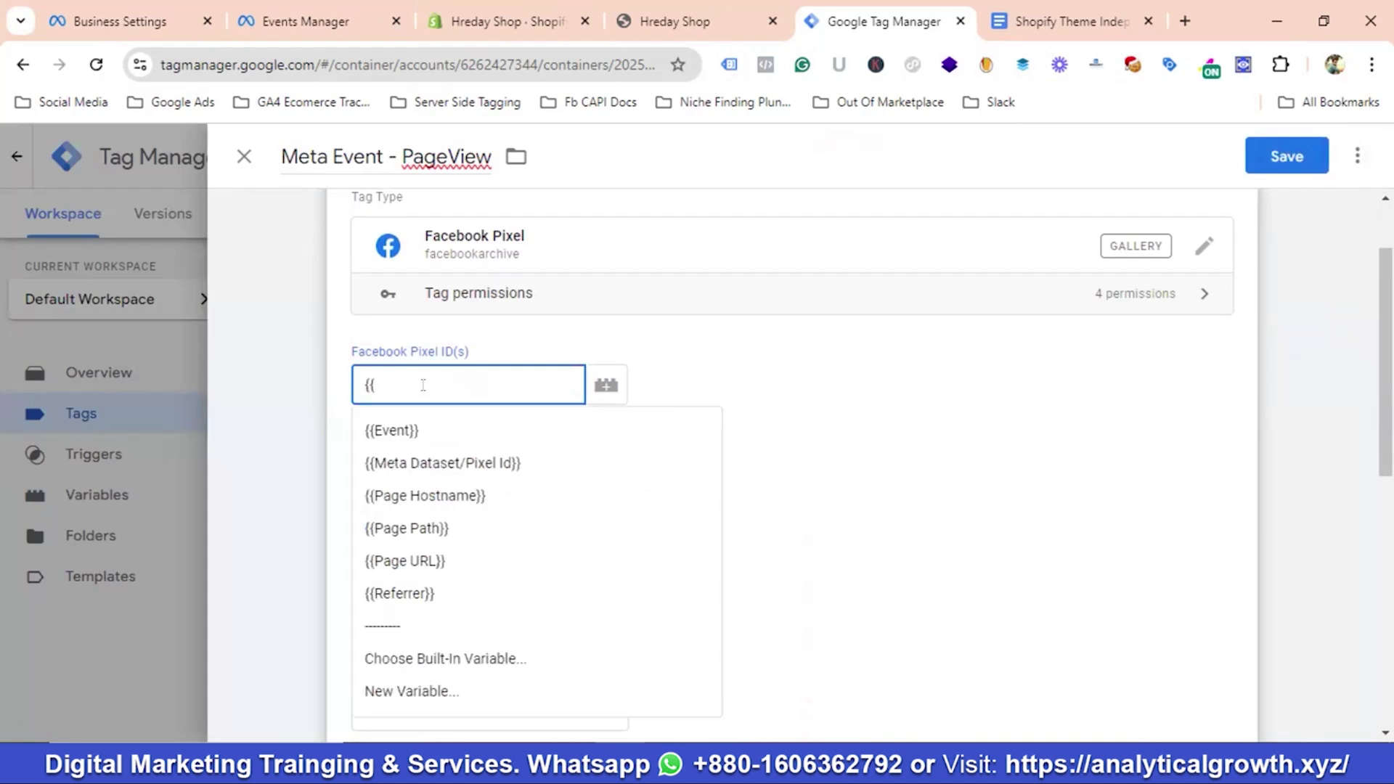
pyautogui.write('Met')
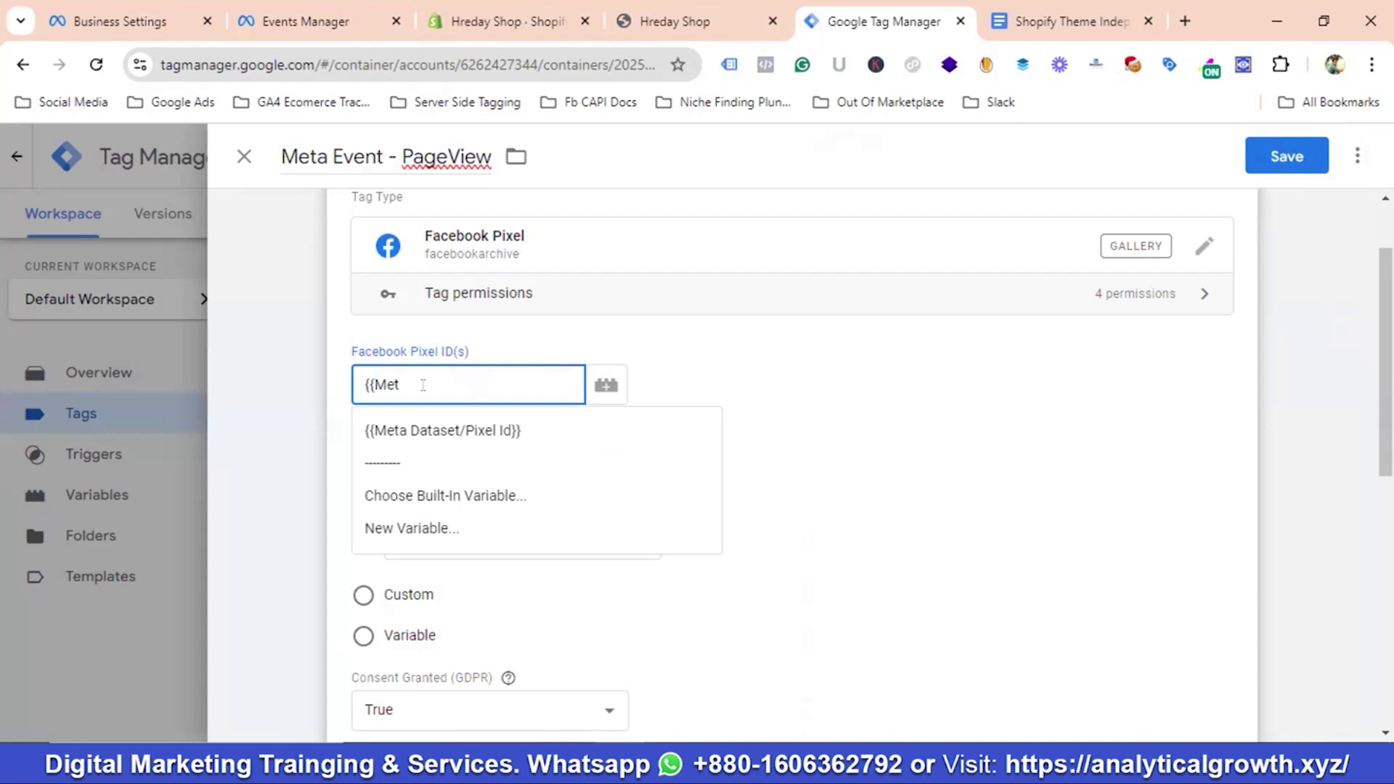
pyautogui.click(467, 435)
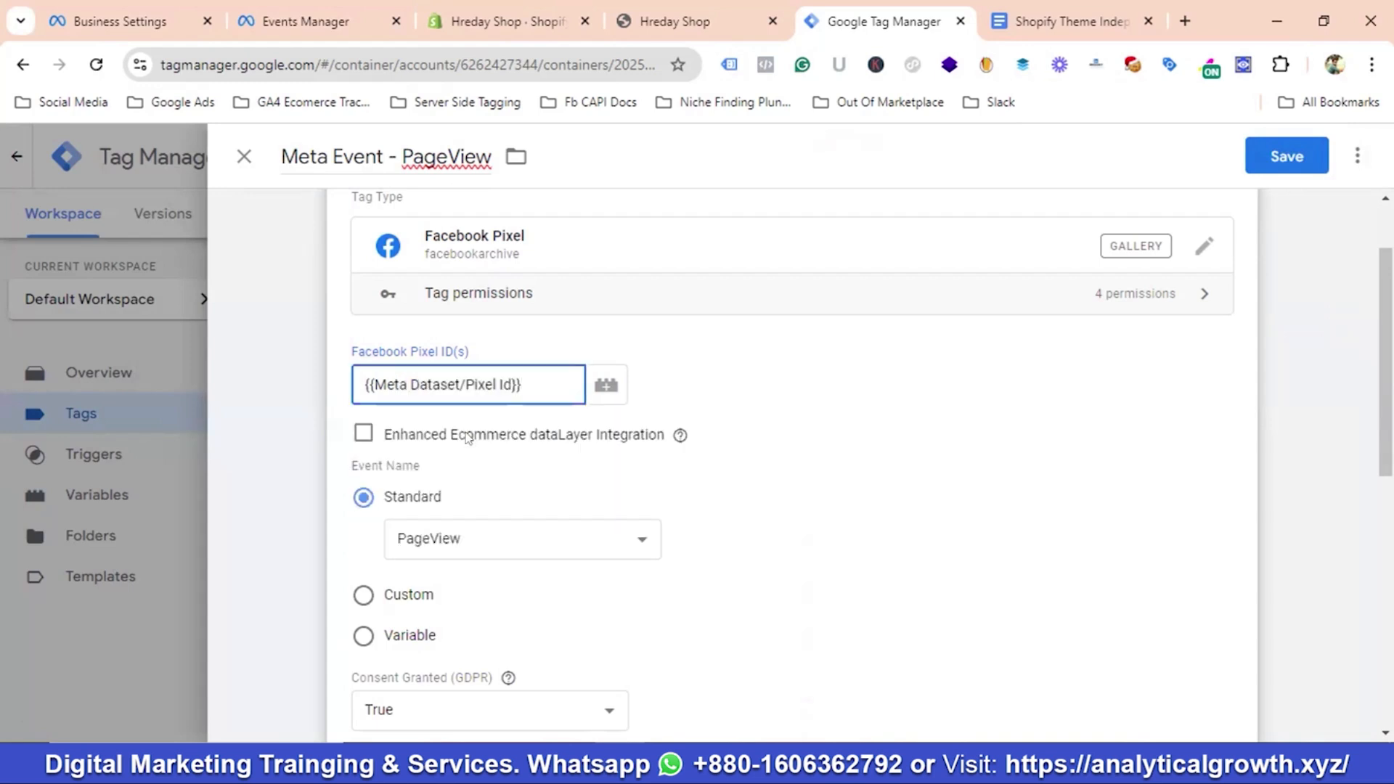
# Assign page_view Trigger as the tag's firing trigger and save the tag
pyautogui.scroll(-1, 436, 439)
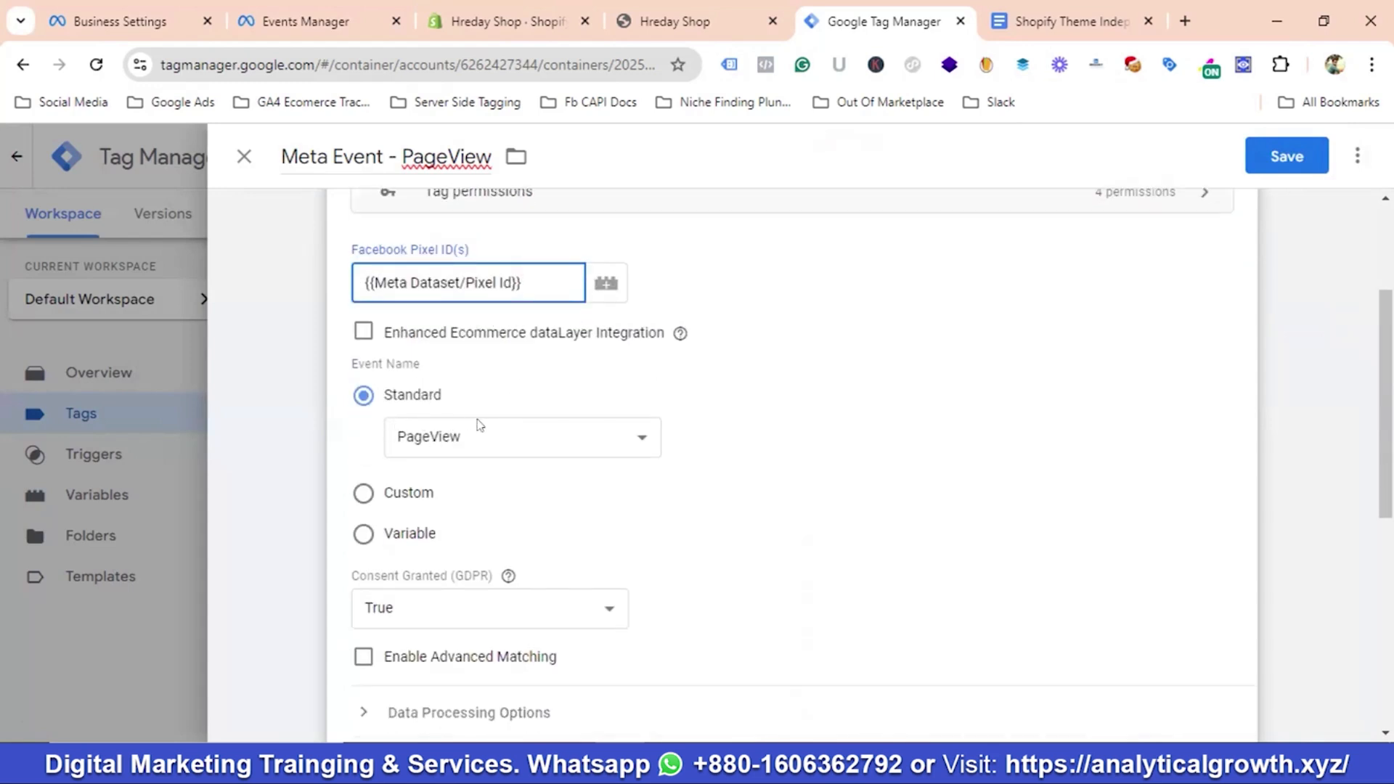
pyautogui.scroll(-1, 508, 447)
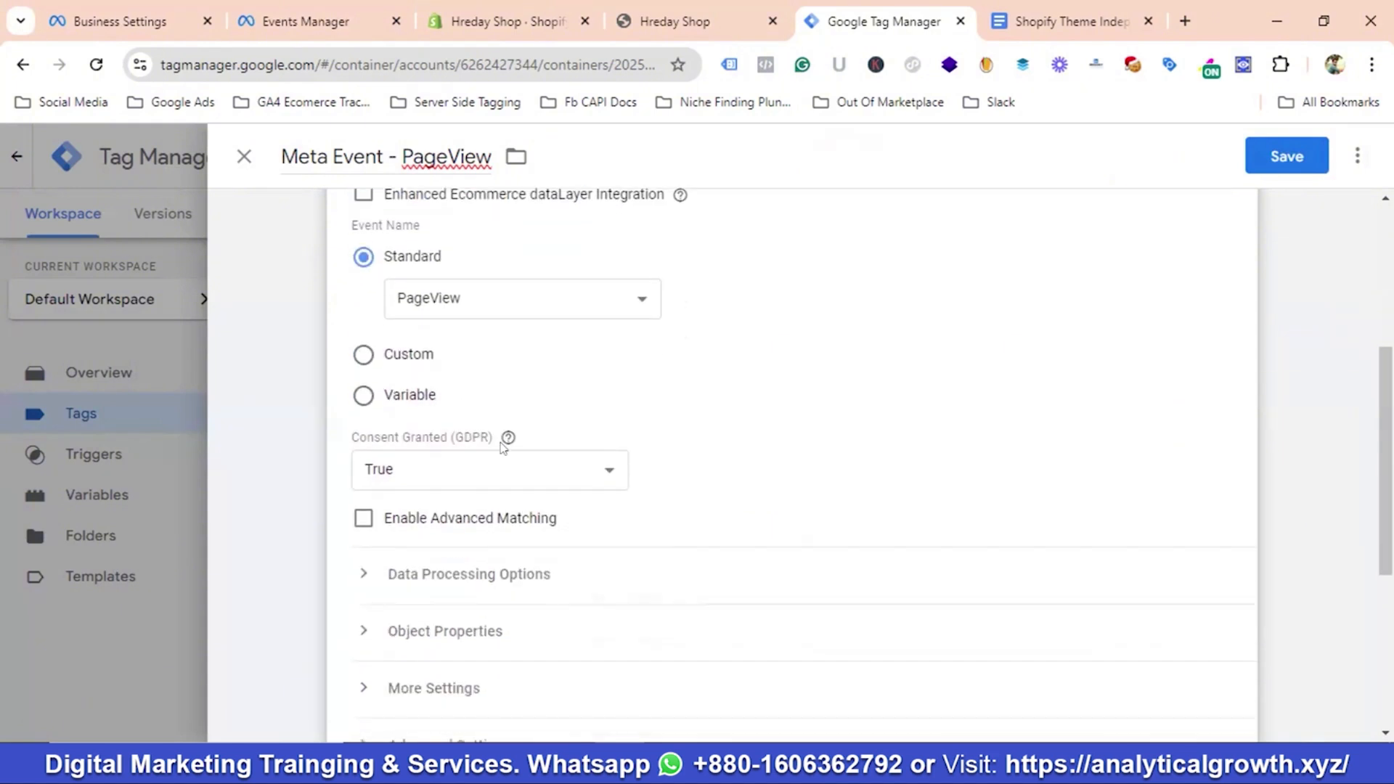
pyautogui.scroll(-3, 501, 446)
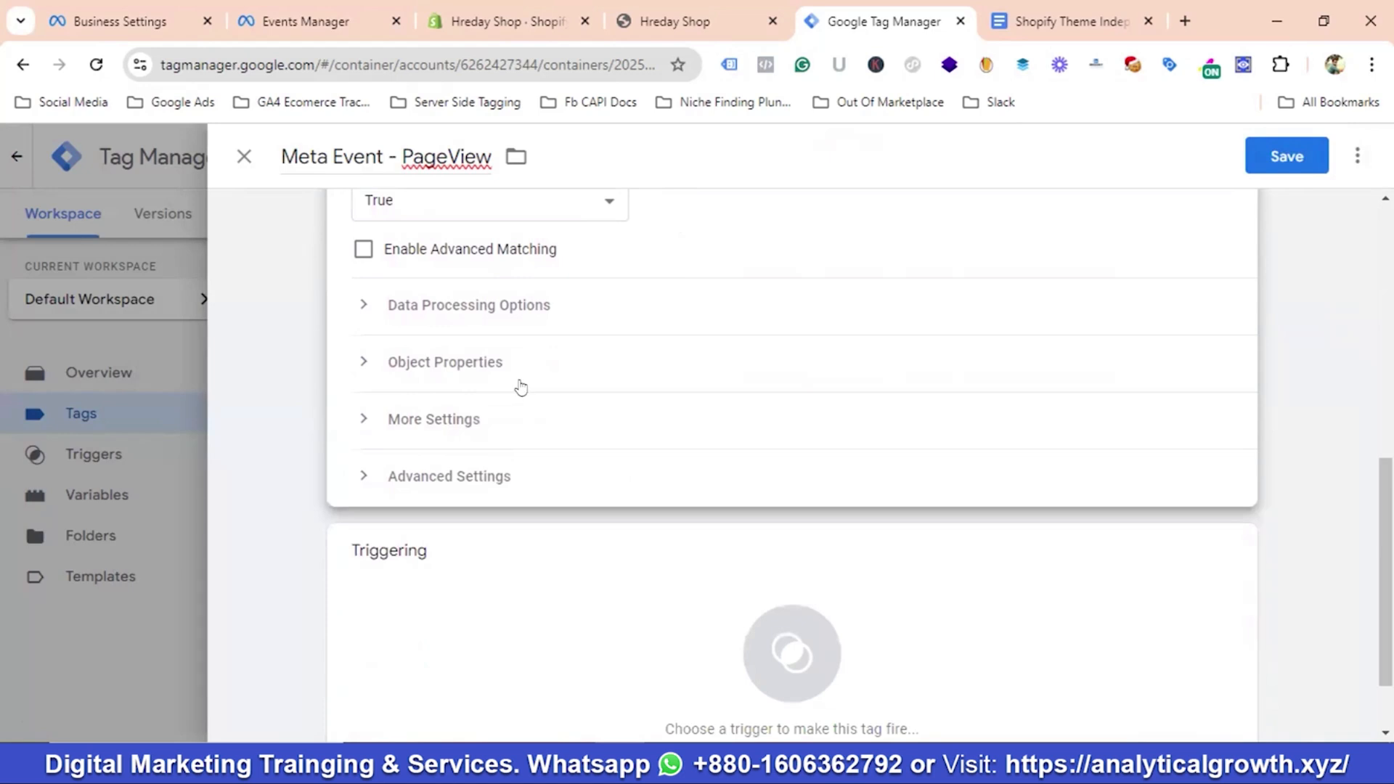
pyautogui.scroll(-1, 552, 371)
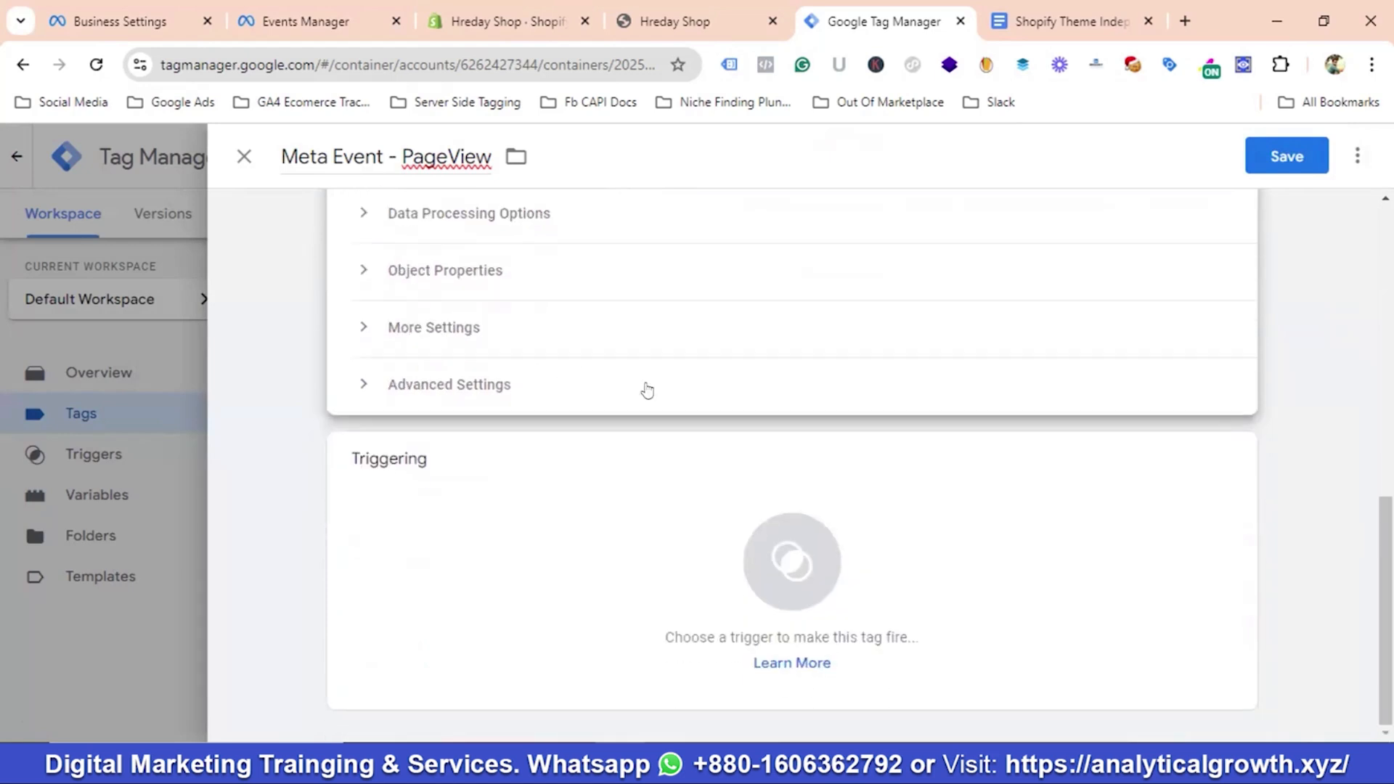
pyautogui.click(805, 502)
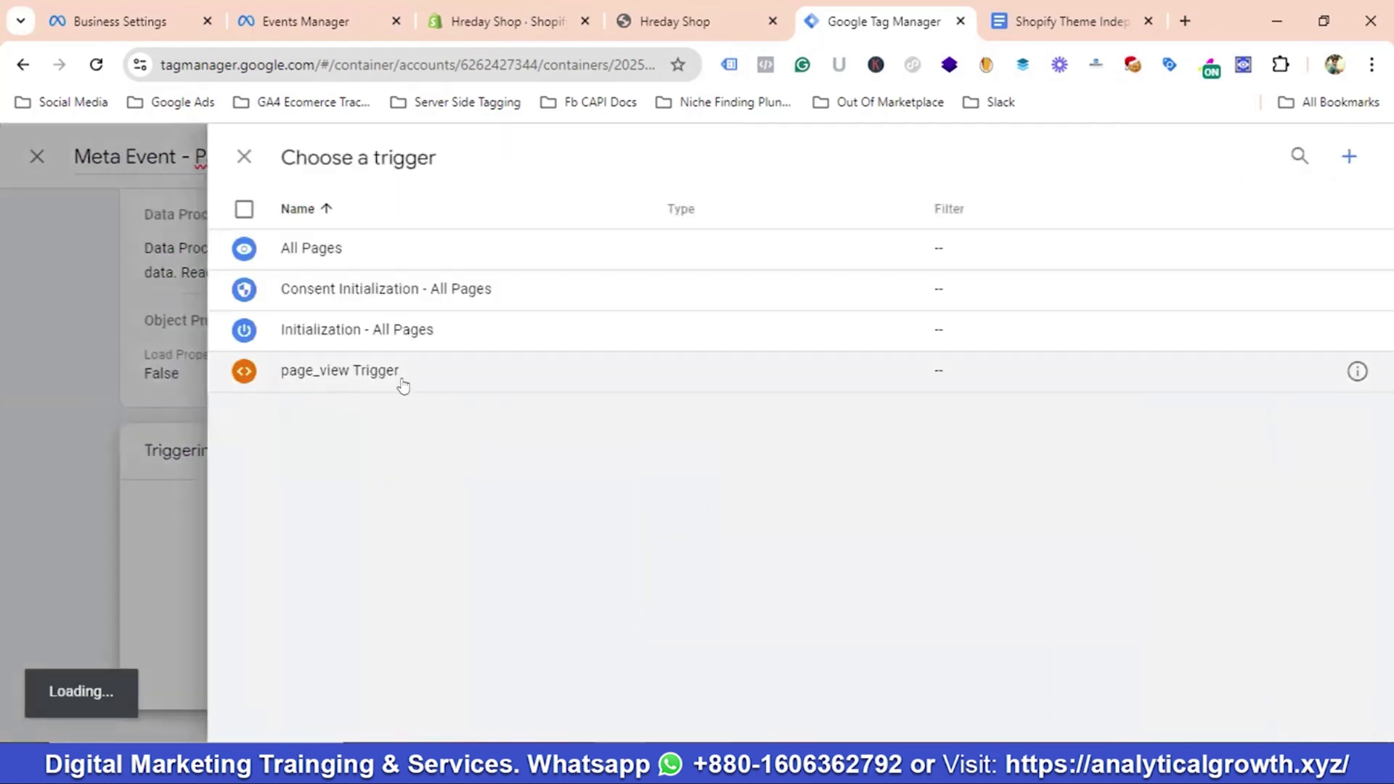
pyautogui.click(301, 373)
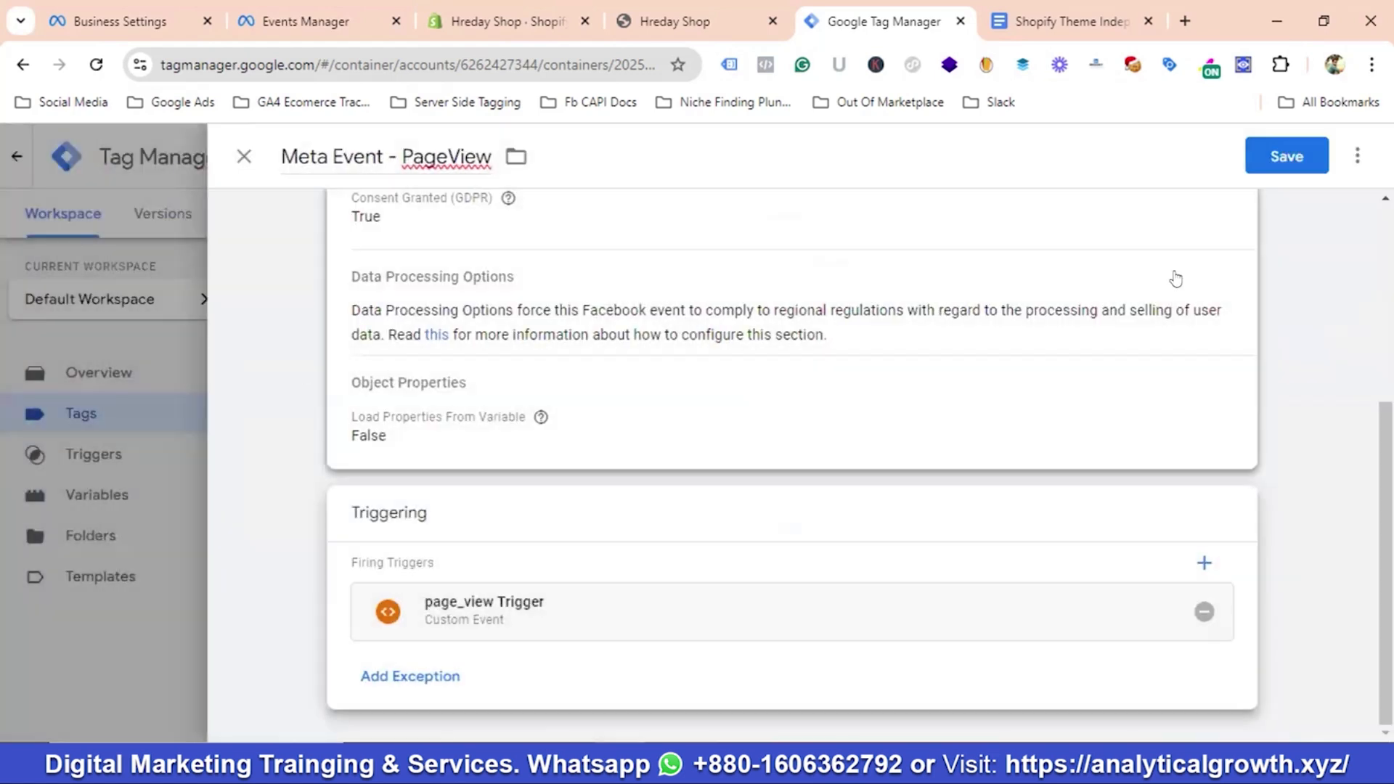
pyautogui.click(1287, 156)
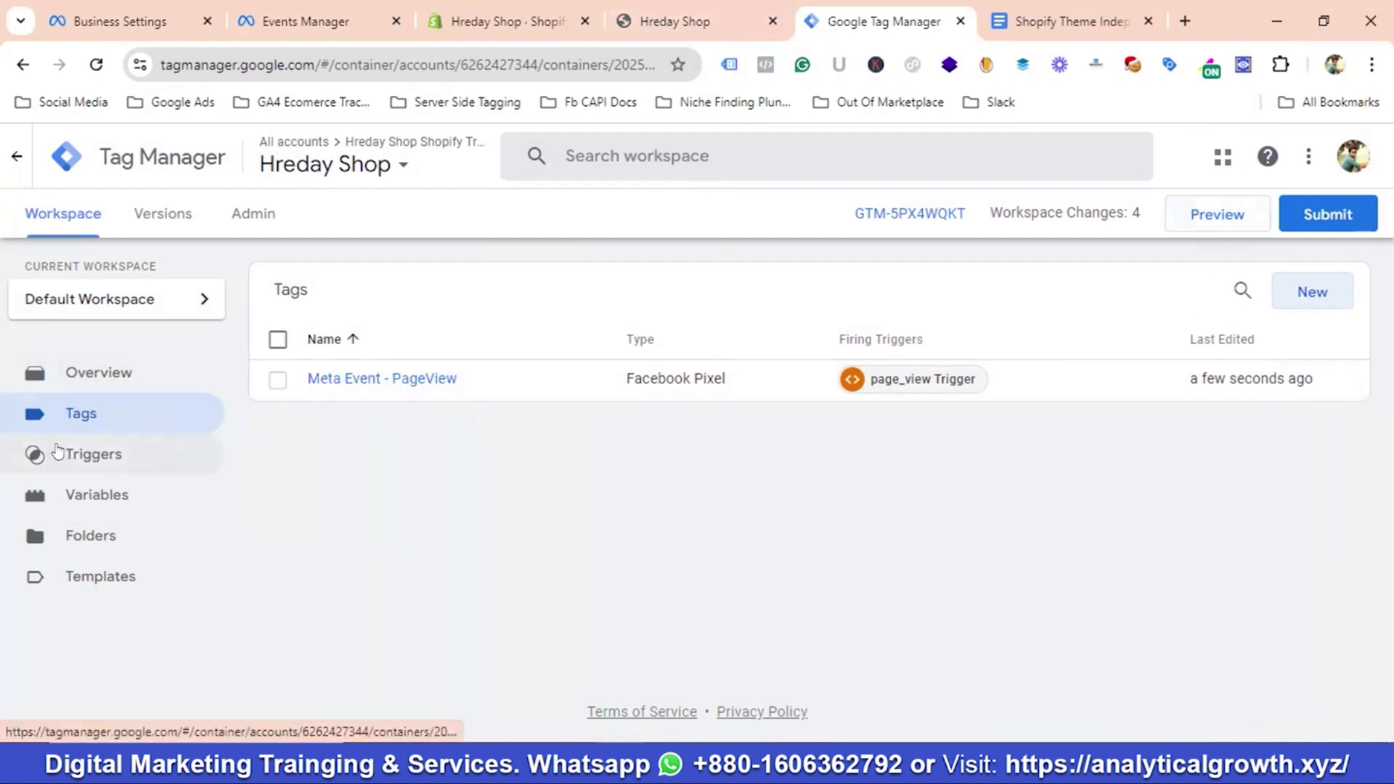
pyautogui.click(1080, 11)
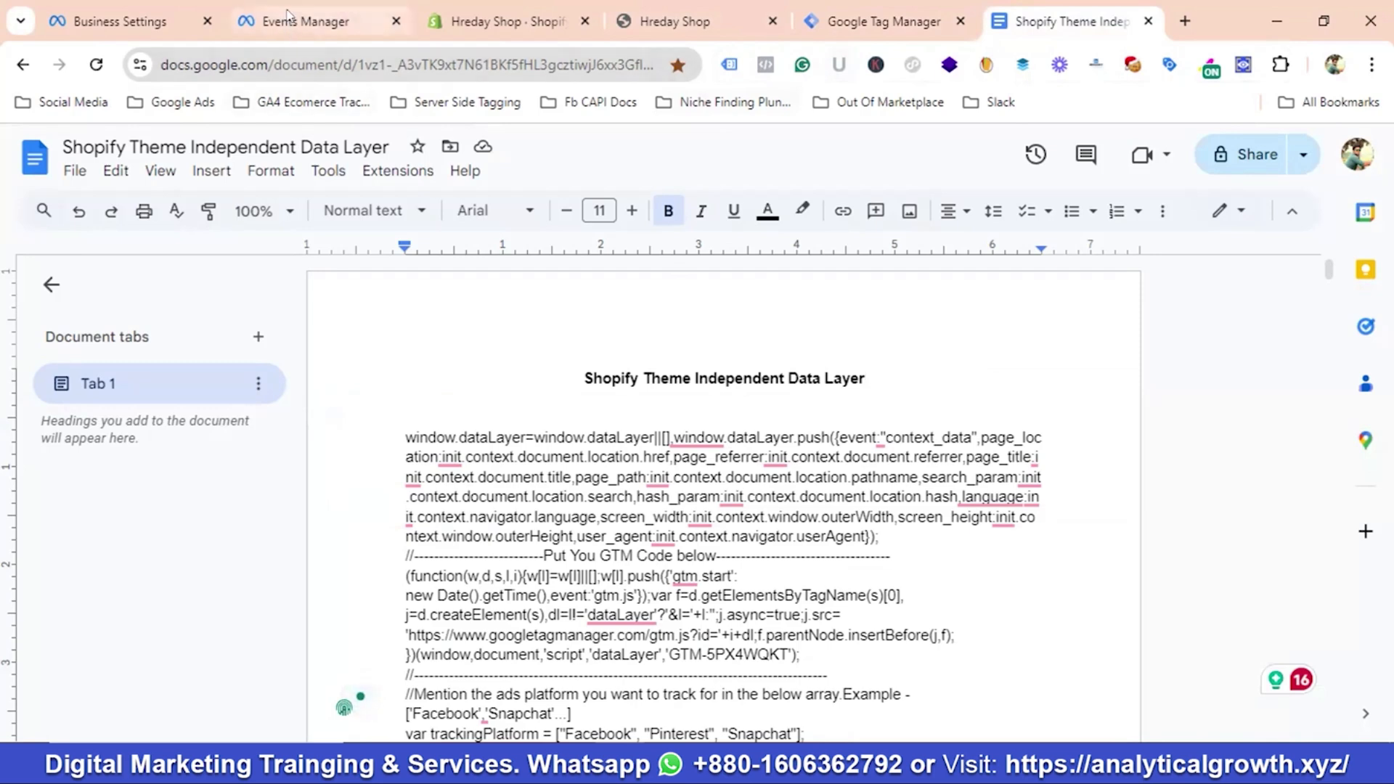
pyautogui.click(871, 21)
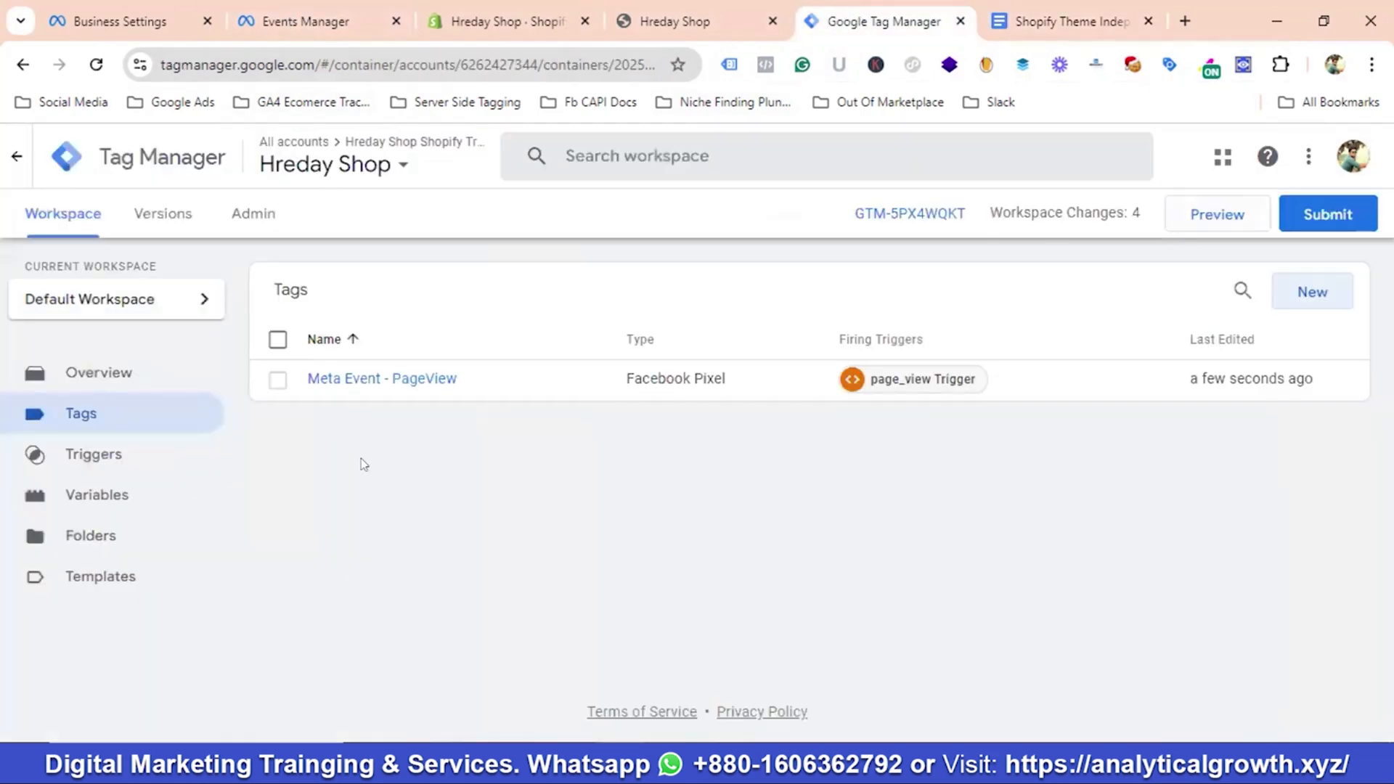
pyautogui.click(1045, 19)
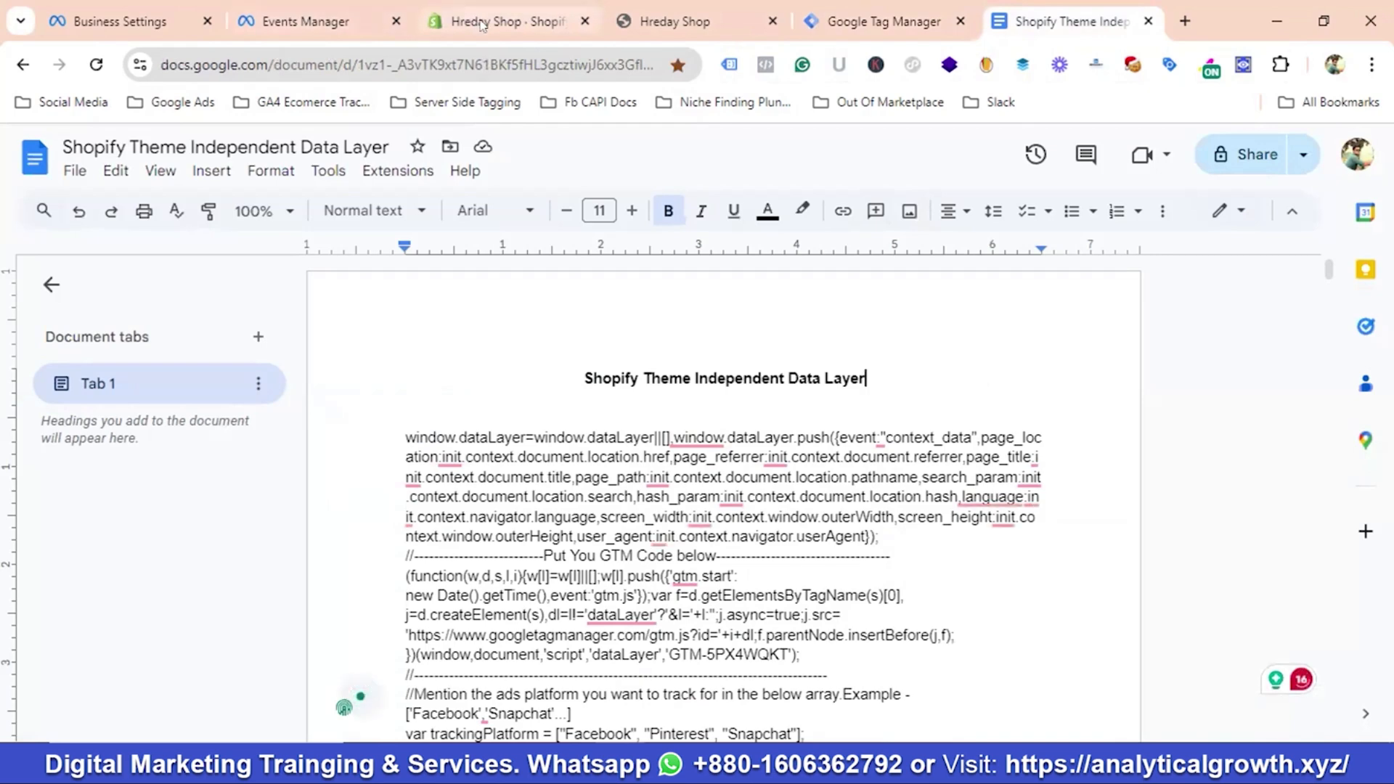
# Reload the Hreday Shop storefront and check its home page for a pixel with Meta Pixel Helper
pyautogui.click(663, 23)
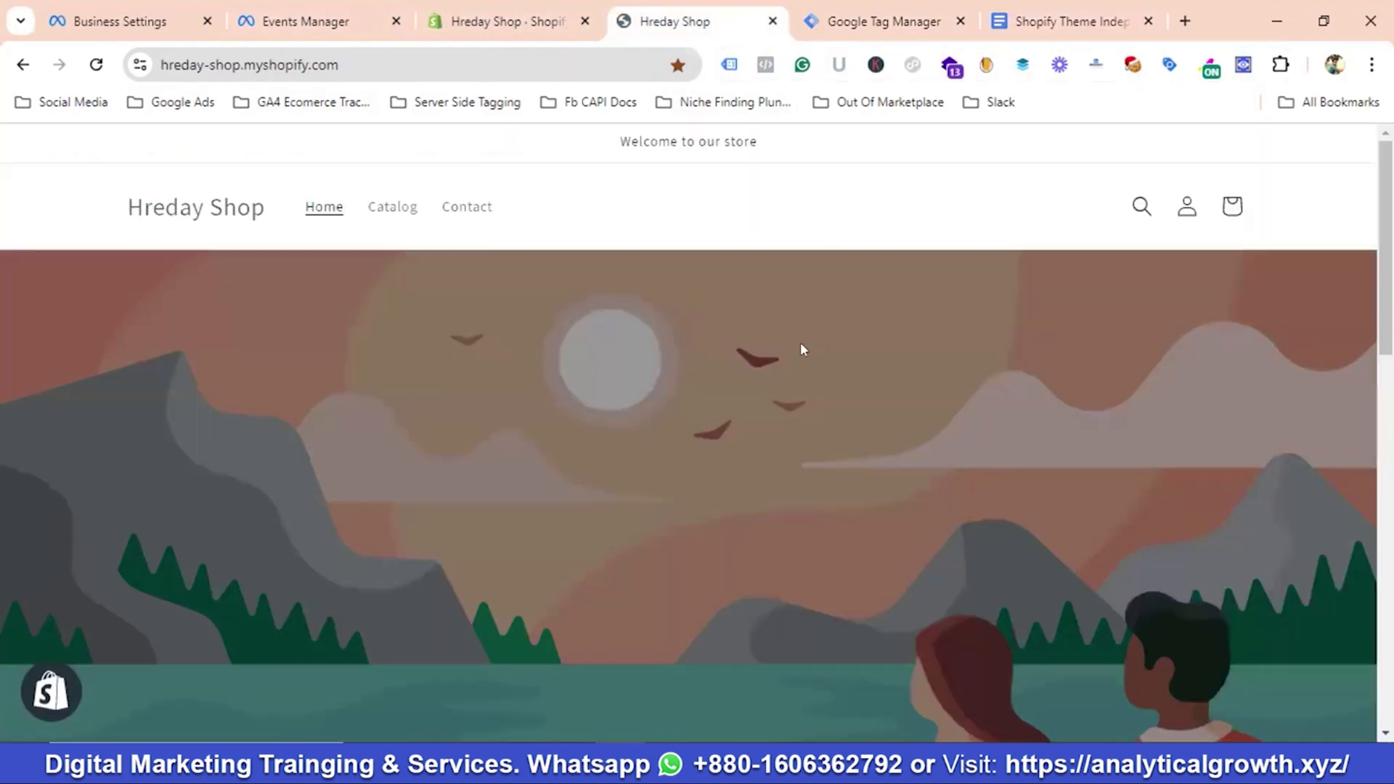
pyautogui.click(96, 65)
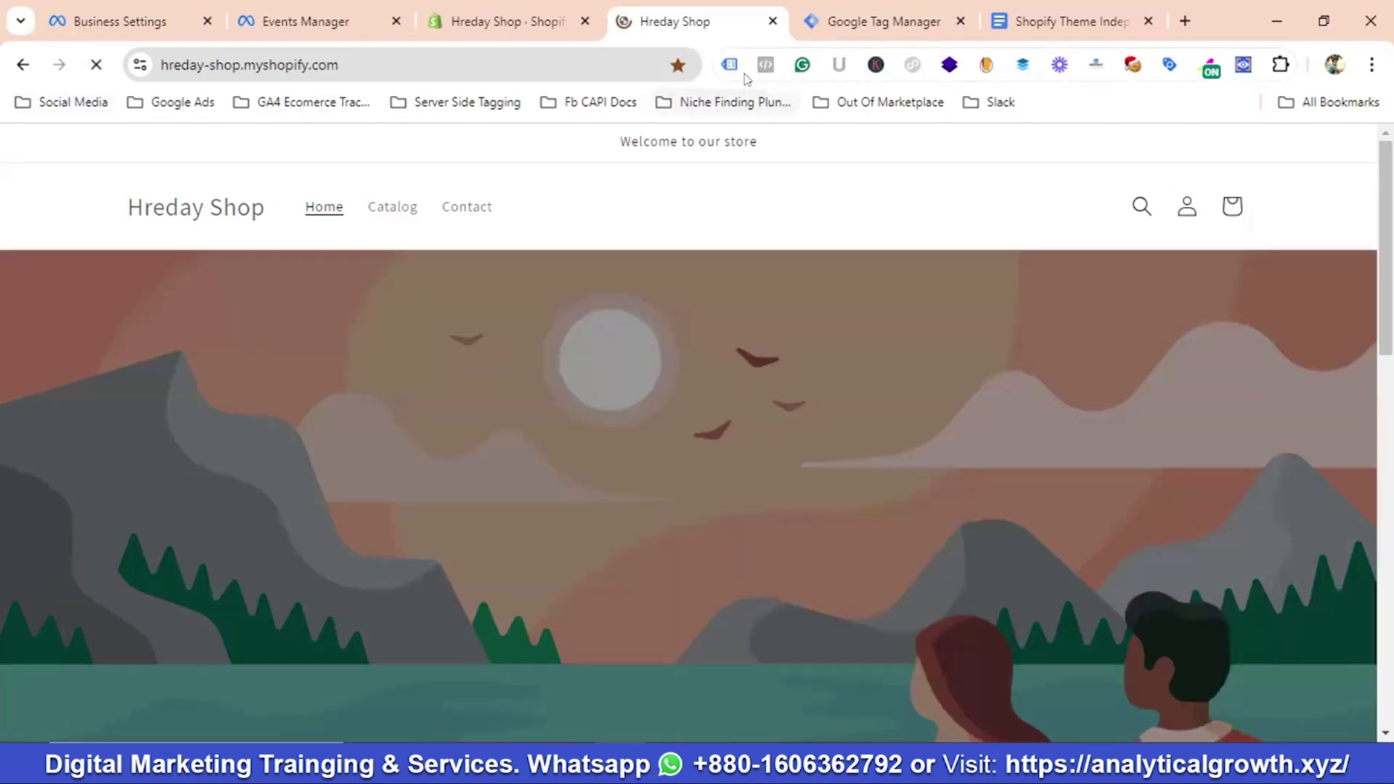
pyautogui.click(767, 65)
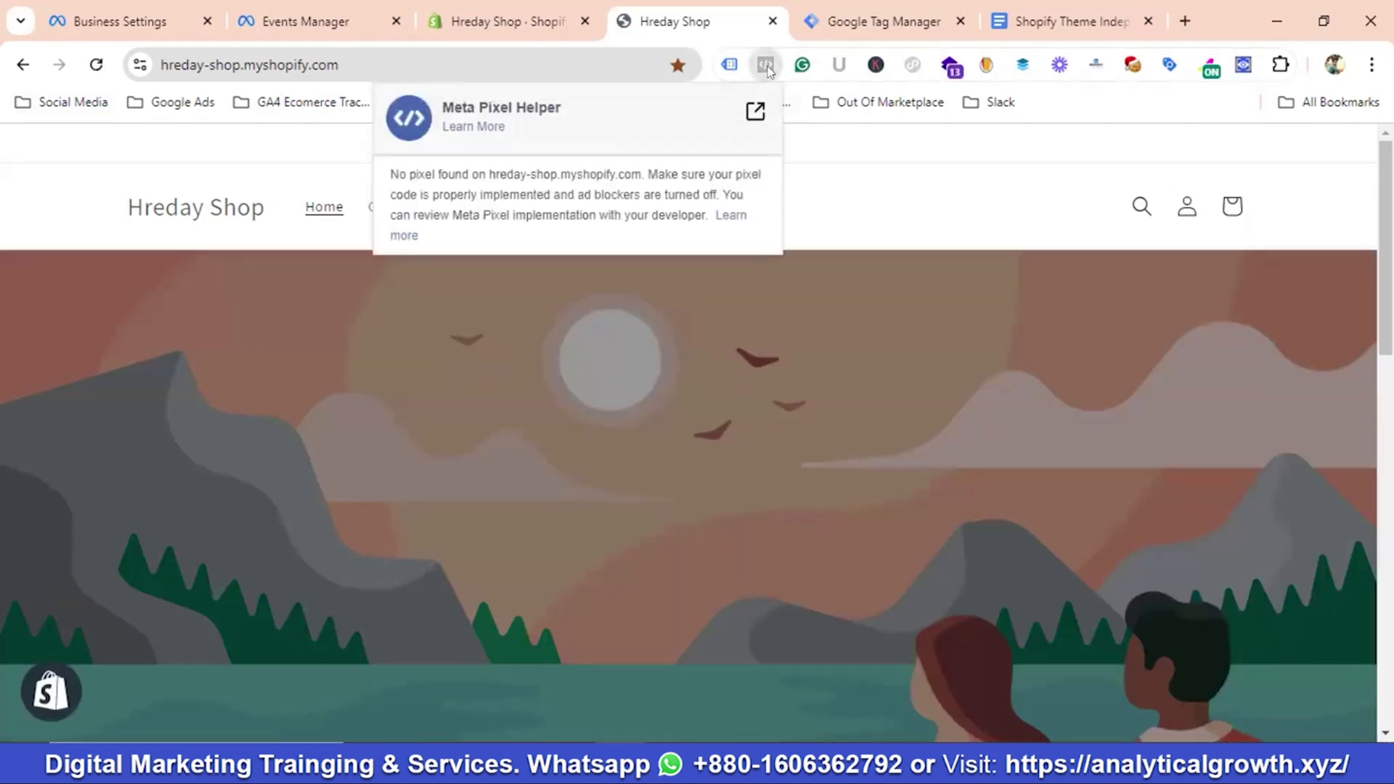
pyautogui.click(68, 205)
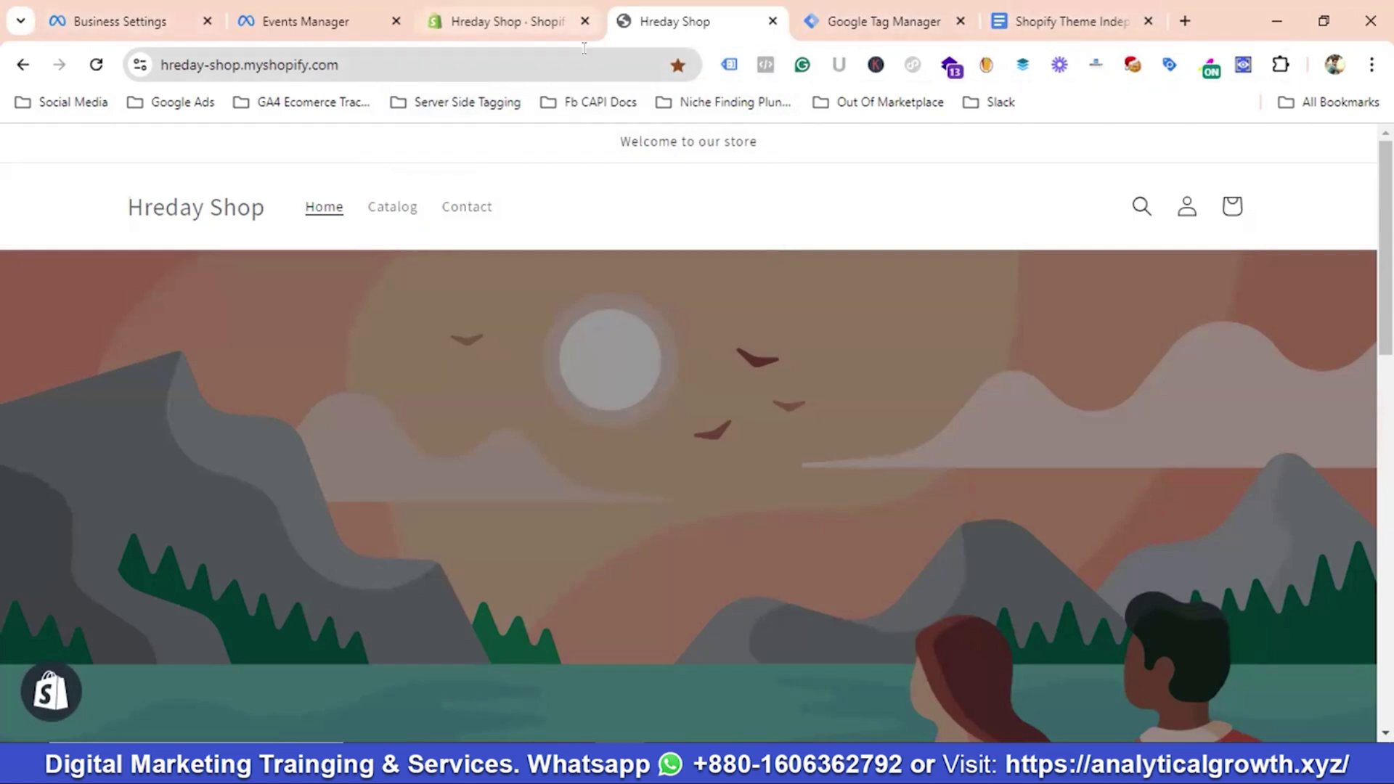
# Publish the Google Tag Manager workspace changes to the Live environment without a version name or description, and close the version summary
pyautogui.click(873, 24)
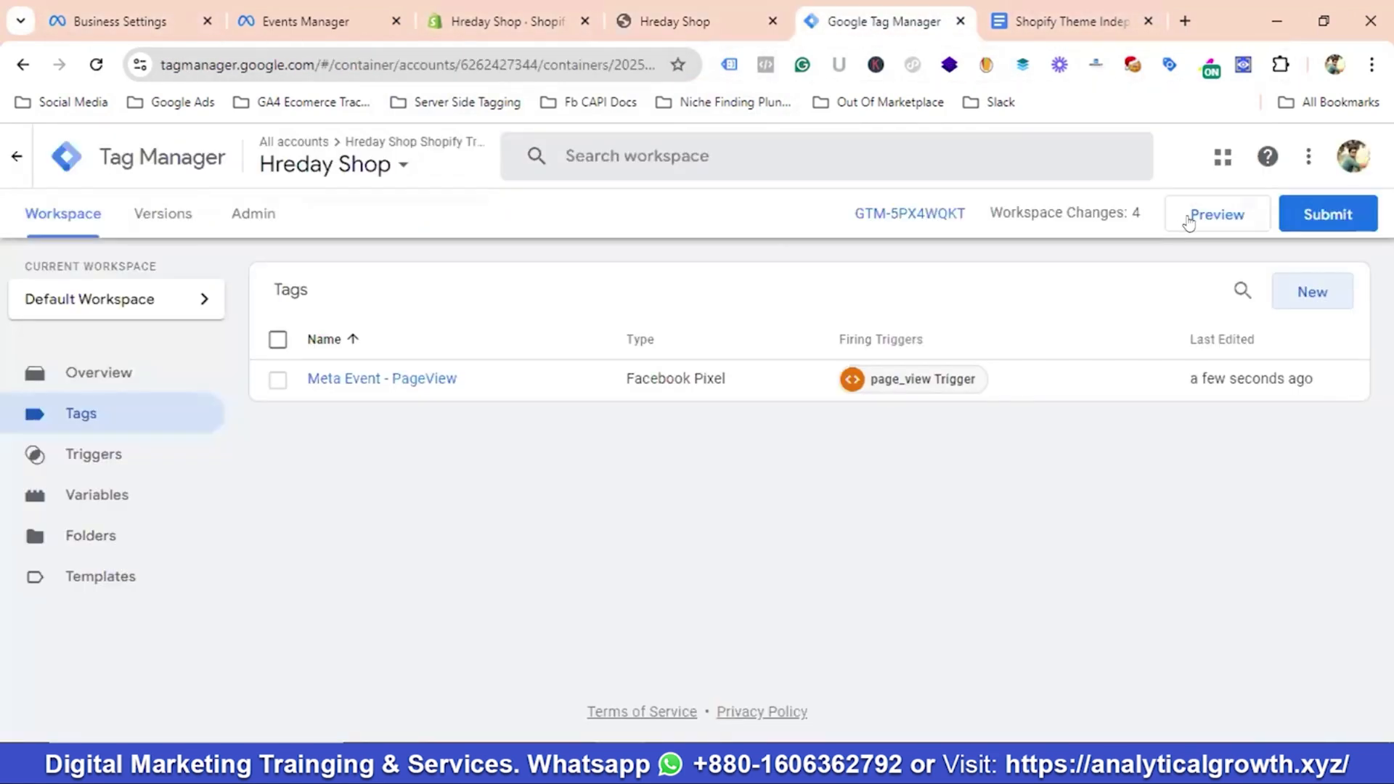
pyautogui.click(1328, 216)
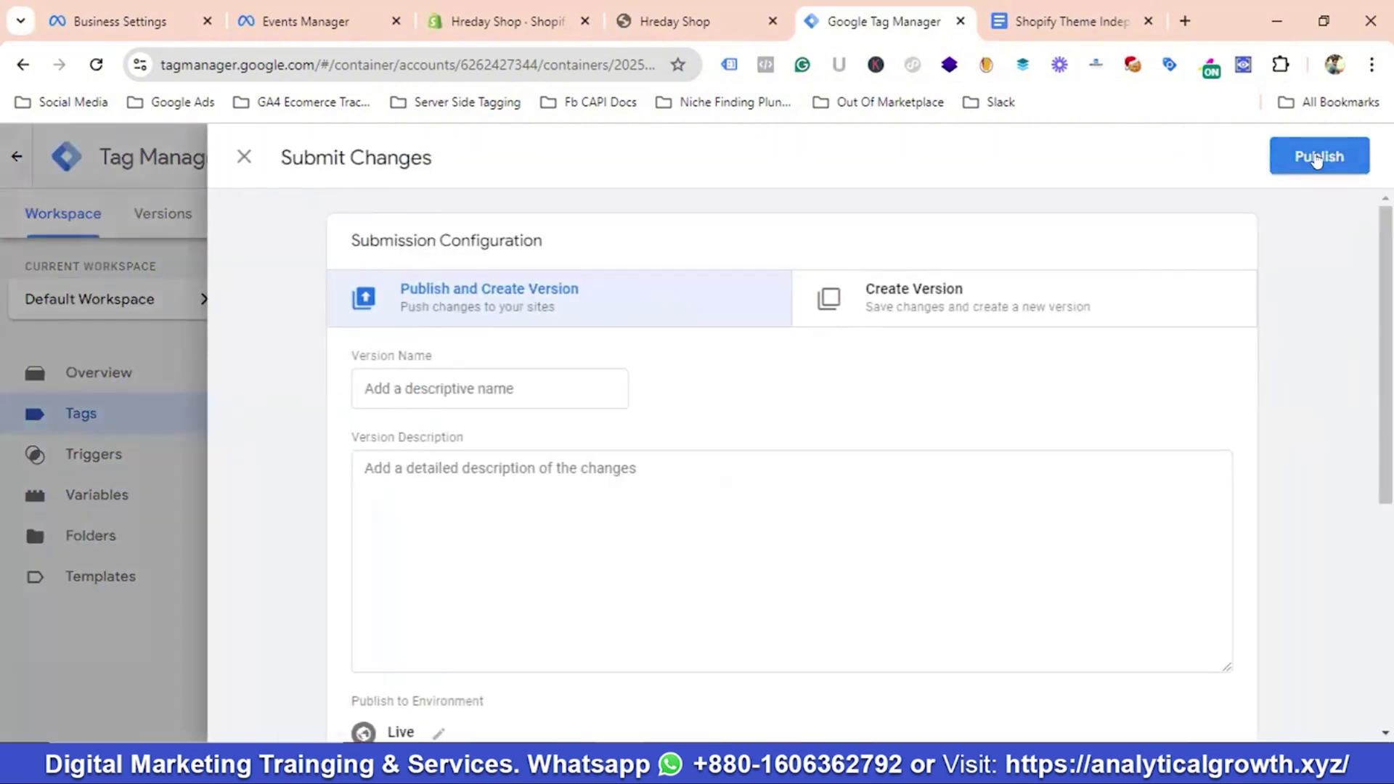
pyautogui.click(1319, 156)
pyautogui.click(956, 690)
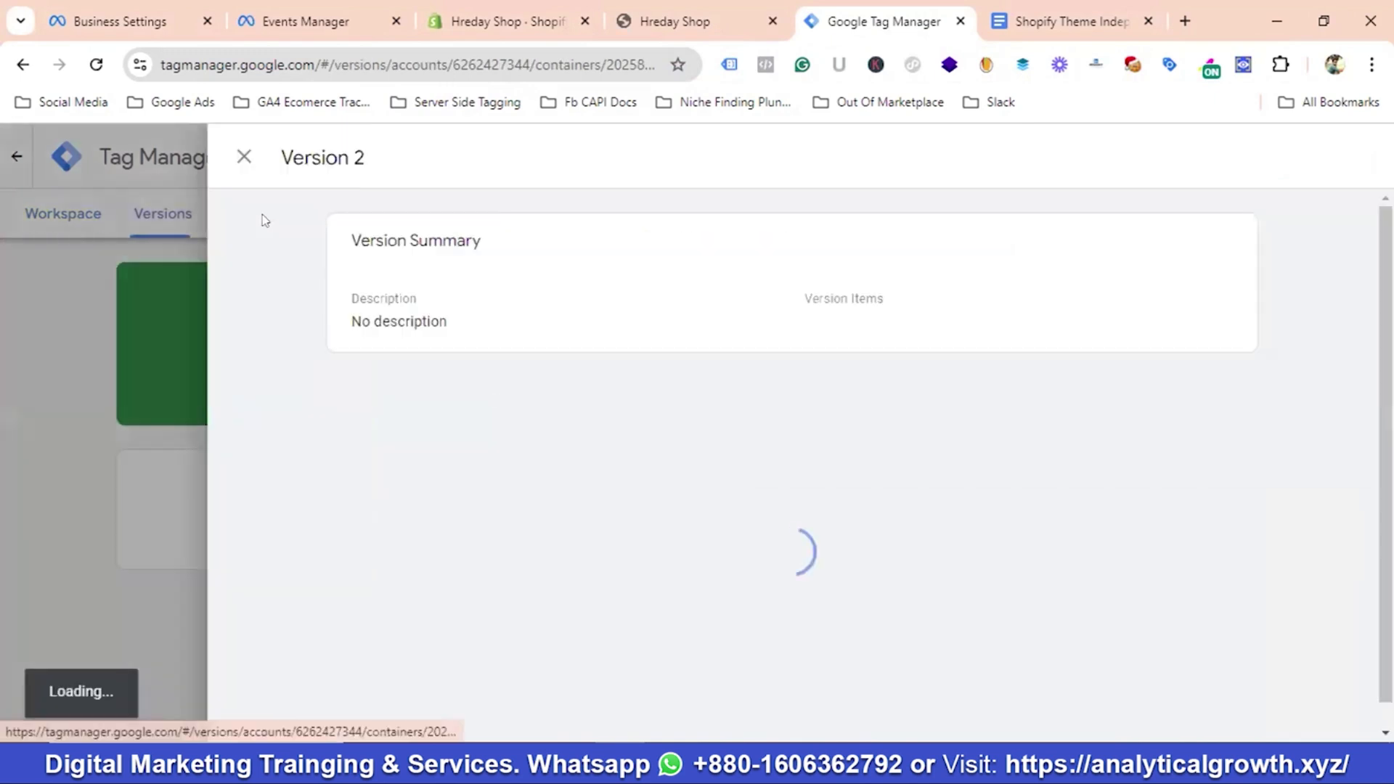
pyautogui.click(244, 157)
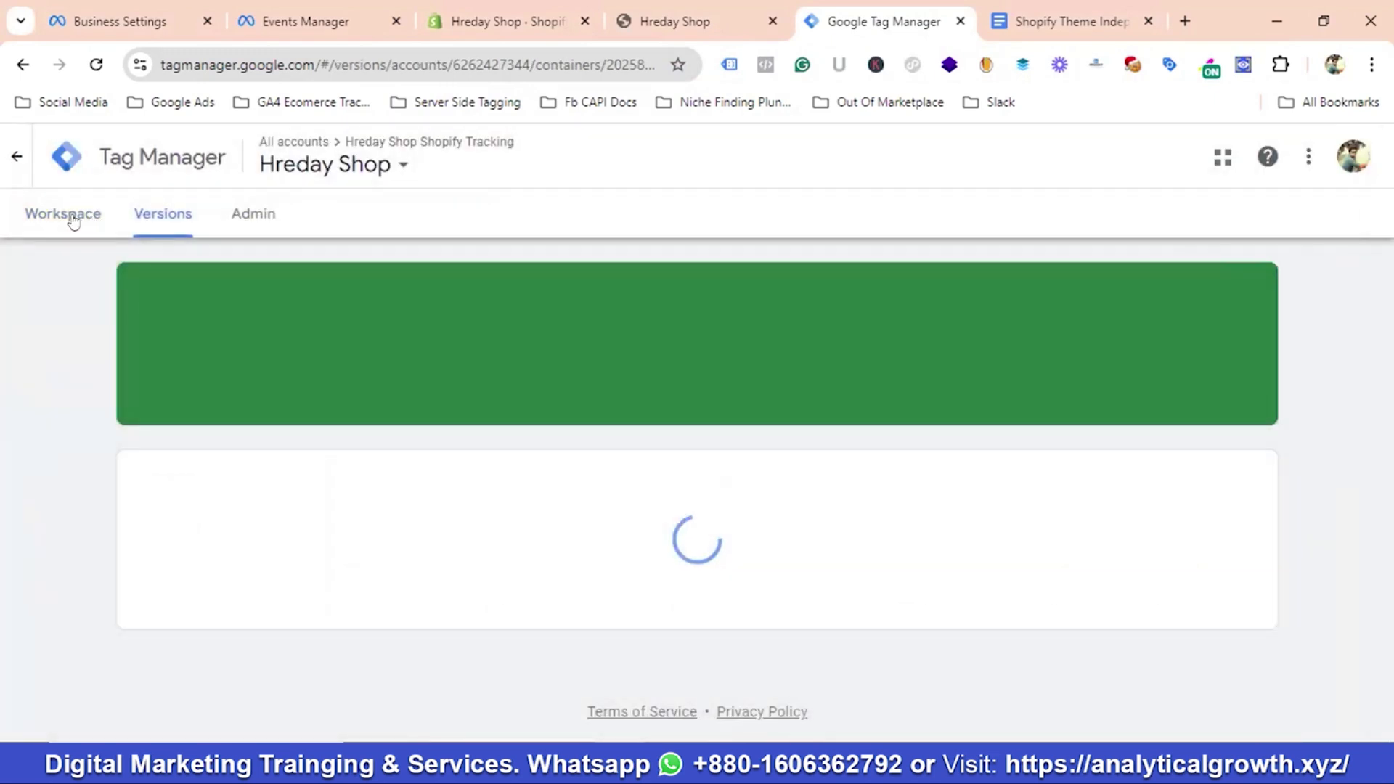
pyautogui.click(158, 223)
# Examine the storefront's PageView event in Meta Pixel Helper and compare its pixel ID with the dataset ID in Events Manager
pyautogui.click(694, 22)
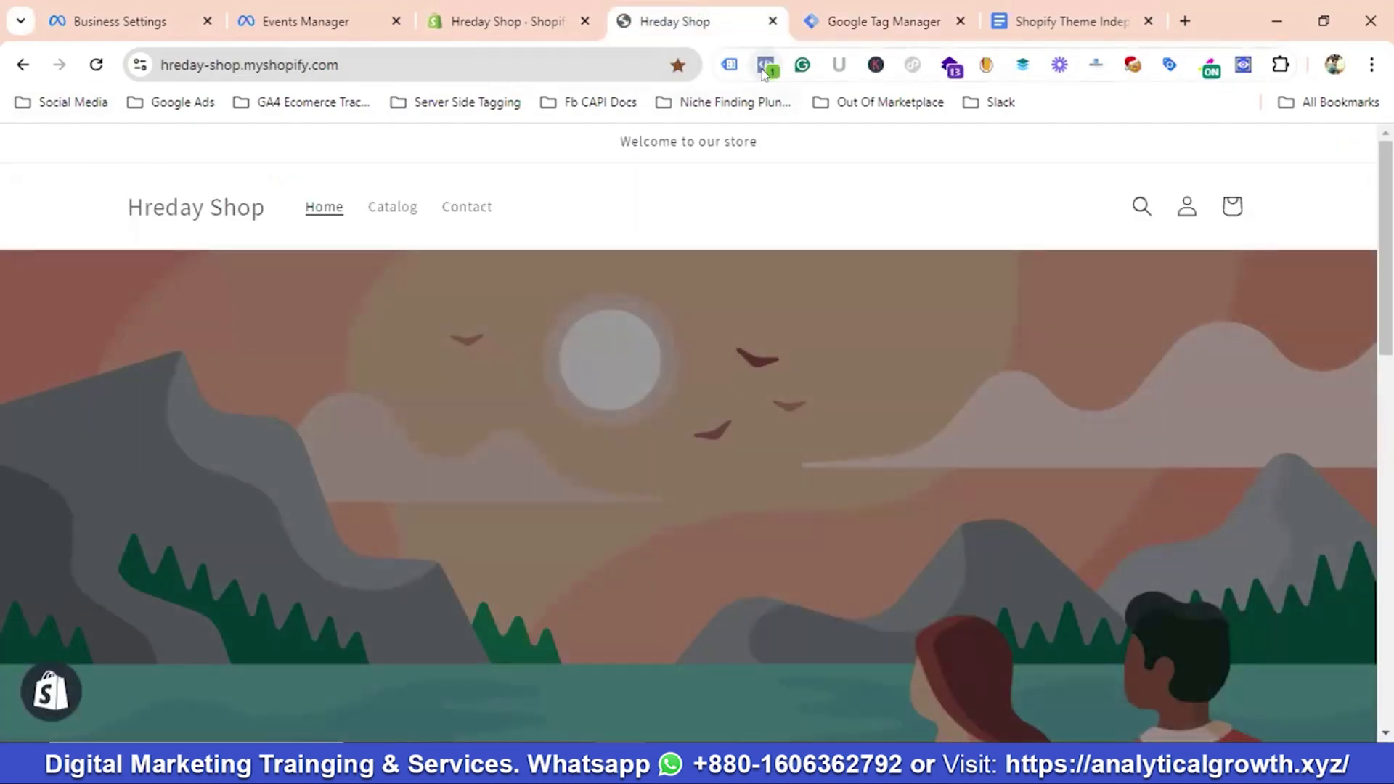
pyautogui.click(764, 66)
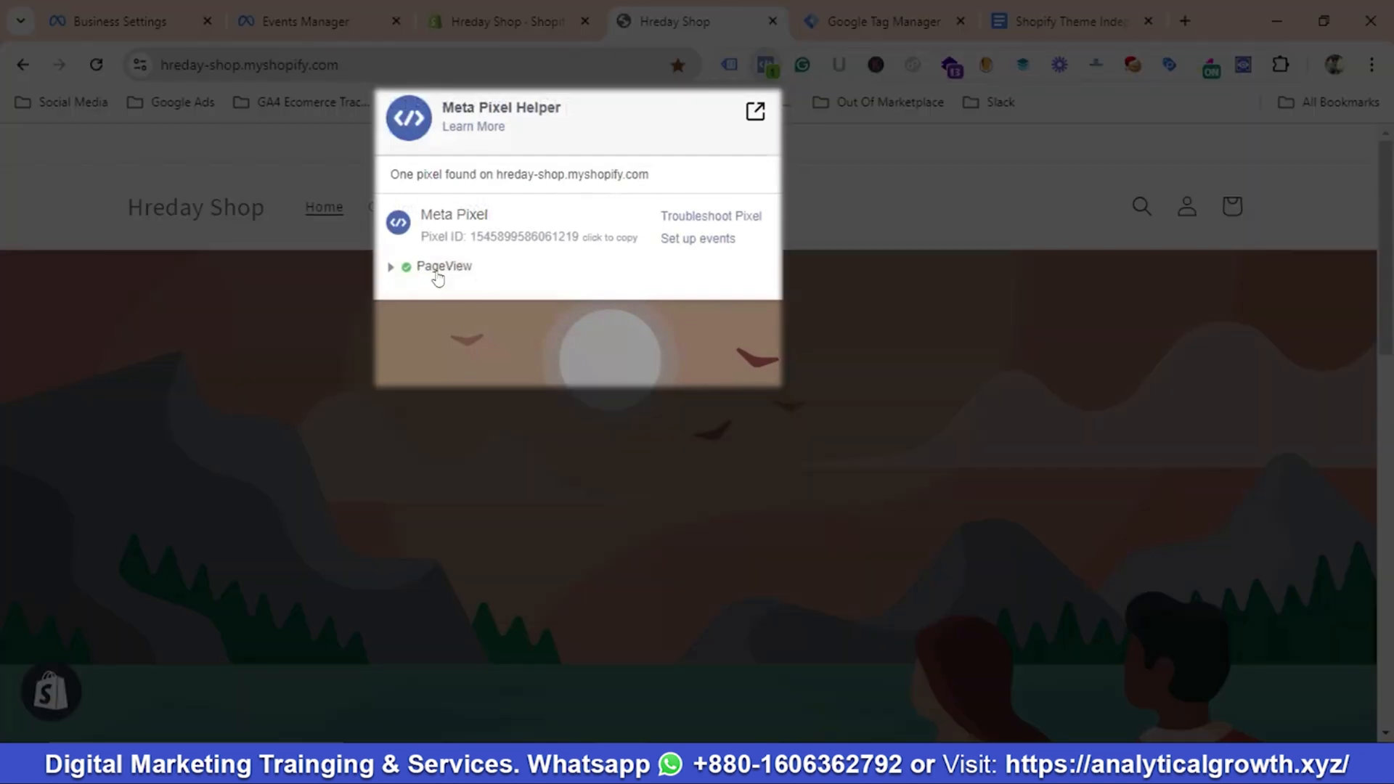
pyautogui.click(438, 273)
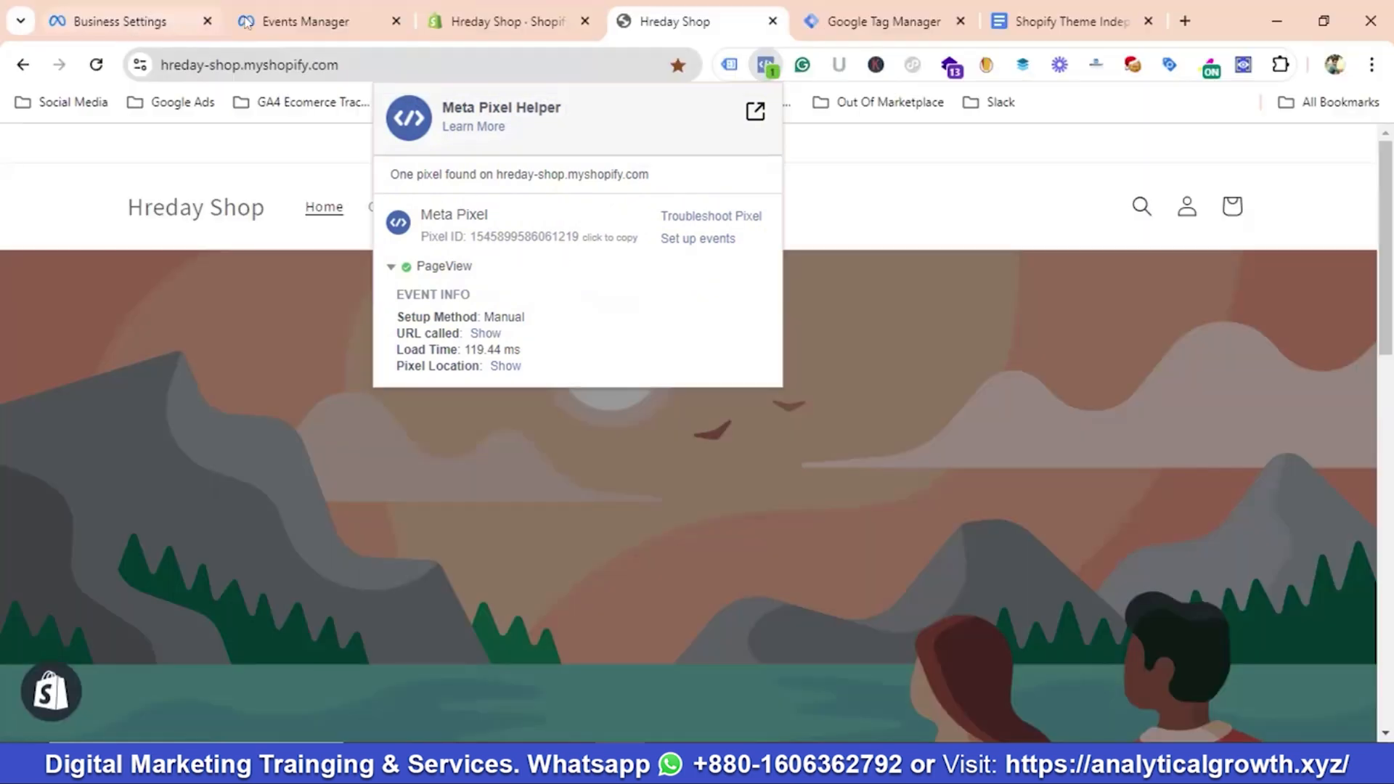
pyautogui.click(305, 21)
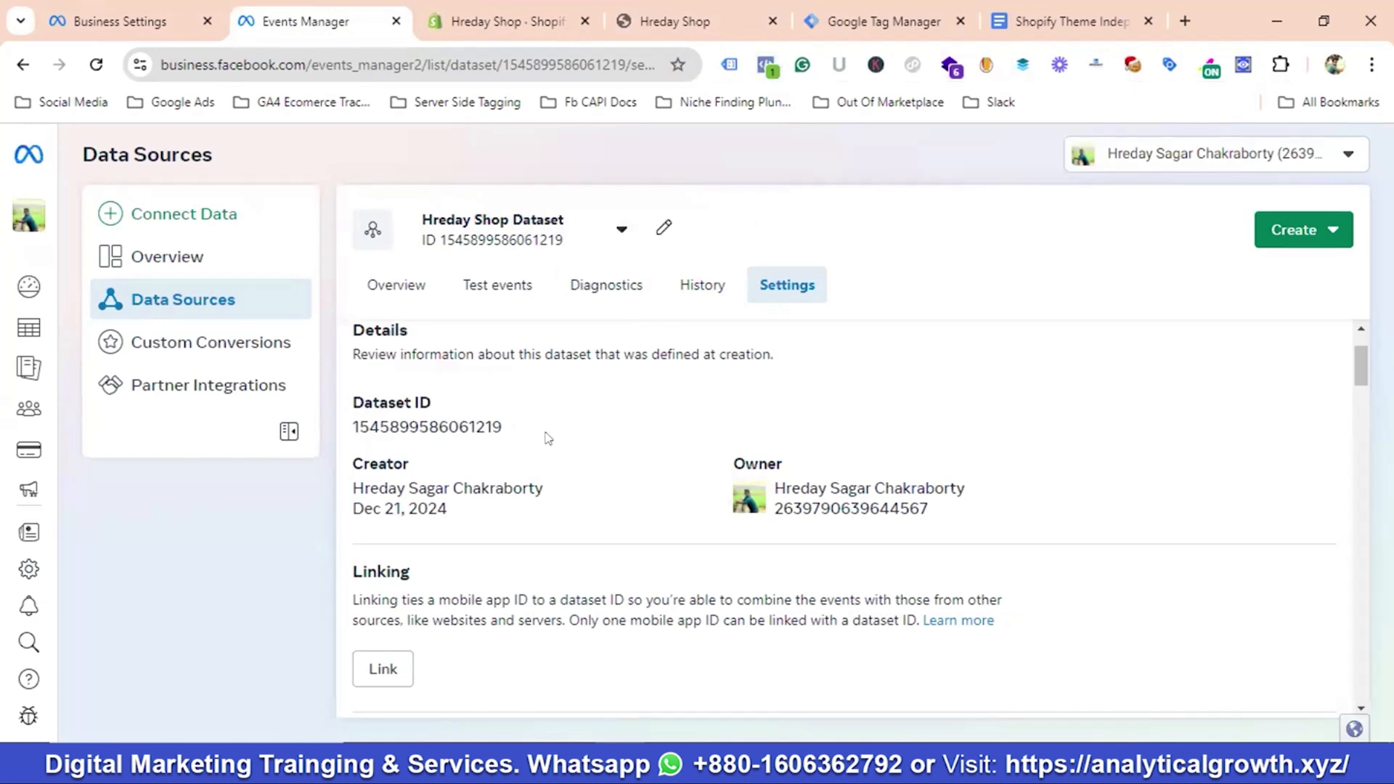
pyautogui.click(677, 22)
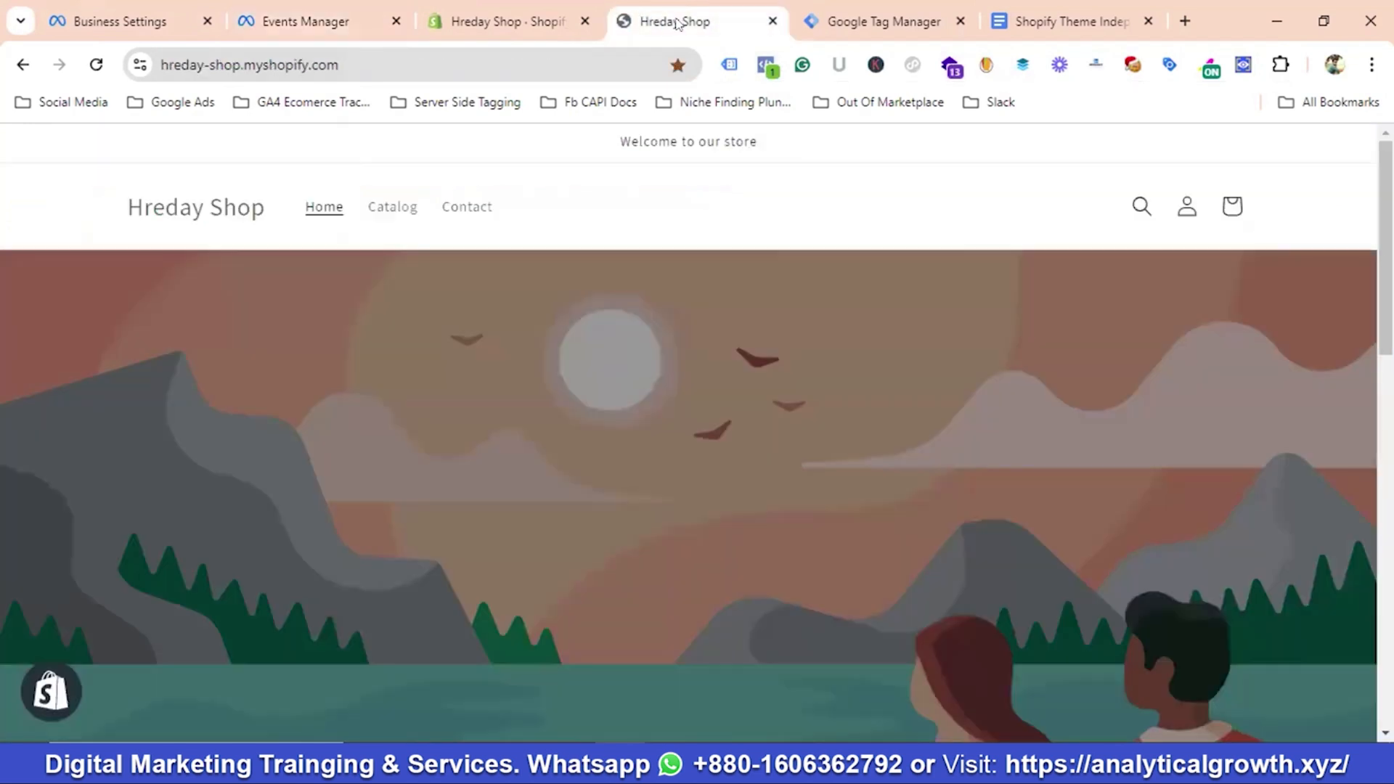
pyautogui.click(766, 65)
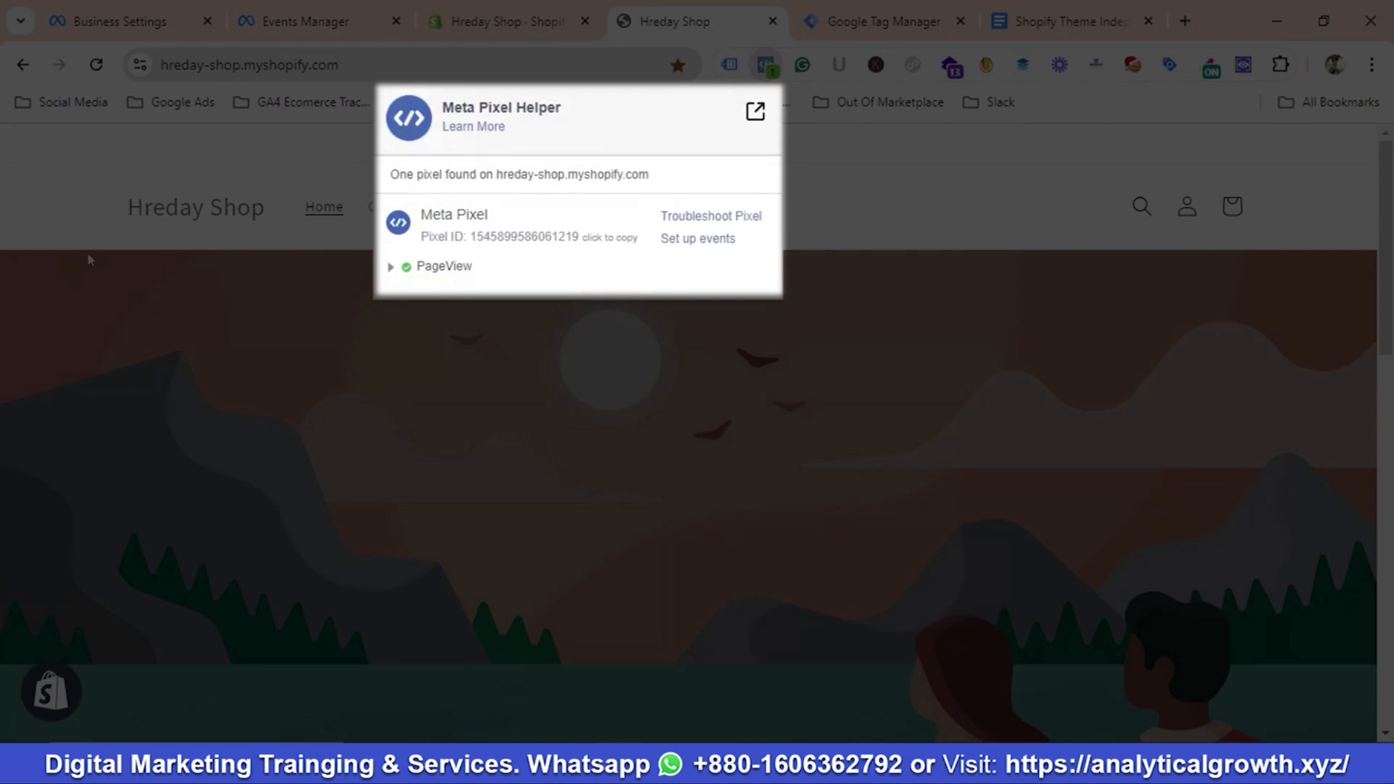
pyautogui.click(60, 220)
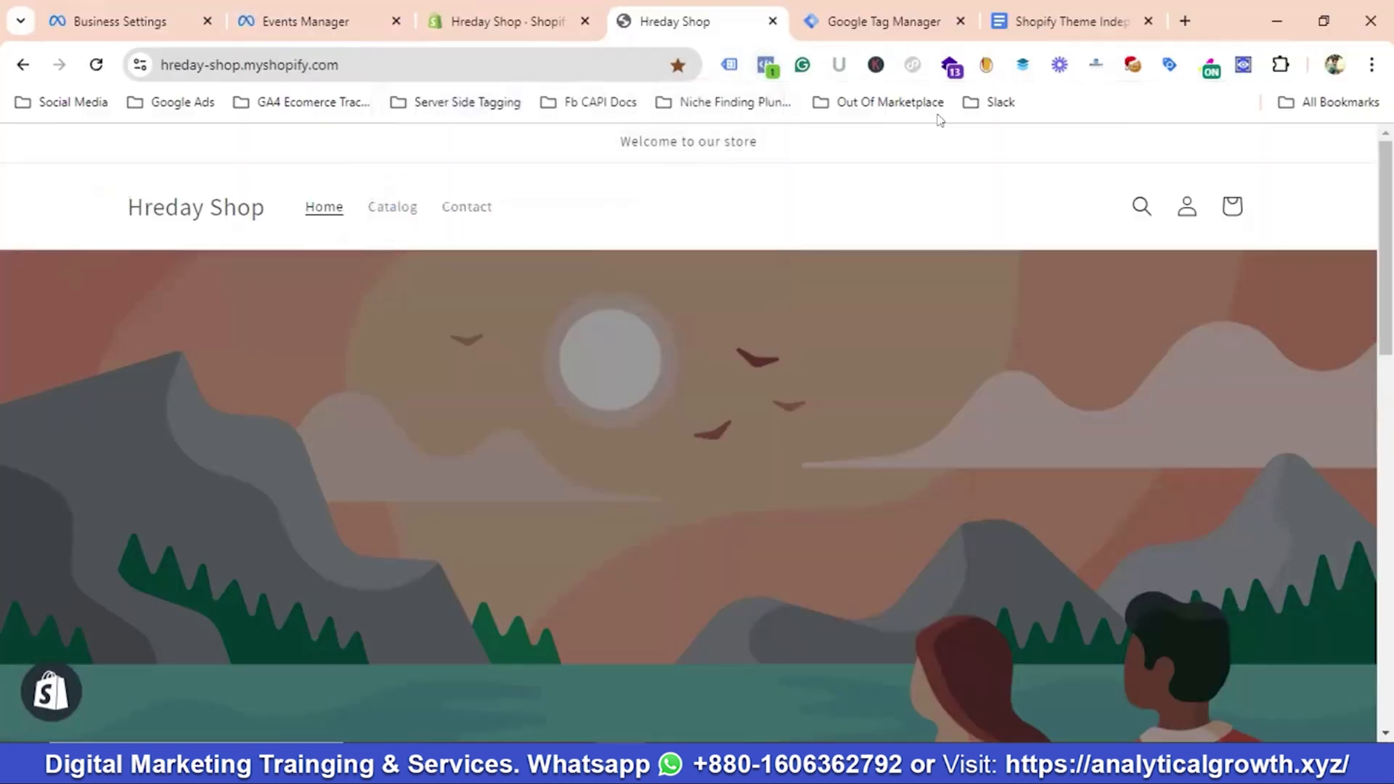
pyautogui.click(876, 9)
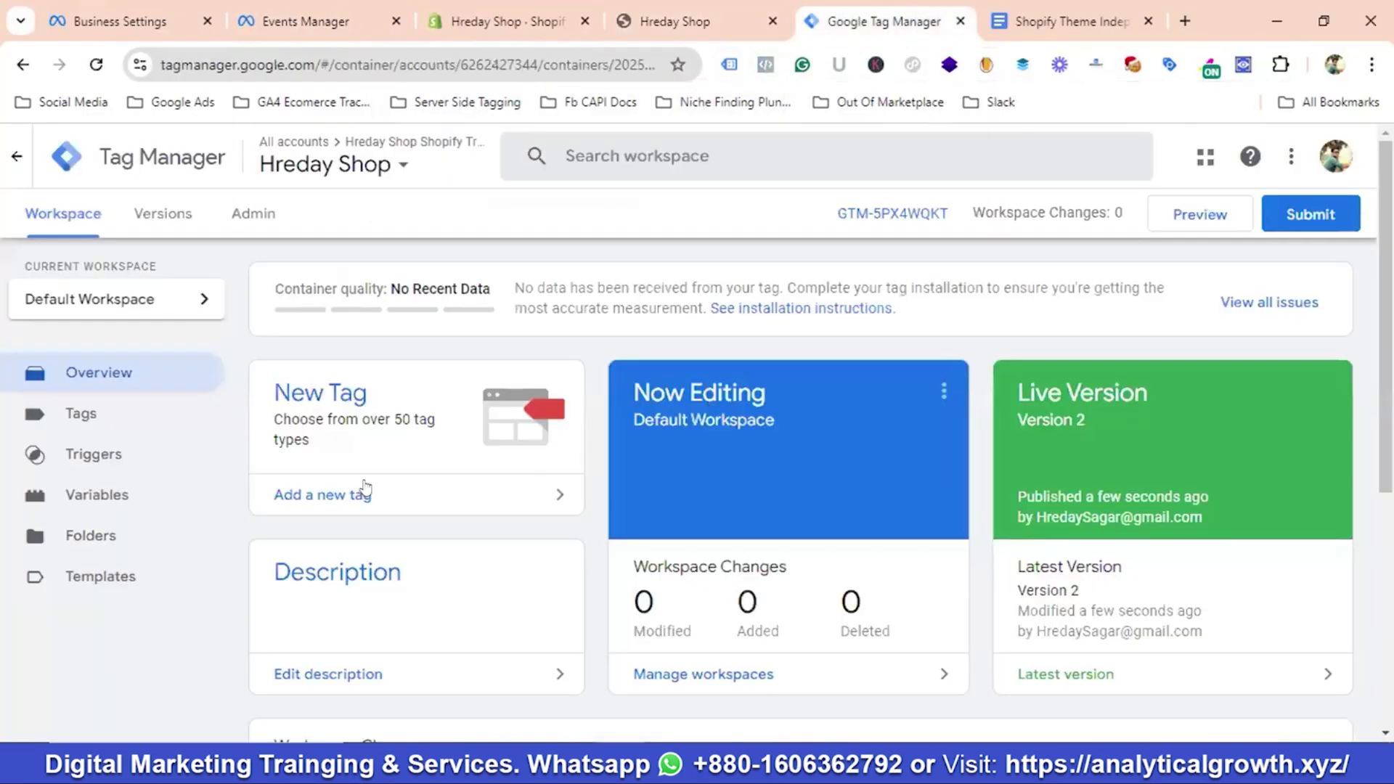
pyautogui.click(98, 415)
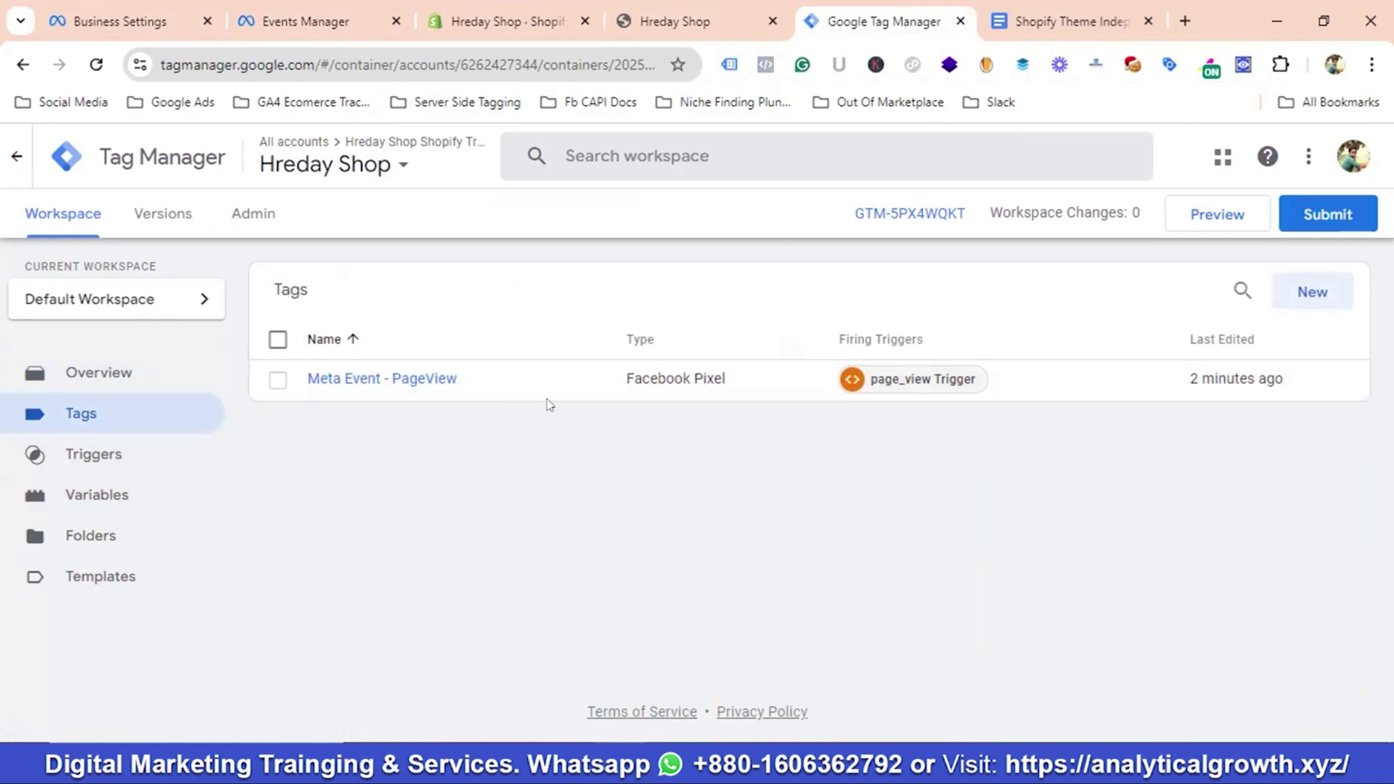
pyautogui.click(500, 21)
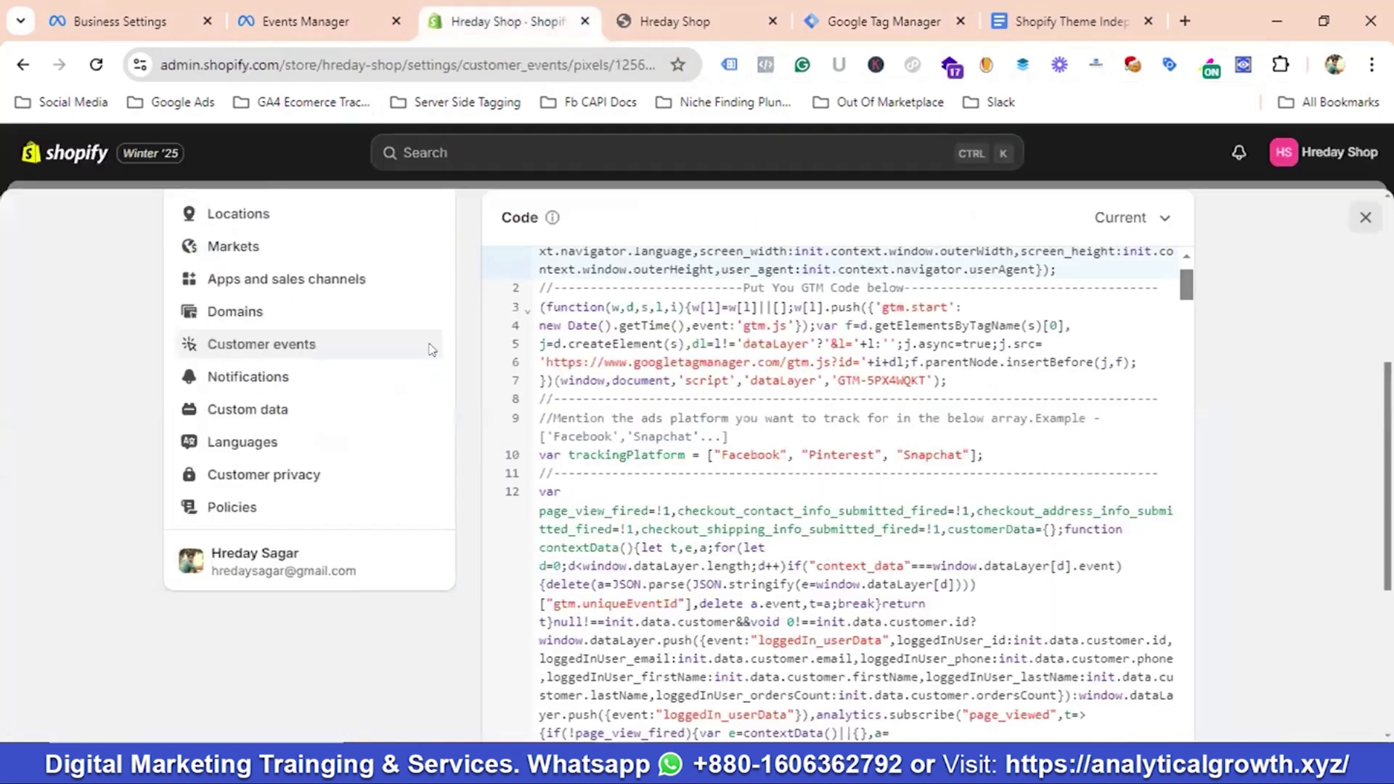
# Open the Best Tshirt product page from the featured products on the Hreday Shop home page
pyautogui.click(690, 21)
pyautogui.scroll(-5, 305, 408)
pyautogui.scroll(-3, 323, 408)
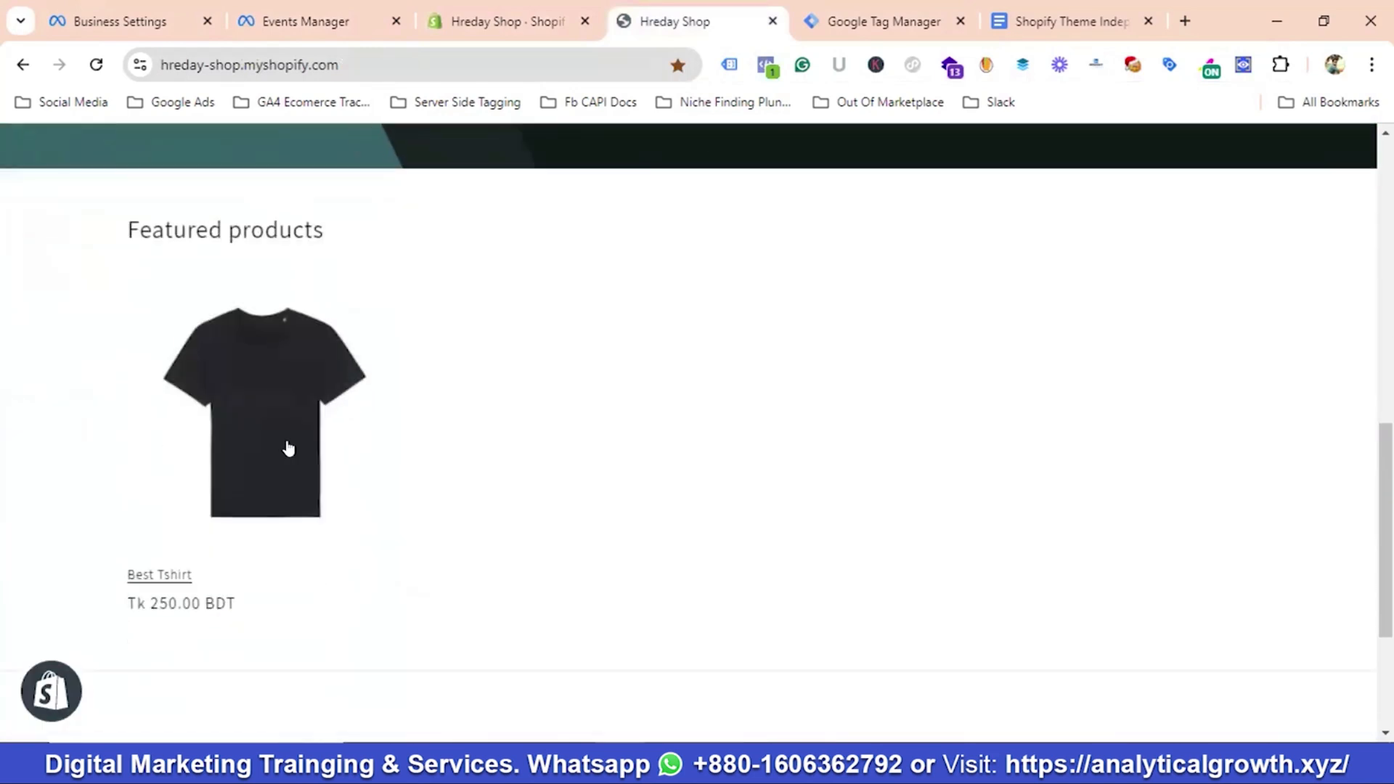
pyautogui.click(326, 404)
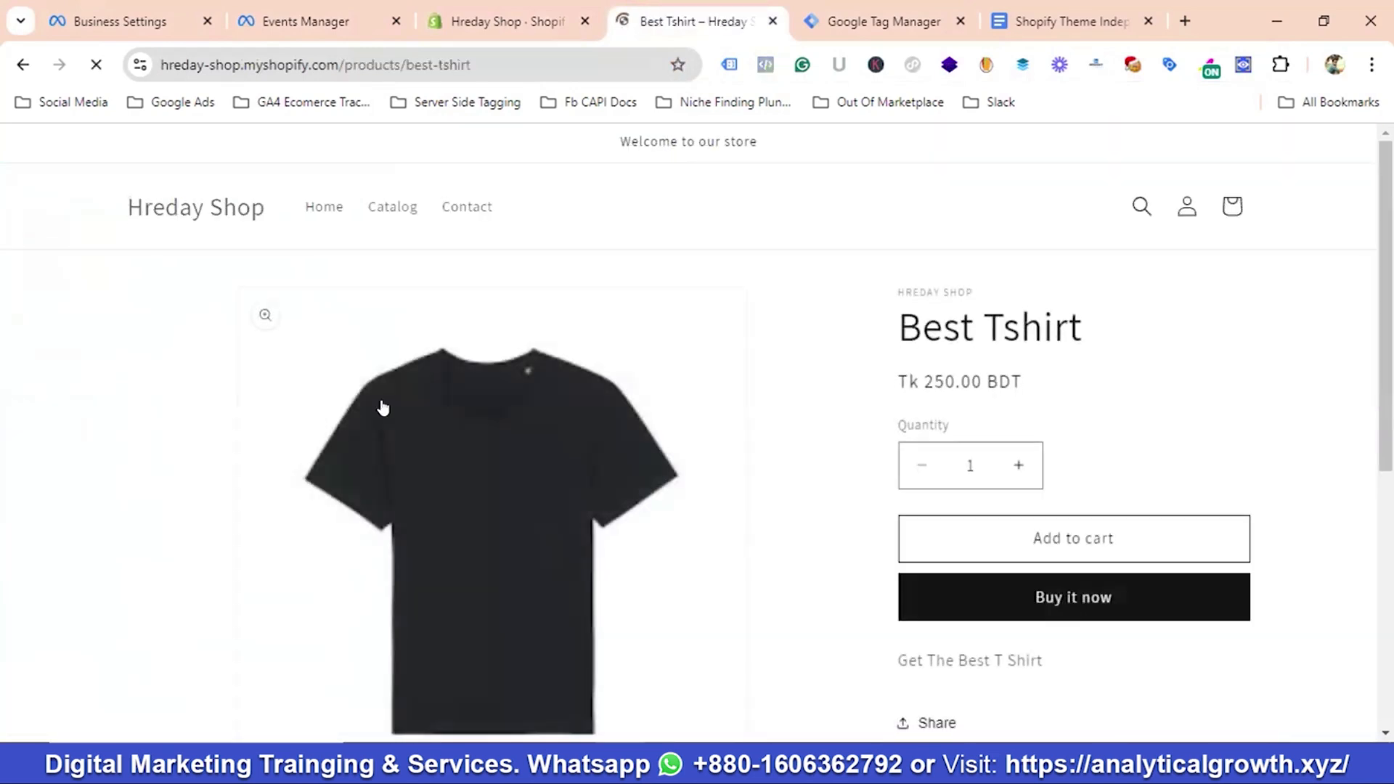
# Examine the fb_browser_side parameters of the product page's view_item event in DataLayer Checker Plus
pyautogui.click(1242, 66)
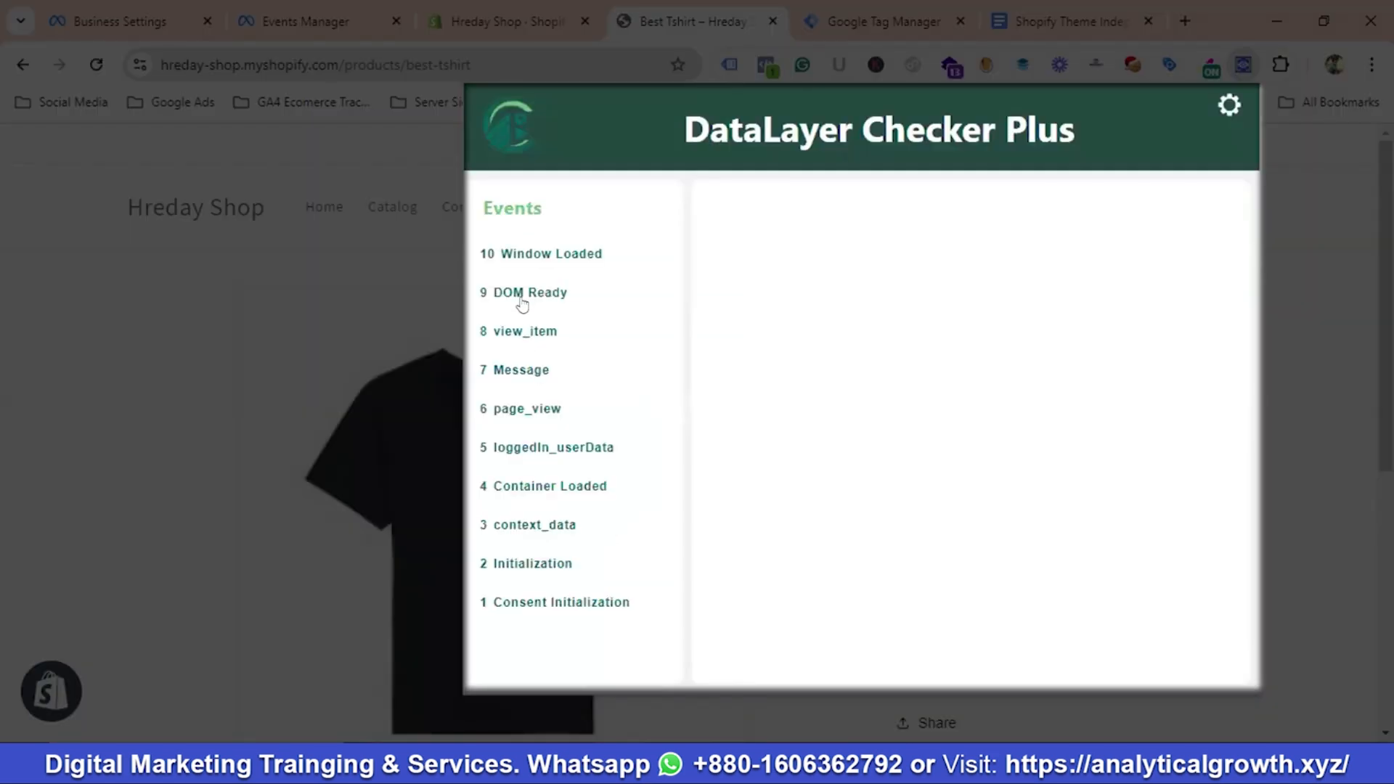
pyautogui.click(528, 334)
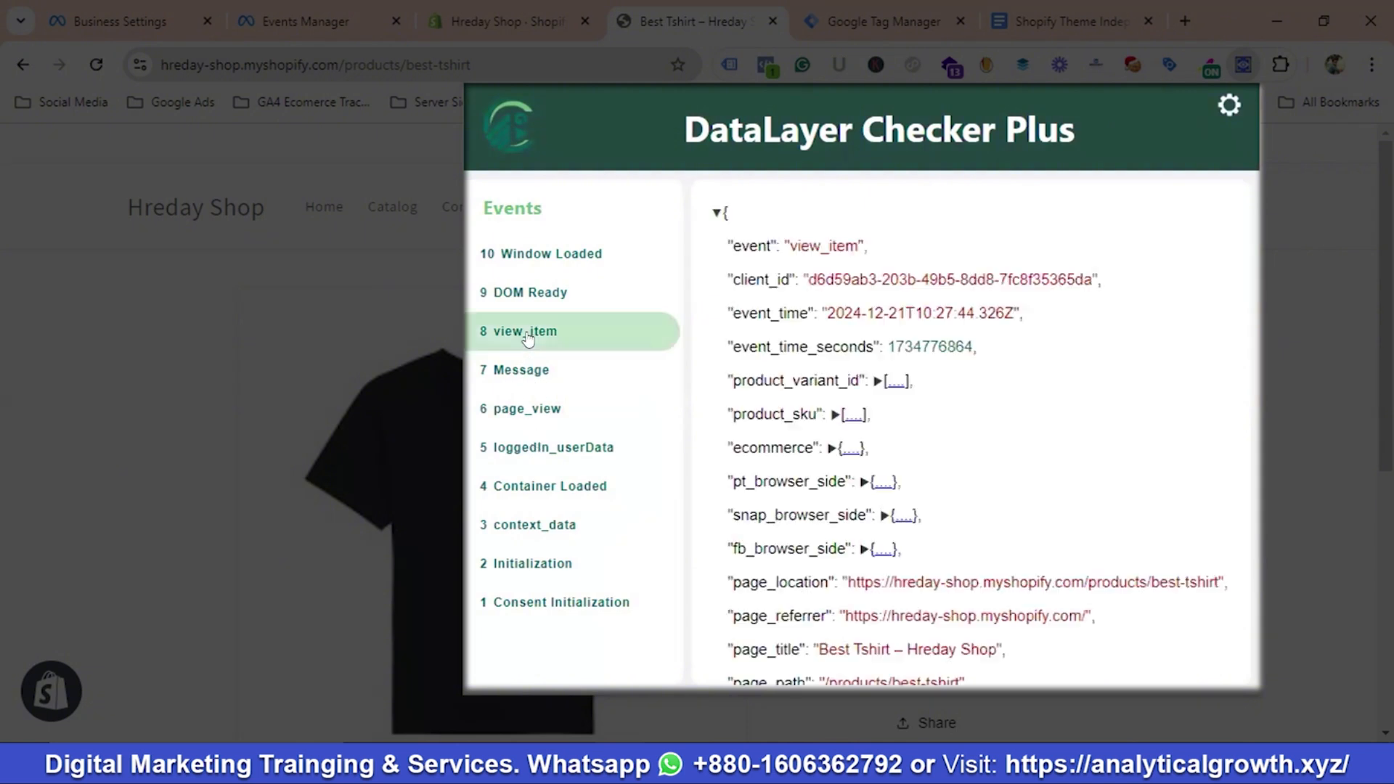
pyautogui.scroll(-1, 936, 398)
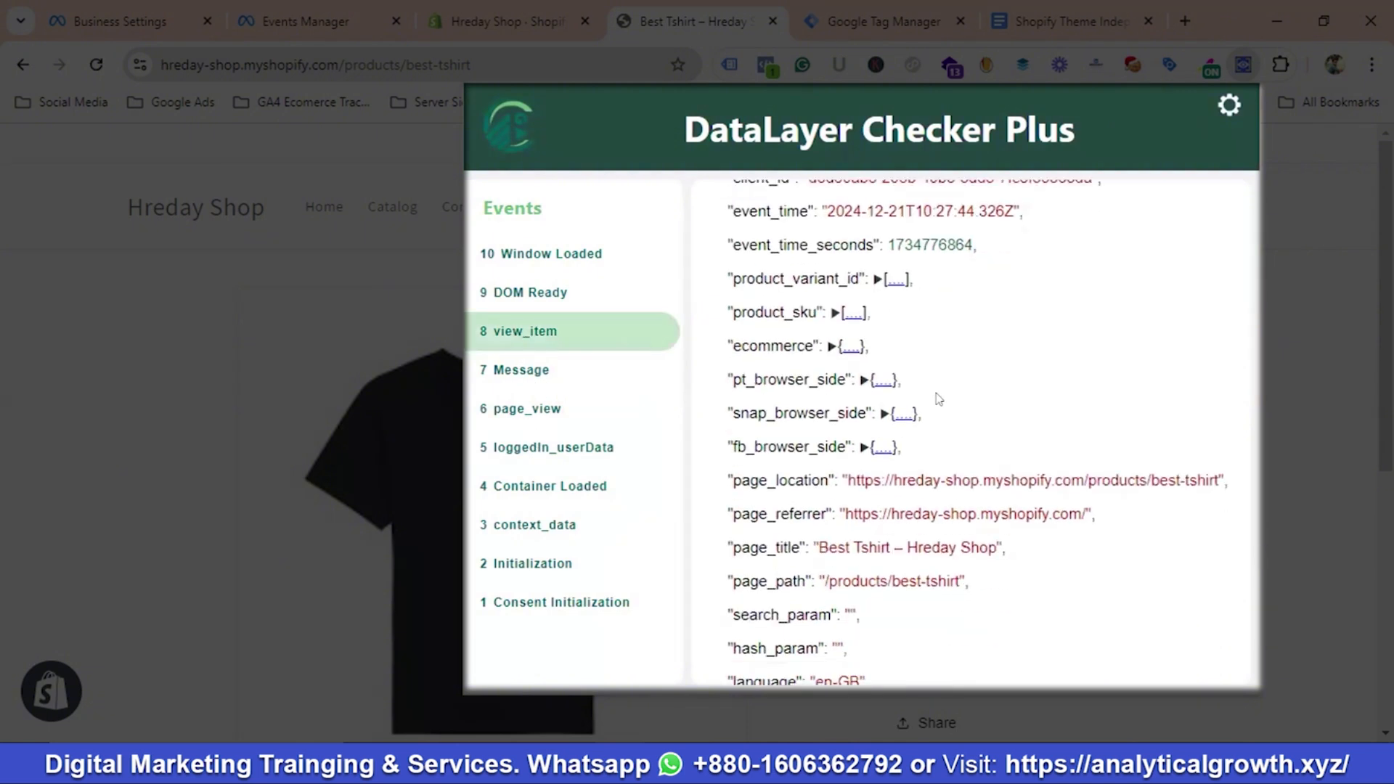
pyautogui.scroll(-1, 842, 448)
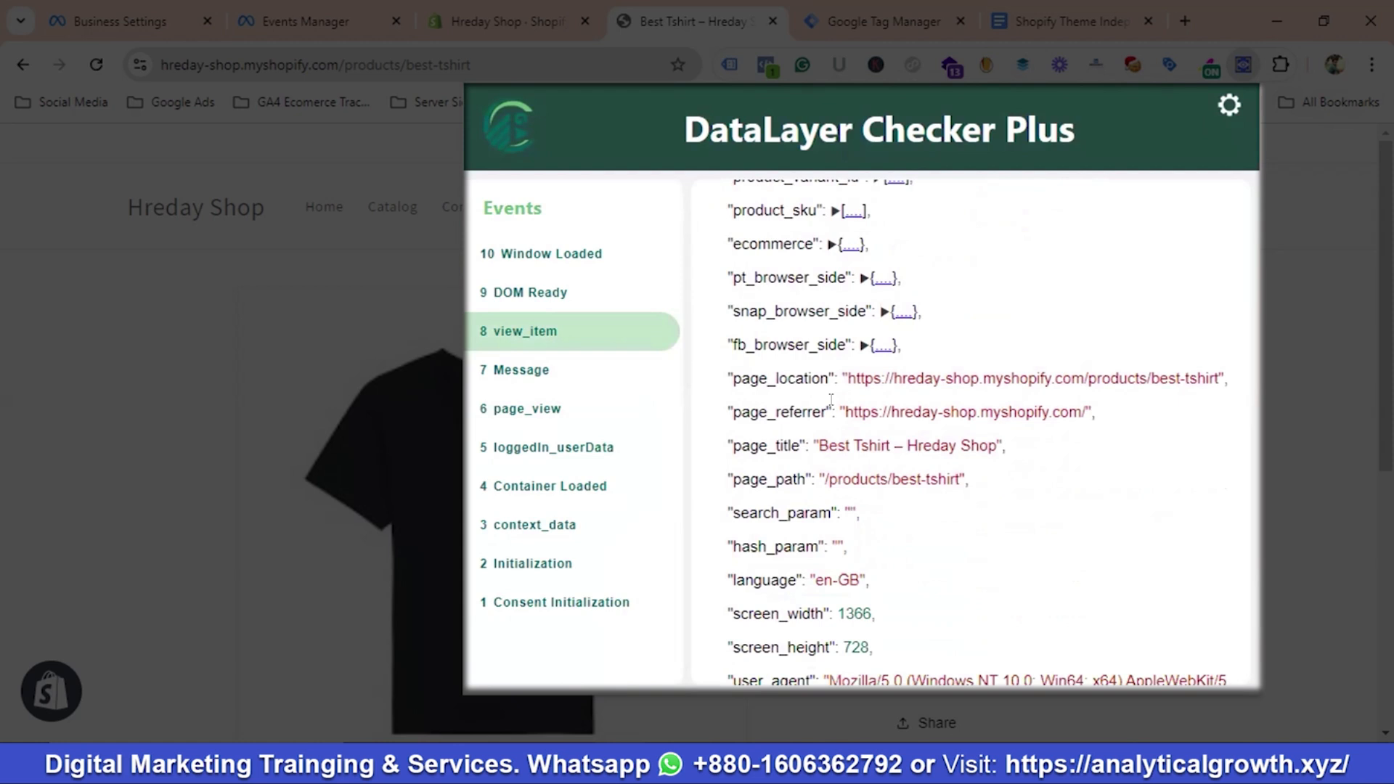
pyautogui.click(859, 349)
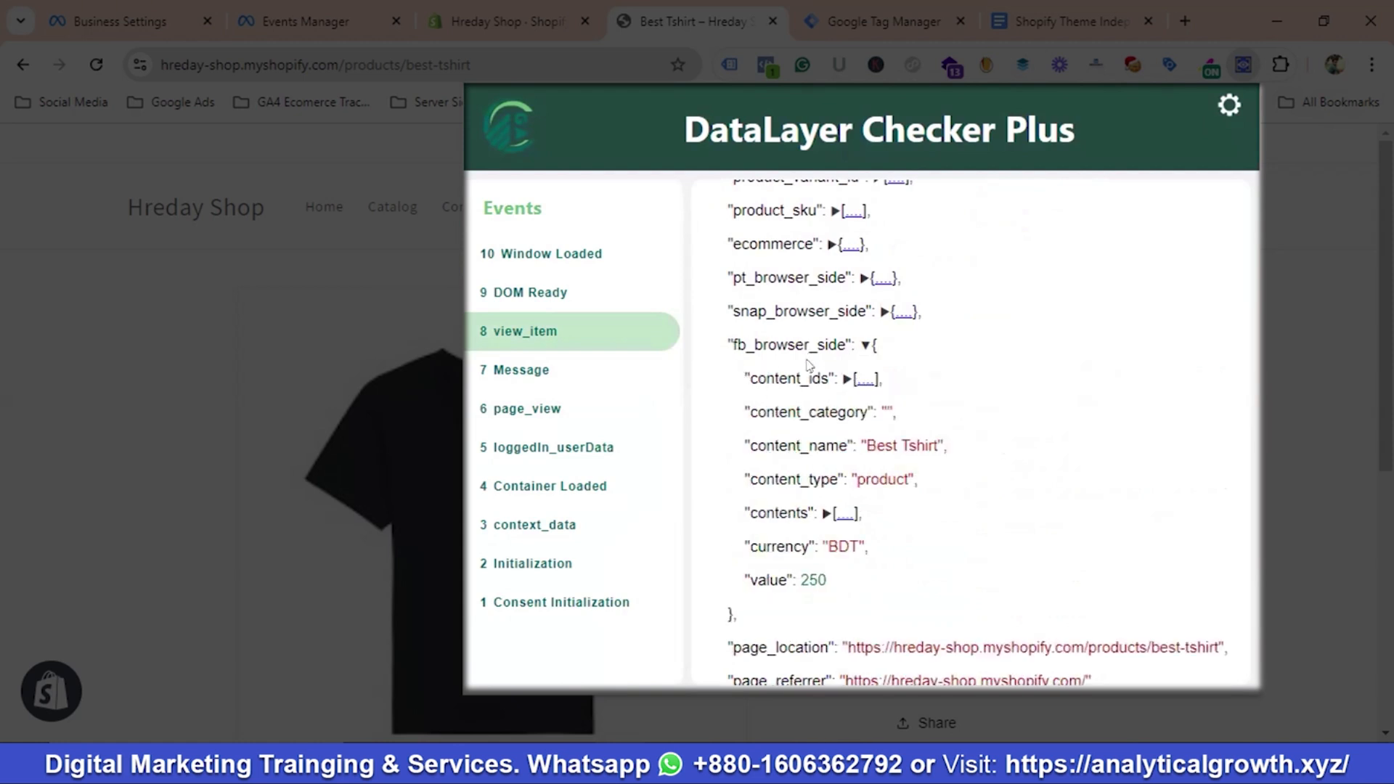
pyautogui.scroll(-1, 864, 363)
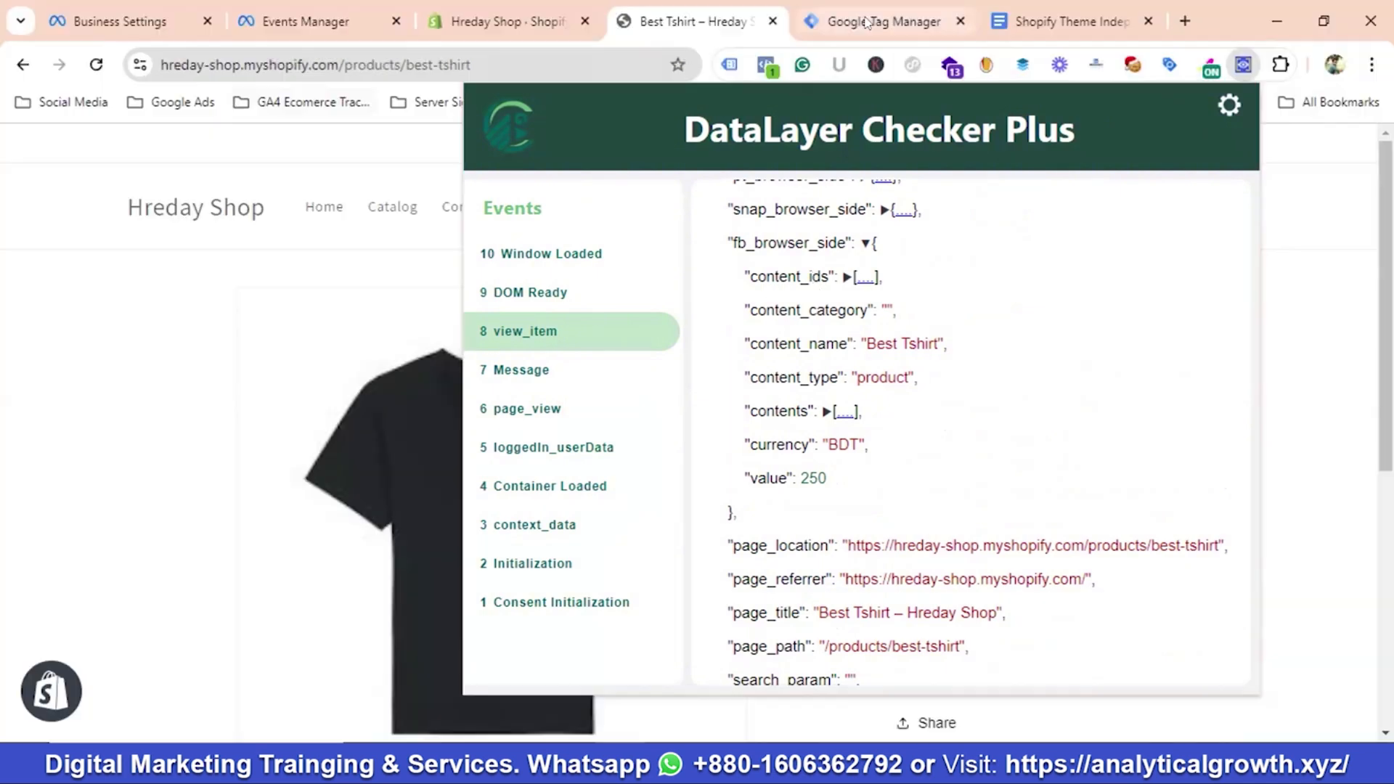
# Start a new user-defined variable in the Google Tag Manager workspace
pyautogui.click(884, 21)
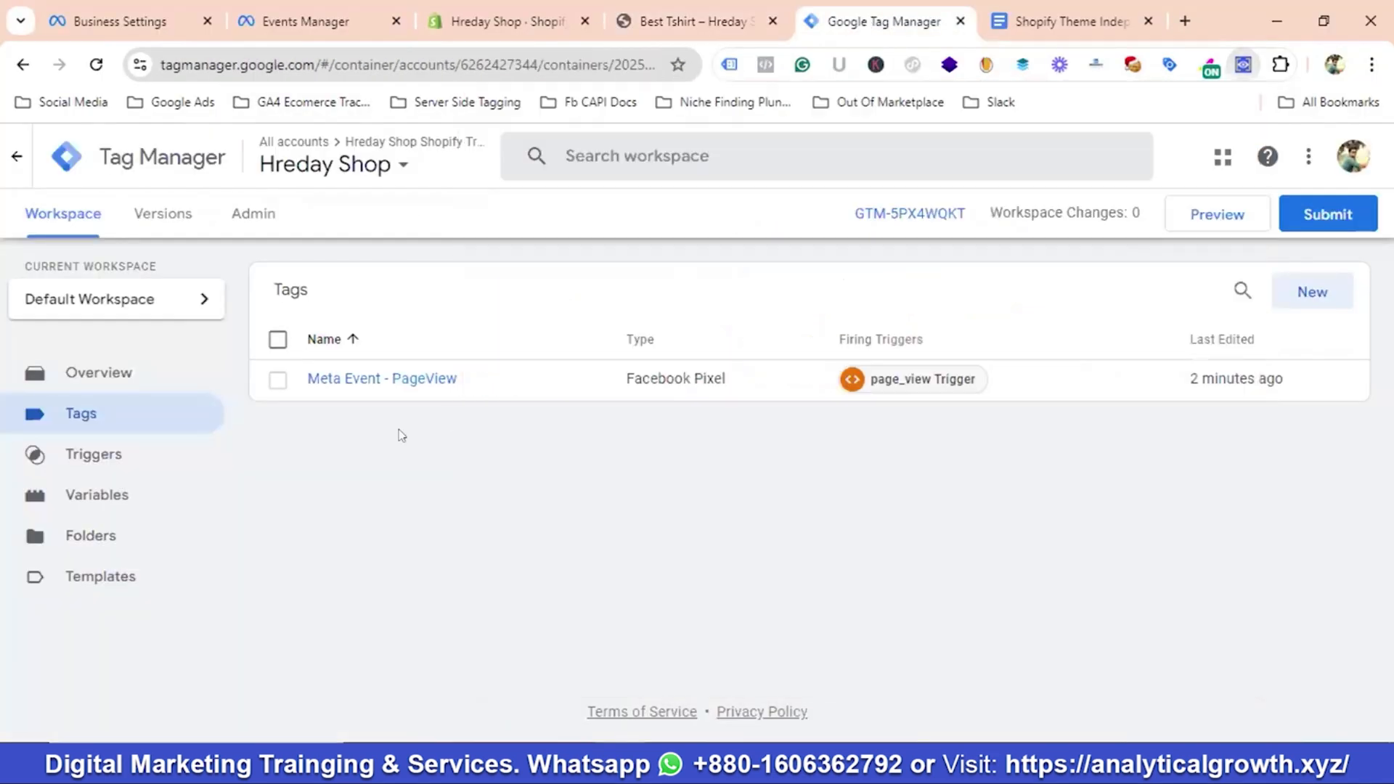
pyautogui.click(104, 500)
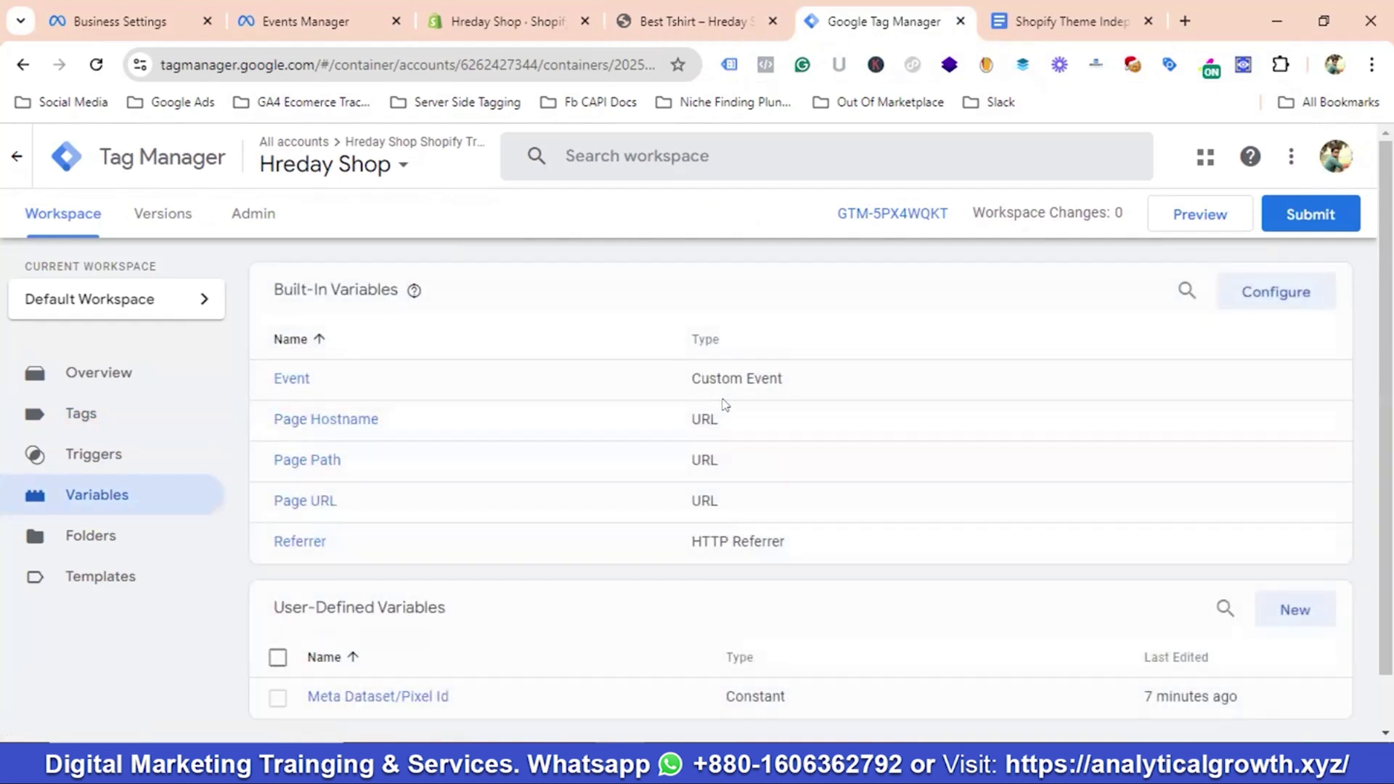
pyautogui.scroll(-1, 725, 405)
pyautogui.click(1298, 552)
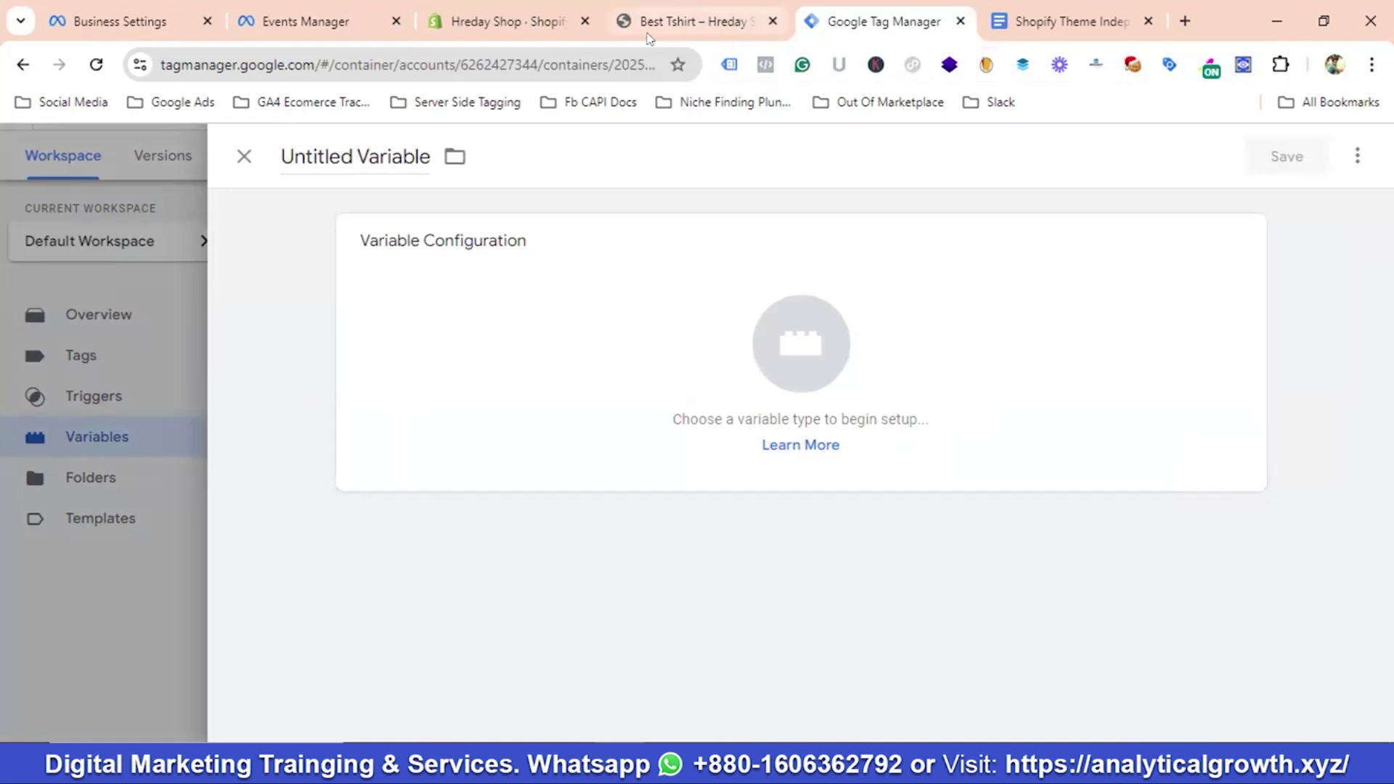
# Expand fb_browser_side in the Best Tshirt page's view_item event in DataLayer Checker Plus and select the content_ids key
pyautogui.click(712, 23)
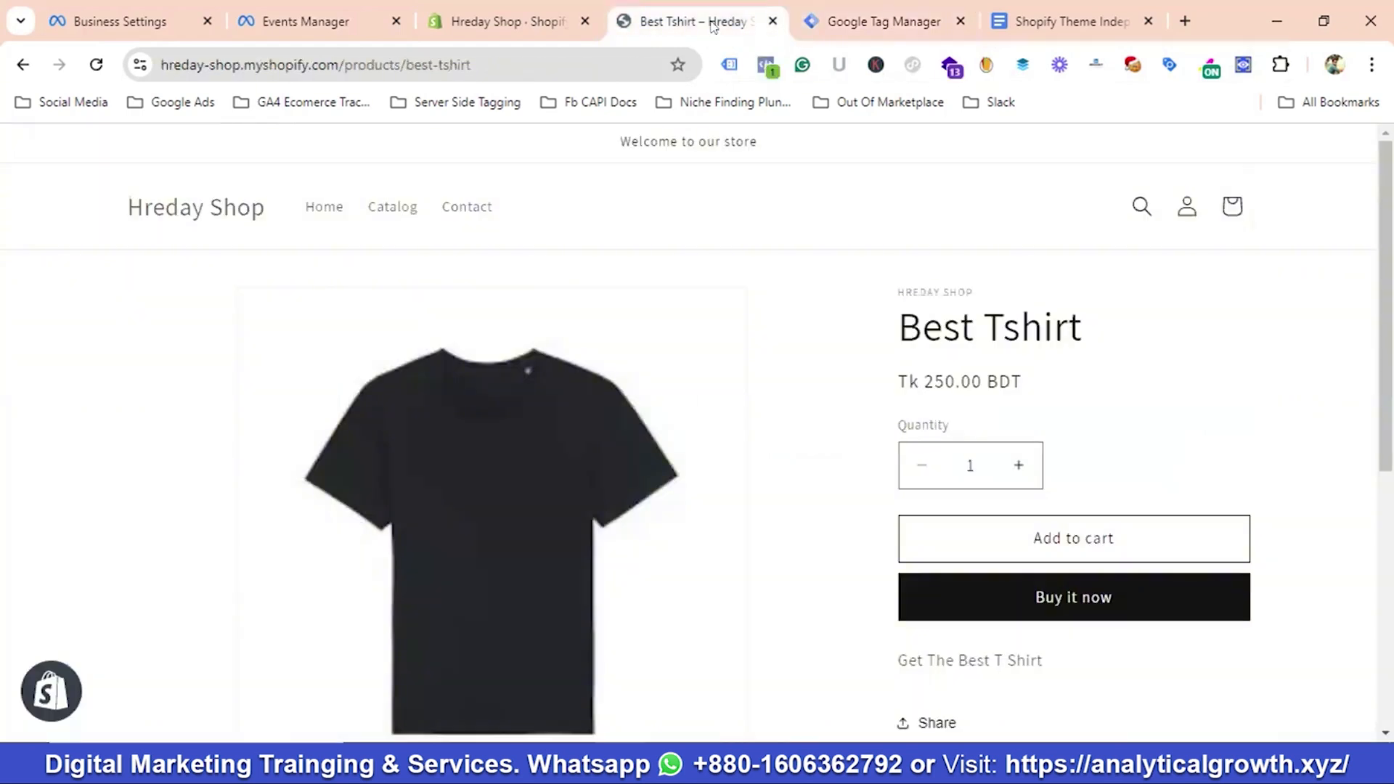
pyautogui.click(1244, 66)
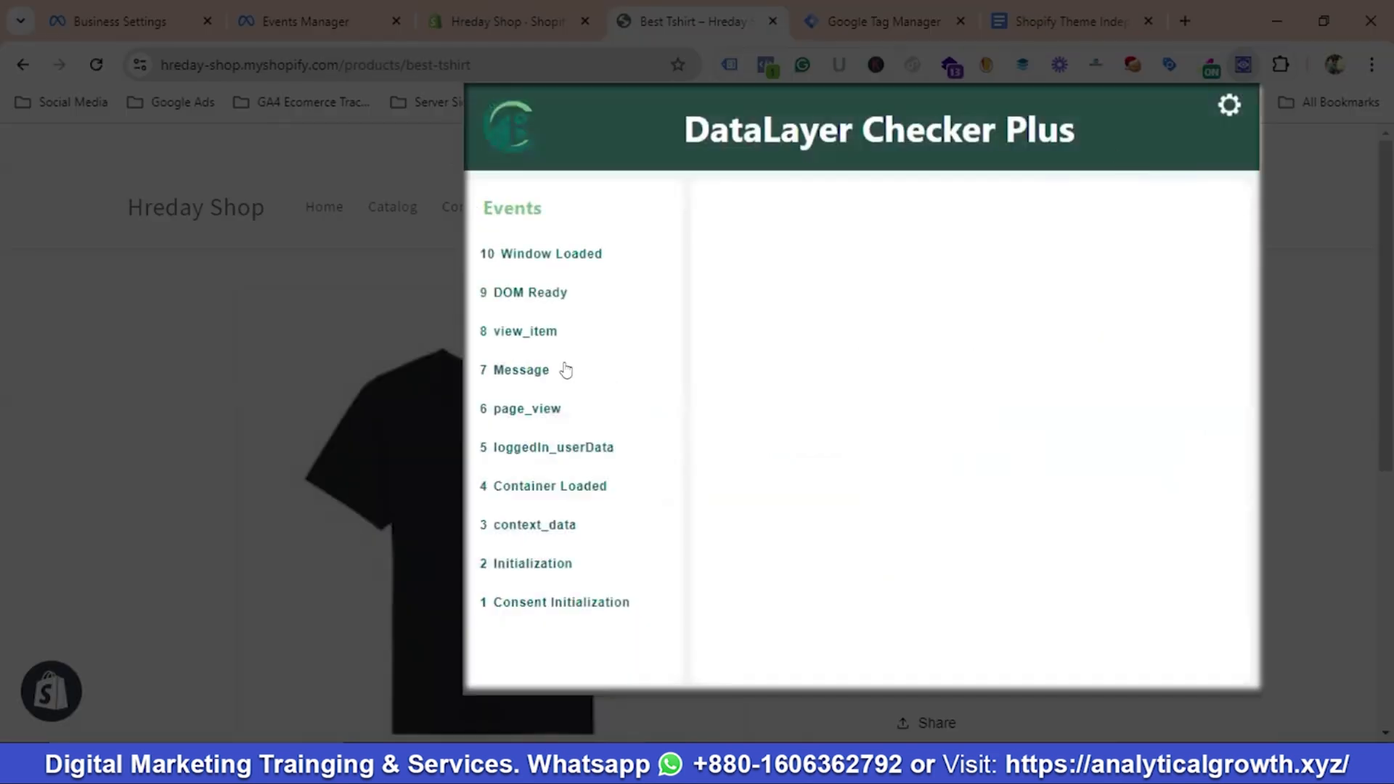
pyautogui.click(538, 328)
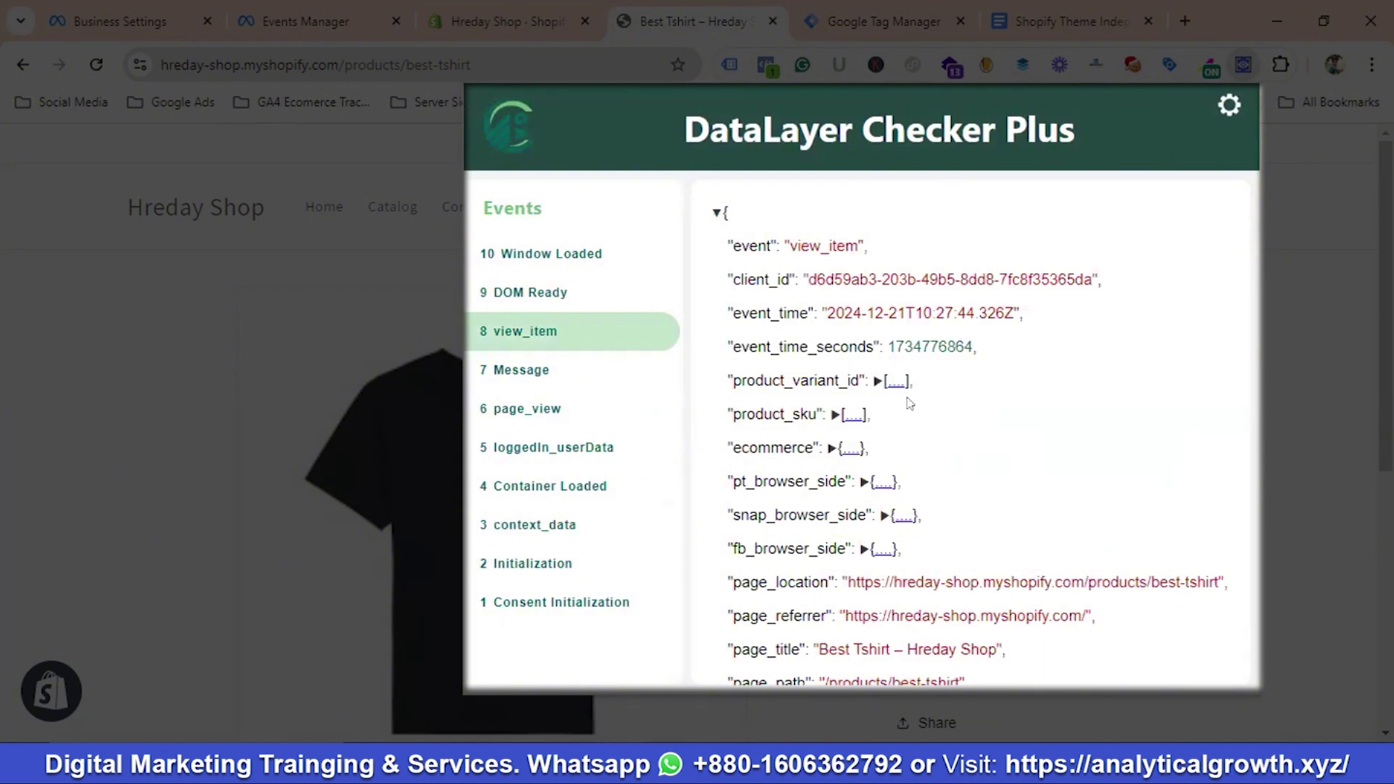
pyautogui.scroll(-1, 835, 494)
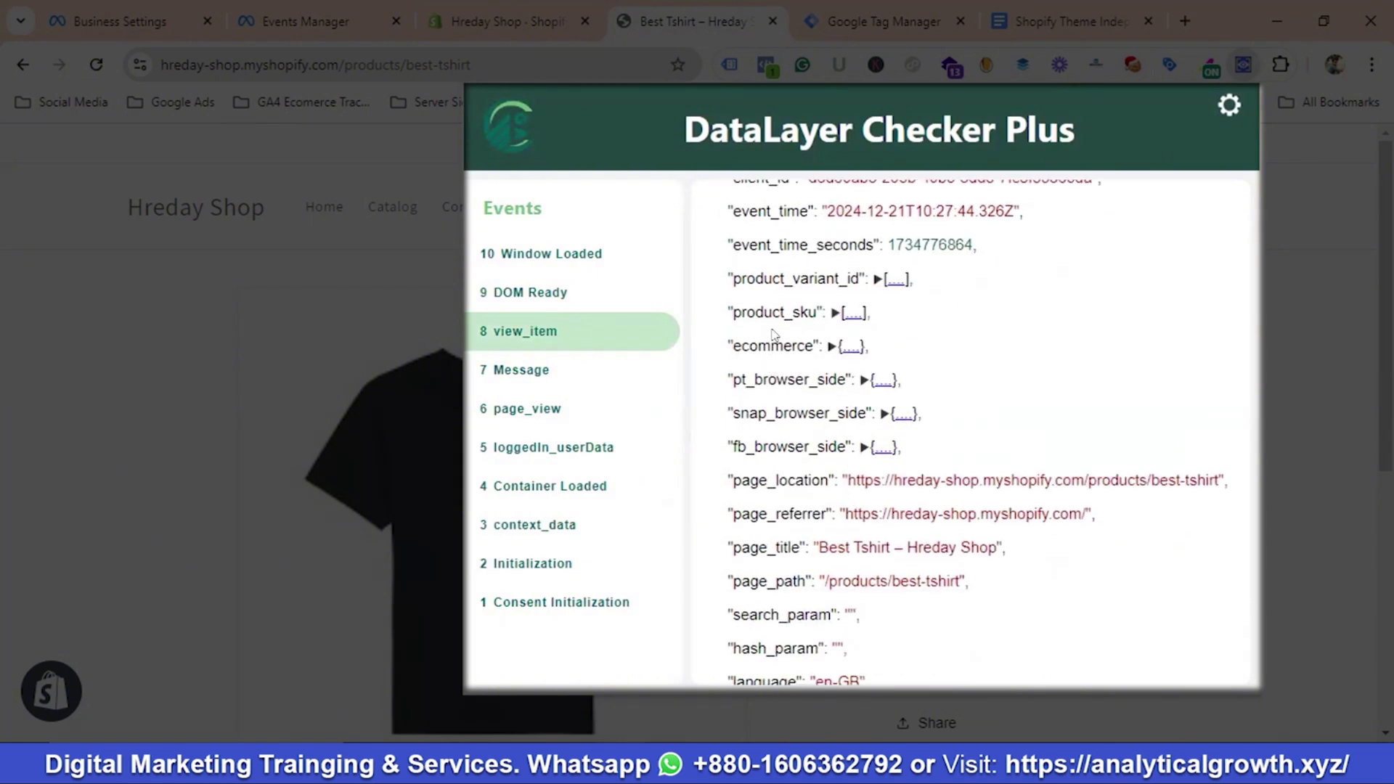
pyautogui.scroll(-1, 804, 336)
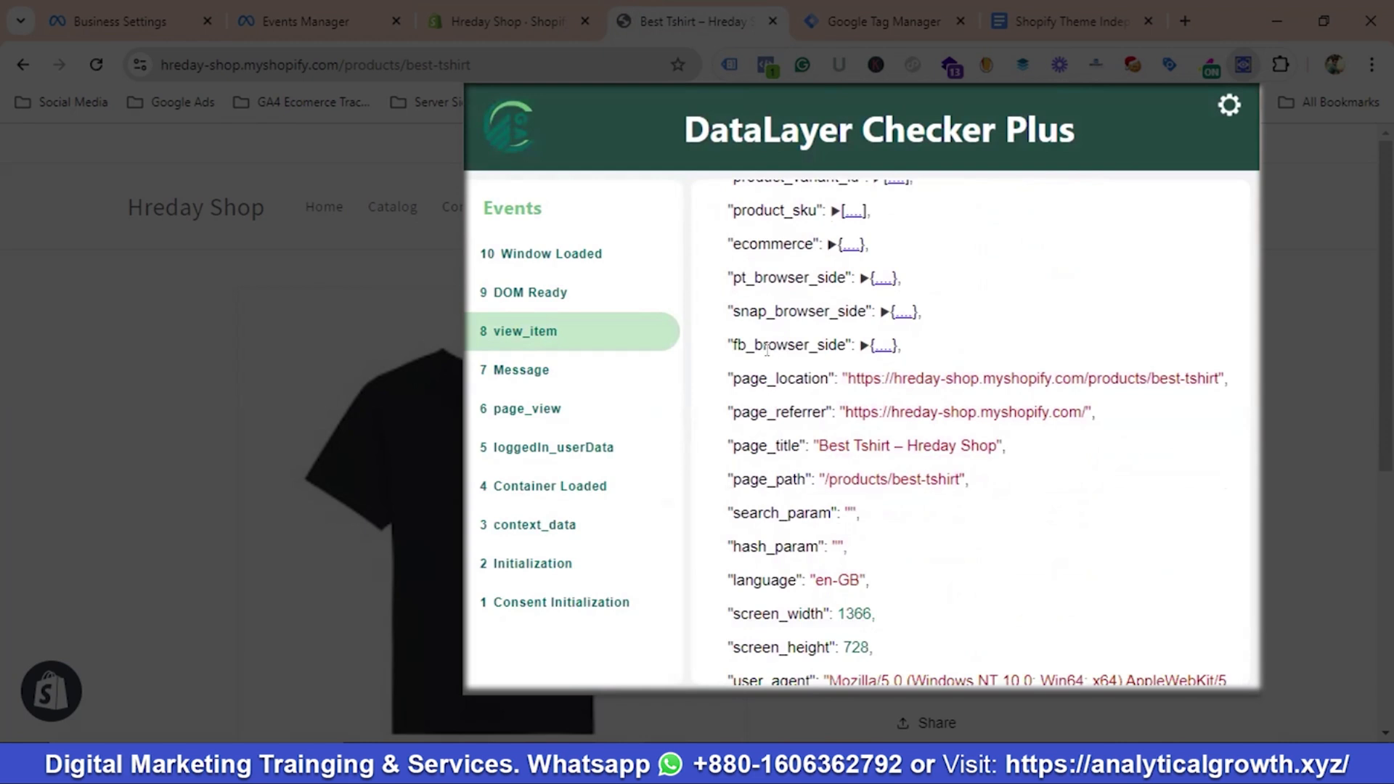
pyautogui.click(863, 345)
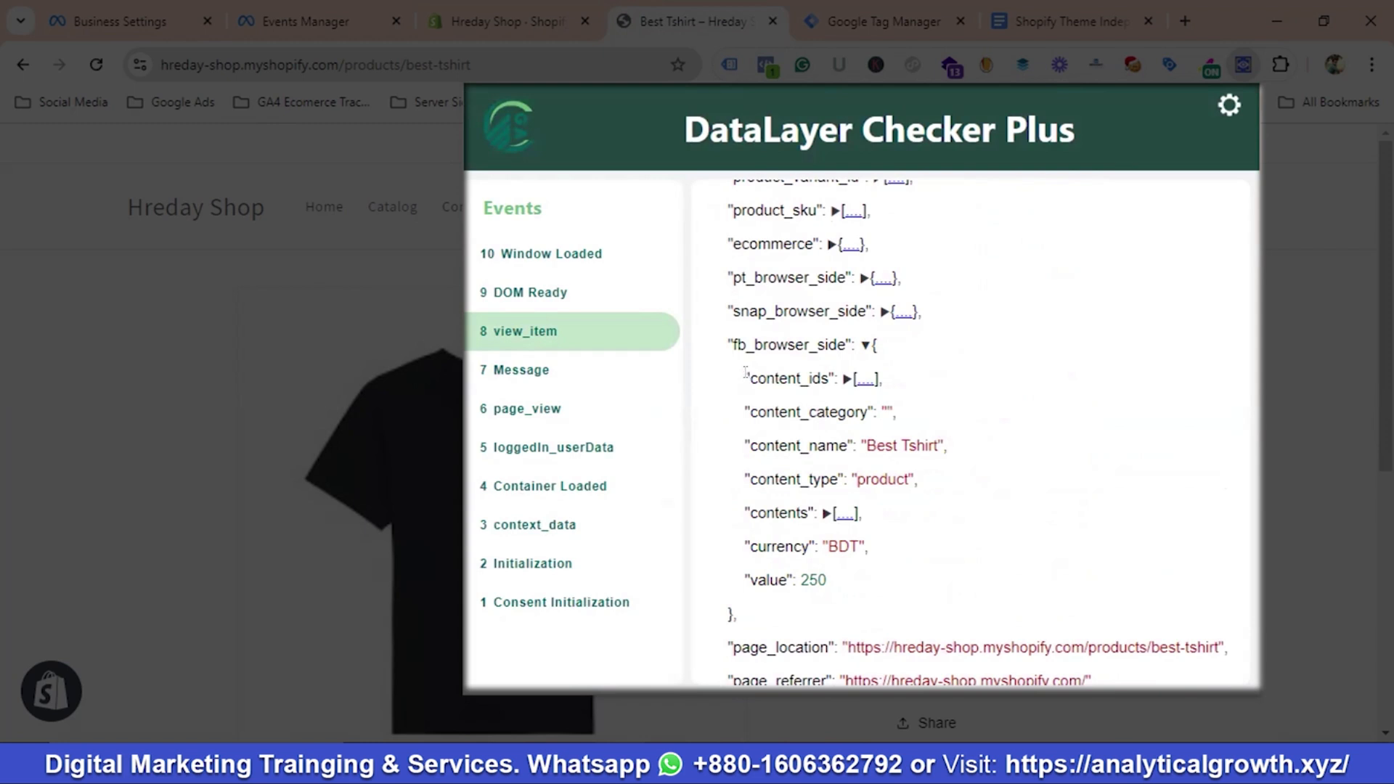
pyautogui.moveTo(748, 372); pyautogui.dragTo(825, 372)
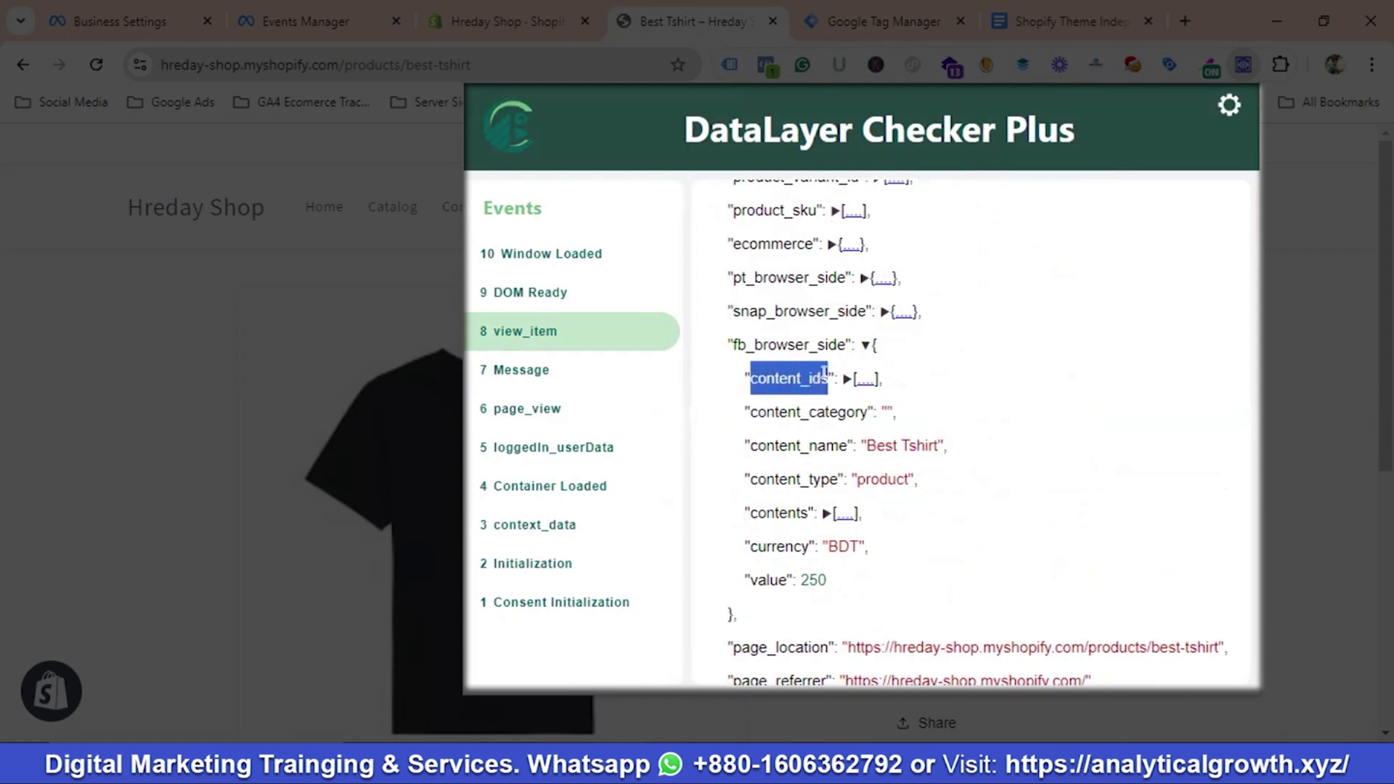
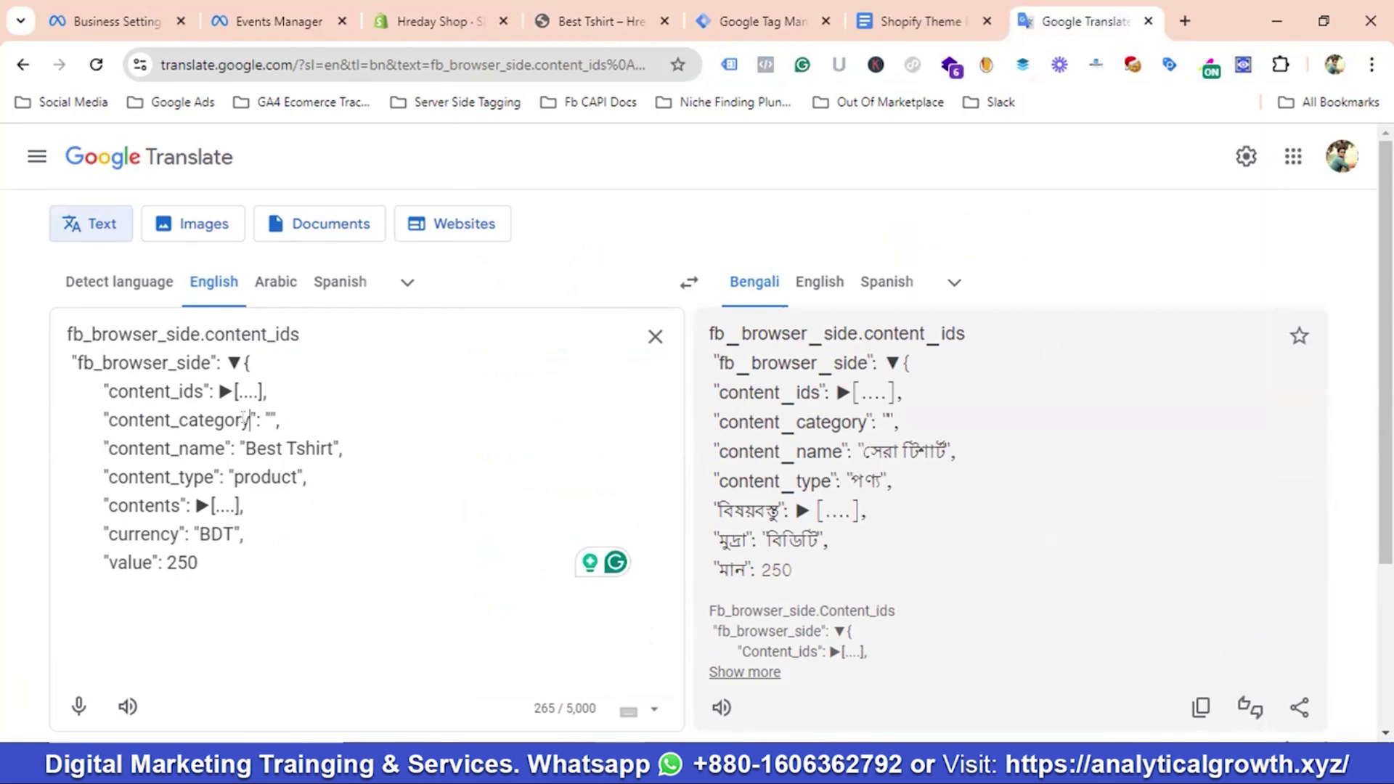
# Change the variable path in the first line of the source text to fb_browser_side.content_category using the copied key name
pyautogui.moveTo(246, 420); pyautogui.dragTo(106, 420)
pyautogui.hotkey('ctrl', 'c')
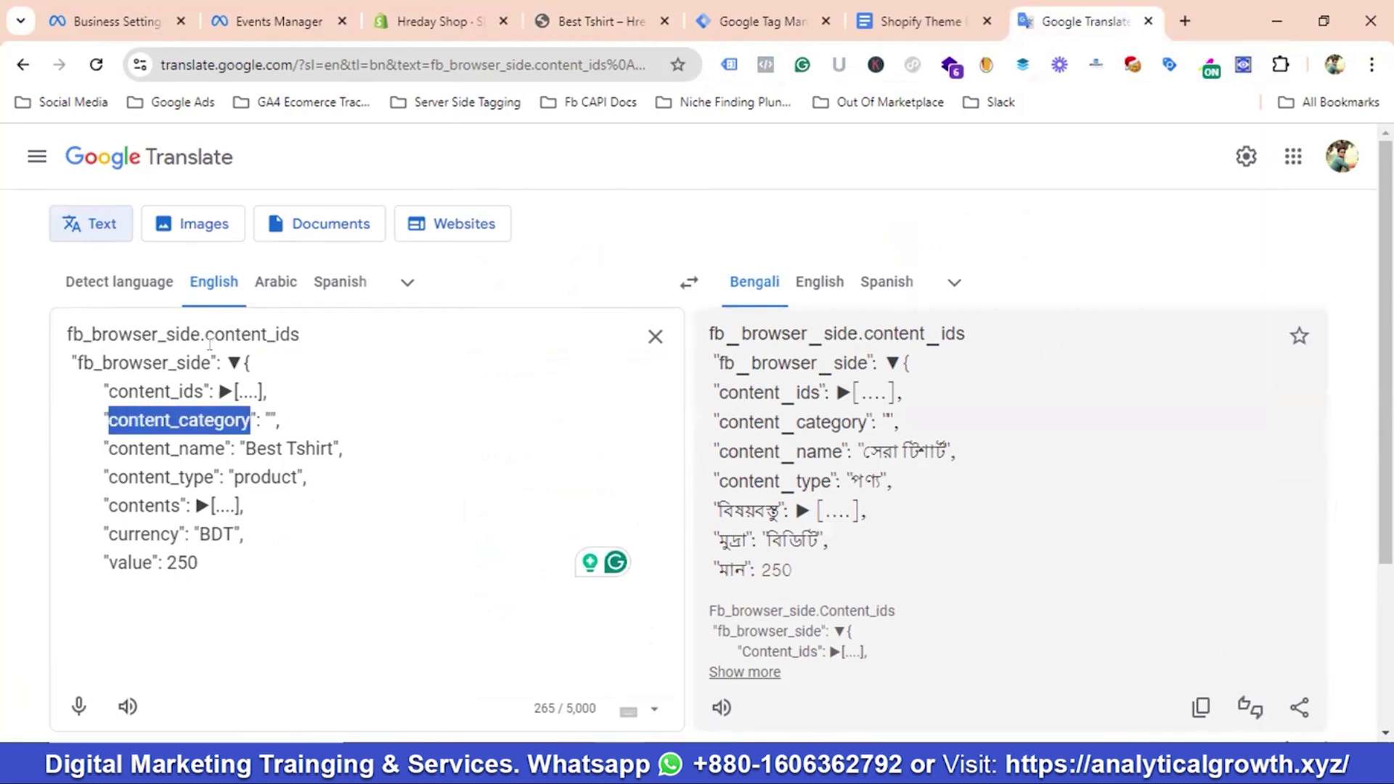
pyautogui.moveTo(206, 335); pyautogui.dragTo(301, 324)
pyautogui.hotkey('ctrl', 'v')
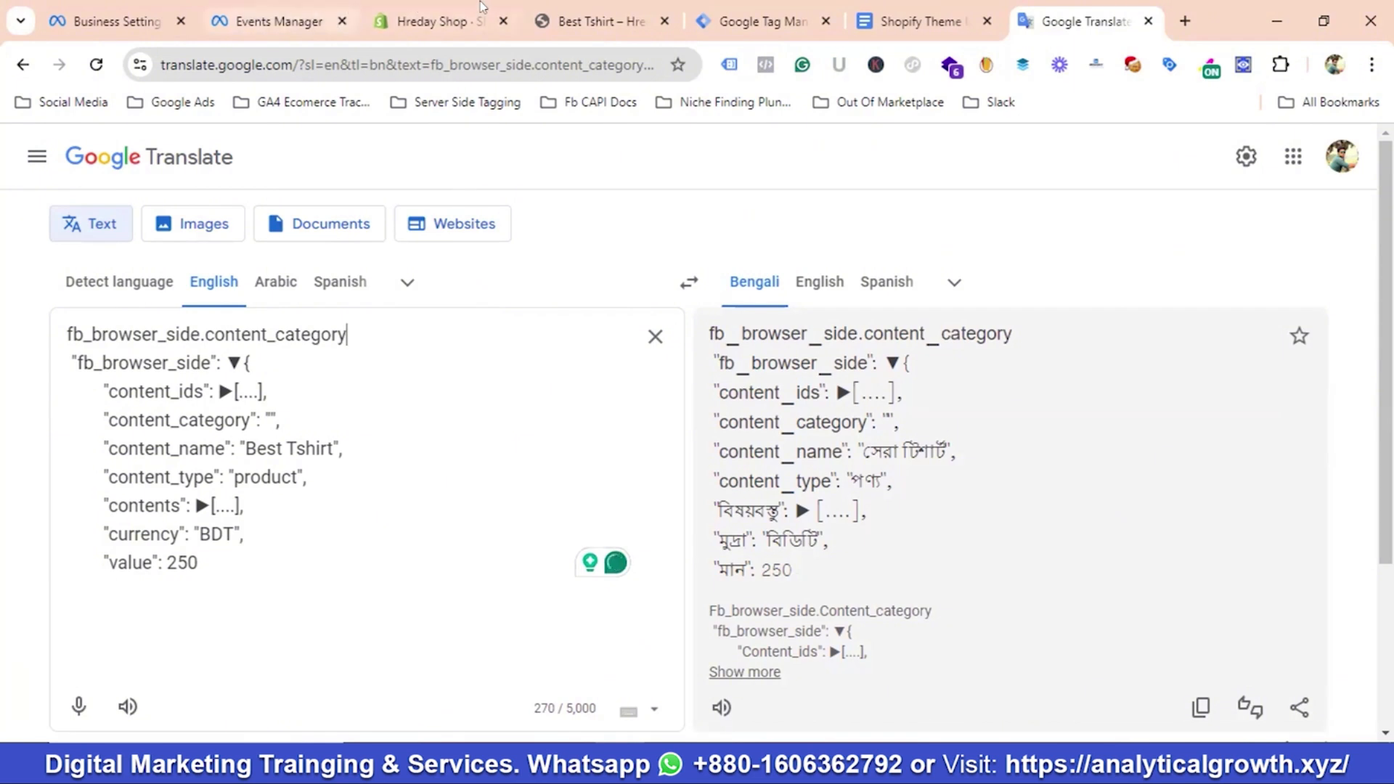
# Make a copy of the content_ids user-defined variable in Google Tag Manager
pyautogui.click(743, 16)
pyautogui.scroll(-2, 467, 429)
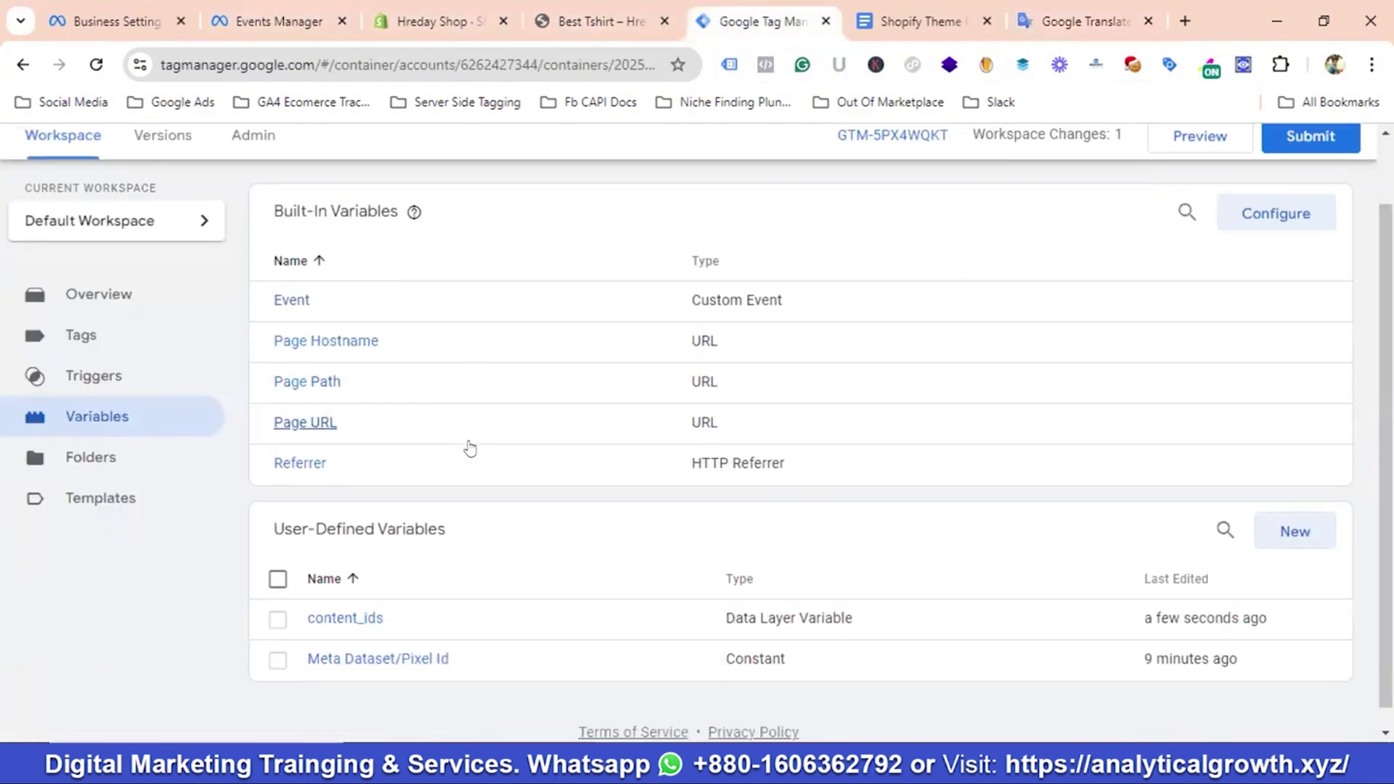
pyautogui.click(345, 598)
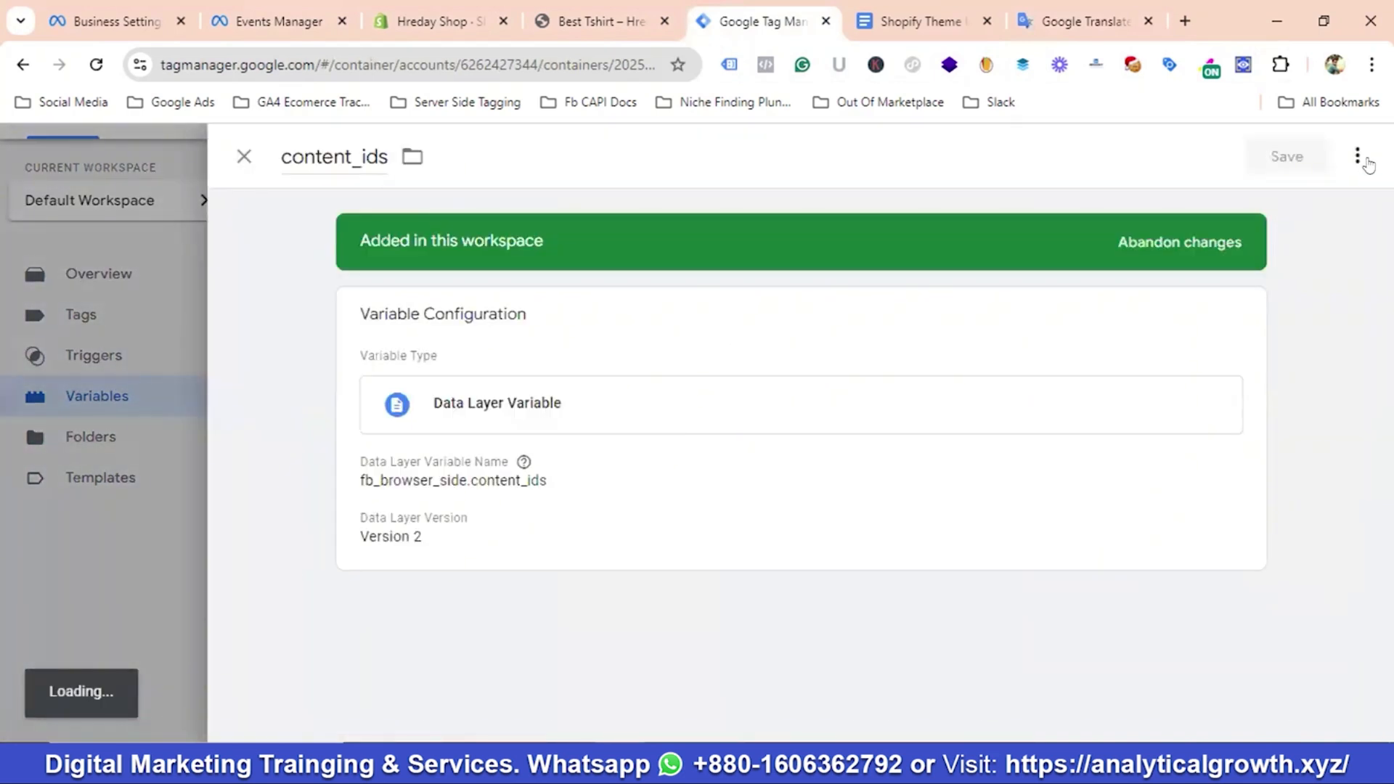
pyautogui.click(1358, 155)
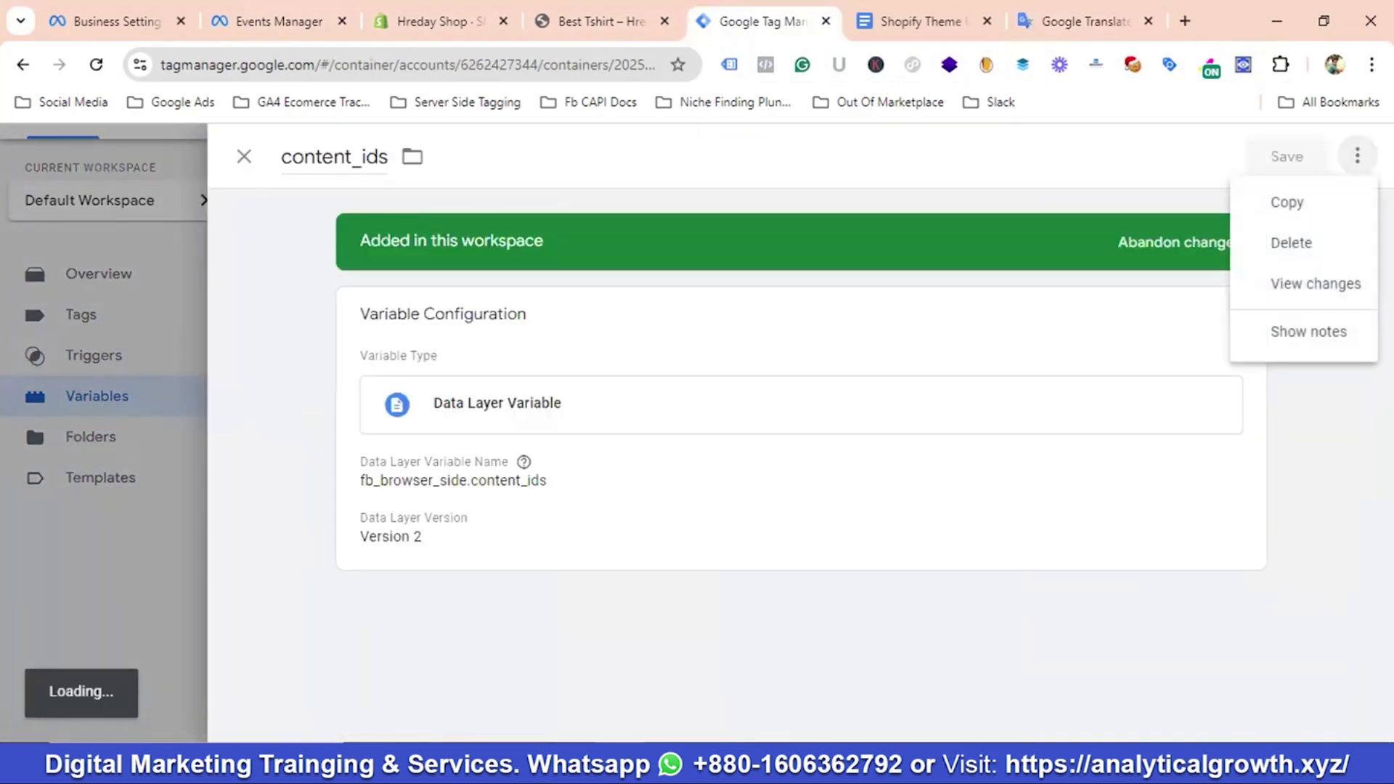
pyautogui.click(1300, 207)
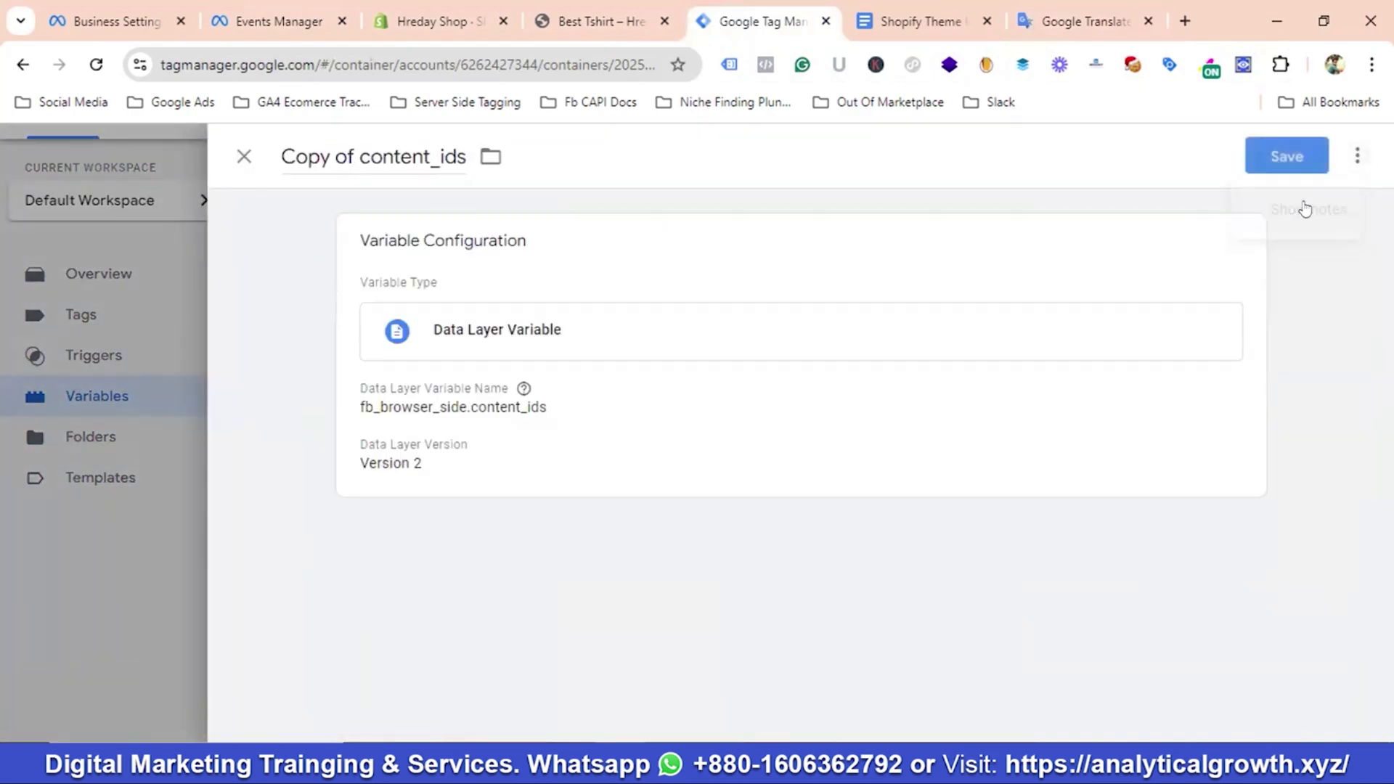
# Rename the copied variable content_category, taking the name from the path noted in Google Translate
pyautogui.click(358, 147)
pyautogui.press('BackSpace')
pyautogui.press('BackSpace')
pyautogui.press('BackSpace')
pyautogui.press('BackSpace')
pyautogui.press('BackSpace')
pyautogui.press('BackSpace')
pyautogui.press('BackSpace')
pyautogui.press('BackSpace')
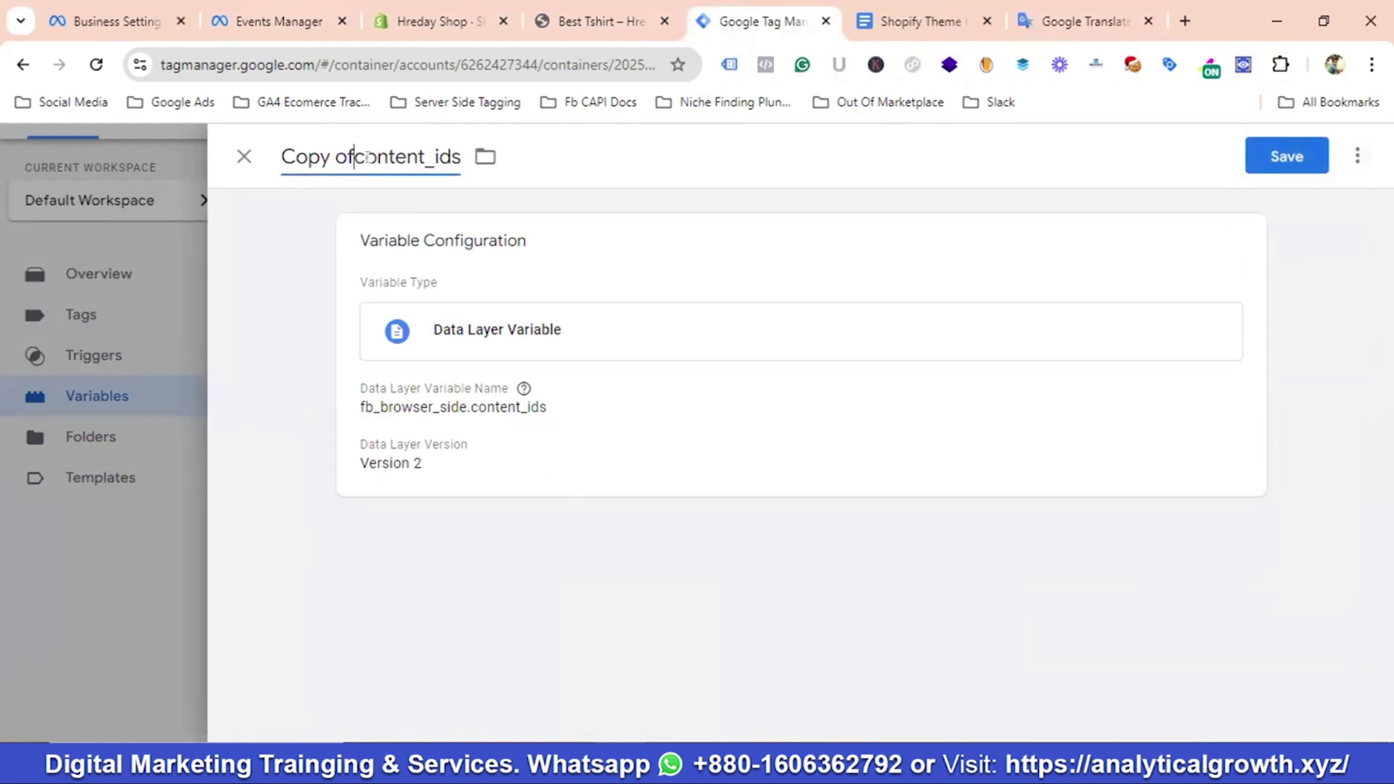
pyautogui.click(1085, 21)
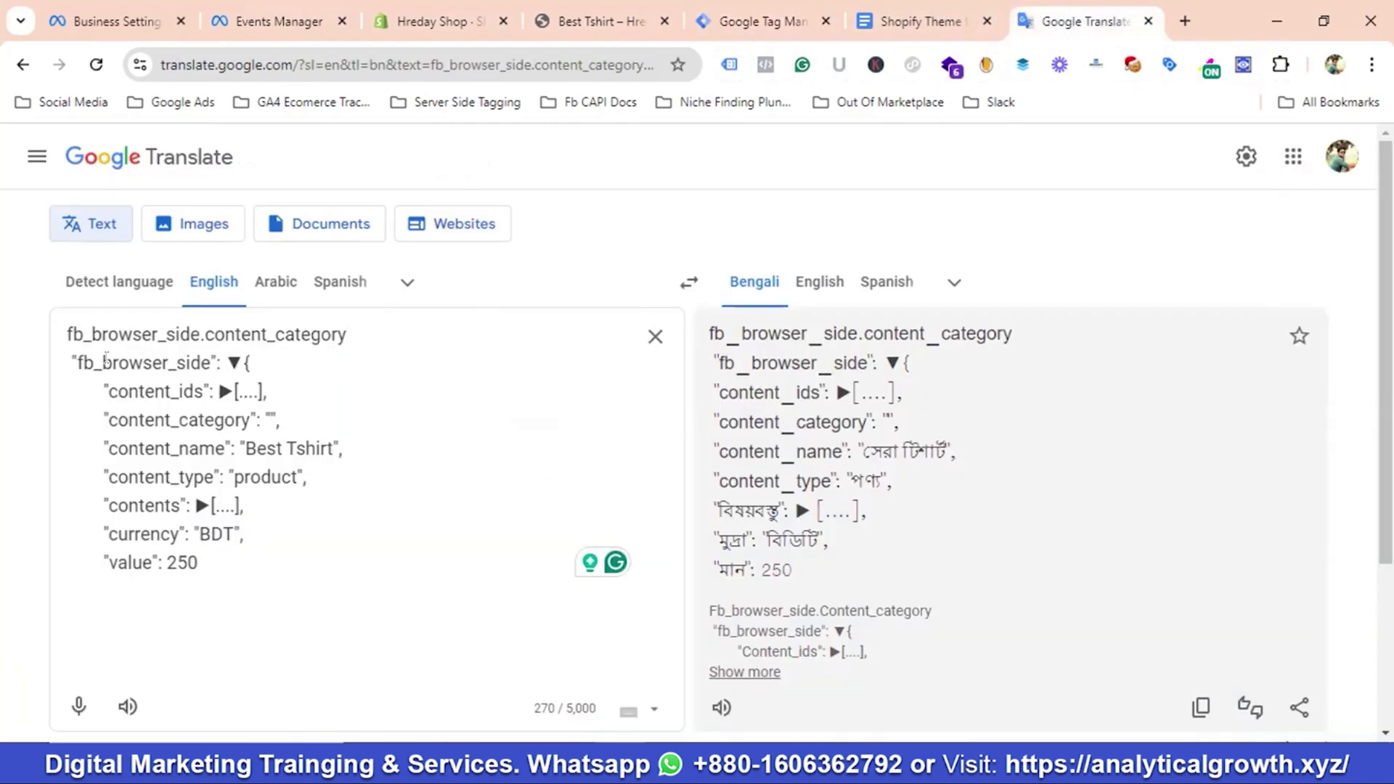
pyautogui.moveTo(206, 327); pyautogui.dragTo(358, 321)
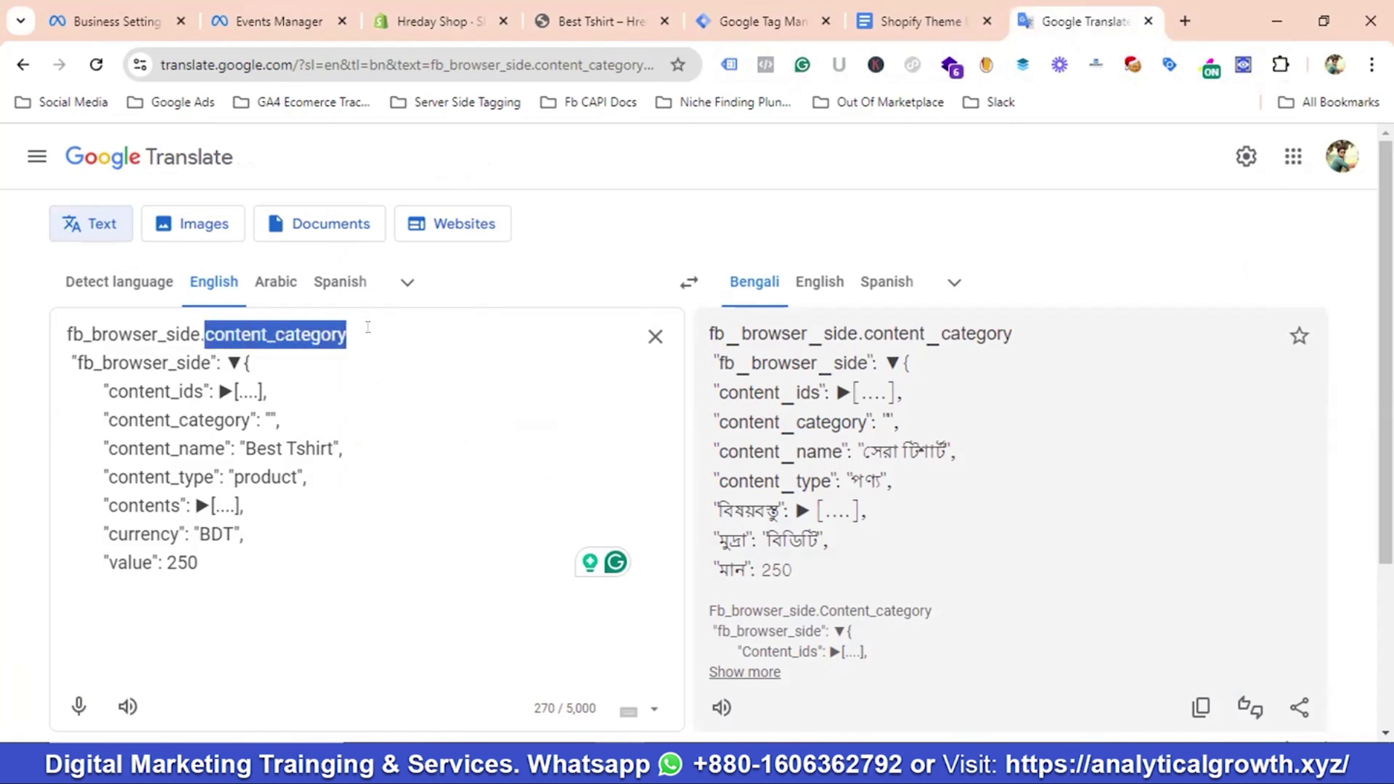
pyautogui.click(759, 21)
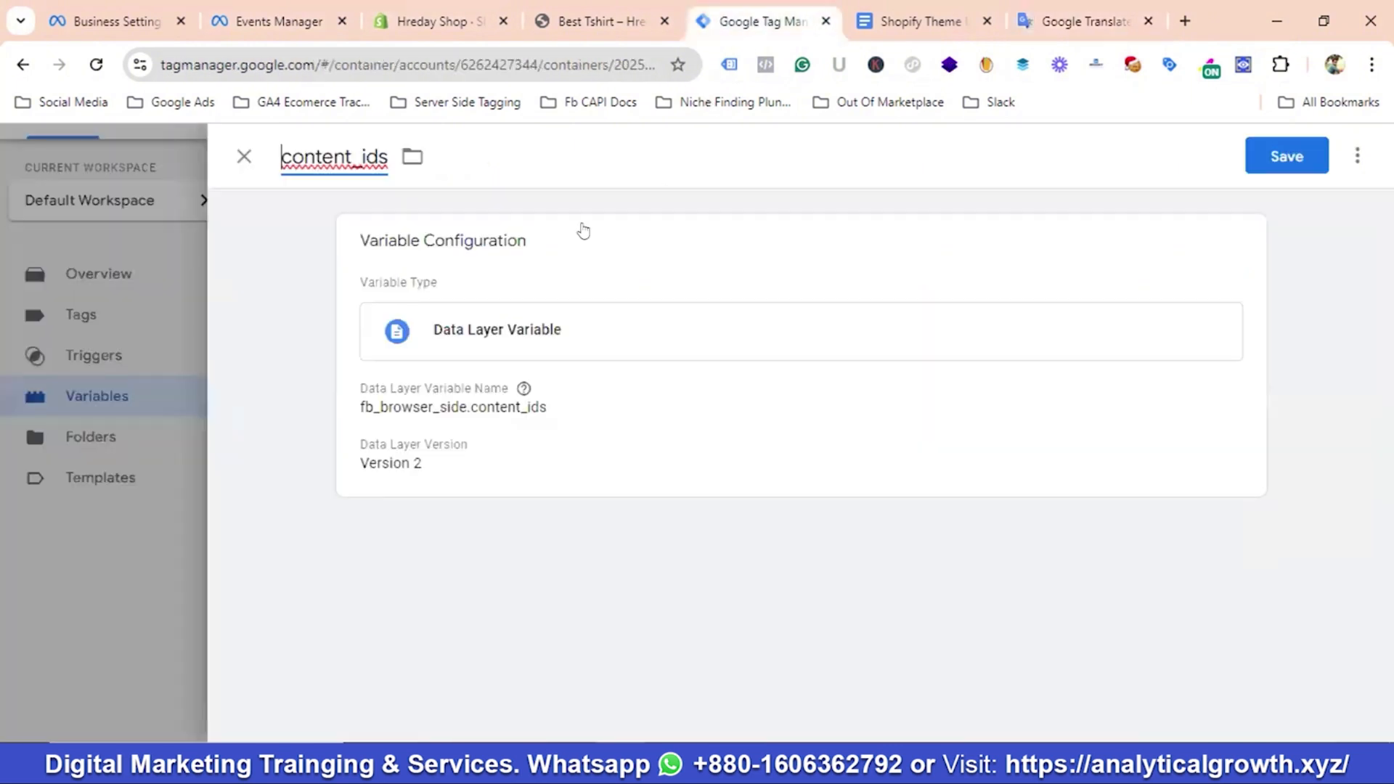
pyautogui.doubleClick(339, 157)
pyautogui.hotkey('ctrl', 'v')
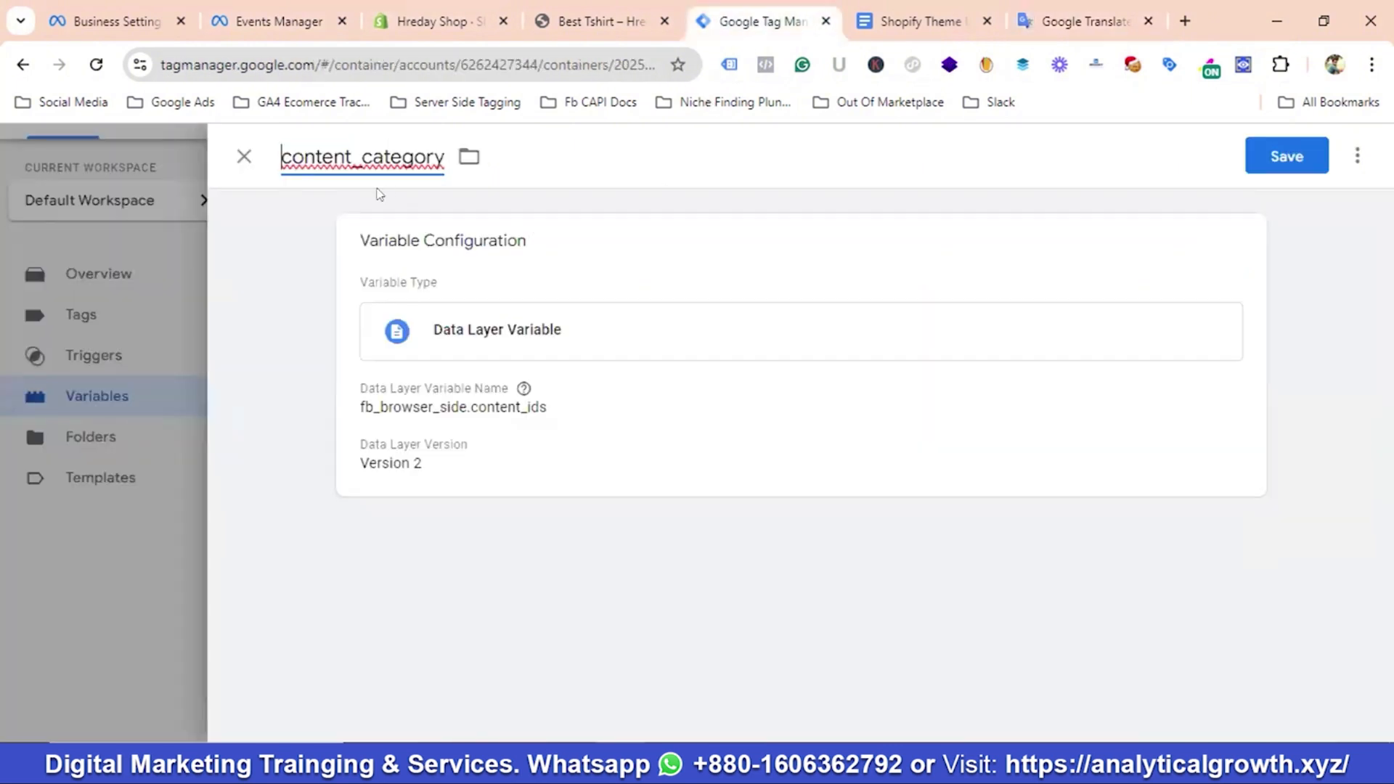
# Set the data layer variable name to fb_browser_side.content_category, copied from Google Translate, and save the variable
pyautogui.click(445, 414)
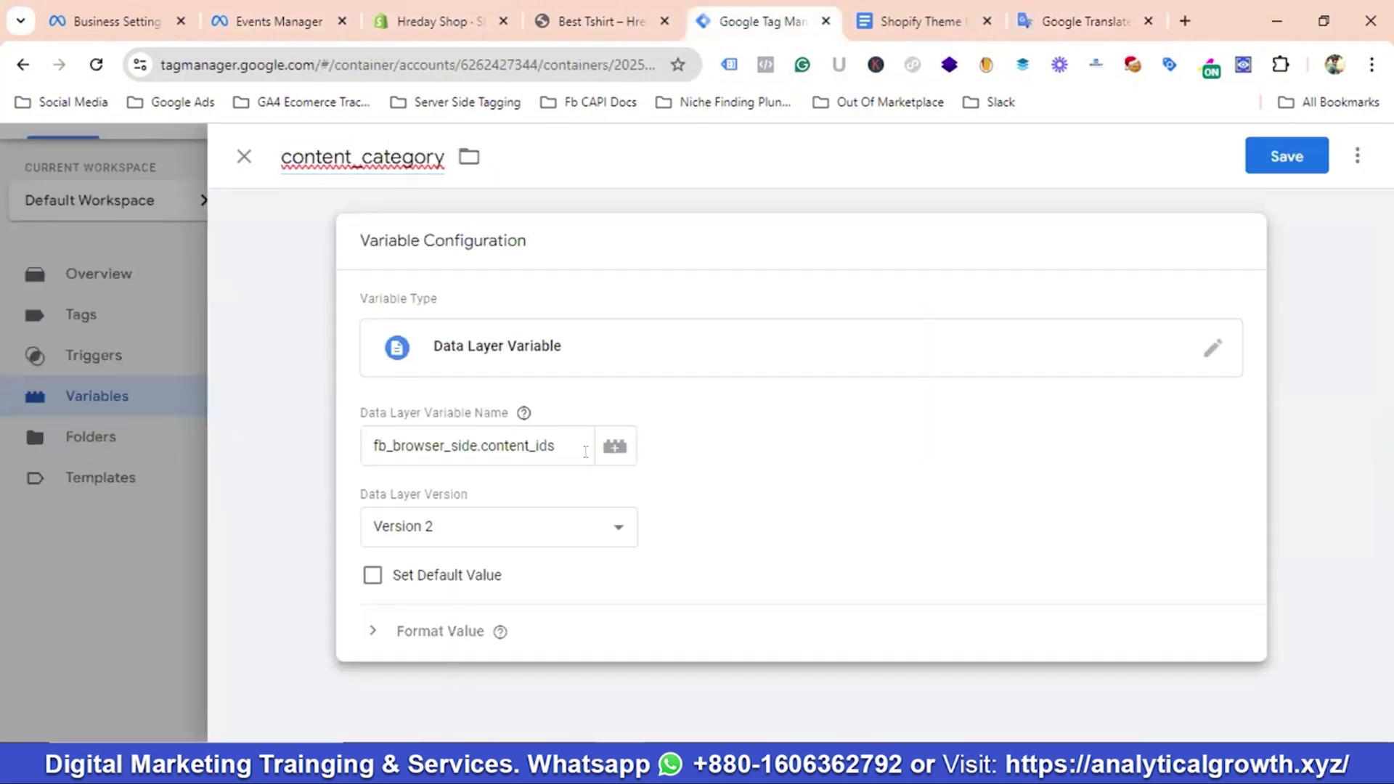
pyautogui.click(1084, 23)
pyautogui.moveTo(368, 334); pyautogui.dragTo(43, 339)
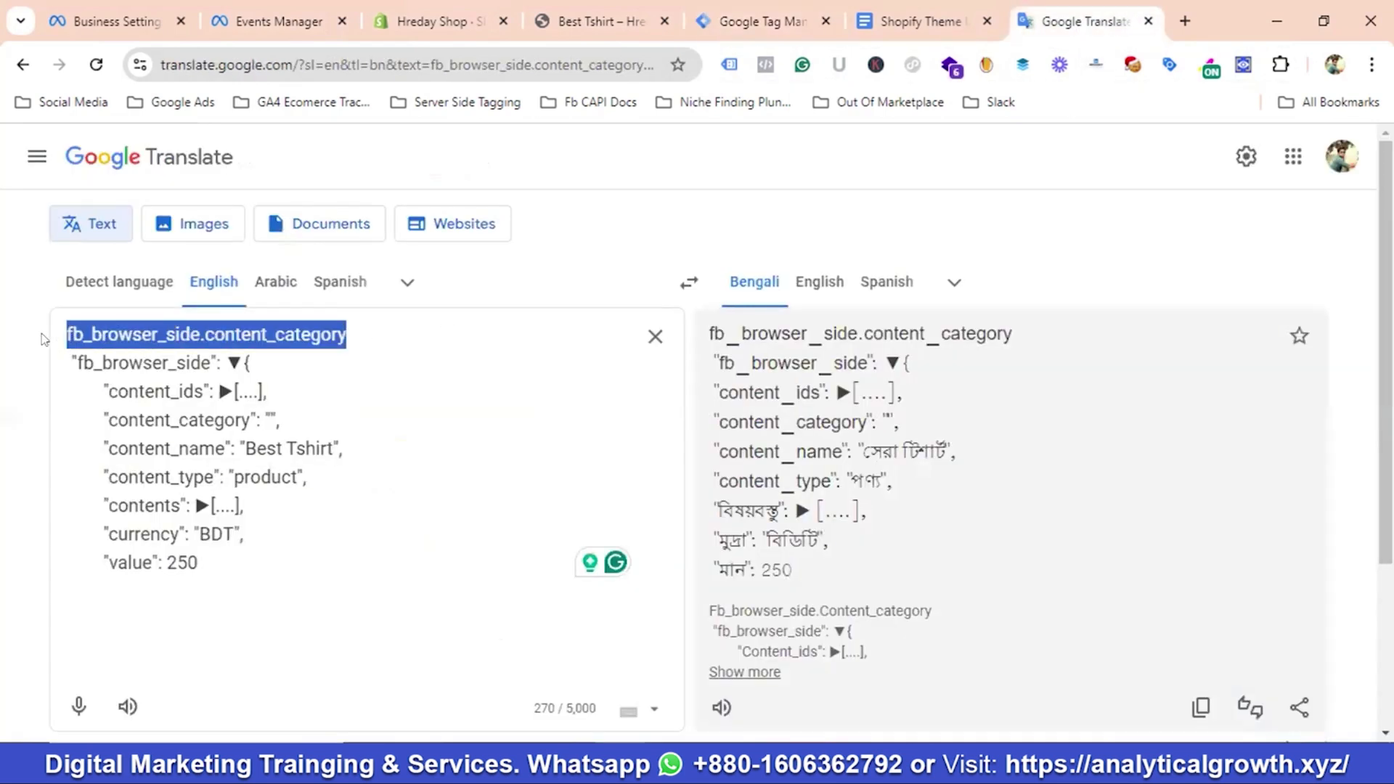
pyautogui.rightClick(125, 328)
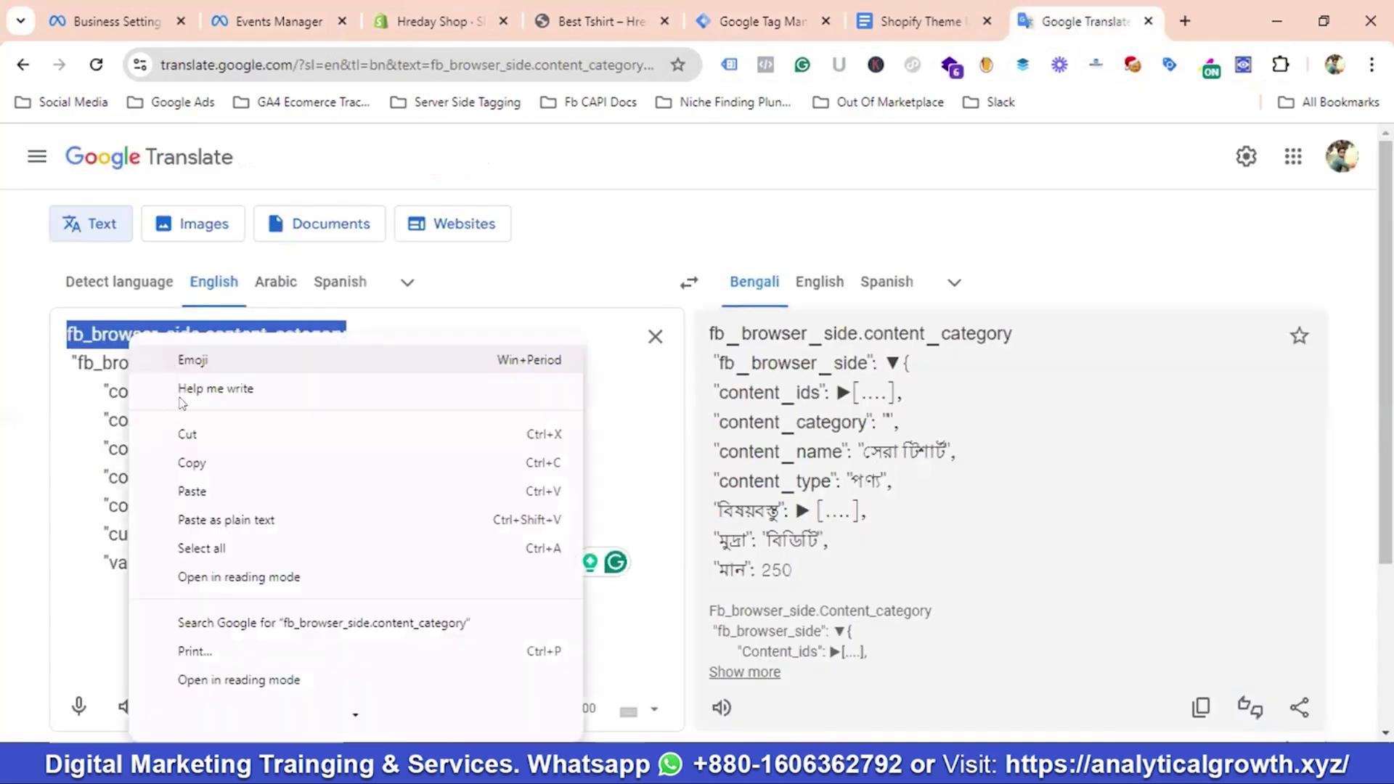
pyautogui.click(190, 463)
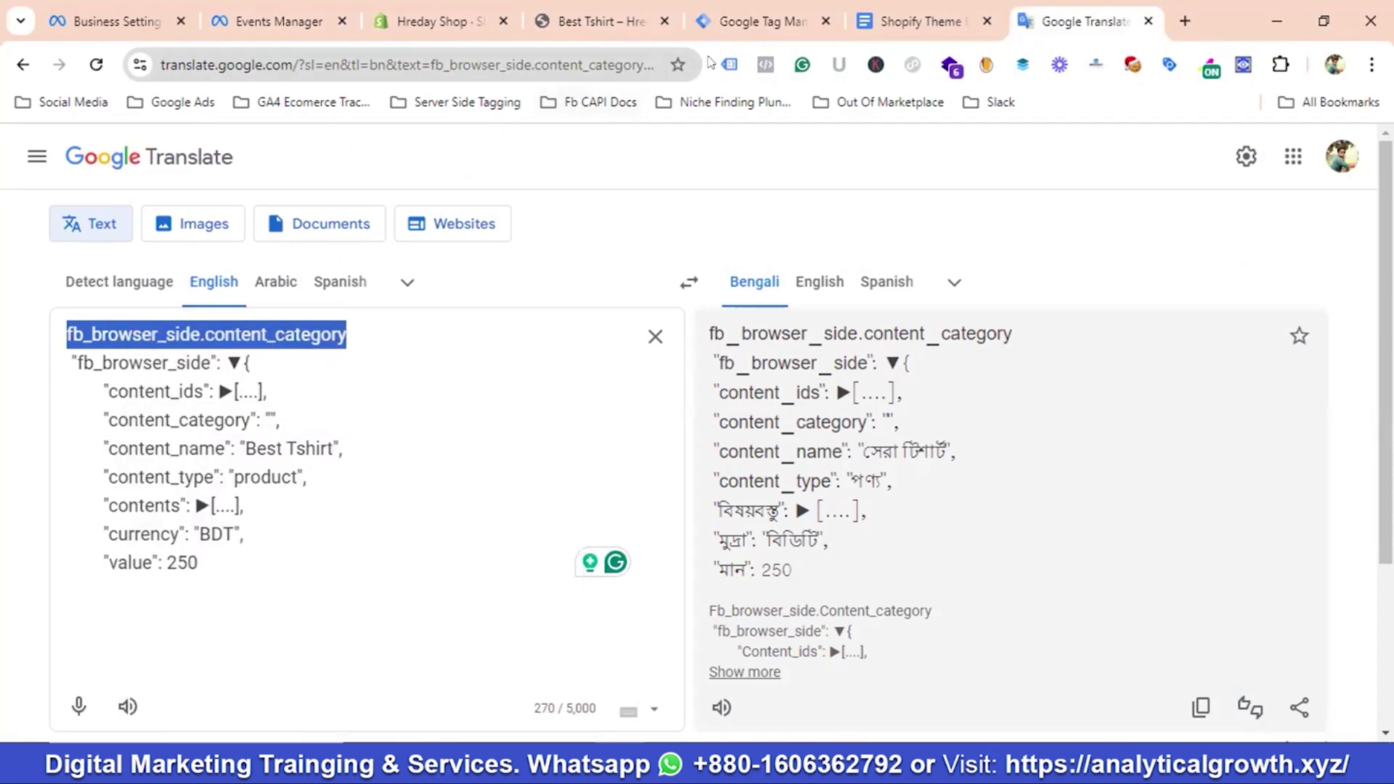
pyautogui.click(745, 29)
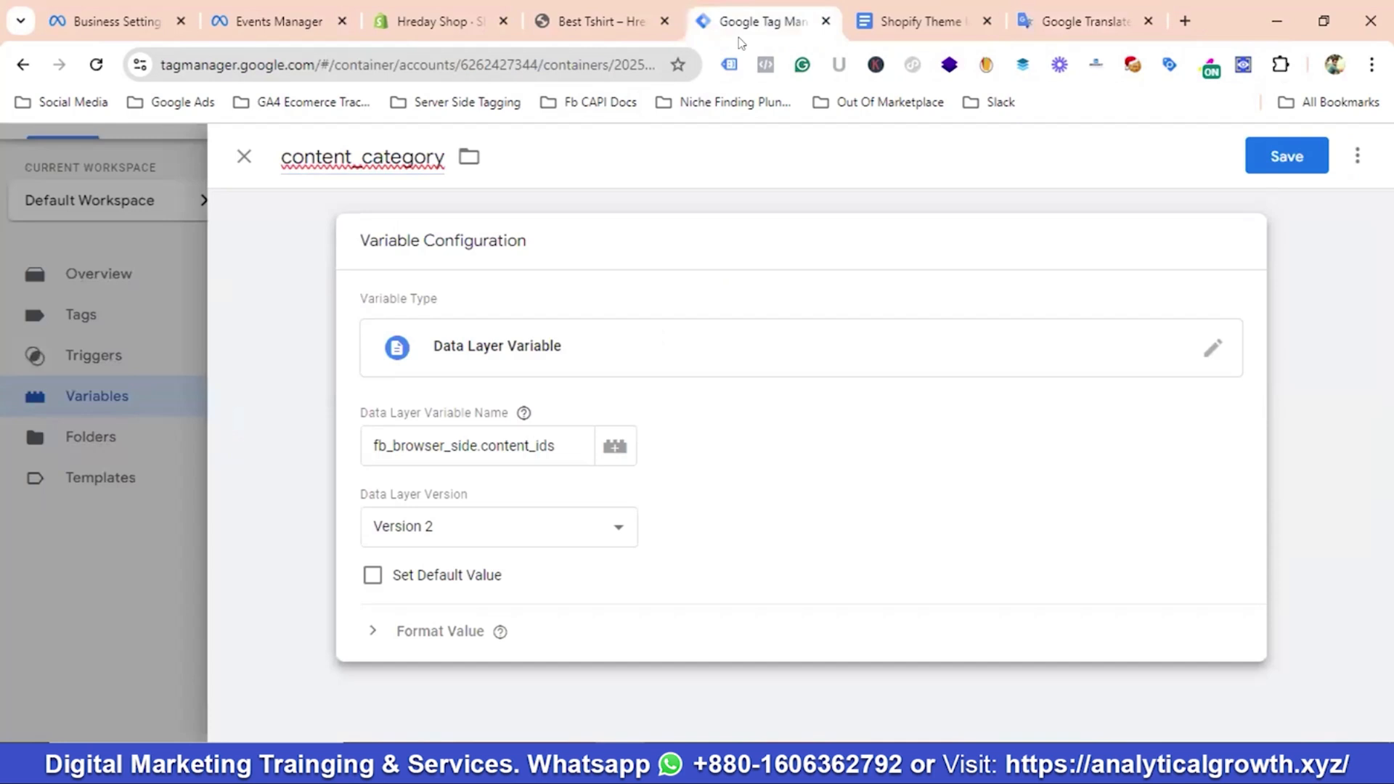
pyautogui.tripleClick(492, 449)
pyautogui.hotkey('ctrl', 'v')
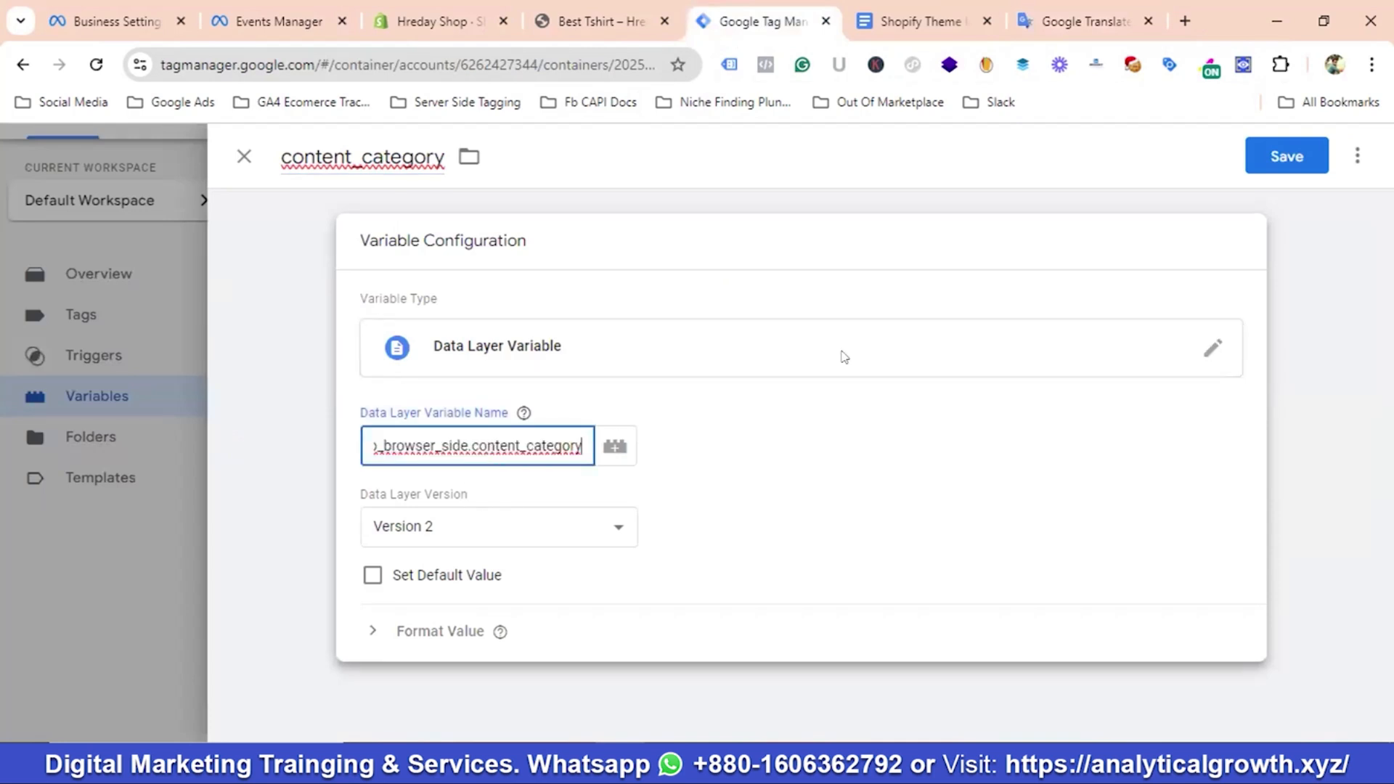
pyautogui.click(1278, 158)
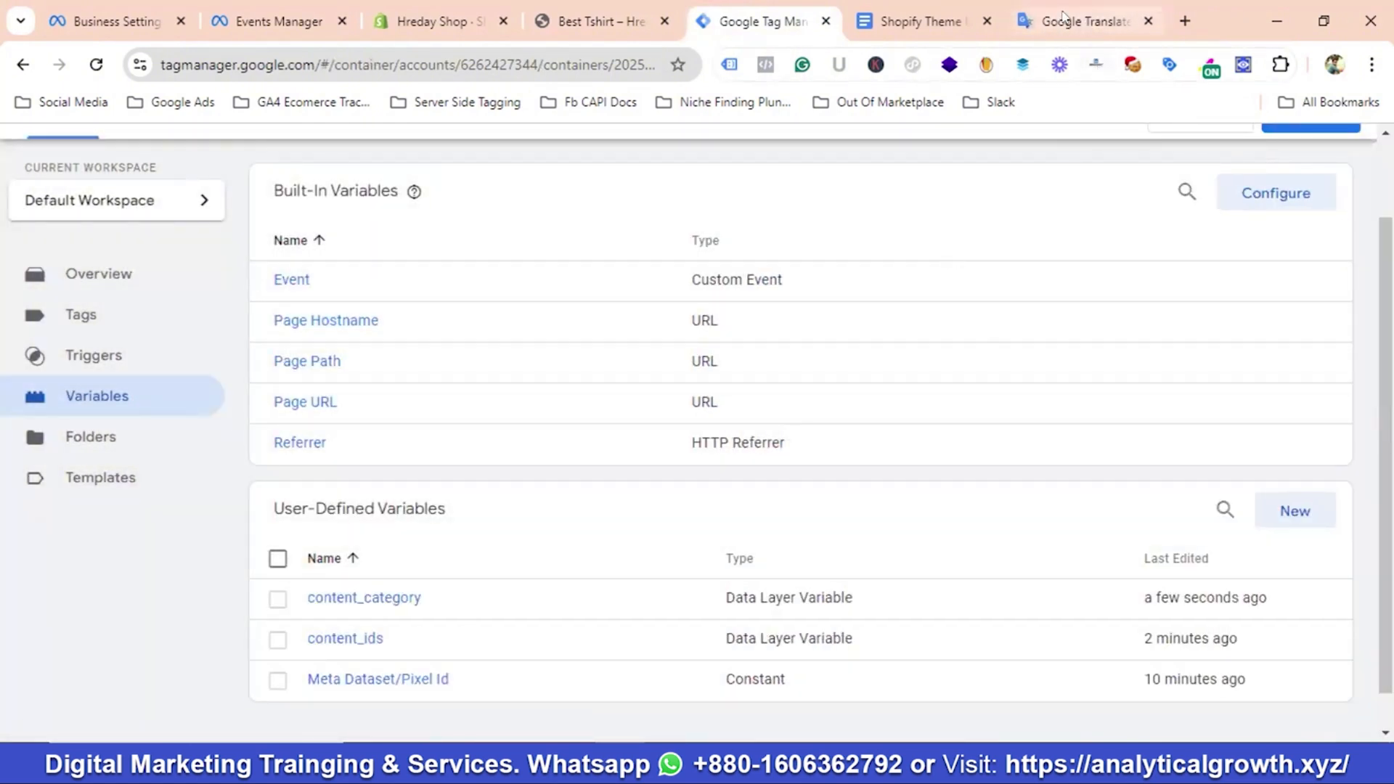
# Change the noted path in Google Translate to fb_browser_side.content_name and select the whole path for copying
pyautogui.click(1082, 22)
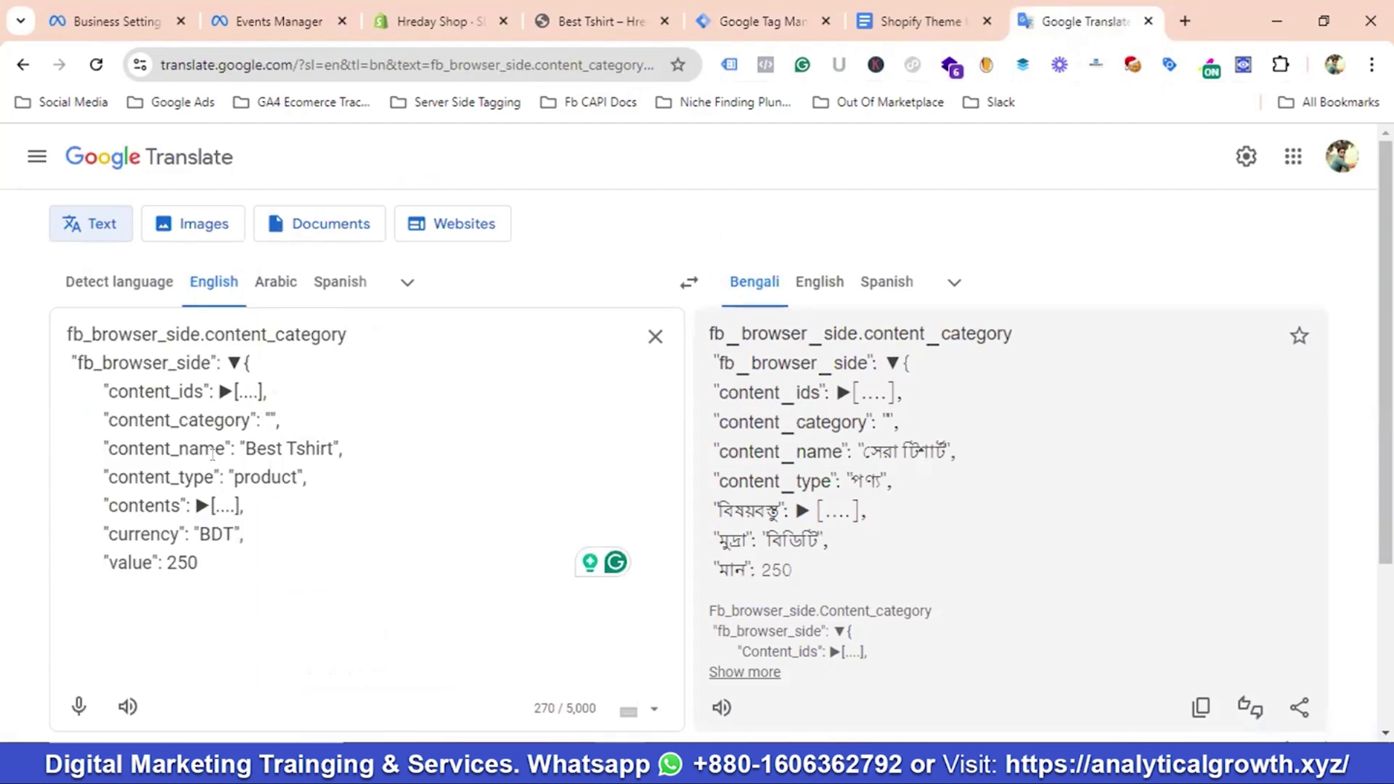
pyautogui.moveTo(224, 449); pyautogui.dragTo(107, 448)
pyautogui.rightClick(132, 450)
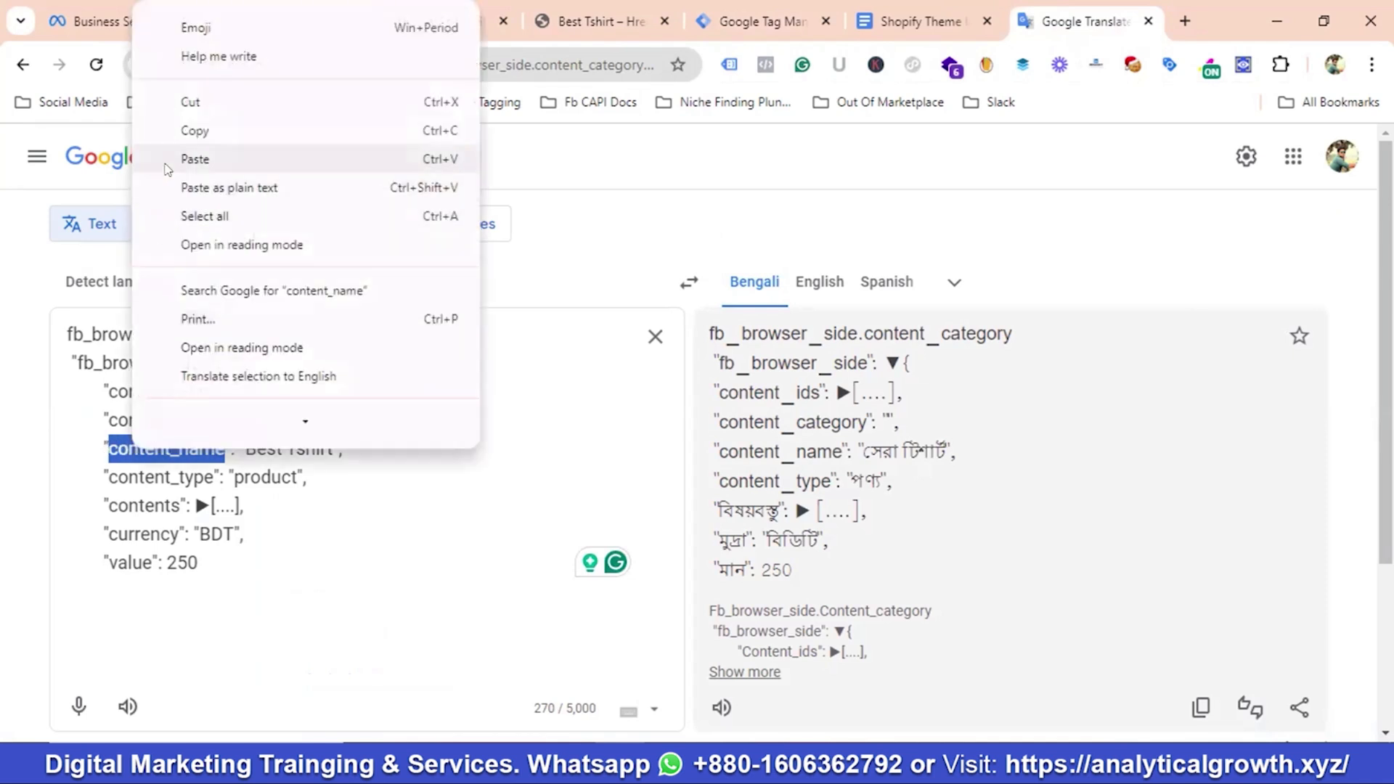
pyautogui.click(193, 131)
pyautogui.moveTo(204, 324); pyautogui.dragTo(6, 339)
pyautogui.hotkey('ctrl', 'v')
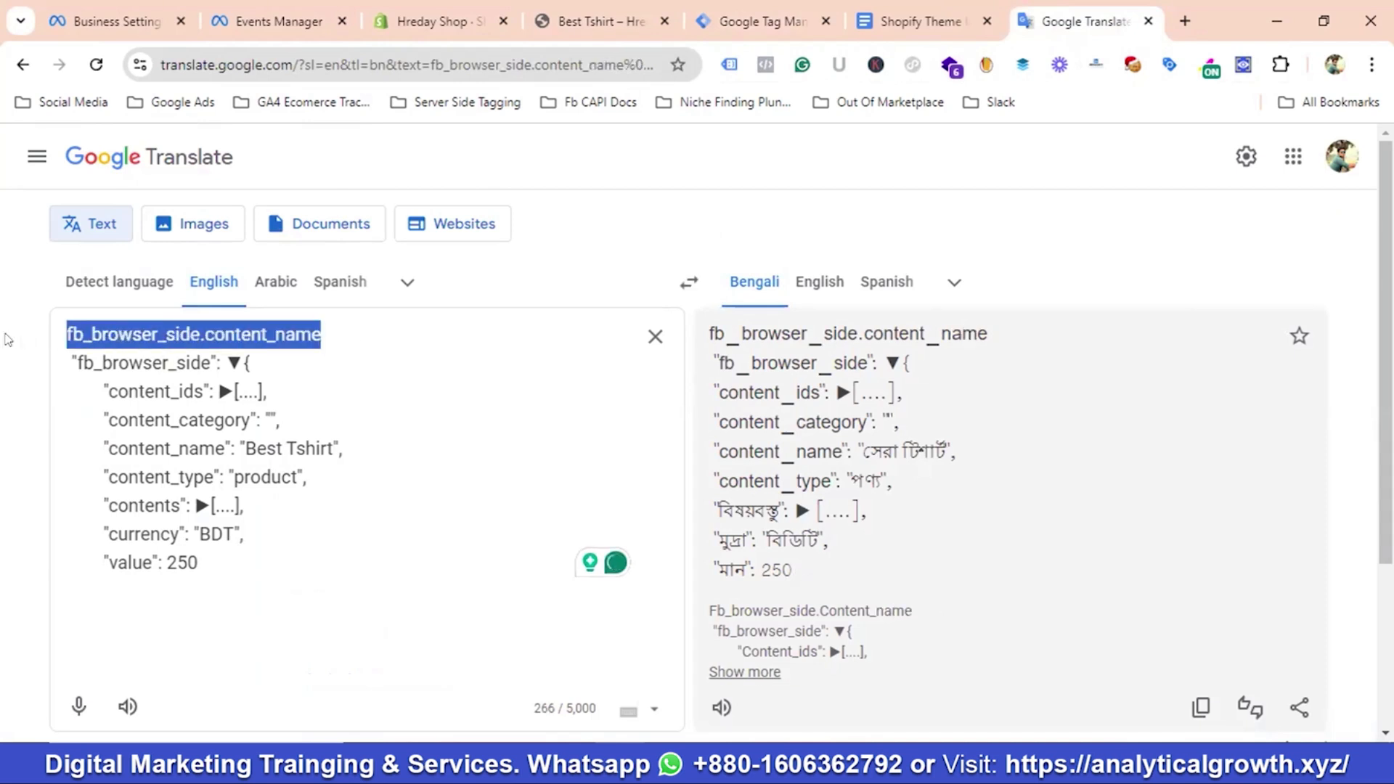
# Start a new user-defined variable in Google Tag Manager and name it content_name, removing the fb_browser_side prefix from the pasted path
pyautogui.click(762, 21)
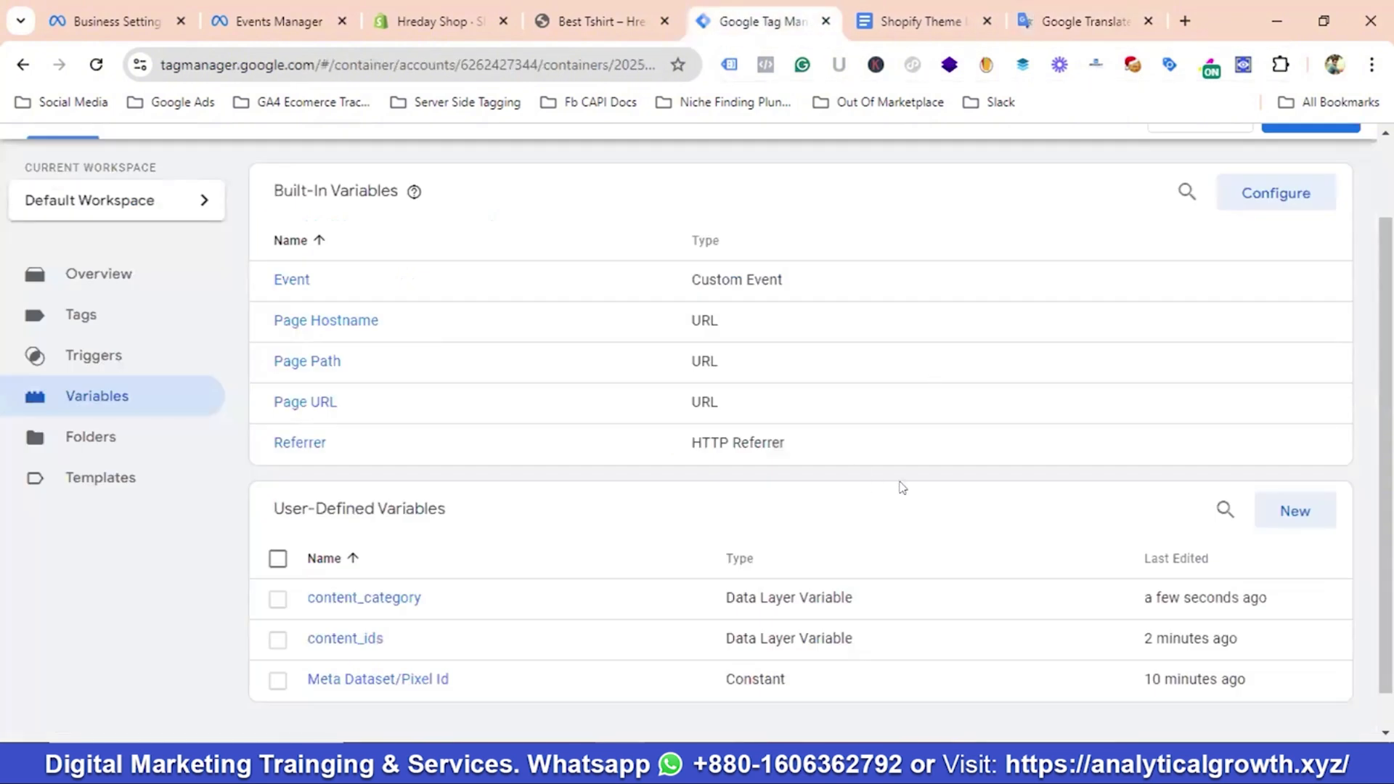
pyautogui.scroll(-1, 900, 485)
pyautogui.click(1316, 476)
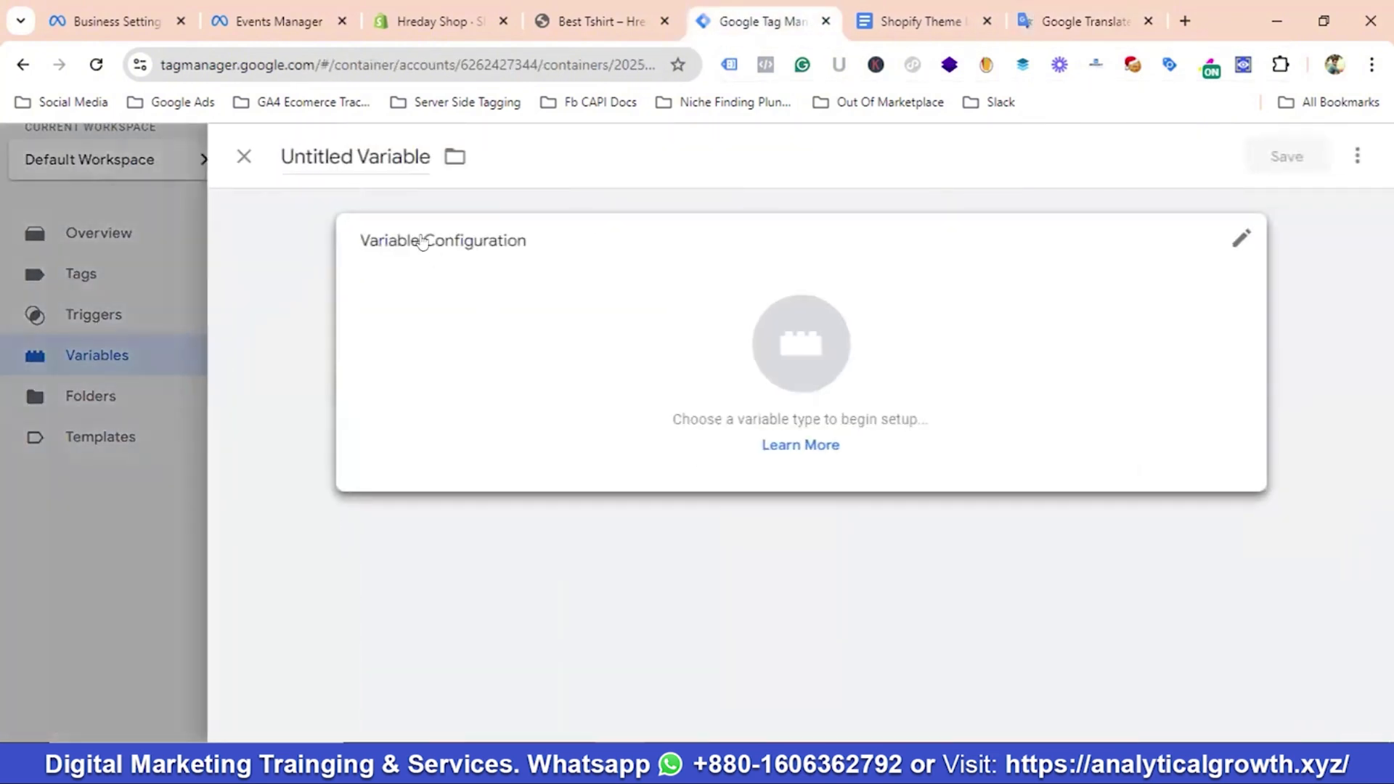
pyautogui.click(352, 158)
pyautogui.hotkey('ctrl', 'v')
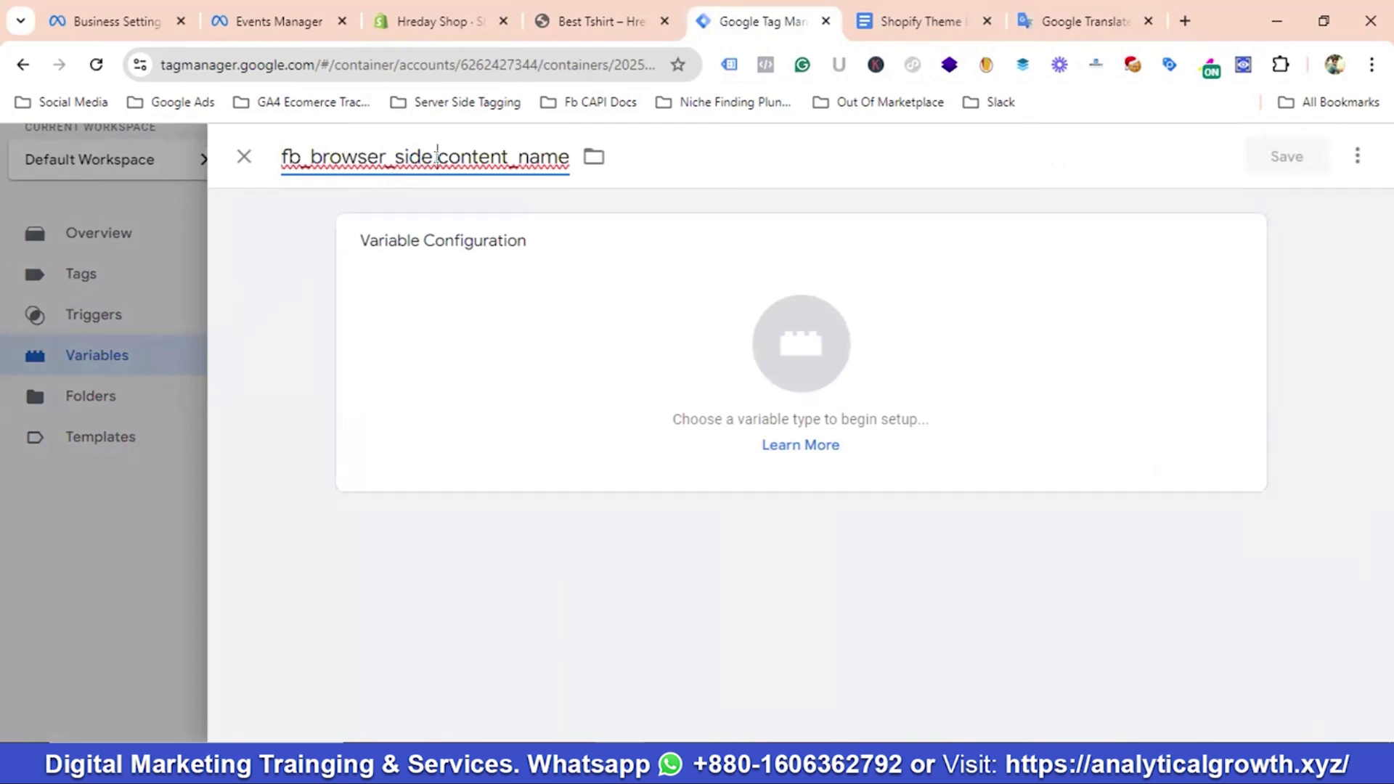
pyautogui.click(444, 181)
pyautogui.press('BackSpace')
pyautogui.press('BackSpace')
pyautogui.press('BackSpace')
pyautogui.press('BackSpace')
pyautogui.press('BackSpace')
pyautogui.press('BackSpace')
pyautogui.press('BackSpace')
pyautogui.press('BackSpace')
pyautogui.press('BackSpace')
pyautogui.press('BackSpace')
pyautogui.press('BackSpace')
pyautogui.press('BackSpace')
pyautogui.press('BackSpace')
pyautogui.press('BackSpace')
pyautogui.press('BackSpace')
pyautogui.press('BackSpace')
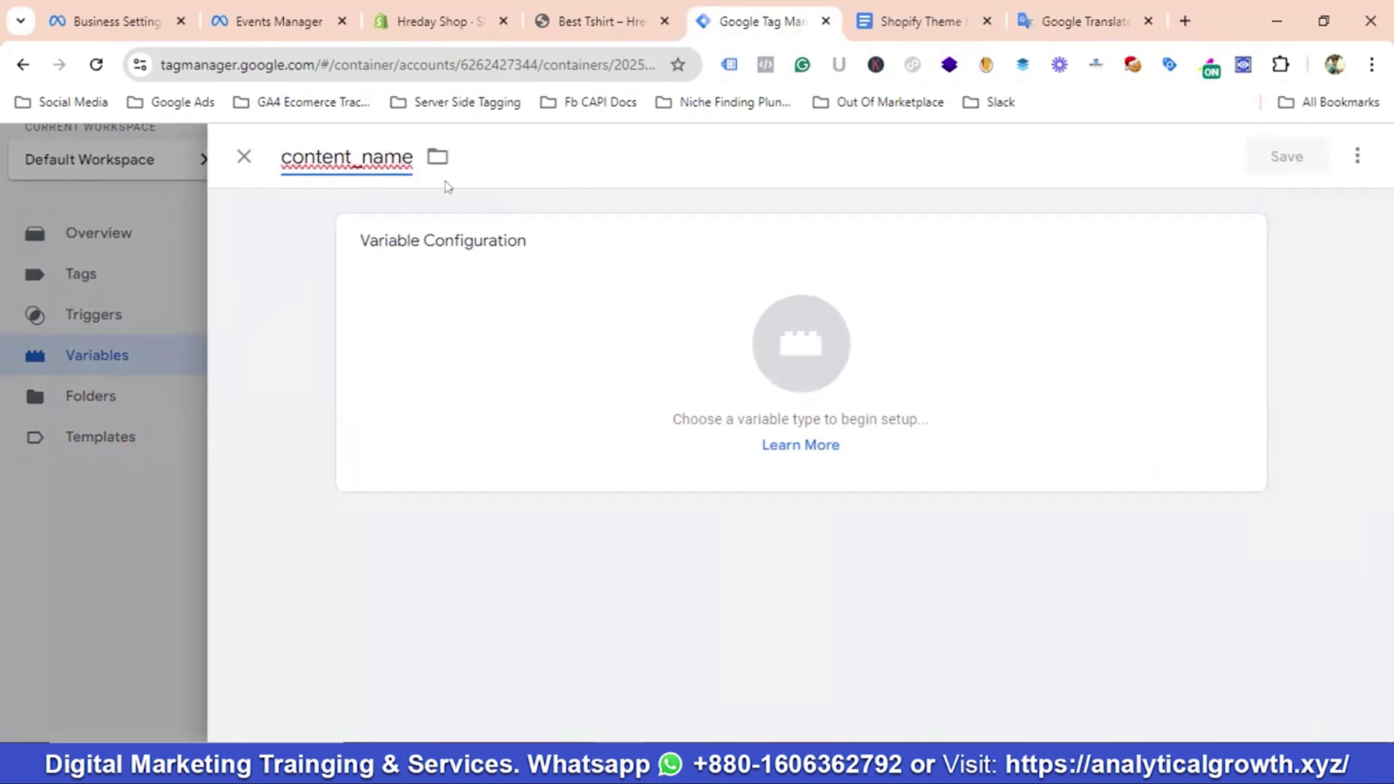
# Set the type of the content_name variable to Data Layer Variable
pyautogui.click(827, 354)
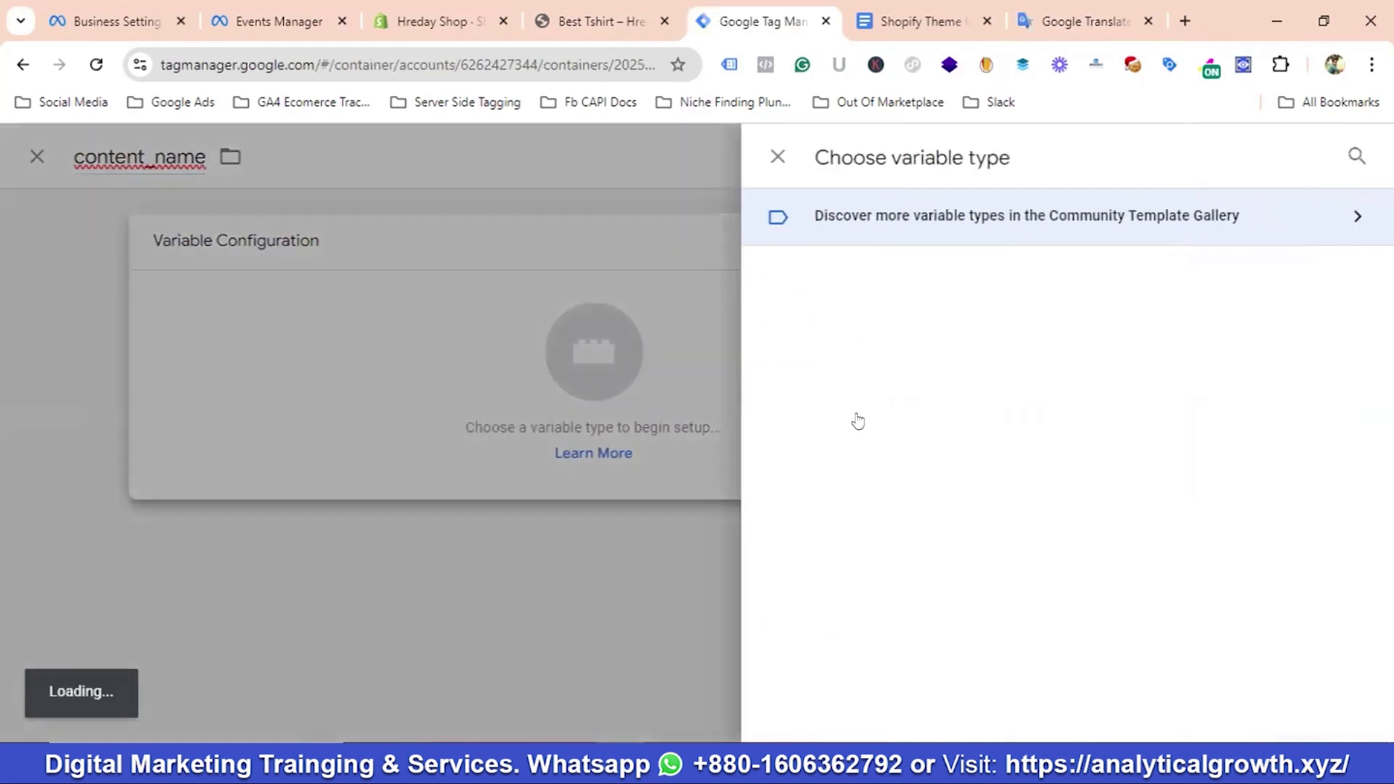
pyautogui.scroll(-1, 901, 421)
pyautogui.scroll(-2, 900, 421)
pyautogui.click(909, 429)
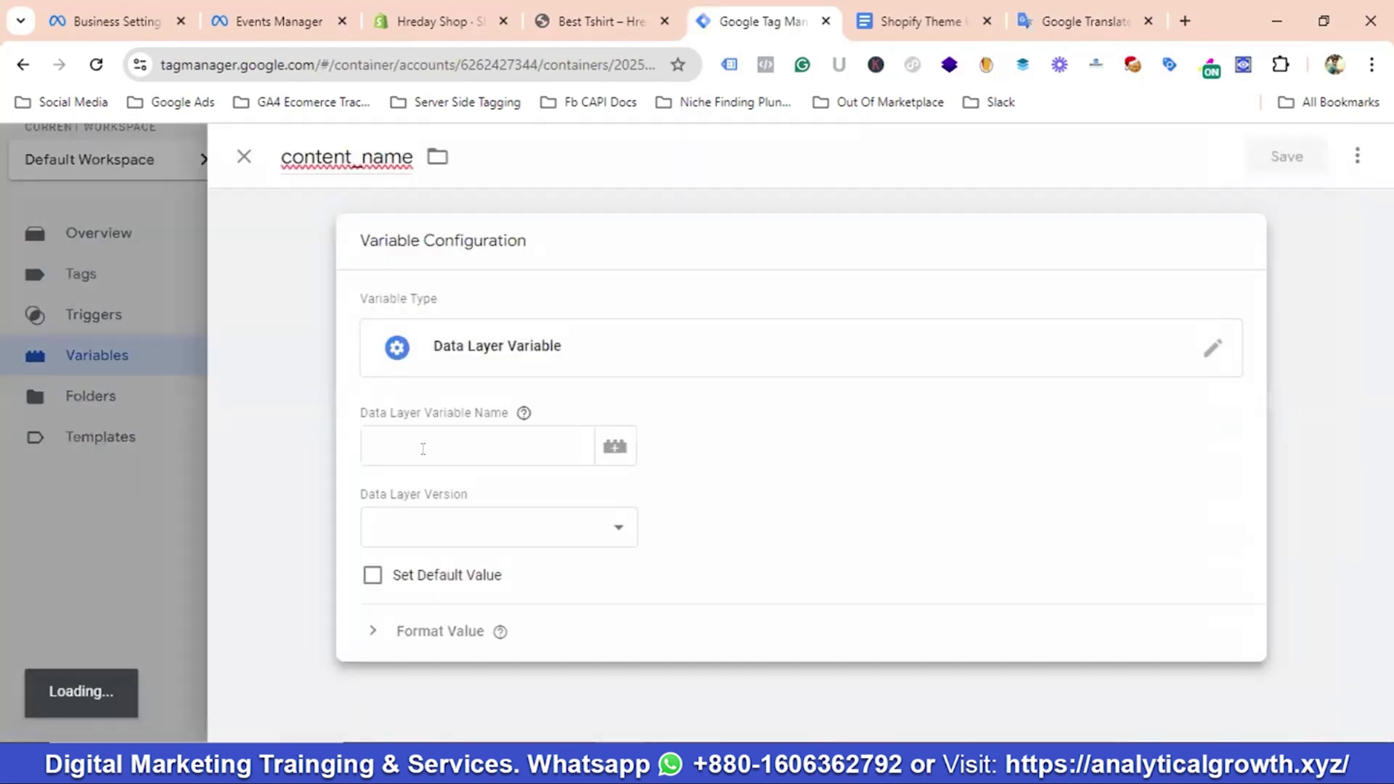
# Set the data layer variable name to fb_browser_side.content_name and save the content_name variable
pyautogui.click(423, 447)
pyautogui.hotkey('ctrl', 'v')
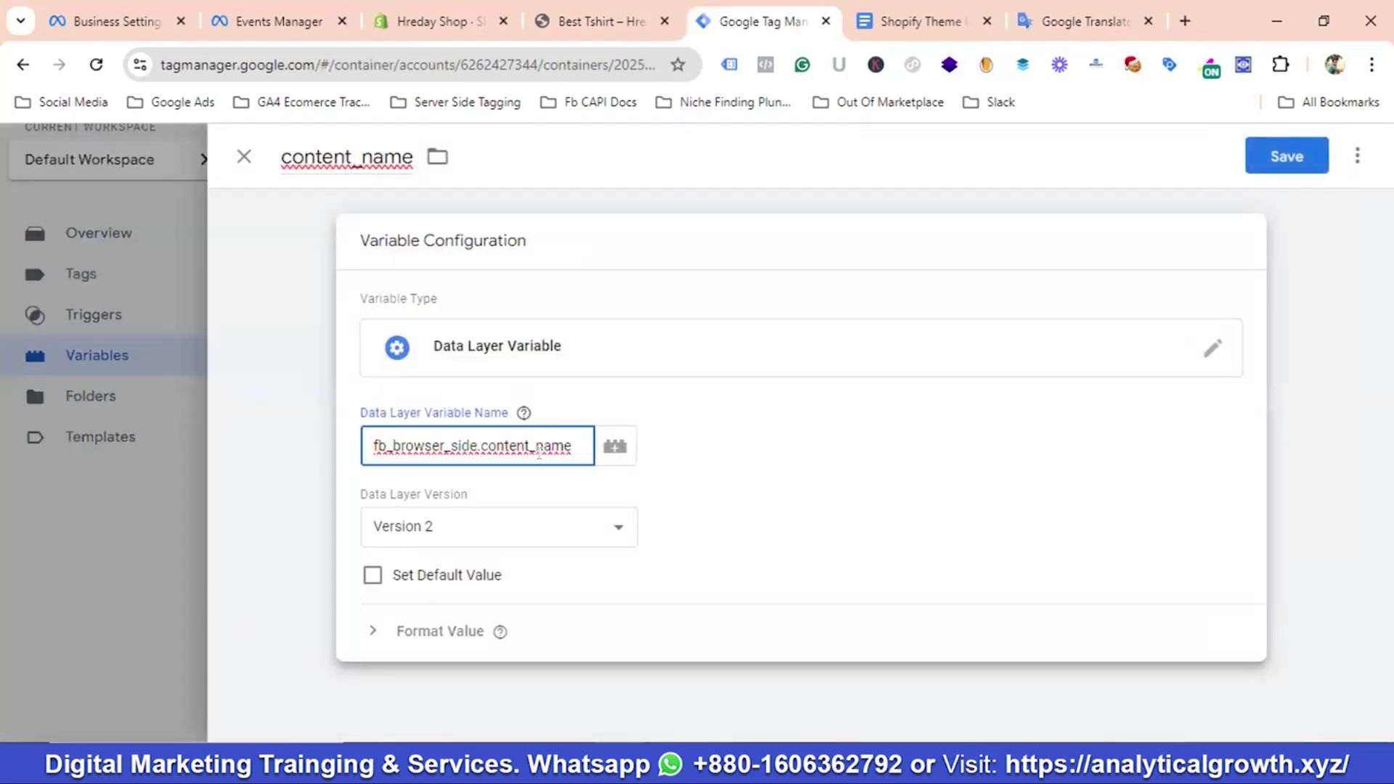
pyautogui.click(1276, 162)
# Switch to Google Translate and copy the content_type key from the noted fb_browser_side object
pyautogui.click(1078, 16)
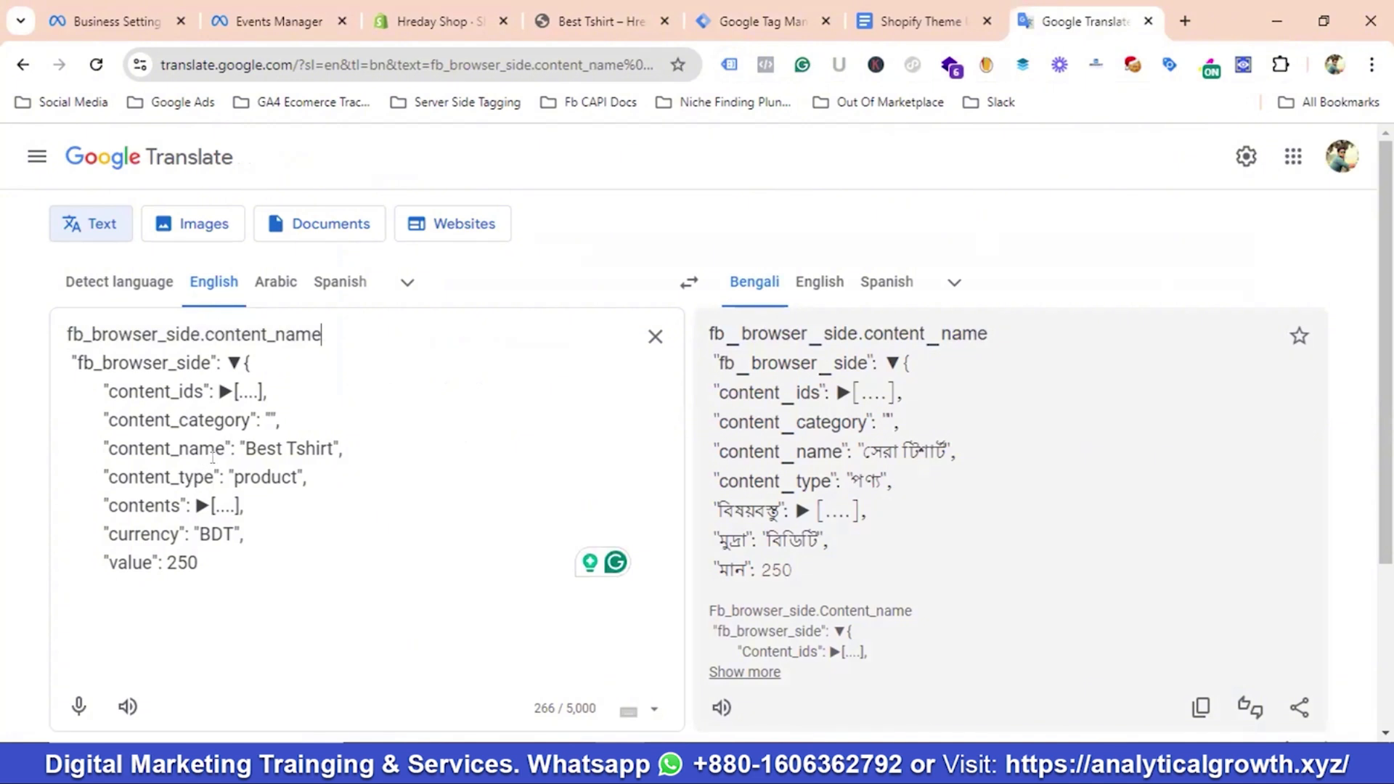
pyautogui.moveTo(212, 476); pyautogui.dragTo(108, 476)
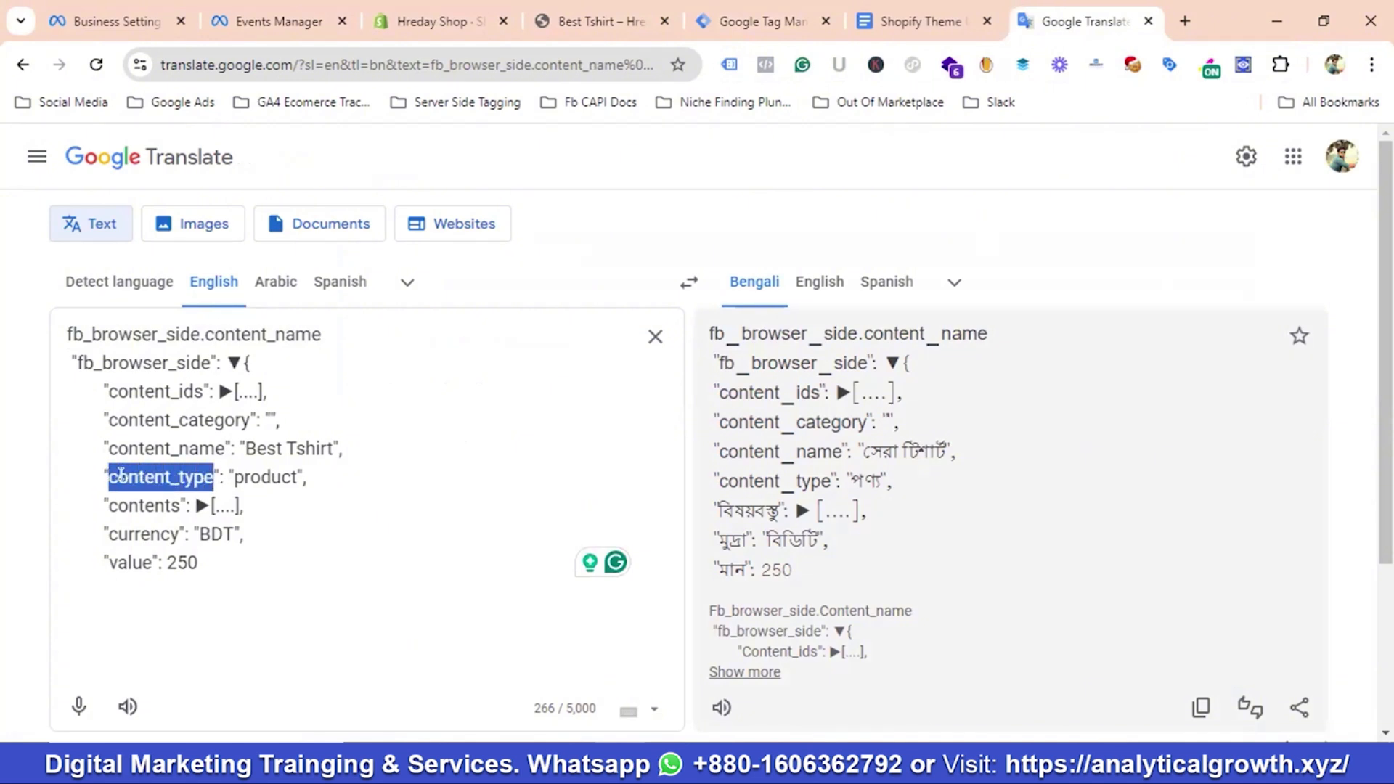
pyautogui.rightClick(122, 475)
pyautogui.click(186, 134)
# Start a new user-defined variable in Google Tag Manager and name it content_type
pyautogui.click(762, 21)
pyautogui.click(1307, 472)
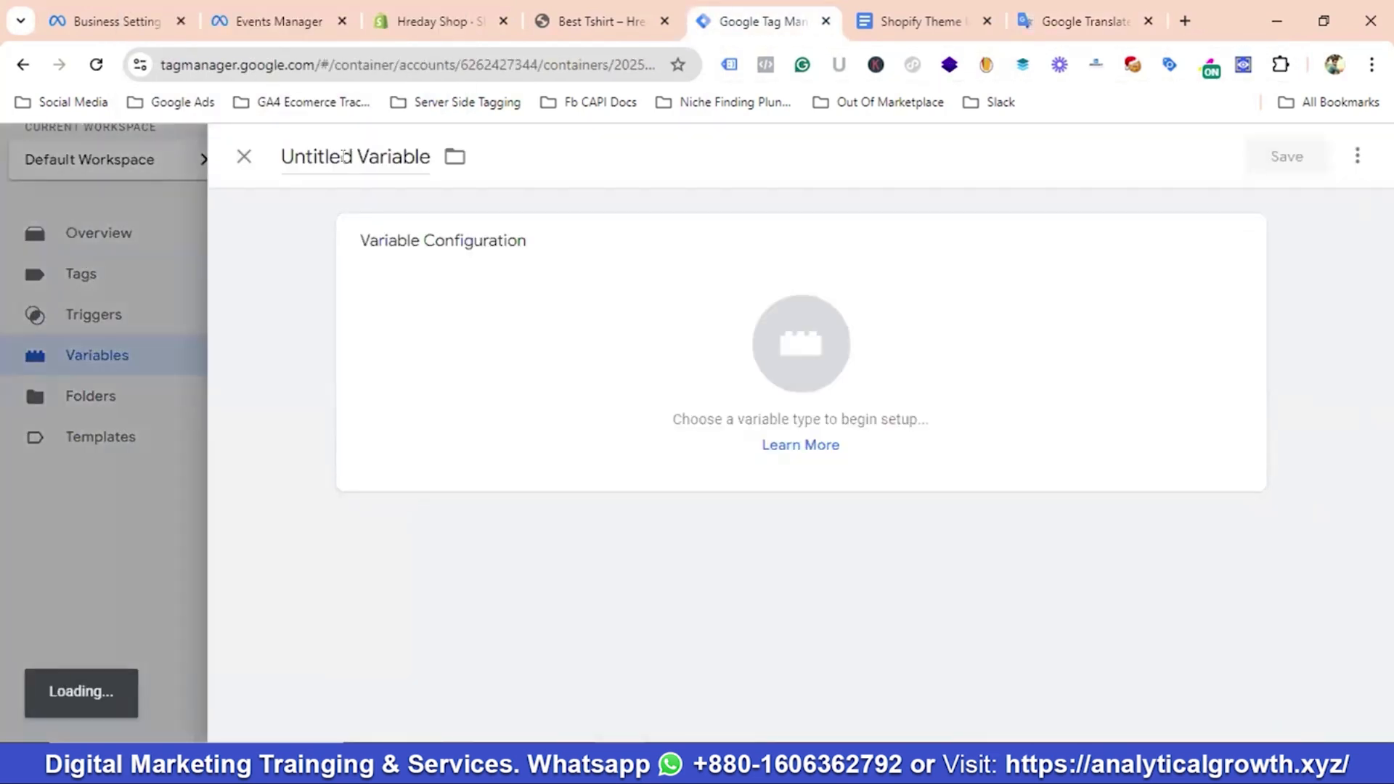
pyautogui.click(344, 156)
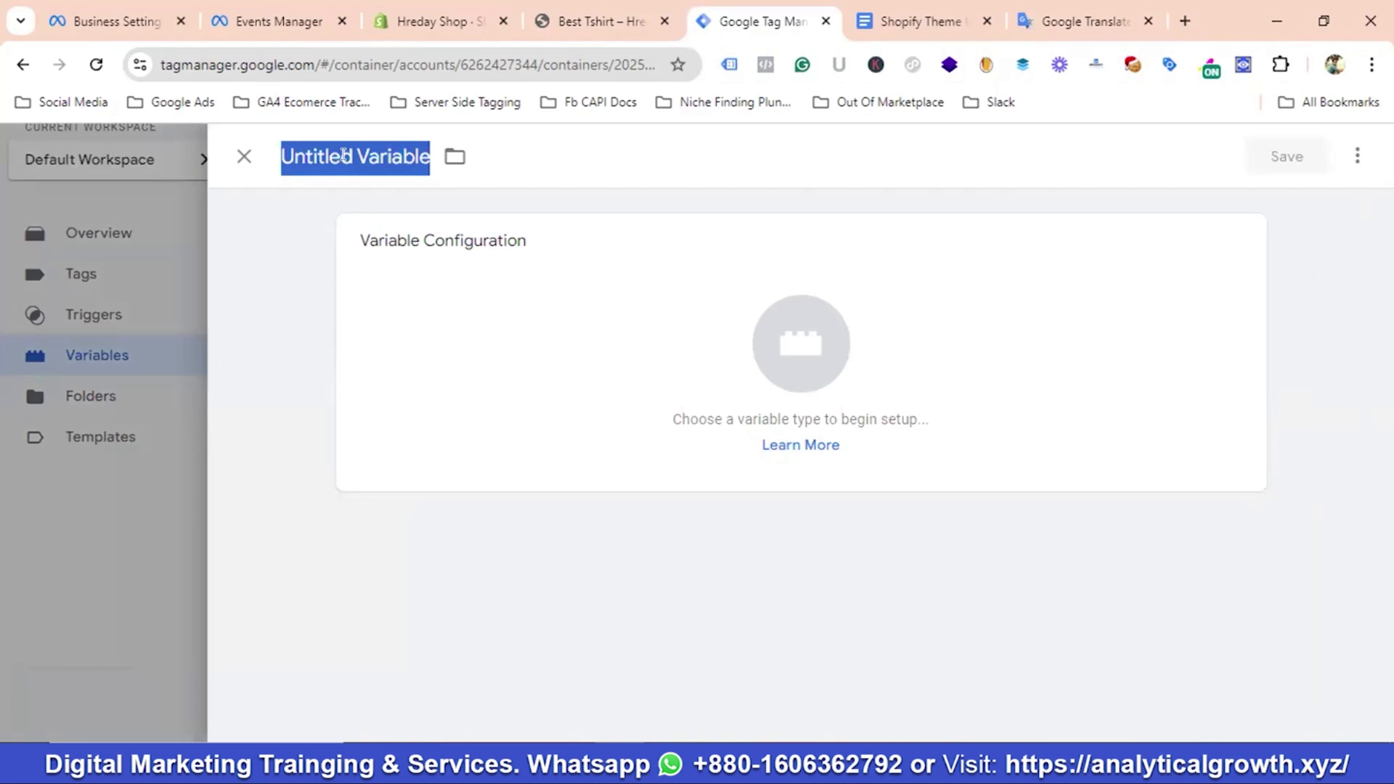
pyautogui.hotkey('ctrl', 'v')
# Set the type of the content_type variable to Data Layer Variable and place the cursor in its data layer variable name
pyautogui.click(768, 308)
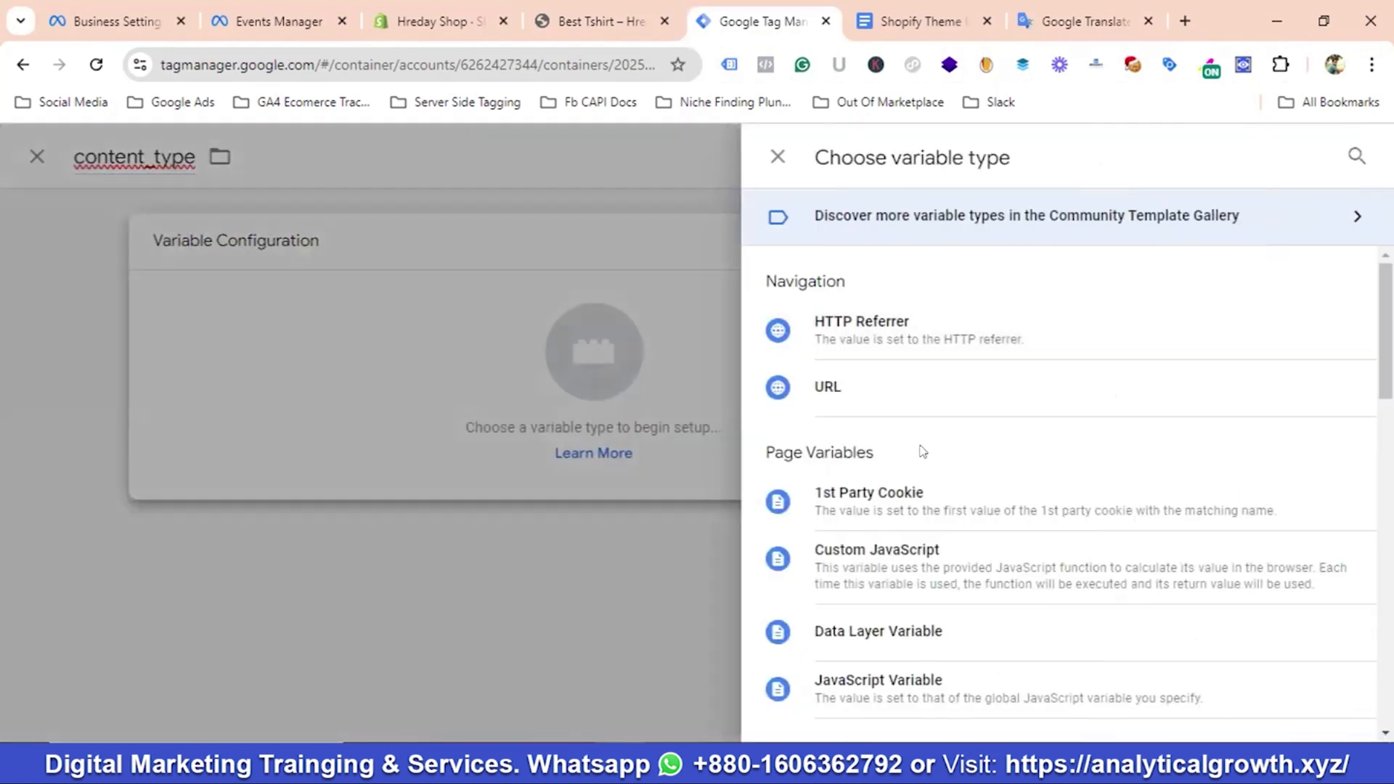
pyautogui.scroll(-2, 916, 465)
pyautogui.click(906, 508)
pyautogui.click(464, 451)
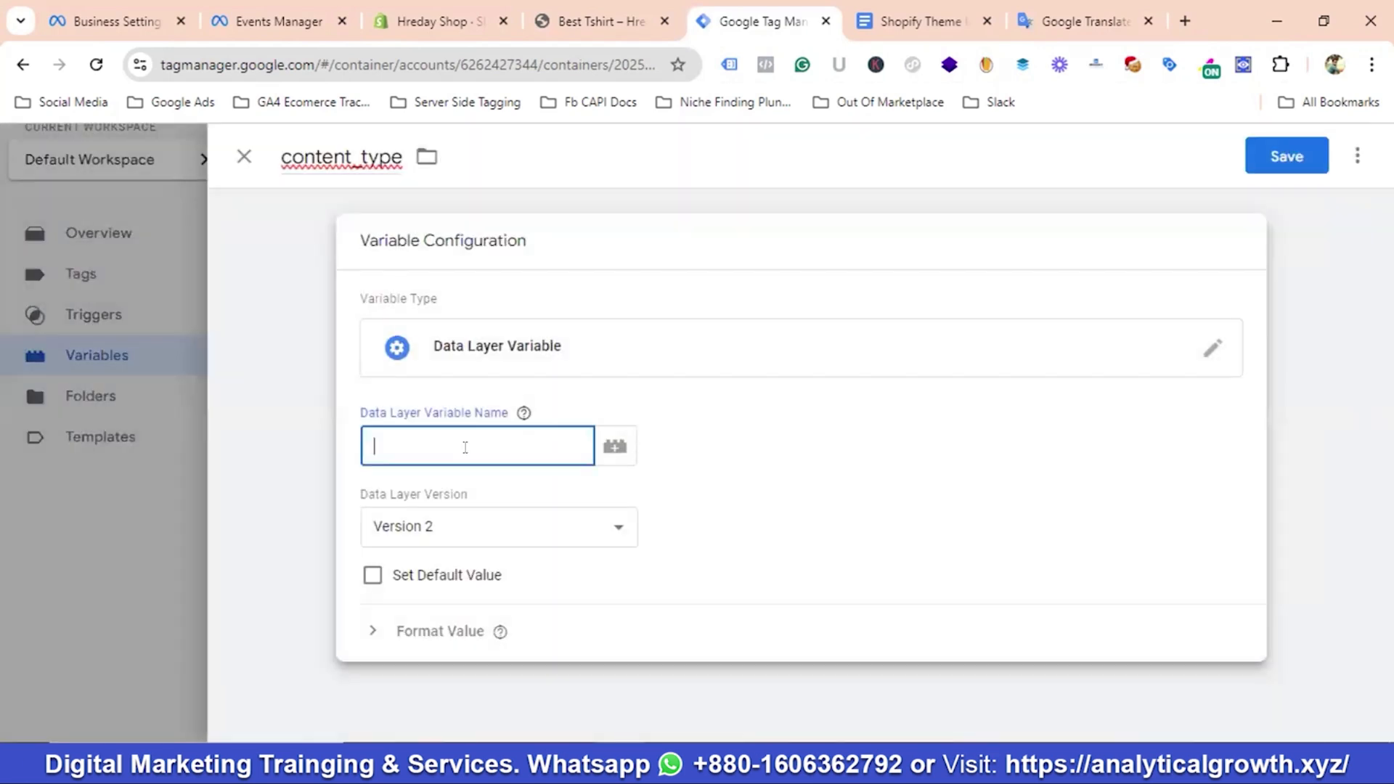
# Change the noted path in Google Translate to fb_browser_side.content_type and select the whole path for copying
pyautogui.click(1043, 22)
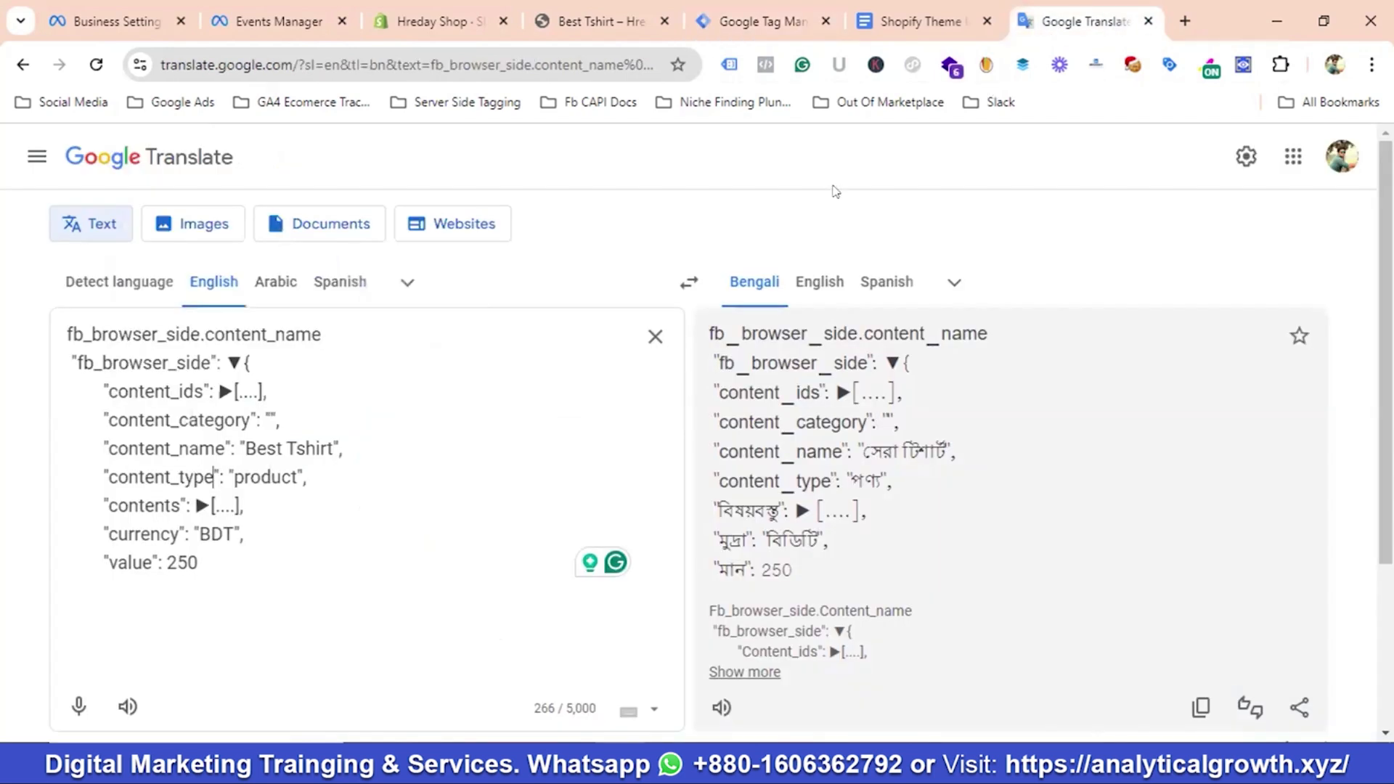
pyautogui.doubleClick(283, 335)
pyautogui.write('content_type')
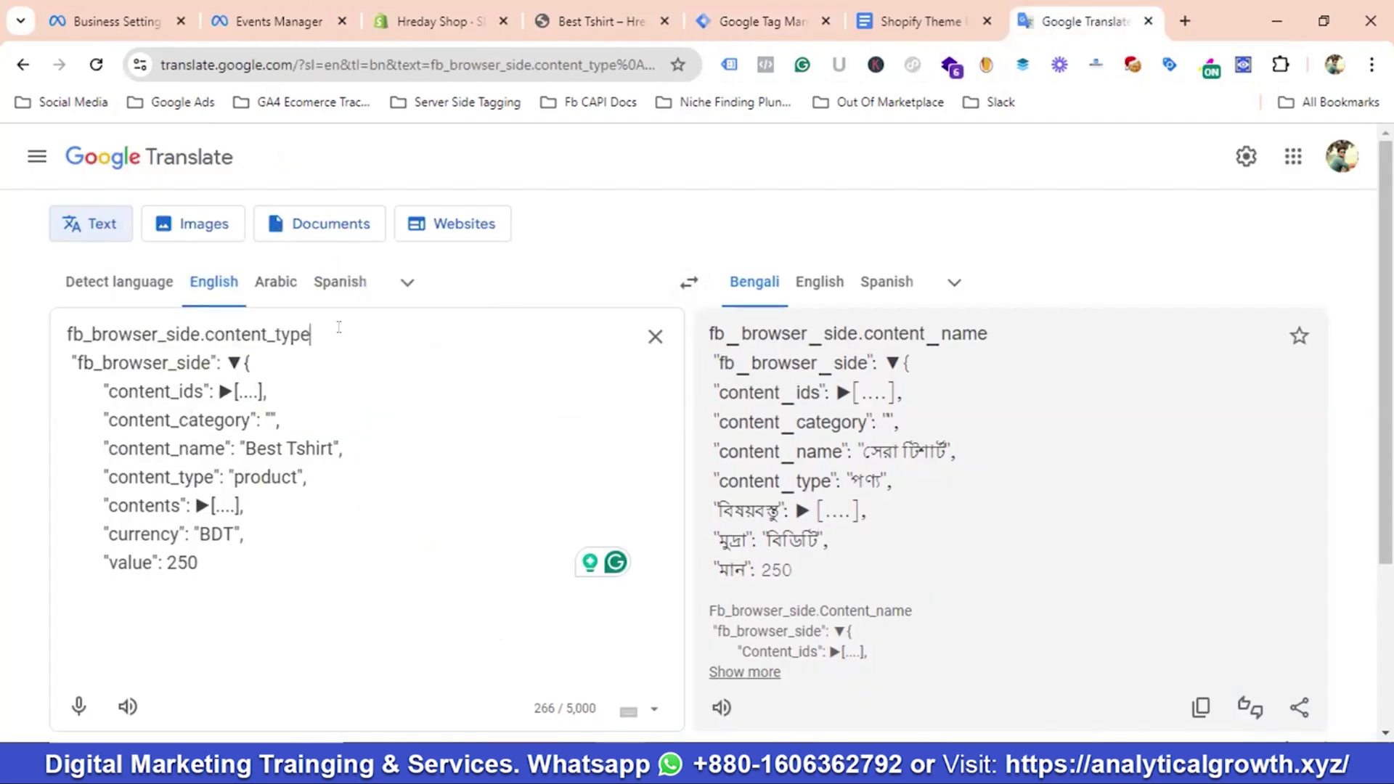
pyautogui.moveTo(312, 335); pyautogui.dragTo(21, 342)
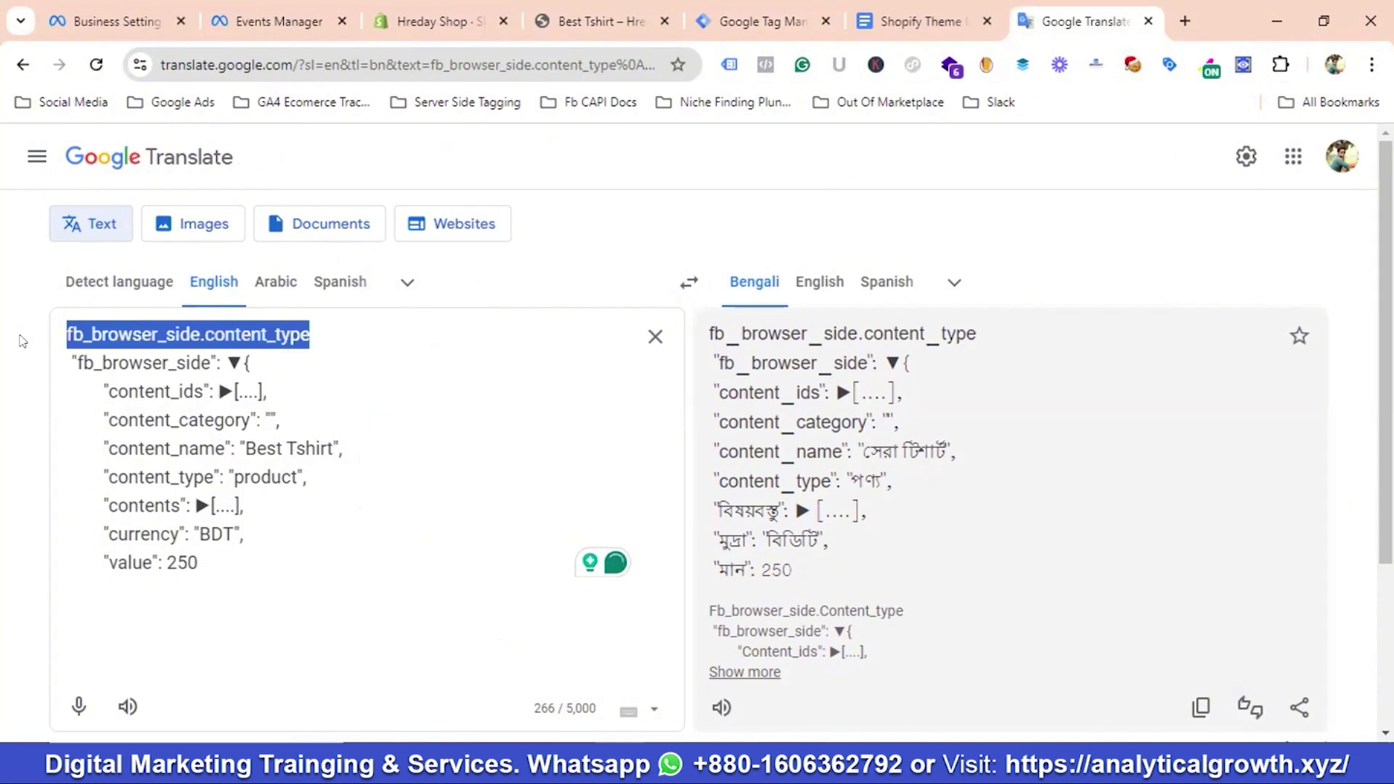
# Set the data layer variable name to fb_browser_side.content_type in Google Tag Manager and save the variable
pyautogui.click(755, 21)
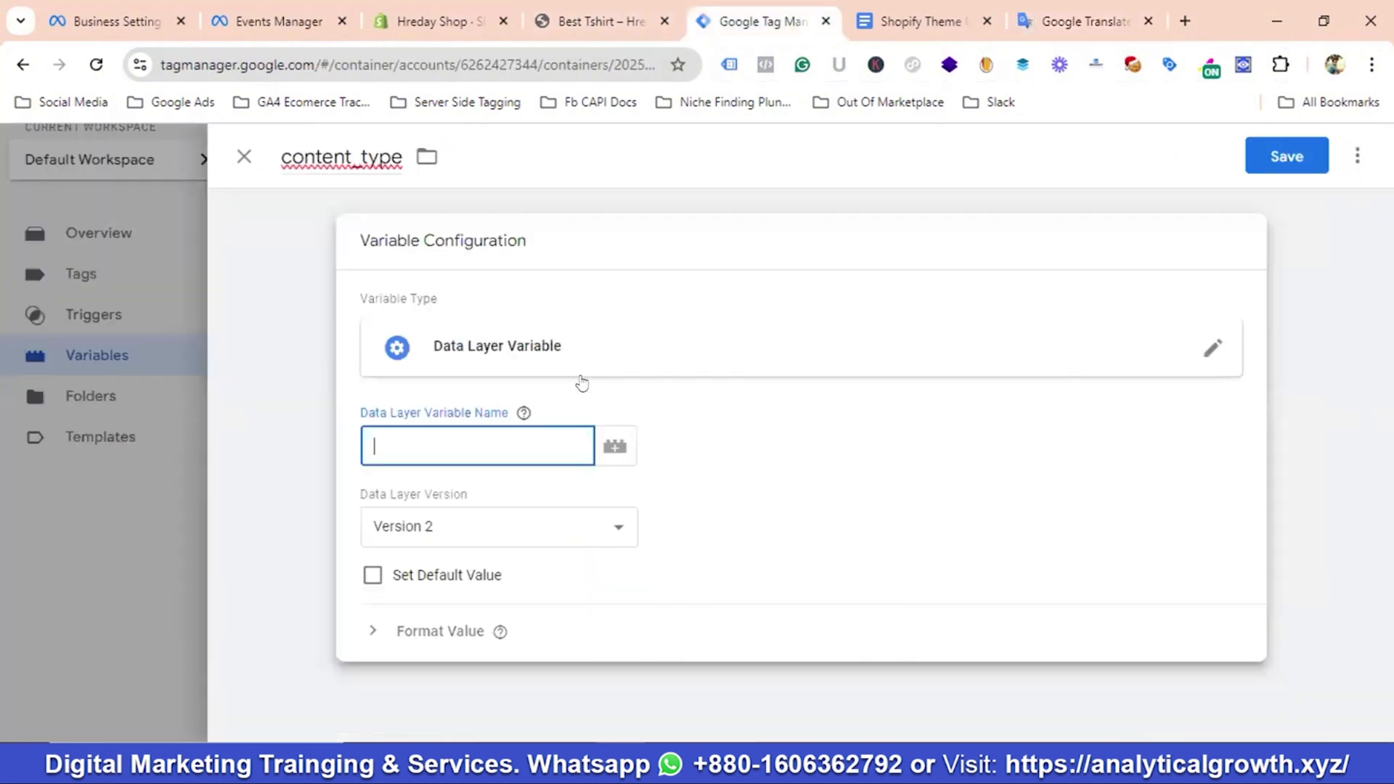
pyautogui.hotkey('ctrl', 'v')
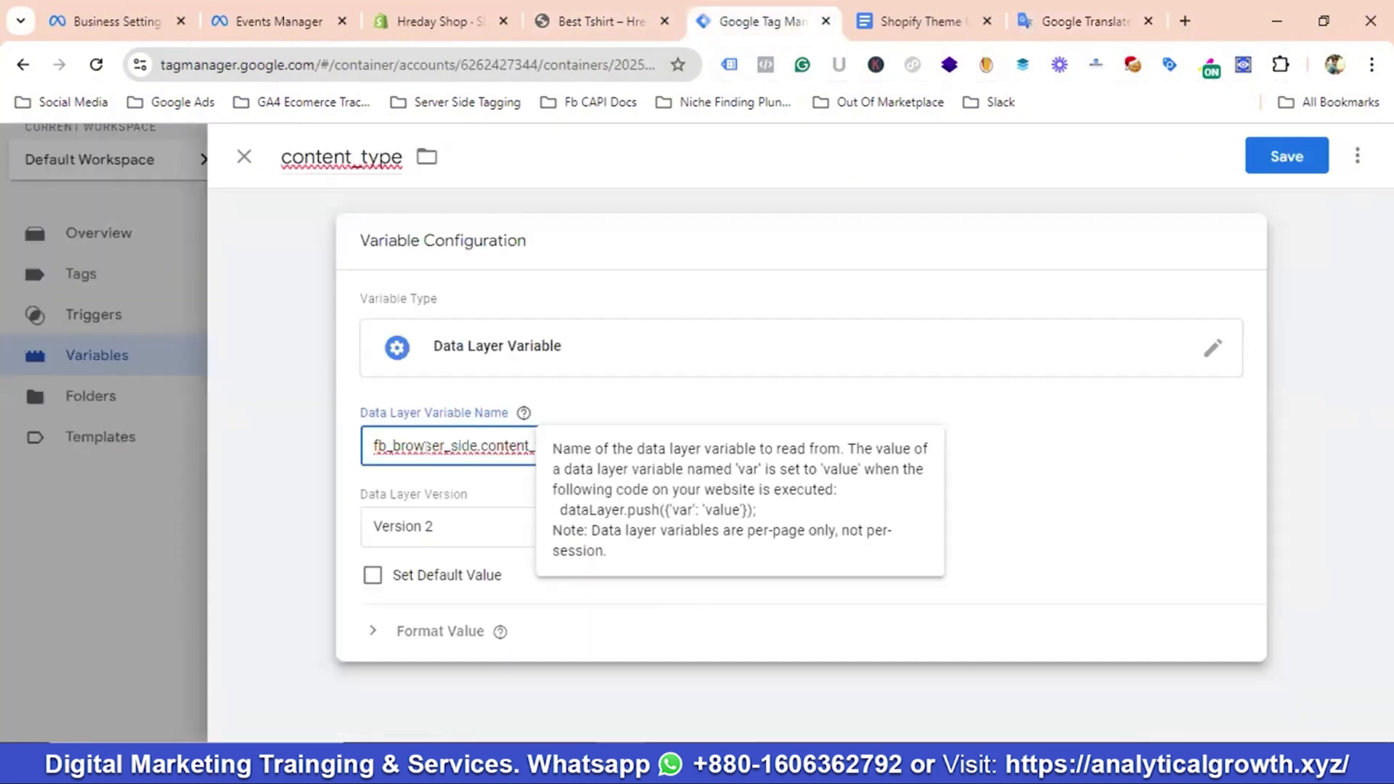
pyautogui.click(1300, 159)
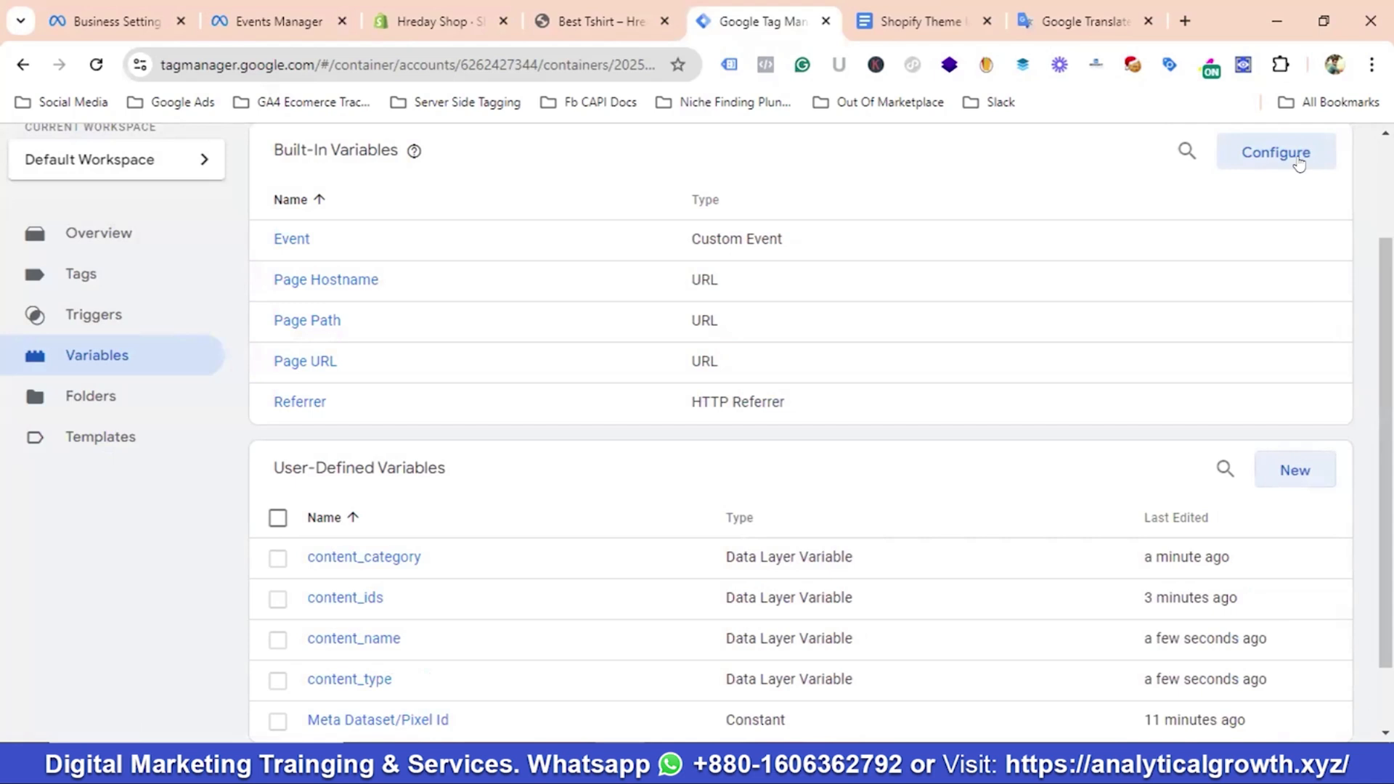
# Switch to Google Translate and copy the contents key from the noted fb_browser_side object
pyautogui.click(1073, 21)
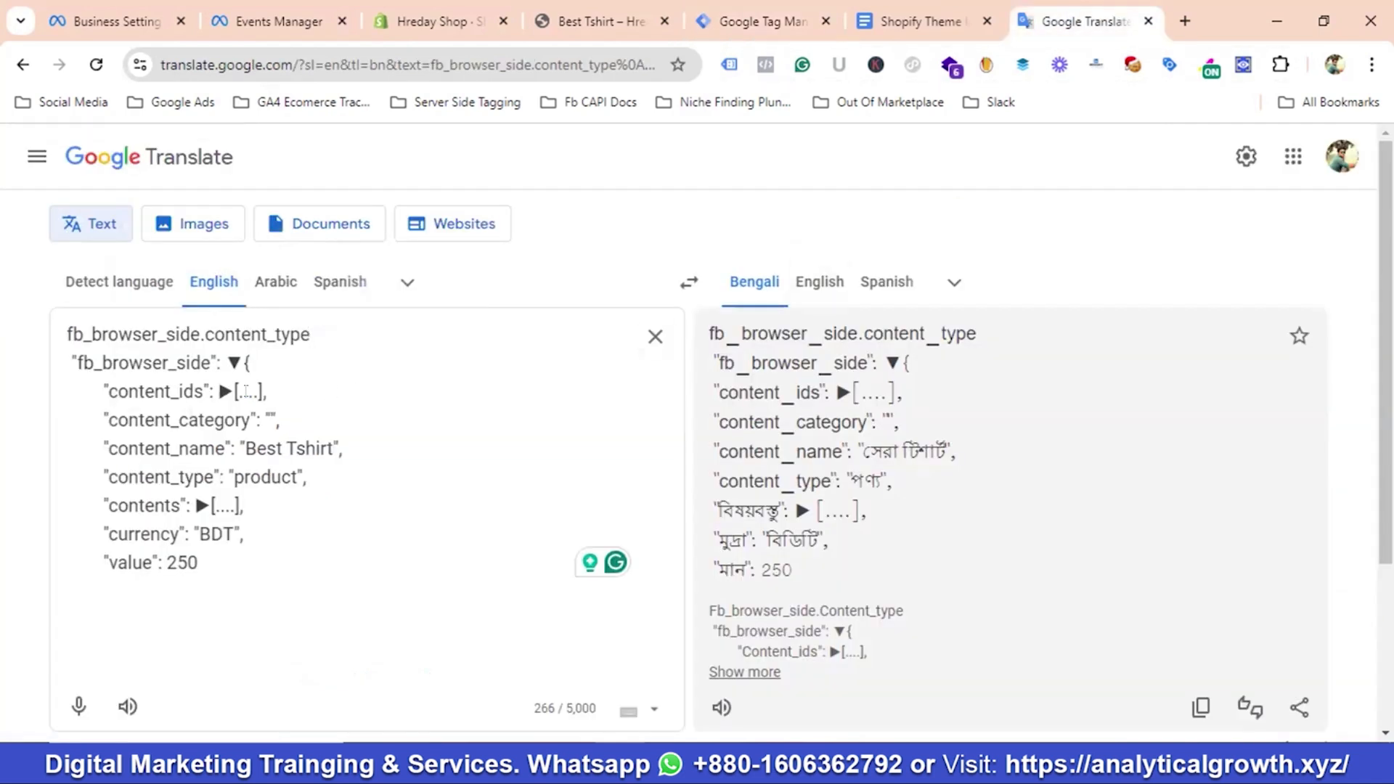
pyautogui.scroll(-1, 269, 400)
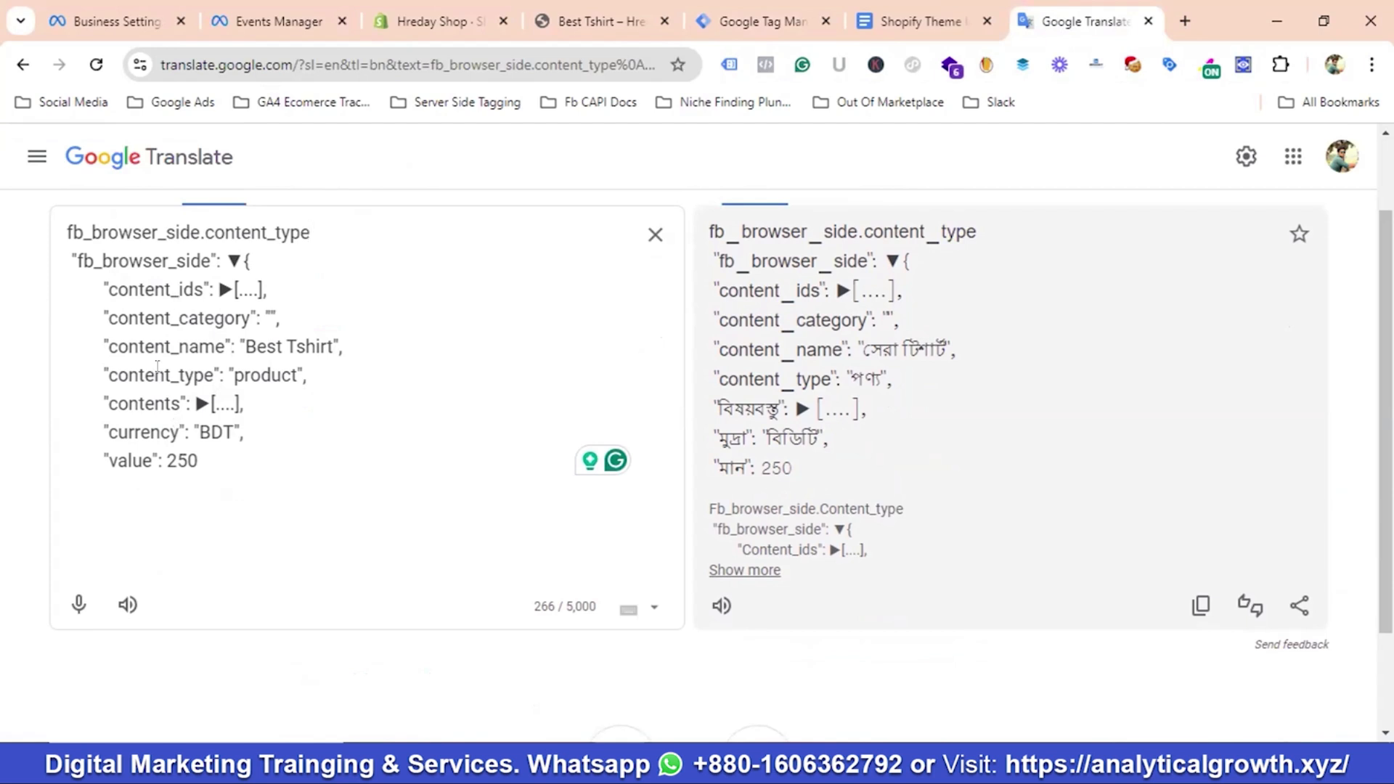
pyautogui.doubleClick(131, 404)
pyautogui.rightClick(139, 404)
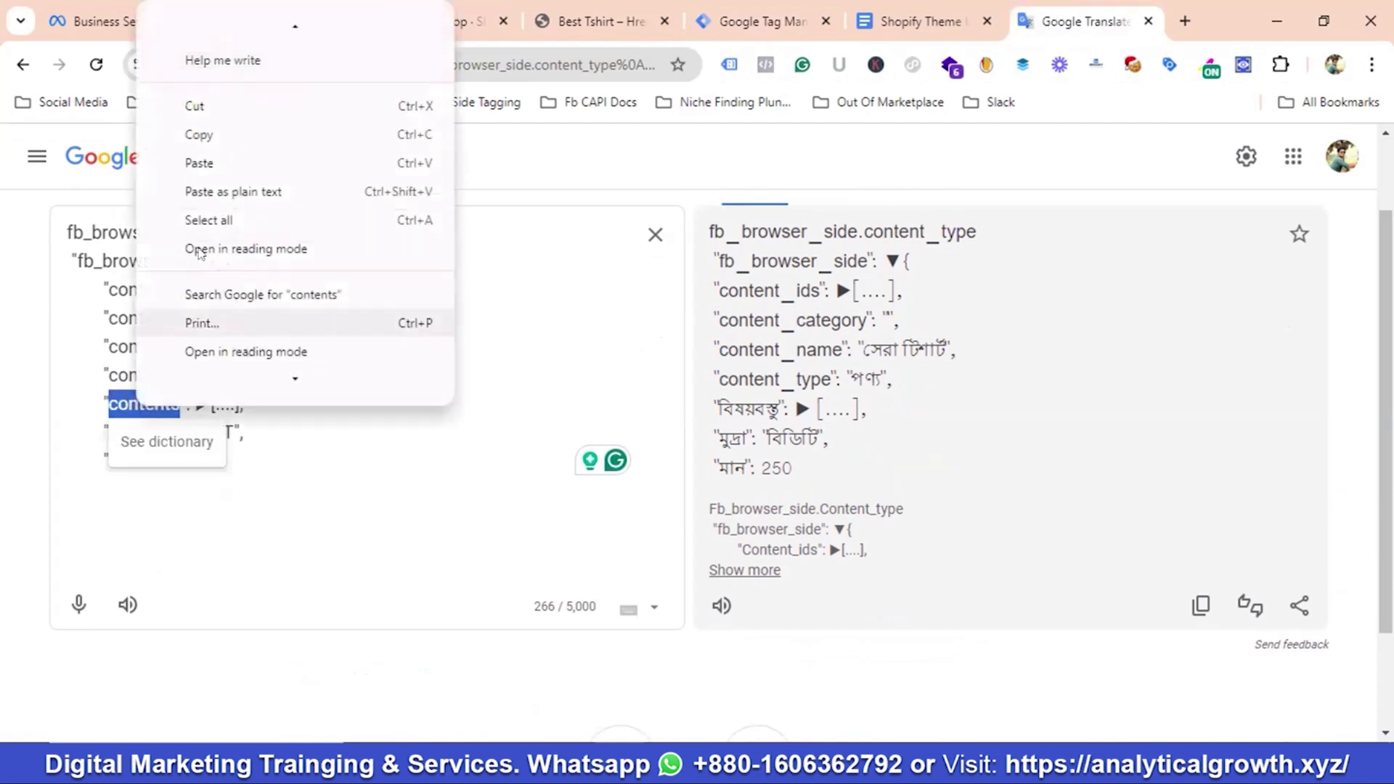
pyautogui.click(218, 134)
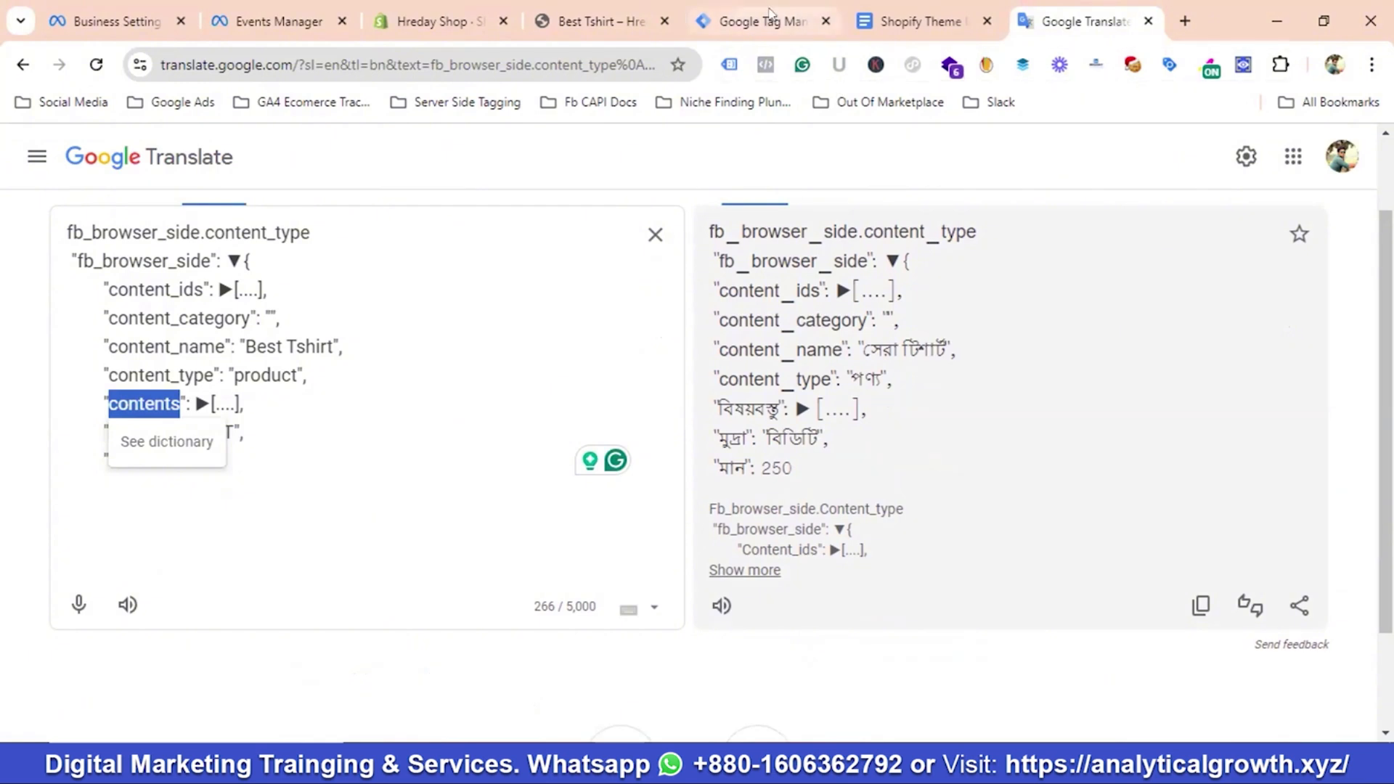
# Start a new user-defined variable in Google Tag Manager and name it contents
pyautogui.click(748, 22)
pyautogui.click(1289, 484)
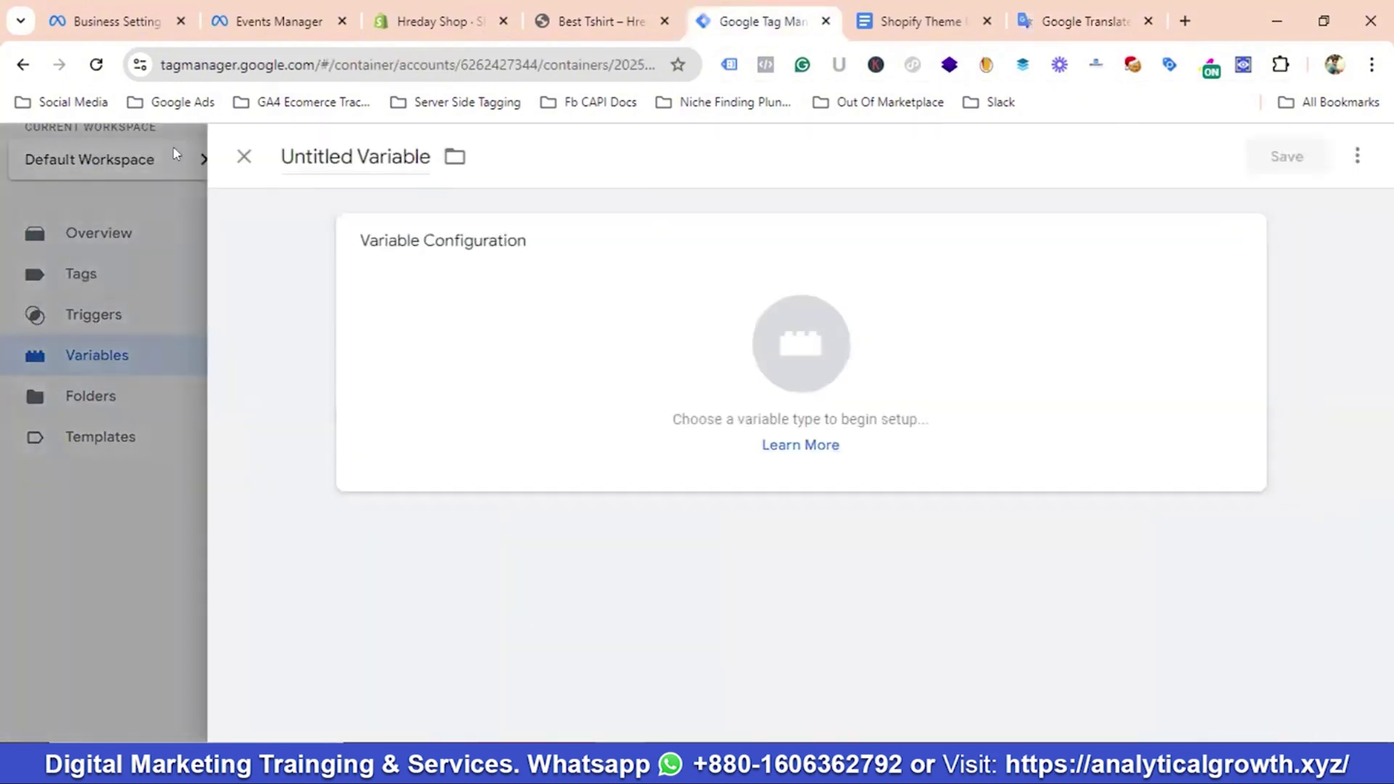
pyautogui.click(317, 154)
pyautogui.hotkey('ctrl', 'a')
pyautogui.hotkey('ctrl', 'v')
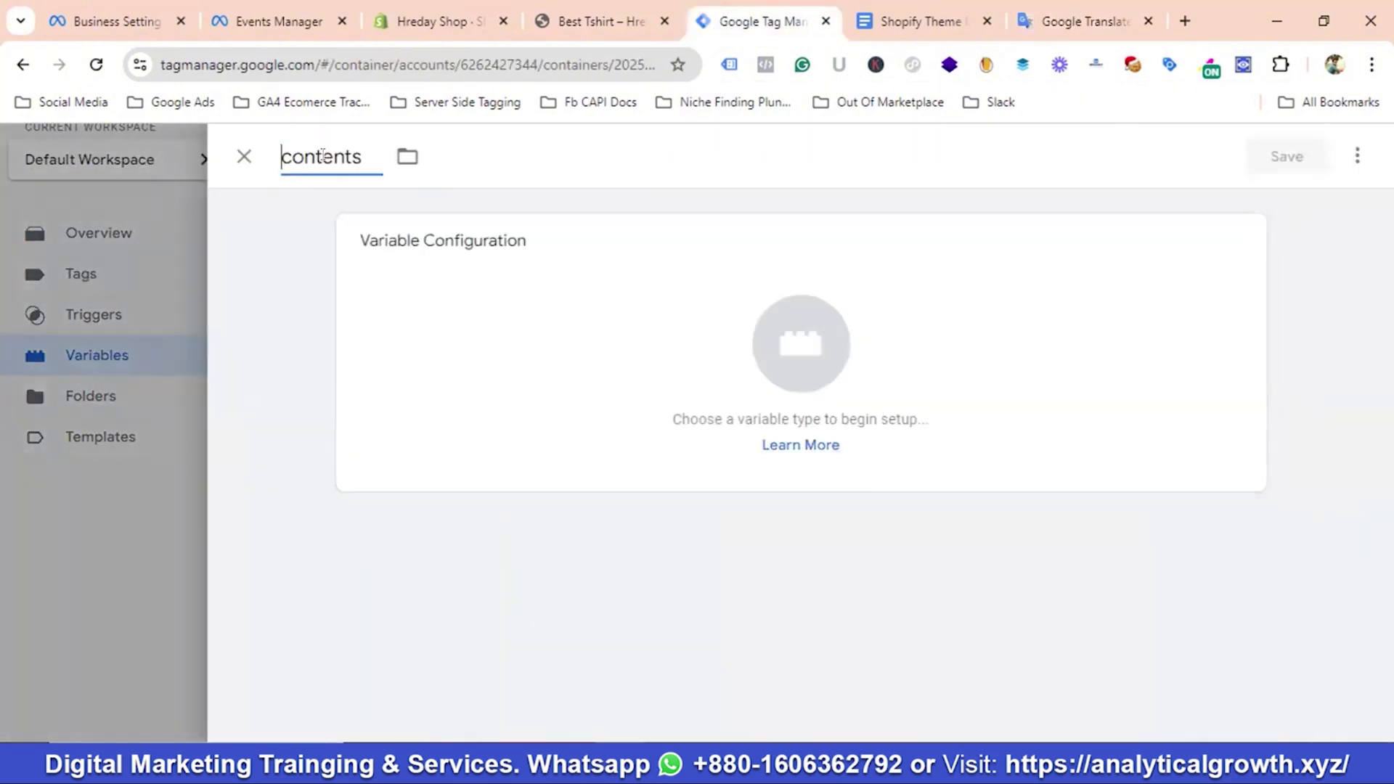
# Set the type of the contents variable to Data Layer Variable
pyautogui.click(798, 358)
pyautogui.scroll(-3, 857, 377)
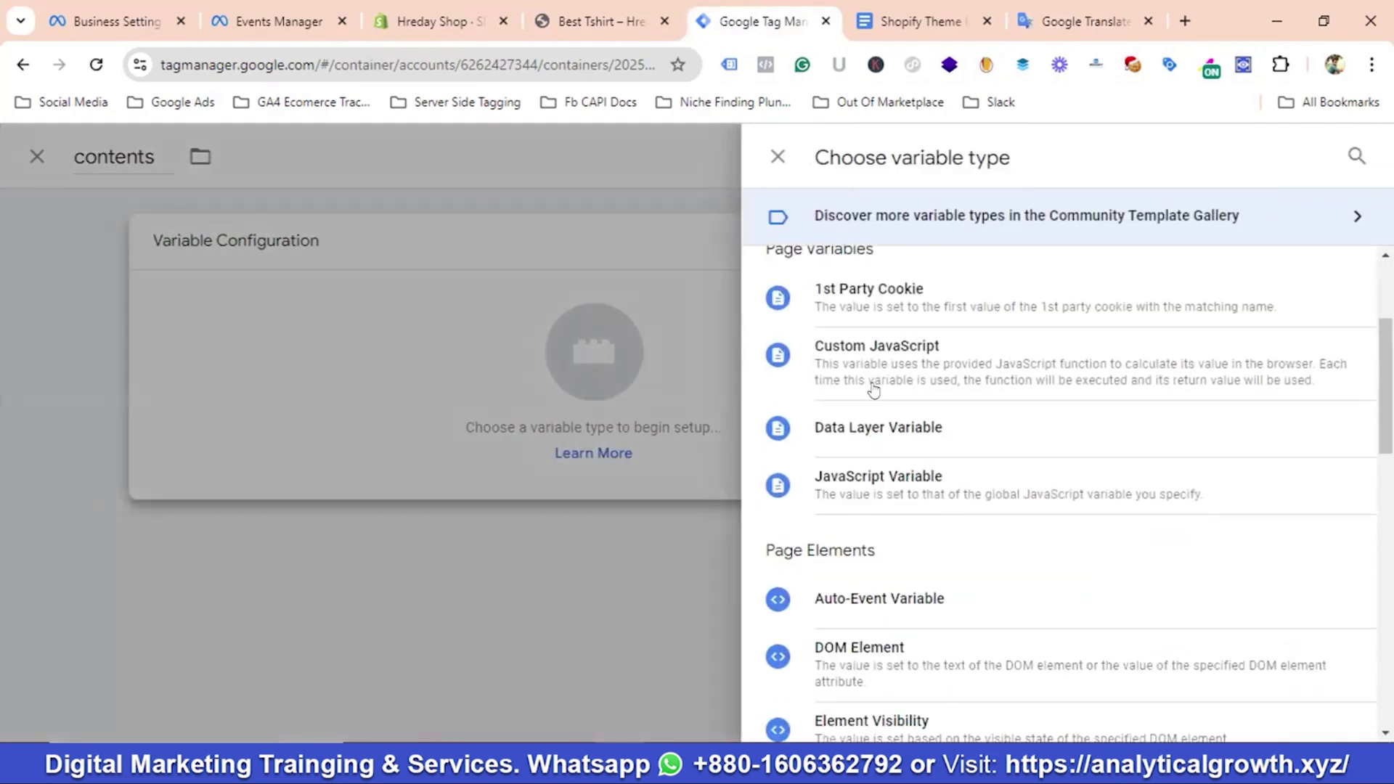
pyautogui.click(892, 427)
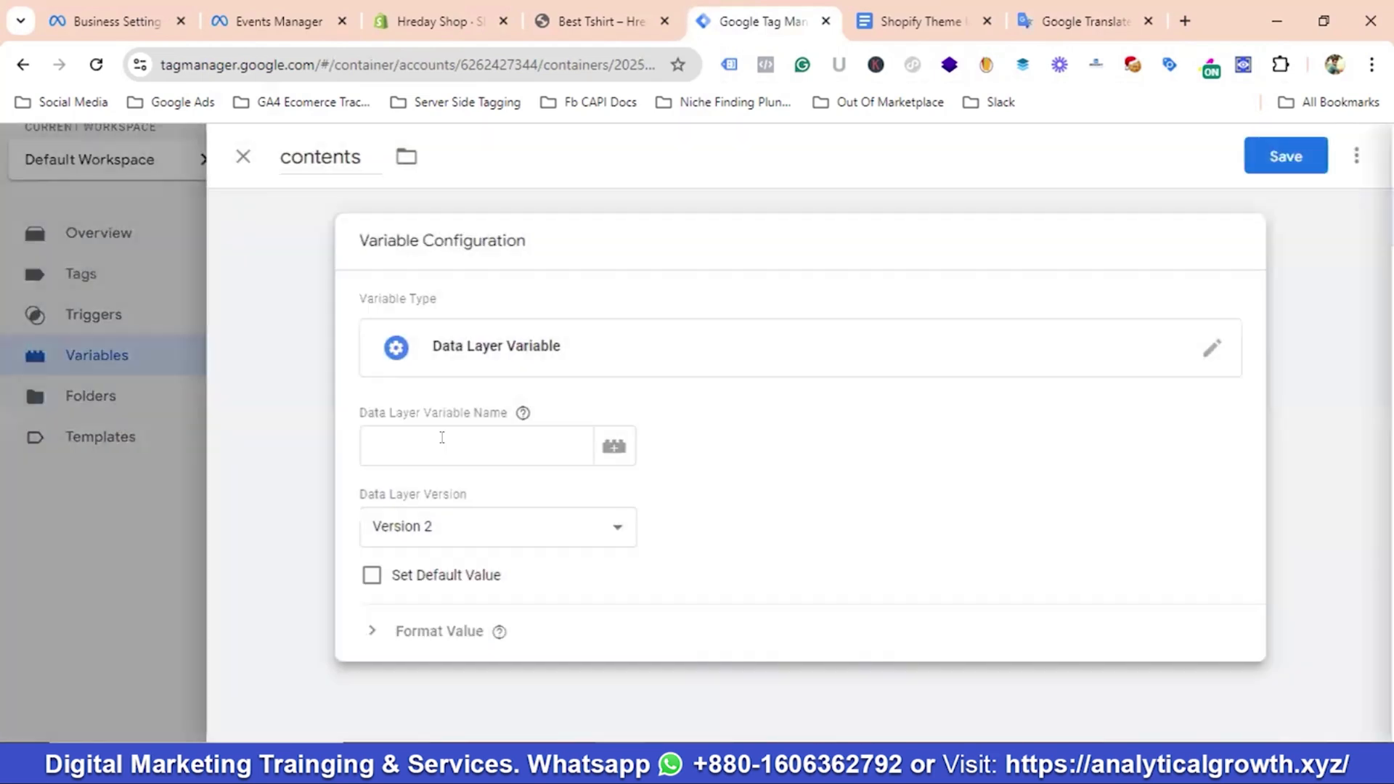
# Change the noted path in Google Translate to fb_browser_side.contents and select the whole path for copying
pyautogui.click(1070, 18)
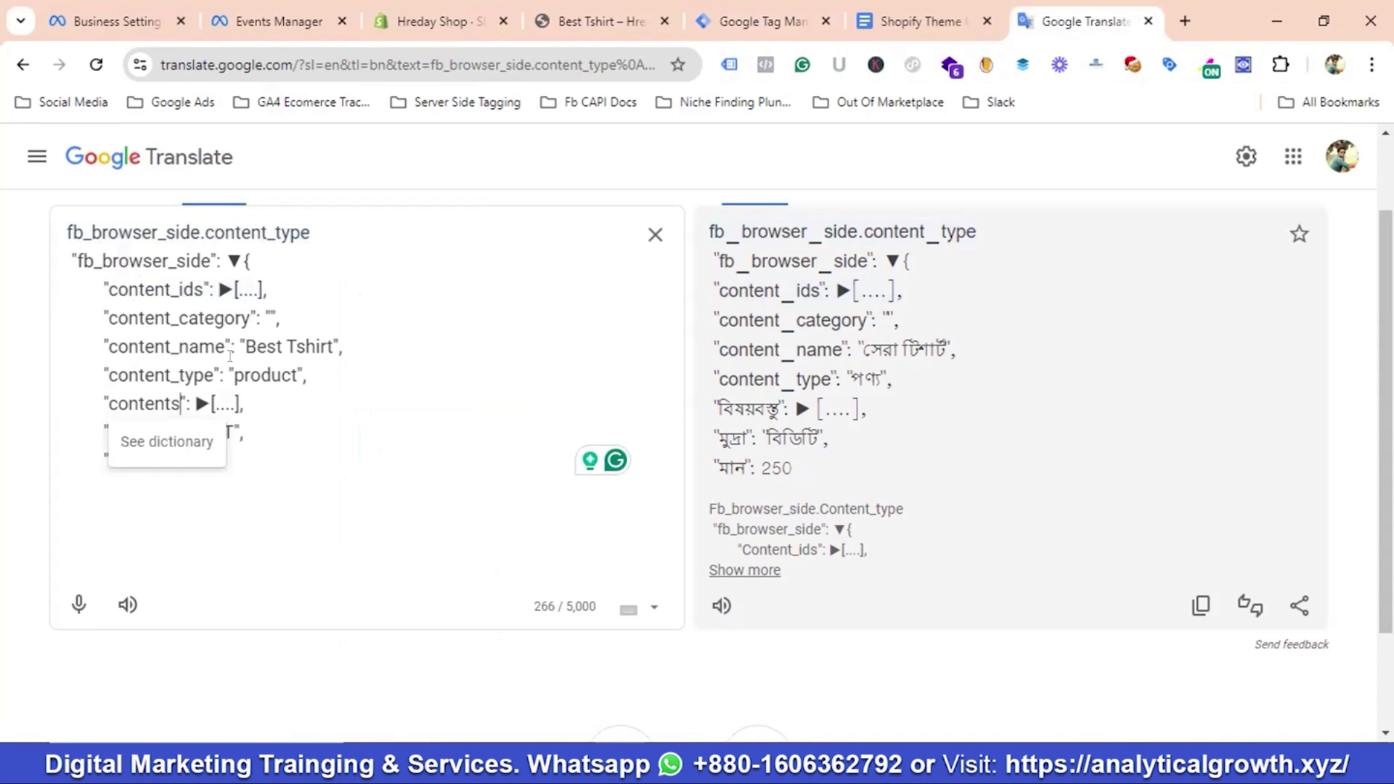
pyautogui.doubleClick(259, 230)
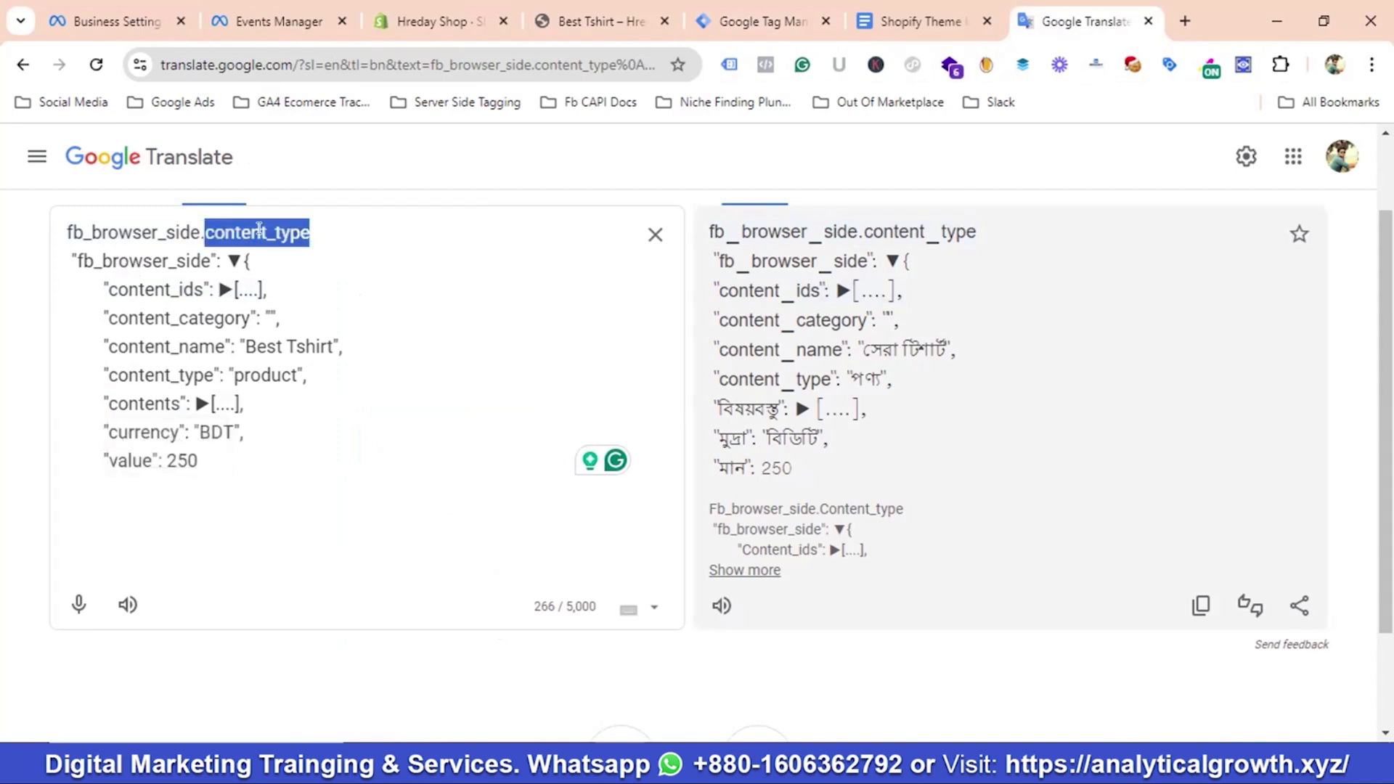
pyautogui.write('contents')
pyautogui.moveTo(326, 231); pyautogui.dragTo(22, 238)
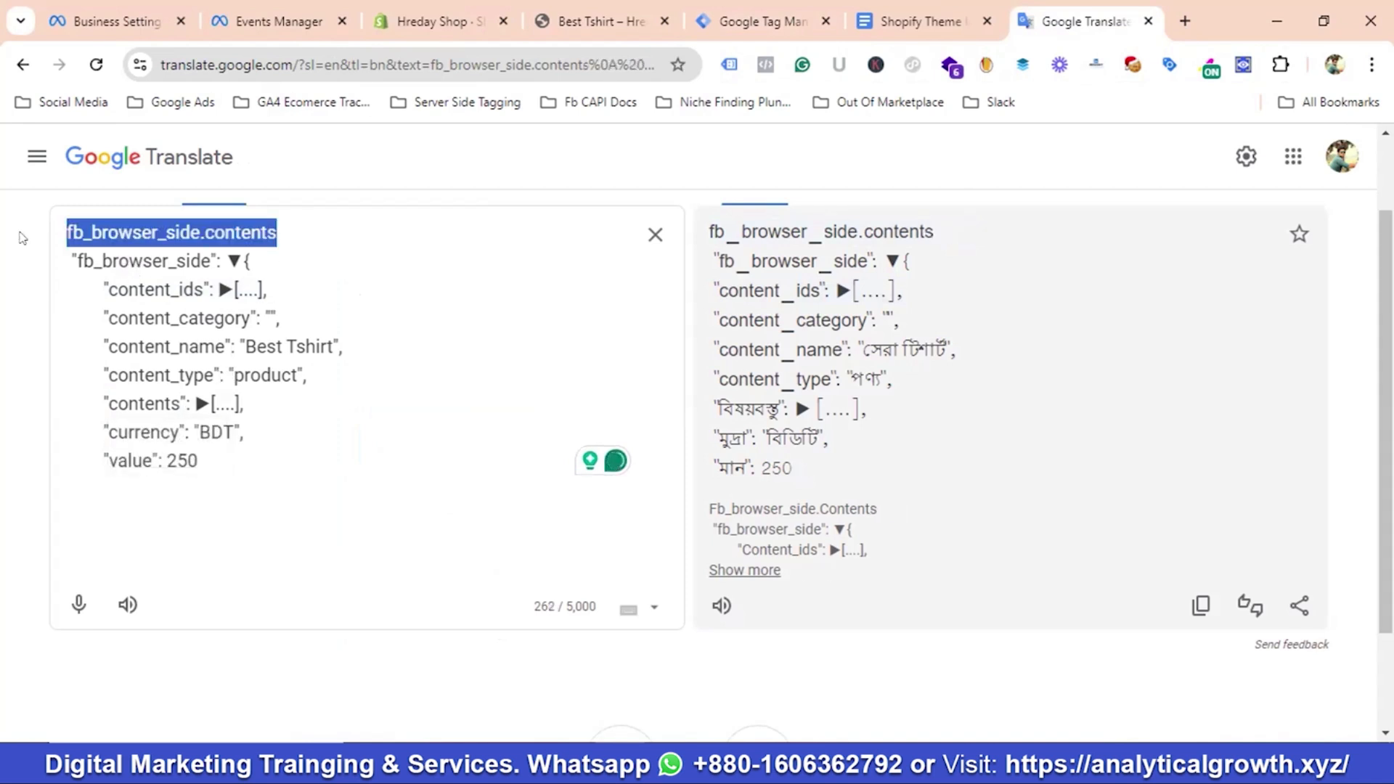
# Set the data layer variable name to fb_browser_side.contents in Google Tag Manager and save the variable
pyautogui.click(762, 21)
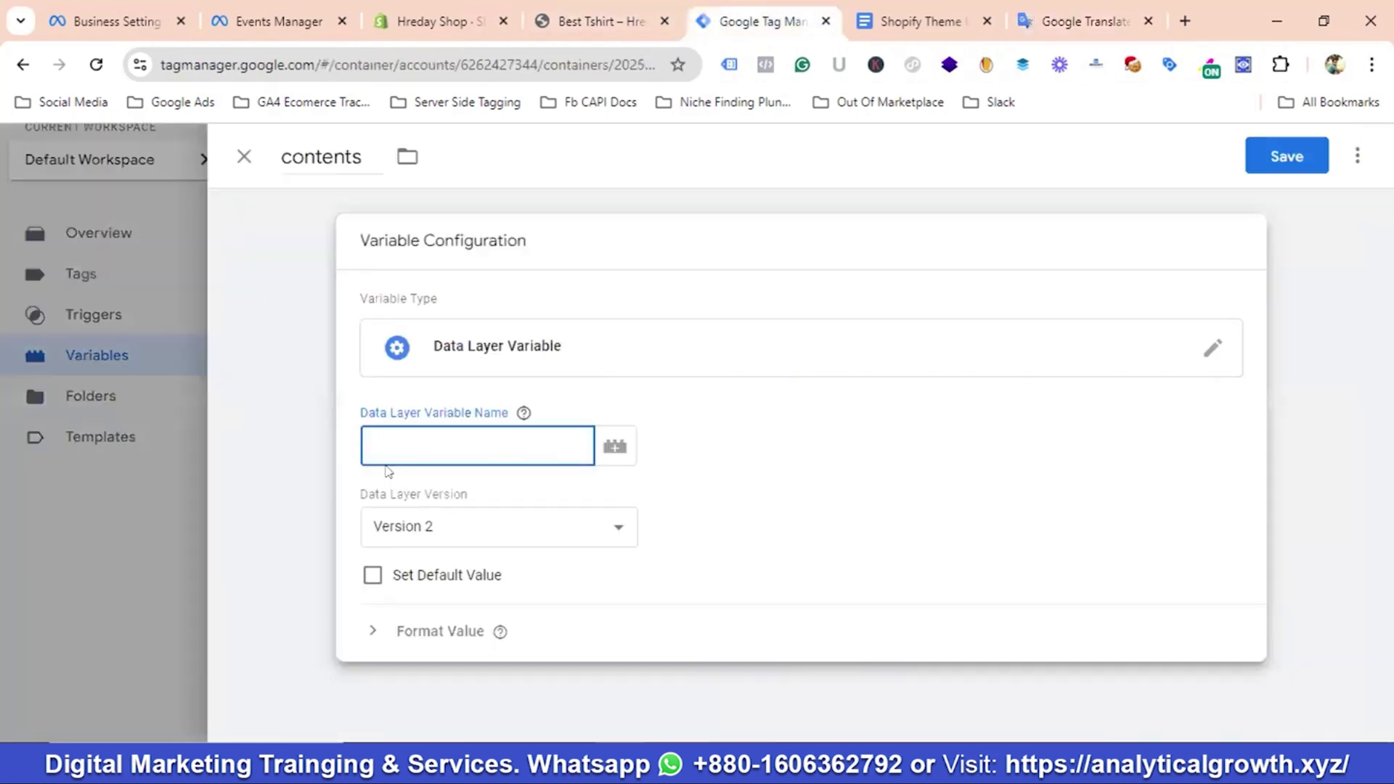
pyautogui.hotkey('ctrl', 'v')
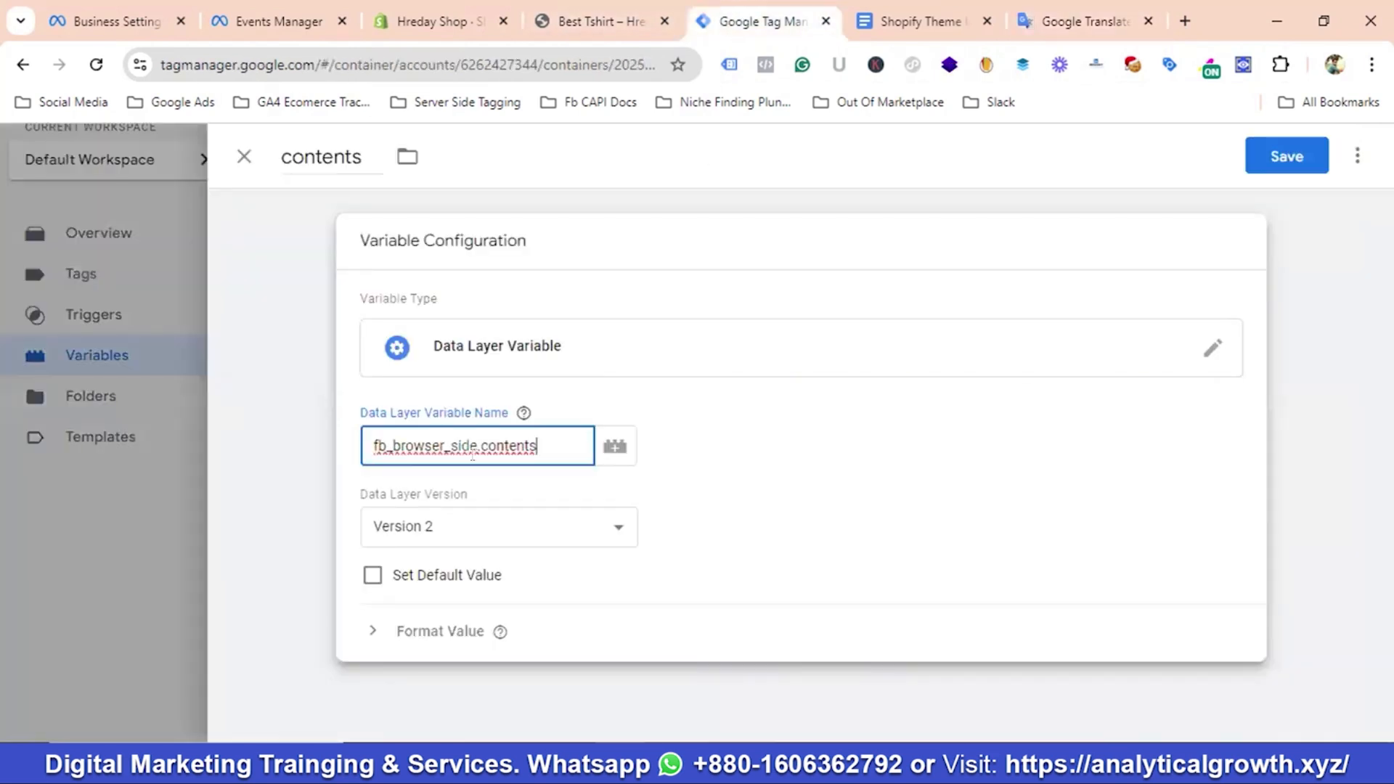
pyautogui.click(1287, 156)
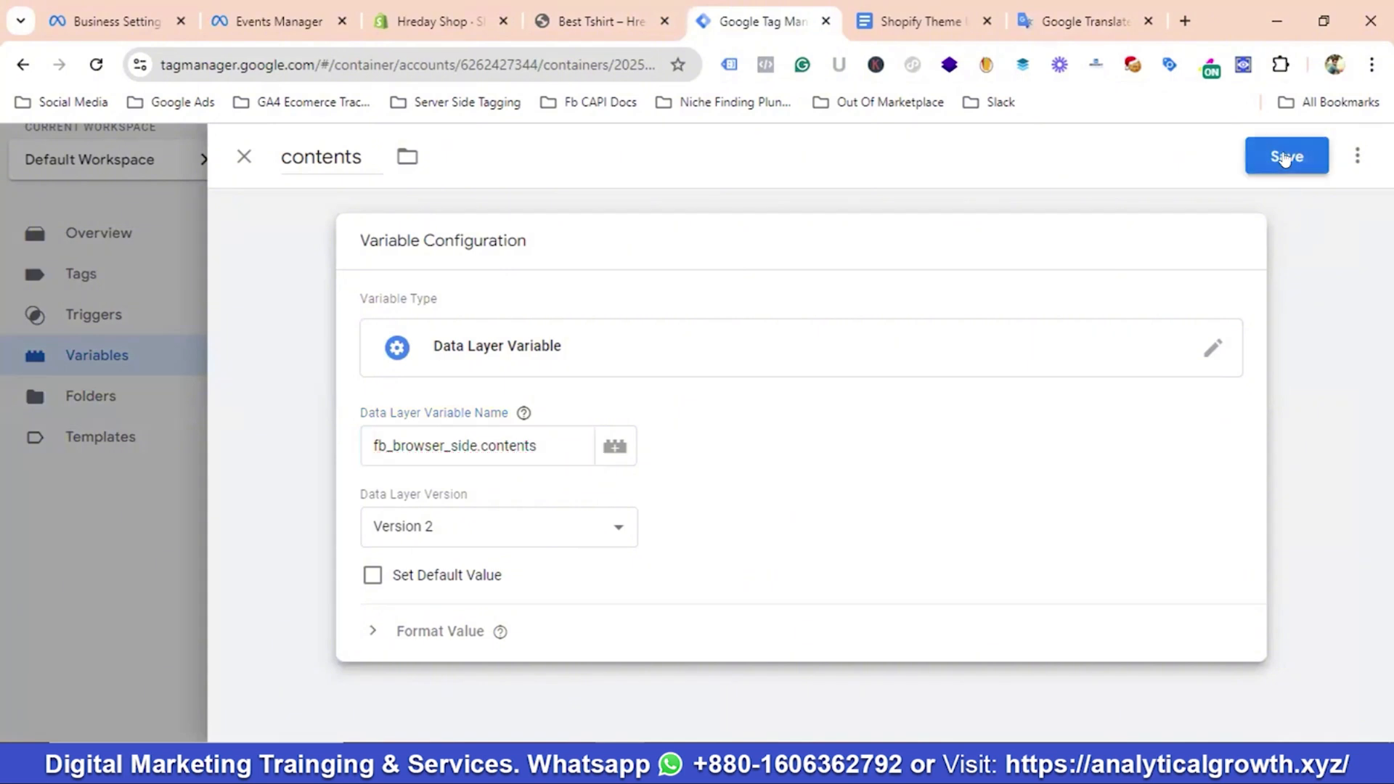
# Change the noted path in Google Translate to fb_browser_side.currency, using the copied currency key, and select the whole path for copying
pyautogui.click(1068, 9)
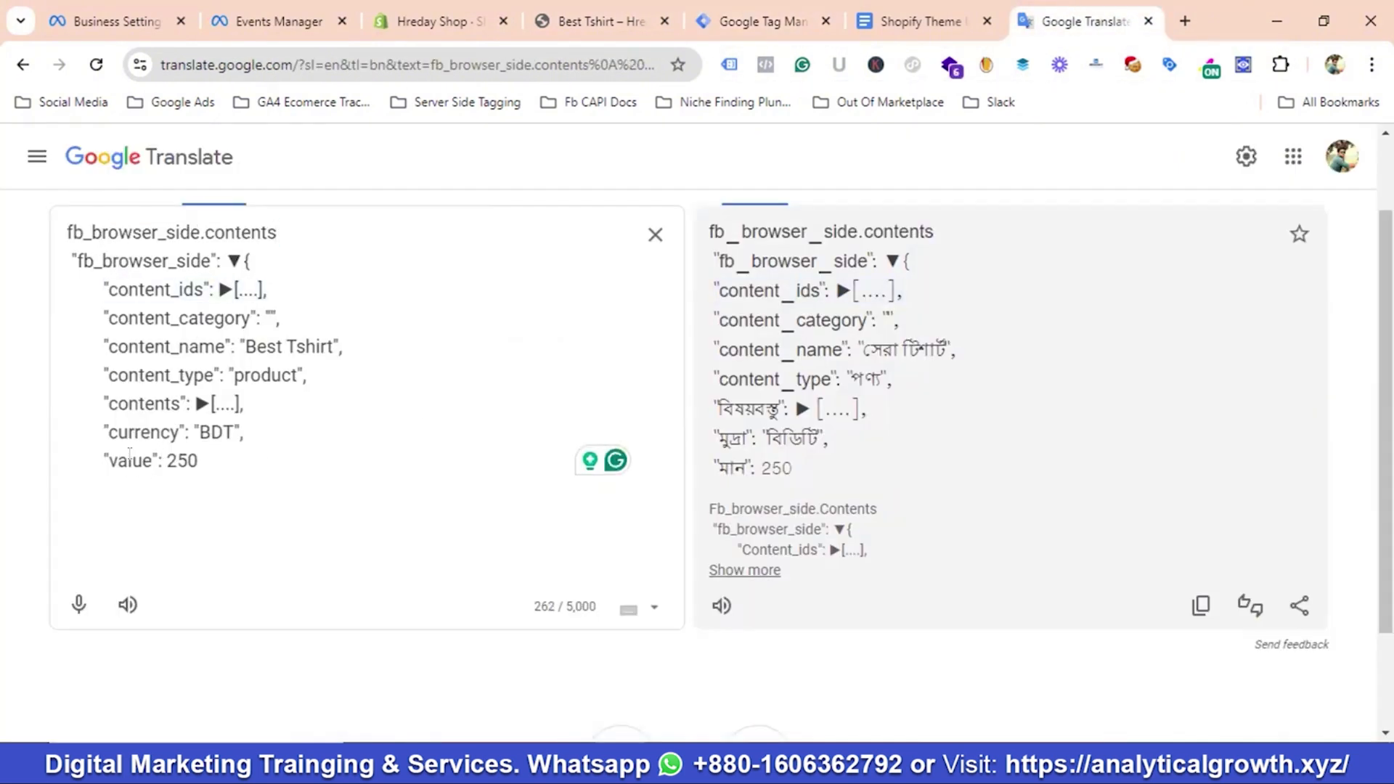
pyautogui.moveTo(135, 435); pyautogui.dragTo(129, 434)
pyautogui.doubleClick(138, 434)
pyautogui.rightClick(138, 434)
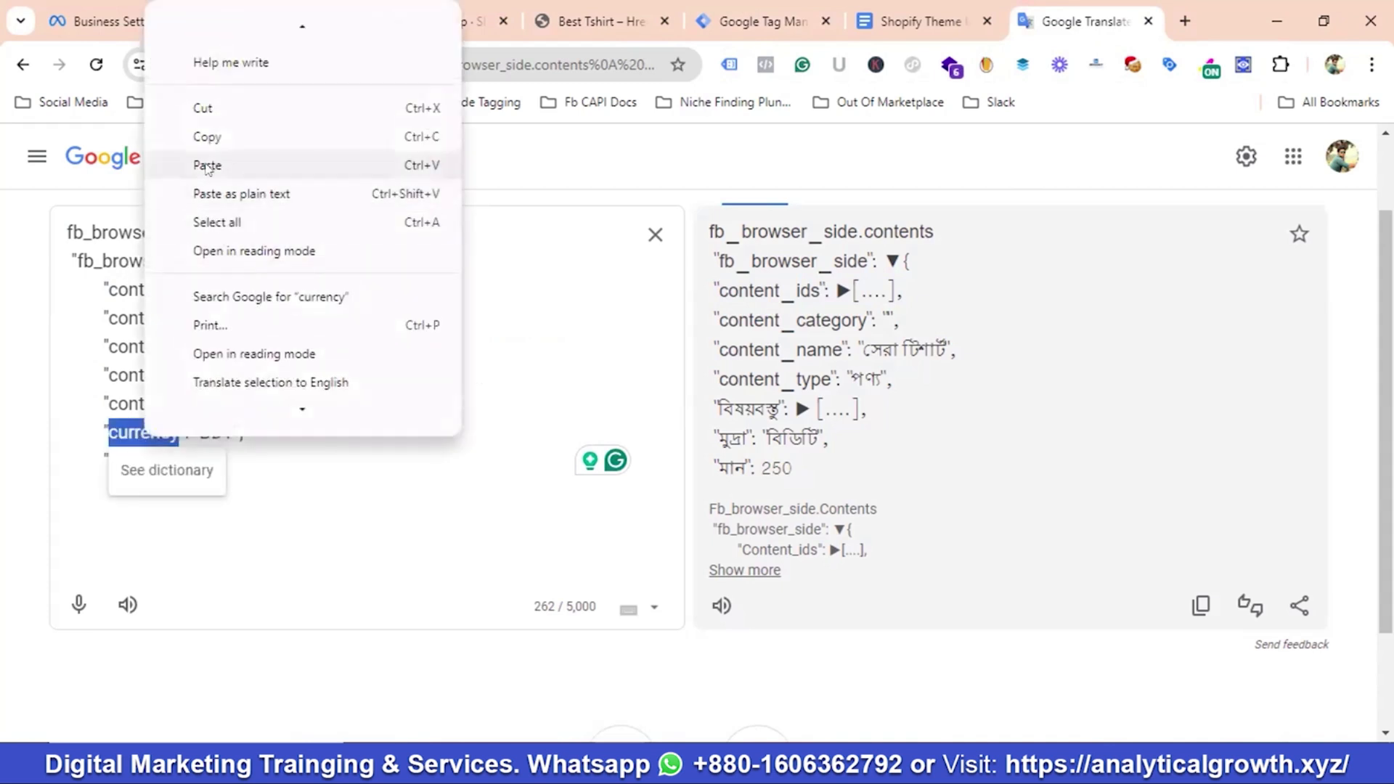
pyautogui.click(215, 144)
pyautogui.doubleClick(229, 231)
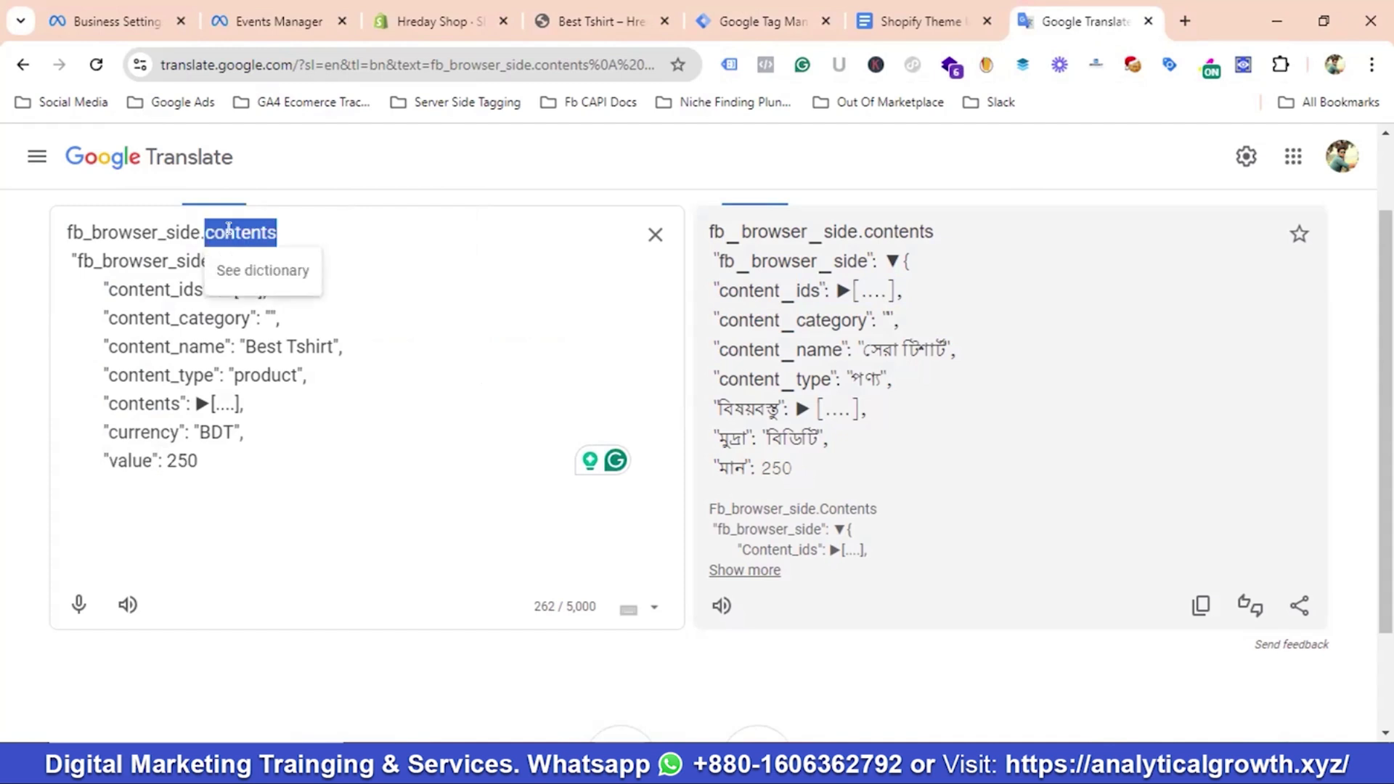
pyautogui.hotkey('ctrl', 'v')
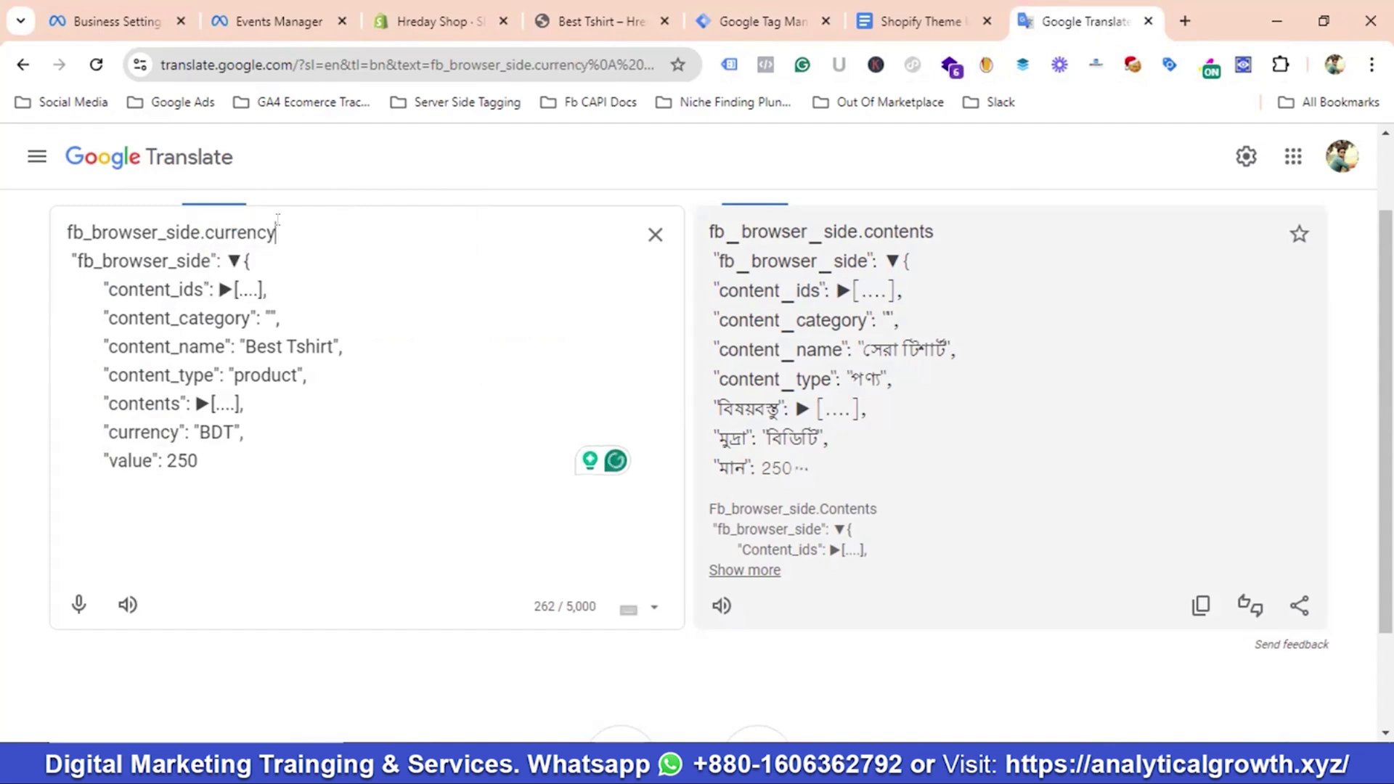
pyautogui.moveTo(287, 231); pyautogui.dragTo(56, 223)
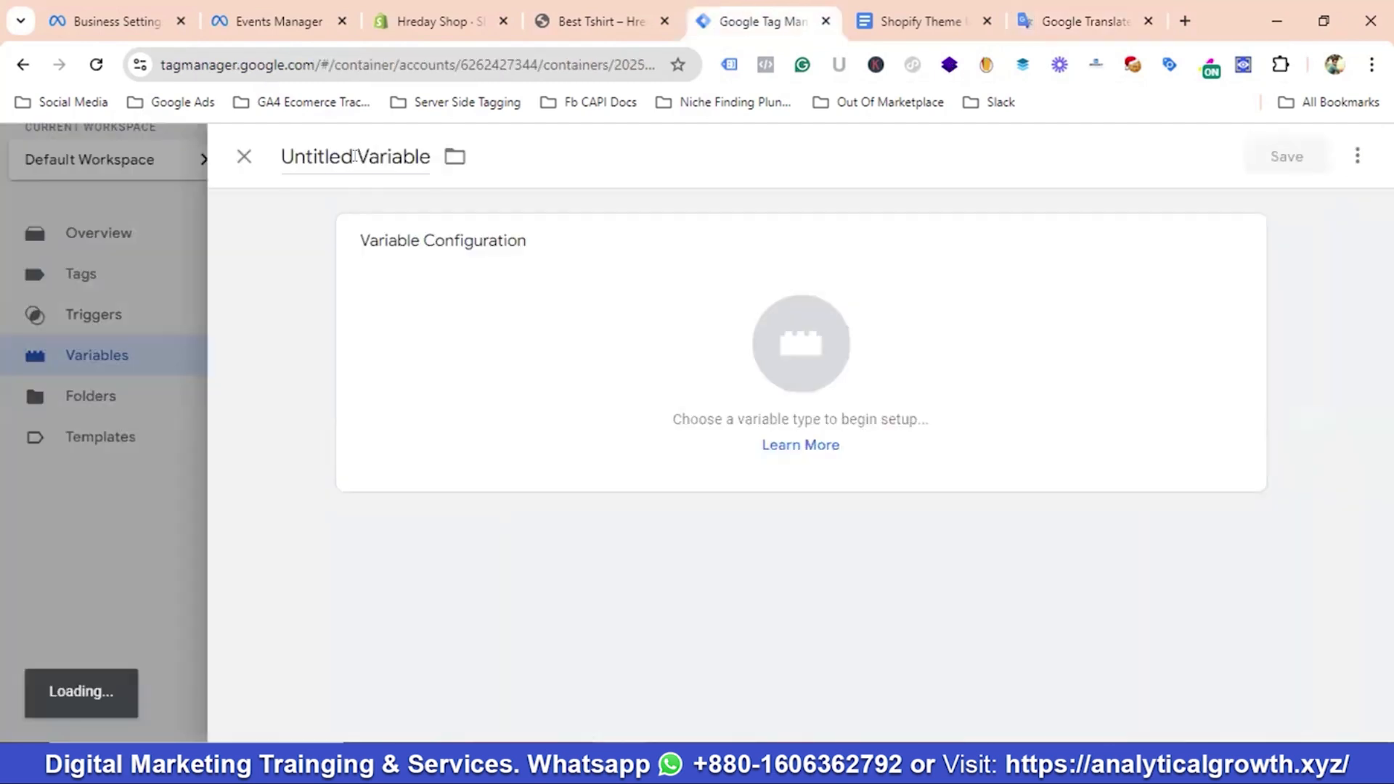
# Name the new Google Tag Manager variable currency, removing the fb_browser_side prefix from the pasted path
pyautogui.click(354, 156)
pyautogui.hotkey('ctrl', 'v')
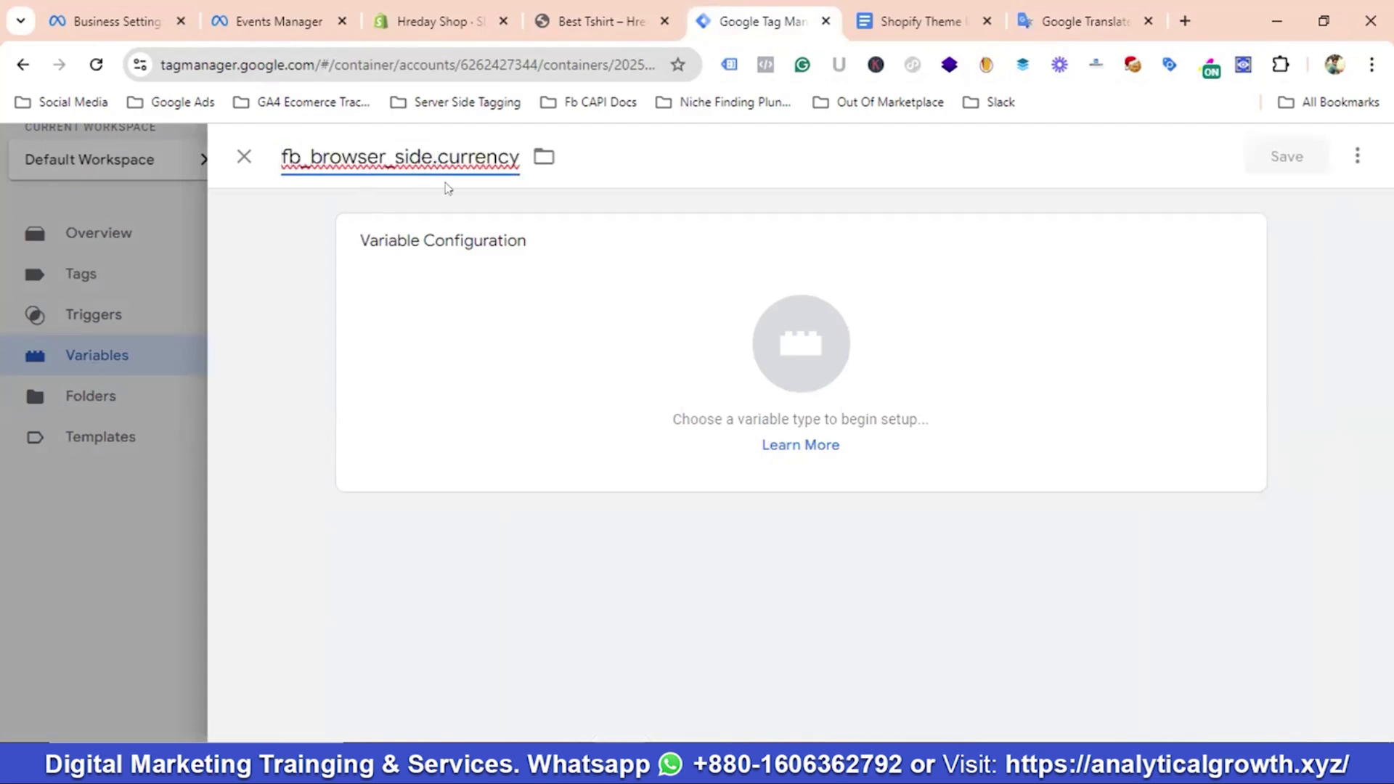
pyautogui.hotkey('ctrl', 'Left')
pyautogui.press('BackSpace')
pyautogui.press('BackSpace')
pyautogui.press('BackSpace')
pyautogui.press('BackSpace')
pyautogui.press('BackSpace')
pyautogui.press('BackSpace')
pyautogui.press('BackSpace')
pyautogui.press('BackSpace')
pyautogui.press('BackSpace')
pyautogui.press('BackSpace')
pyautogui.press('BackSpace')
pyautogui.press('BackSpace')
pyautogui.press('BackSpace')
pyautogui.press('BackSpace')
pyautogui.press('BackSpace')
pyautogui.press('BackSpace')
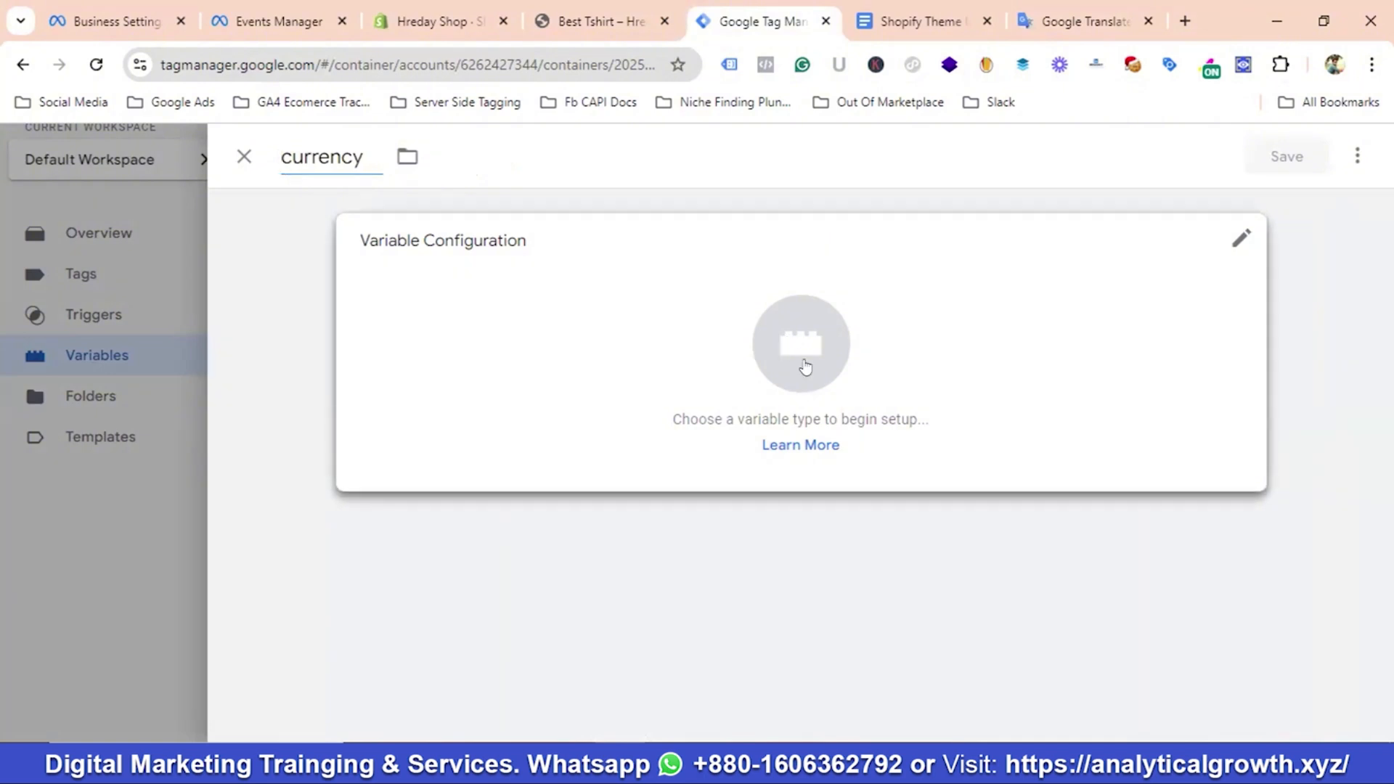
# Make the currency variable a Data Layer Variable with the data layer variable name fb_browser_side.currency and save it
pyautogui.click(806, 367)
pyautogui.scroll(-3, 871, 385)
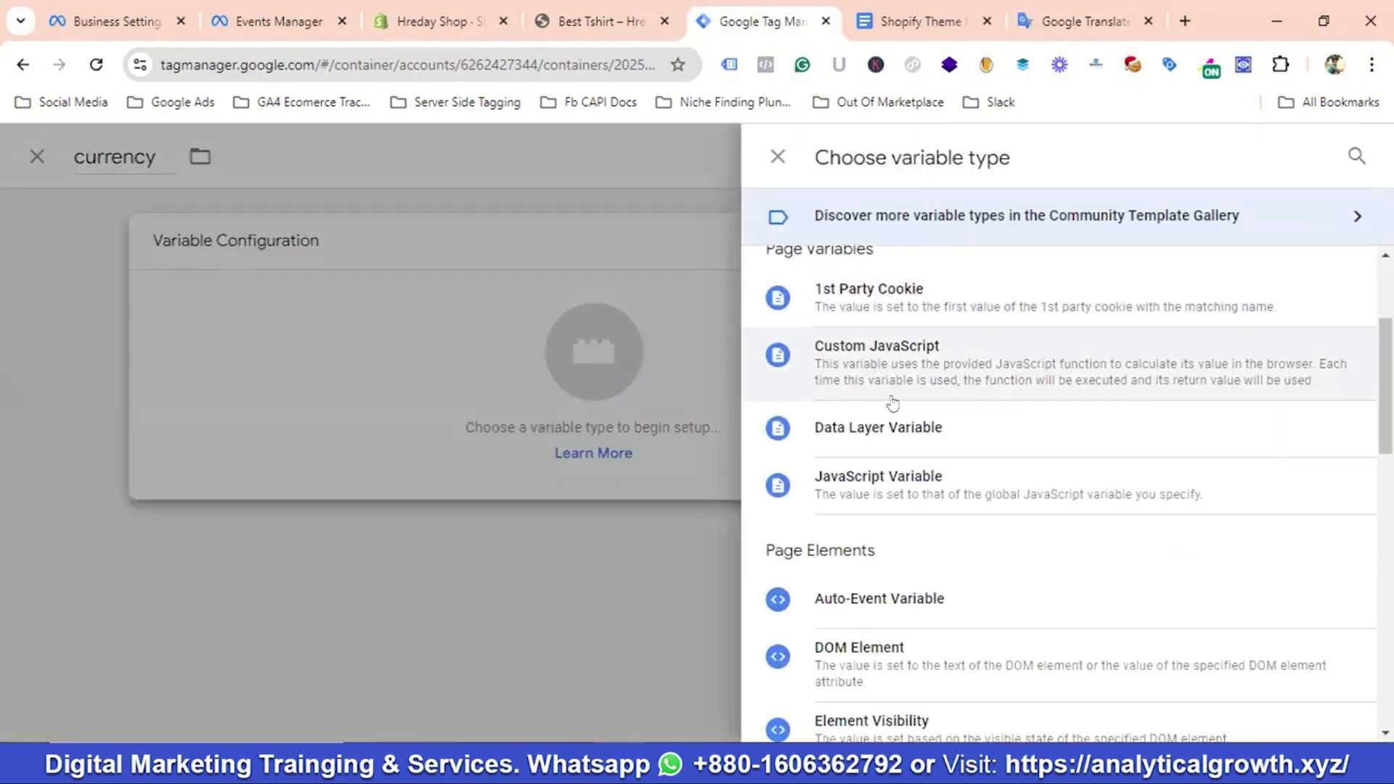
pyautogui.click(893, 444)
pyautogui.click(438, 440)
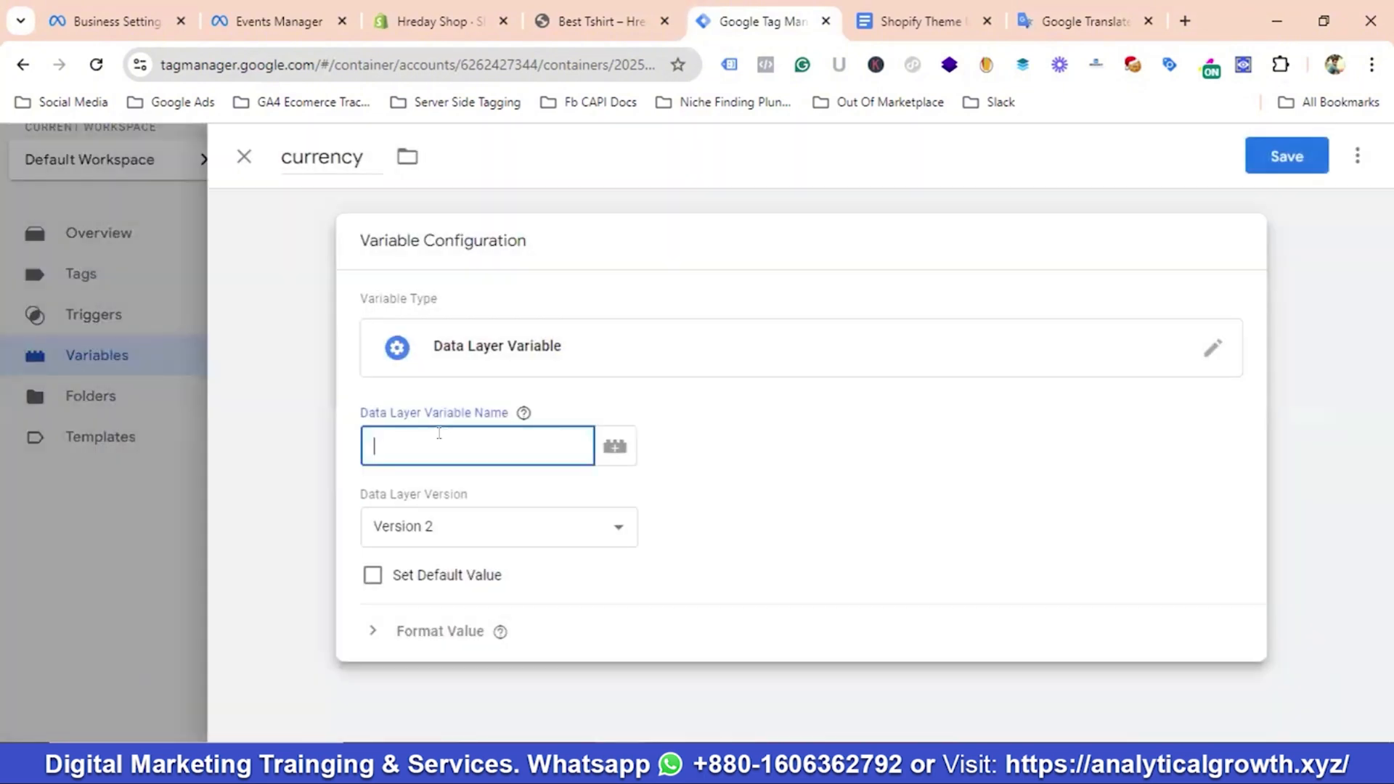
pyautogui.hotkey('ctrl', 'v')
pyautogui.click(1287, 156)
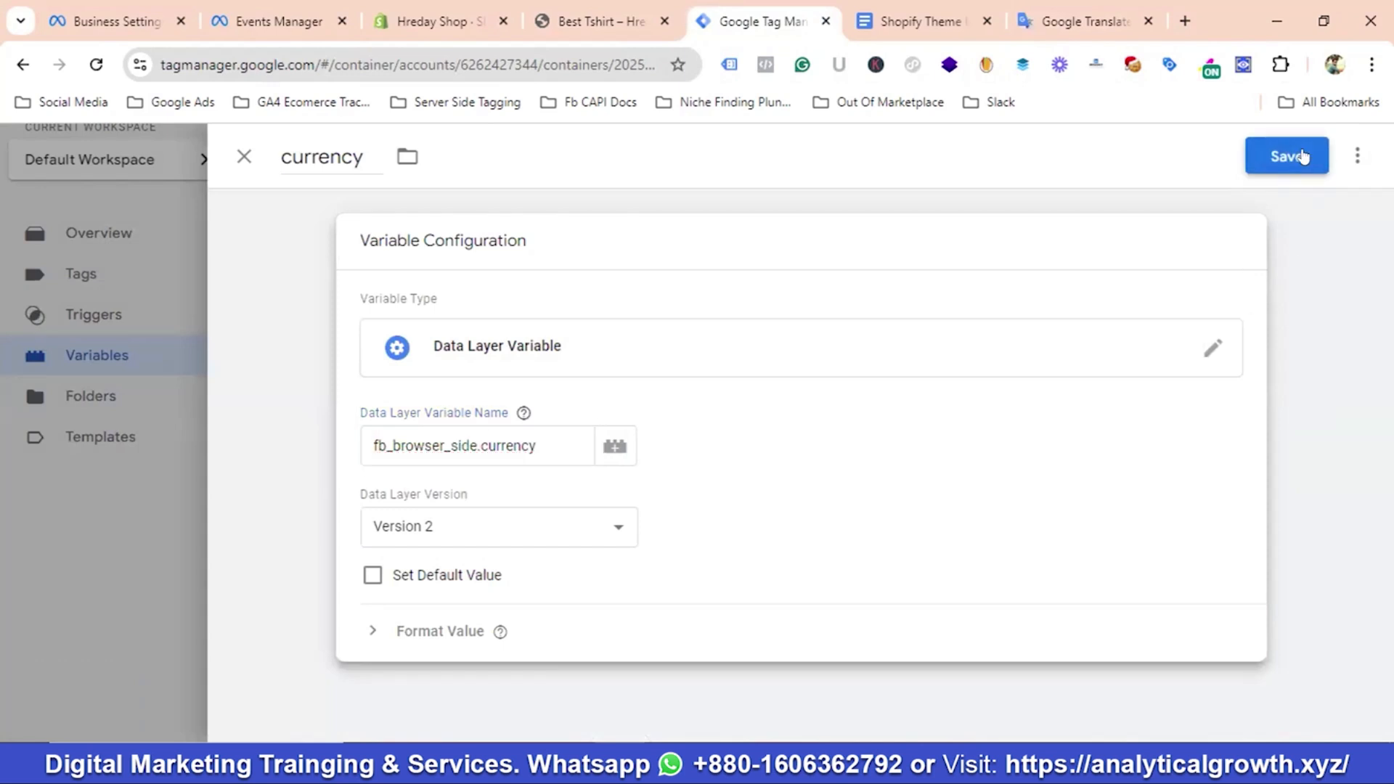
# Change the noted path in Google Translate to fb_browser_side.value, using the copied value key, and select the whole path for copying
pyautogui.click(1062, 10)
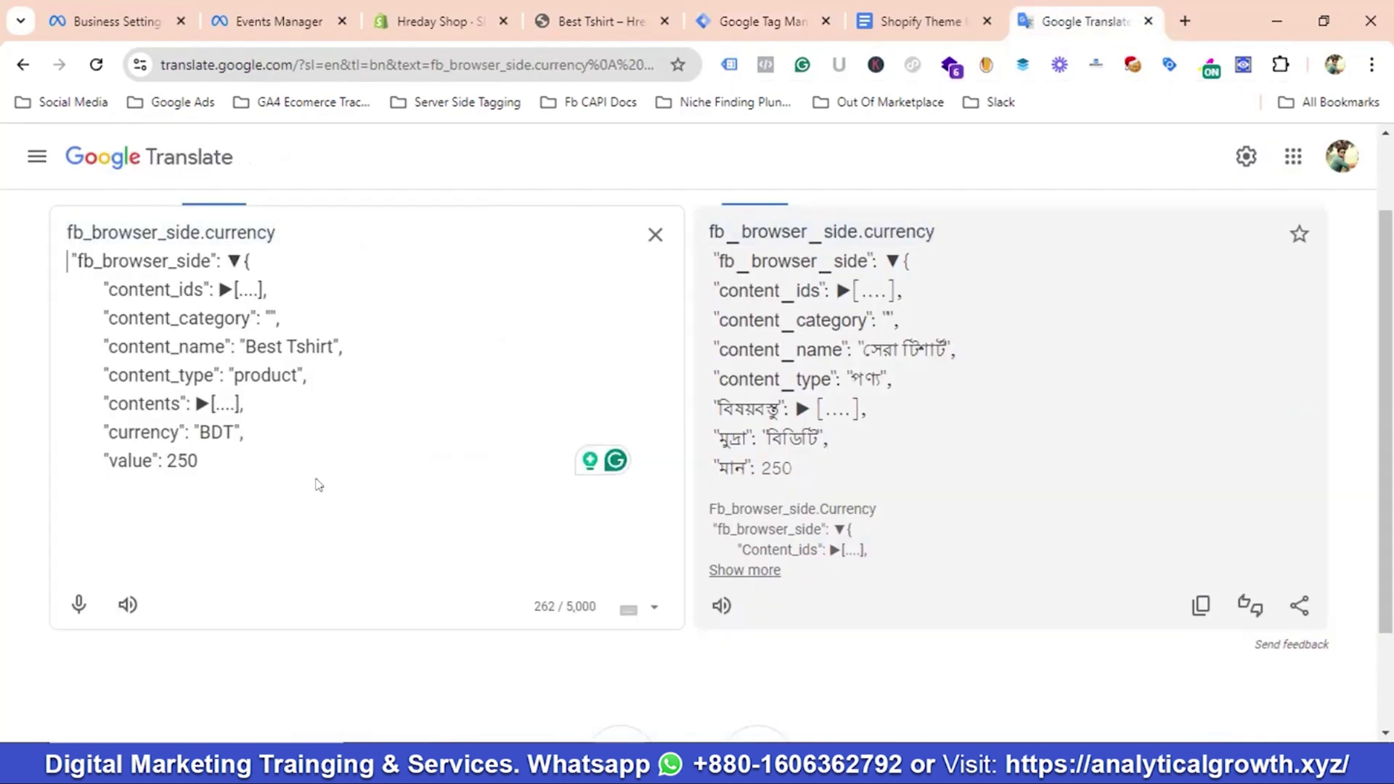
pyautogui.doubleClick(127, 459)
pyautogui.rightClick(128, 459)
pyautogui.click(196, 141)
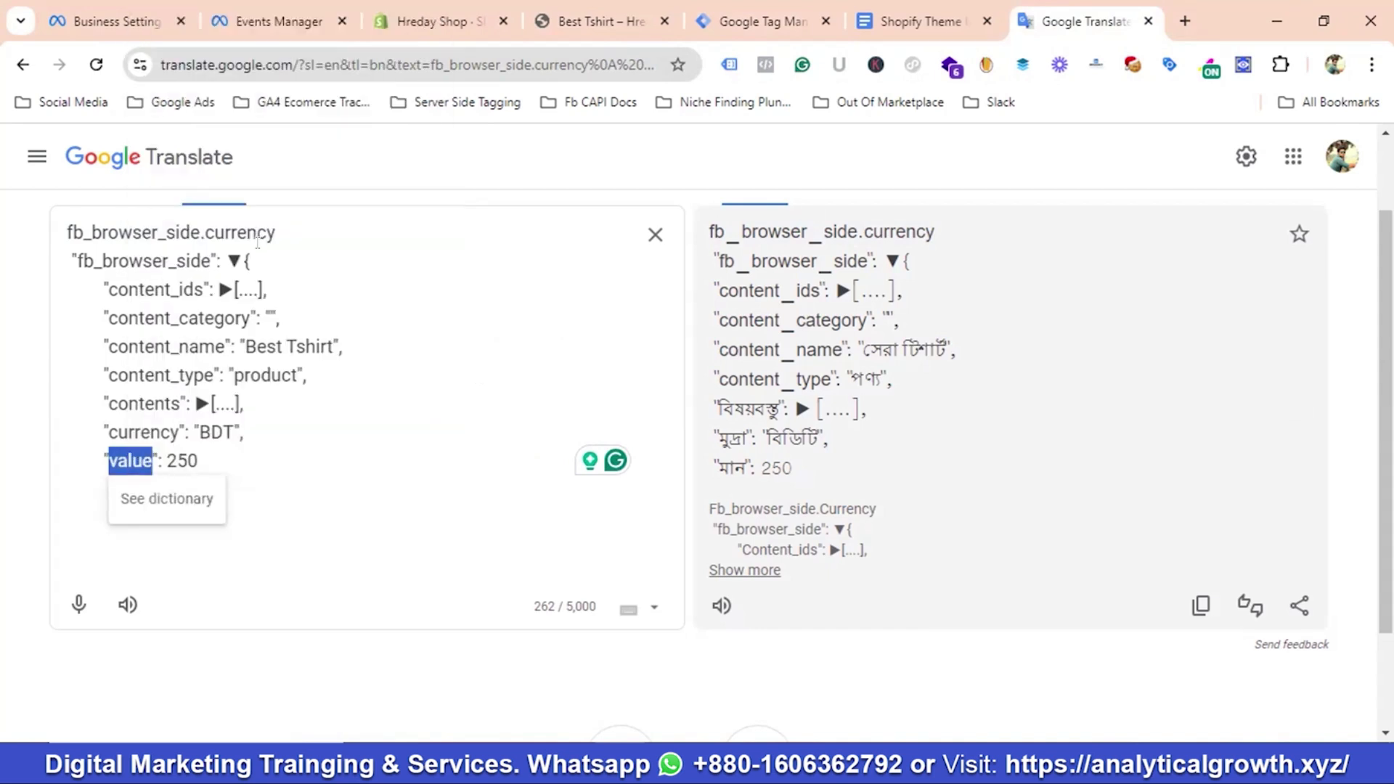
pyautogui.doubleClick(239, 232)
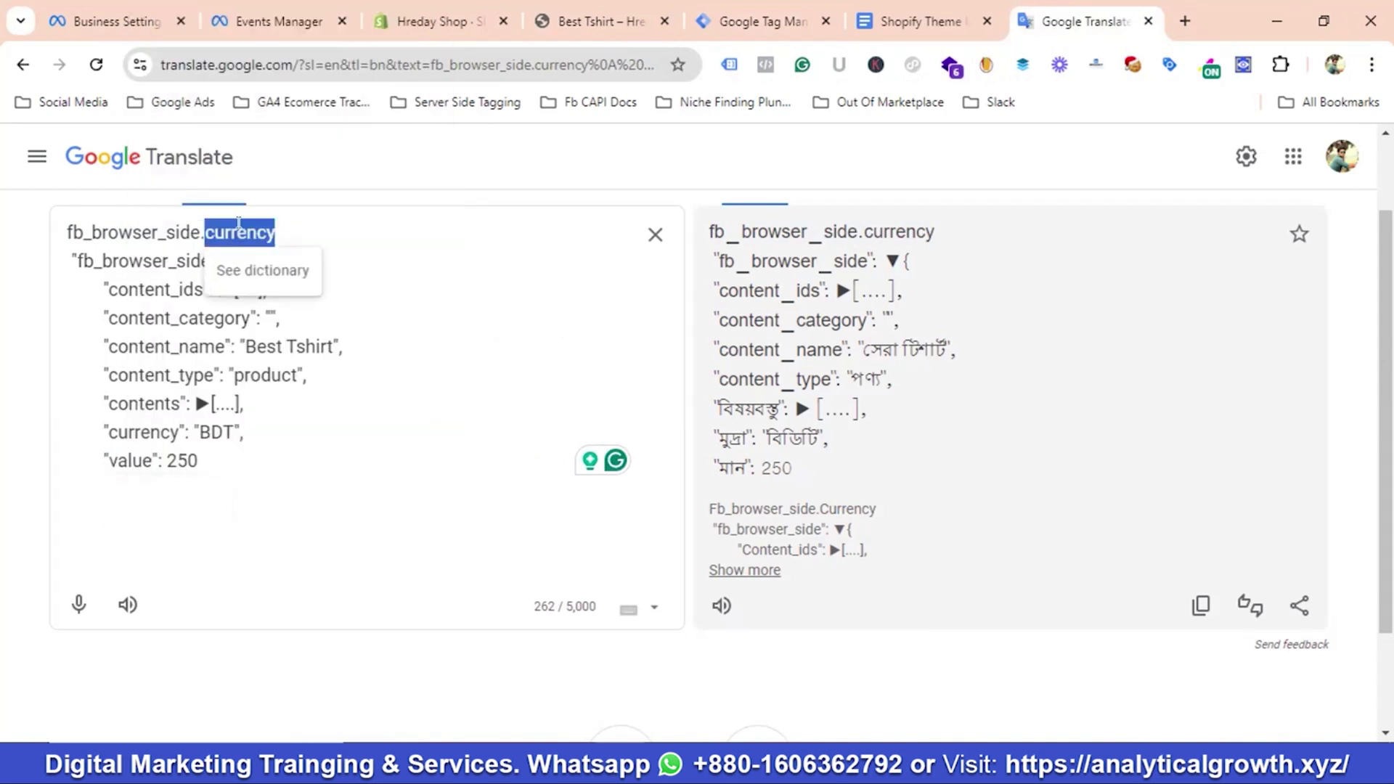
pyautogui.hotkey('ctrl', 'v')
pyautogui.moveTo(249, 232); pyautogui.dragTo(38, 227)
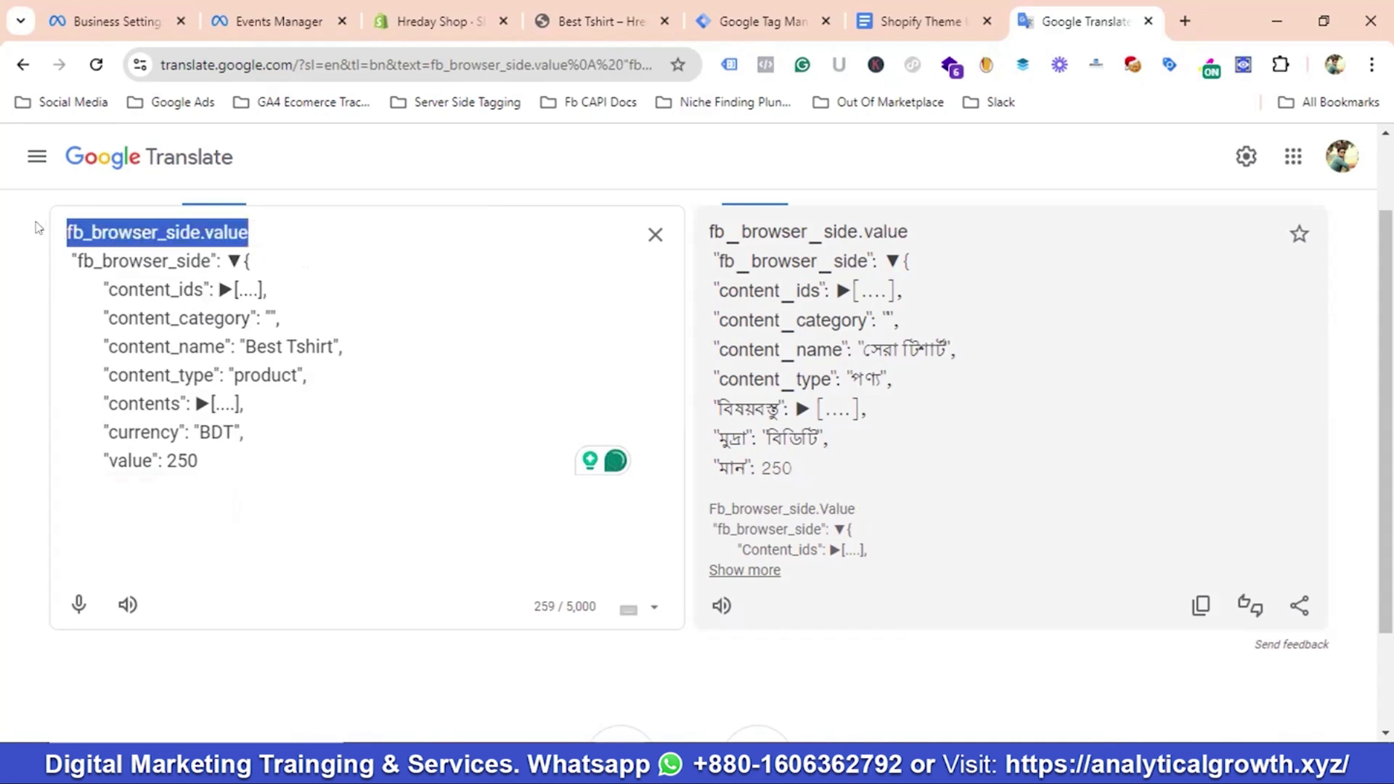
# Create a new user-defined variable in Google Tag Manager named value, removing the fb_browser_side prefix from the pasted path
pyautogui.click(737, 22)
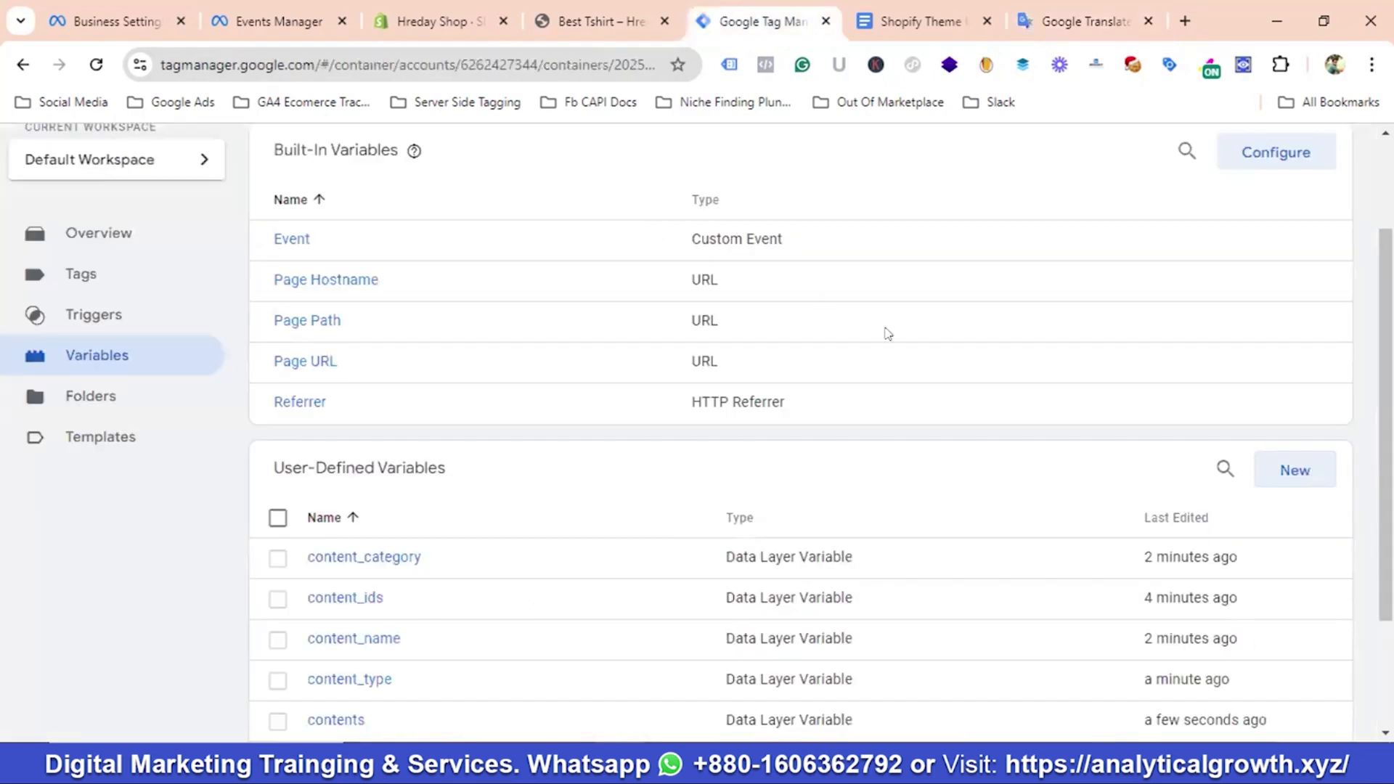
pyautogui.click(1271, 474)
pyautogui.click(340, 156)
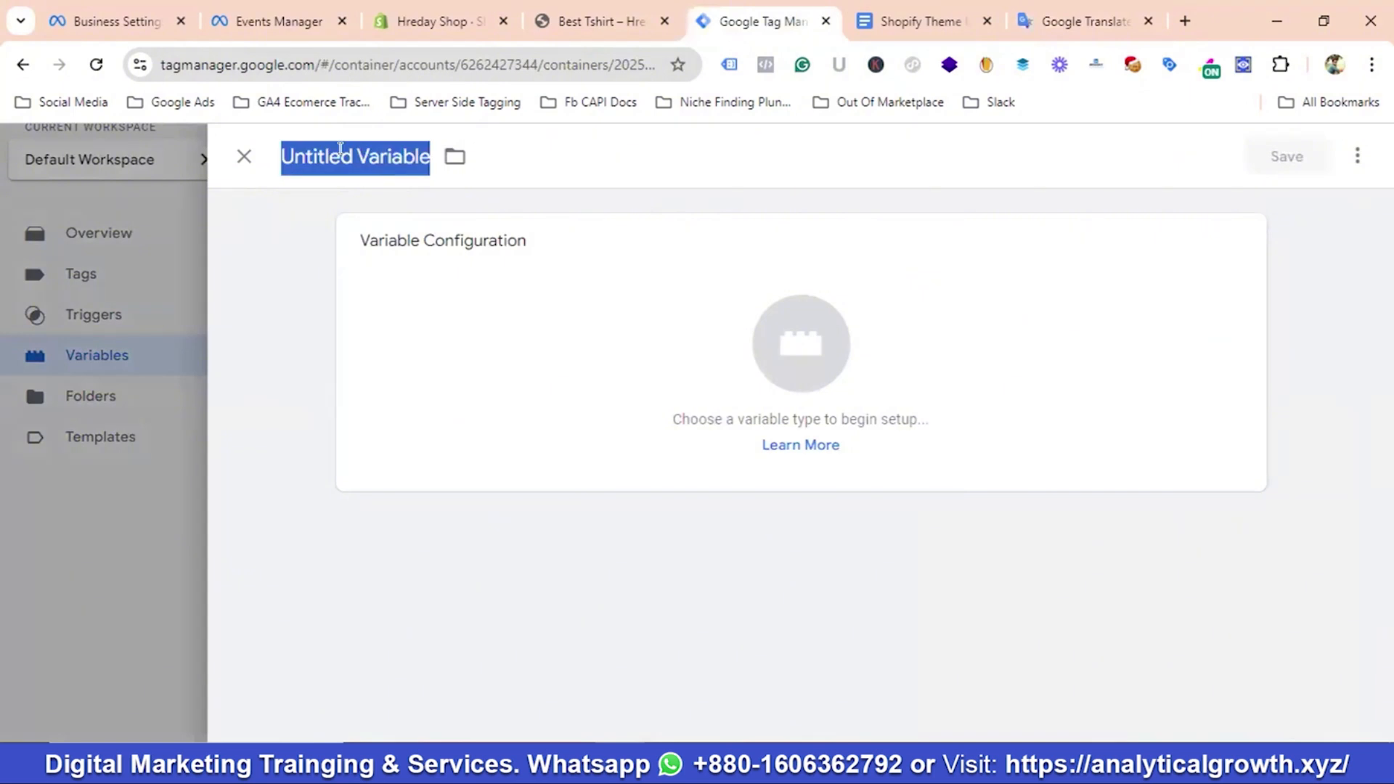
pyautogui.hotkey('ctrl', 'v')
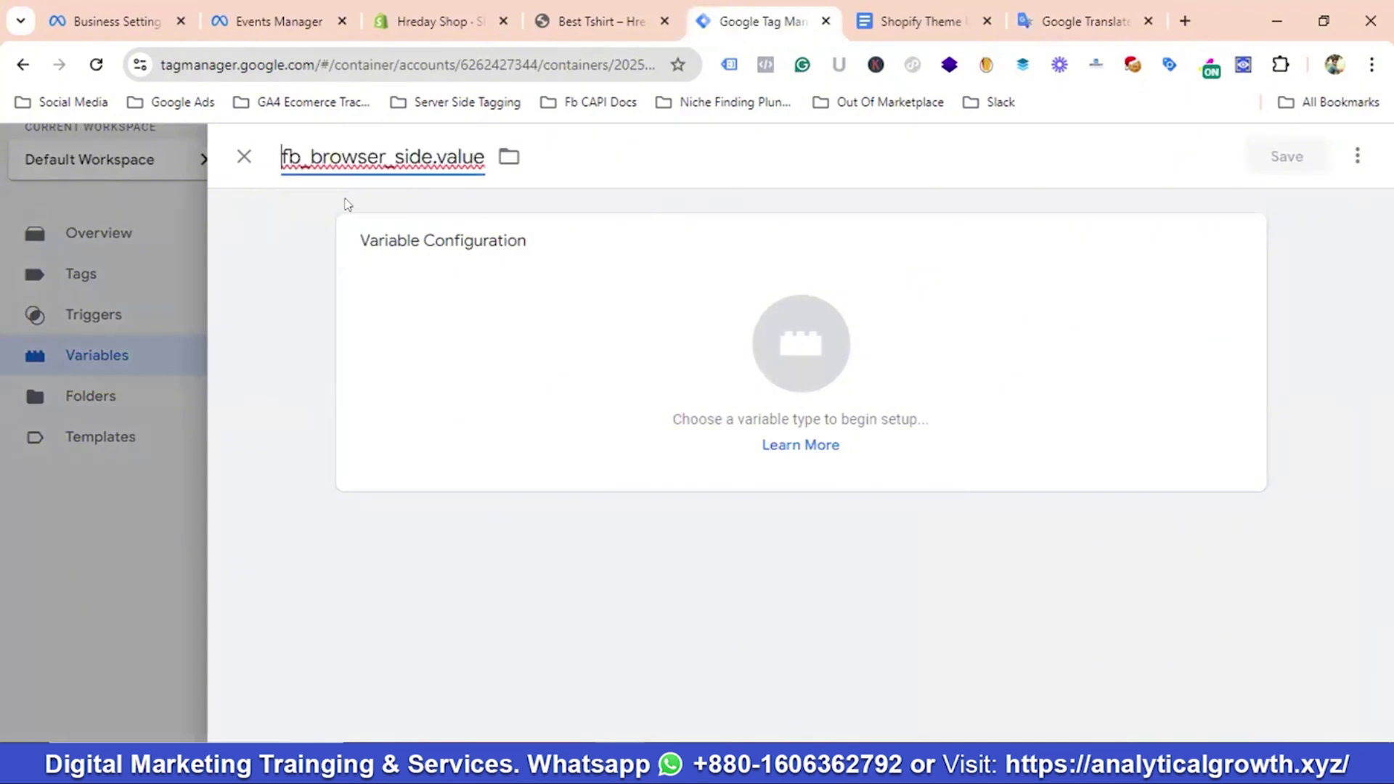
pyautogui.click(436, 156)
pyautogui.press('BackSpace')
pyautogui.press('BackSpace')
pyautogui.press('BackSpace')
pyautogui.press('BackSpace')
pyautogui.press('BackSpace')
pyautogui.press('BackSpace')
pyautogui.press('BackSpace')
pyautogui.press('BackSpace')
pyautogui.press('BackSpace')
pyautogui.press('BackSpace')
pyautogui.press('BackSpace')
pyautogui.press('BackSpace')
pyautogui.press('BackSpace')
pyautogui.press('BackSpace')
pyautogui.press('BackSpace')
pyautogui.press('BackSpace')
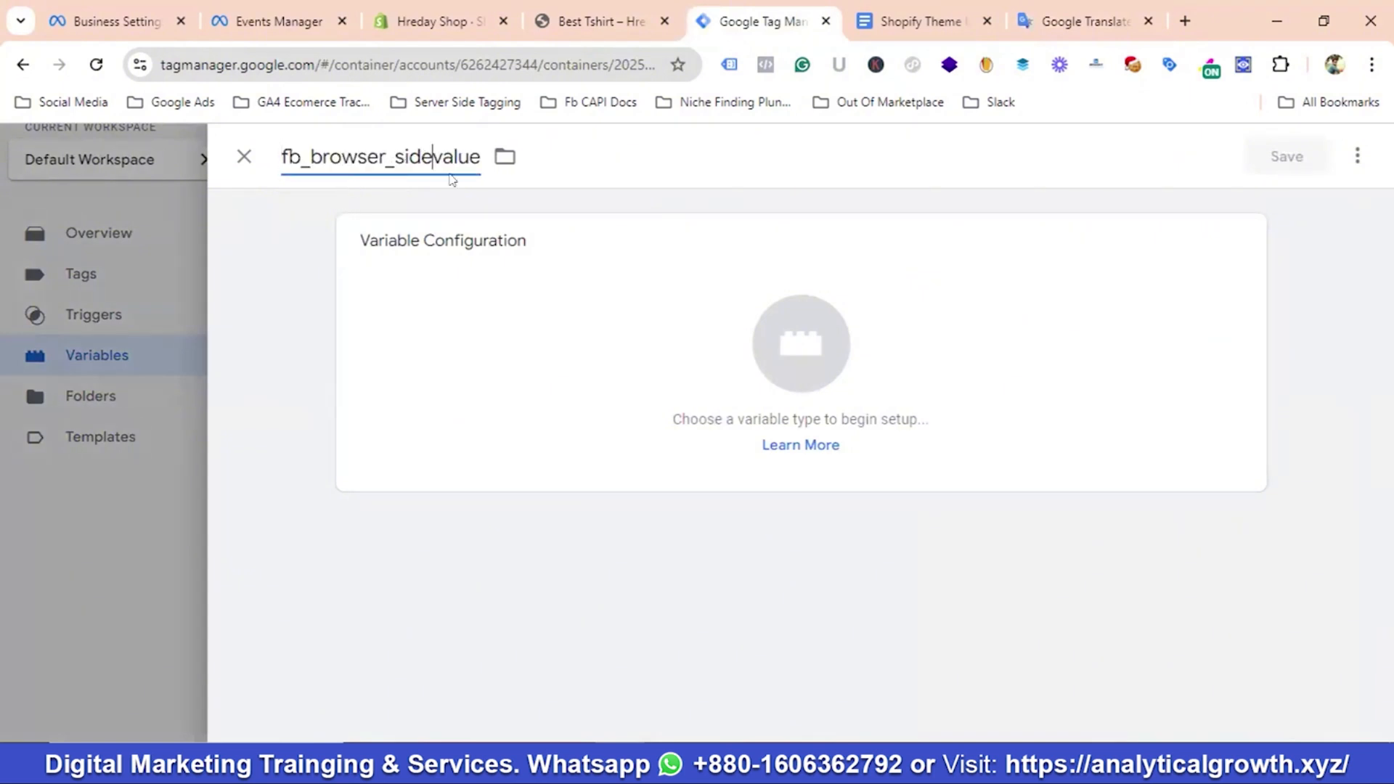
# Make the value variable a Data Layer Variable with the data layer variable name fb_browser_side.value and save it
pyautogui.click(812, 351)
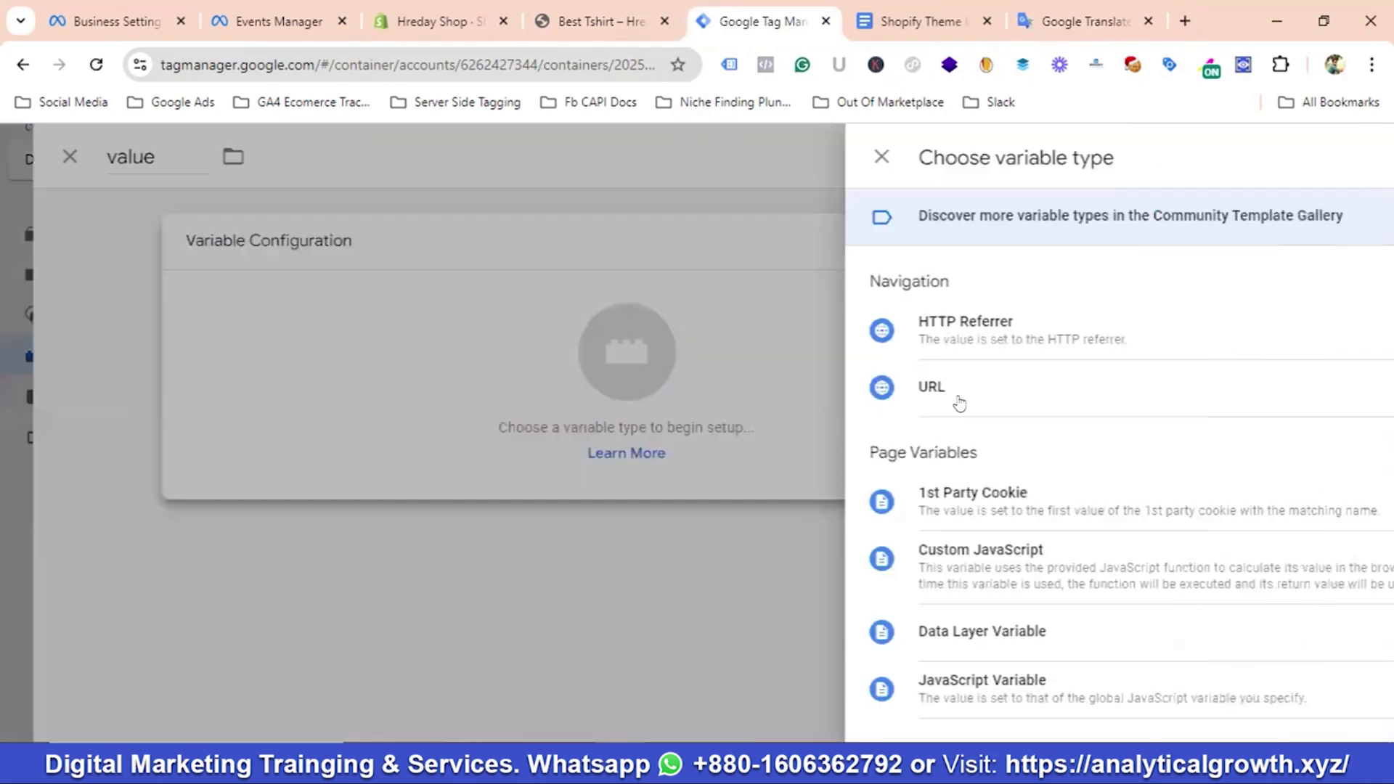
pyautogui.scroll(-2, 955, 398)
pyautogui.click(924, 512)
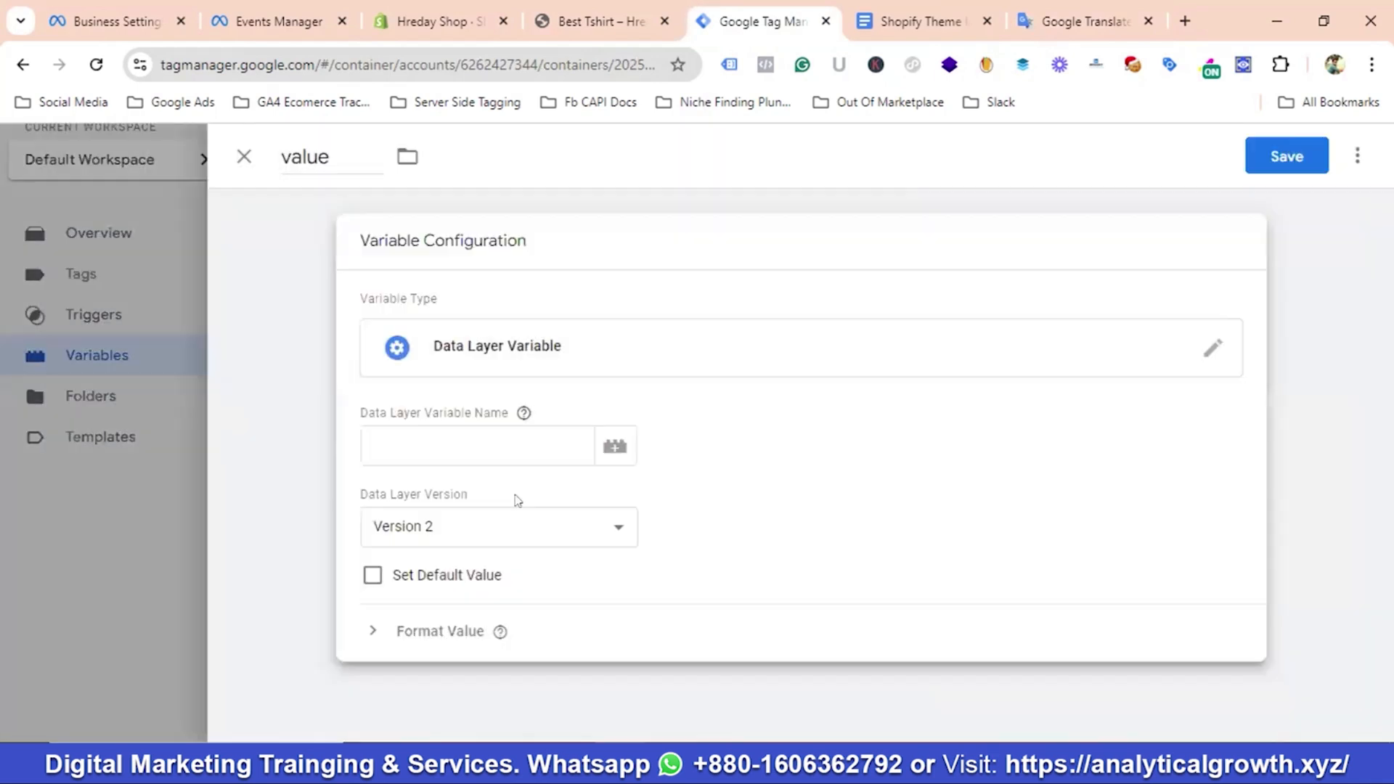
pyautogui.click(457, 448)
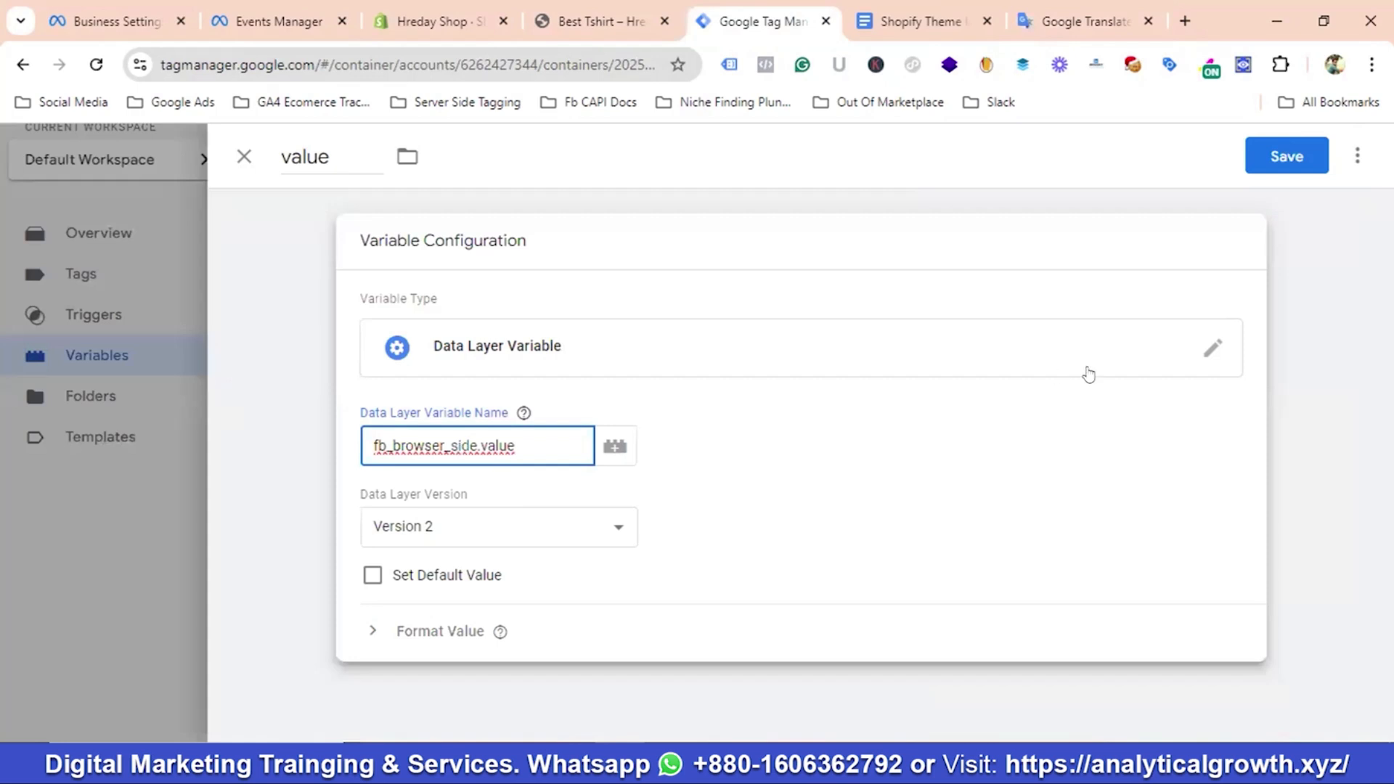
pyautogui.click(1296, 159)
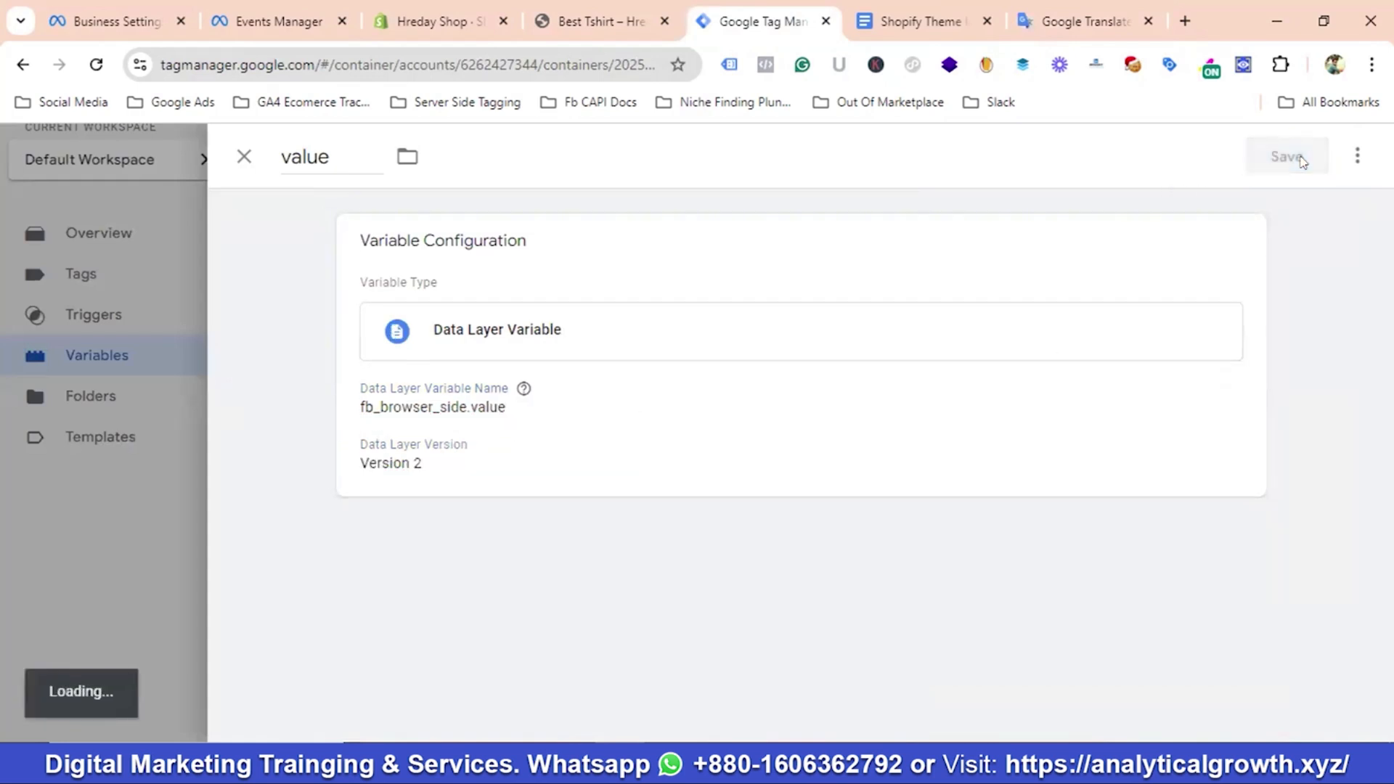
# Review the user-defined variables and start a new, still unnamed trigger in the workspace
pyautogui.scroll(-2, 445, 379)
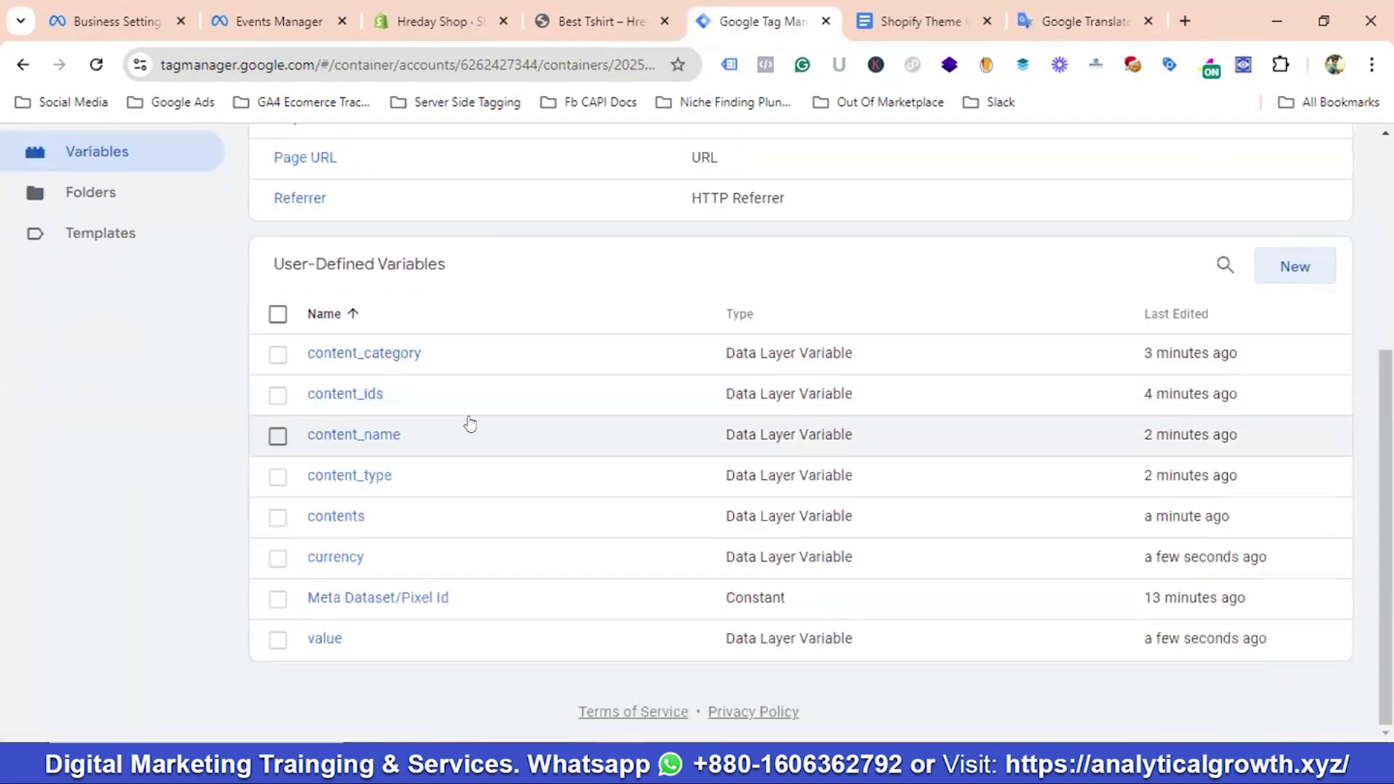
pyautogui.scroll(1, 471, 424)
pyautogui.scroll(1, 498, 498)
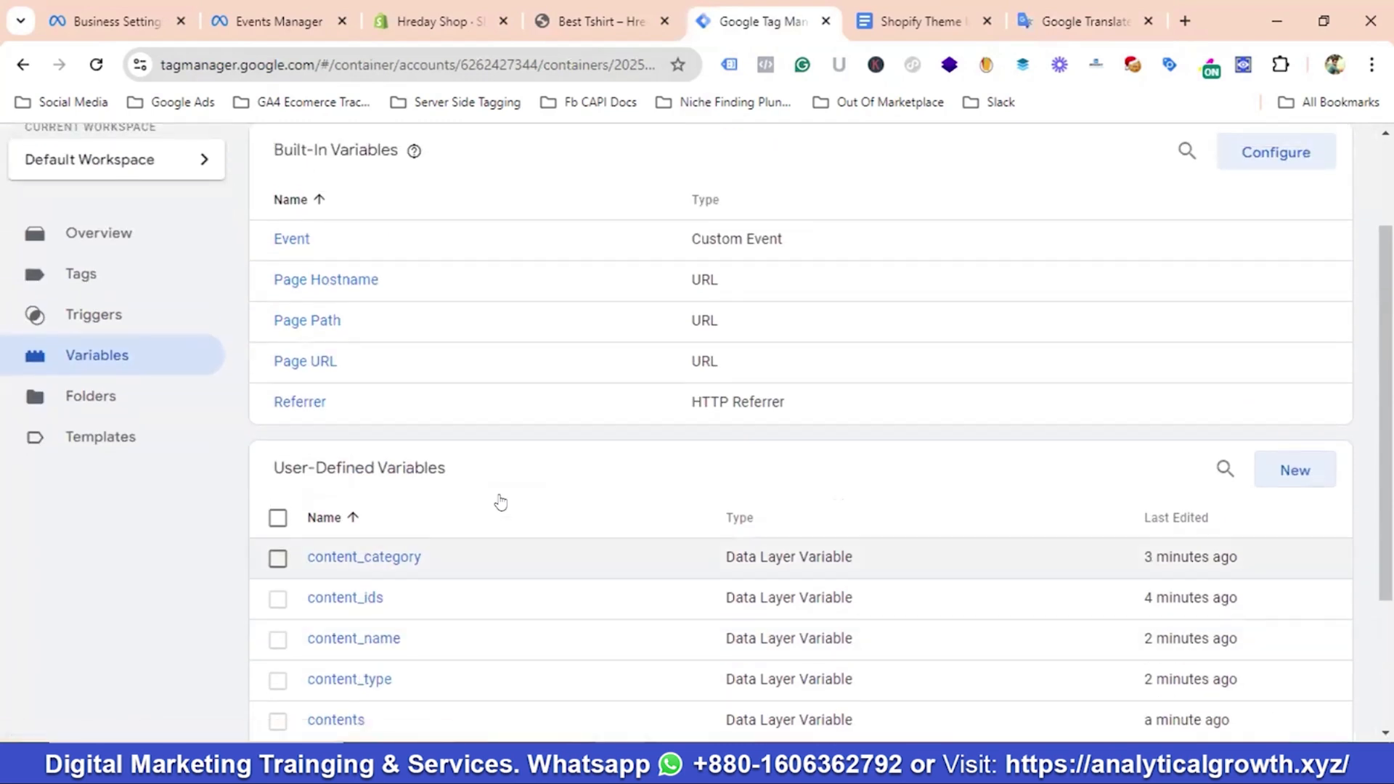
pyautogui.scroll(2, 500, 501)
pyautogui.click(75, 416)
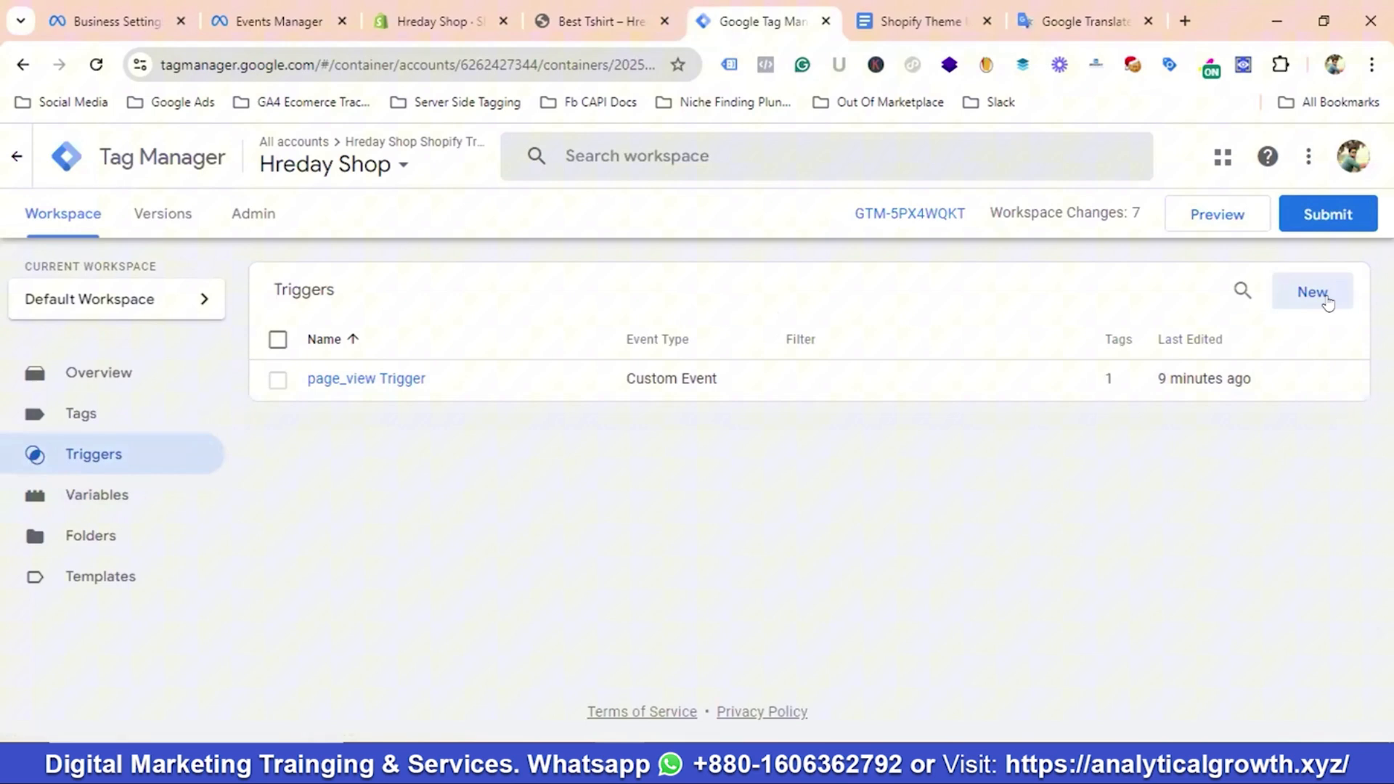
pyautogui.click(1323, 300)
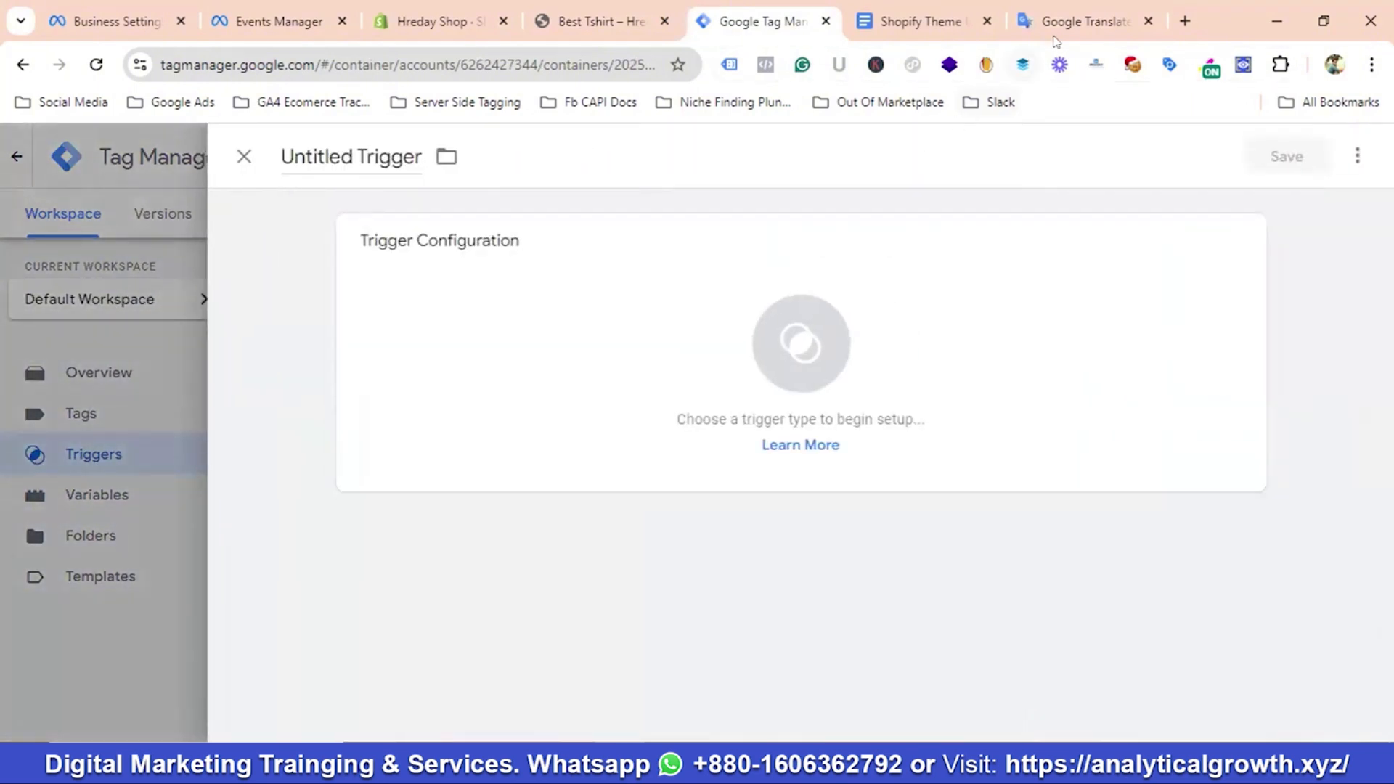
# Copy the event name view_item from the view_item event in DataLayer Checker Plus on the Best Tshirt product page
pyautogui.click(590, 24)
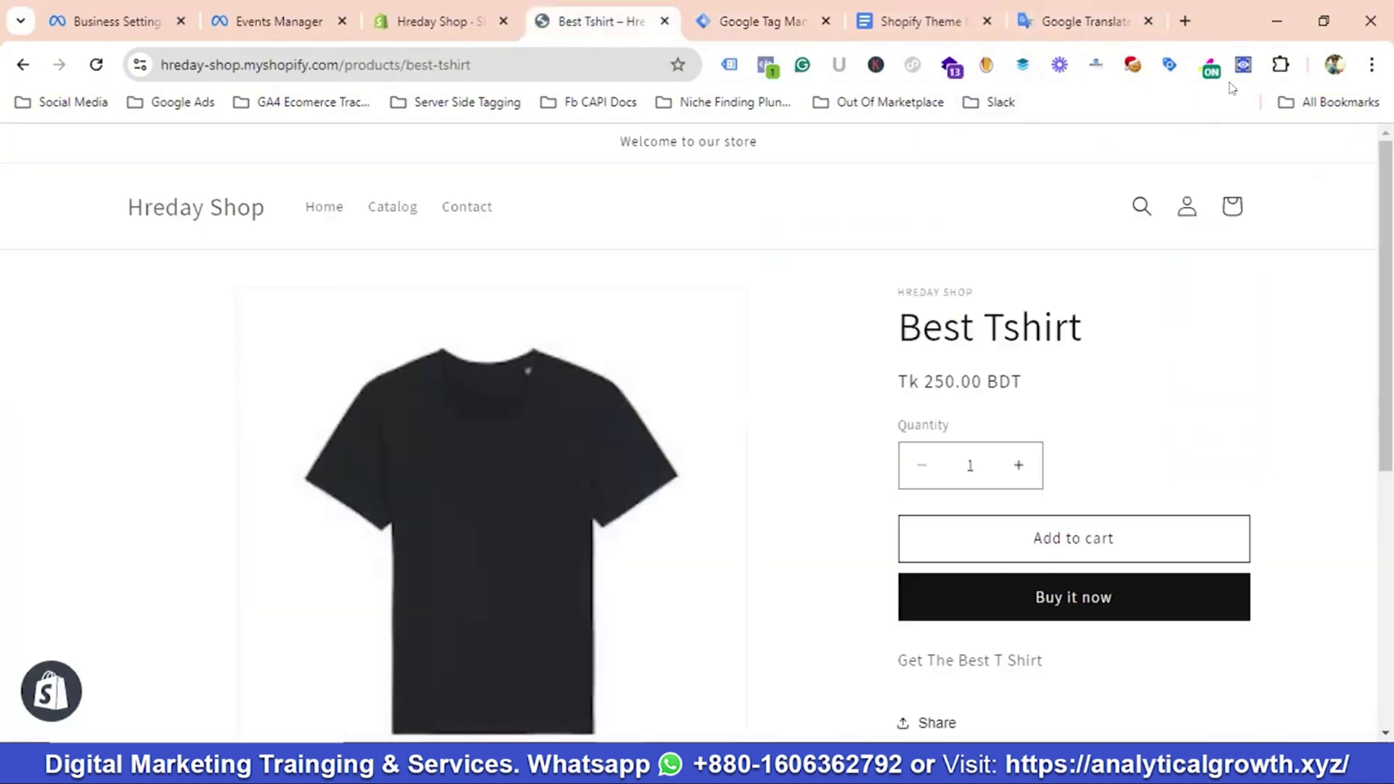
pyautogui.click(1243, 65)
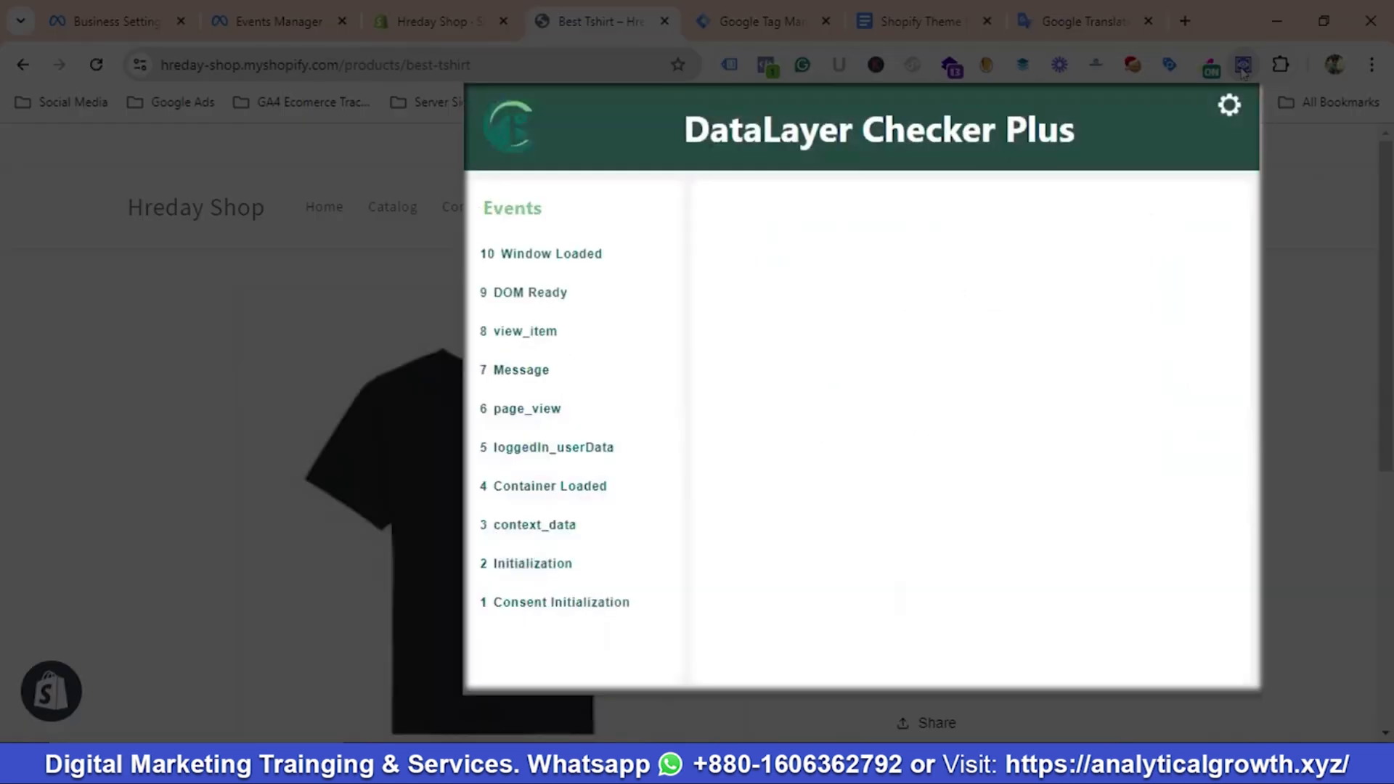
pyautogui.click(531, 337)
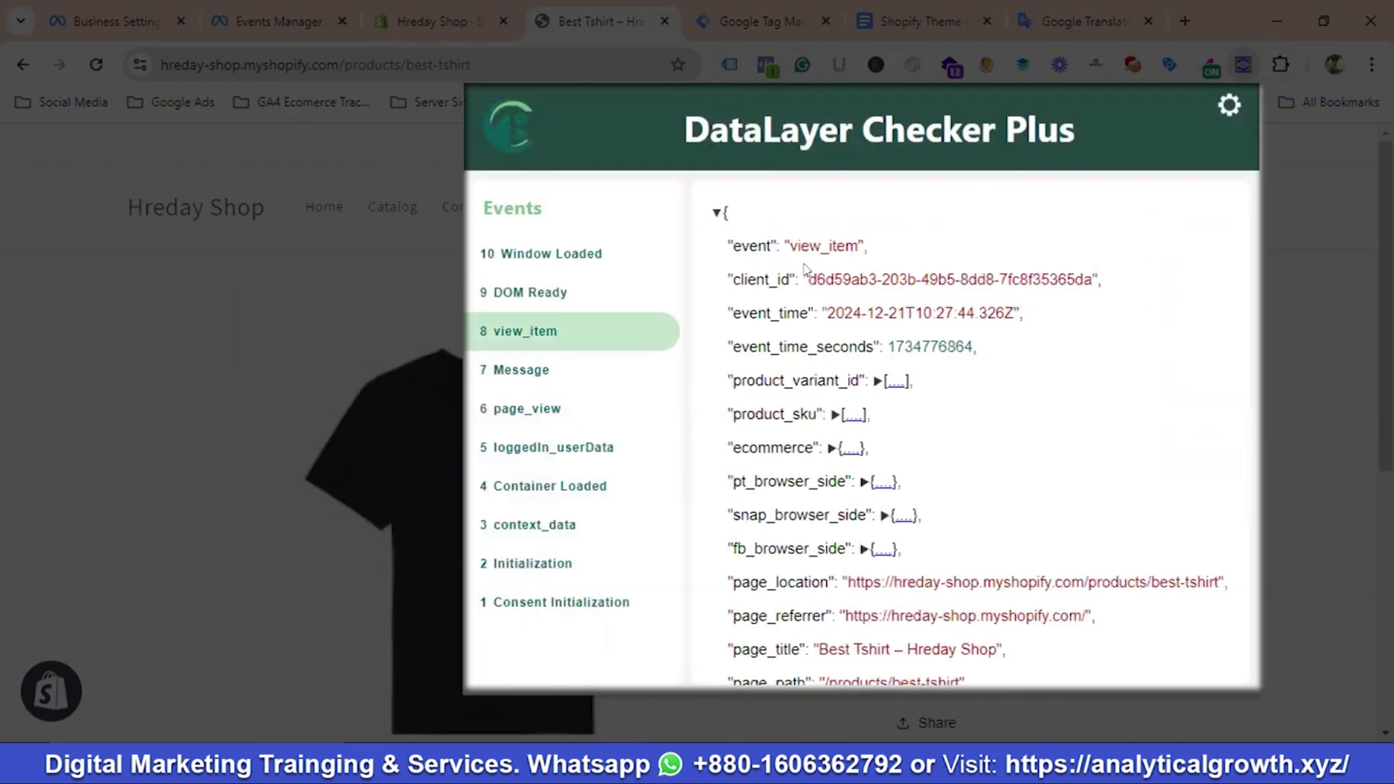
pyautogui.doubleClick(828, 244)
pyautogui.rightClick(828, 240)
pyautogui.click(898, 276)
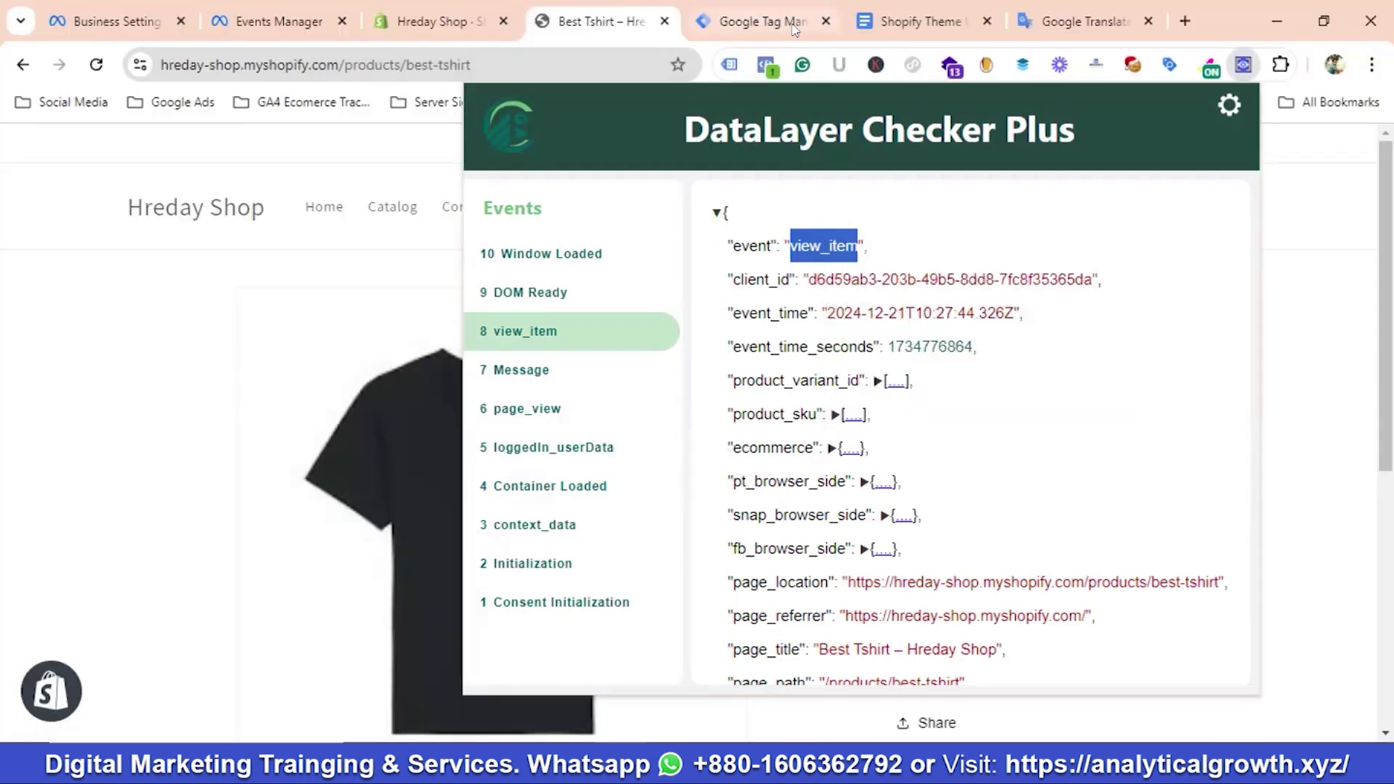
# Name the new Google Tag Manager trigger view_item Trigger, using the copied event name
pyautogui.click(762, 21)
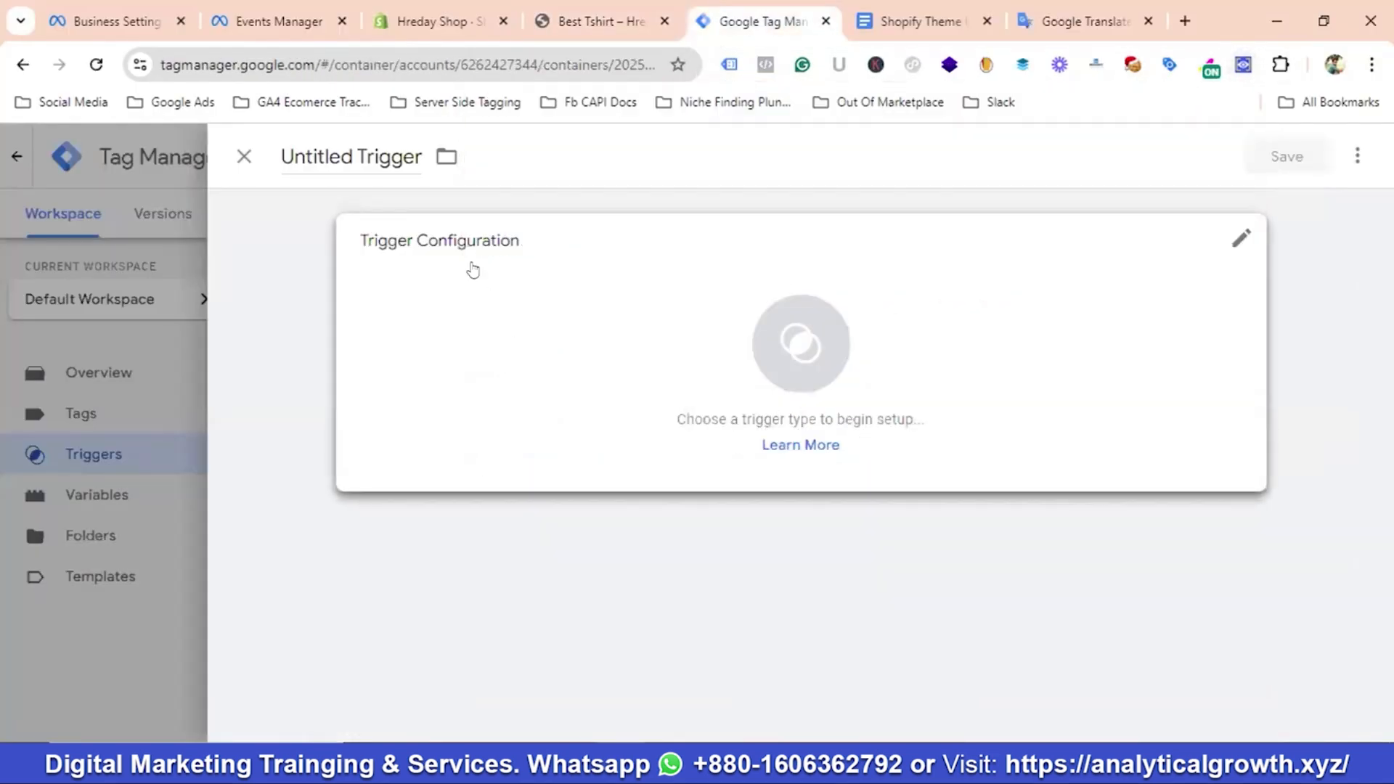
pyautogui.moveTo(351, 157); pyautogui.dragTo(282, 156)
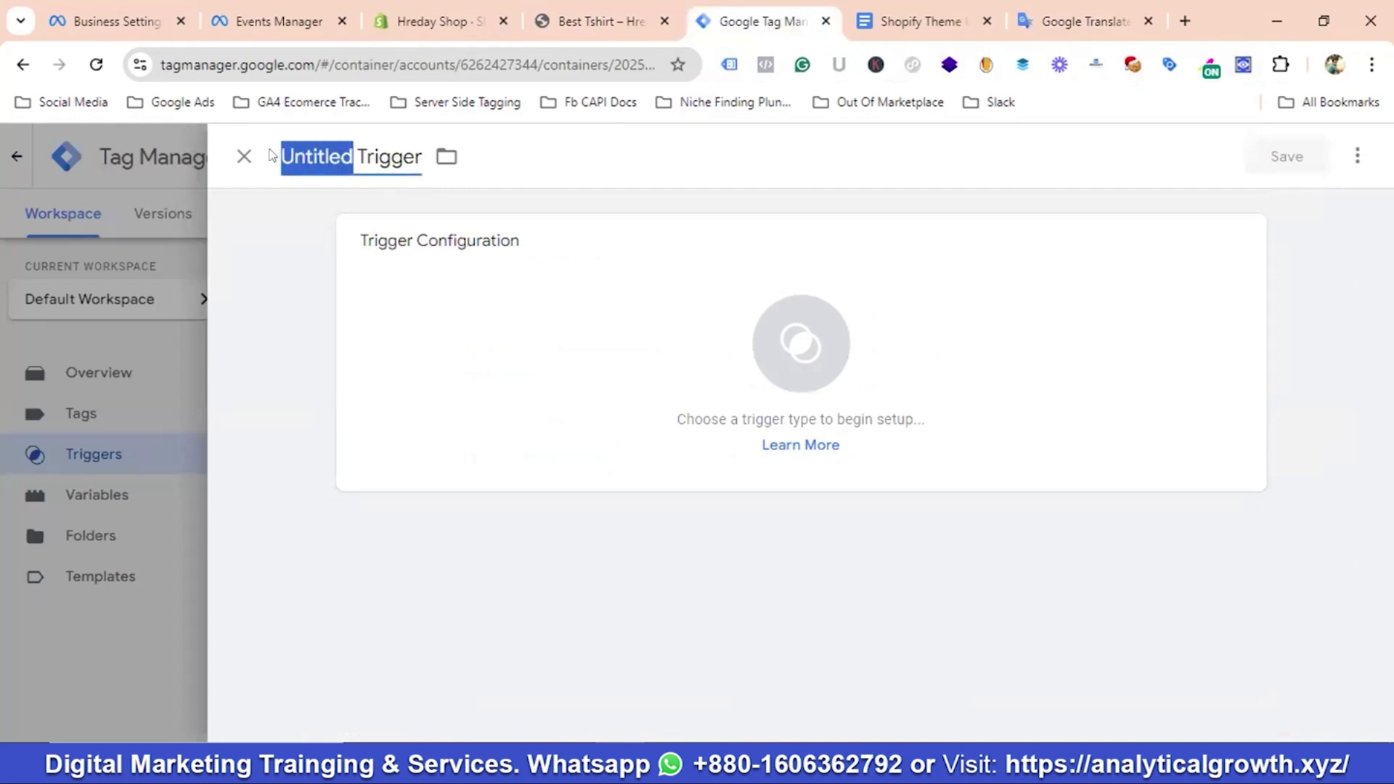
pyautogui.hotkey('ctrl', 'v')
# Set the trigger type to Custom Event with the event name view_item and save the trigger
pyautogui.click(738, 374)
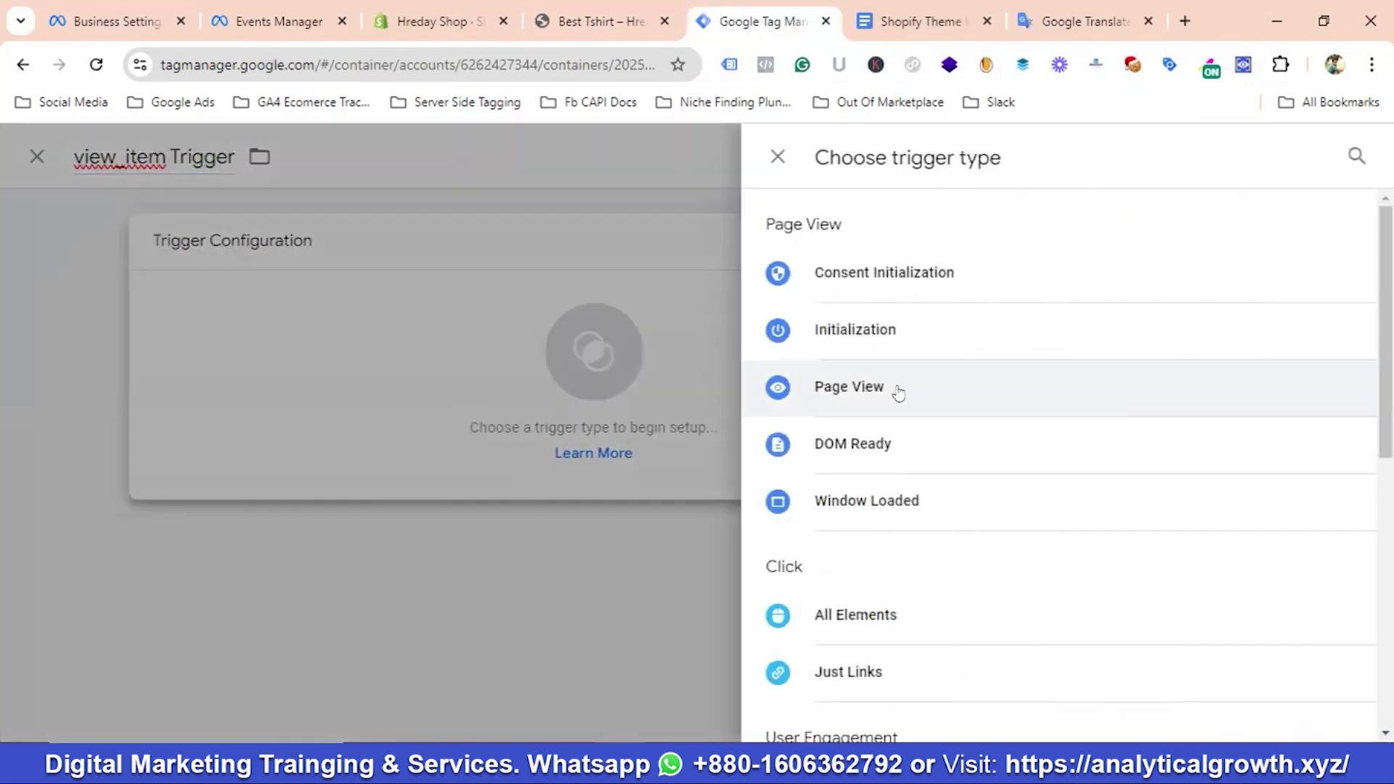
pyautogui.scroll(-2, 914, 403)
pyautogui.scroll(-3, 916, 404)
pyautogui.scroll(1, 914, 436)
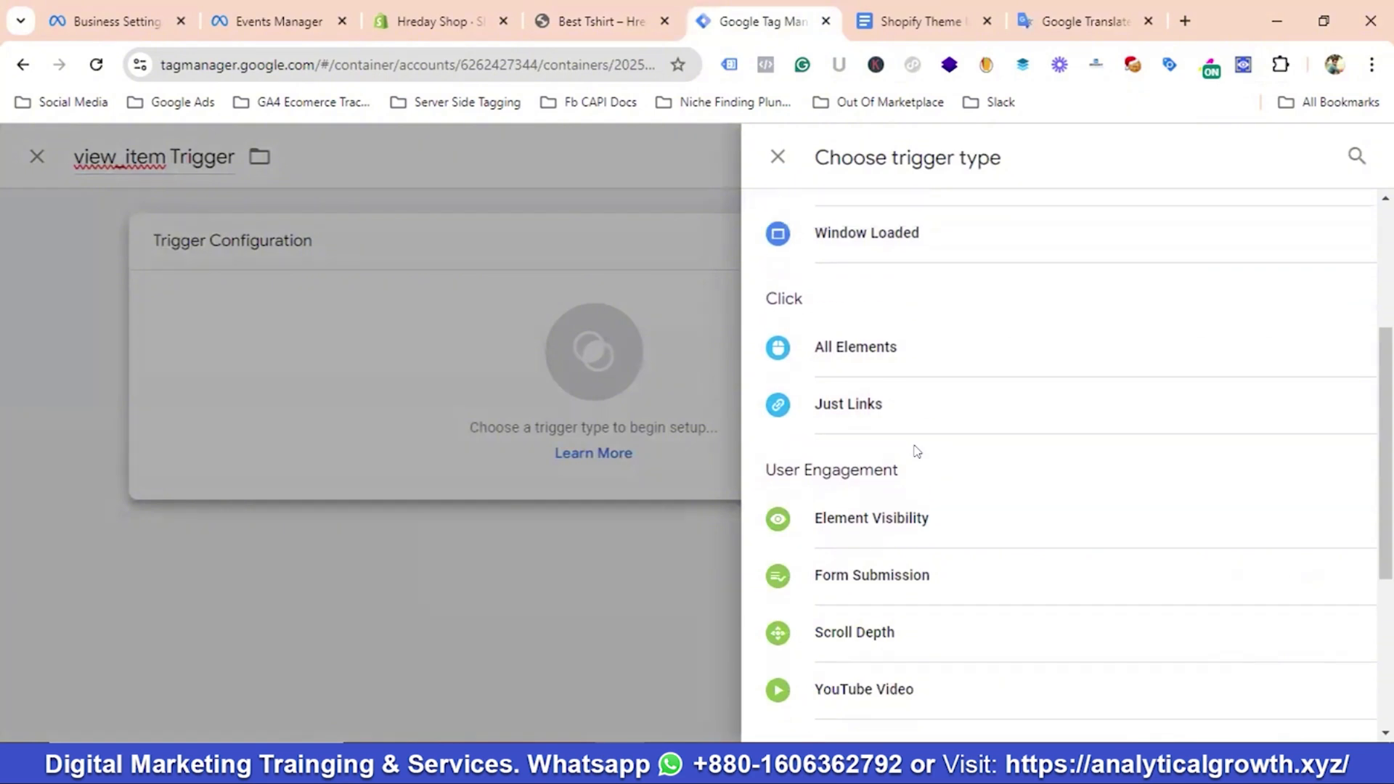
pyautogui.scroll(-4, 907, 450)
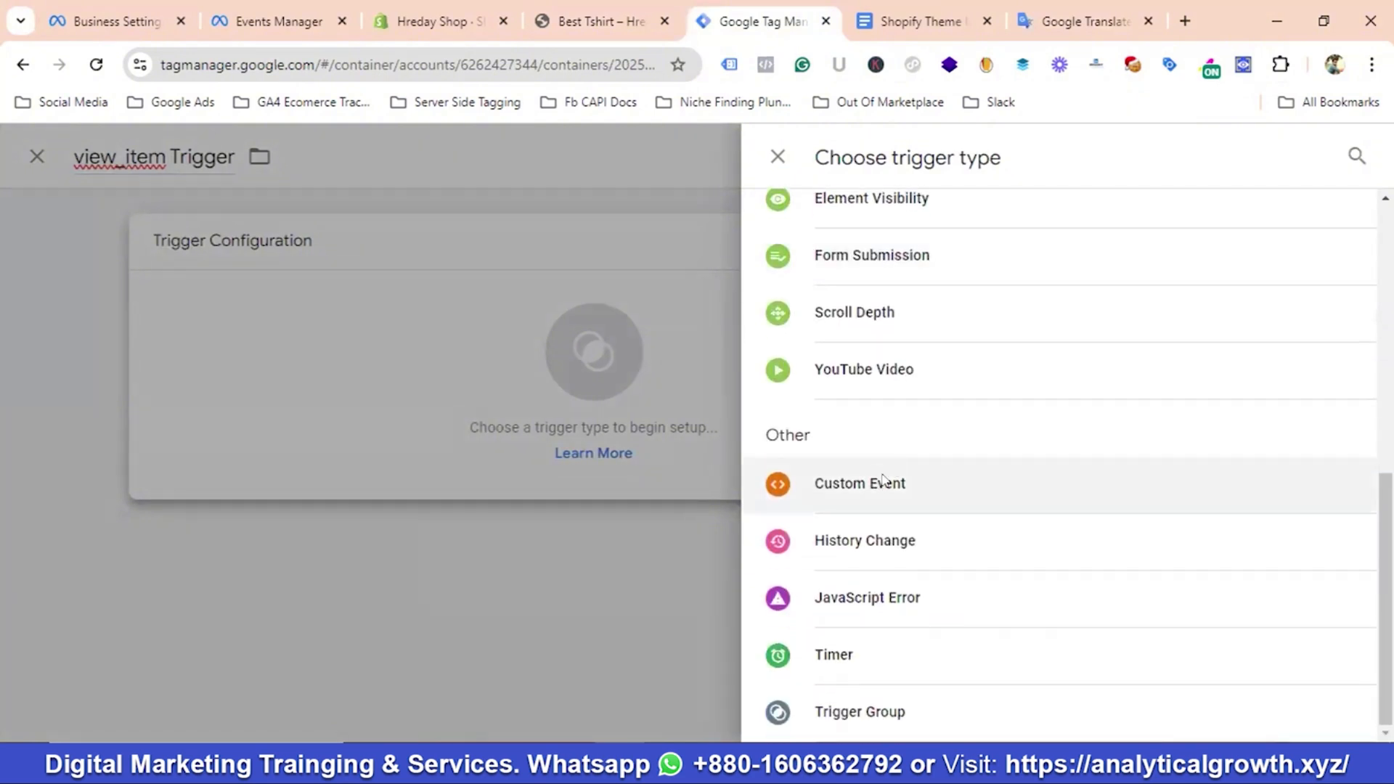
pyautogui.click(896, 482)
pyautogui.click(433, 438)
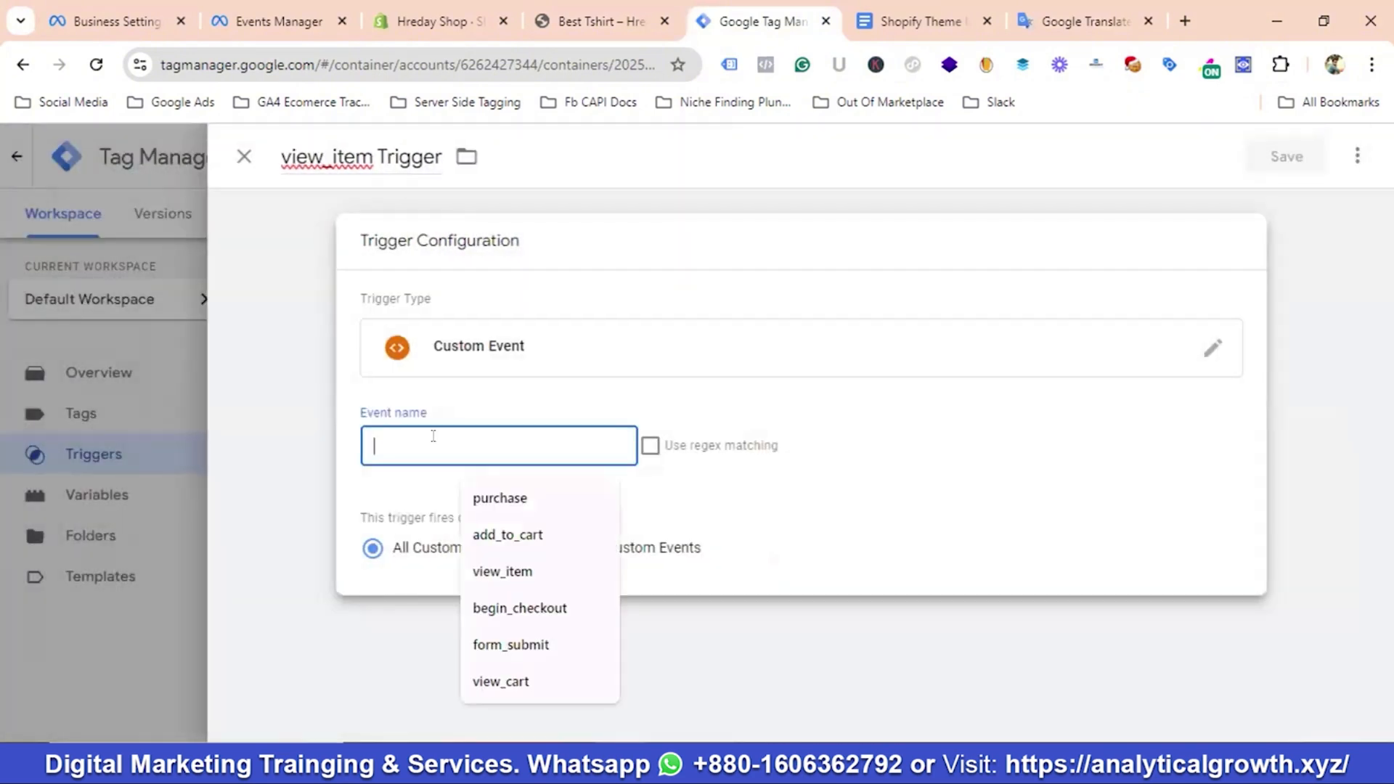
pyautogui.write('view_item')
pyautogui.click(1281, 164)
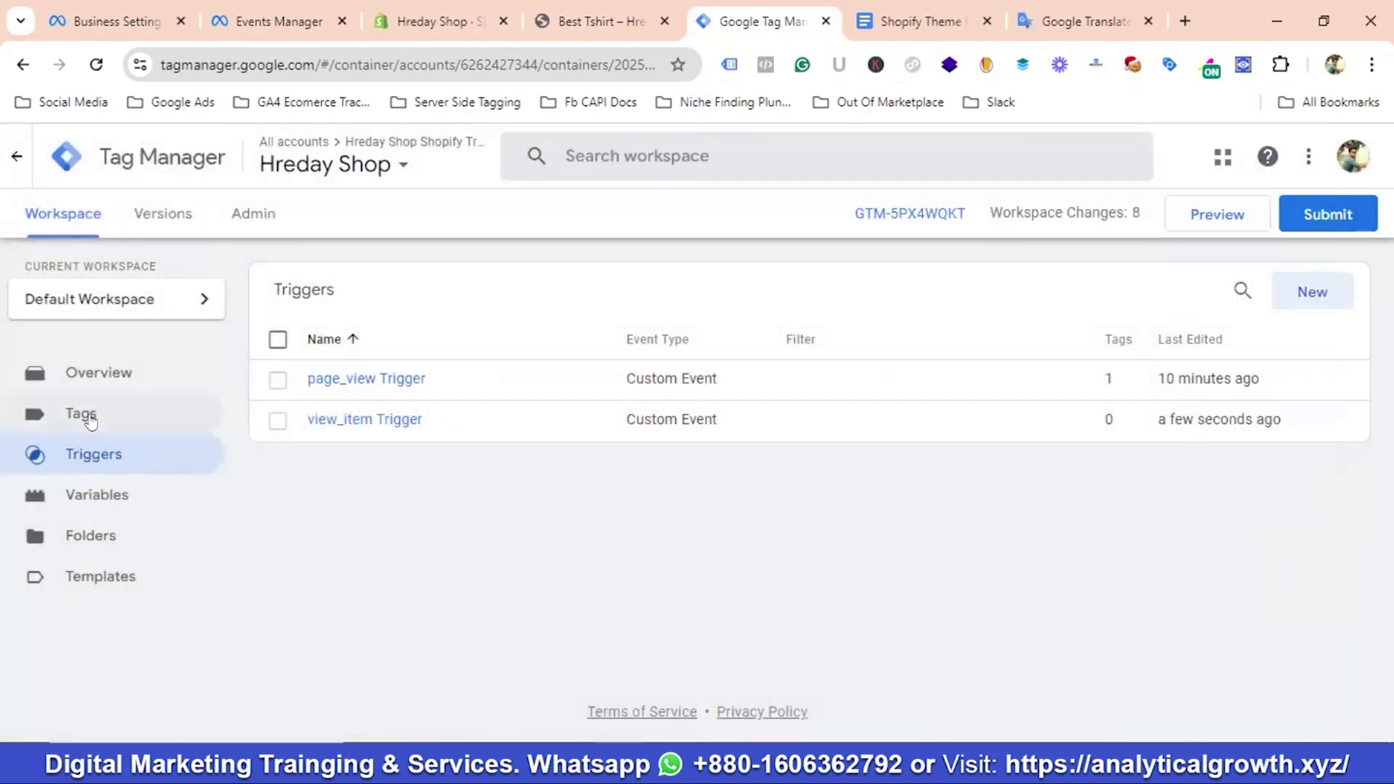
# Duplicate the Meta Event - PageView tag and name the copy Meta Event - ViewContent
pyautogui.click(83, 413)
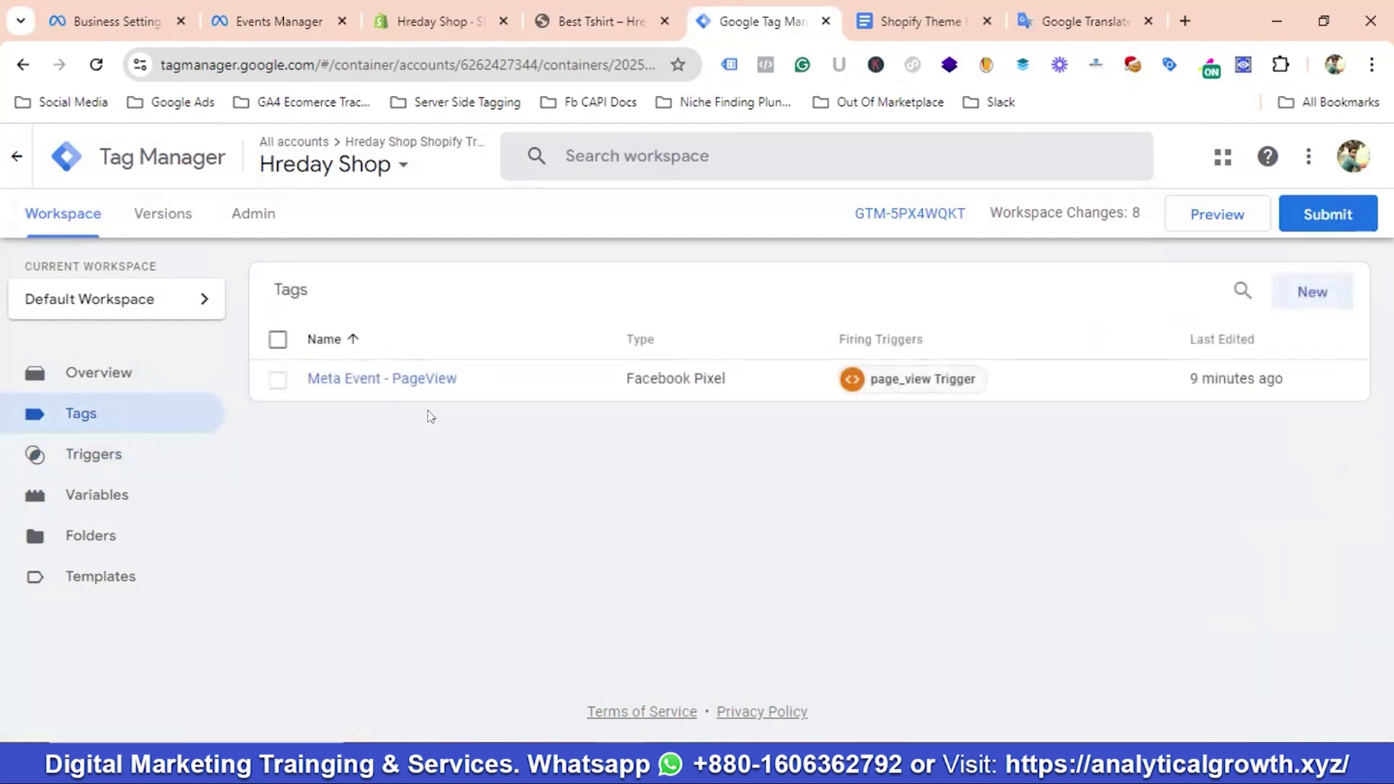
pyautogui.click(385, 389)
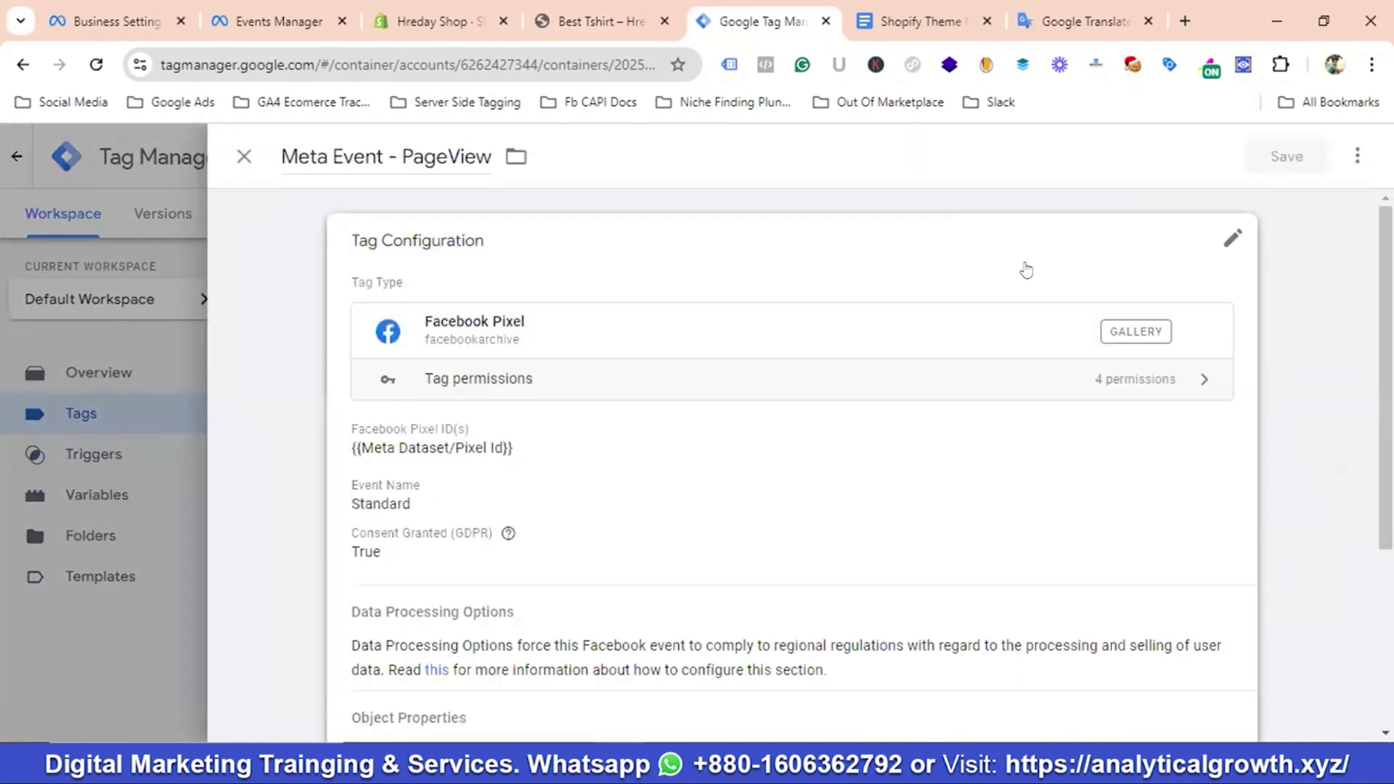
pyautogui.click(1357, 155)
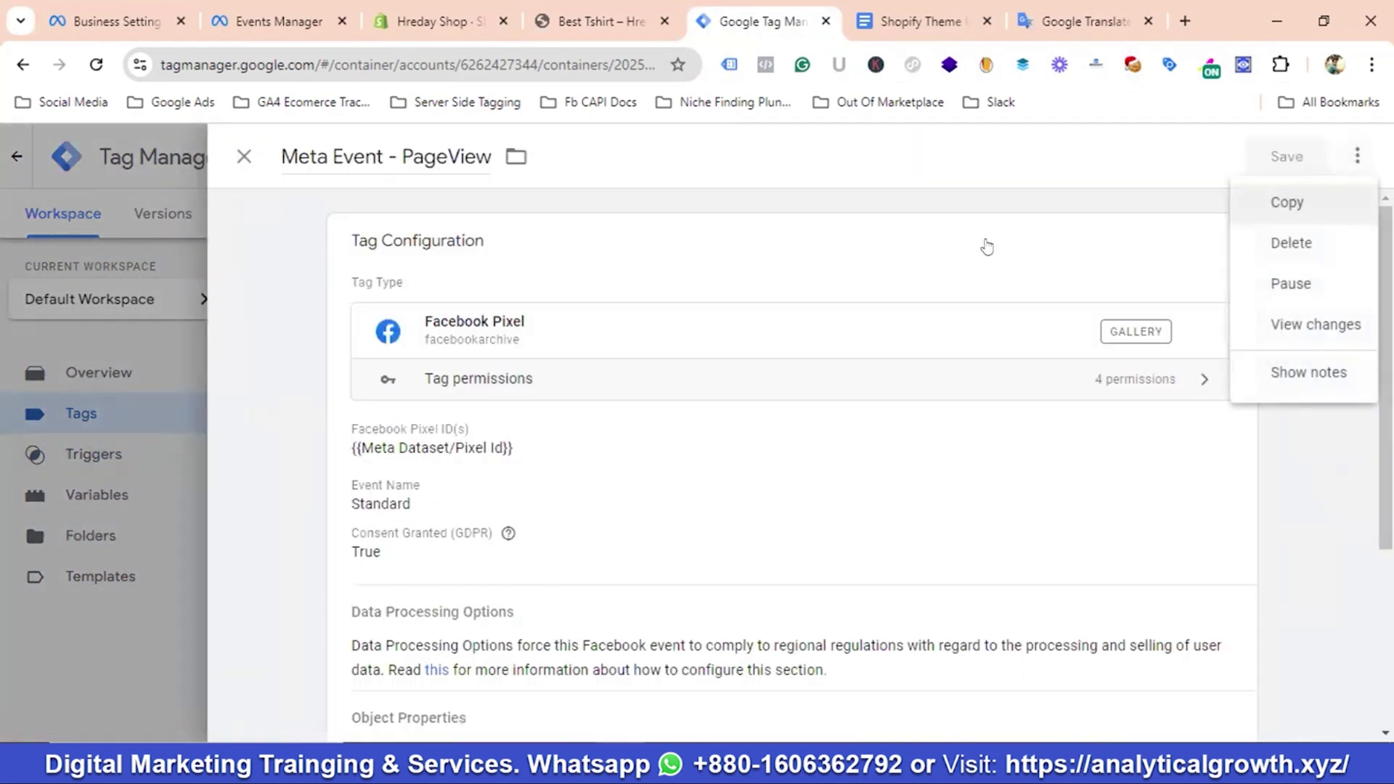
pyautogui.click(1287, 202)
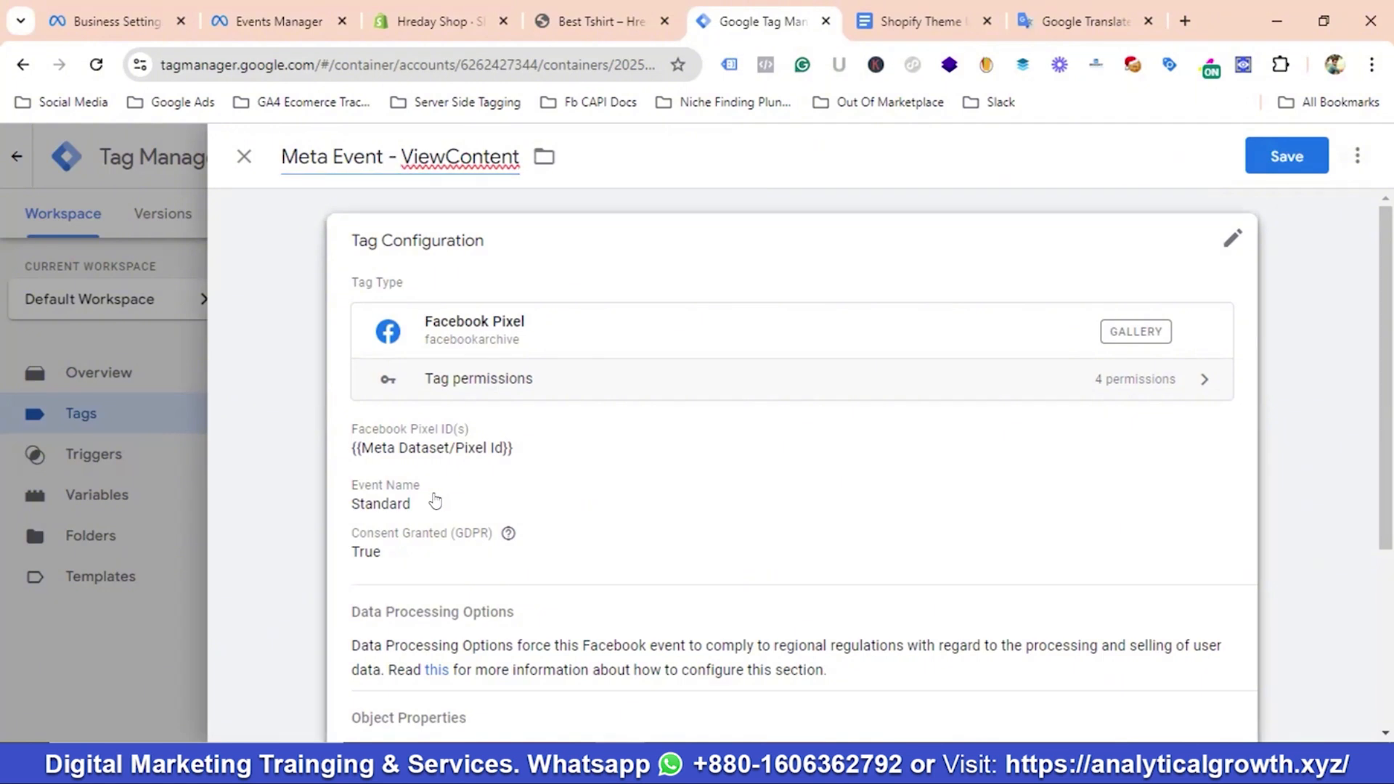
# Change the standard event of the Meta Event - ViewContent tag to ViewContent
pyautogui.click(435, 501)
pyautogui.click(529, 538)
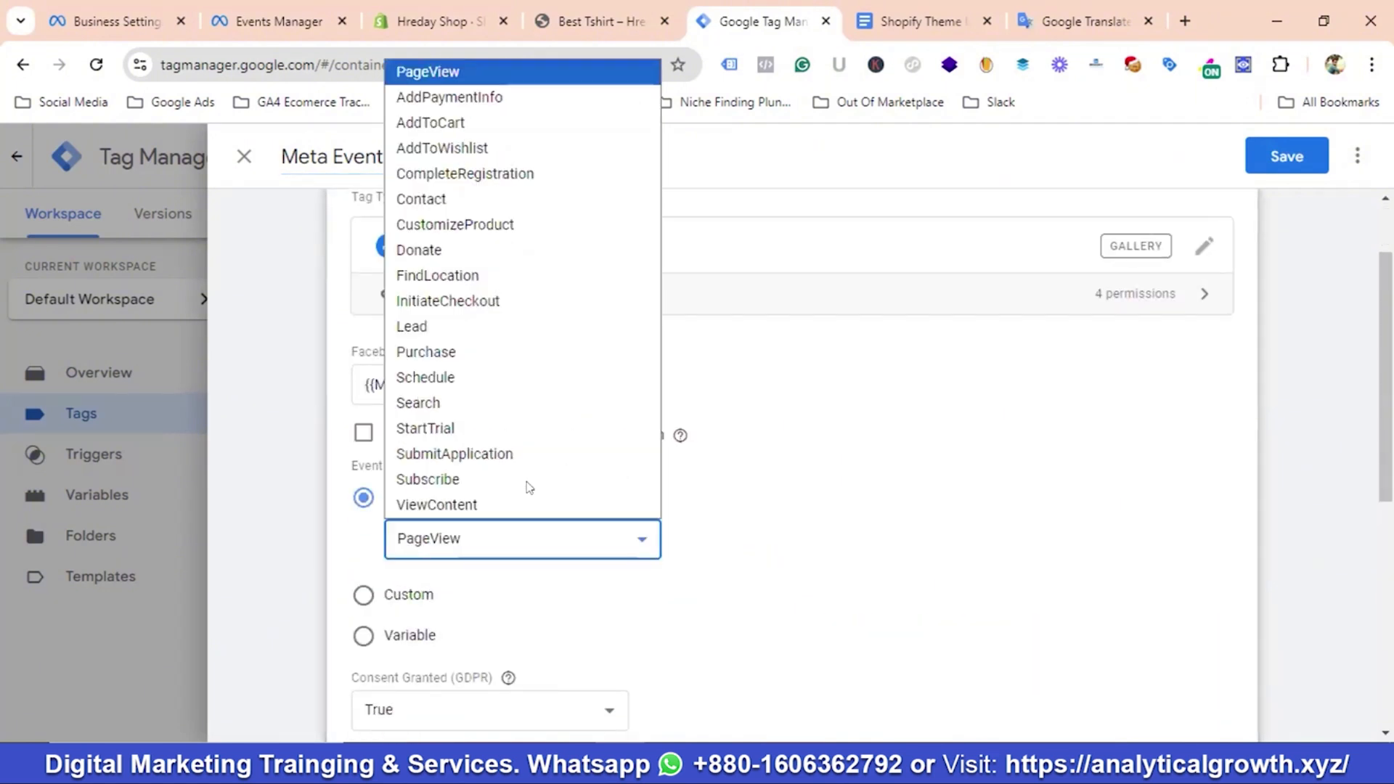
pyautogui.click(529, 503)
# Expand the tag's Object Properties and add four empty property rows
pyautogui.scroll(-4, 574, 468)
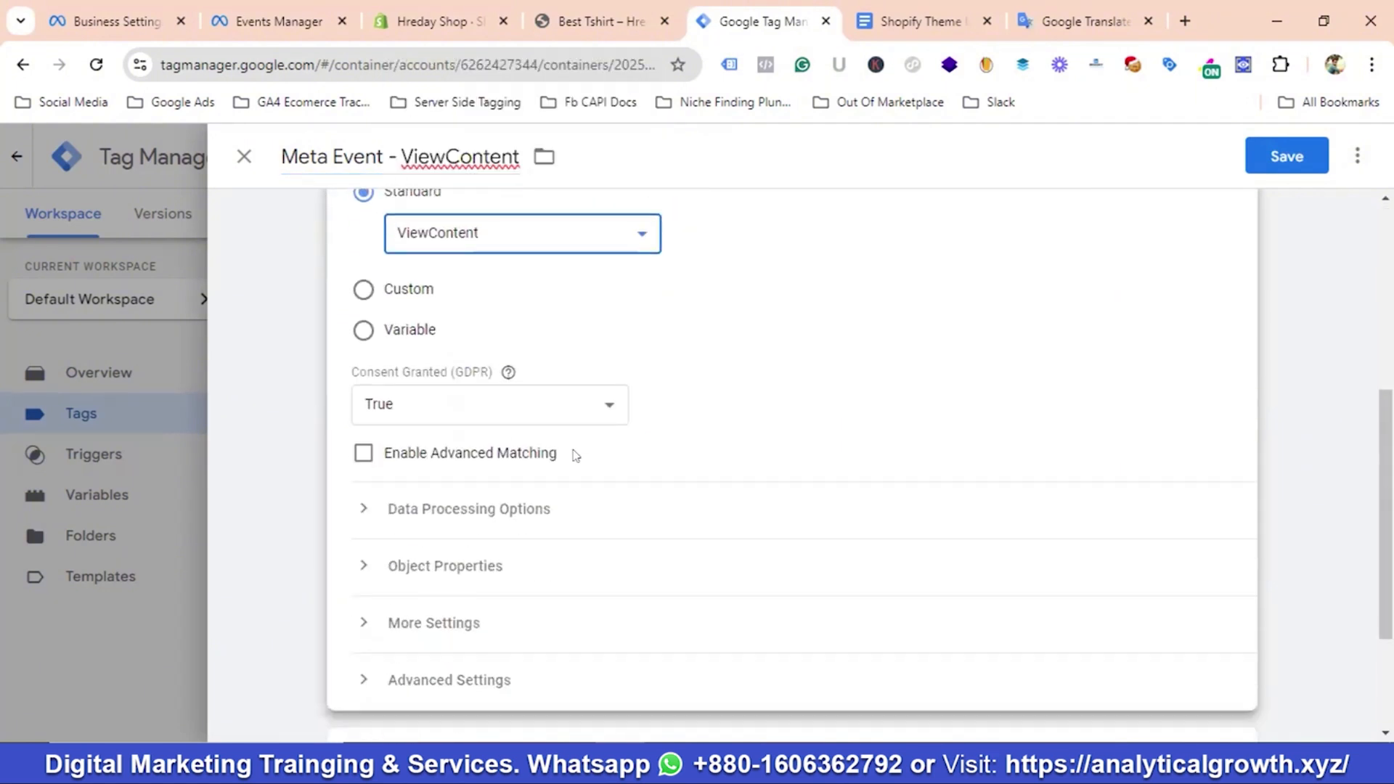
pyautogui.scroll(-1, 576, 455)
pyautogui.click(432, 471)
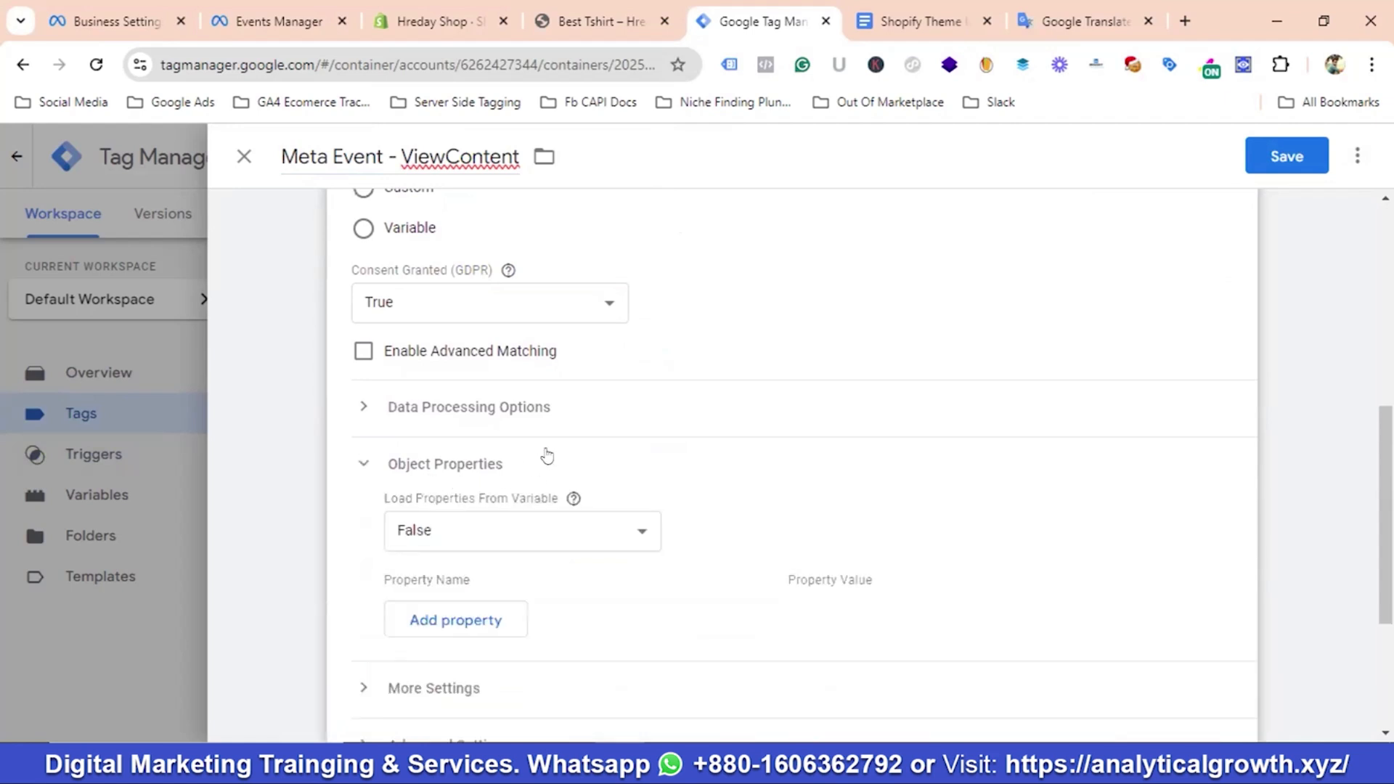
pyautogui.scroll(-3, 548, 454)
pyautogui.click(435, 416)
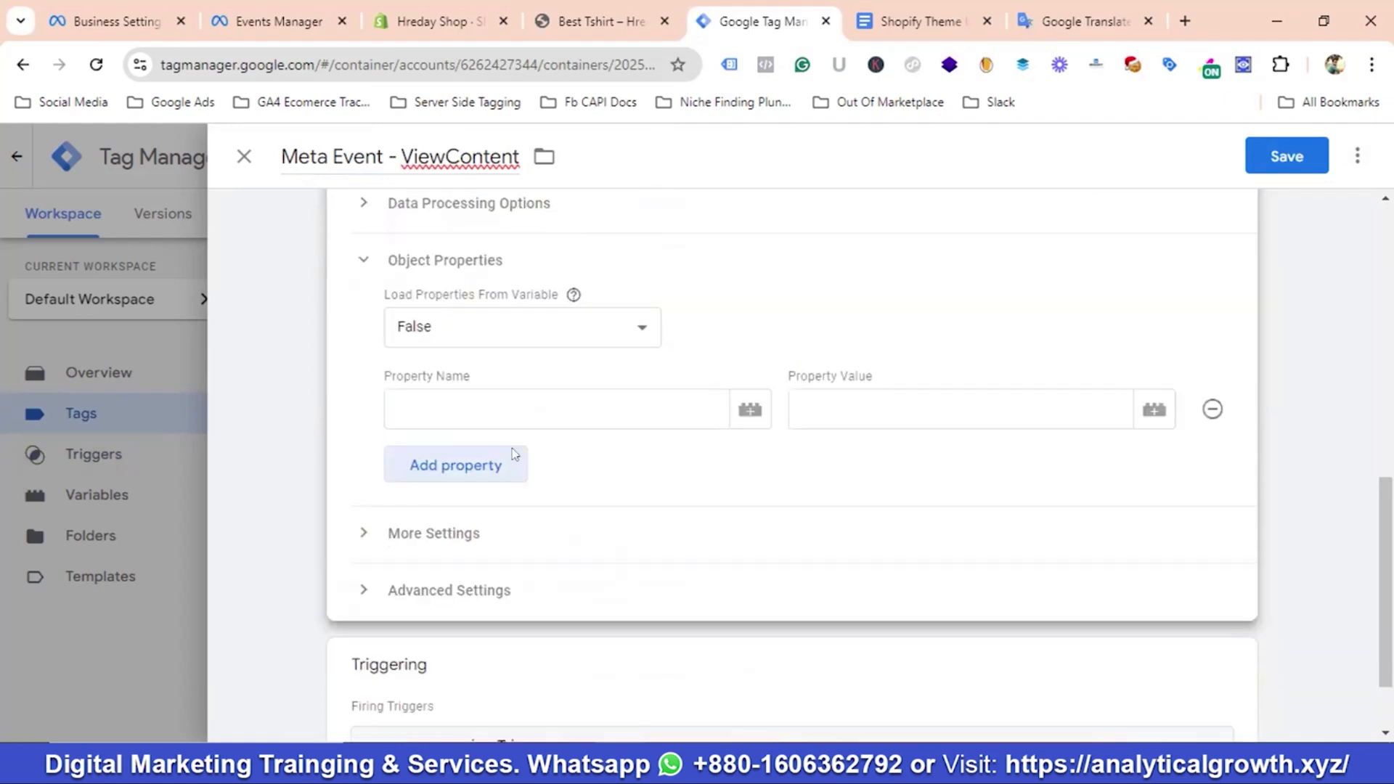
pyautogui.click(505, 470)
pyautogui.click(491, 512)
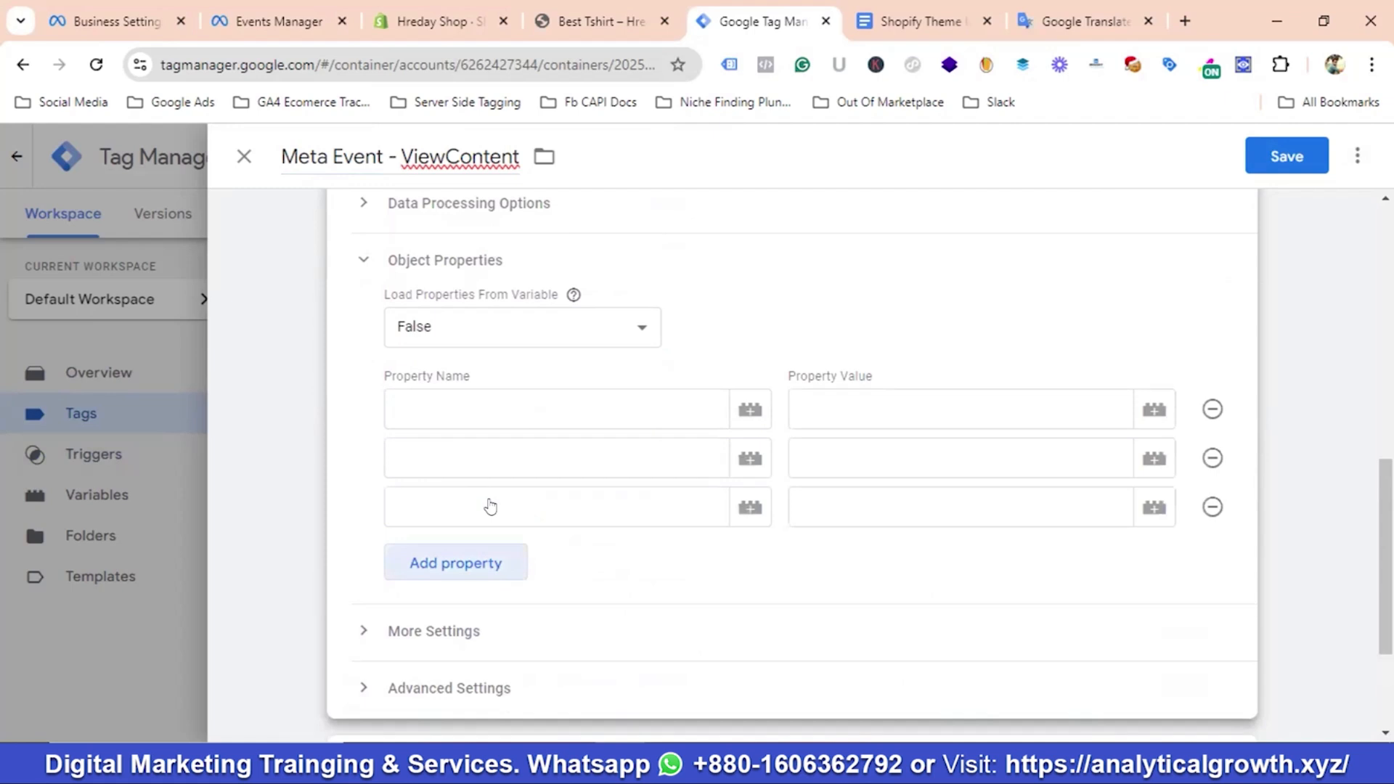
# Copy content_ids from the fb_browser_side text in Google Translate and paste it as the first property name in the Google Tag Manager tag
pyautogui.click(1082, 22)
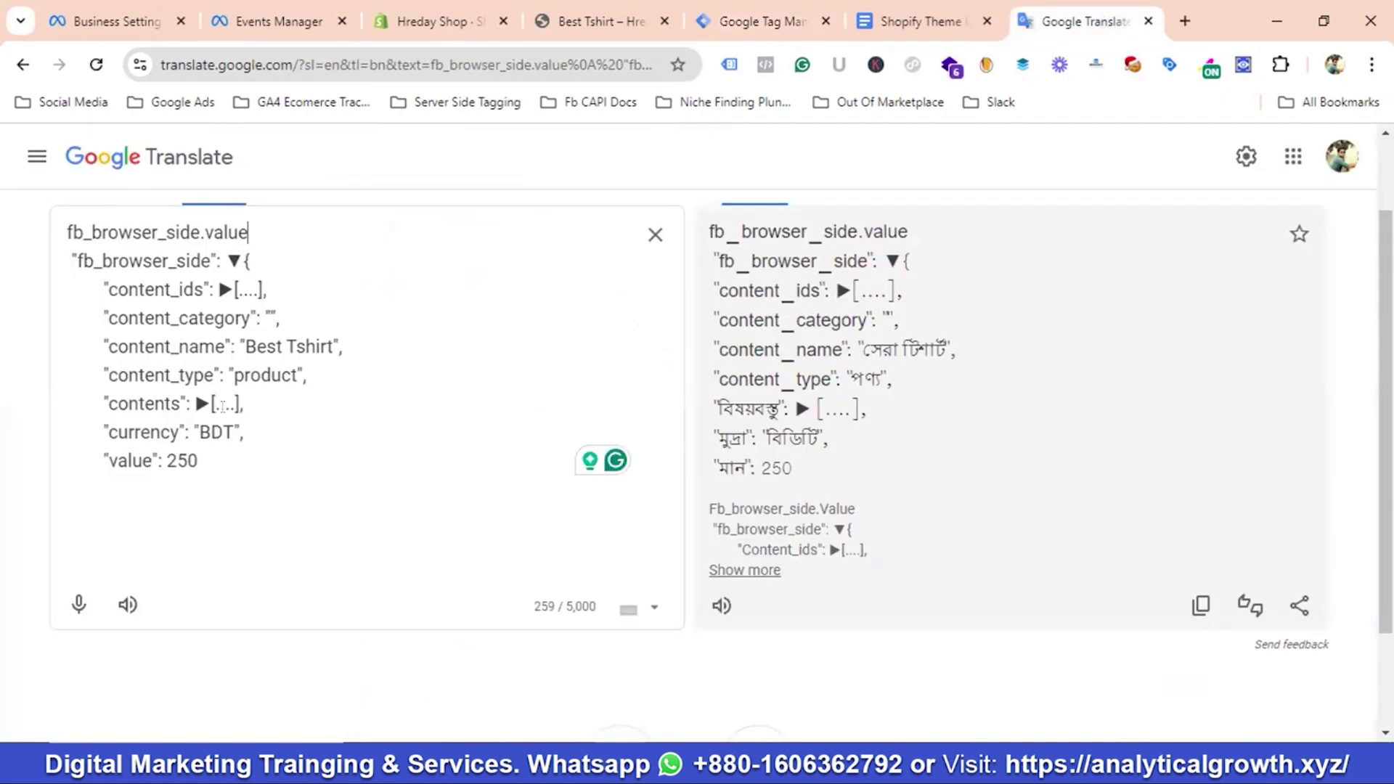
pyautogui.doubleClick(144, 290)
pyautogui.rightClick(145, 293)
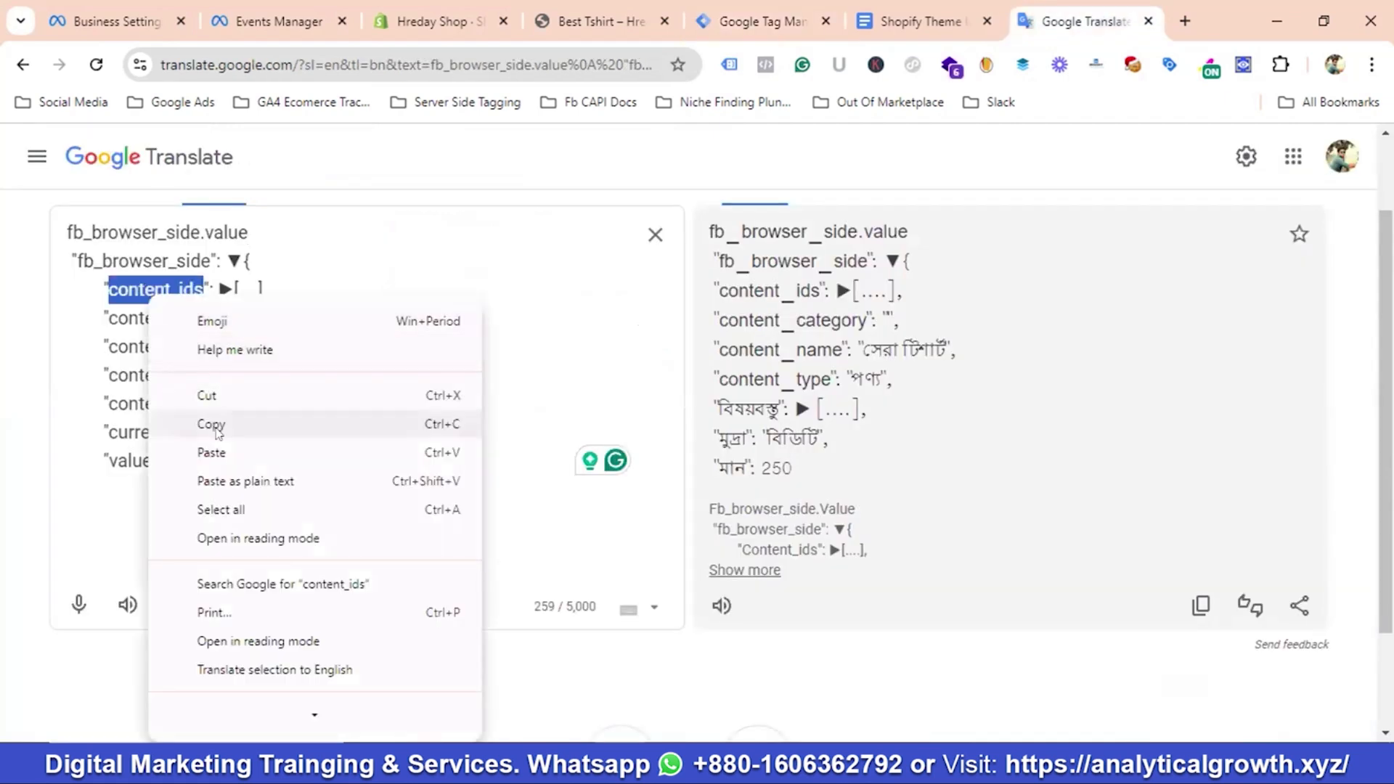
pyautogui.click(216, 425)
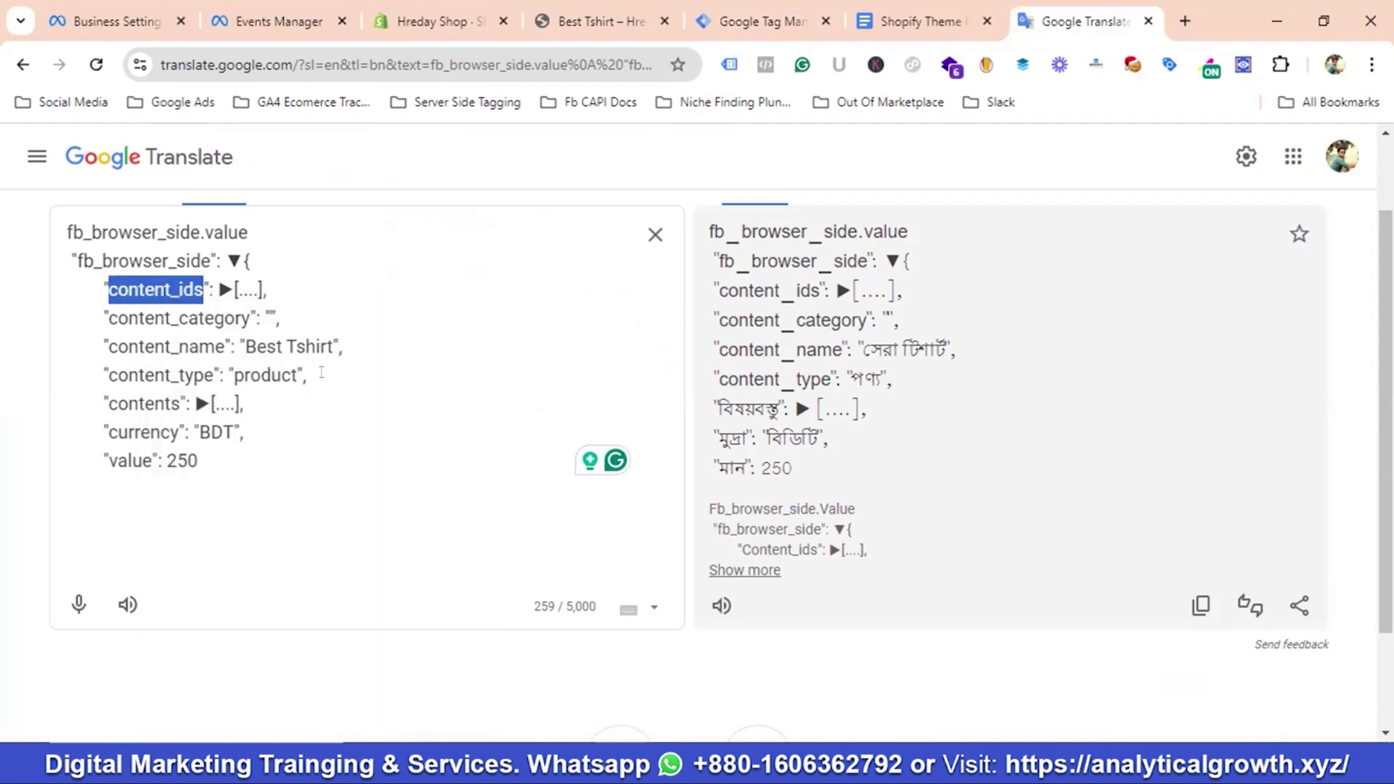
pyautogui.click(755, 21)
pyautogui.click(425, 407)
pyautogui.hotkey('ctrl', 'v')
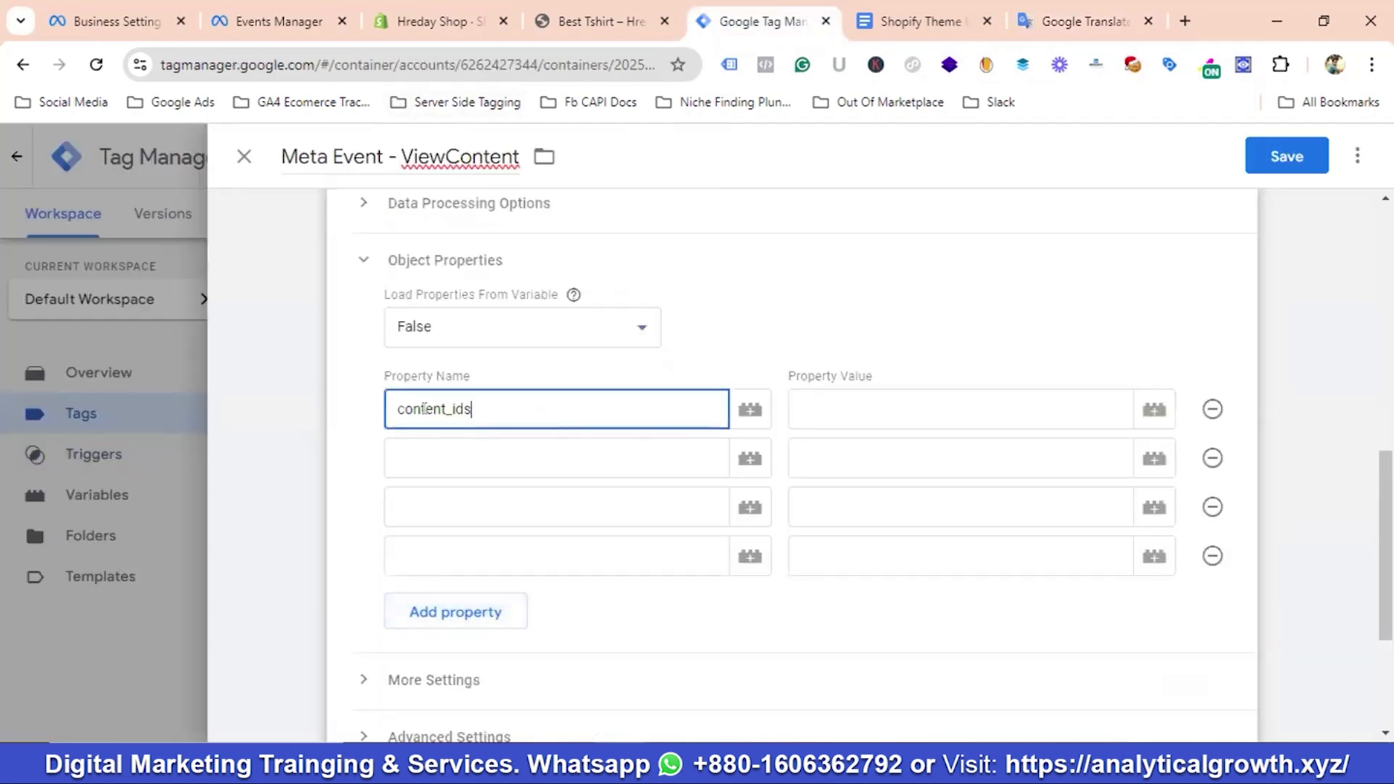
# Copy content_category from the Google Translate text into the second property name of the ViewContent tag in Google Tag Manager
pyautogui.click(438, 456)
pyautogui.click(1095, 17)
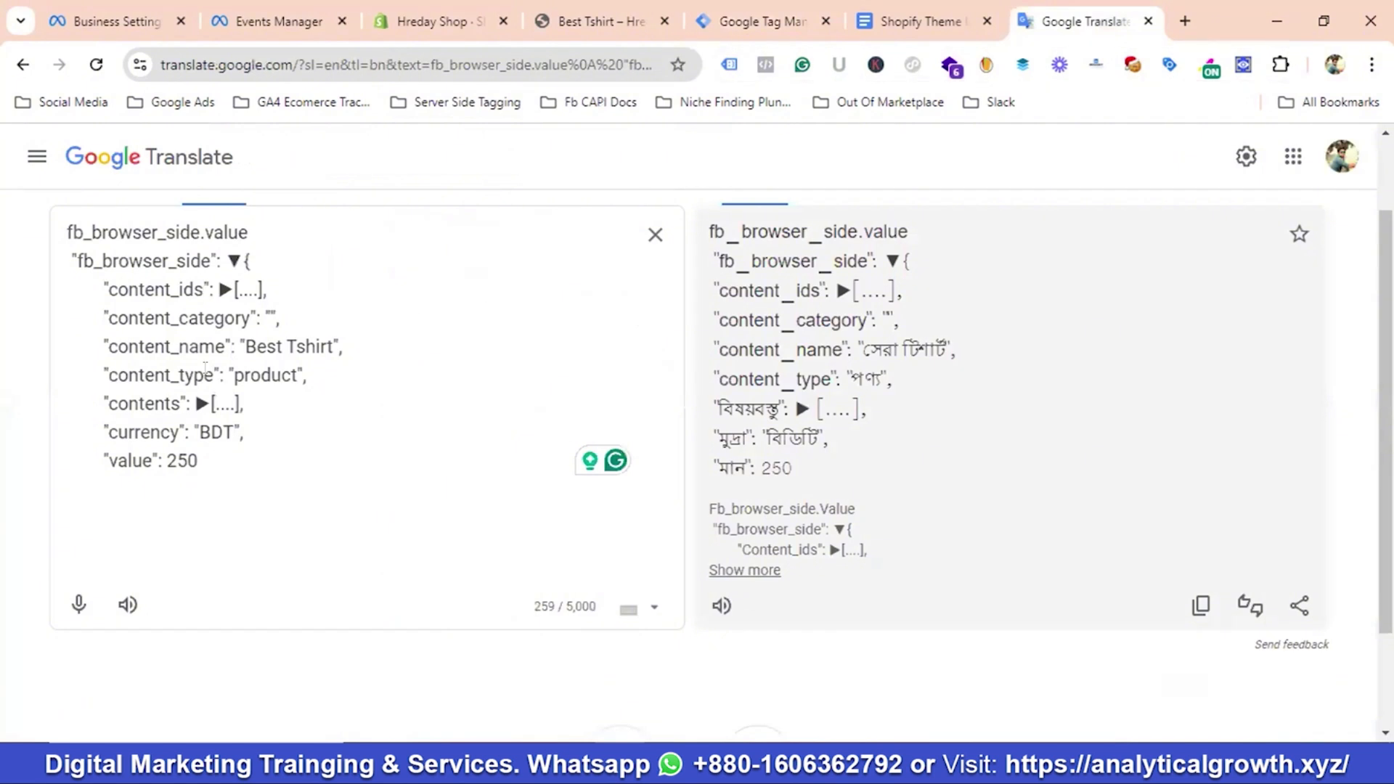
pyautogui.doubleClick(148, 319)
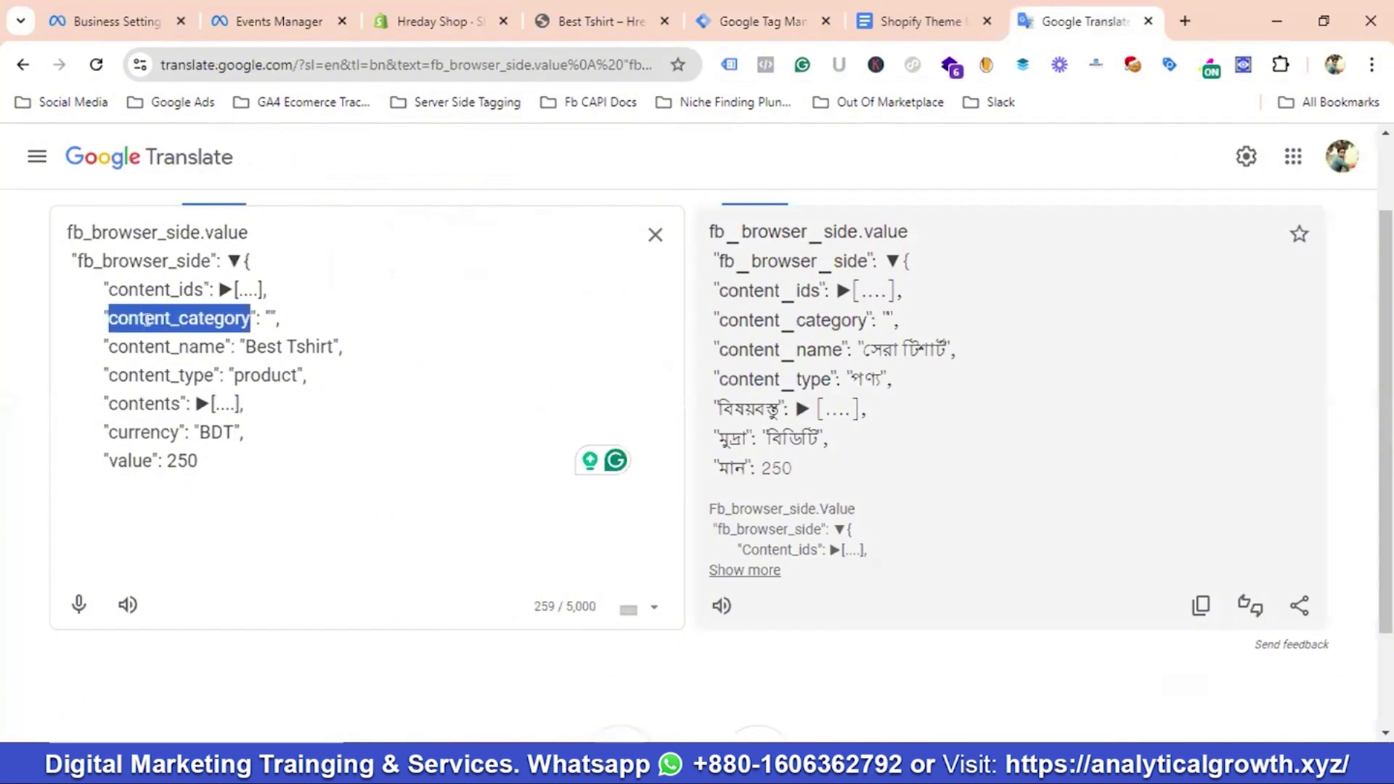
pyautogui.click(762, 21)
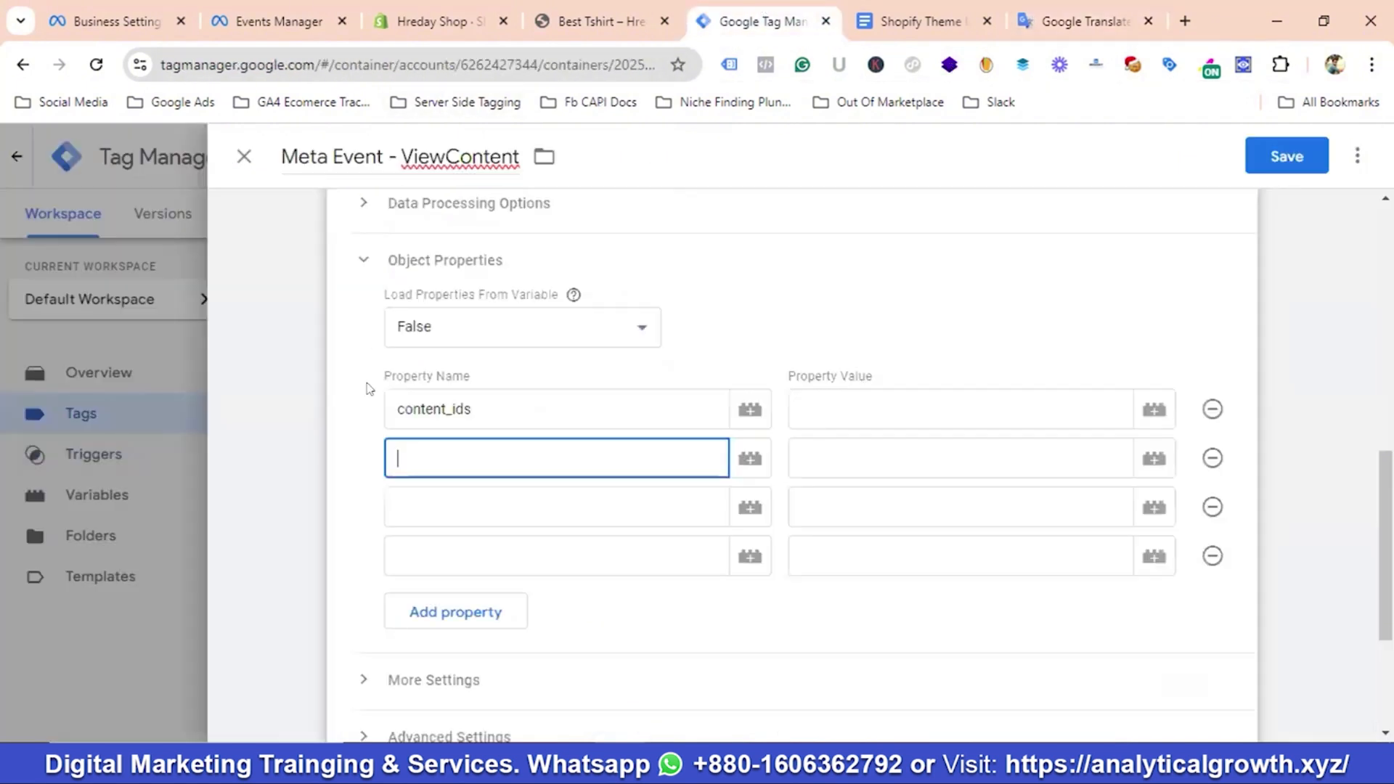
pyautogui.hotkey('ctrl', 'v')
# Copy content_name from the Google Translate text into the third property name of the ViewContent tag in Google Tag Manager
pyautogui.click(452, 503)
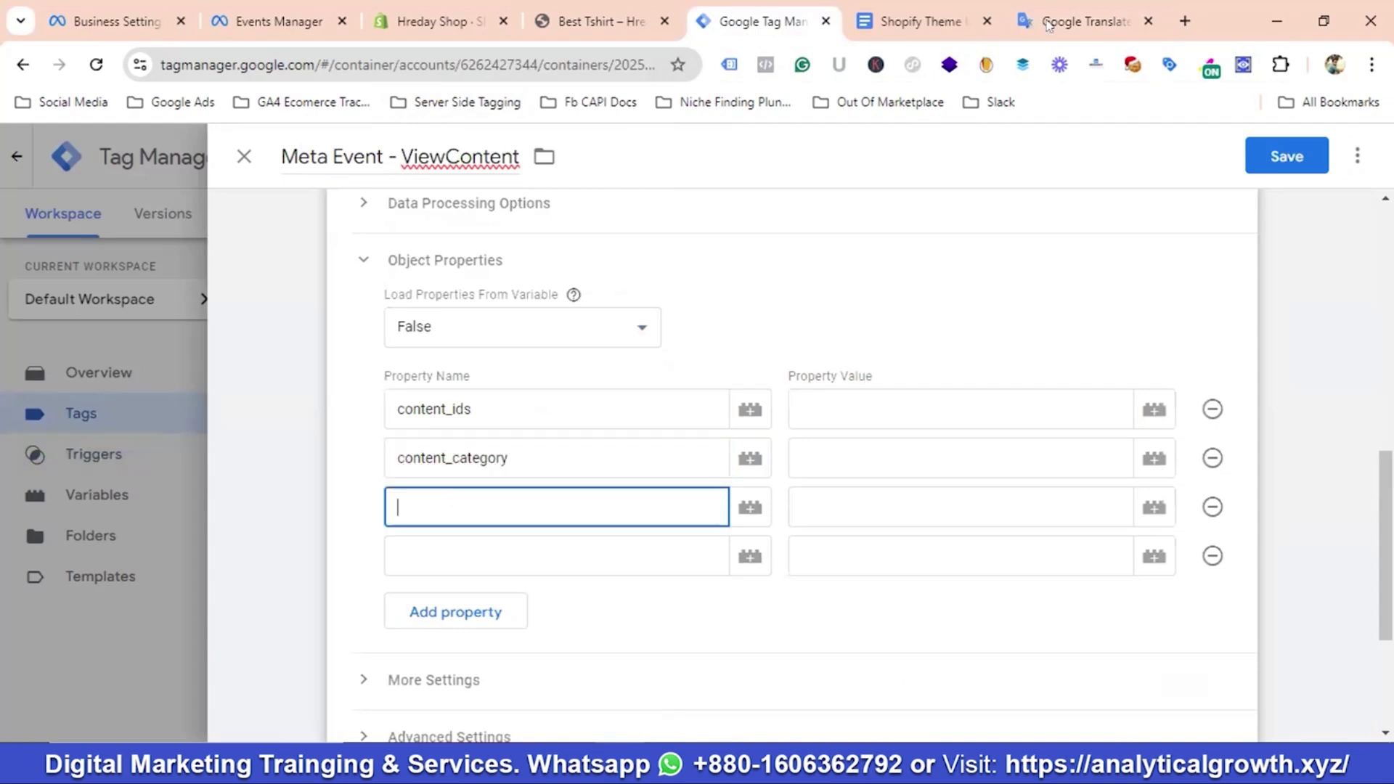
pyautogui.click(1085, 21)
pyautogui.doubleClick(190, 346)
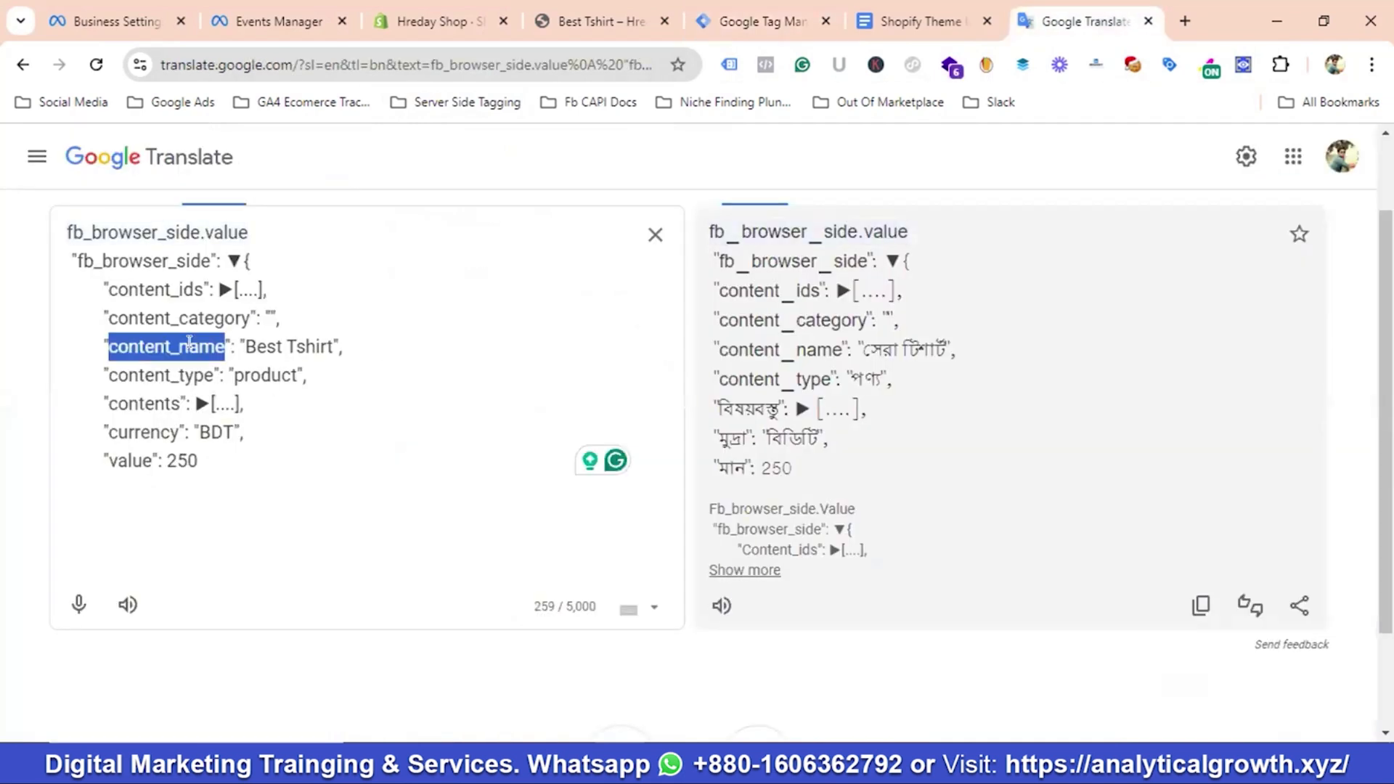
pyautogui.click(726, 20)
pyautogui.hotkey('ctrl', 'v')
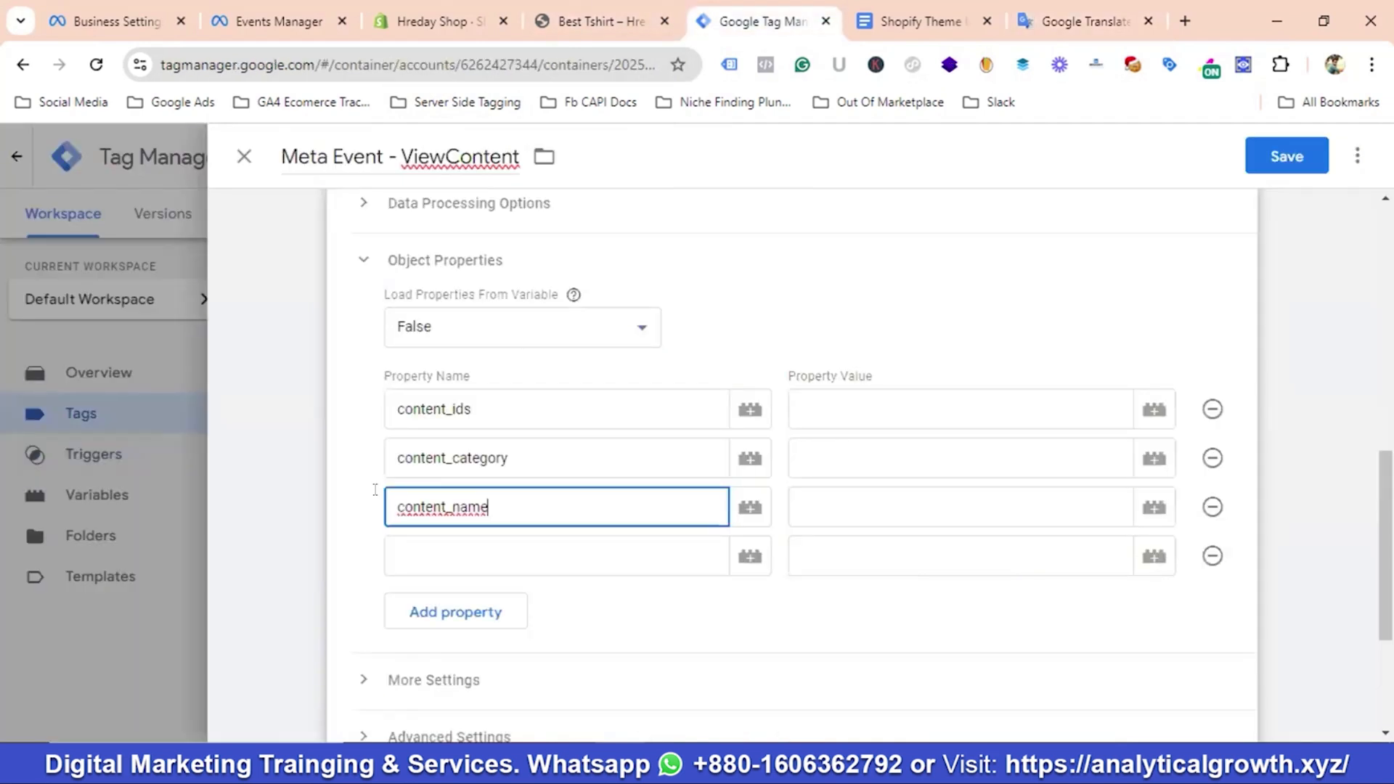
# Add a fifth property row and fill the fourth property name with content_type copied from the Google Translate text
pyautogui.press('Tab')
pyautogui.click(456, 612)
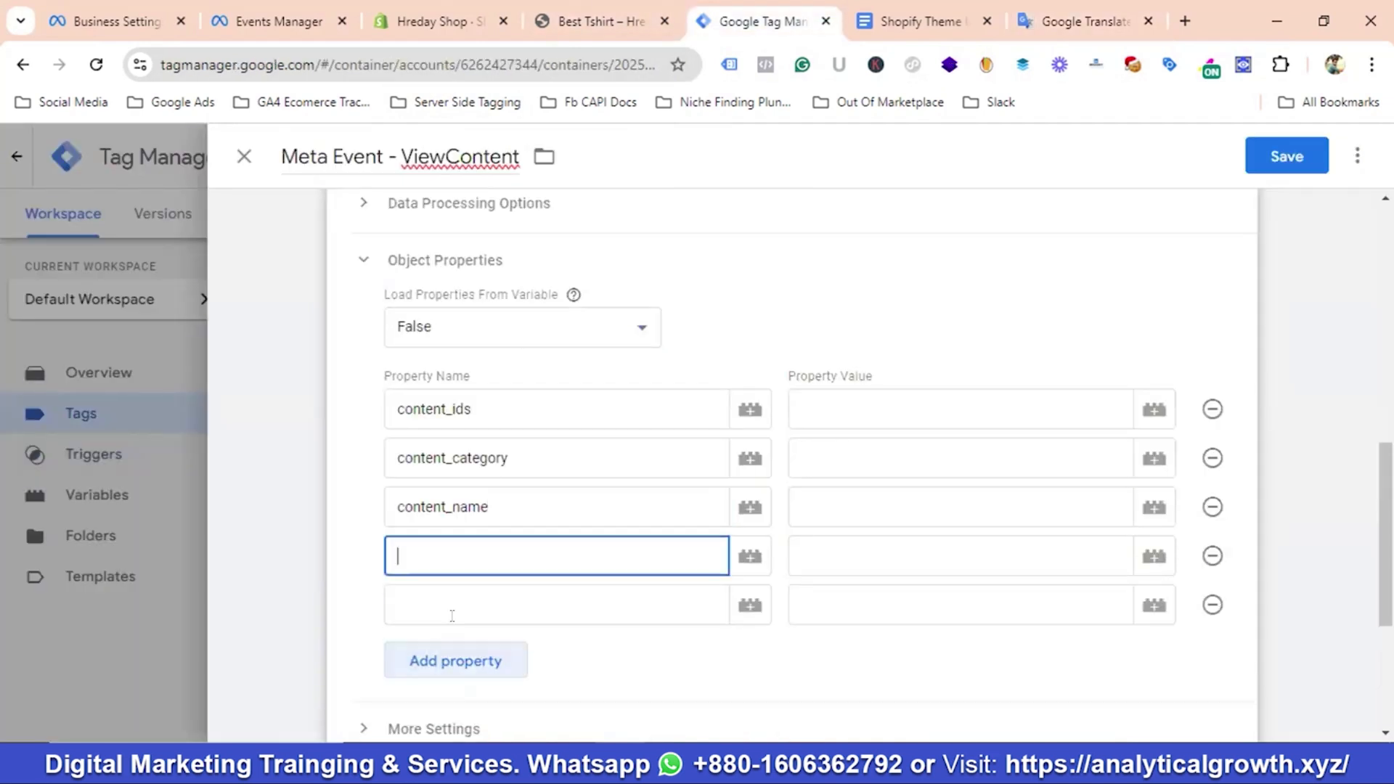
pyautogui.click(1075, 20)
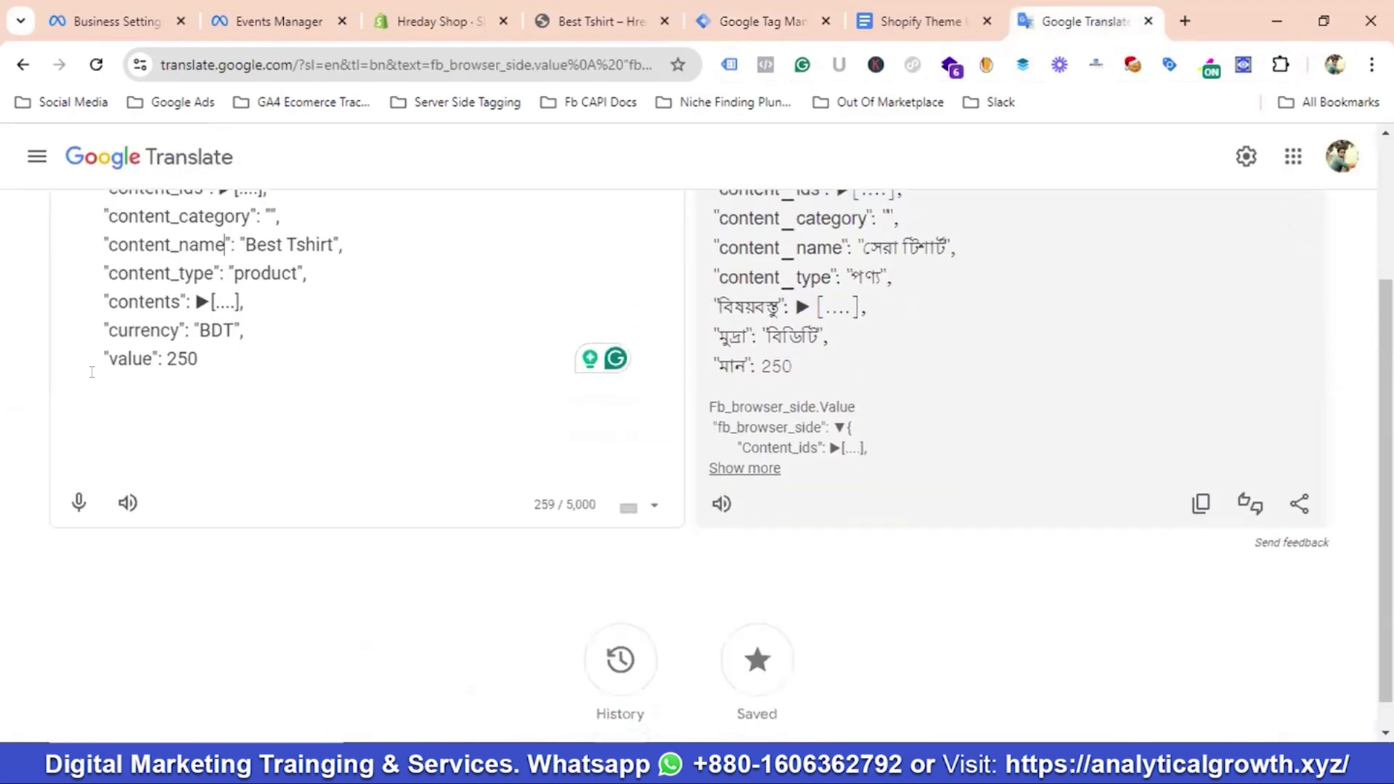
pyautogui.doubleClick(149, 273)
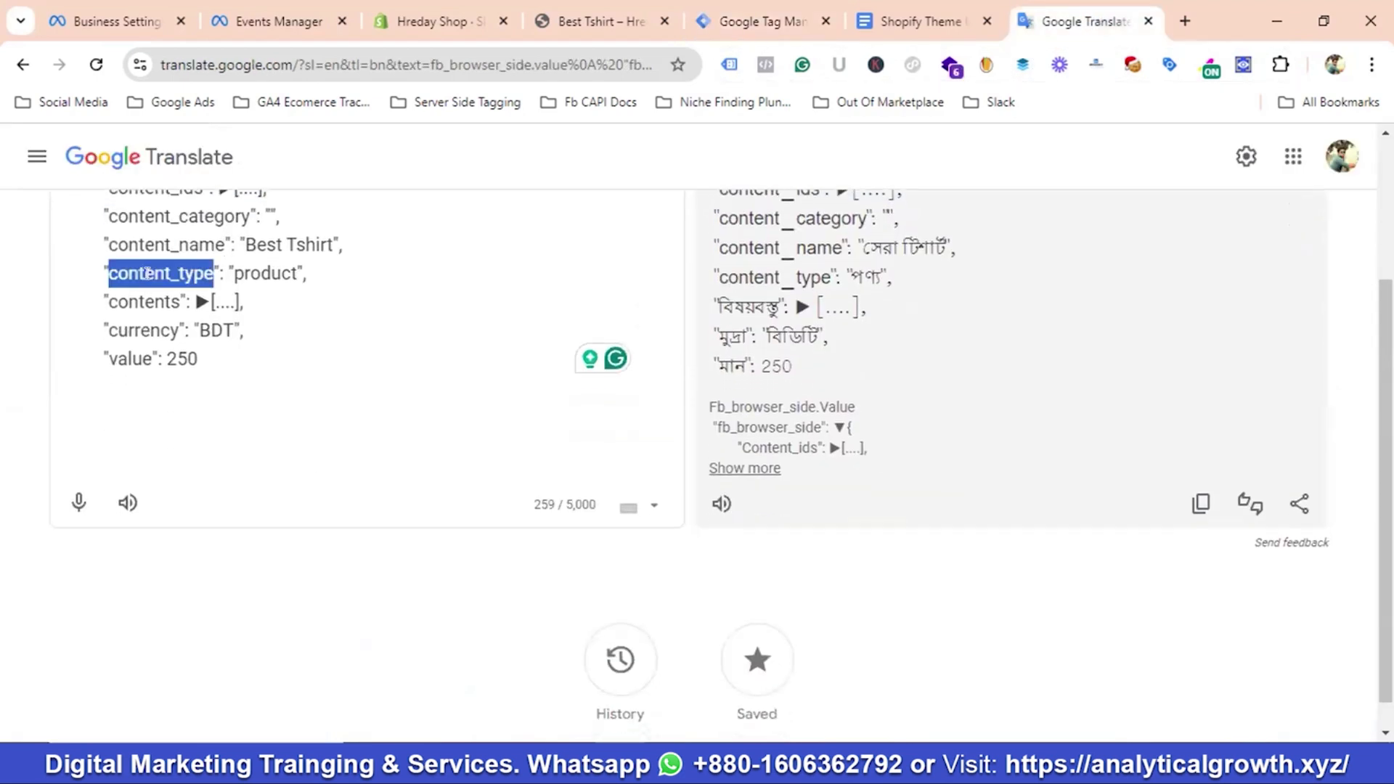
pyautogui.click(763, 21)
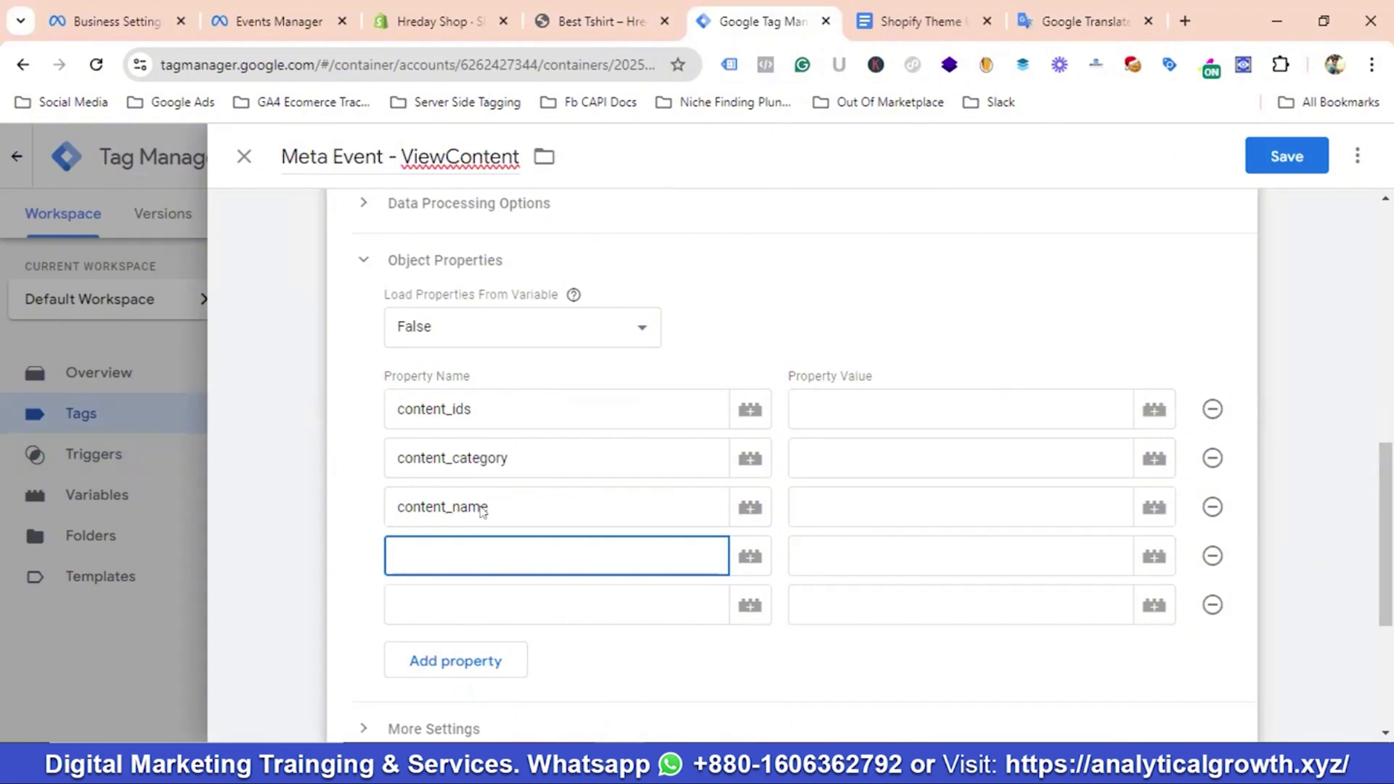
pyautogui.hotkey('ctrl', 'v')
# Copy contents from the Google Translate text into the fifth property name of the ViewContent tag in Google Tag Manager
pyautogui.scroll(-3, 457, 450)
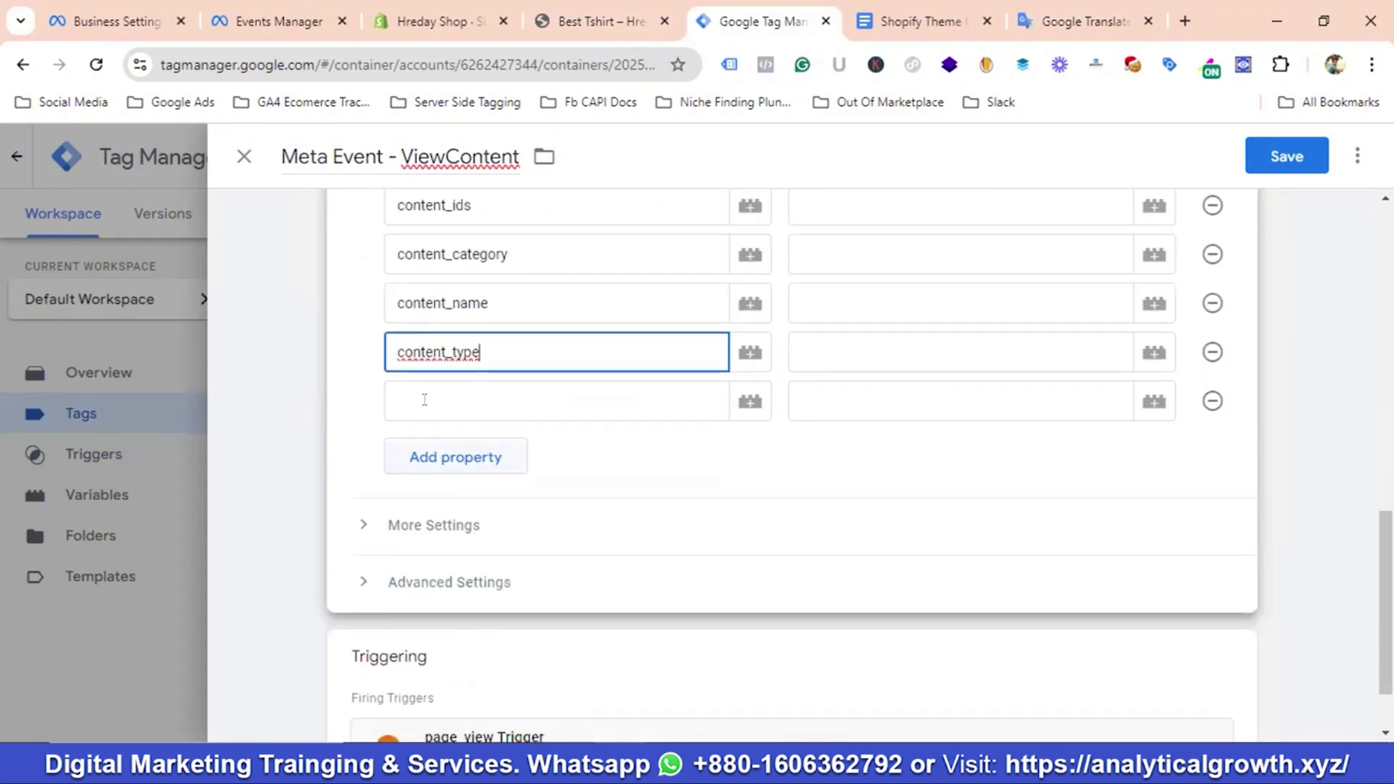
pyautogui.click(426, 400)
pyautogui.click(1051, 26)
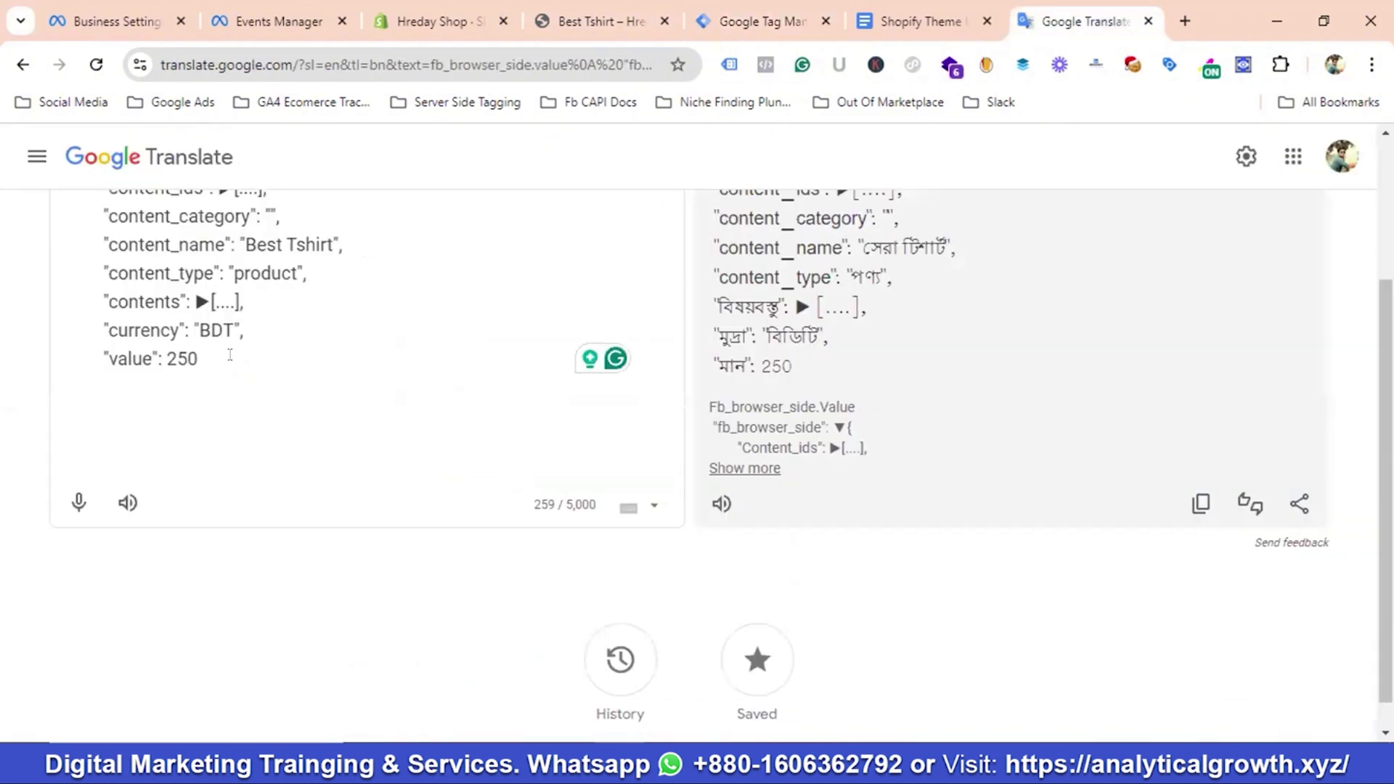
pyautogui.doubleClick(147, 300)
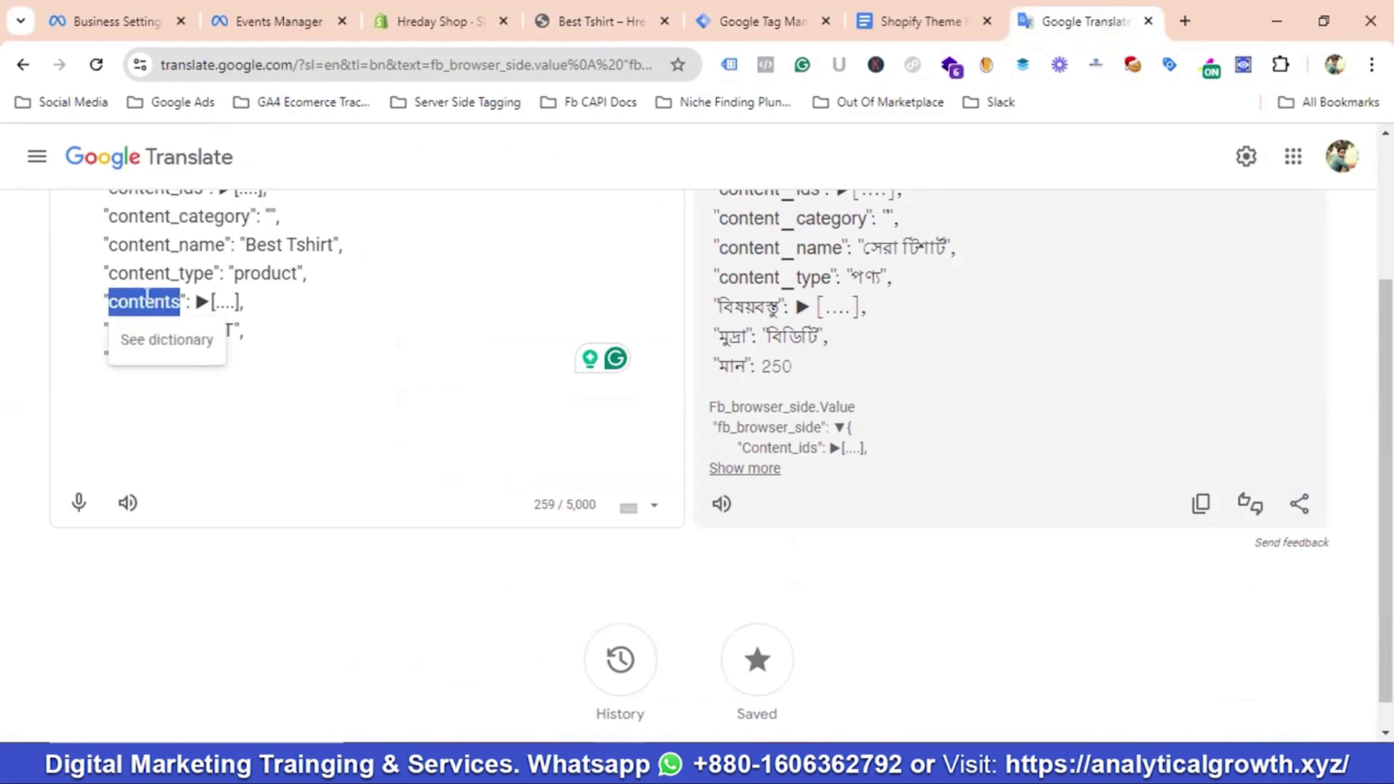
pyautogui.rightClick(153, 309)
pyautogui.click(218, 430)
pyautogui.click(769, 21)
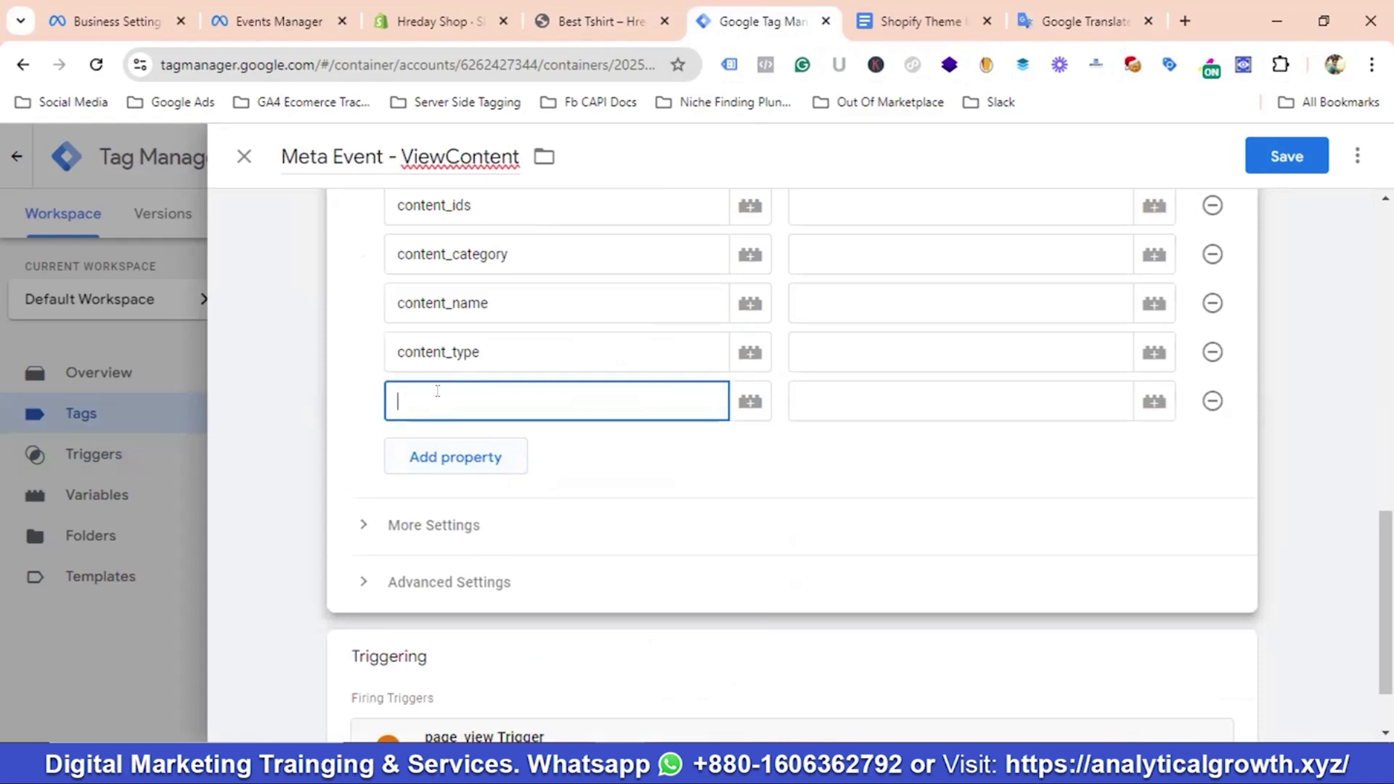
pyautogui.hotkey('ctrl', 'v')
# Add a sixth property row to the tag and name it currency, copied from the Google Translate text
pyautogui.click(449, 456)
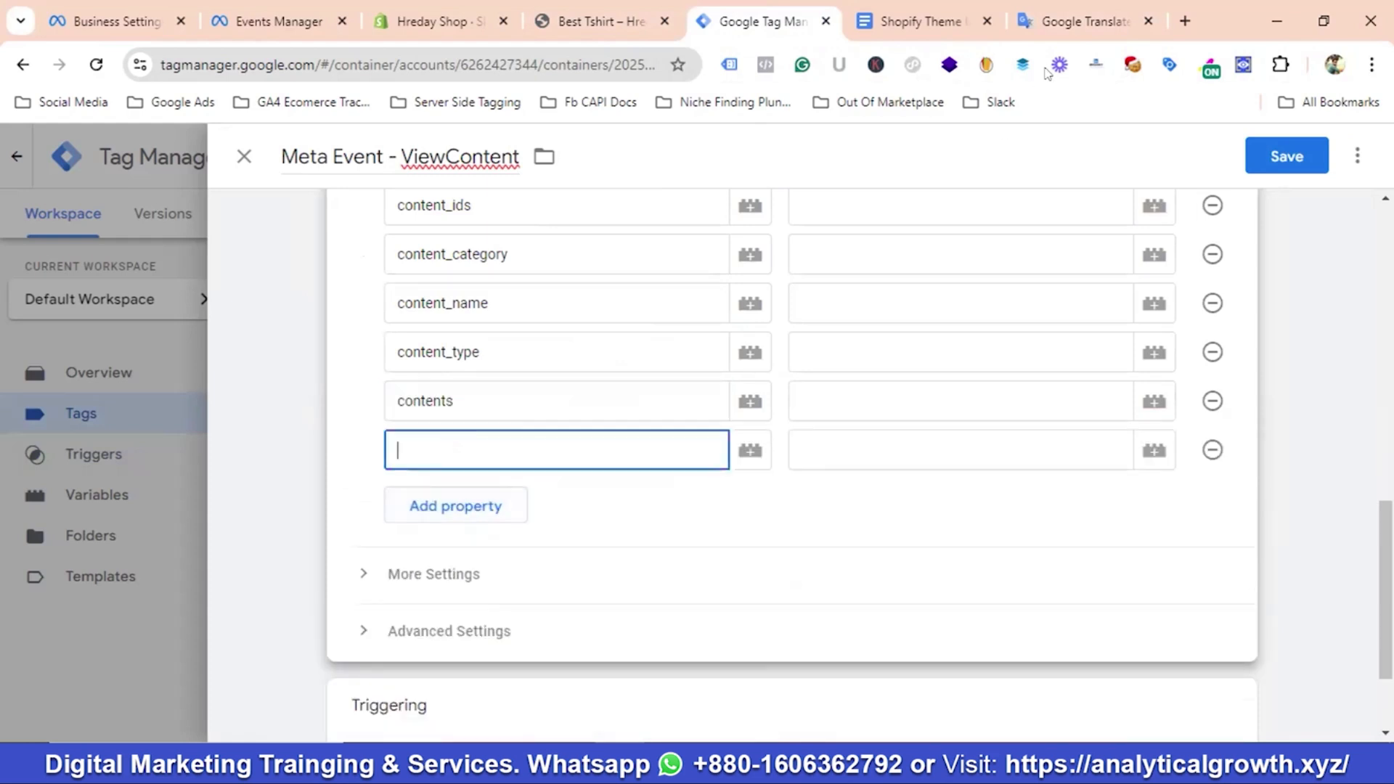
pyautogui.click(1074, 22)
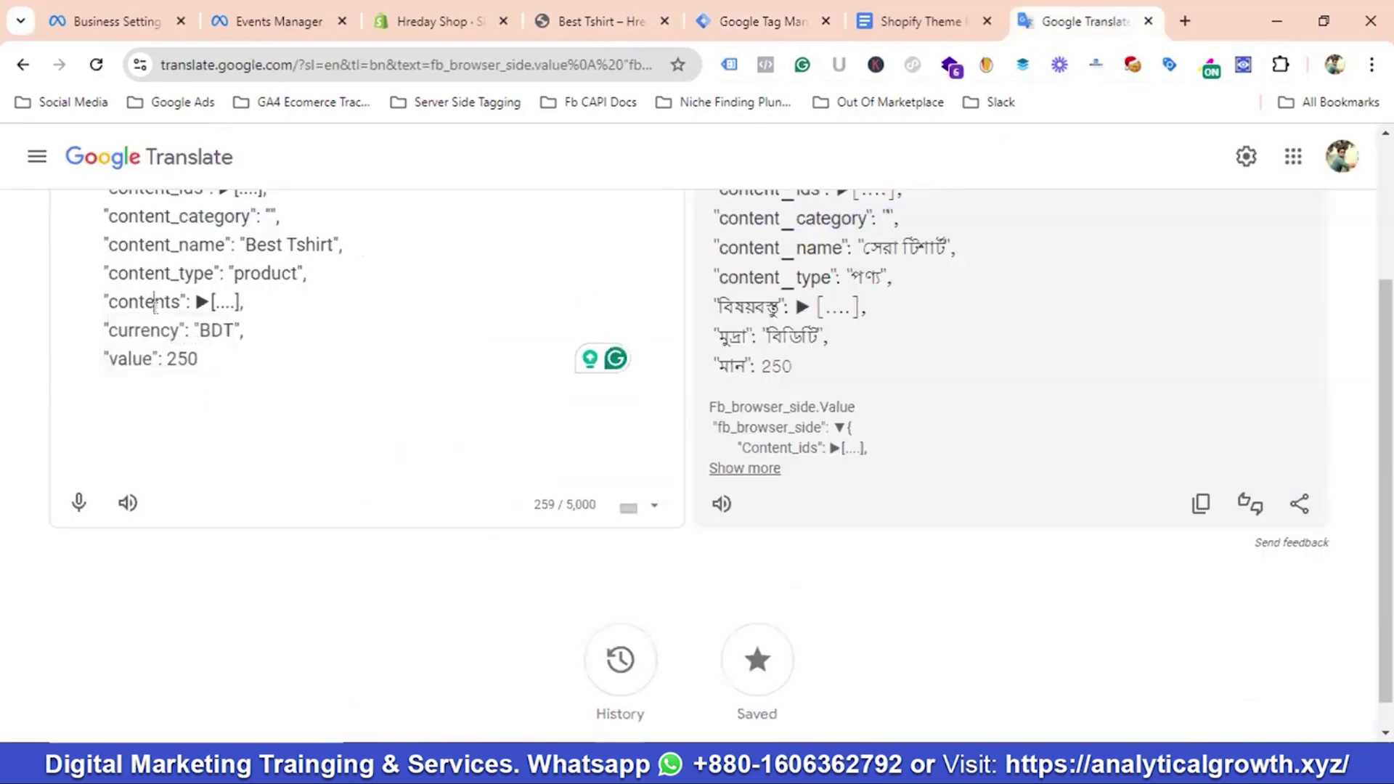
pyautogui.doubleClick(149, 329)
pyautogui.rightClick(148, 331)
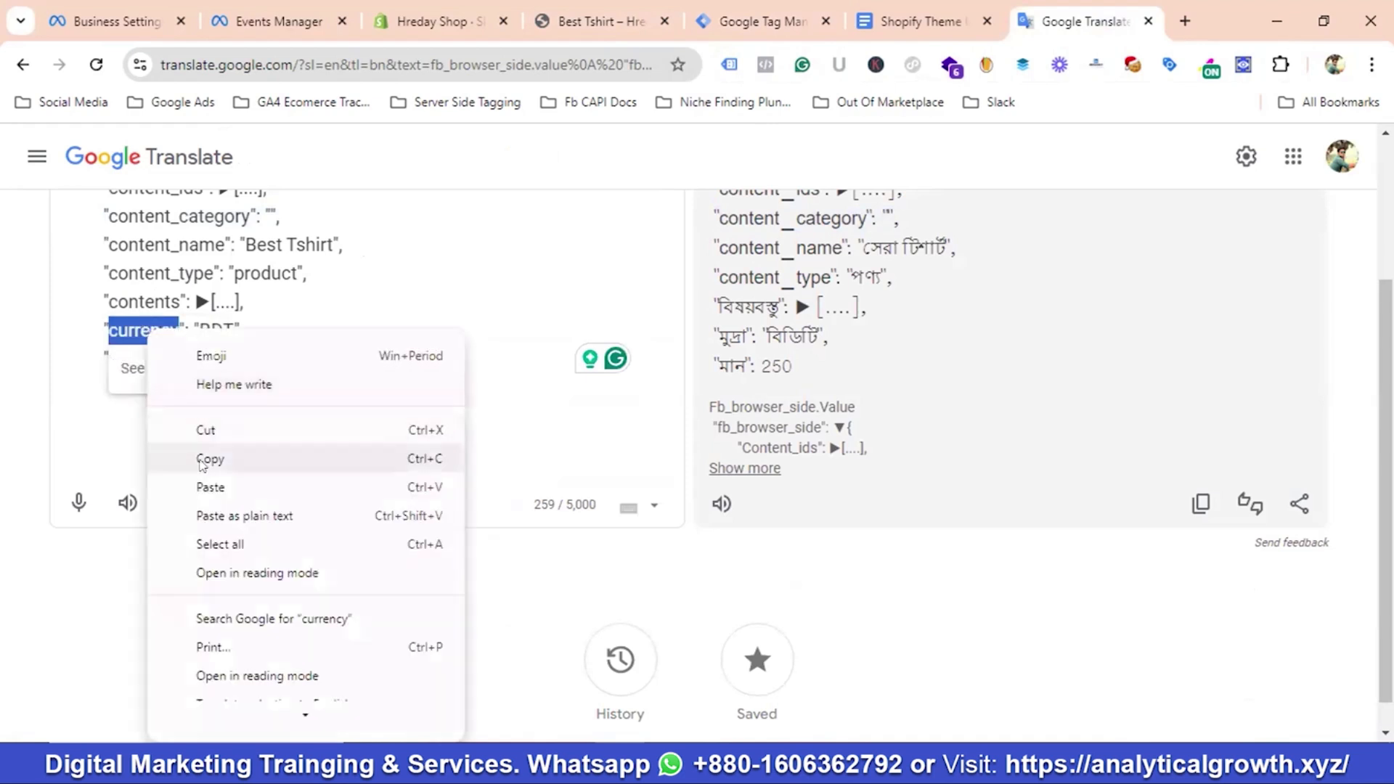
pyautogui.click(202, 455)
pyautogui.click(763, 21)
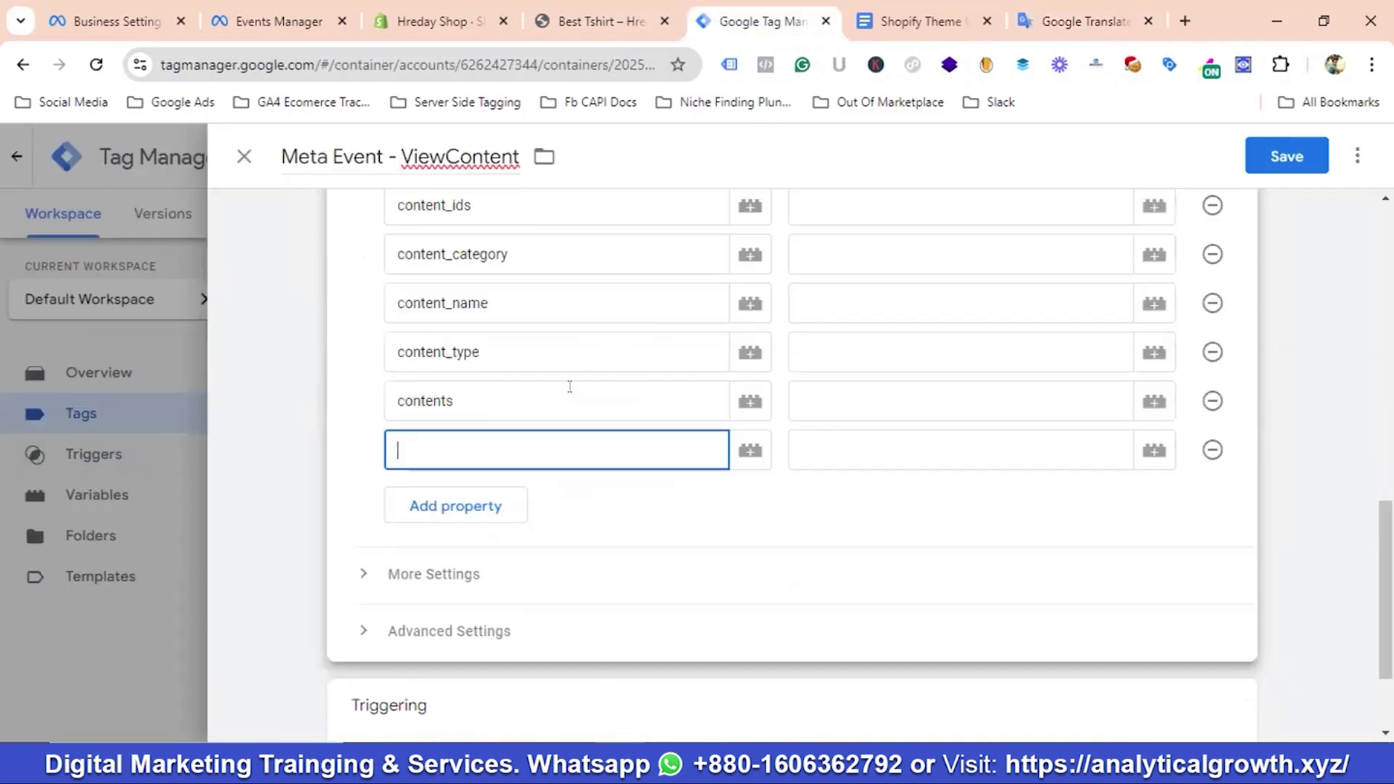
pyautogui.hotkey('ctrl', 'v')
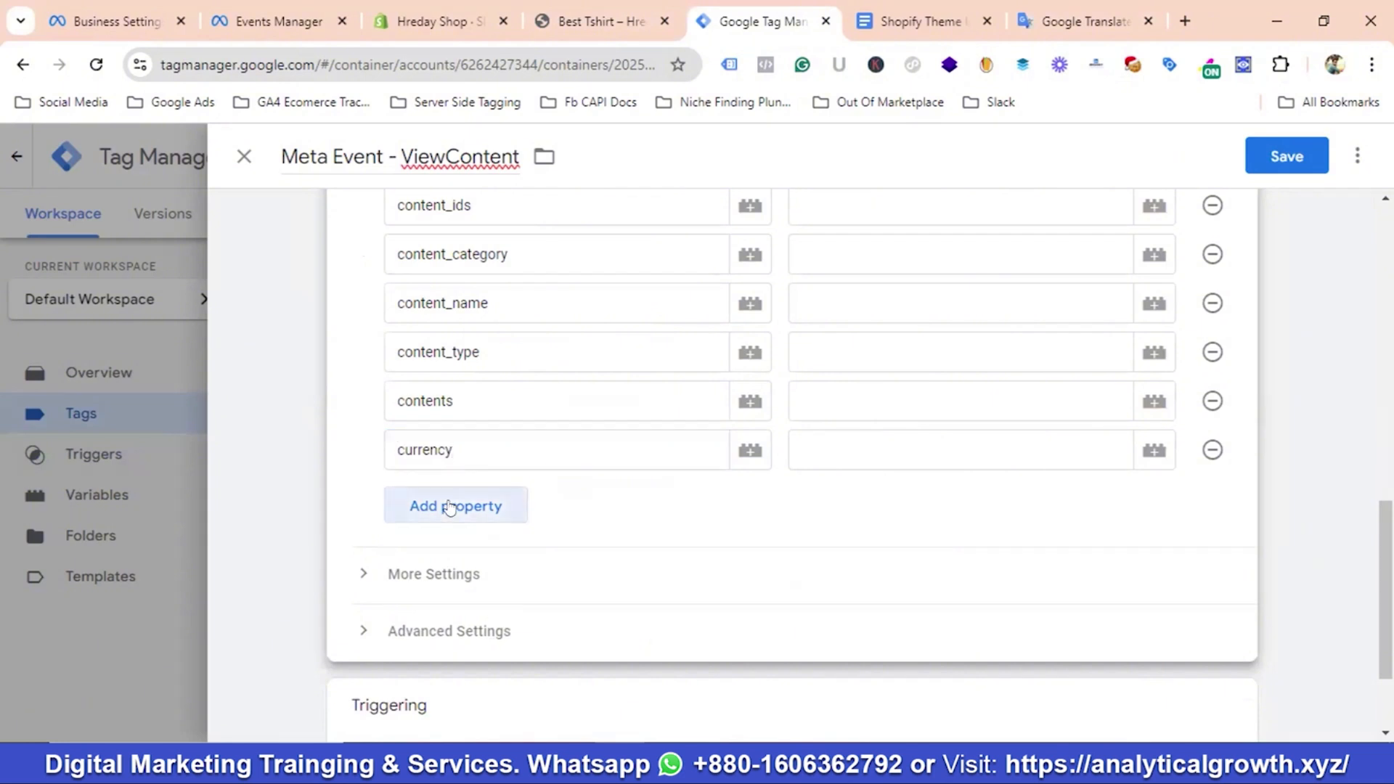
# Add a seventh property row to the tag and name it value, copied from the Google Translate text
pyautogui.click(455, 506)
pyautogui.click(1085, 8)
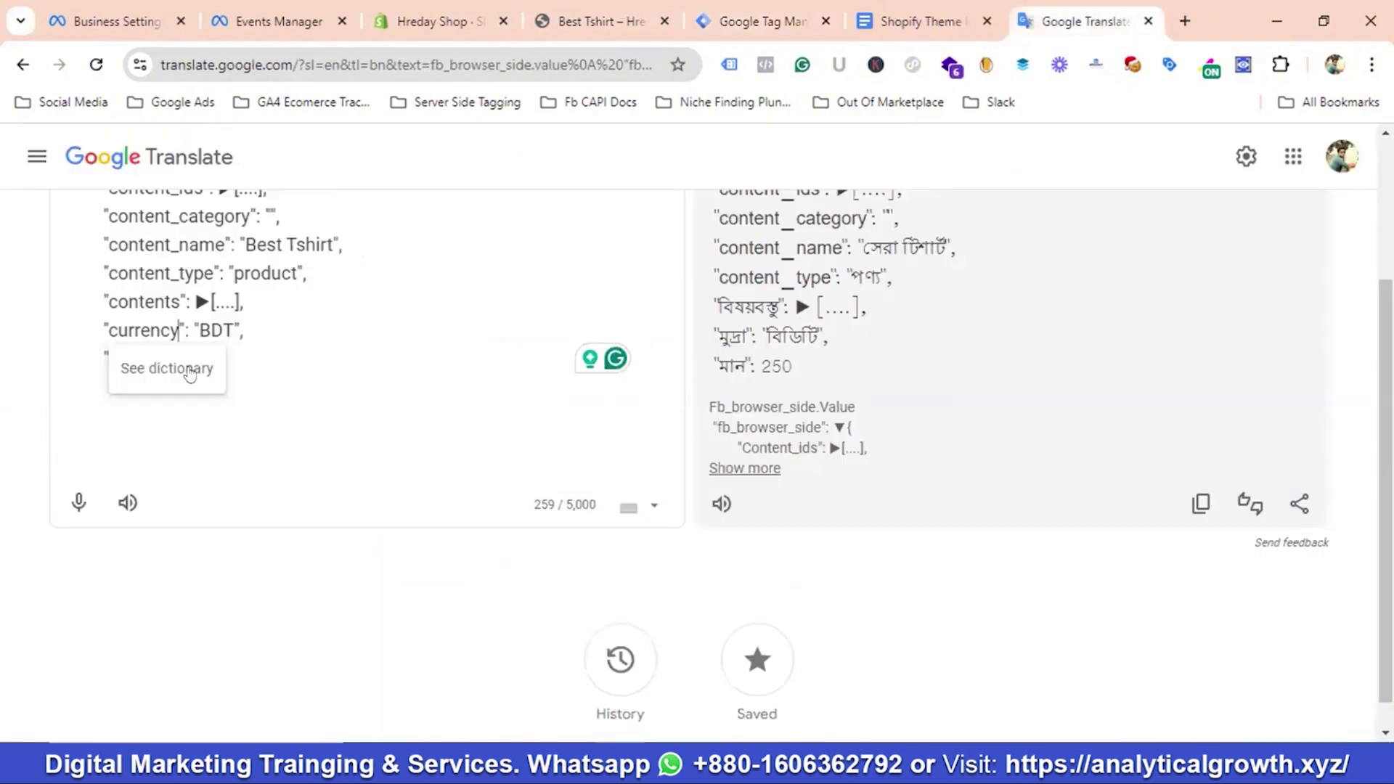
pyautogui.click(144, 331)
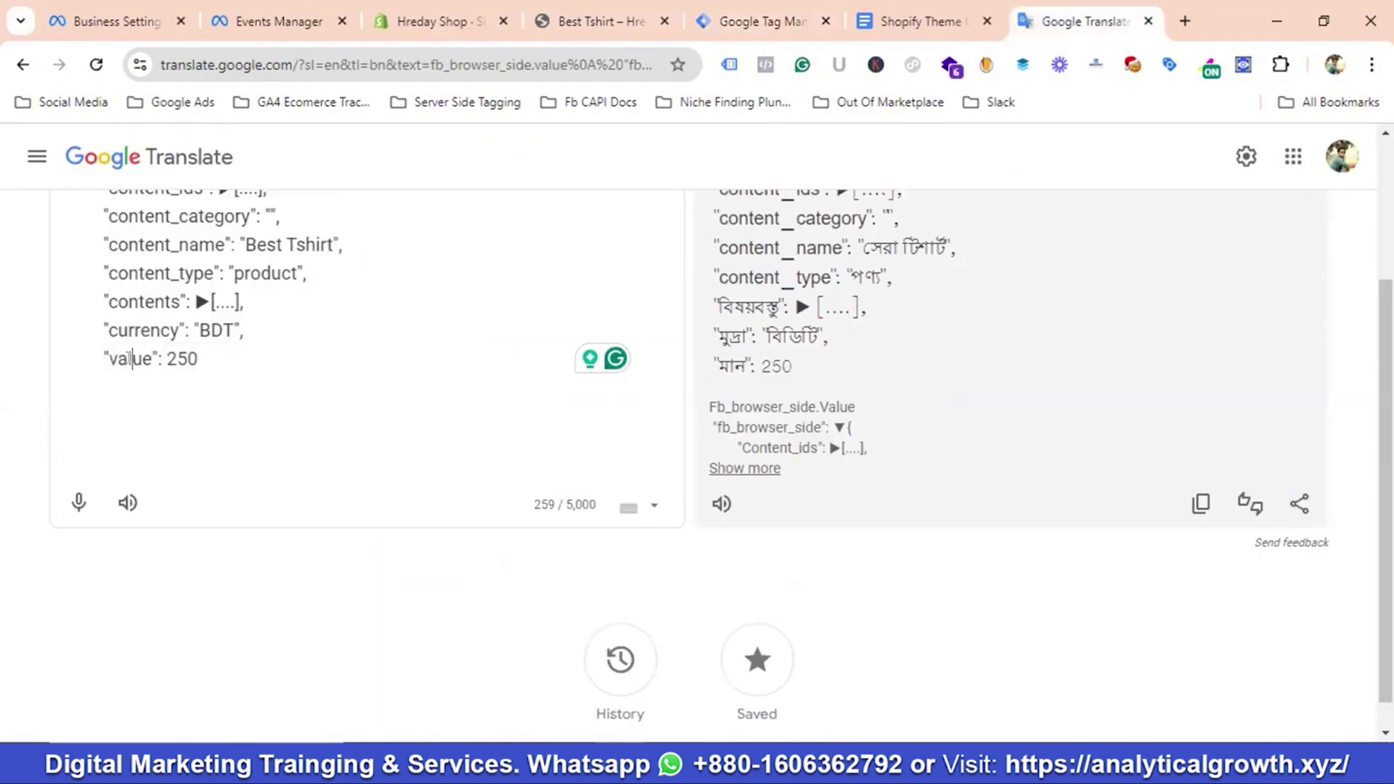
pyautogui.doubleClick(130, 359)
pyautogui.rightClick(129, 359)
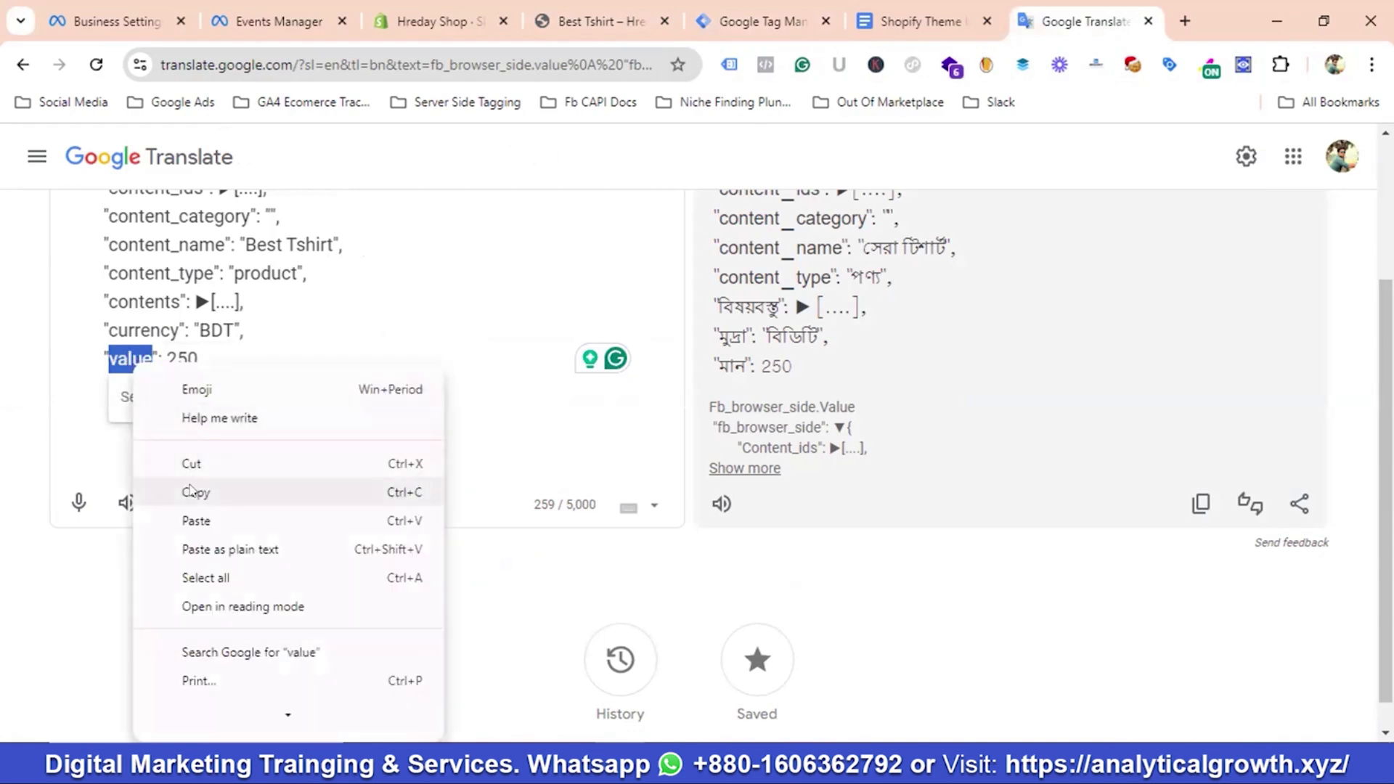
pyautogui.click(182, 491)
pyautogui.click(746, 28)
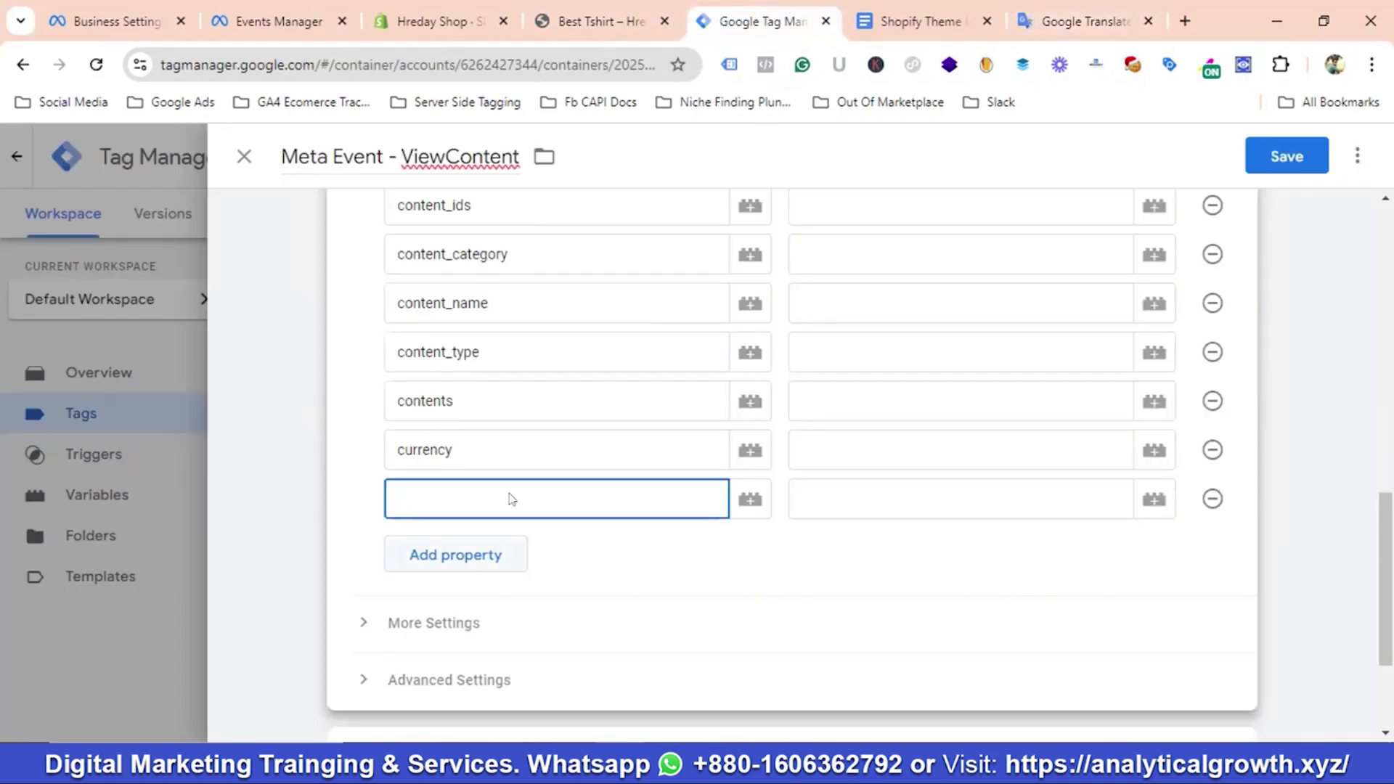
pyautogui.hotkey('ctrl', 'v')
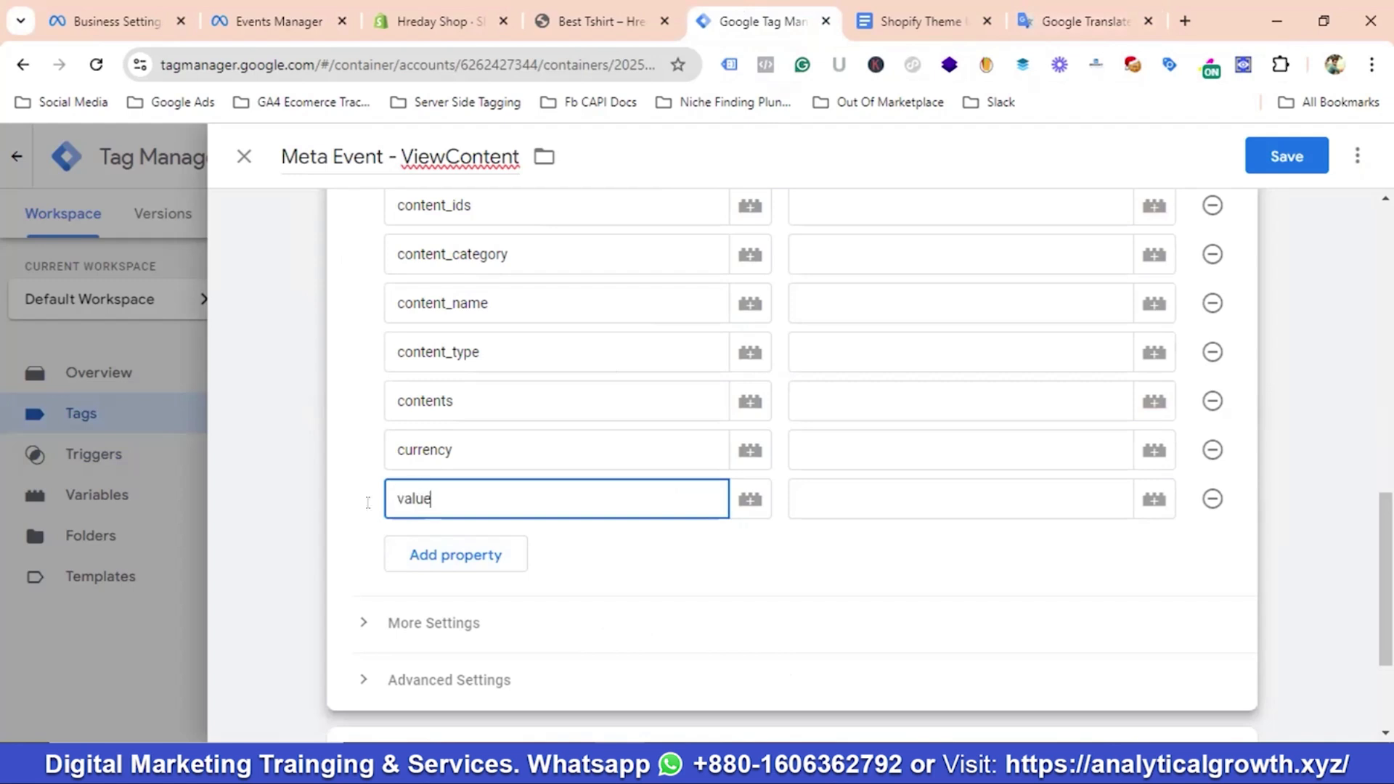
pyautogui.click(303, 506)
pyautogui.click(484, 456)
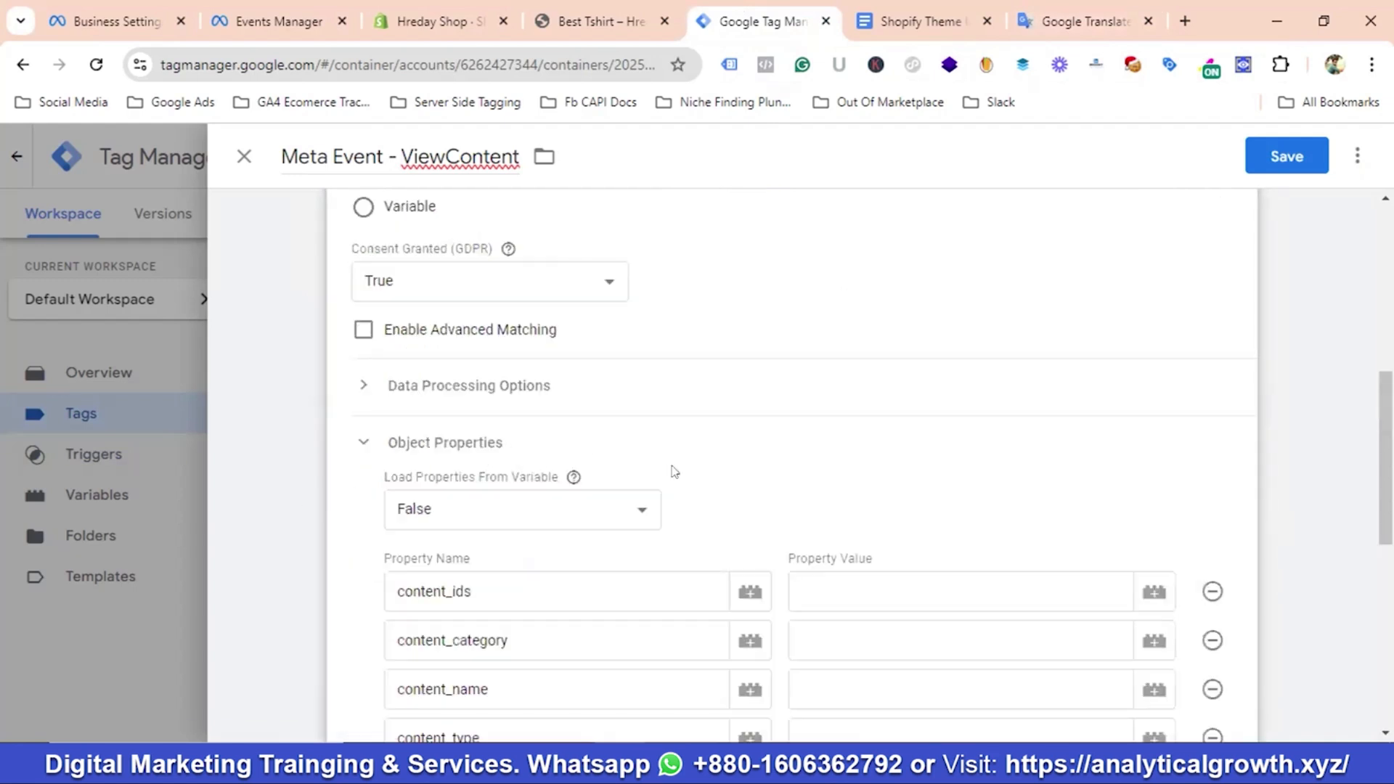
pyautogui.scroll(-3, 582, 451)
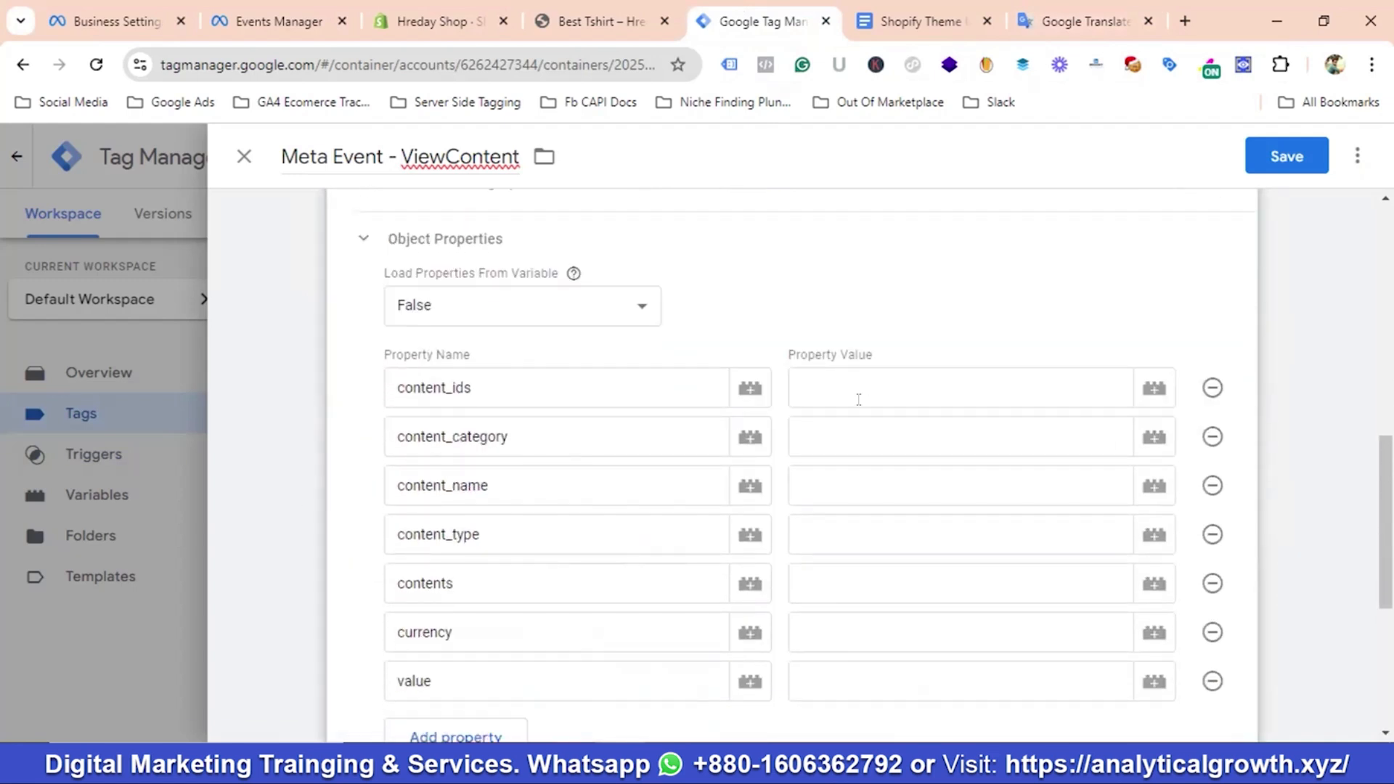
# Set the content_ids and content_category property values to the {{content_ids}} and {{content_category}} variables
pyautogui.click(828, 390)
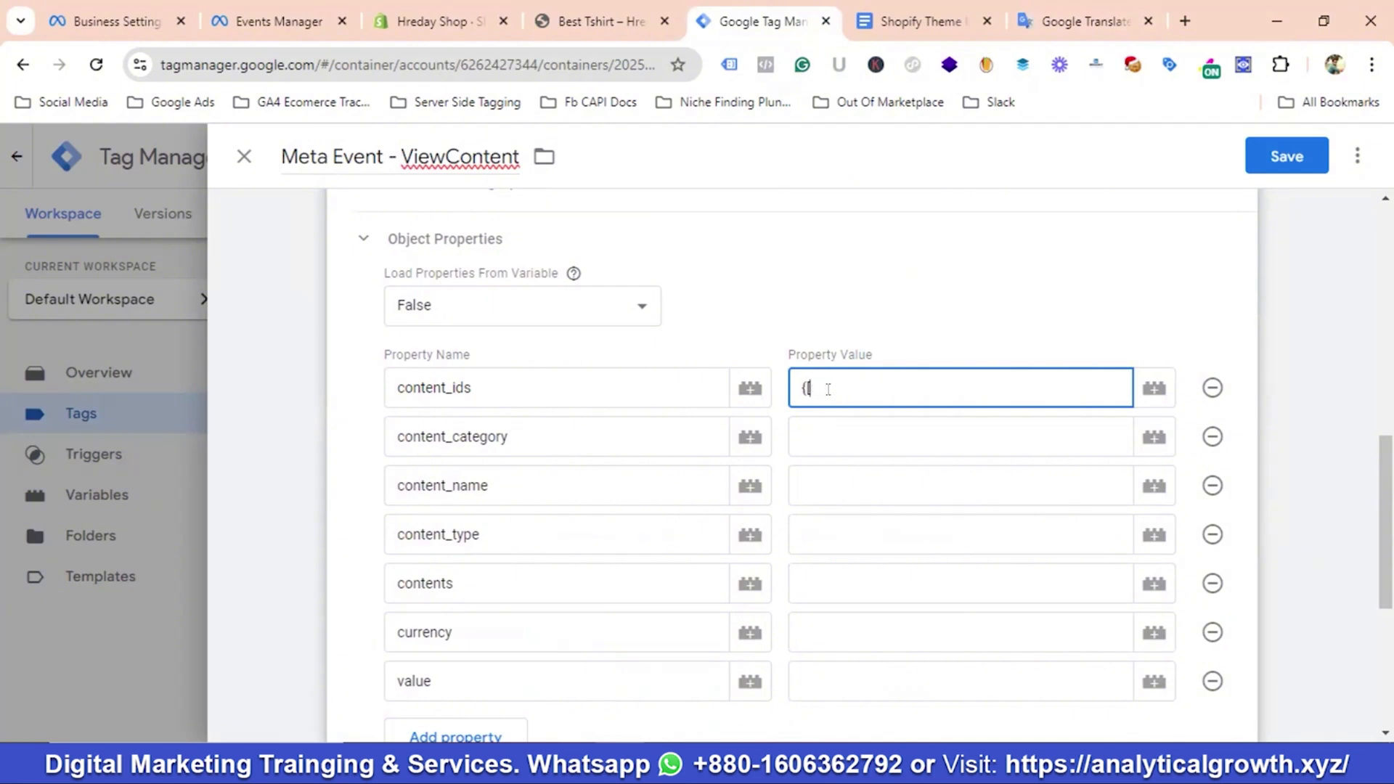
pyautogui.write('{{')
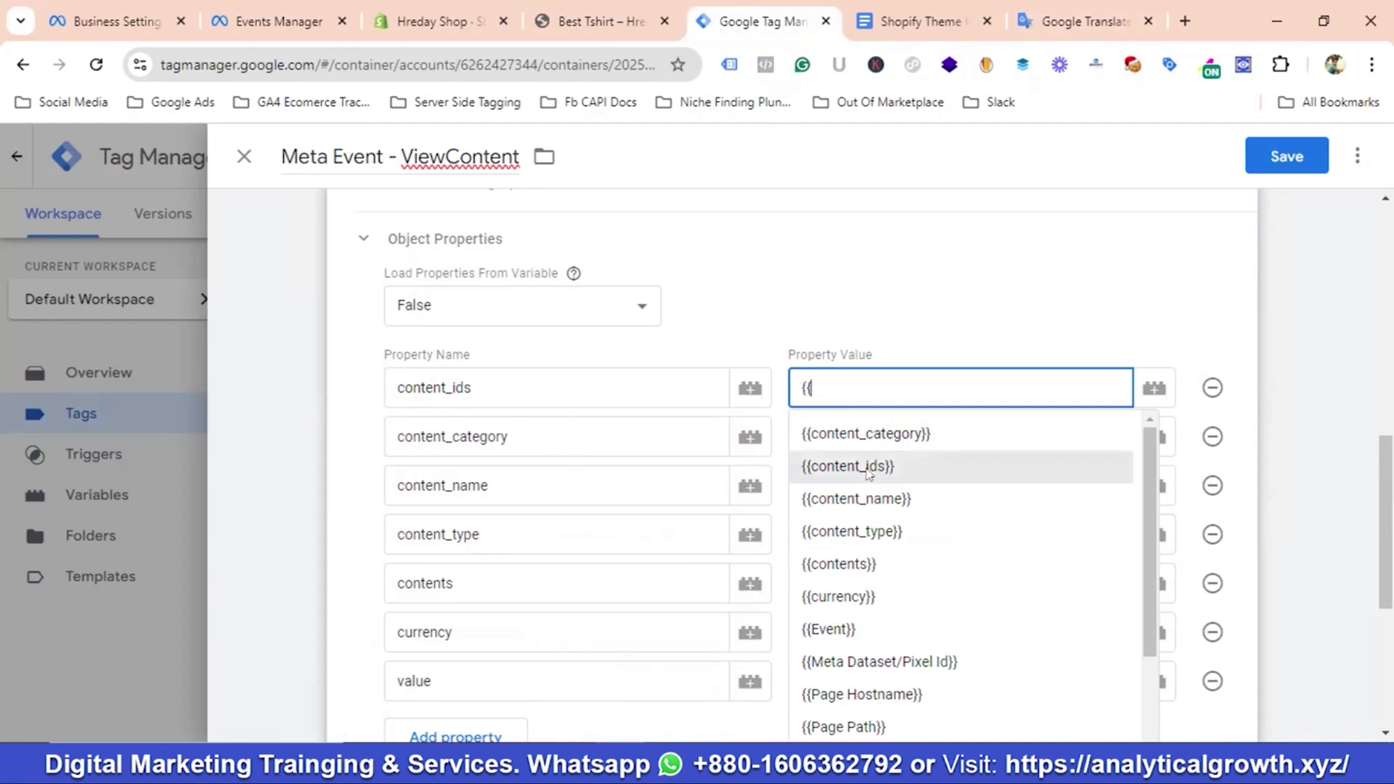
pyautogui.click(837, 467)
pyautogui.click(843, 439)
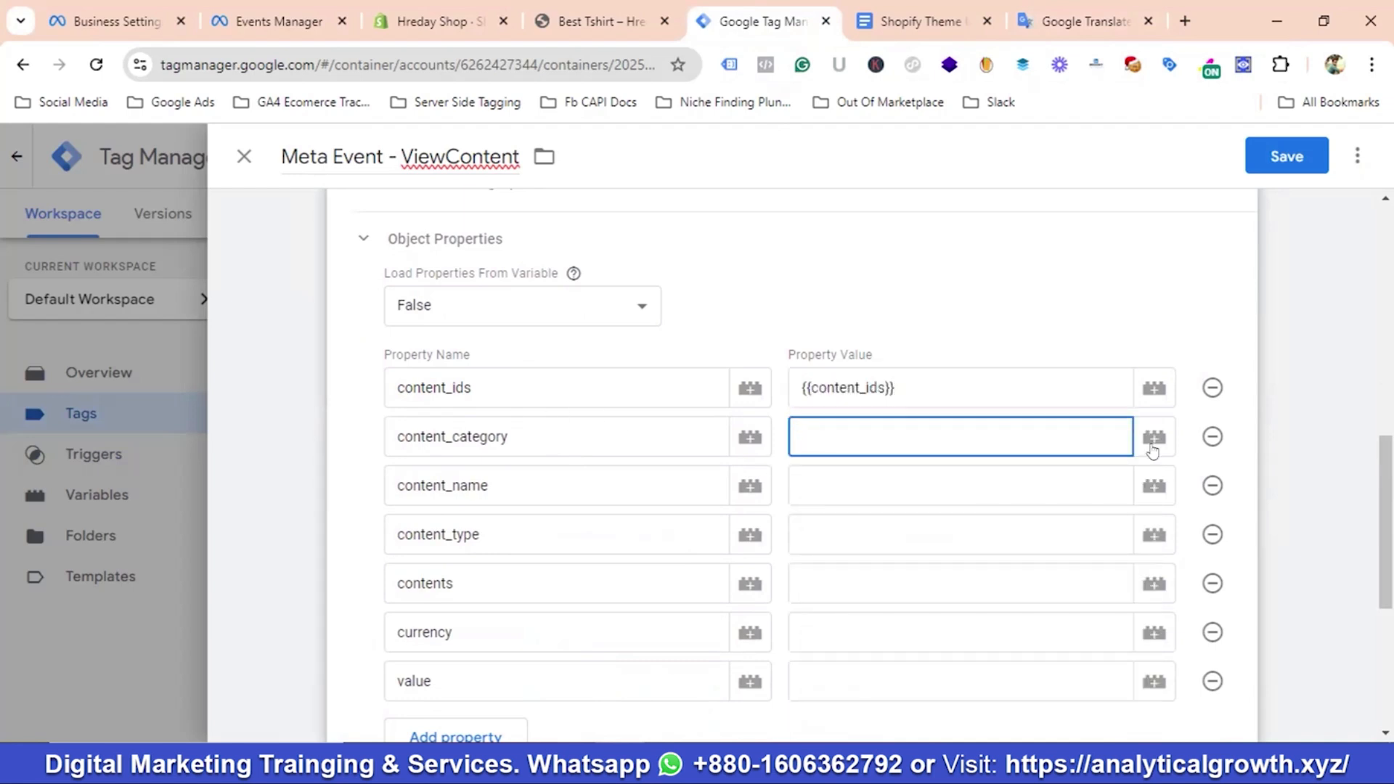
pyautogui.click(1153, 439)
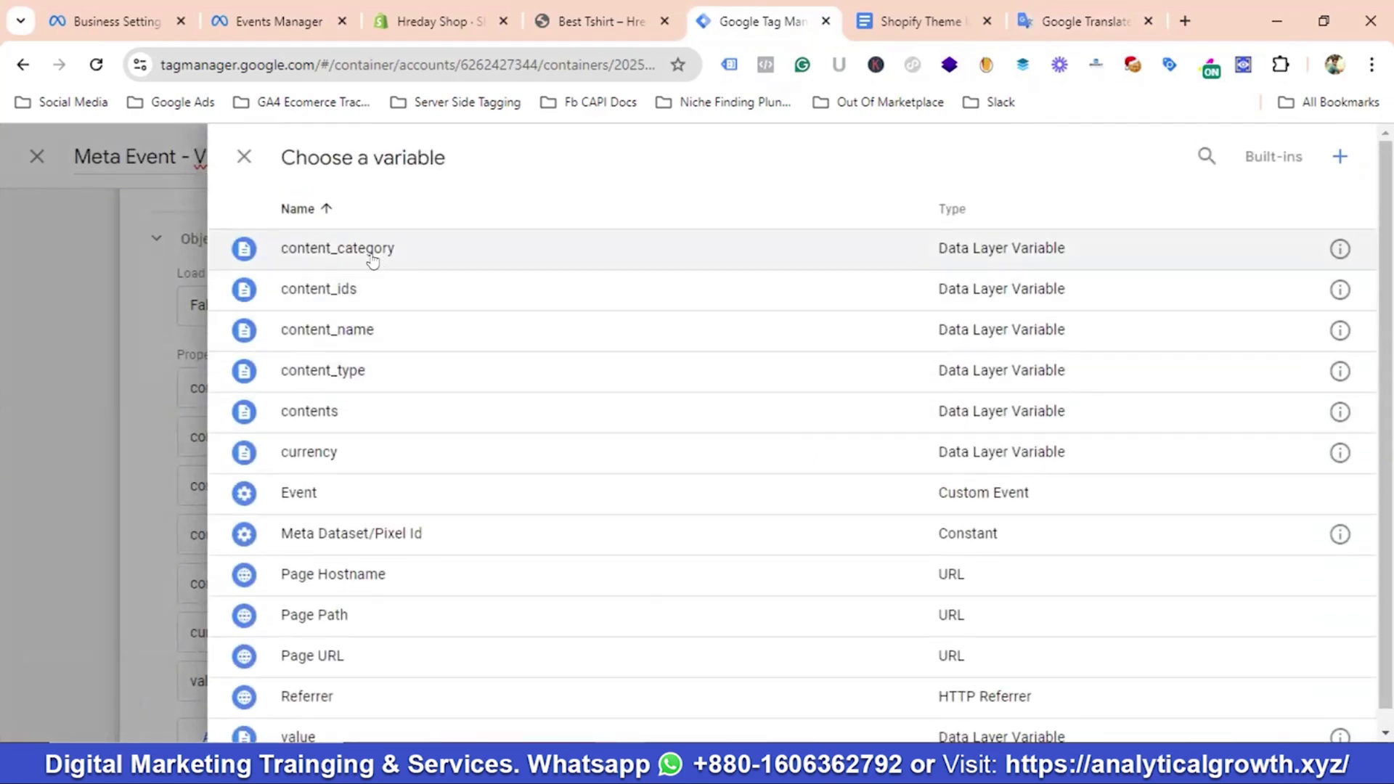
pyautogui.click(397, 266)
# Set the content_name property's value to the {{content_name}} variable and the content_type property's value to product
pyautogui.click(846, 489)
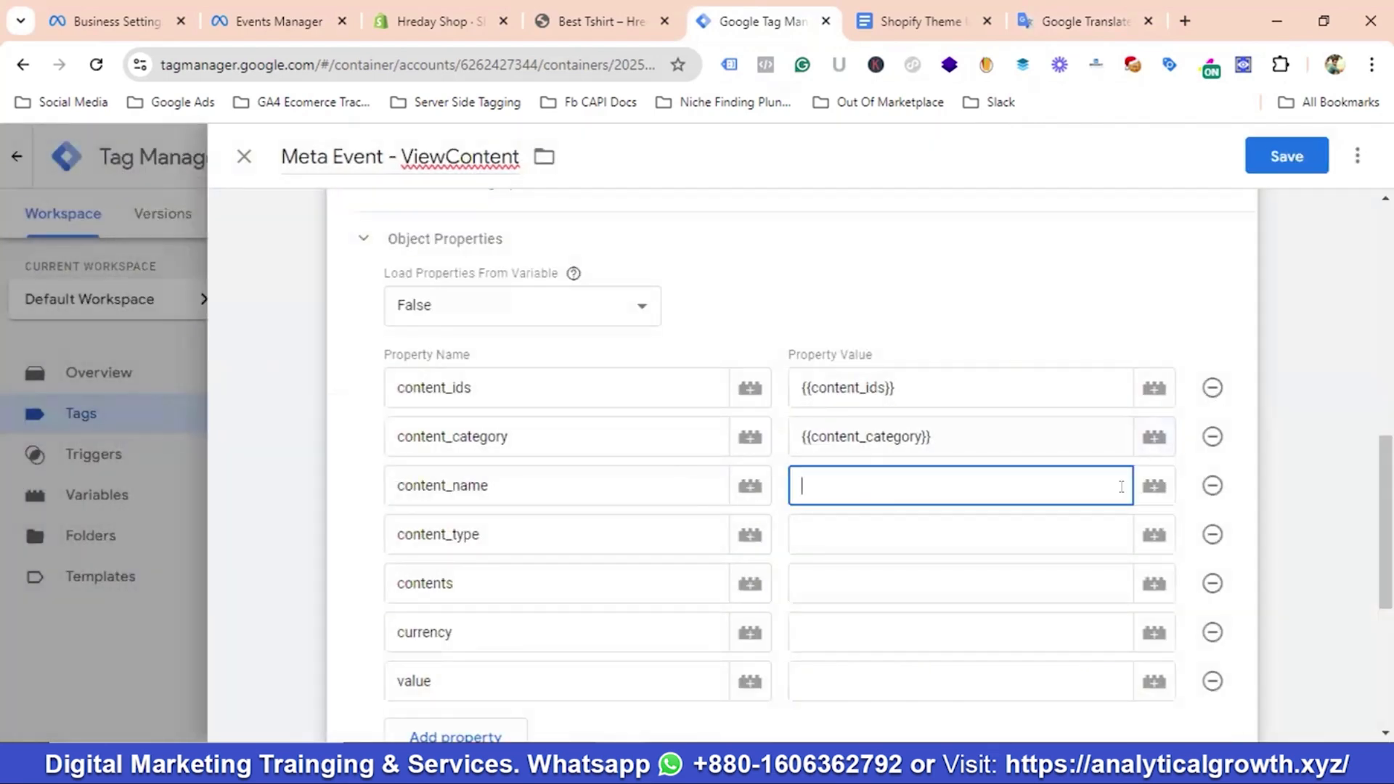
pyautogui.click(1154, 486)
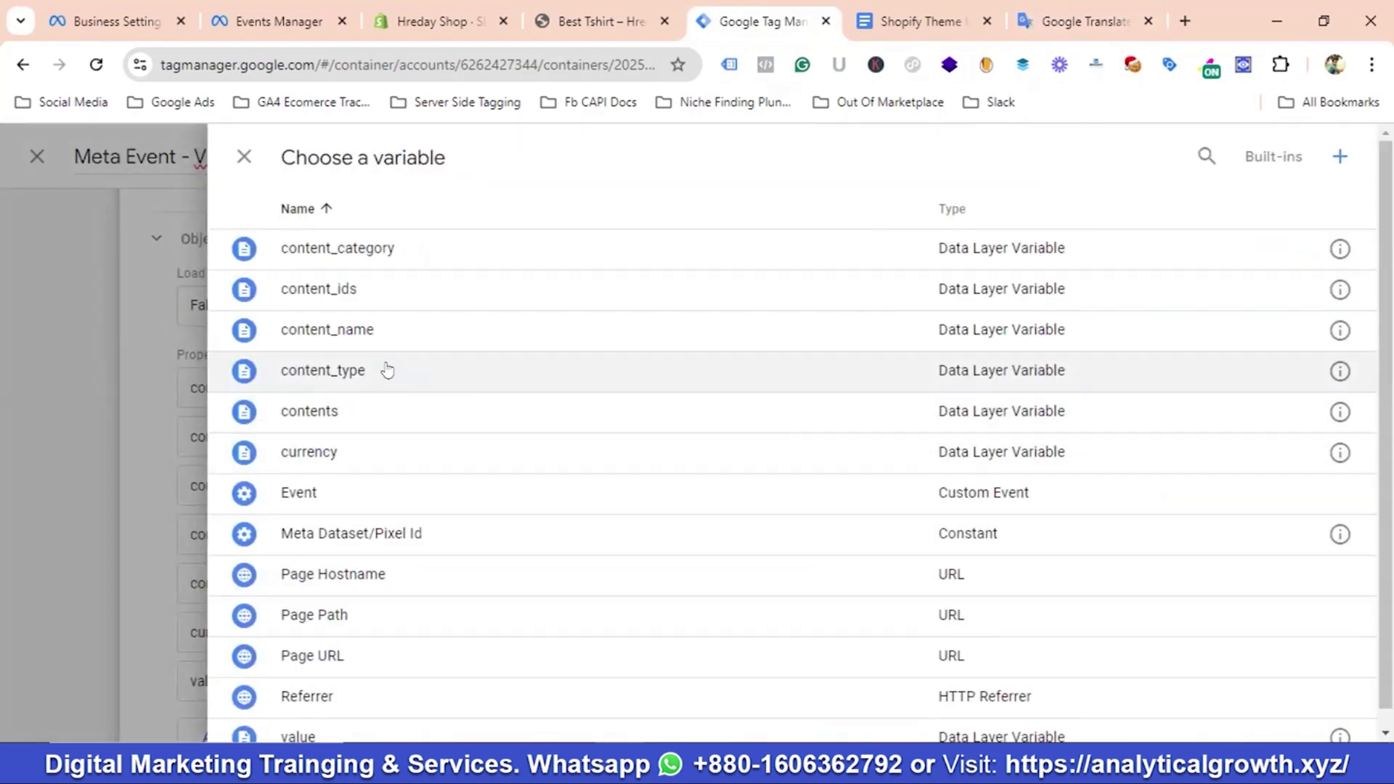
pyautogui.click(347, 331)
pyautogui.scroll(-1, 786, 434)
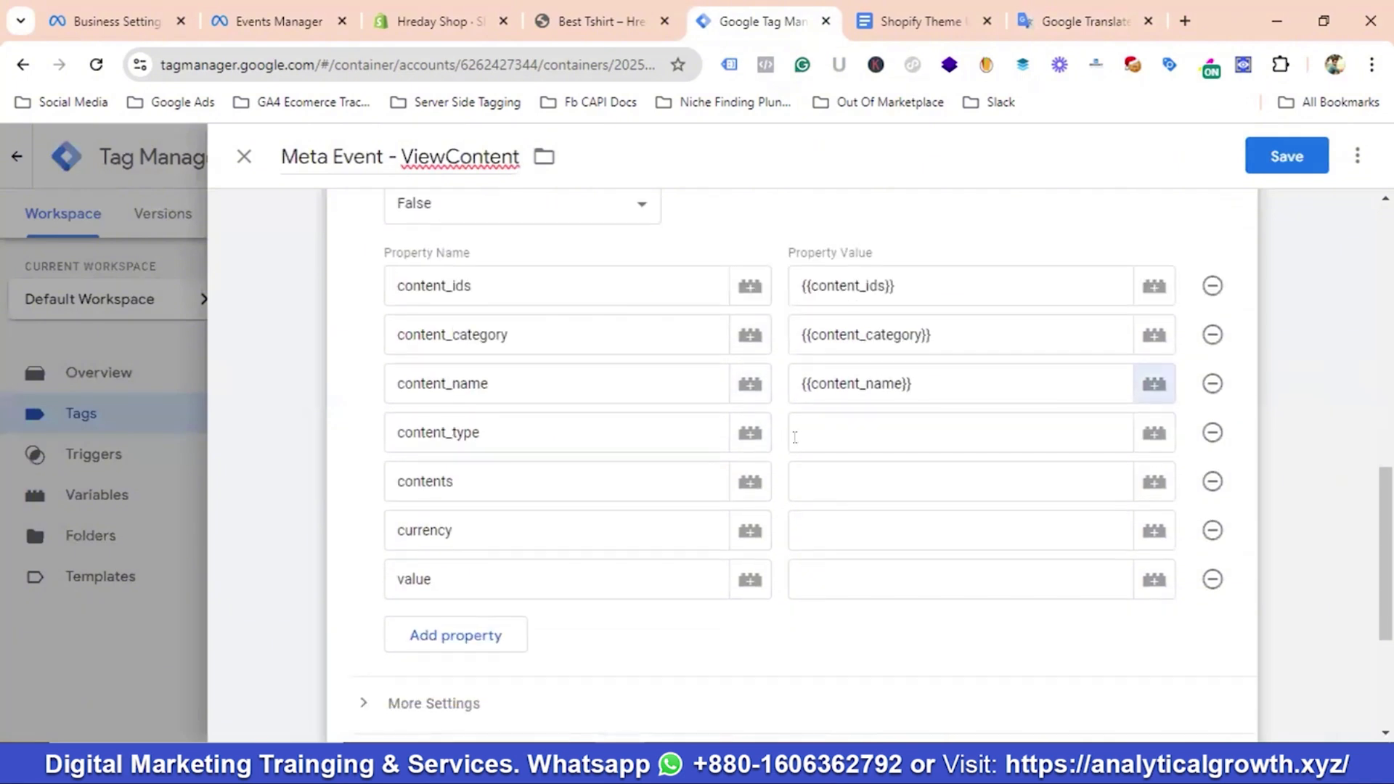
pyautogui.click(860, 434)
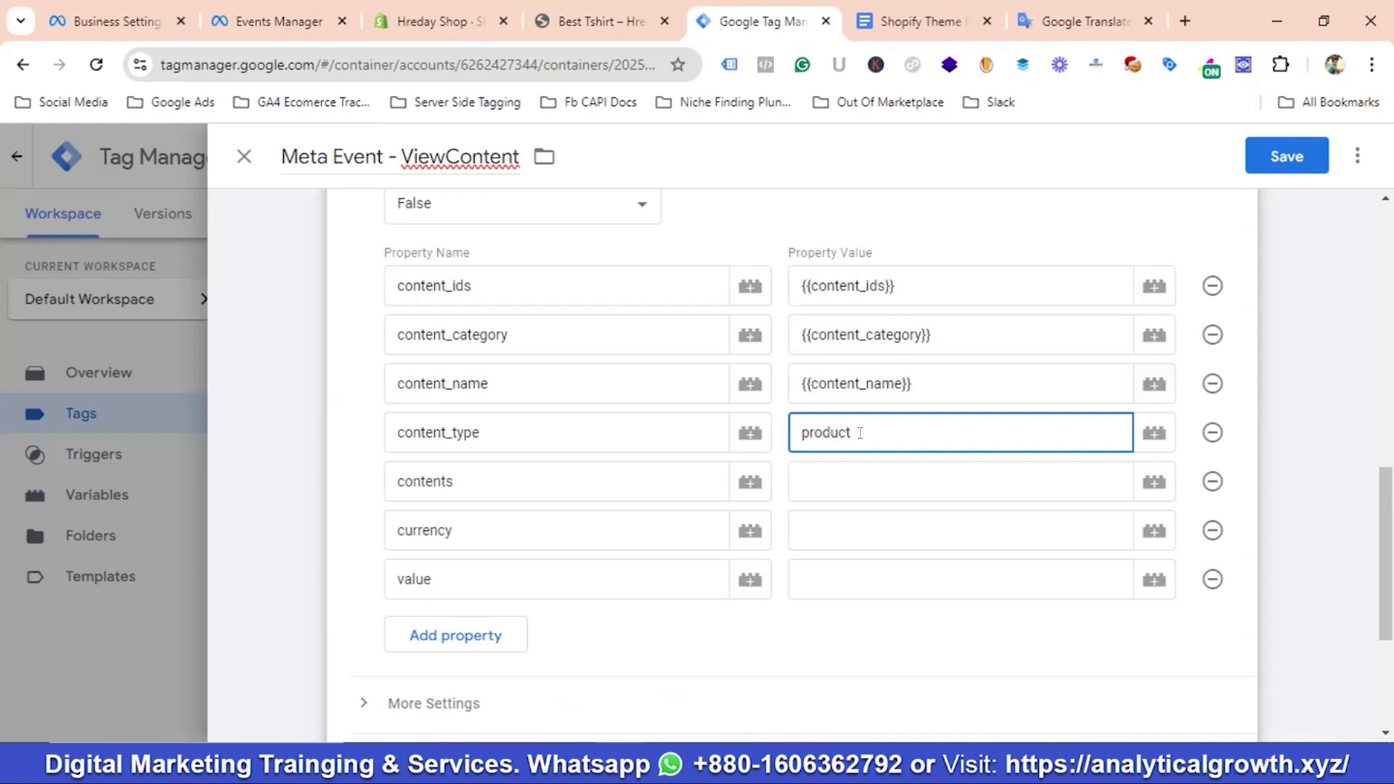
# Fill the contents property's value with {{contents}}{{contents}} using the contents data layer variable
pyautogui.click(859, 482)
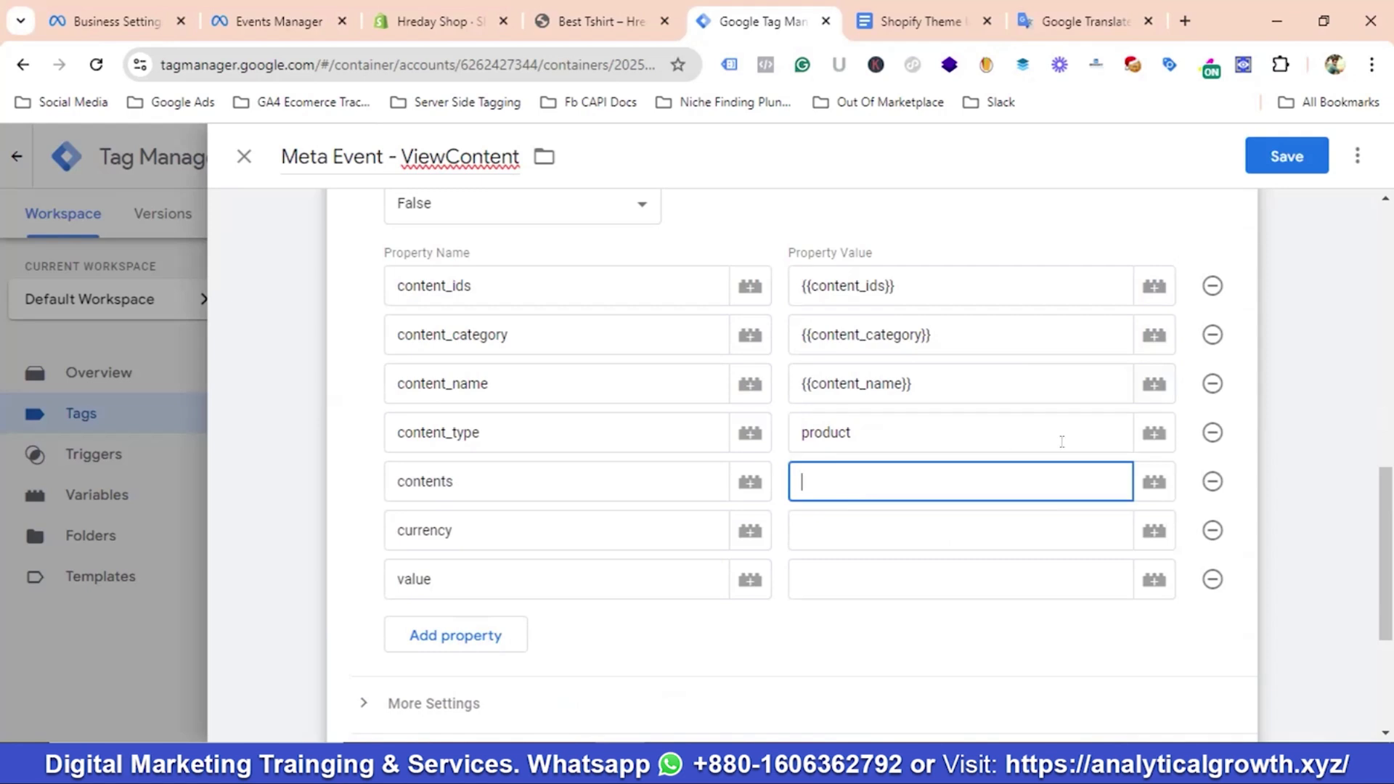
pyautogui.click(1154, 483)
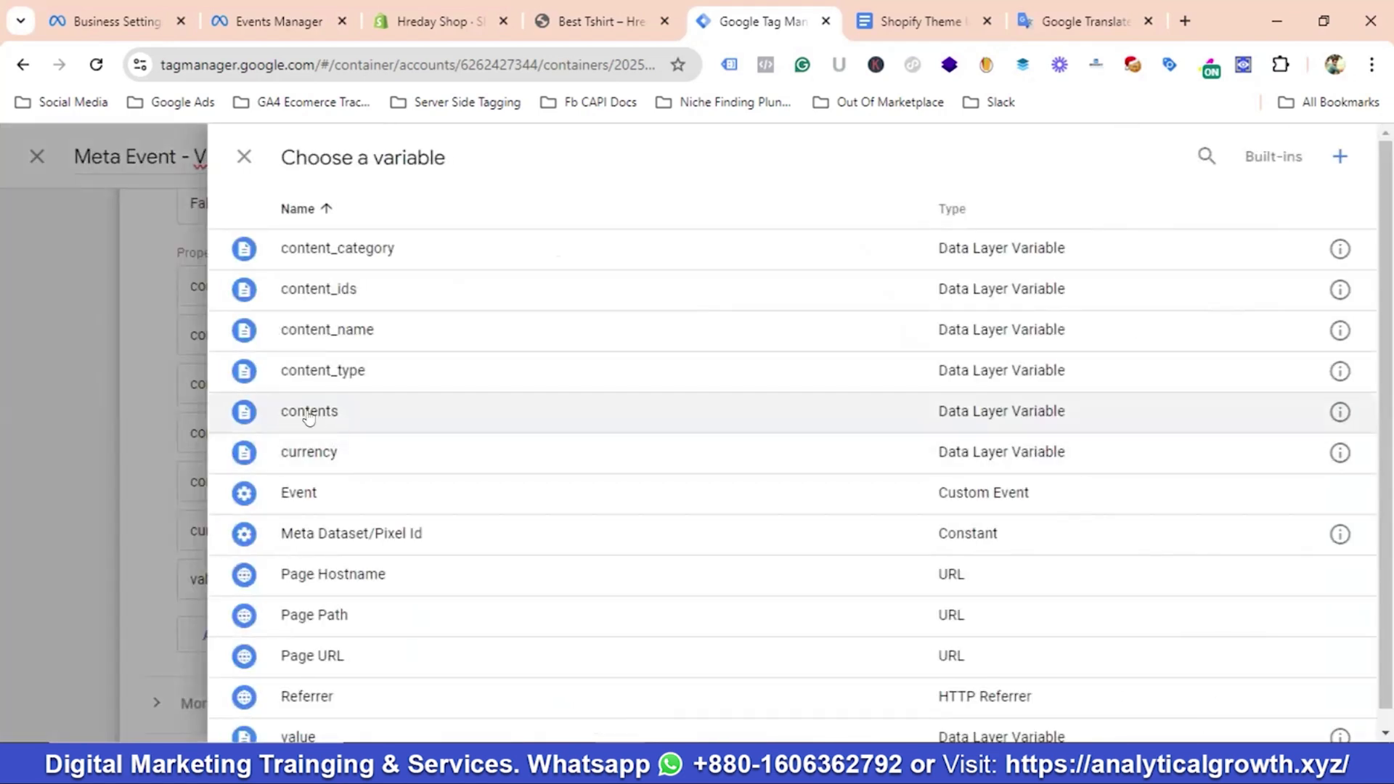
pyautogui.click(317, 419)
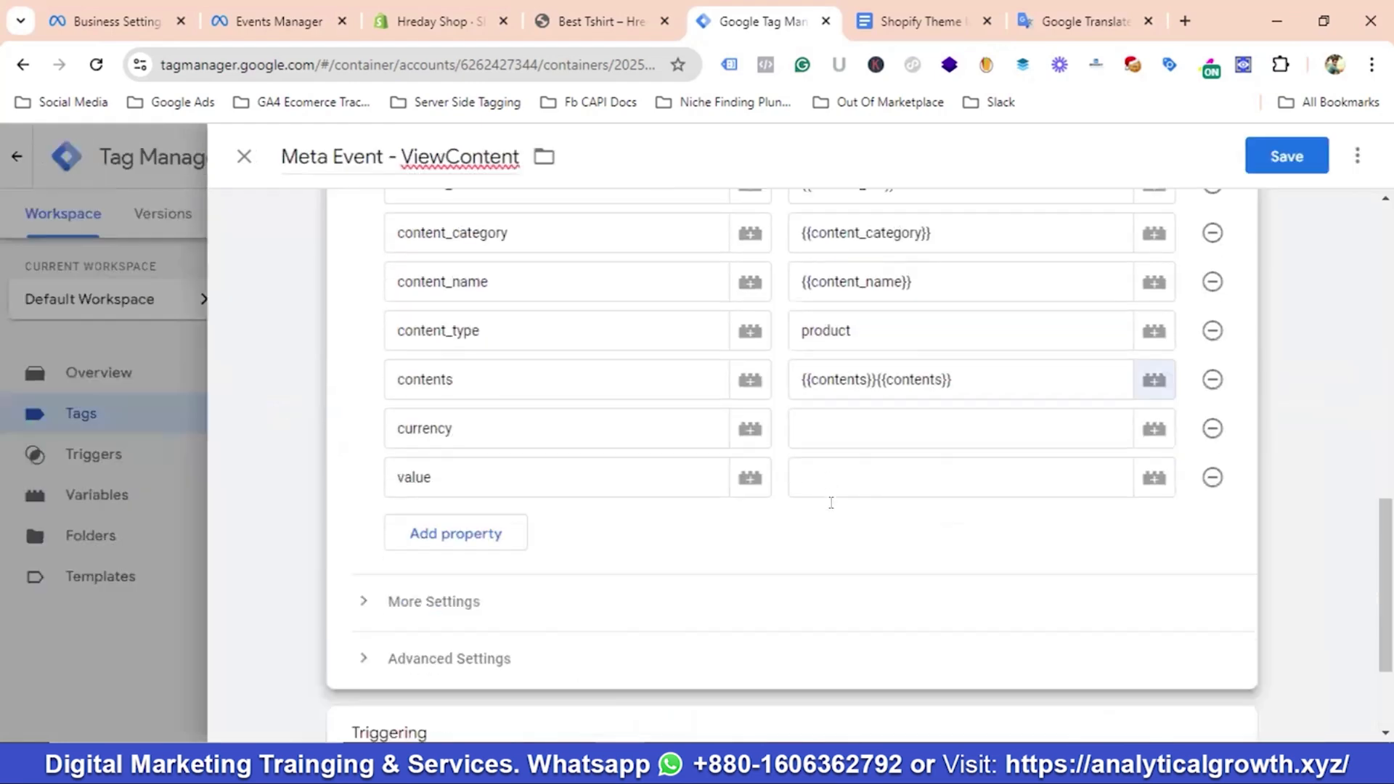
# Assign the {{currency}} and {{value}} variables as the values of the currency and value properties
pyautogui.click(912, 429)
pyautogui.click(1155, 429)
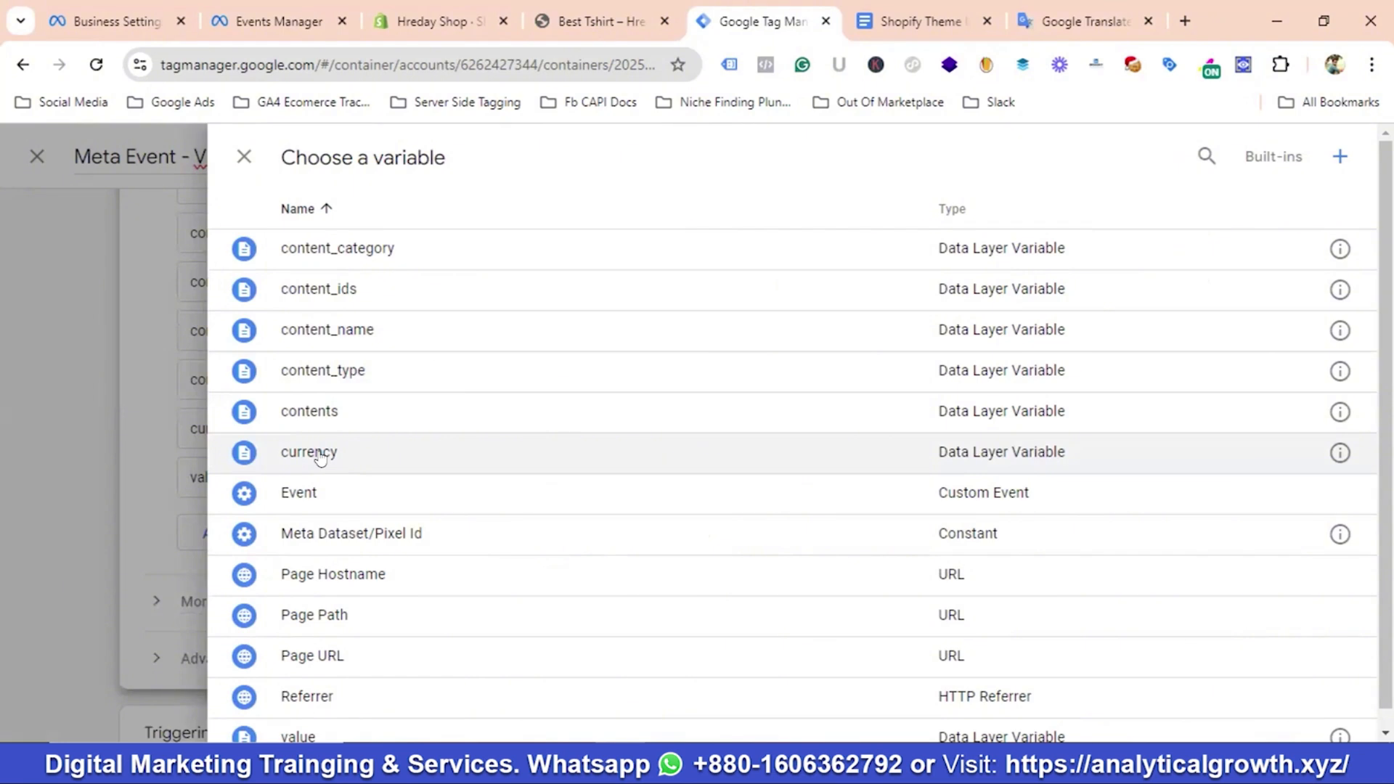
pyautogui.click(323, 454)
pyautogui.click(849, 477)
pyautogui.click(1154, 480)
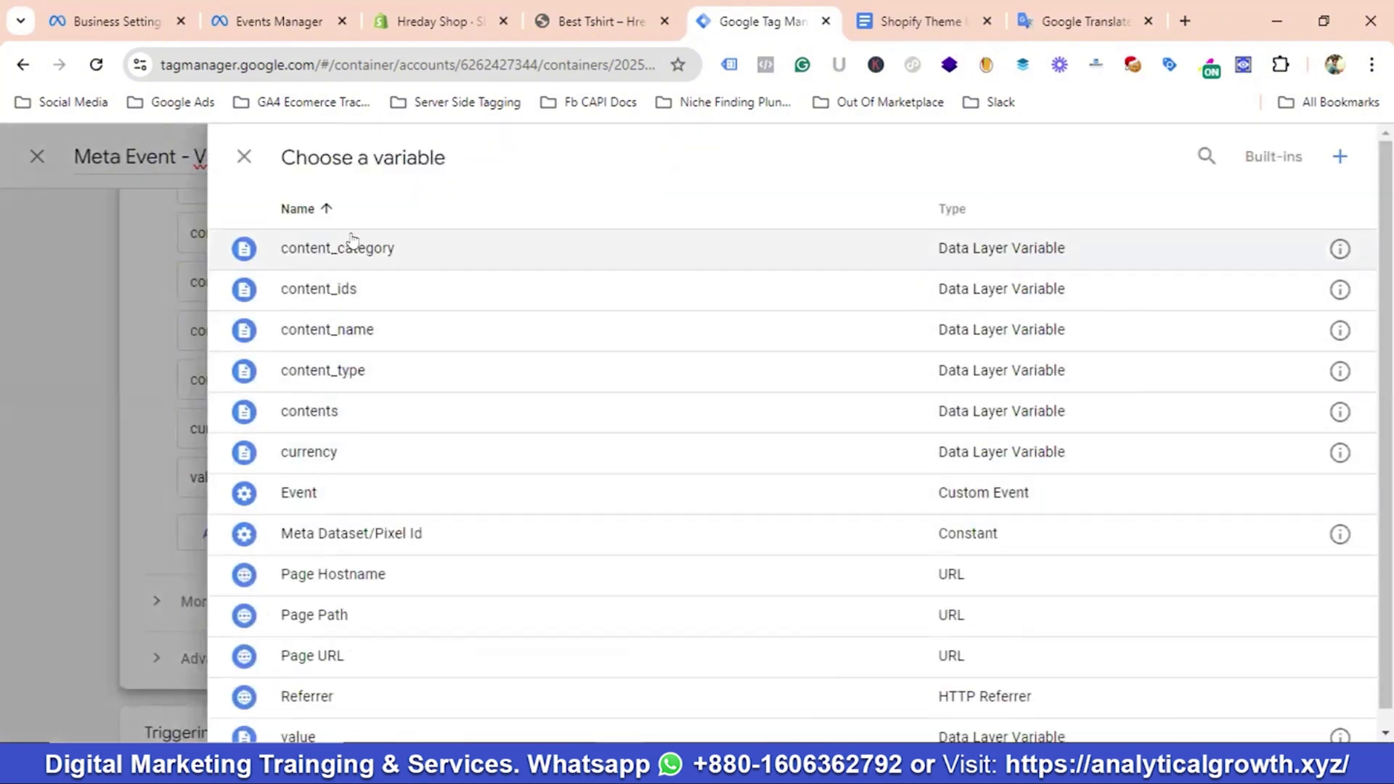
pyautogui.scroll(-1, 329, 672)
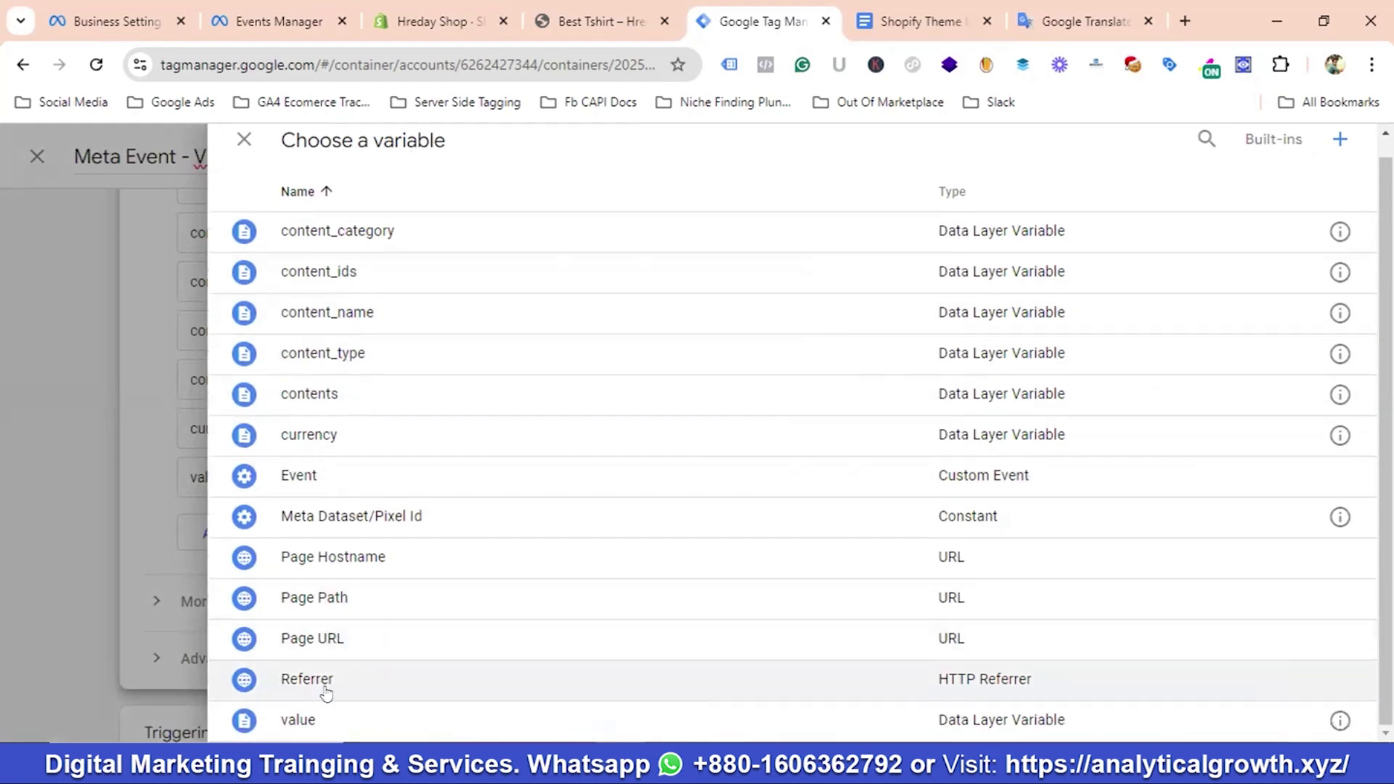
pyautogui.click(298, 721)
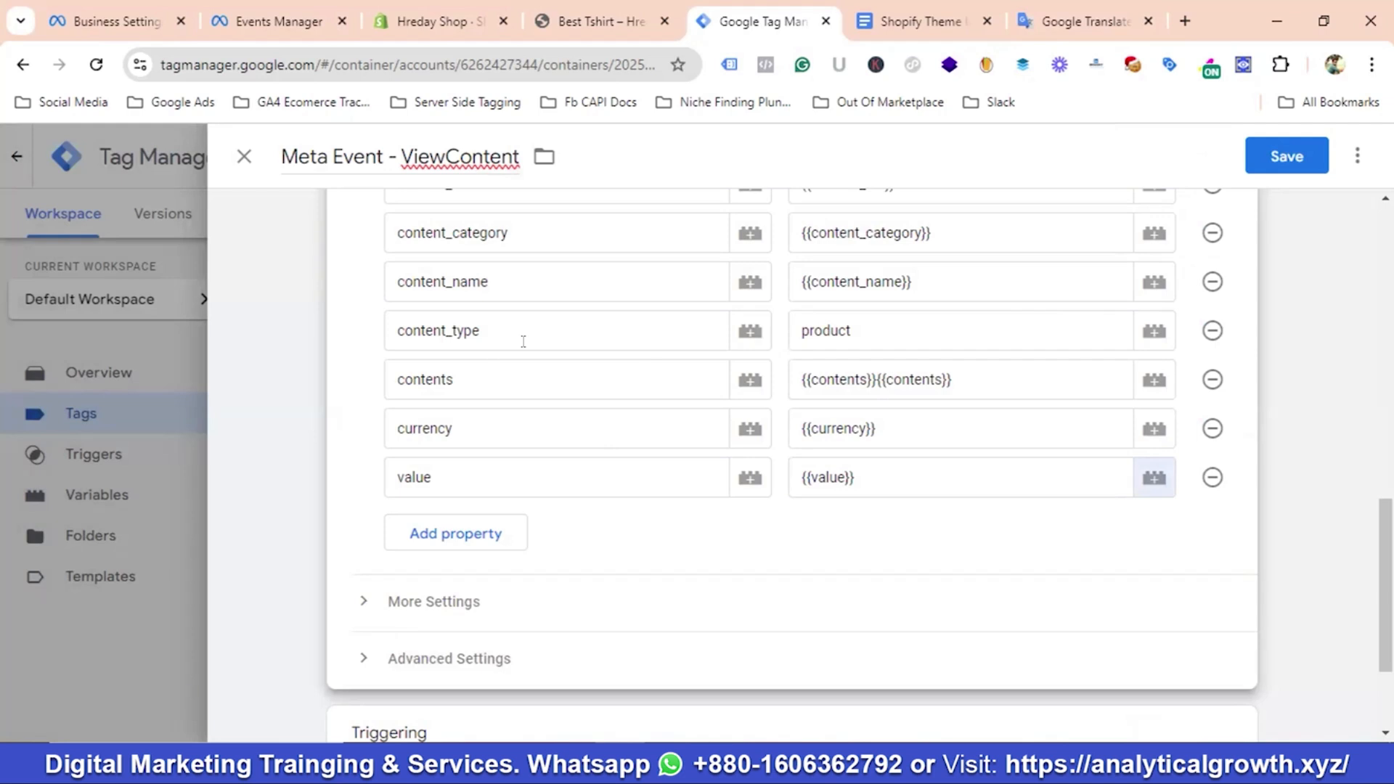
# Replace the ViewContent tag's page_view Trigger with the view_item Trigger and save the tag
pyautogui.scroll(1, 523, 341)
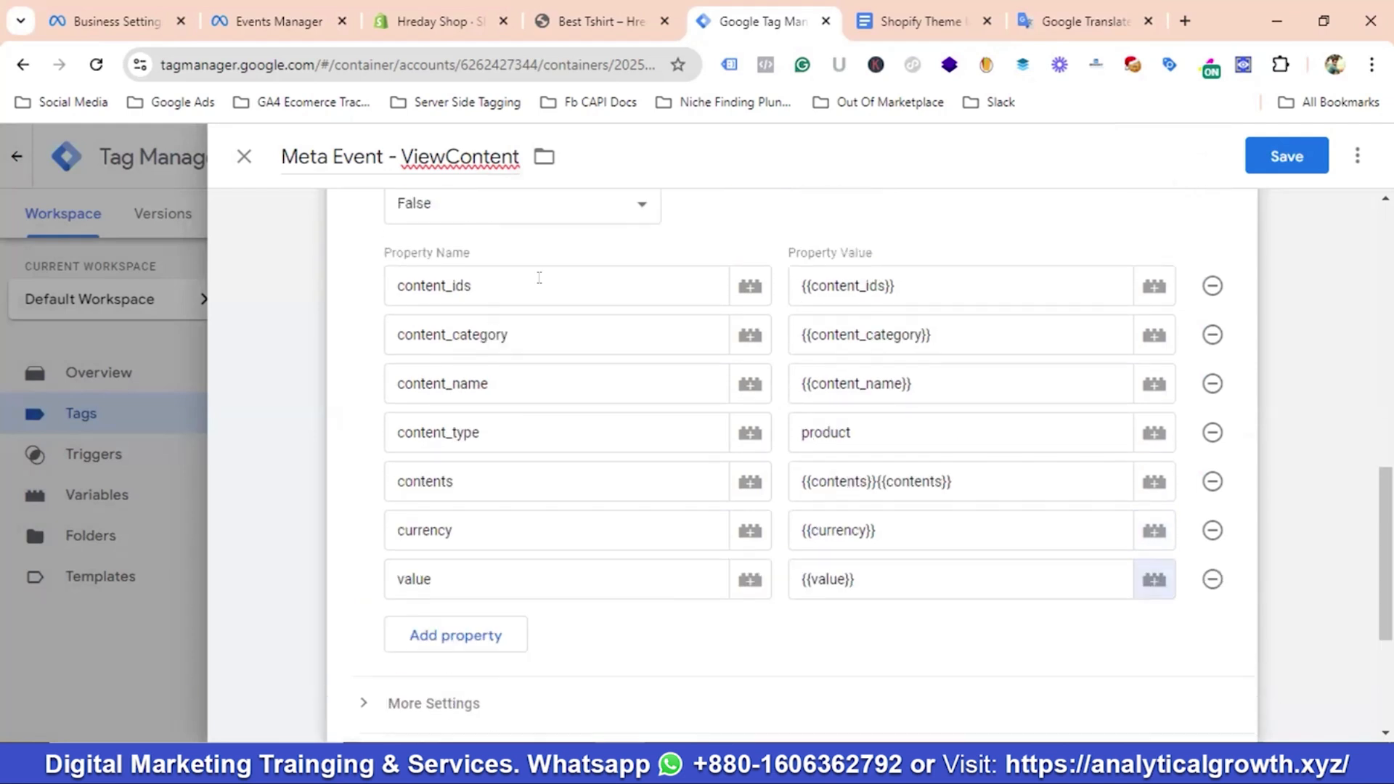
pyautogui.scroll(-3, 639, 360)
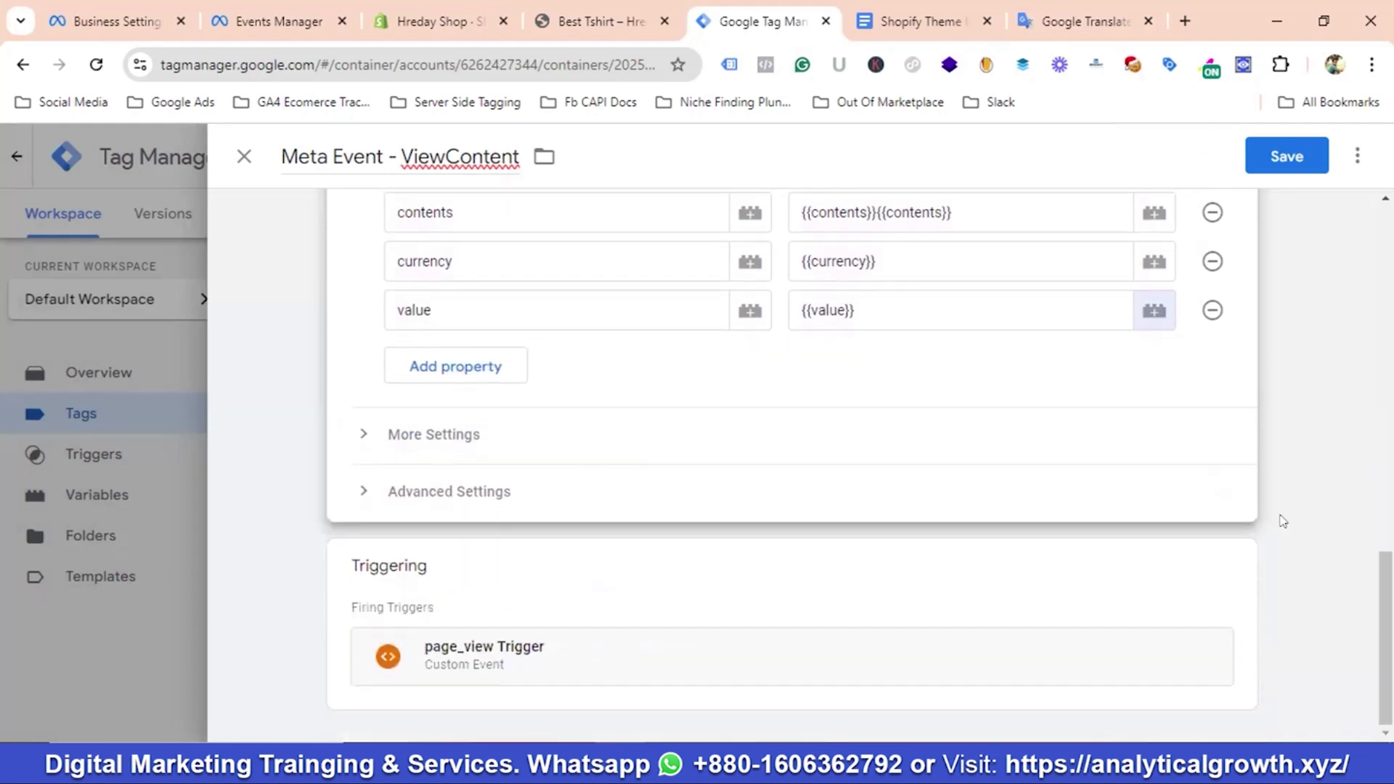
pyautogui.moveTo(1189, 595)
pyautogui.click(1233, 567)
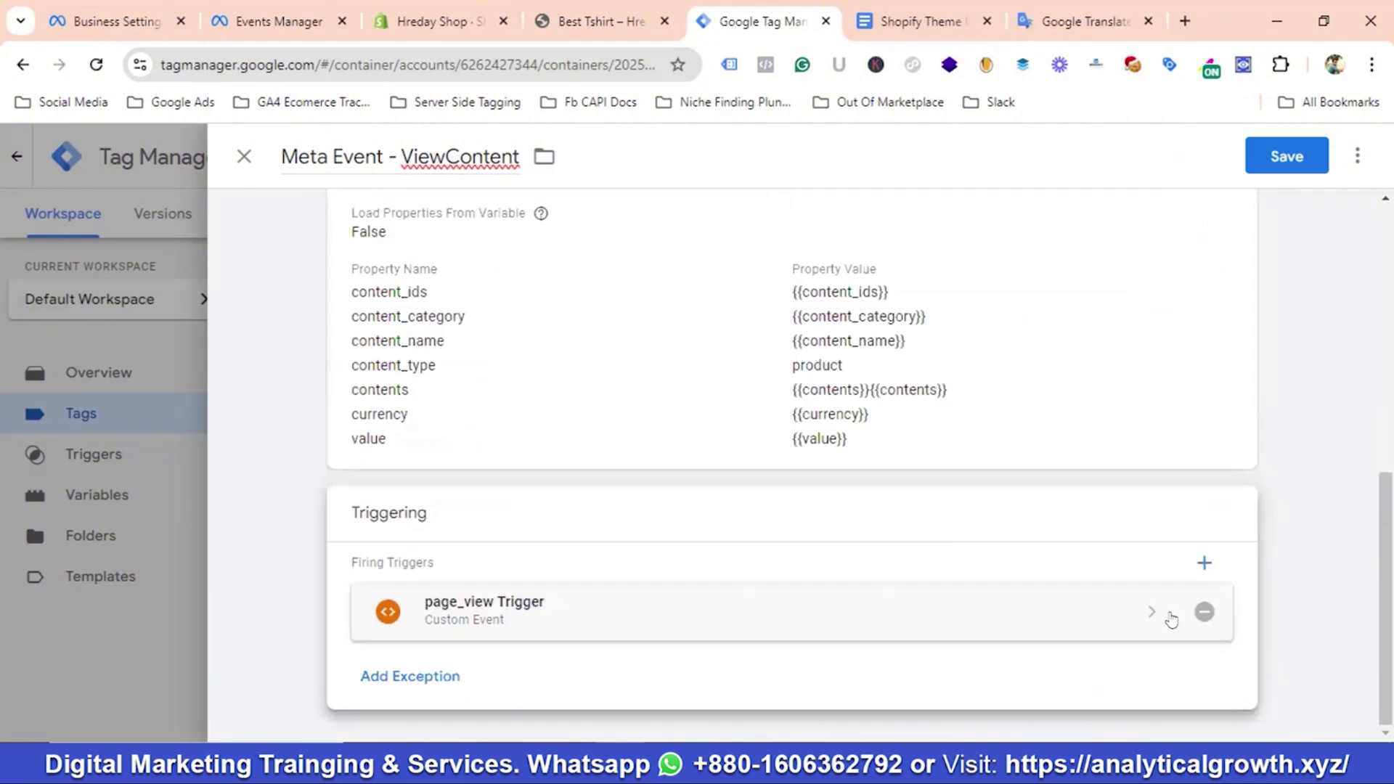
pyautogui.click(1196, 614)
pyautogui.click(1188, 616)
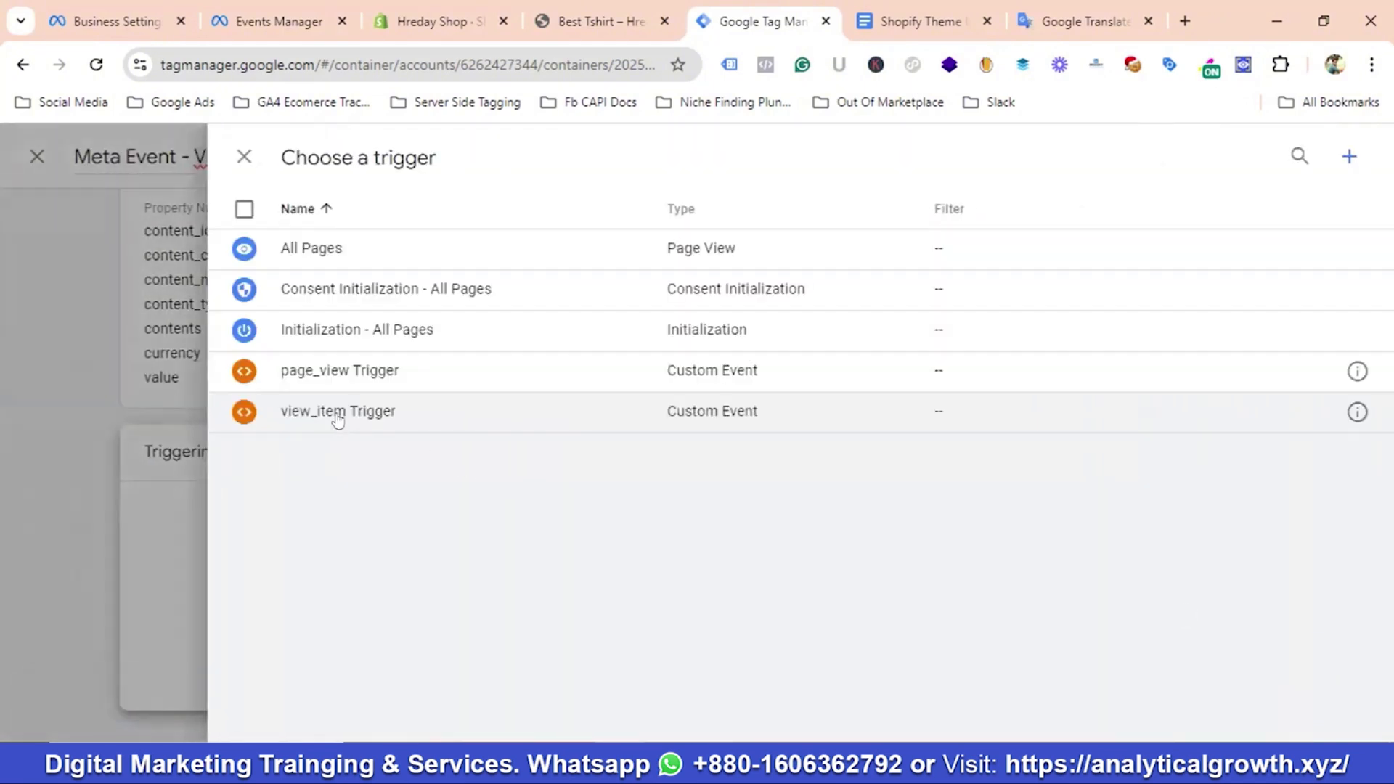
pyautogui.click(339, 412)
pyautogui.click(1289, 157)
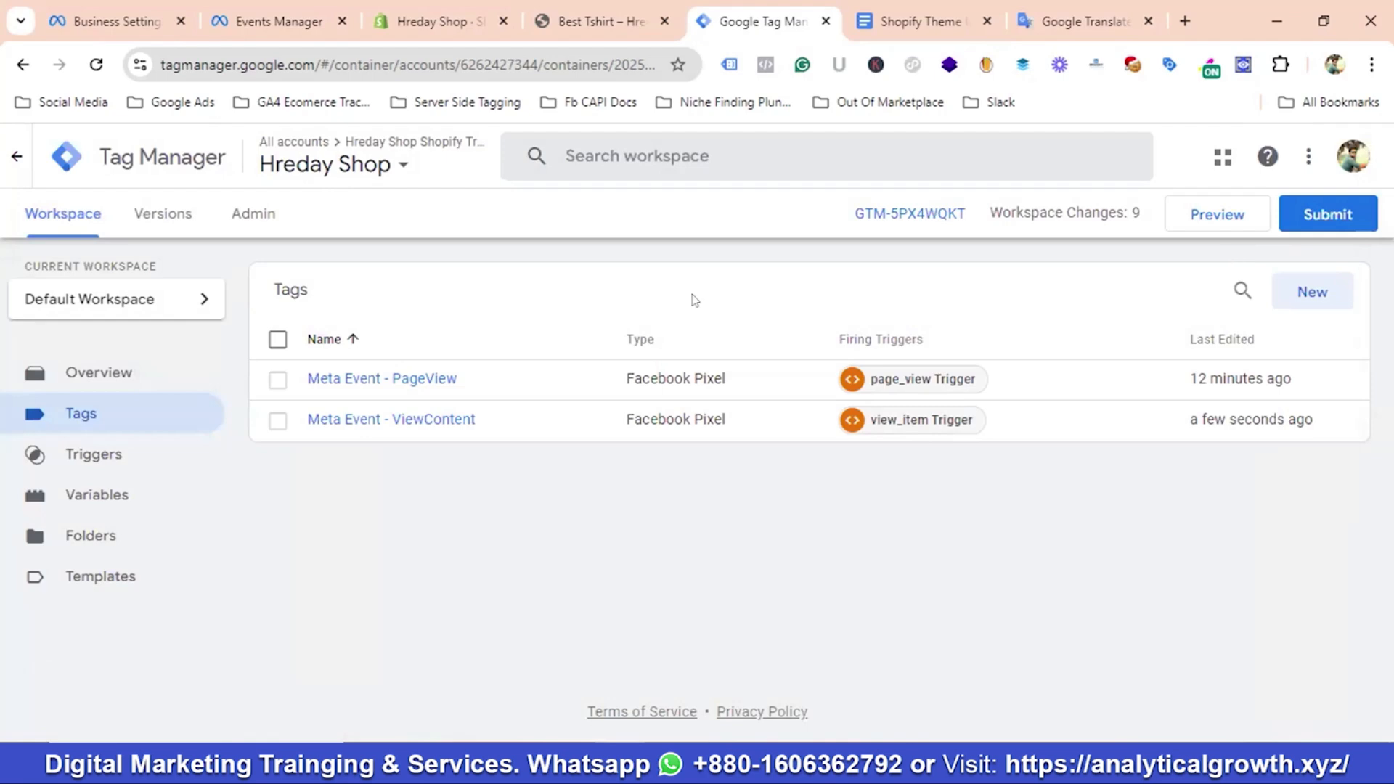
# Submit and publish the workspace changes without a version name or description
pyautogui.click(1329, 216)
pyautogui.click(1316, 160)
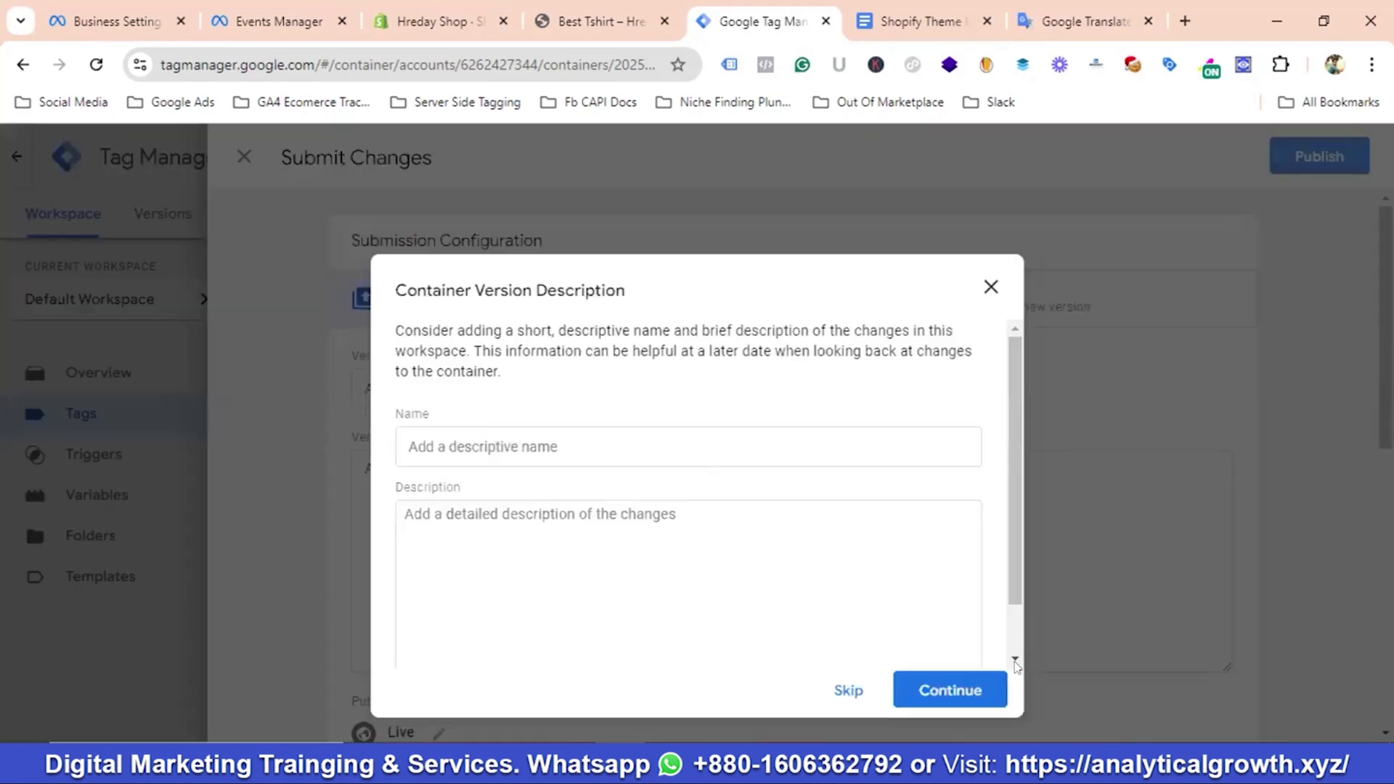
pyautogui.click(968, 688)
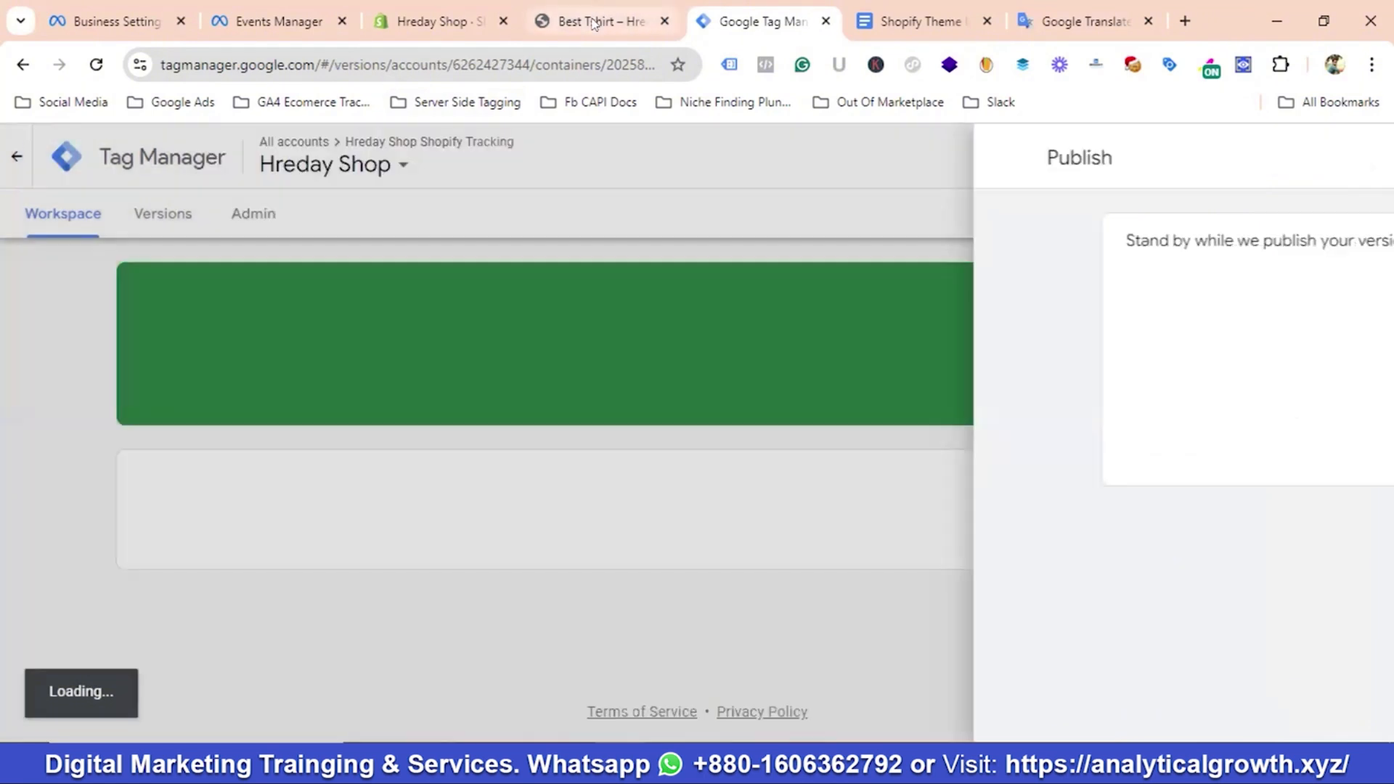
# Switch to the Hreday Shop storefront, go to its home page and open the Best Tshirt featured product
pyautogui.click(592, 23)
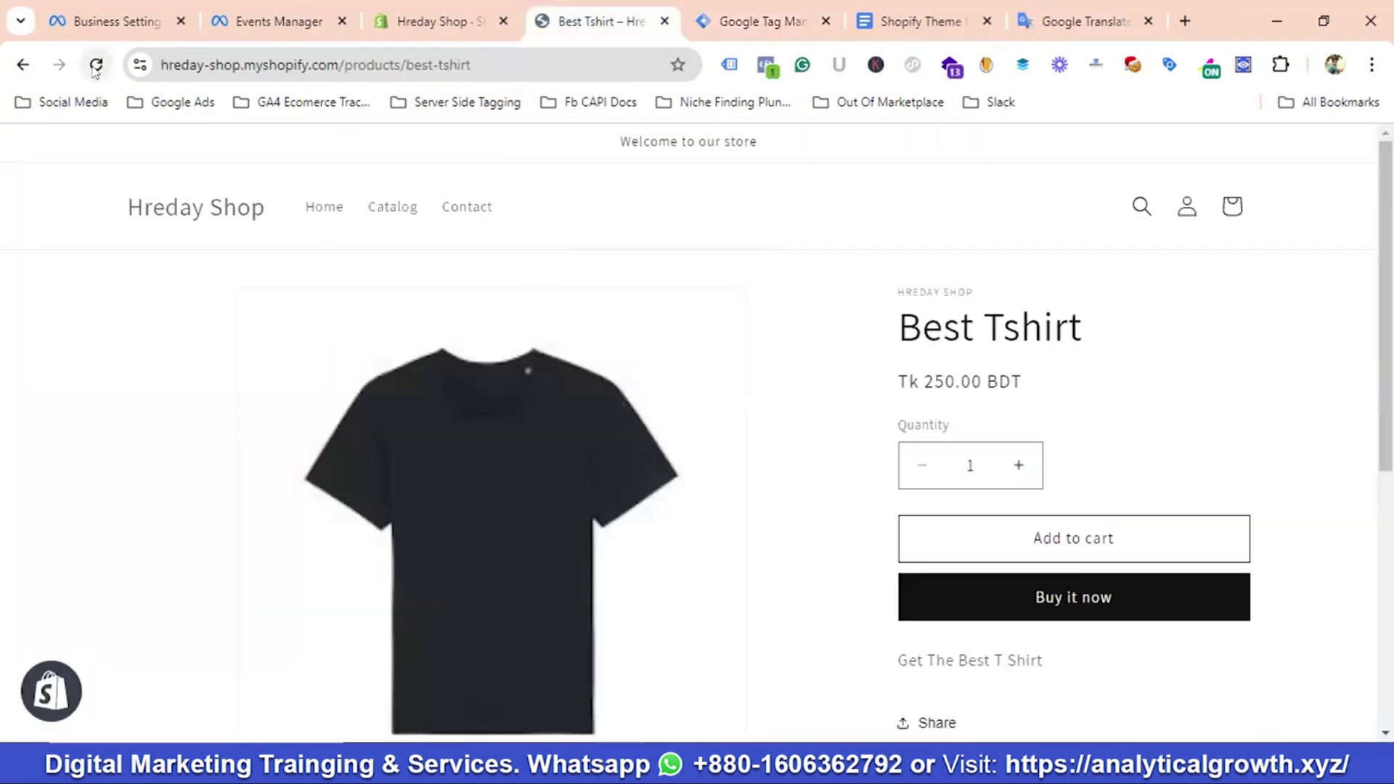
pyautogui.click(156, 210)
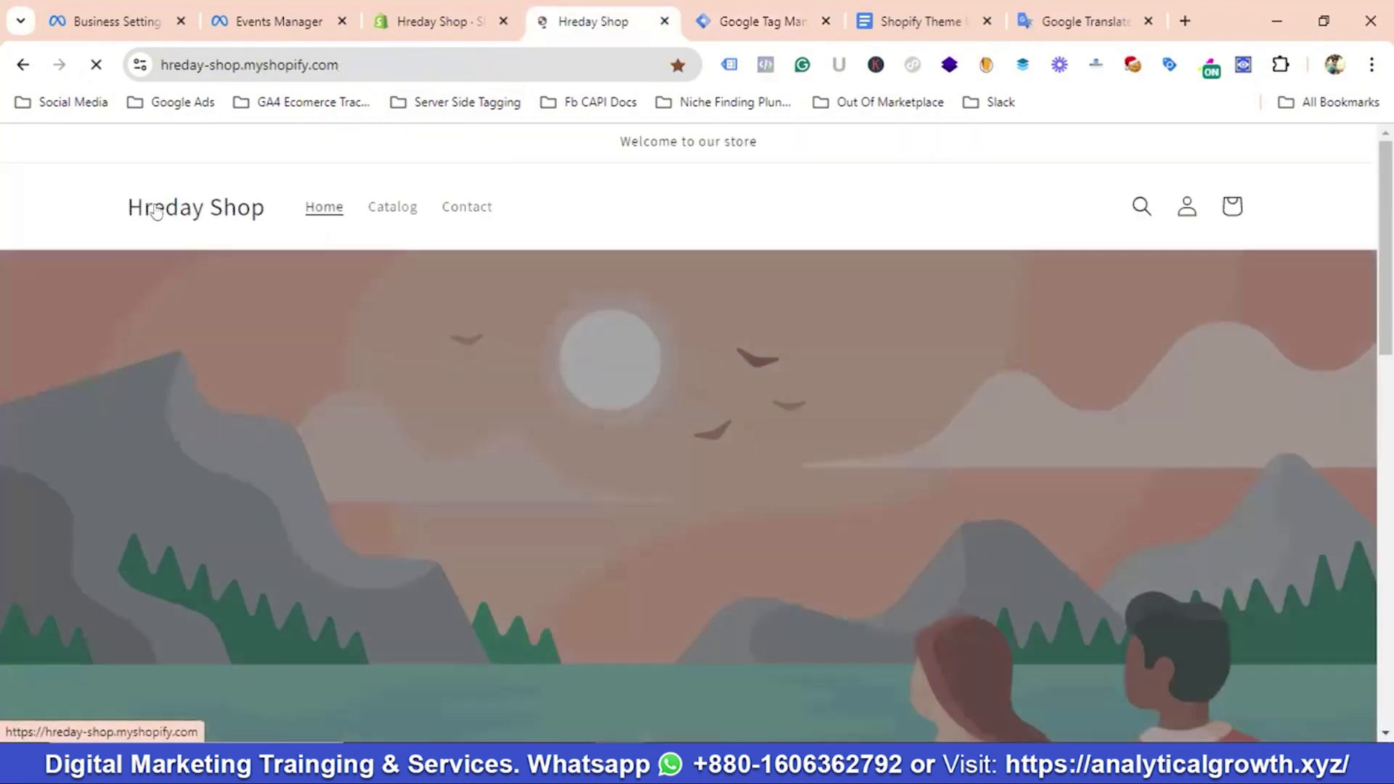
pyautogui.scroll(-8, 430, 379)
pyautogui.scroll(-1, 437, 384)
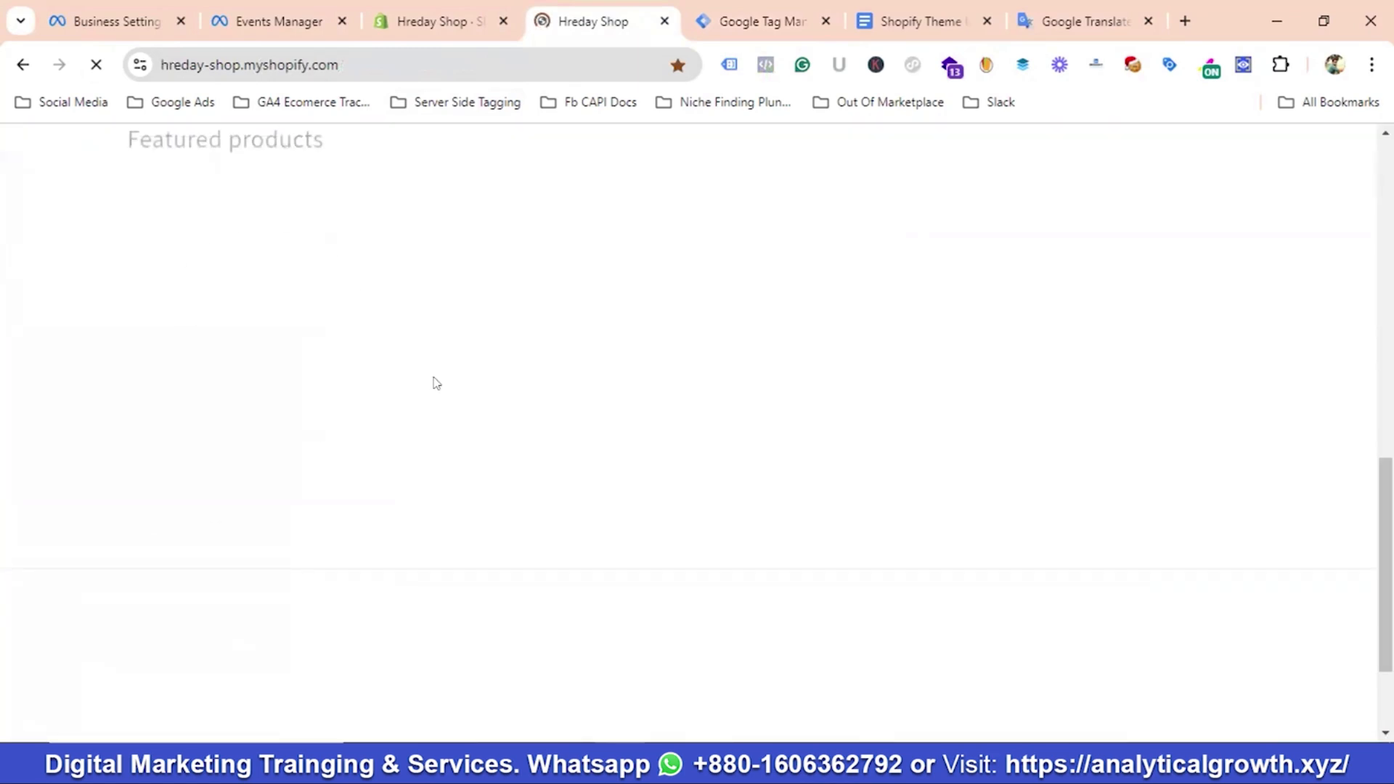
pyautogui.click(261, 352)
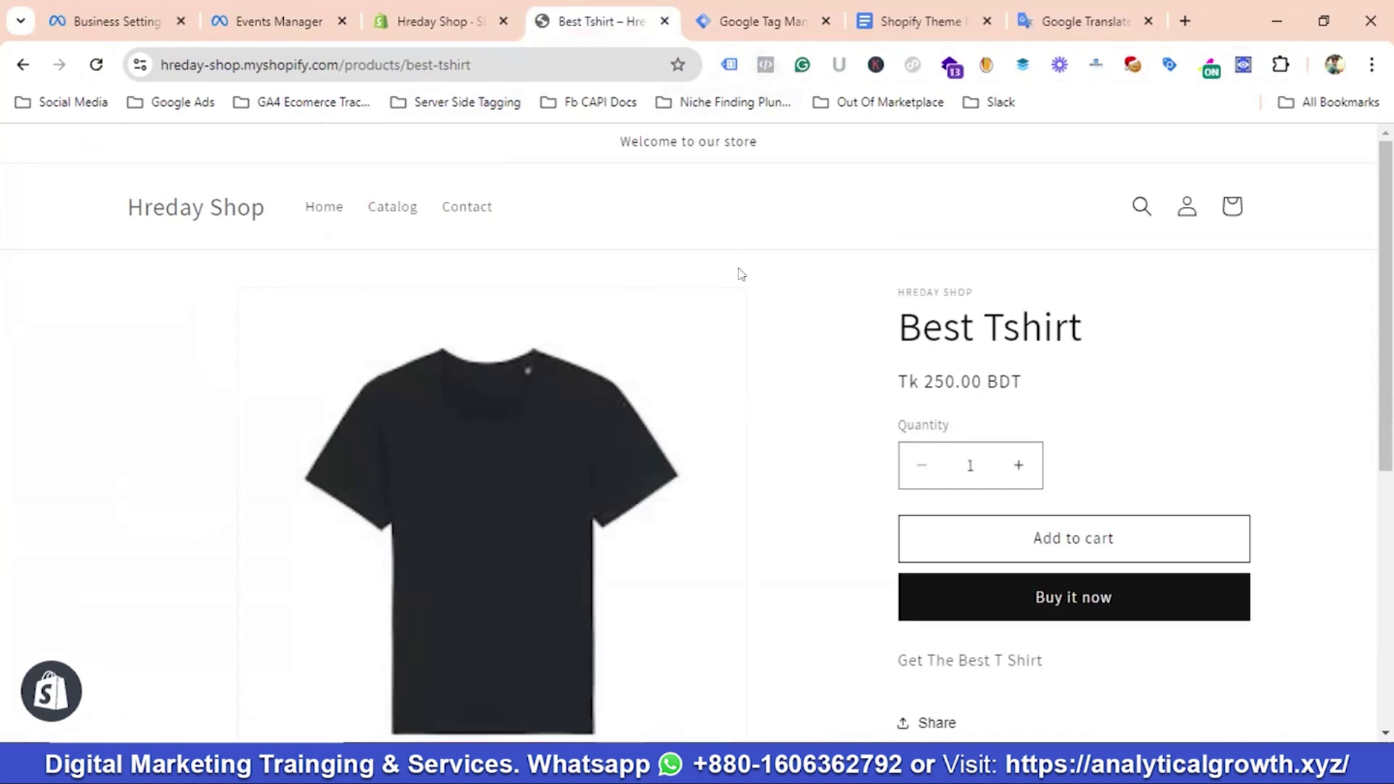
# Inspect the ViewContent event's custom parameters in Meta Pixel Helper, including the contents details
pyautogui.click(768, 67)
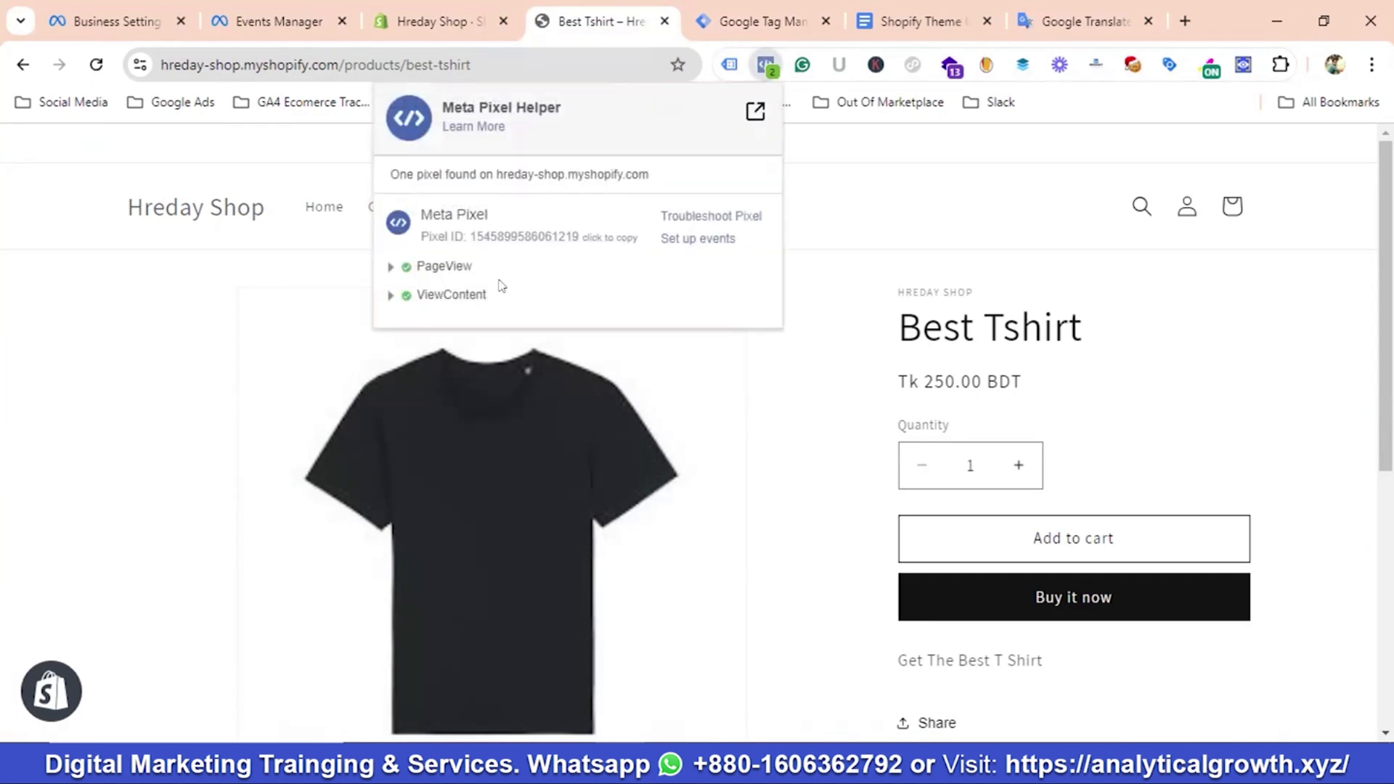
pyautogui.click(449, 295)
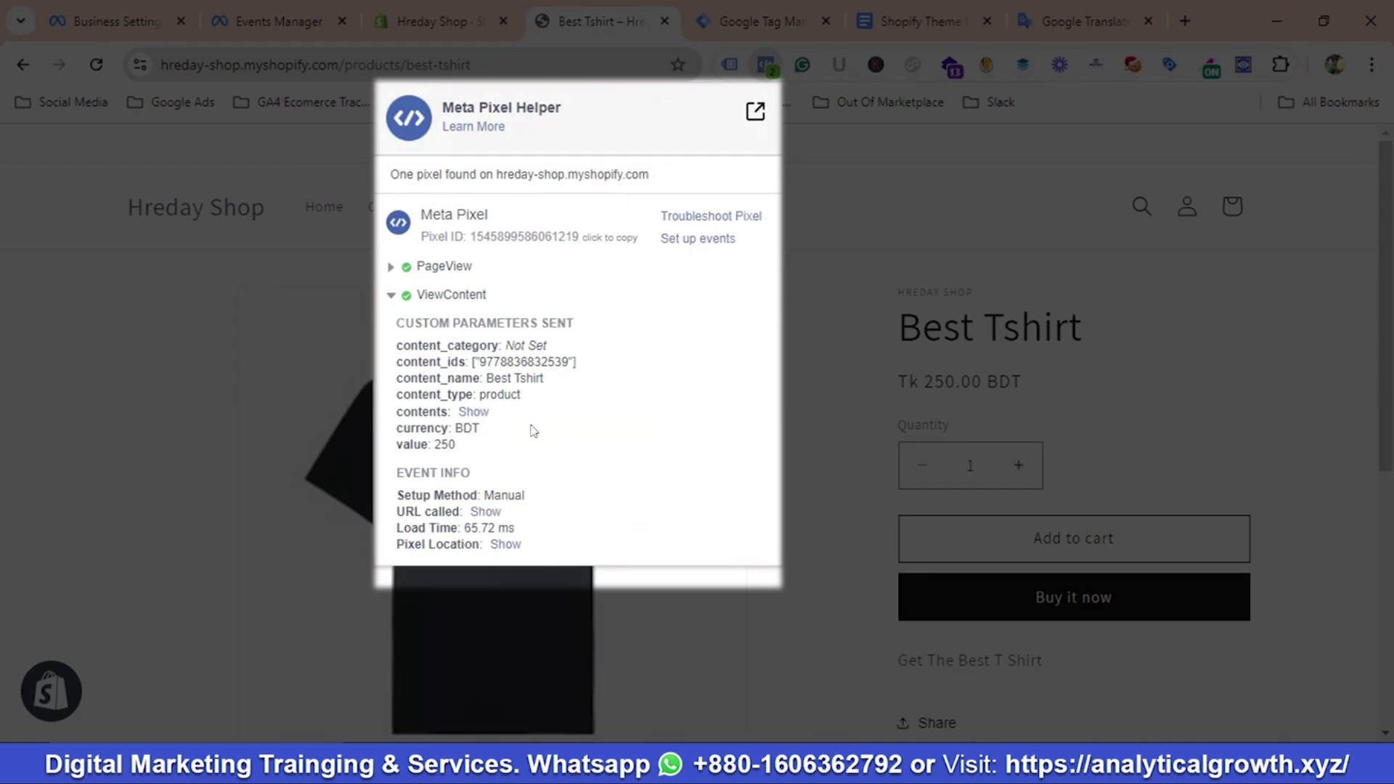
pyautogui.click(474, 411)
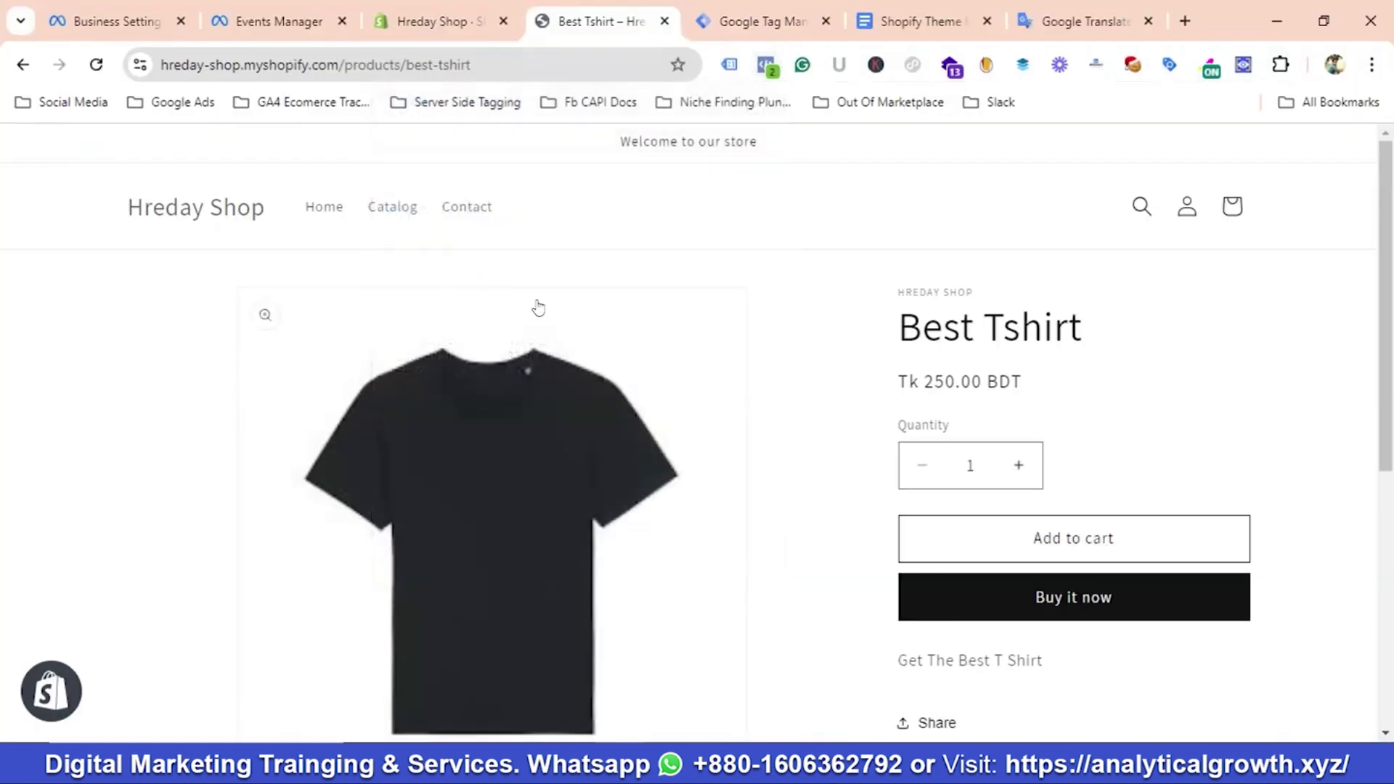
# Return to Google Tag Manager, close the published version's summary and open the workspace's list of tags
pyautogui.click(739, 19)
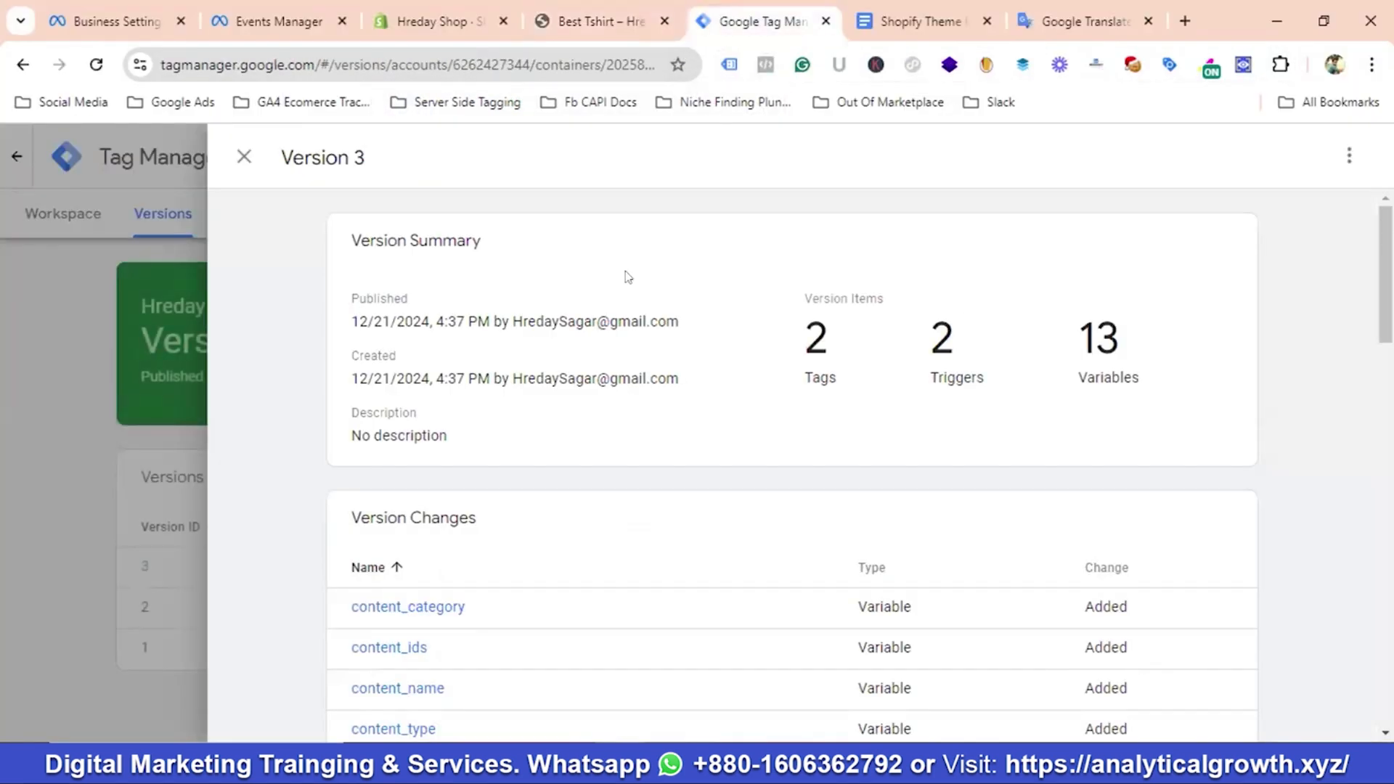
pyautogui.click(244, 156)
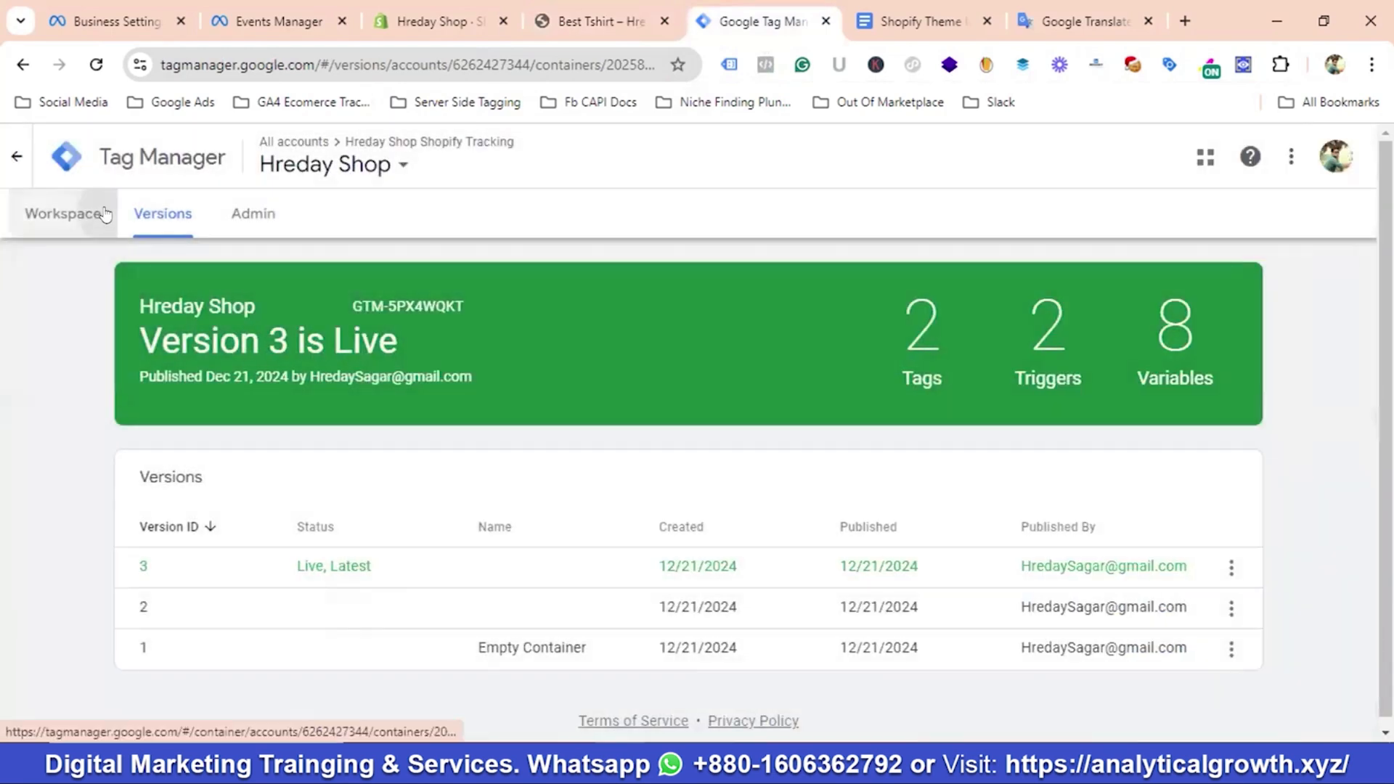
pyautogui.click(106, 213)
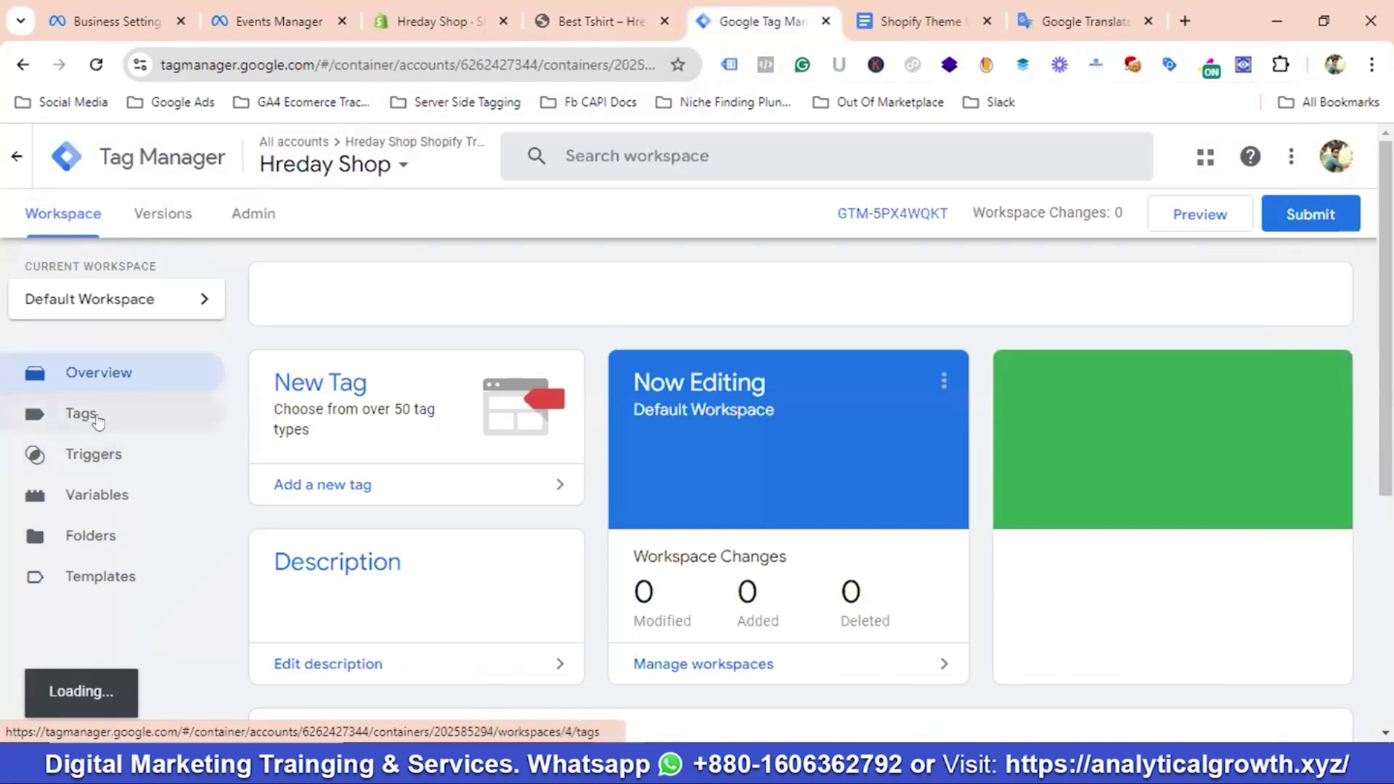
pyautogui.click(97, 418)
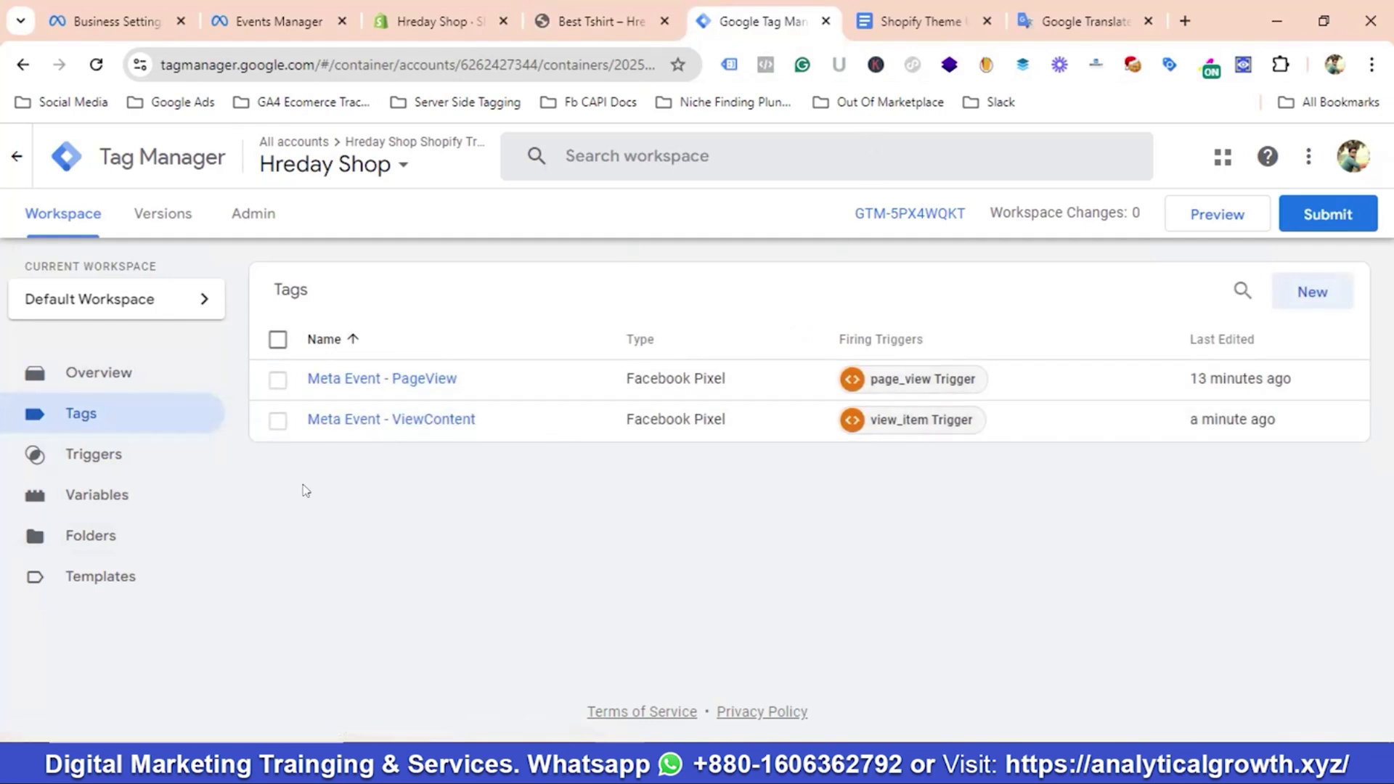
# Switch back to the Best Tshirt page in the store and add one unit to the cart
pyautogui.click(602, 21)
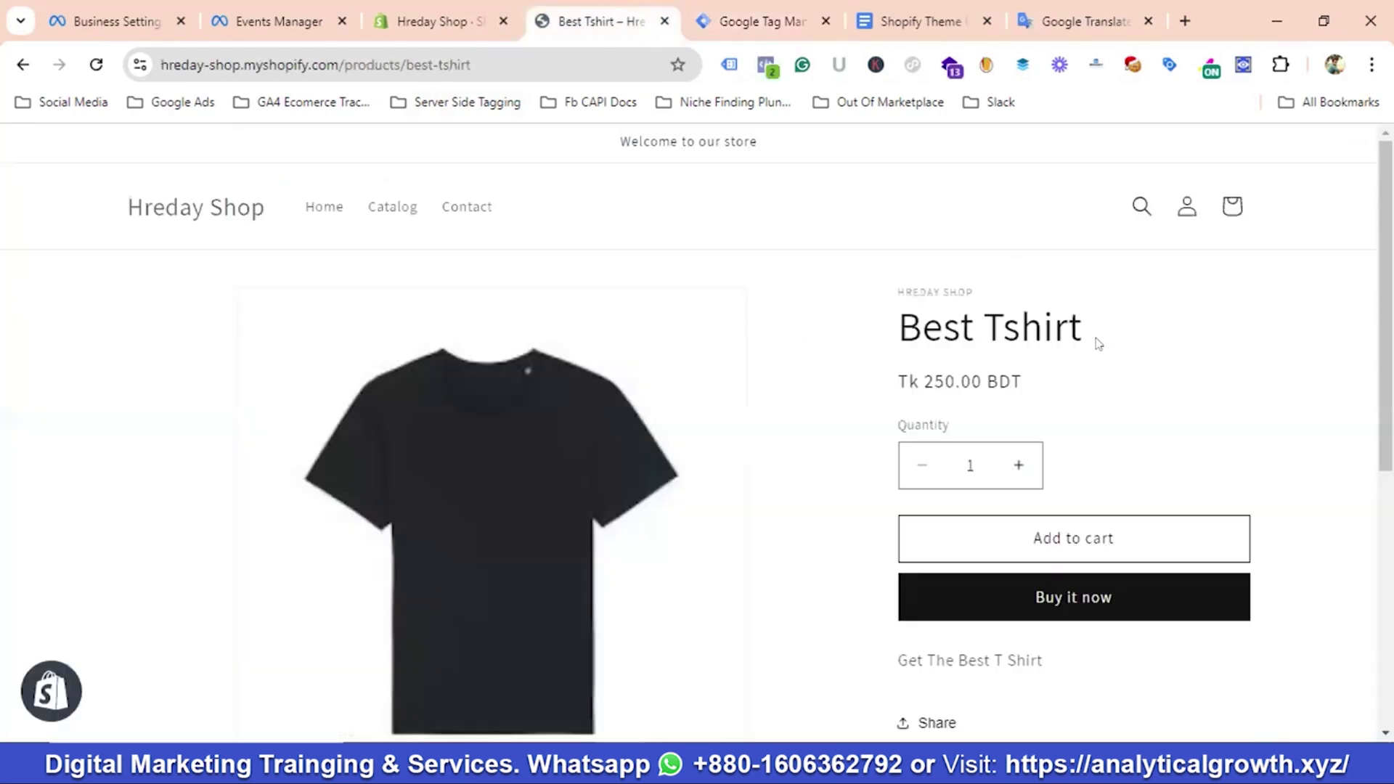
pyautogui.click(1073, 539)
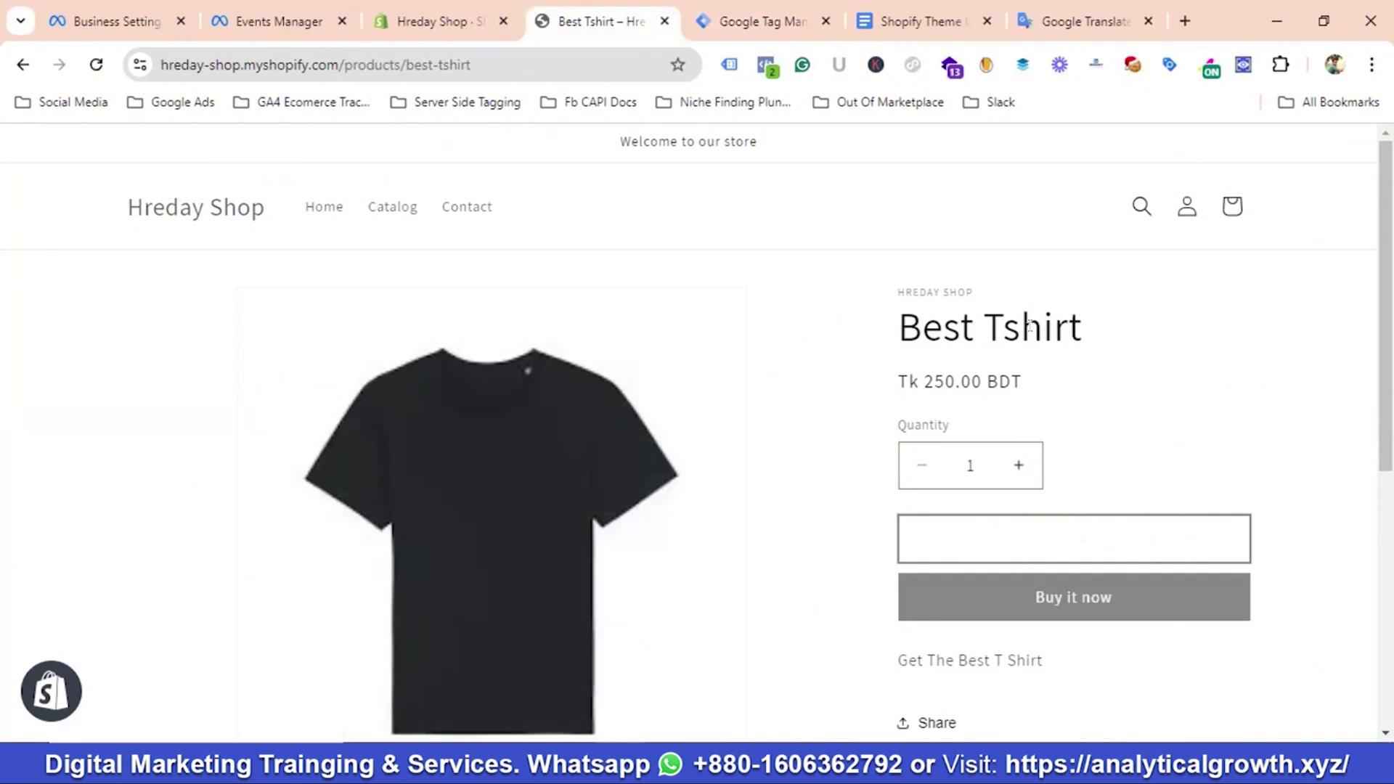
# Inspect the add_to_cart event's fb_browser_side data in DataLayer Checker Plus, including the item details under contents
pyautogui.click(1244, 64)
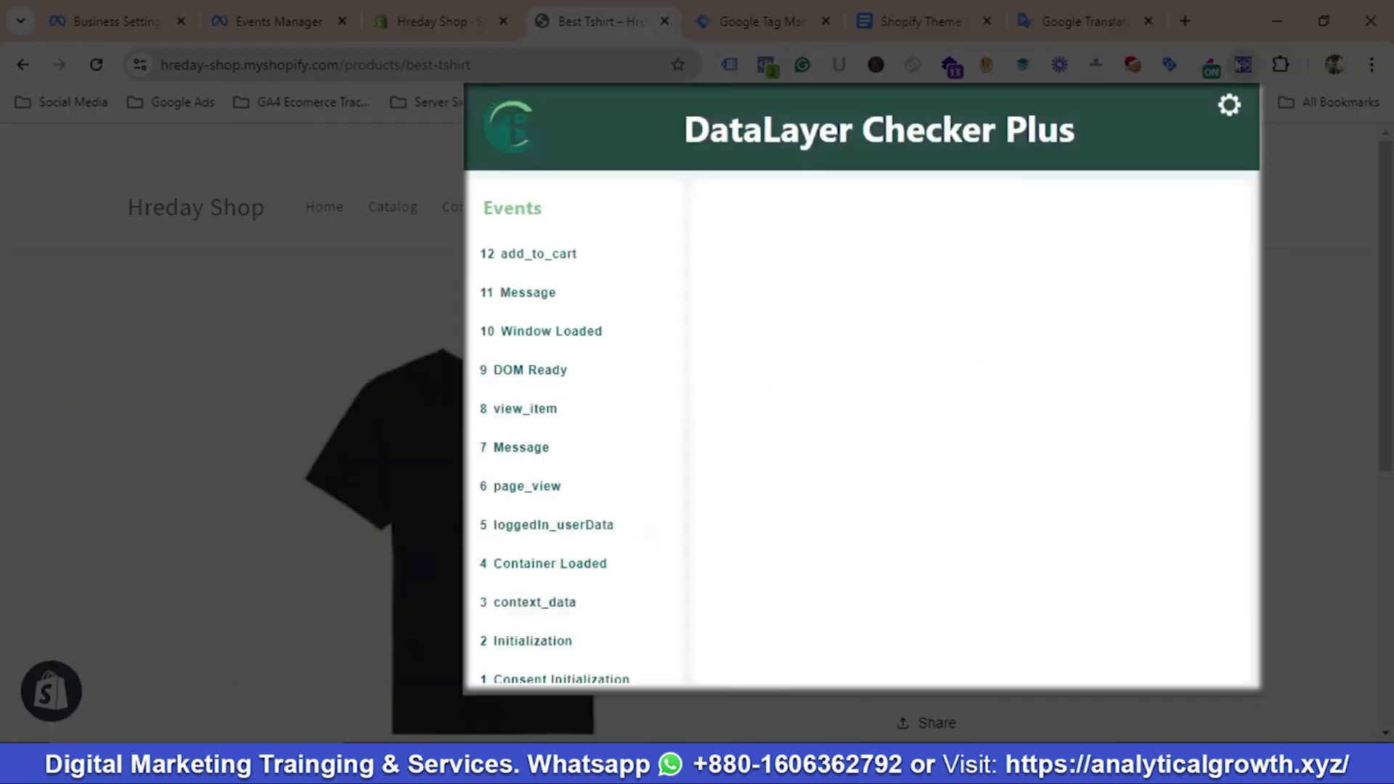
pyautogui.click(564, 255)
pyautogui.scroll(-2, 903, 364)
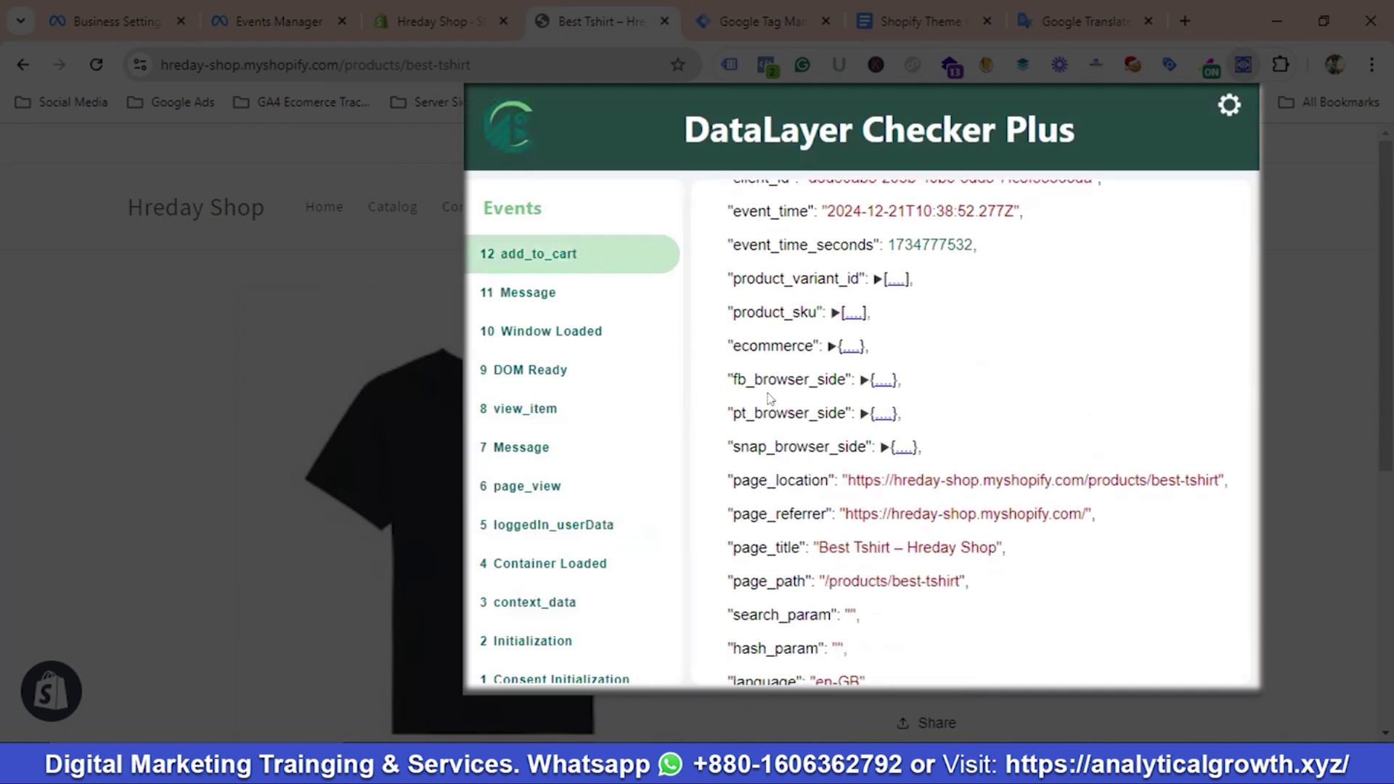
pyautogui.click(884, 381)
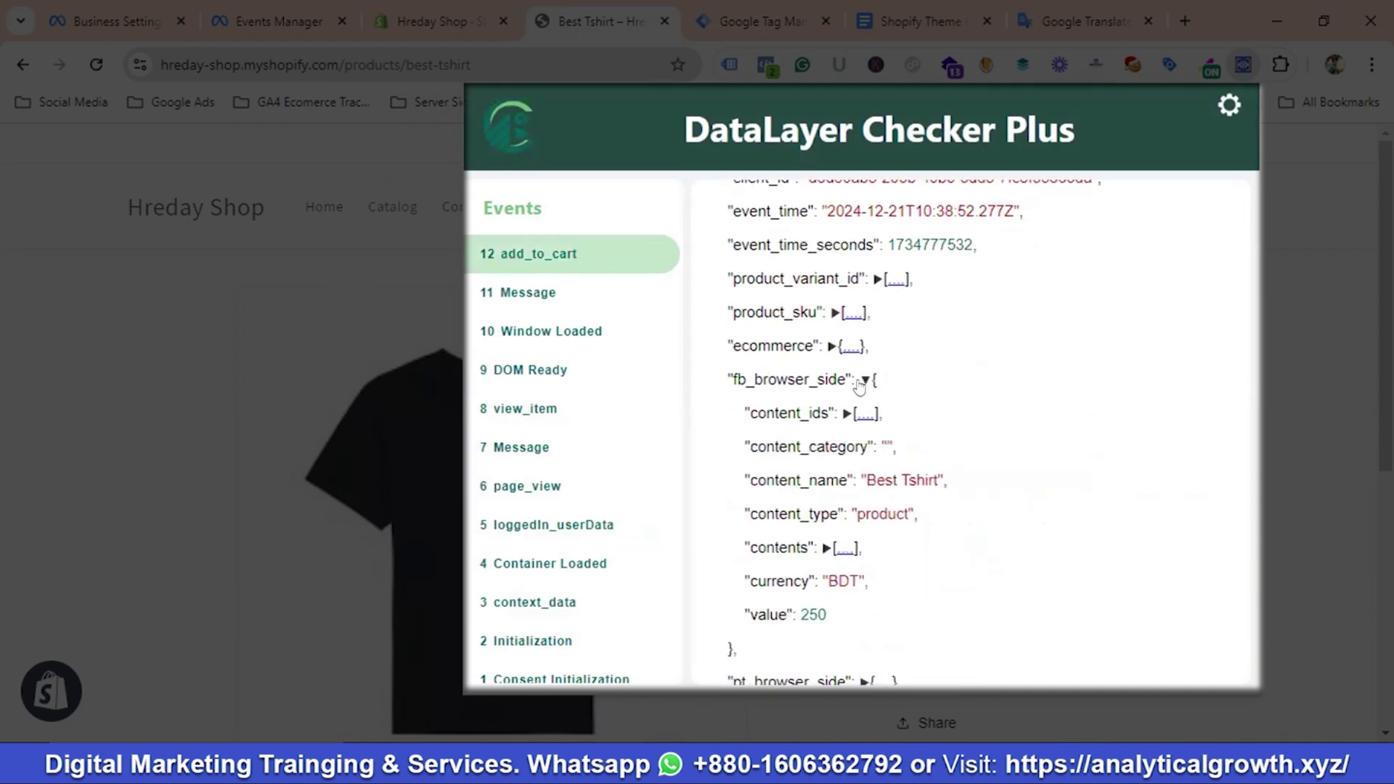
pyautogui.scroll(-1, 765, 327)
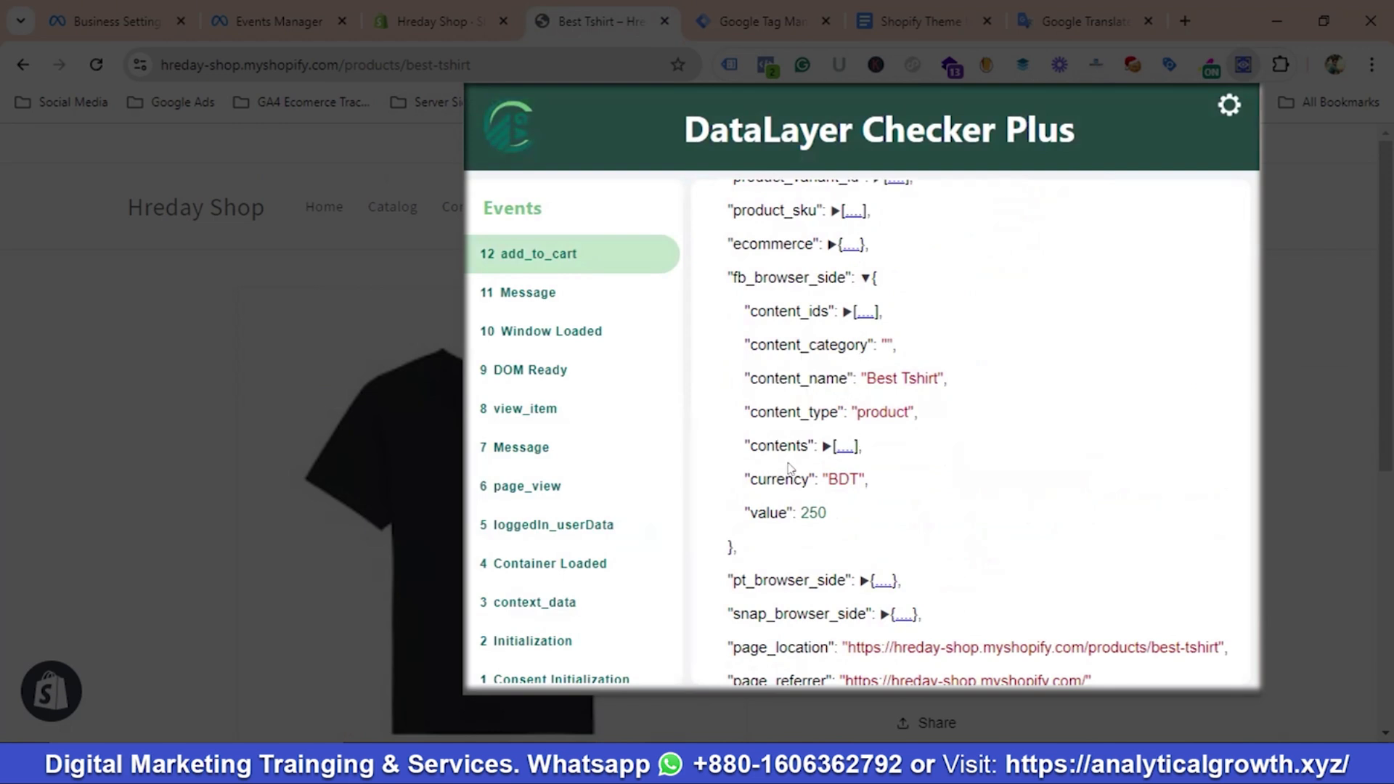
pyautogui.click(826, 446)
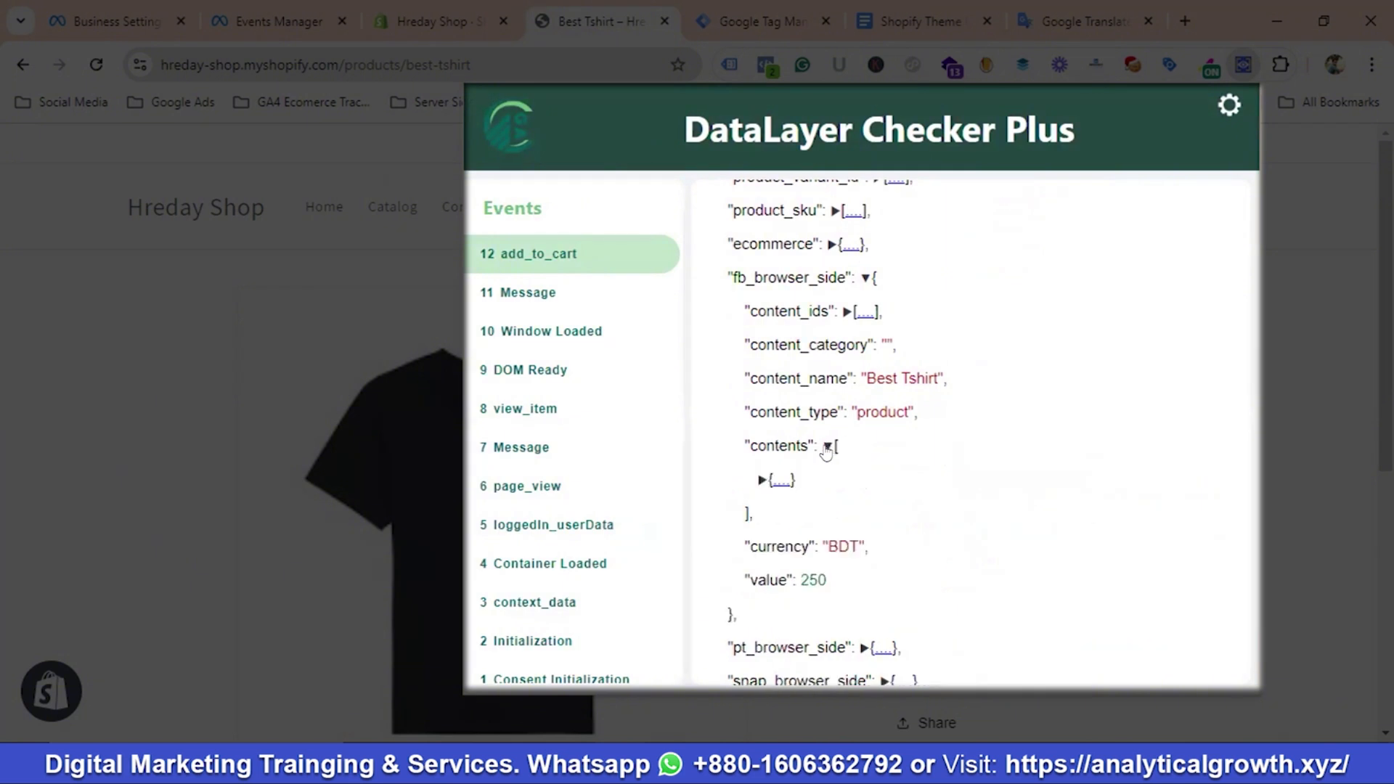
pyautogui.click(761, 479)
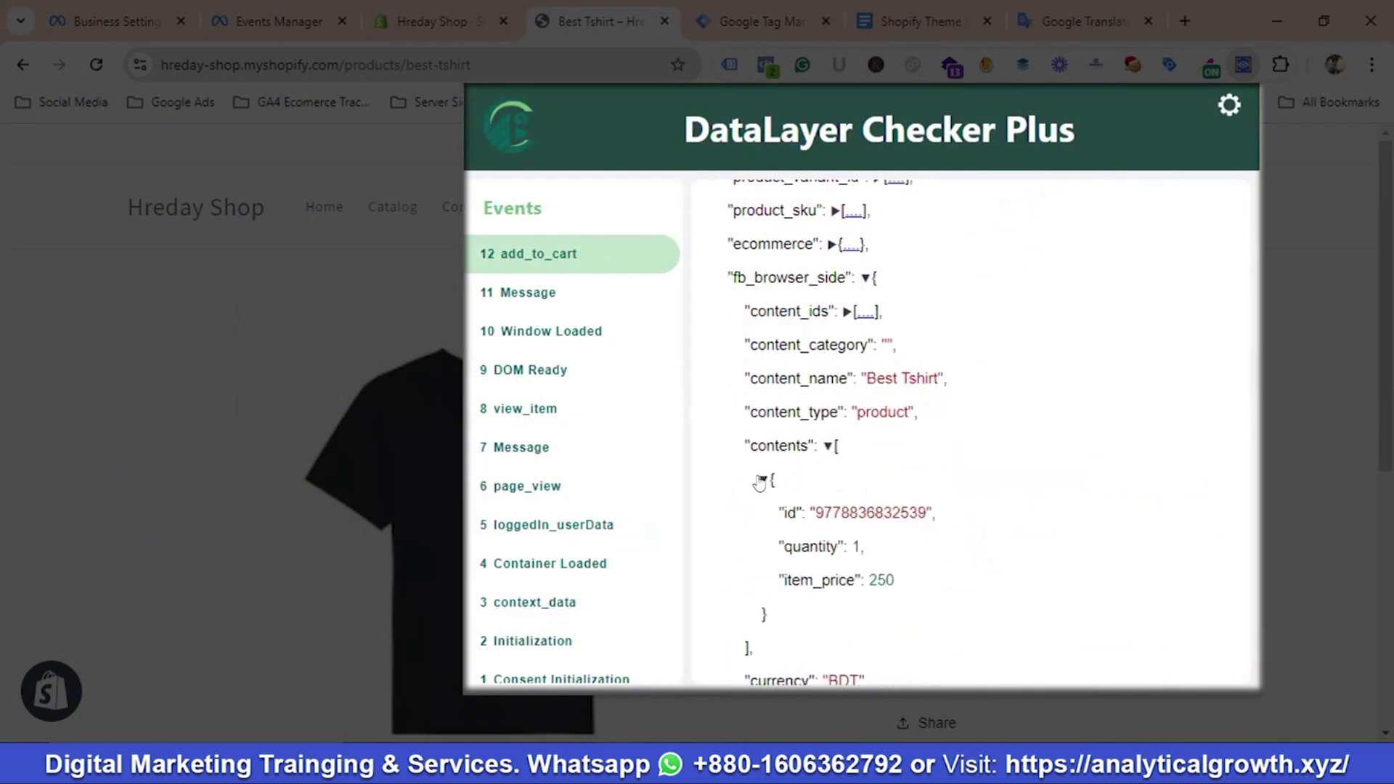
pyautogui.click(761, 480)
pyautogui.click(761, 480)
pyautogui.click(828, 445)
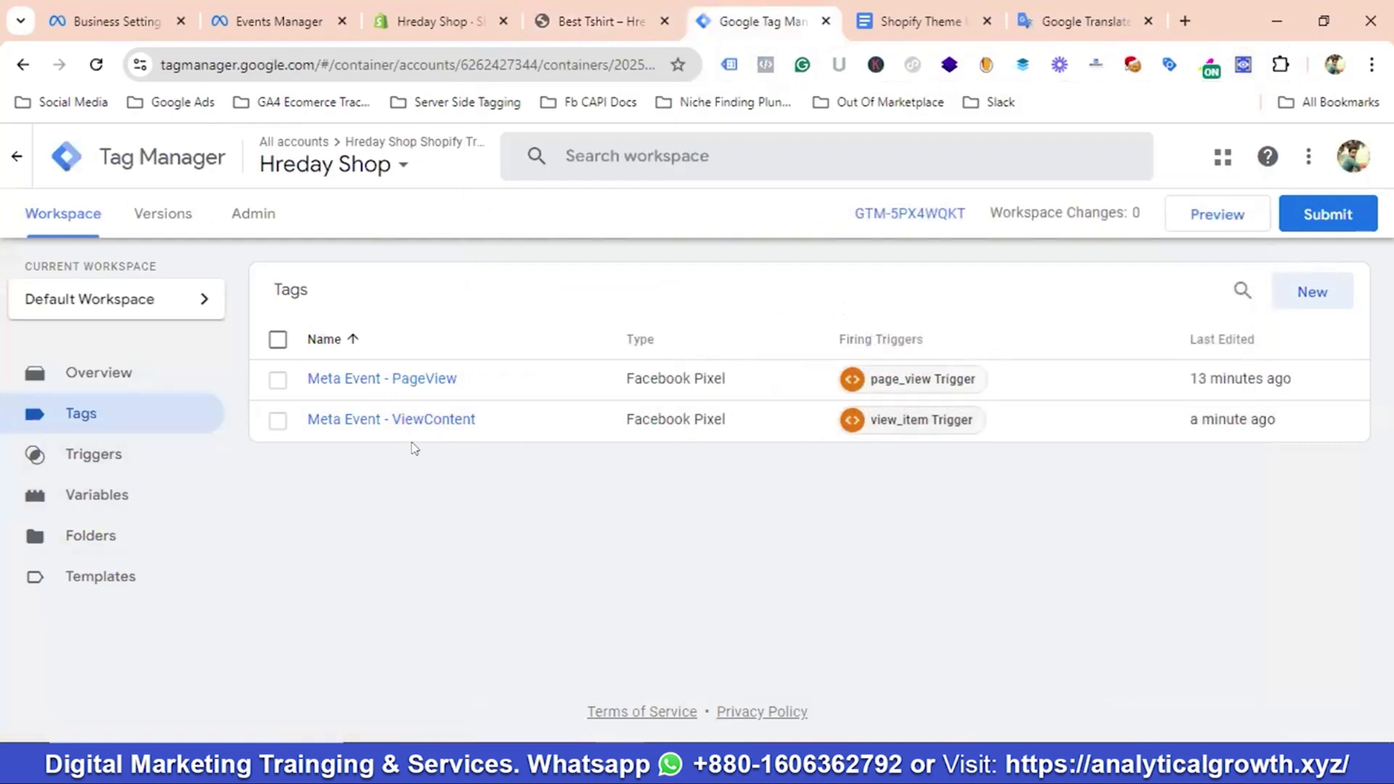
# Return to Google Tag Manager and make a copy of the Meta Event - ViewContent tag
pyautogui.click(392, 421)
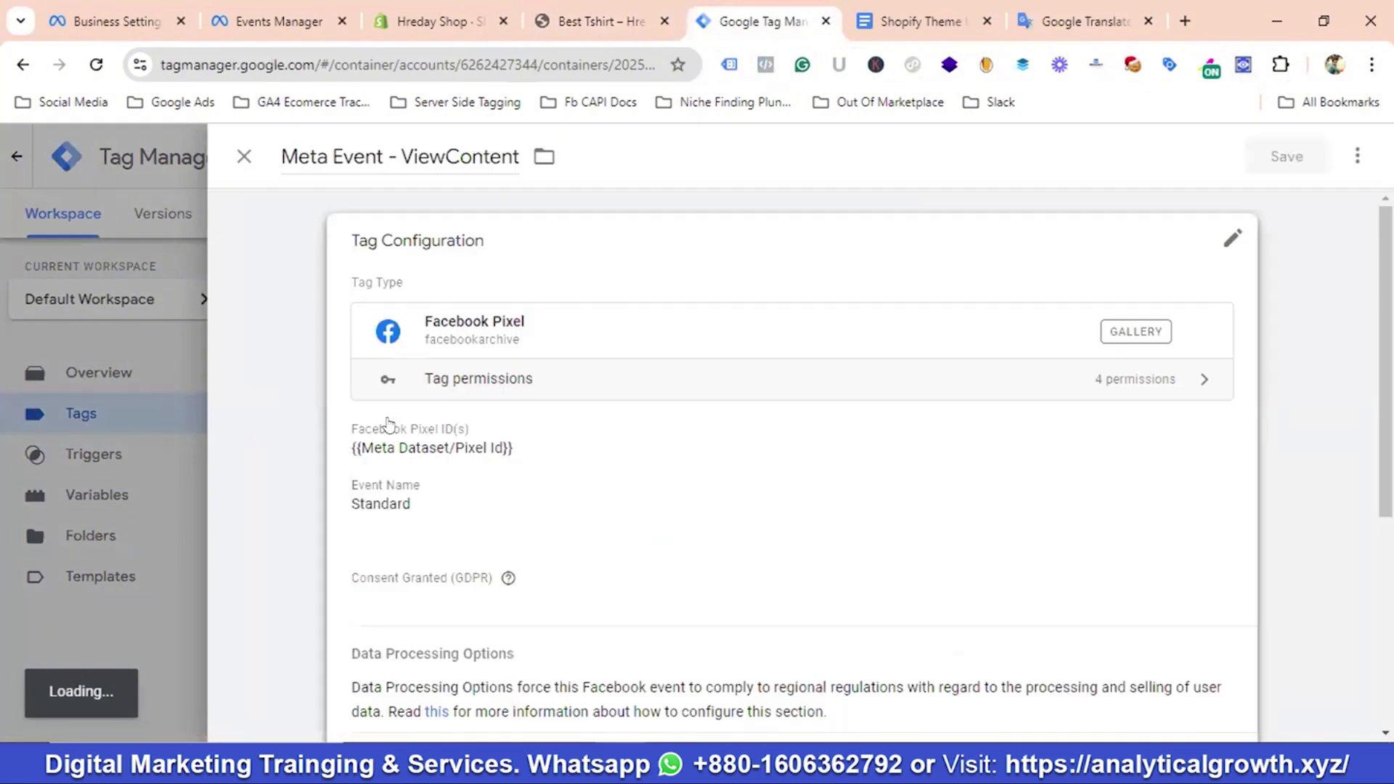
pyautogui.click(1358, 156)
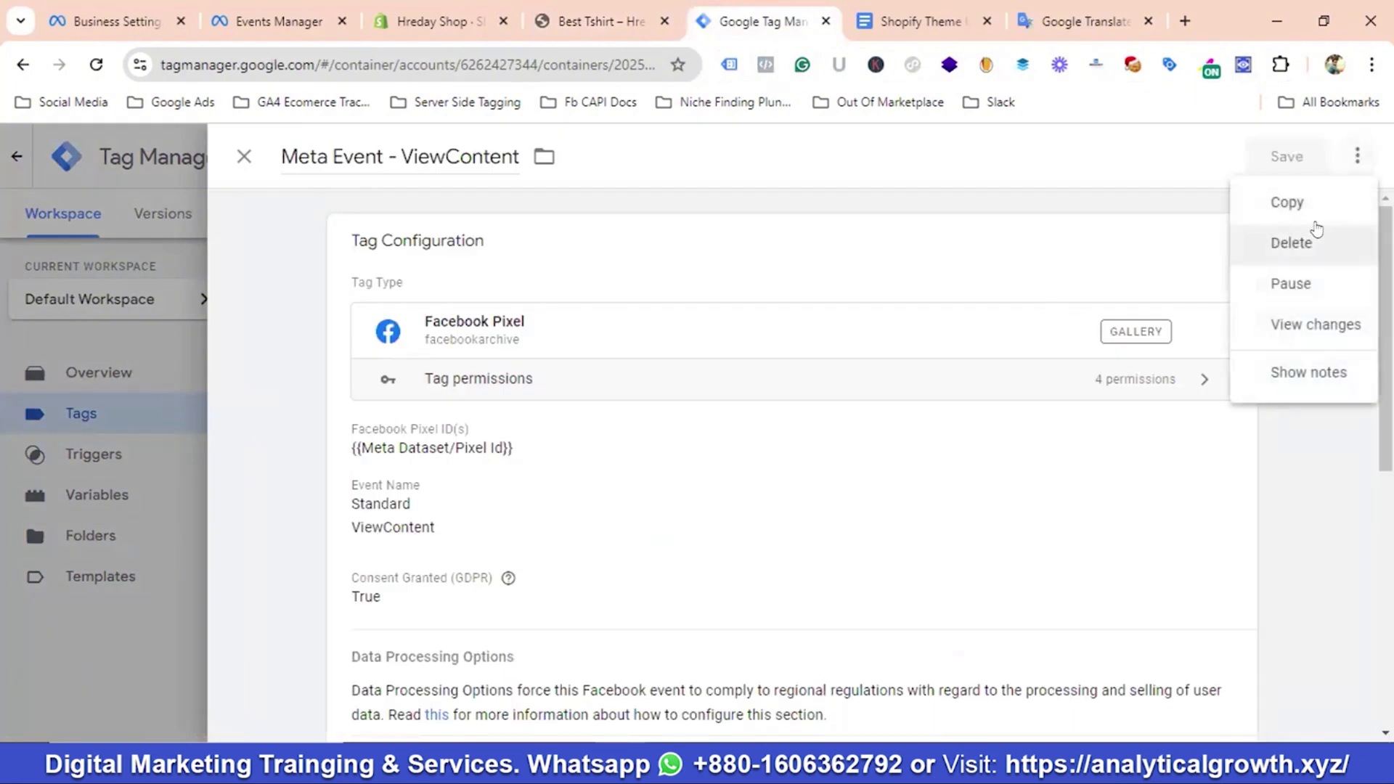
pyautogui.click(1284, 200)
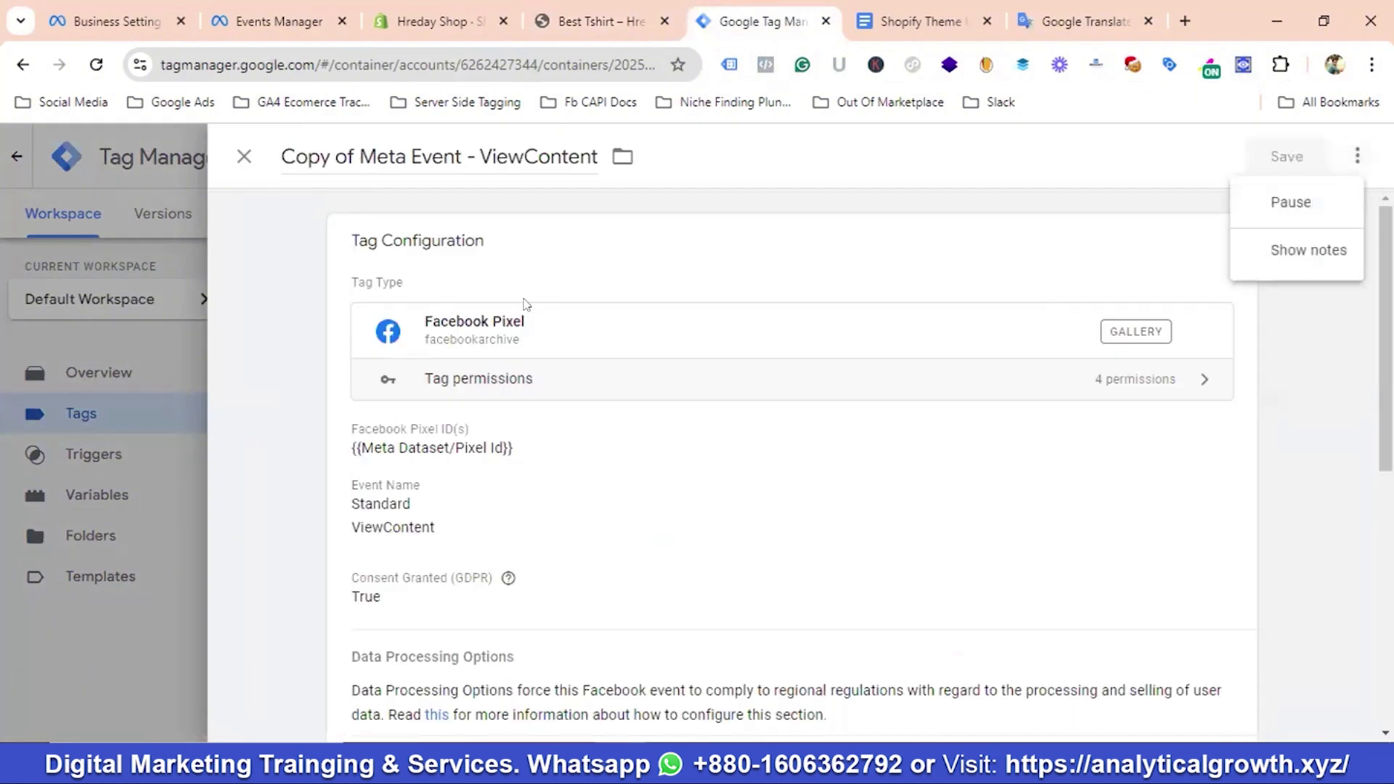
# Rename the copied tag as Meta Event - AddtoCart
pyautogui.click(361, 155)
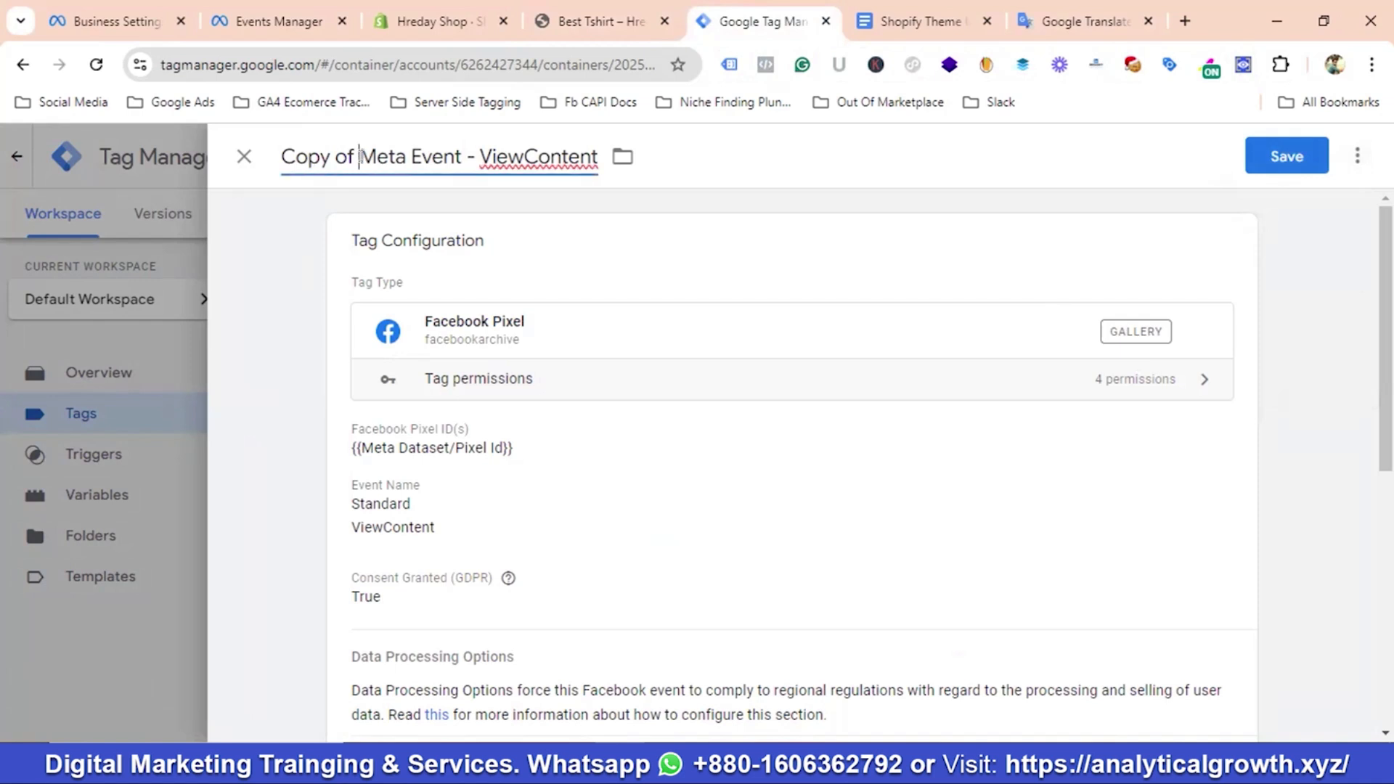
pyautogui.press('BackSpace')
pyautogui.press('BackSpace')
pyautogui.press('BackSpace')
pyautogui.press('BackSpace')
pyautogui.press('BackSpace')
pyautogui.press('BackSpace')
pyautogui.press('BackSpace')
pyautogui.press('BackSpace')
pyautogui.doubleClick(418, 155)
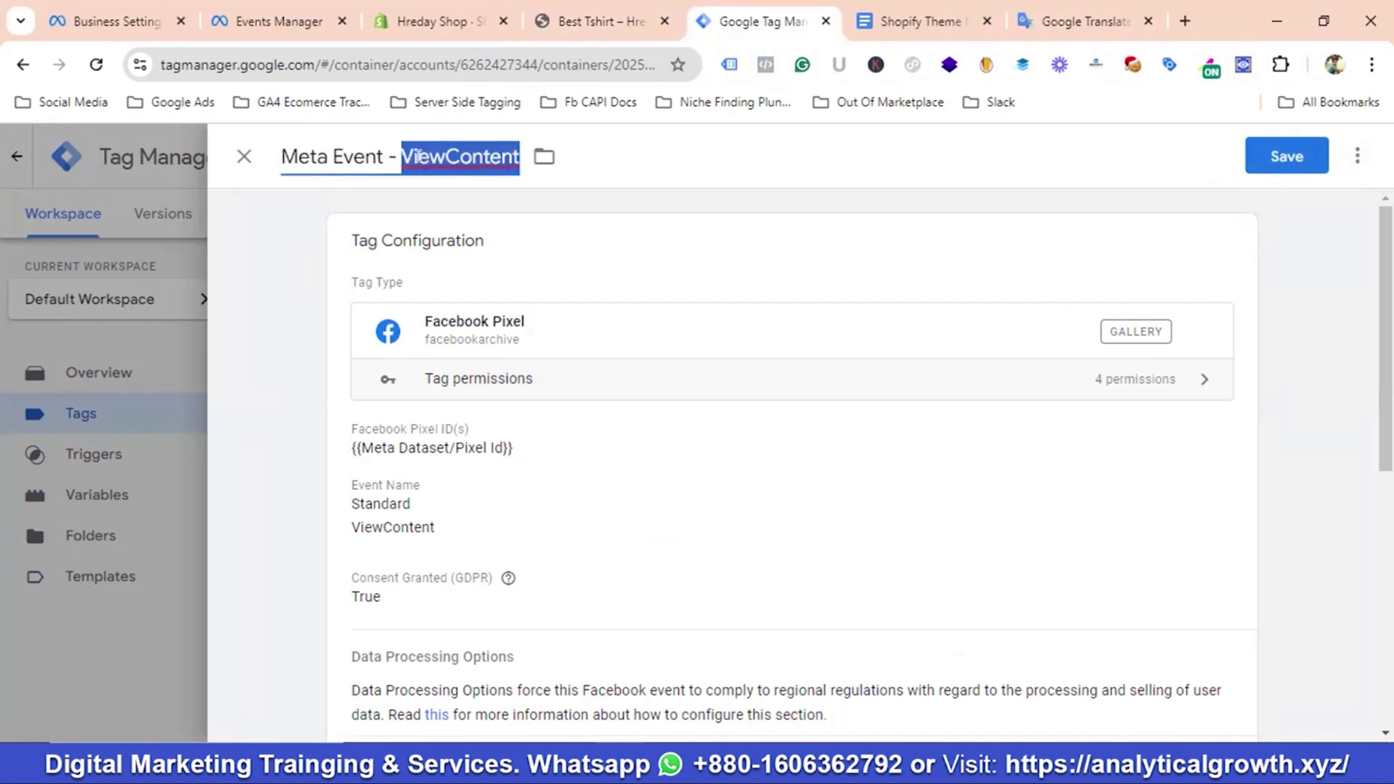
pyautogui.press('BackSpace')
pyautogui.write('Add')
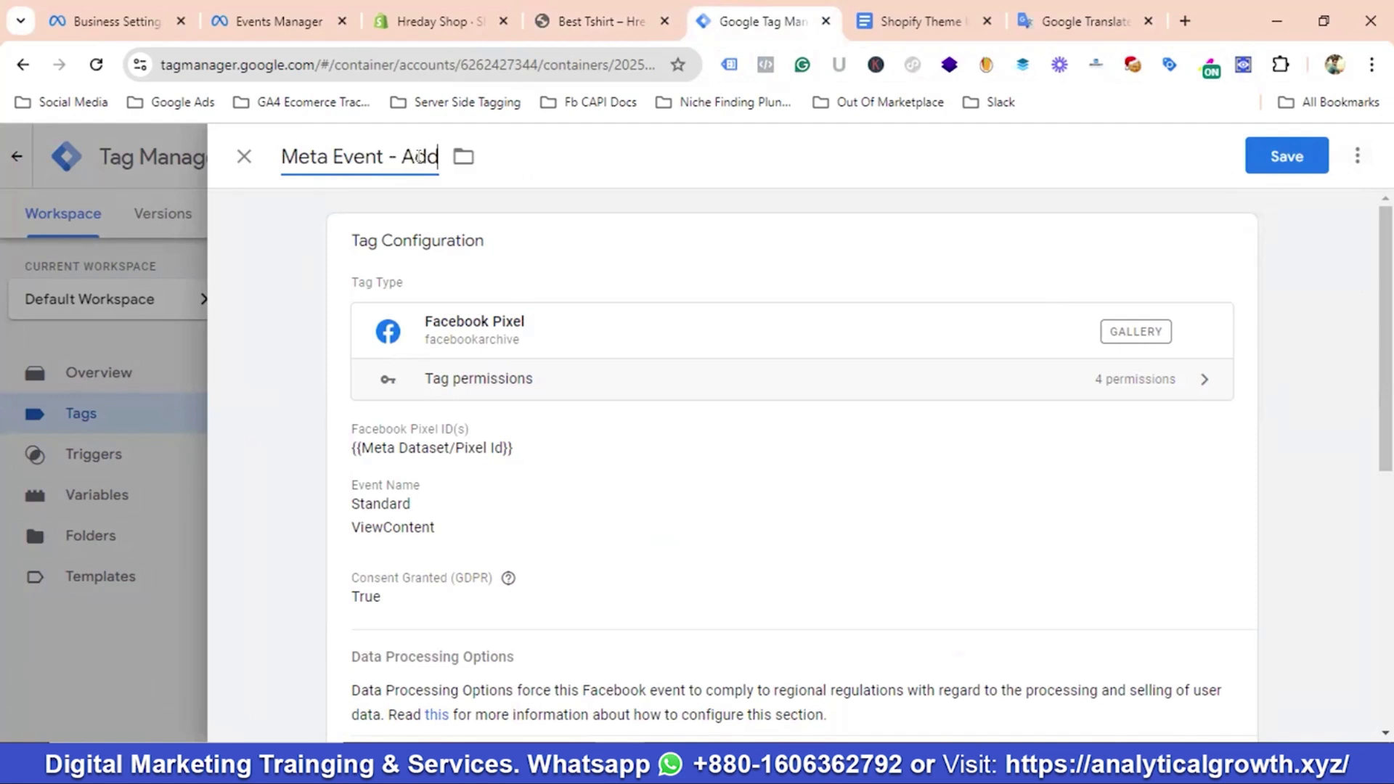
pyautogui.write('toCart')
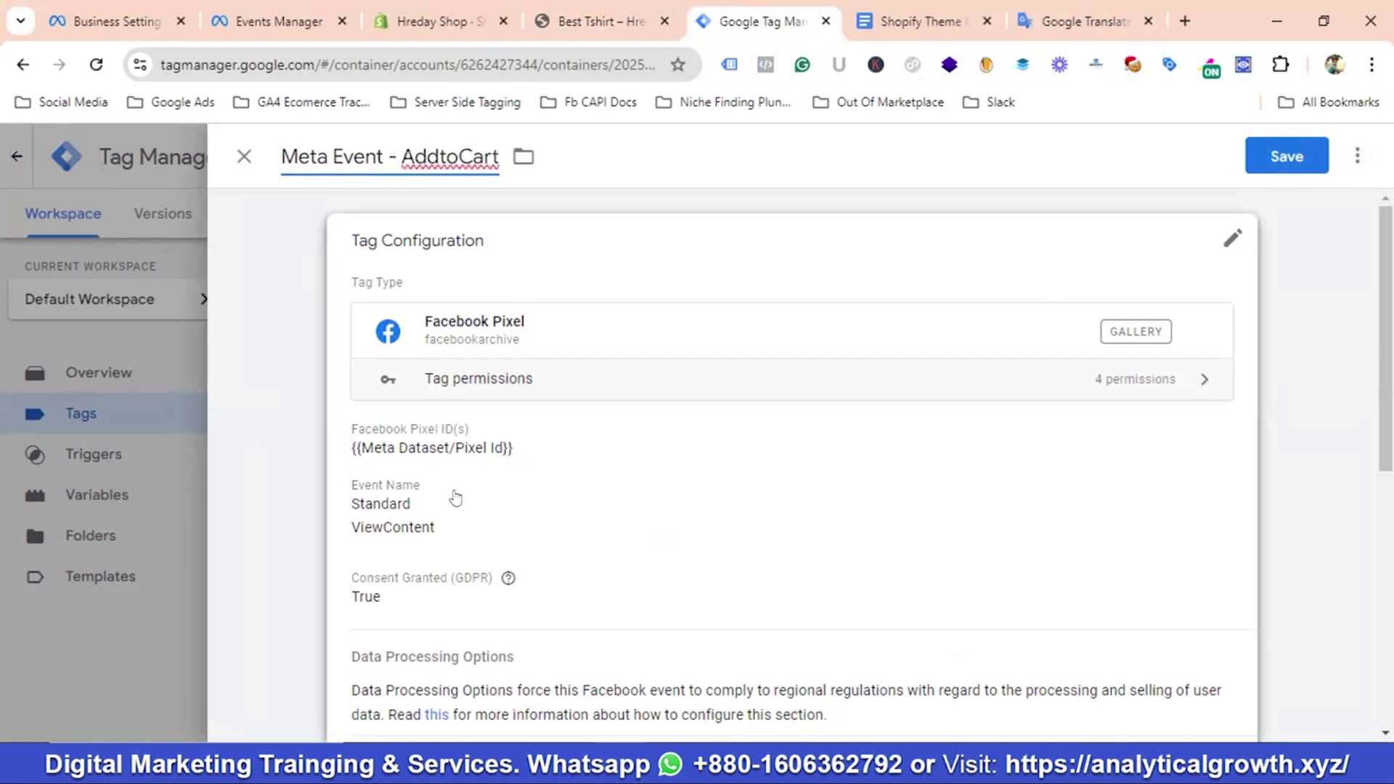
# Change the tag's standard event name to AddToCart
pyautogui.scroll(-2, 450, 494)
pyautogui.click(436, 440)
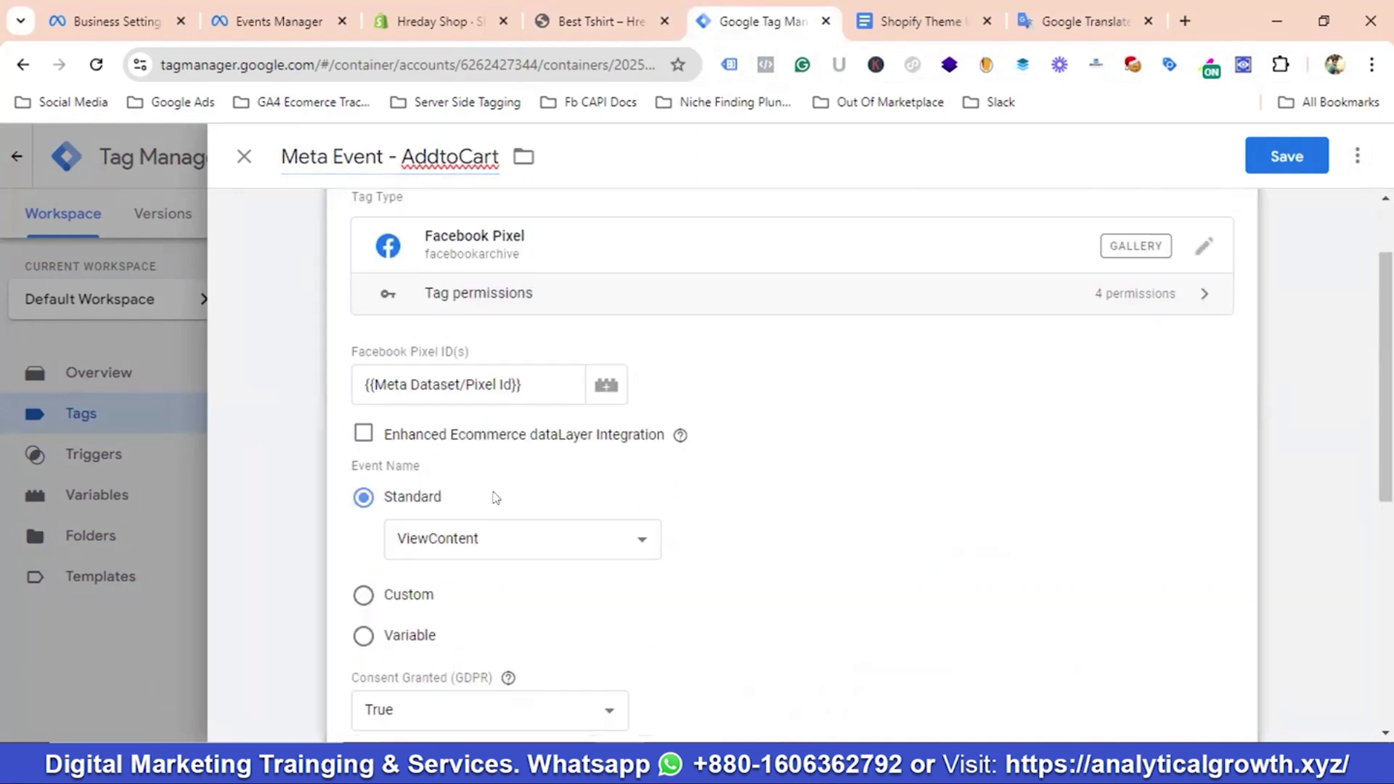
pyautogui.scroll(-2, 494, 501)
pyautogui.click(486, 451)
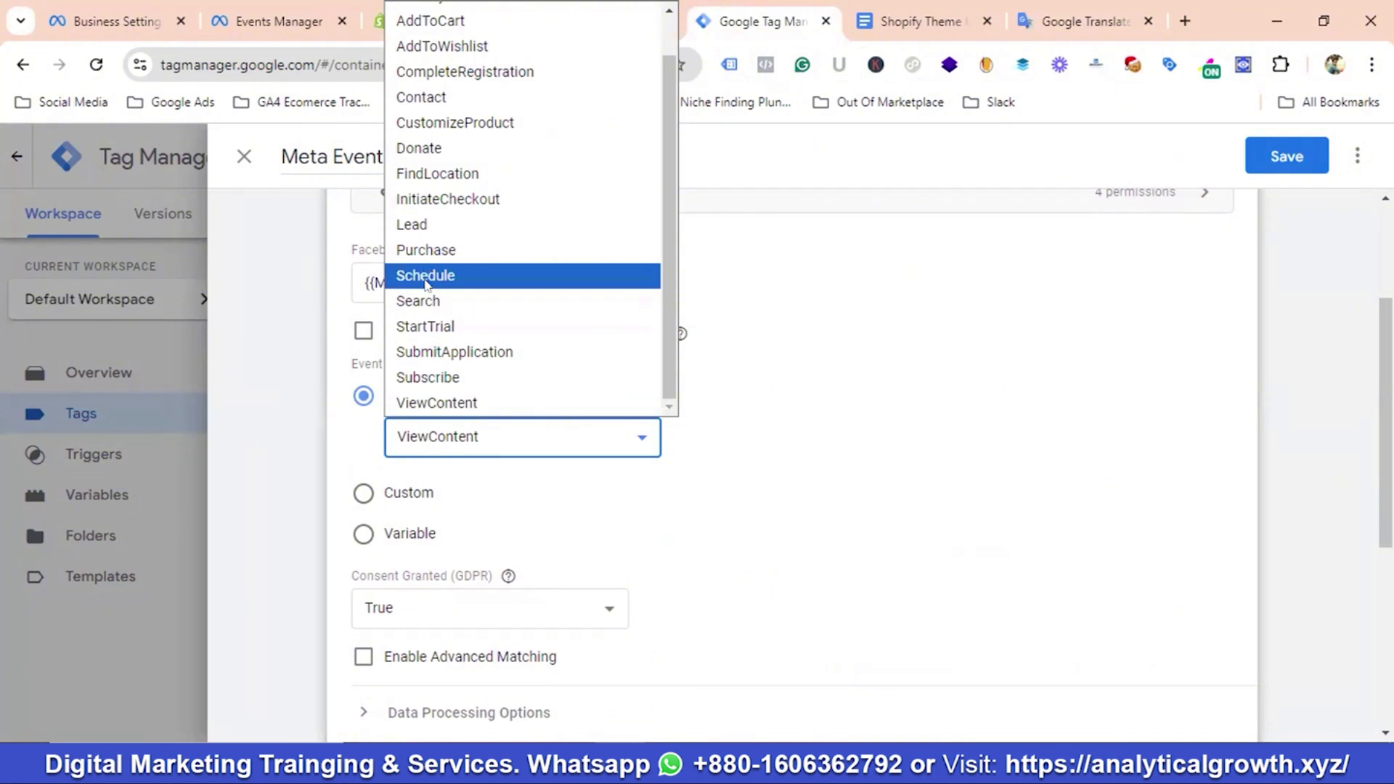
pyautogui.click(416, 24)
# Review the tag's object properties and remove the view_item Trigger from its firing triggers
pyautogui.scroll(-3, 519, 366)
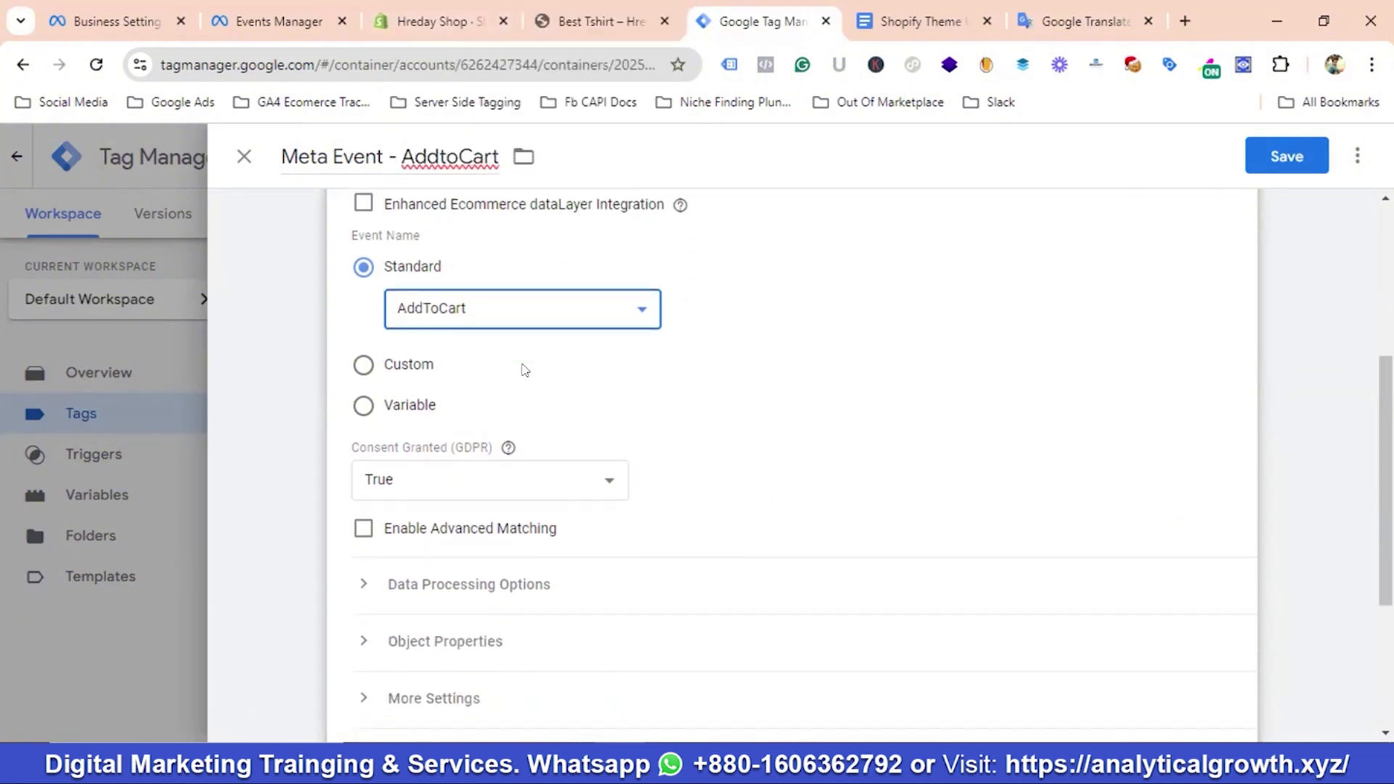
pyautogui.scroll(-3, 526, 371)
pyautogui.click(431, 387)
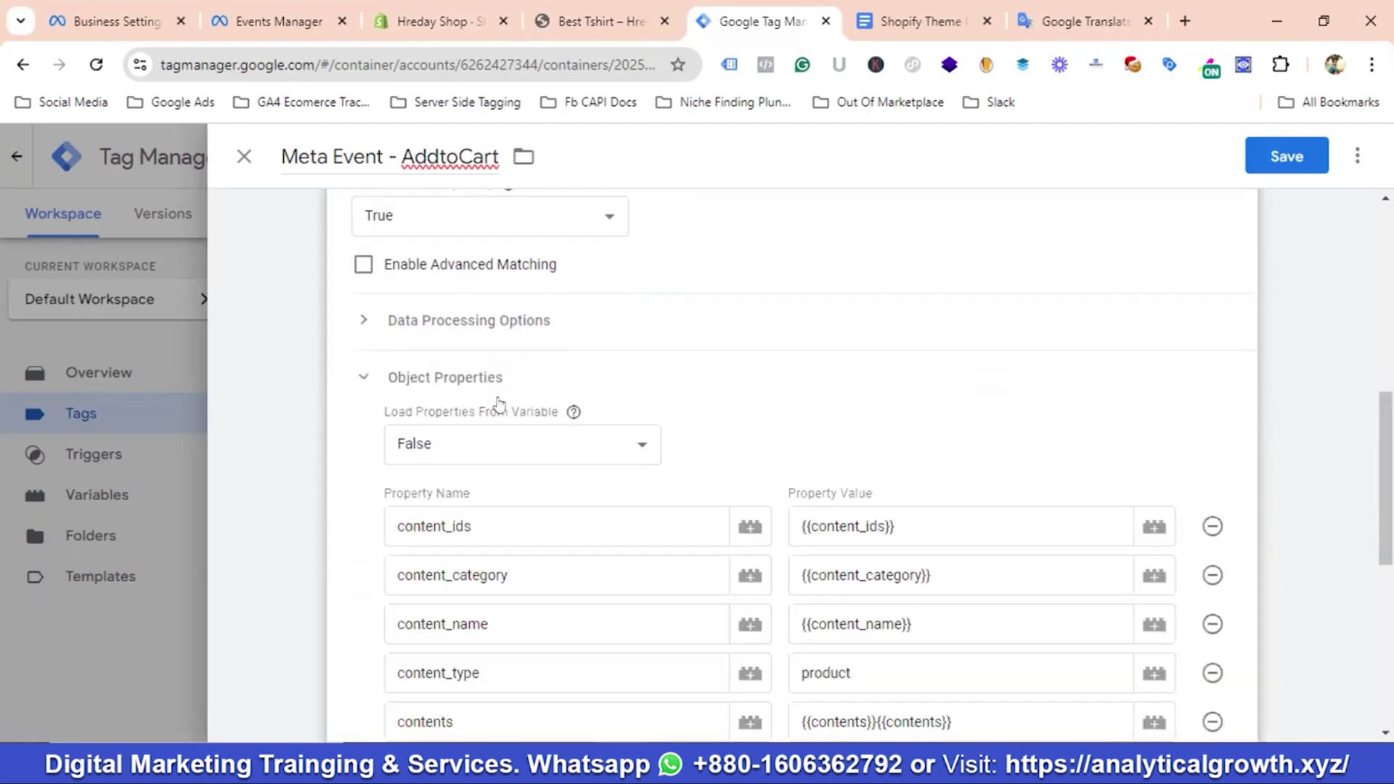
pyautogui.scroll(-2, 485, 426)
pyautogui.scroll(-1, 508, 433)
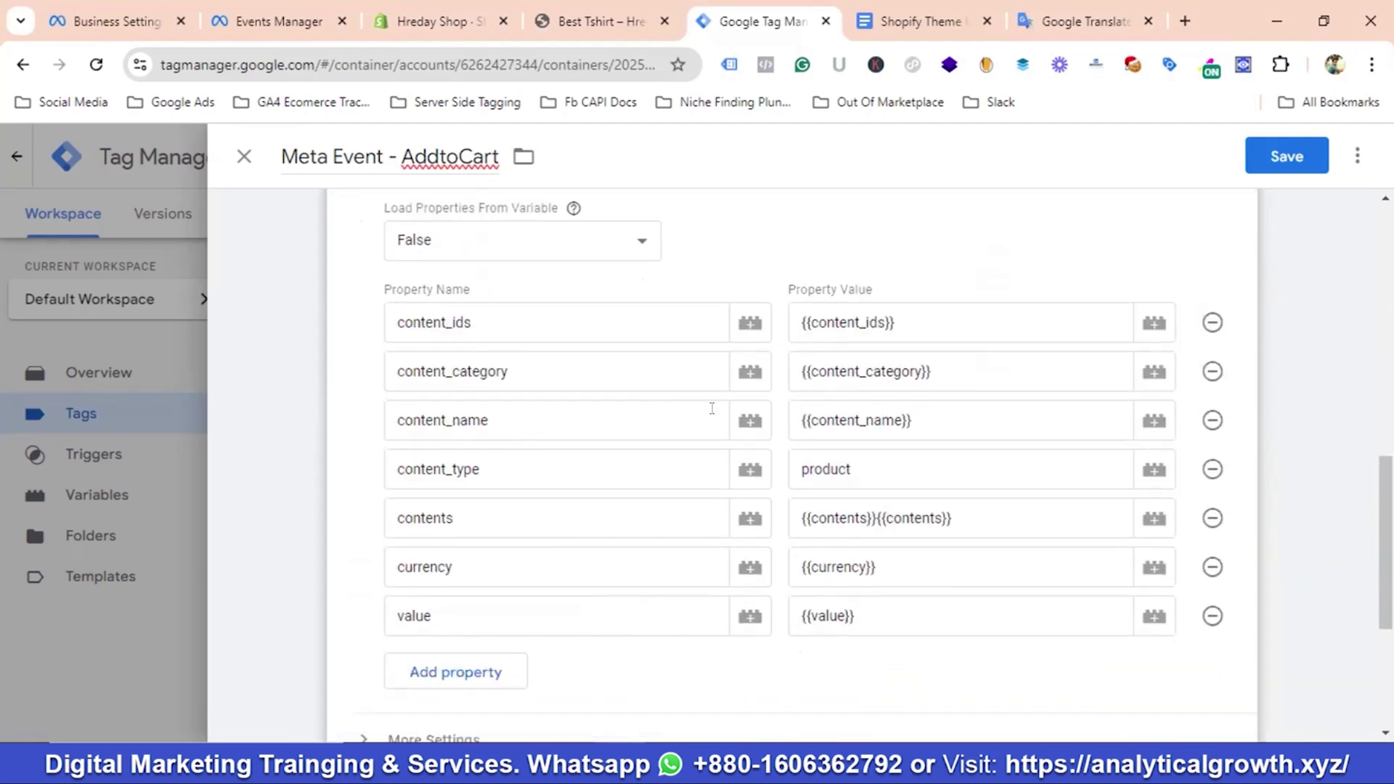
pyautogui.scroll(-3, 616, 410)
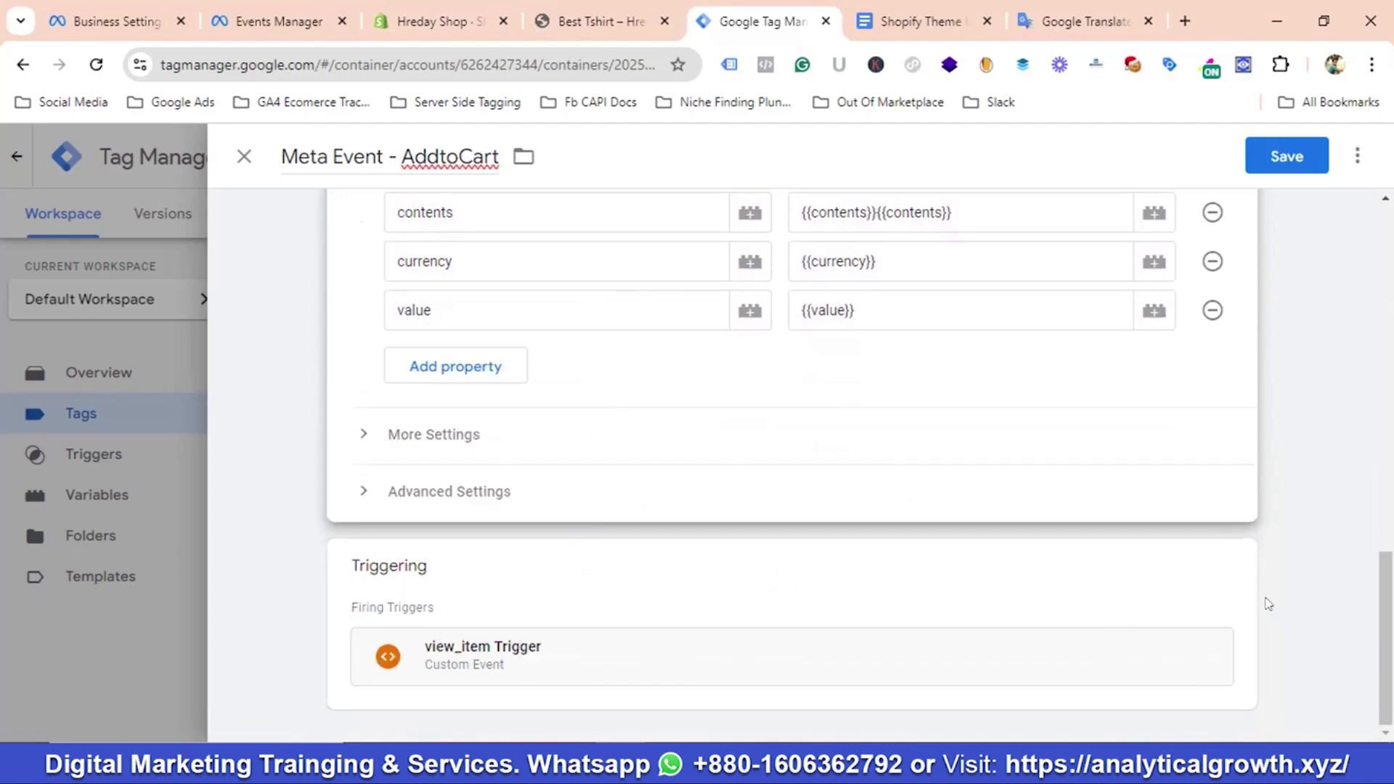
pyautogui.click(1227, 566)
pyautogui.click(1204, 613)
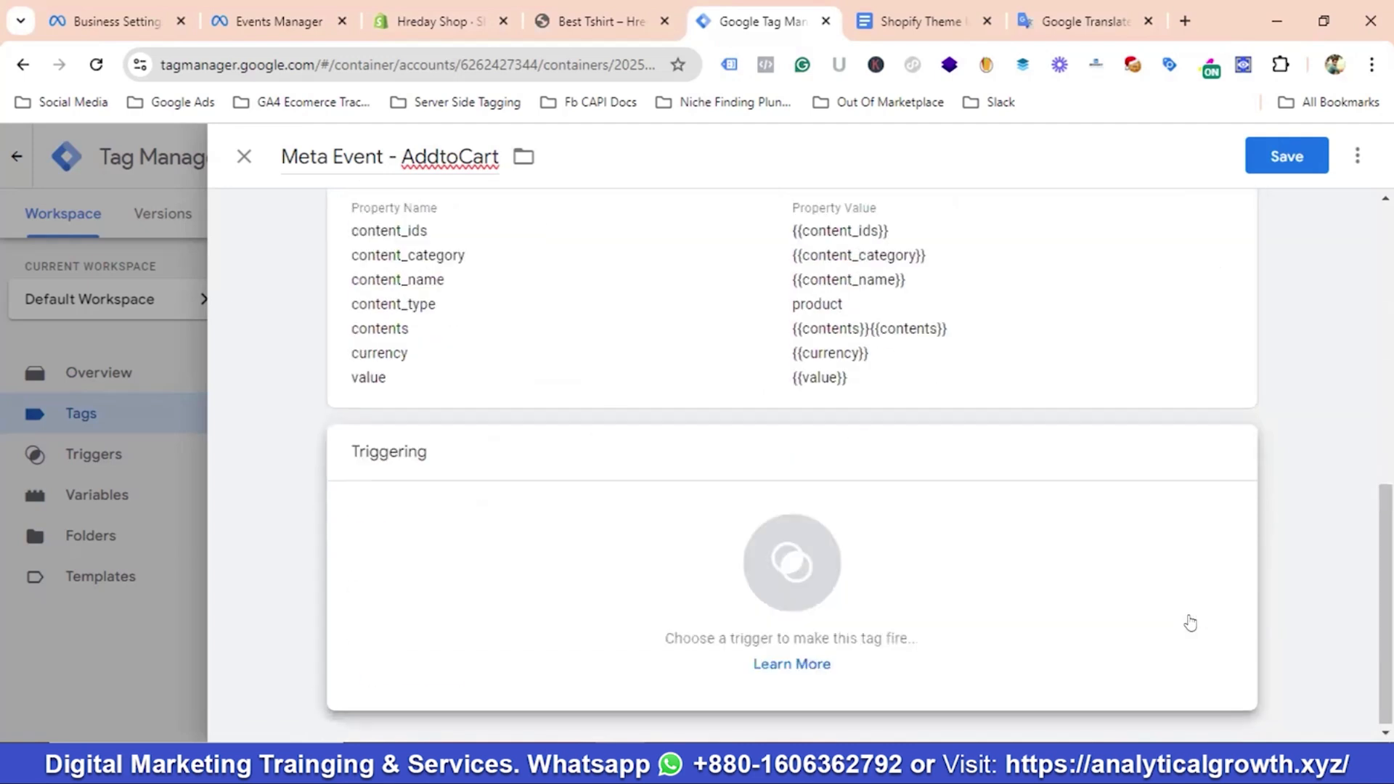
# Start a new trigger for the AddtoCart tag and remove the word Untitled from its name
pyautogui.click(1192, 623)
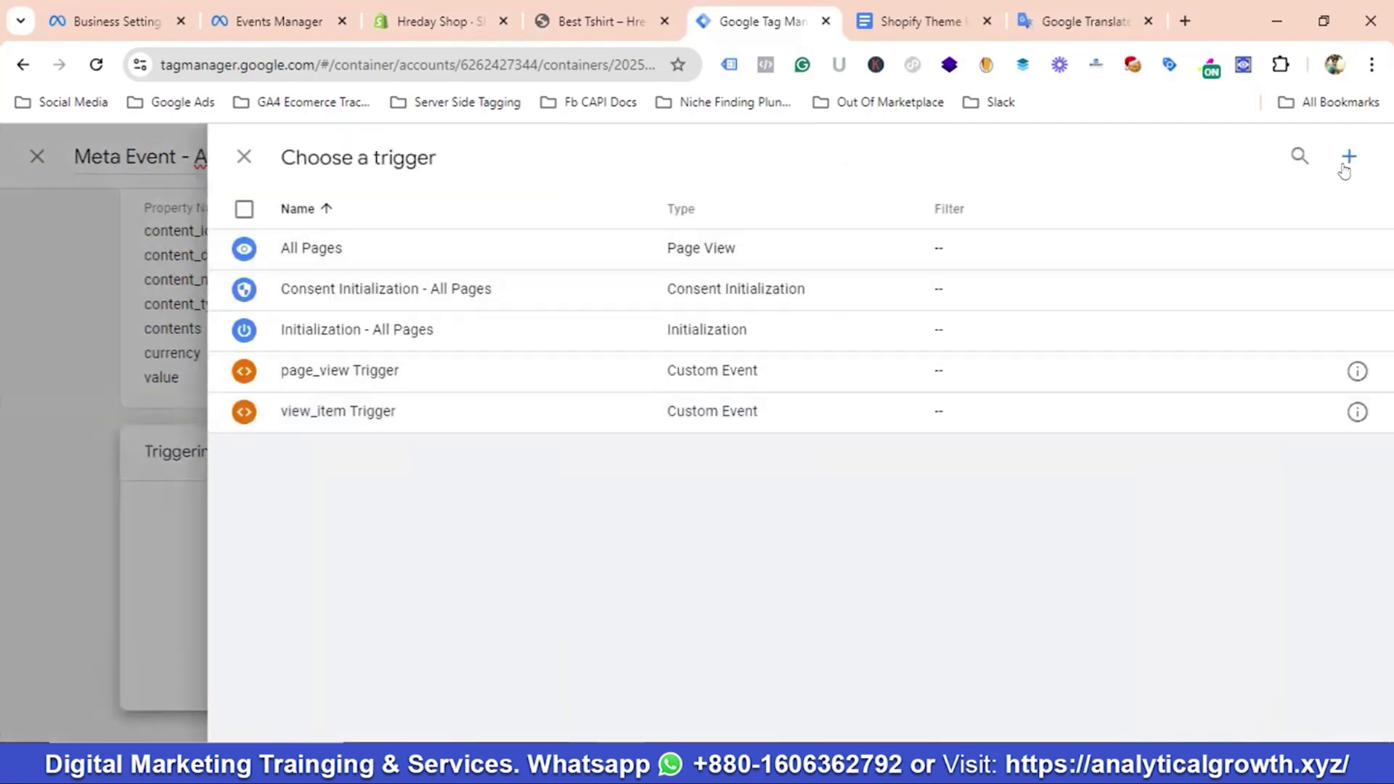
pyautogui.click(1345, 156)
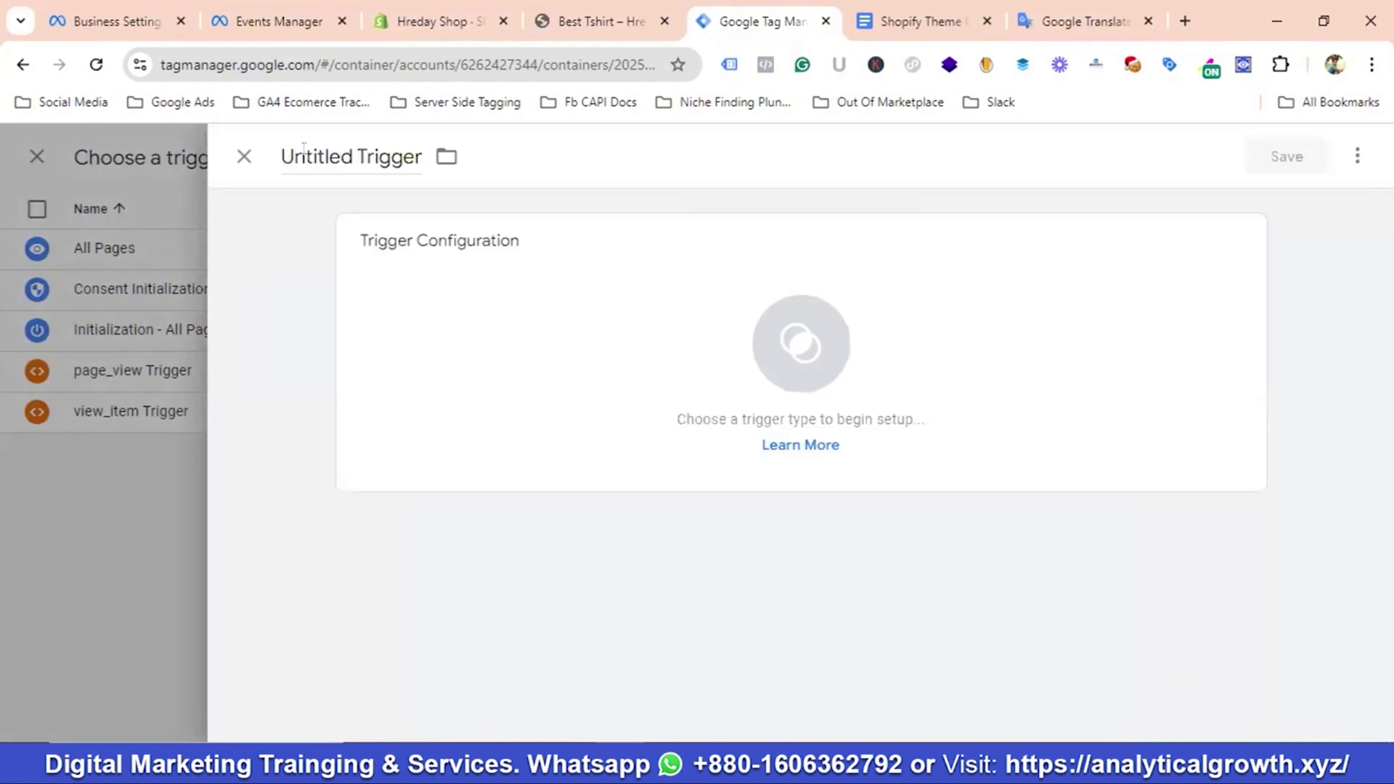
pyautogui.moveTo(351, 155); pyautogui.dragTo(274, 148)
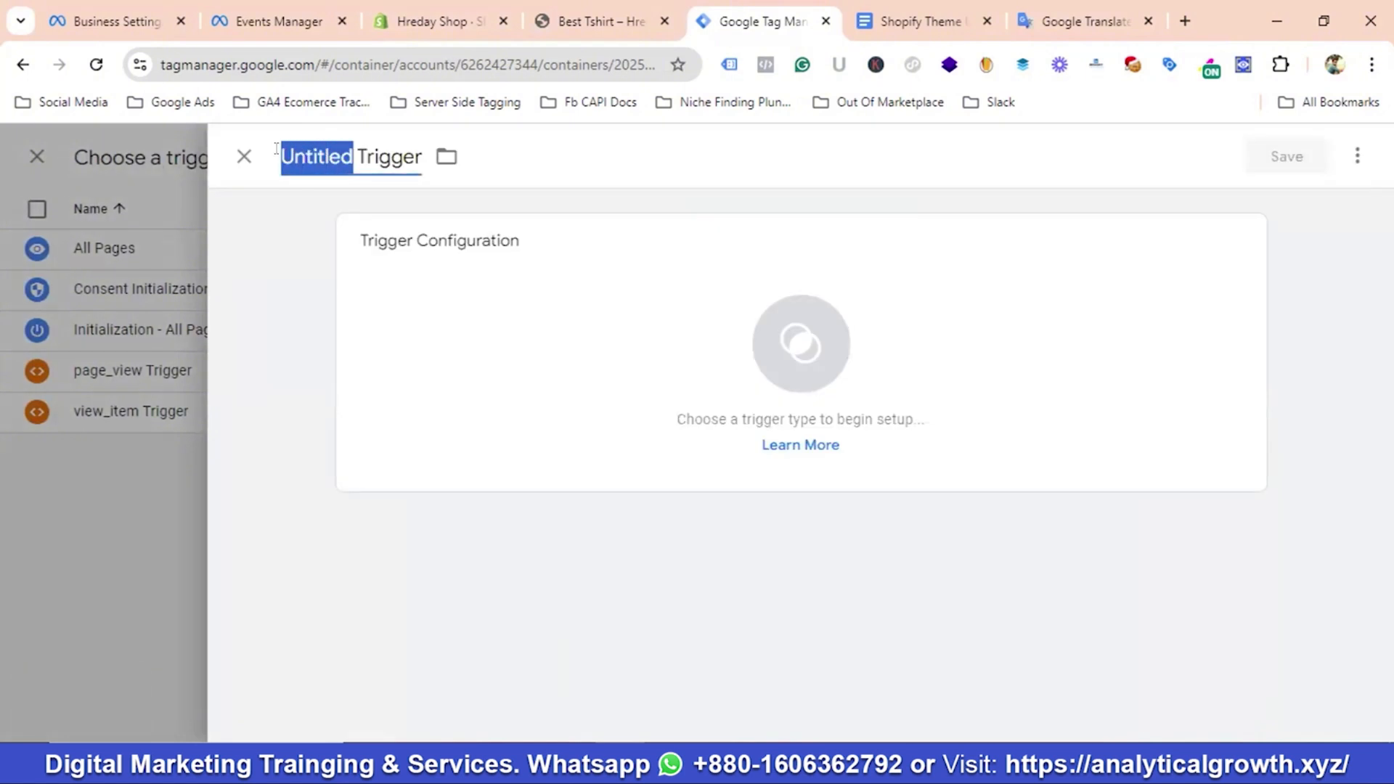
pyautogui.press('BackSpace')
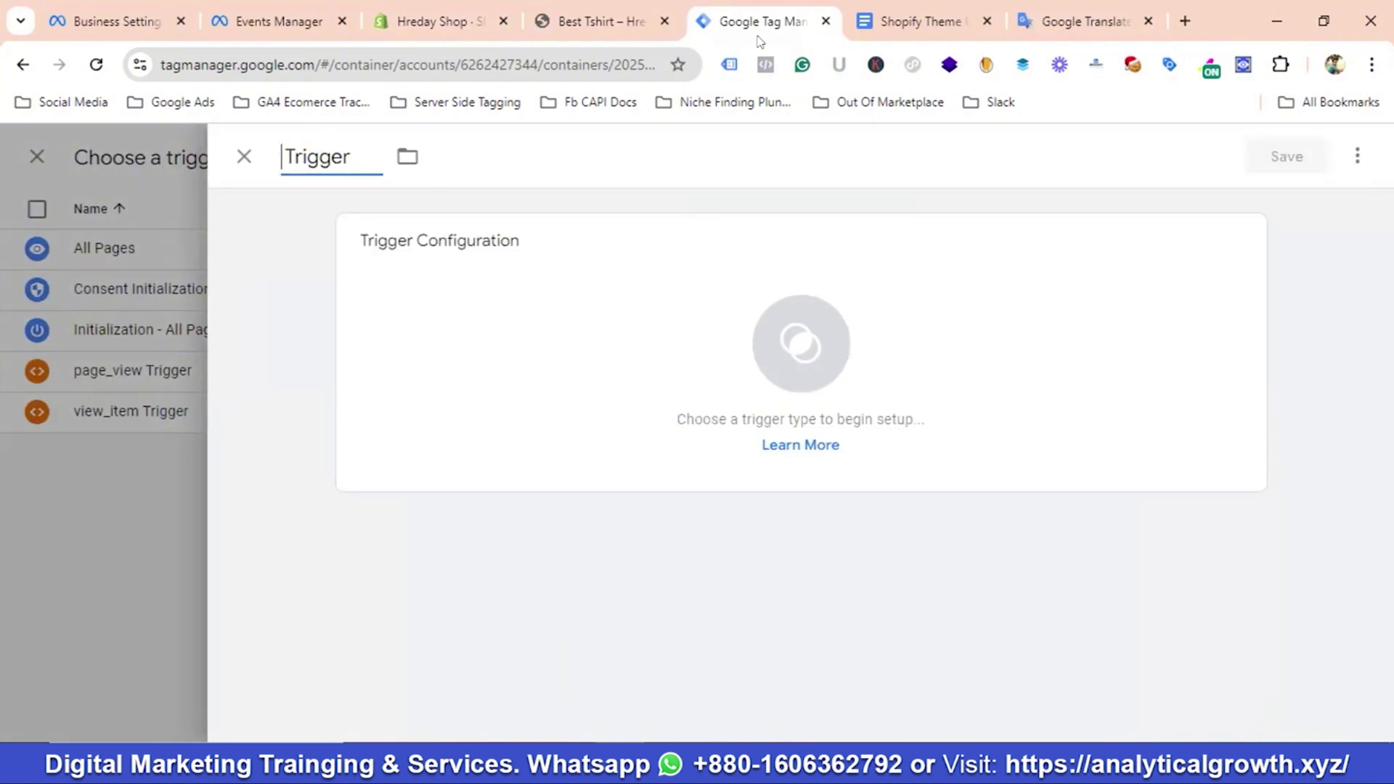
# Switch to the Best Tshirt store page and copy the event name add_to_cart from DataLayer Checker Plus
pyautogui.click(1067, 22)
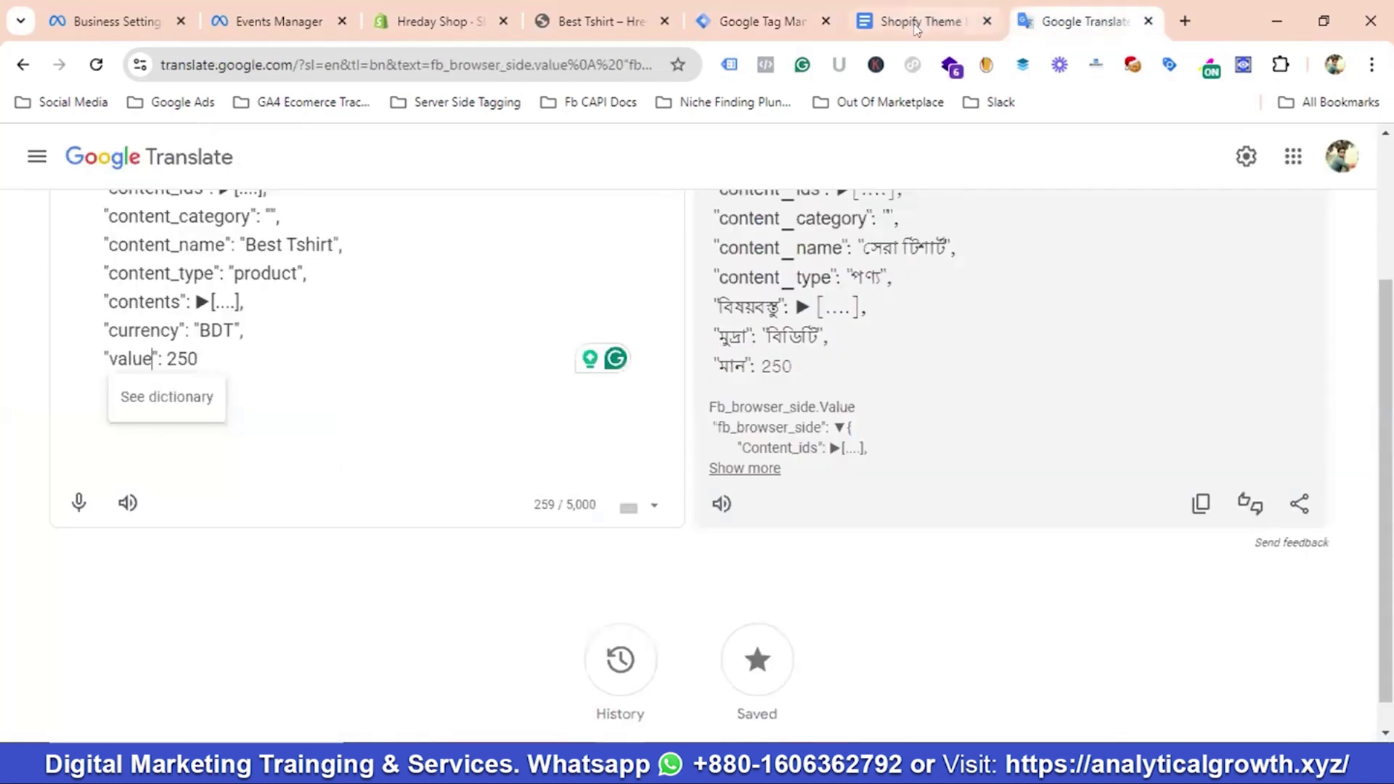
pyautogui.click(601, 22)
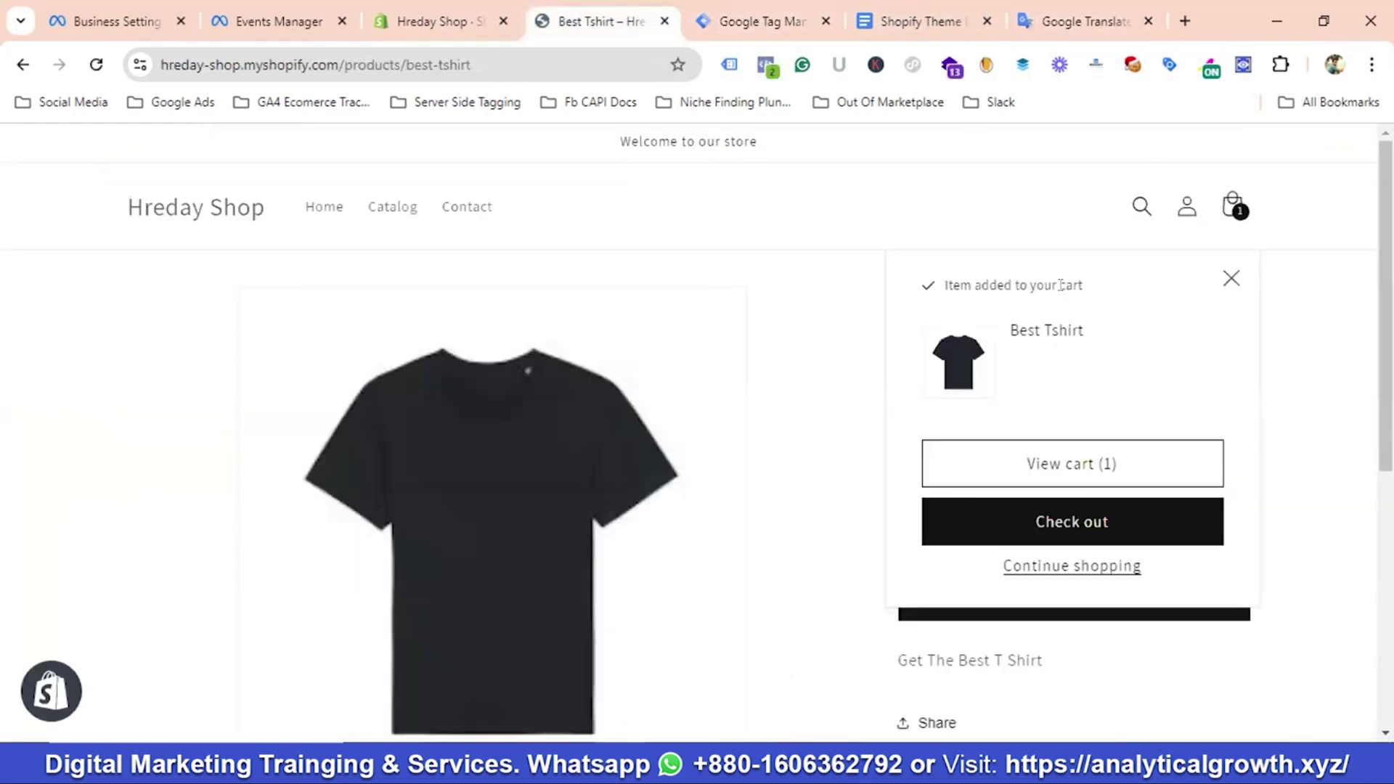
pyautogui.click(1243, 65)
pyautogui.click(579, 255)
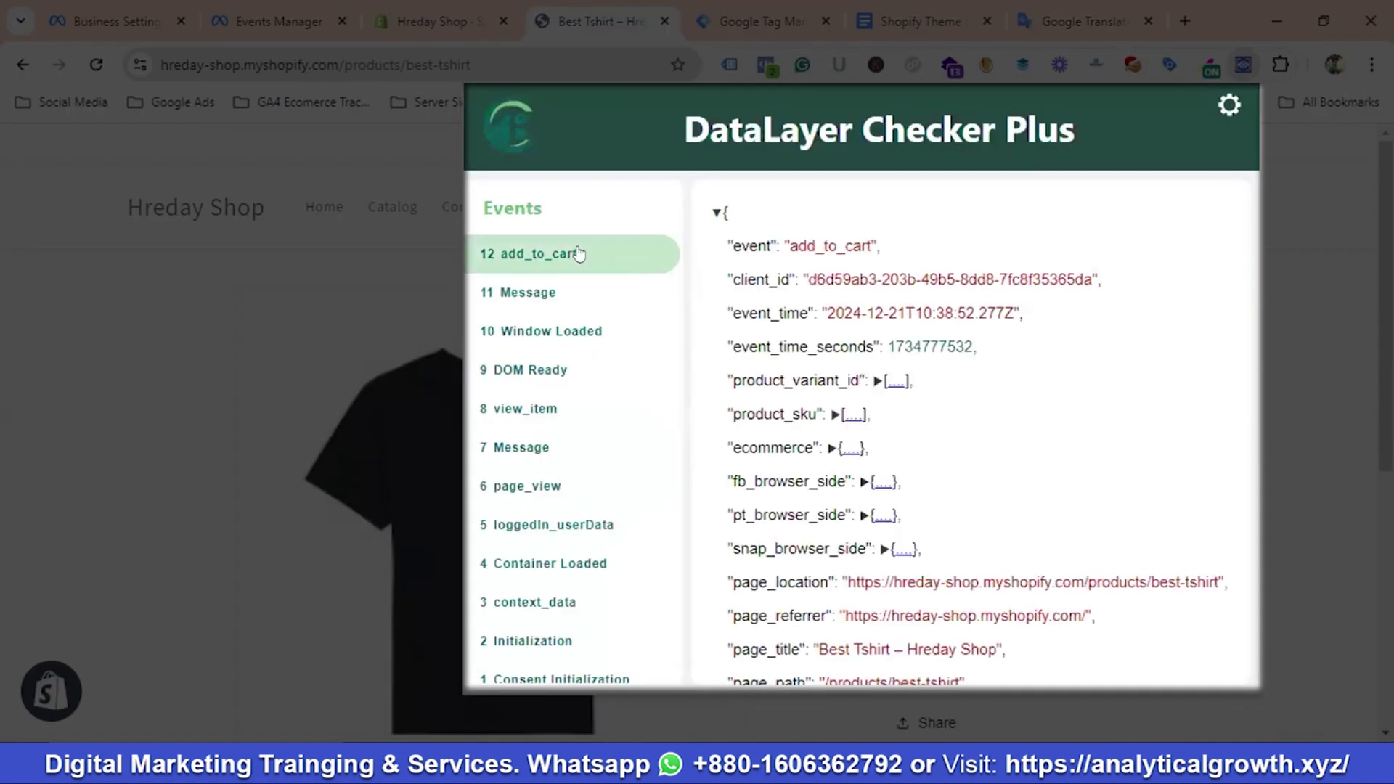
pyautogui.doubleClick(803, 246)
pyautogui.rightClick(805, 248)
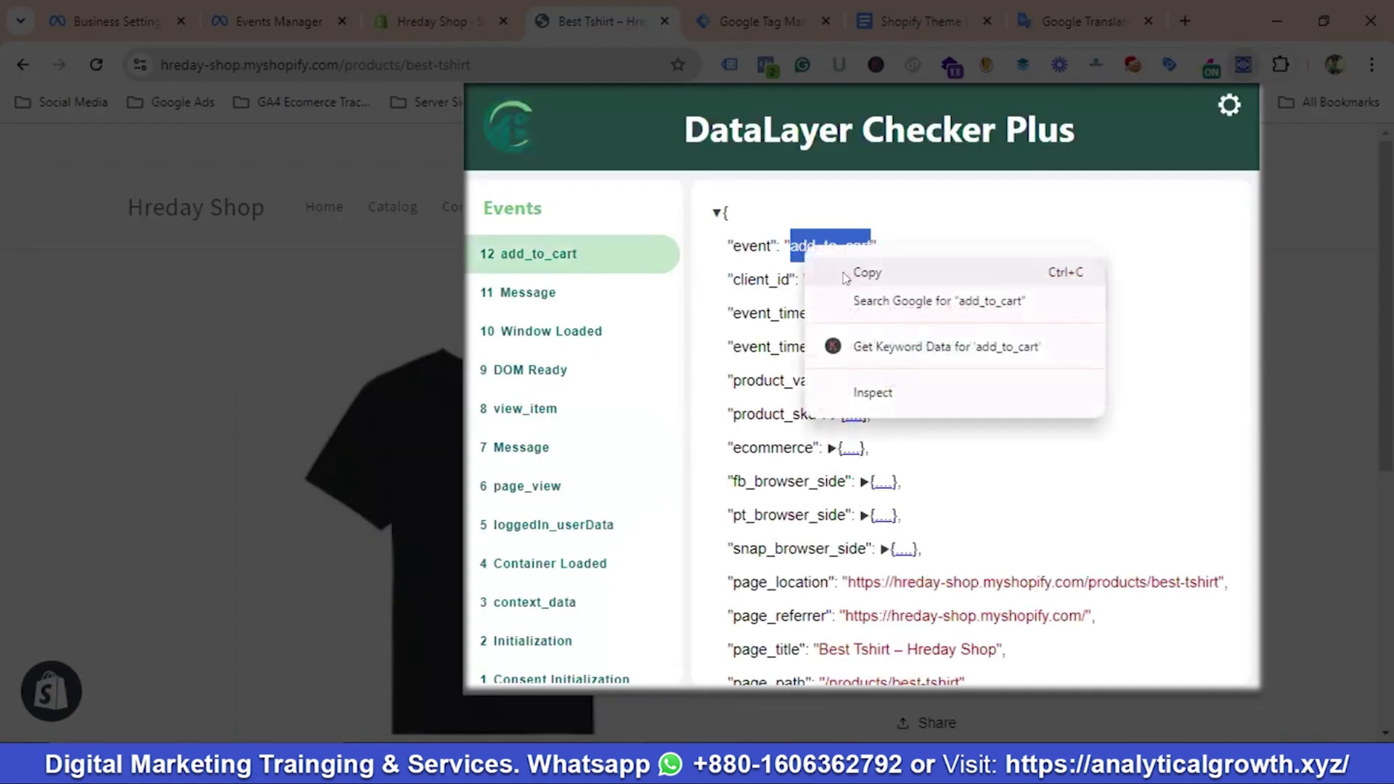
pyautogui.click(828, 270)
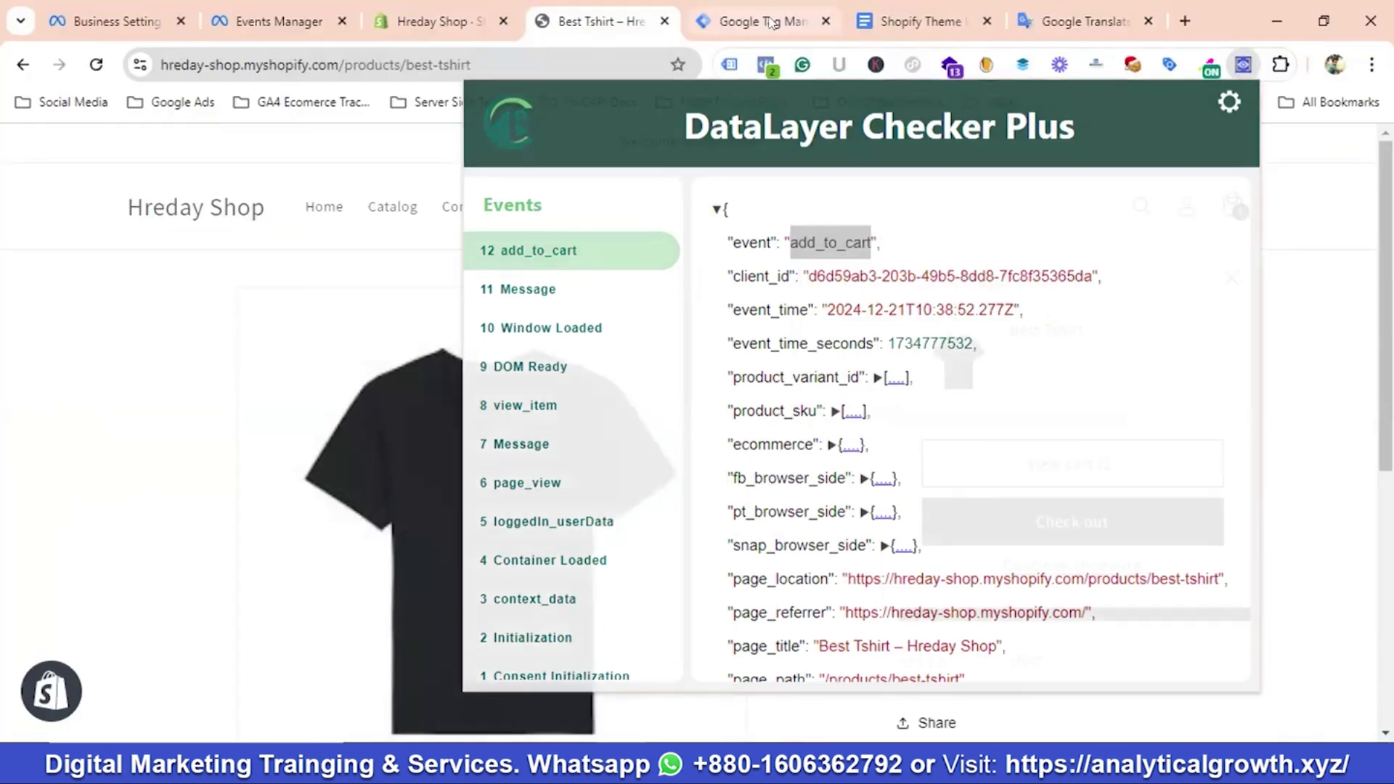
# Back in Google Tag Manager, name the trigger add_to_cart Trigger and configure it as a Custom Event with event name add_to_cart
pyautogui.click(747, 23)
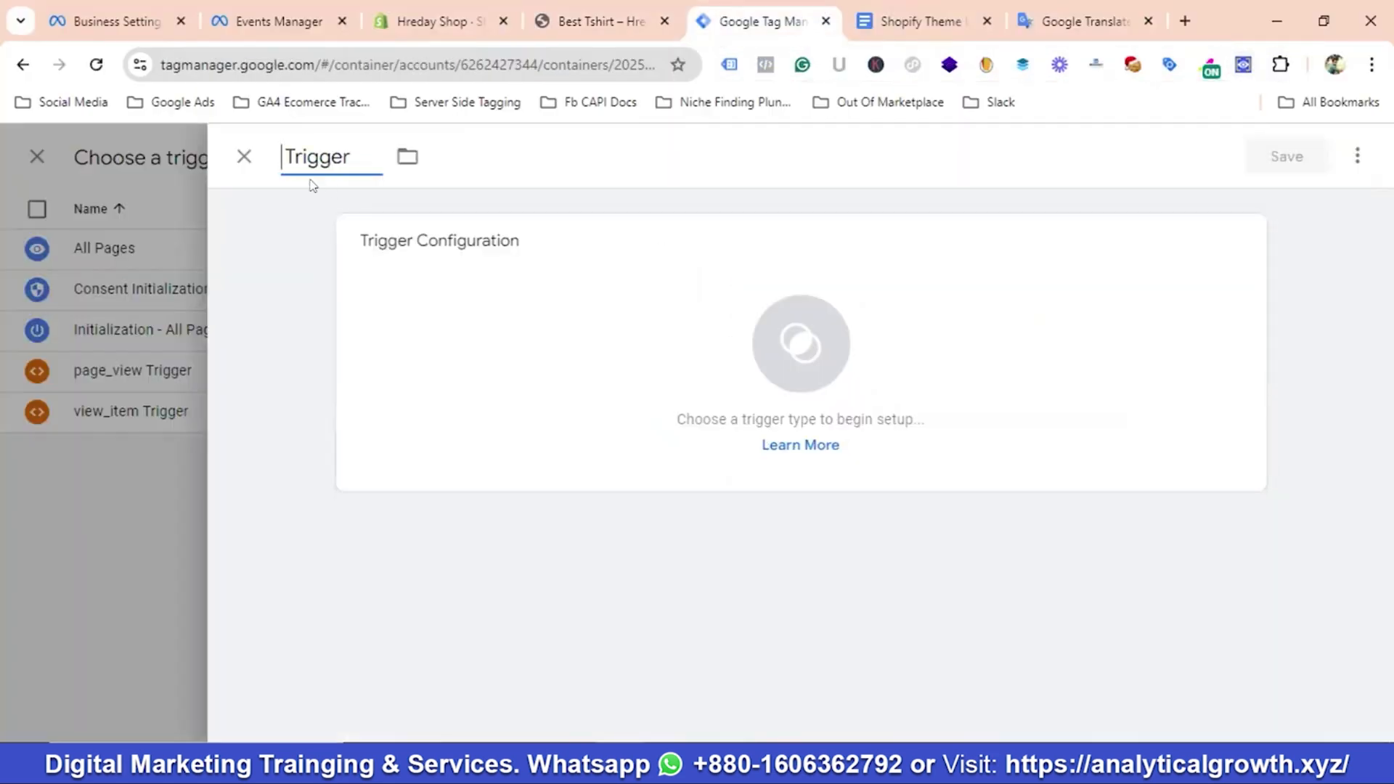
pyautogui.hotkey('ctrl', 'v')
pyautogui.click(782, 350)
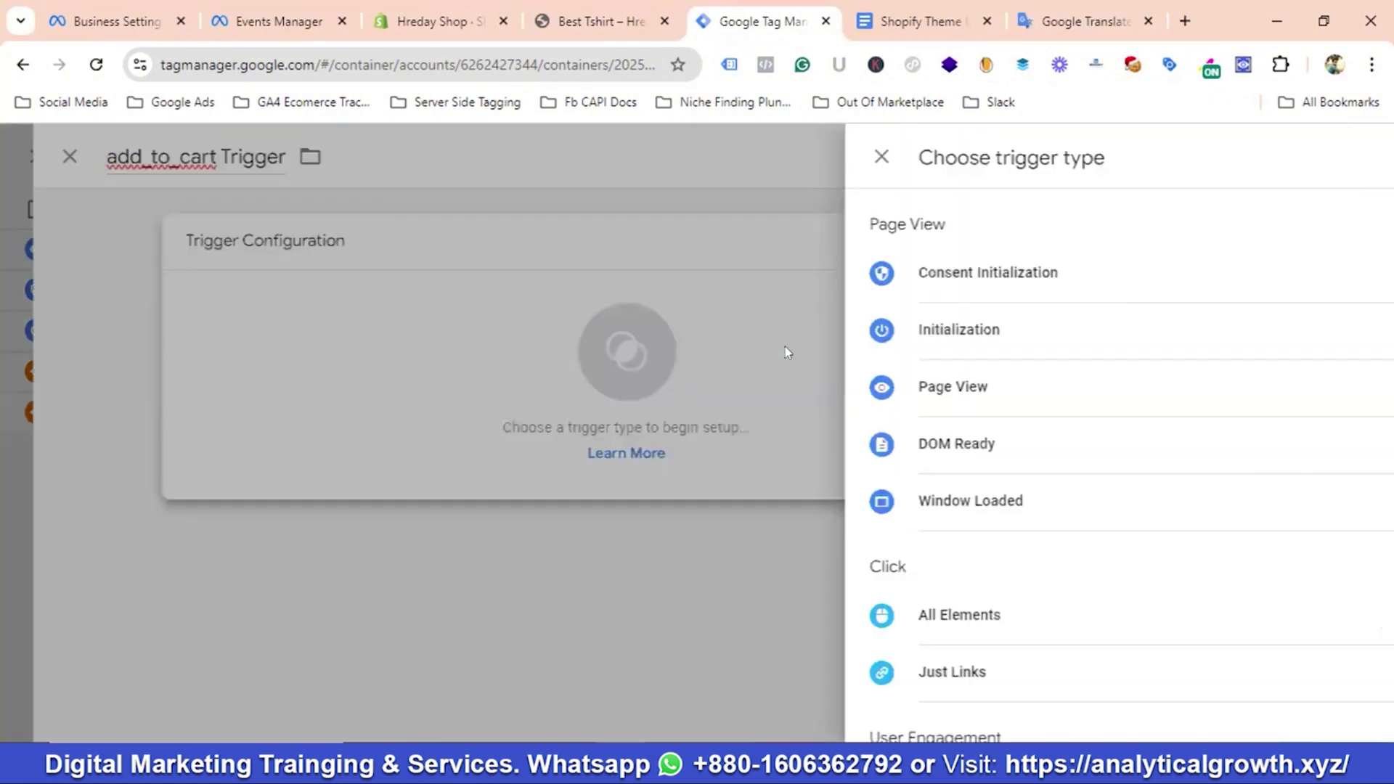
pyautogui.scroll(-8, 952, 406)
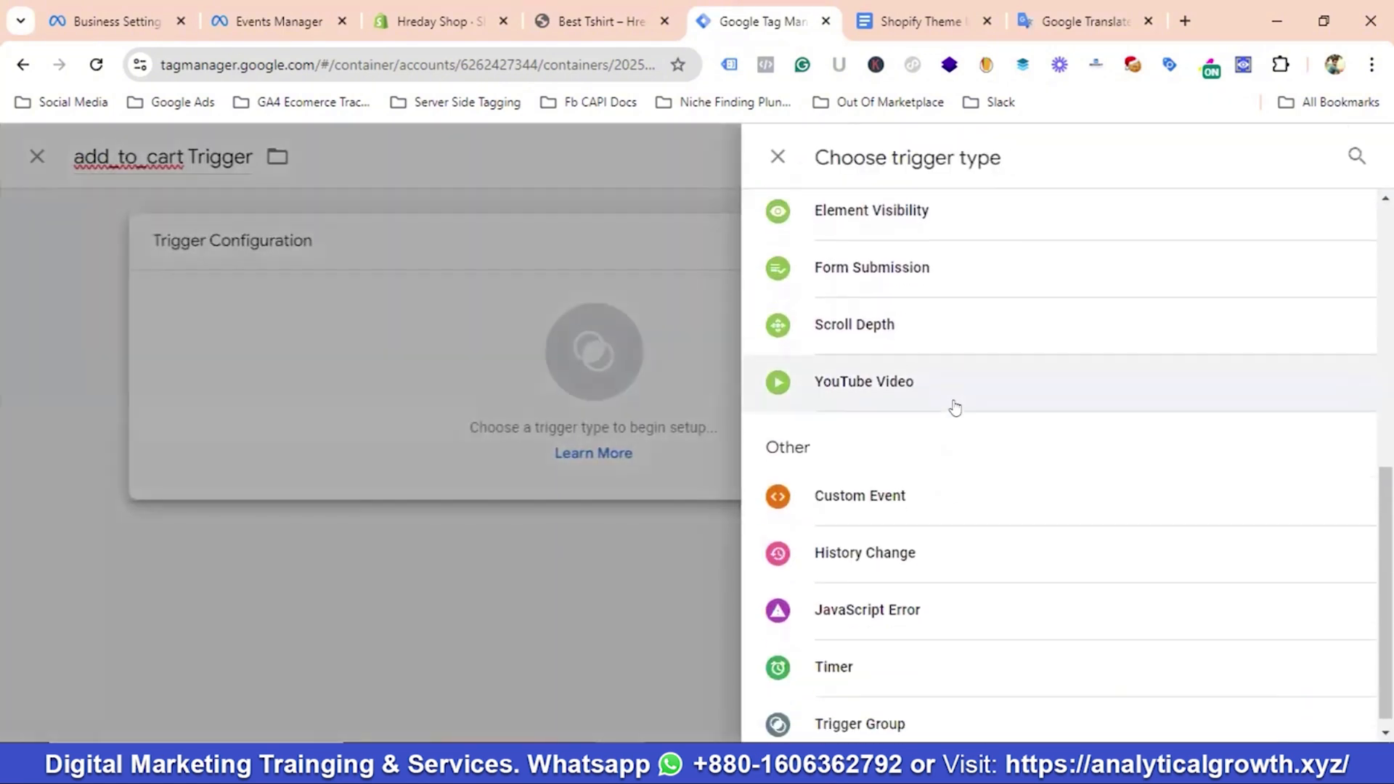
pyautogui.click(890, 483)
pyautogui.click(483, 433)
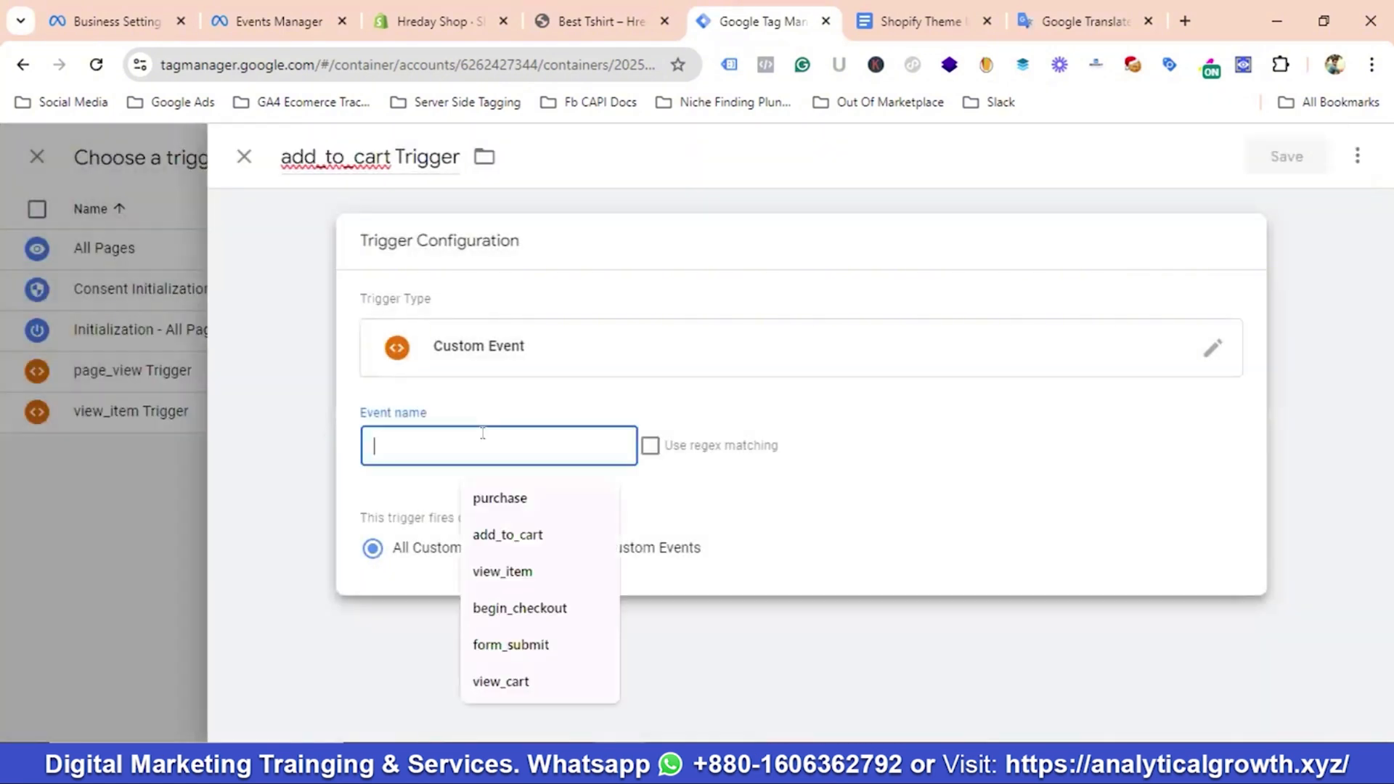
pyautogui.hotkey('ctrl', 'v')
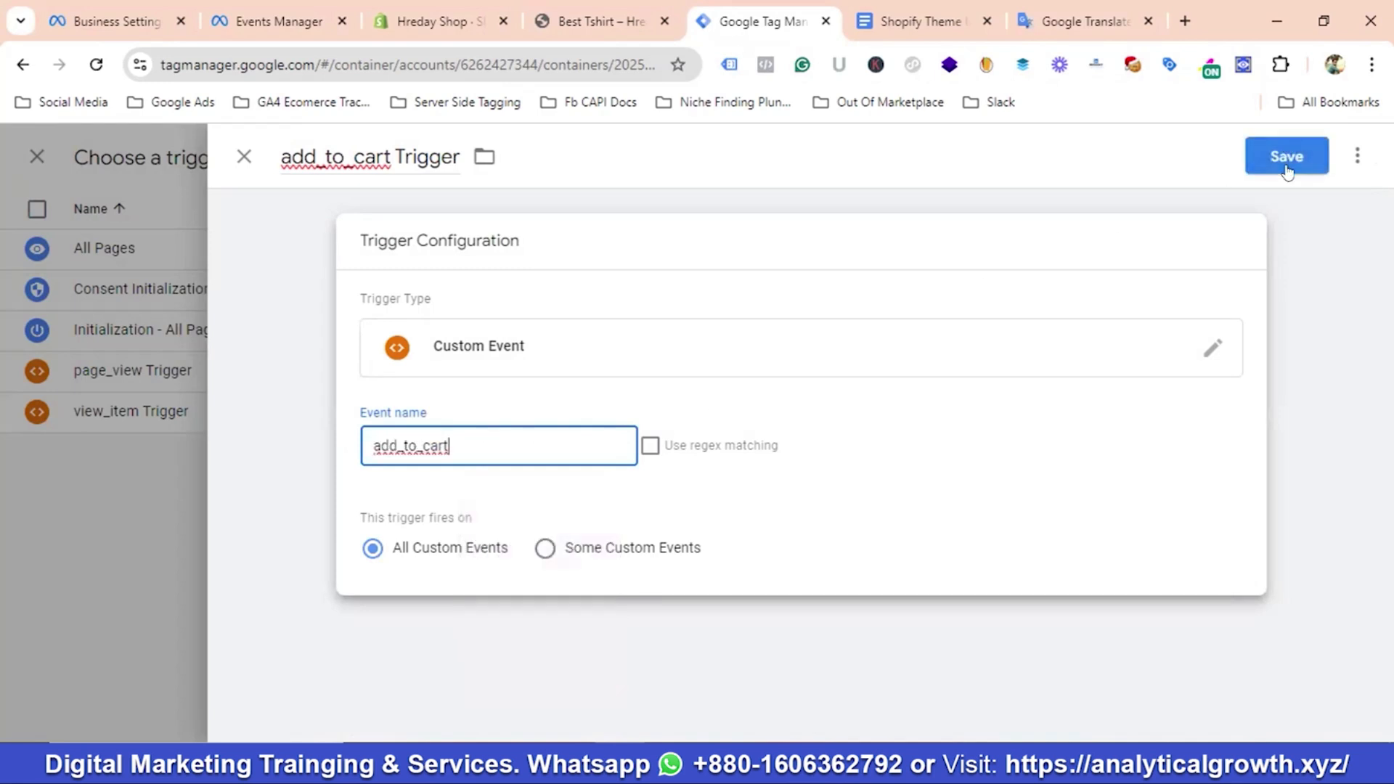
# Save the add_to_cart Trigger and the Meta Event - AddtoCart tag, and publish the container changes without a version name or description
pyautogui.click(1289, 158)
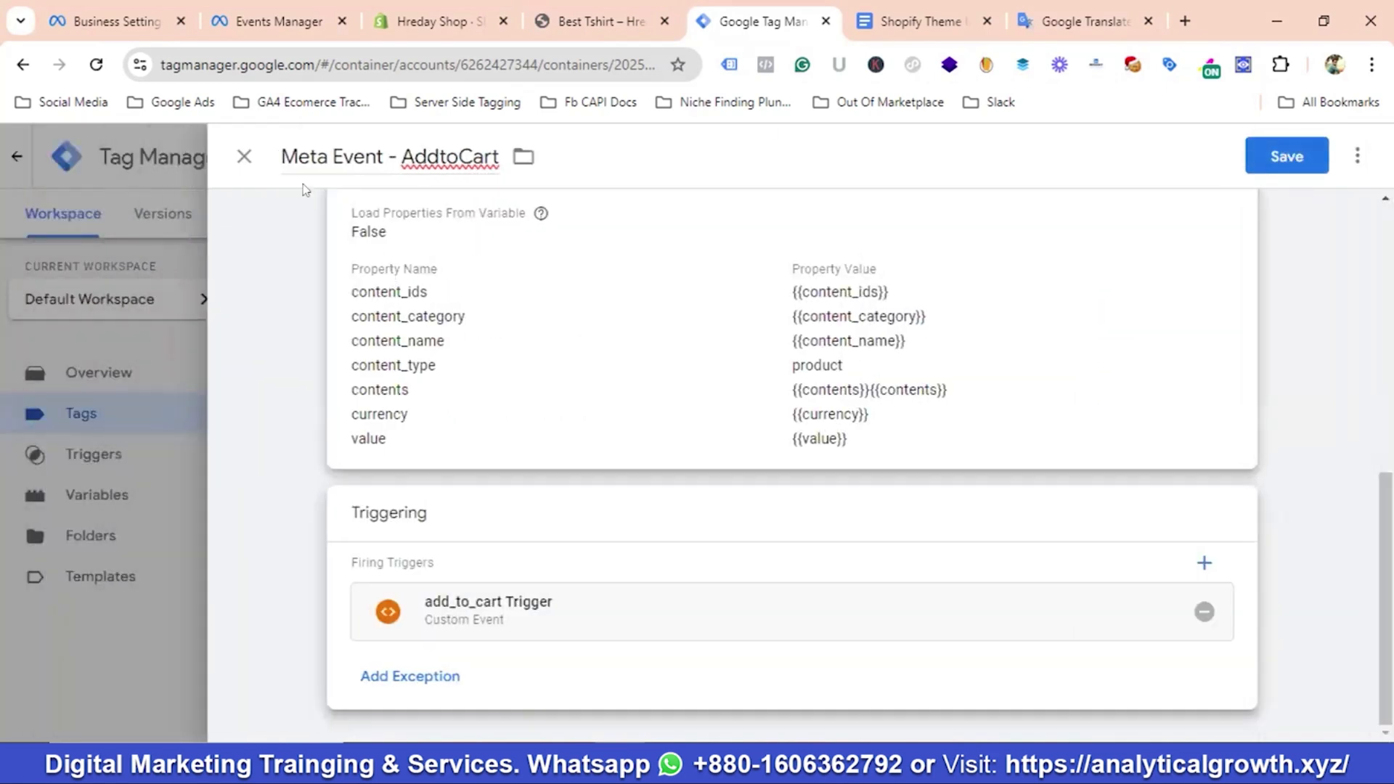
pyautogui.click(1281, 157)
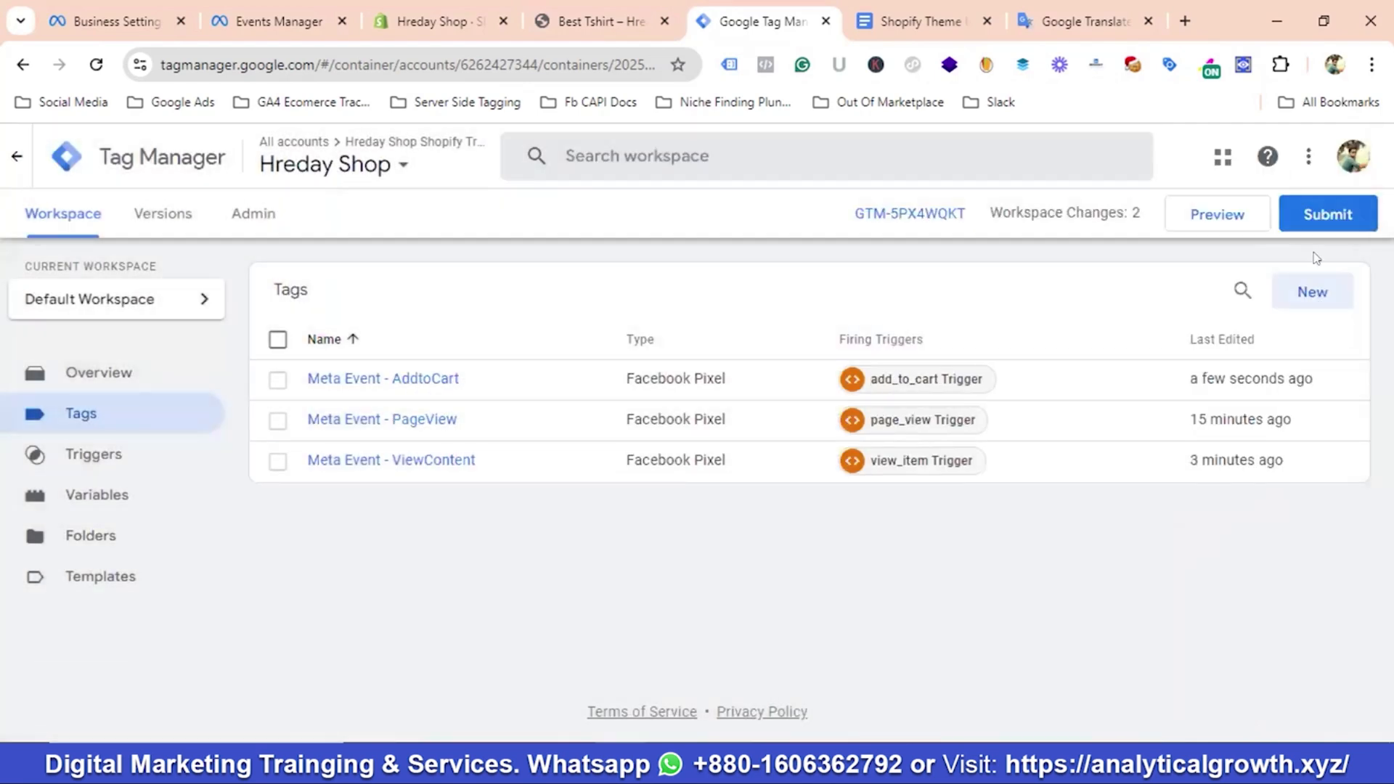
pyautogui.click(1326, 218)
pyautogui.click(1316, 161)
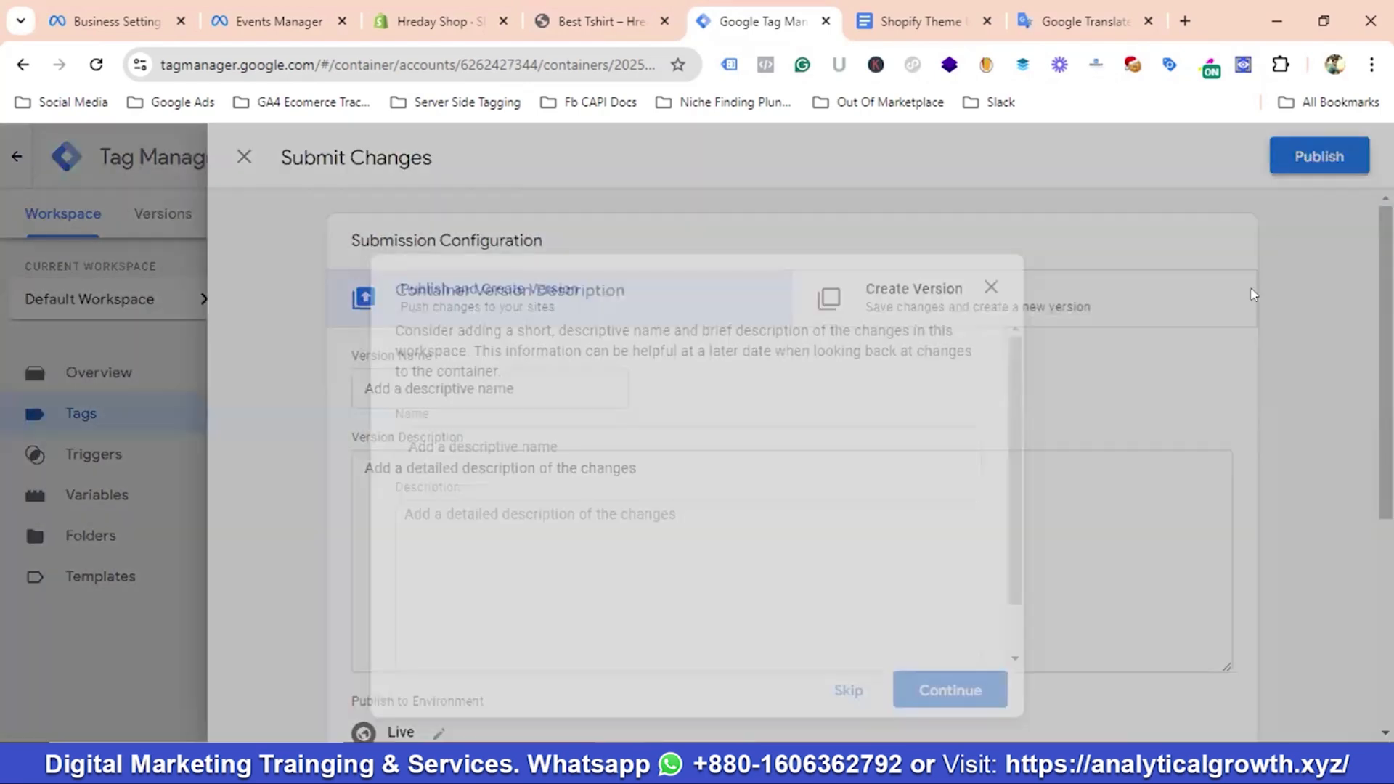
pyautogui.click(974, 685)
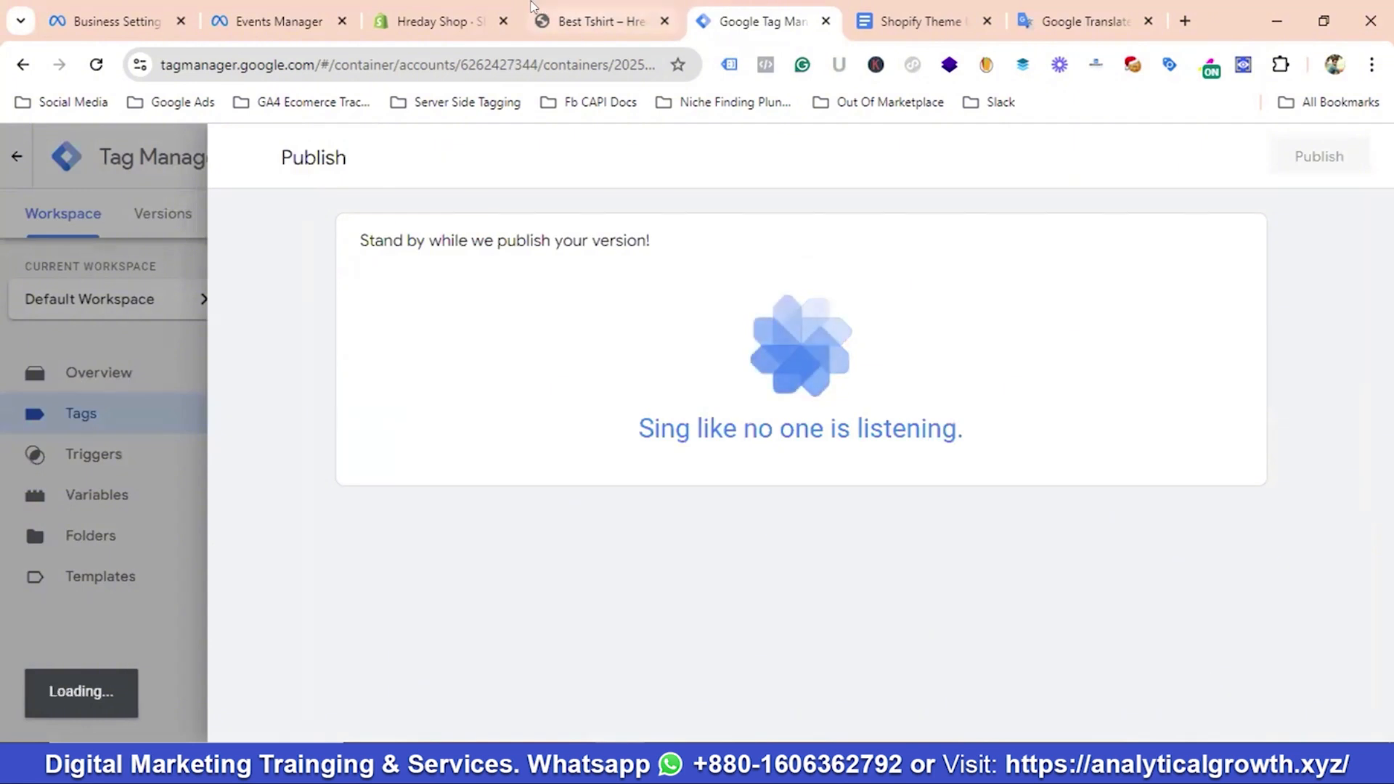
# Switch to the Hreday Shop store, reopen the Best Tshirt product from the home page's featured products, and add it to the cart
pyautogui.click(604, 18)
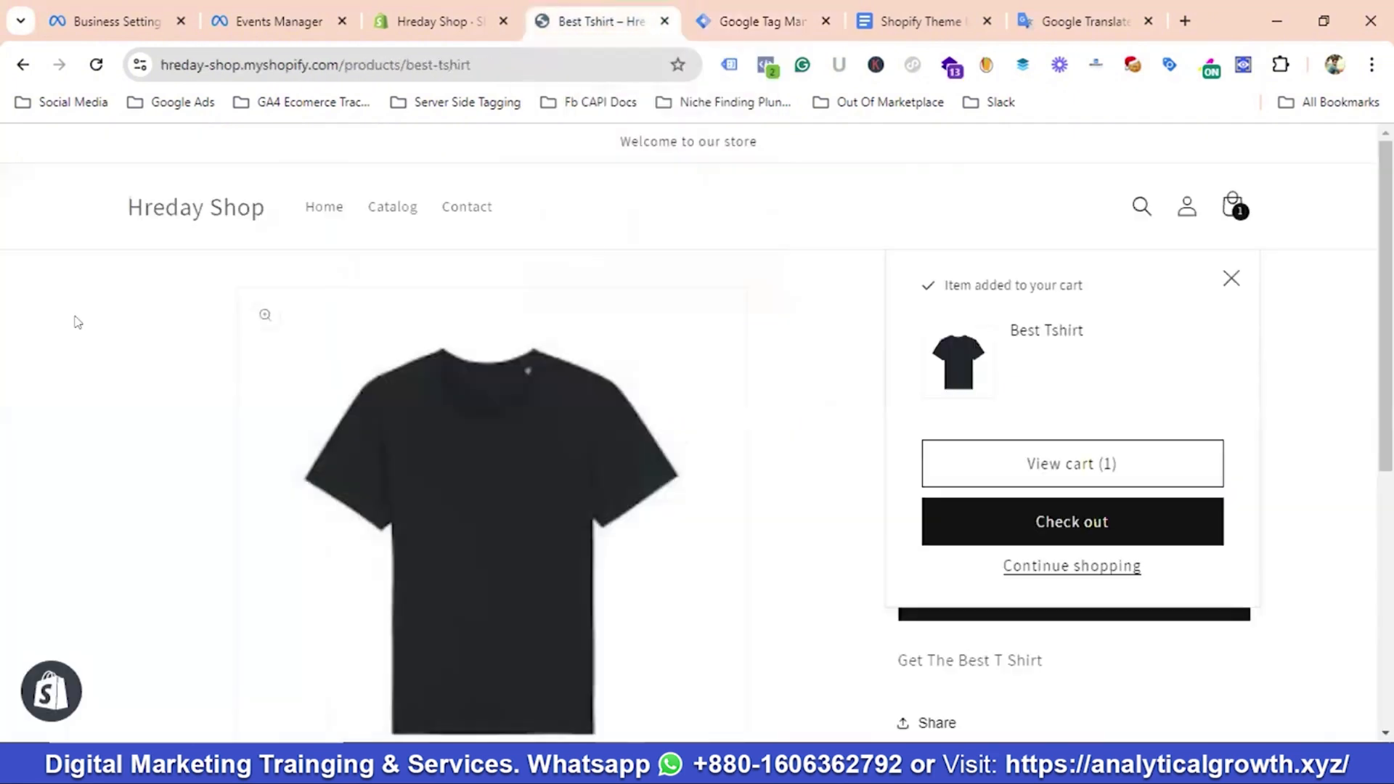
pyautogui.click(143, 211)
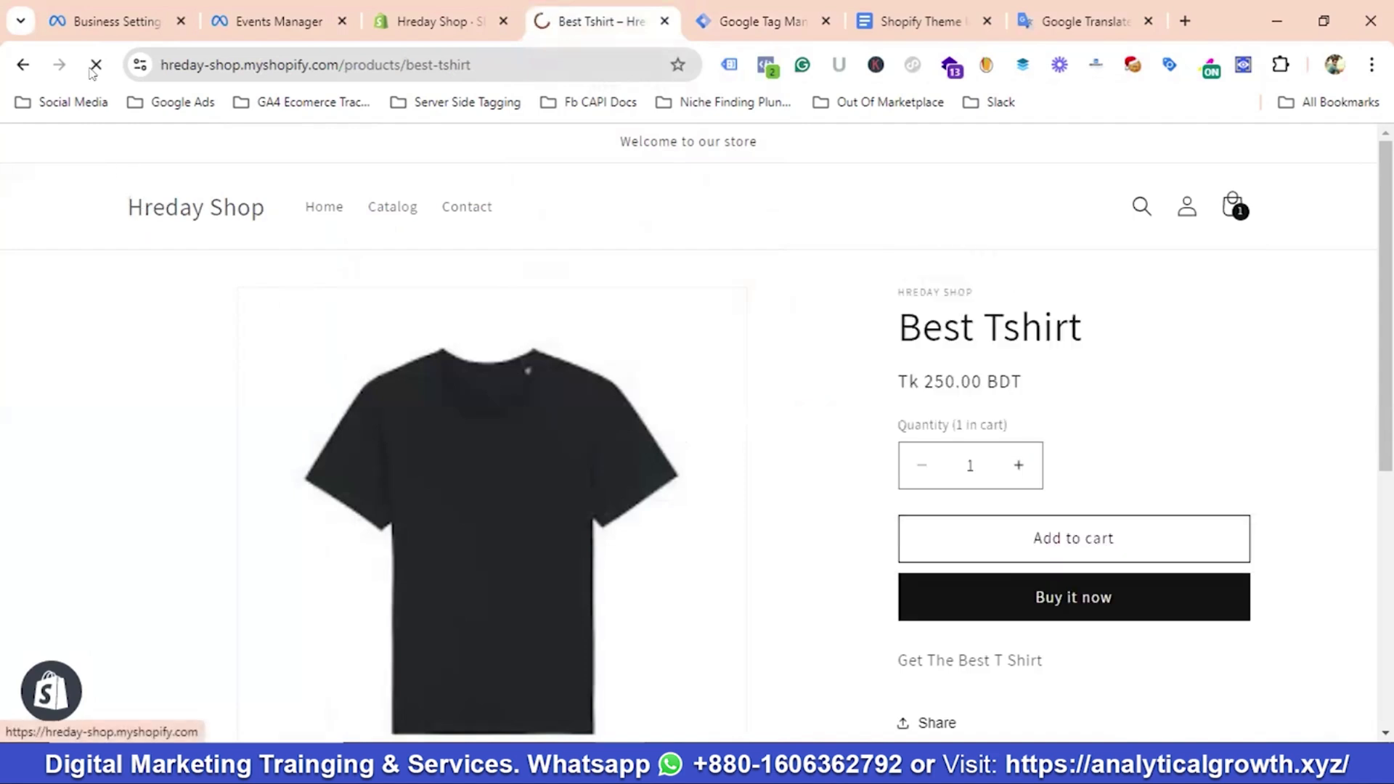
pyautogui.scroll(-5, 498, 351)
pyautogui.scroll(-5, 499, 354)
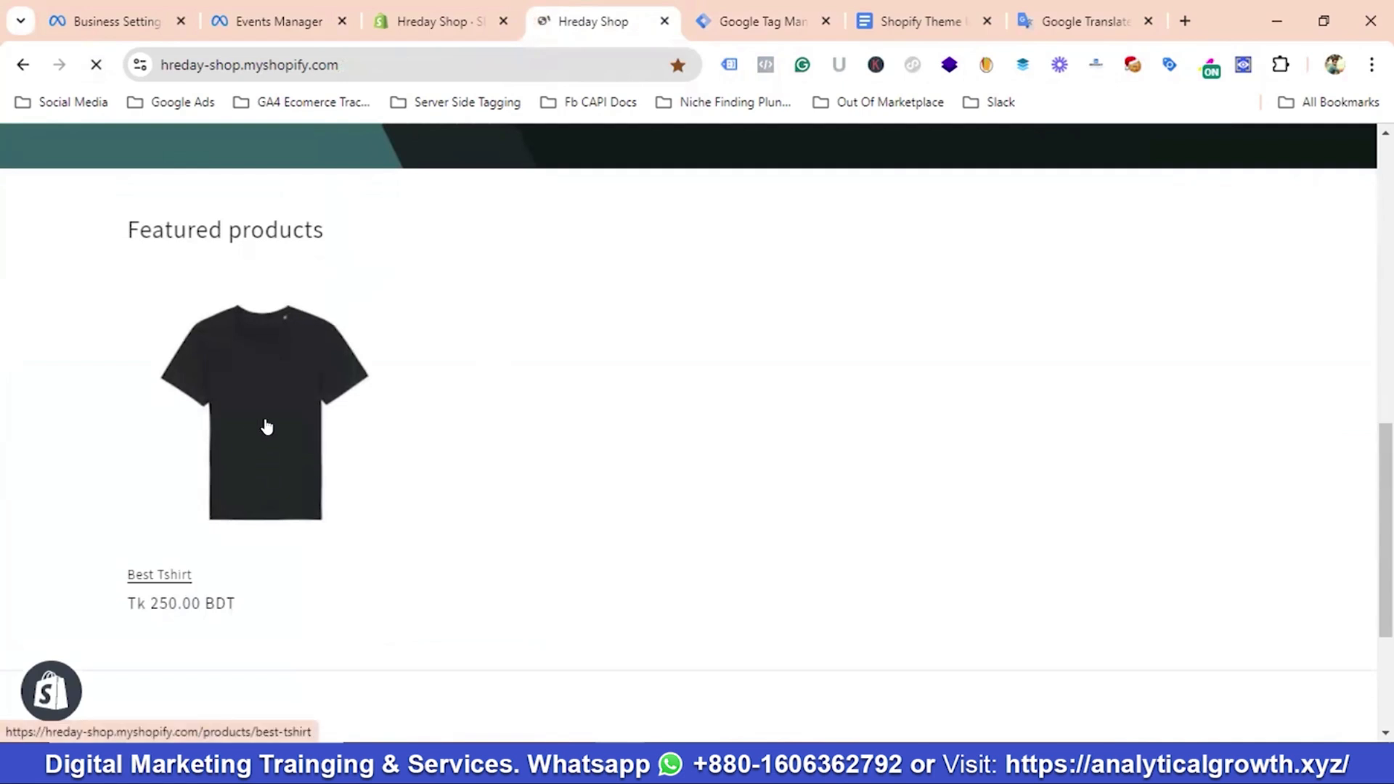
pyautogui.click(267, 427)
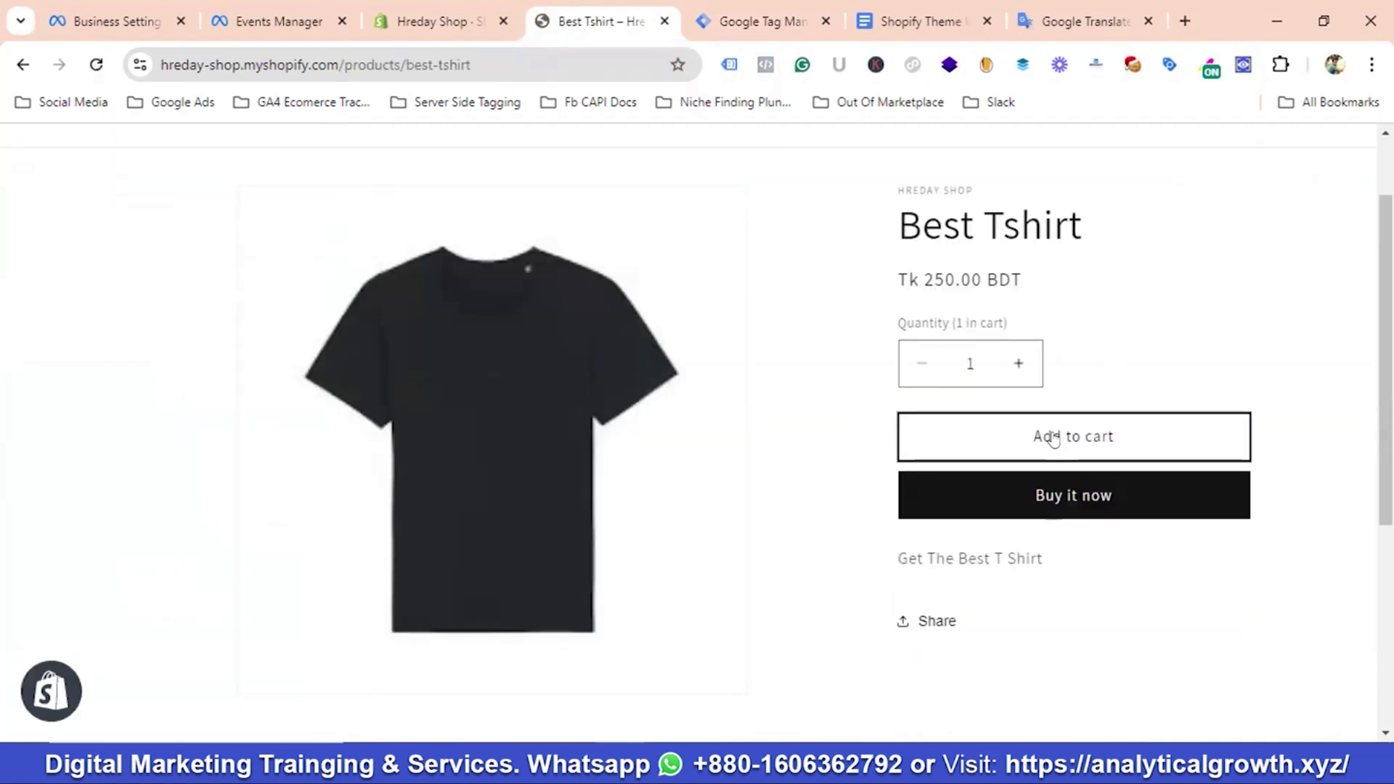
pyautogui.click(1054, 437)
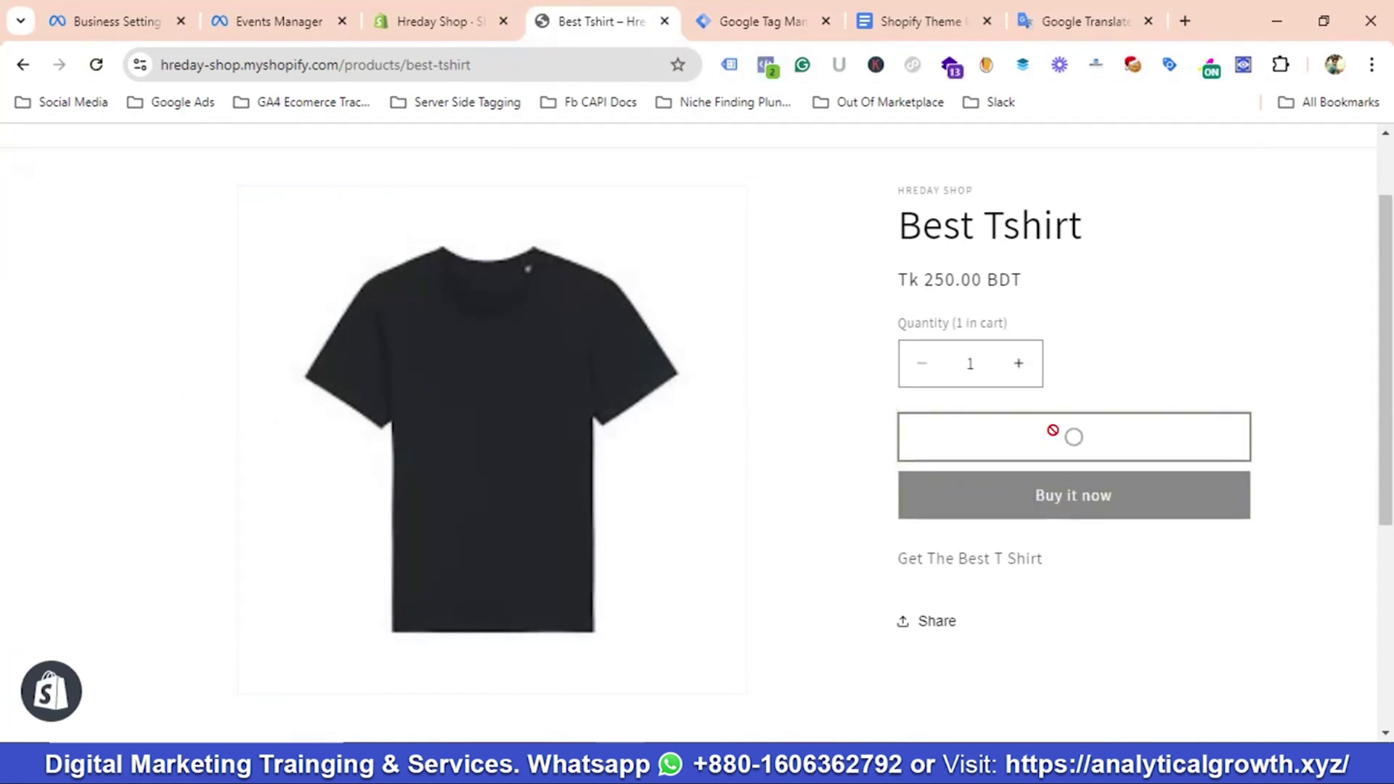
# Examine the AddToCart event's custom parameters in Meta Pixel Helper and return to the store's home page
pyautogui.click(766, 65)
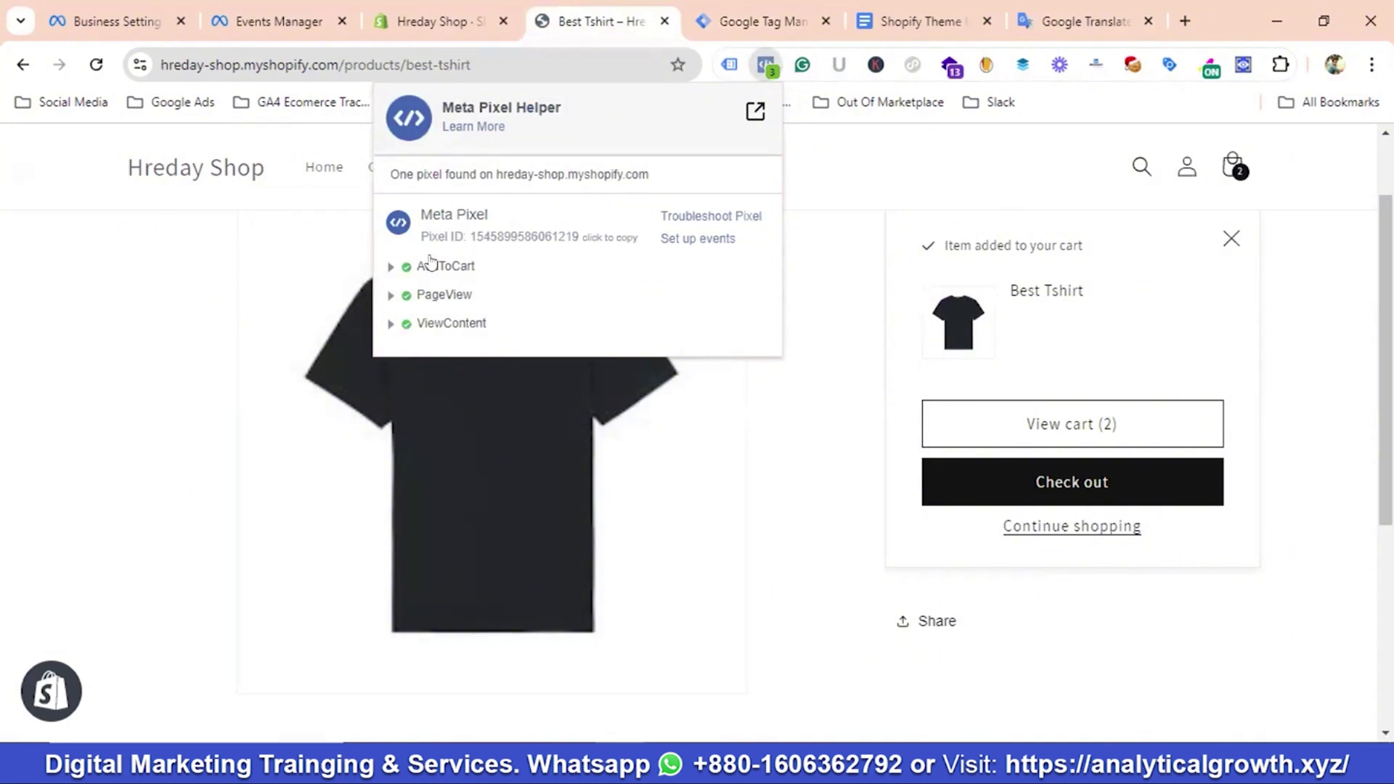
pyautogui.click(450, 269)
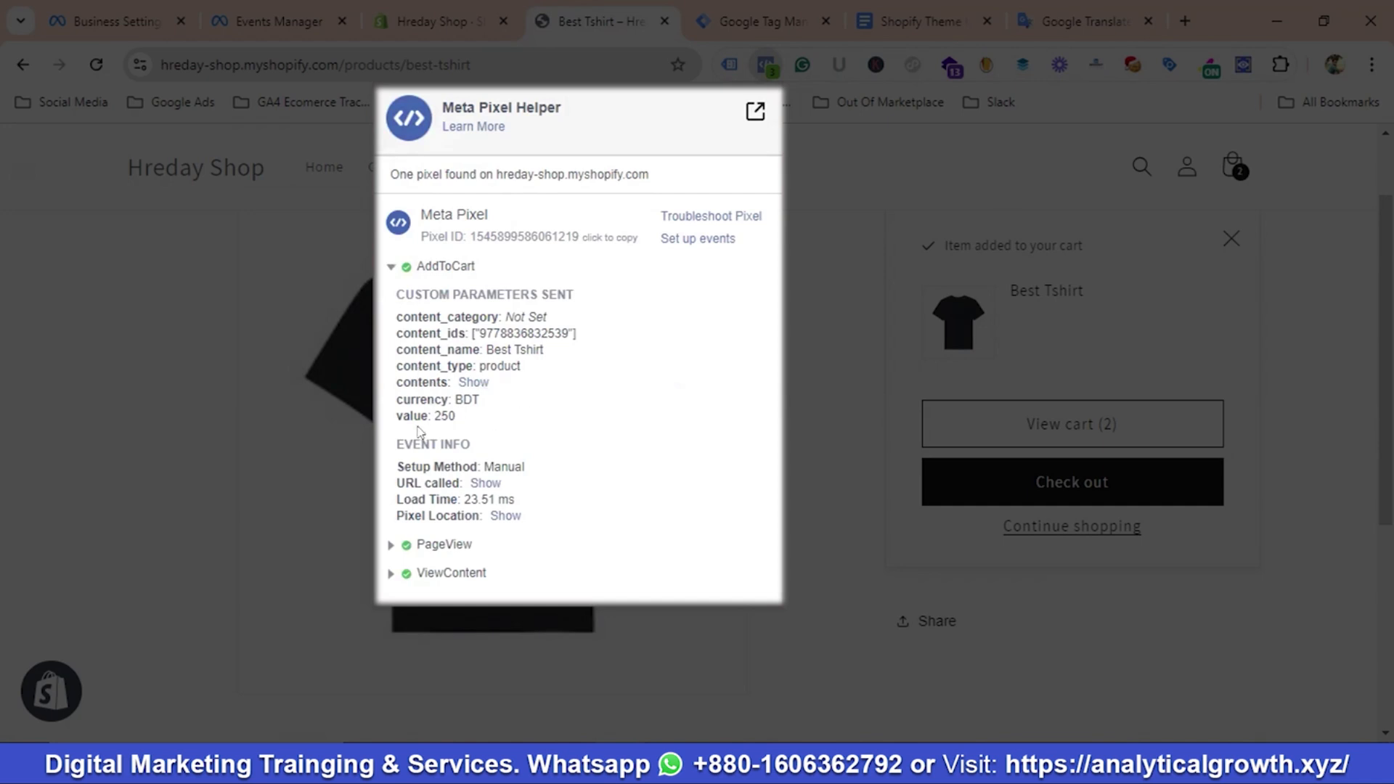
pyautogui.click(180, 174)
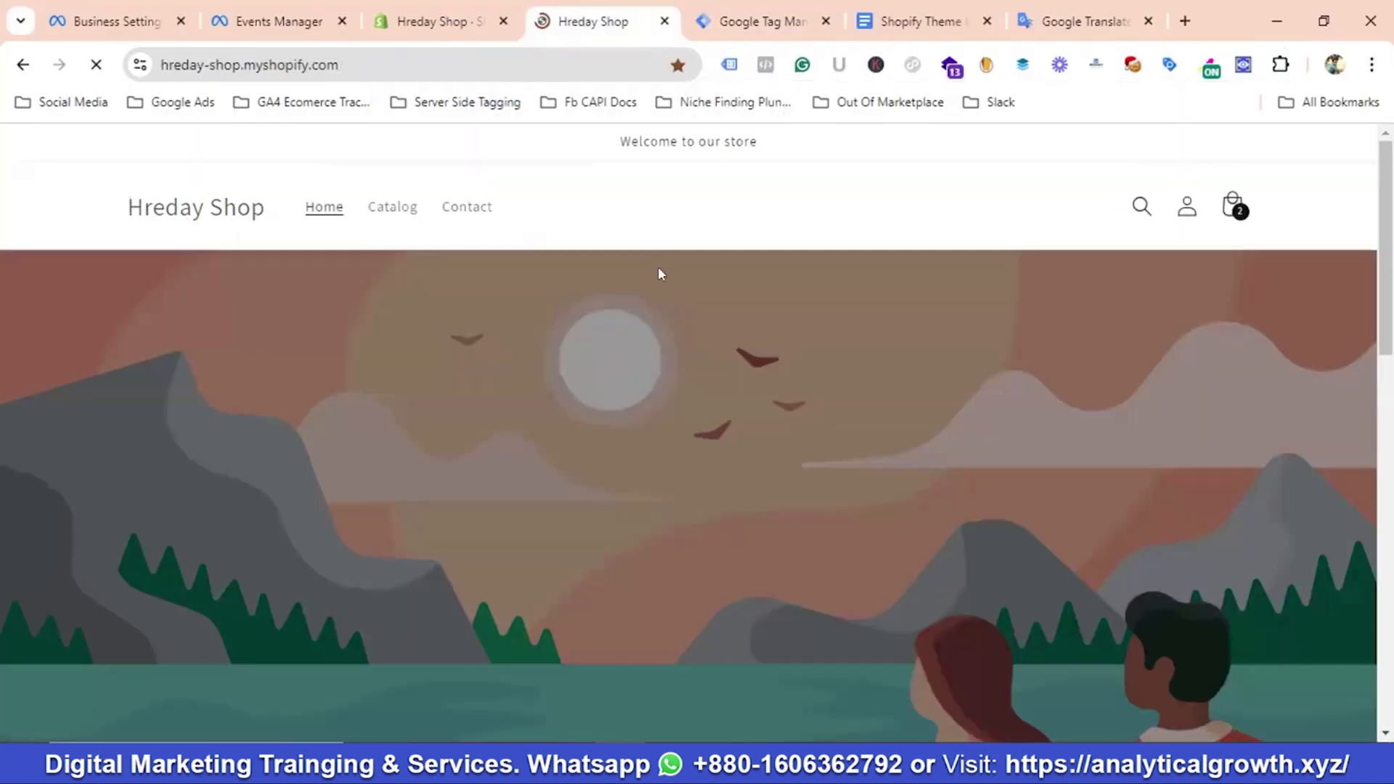
# Back in Google Tag Manager, close the published version's summary and return to the container's workspace overview
pyautogui.click(763, 21)
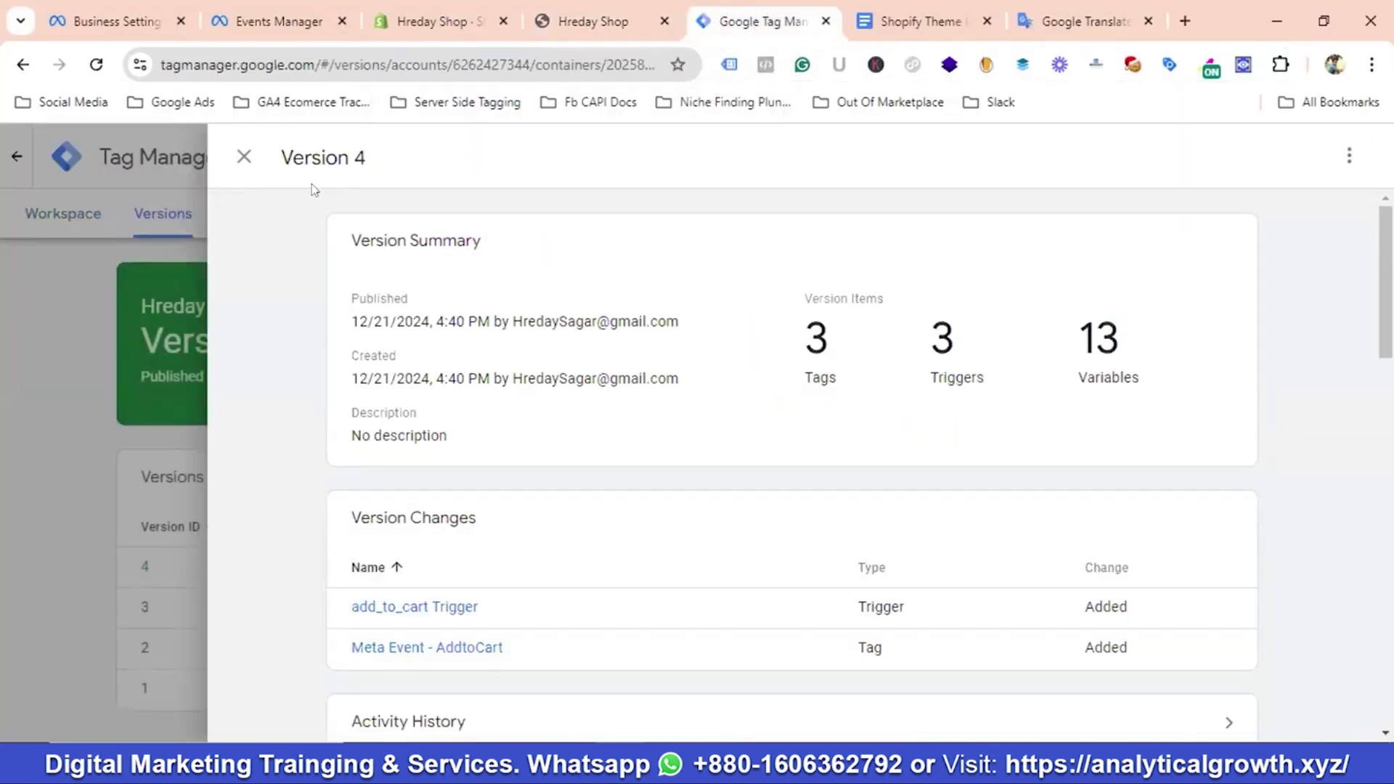
pyautogui.click(244, 157)
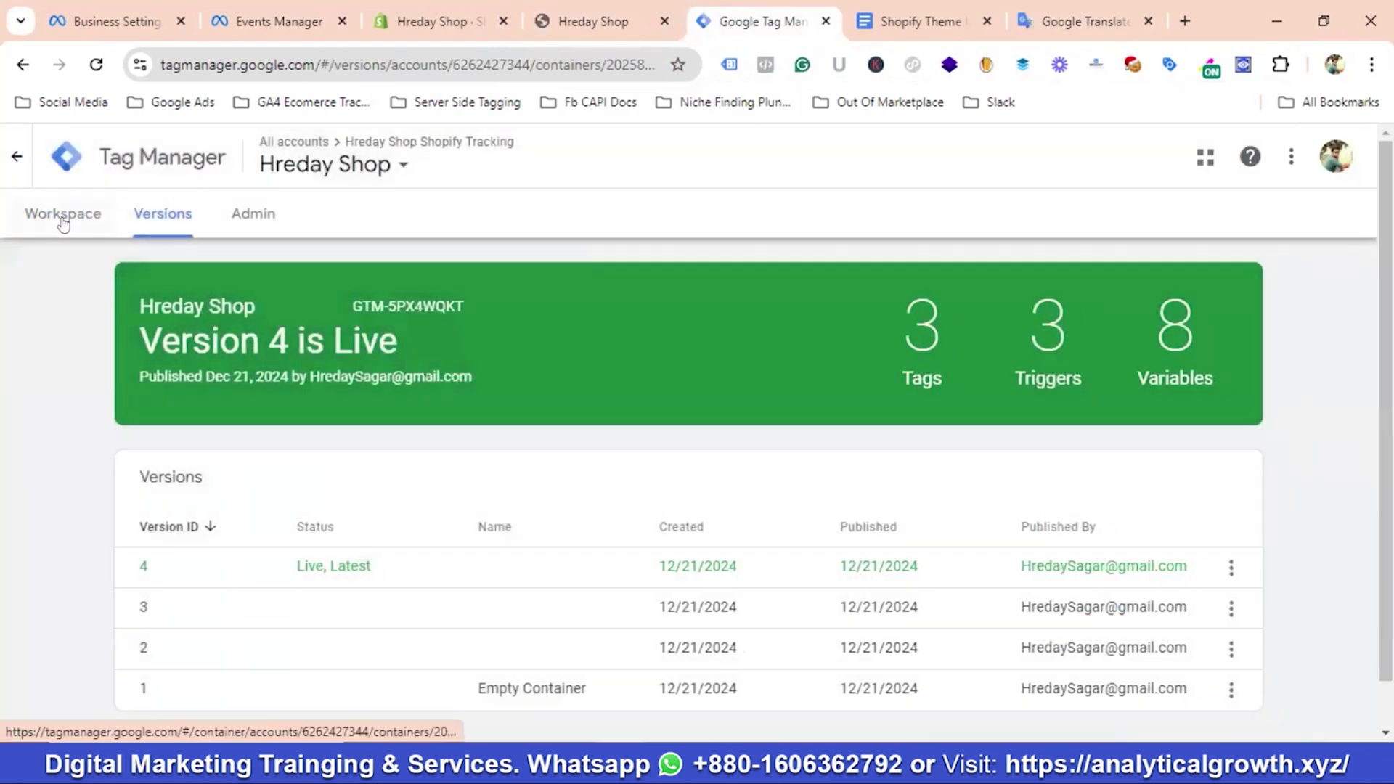
pyautogui.click(61, 217)
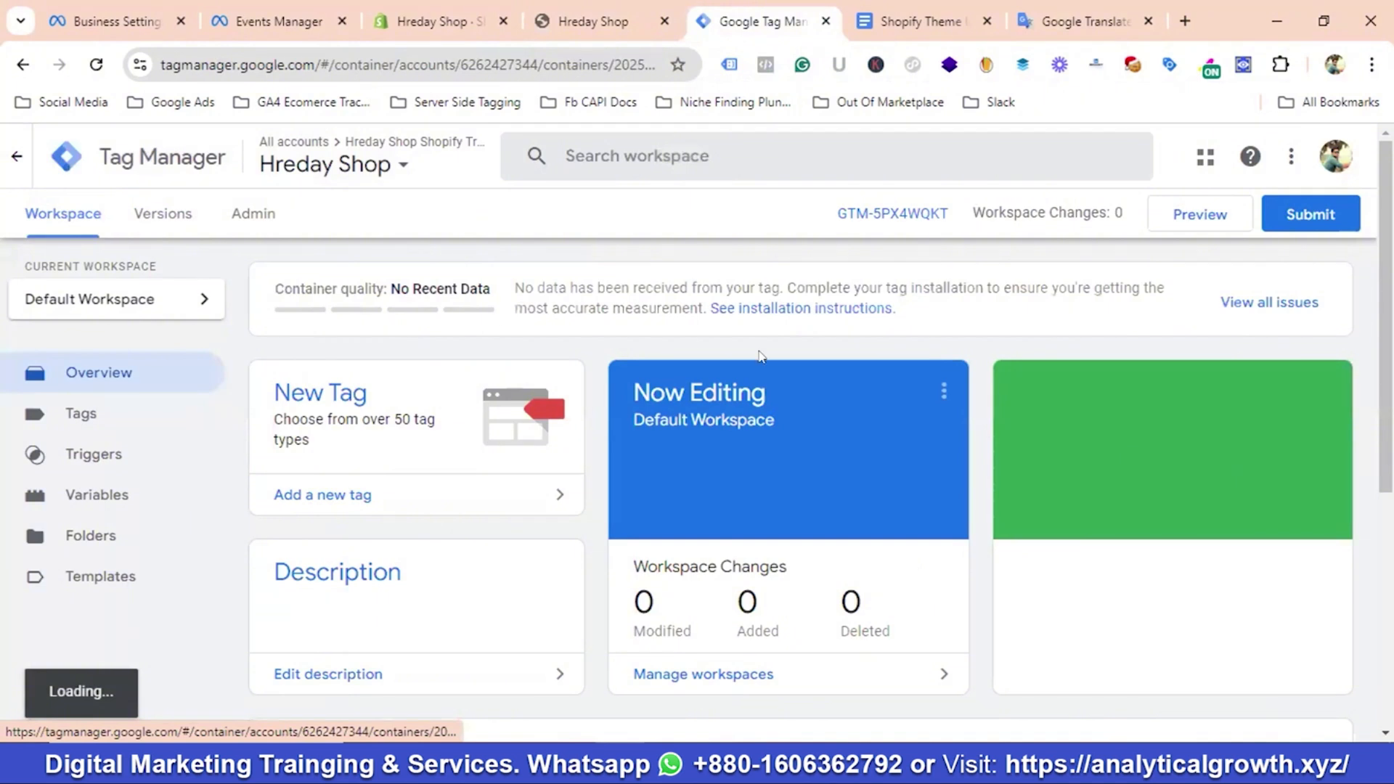
# Build a tag named Meta Event - Initiate Checkout from the Meta Event - AddtoCart tag and set its standard event to InitiateCheckout
pyautogui.click(73, 414)
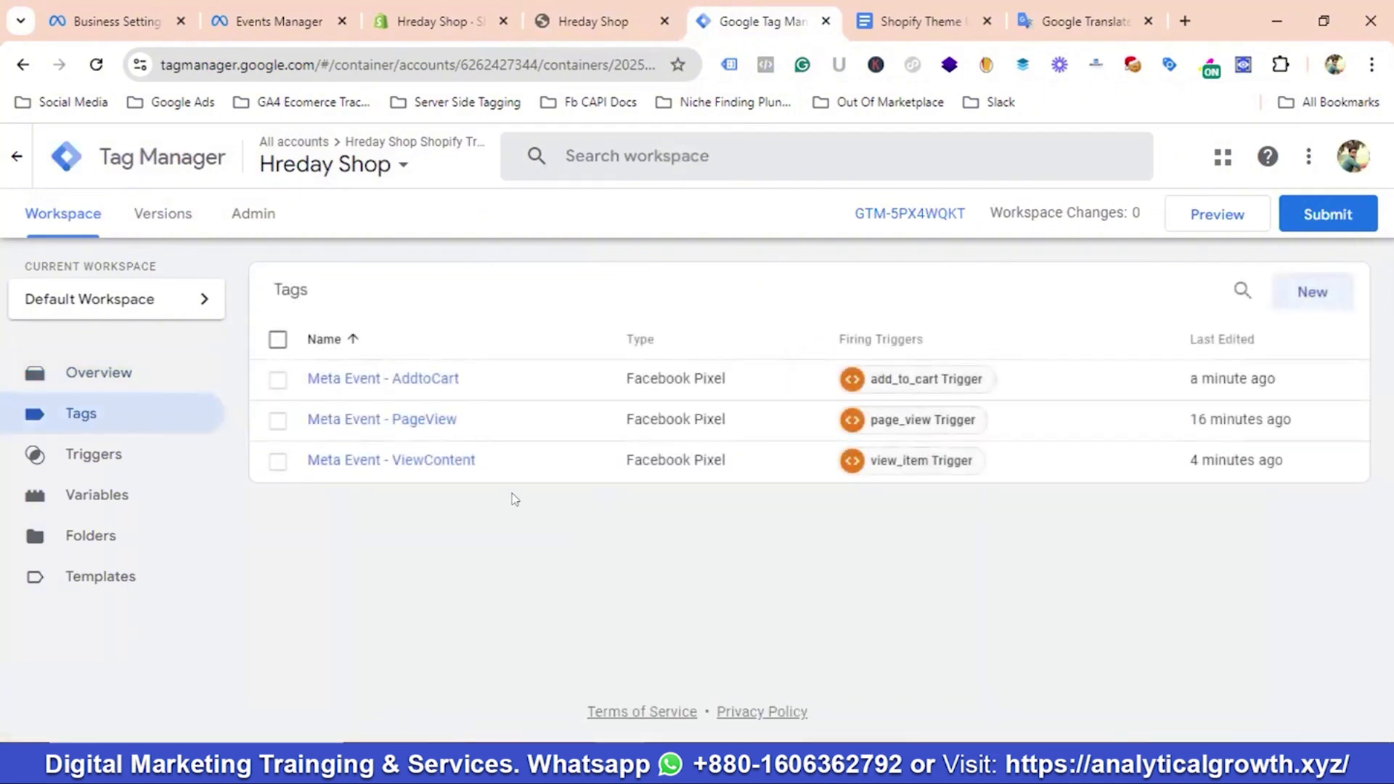
pyautogui.click(415, 380)
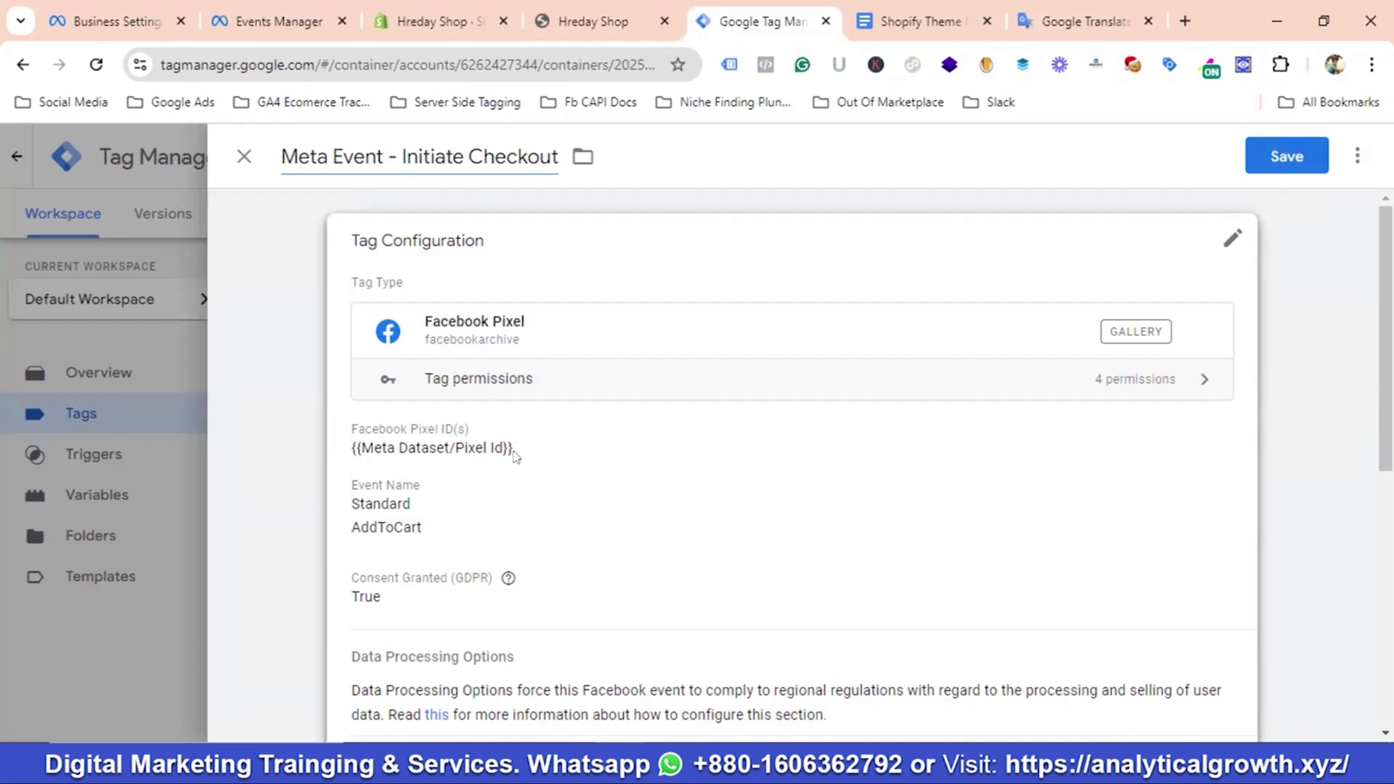
pyautogui.click(514, 456)
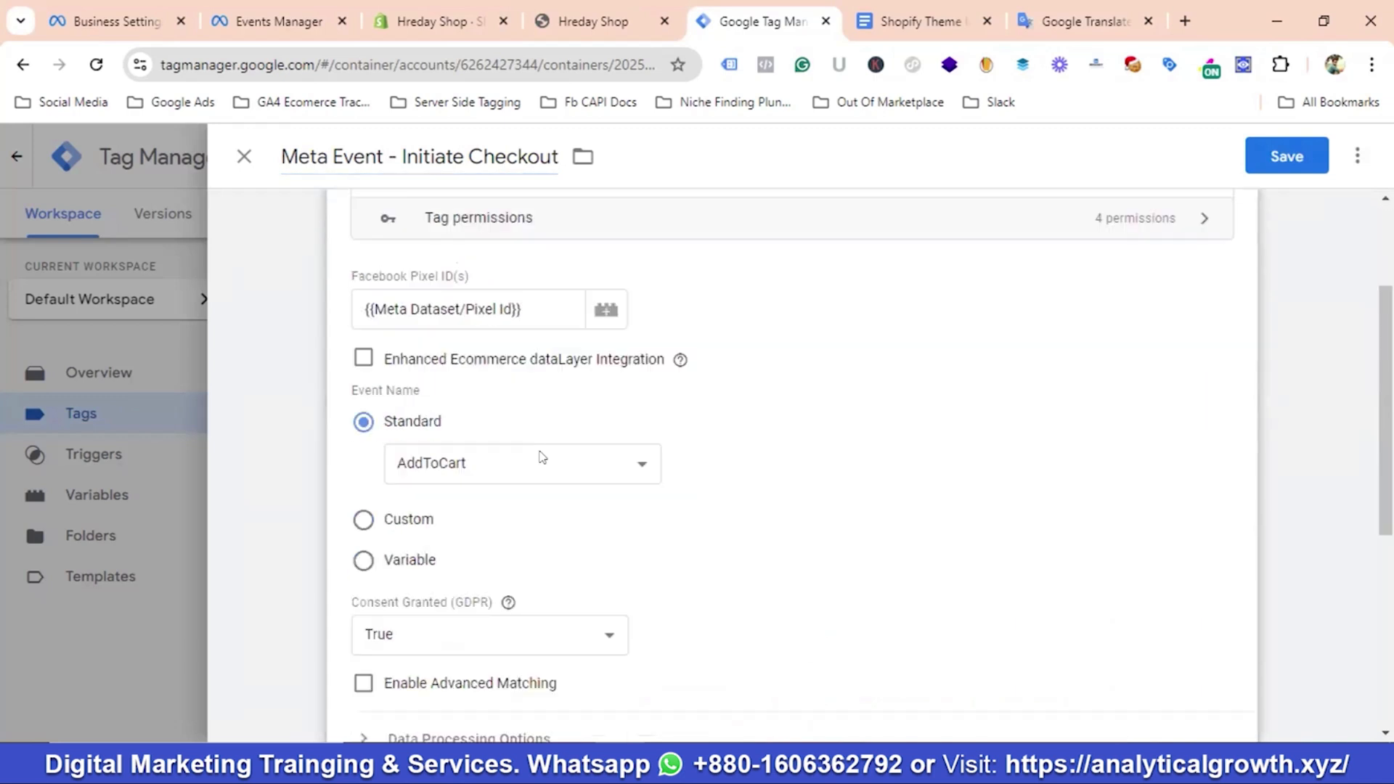
pyautogui.click(532, 437)
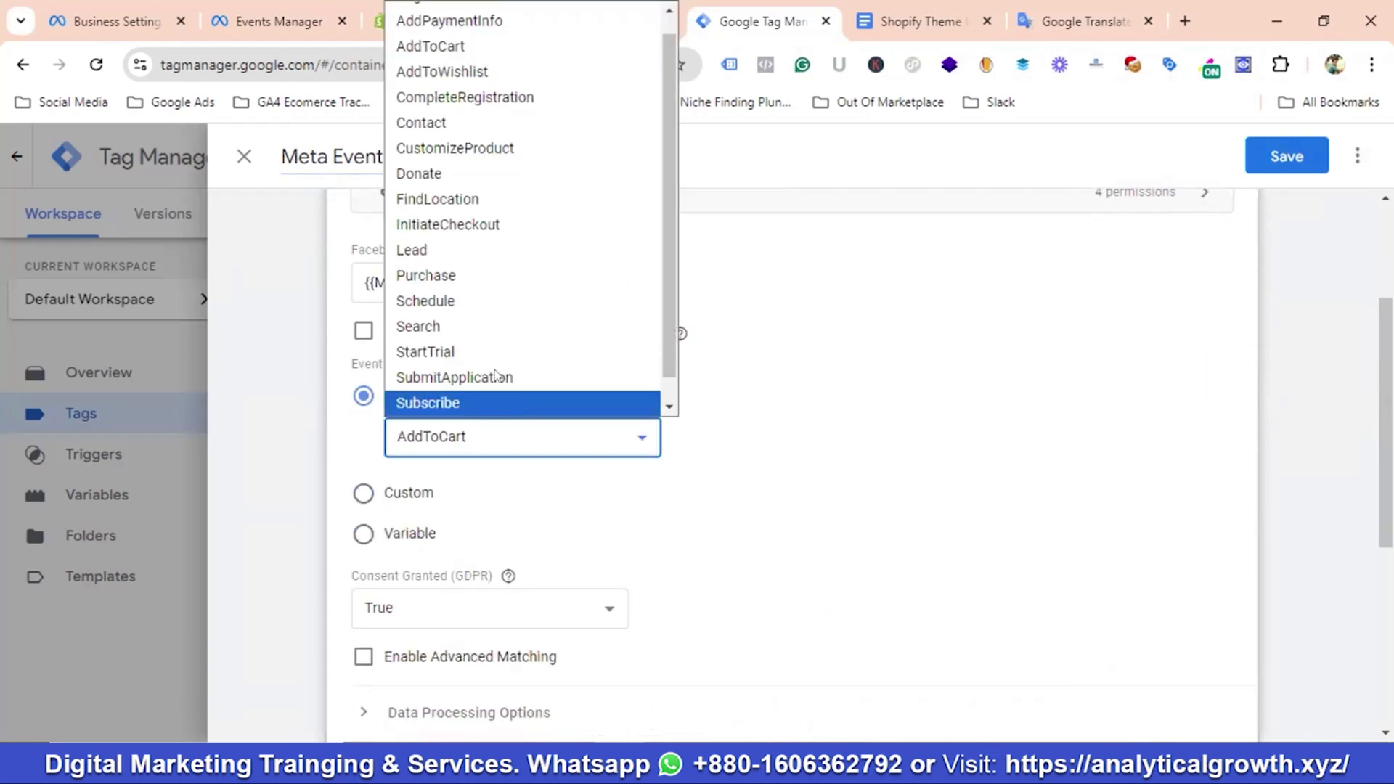
pyautogui.click(464, 231)
# Expand the Initiate Checkout tag's object properties and review the property names and values
pyautogui.scroll(-4, 509, 367)
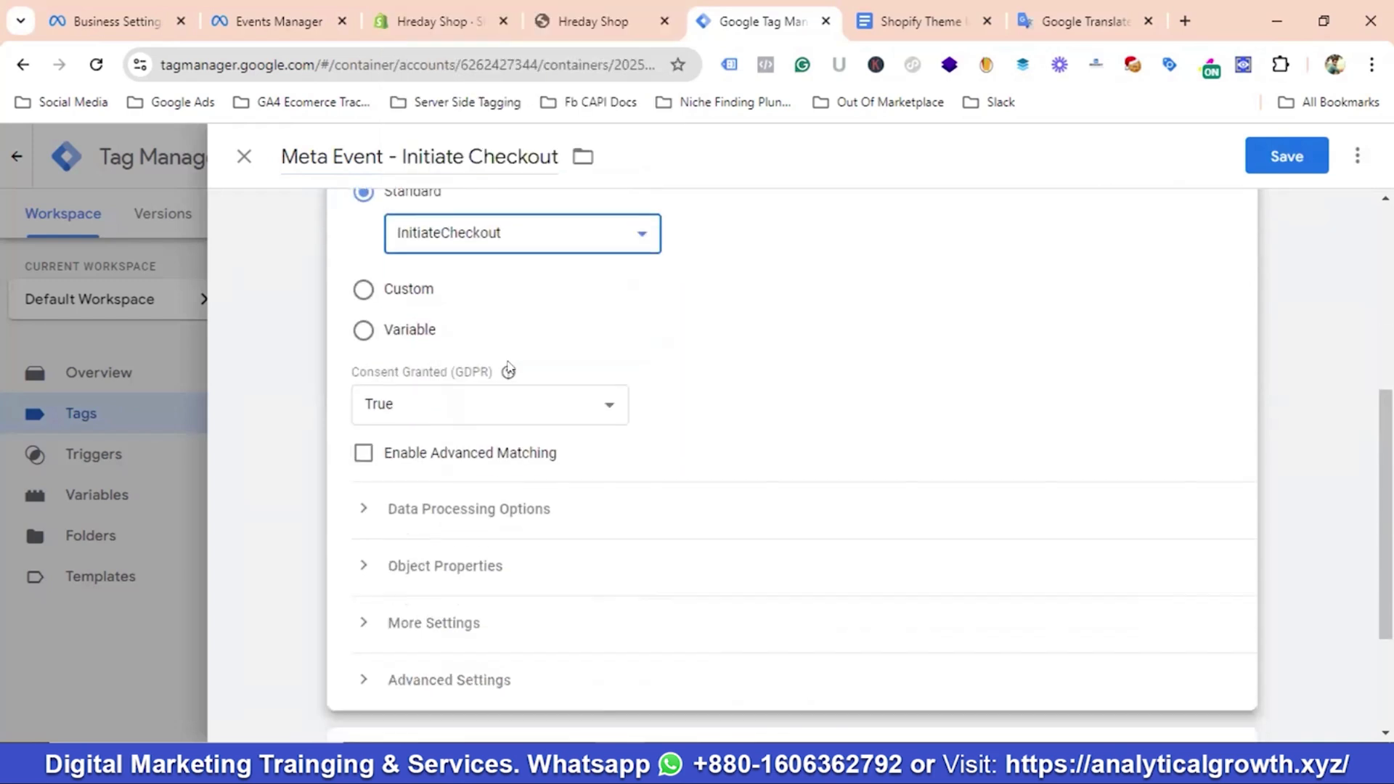
pyautogui.scroll(-1, 494, 385)
pyautogui.click(460, 385)
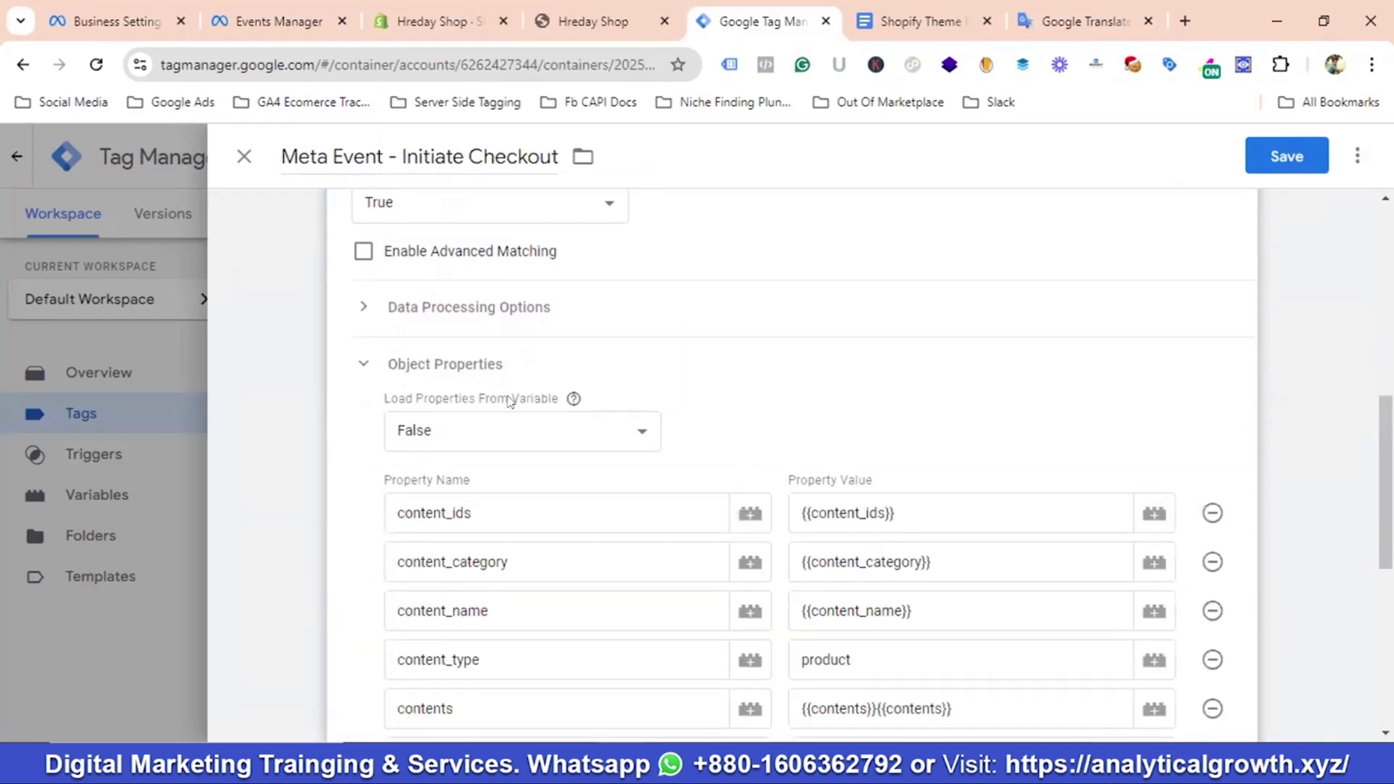
pyautogui.scroll(-1, 522, 402)
pyautogui.scroll(-3, 530, 399)
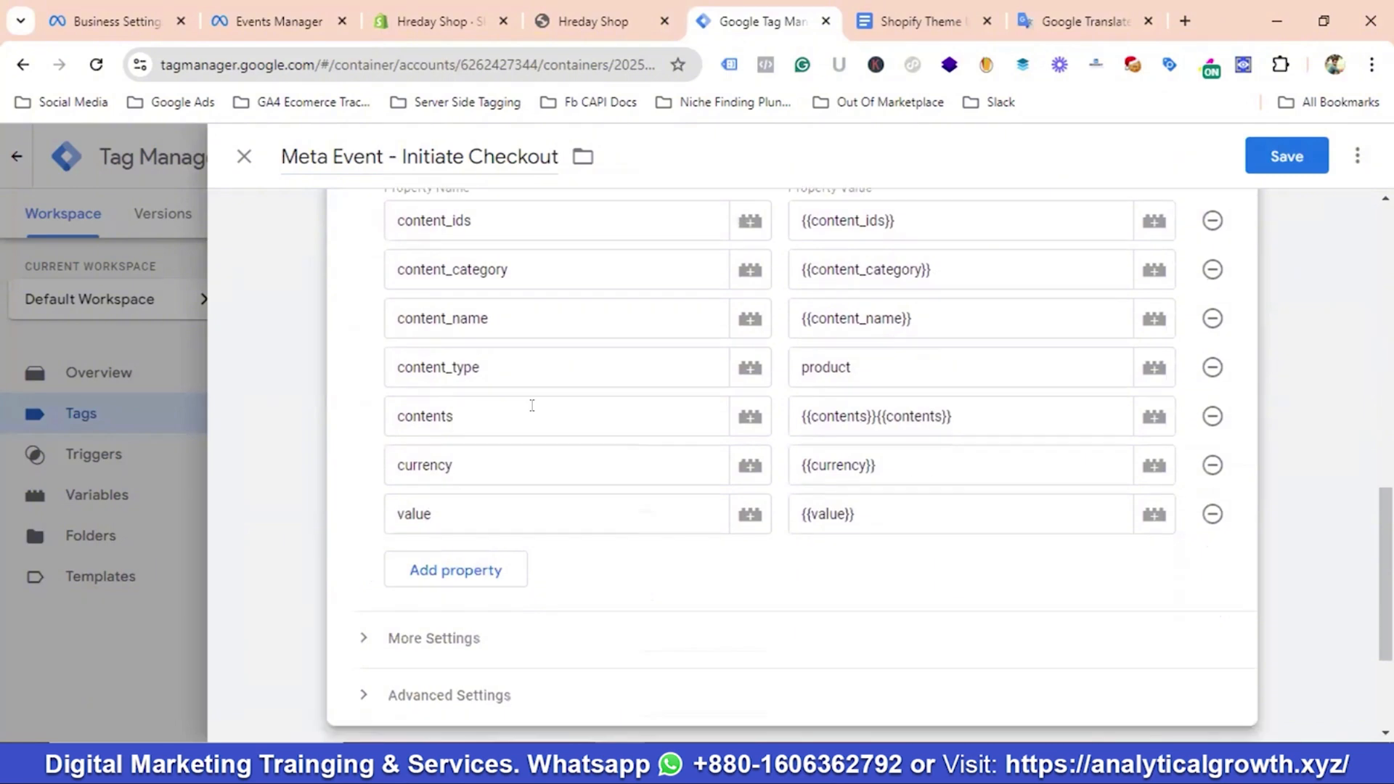
pyautogui.scroll(1, 534, 414)
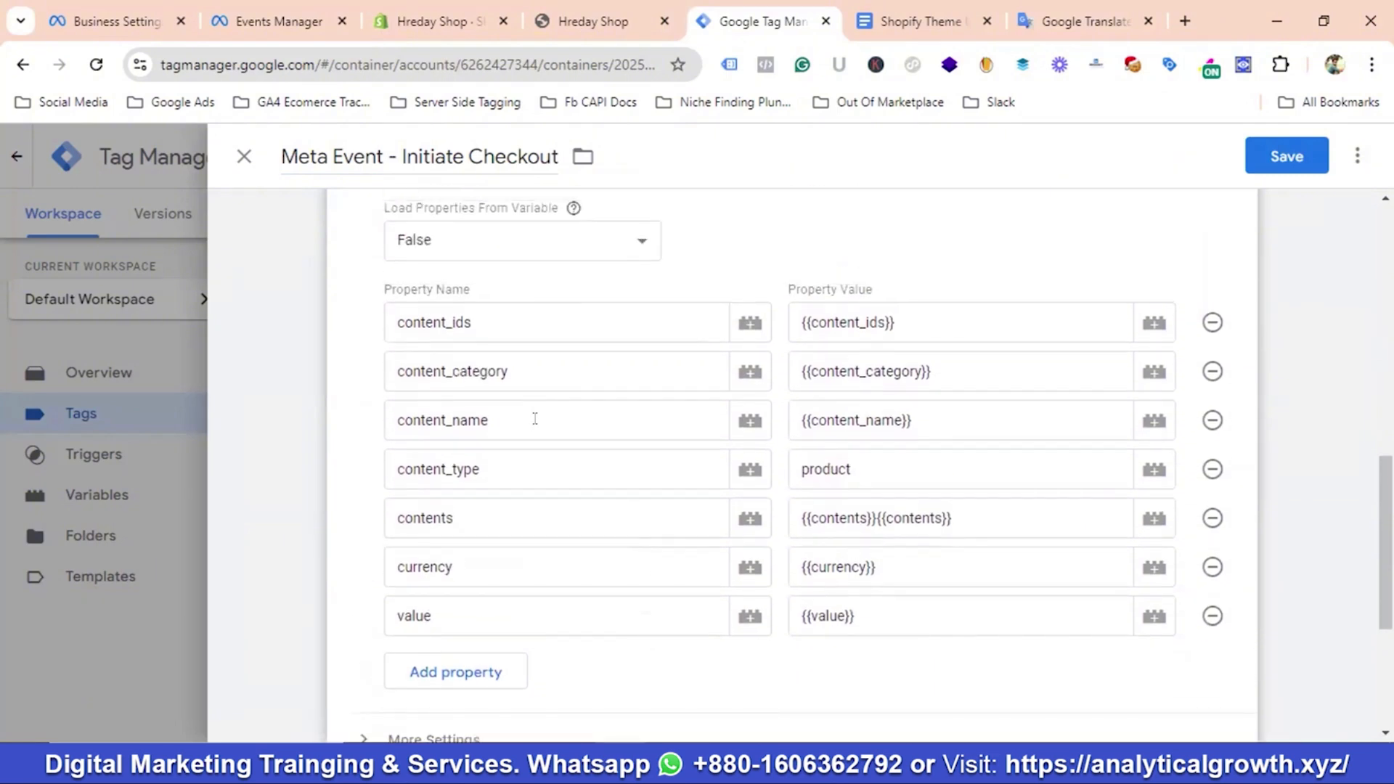
# In the Hreday Shop storefront, add the Best Tshirt to the cart and proceed to checkout
pyautogui.click(581, 17)
pyautogui.scroll(-10, 844, 381)
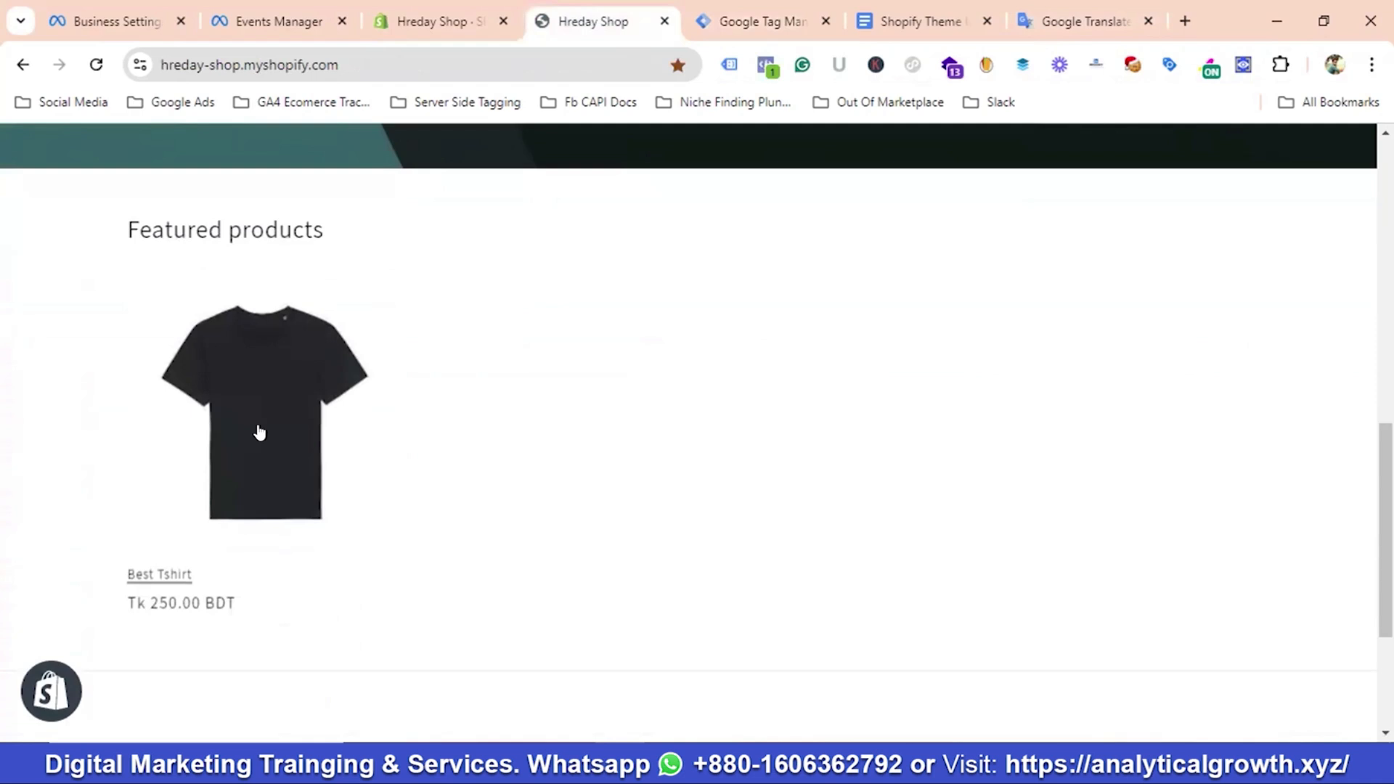
pyautogui.click(260, 429)
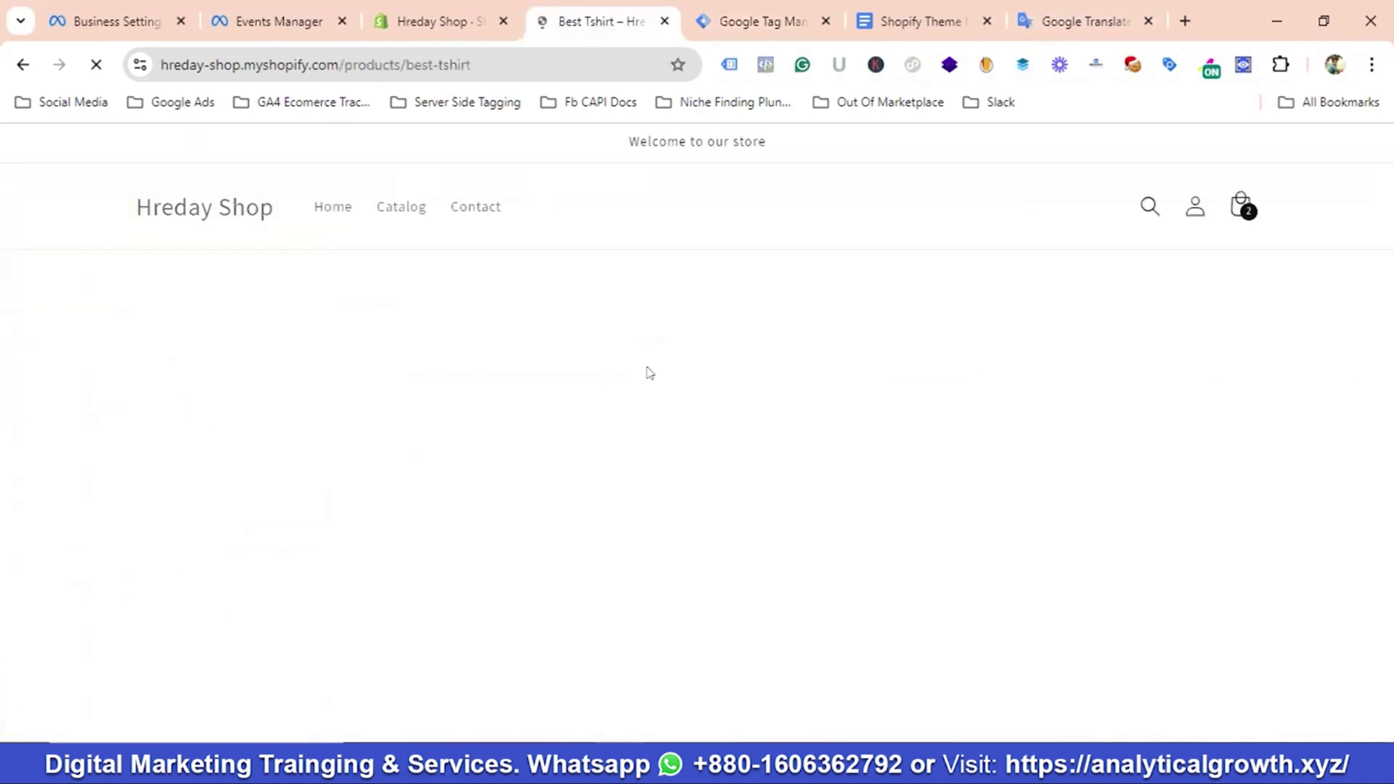
pyautogui.click(1186, 538)
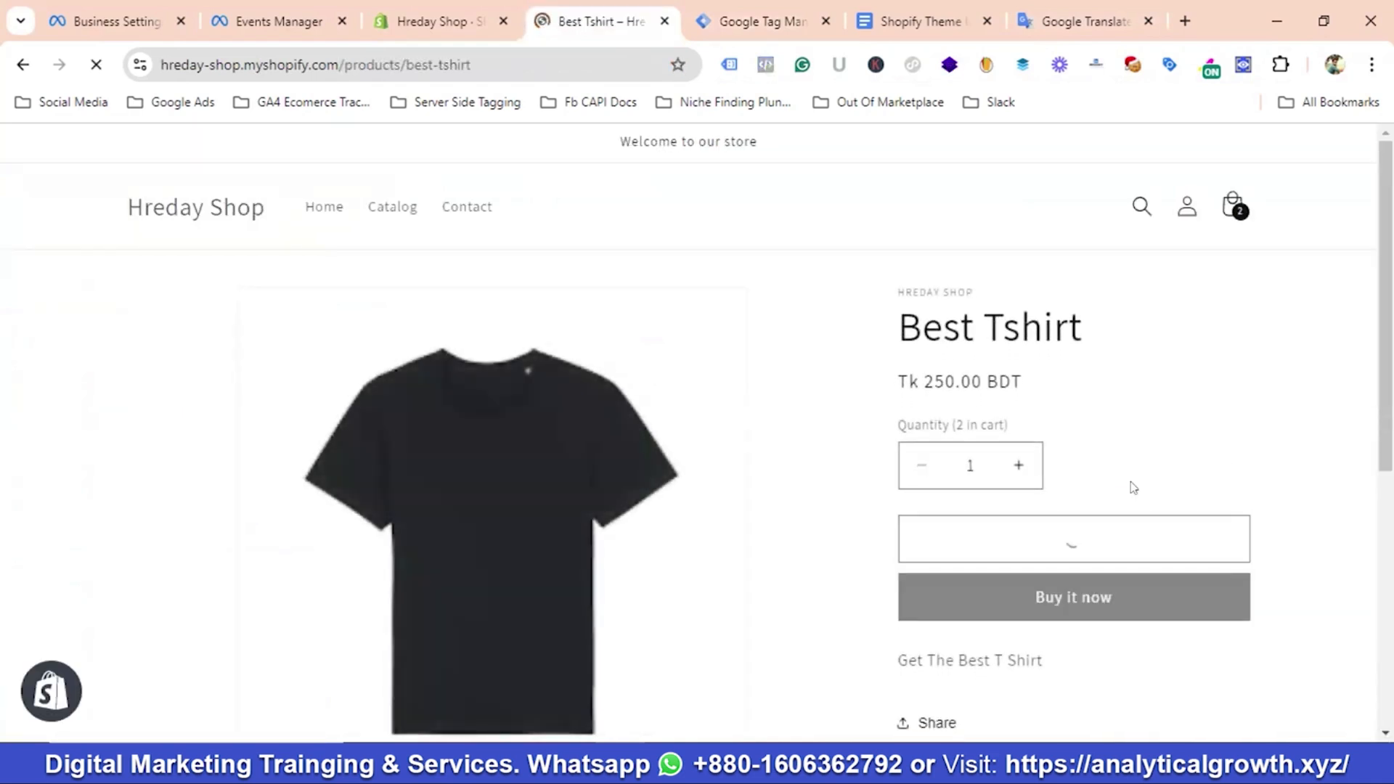
pyautogui.click(1153, 513)
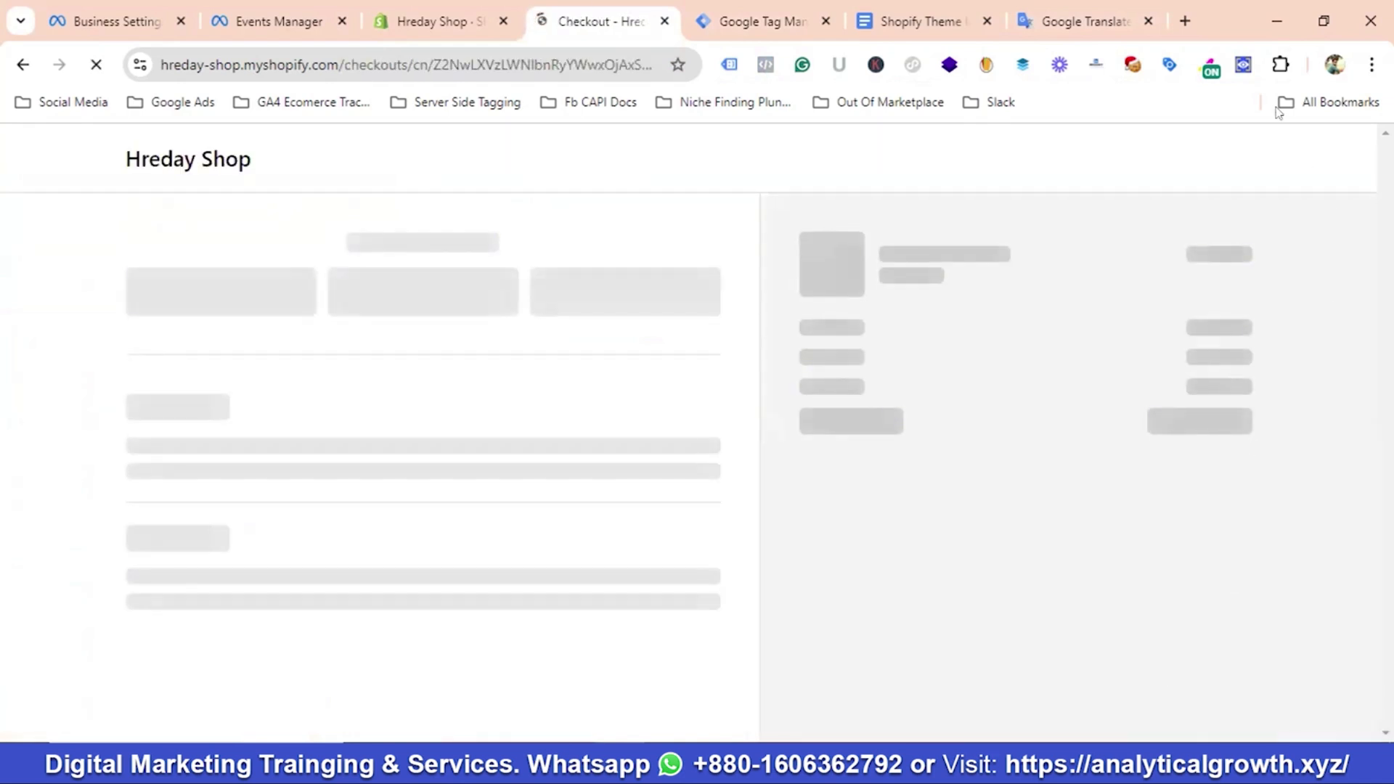
# Inspect the begin_checkout event in DataLayer Checker Plus, expanding fb_browser_side to examine its parameters
pyautogui.click(1243, 65)
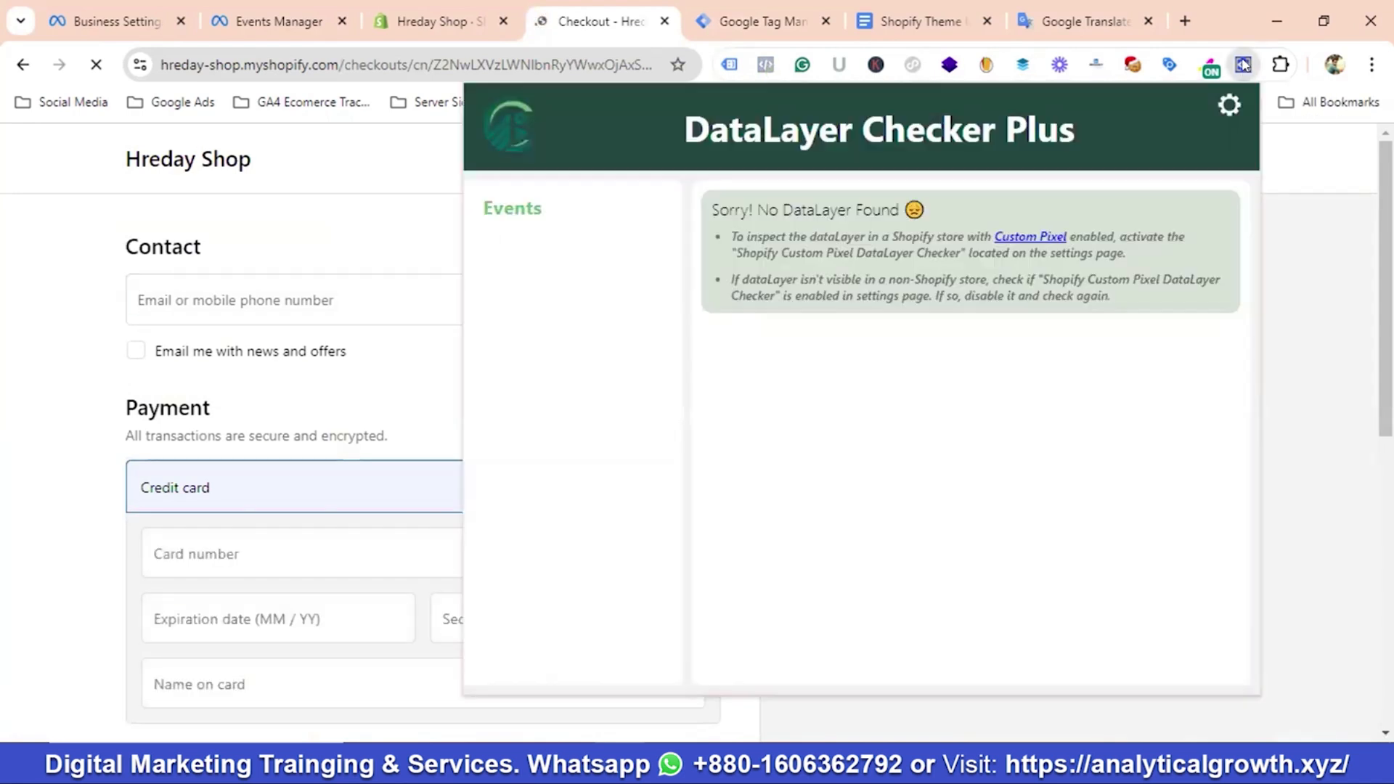
pyautogui.click(545, 251)
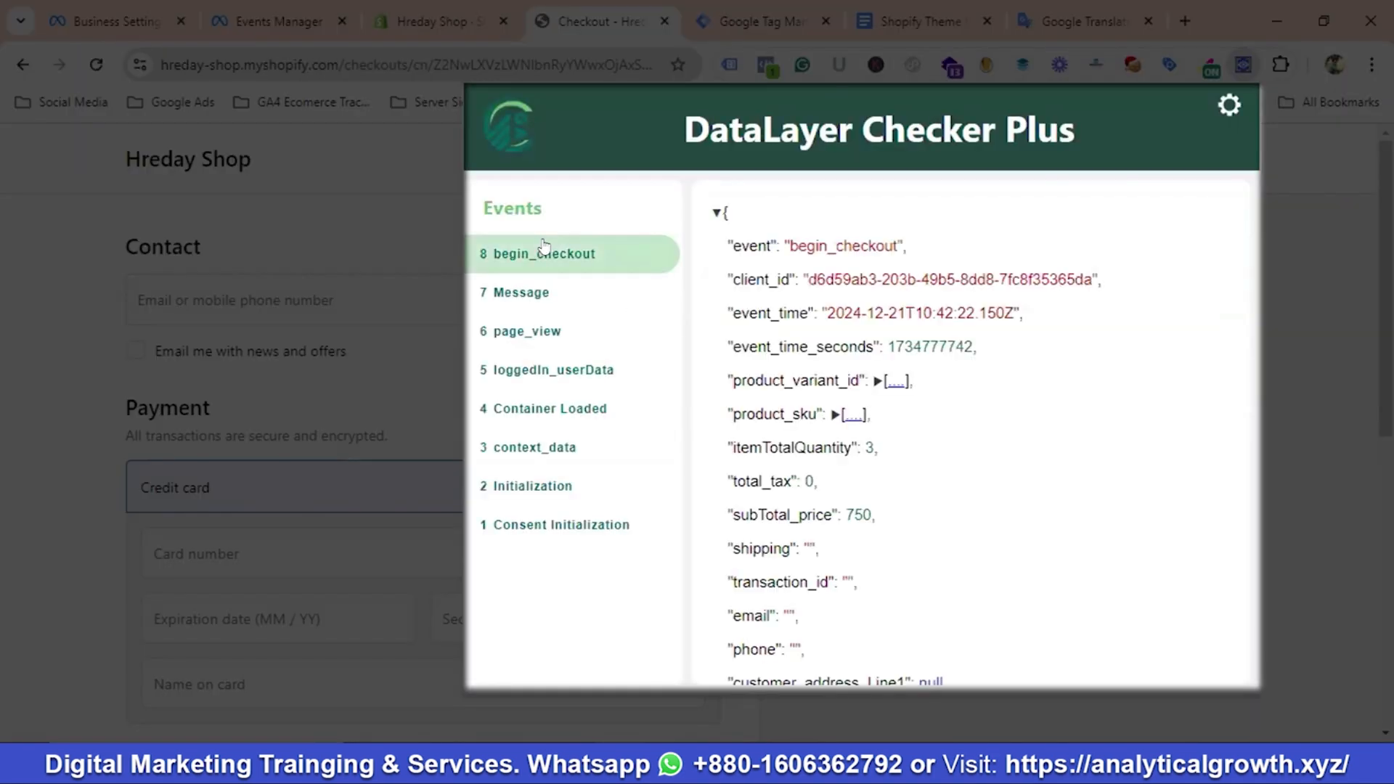
pyautogui.scroll(-2, 973, 392)
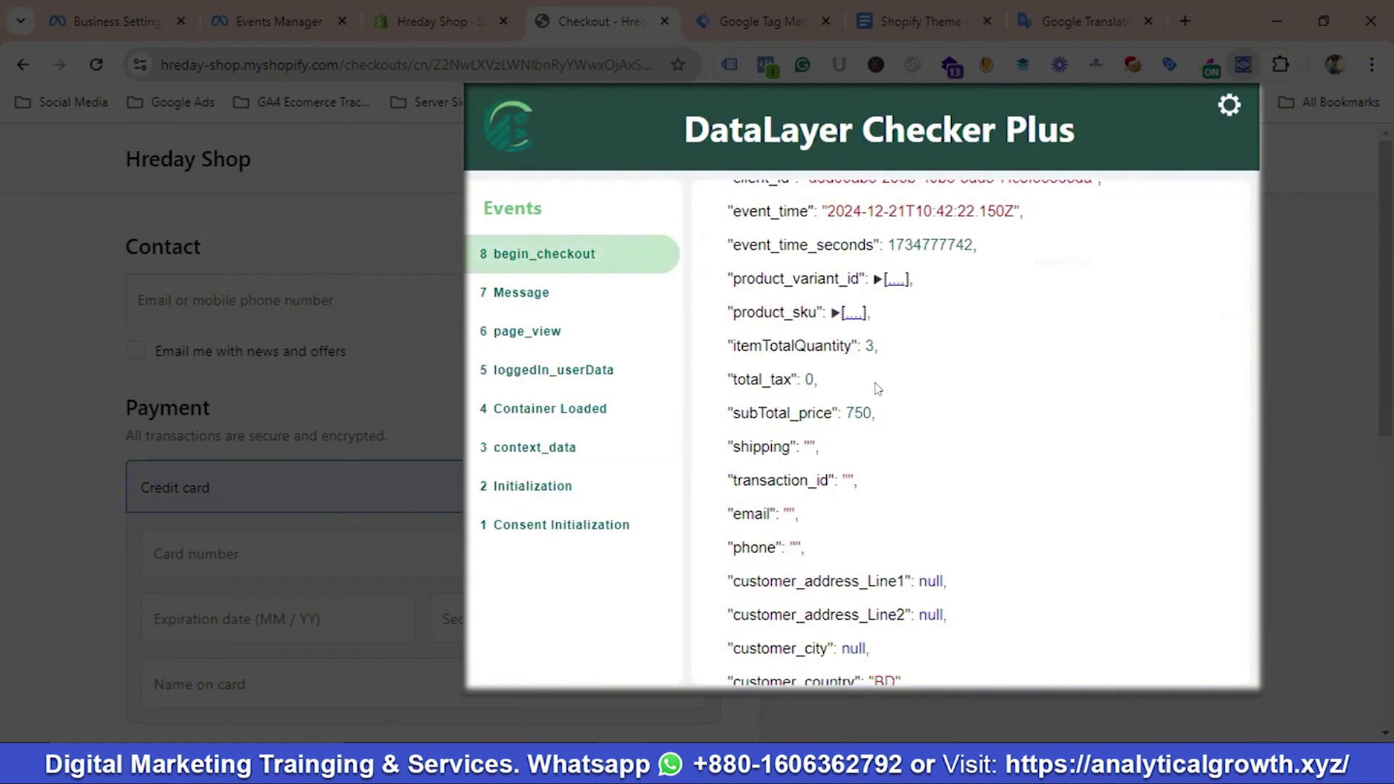
pyautogui.scroll(2, 804, 370)
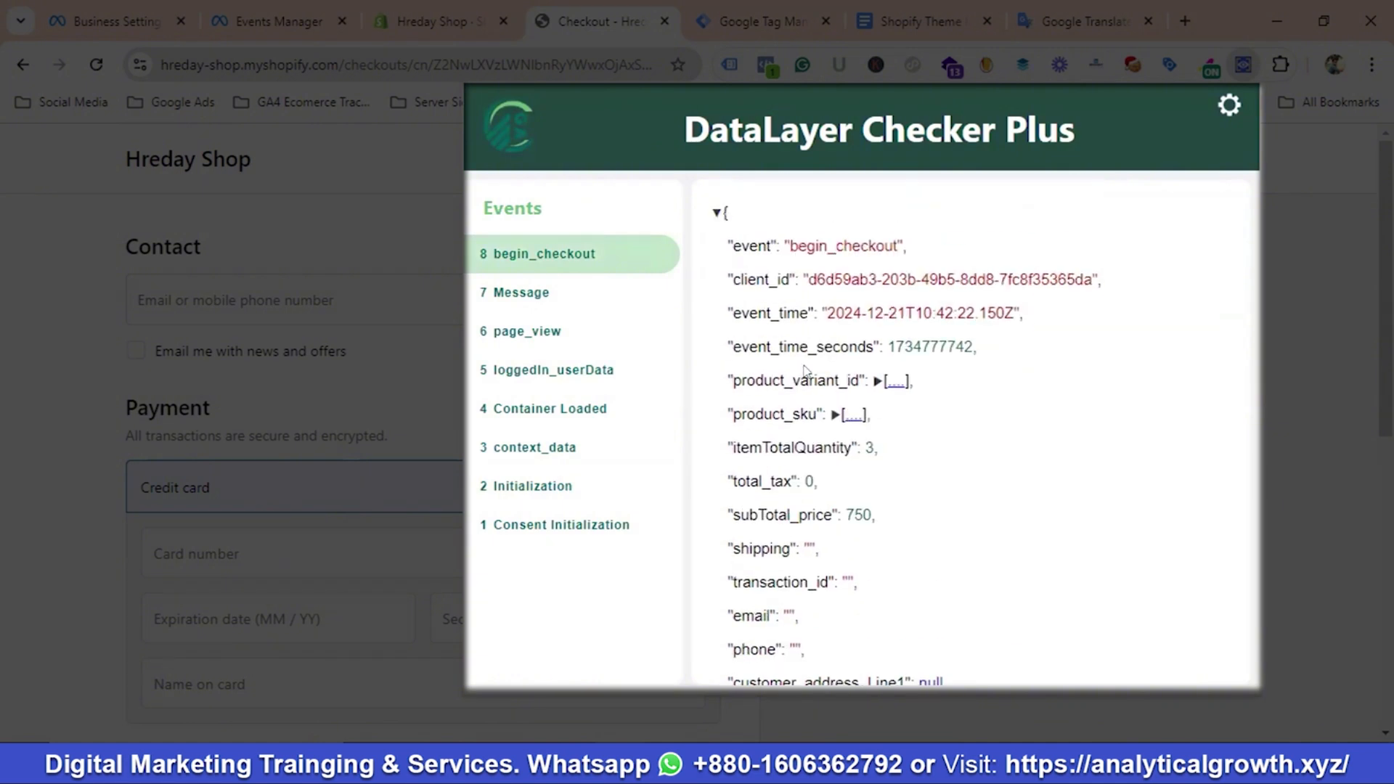
pyautogui.scroll(-7, 804, 370)
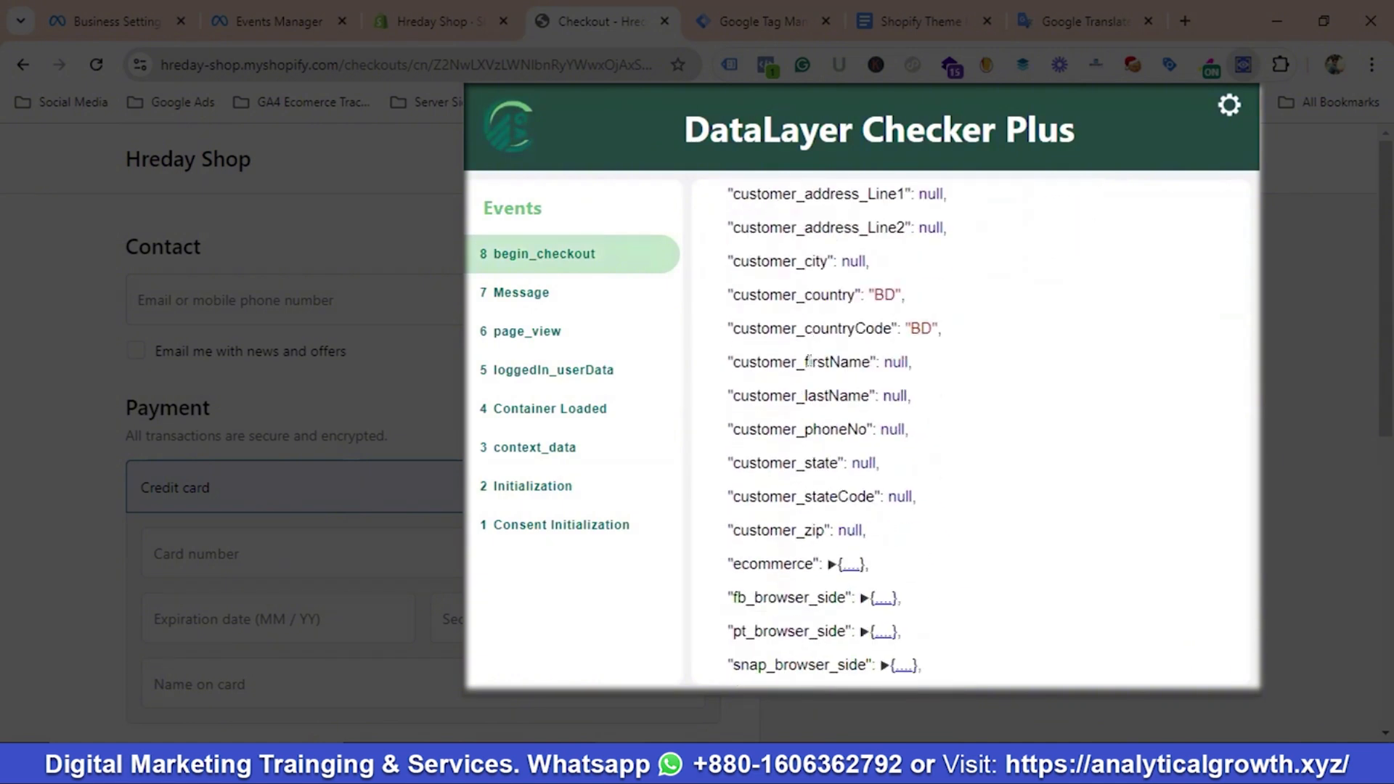
pyautogui.scroll(-3, 806, 374)
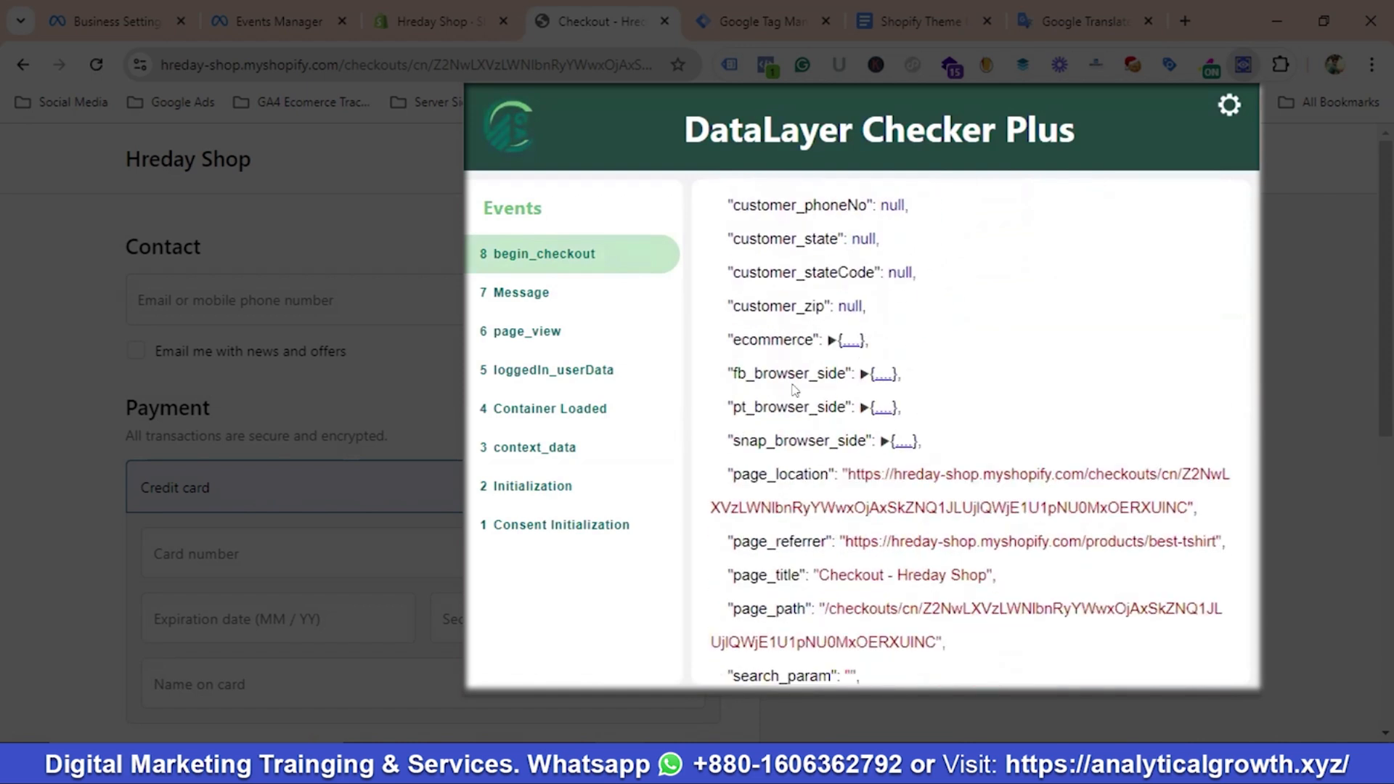
pyautogui.click(863, 375)
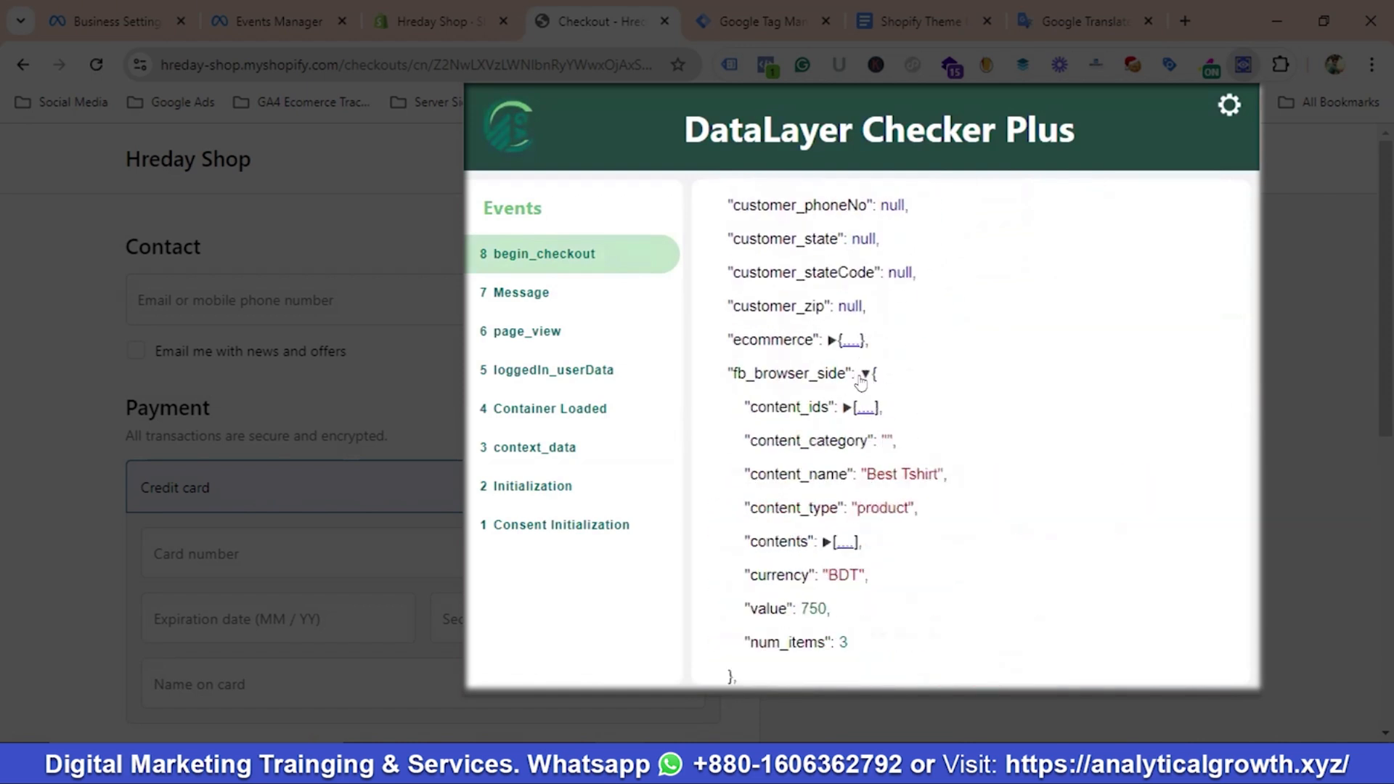
pyautogui.scroll(-1, 901, 389)
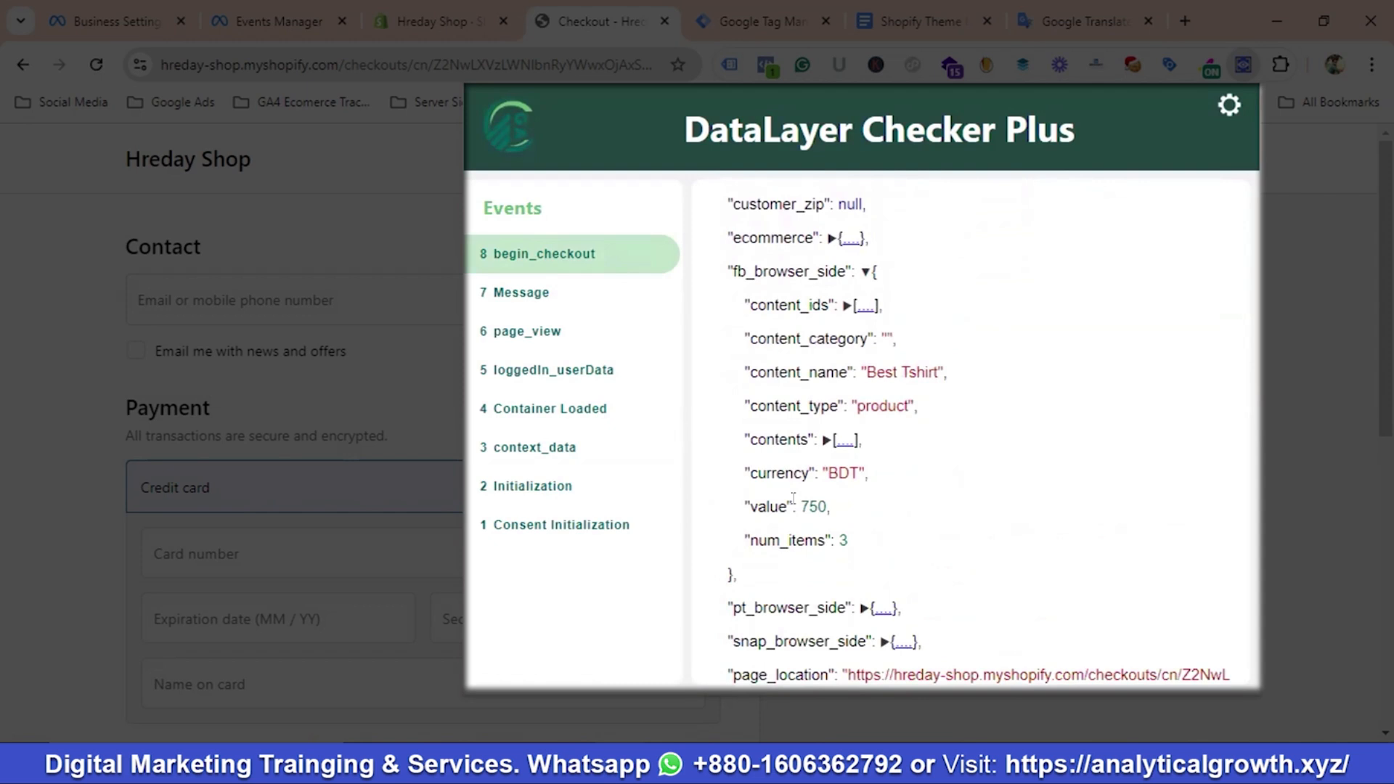
pyautogui.scroll(-2, 794, 499)
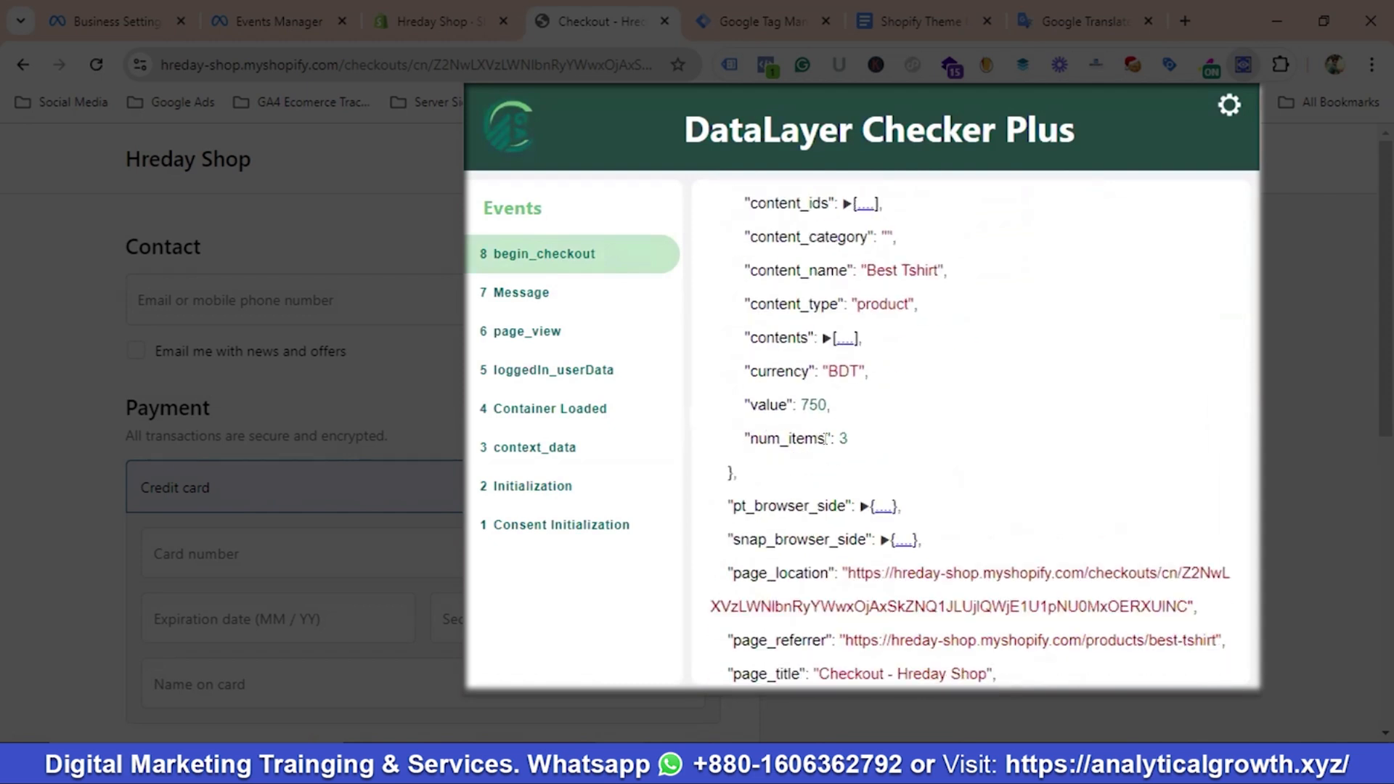
pyautogui.scroll(3, 826, 438)
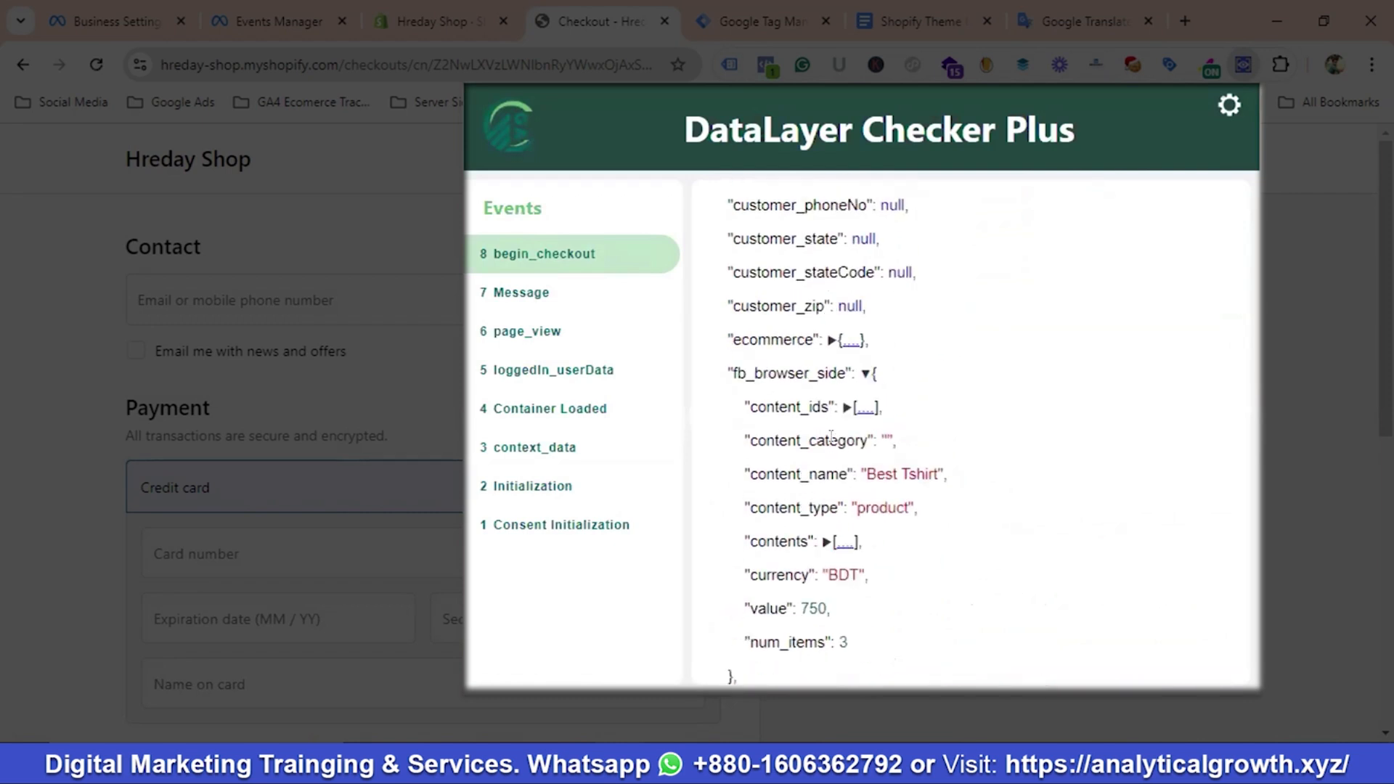
# Copy the key names fb_browser_side and num_items from the begin_checkout event data
pyautogui.scroll(-1, 832, 436)
pyautogui.doubleClick(776, 271)
pyautogui.rightClick(803, 285)
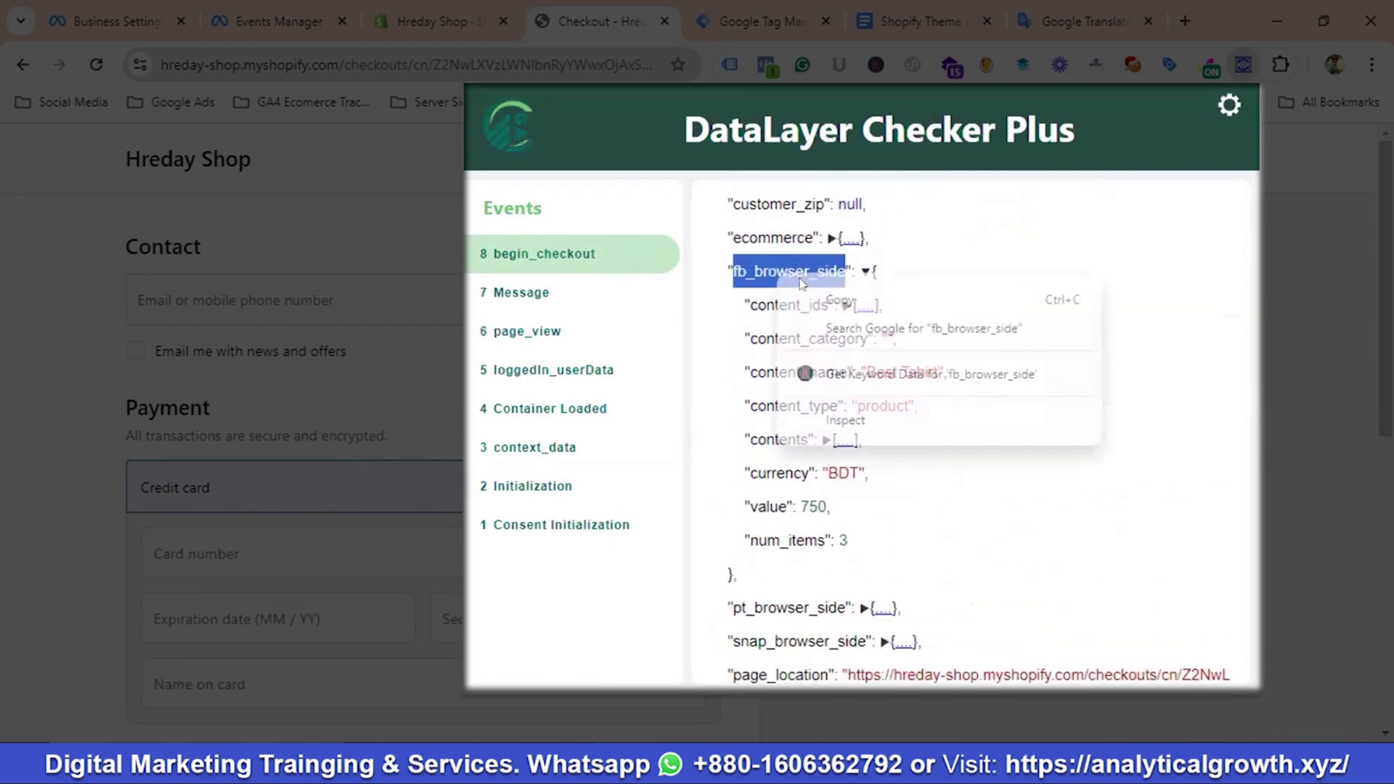
pyautogui.click(871, 299)
pyautogui.scroll(-2, 902, 321)
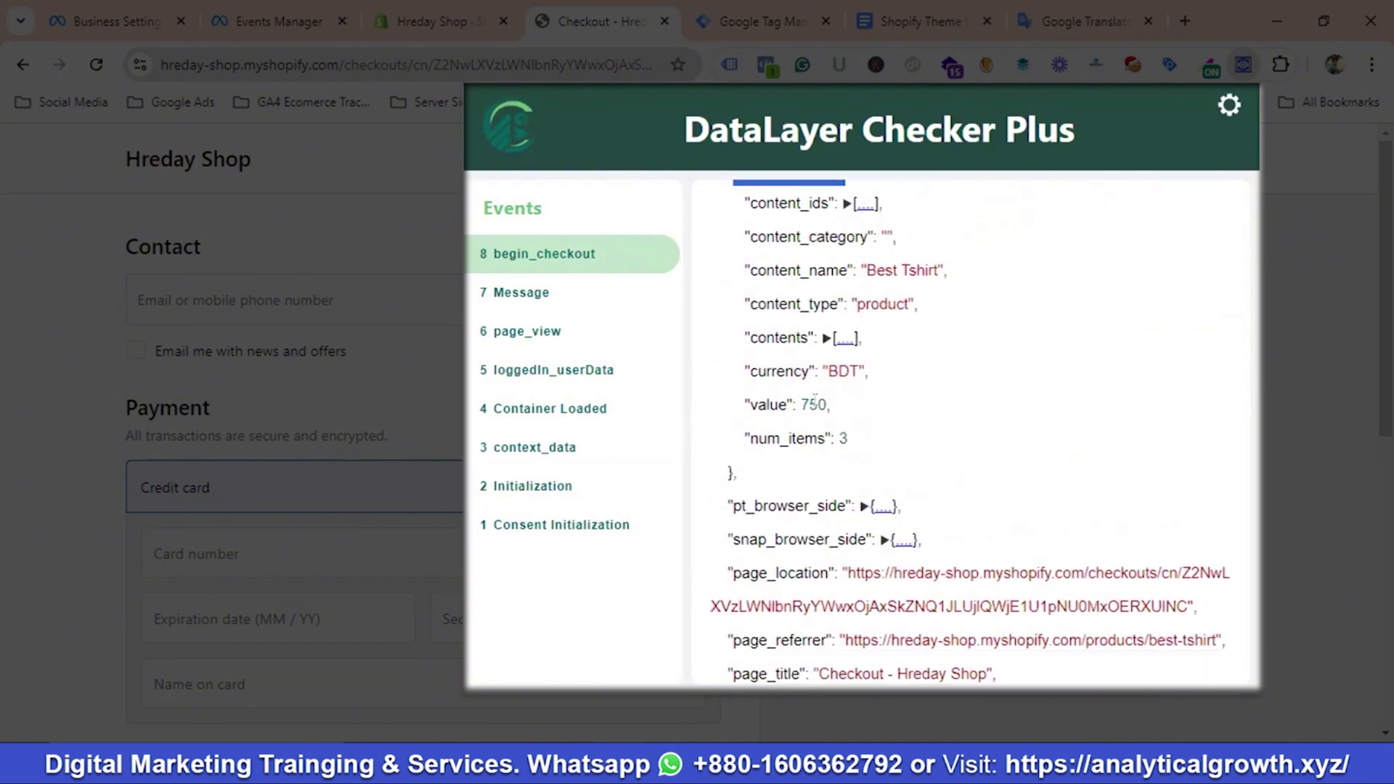
pyautogui.doubleClick(777, 437)
pyautogui.rightClick(838, 452)
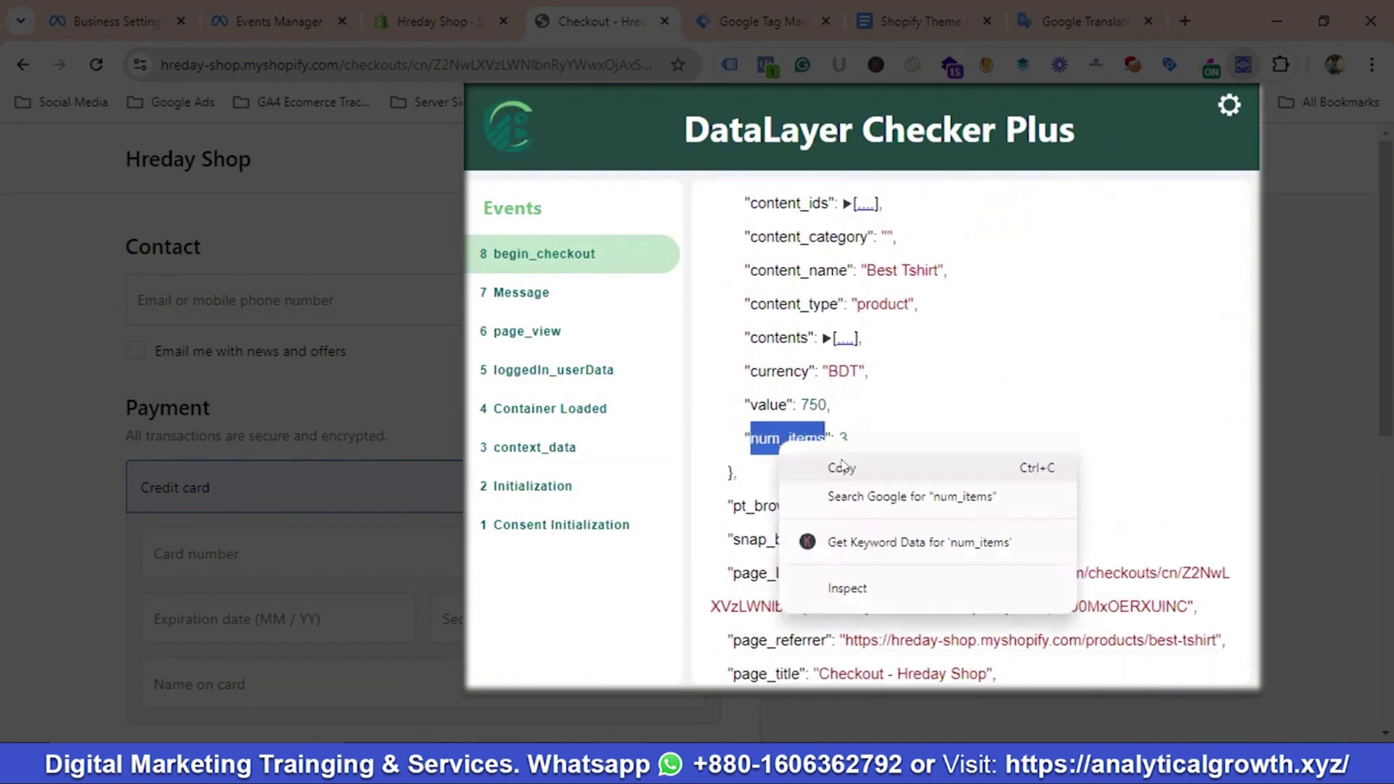
pyautogui.click(853, 465)
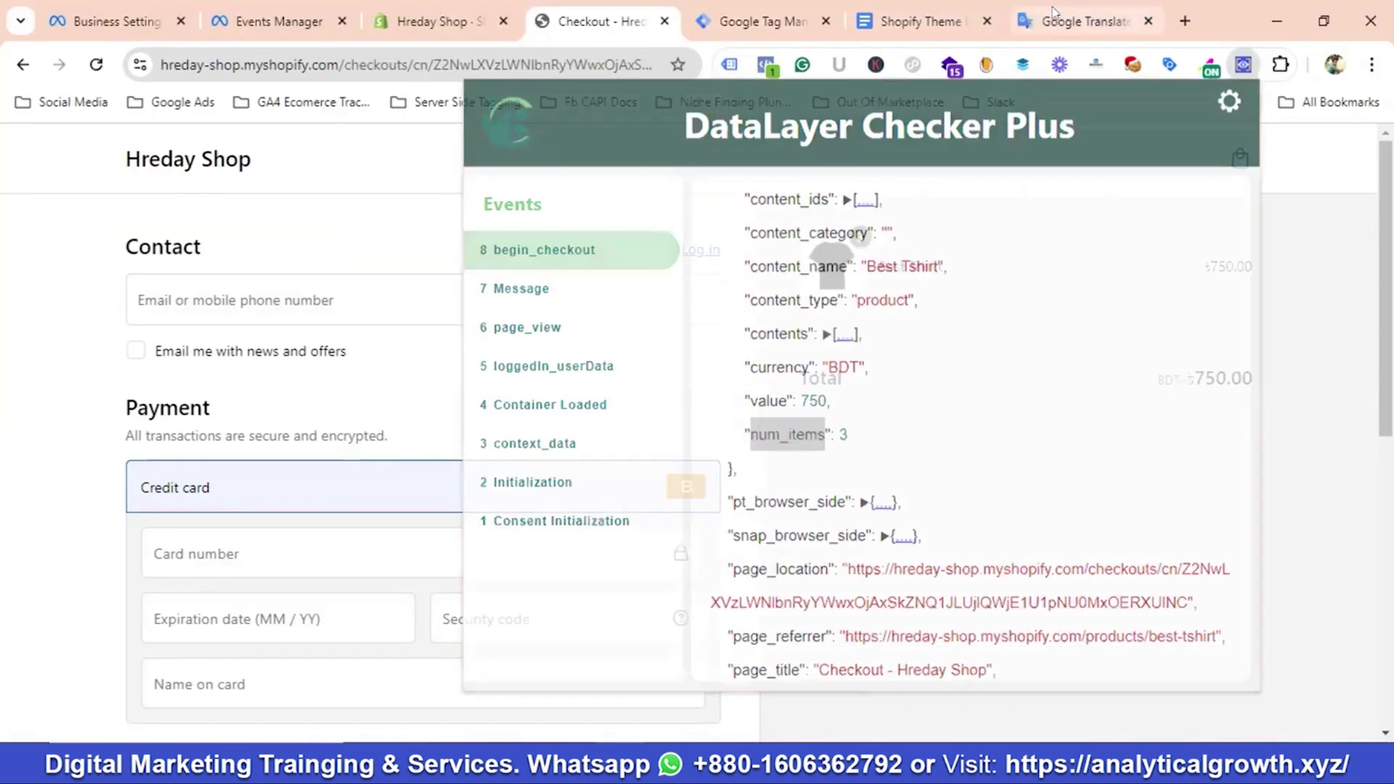
# In the Google Translate text, change the variable path to fb_browser_side.num_items and select the whole path
pyautogui.click(1079, 22)
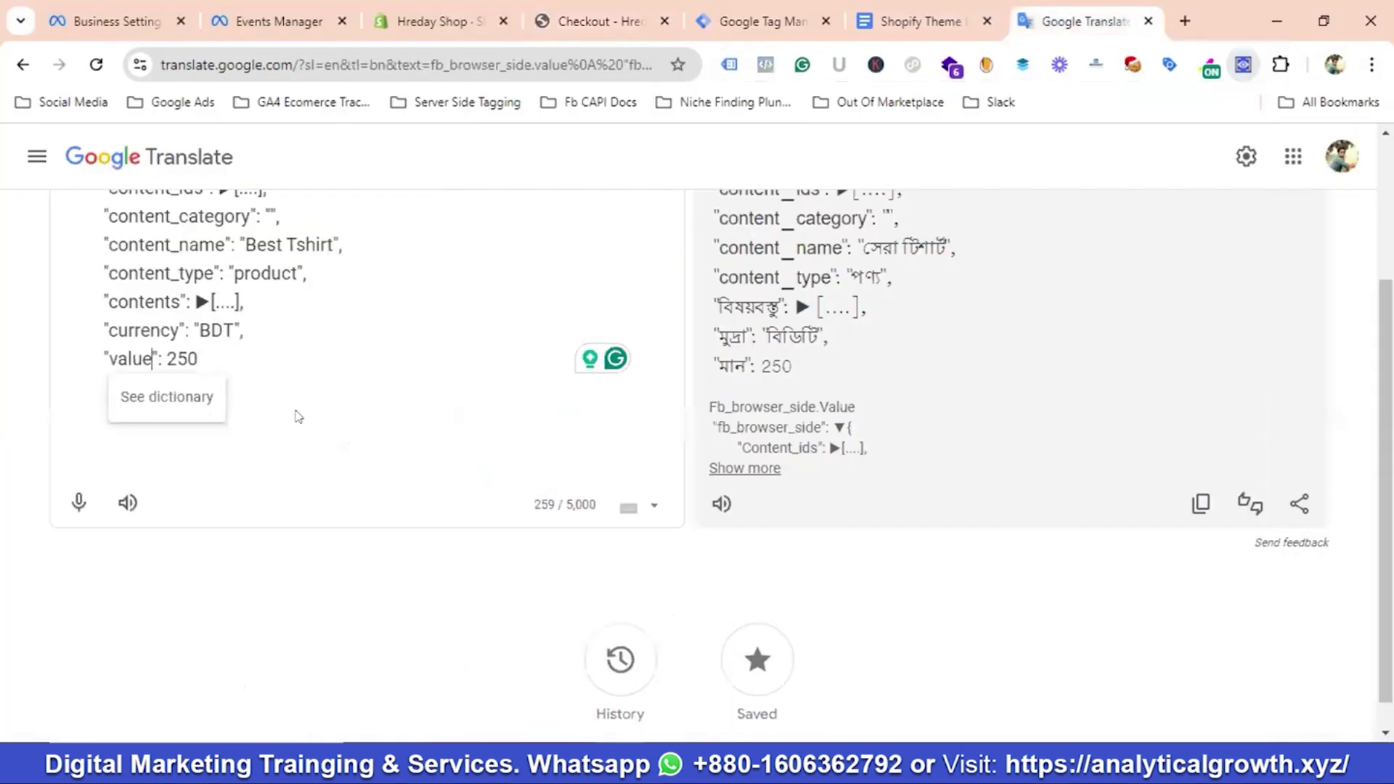
pyautogui.click(289, 340)
pyautogui.scroll(3, 289, 340)
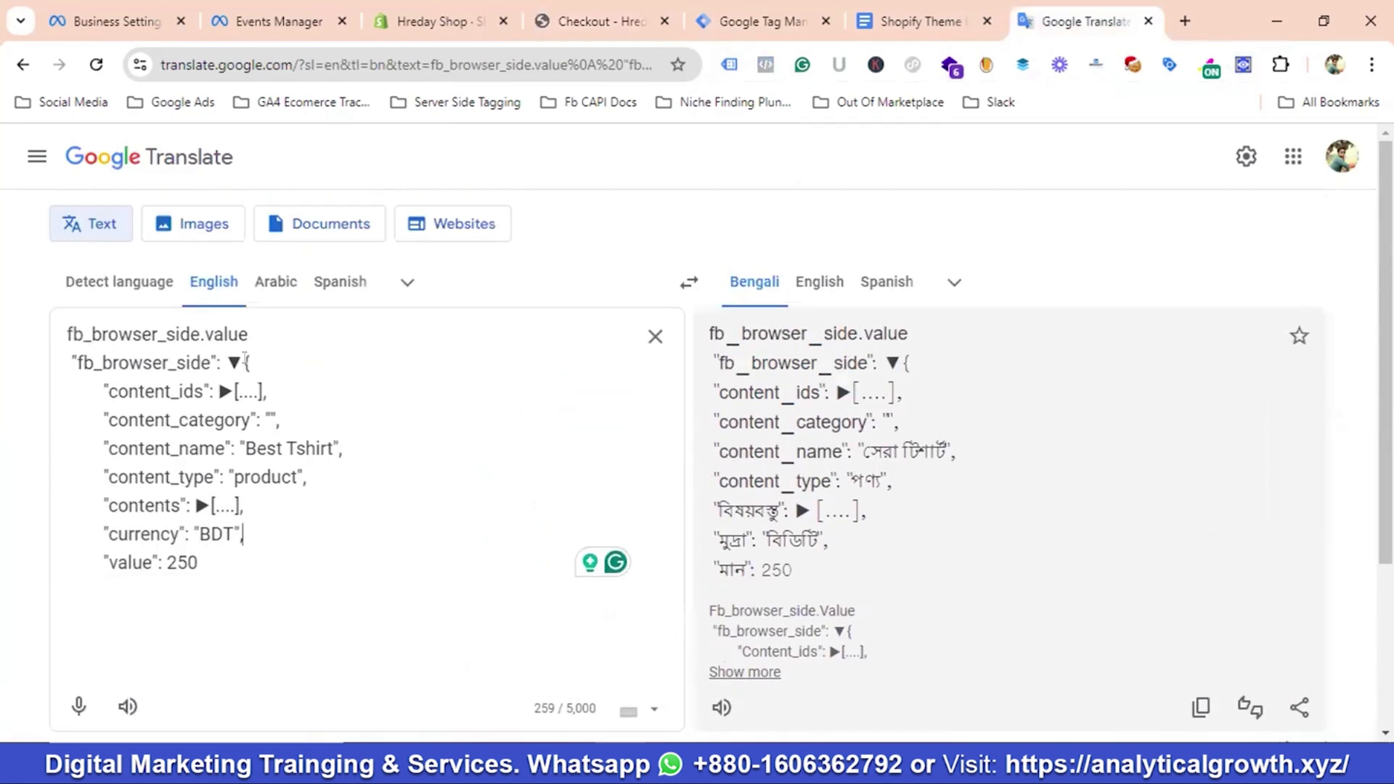
pyautogui.doubleClick(226, 334)
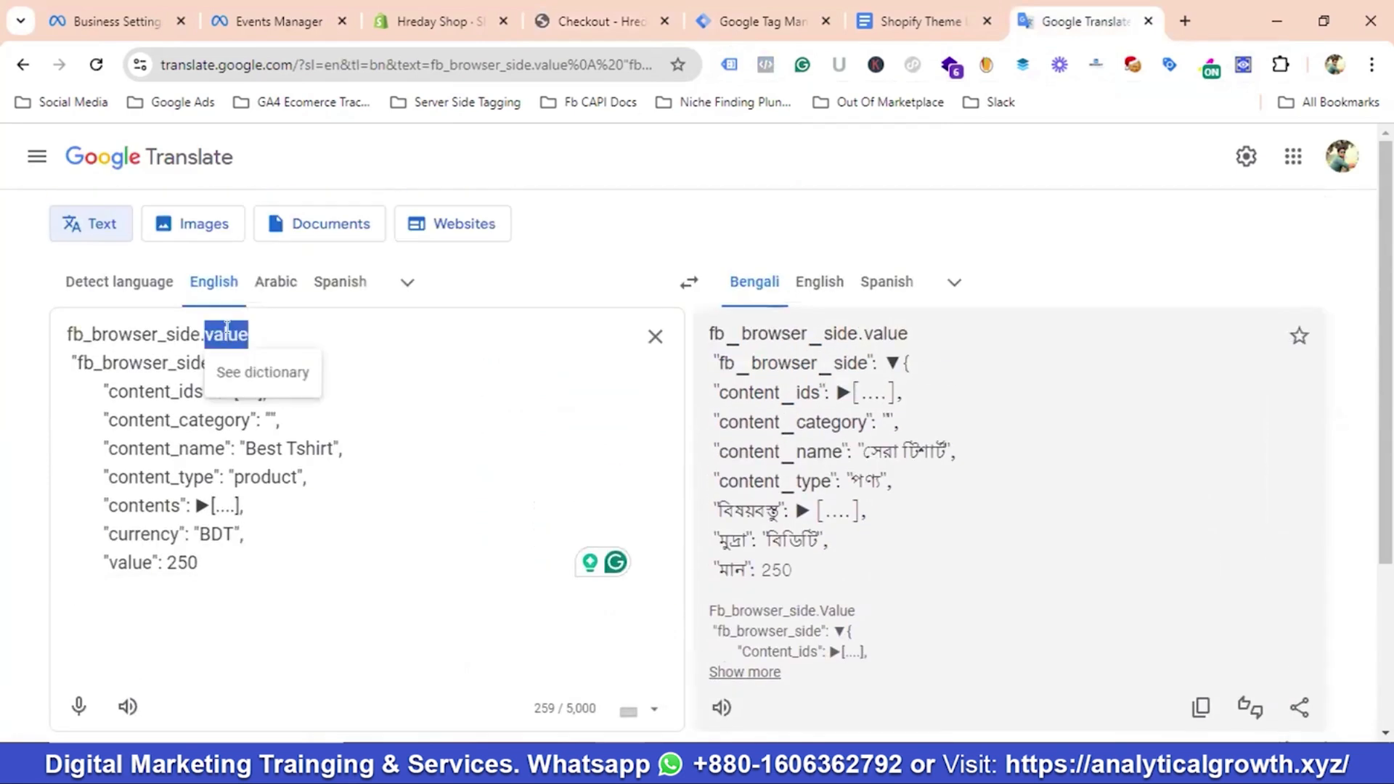
pyautogui.hotkey('ctrl', 'v')
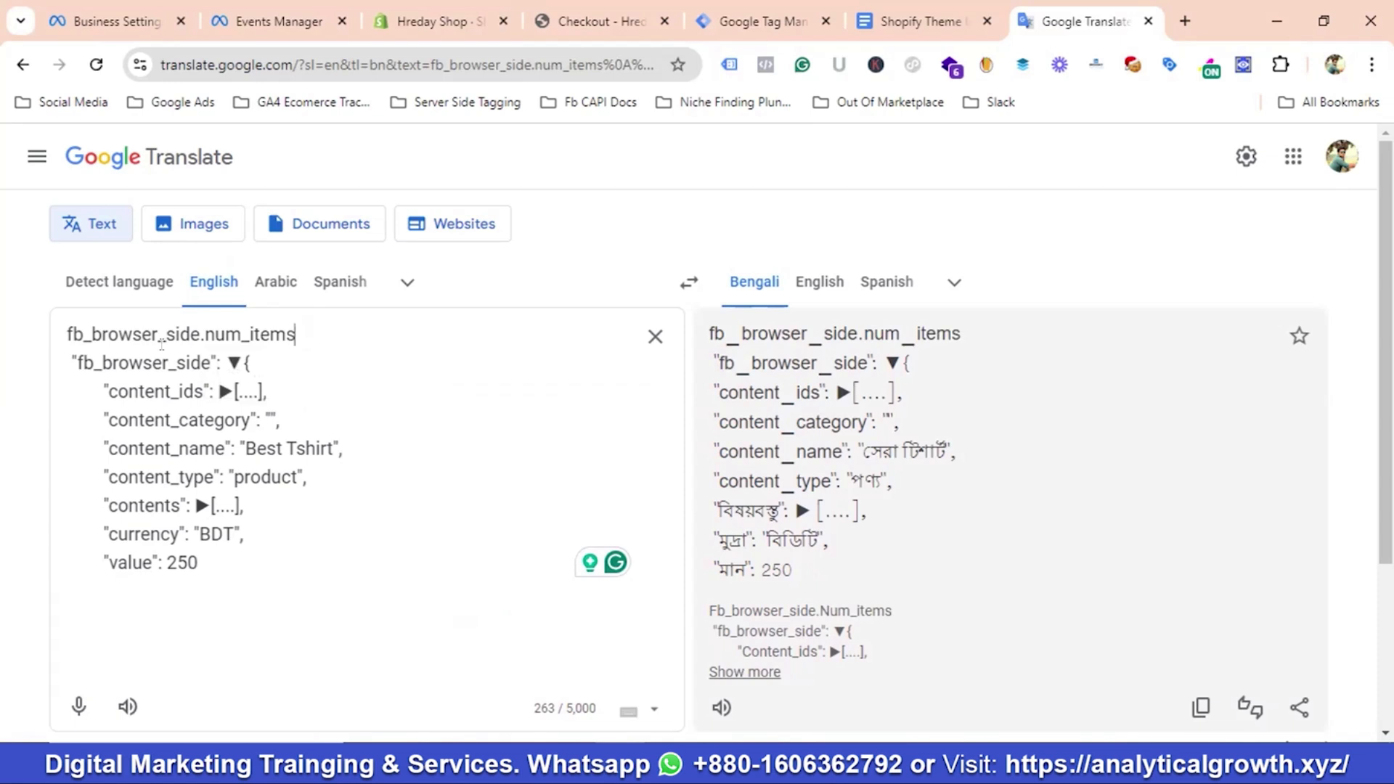
pyautogui.moveTo(307, 334); pyautogui.dragTo(22, 339)
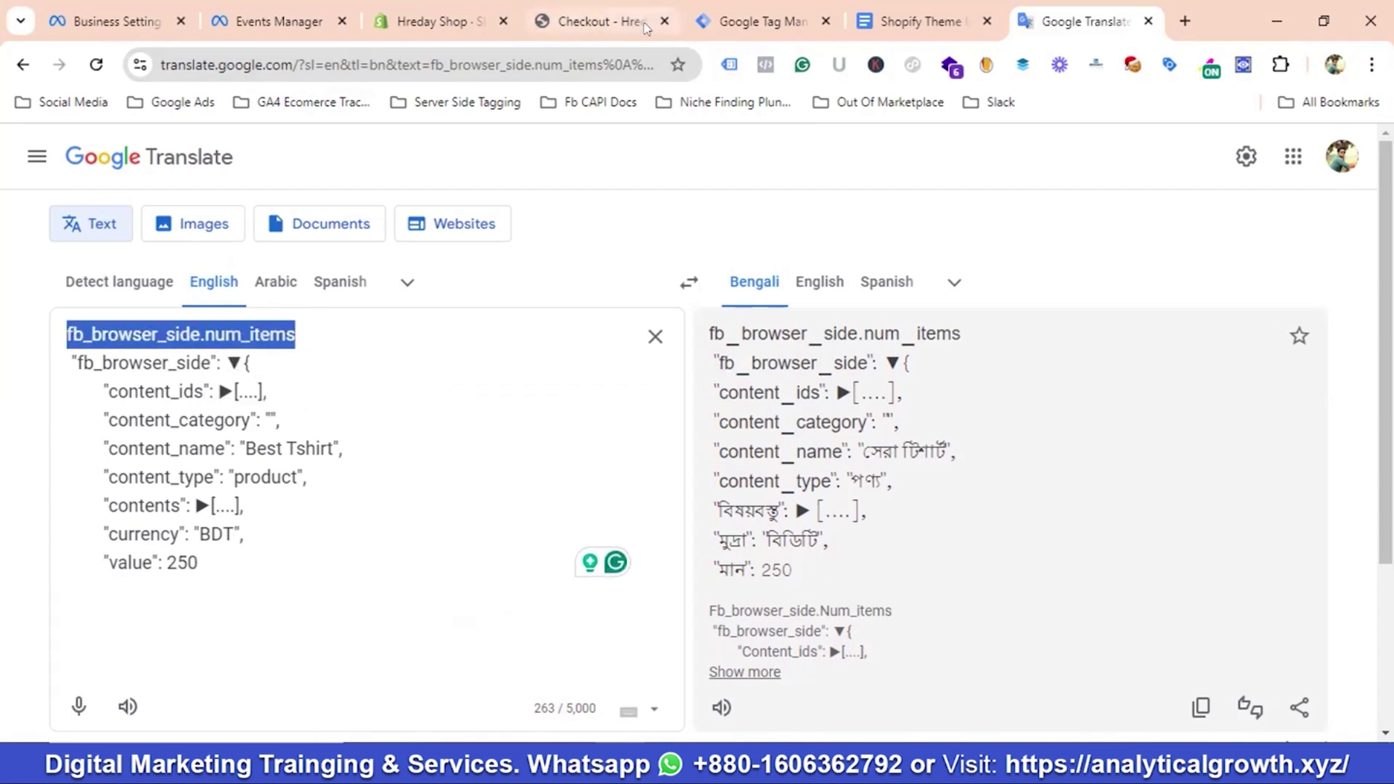
# In the Google Tag Manager tag, add an object property named num_items, copying the name from the Google Translate text
pyautogui.click(763, 21)
pyautogui.scroll(-3, 573, 355)
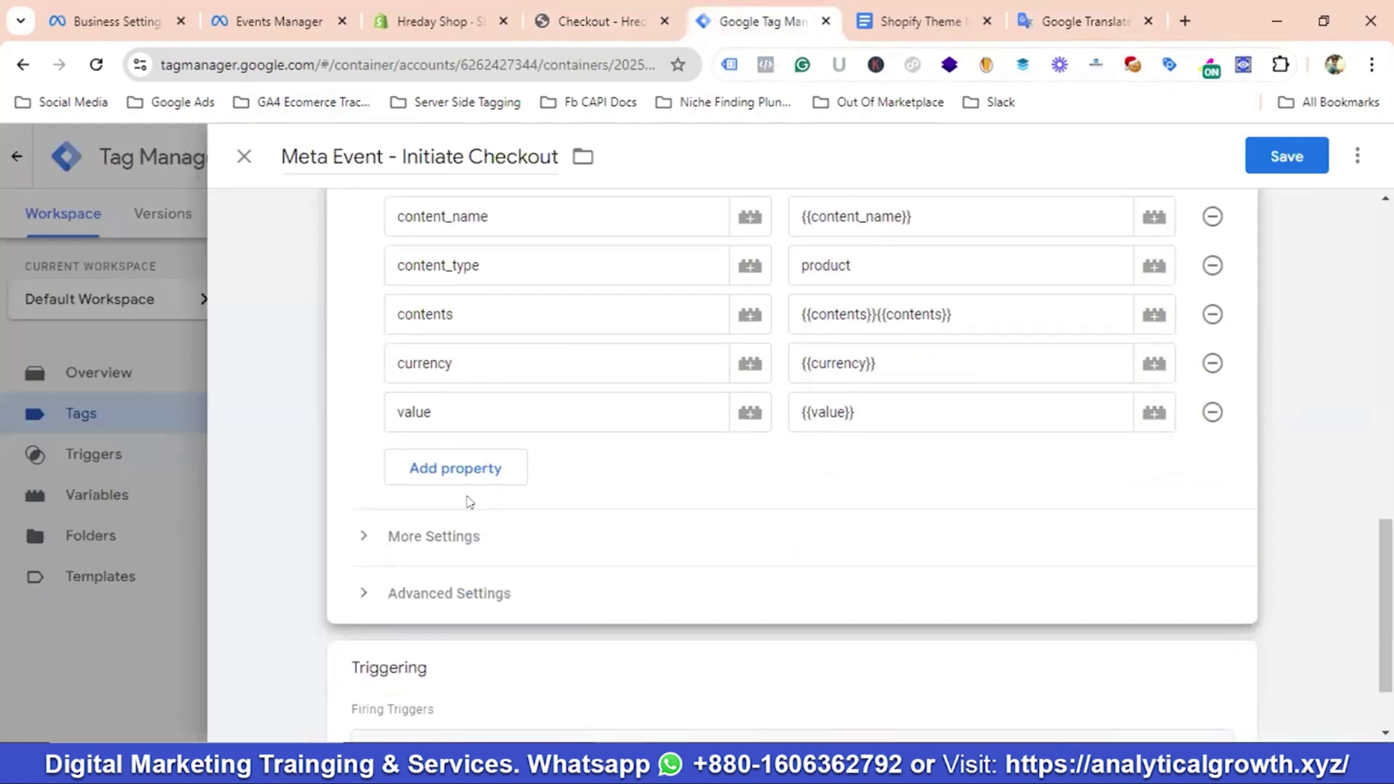
pyautogui.click(464, 475)
pyautogui.click(457, 468)
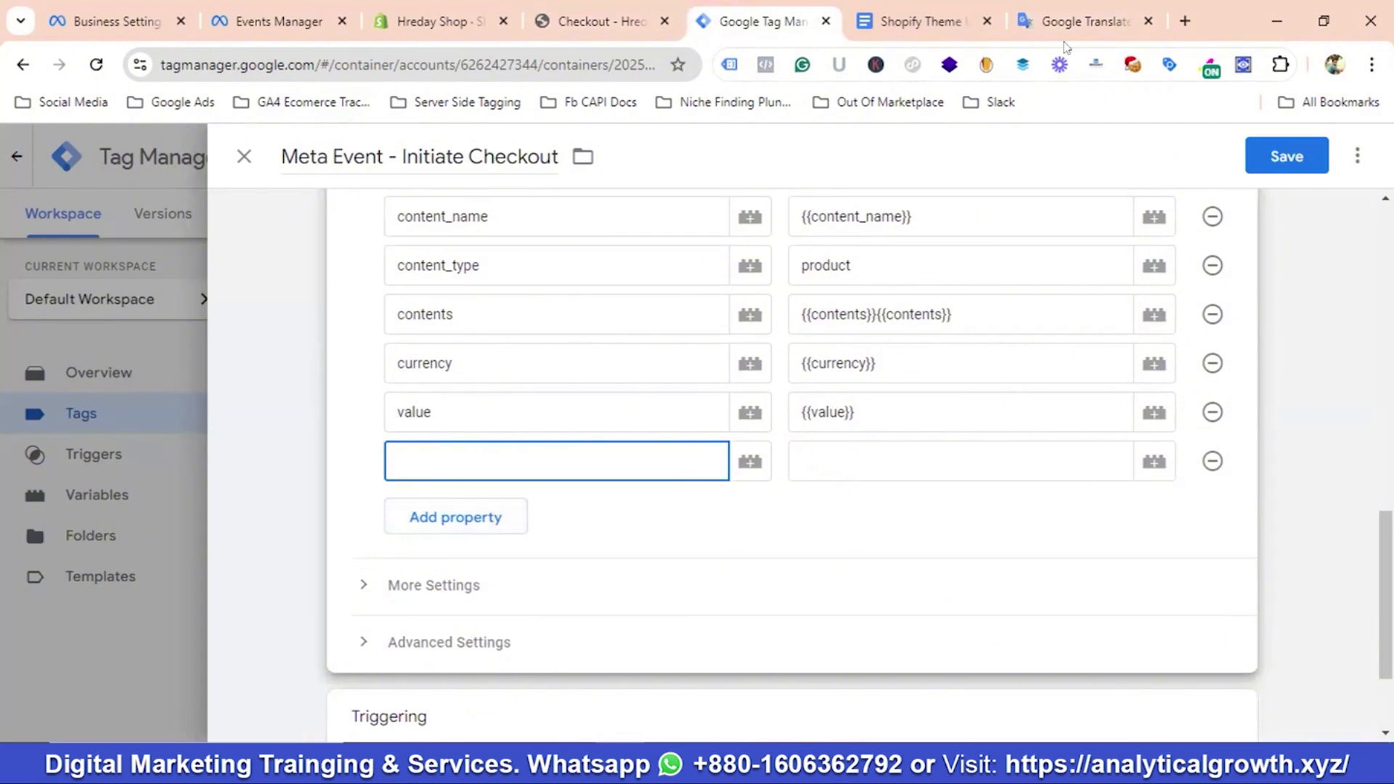
pyautogui.click(1075, 21)
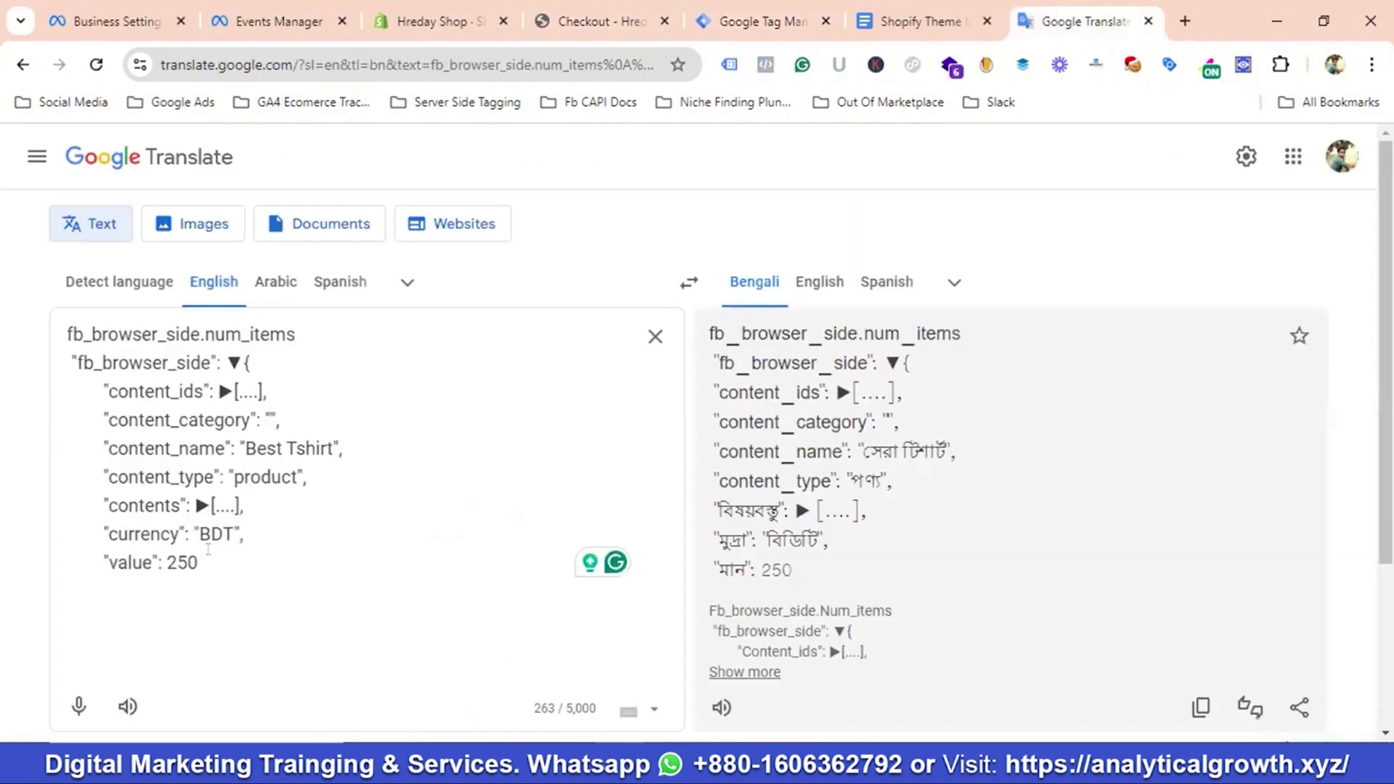
pyautogui.moveTo(205, 327); pyautogui.dragTo(323, 327)
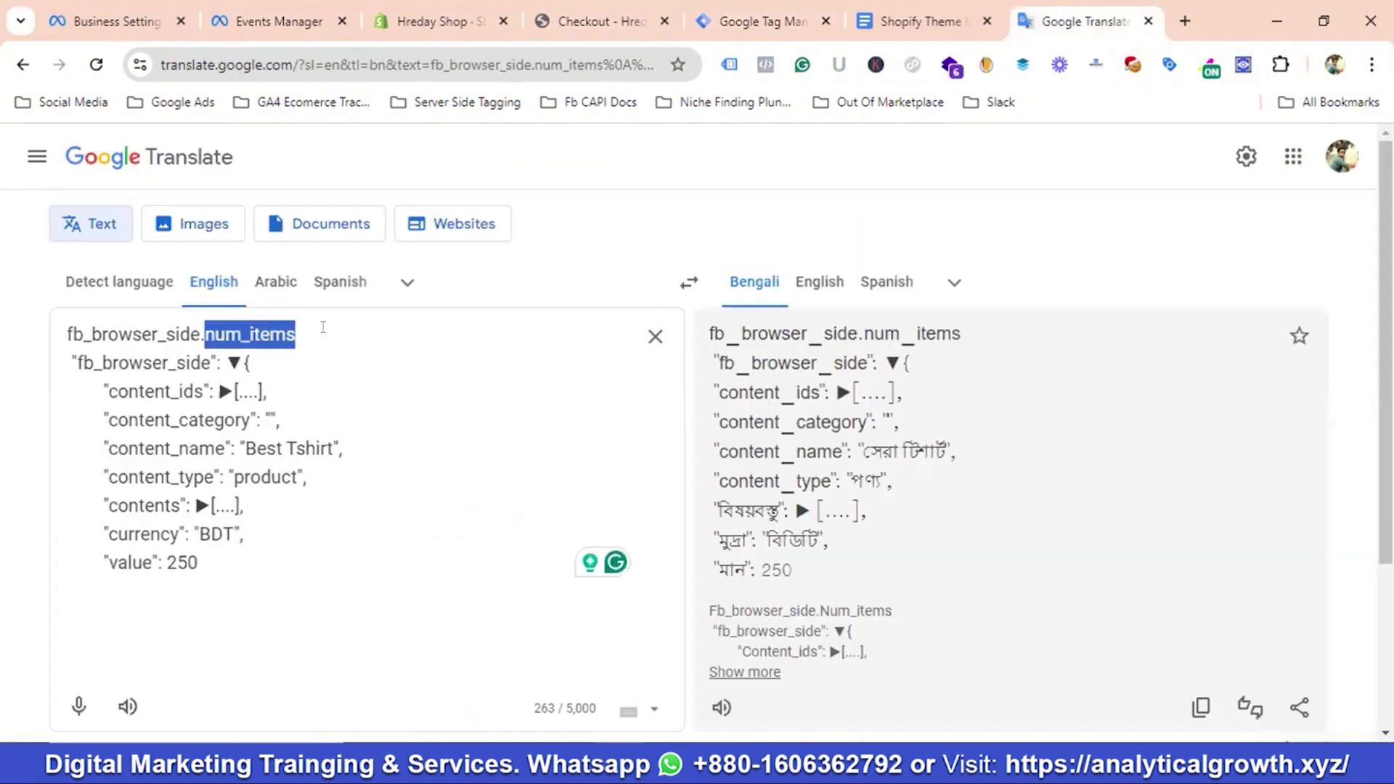
pyautogui.click(726, 19)
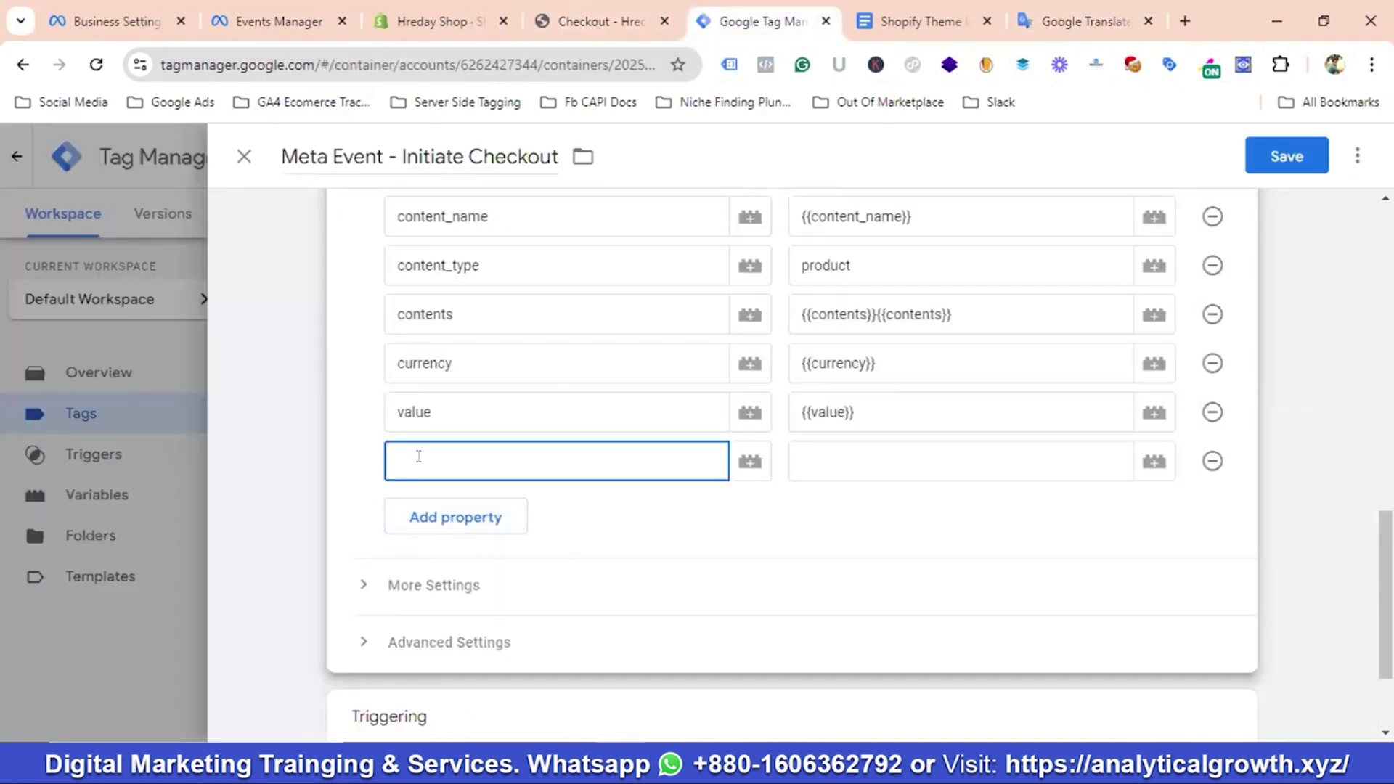
pyautogui.hotkey('ctrl', 'v')
# For the num_items property value, create a new variable named num_items of type Data Layer Variable
pyautogui.click(812, 450)
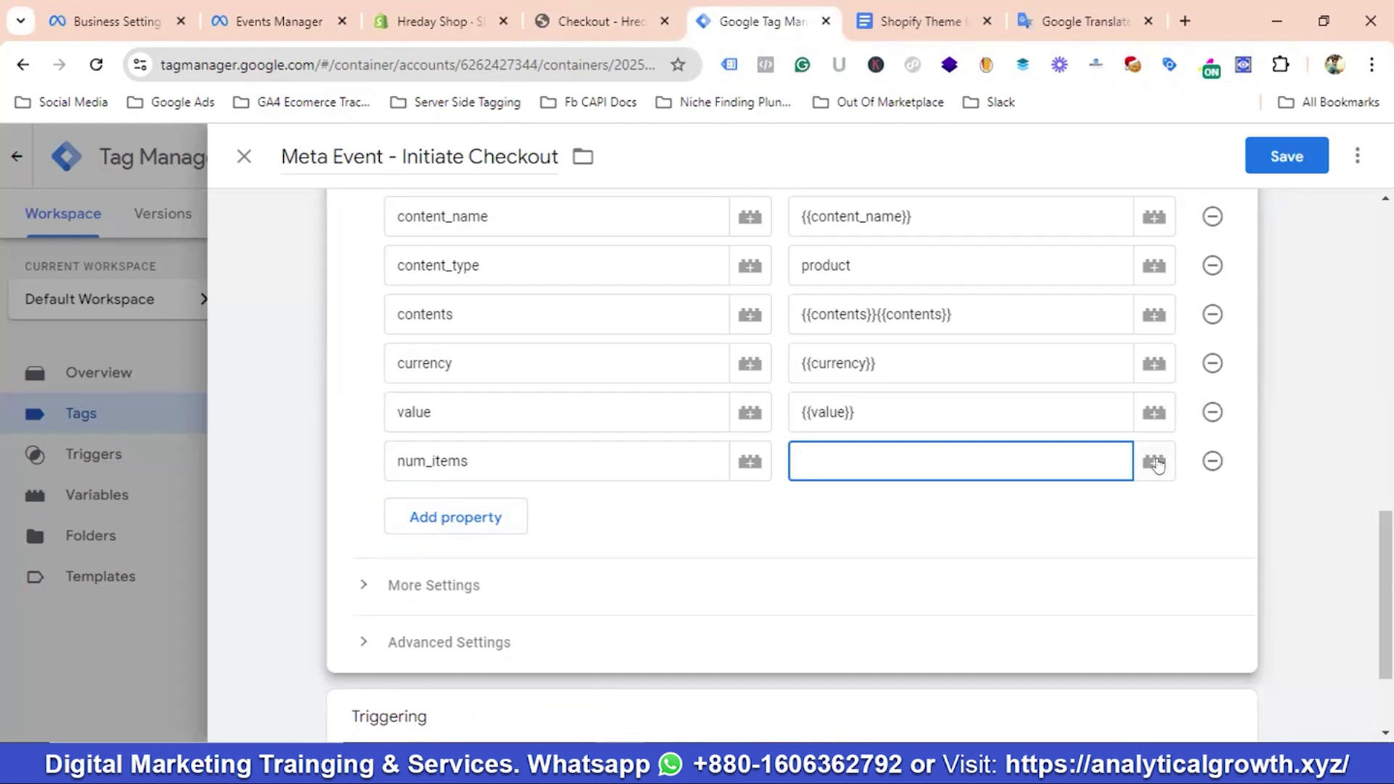
pyautogui.click(1151, 470)
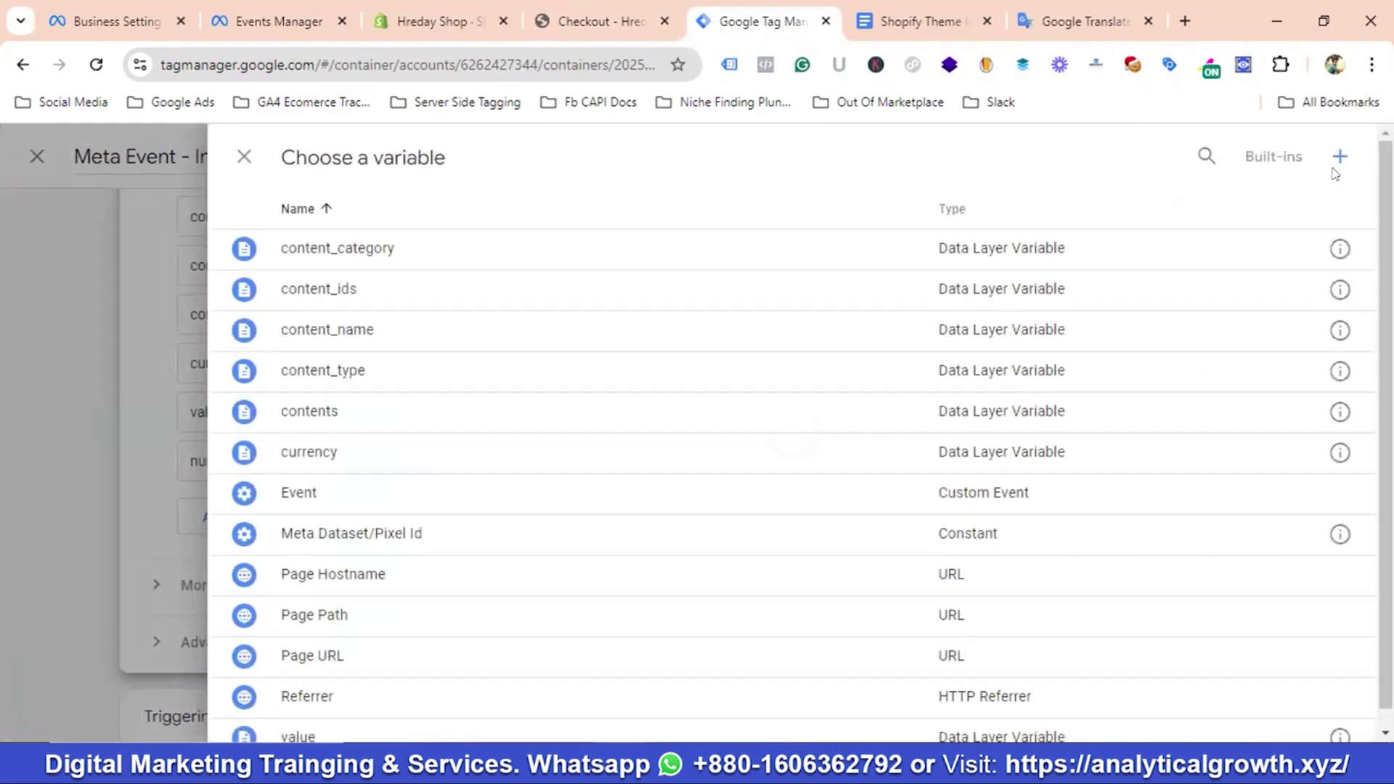
pyautogui.click(1341, 155)
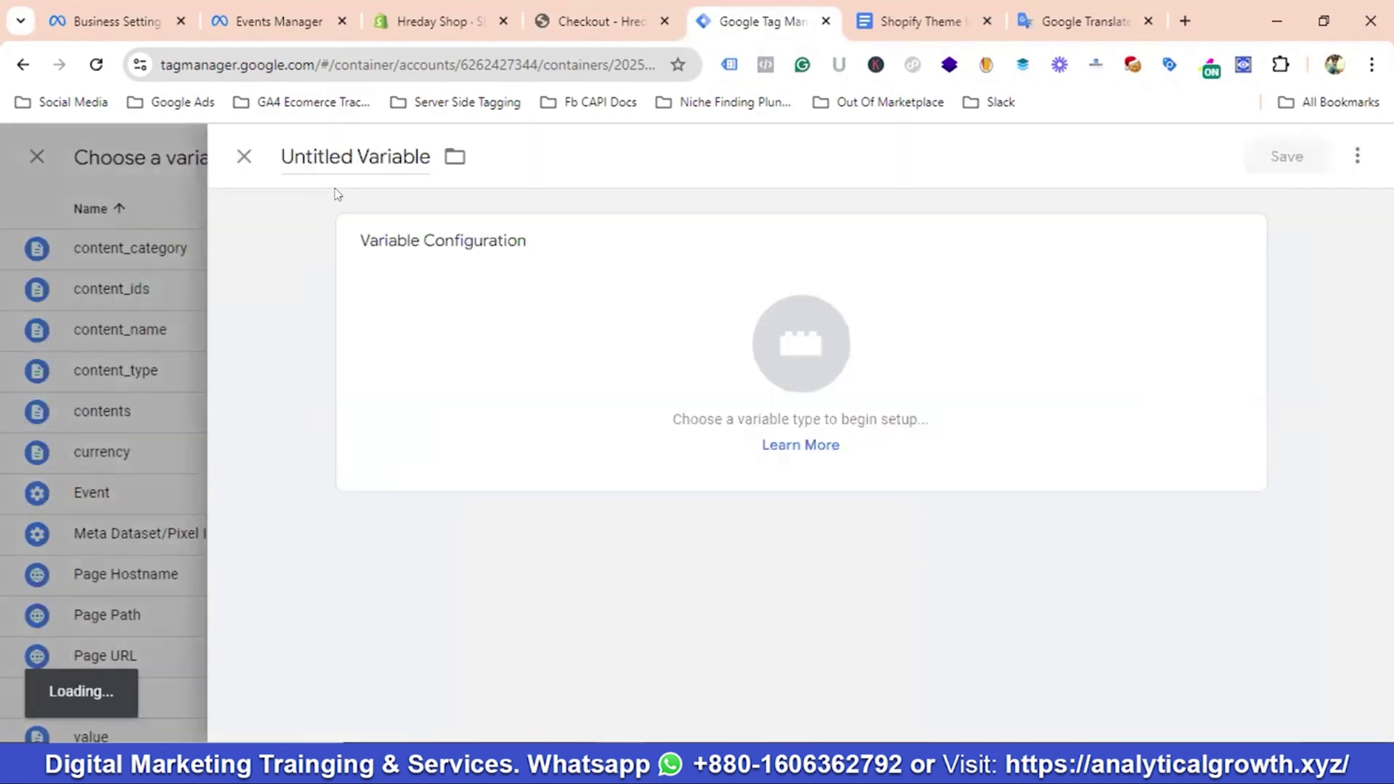
pyautogui.click(370, 156)
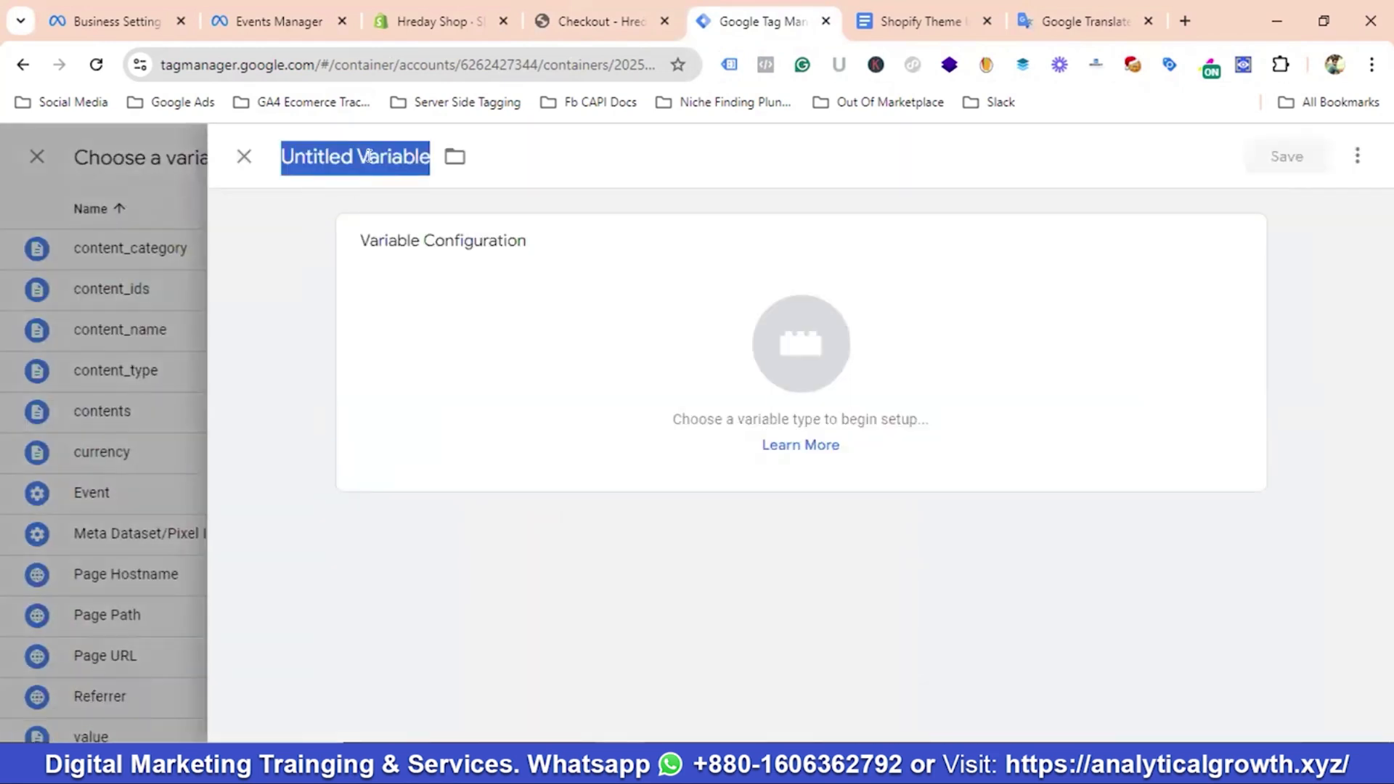
pyautogui.write('num_items')
pyautogui.click(799, 348)
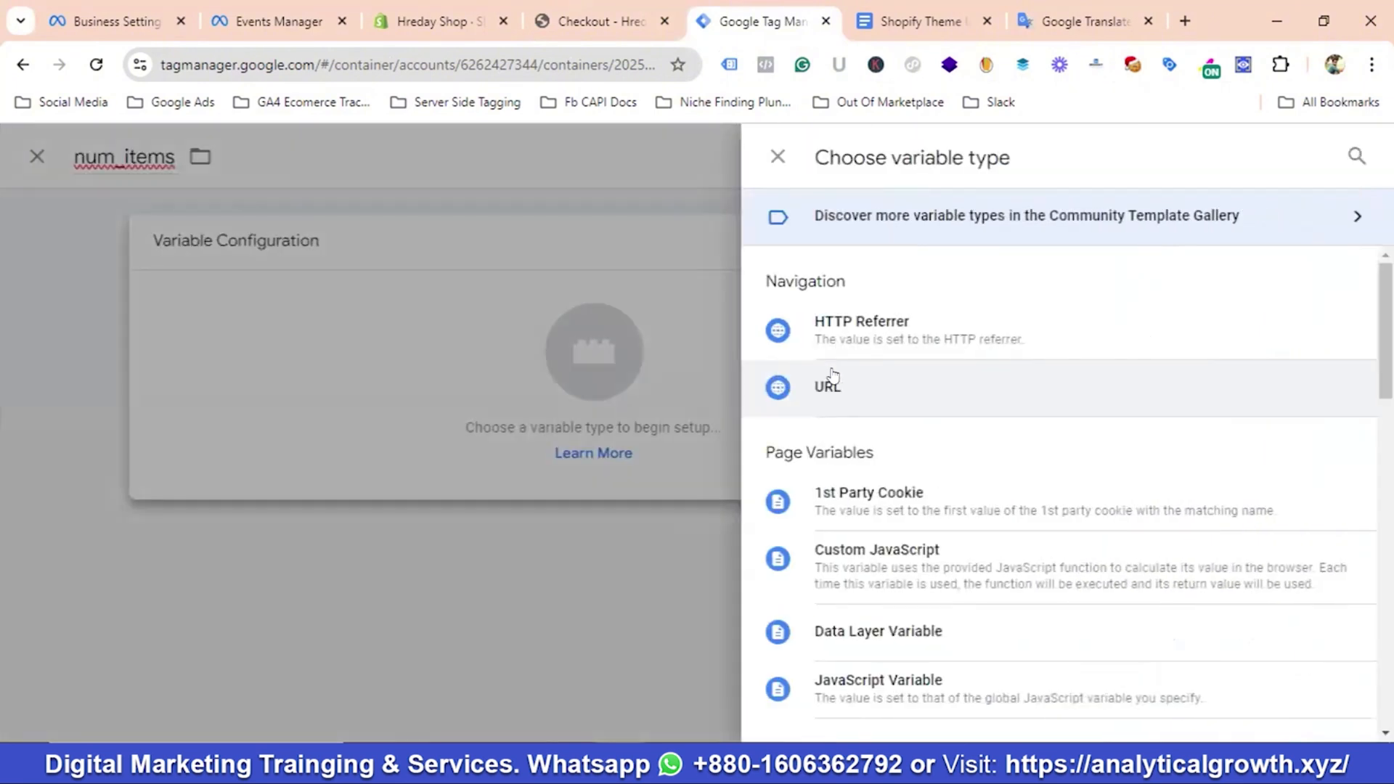
pyautogui.scroll(-3, 834, 376)
pyautogui.click(893, 426)
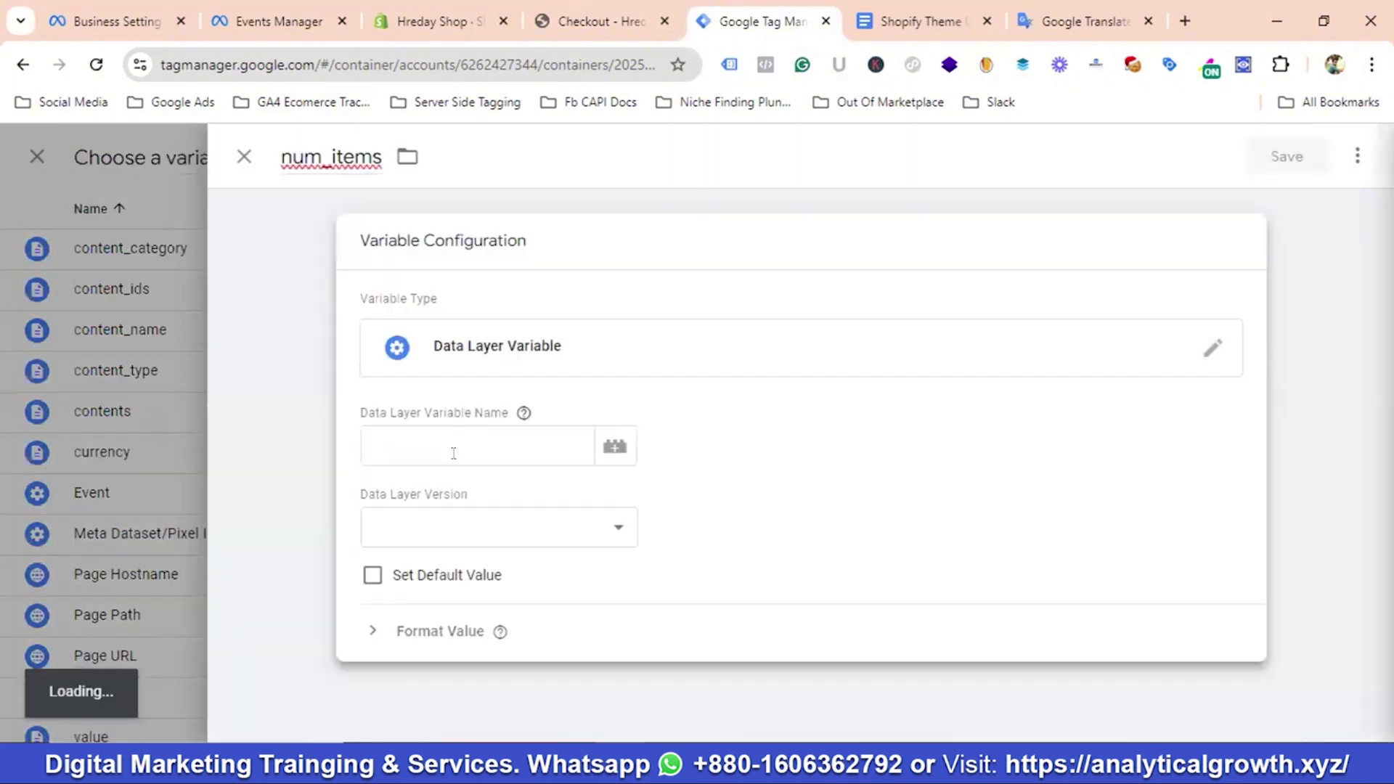
# Copy fb_browser_side.num_items from Google Translate, enter it as the Data Layer Variable Name in Google Tag Manager, and save the variable
pyautogui.click(453, 453)
pyautogui.click(1085, 22)
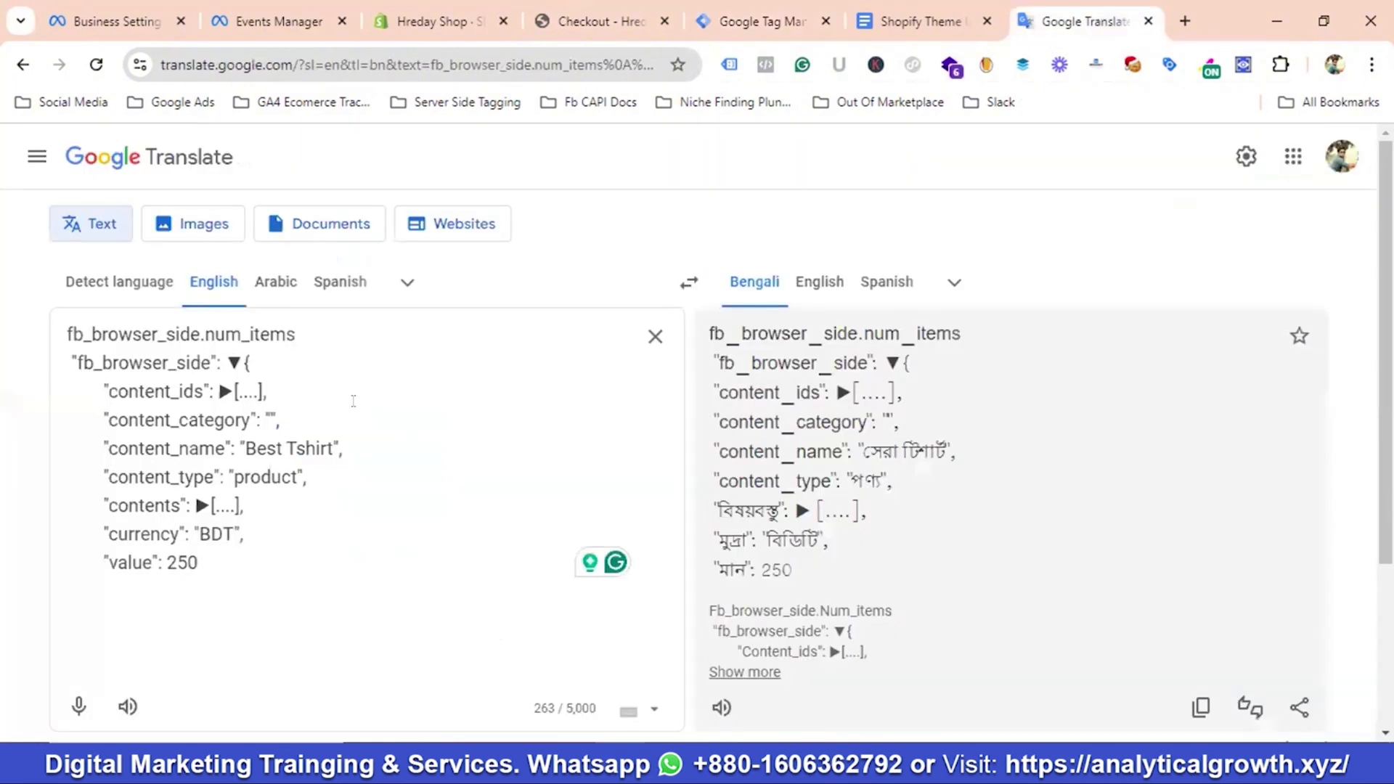
pyautogui.moveTo(320, 326); pyautogui.dragTo(38, 324)
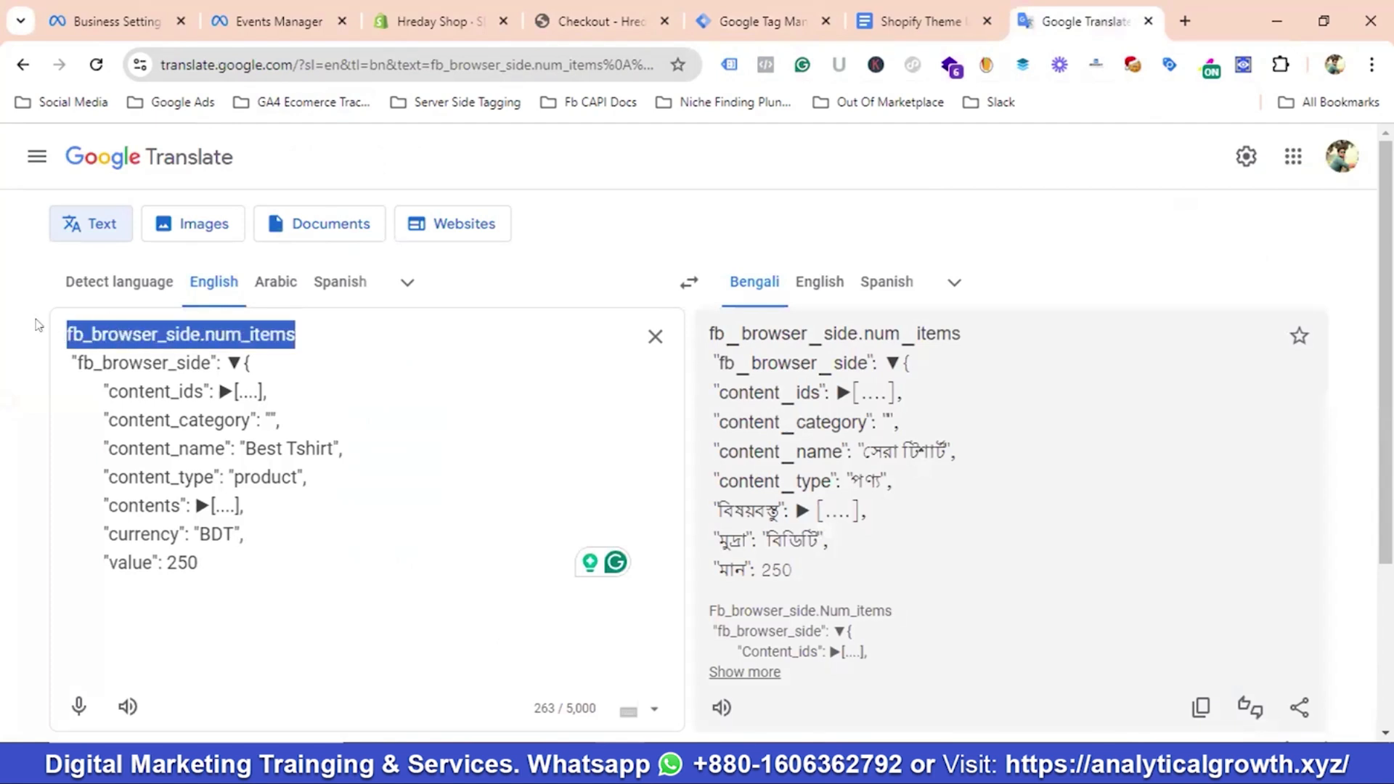
pyautogui.rightClick(146, 333)
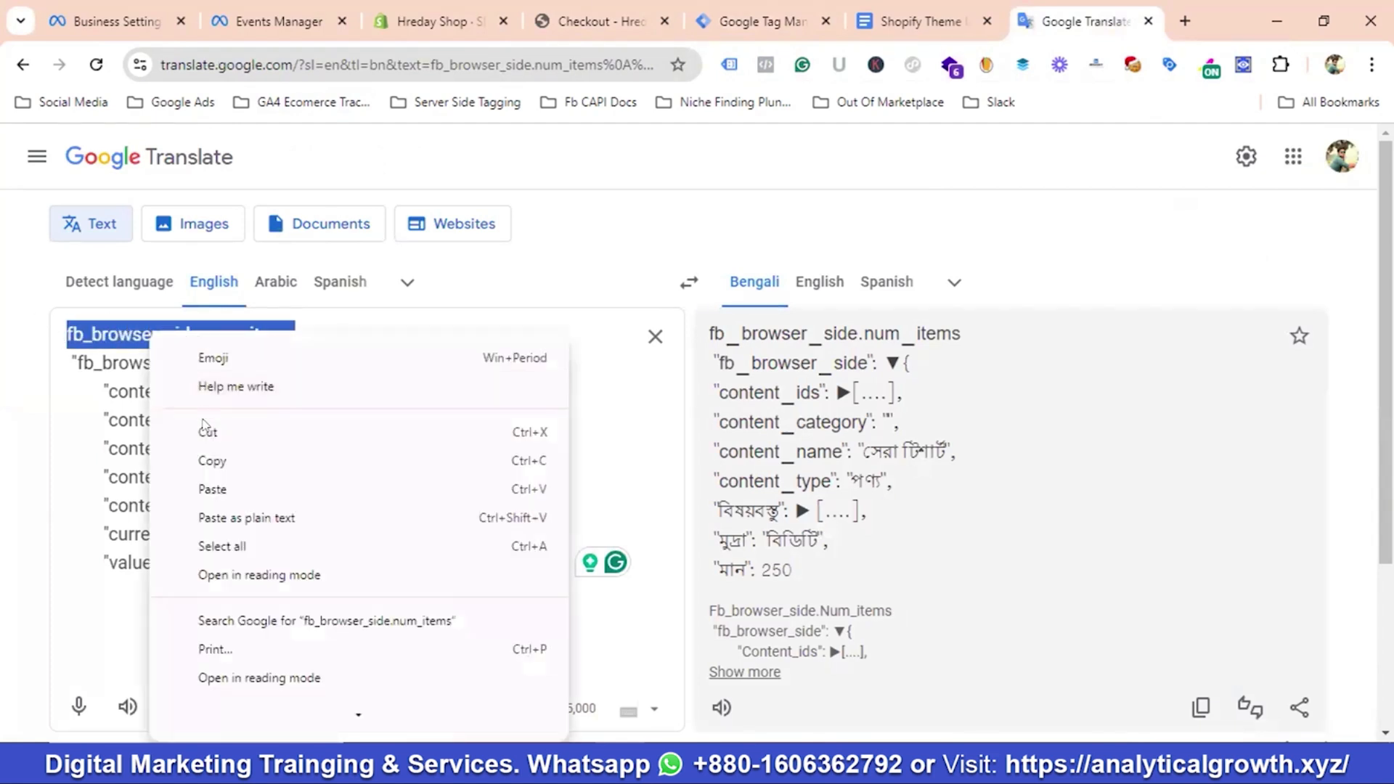
pyautogui.click(215, 465)
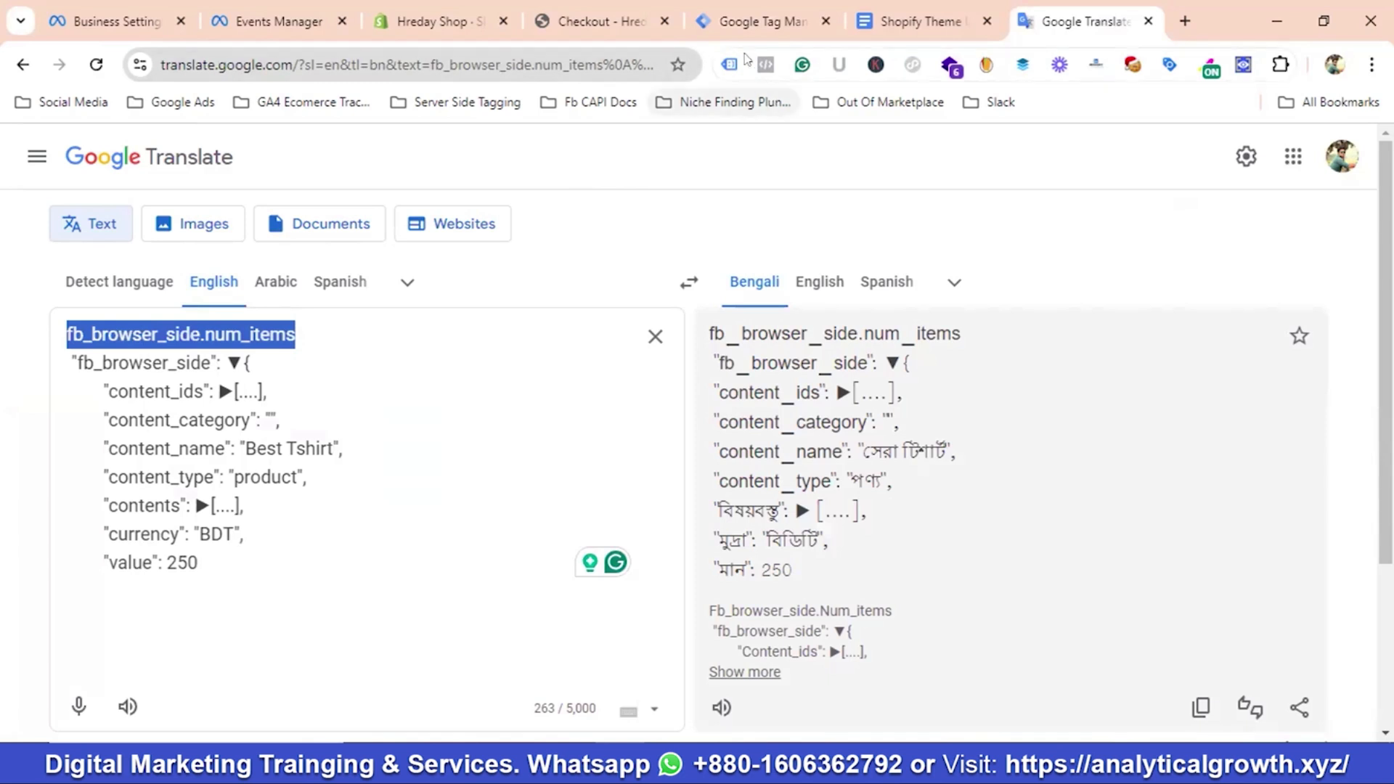
pyautogui.click(763, 21)
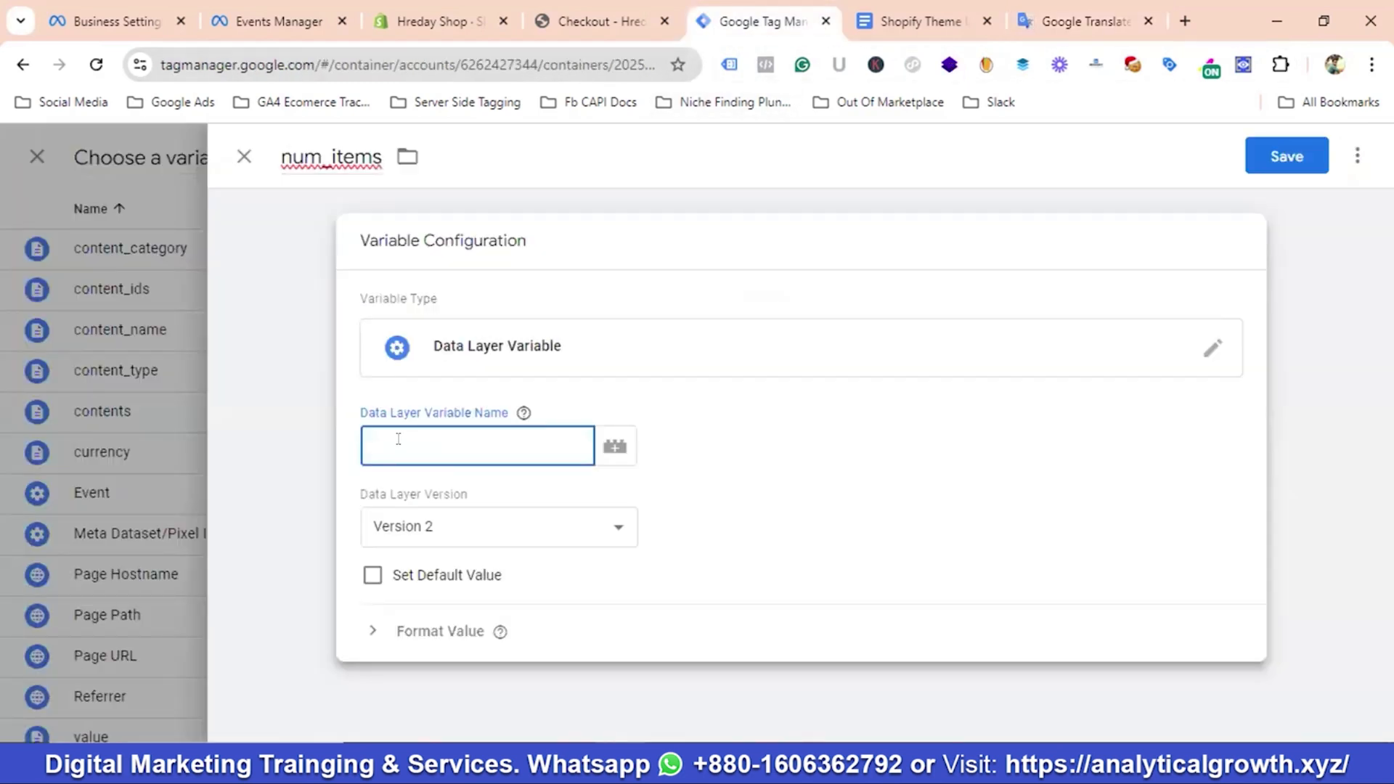
pyautogui.hotkey('ctrl', 'v')
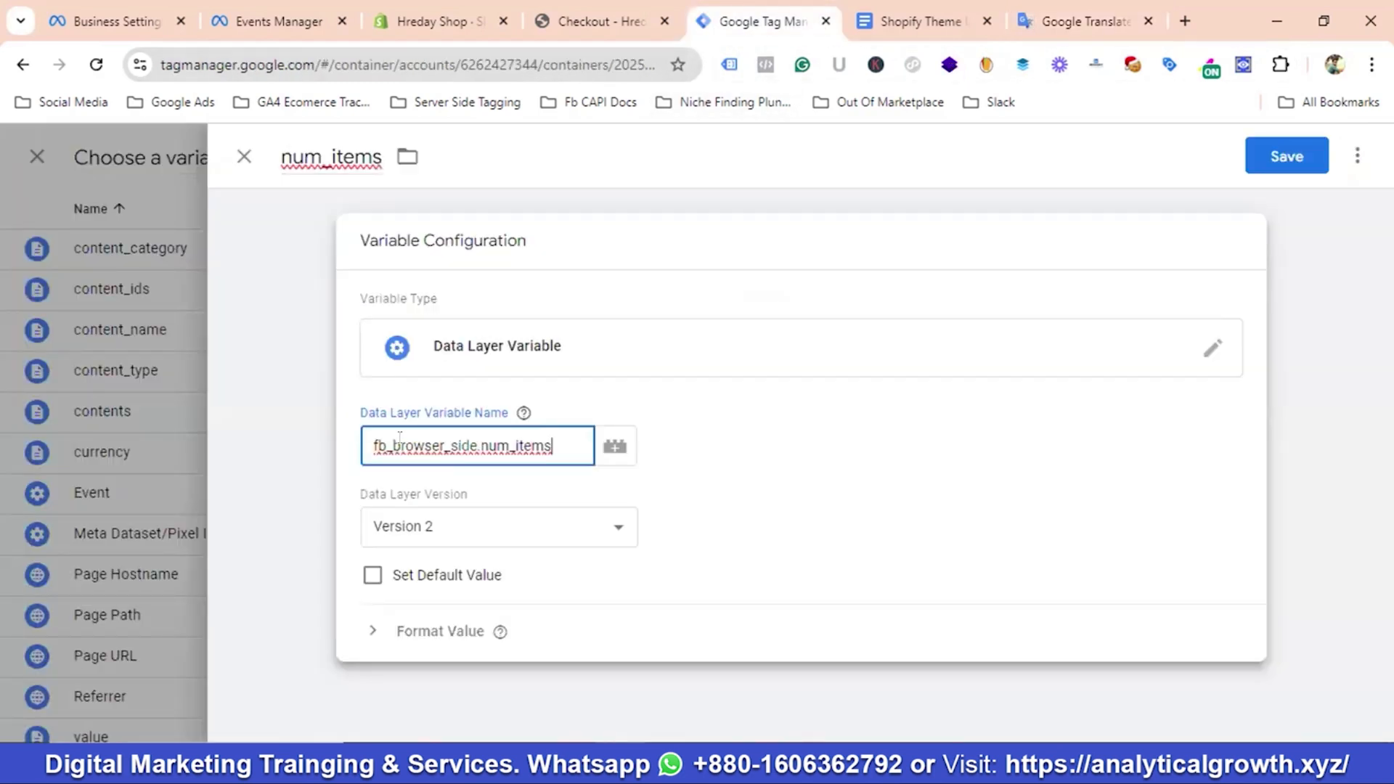
pyautogui.click(1290, 155)
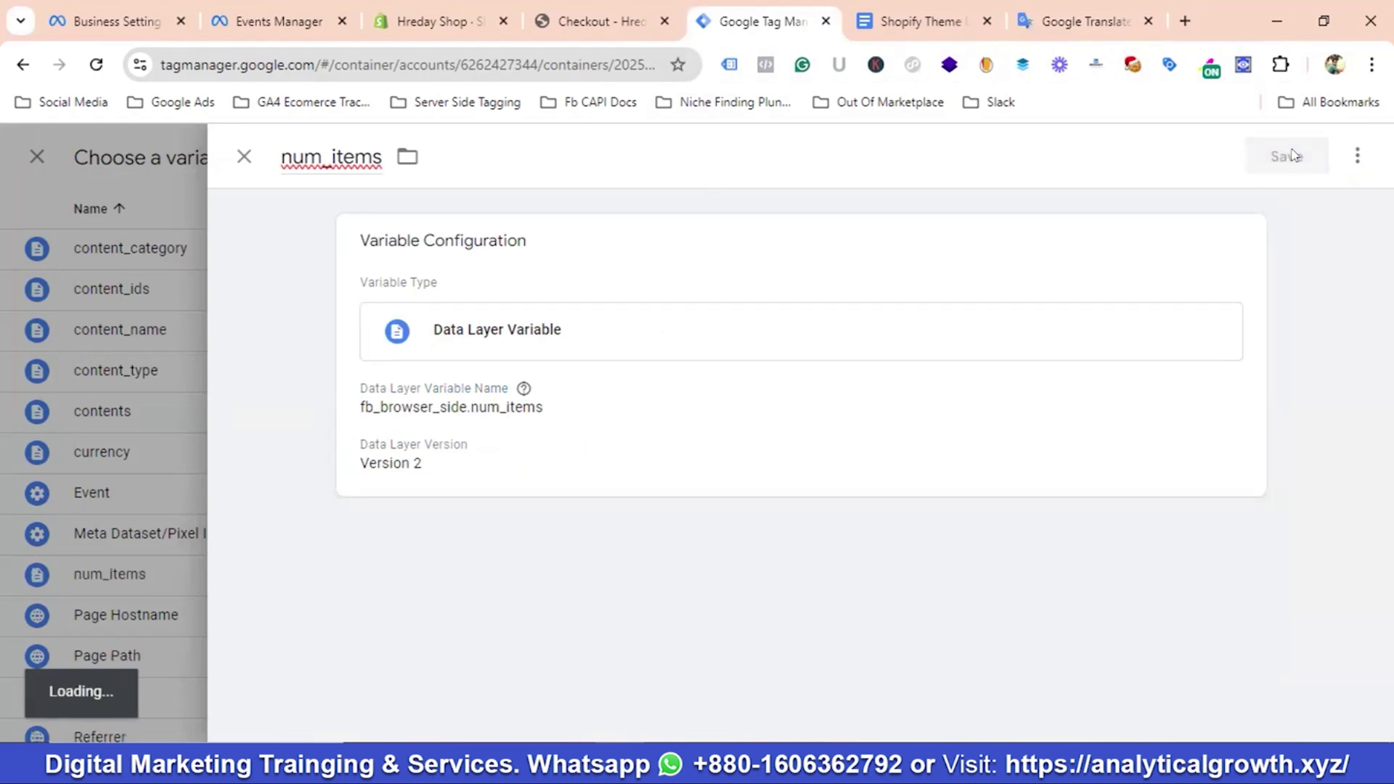
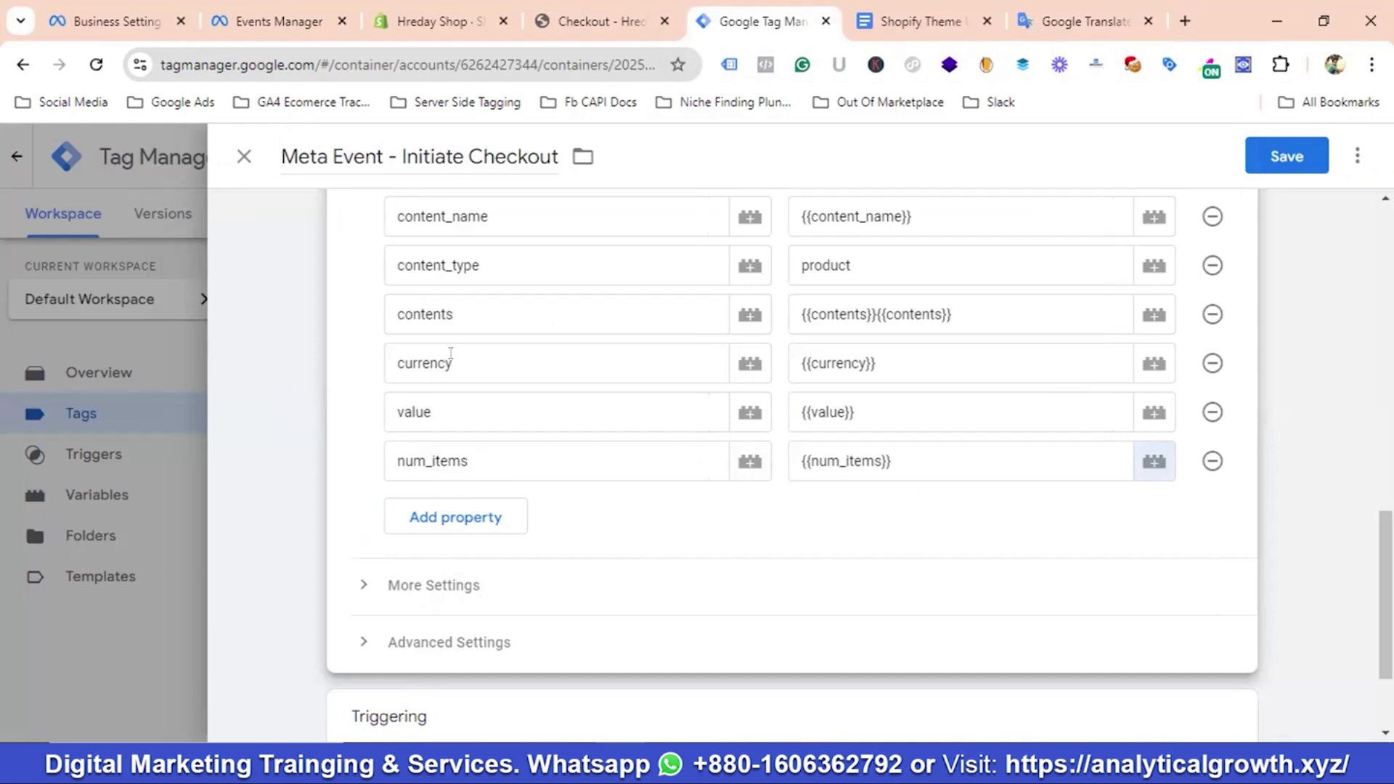
# Remove the add_to_cart Trigger from the Initiate Checkout tag and start creating a new trigger
pyautogui.scroll(-2, 613, 377)
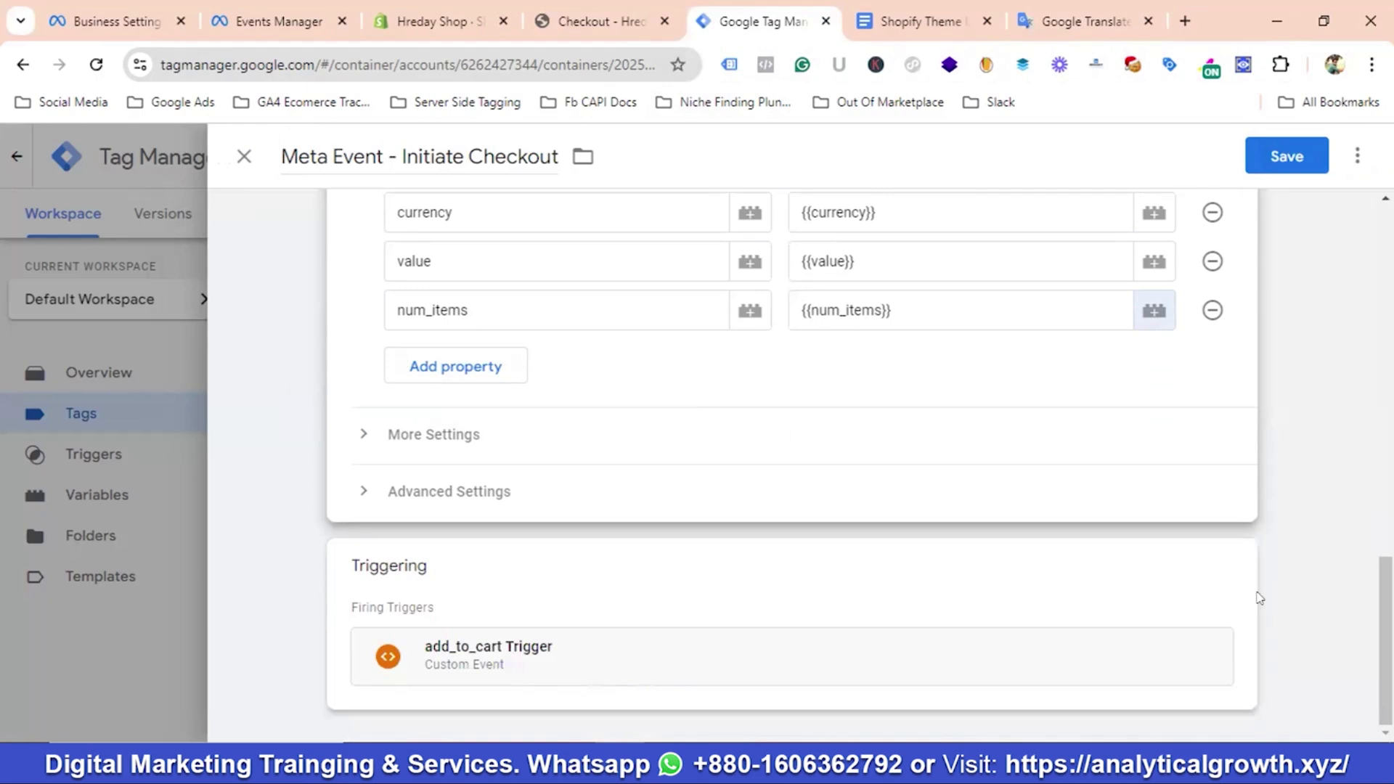
pyautogui.click(1235, 566)
pyautogui.click(1203, 614)
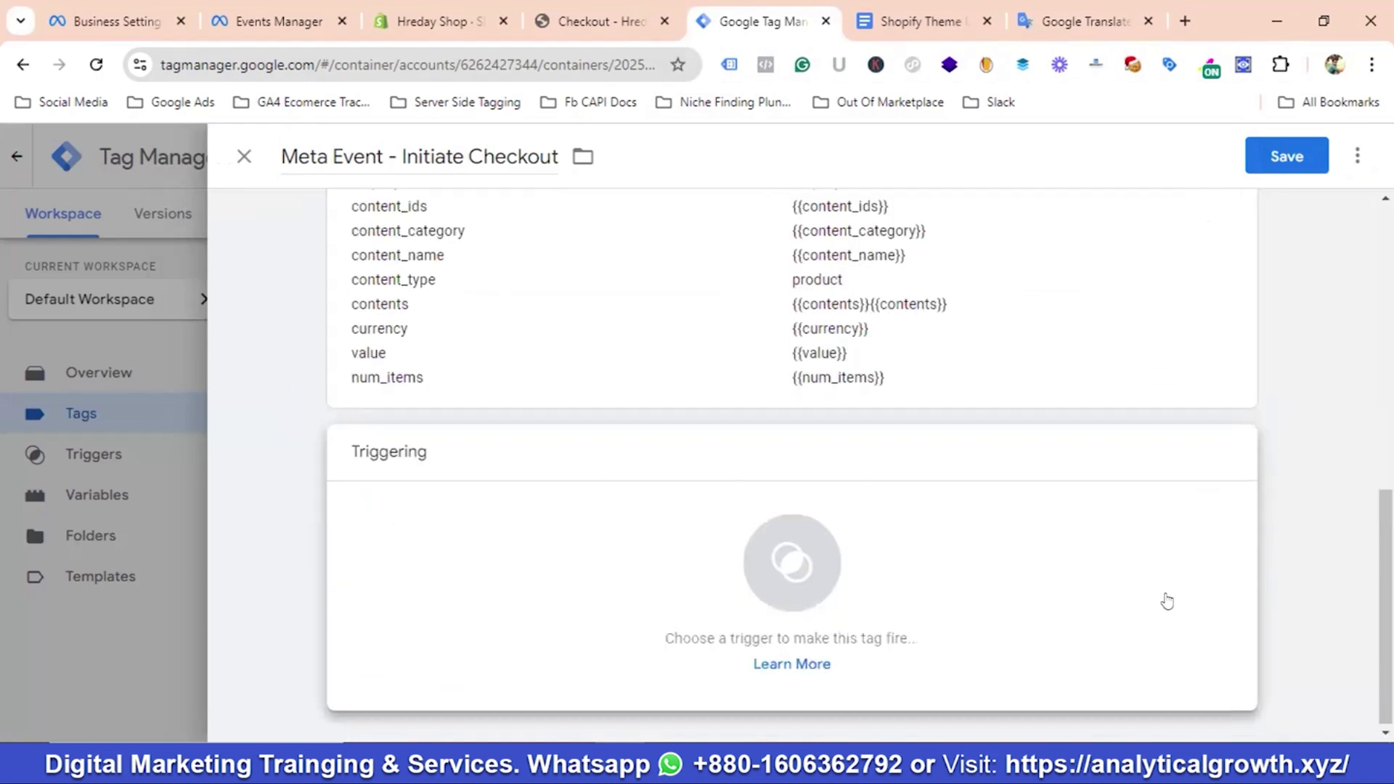
pyautogui.click(904, 501)
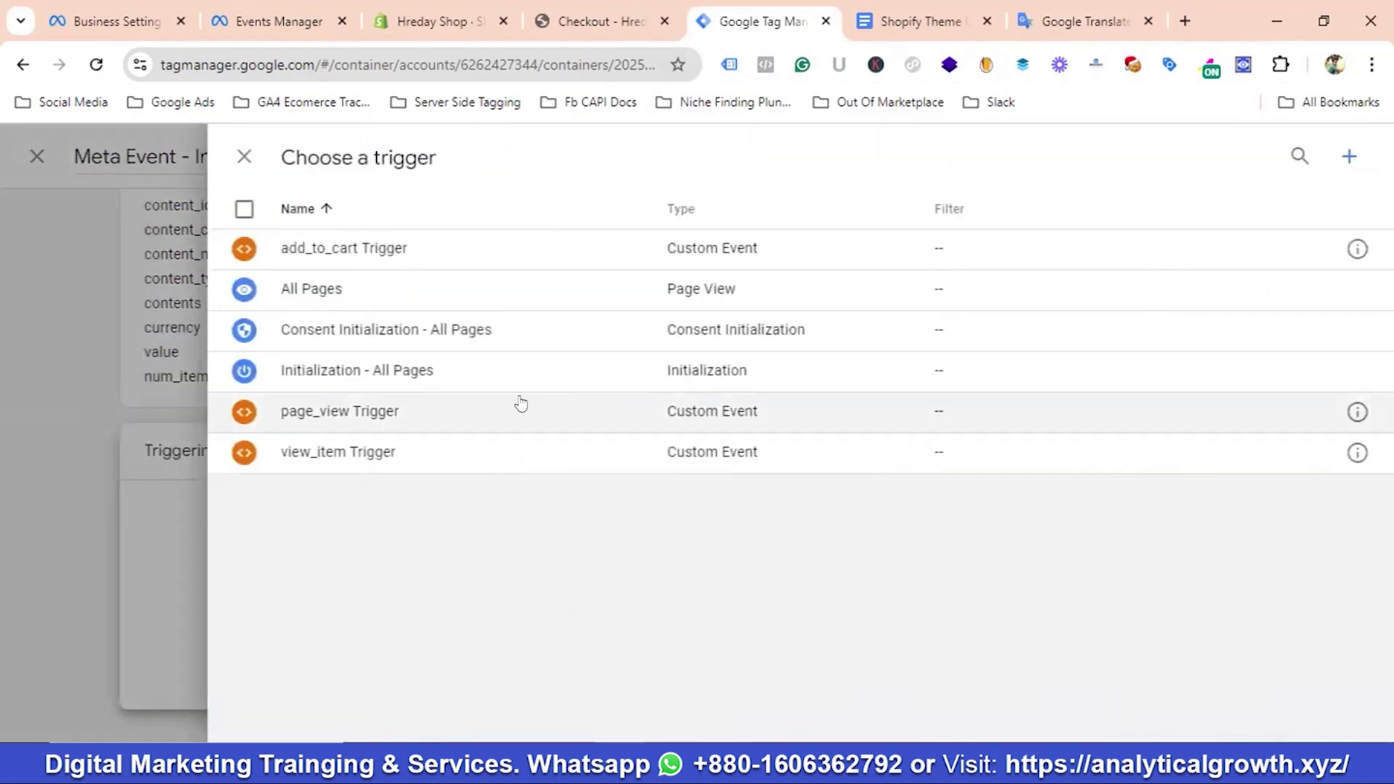
pyautogui.click(1350, 157)
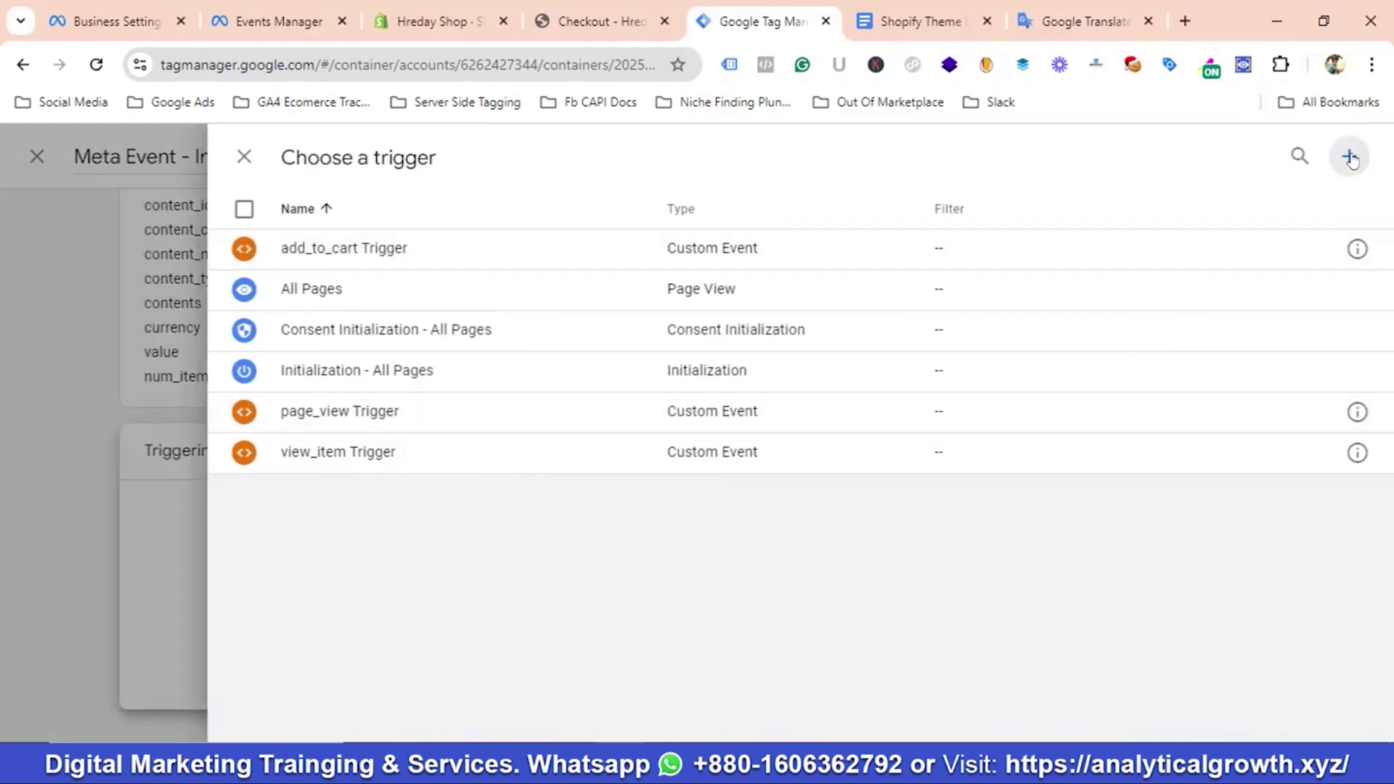
# On the Hreday Shop checkout page, copy the event name begin_checkout from its event data in DataLayer Checker Plus
pyautogui.click(610, 22)
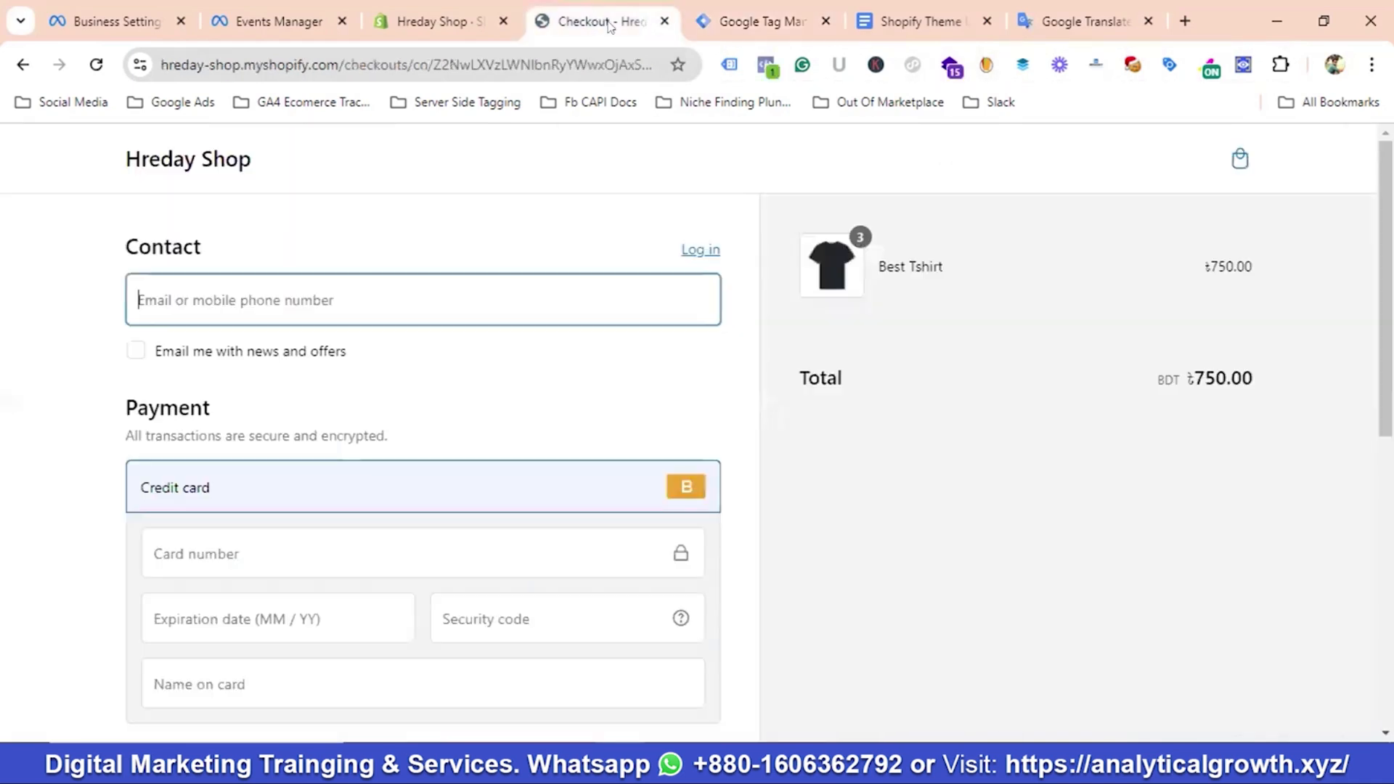
pyautogui.click(1243, 66)
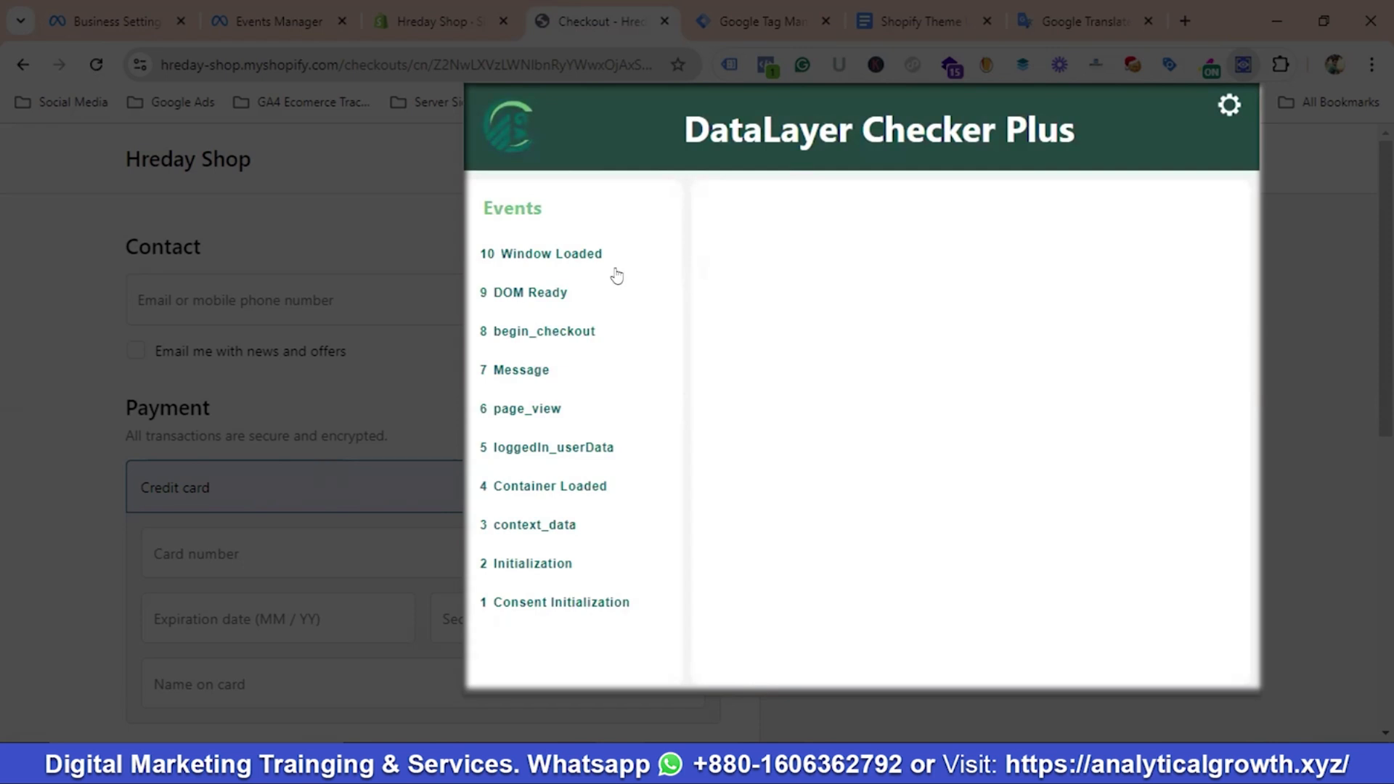
pyautogui.click(571, 352)
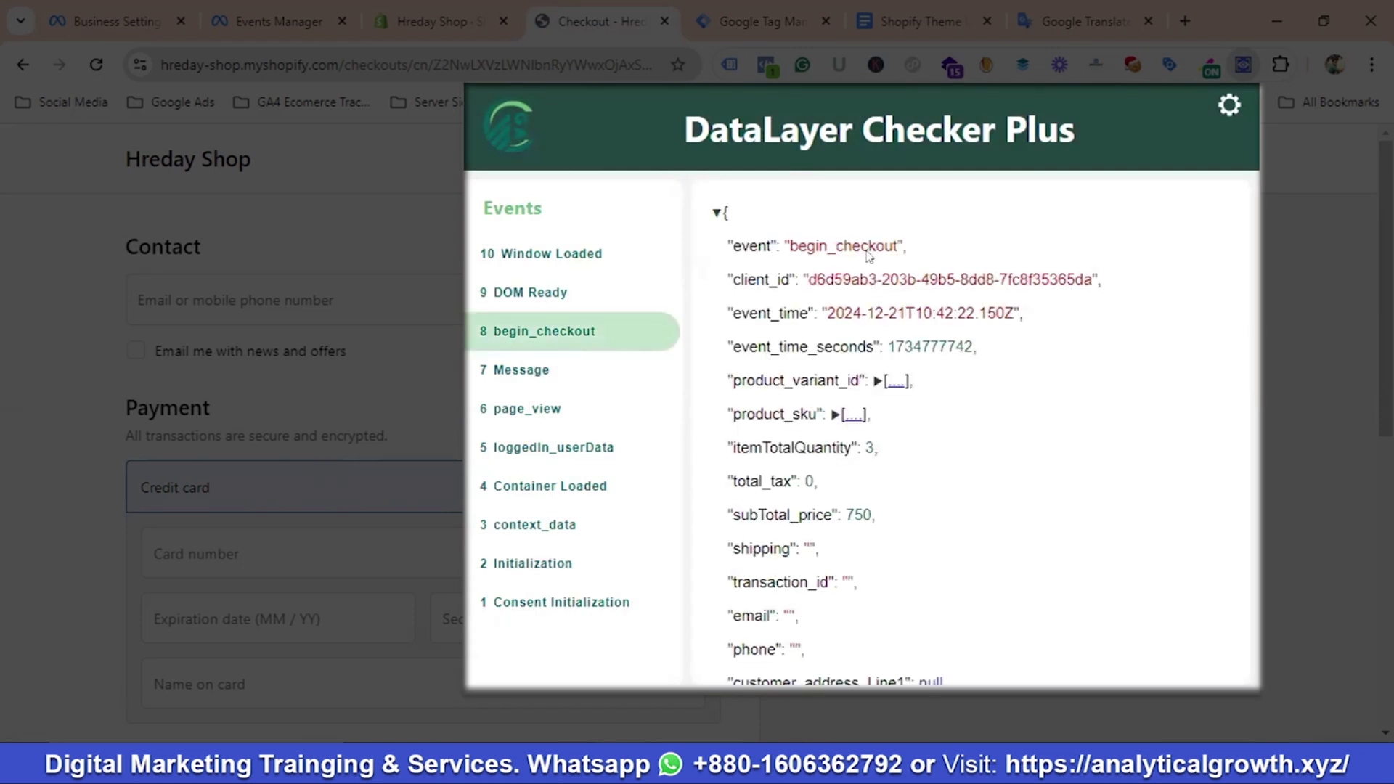
pyautogui.doubleClick(824, 245)
pyautogui.hotkey('ctrl', 'c')
pyautogui.rightClick(827, 251)
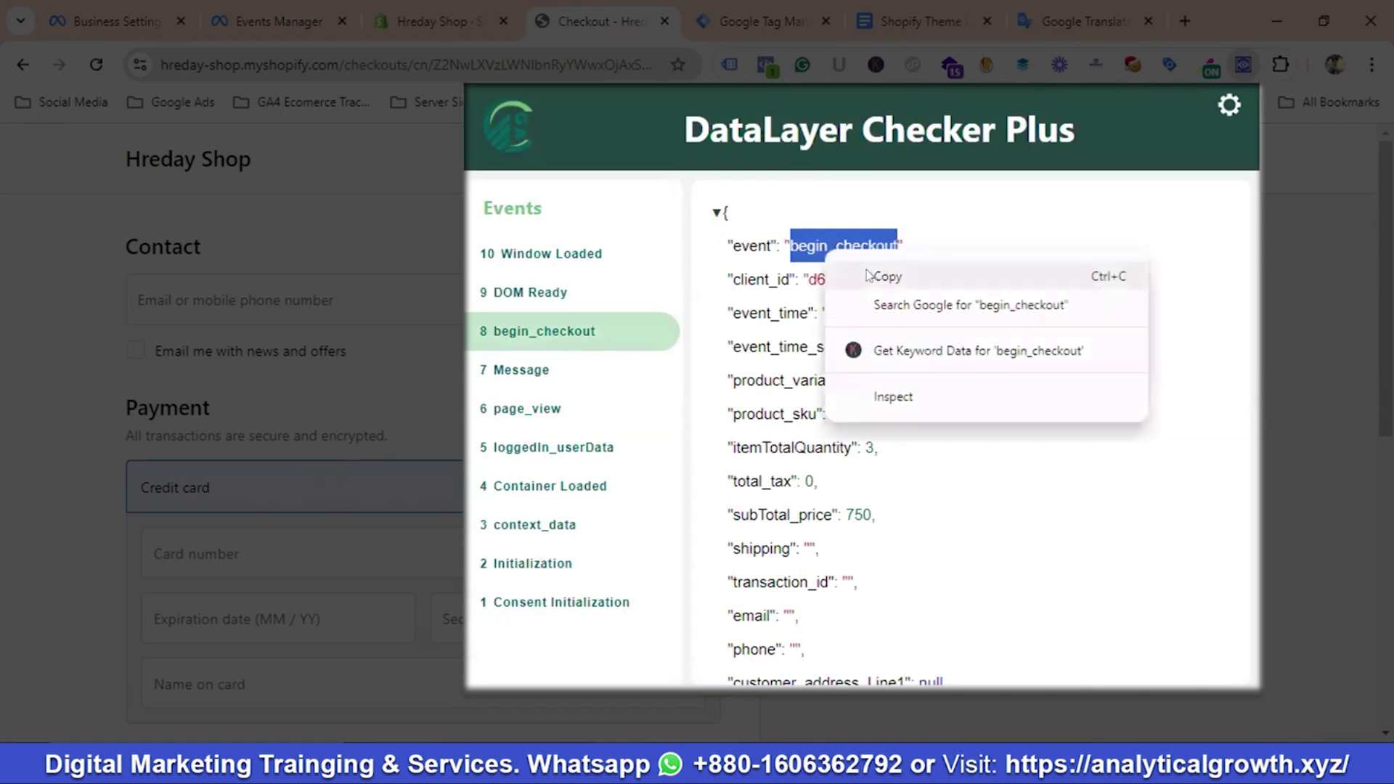
pyautogui.click(887, 279)
# Back in Google Tag Manager, name the new trigger begin_checkout Trigger
pyautogui.click(736, 23)
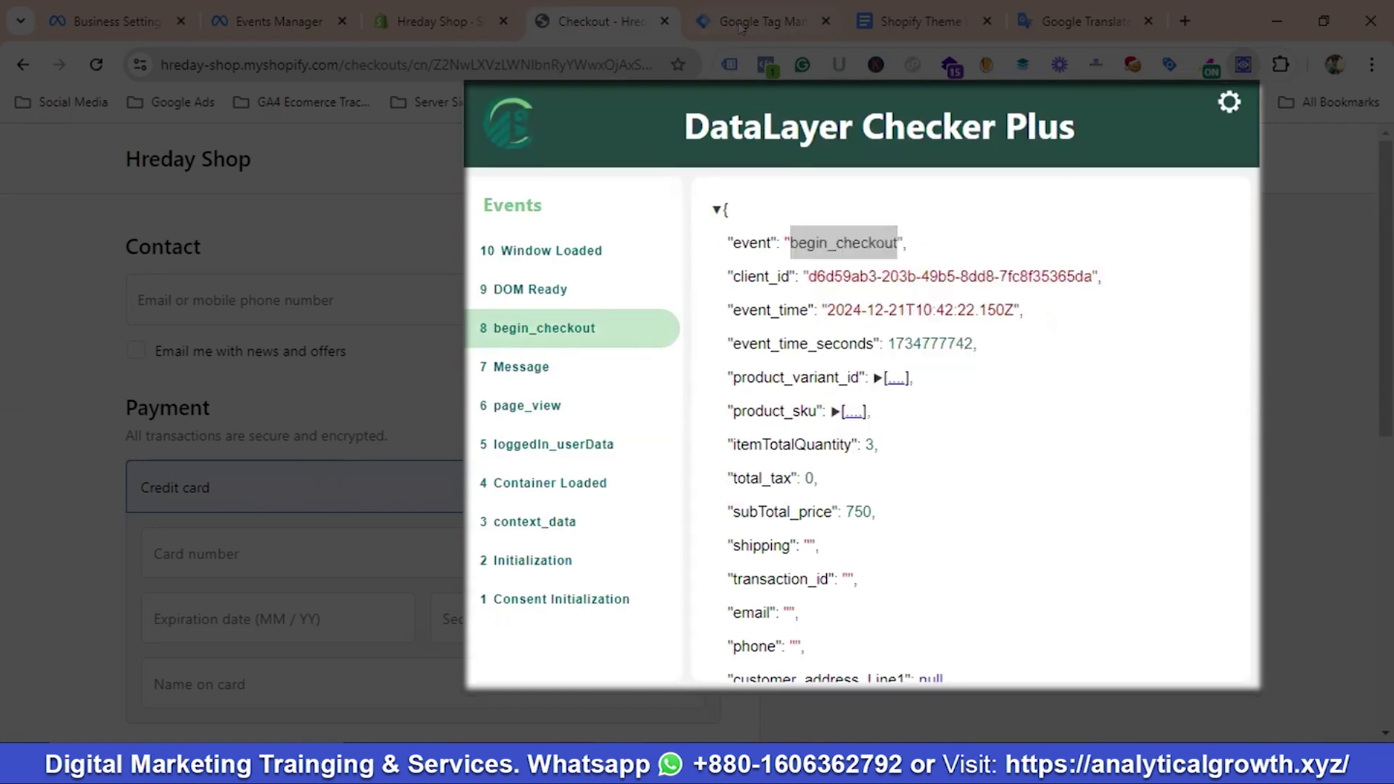
pyautogui.moveTo(355, 151); pyautogui.dragTo(270, 155)
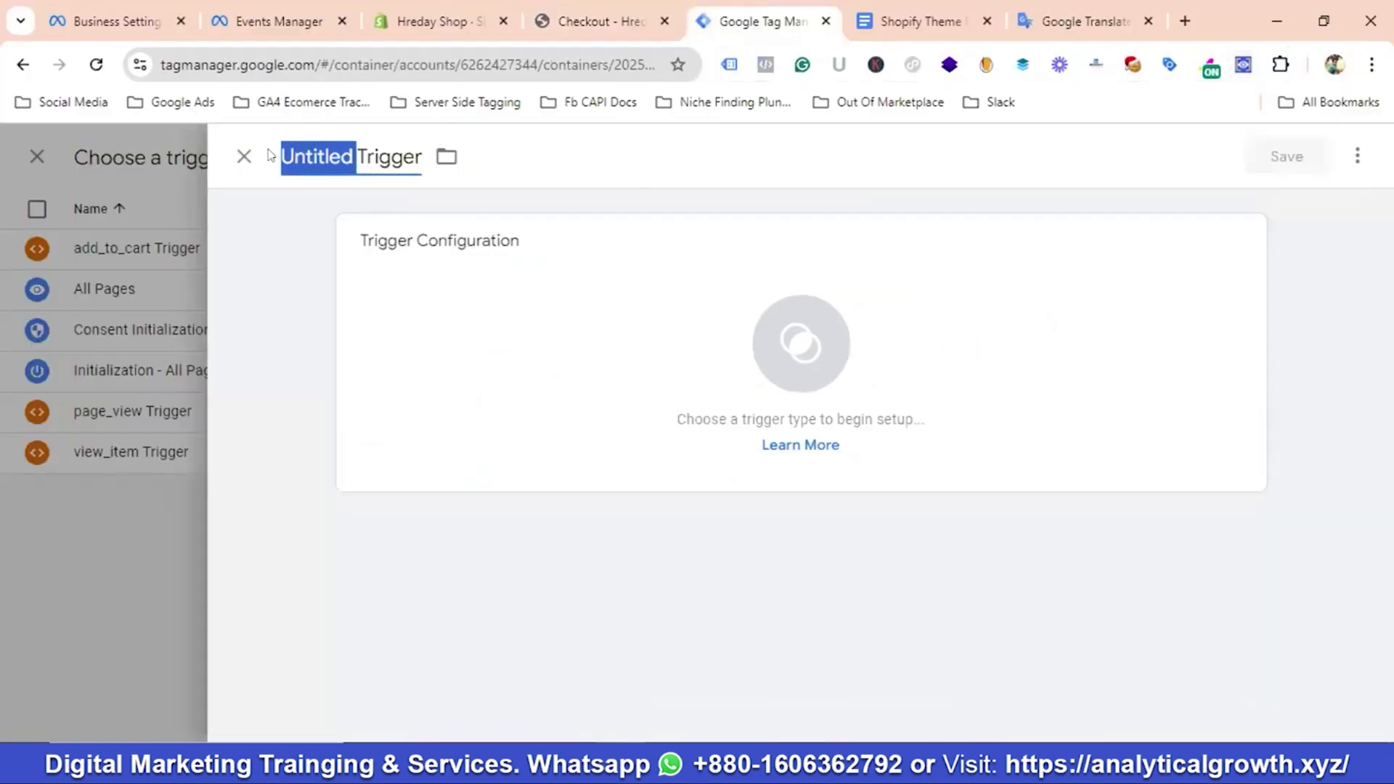
pyautogui.click(318, 149)
pyautogui.doubleClick(317, 148)
pyautogui.hotkey('ctrl', 'v')
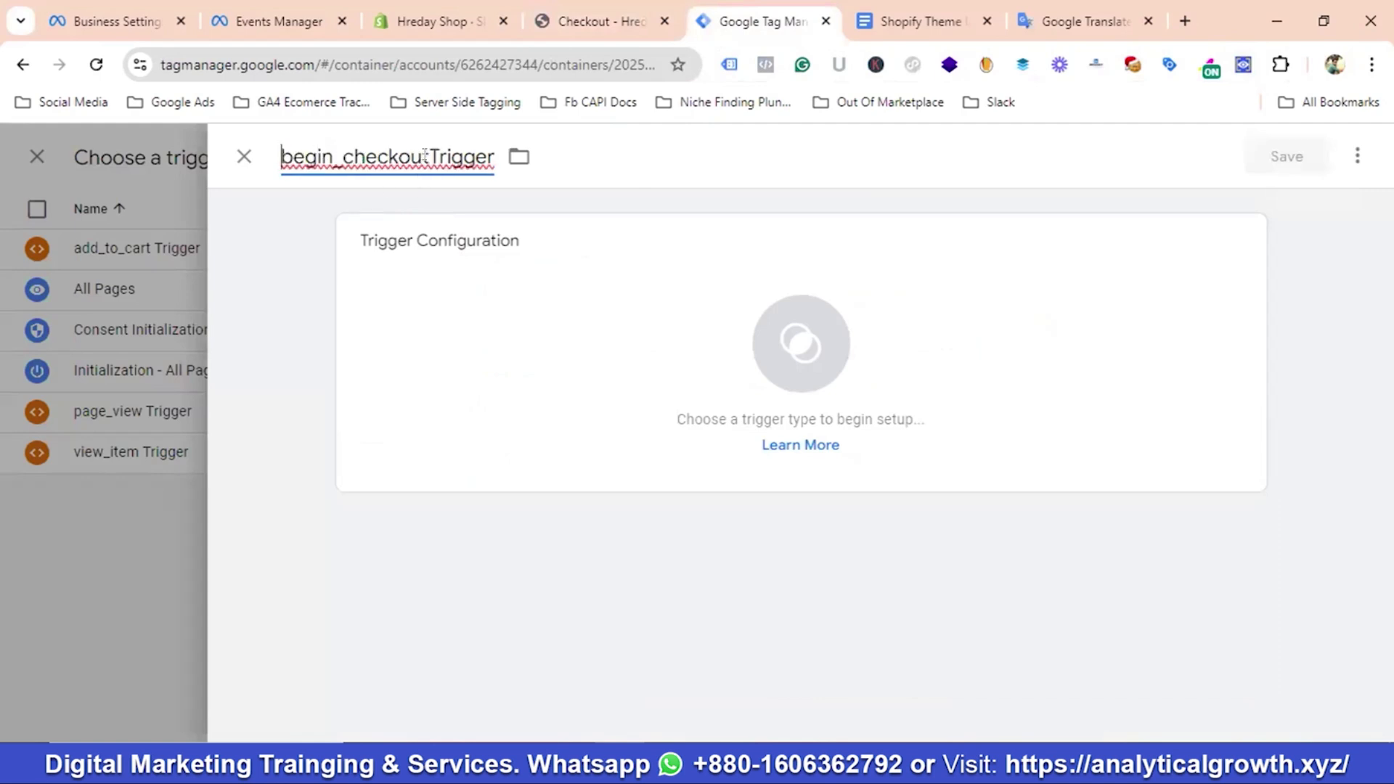
# Set the trigger type to Custom Event with the event name begin_checkout for all custom events, and save it
pyautogui.click(908, 359)
pyautogui.scroll(-5, 971, 389)
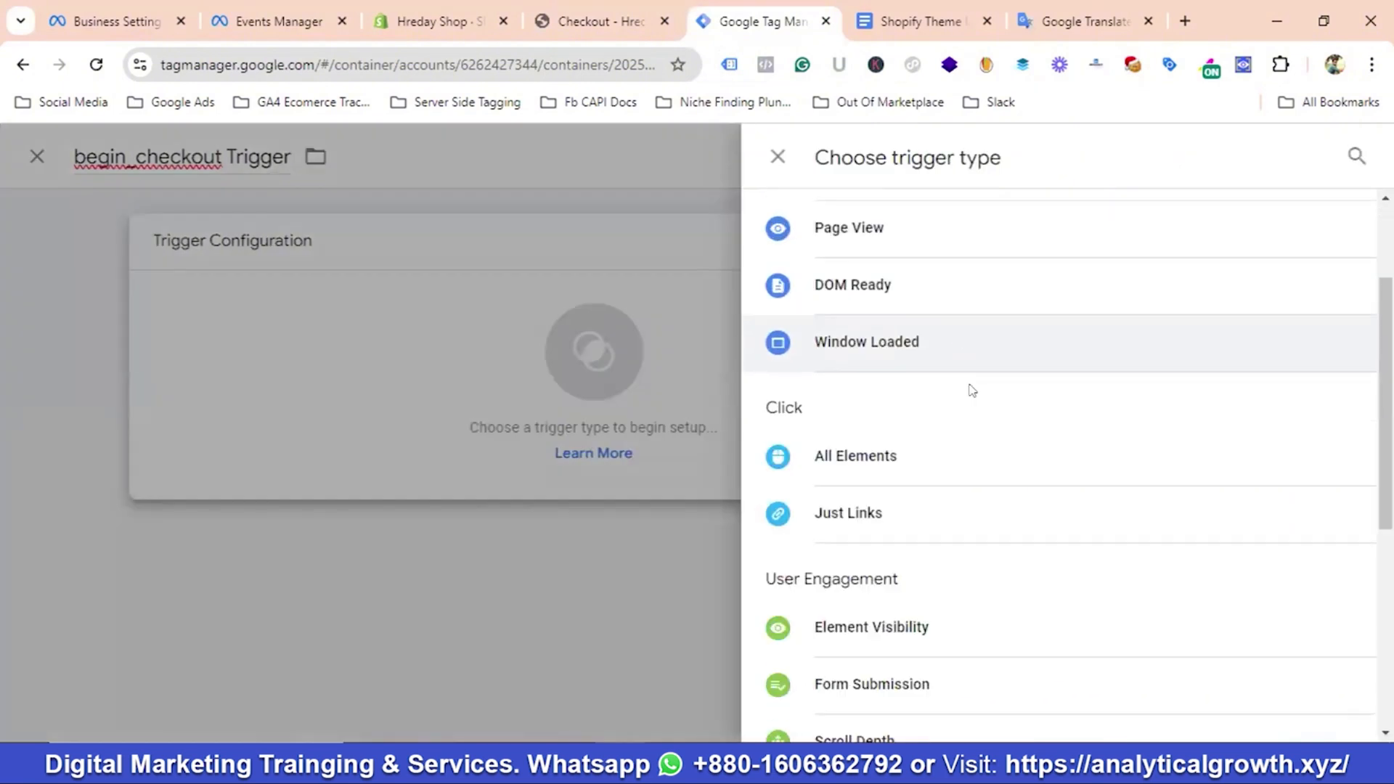
pyautogui.scroll(-3, 974, 401)
pyautogui.click(902, 483)
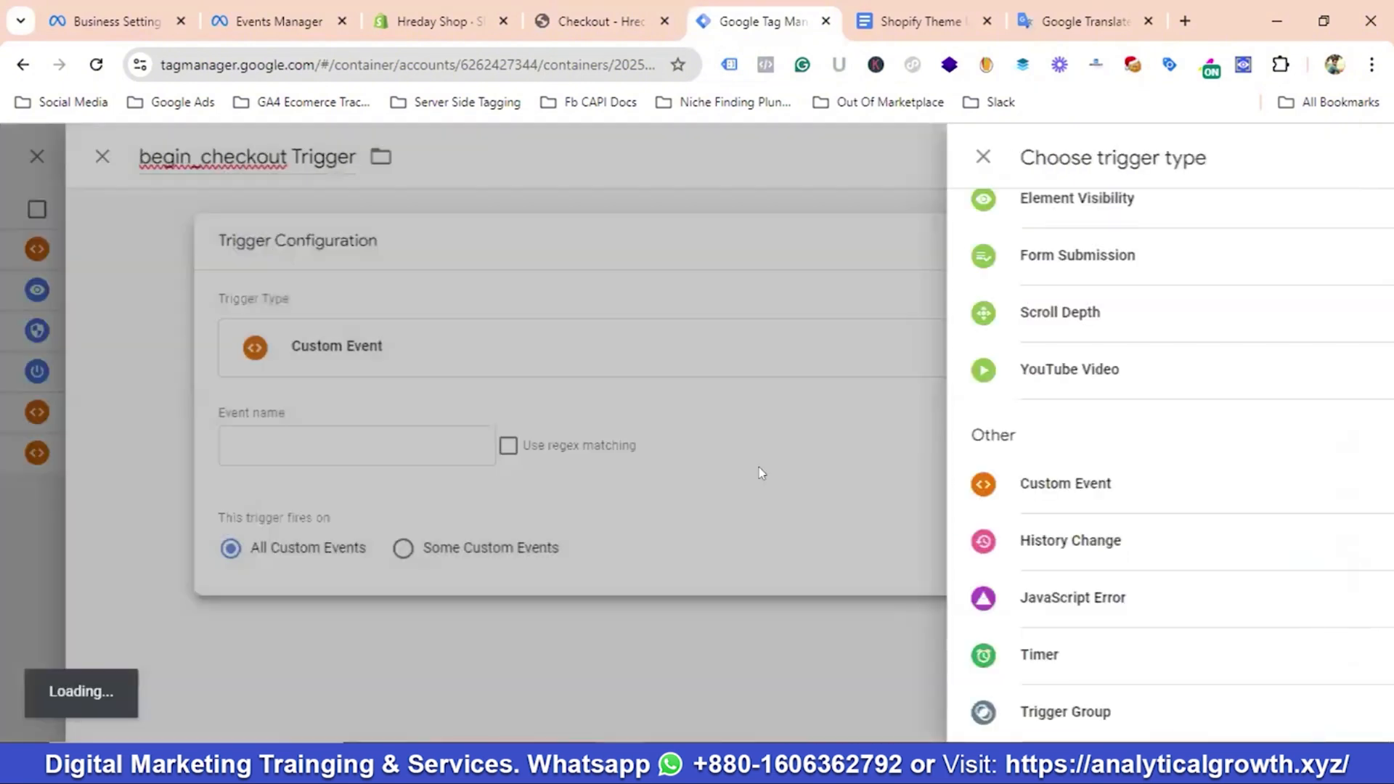
pyautogui.click(489, 453)
pyautogui.hotkey('ctrl', 'v')
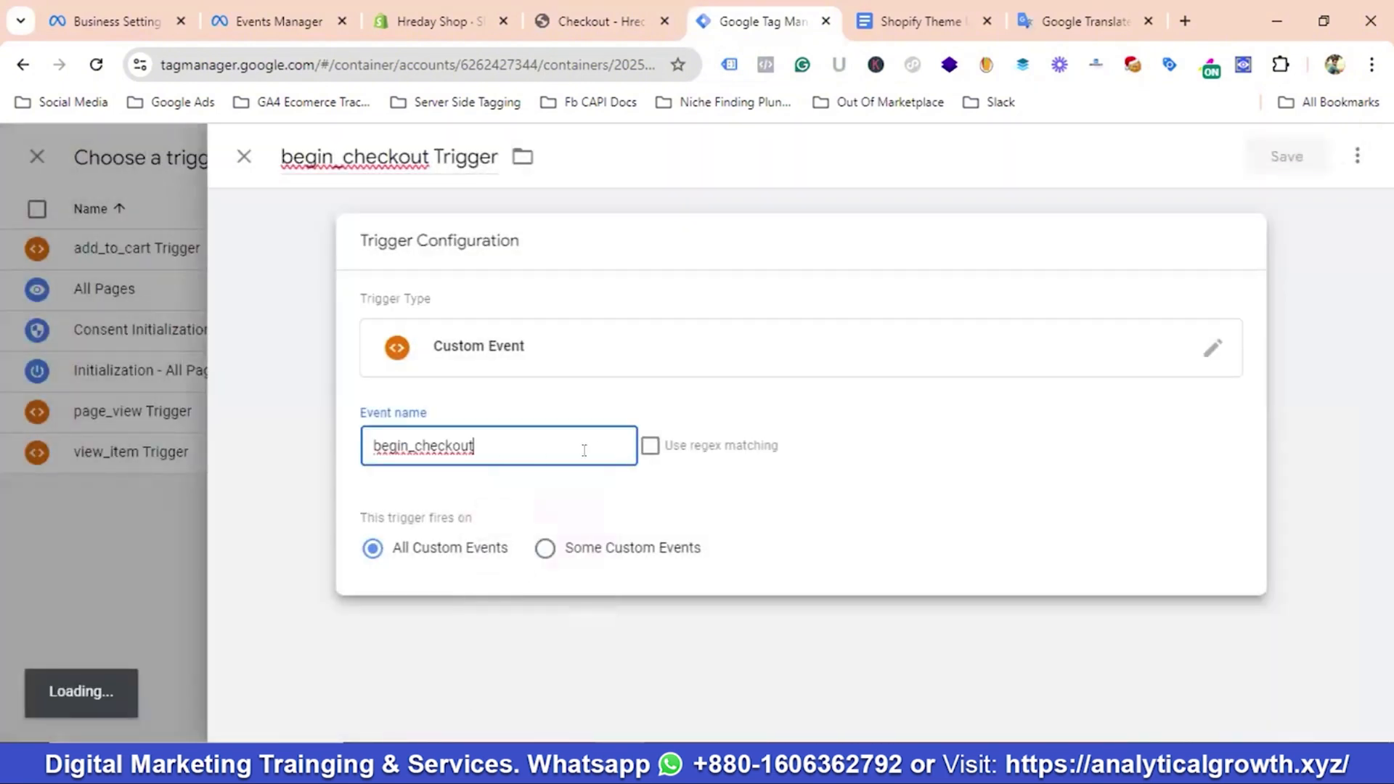
pyautogui.click(1280, 158)
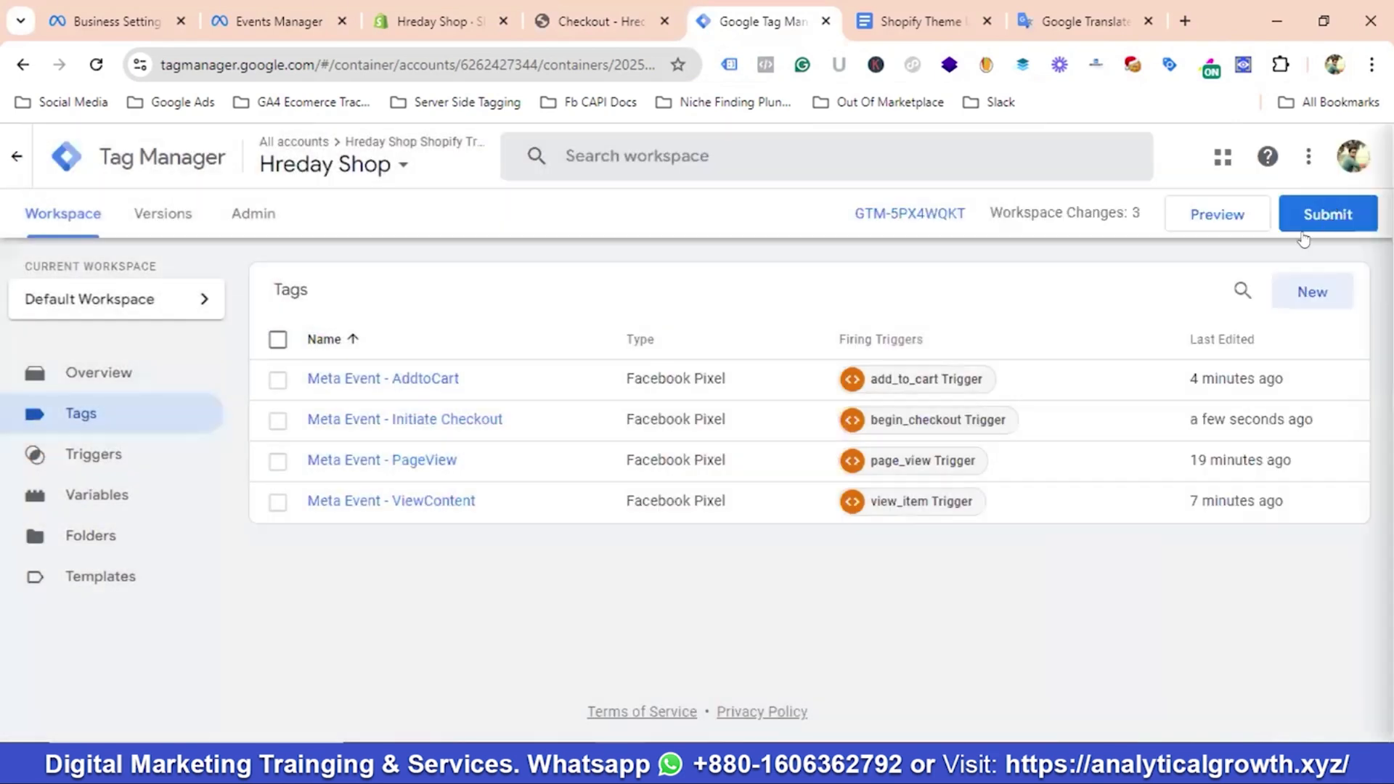
# Submit and publish the workspace changes to Live, leaving the version name and description blank
pyautogui.click(1320, 212)
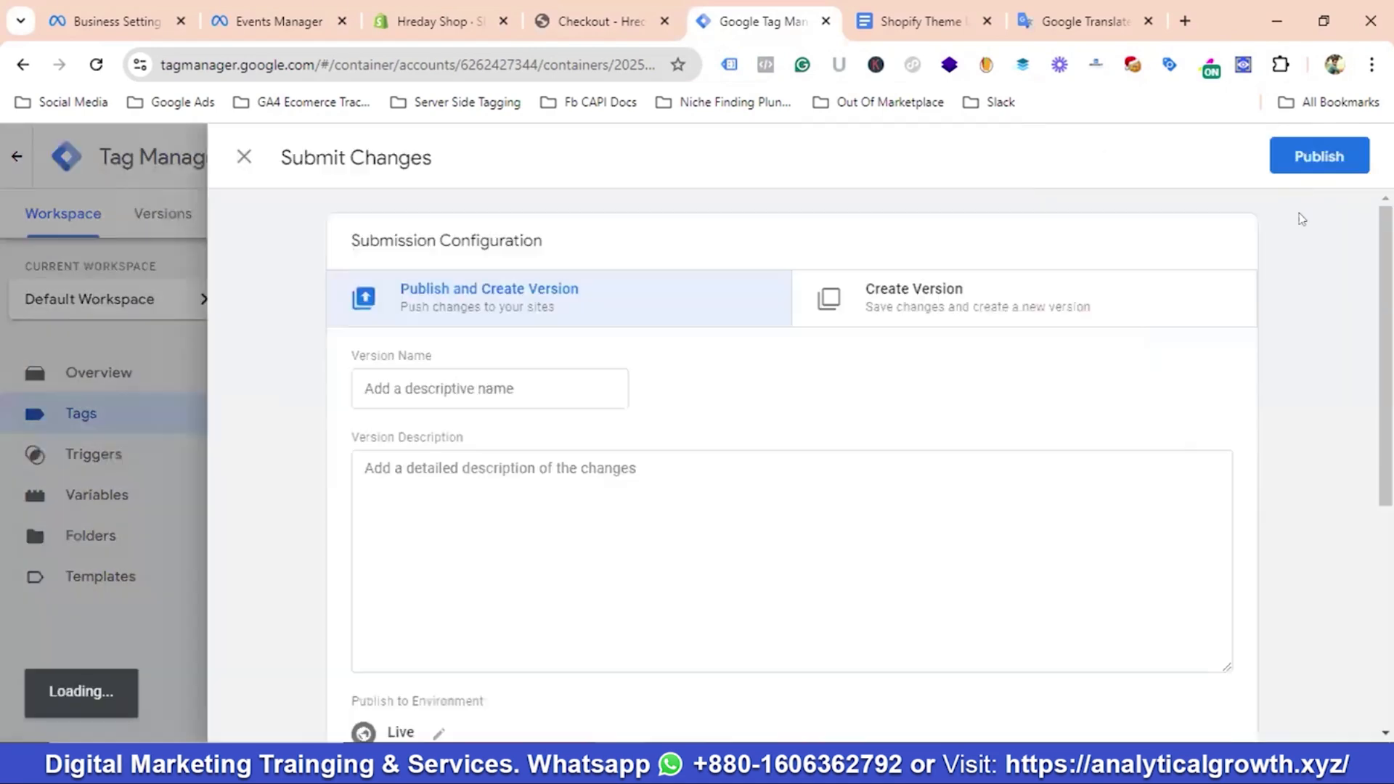
pyautogui.click(1320, 157)
pyautogui.click(969, 694)
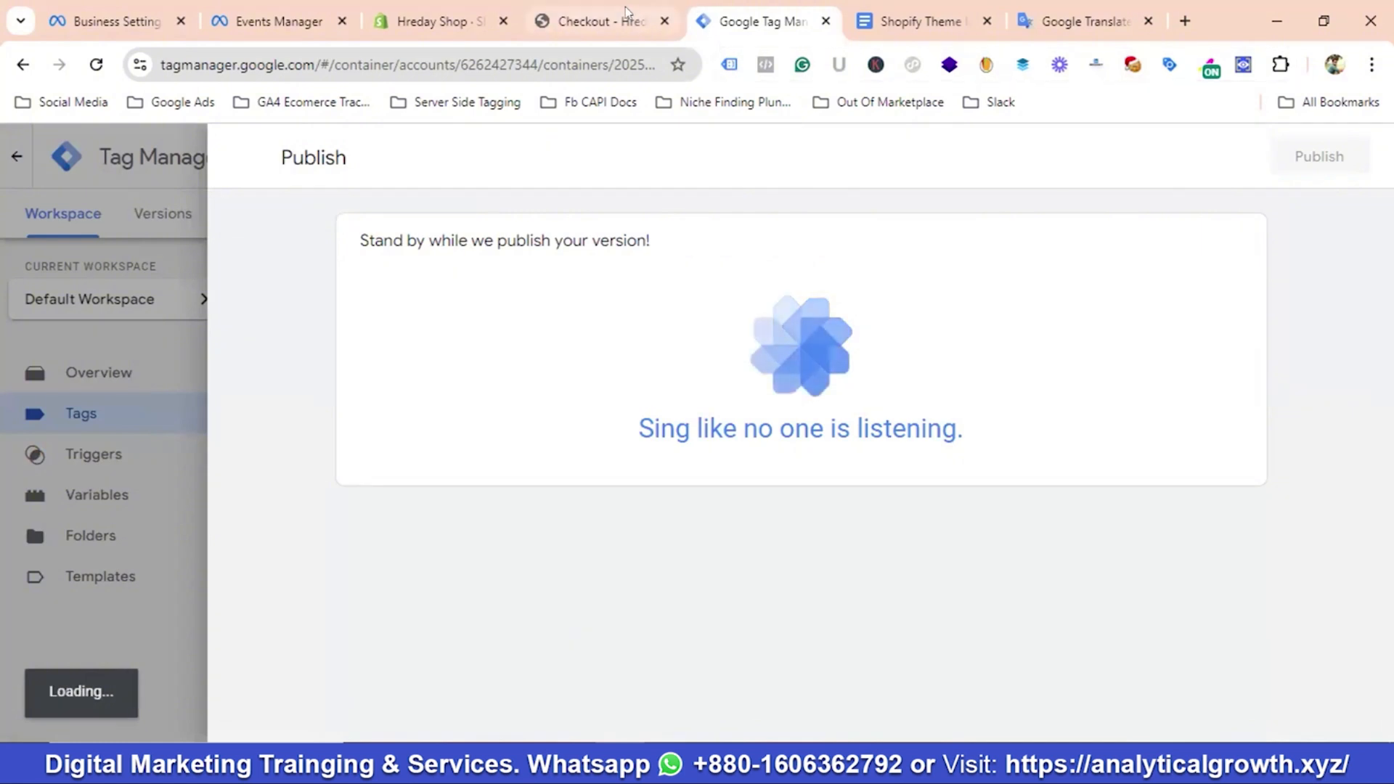
# On the Hreday Shop store, add two Best Tshirts to the cart and proceed to checkout
pyautogui.click(603, 15)
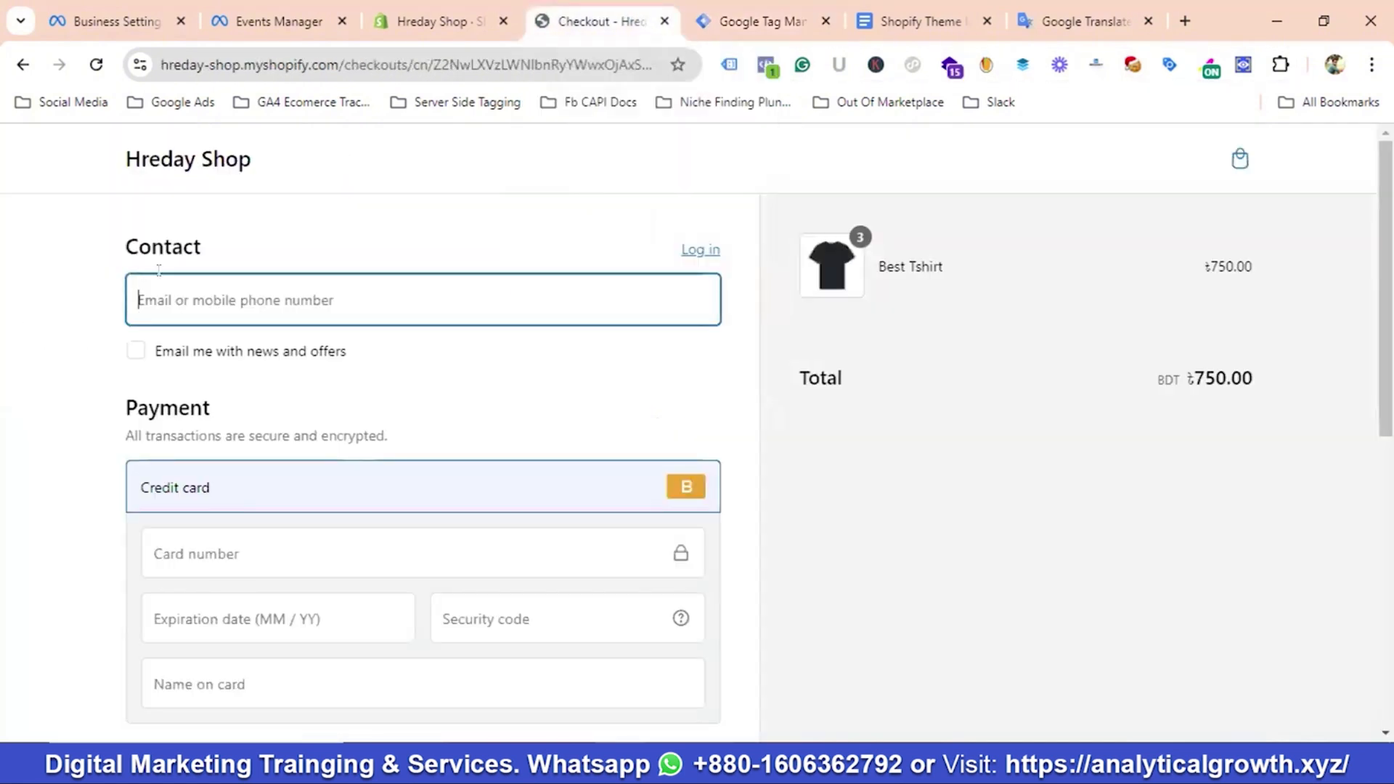
pyautogui.click(155, 158)
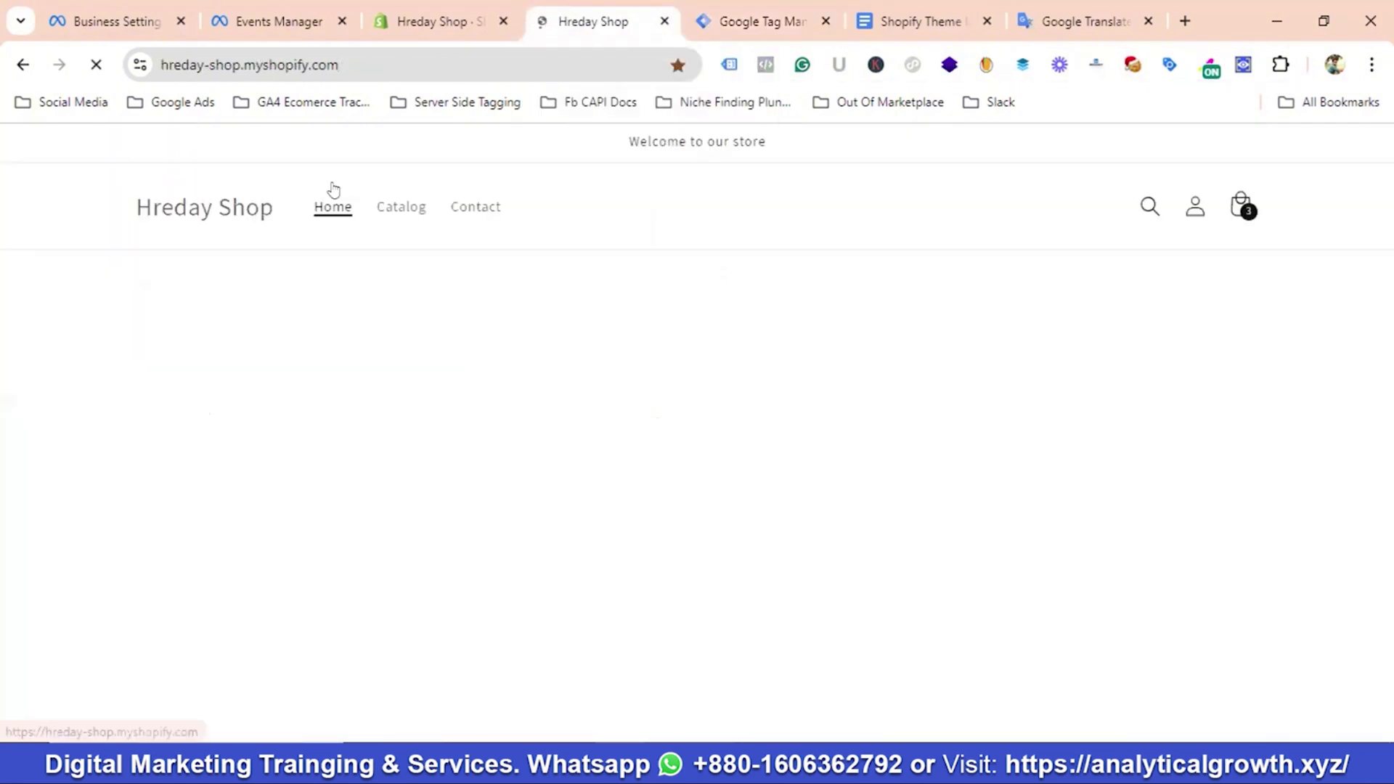
pyautogui.scroll(-10, 302, 368)
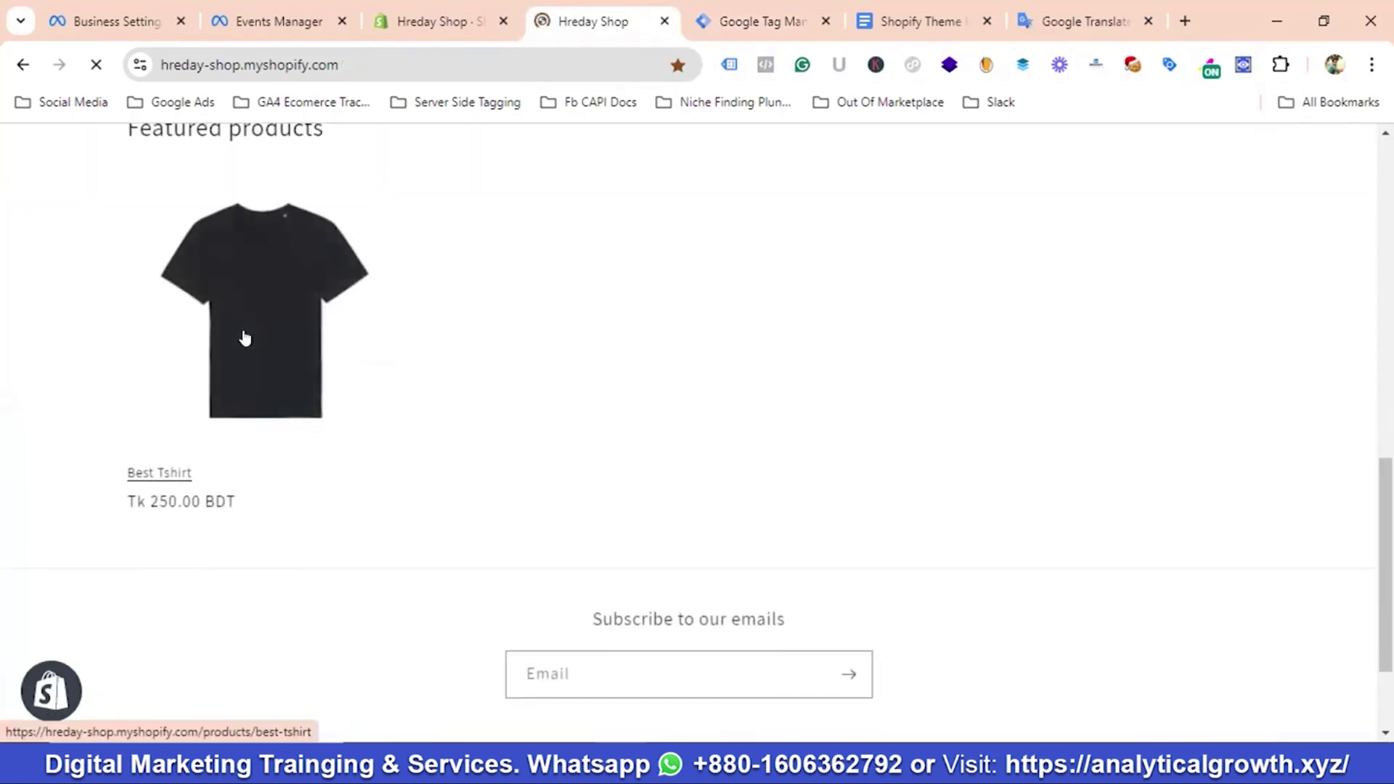
pyautogui.click(320, 314)
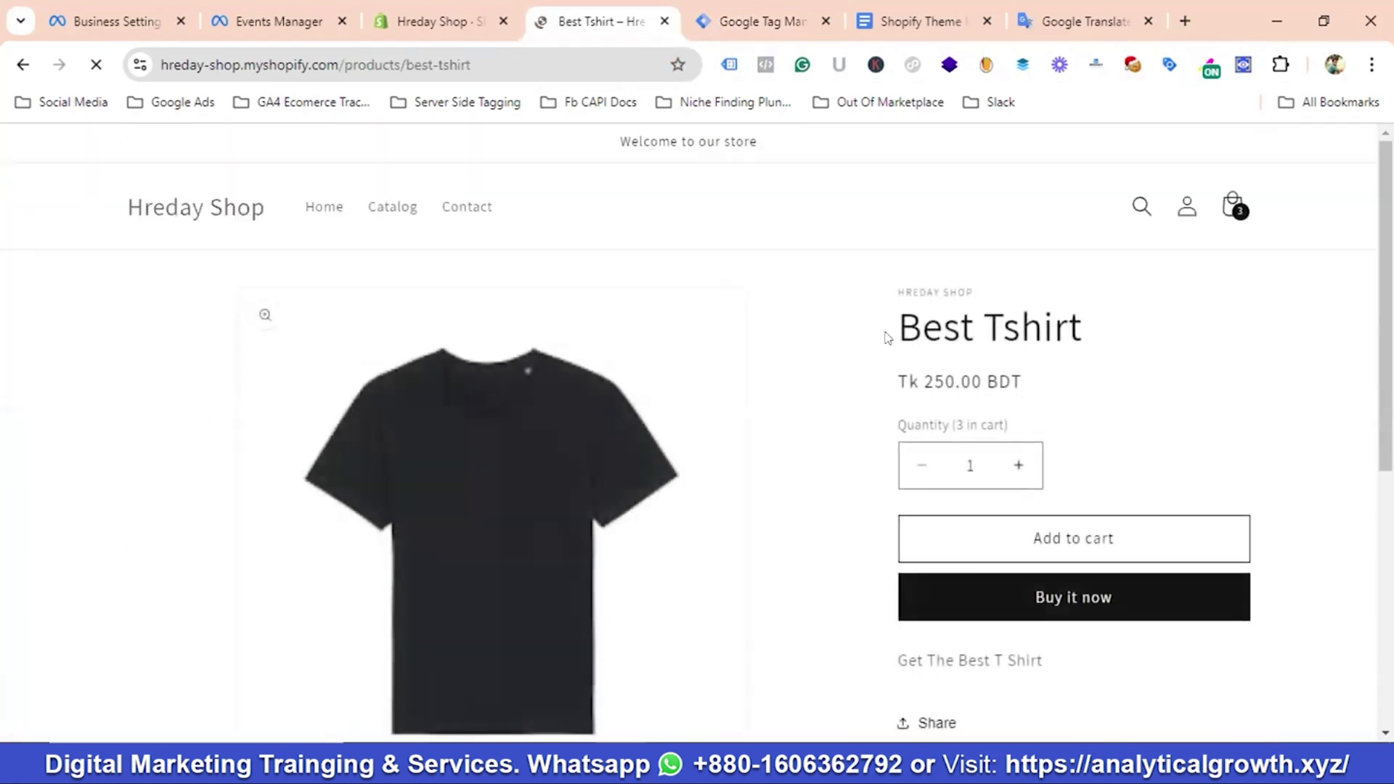
pyautogui.scroll(-2, 886, 337)
pyautogui.click(1020, 367)
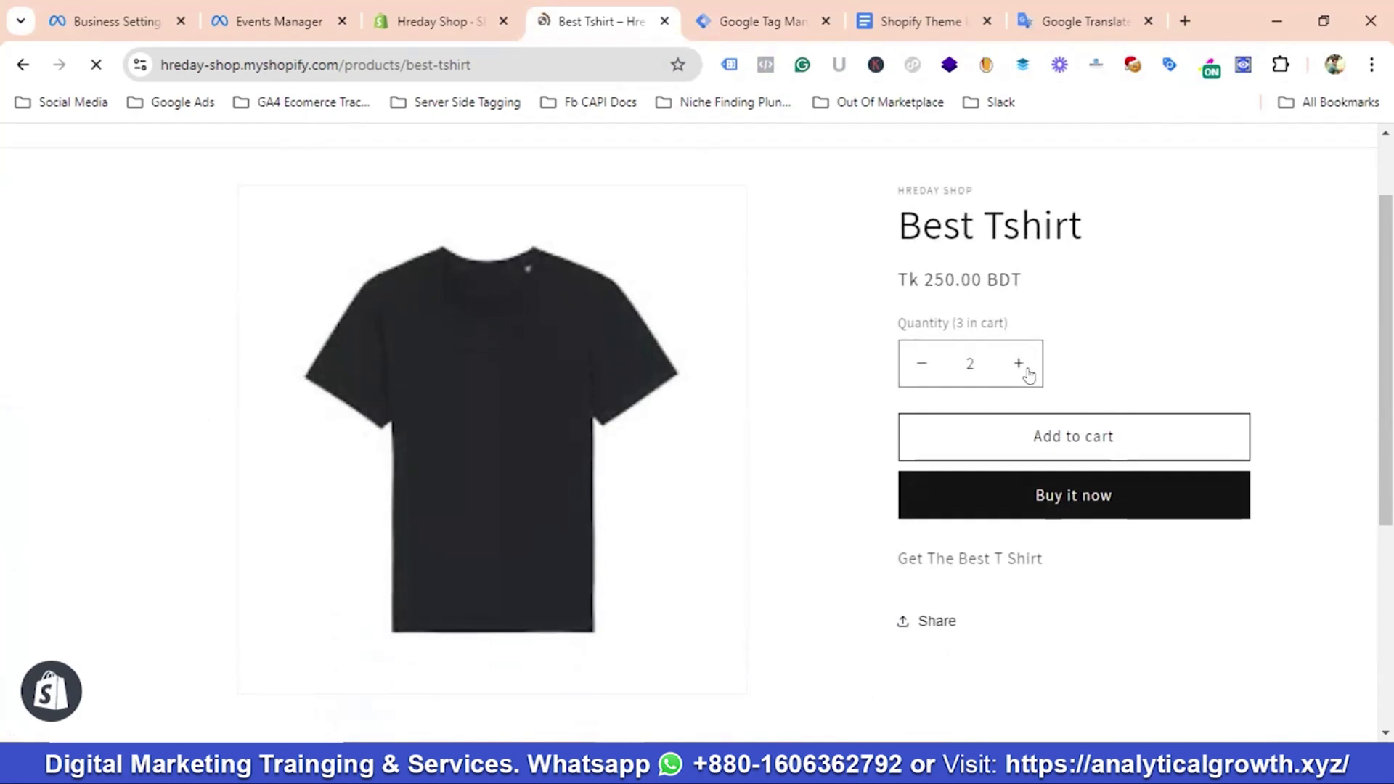
pyautogui.click(1074, 436)
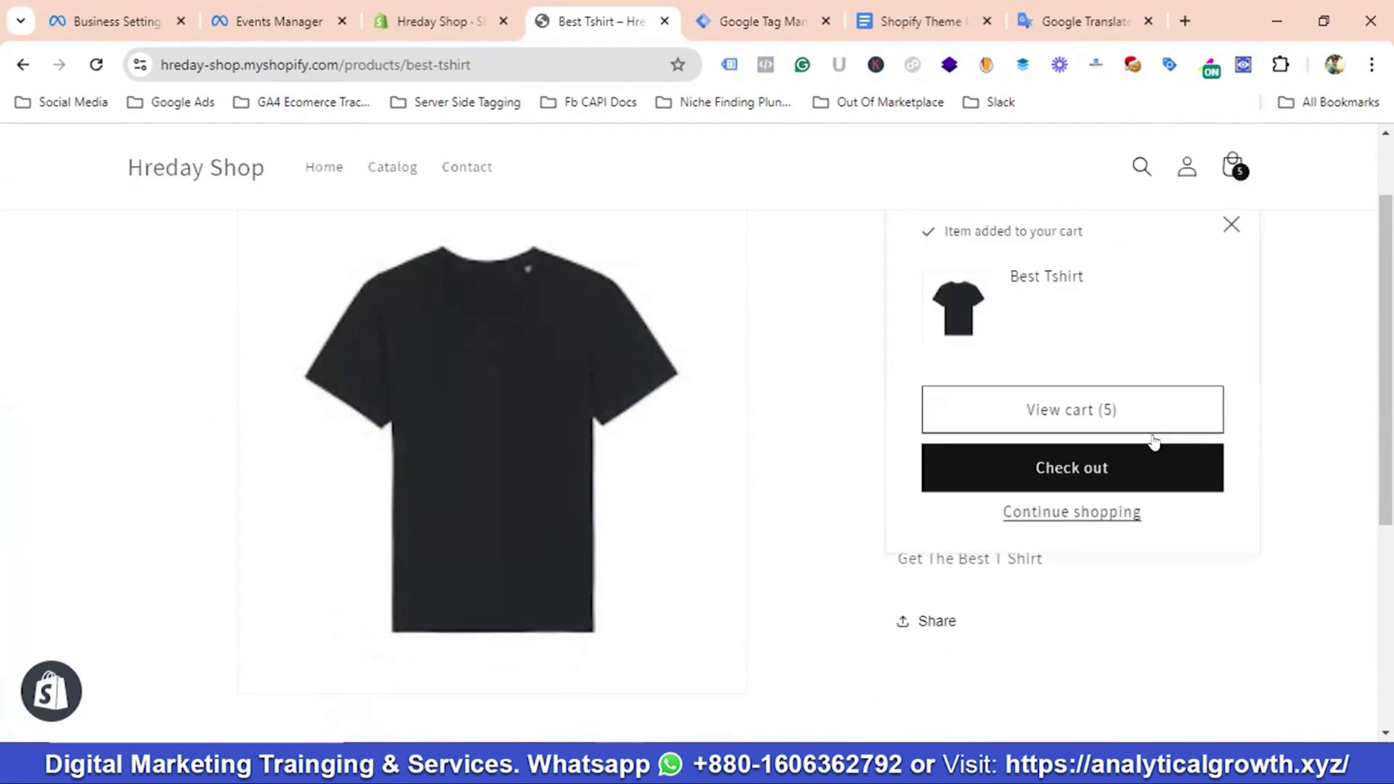
pyautogui.click(1066, 483)
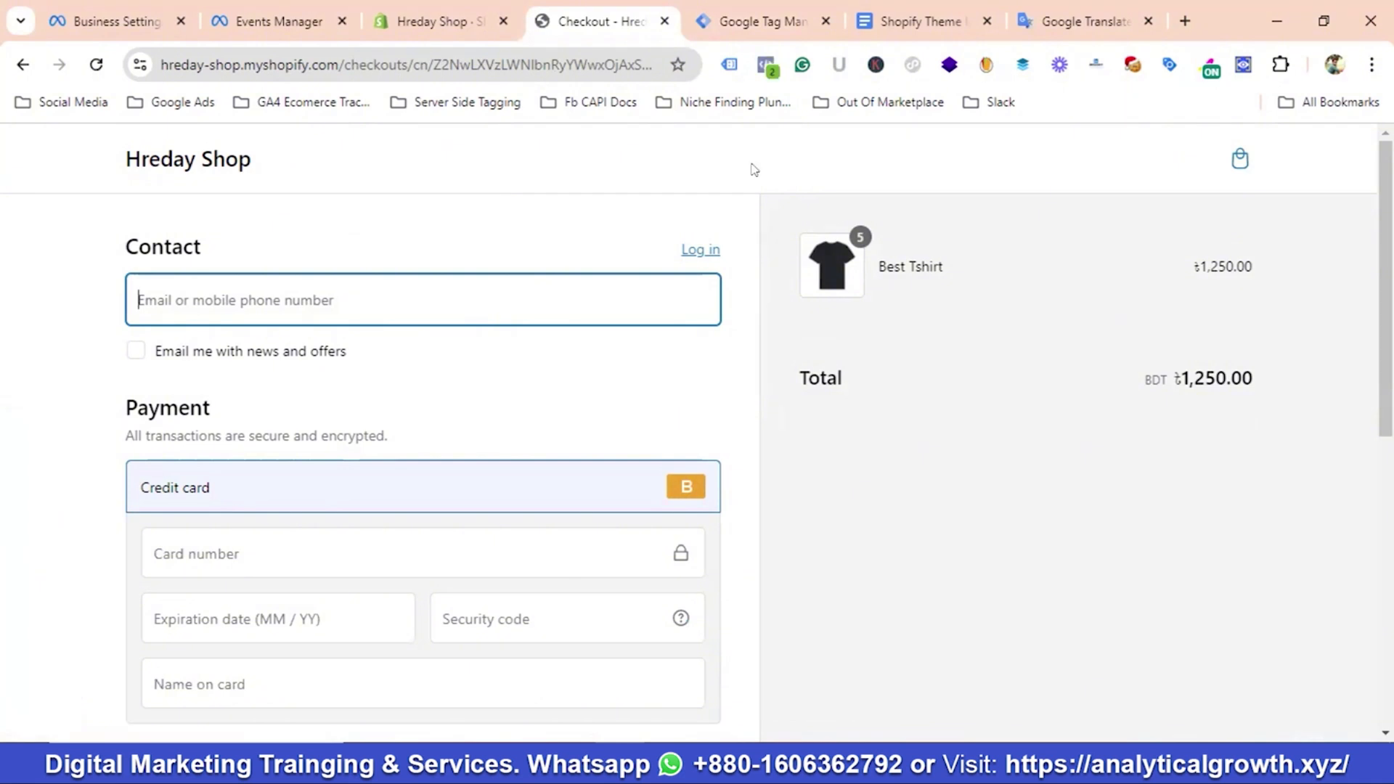
# Check the custom parameters sent with the InitiateCheckout event in Meta Pixel Helper
pyautogui.click(768, 66)
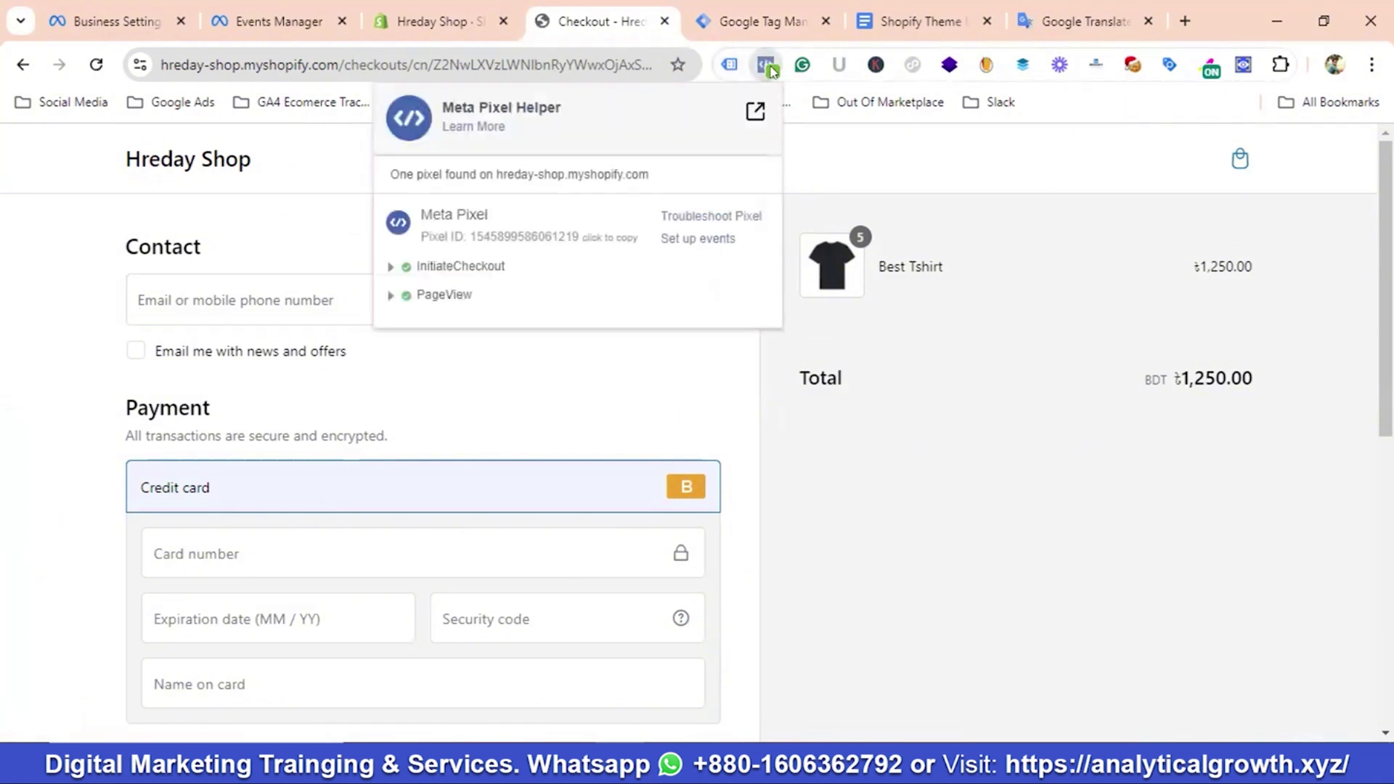
pyautogui.click(436, 267)
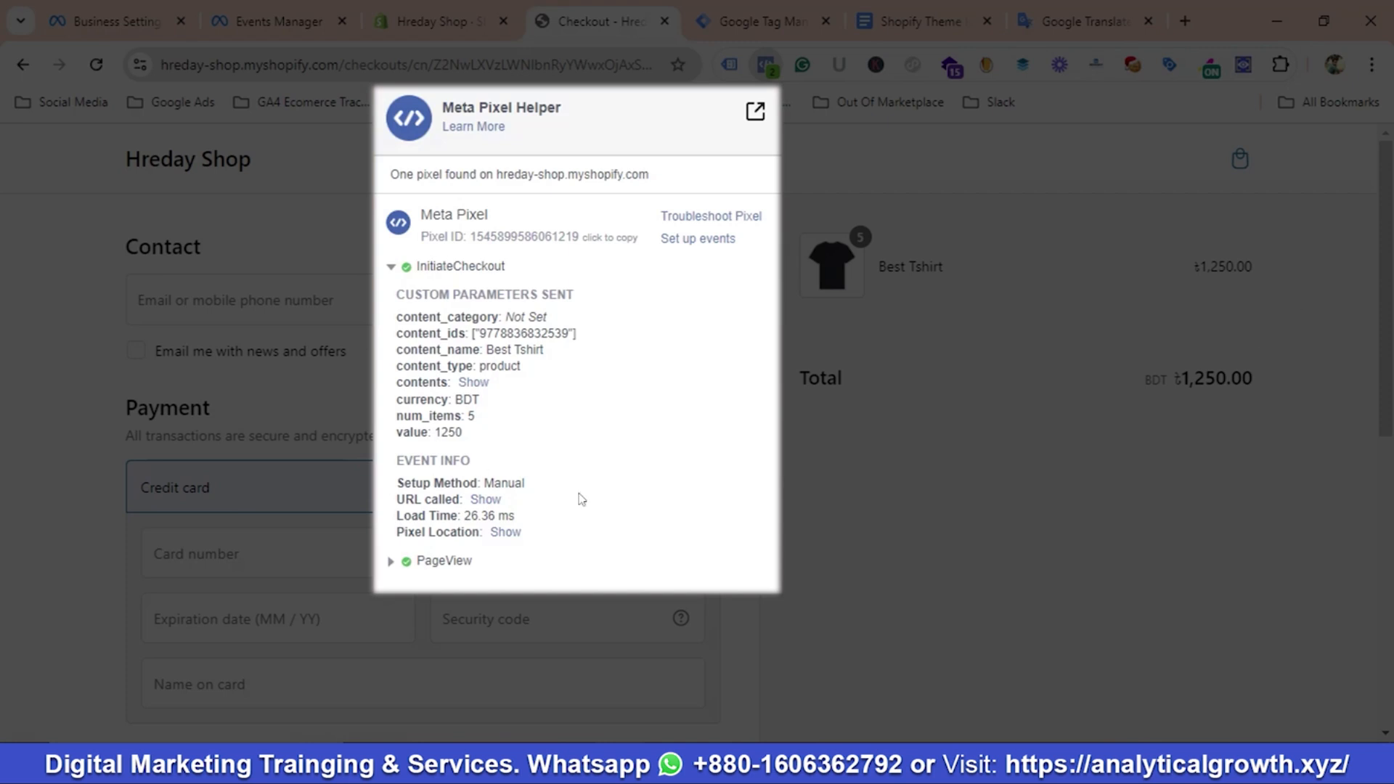
pyautogui.click(1265, 229)
pyautogui.scroll(-2, 1136, 258)
pyautogui.scroll(-3, 1135, 261)
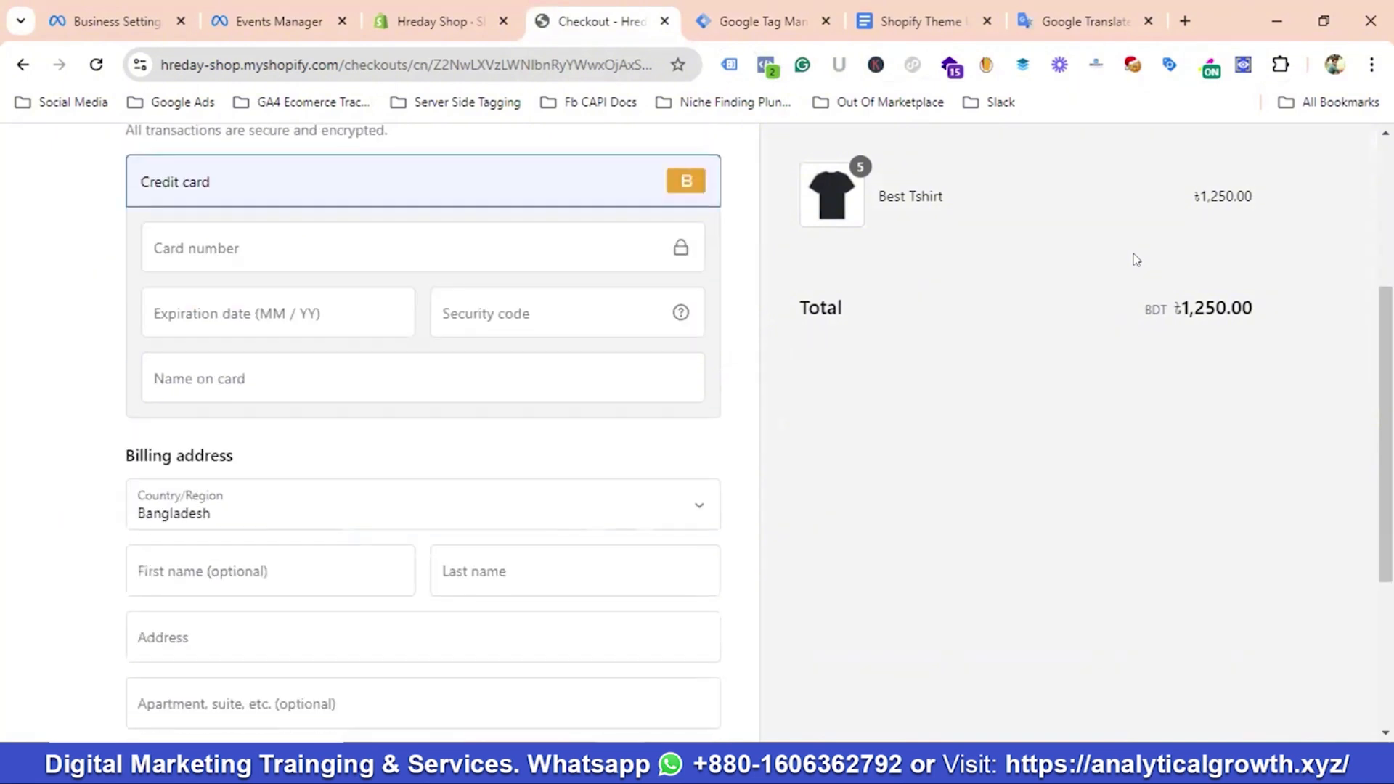
pyautogui.scroll(4, 1134, 262)
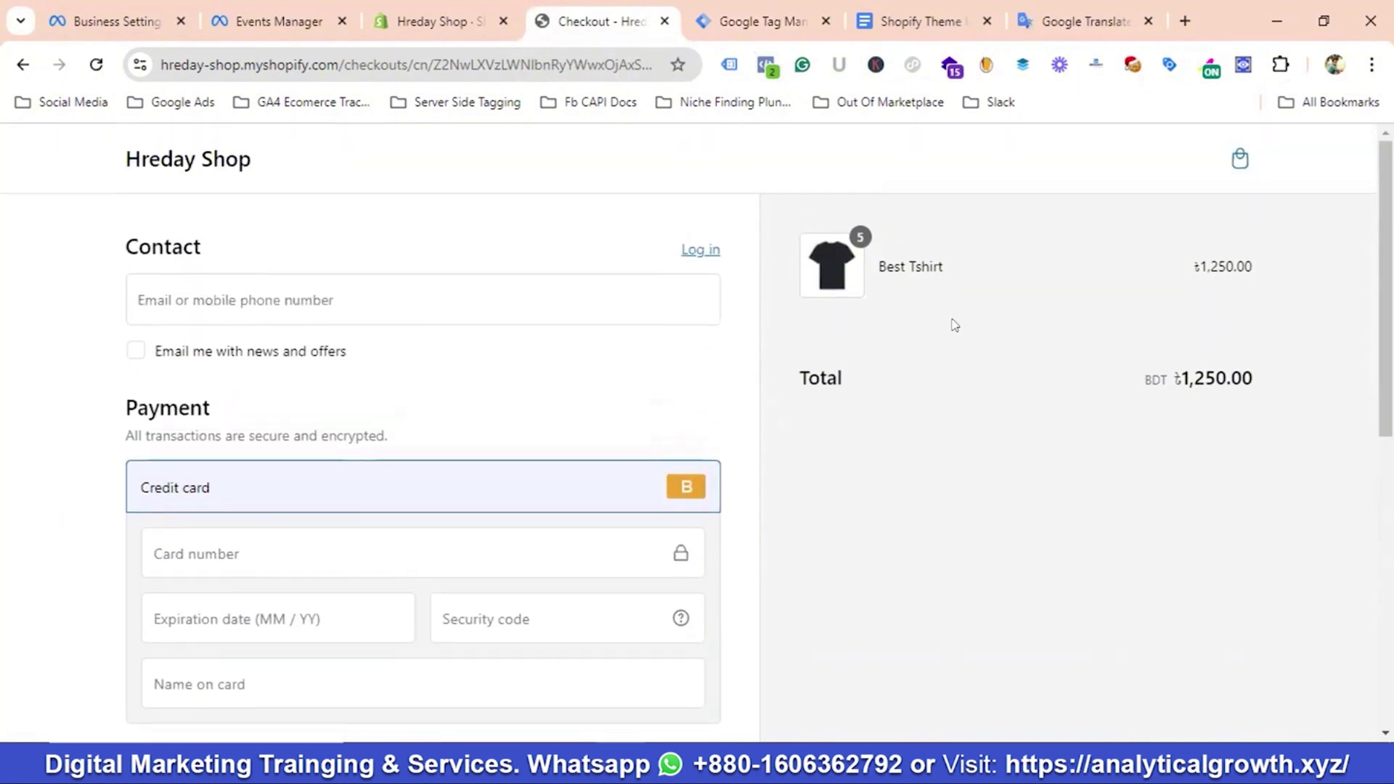
pyautogui.scroll(-5, 773, 337)
pyautogui.scroll(3, 489, 342)
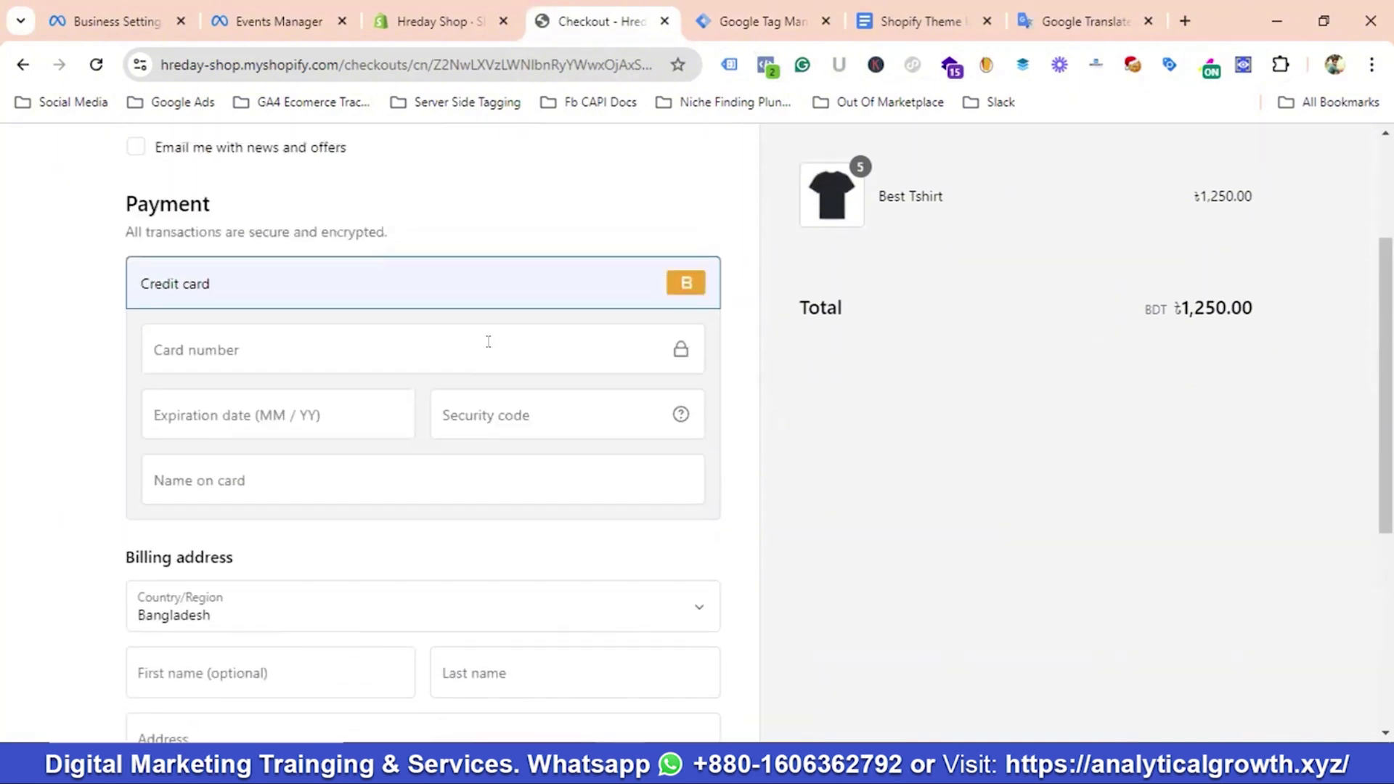
pyautogui.scroll(3, 564, 368)
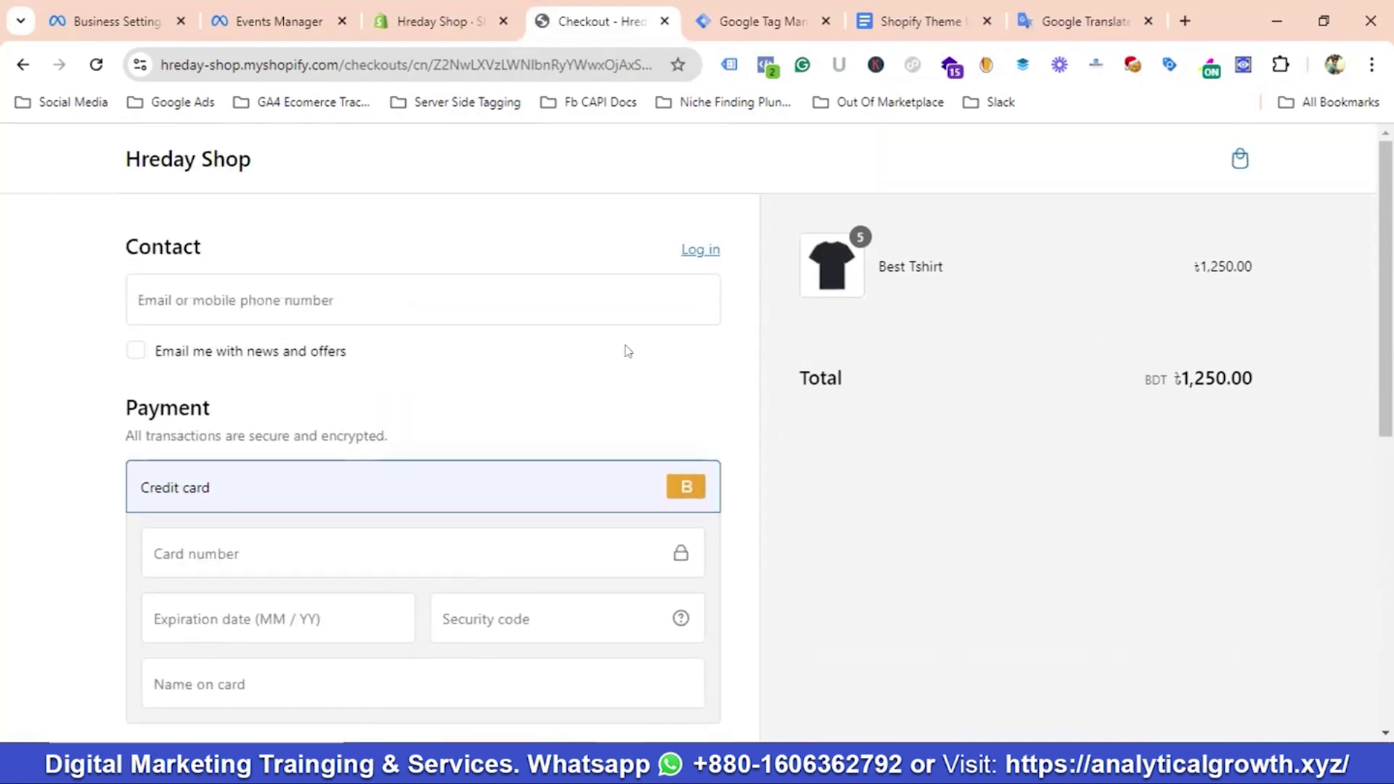
# Back in Google Tag Manager, open the Meta Event - Initiate Checkout tag from the workspace tags and make a copy of it
pyautogui.click(772, 16)
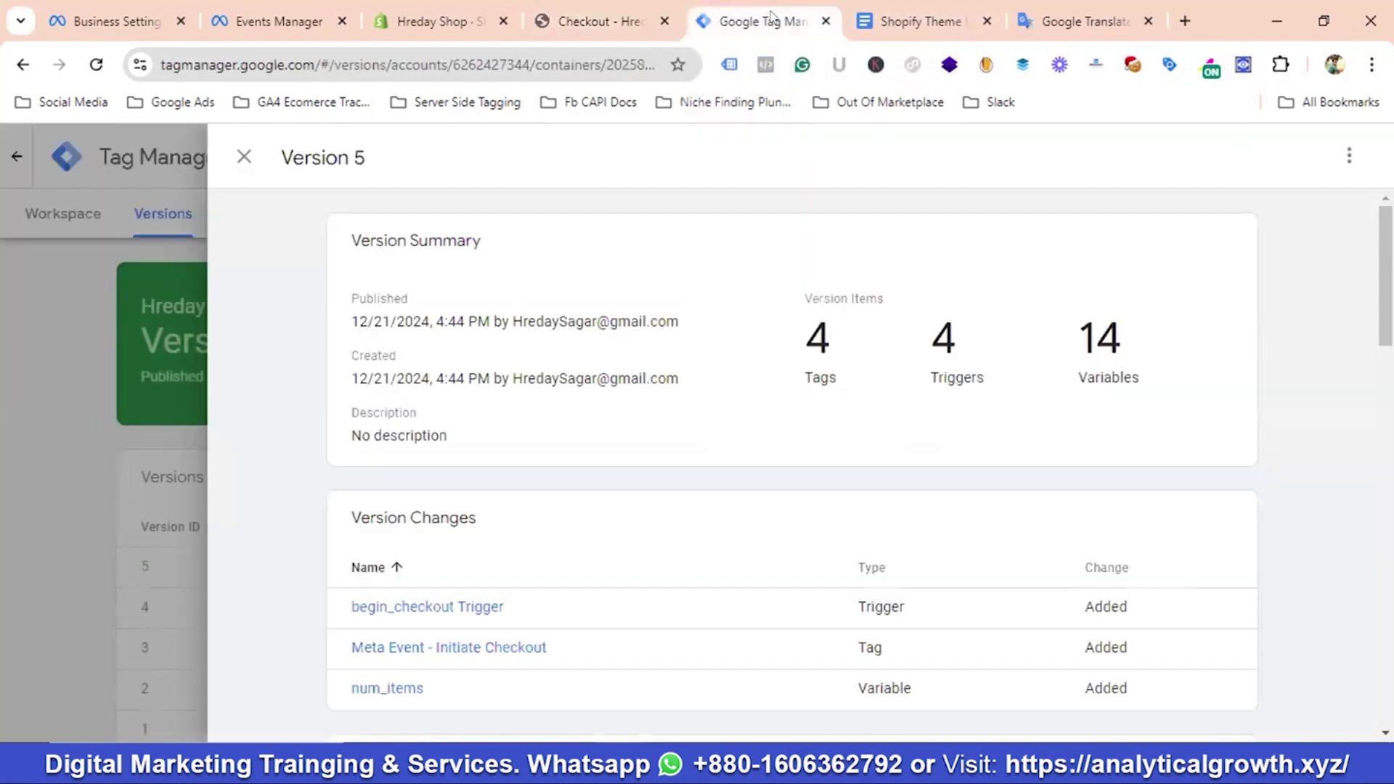
pyautogui.click(242, 158)
pyautogui.click(46, 218)
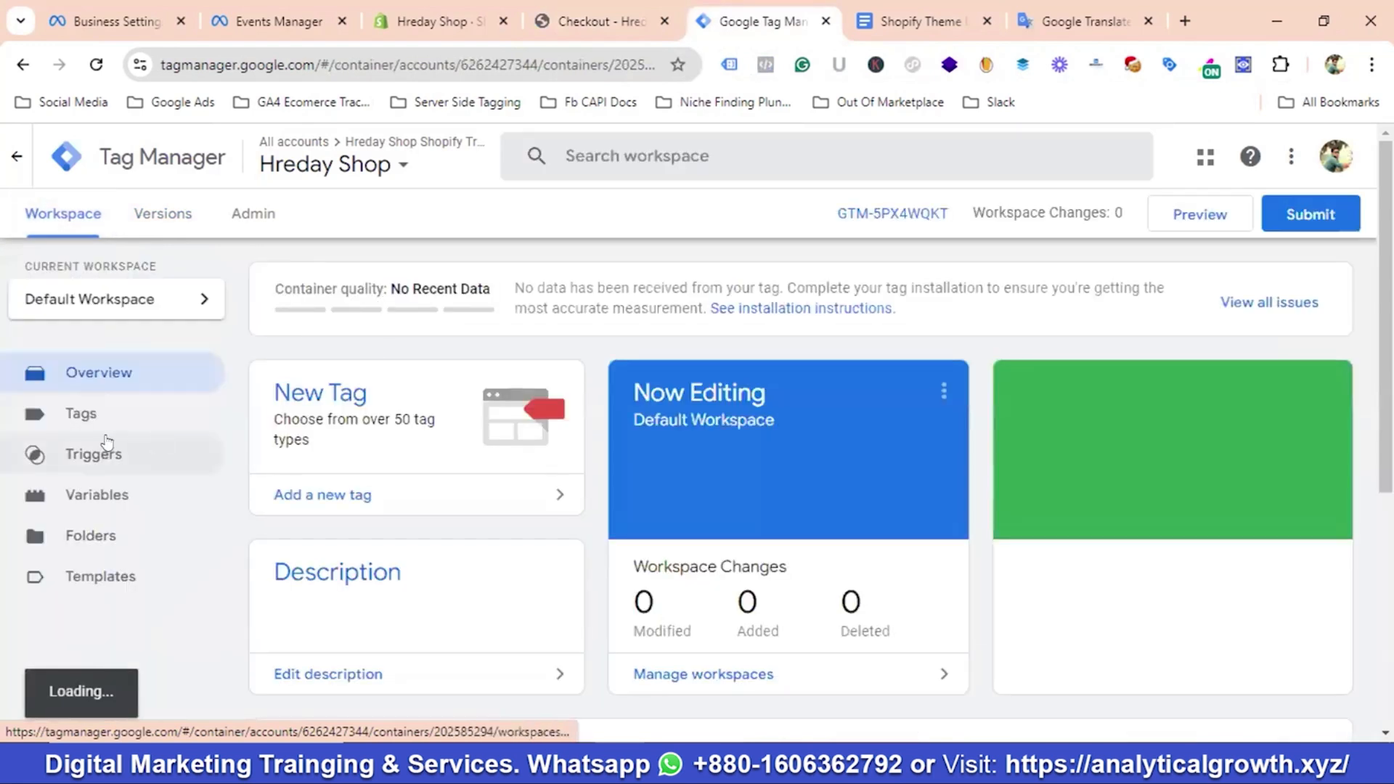
pyautogui.click(81, 417)
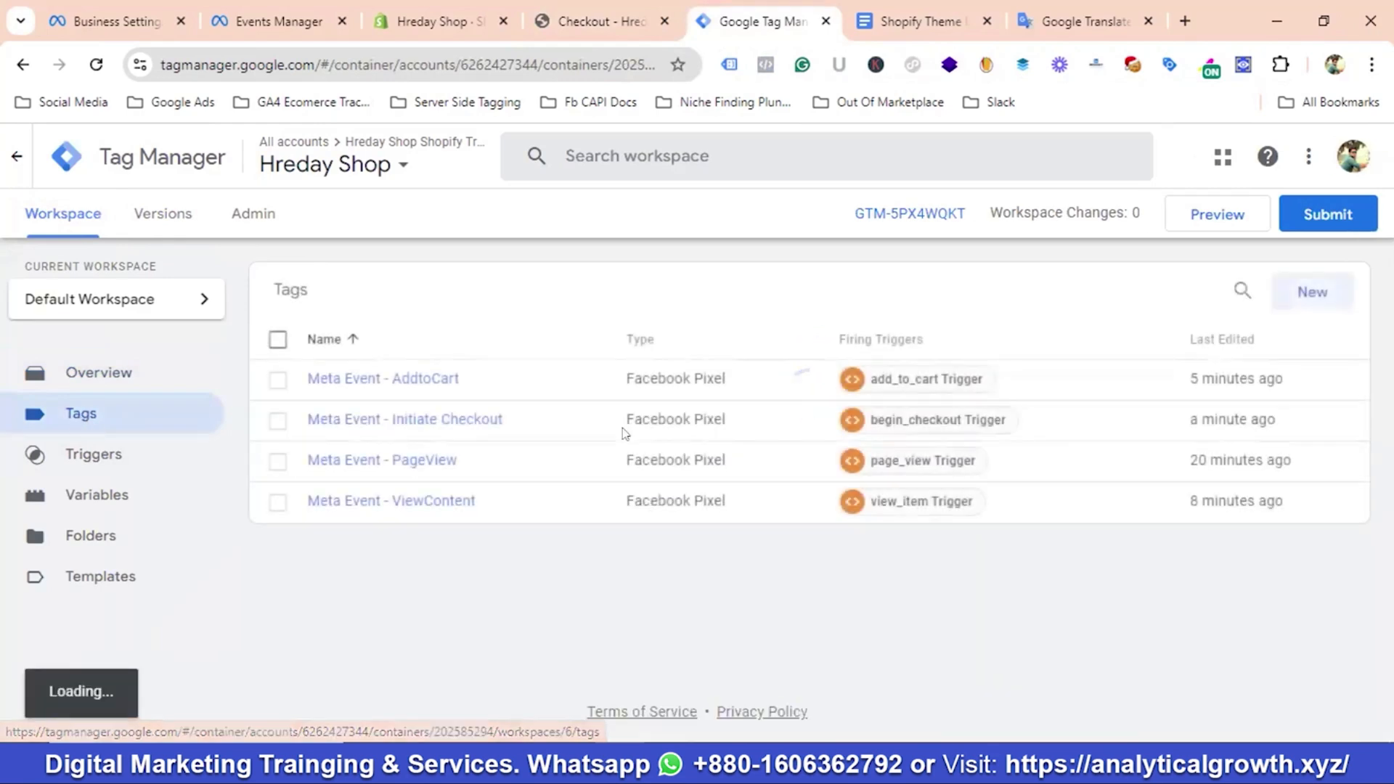
pyautogui.click(438, 423)
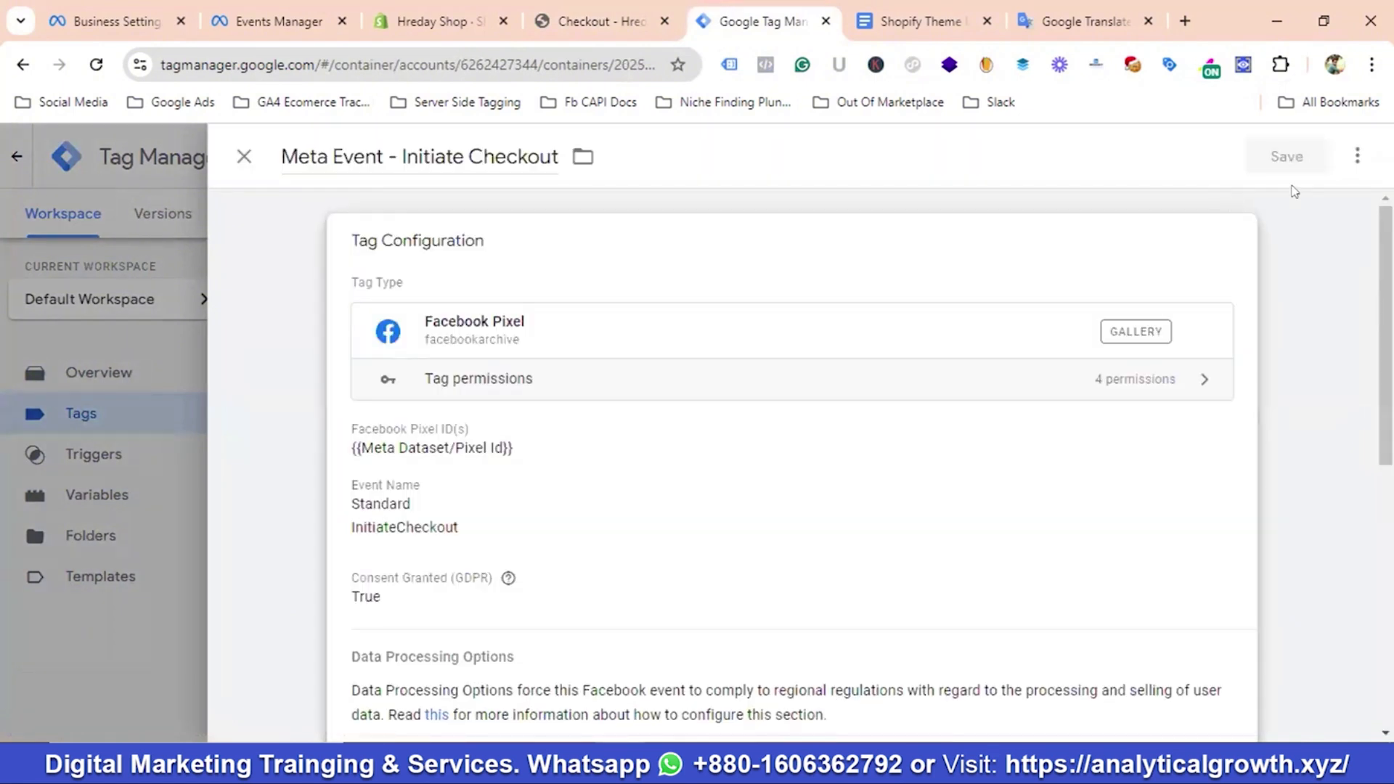
pyautogui.click(1358, 156)
pyautogui.click(1311, 203)
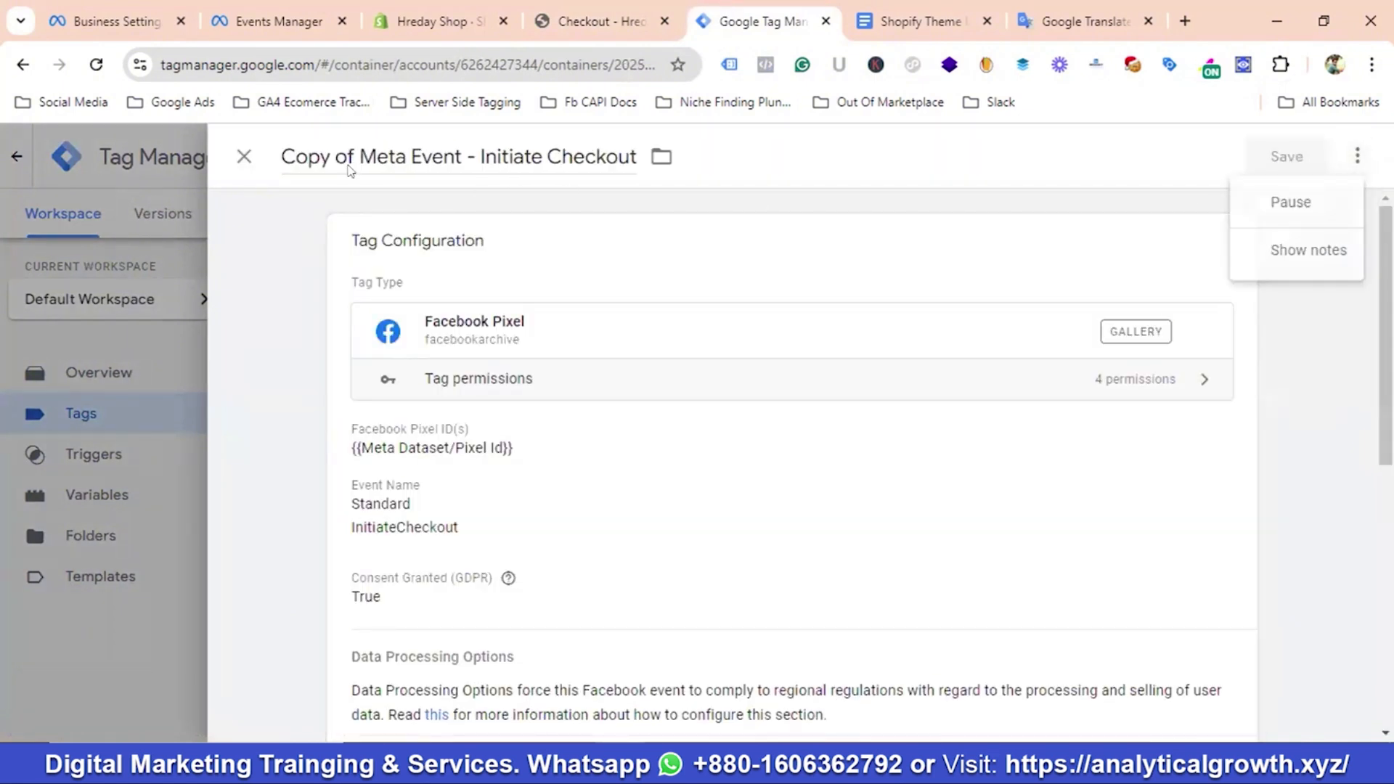
# Rename the copied tag as Meta Event - Purchase
pyautogui.click(356, 149)
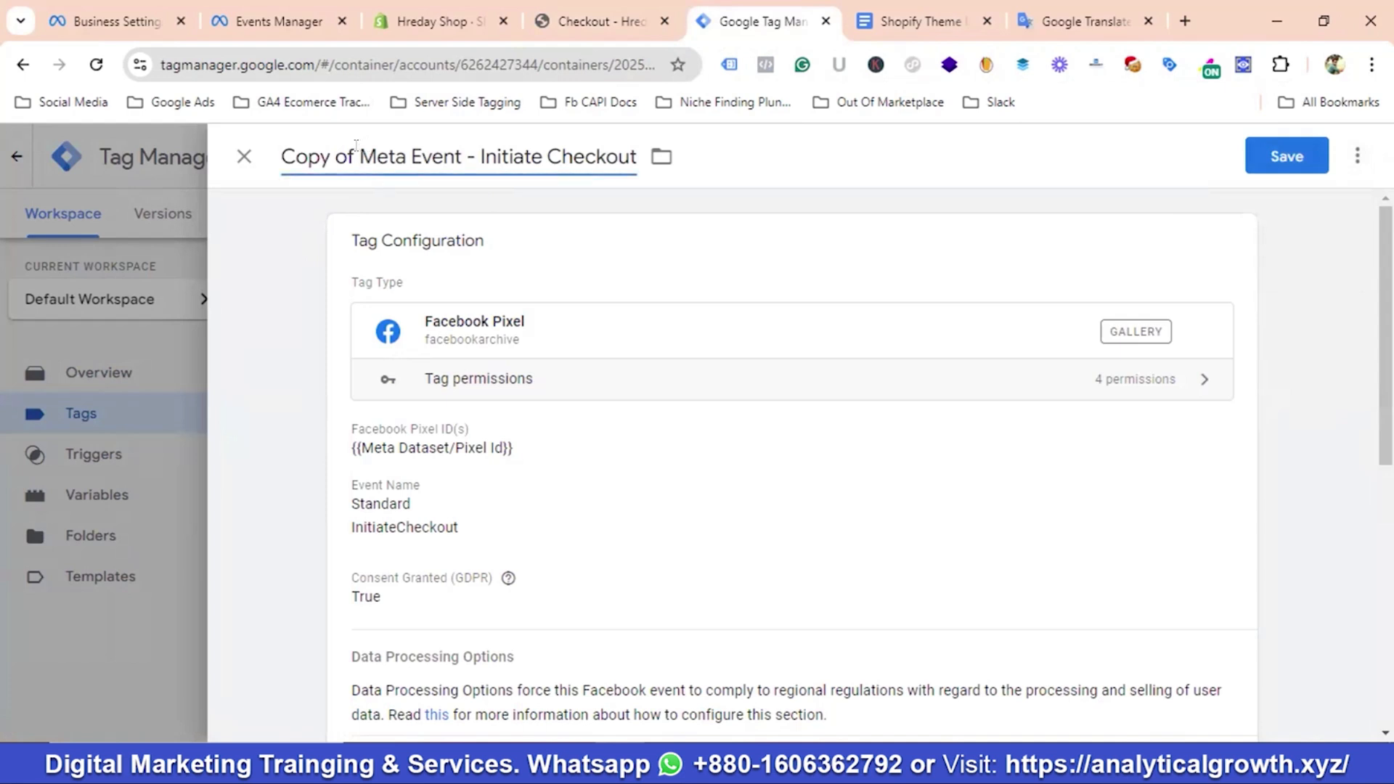
pyautogui.press('BackSpace')
pyautogui.press('BackSpace')
pyautogui.press('BackSpace')
pyautogui.press('BackSpace')
pyautogui.press('BackSpace')
pyautogui.press('BackSpace')
pyautogui.press('BackSpace')
pyautogui.press('BackSpace')
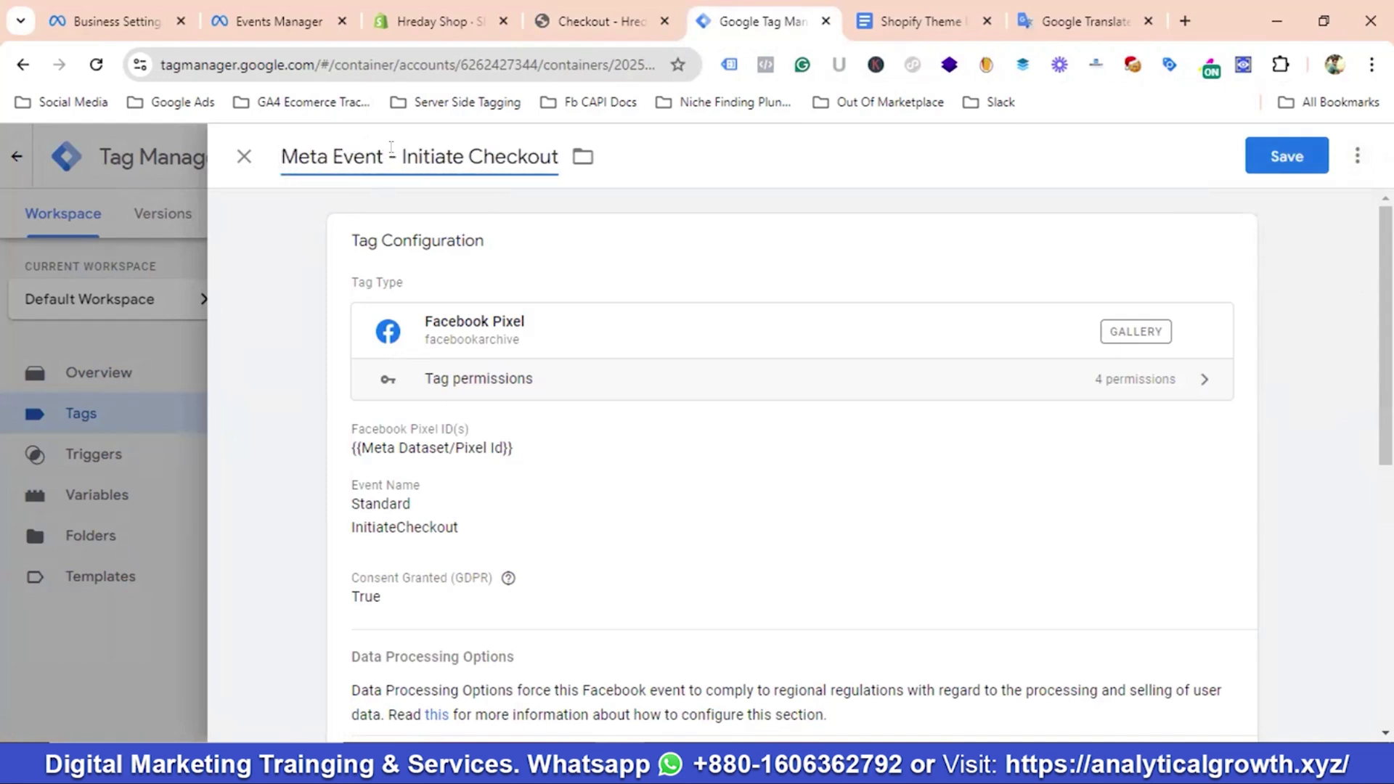
pyautogui.moveTo(402, 156); pyautogui.dragTo(555, 157)
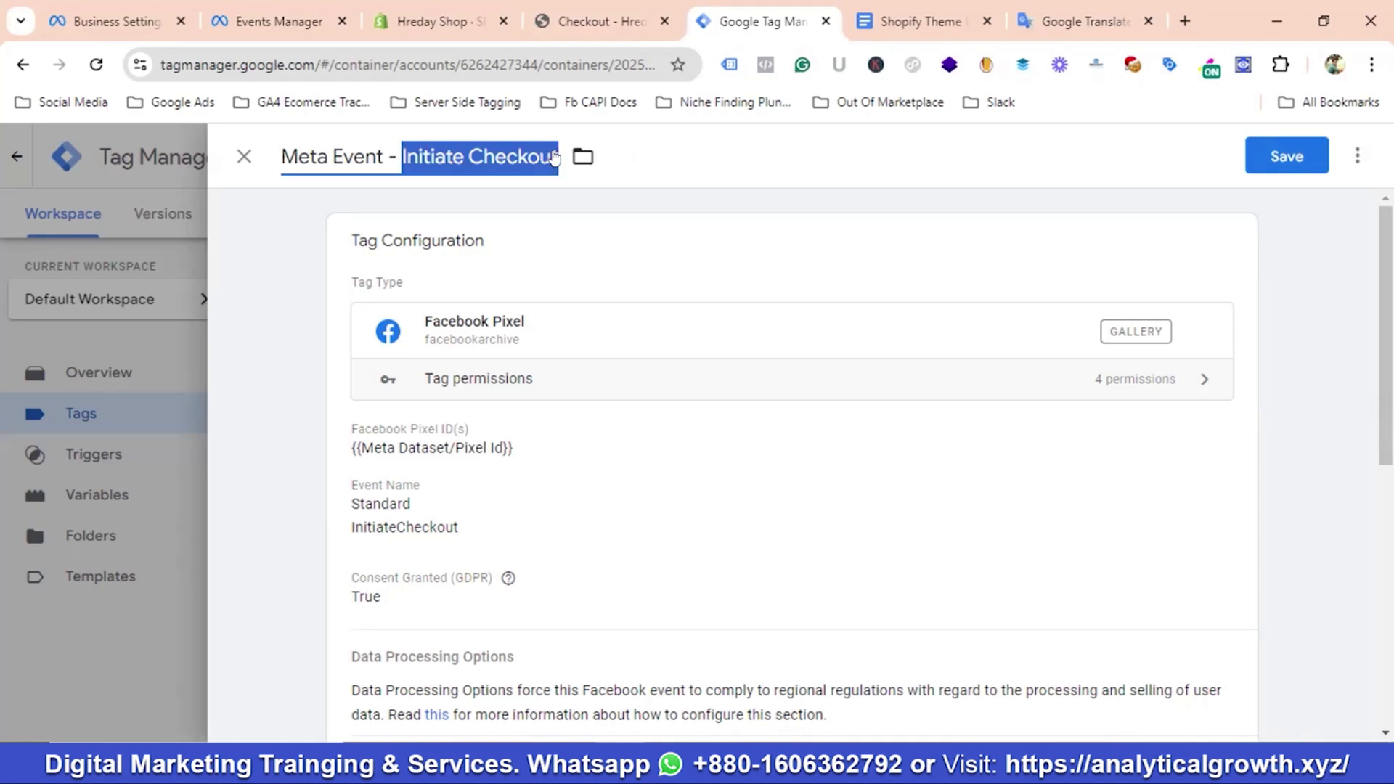
pyautogui.press('BackSpace')
pyautogui.write('Purchase')
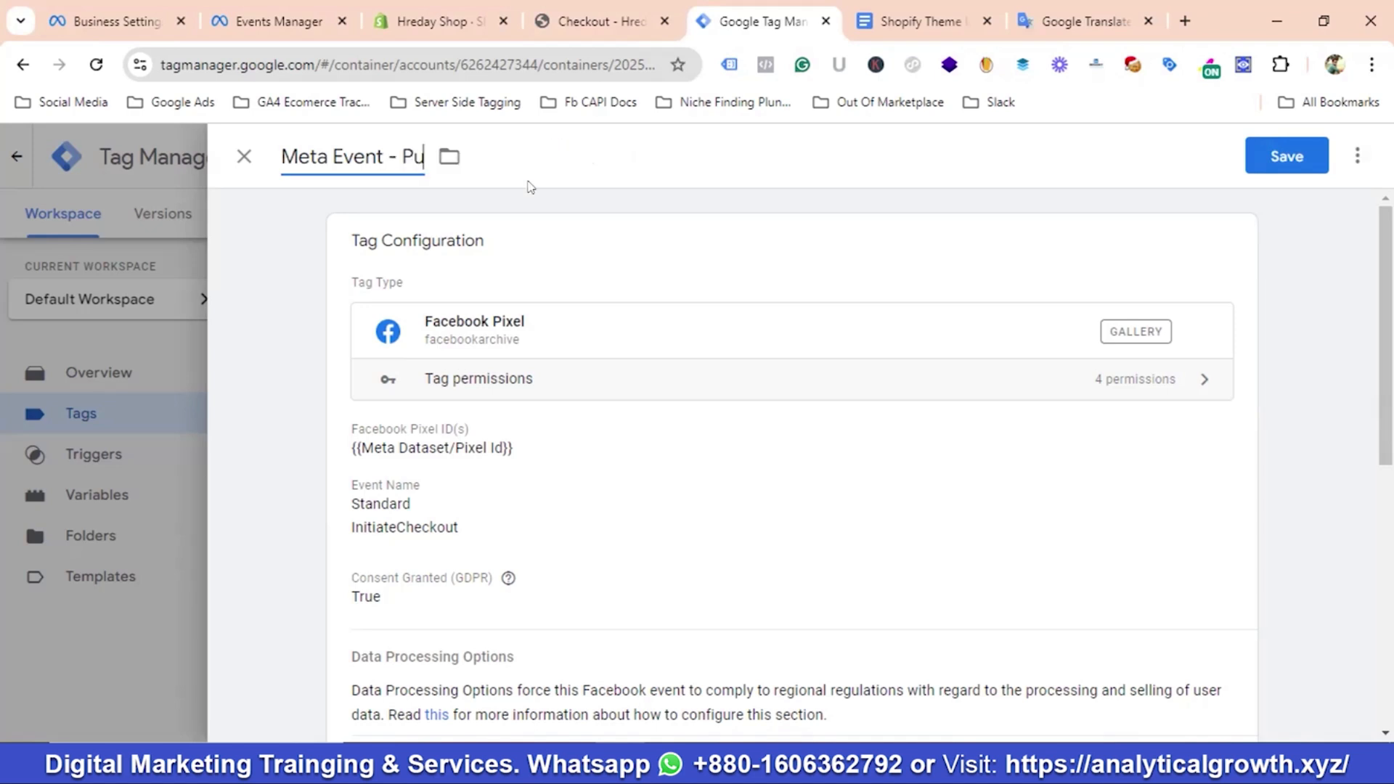
# Set the tag's standard event name to Purchase
pyautogui.click(563, 390)
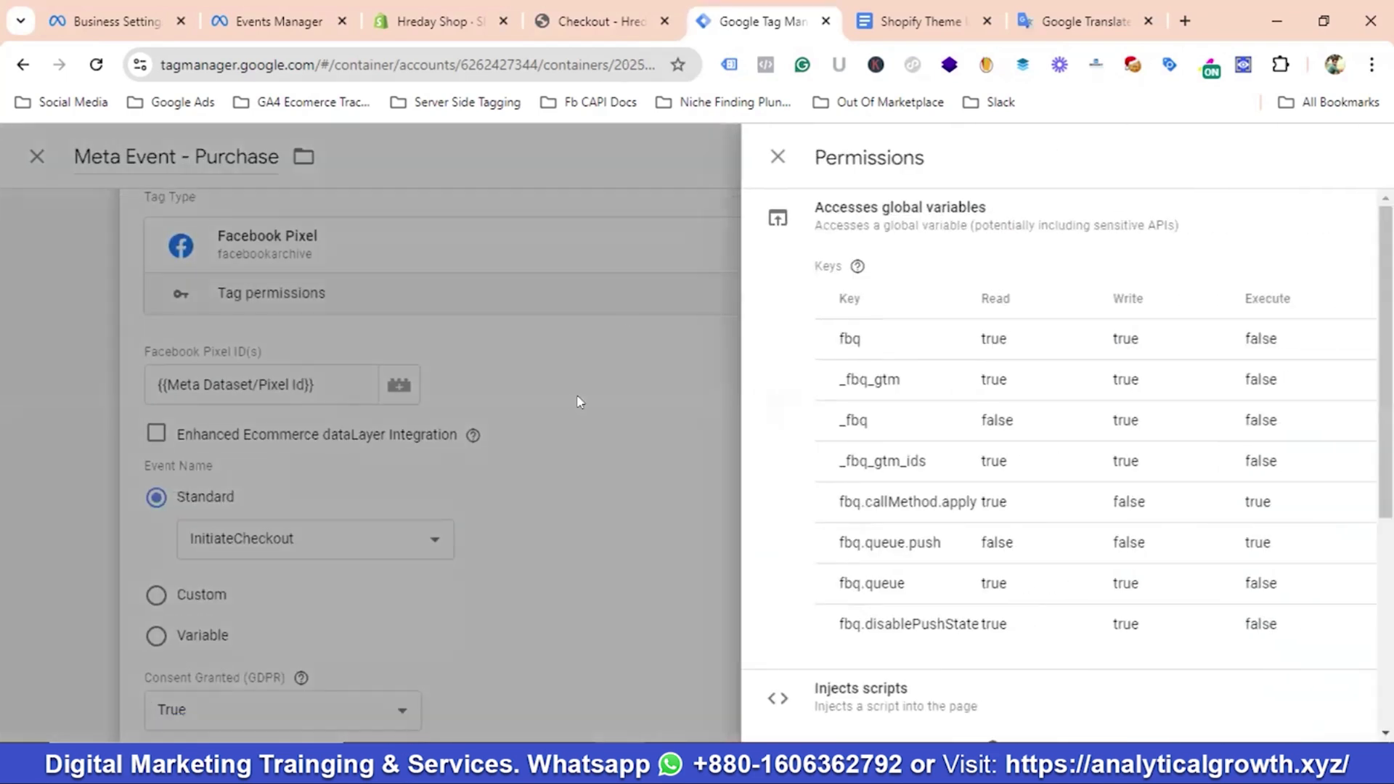
pyautogui.click(777, 156)
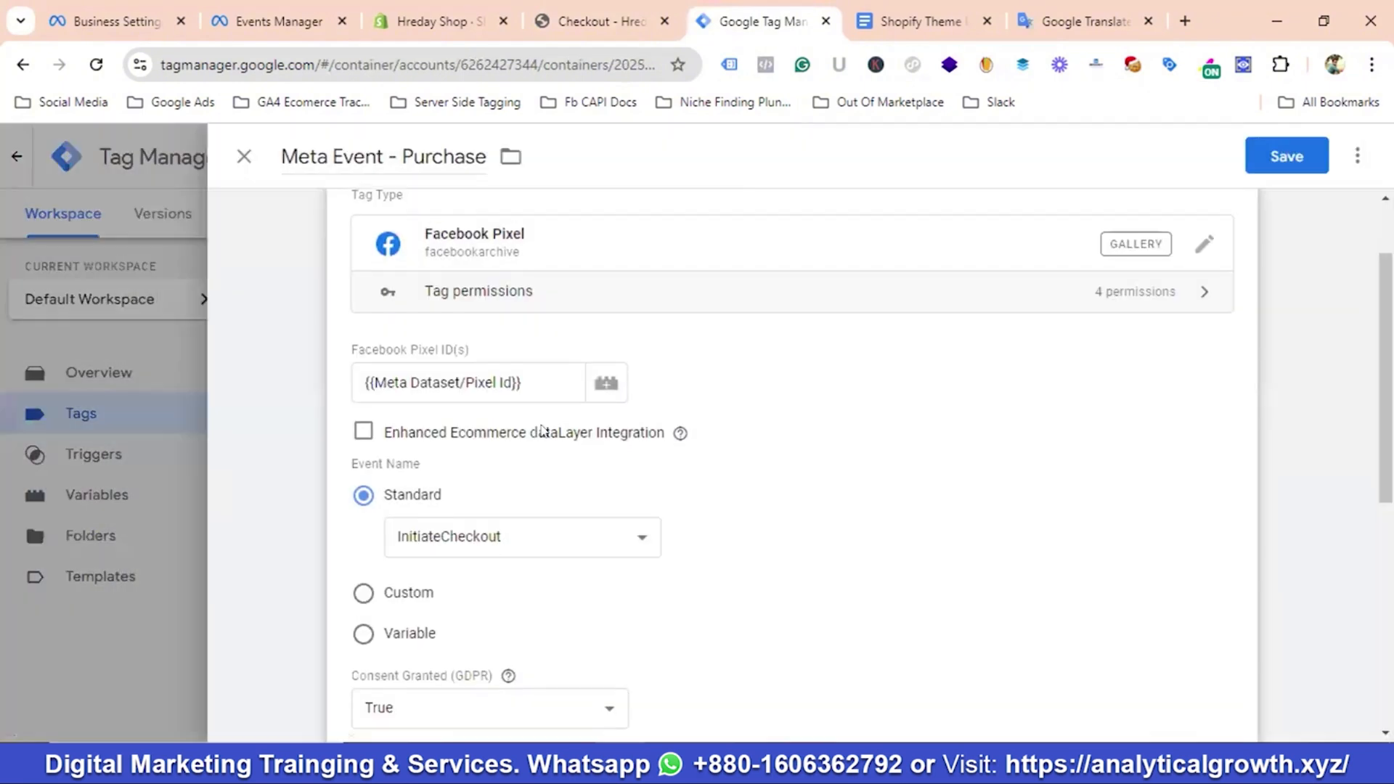
pyautogui.scroll(-3, 512, 454)
pyautogui.click(485, 336)
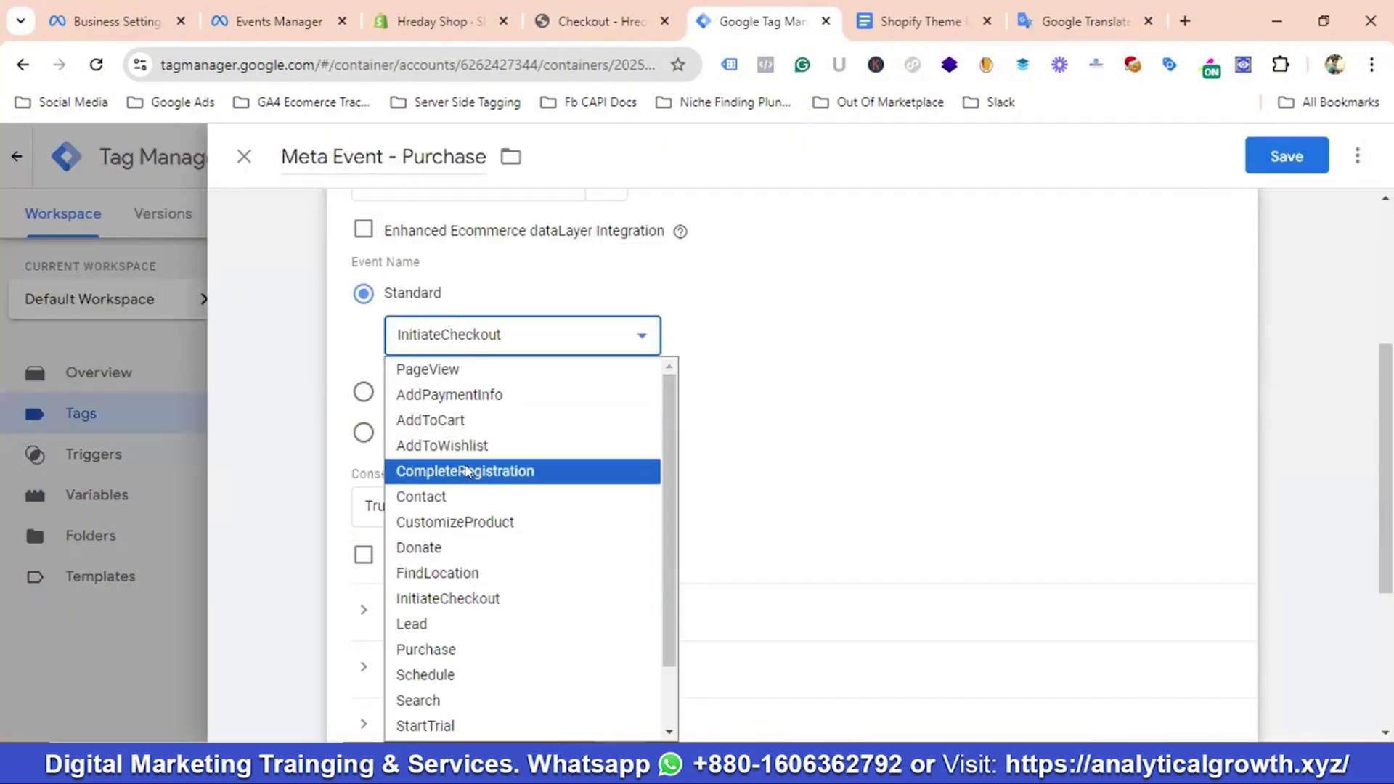
pyautogui.click(426, 649)
# Expand the Purchase tag's object properties and review the property names and values
pyautogui.scroll(-1, 519, 433)
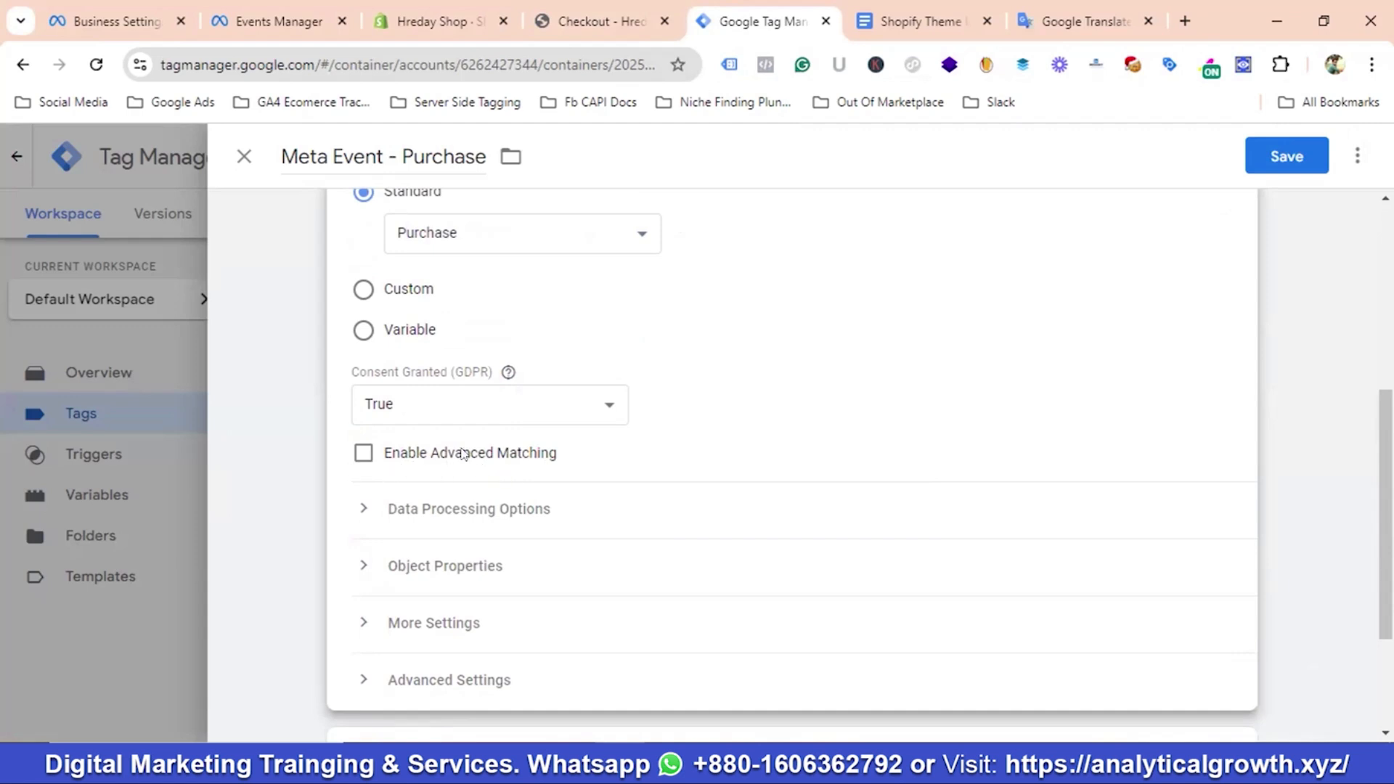
pyautogui.scroll(-1, 458, 458)
pyautogui.click(382, 469)
pyautogui.scroll(-2, 488, 450)
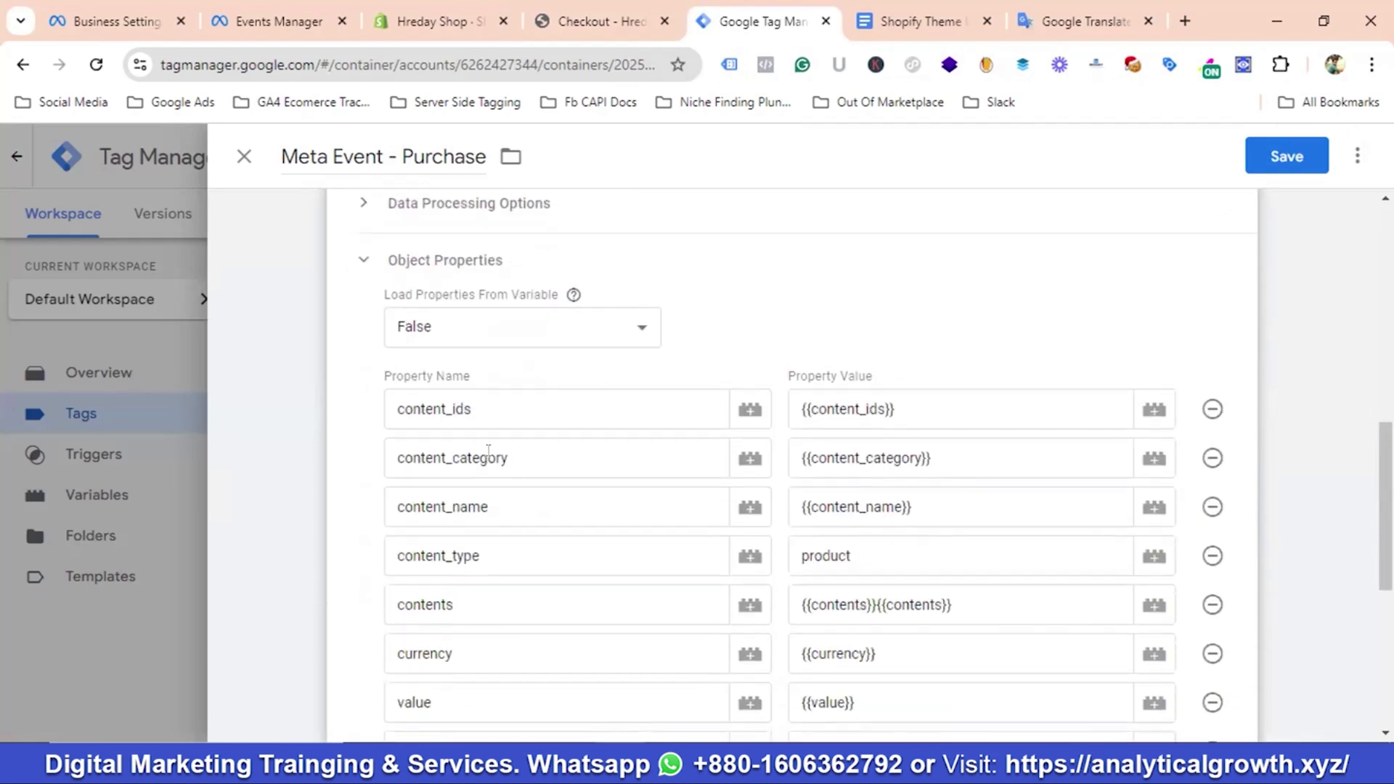
pyautogui.scroll(-3, 473, 436)
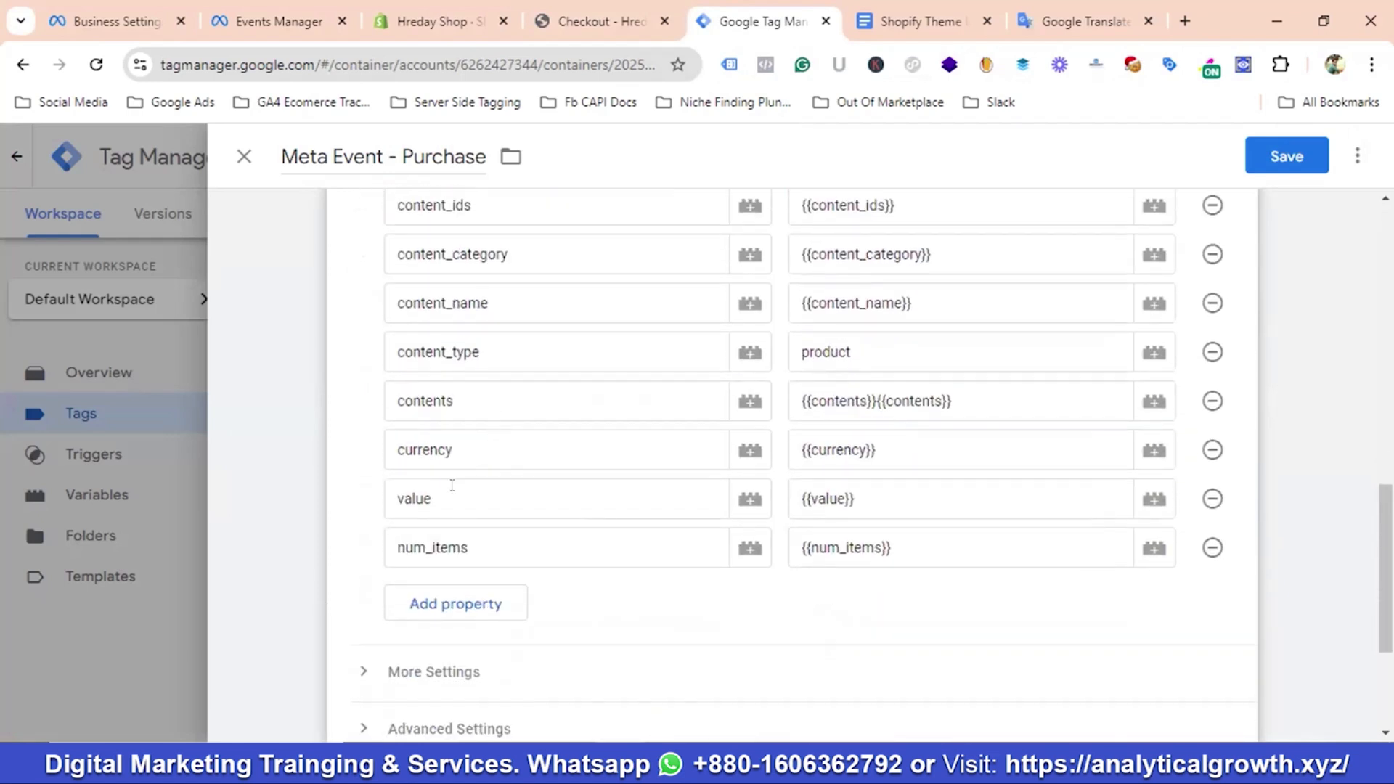
# Remove the begin_checkout Trigger from the Purchase tag and start creating a new trigger
pyautogui.scroll(-3, 885, 469)
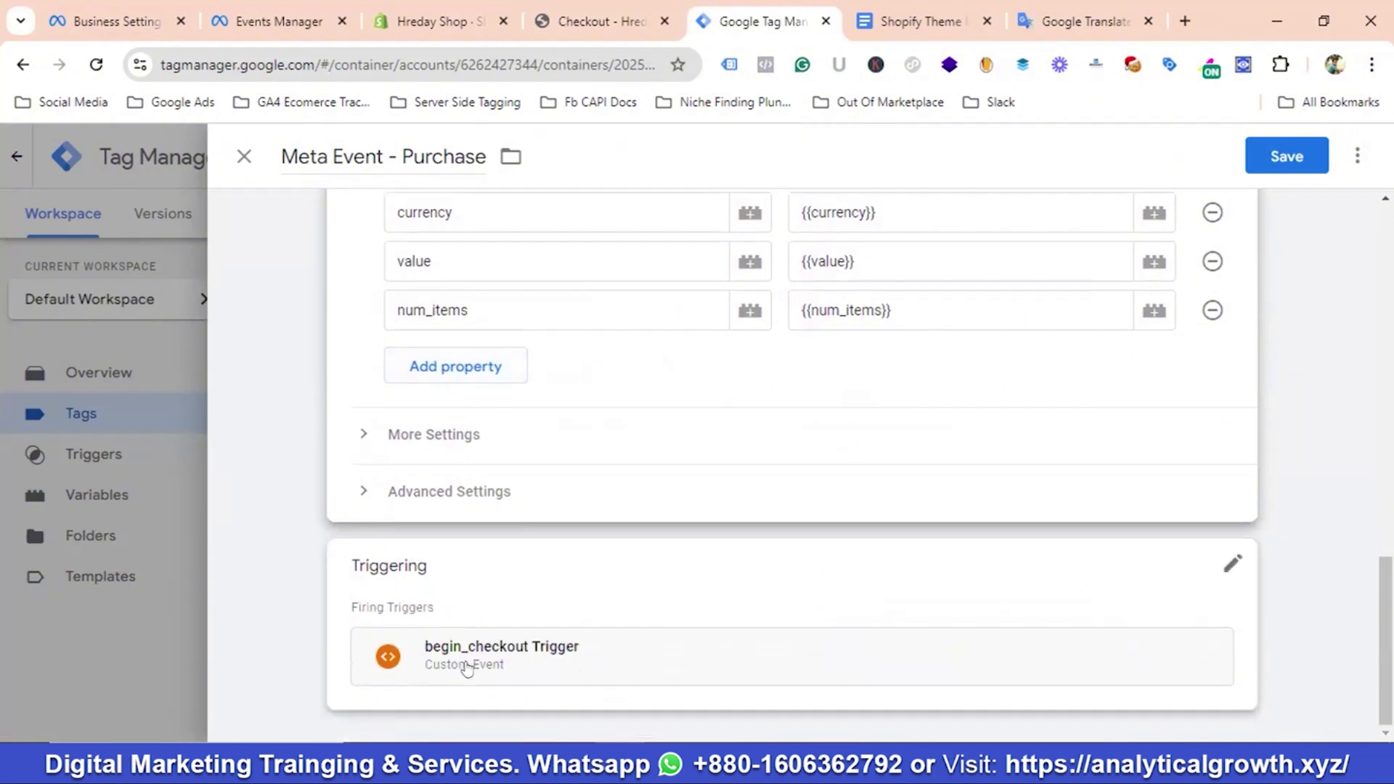
pyautogui.click(1228, 566)
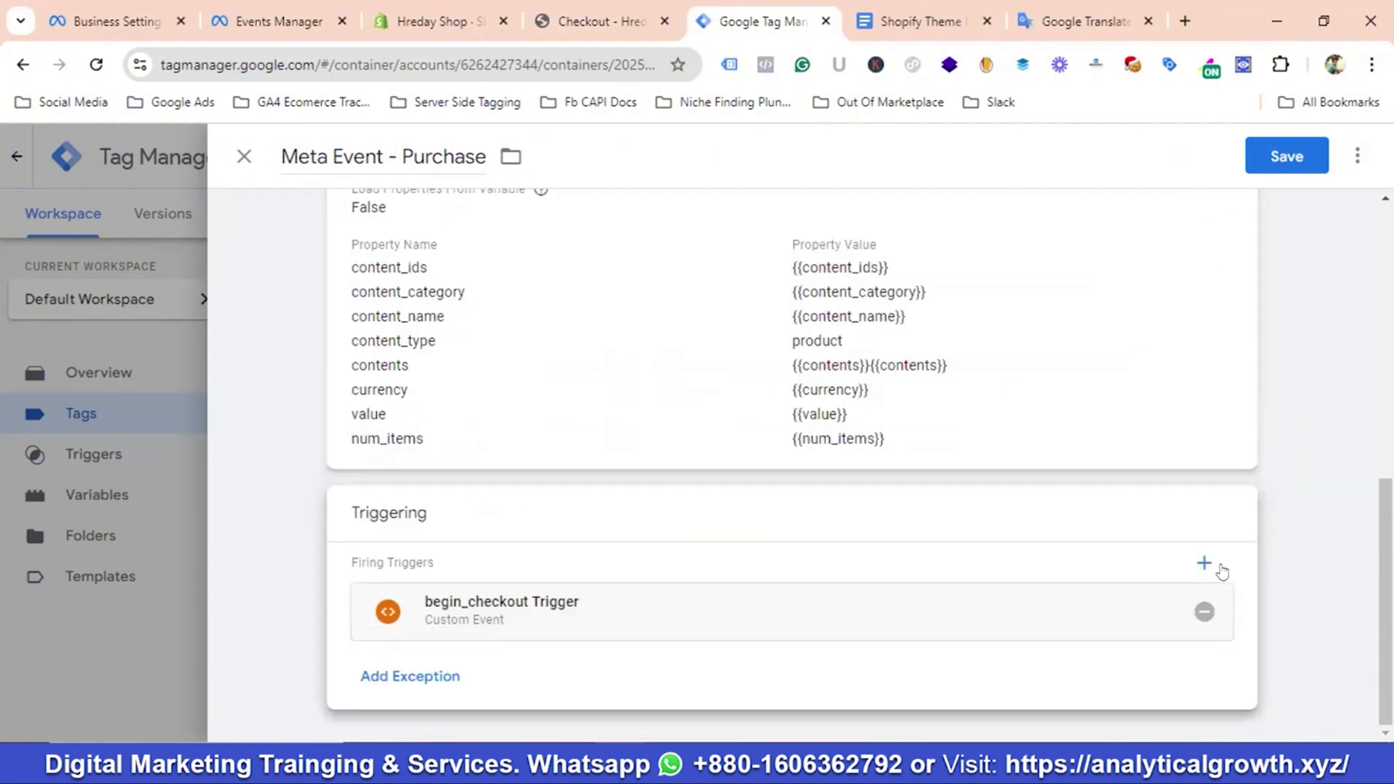
pyautogui.click(1203, 613)
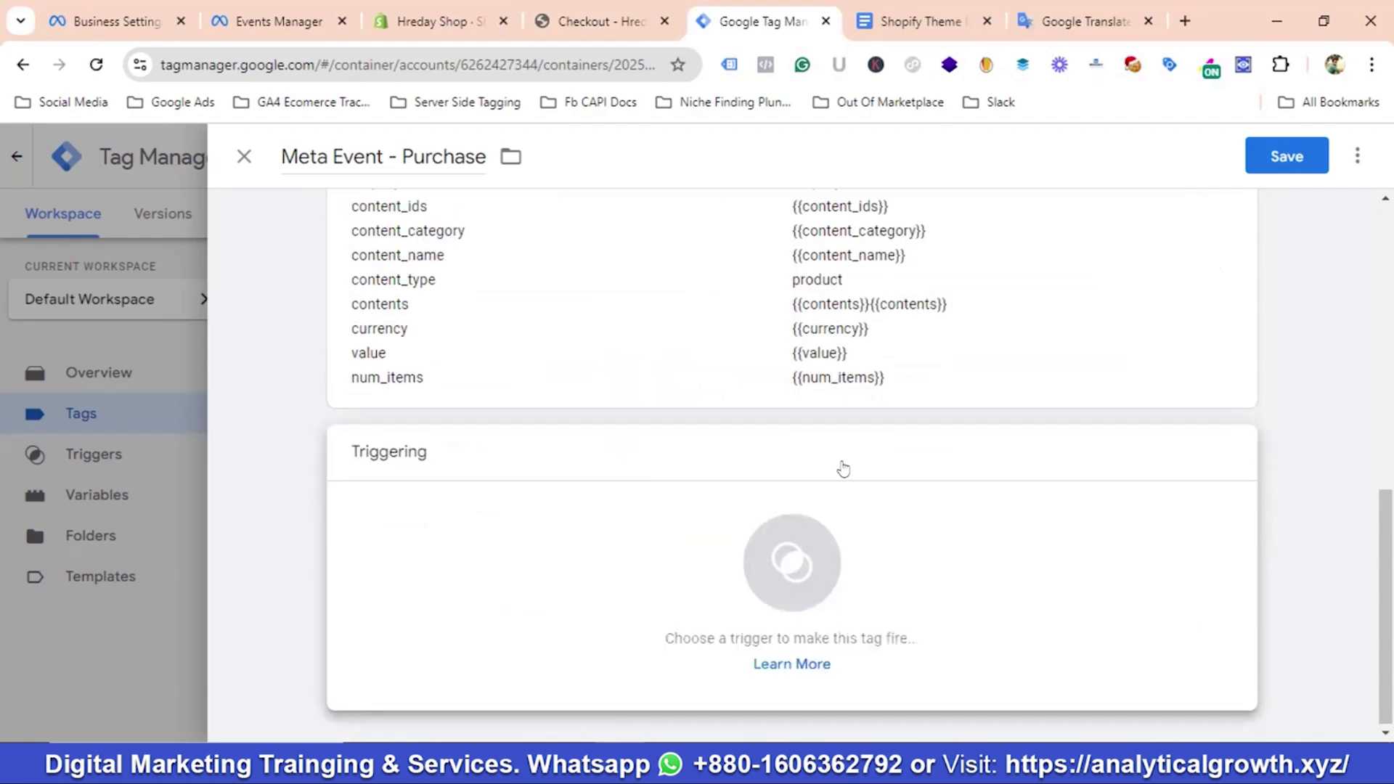
pyautogui.click(843, 469)
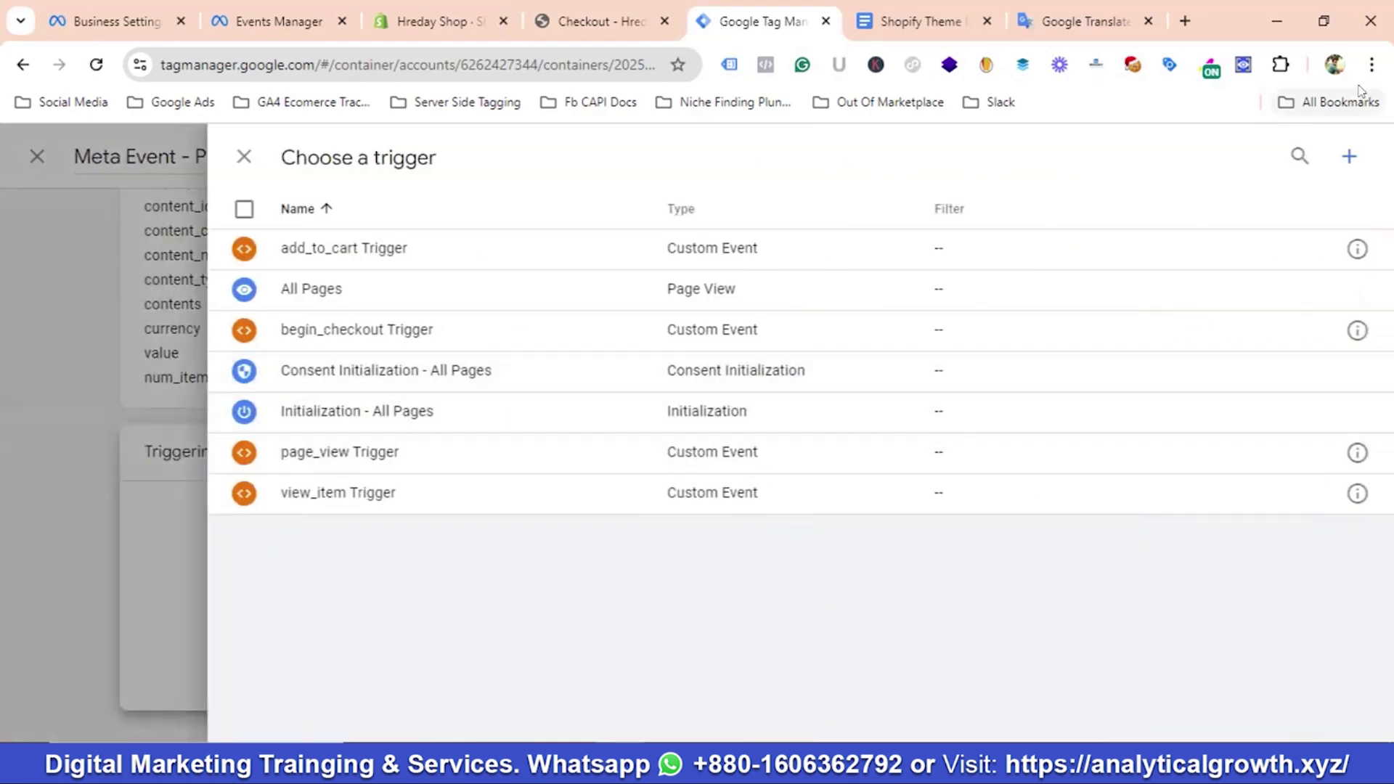
pyautogui.click(1347, 157)
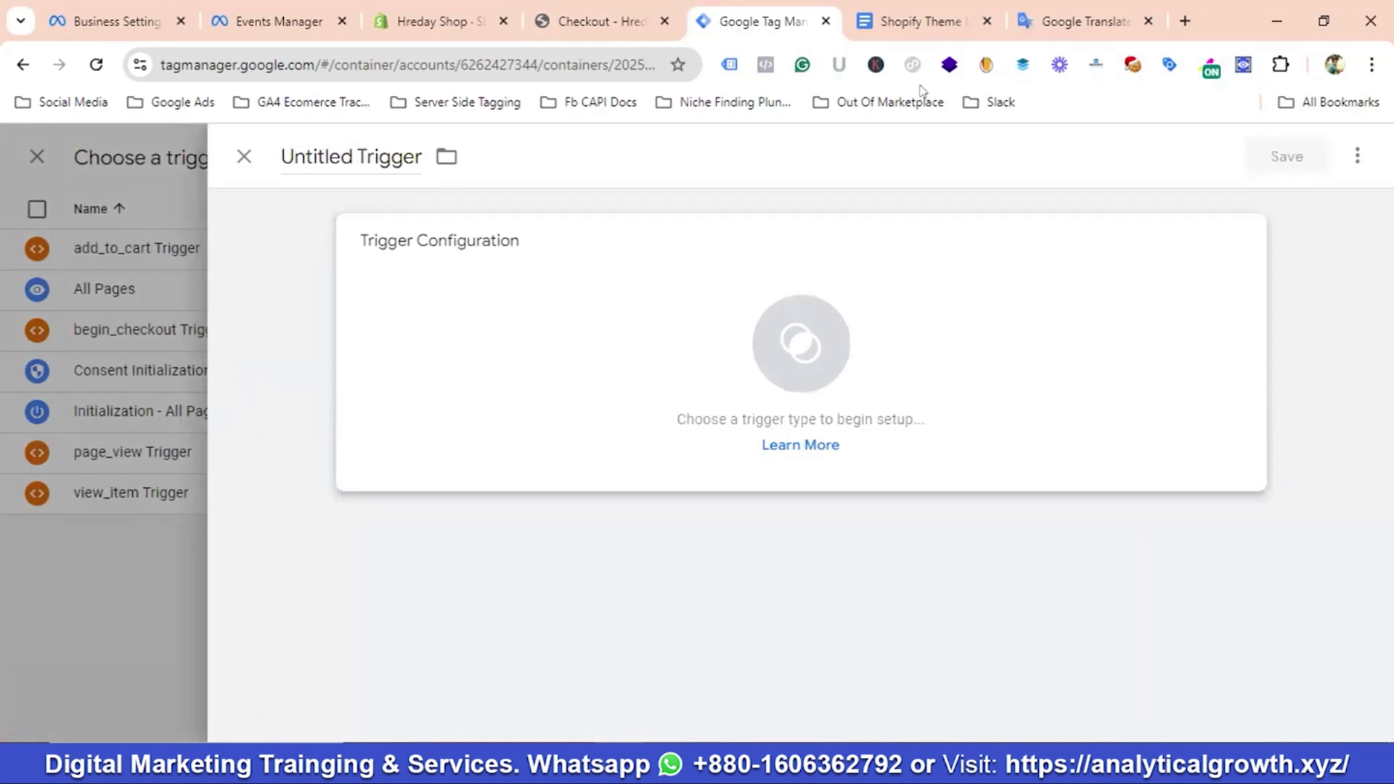
# Switch to the Hreday Shop checkout, fill in the contact e-mail with the saved address and opt in to news and offers
pyautogui.click(594, 16)
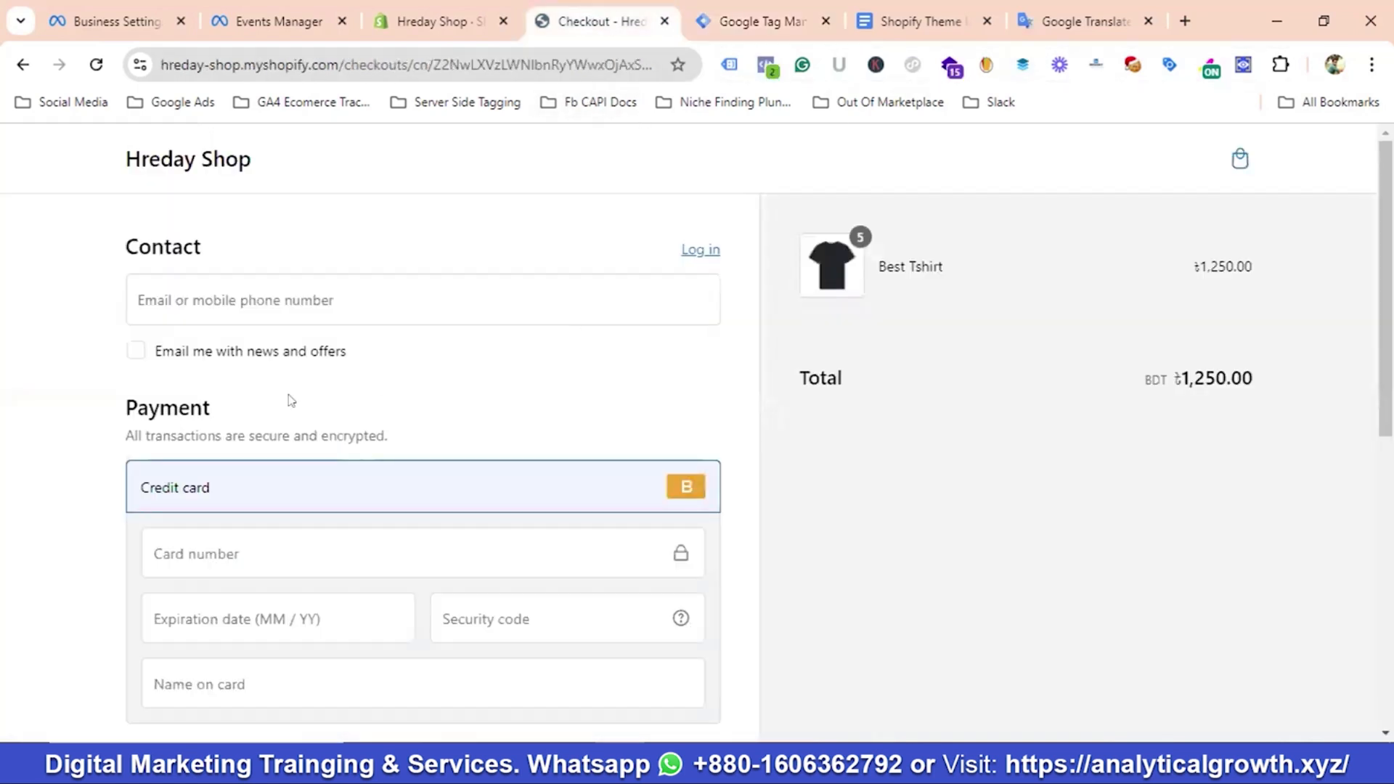
pyautogui.scroll(-3, 305, 396)
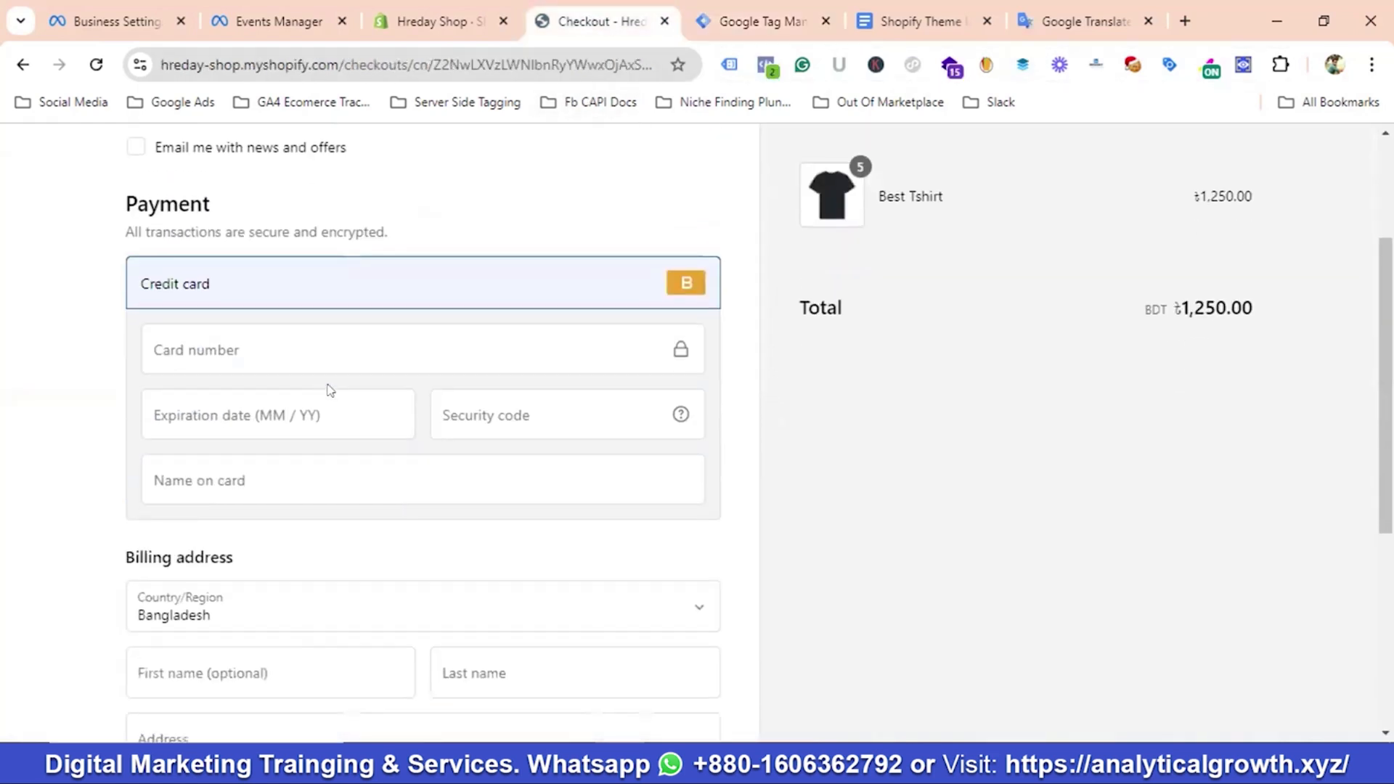
pyautogui.scroll(3, 327, 392)
pyautogui.click(277, 286)
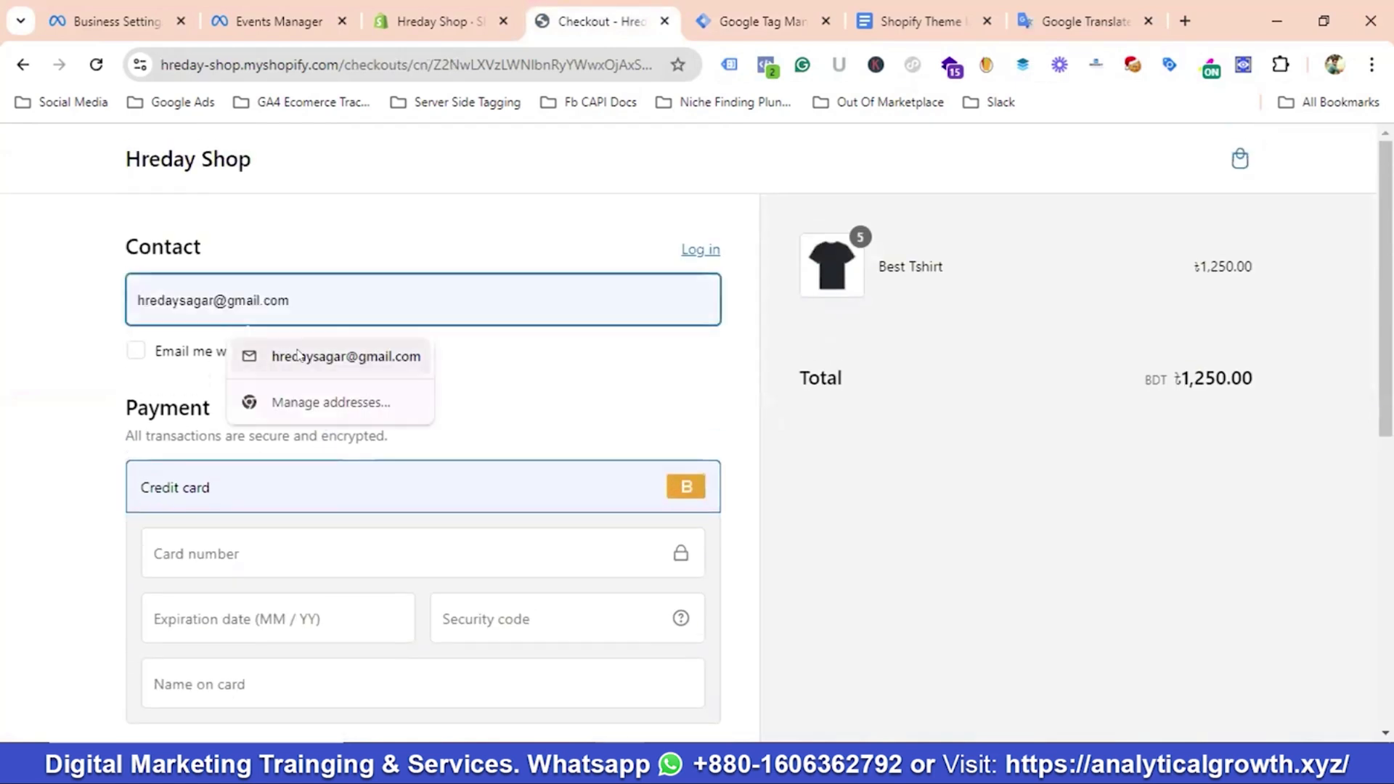
pyautogui.click(340, 355)
pyautogui.click(210, 374)
pyautogui.scroll(-2, 218, 392)
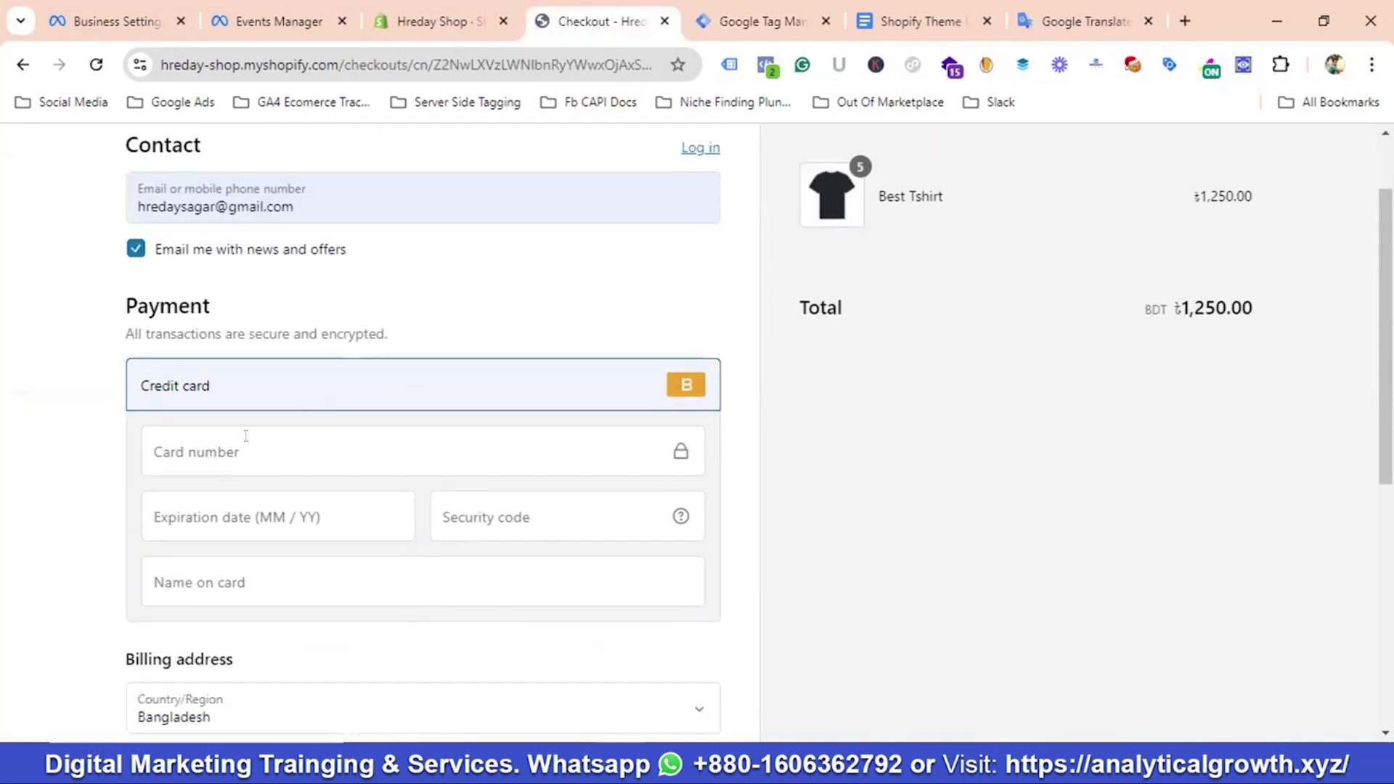
# Enter the credit card's number, expiration date, security code and name on card
pyautogui.click(287, 455)
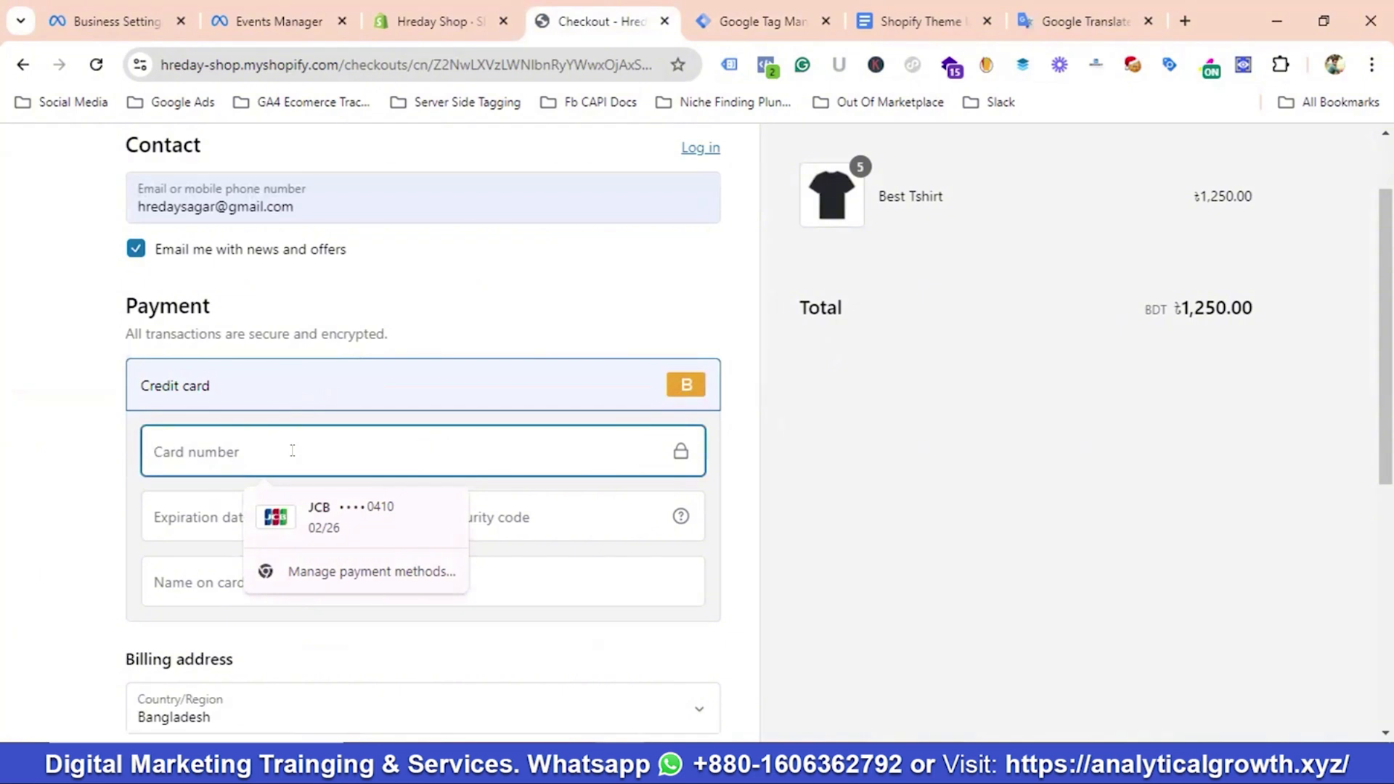
pyautogui.write('1')
pyautogui.click(211, 506)
pyautogui.write('02 / ')
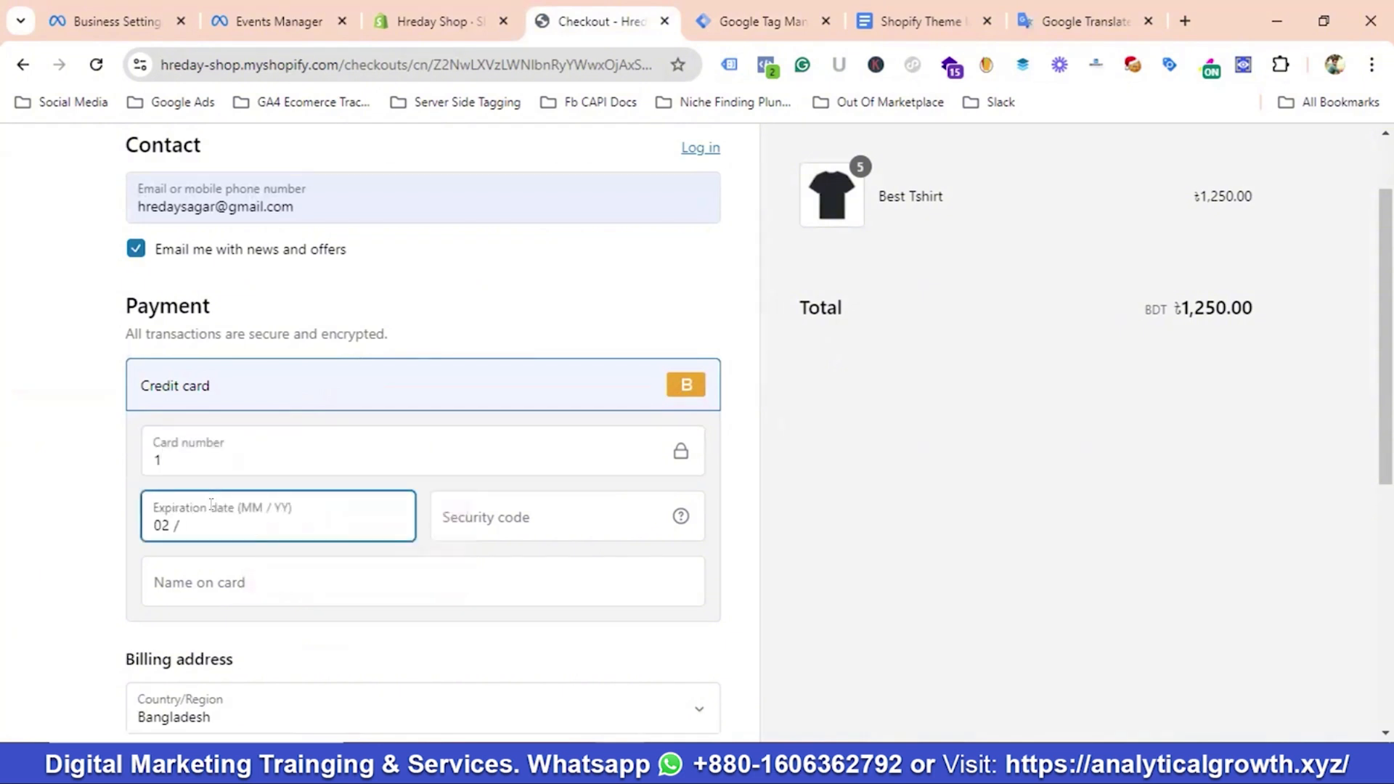
pyautogui.write('25')
pyautogui.press('Tab')
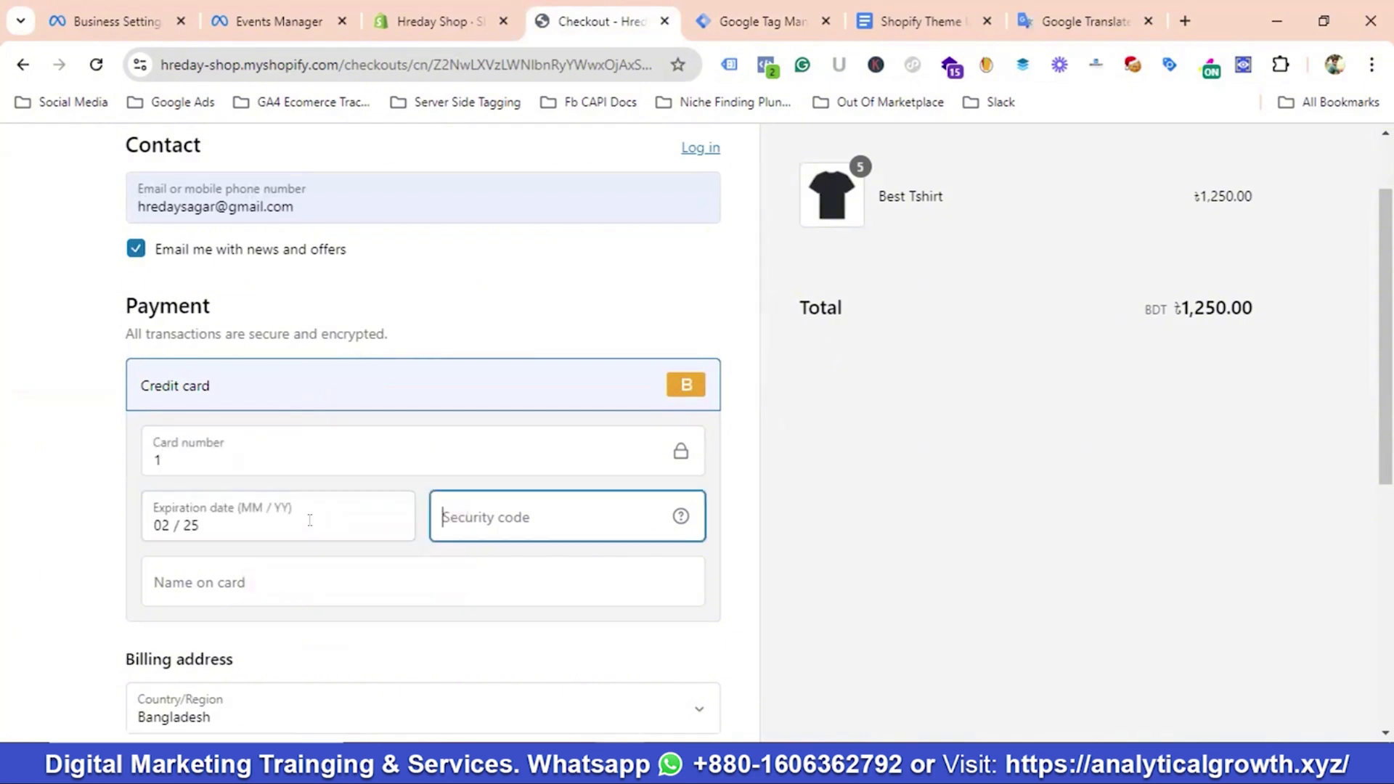
pyautogui.write('121')
pyautogui.scroll(-4, 268, 467)
pyautogui.click(252, 380)
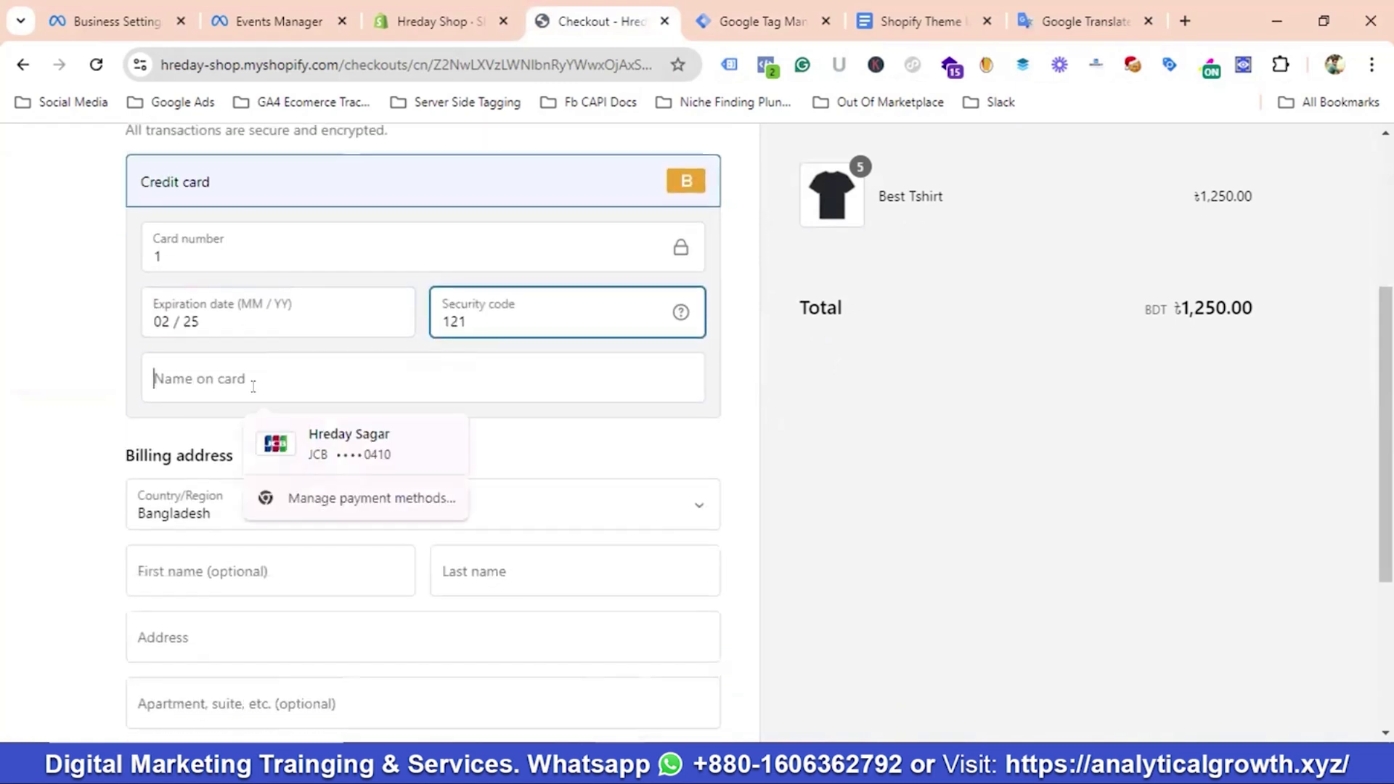
pyautogui.write('1')
# Fill in the billing address with the saved customer details and pay for the order
pyautogui.scroll(-2, 293, 389)
pyautogui.scroll(-1, 303, 409)
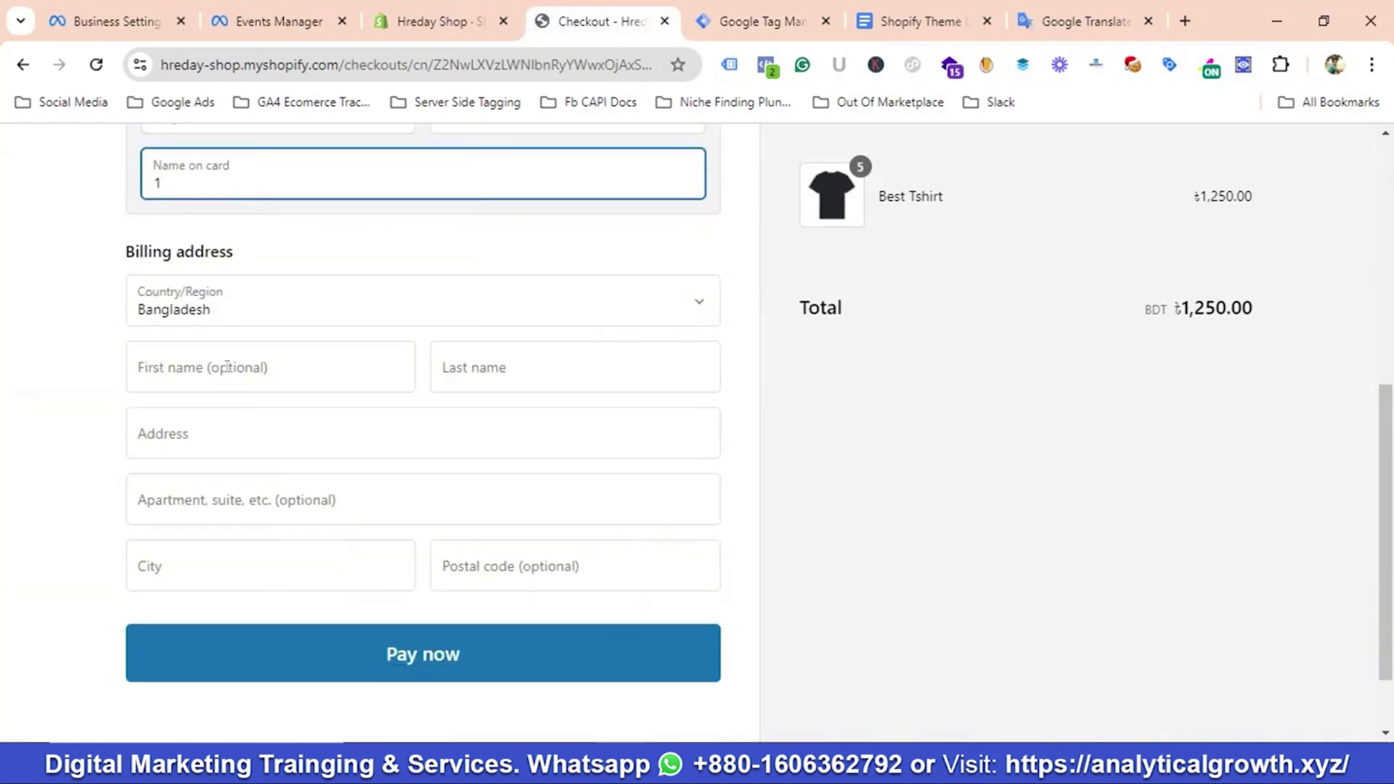
pyautogui.click(290, 372)
pyautogui.click(307, 443)
pyautogui.scroll(-2, 342, 421)
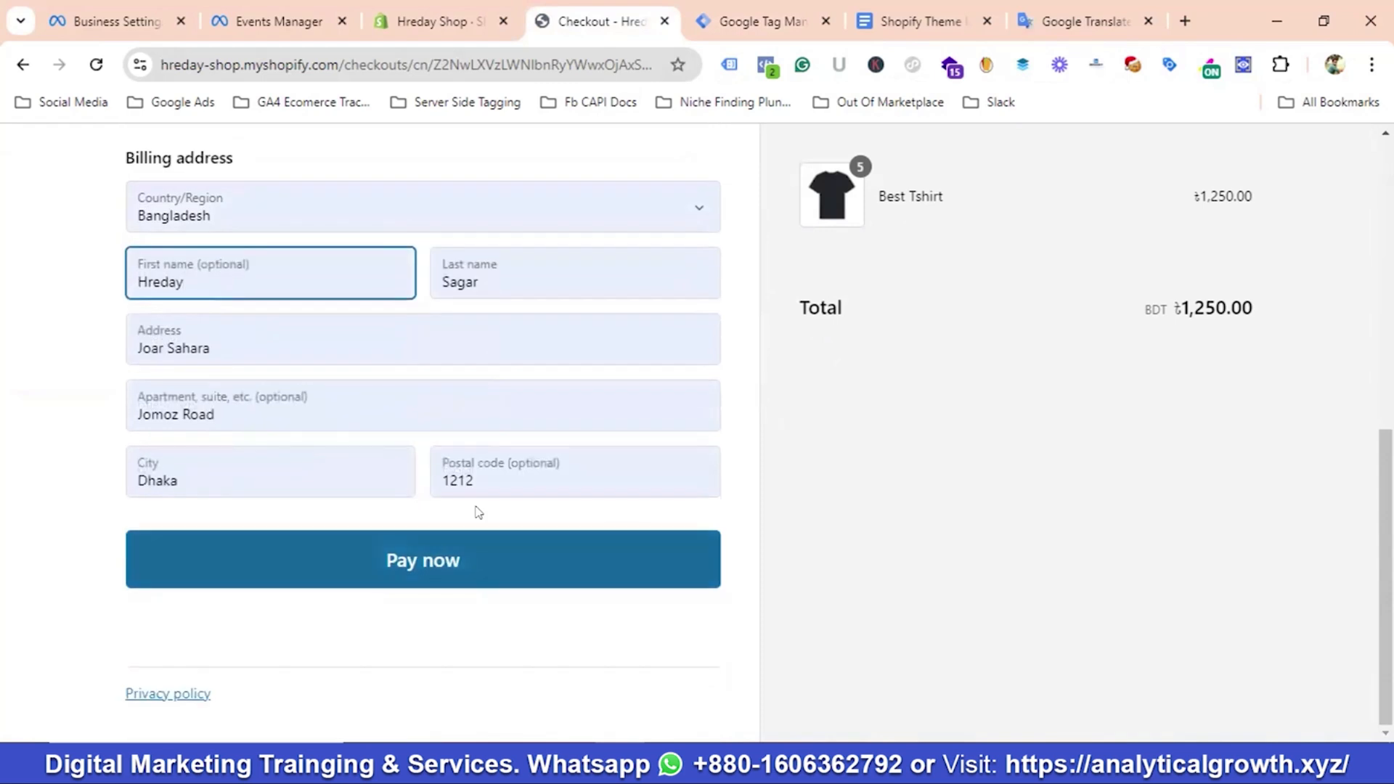
pyautogui.click(410, 560)
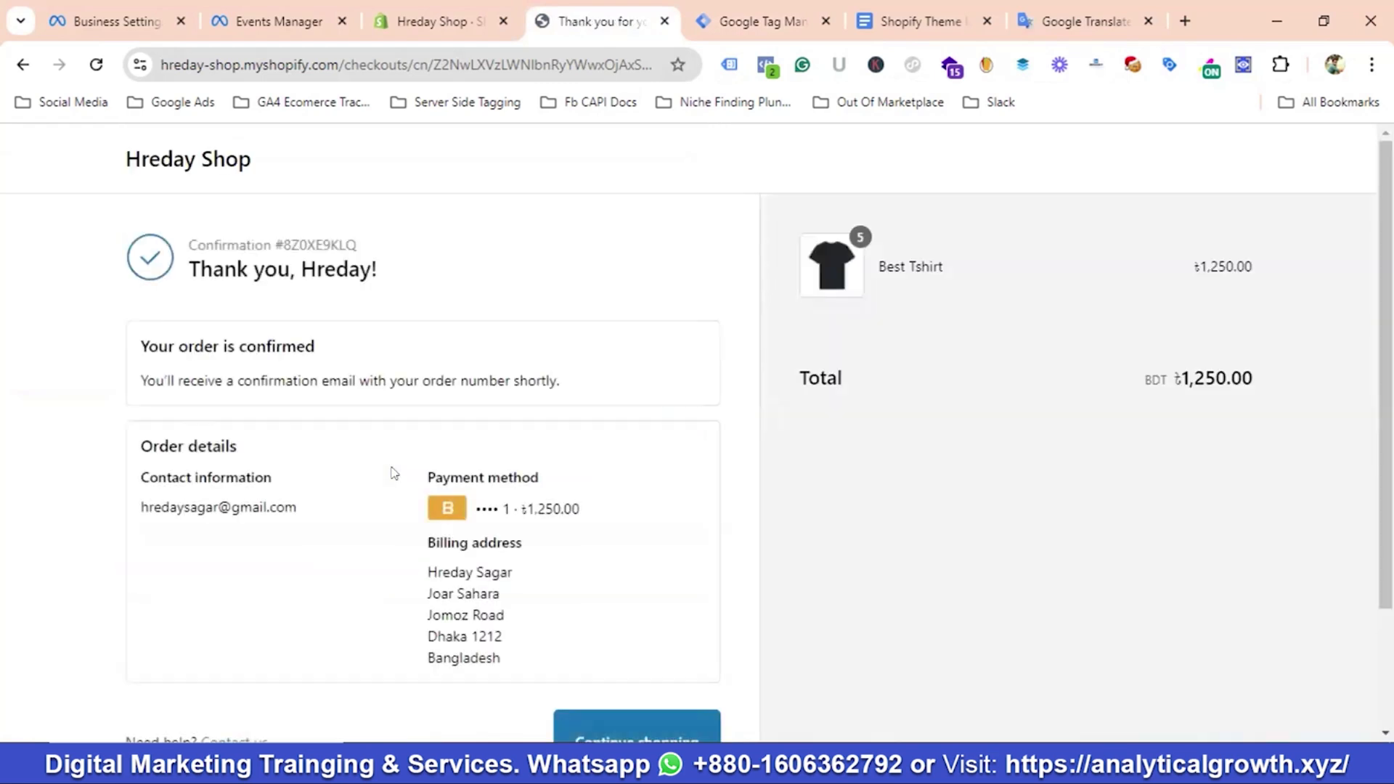
# Open DataLayer Checker Plus on the order confirmation page and copy the purchase event's name
pyautogui.click(1244, 66)
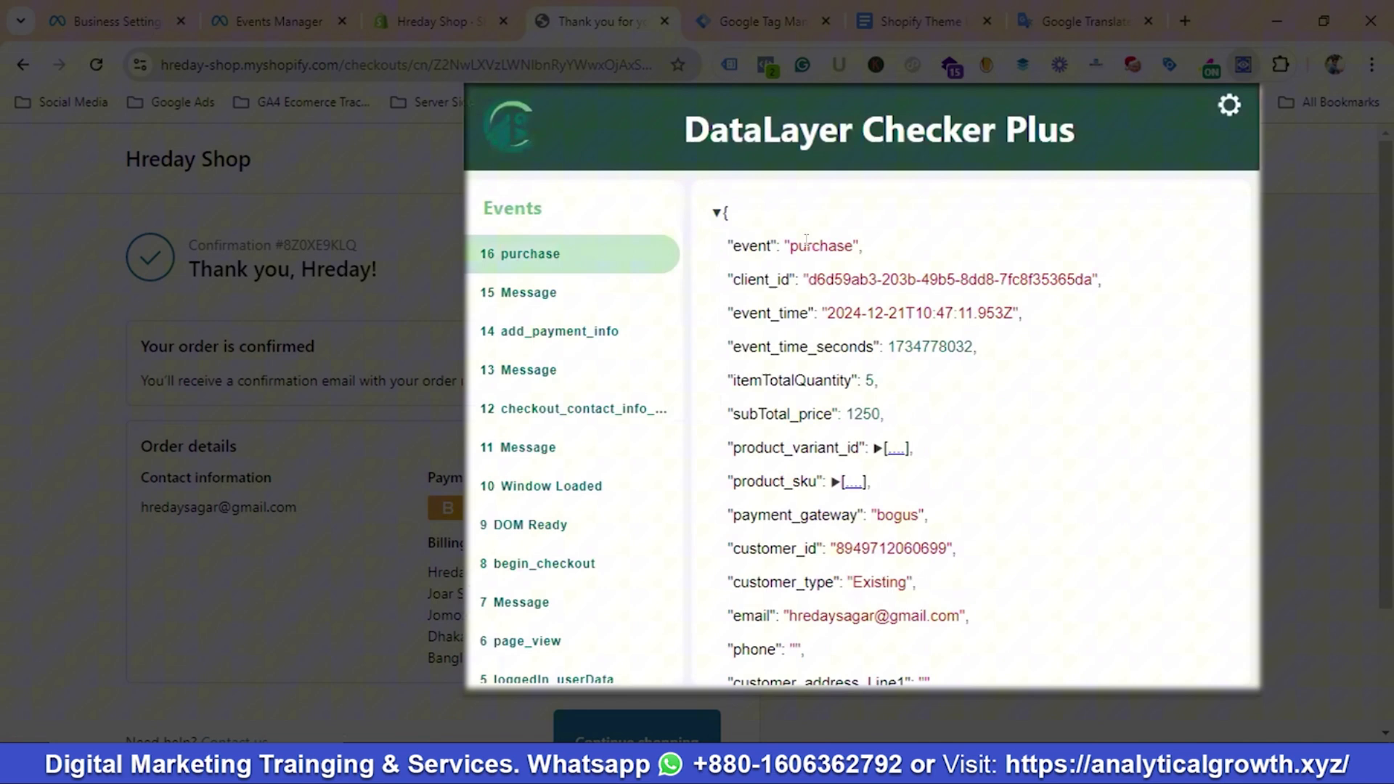
pyautogui.doubleClick(806, 245)
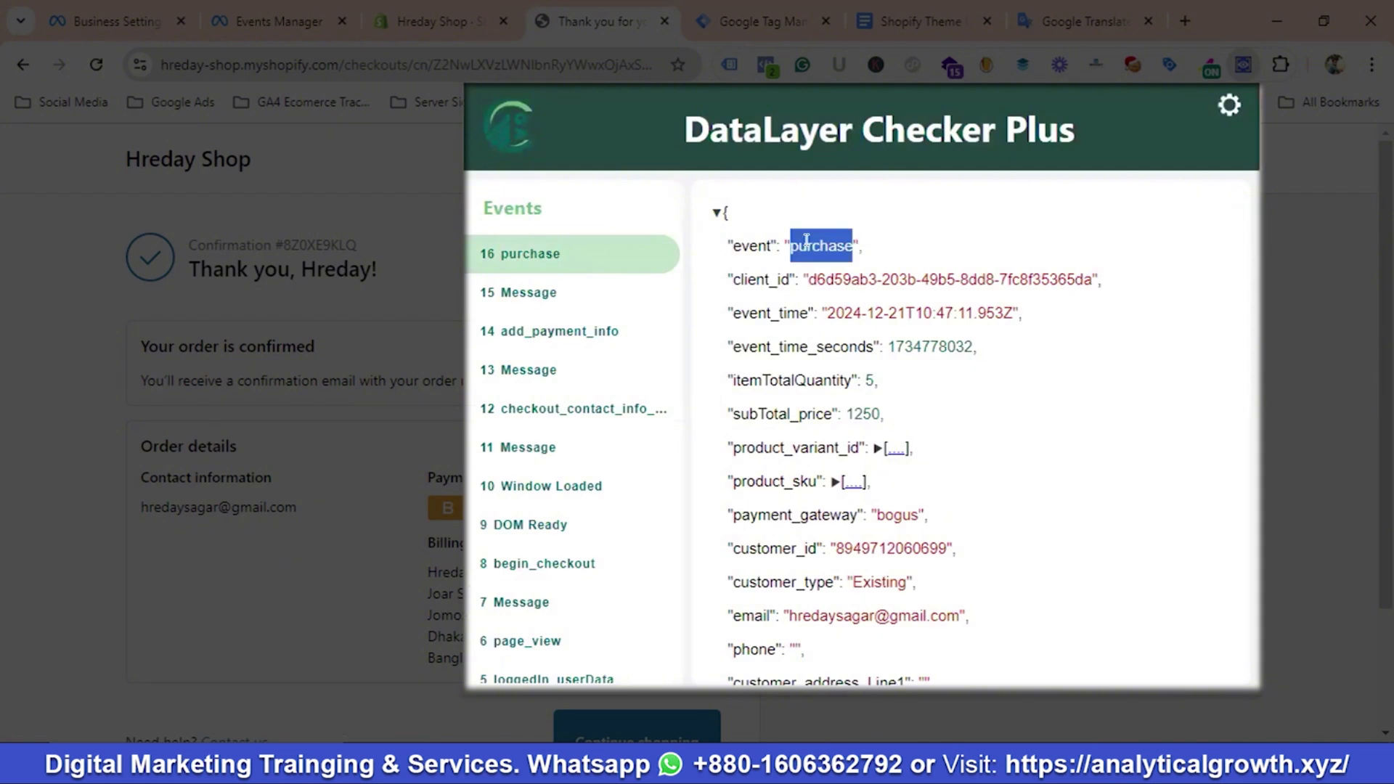
pyautogui.rightClick(806, 250)
pyautogui.click(872, 269)
# Return to Google Tag Manager and name the new trigger purchase Trigger
pyautogui.click(759, 22)
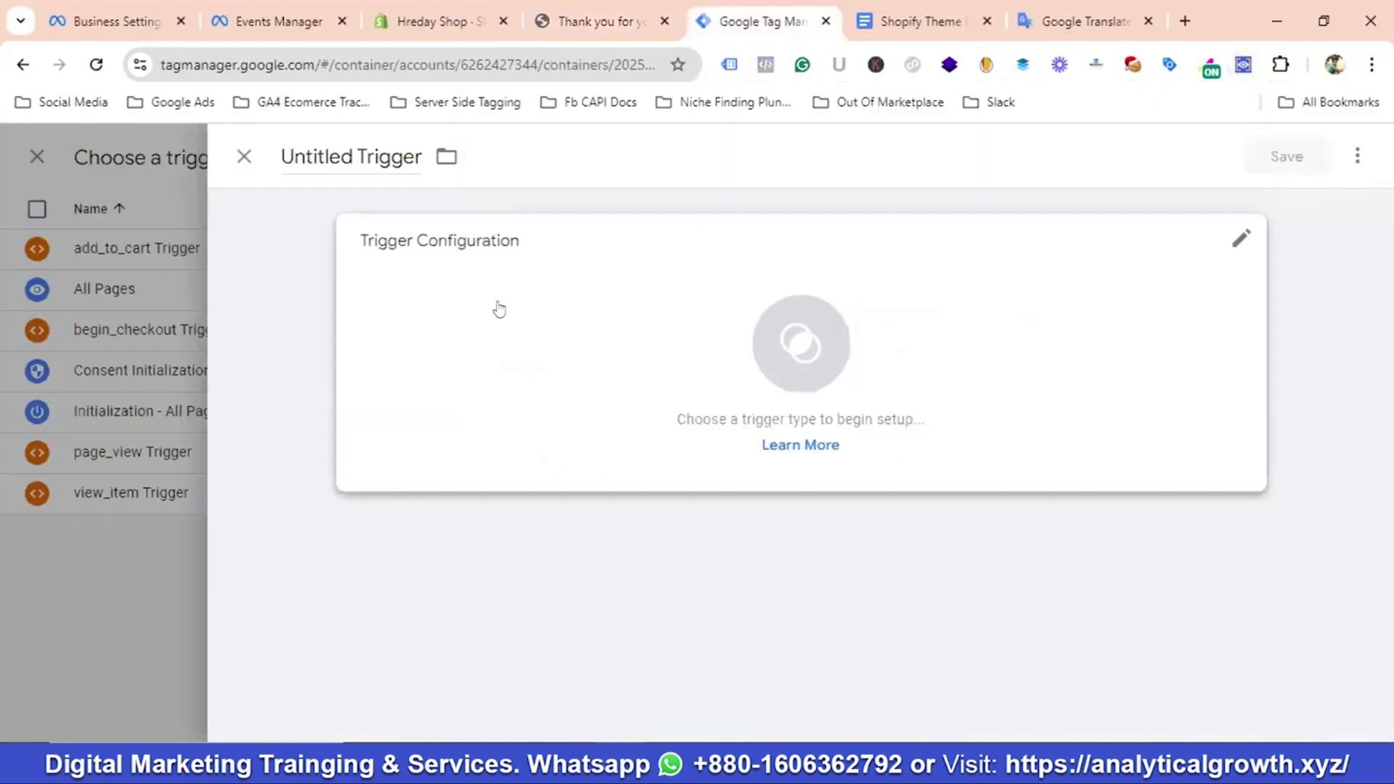
pyautogui.moveTo(353, 156); pyautogui.dragTo(269, 156)
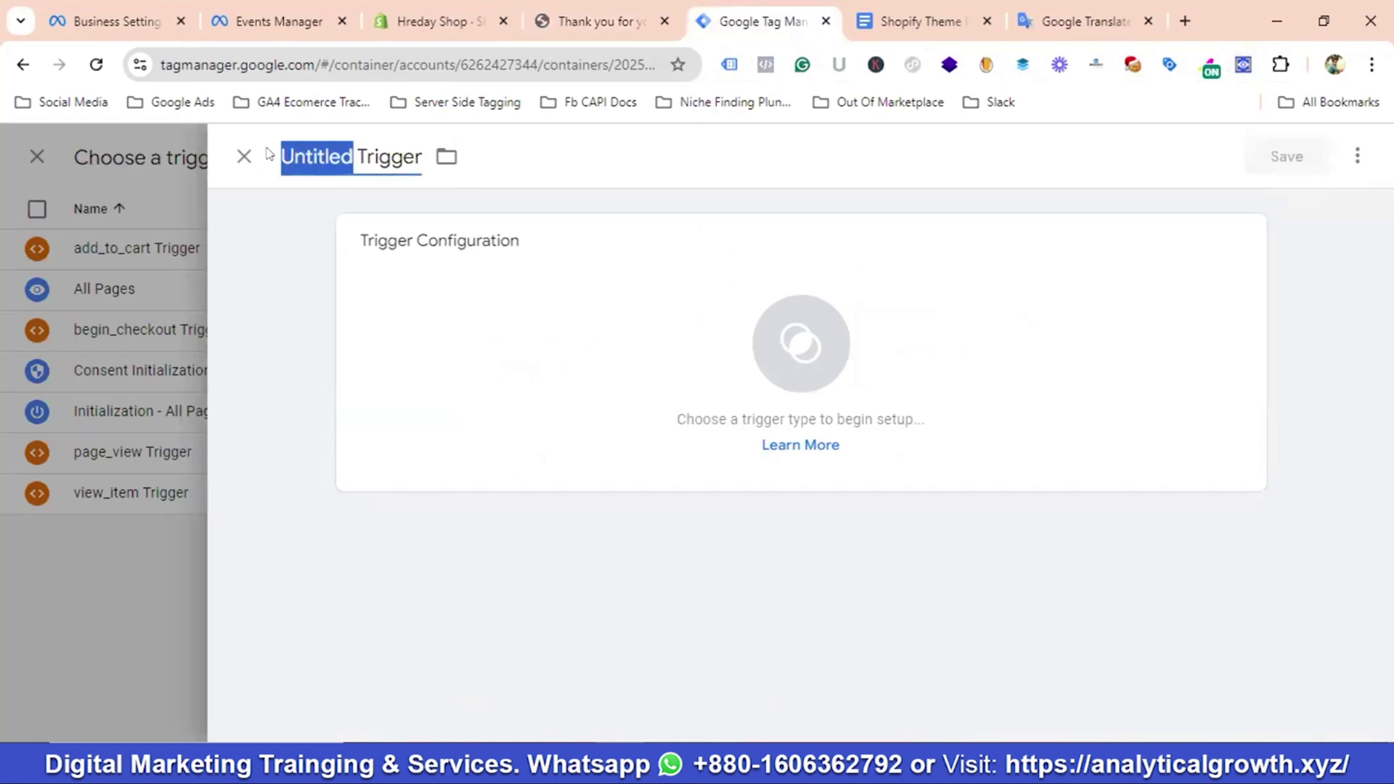
pyautogui.hotkey('ctrl', 'v')
# Make the trigger a Custom Event with the event name purchase and save it to the Purchase tag
pyautogui.click(971, 358)
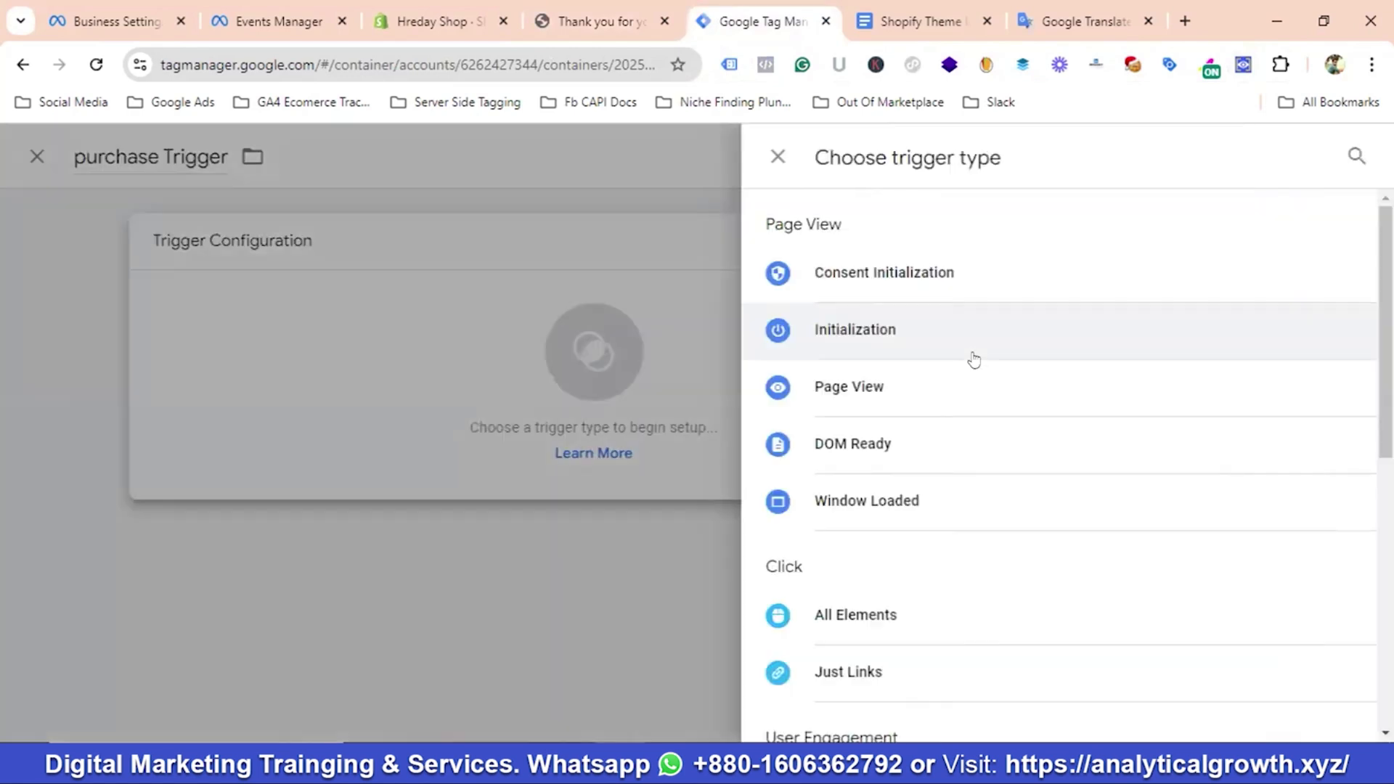
pyautogui.scroll(-3, 974, 361)
pyautogui.scroll(-5, 972, 363)
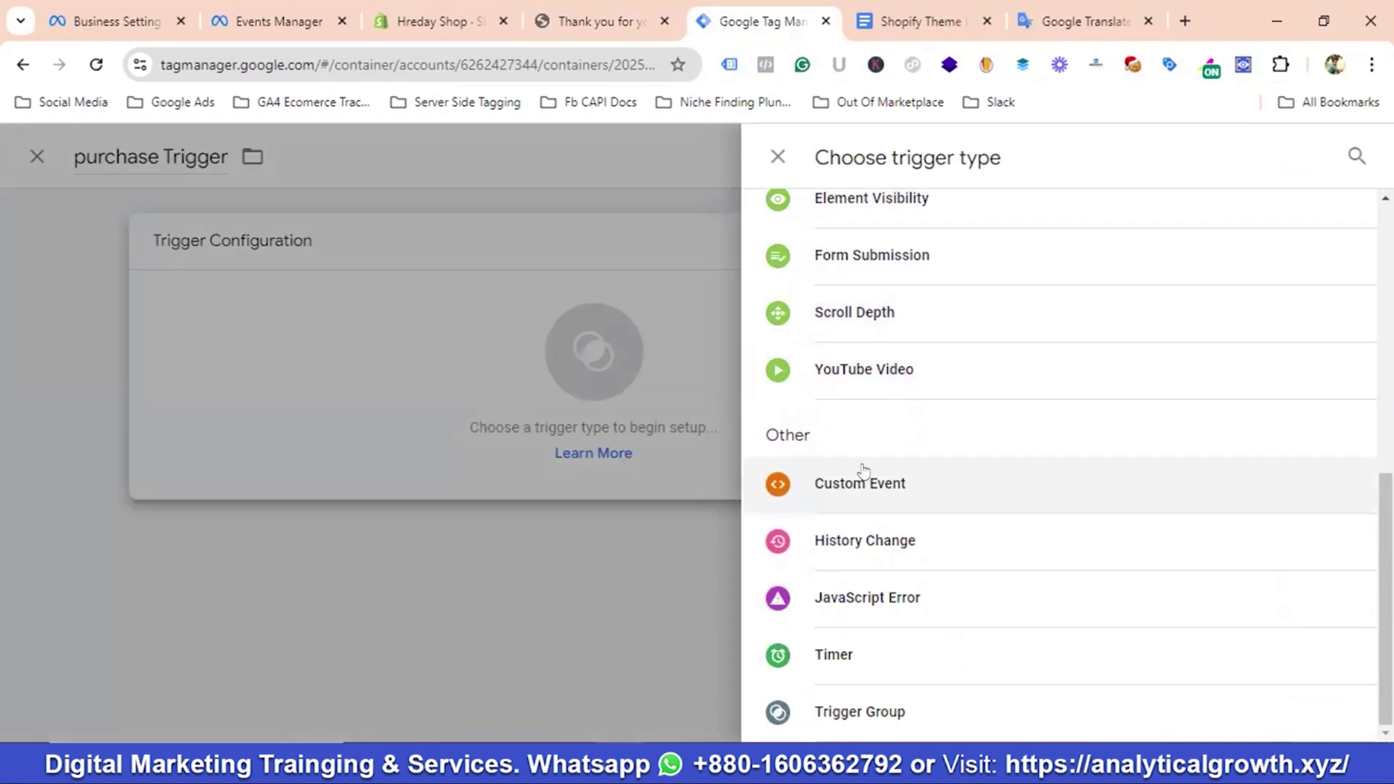
pyautogui.click(862, 478)
pyautogui.click(453, 449)
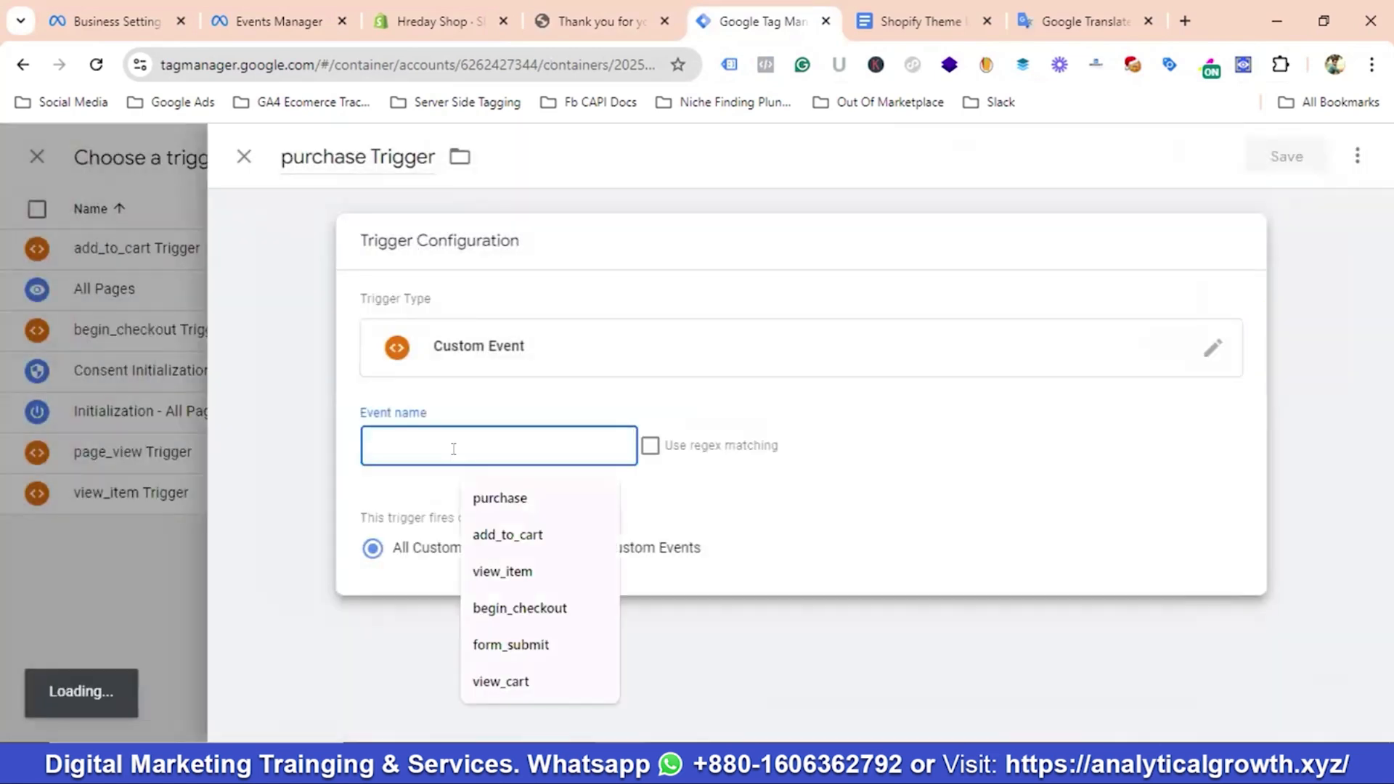
pyautogui.click(500, 498)
pyautogui.click(1300, 157)
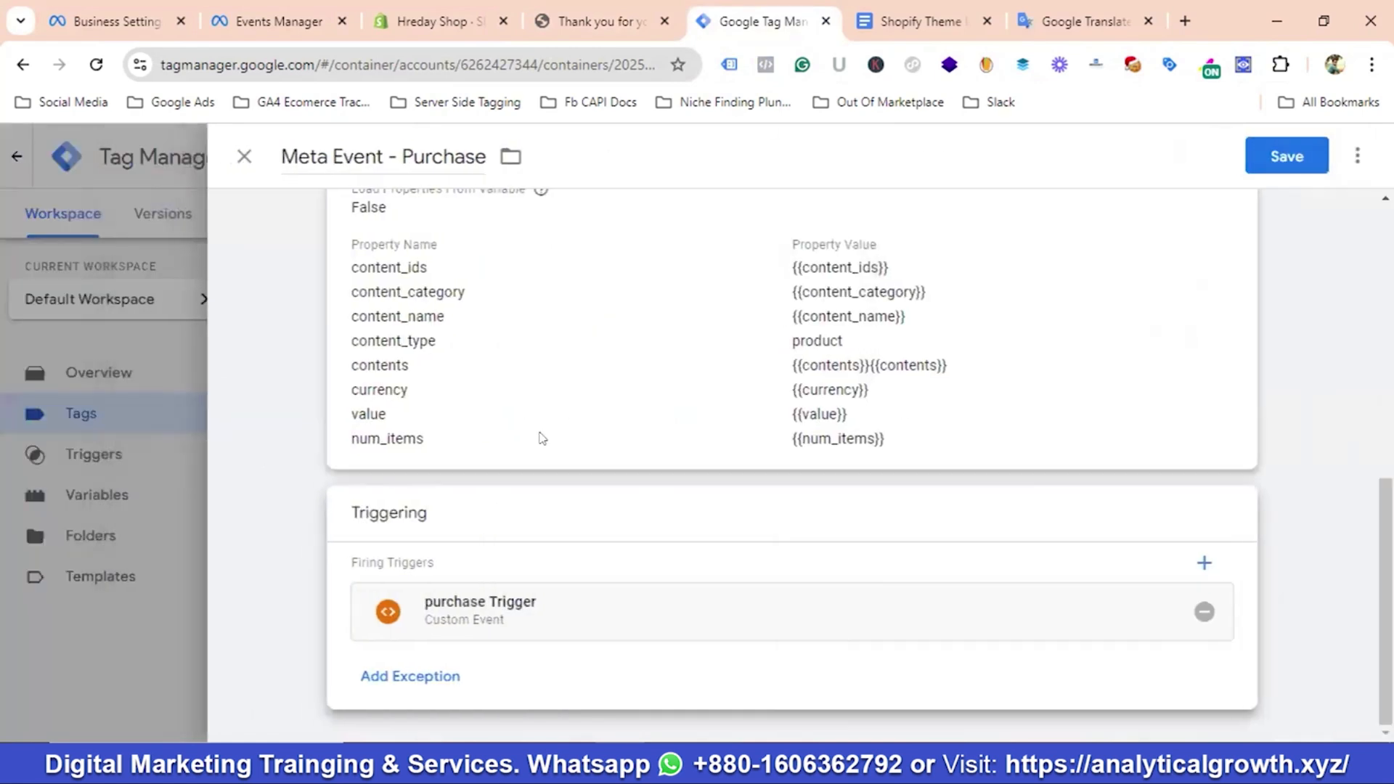
pyautogui.scroll(3, 523, 380)
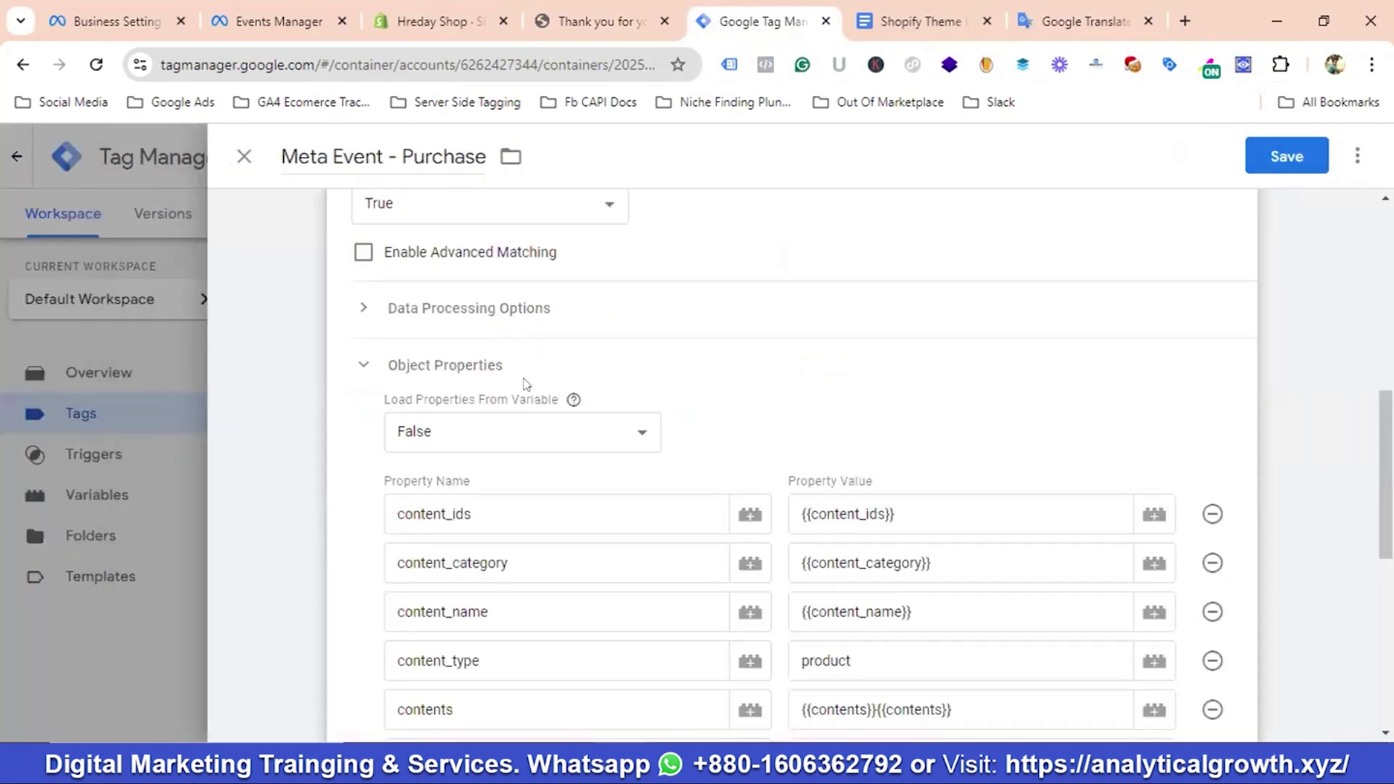
pyautogui.scroll(1, 527, 384)
pyautogui.click(369, 361)
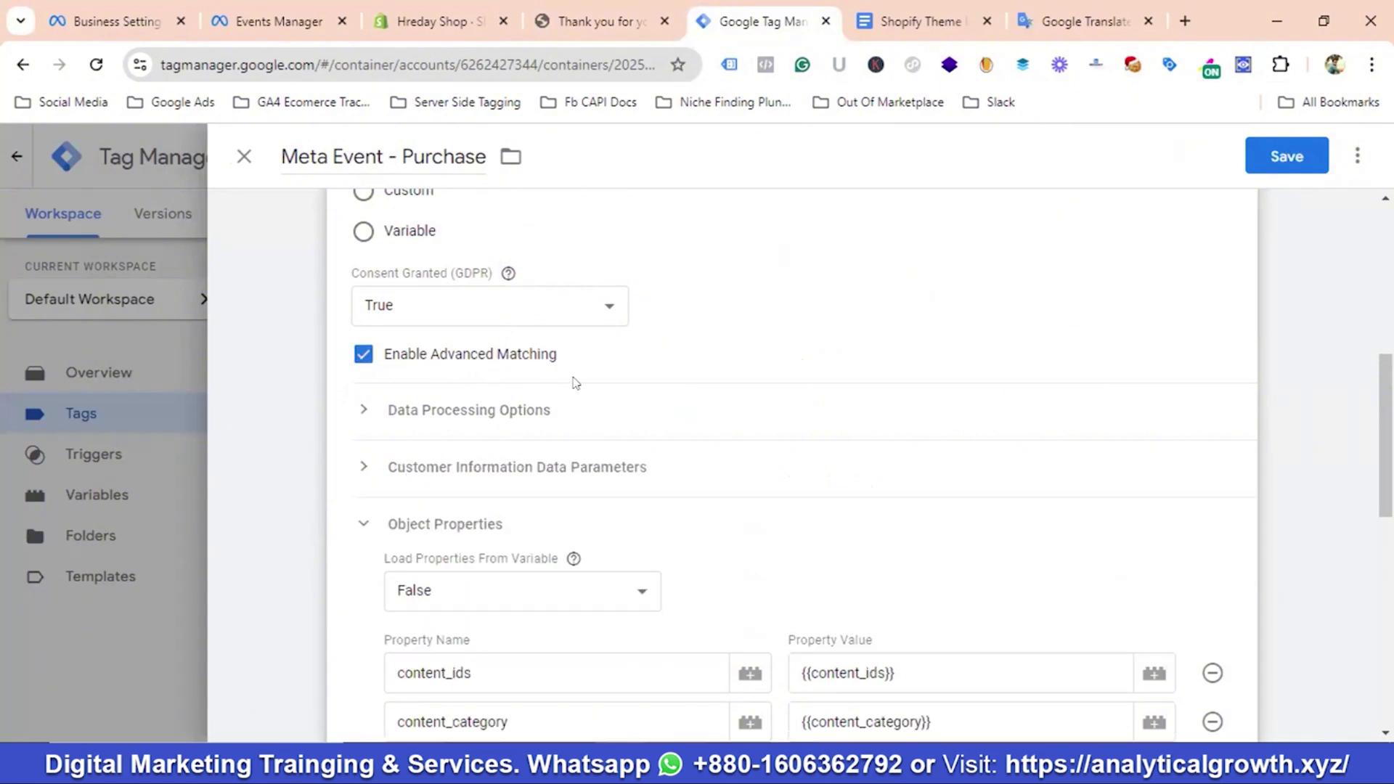
pyautogui.scroll(-1, 582, 383)
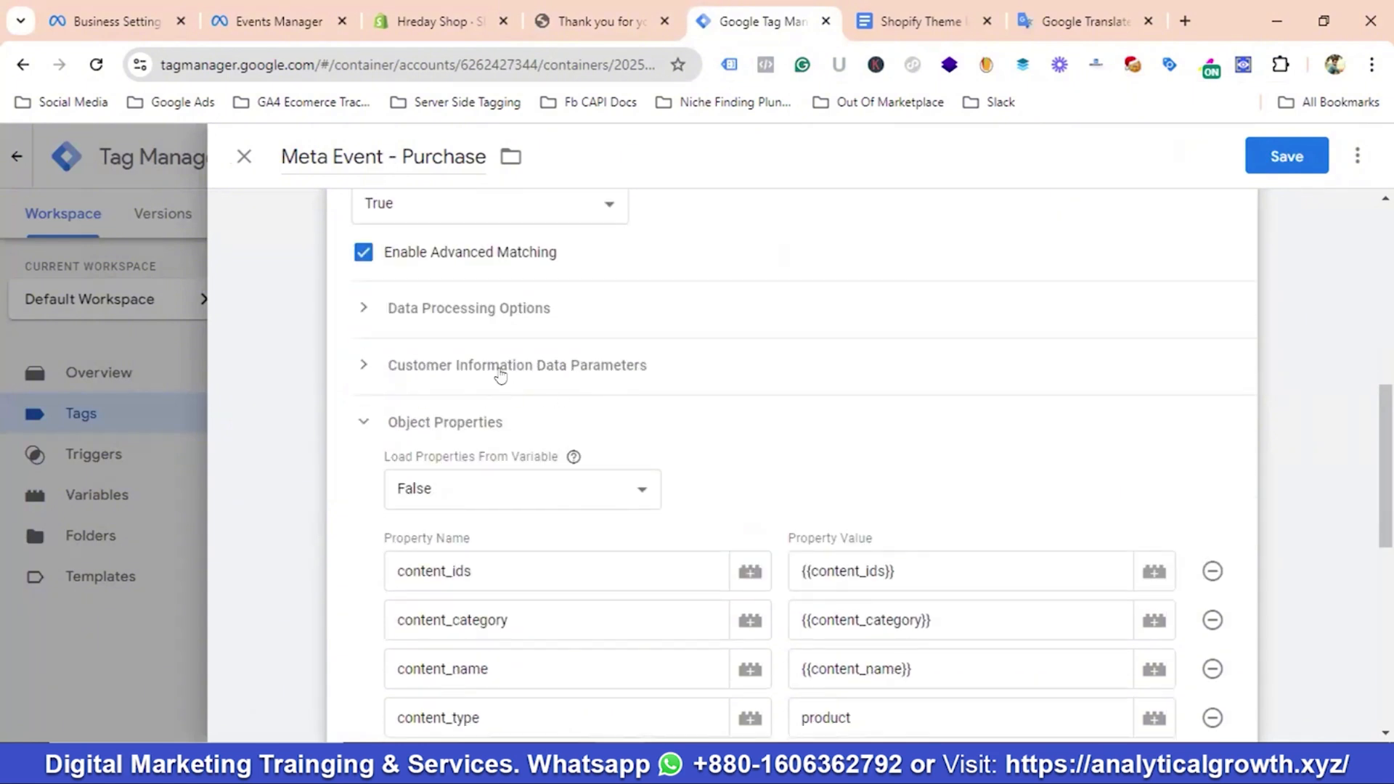
pyautogui.click(501, 370)
pyautogui.scroll(-1, 508, 374)
pyautogui.click(468, 345)
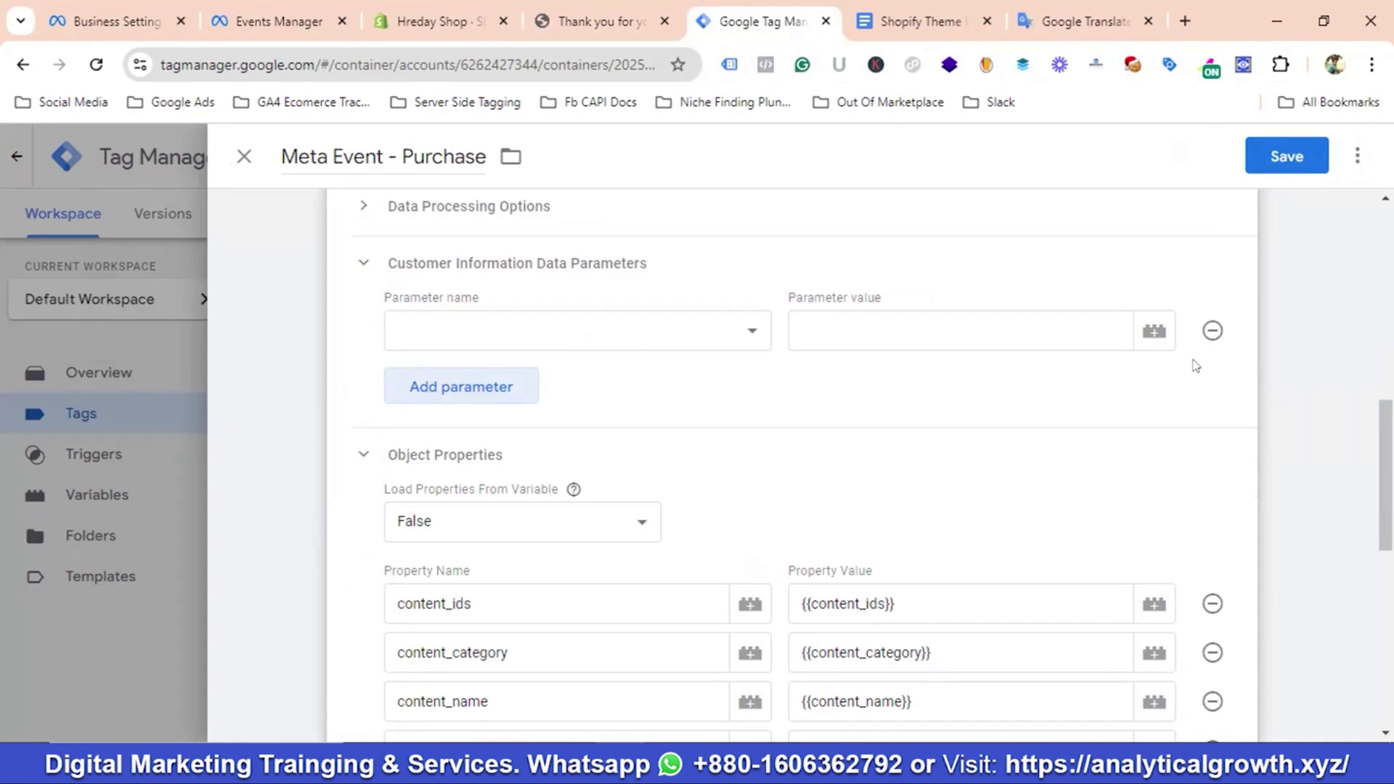
pyautogui.click(1210, 332)
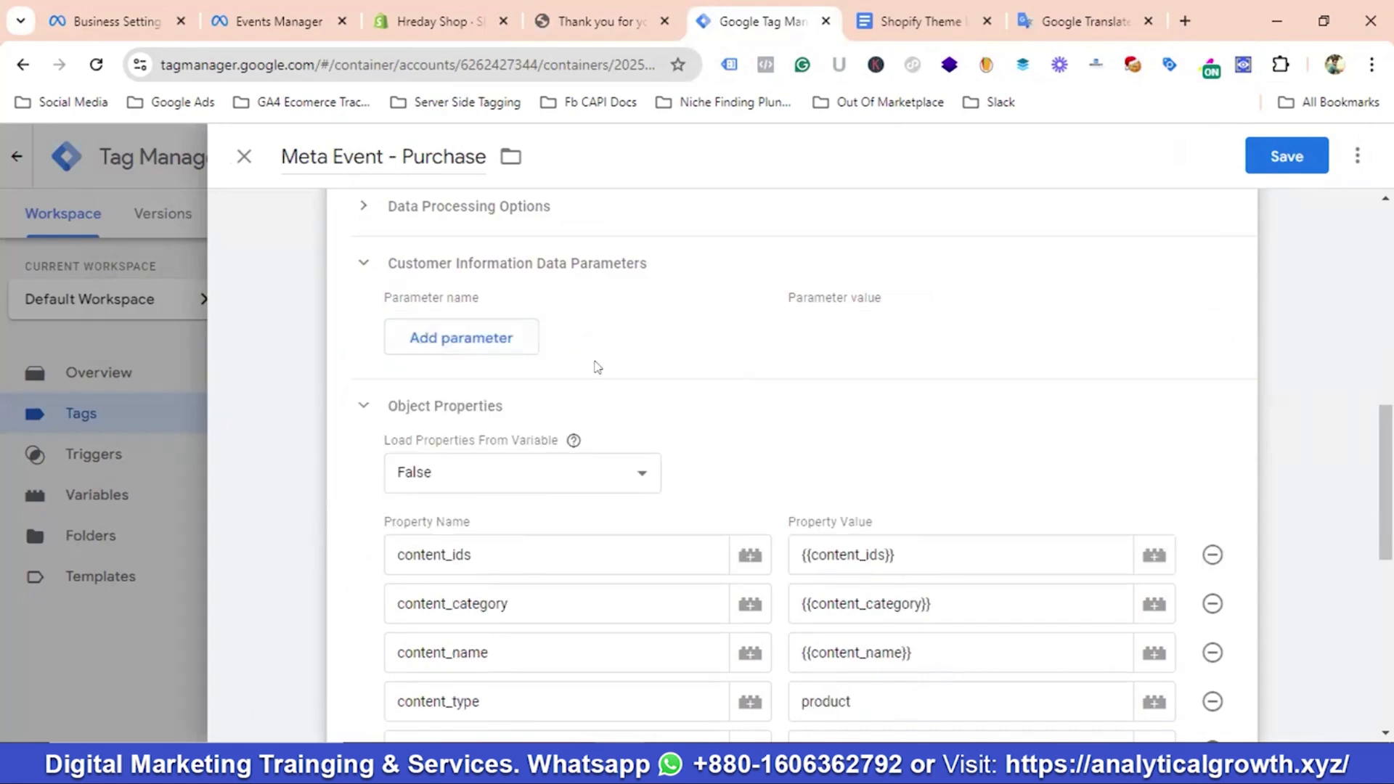
pyautogui.scroll(1, 597, 367)
pyautogui.scroll(1, 597, 370)
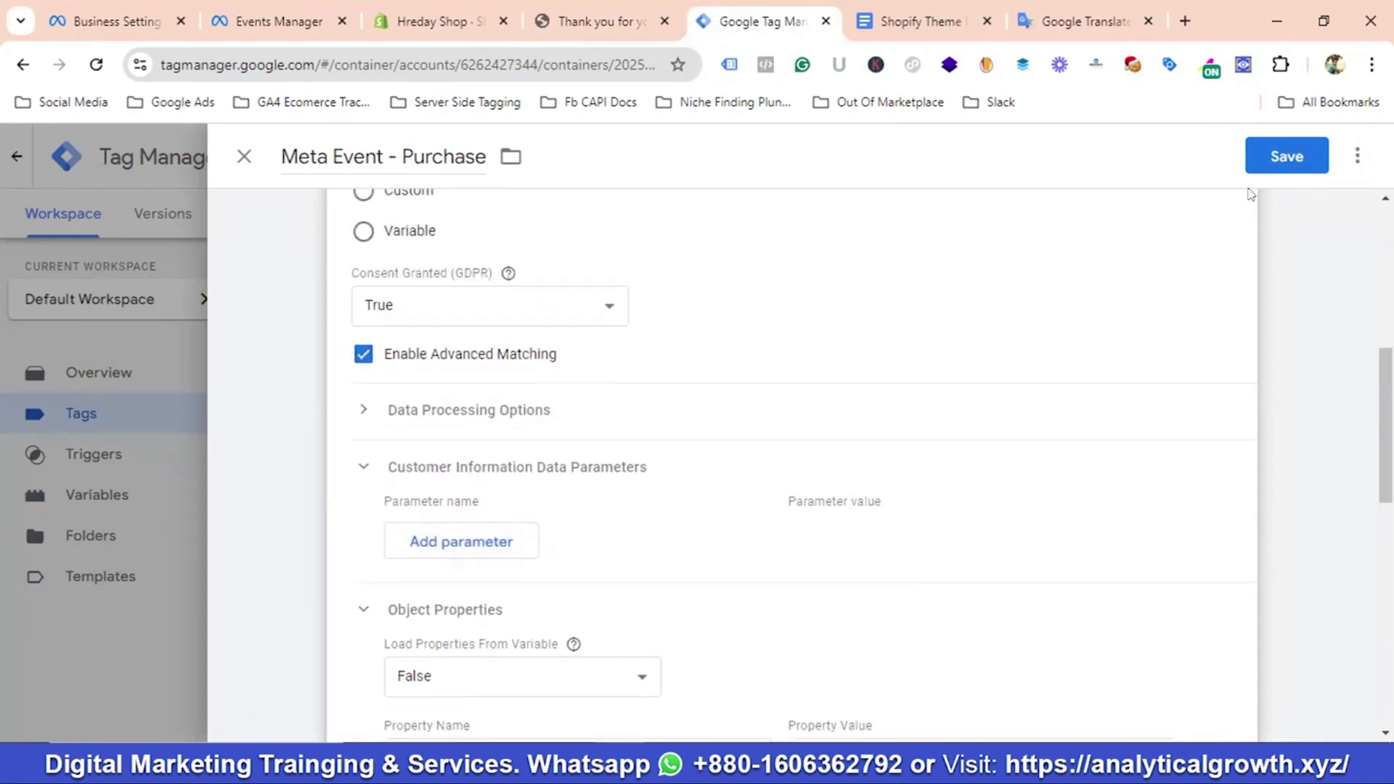
pyautogui.click(1282, 156)
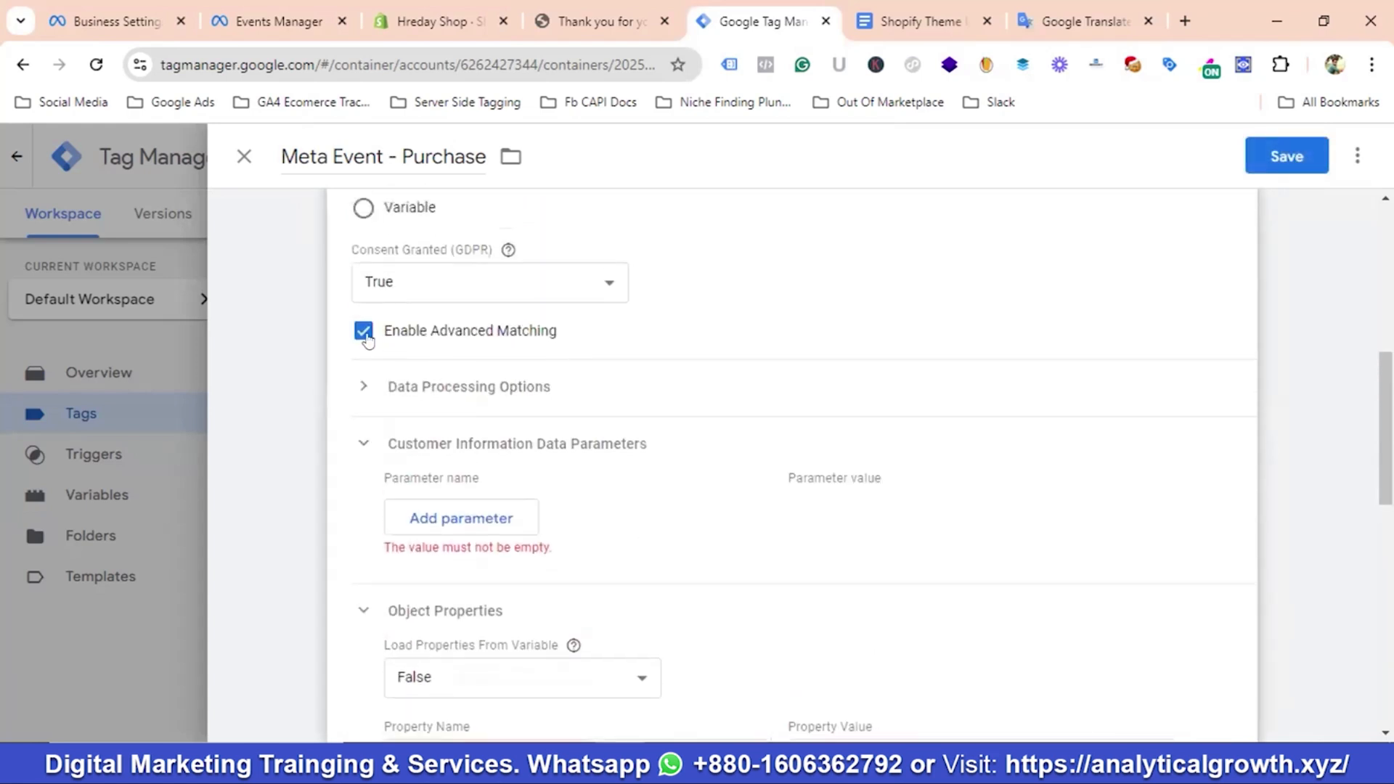
pyautogui.click(363, 331)
# Save the Meta Event - Purchase tag
pyautogui.click(1295, 157)
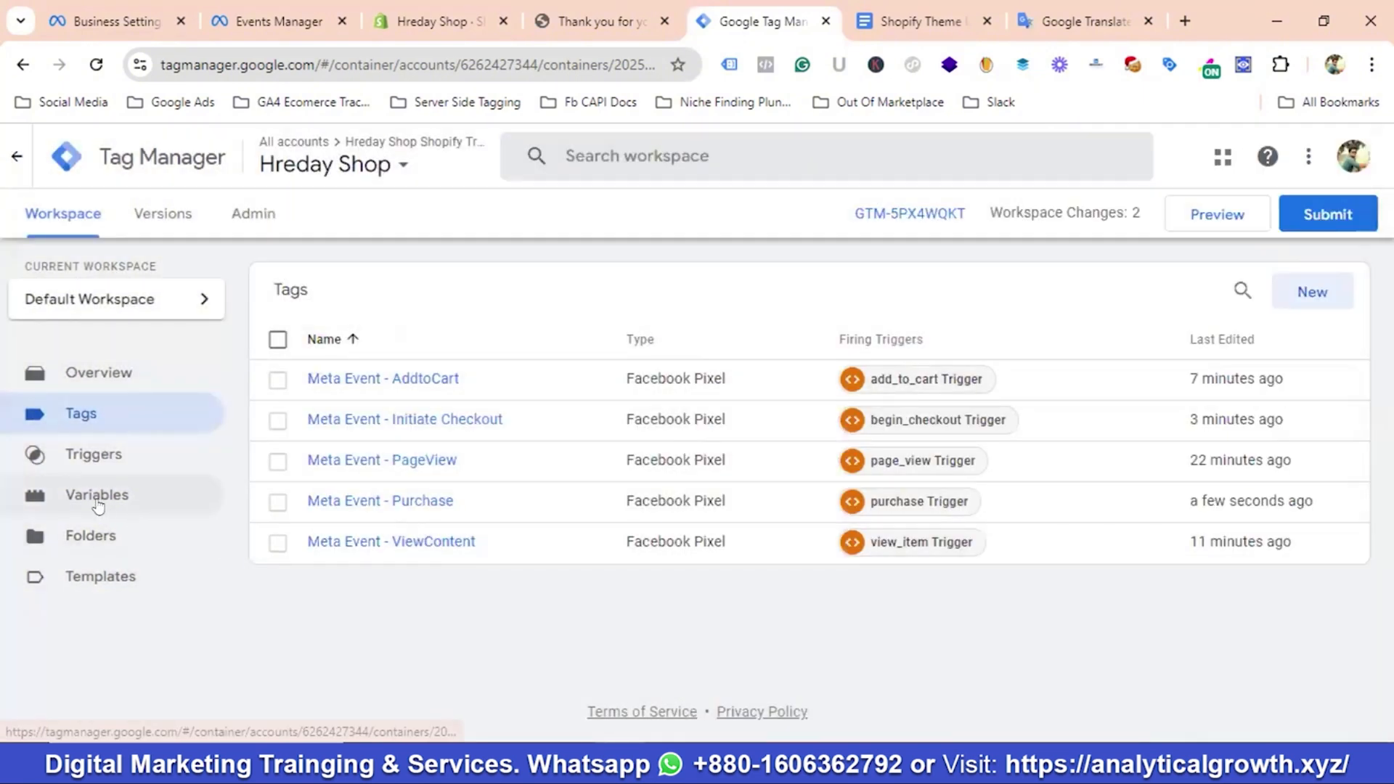
# Start creating a new user-defined variable in the workspace
pyautogui.click(98, 500)
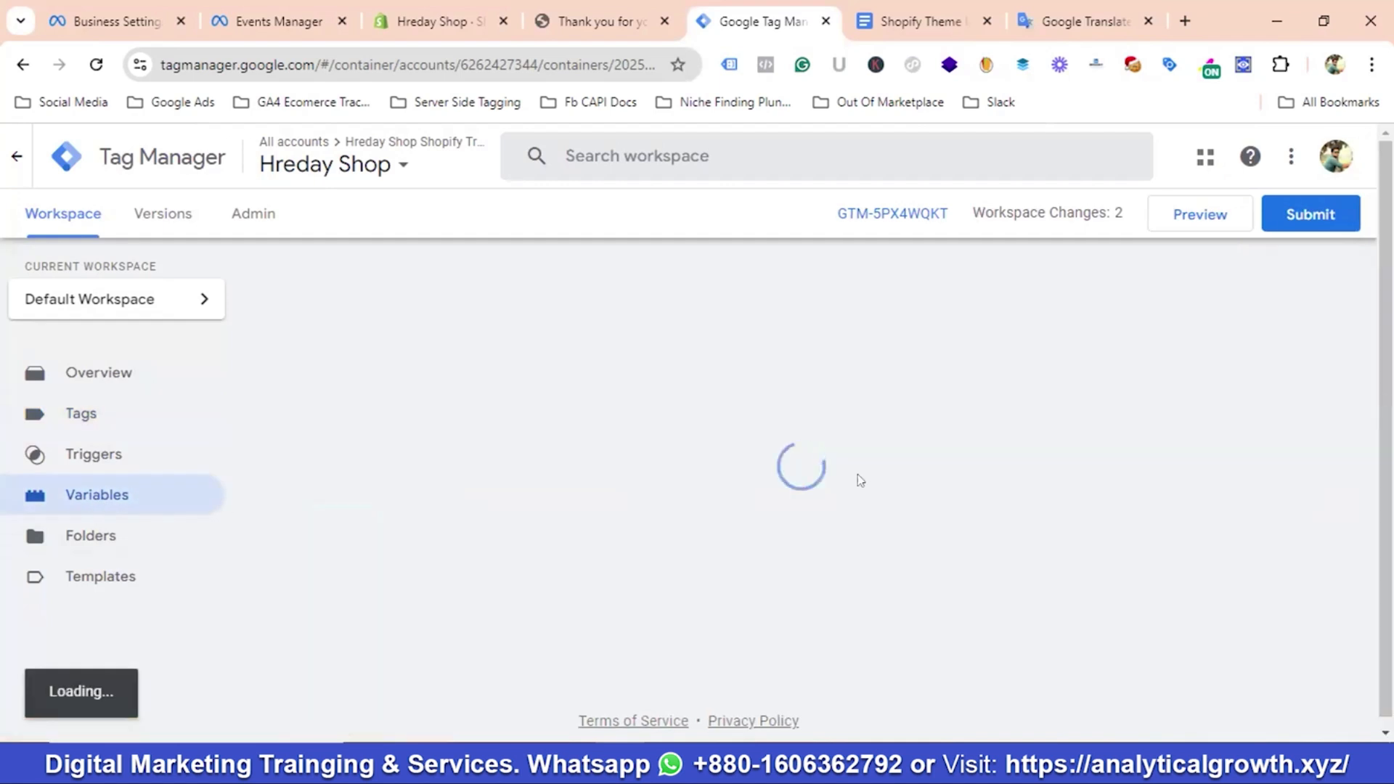
pyautogui.scroll(-3, 918, 451)
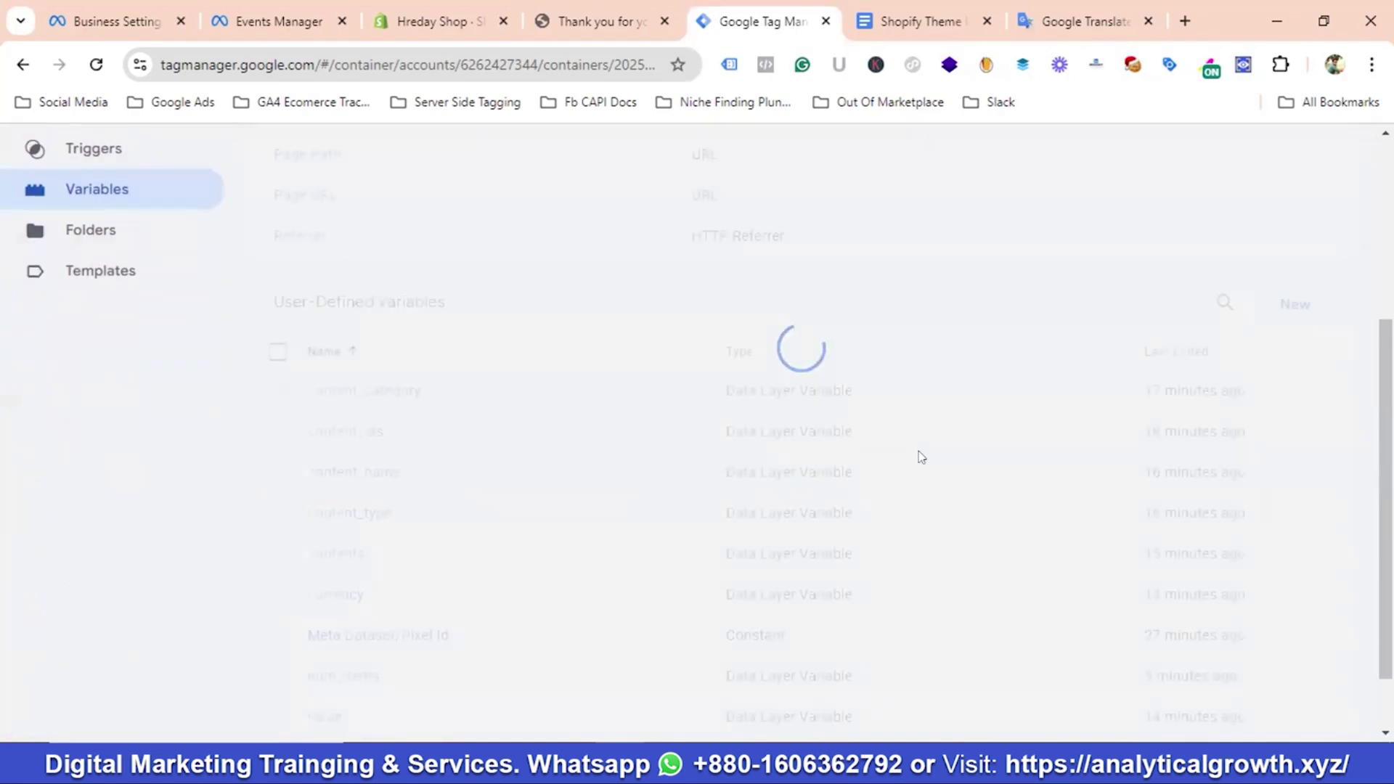
pyautogui.click(1283, 305)
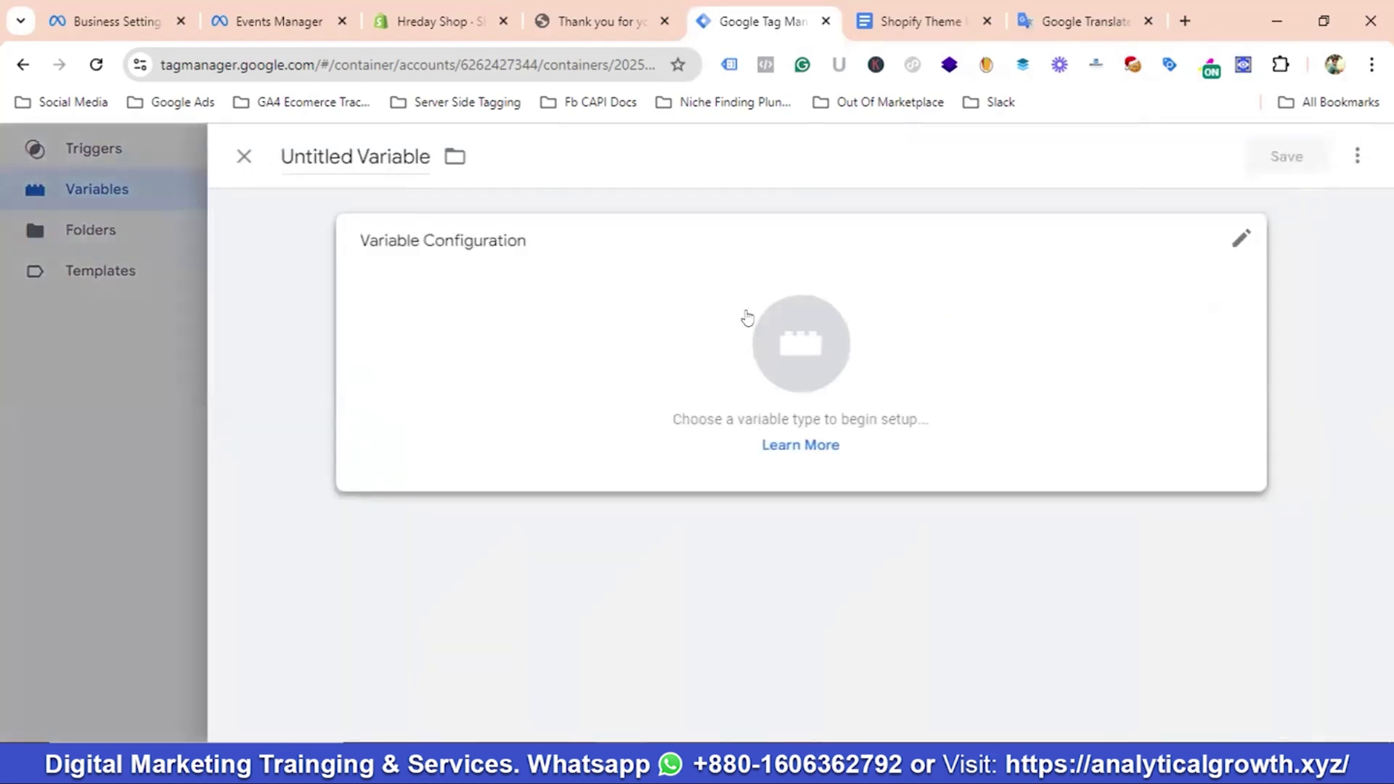
# On the store's thank-you page, copy the email key name from the purchase event in DataLayer Checker Plus
pyautogui.click(579, 24)
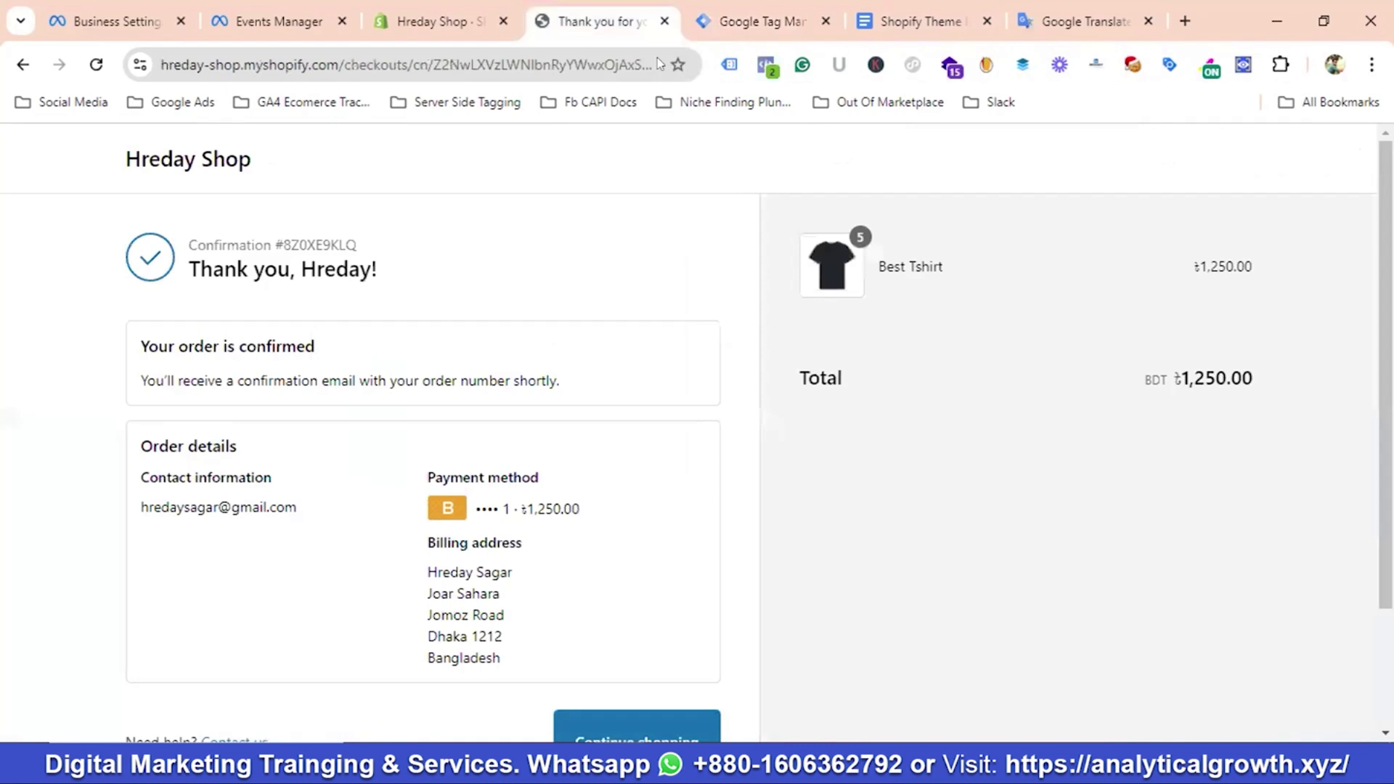
pyautogui.click(1244, 65)
pyautogui.click(533, 260)
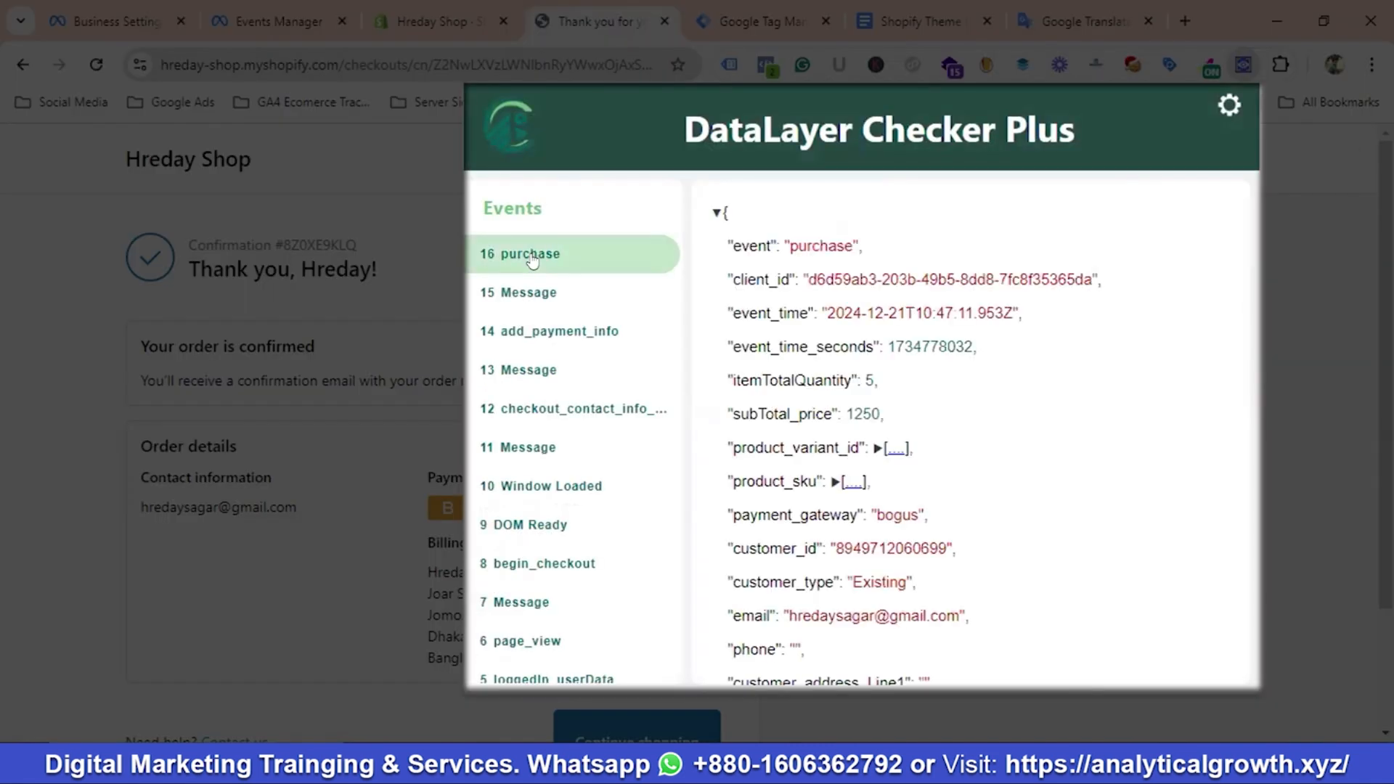
pyautogui.scroll(-3, 924, 404)
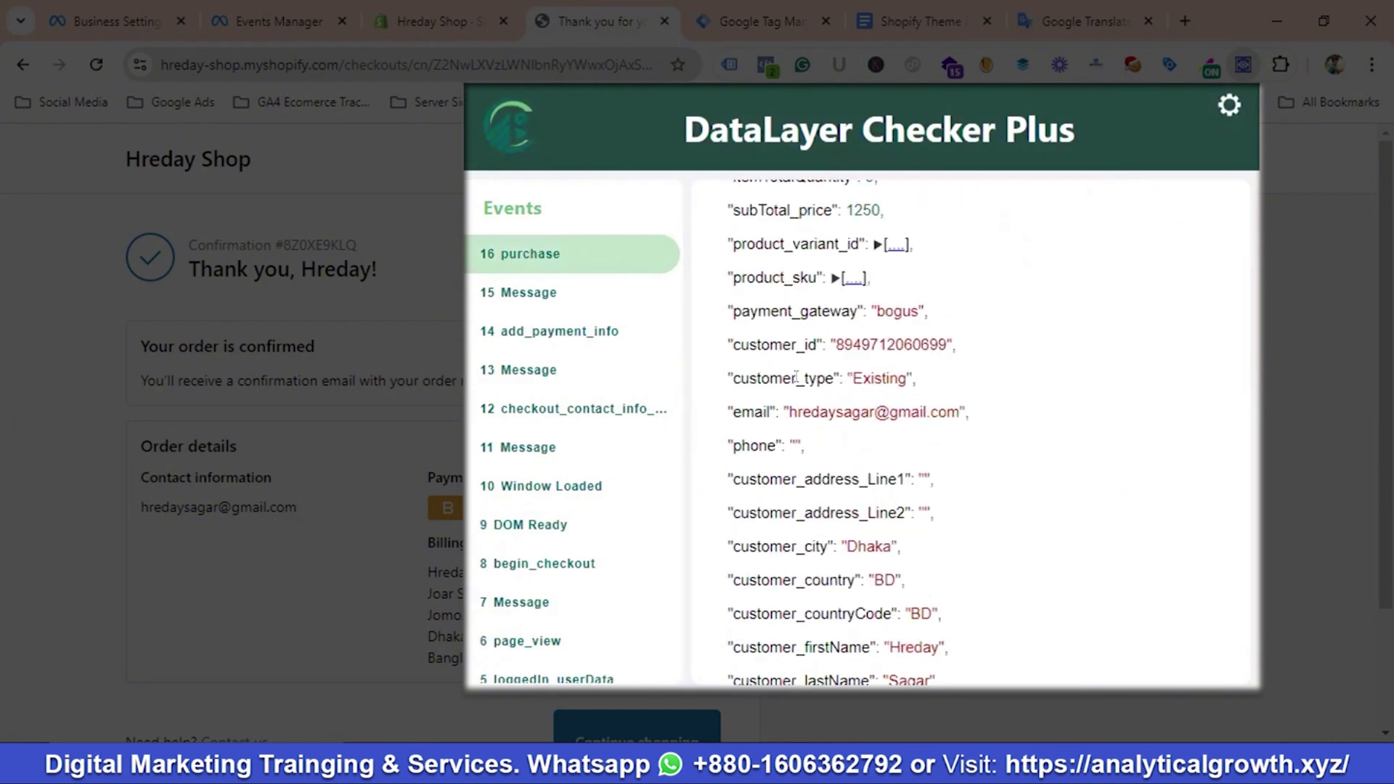
pyautogui.scroll(-2, 806, 382)
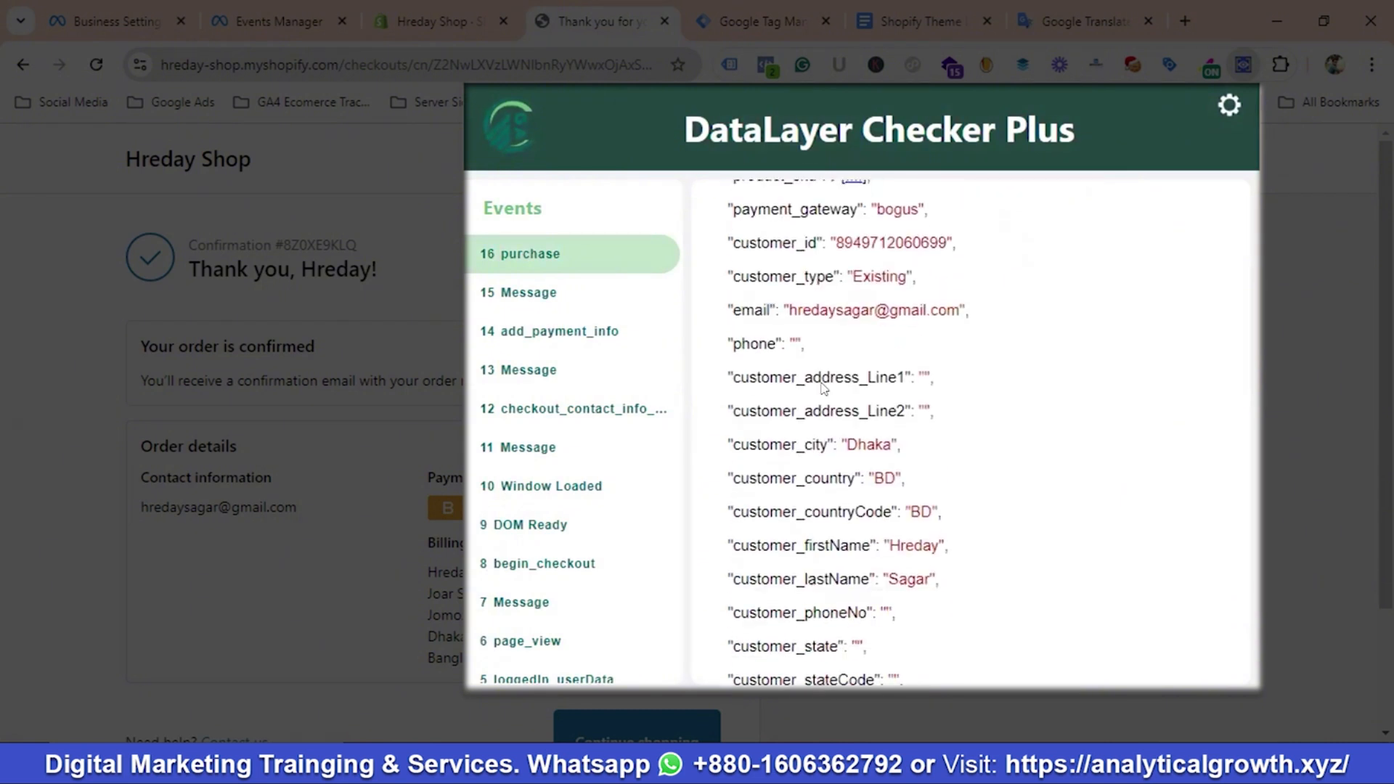
pyautogui.doubleClick(746, 308)
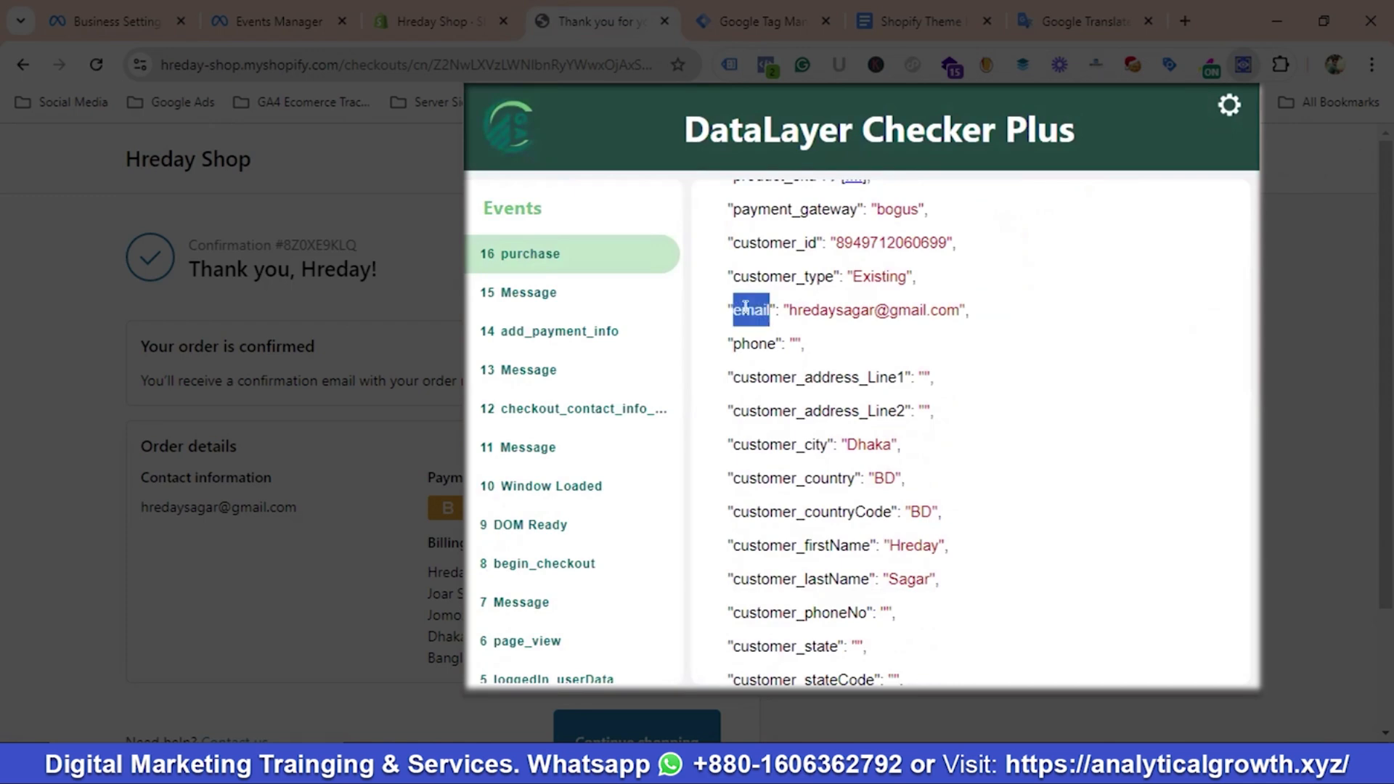
pyautogui.rightClick(746, 308)
pyautogui.click(806, 340)
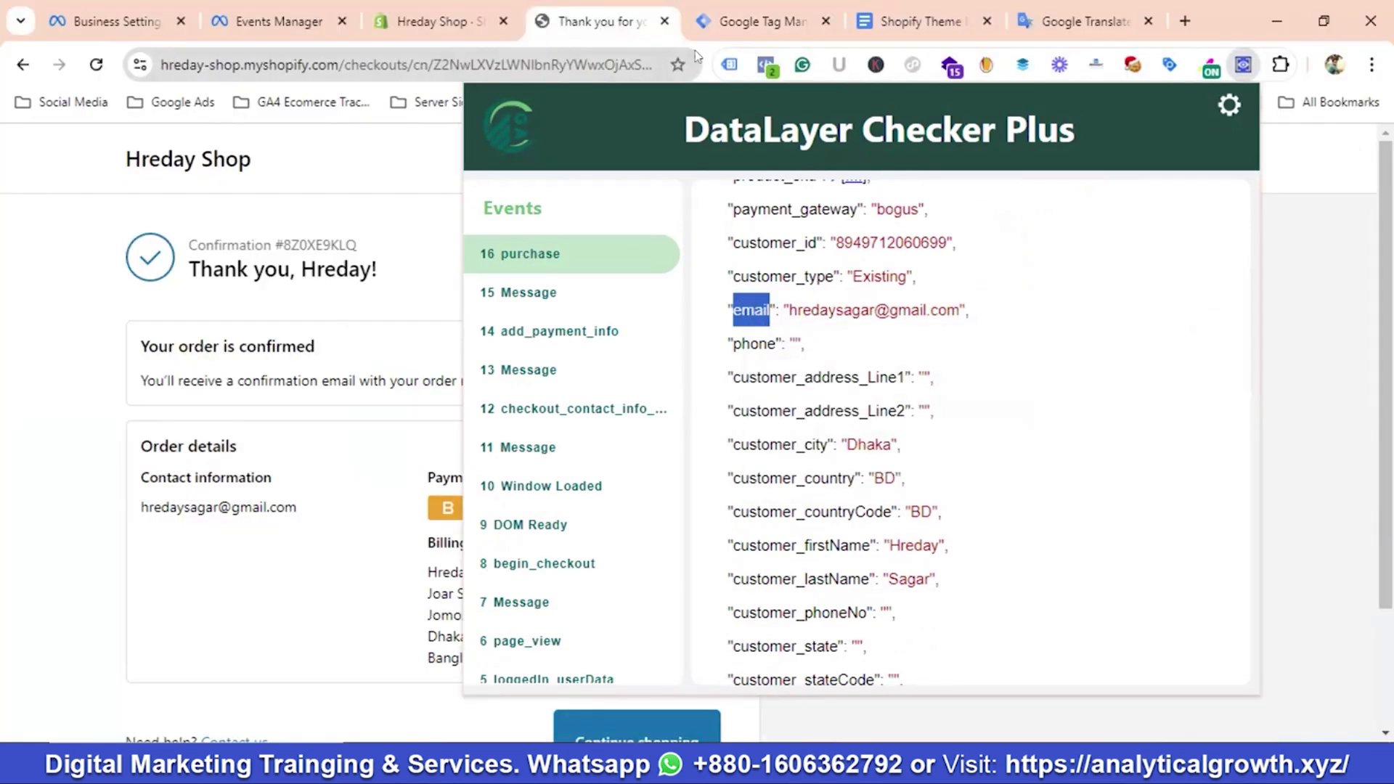
# Return to Google Tag Manager and name the new variable email
pyautogui.click(753, 22)
pyautogui.click(372, 156)
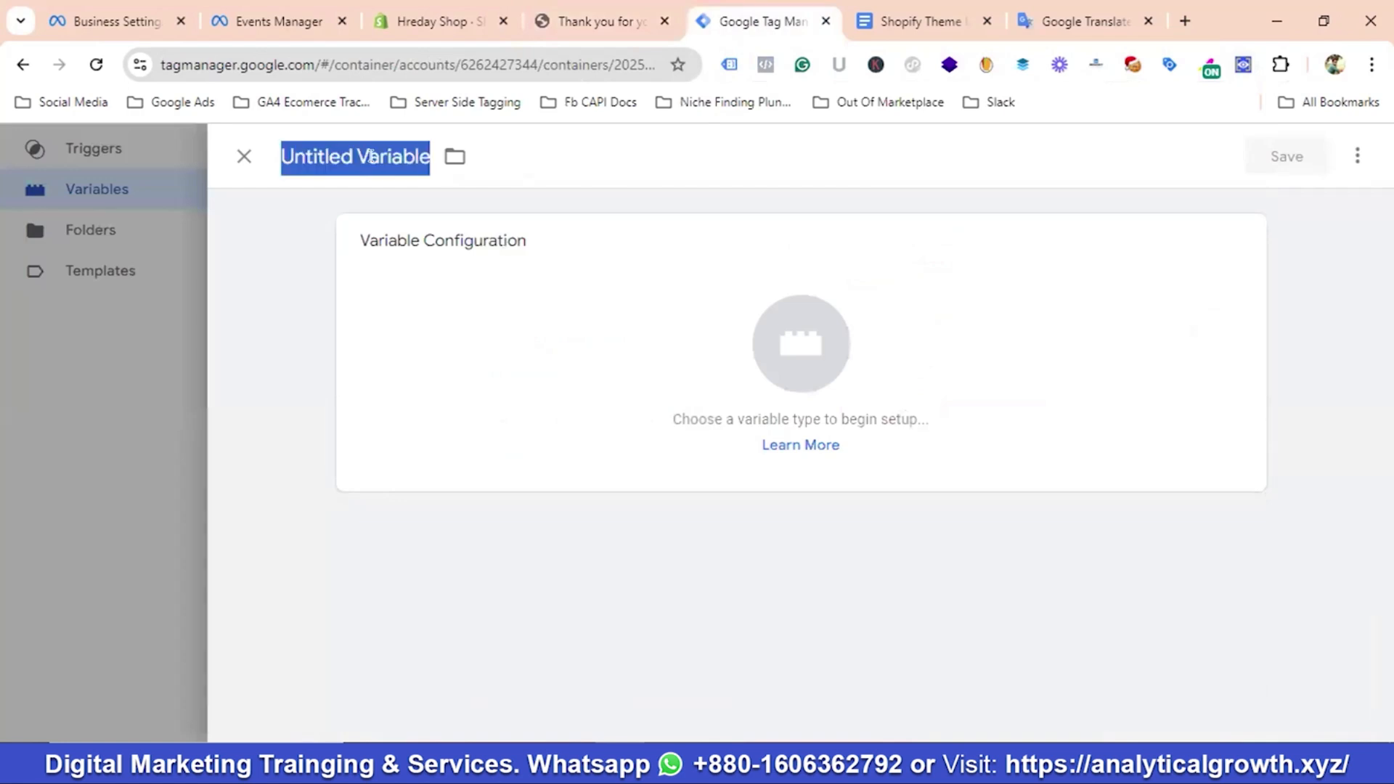
pyautogui.hotkey('ctrl', 'v')
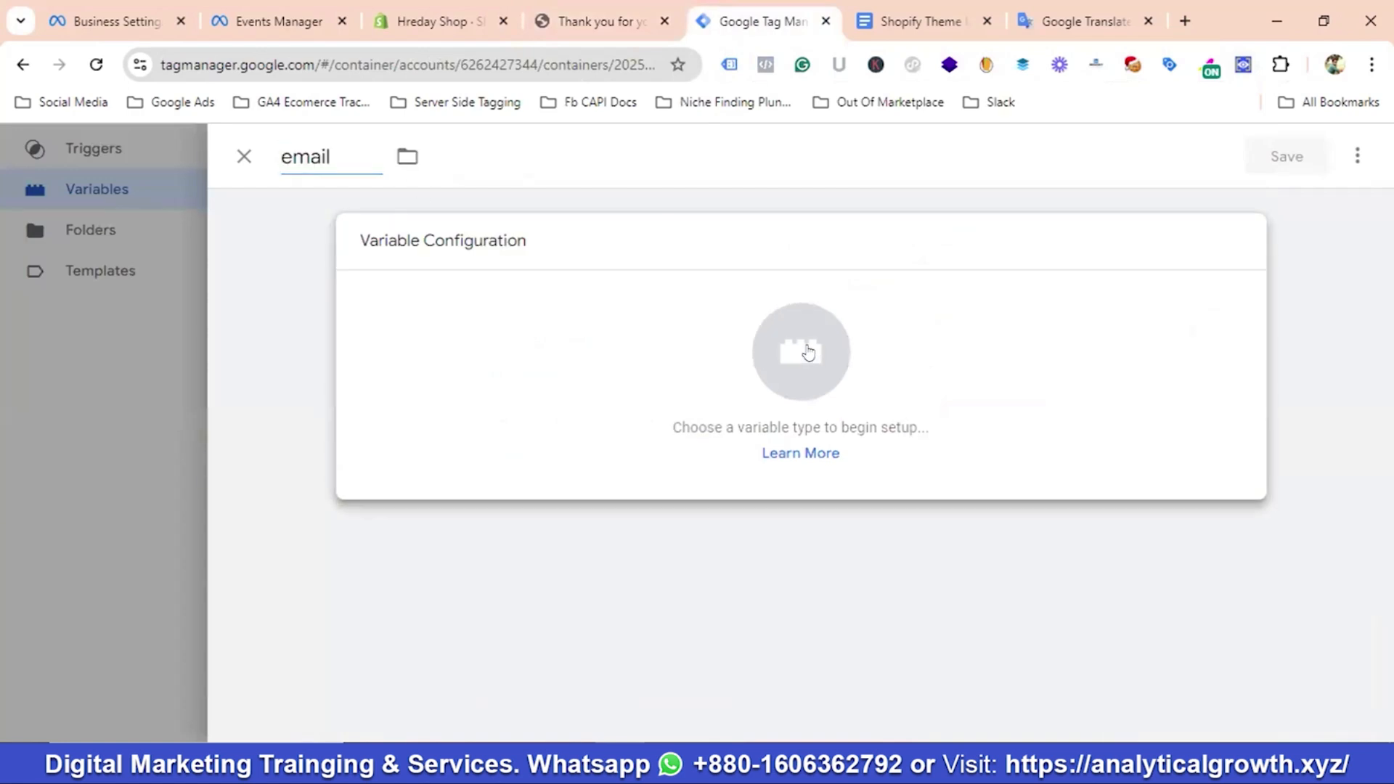
# Make the variable a Data Layer Variable with the data layer variable name email and save it
pyautogui.click(802, 346)
pyautogui.scroll(-3, 953, 374)
pyautogui.click(859, 427)
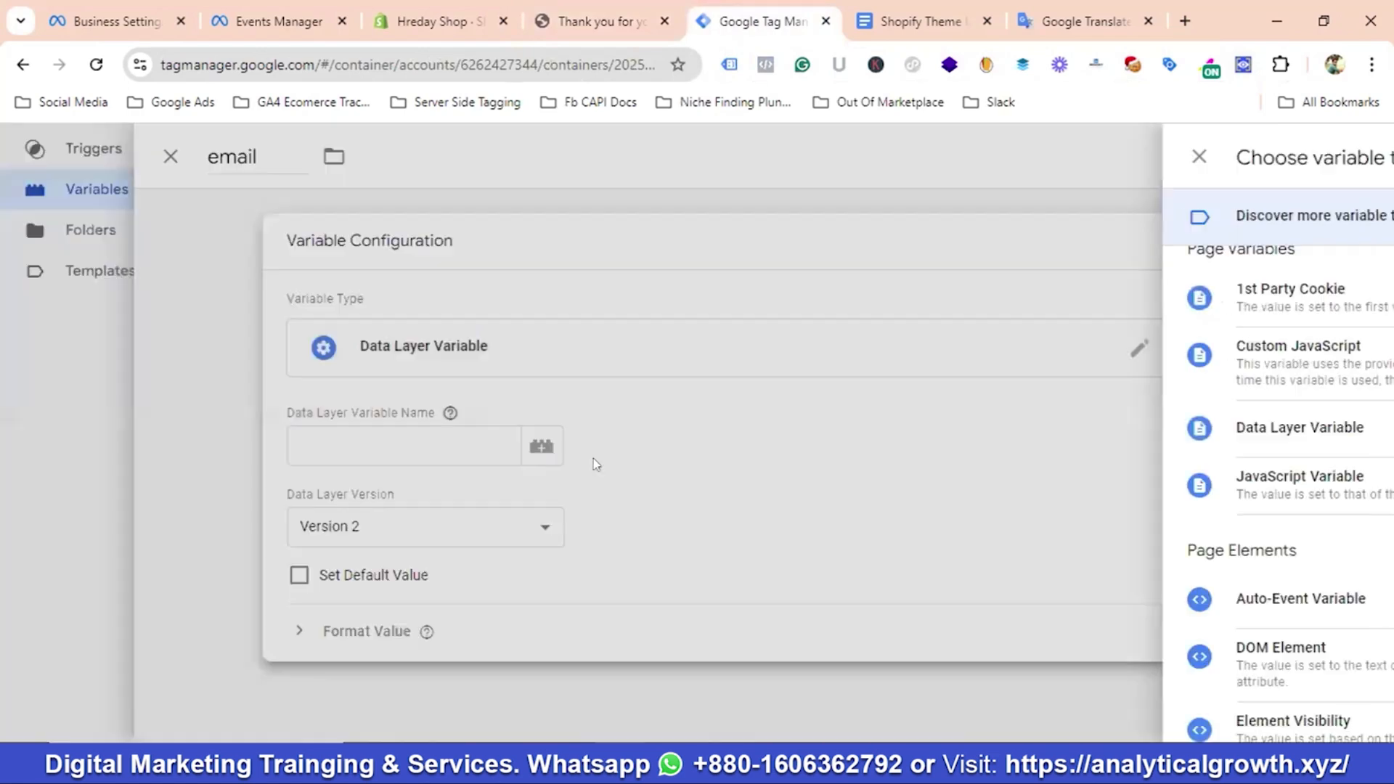
pyautogui.click(488, 447)
pyautogui.hotkey('ctrl', 'v')
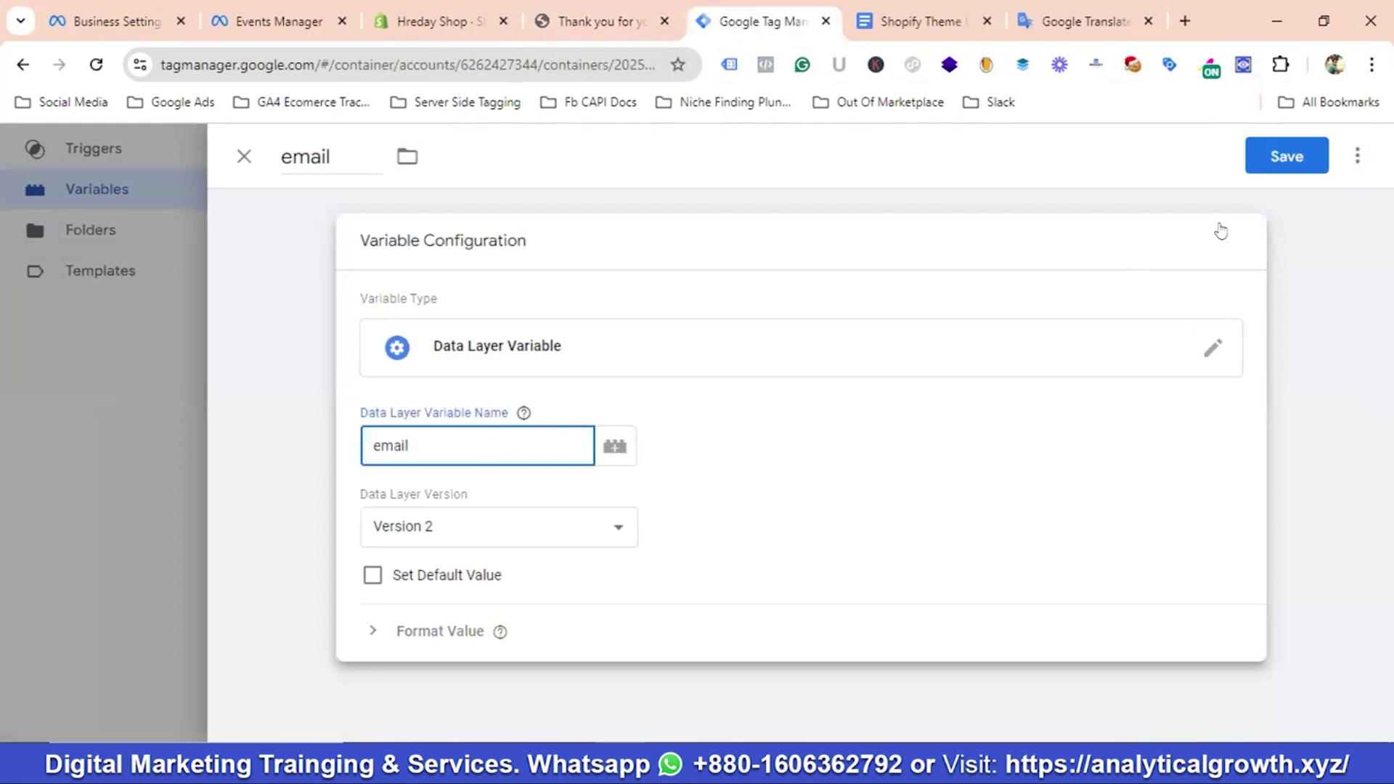
pyautogui.click(1286, 156)
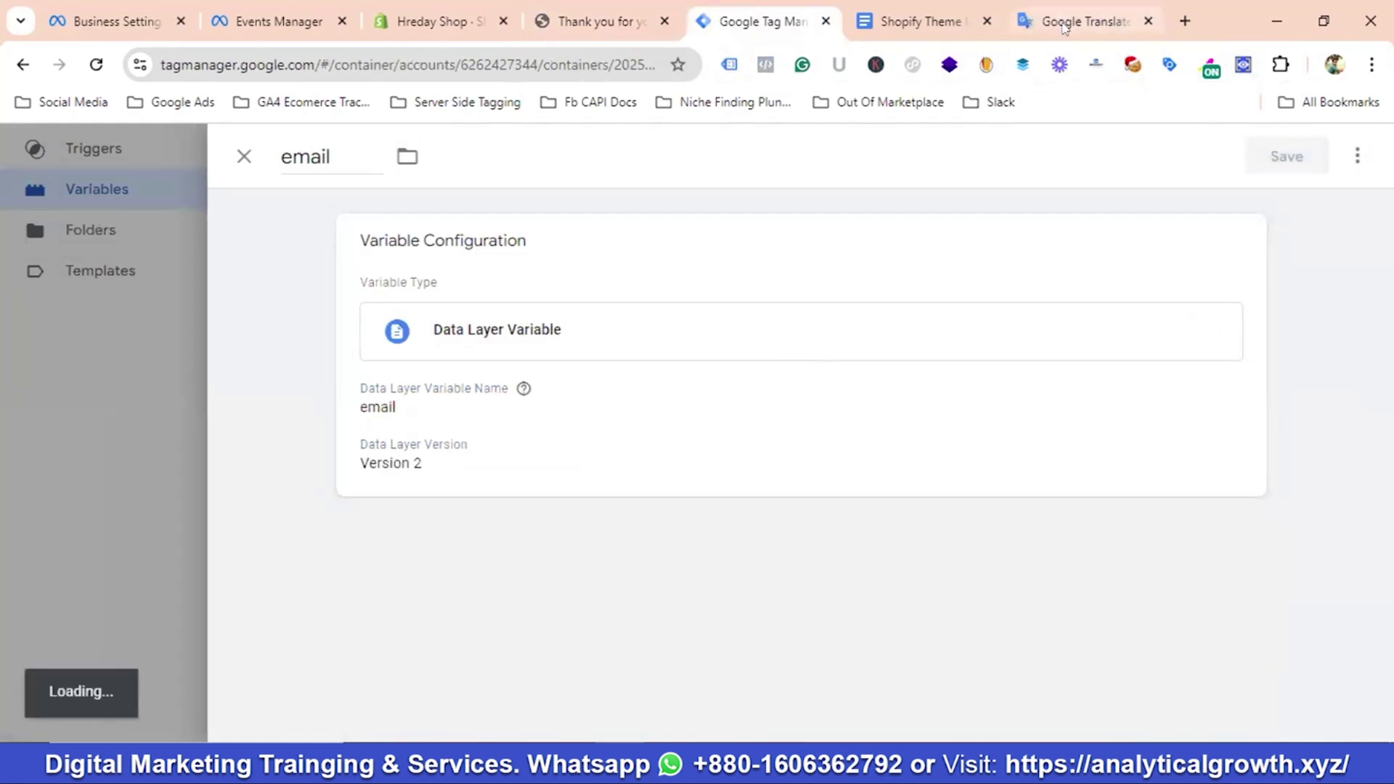
# On the thank-you page, copy the purchase event's customer fields from email through customer_zip in DataLayer Checker Plus
pyautogui.click(612, 23)
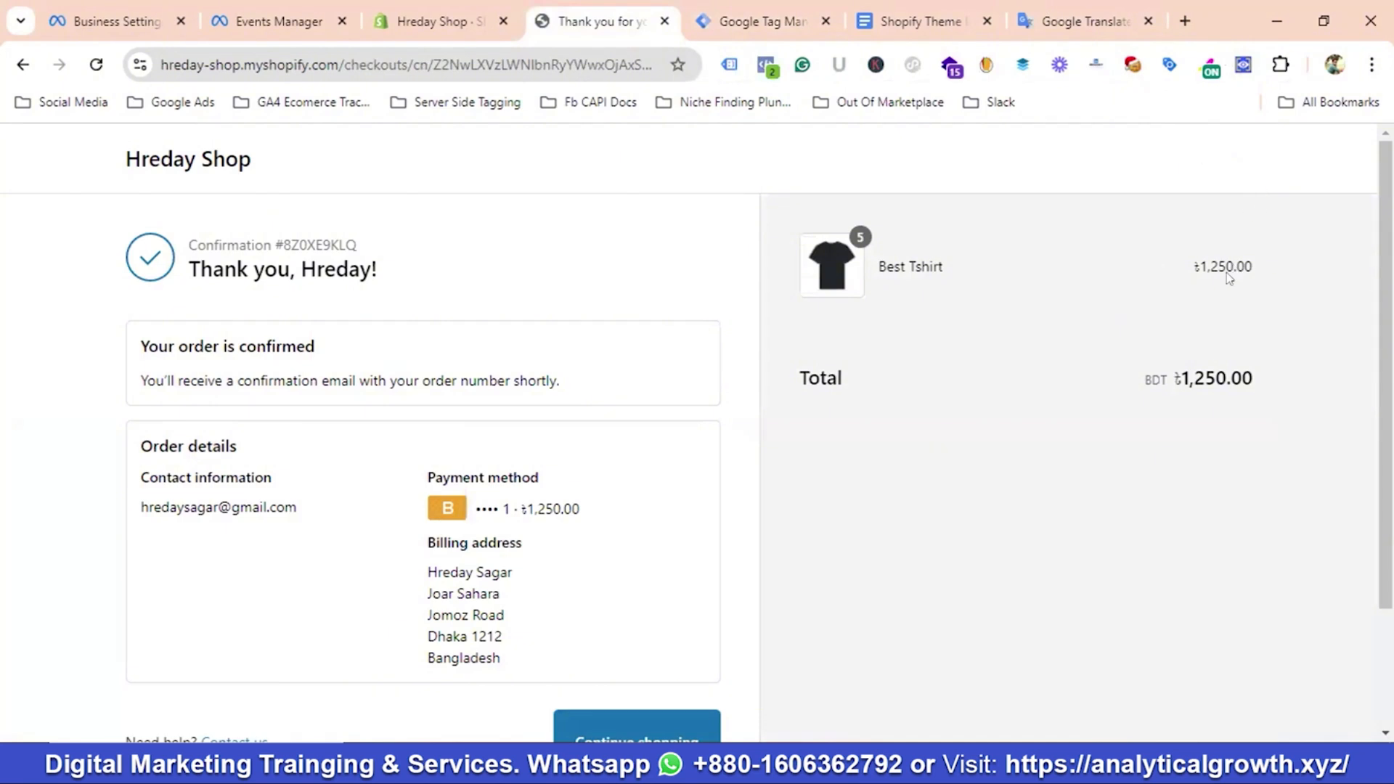
pyautogui.click(1244, 66)
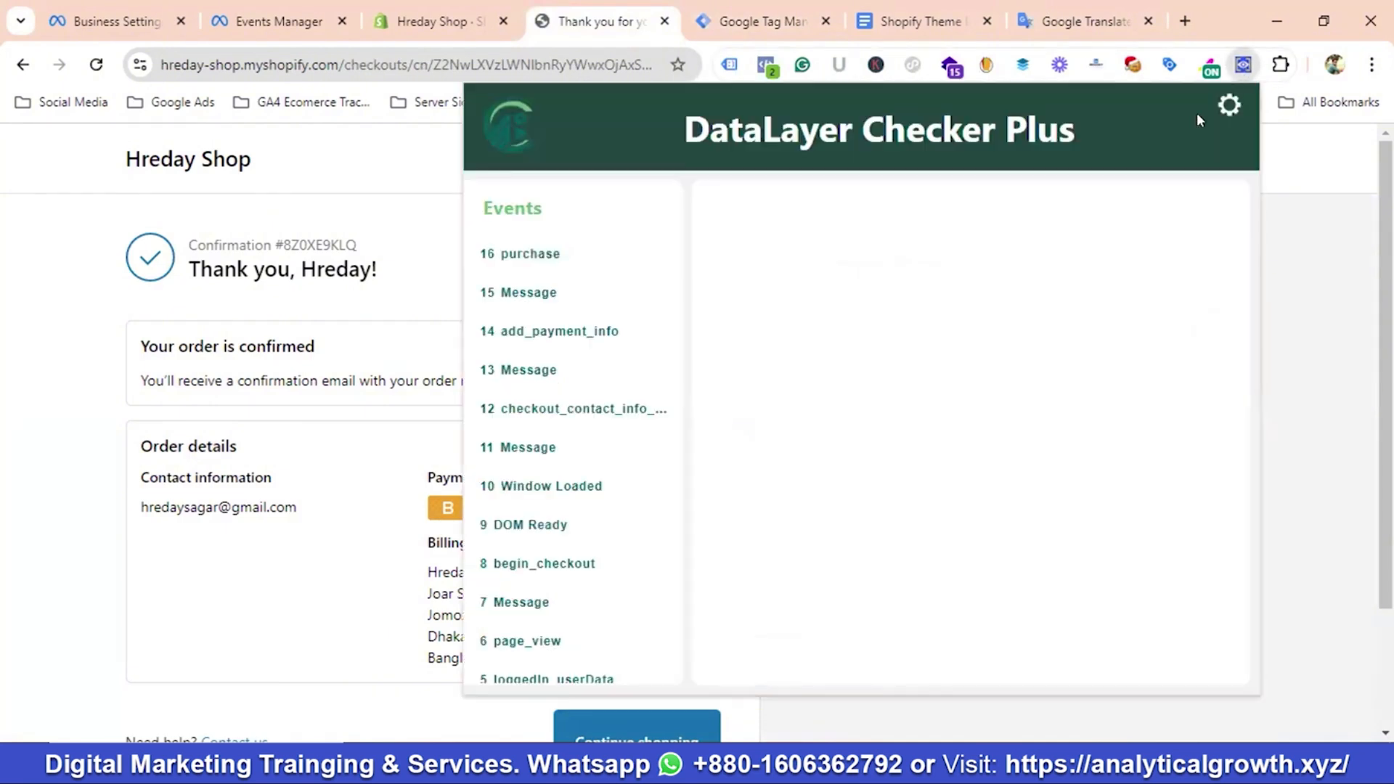
pyautogui.click(548, 260)
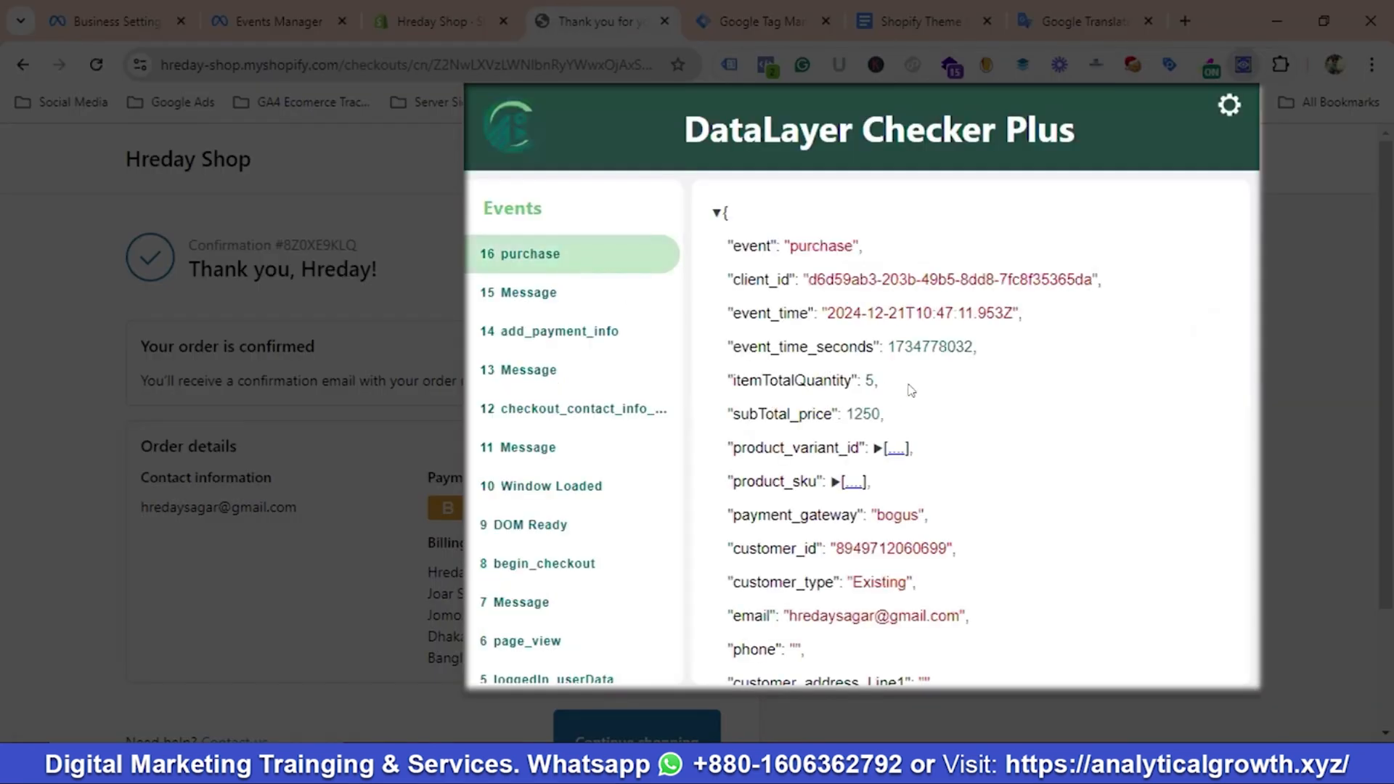
pyautogui.scroll(-3, 912, 390)
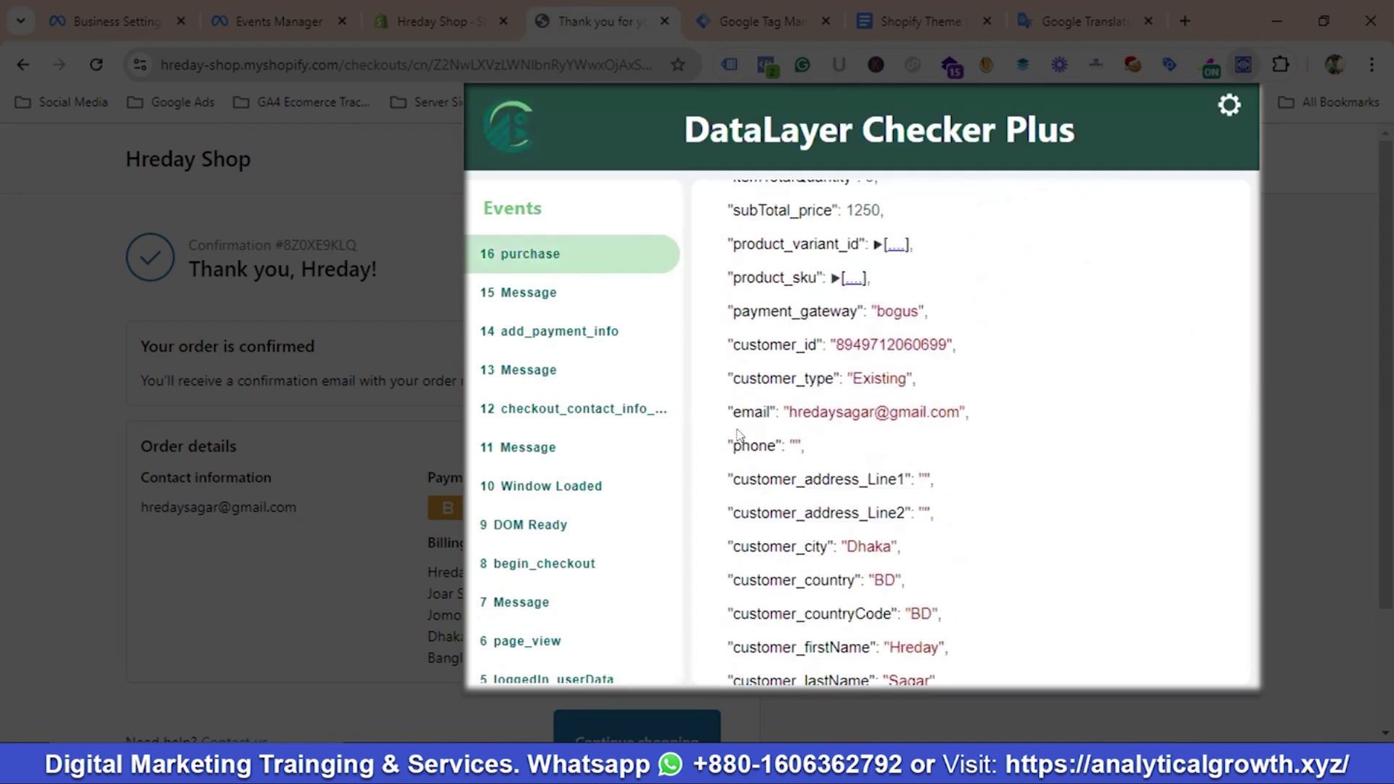
pyautogui.moveTo(732, 402); pyautogui.dragTo(934, 475)
pyautogui.scroll(-2, 904, 468)
pyautogui.scroll(-2, 928, 485)
pyautogui.scroll(-2, 935, 475)
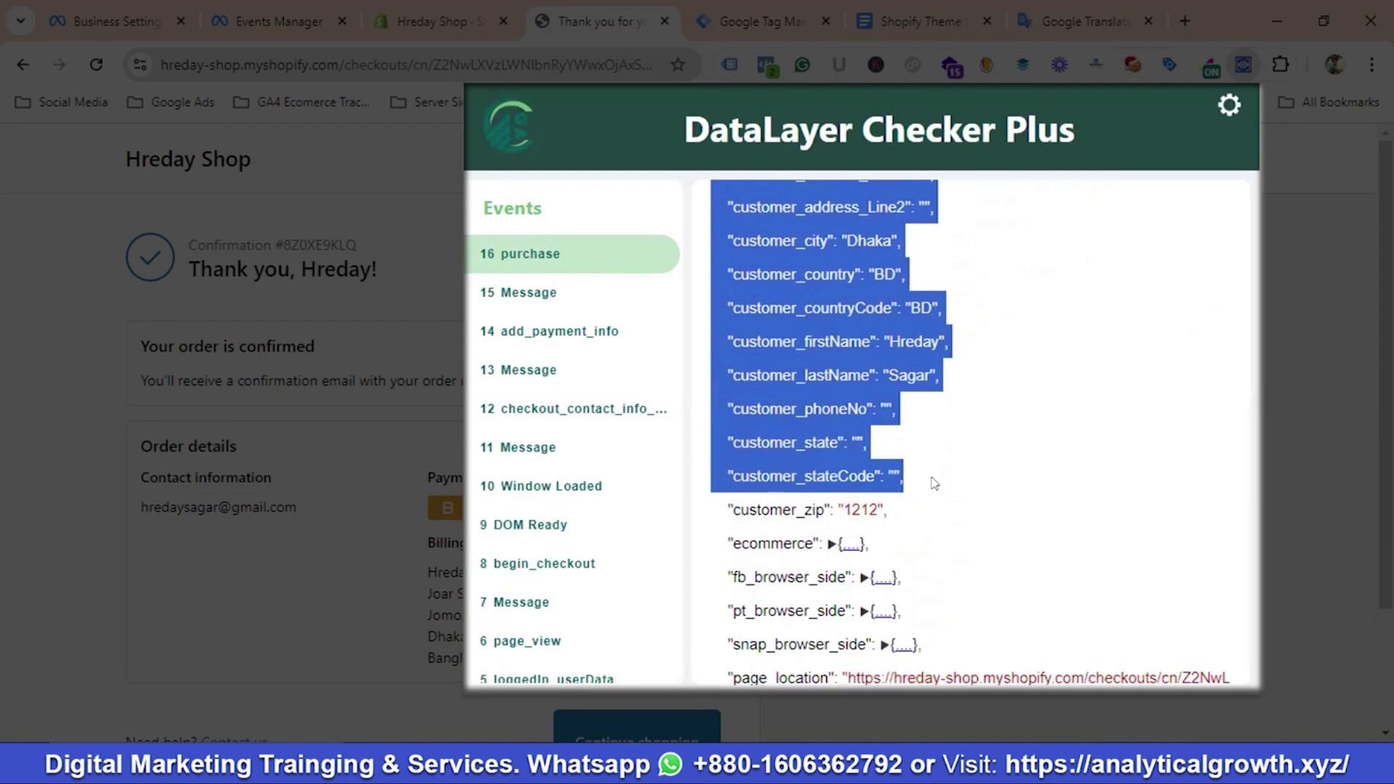
pyautogui.moveTo(935, 484); pyautogui.dragTo(925, 504)
pyautogui.rightClick(782, 418)
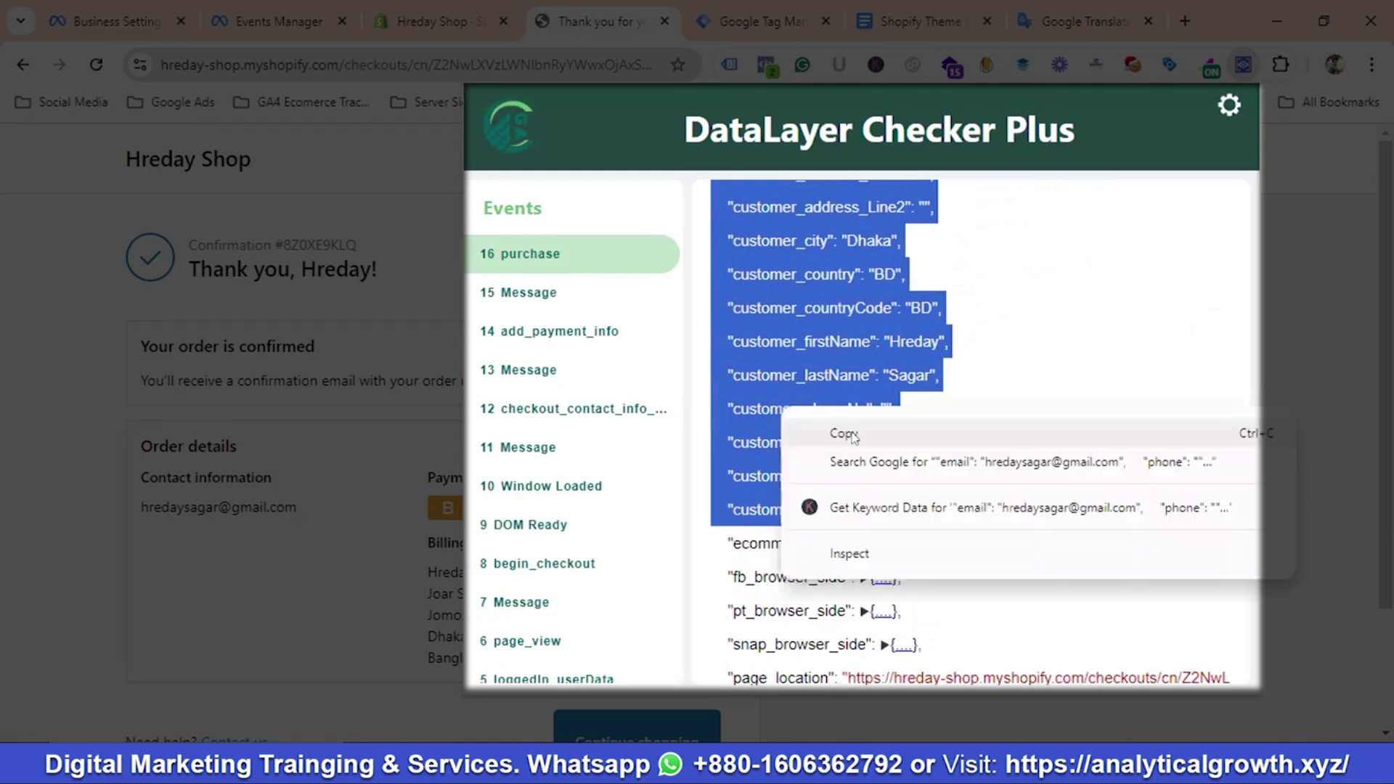
pyautogui.click(845, 434)
# Switch to Google Translate and replace the source text with the copied customer fields
pyautogui.click(762, 21)
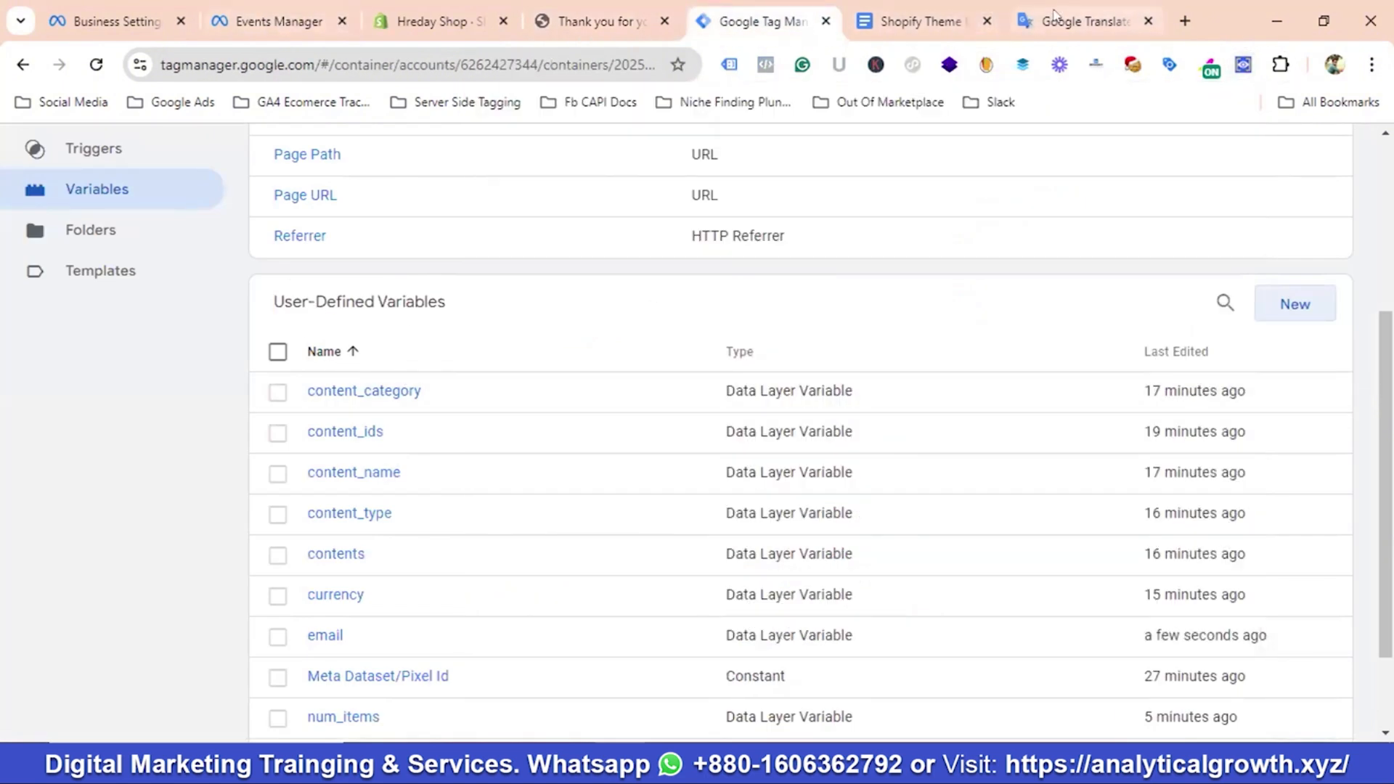
pyautogui.click(1082, 22)
pyautogui.hotkey('ctrl', 'a')
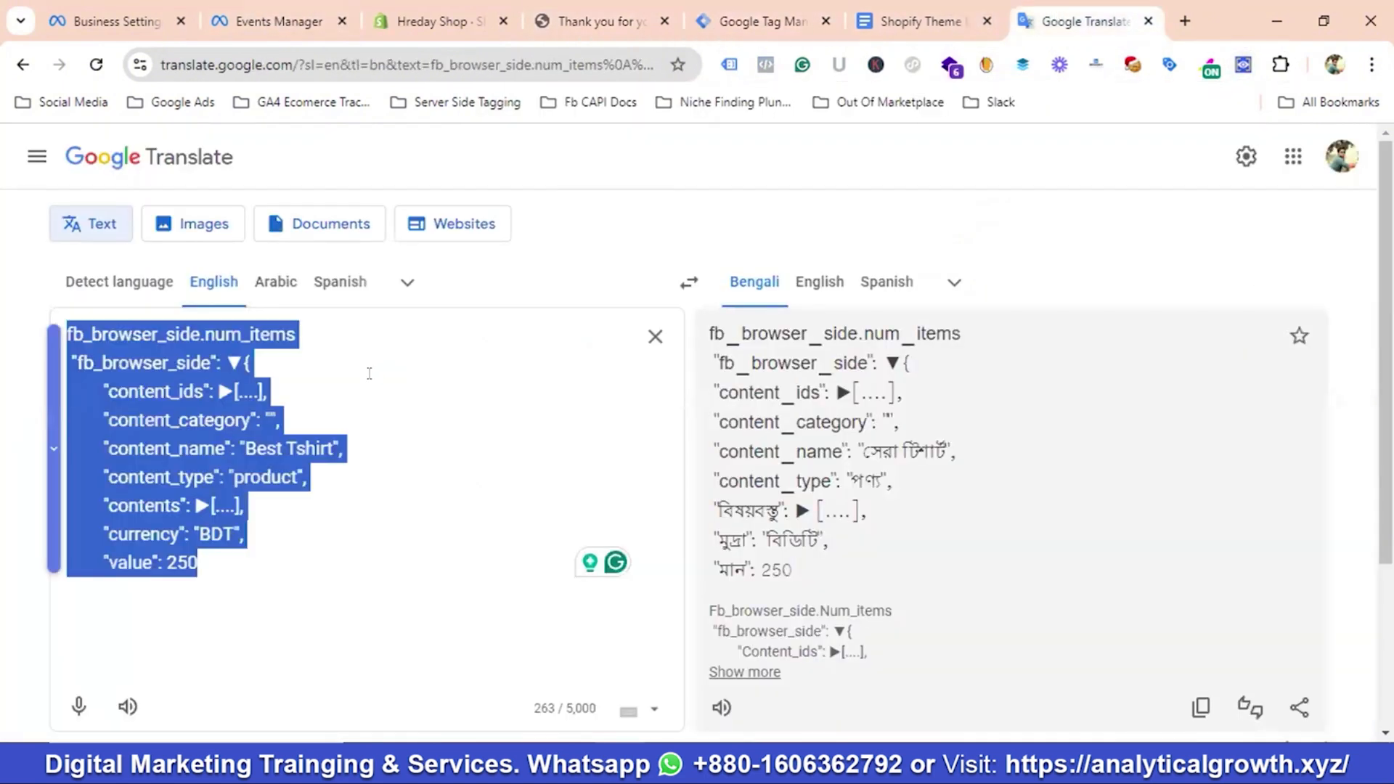
pyautogui.hotkey('ctrl', 'v')
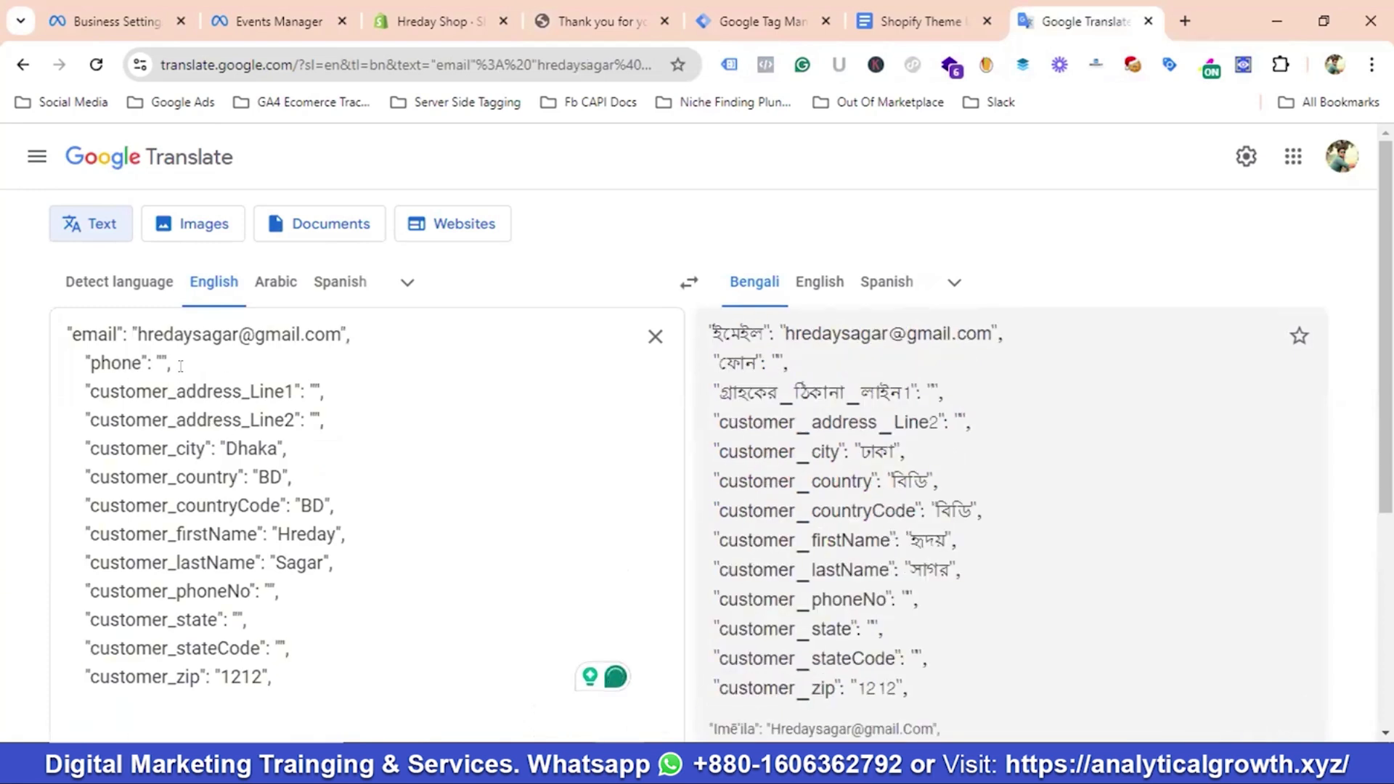
# Delete the phone entry from the pasted customer field list
pyautogui.moveTo(171, 363); pyautogui.dragTo(59, 357)
pyautogui.press('BackSpace')
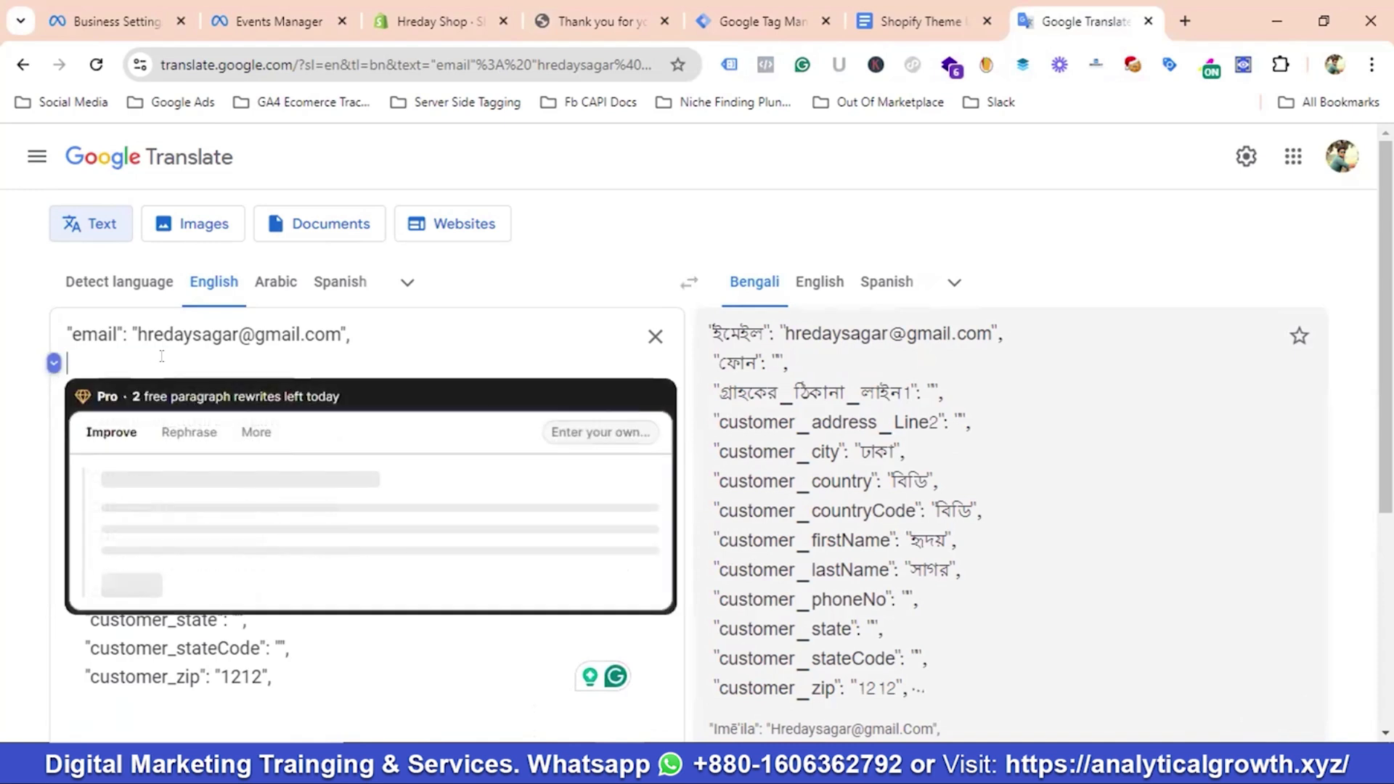
pyautogui.click(78, 388)
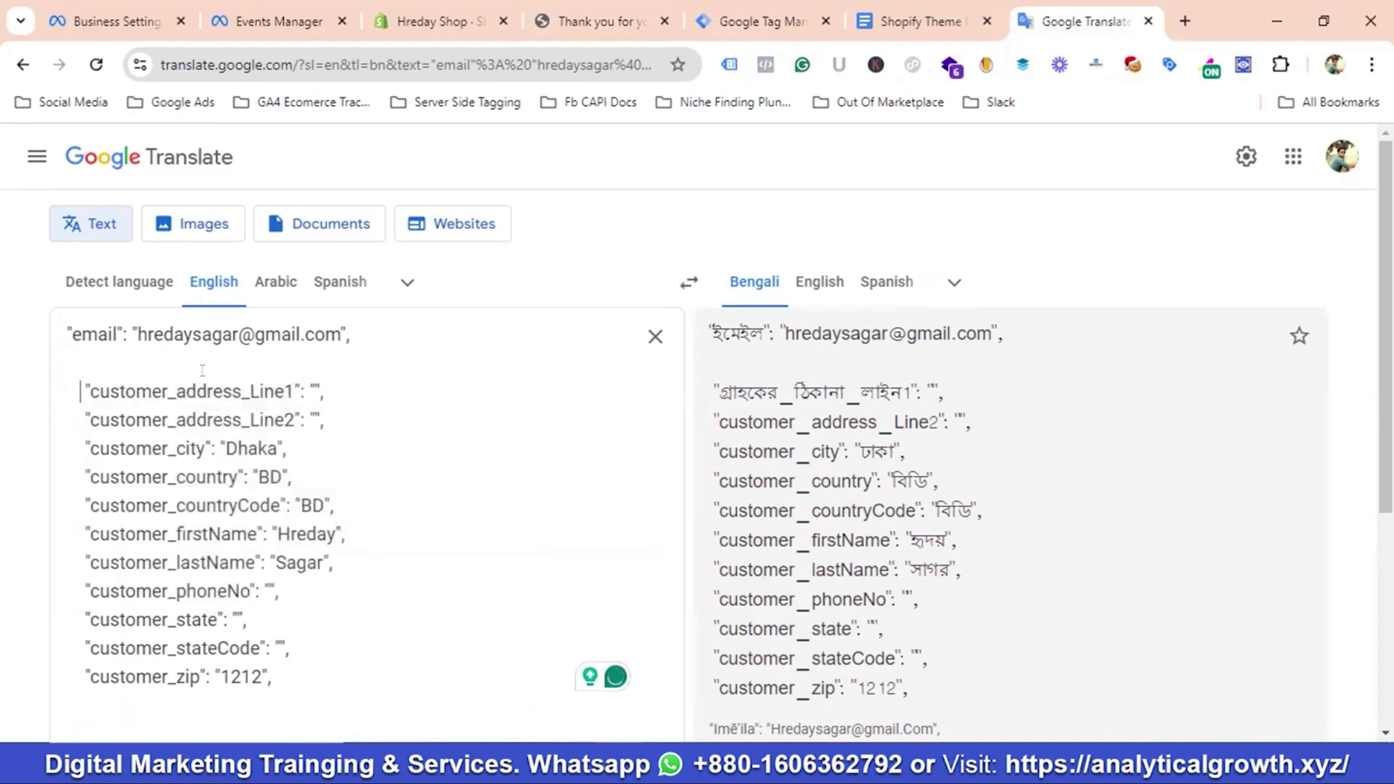
pyautogui.press('BackSpace')
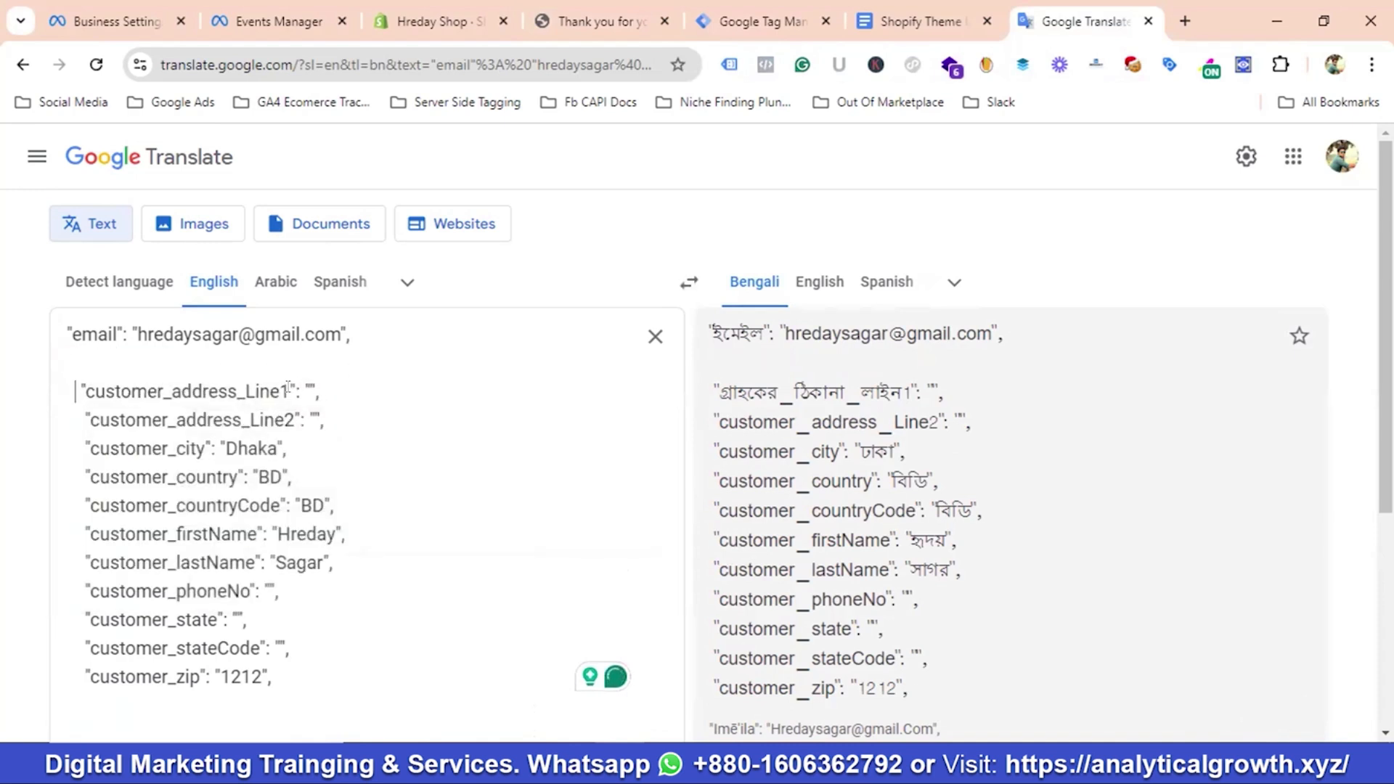
# Copy the key name customer_address_Line1 from the customer field list
pyautogui.moveTo(289, 390); pyautogui.dragTo(95, 390)
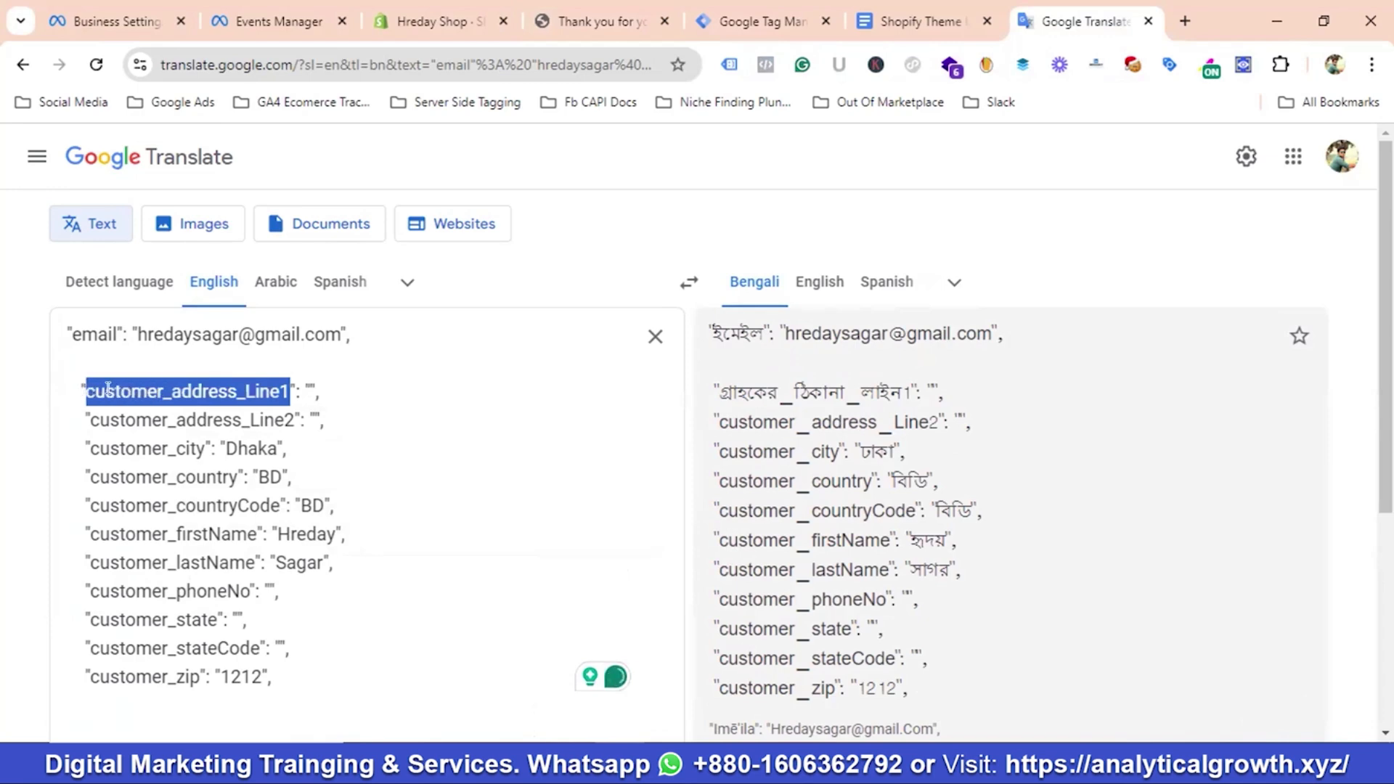
pyautogui.rightClick(110, 398)
pyautogui.click(180, 149)
# Return to Google Tag Manager and create a new user-defined variable named customer_address_Line1
pyautogui.click(770, 21)
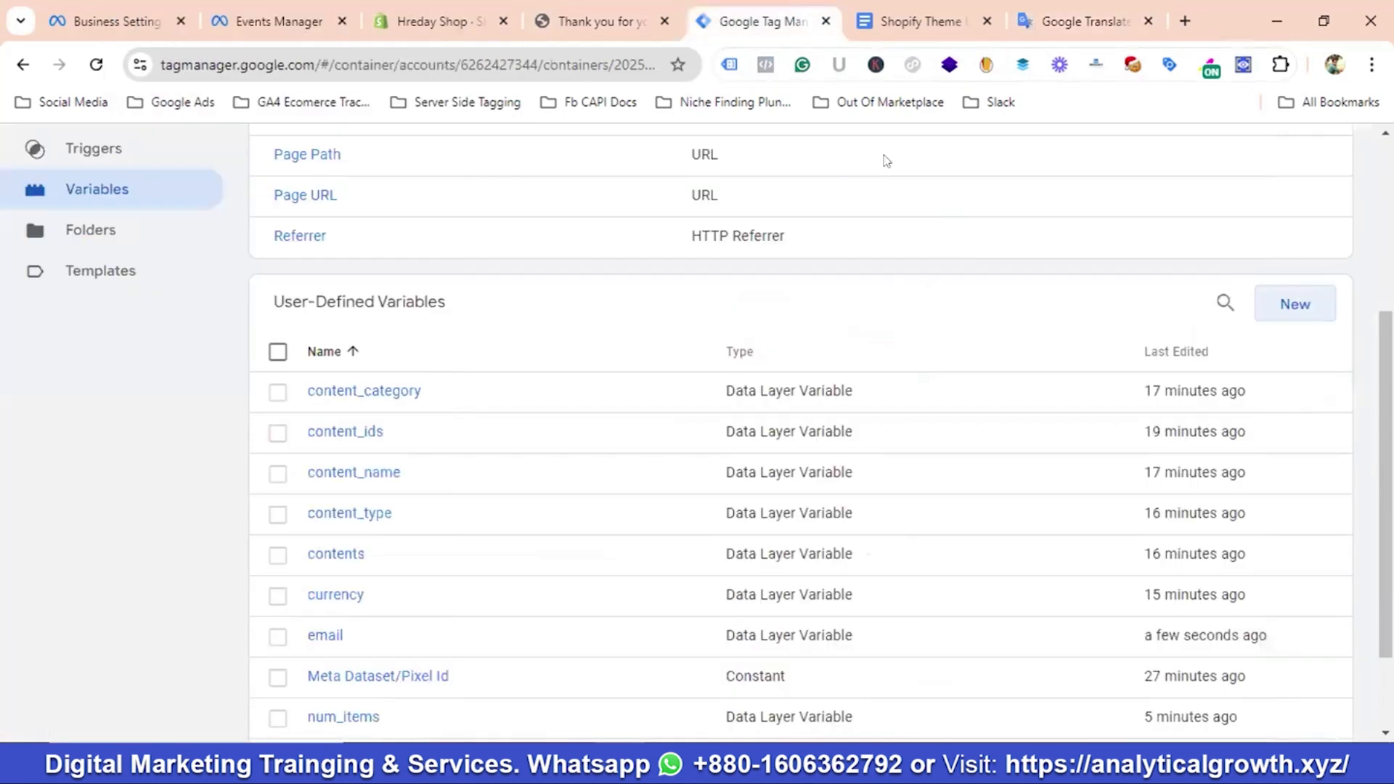
pyautogui.click(1313, 303)
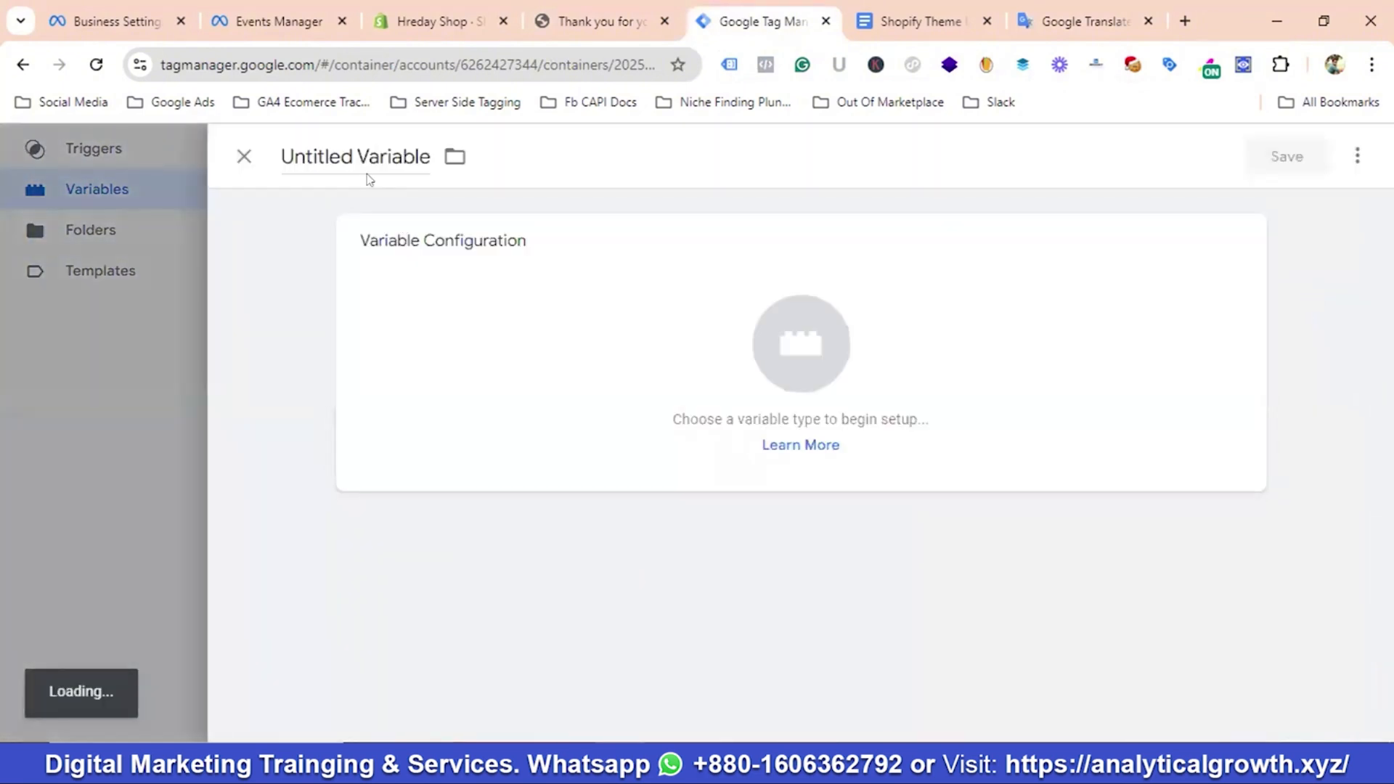
pyautogui.click(358, 164)
pyautogui.hotkey('ctrl', 'v')
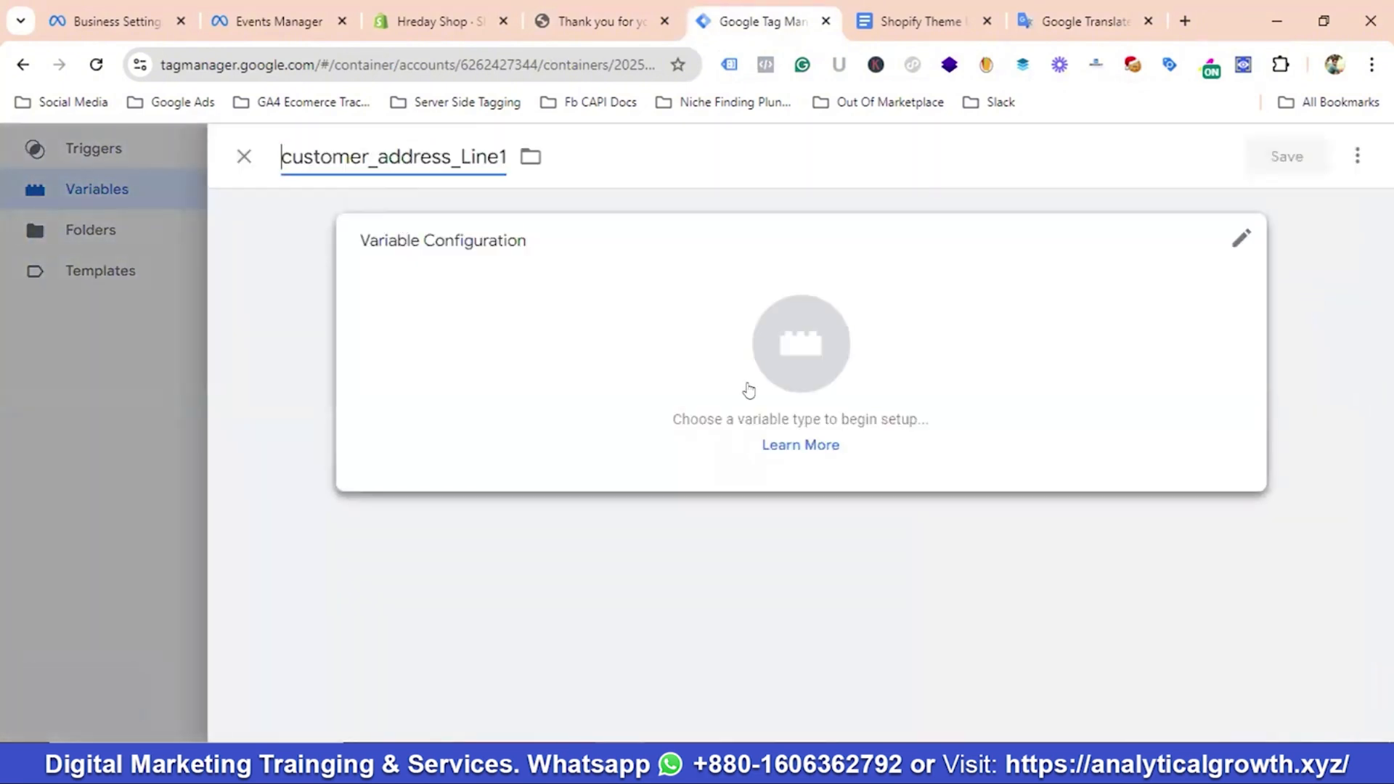
# Make the variable a Data Layer Variable with the data layer variable name customer_address_Line1 and save it
pyautogui.click(801, 341)
pyautogui.scroll(-1, 937, 420)
pyautogui.scroll(-2, 872, 435)
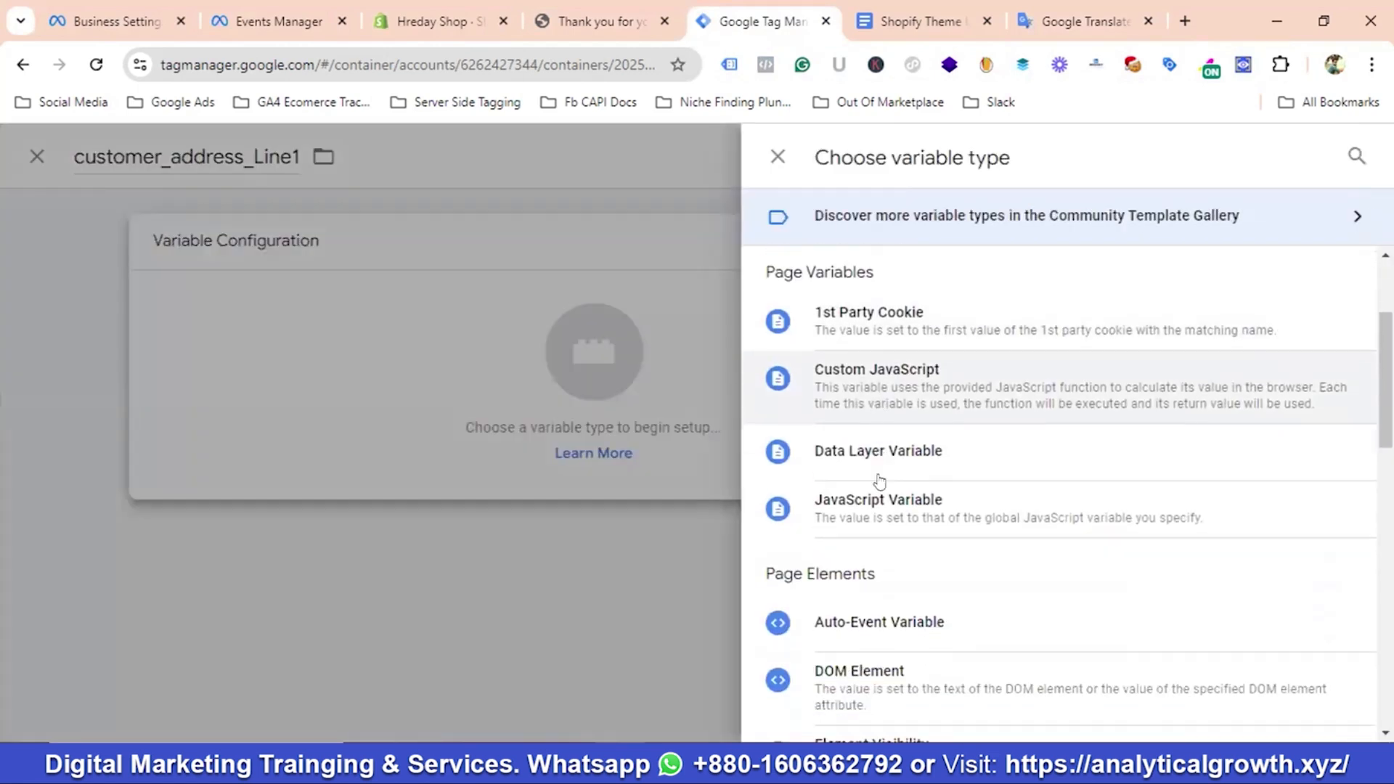
pyautogui.click(806, 430)
pyautogui.click(401, 438)
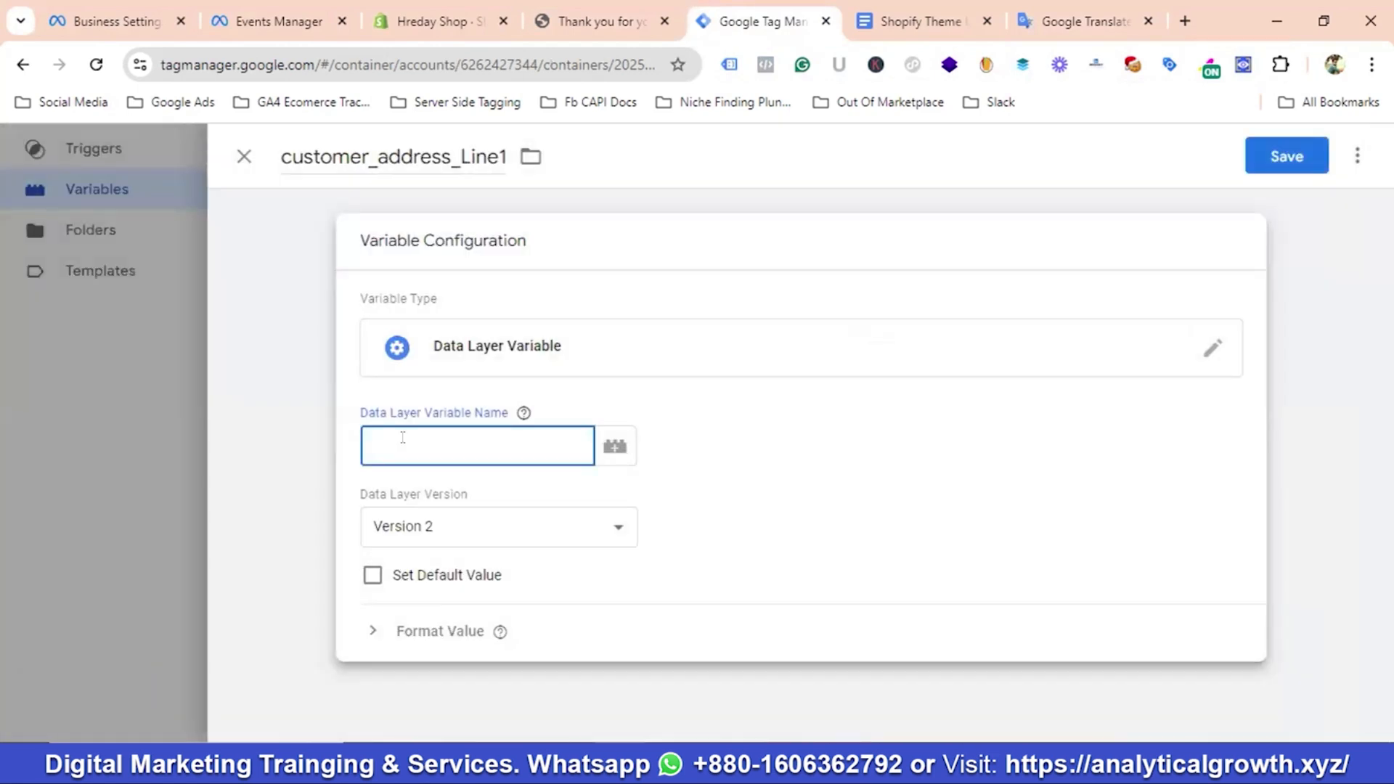
pyautogui.hotkey('ctrl', 'v')
pyautogui.click(1285, 158)
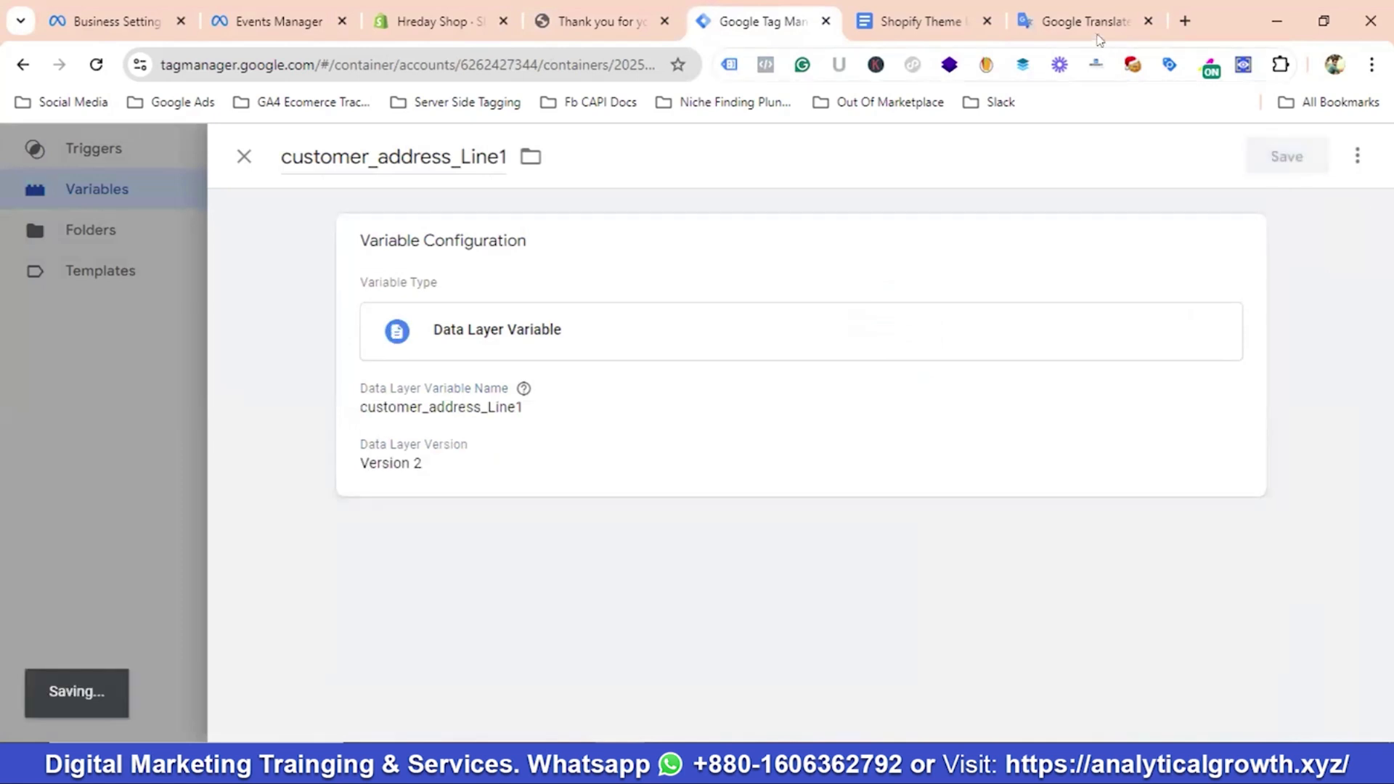
# Switch to Google Translate and delete the email, customer_address_Line1 and customer_address_Line2 entries from the field list
pyautogui.click(1097, 24)
pyautogui.click(308, 371)
pyautogui.moveTo(320, 390); pyautogui.dragTo(64, 333)
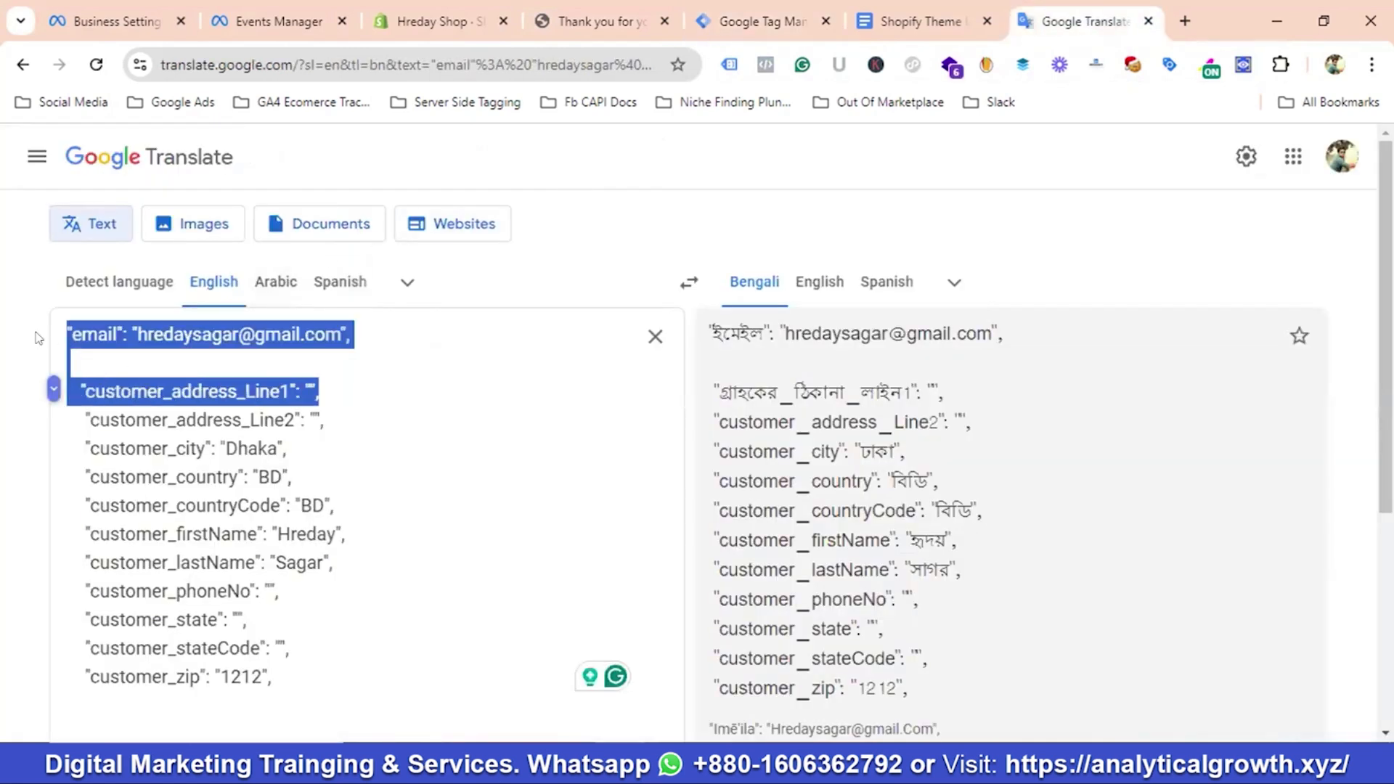
pyautogui.press('BackSpace')
pyautogui.click(261, 353)
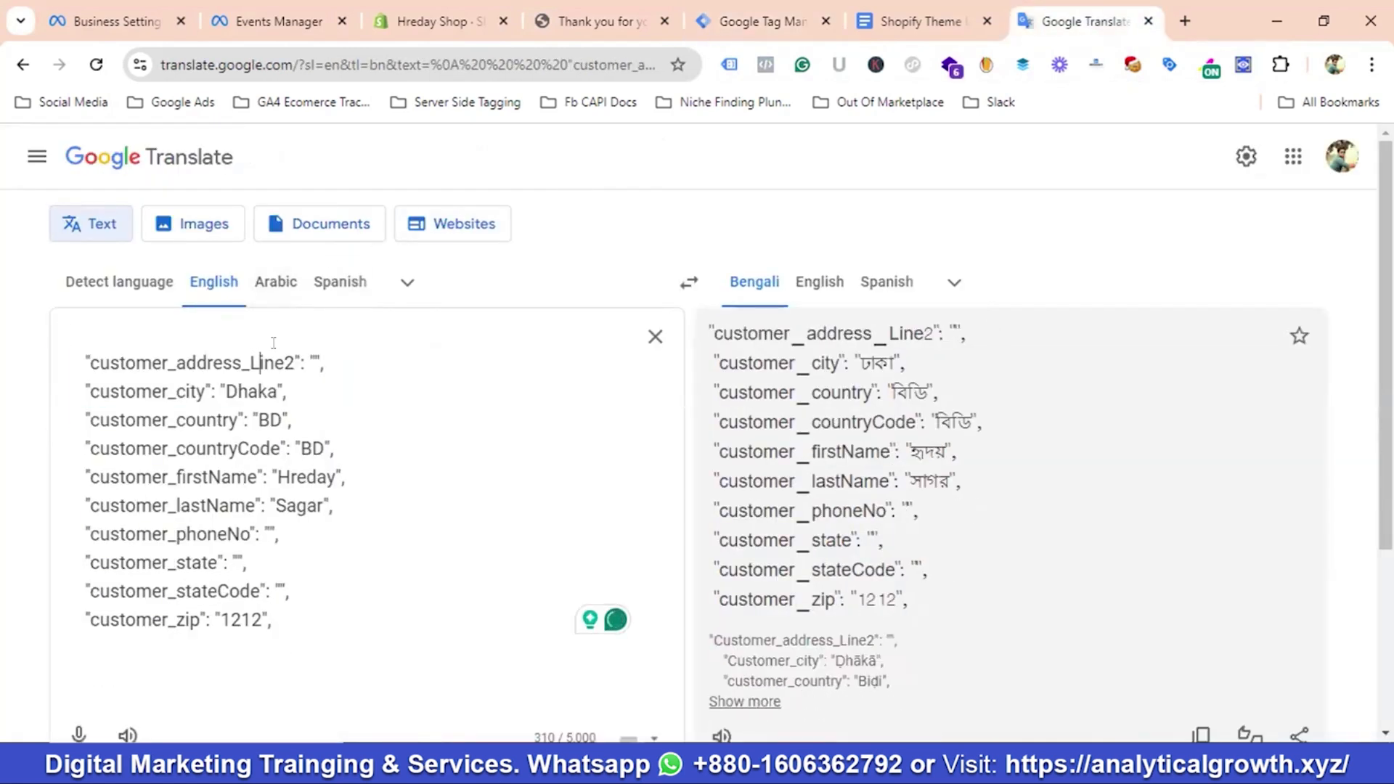
pyautogui.moveTo(319, 361); pyautogui.dragTo(64, 366)
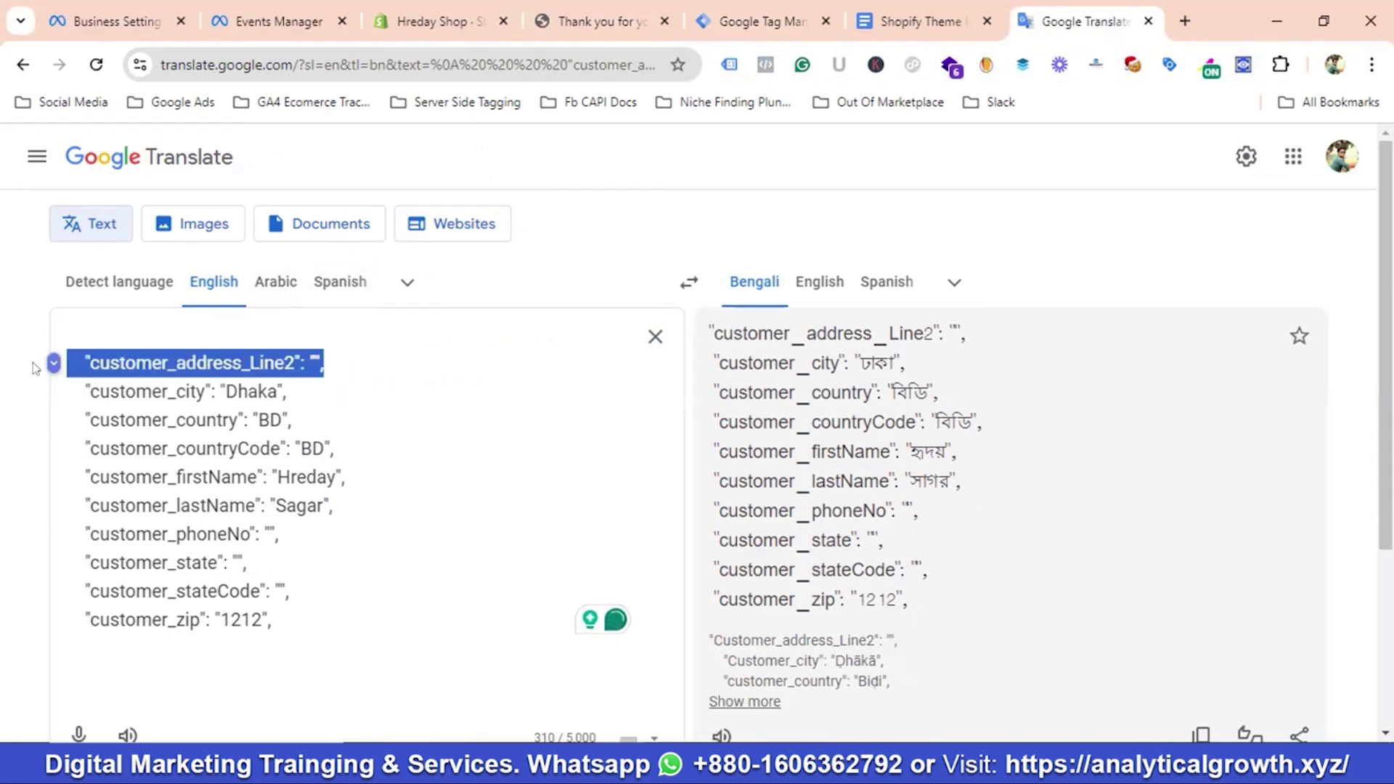
pyautogui.press('BackSpace')
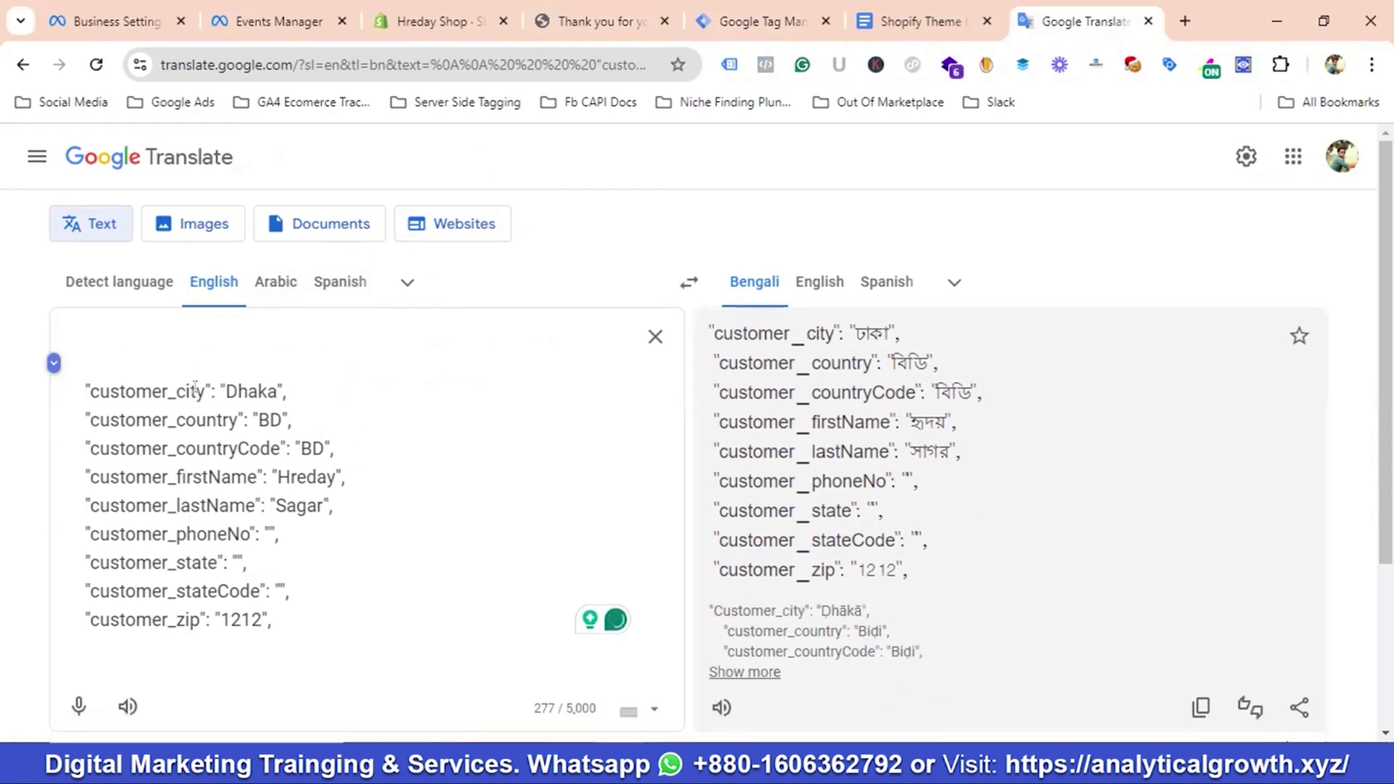
# Copy the key name customer_city from the customer field list
pyautogui.moveTo(206, 391); pyautogui.dragTo(88, 390)
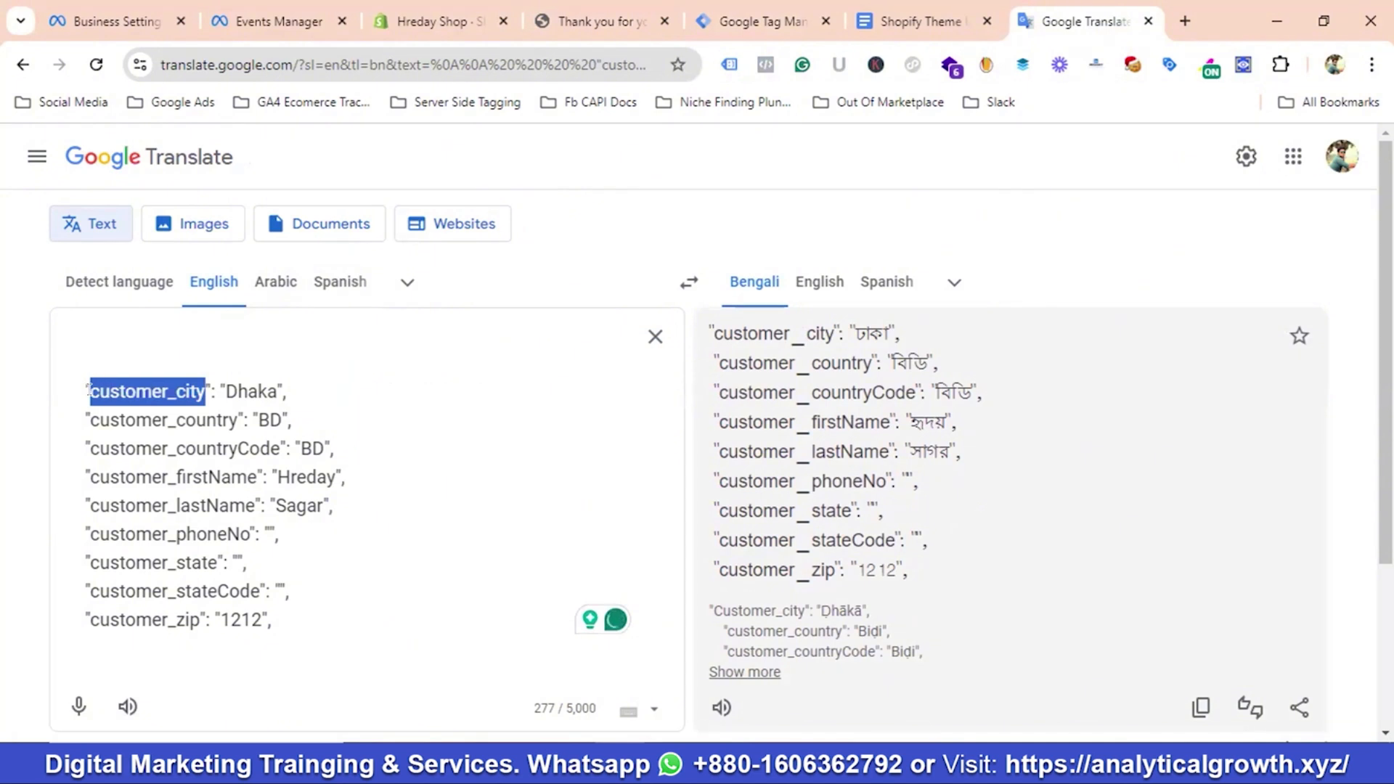
pyautogui.rightClick(129, 394)
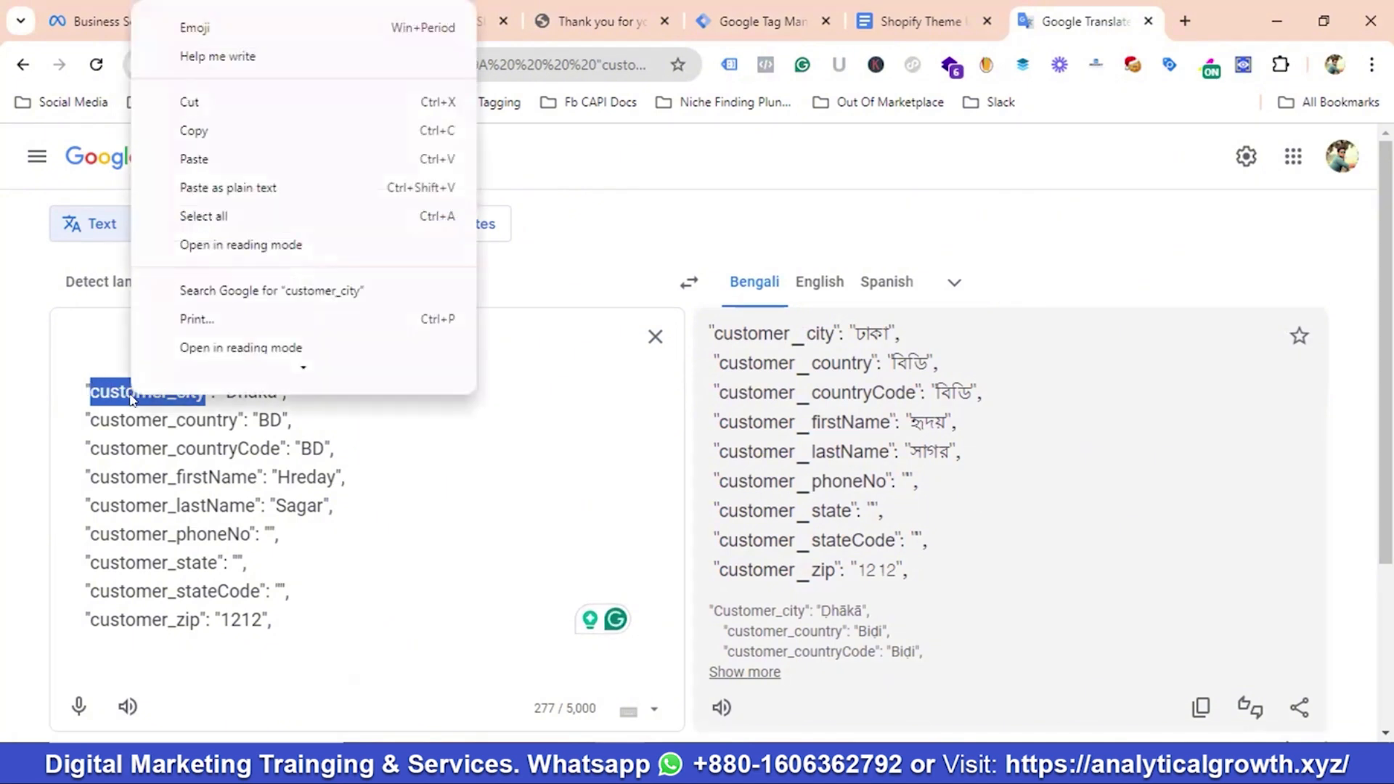
pyautogui.click(206, 131)
# Switch to Google Tag Manager and create a new user-defined variable named customer_city
pyautogui.click(735, 22)
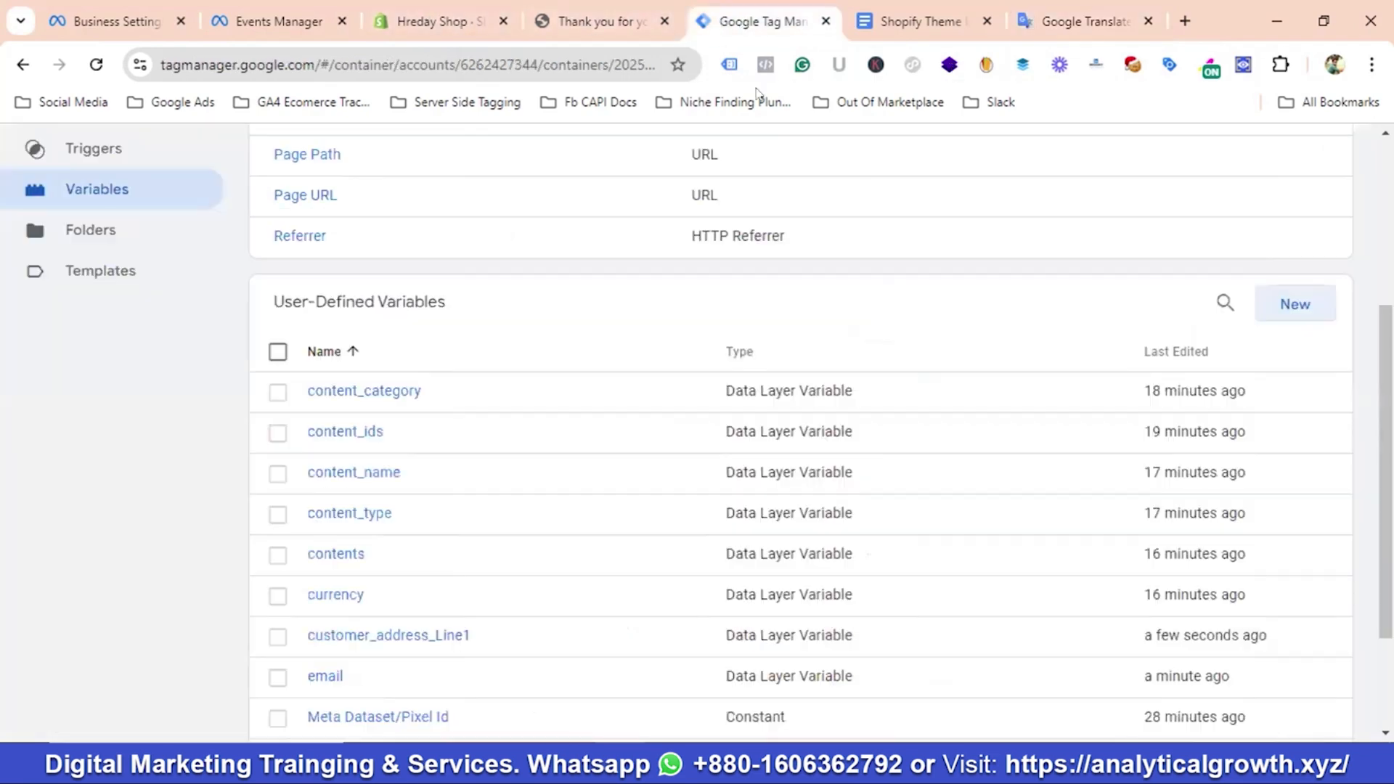
pyautogui.click(1268, 316)
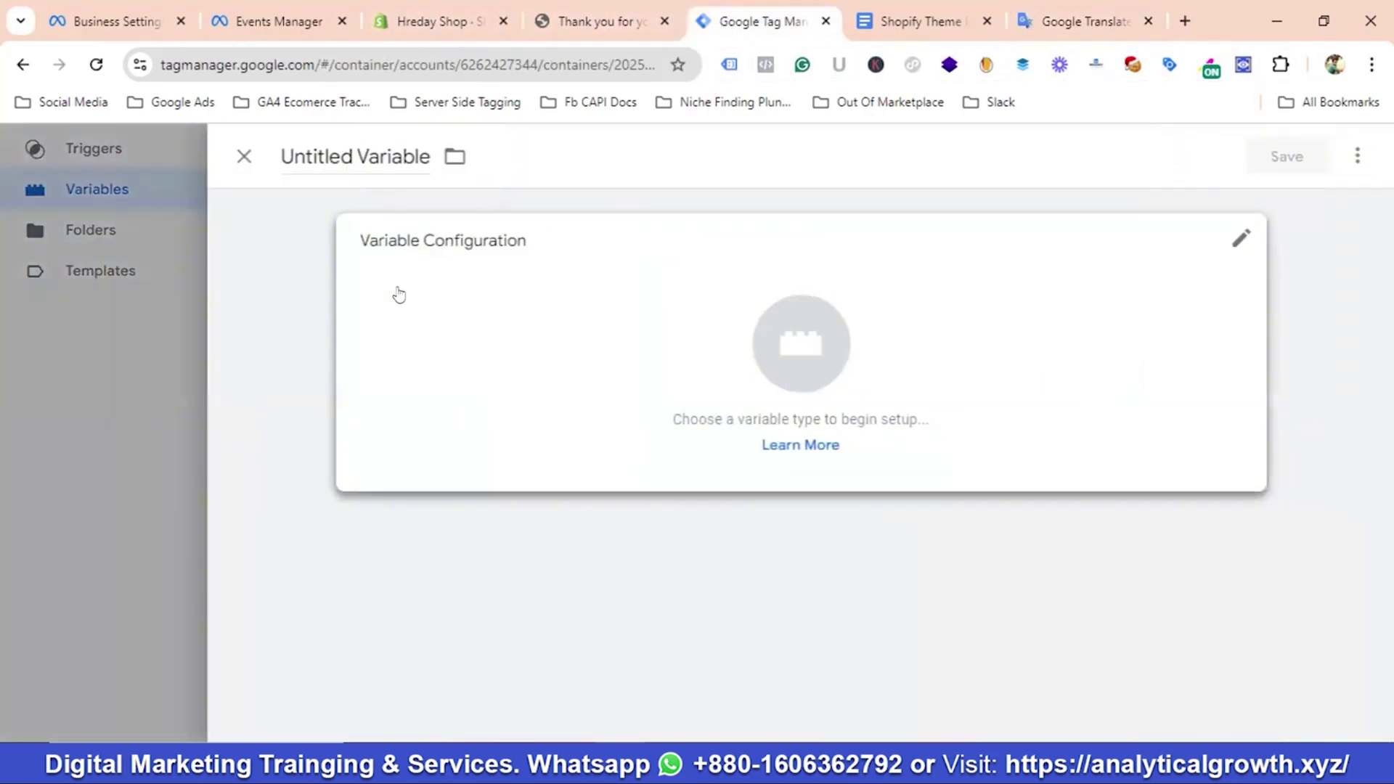
pyautogui.tripleClick(340, 156)
pyautogui.write('customer_city')
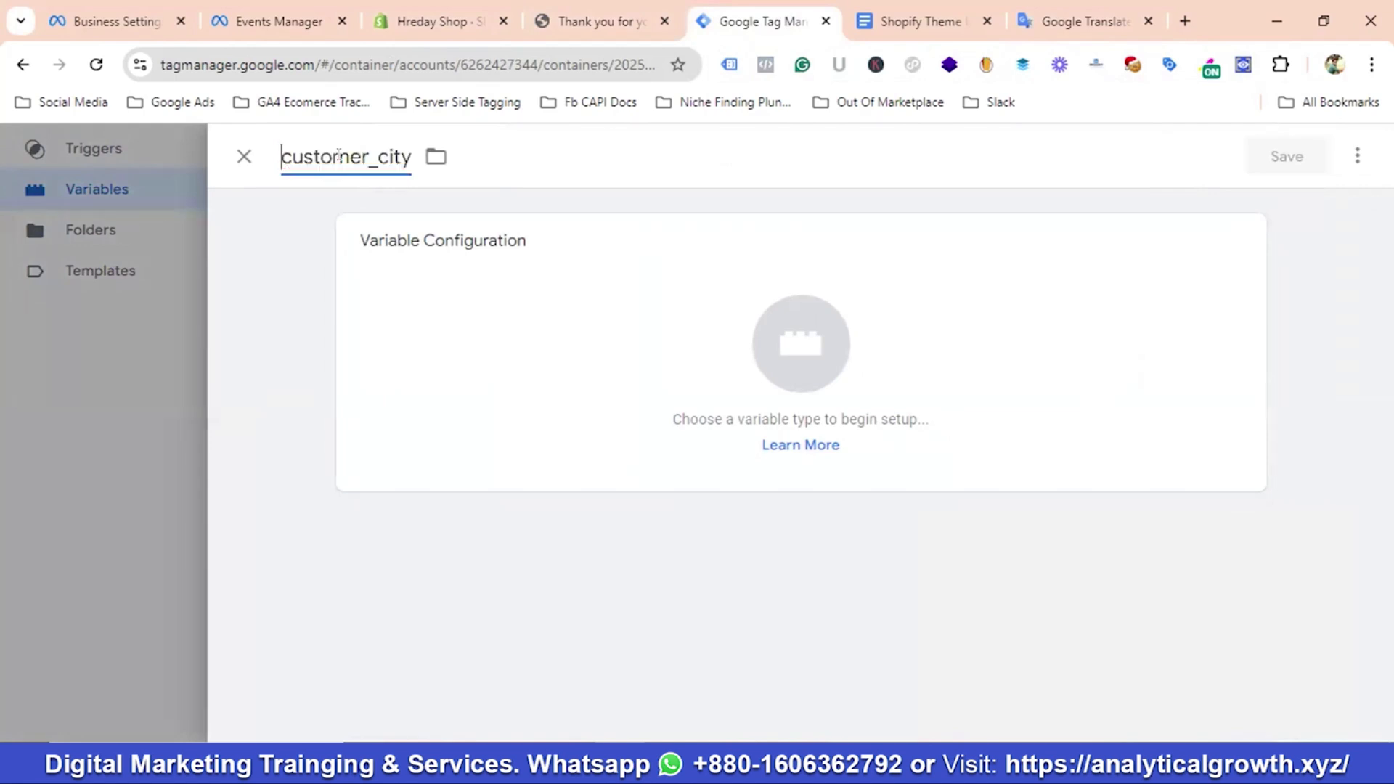
# Make the variable a Data Layer Variable with the data layer variable name customer_city and save it
pyautogui.click(782, 366)
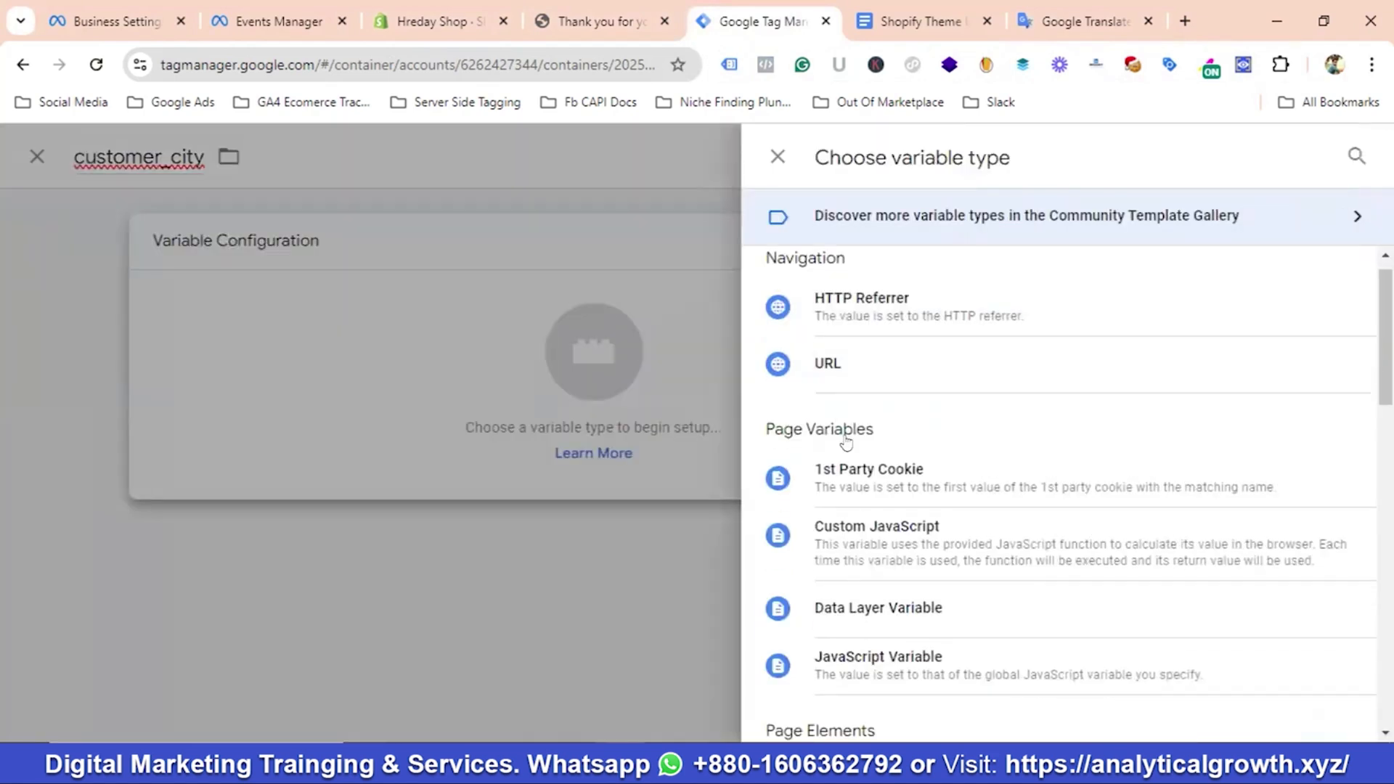
pyautogui.scroll(-3, 862, 448)
pyautogui.click(887, 426)
pyautogui.click(449, 436)
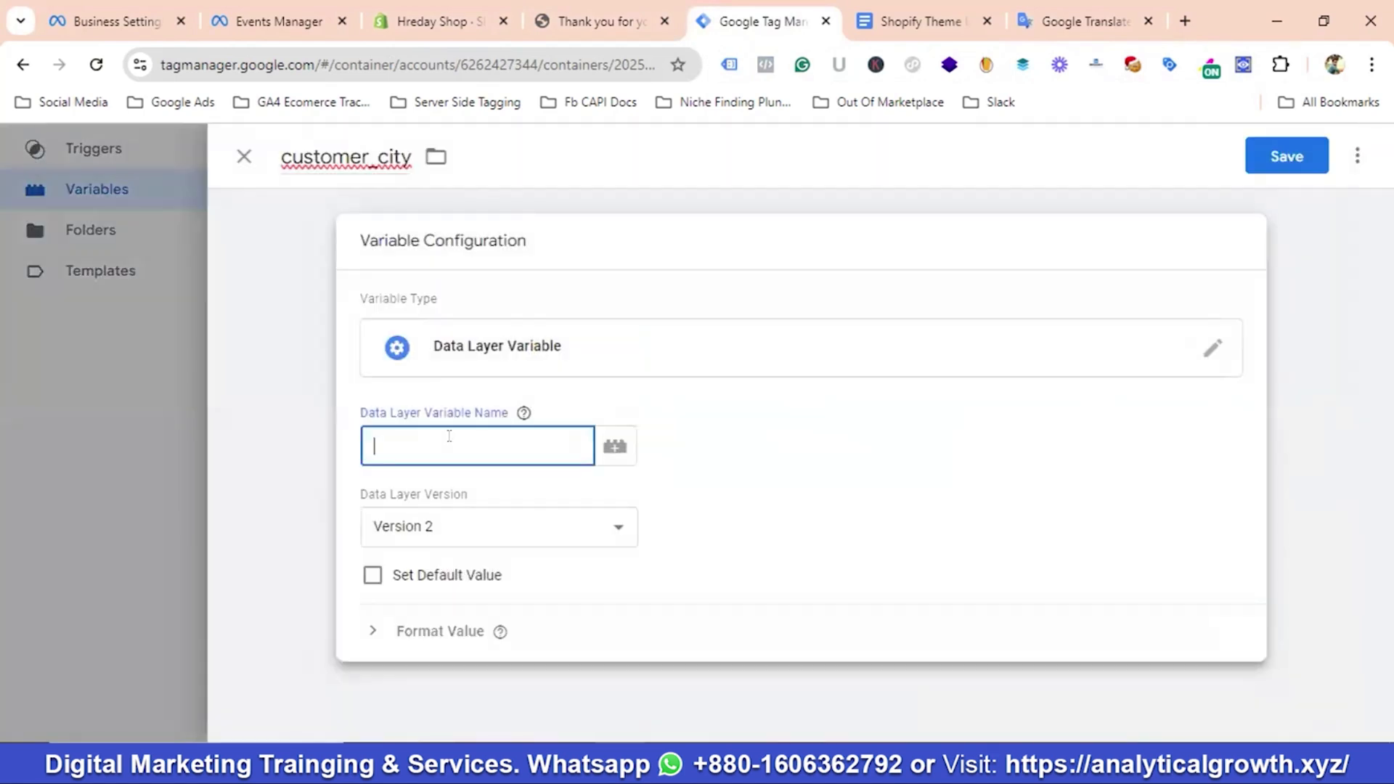
pyautogui.hotkey('ctrl', 'v')
pyautogui.click(1263, 157)
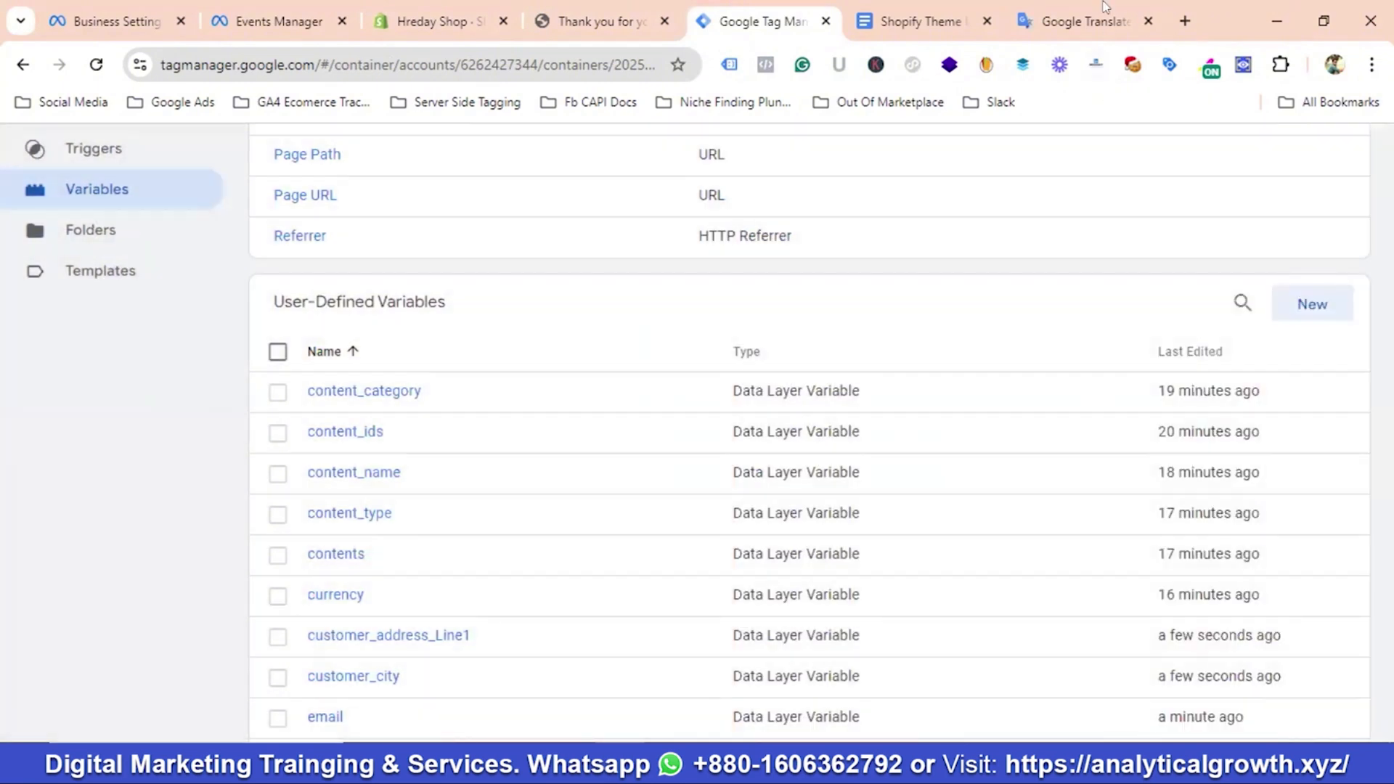
# Switch to Google Translate and copy the key name customer_country from the field list
pyautogui.click(1086, 21)
pyautogui.click(227, 434)
pyautogui.moveTo(230, 418); pyautogui.dragTo(97, 411)
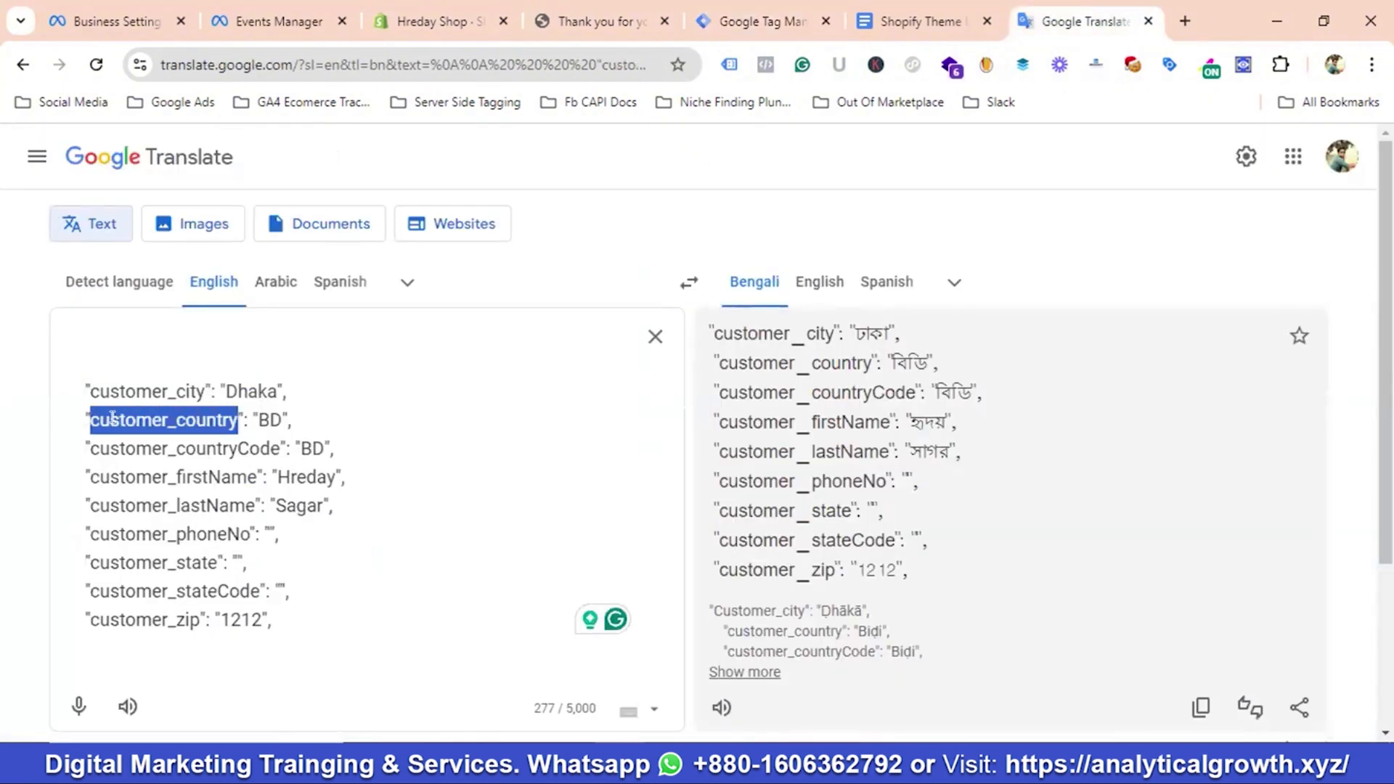
pyautogui.rightClick(113, 417)
pyautogui.click(173, 147)
# Return to Google Tag Manager and start a new user-defined variable named customer_country
pyautogui.click(762, 21)
pyautogui.click(1278, 305)
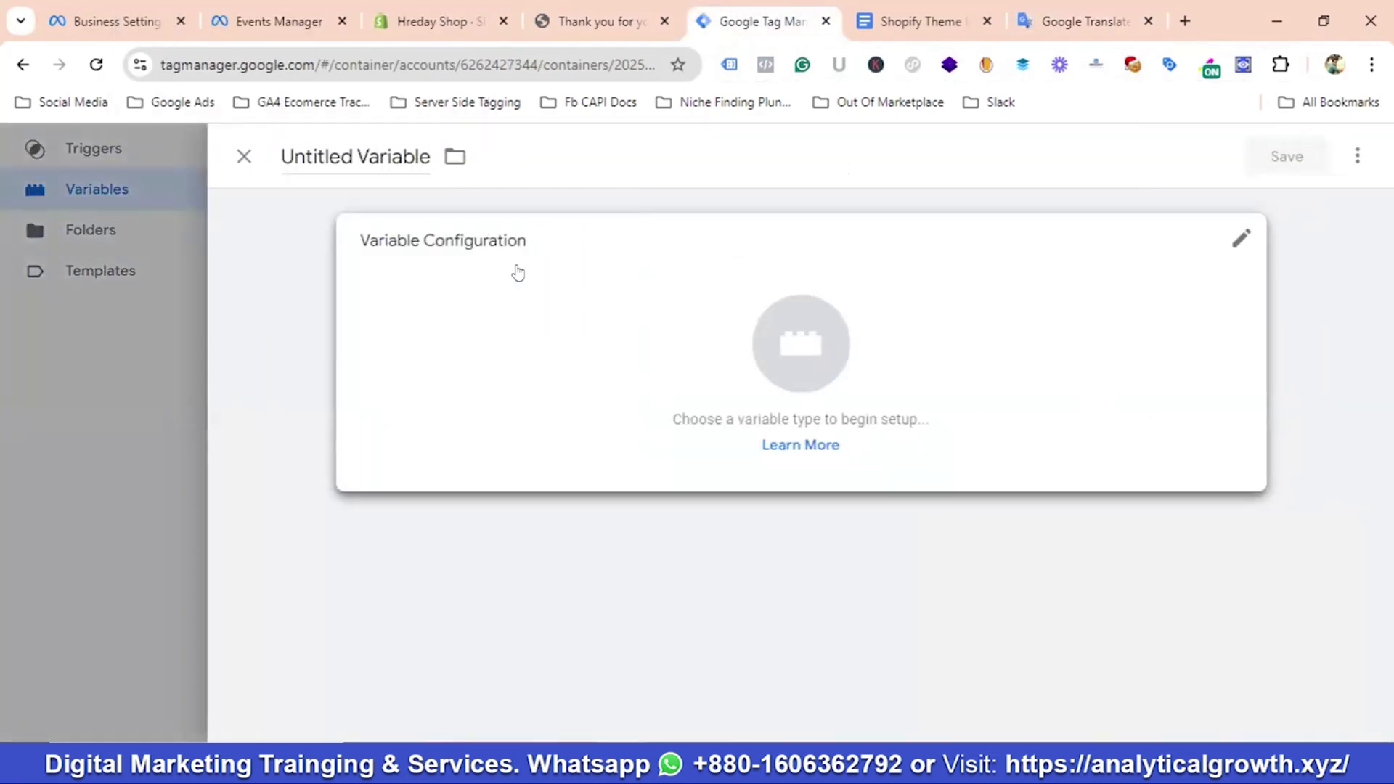
pyautogui.click(321, 141)
pyautogui.hotkey('ctrl', 'a')
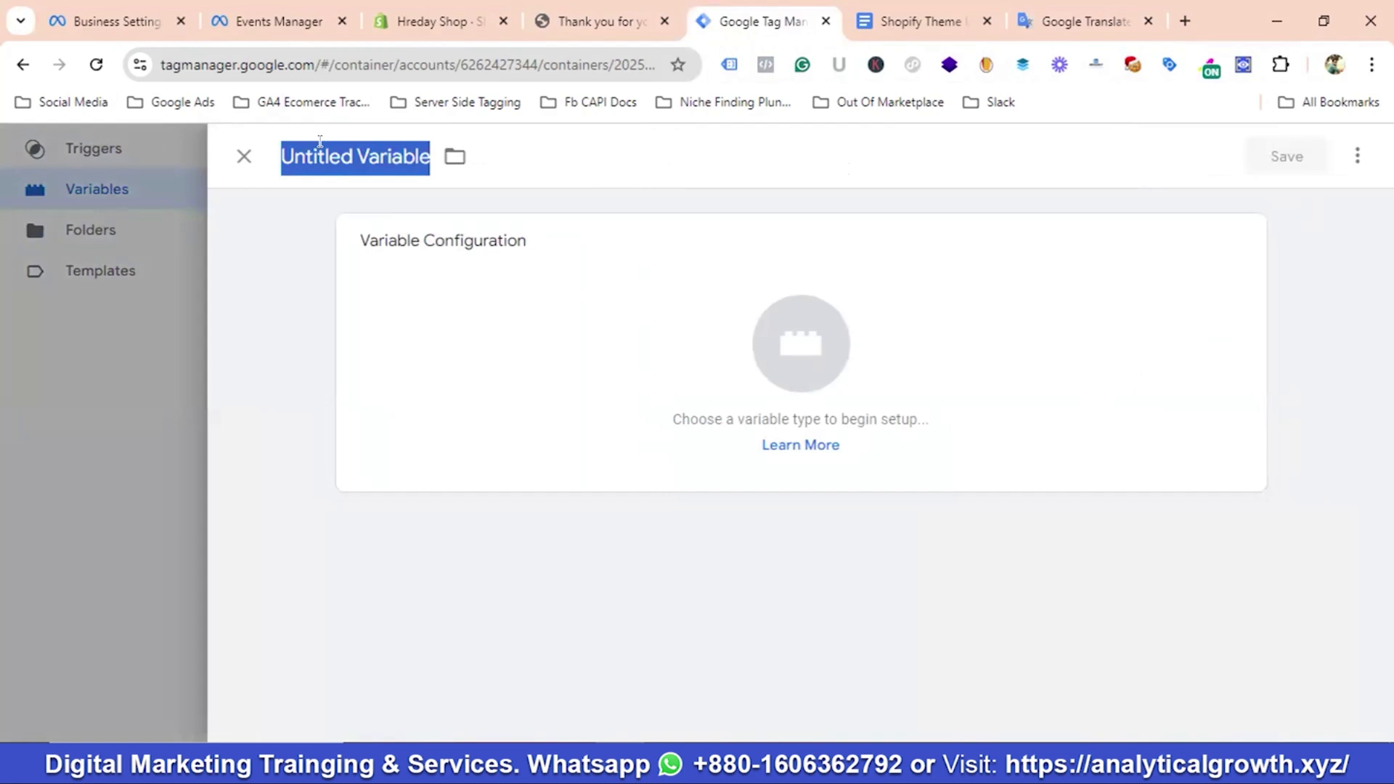
pyautogui.hotkey('ctrl', 'v')
# Configure customer_country as a Data Layer Variable that reads the data layer name customer_country, and save it
pyautogui.click(813, 341)
pyautogui.scroll(-1, 894, 359)
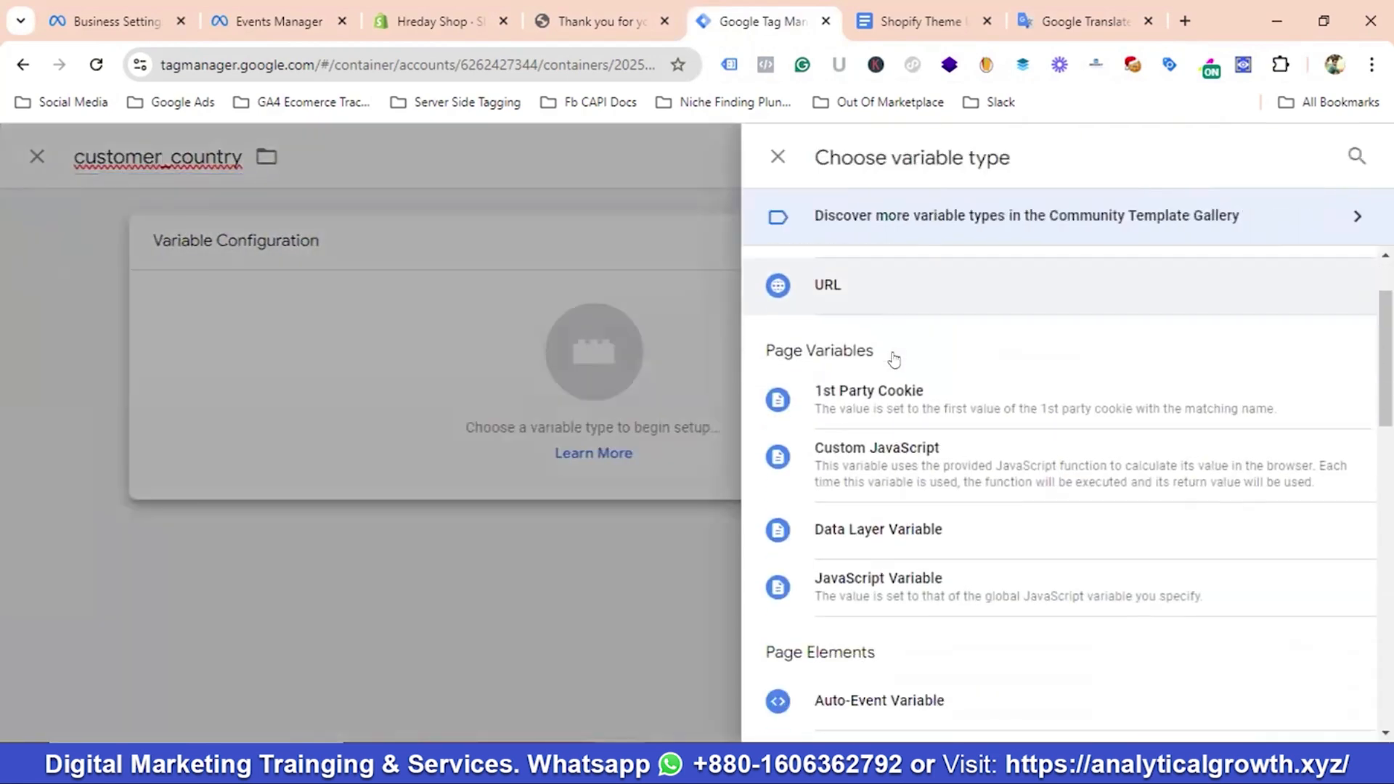
pyautogui.scroll(-1, 894, 359)
pyautogui.click(893, 425)
pyautogui.click(499, 438)
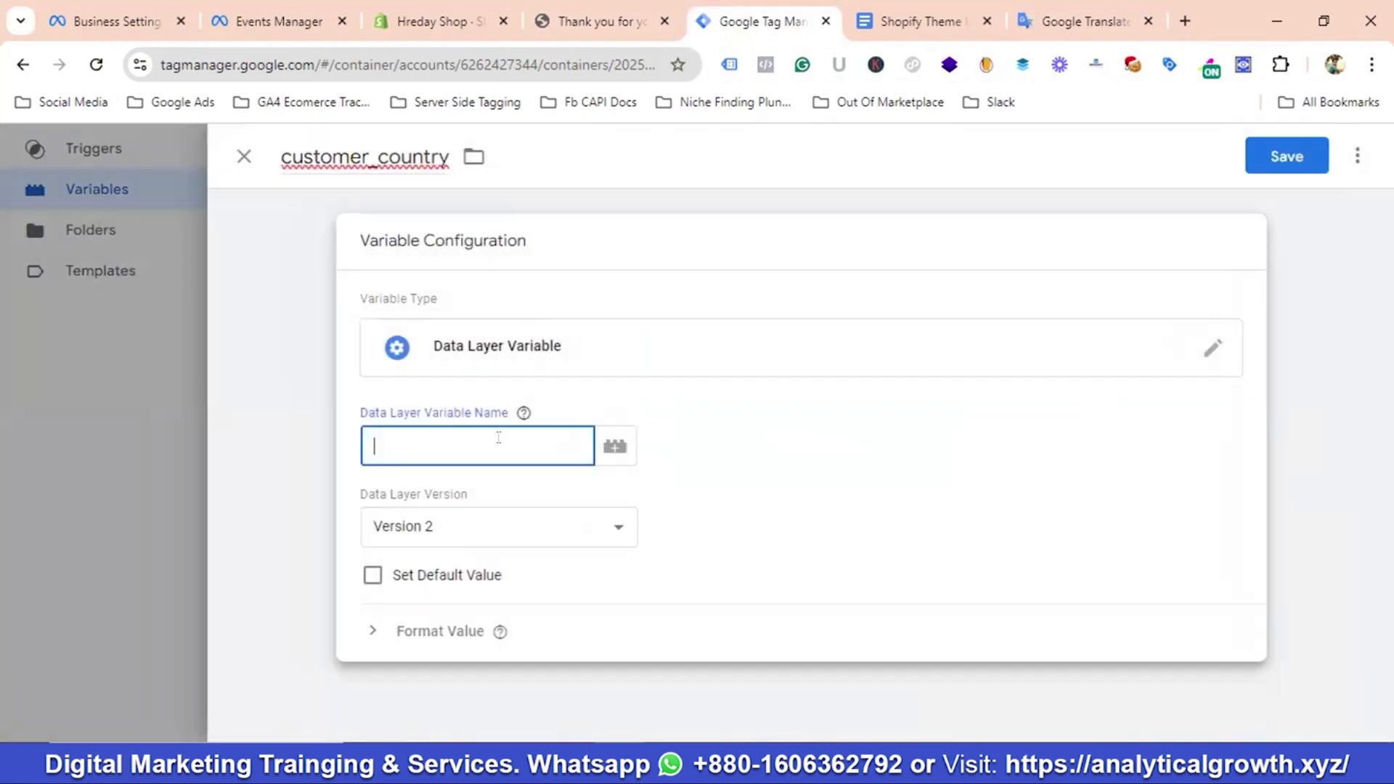
pyautogui.hotkey('ctrl', 'v')
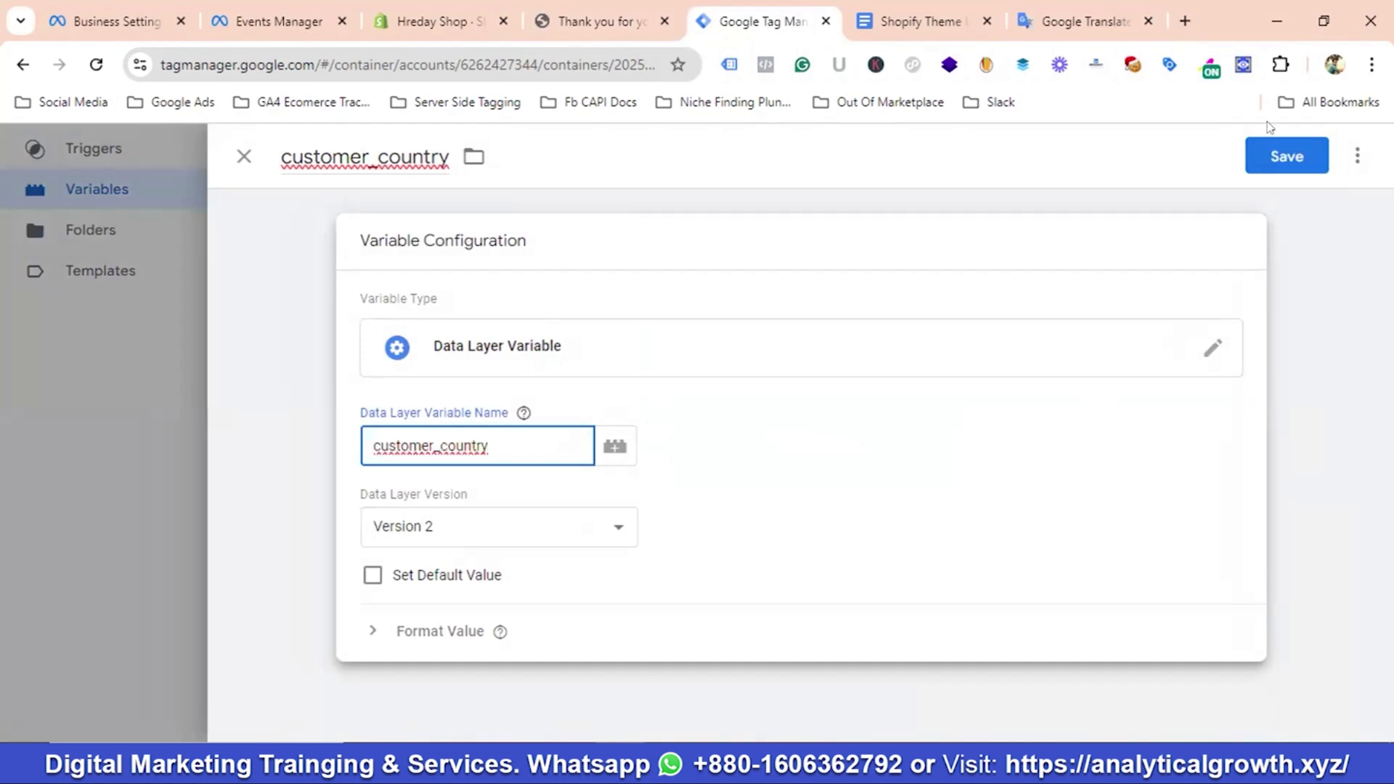
pyautogui.click(1285, 156)
# Look through the script in the Shopify Theme Independent Data Layer document and check the user-defined variables list in Google Tag Manager
pyautogui.click(899, 2)
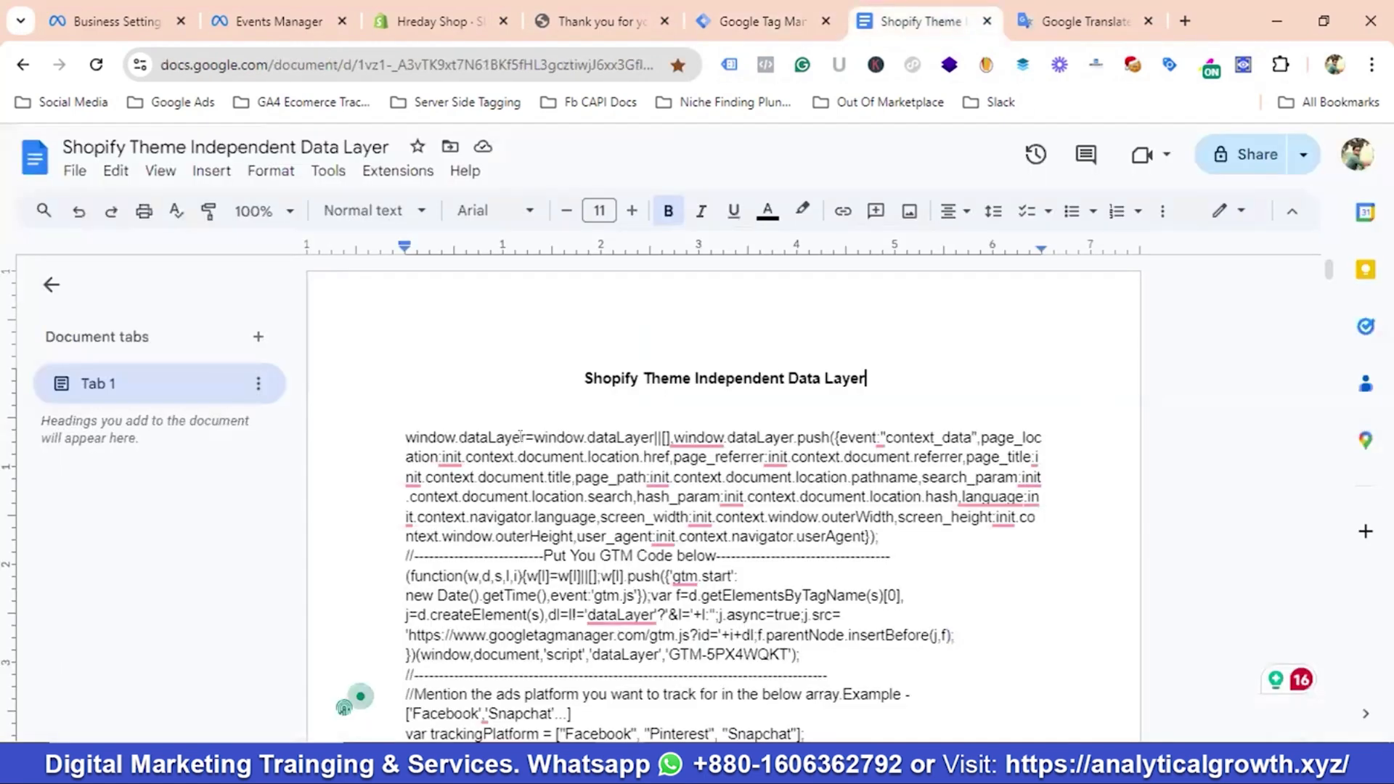
pyautogui.scroll(-15, 521, 436)
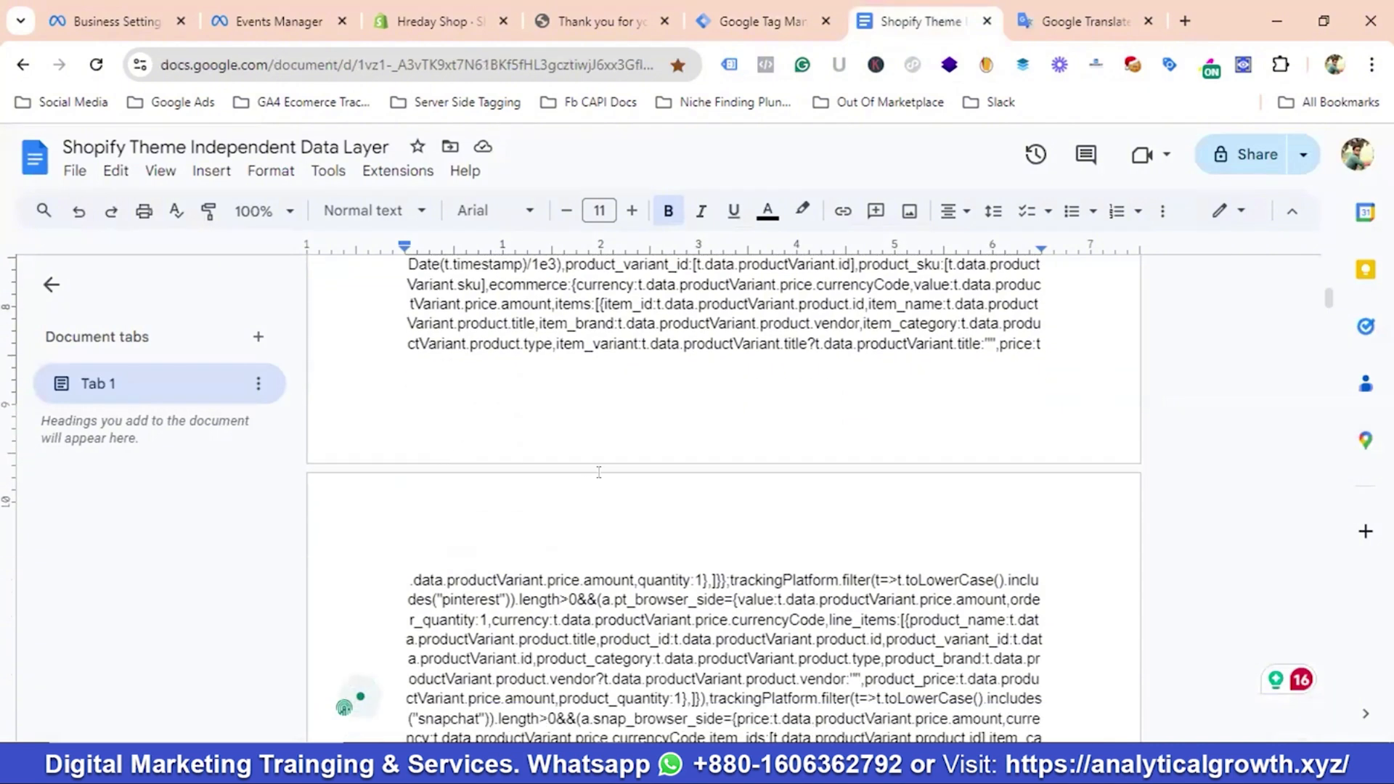
pyautogui.scroll(15, 599, 472)
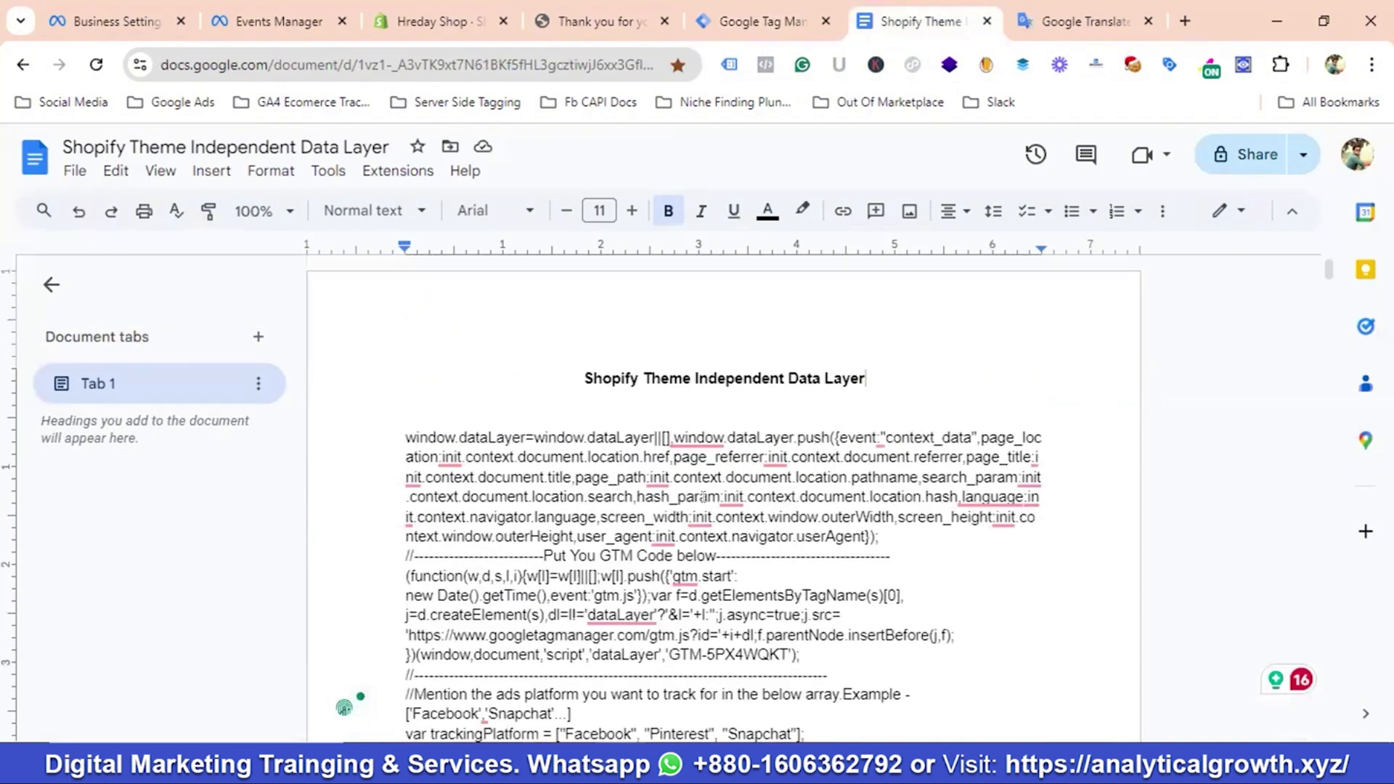
pyautogui.scroll(-1, 703, 496)
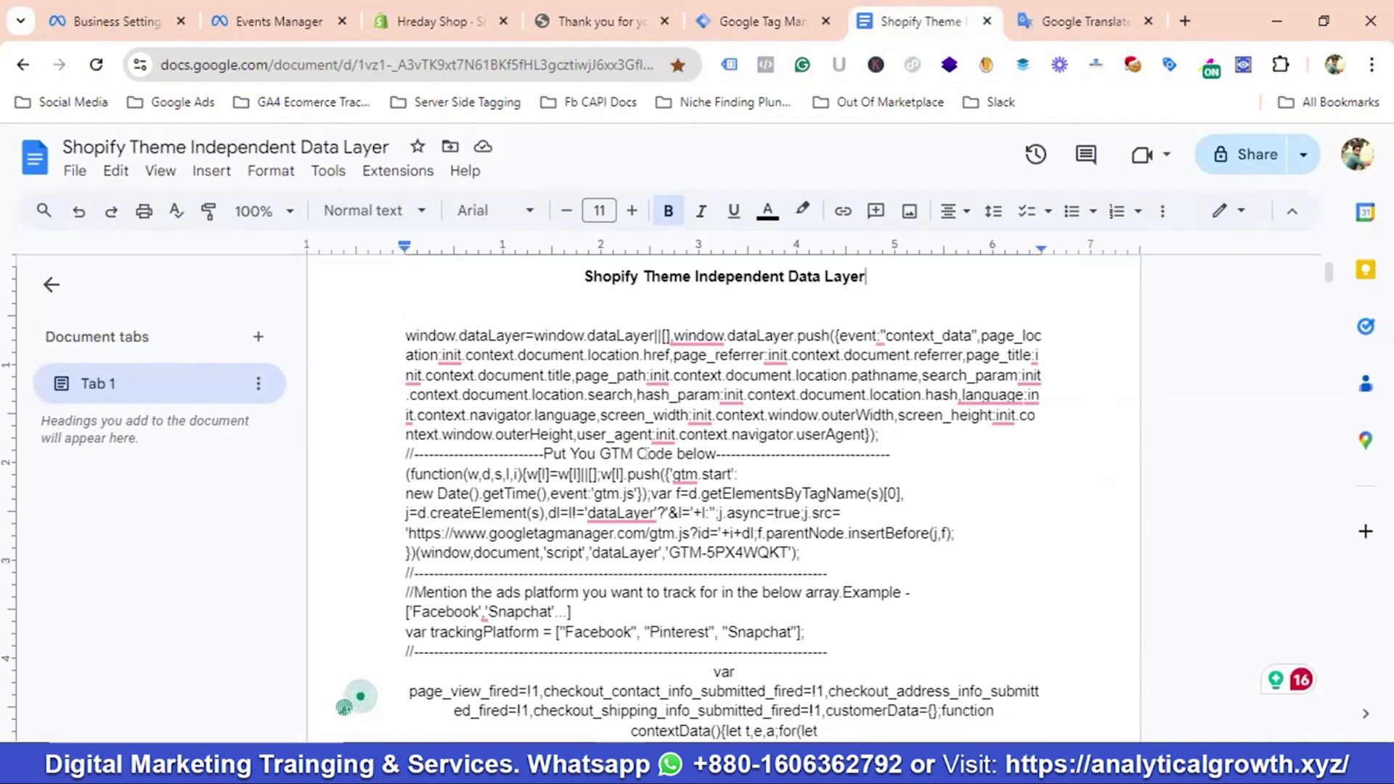
pyautogui.scroll(-1, 648, 453)
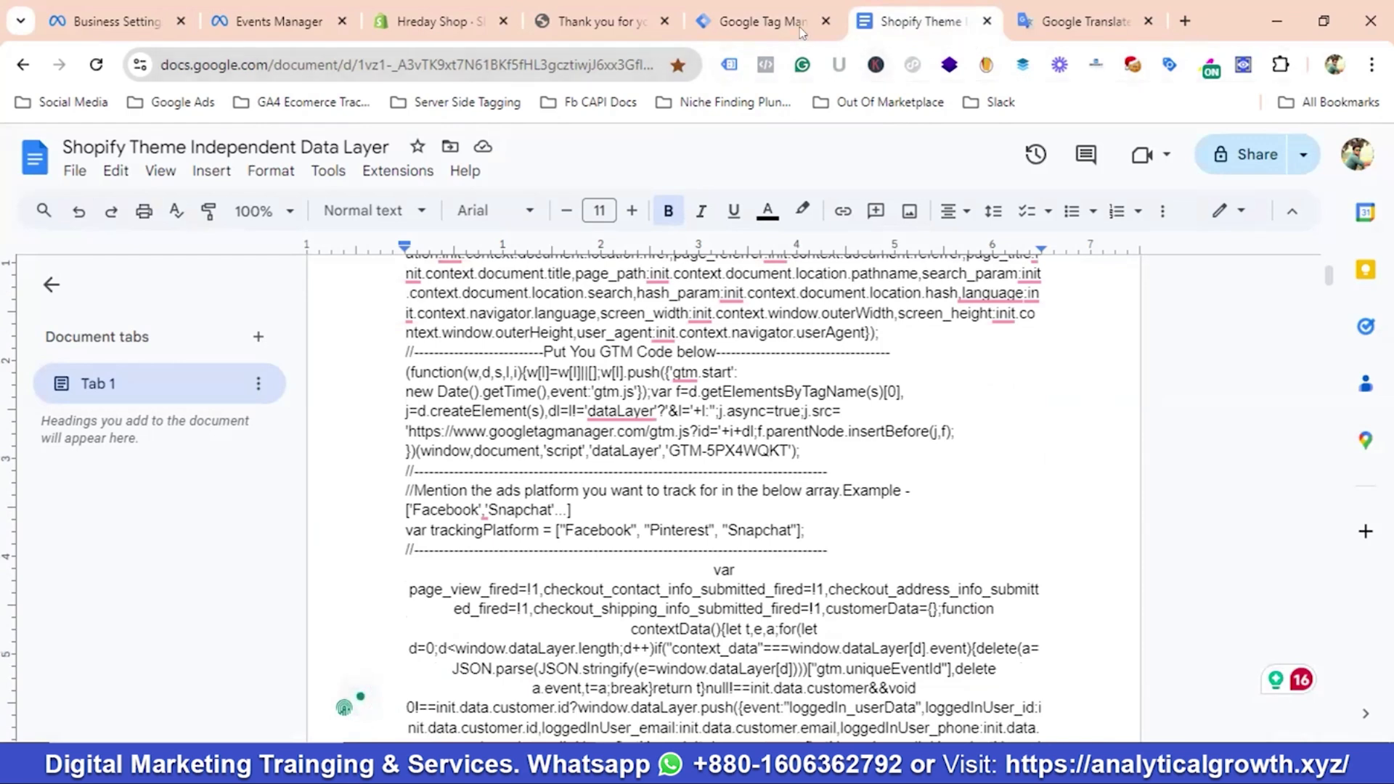
pyautogui.click(760, 21)
pyautogui.click(1089, 21)
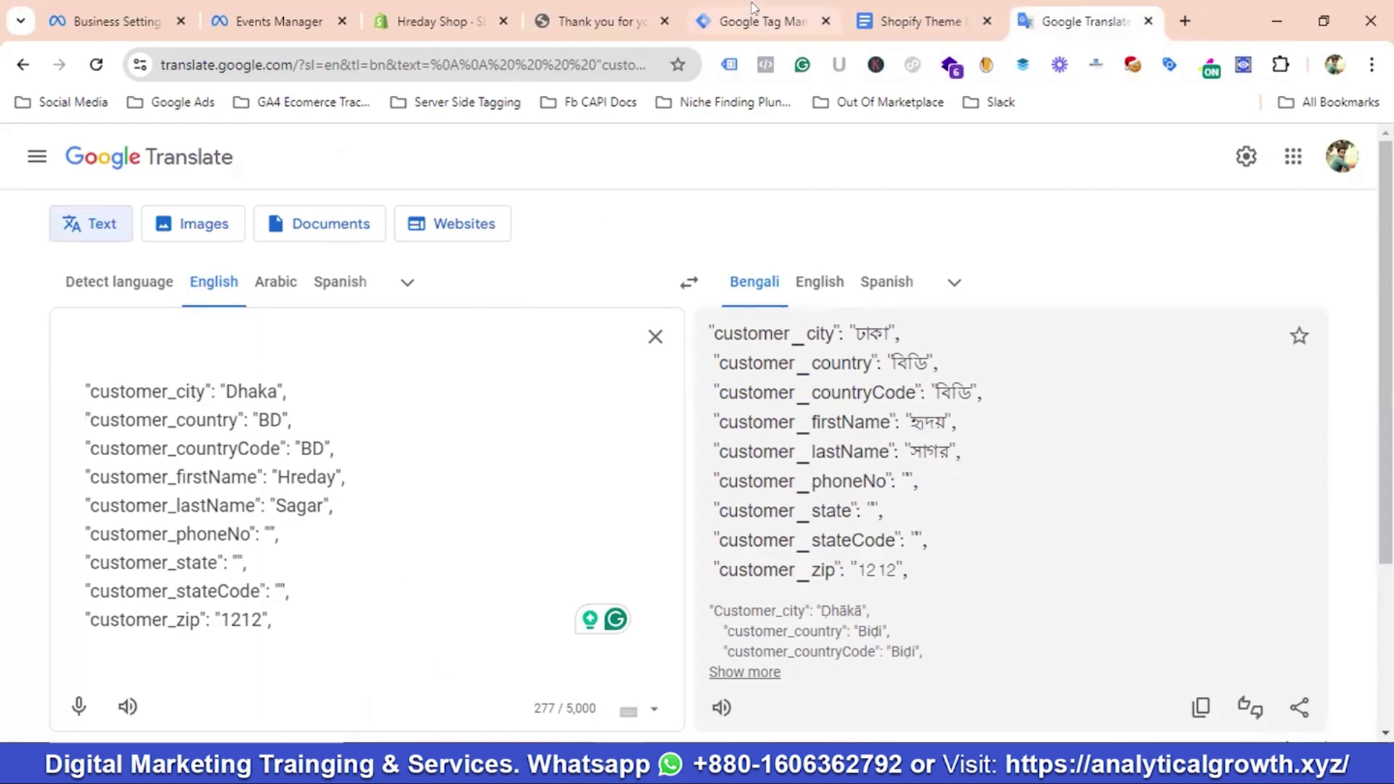
pyautogui.click(762, 21)
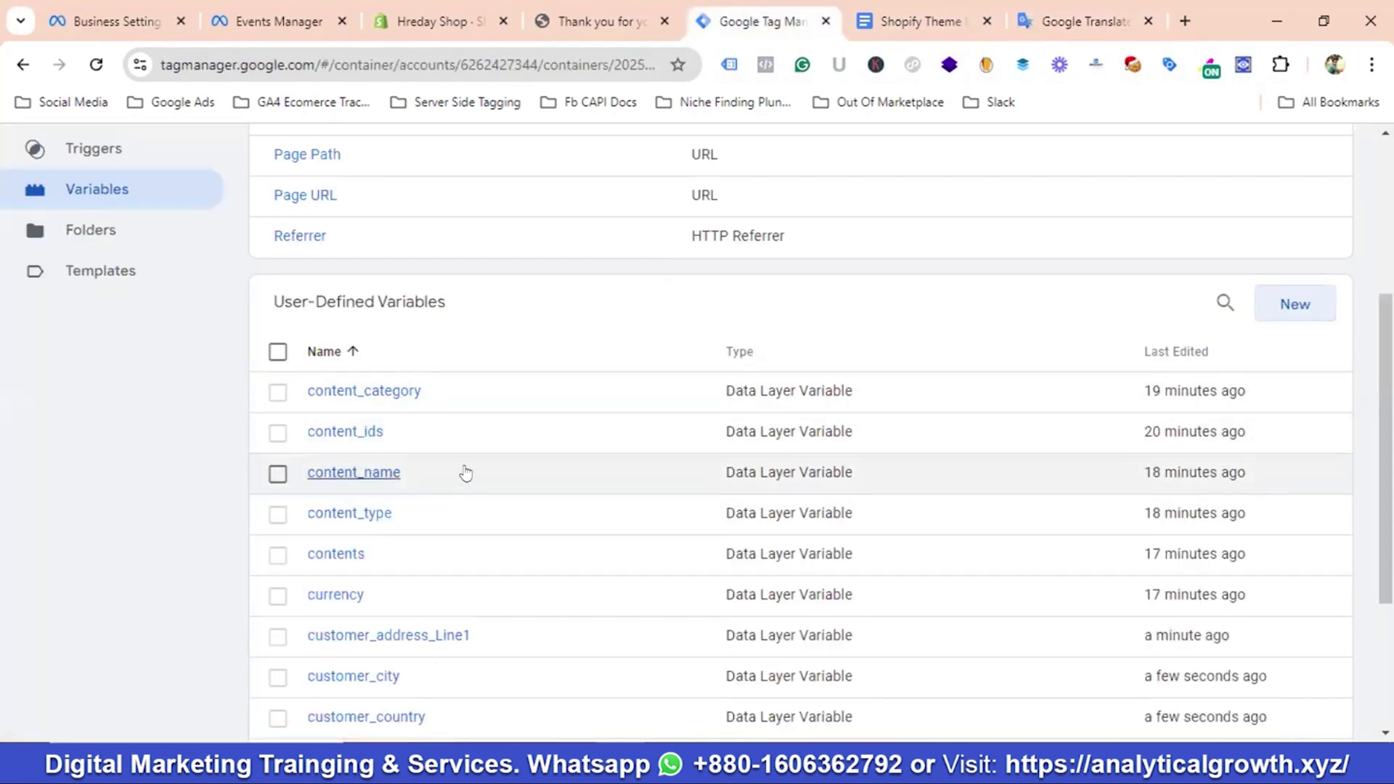
pyautogui.scroll(-3, 465, 479)
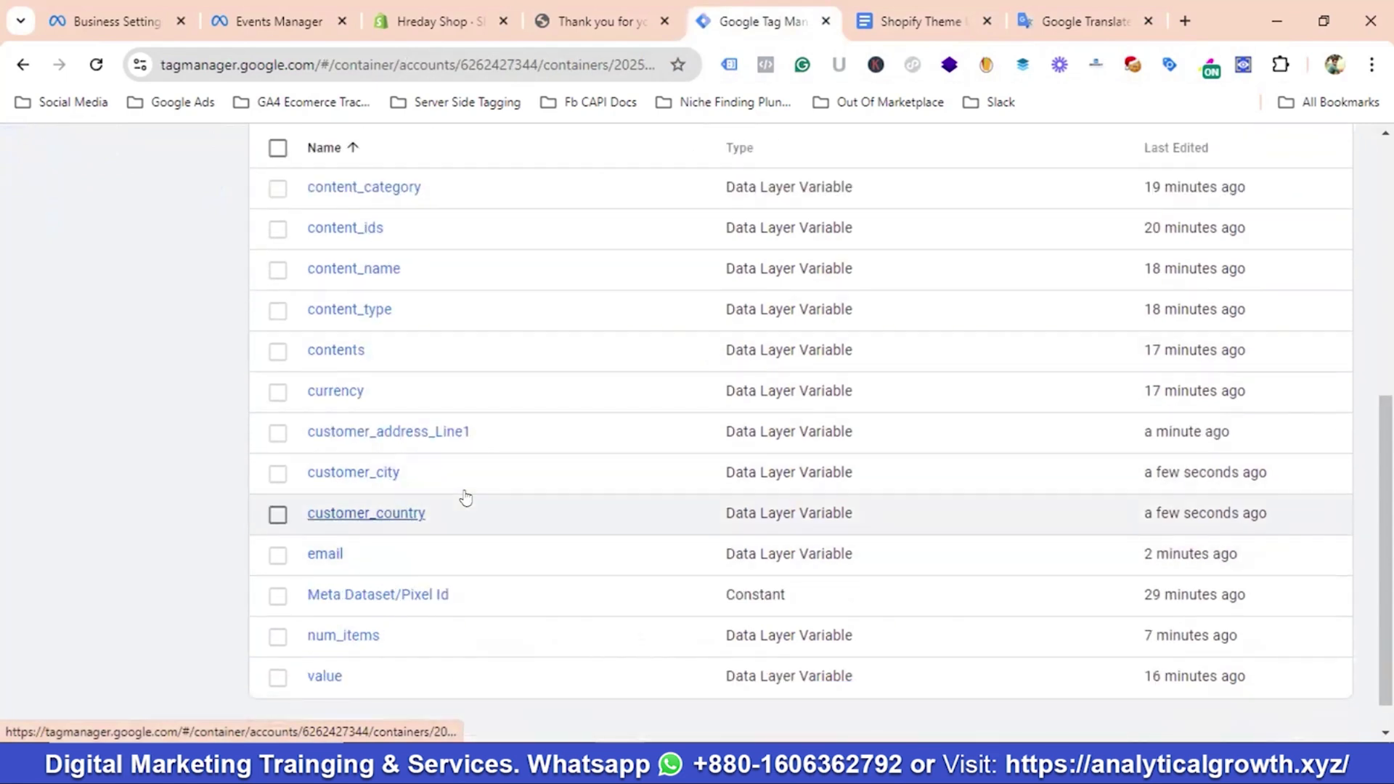
# Switch to Google Translate and delete the customer_city and customer_country entries from the field list
pyautogui.click(1085, 21)
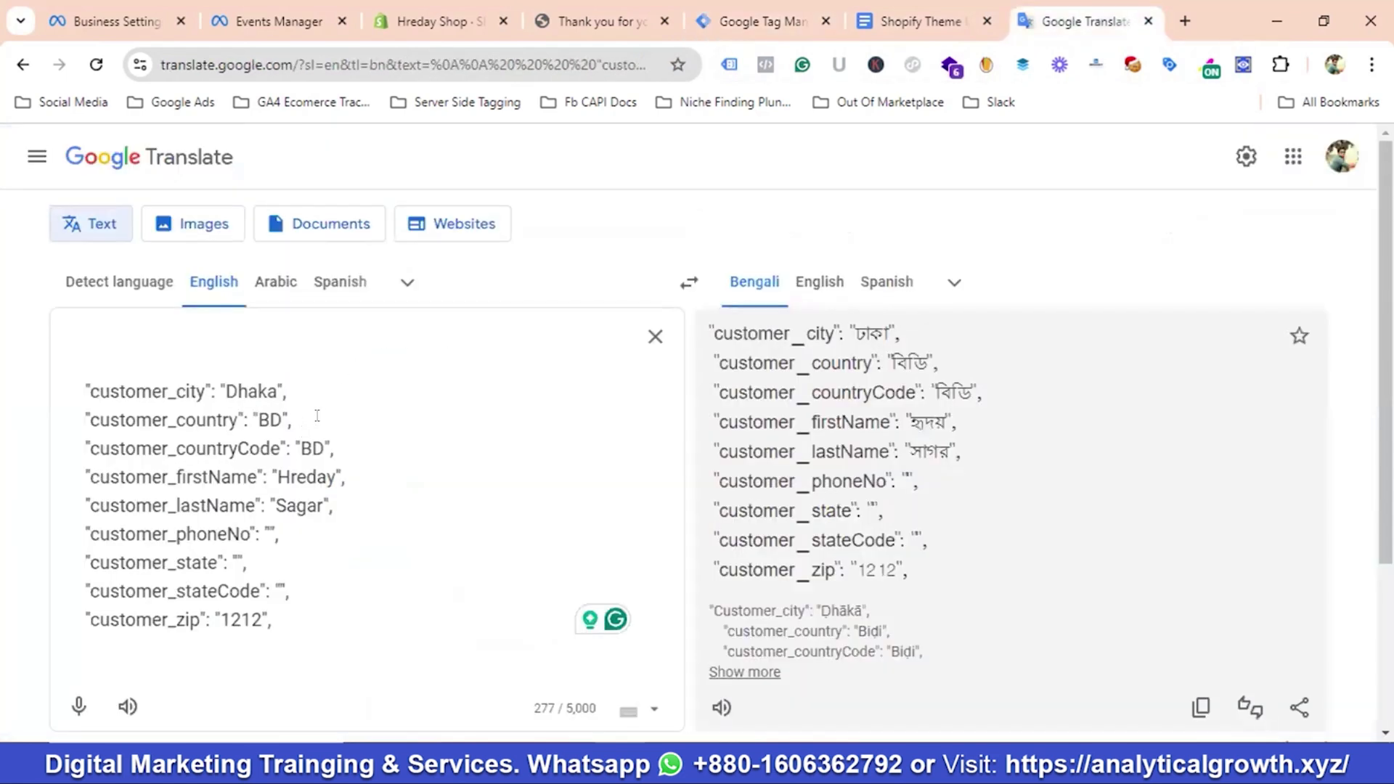
pyautogui.moveTo(317, 415); pyautogui.dragTo(48, 405)
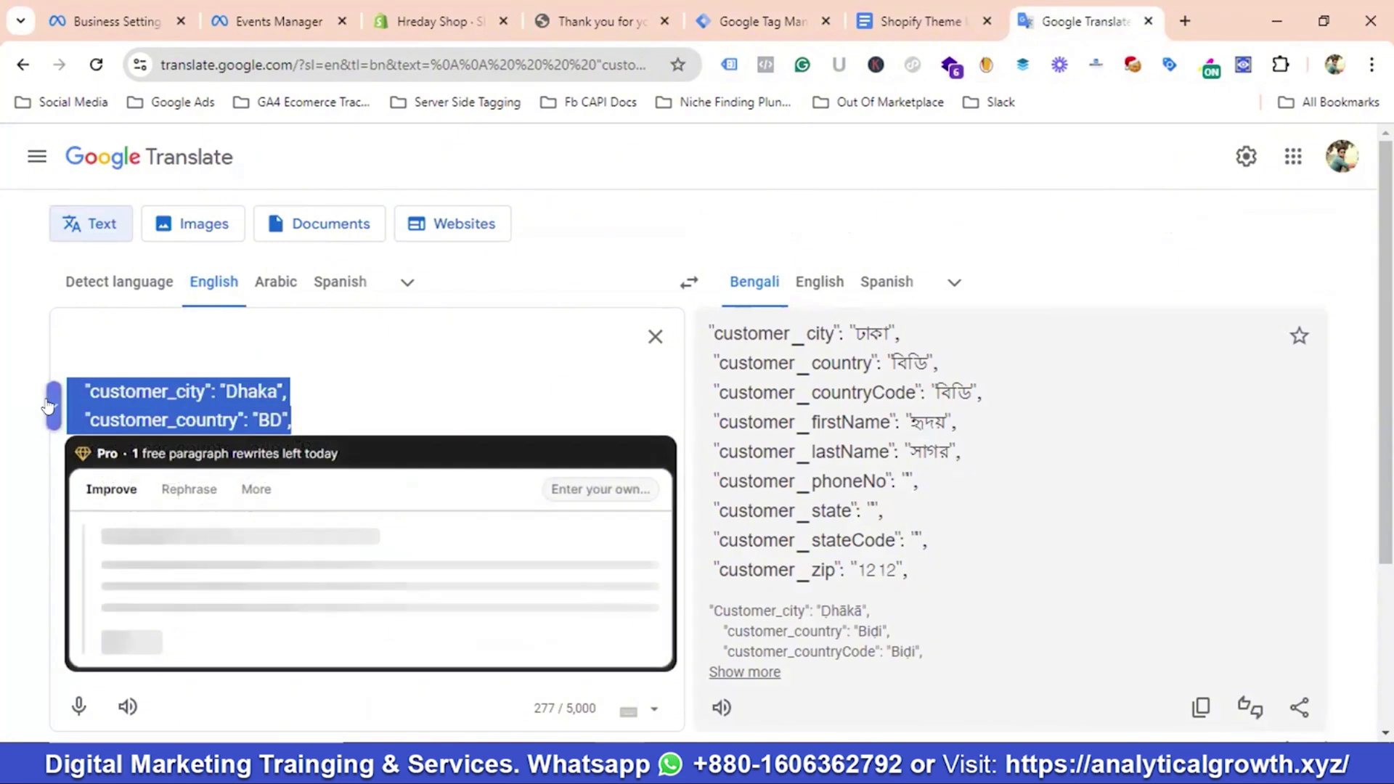
pyautogui.press('BackSpace')
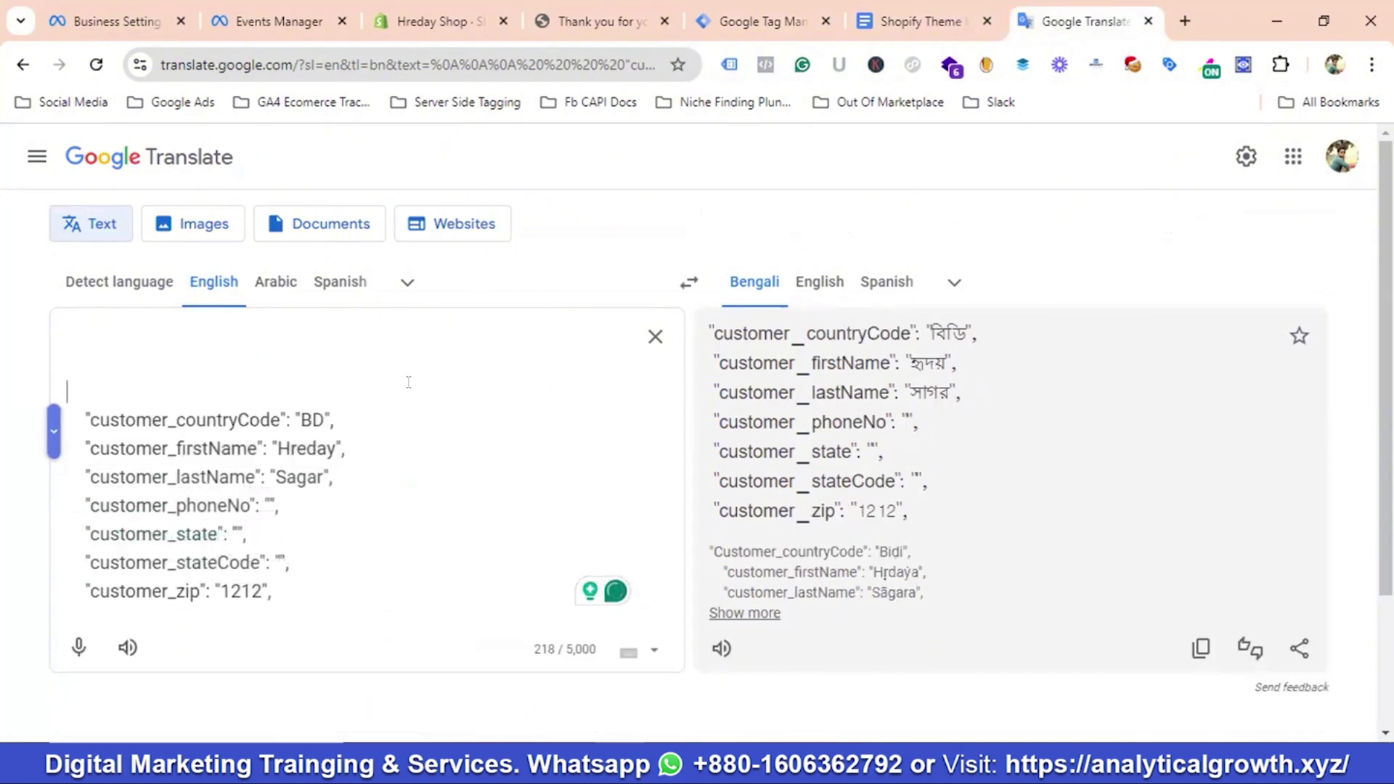
# Copy the key name customer_countryCode from the remaining customer fields
pyautogui.scroll(-2, 409, 383)
pyautogui.scroll(1, 290, 371)
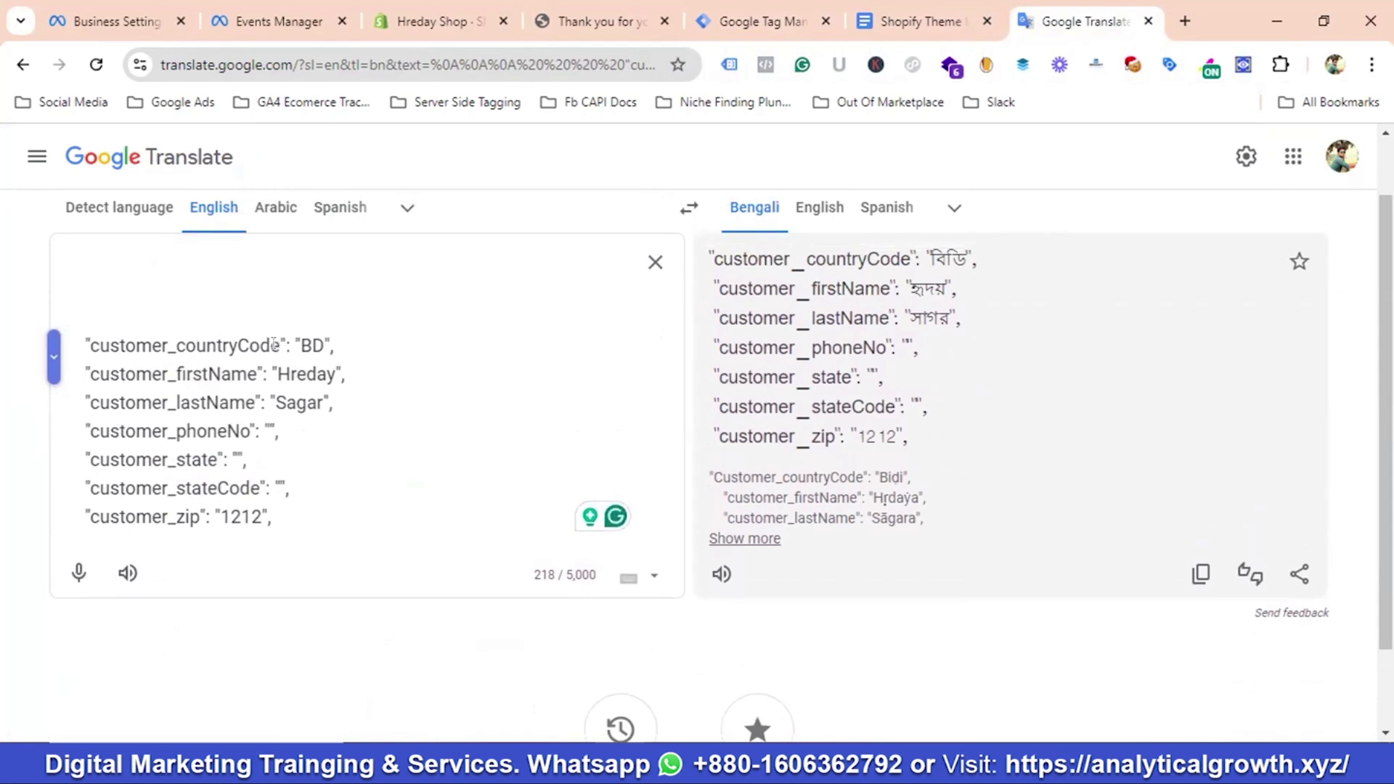
pyautogui.moveTo(280, 346); pyautogui.dragTo(92, 341)
pyautogui.rightClick(124, 348)
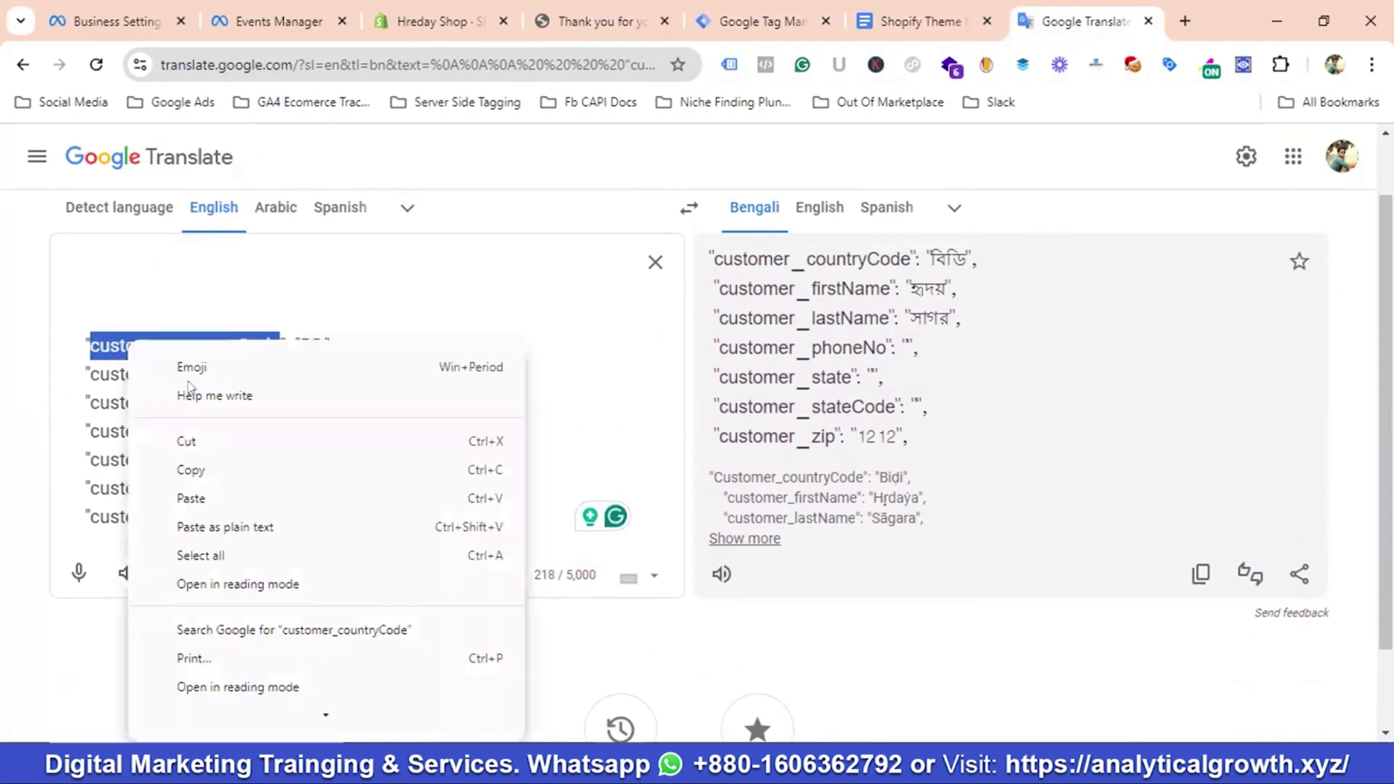
pyautogui.click(201, 471)
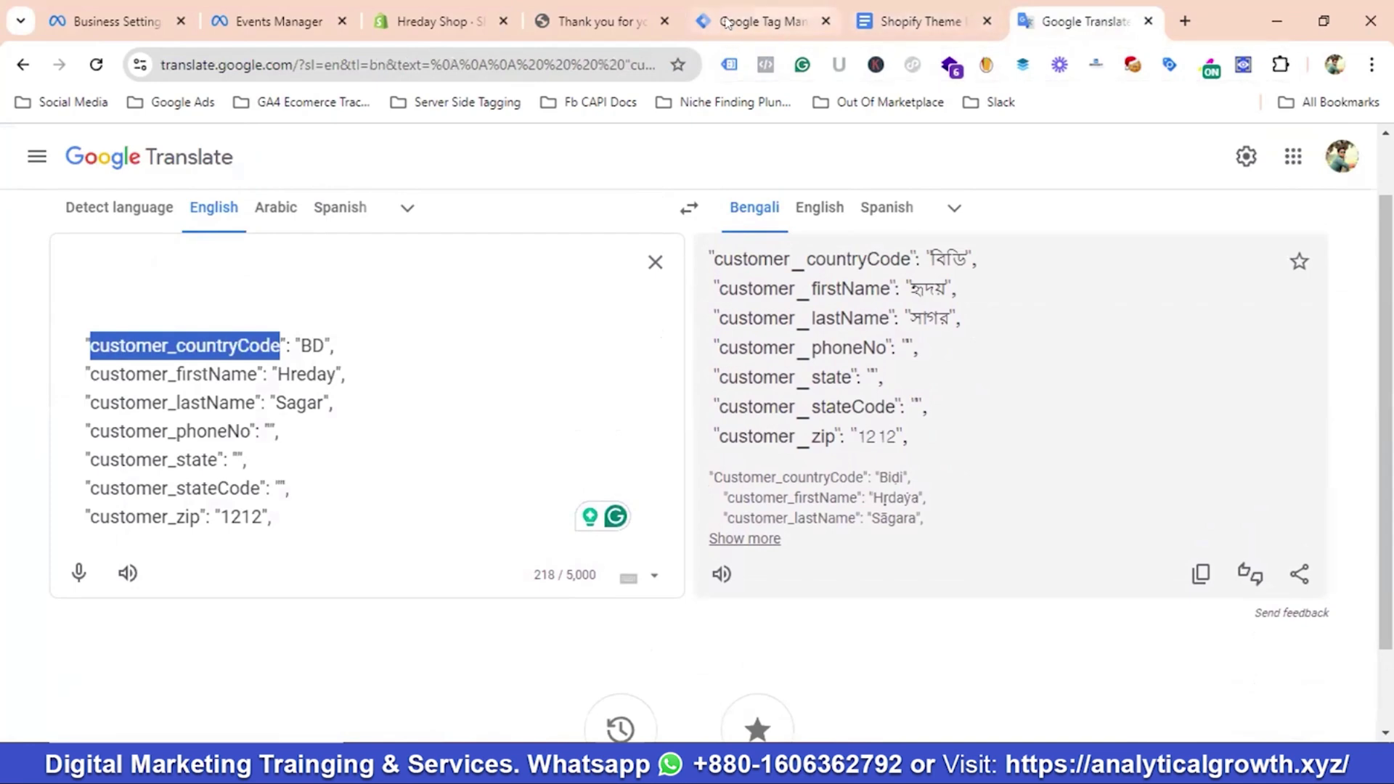
# Go back to Google Tag Manager and create a new user-defined variable named customer_countryCode
pyautogui.click(766, 21)
pyautogui.scroll(5, 988, 342)
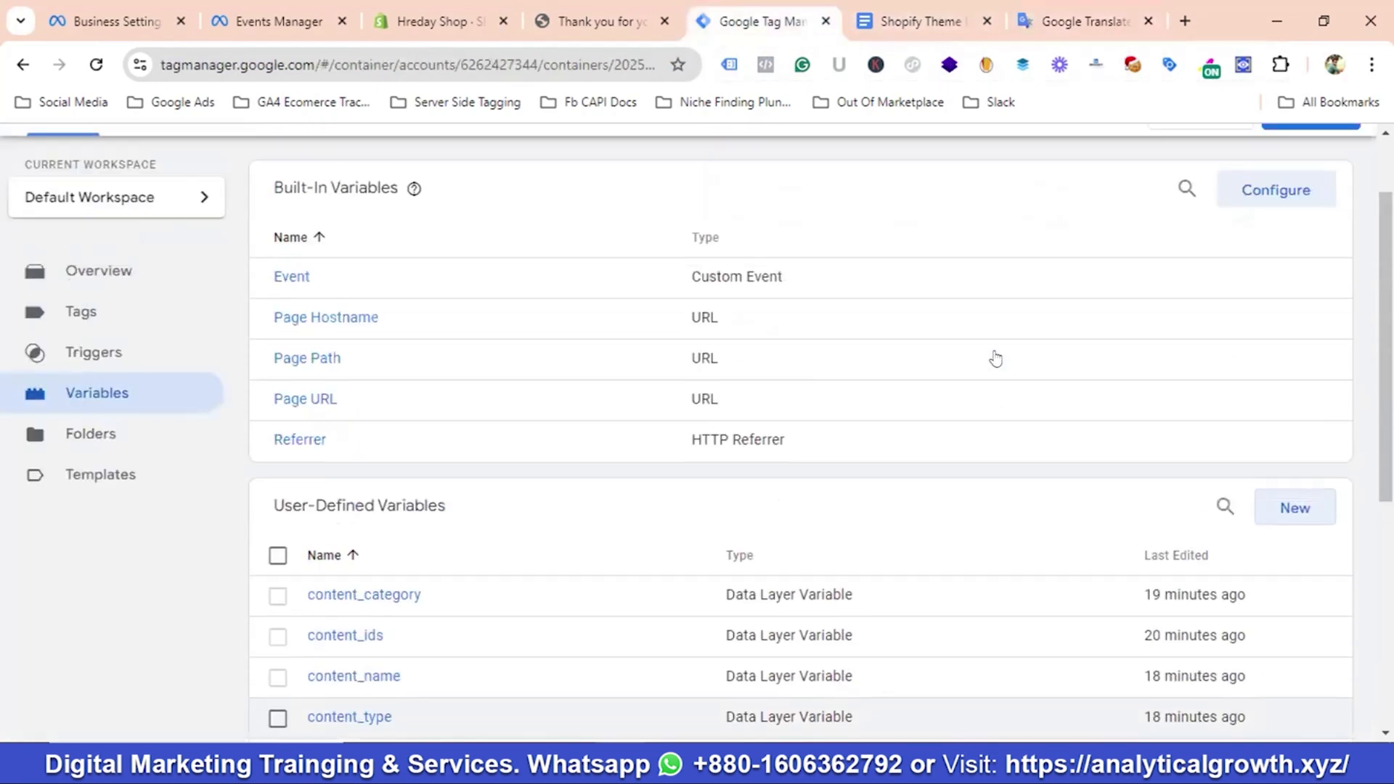
pyautogui.click(1295, 506)
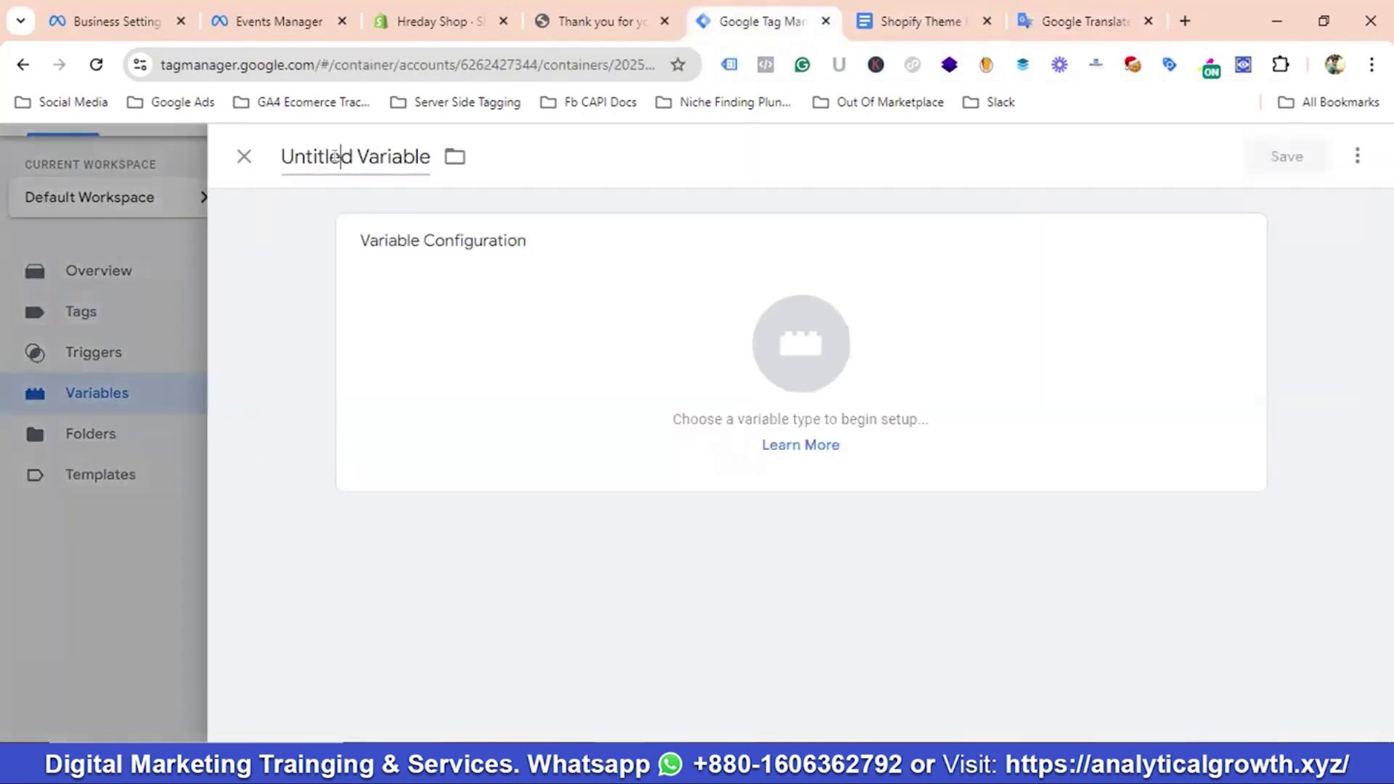
pyautogui.click(334, 156)
pyautogui.hotkey('ctrl', 'v')
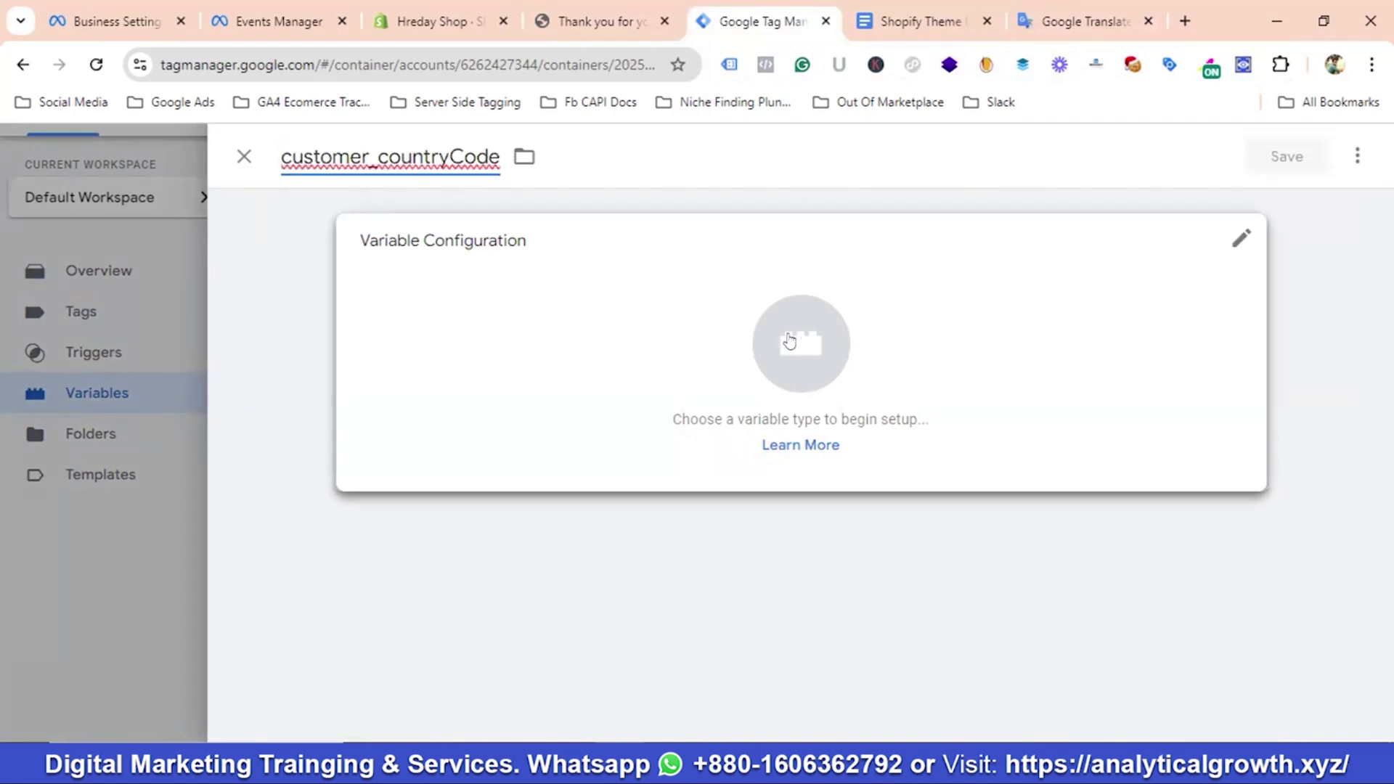
# Set the variable type to Data Layer Variable with the data layer variable name customer_countryCode and save it
pyautogui.click(1017, 406)
pyautogui.scroll(-1, 1019, 409)
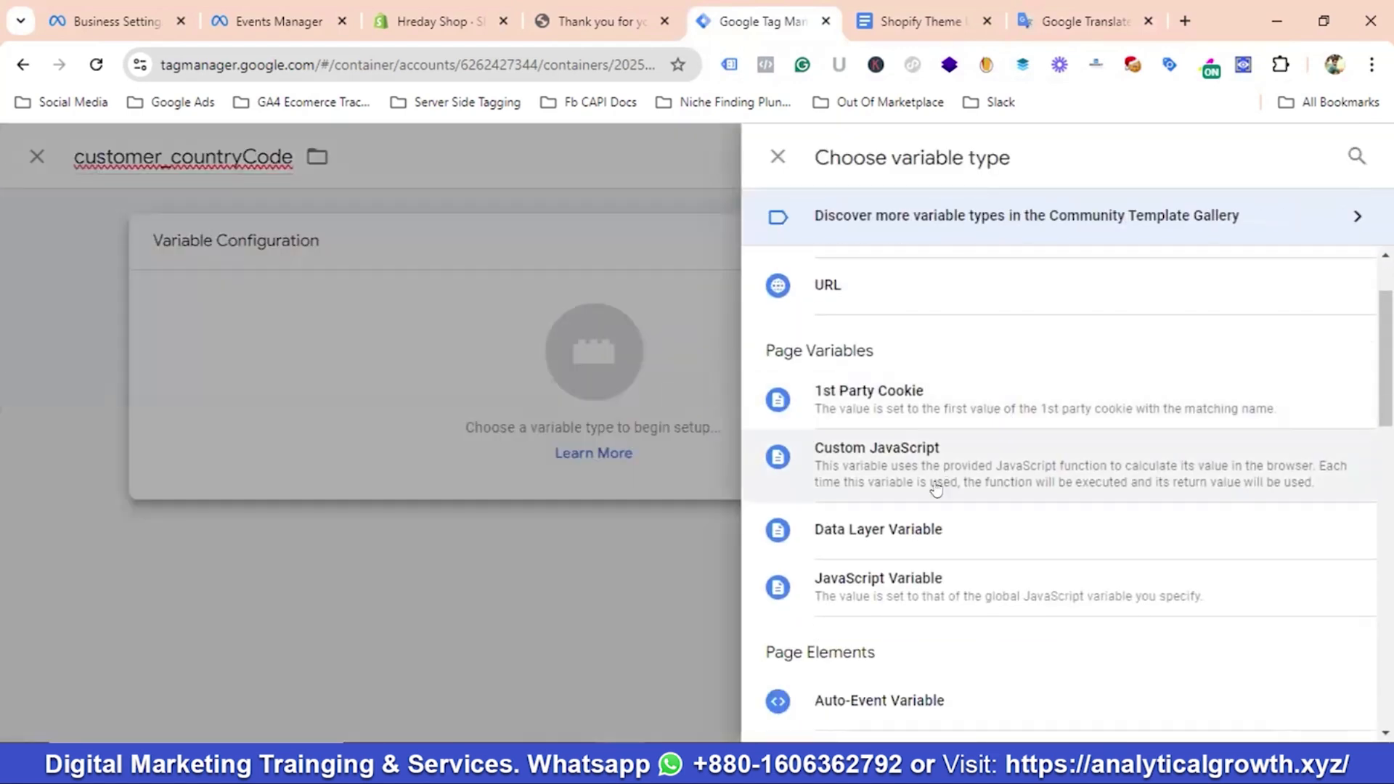
pyautogui.click(924, 527)
pyautogui.hotkey('ctrl', 'v')
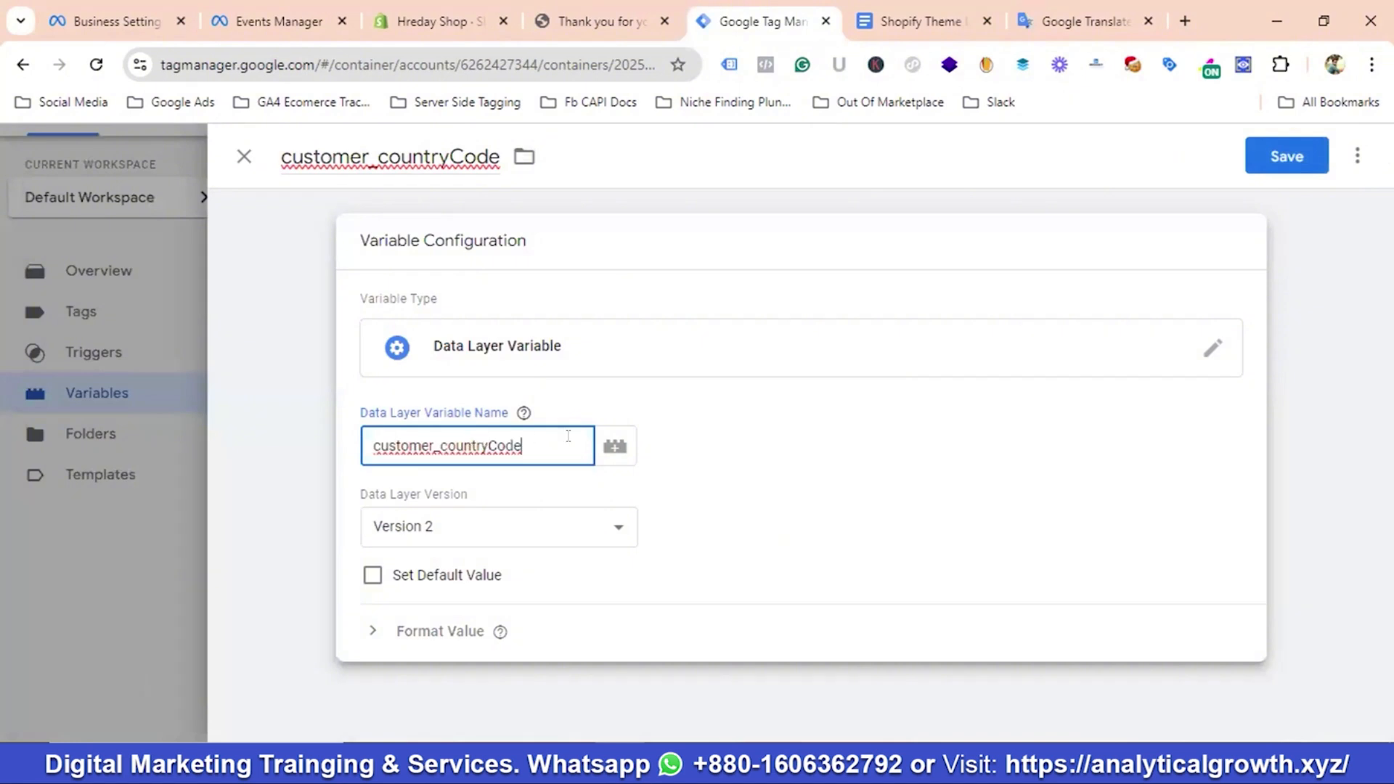
pyautogui.click(1307, 155)
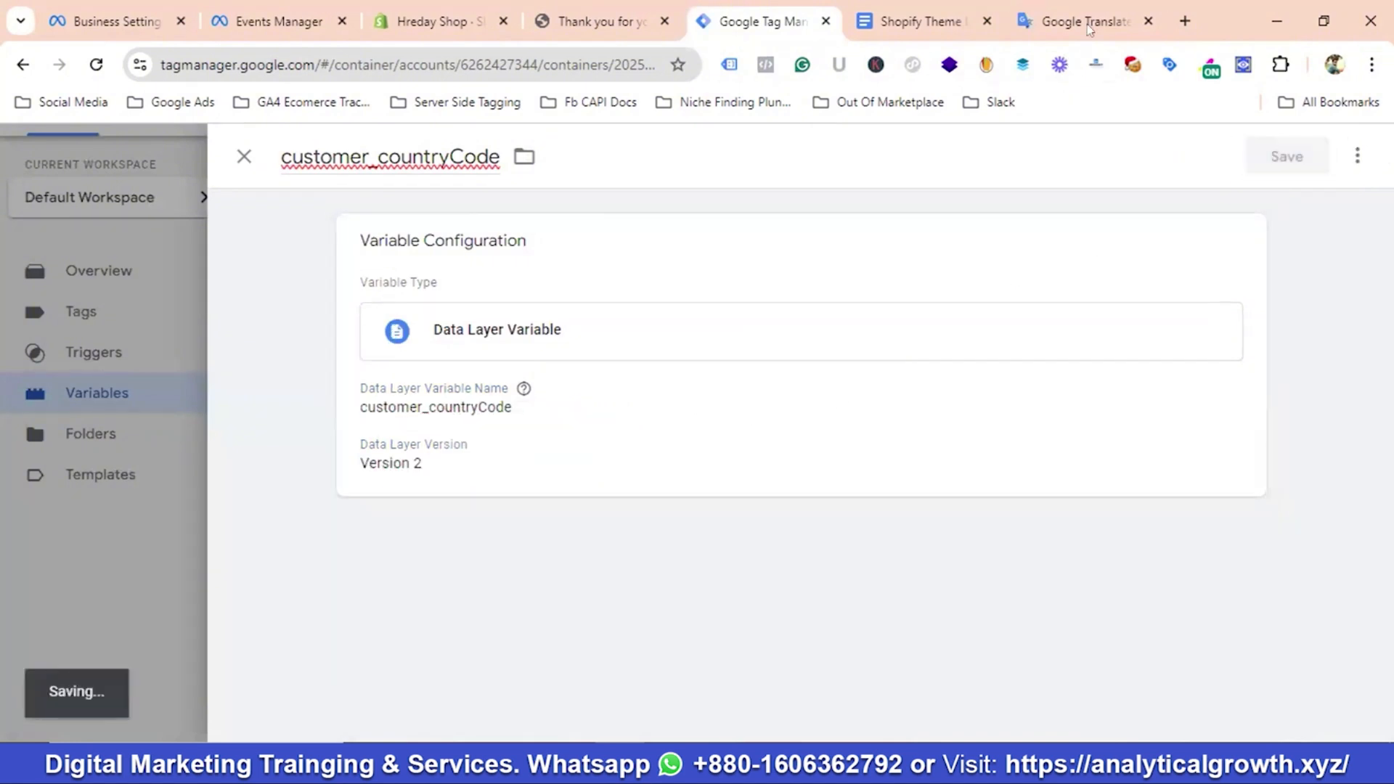
# Switch to Google Translate and delete the customer_countryCode entry from the field list
pyautogui.click(1079, 11)
pyautogui.moveTo(338, 337); pyautogui.dragTo(67, 342)
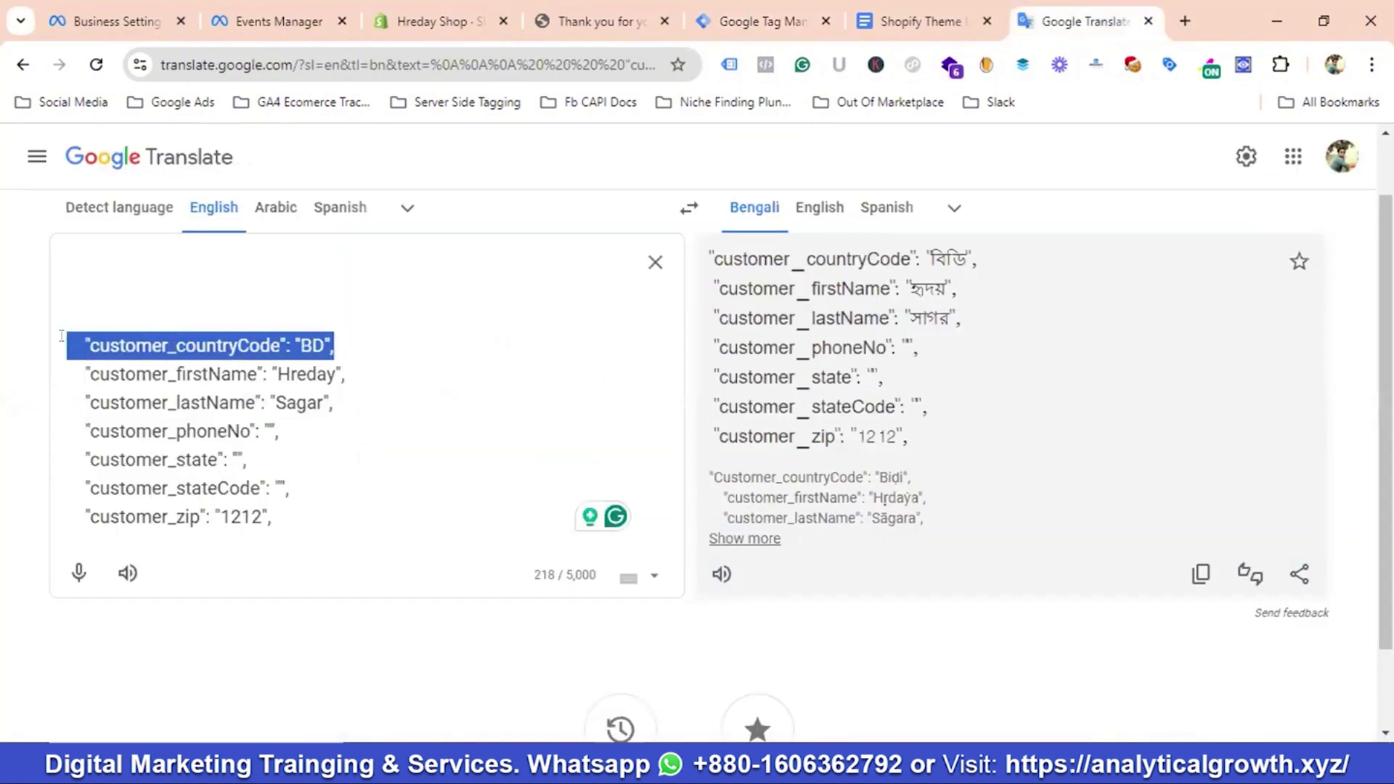
pyautogui.press('BackSpace')
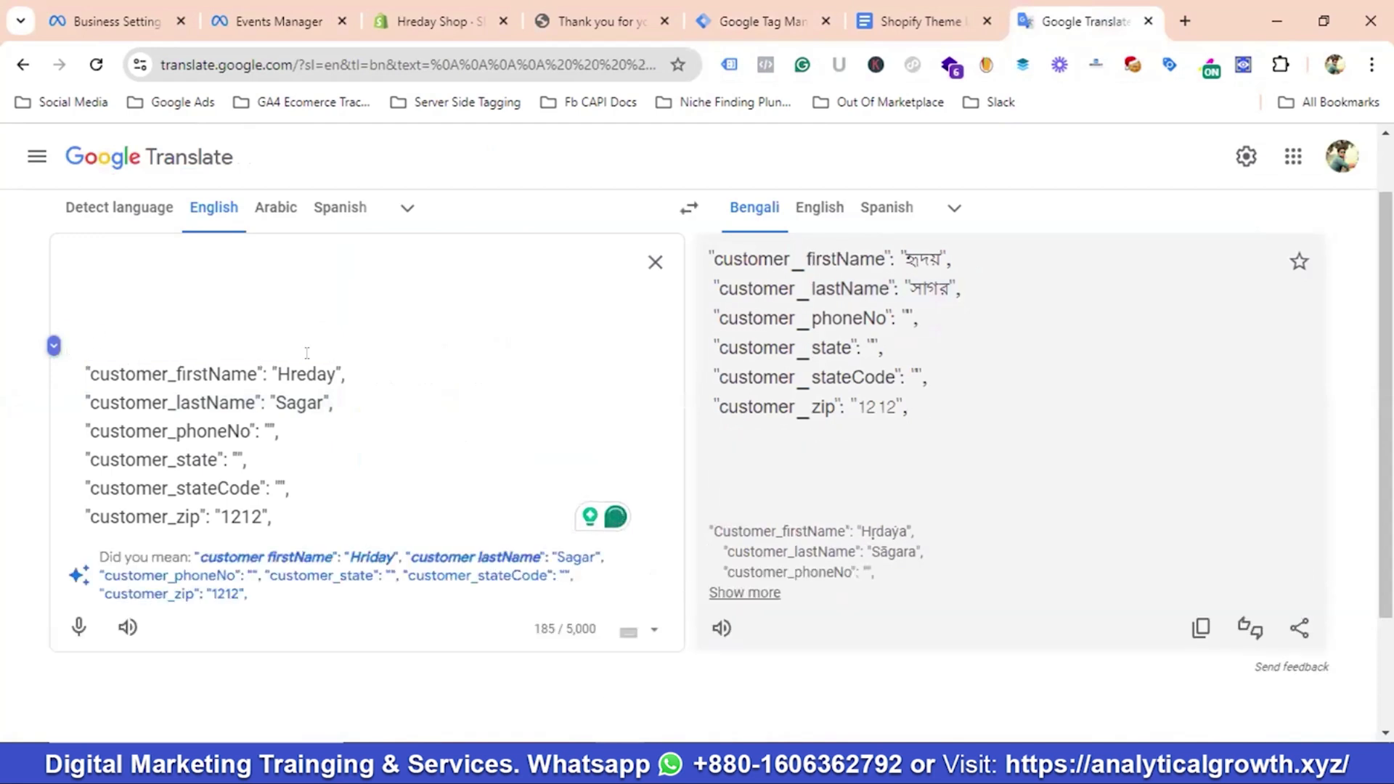
# Copy the key name customer_firstName from the remaining customer fields
pyautogui.scroll(-1, 290, 363)
pyautogui.moveTo(258, 273); pyautogui.dragTo(91, 259)
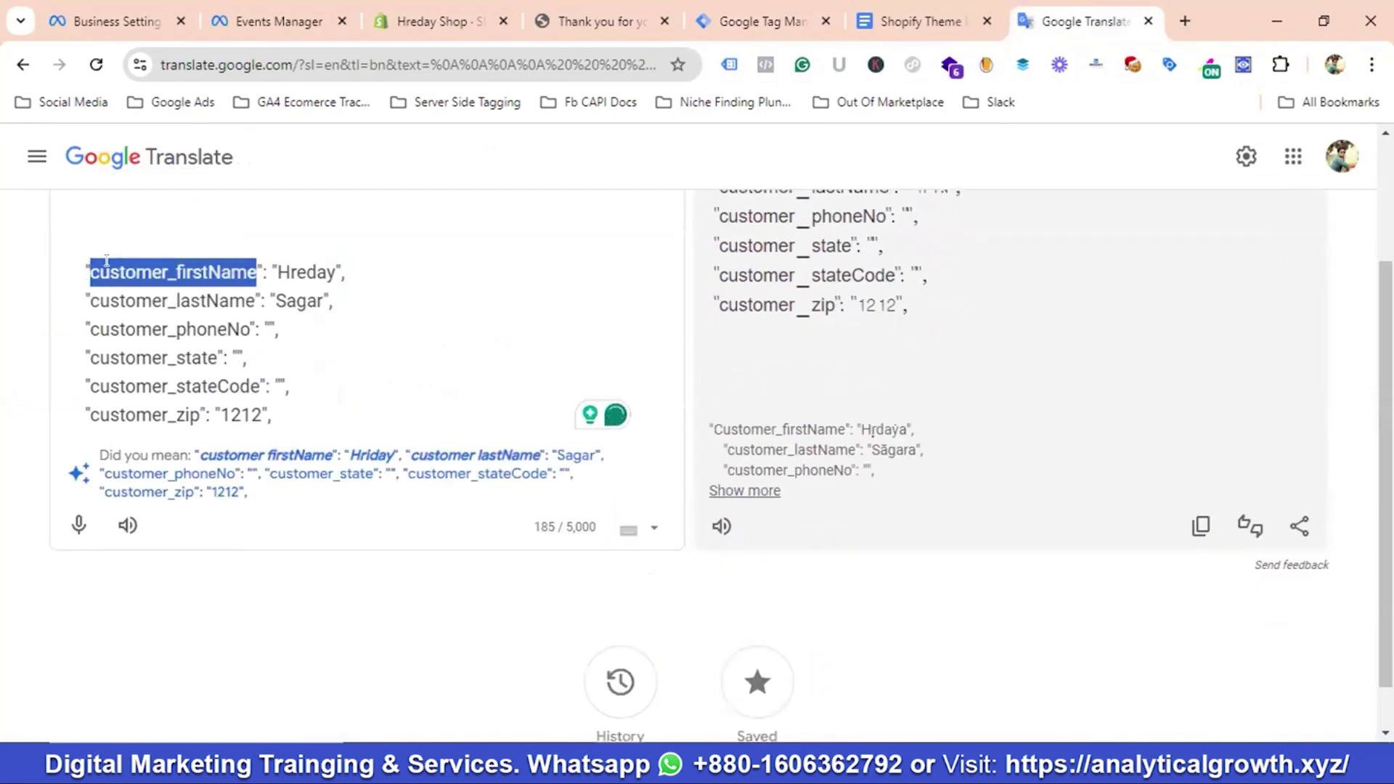
pyautogui.rightClick(106, 273)
pyautogui.click(172, 398)
# Go back to Google Tag Manager and create a new user-defined variable named customer_firstName
pyautogui.click(762, 21)
pyautogui.click(1305, 508)
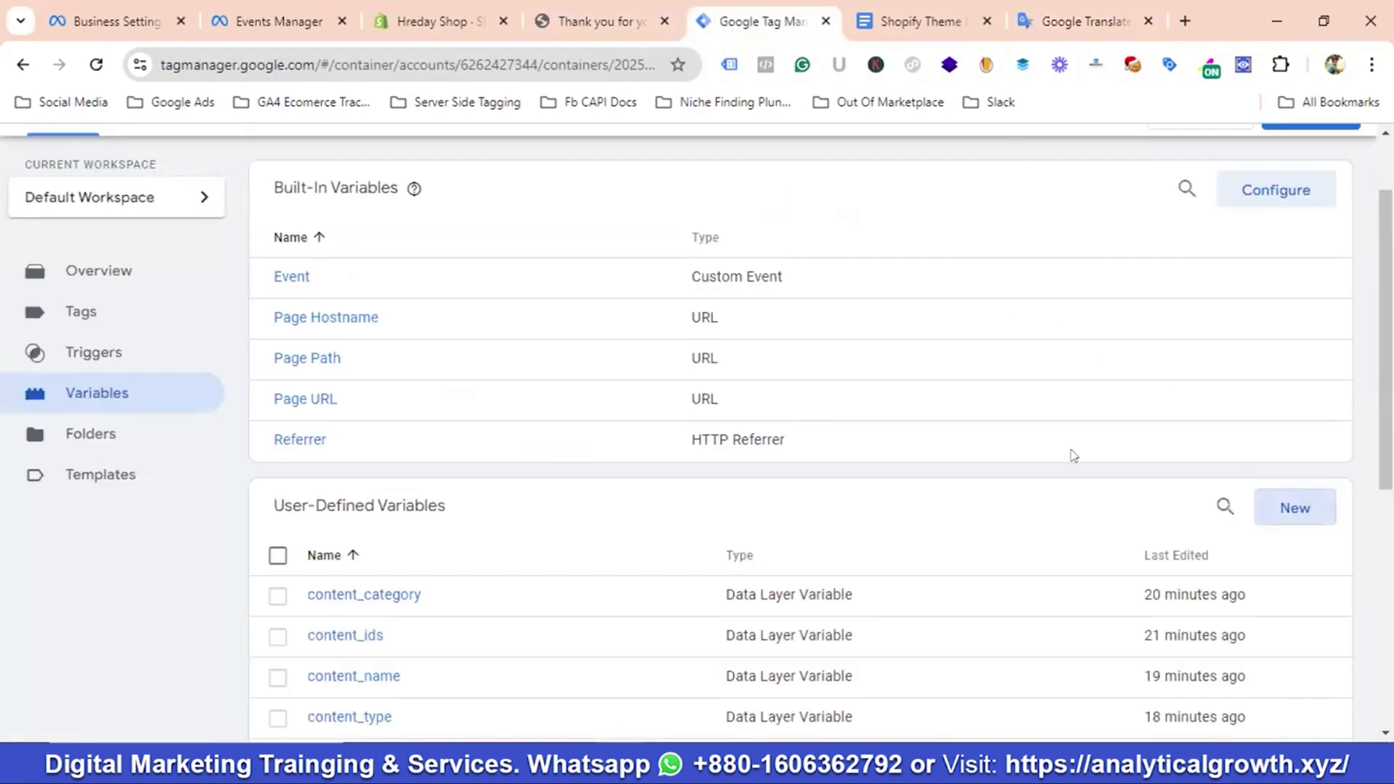
pyautogui.click(353, 158)
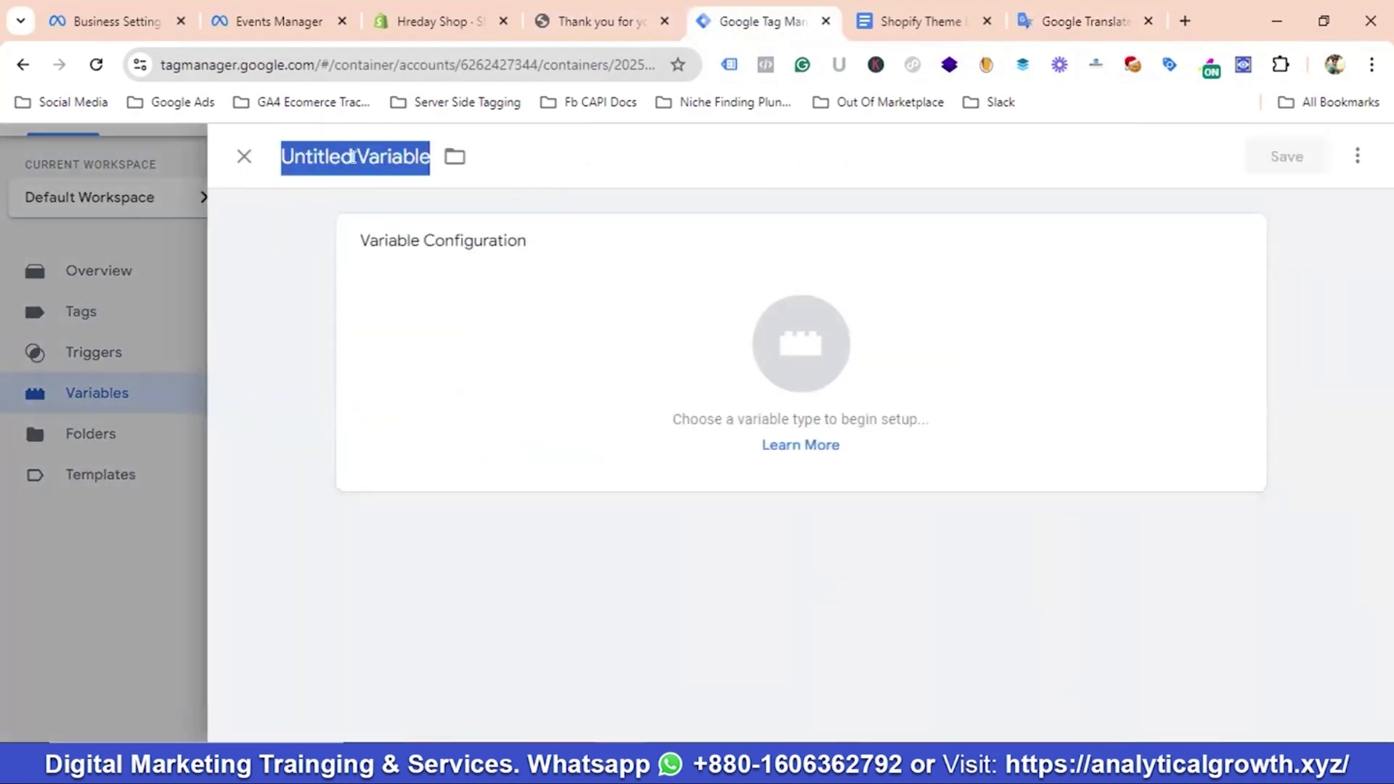
pyautogui.hotkey('ctrl', 'v')
# Set the variable type to Data Layer Variable with the data layer variable name customer_firstName and save it
pyautogui.click(805, 314)
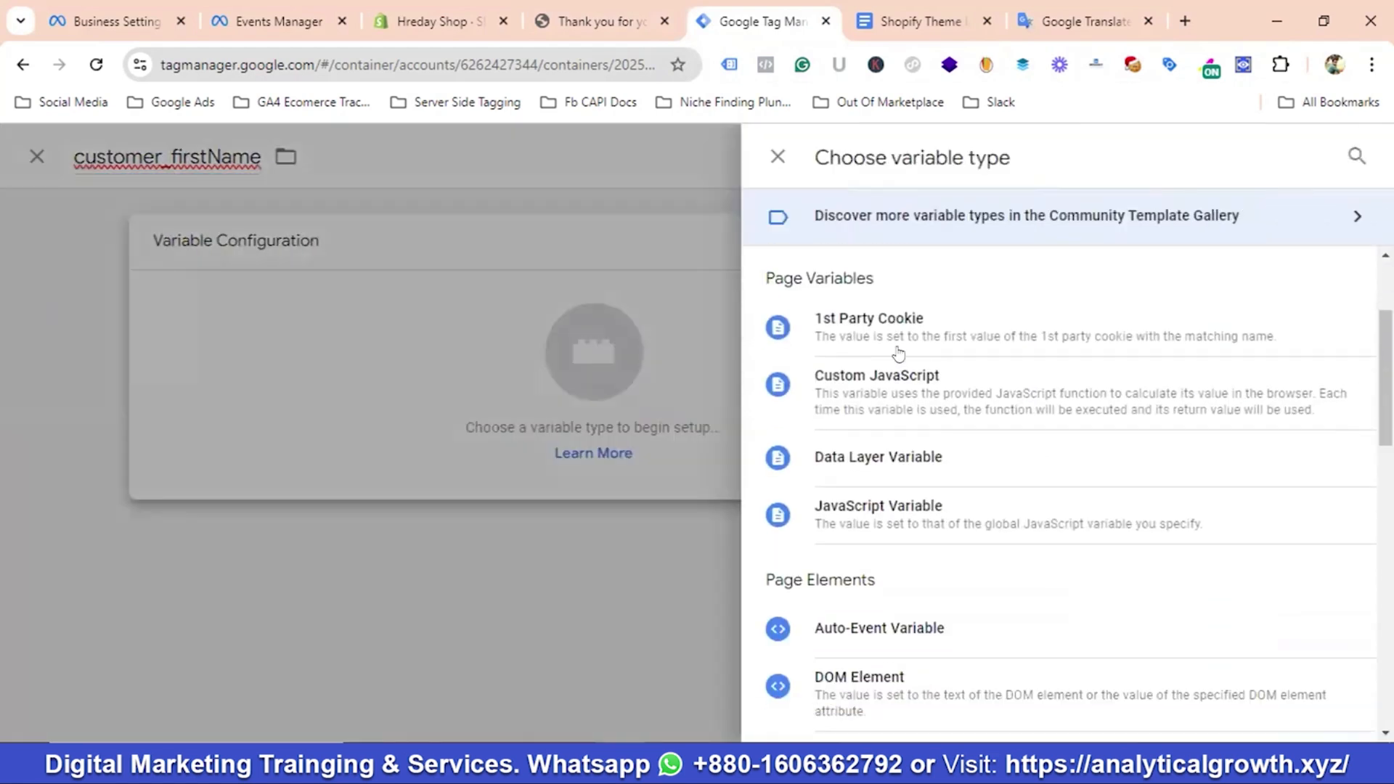
pyautogui.scroll(-1, 899, 354)
pyautogui.click(893, 432)
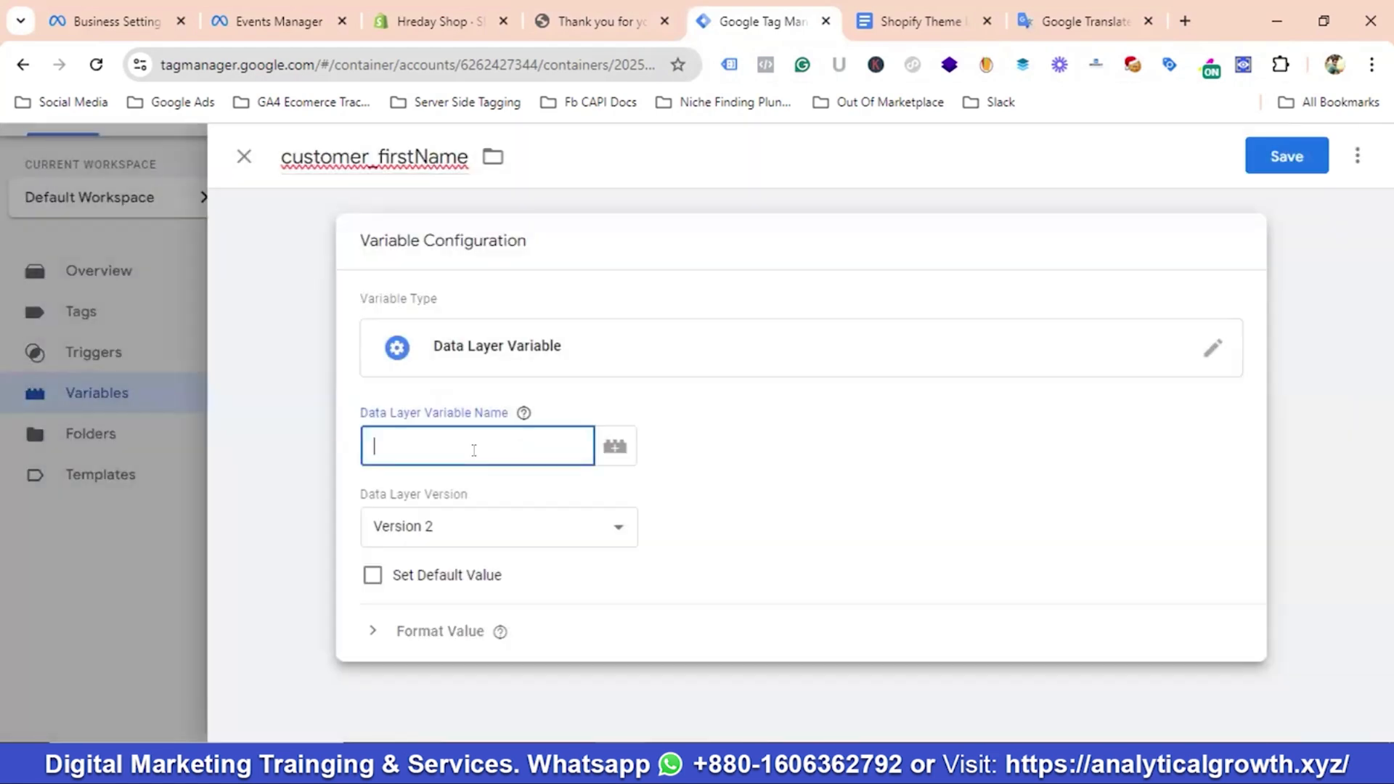
pyautogui.hotkey('ctrl', 'v')
pyautogui.click(1284, 164)
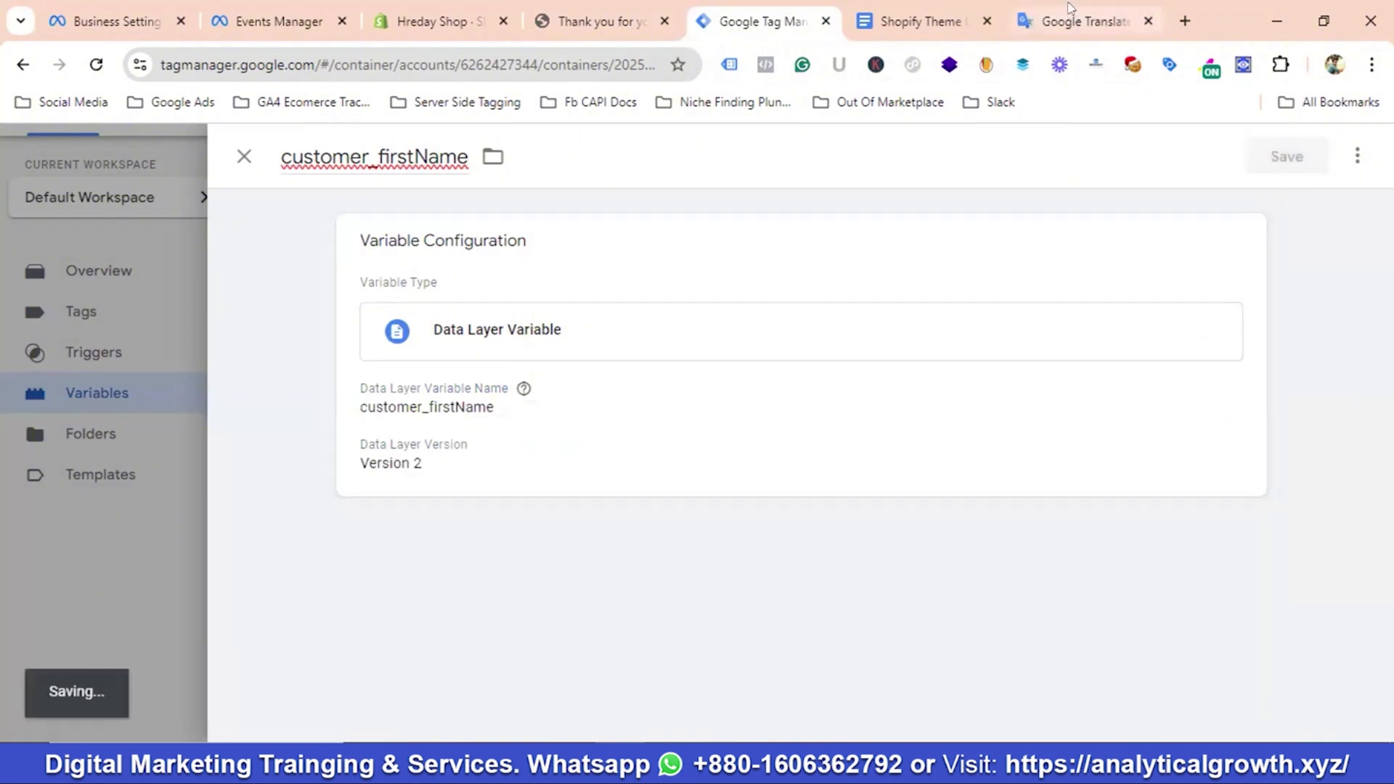
# Switch to Google Translate and copy the key name customer_lastName from the field list
pyautogui.click(1069, 7)
pyautogui.moveTo(253, 293); pyautogui.dragTo(88, 294)
pyautogui.rightClick(122, 299)
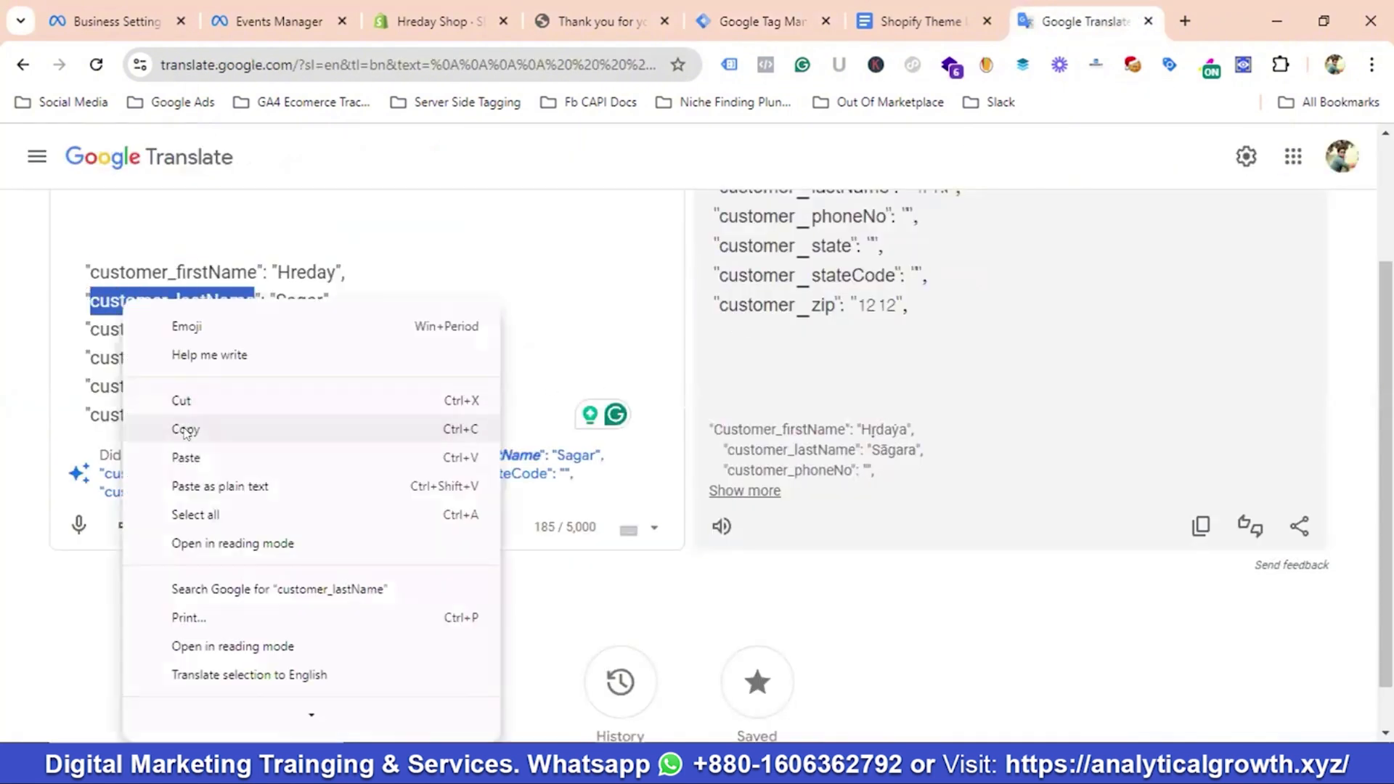
pyautogui.click(186, 430)
# Return to Google Tag Manager and create a new user-defined variable named customer_lastName
pyautogui.click(766, 21)
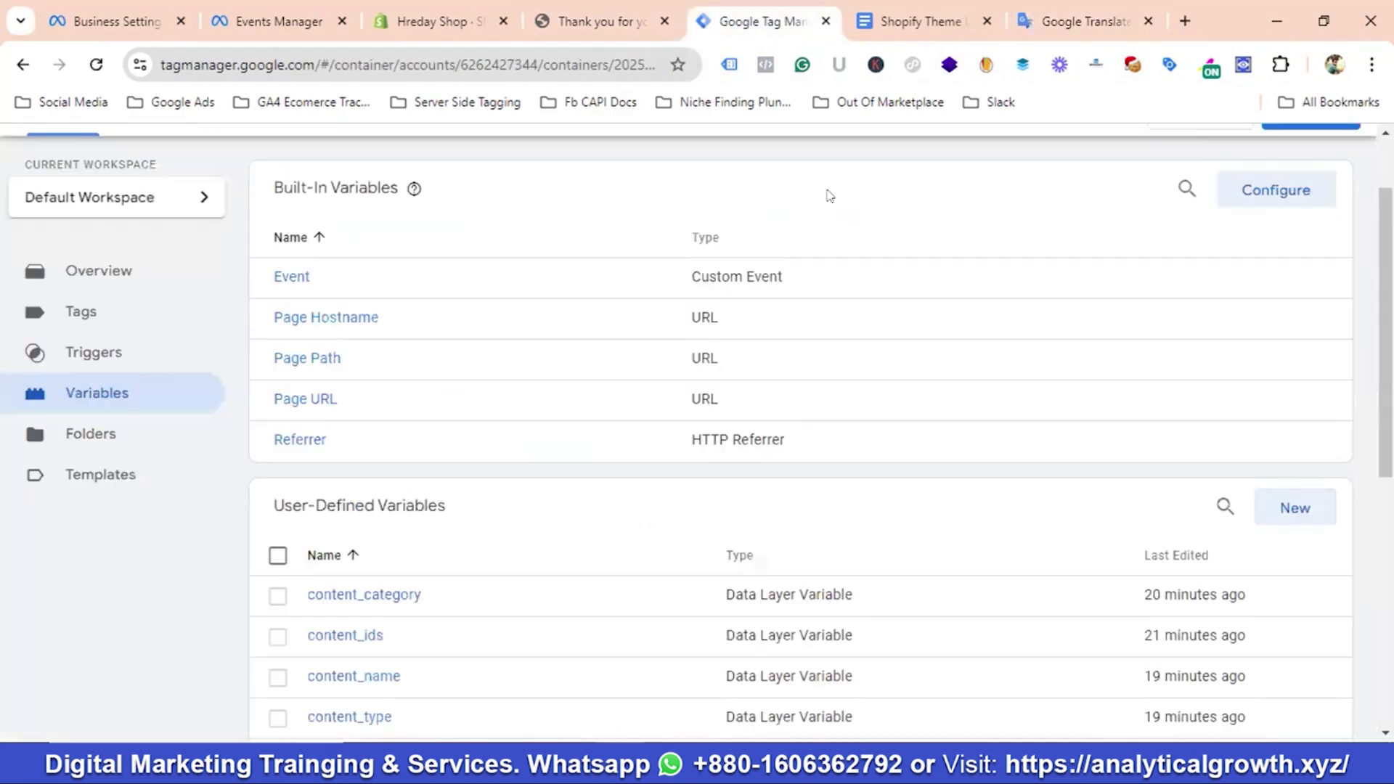
pyautogui.click(1289, 507)
pyautogui.click(349, 157)
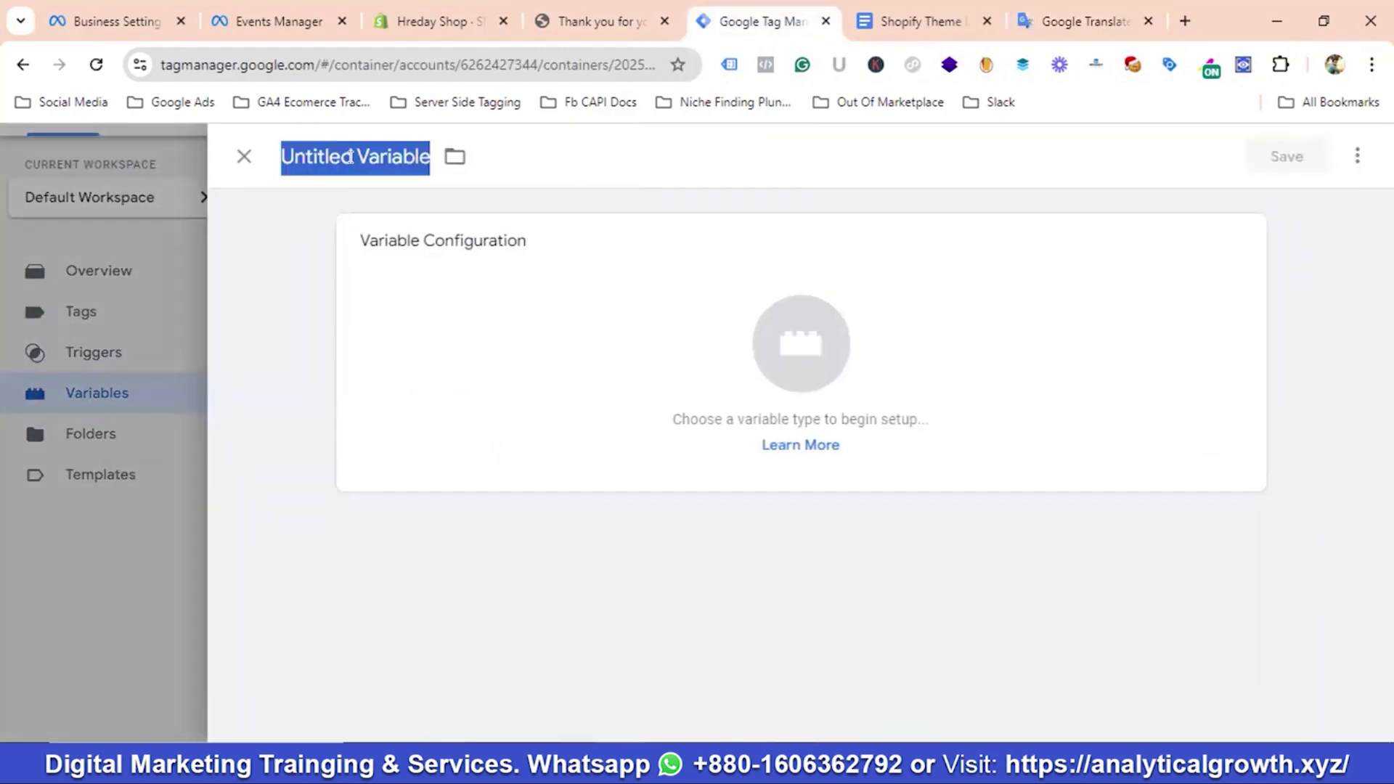
pyautogui.hotkey('ctrl', 'v')
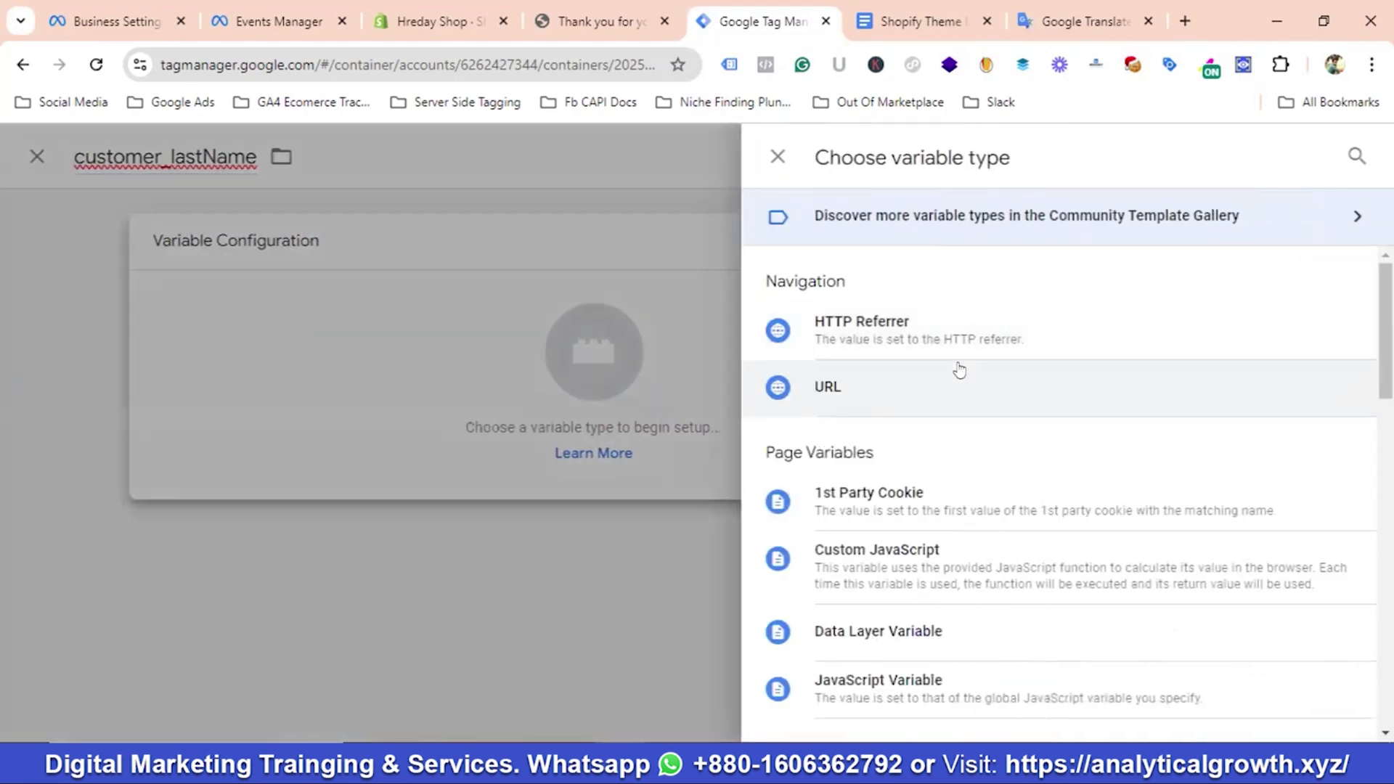
# Make the variable a Data Layer Variable with the data layer variable name customer_lastName and save it
pyautogui.scroll(-3, 959, 367)
pyautogui.click(918, 447)
pyautogui.click(489, 443)
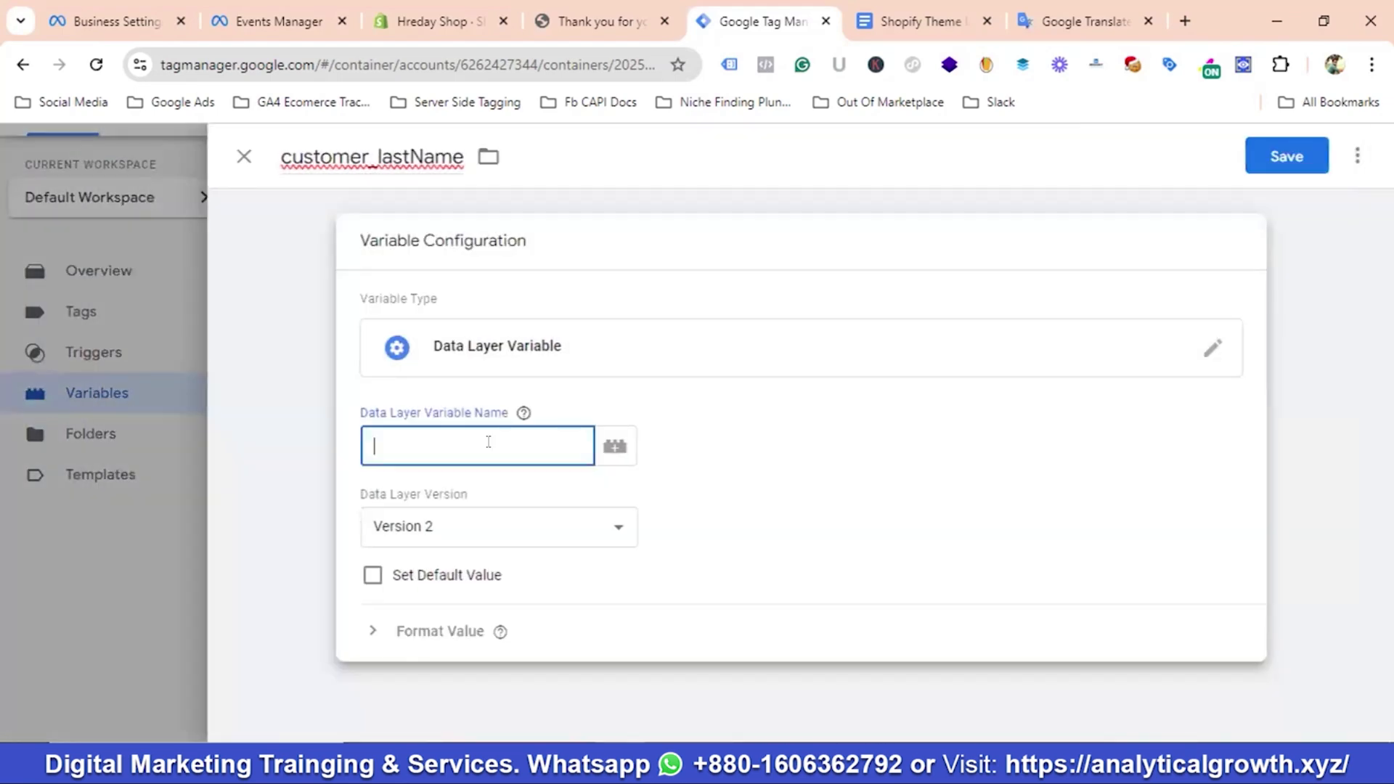
pyautogui.hotkey('ctrl', 'v')
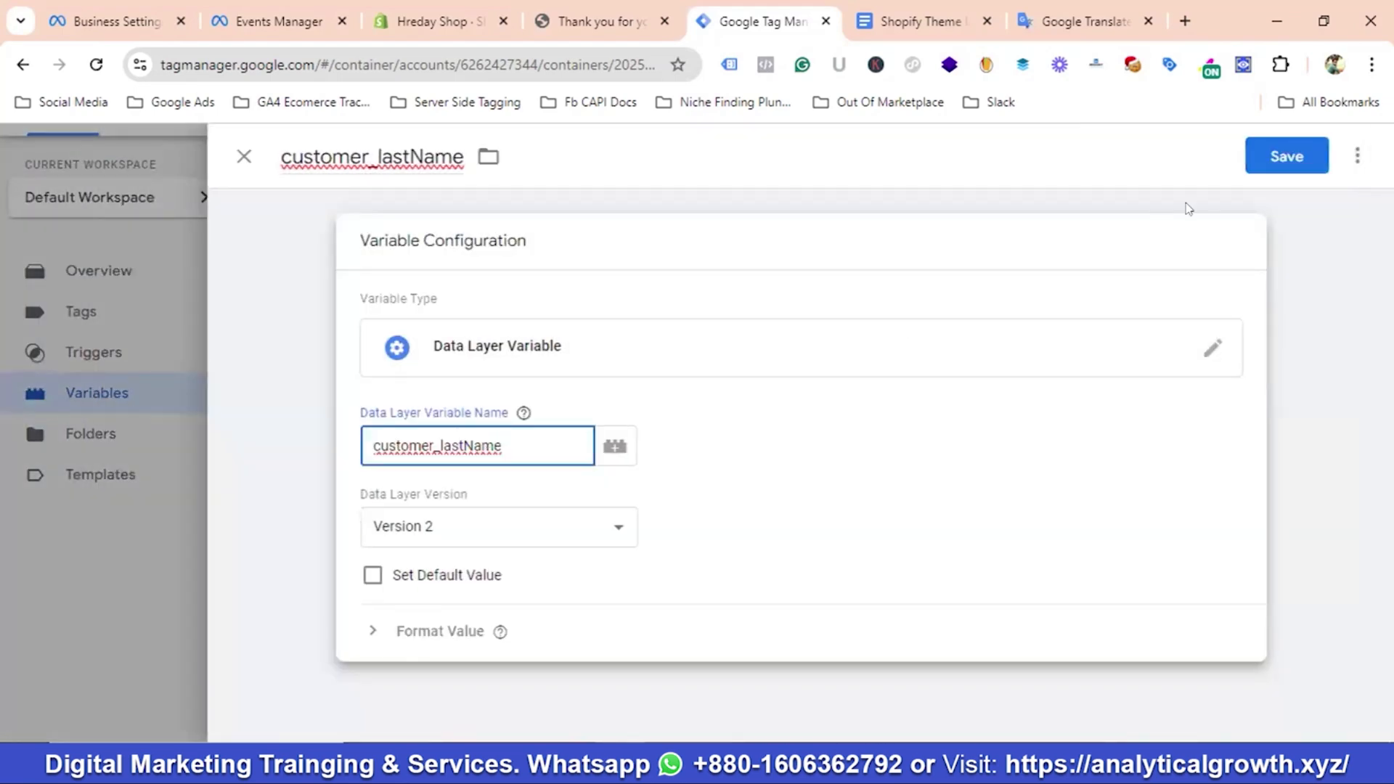
pyautogui.click(1287, 157)
# Switch to Google Translate and copy the key name customer_phoneNo from the field list
pyautogui.click(1071, 21)
pyautogui.click(294, 339)
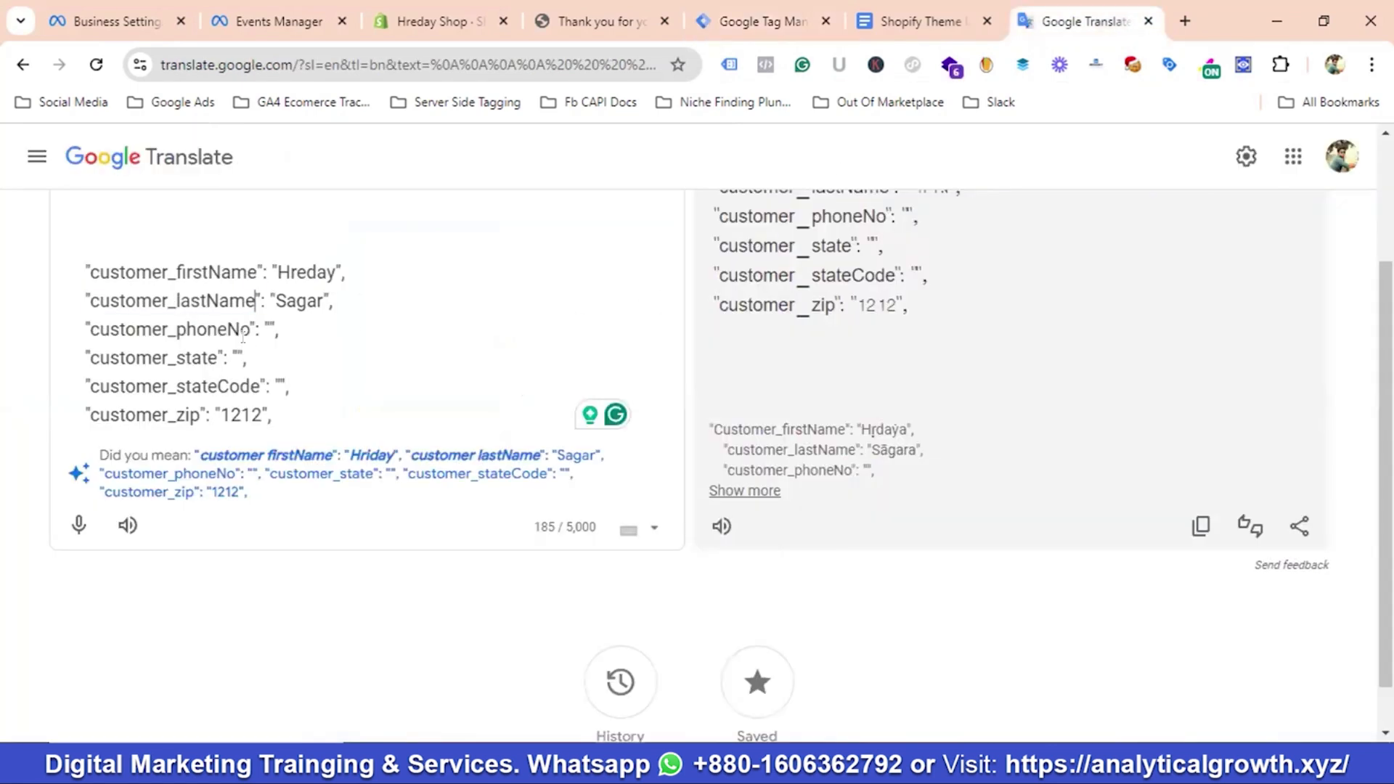
pyautogui.moveTo(245, 329); pyautogui.dragTo(90, 327)
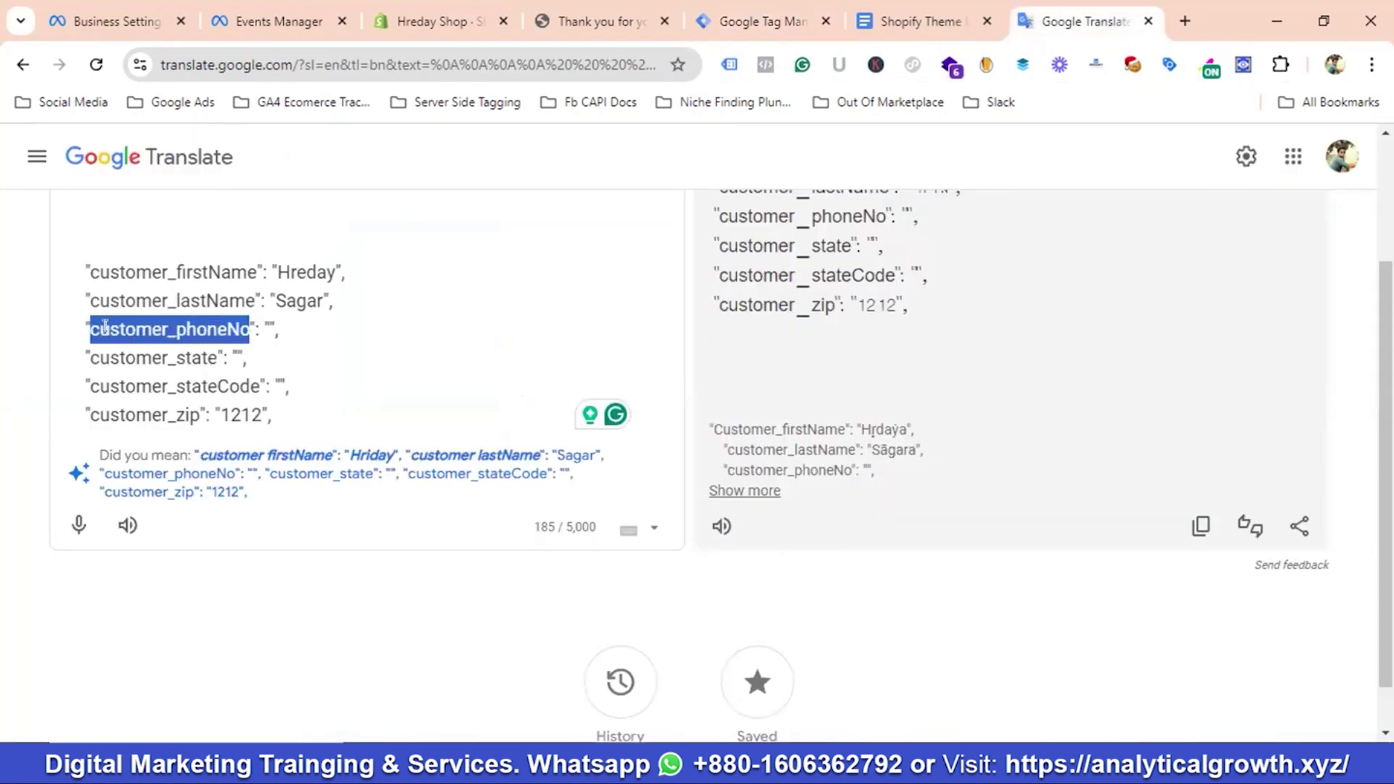
pyautogui.rightClick(106, 327)
pyautogui.click(174, 463)
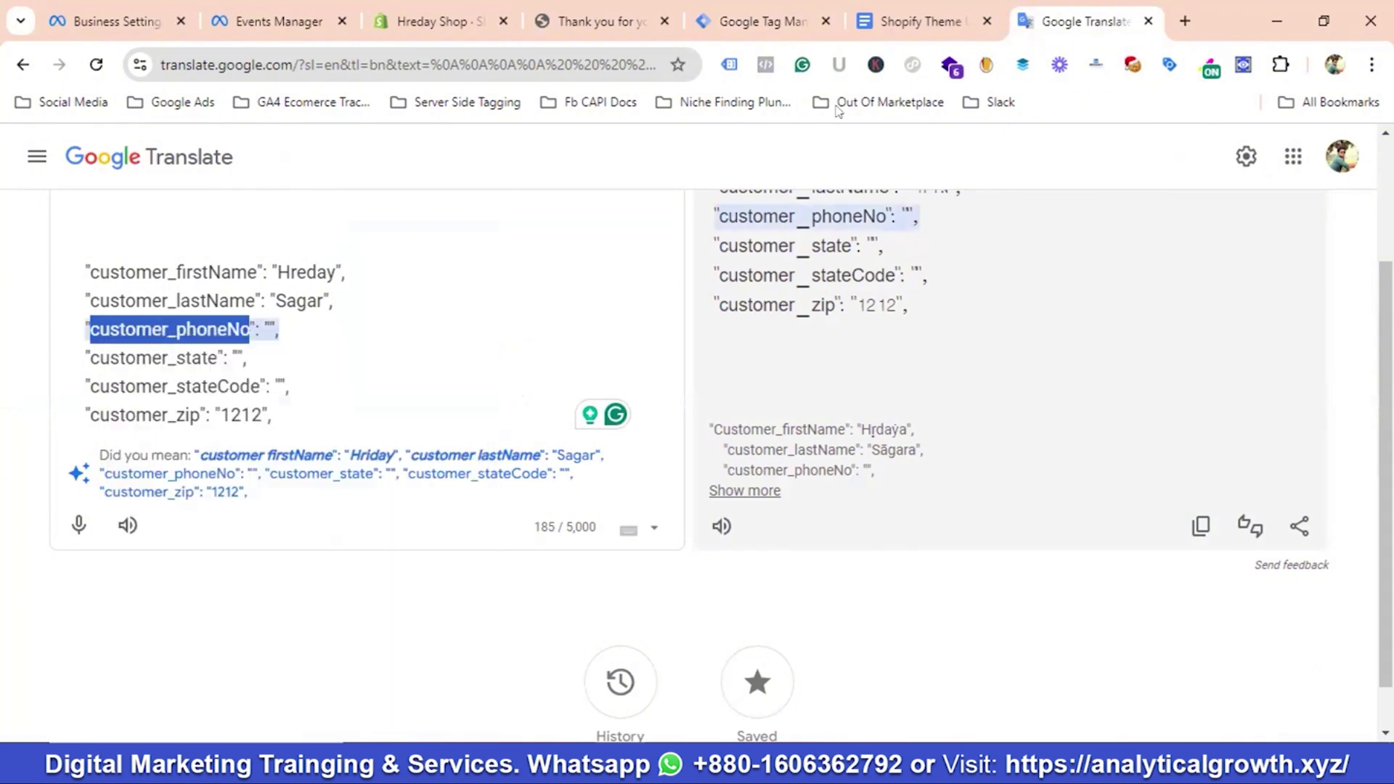
# Return to Google Tag Manager and create a new user-defined variable named customer_phoneNo
pyautogui.click(759, 21)
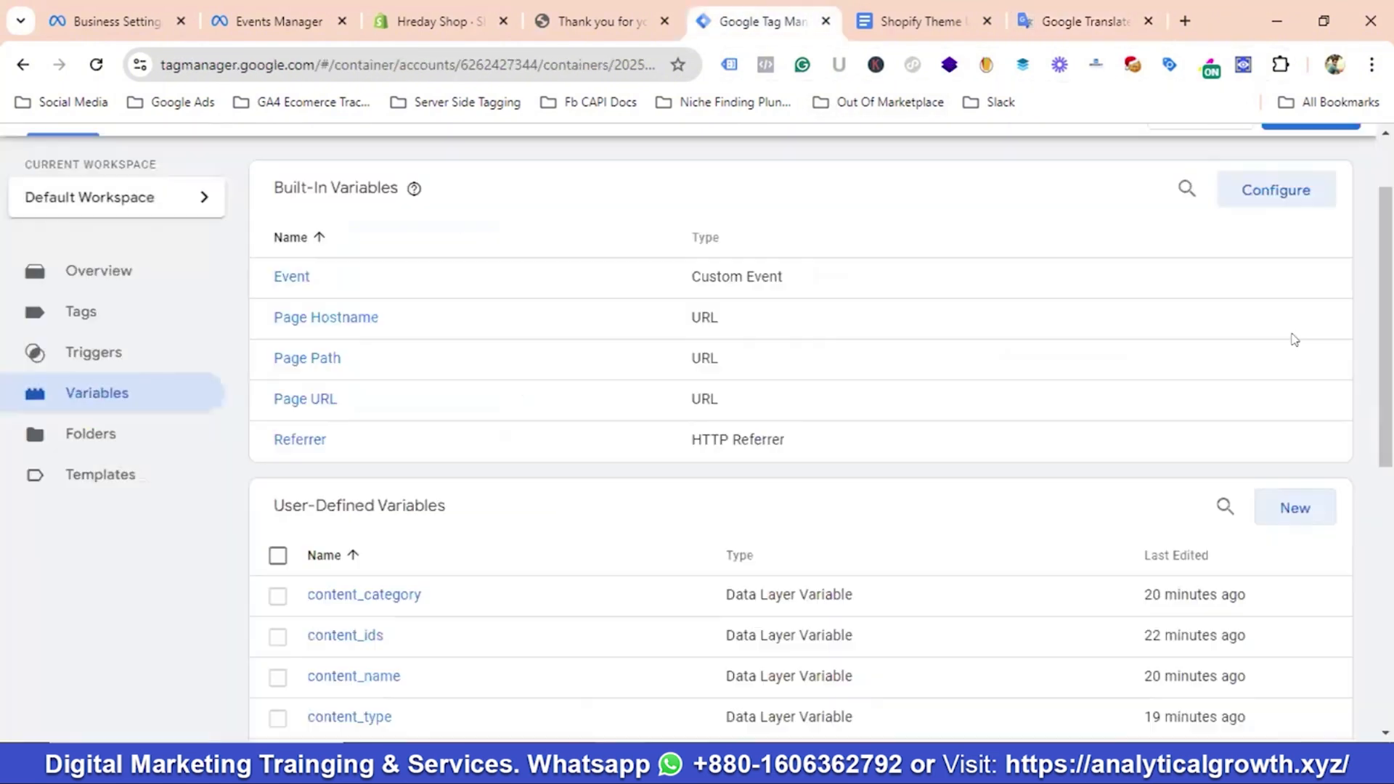
pyautogui.click(1296, 506)
pyautogui.click(376, 158)
pyautogui.tripleClick(374, 159)
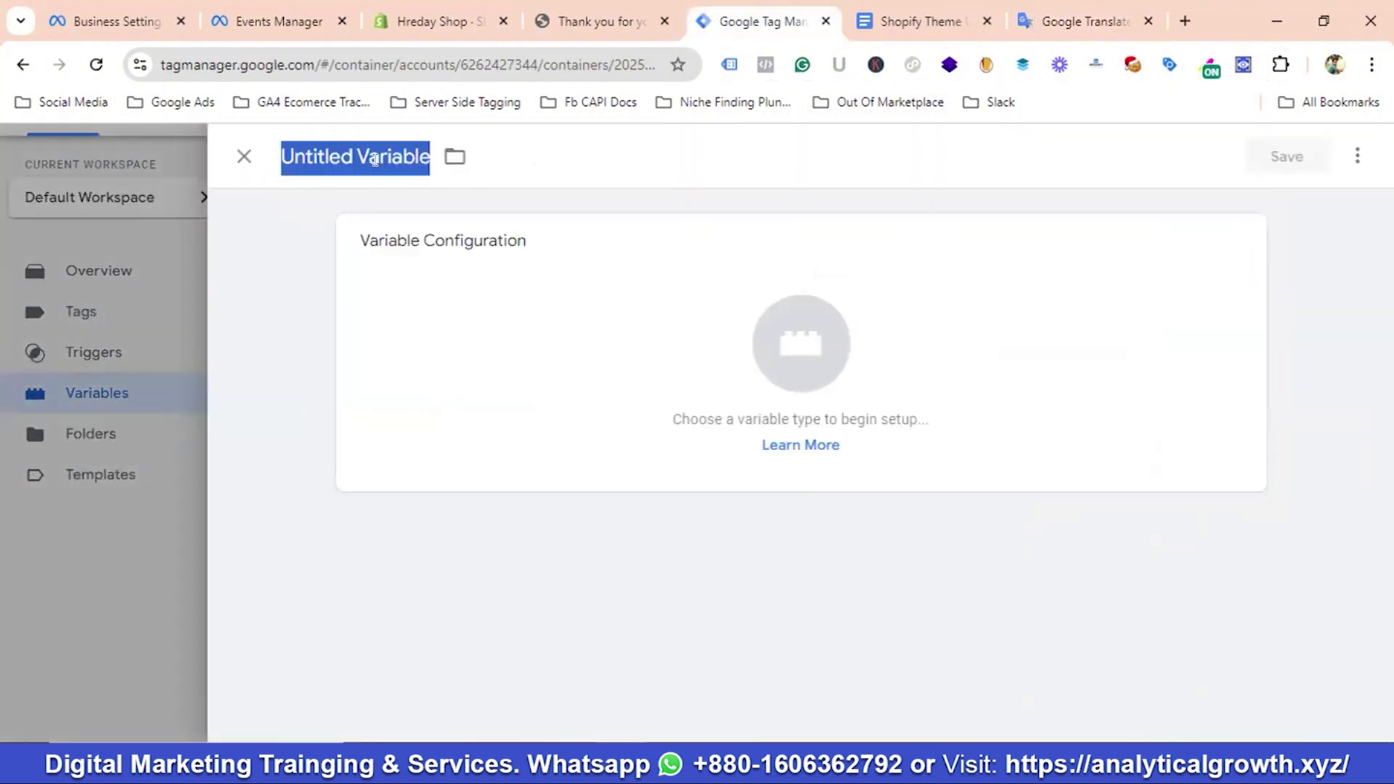
pyautogui.hotkey('ctrl', 'v')
# Set the variable type to Data Layer Variable with the data layer variable name customer_phoneNo and save it
pyautogui.click(777, 354)
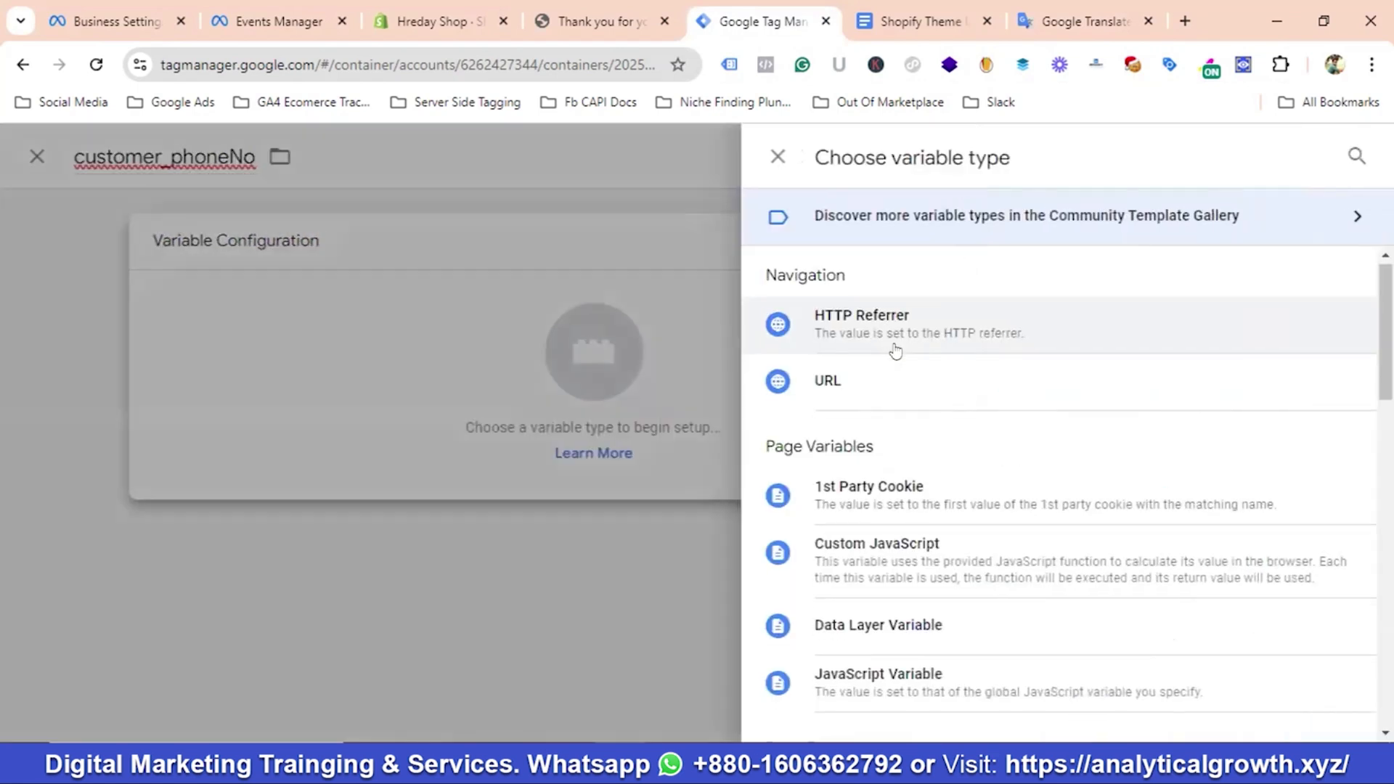
pyautogui.scroll(-3, 895, 351)
pyautogui.click(912, 427)
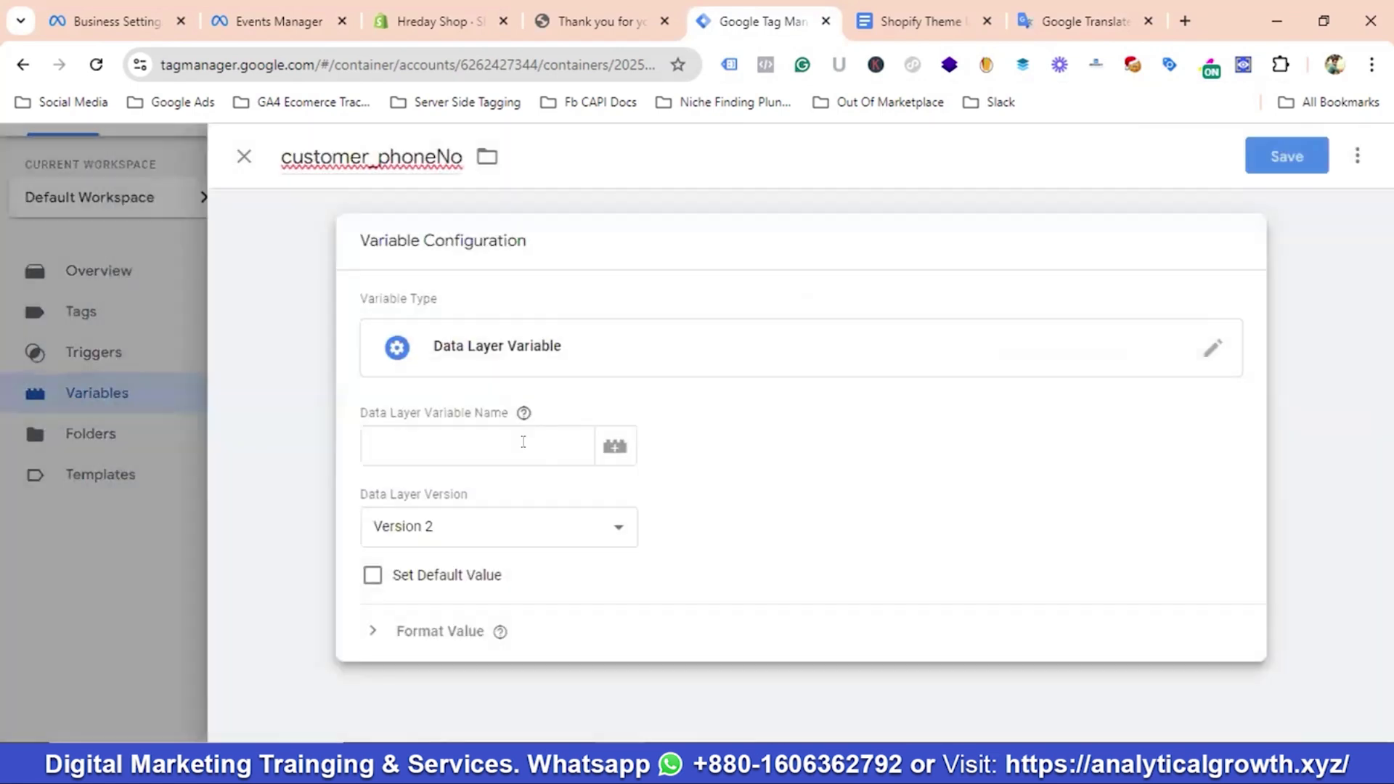
pyautogui.click(481, 439)
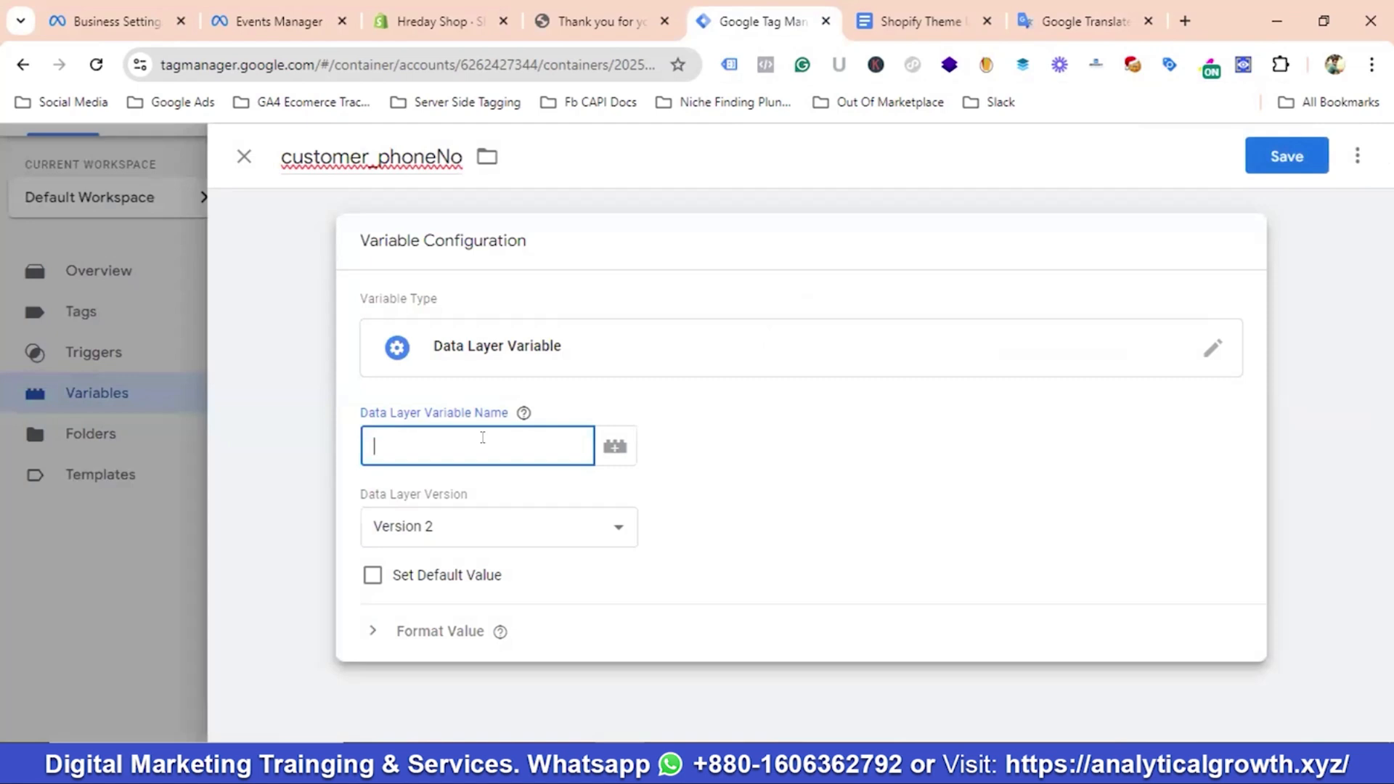
pyautogui.hotkey('ctrl', 'v')
pyautogui.click(1278, 155)
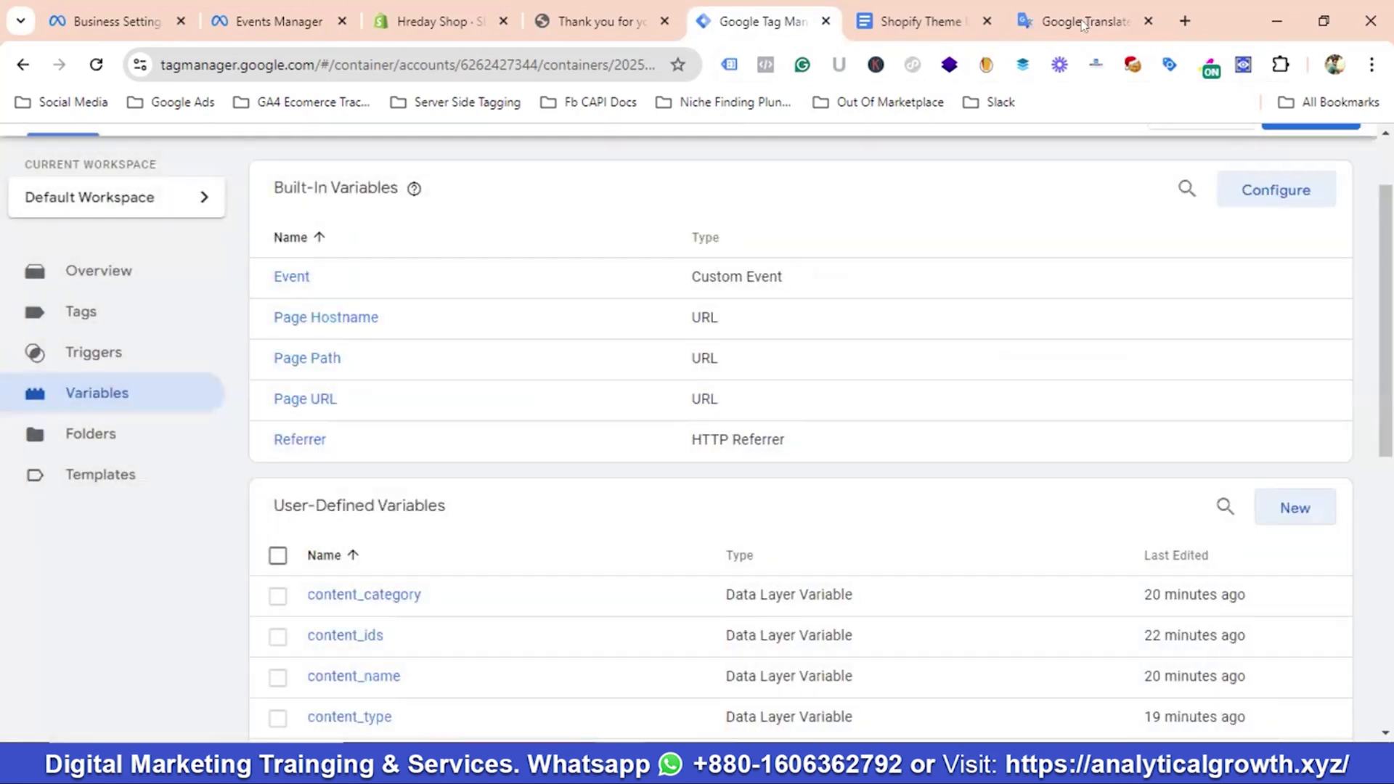
# Switch to Google Translate and copy the key name customer_state from the field list
pyautogui.click(1039, 31)
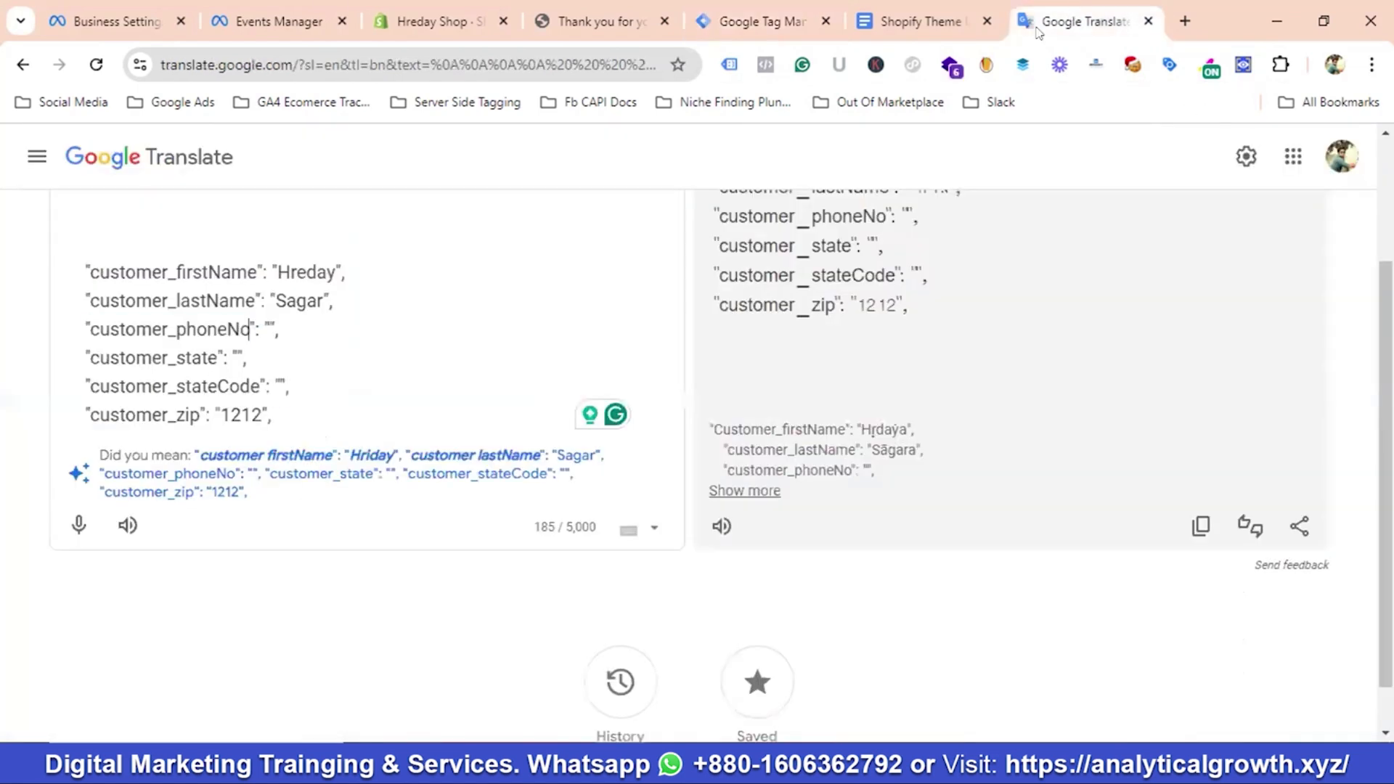
pyautogui.moveTo(213, 356); pyautogui.dragTo(82, 352)
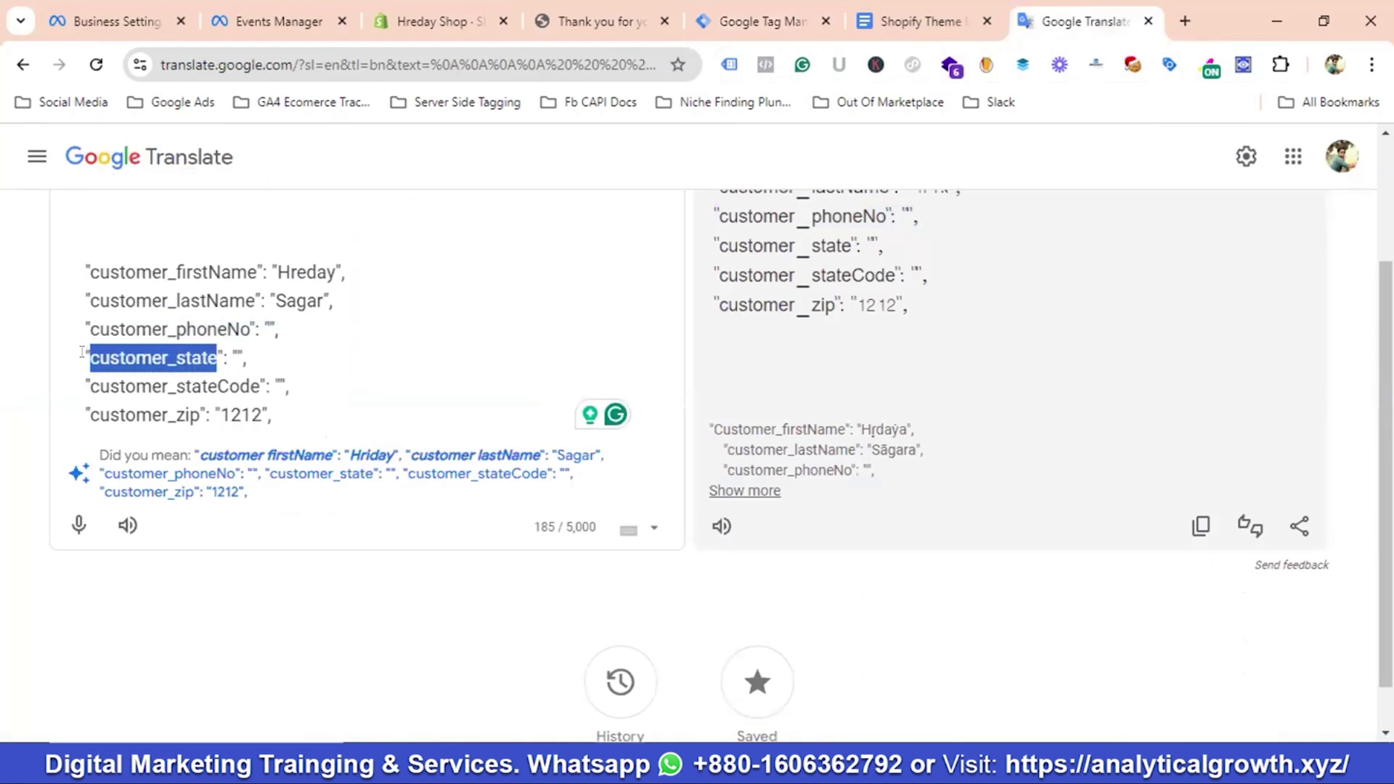
pyautogui.rightClick(107, 353)
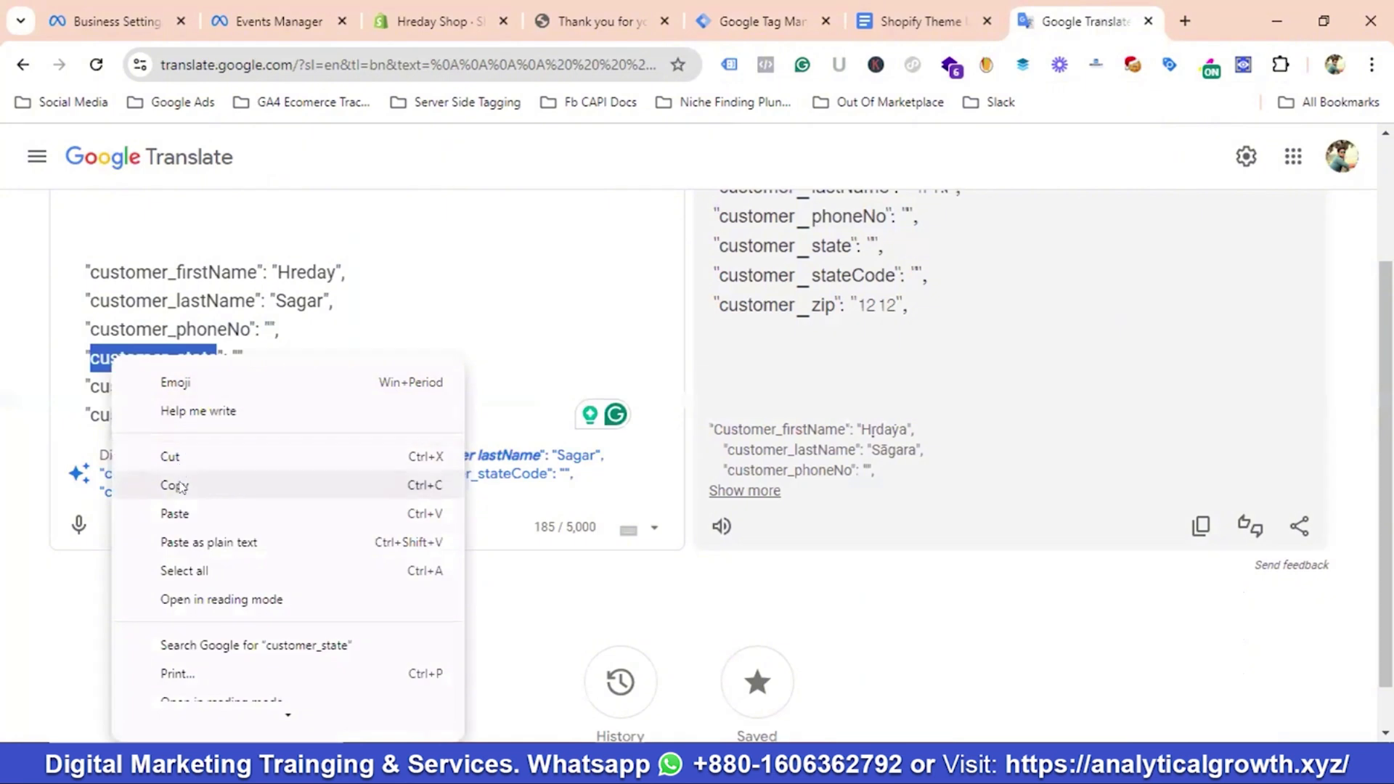
# Return to Google Tag Manager and create a new user-defined variable named customer_state
pyautogui.click(773, 16)
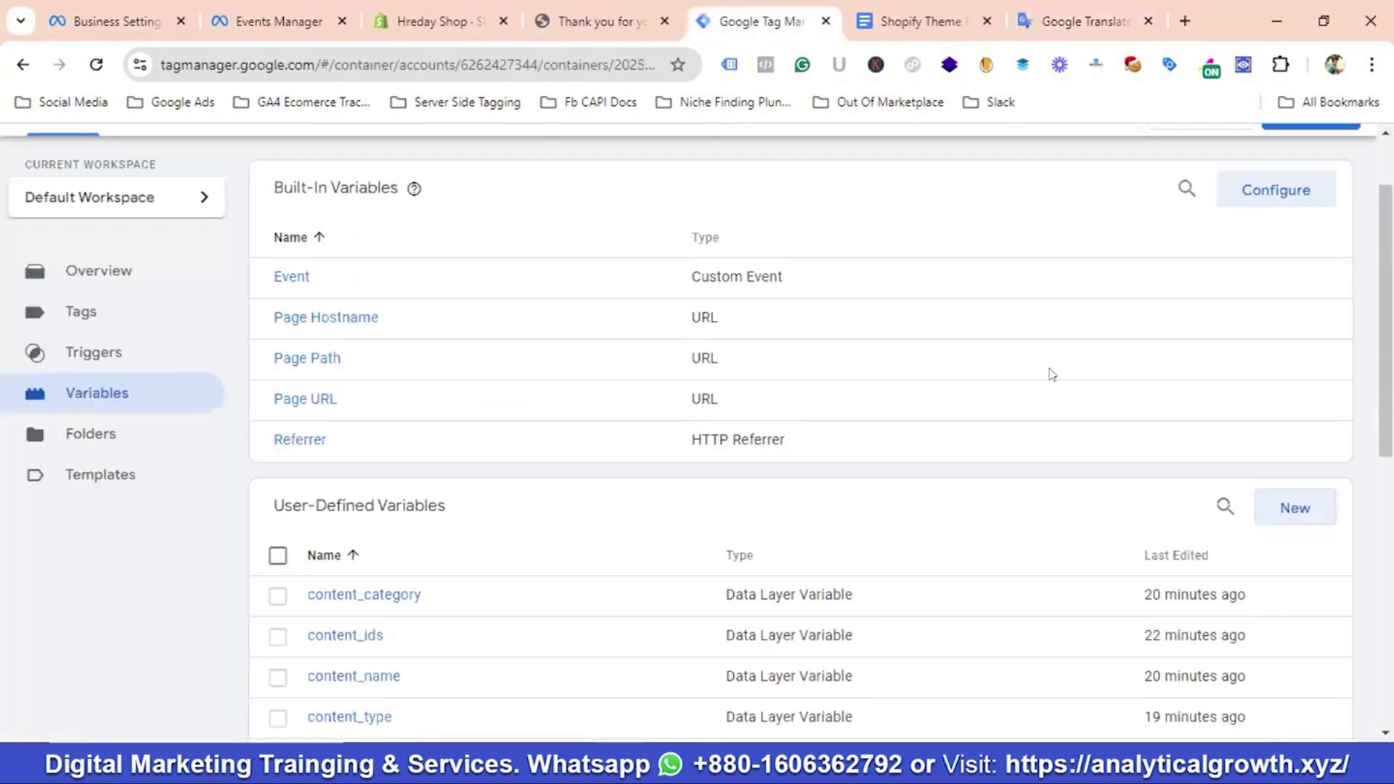
pyautogui.click(1295, 510)
pyautogui.click(358, 158)
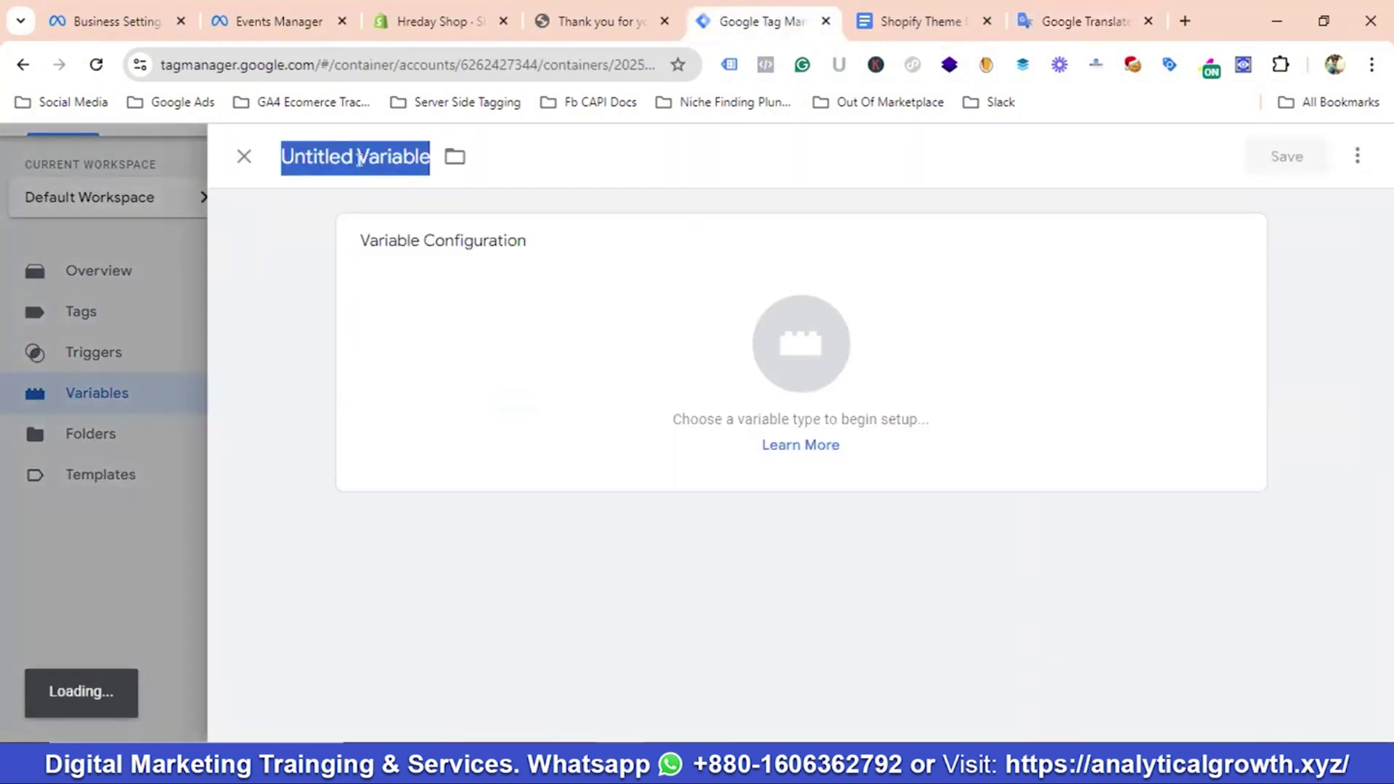
pyautogui.hotkey('ctrl', 'v')
# Make the variable a Data Layer Variable with the data layer variable name customer_state and save it
pyautogui.click(813, 360)
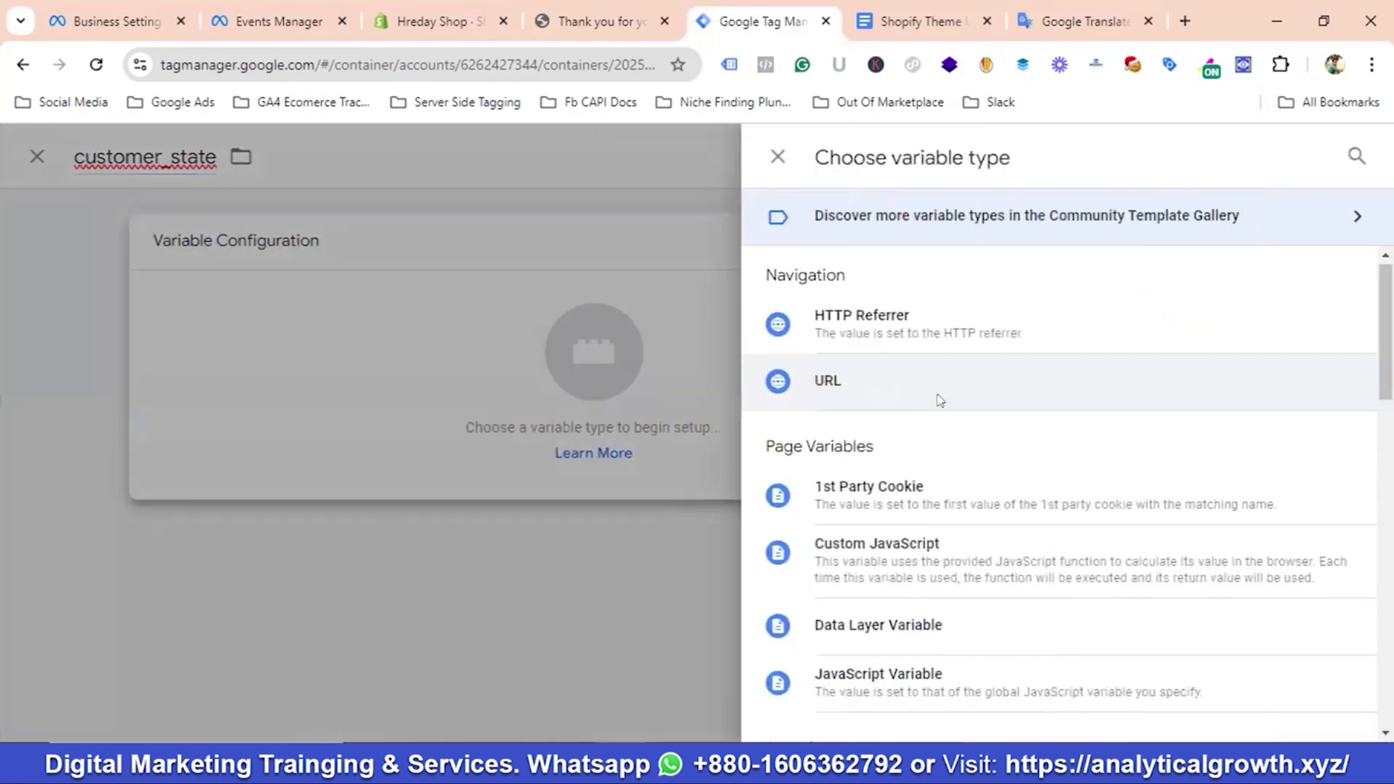
pyautogui.scroll(-1, 900, 464)
pyautogui.click(875, 429)
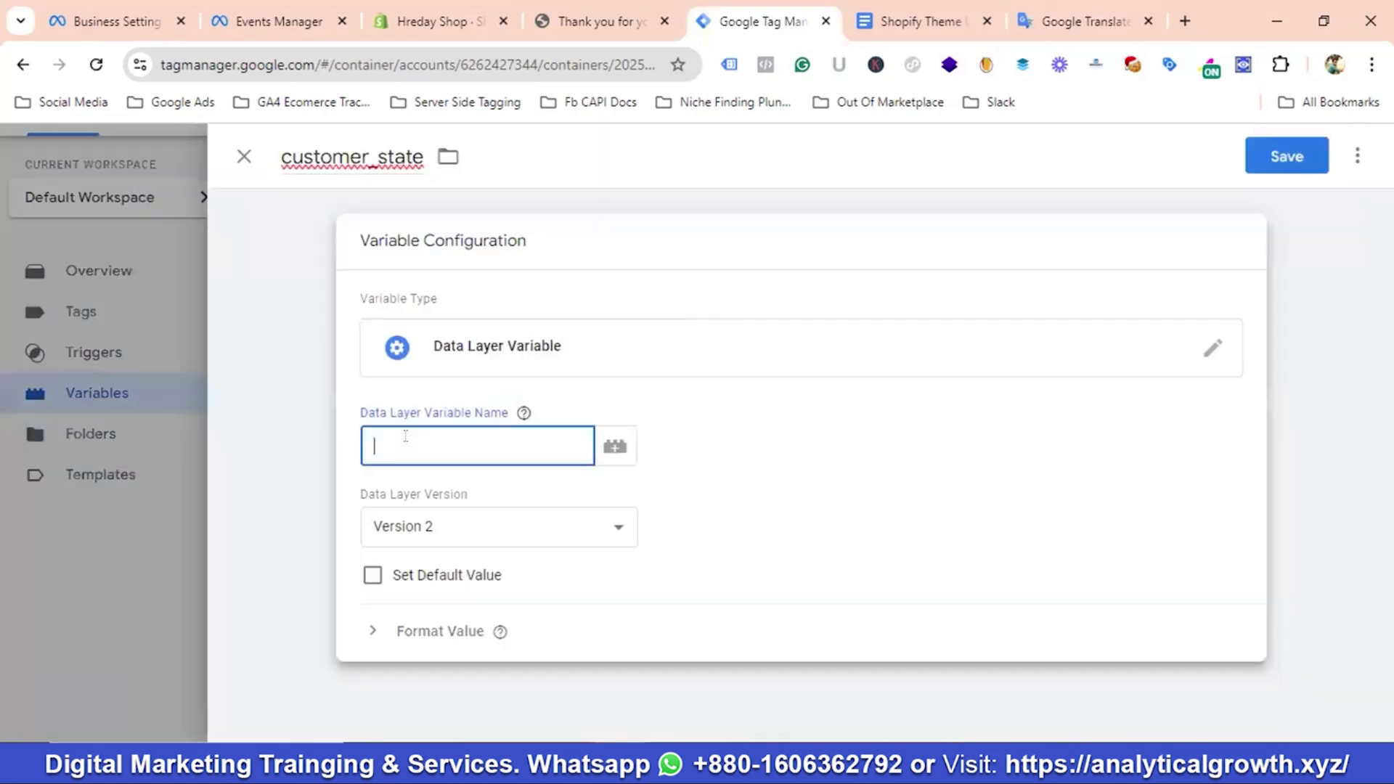
pyautogui.hotkey('ctrl', 'v')
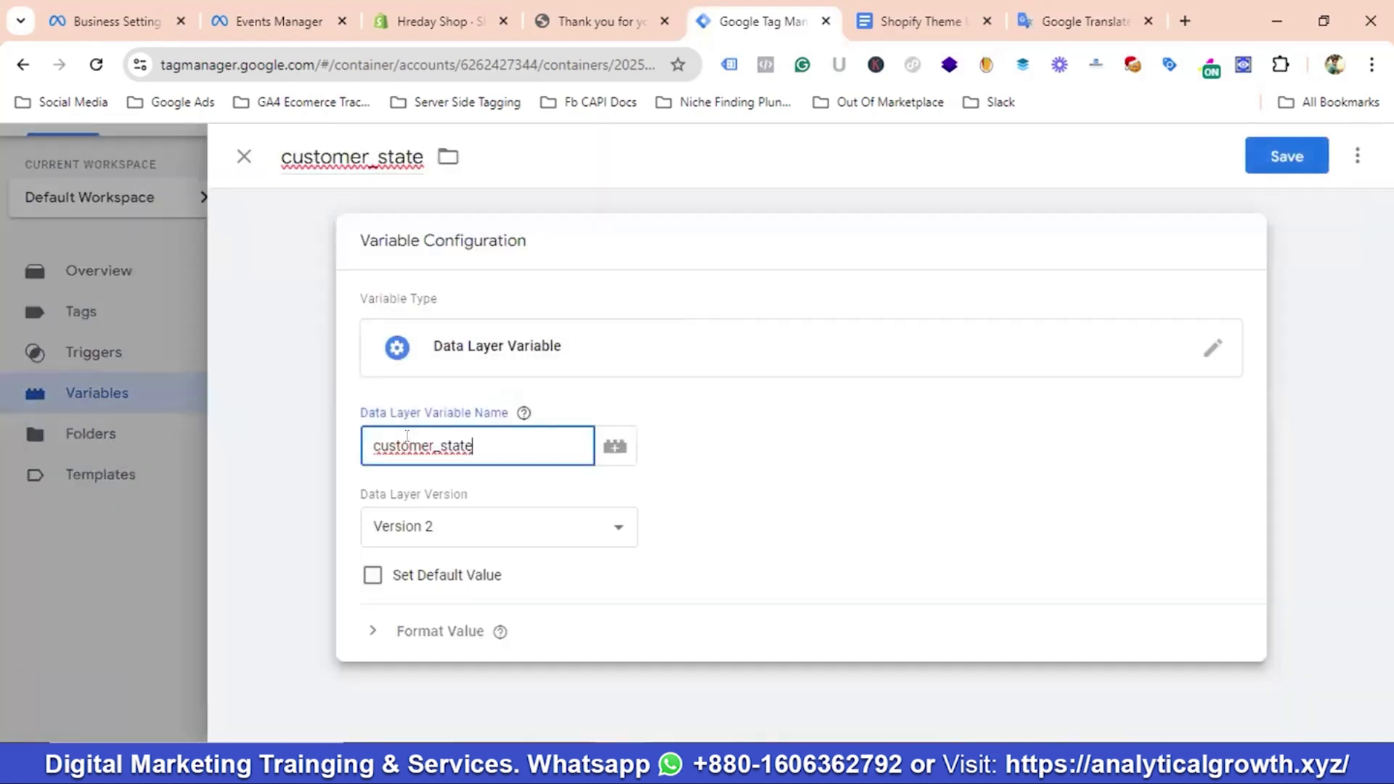
pyautogui.click(1300, 156)
# Switch to Google Translate and copy the key name customer_zip from the field list
pyautogui.click(1082, 21)
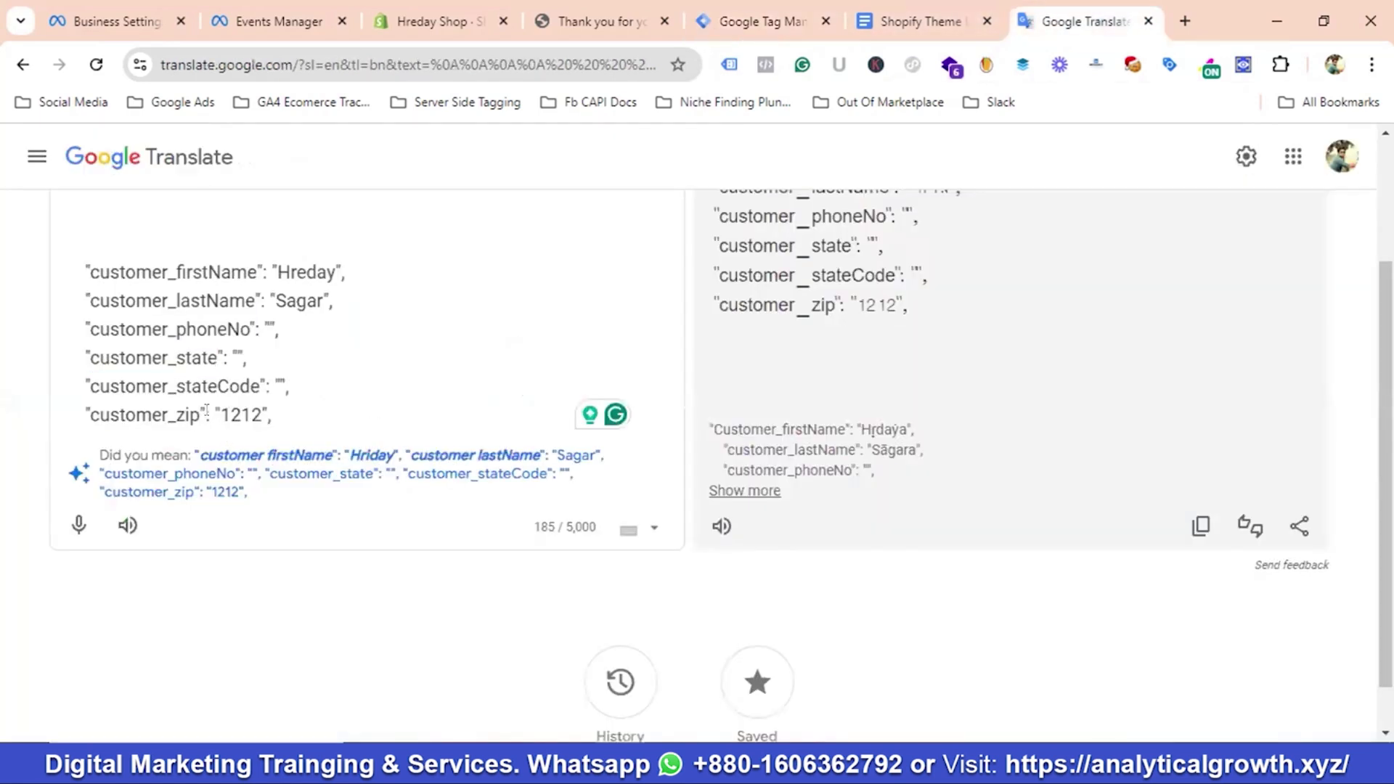
pyautogui.moveTo(197, 412); pyautogui.dragTo(90, 409)
pyautogui.rightClick(109, 415)
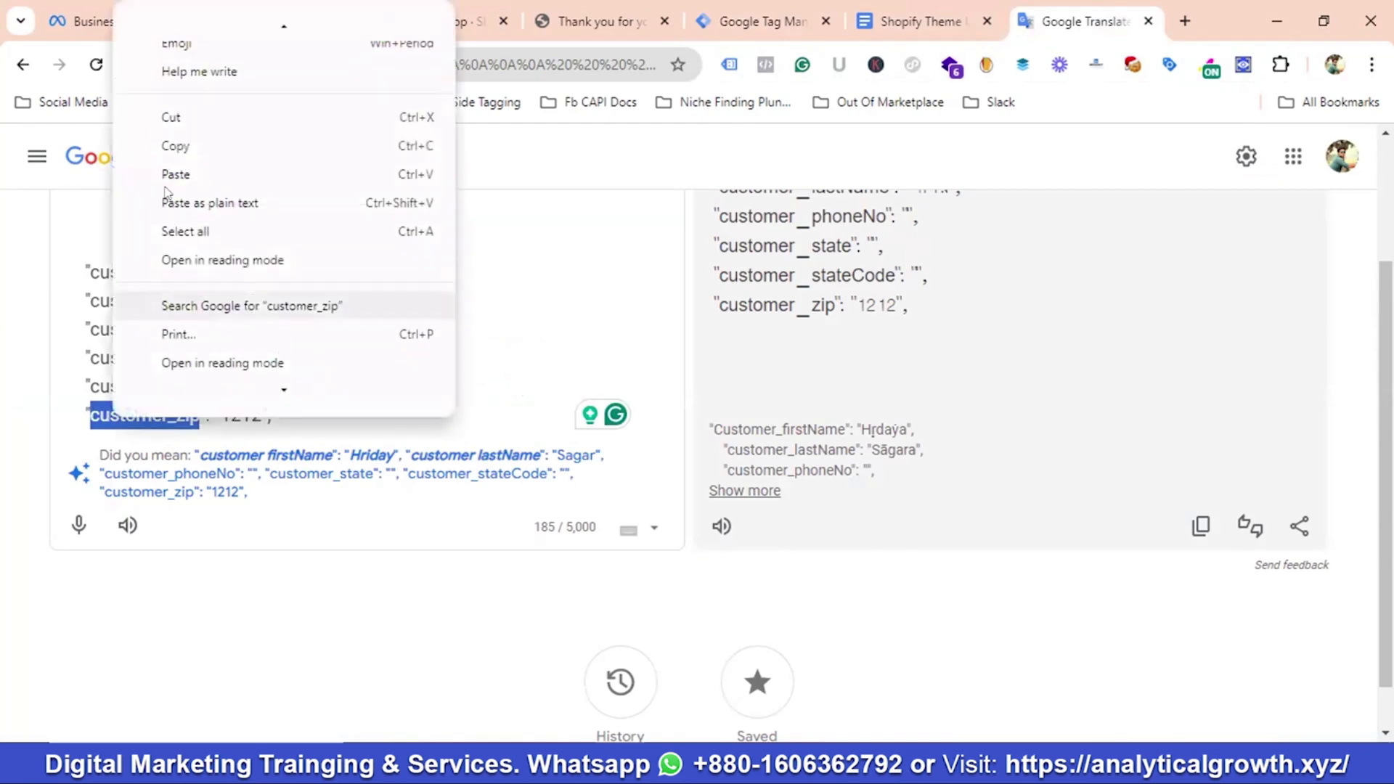
pyautogui.click(172, 145)
# Return to Google Tag Manager and create a new user-defined variable named customer_zip
pyautogui.click(745, 24)
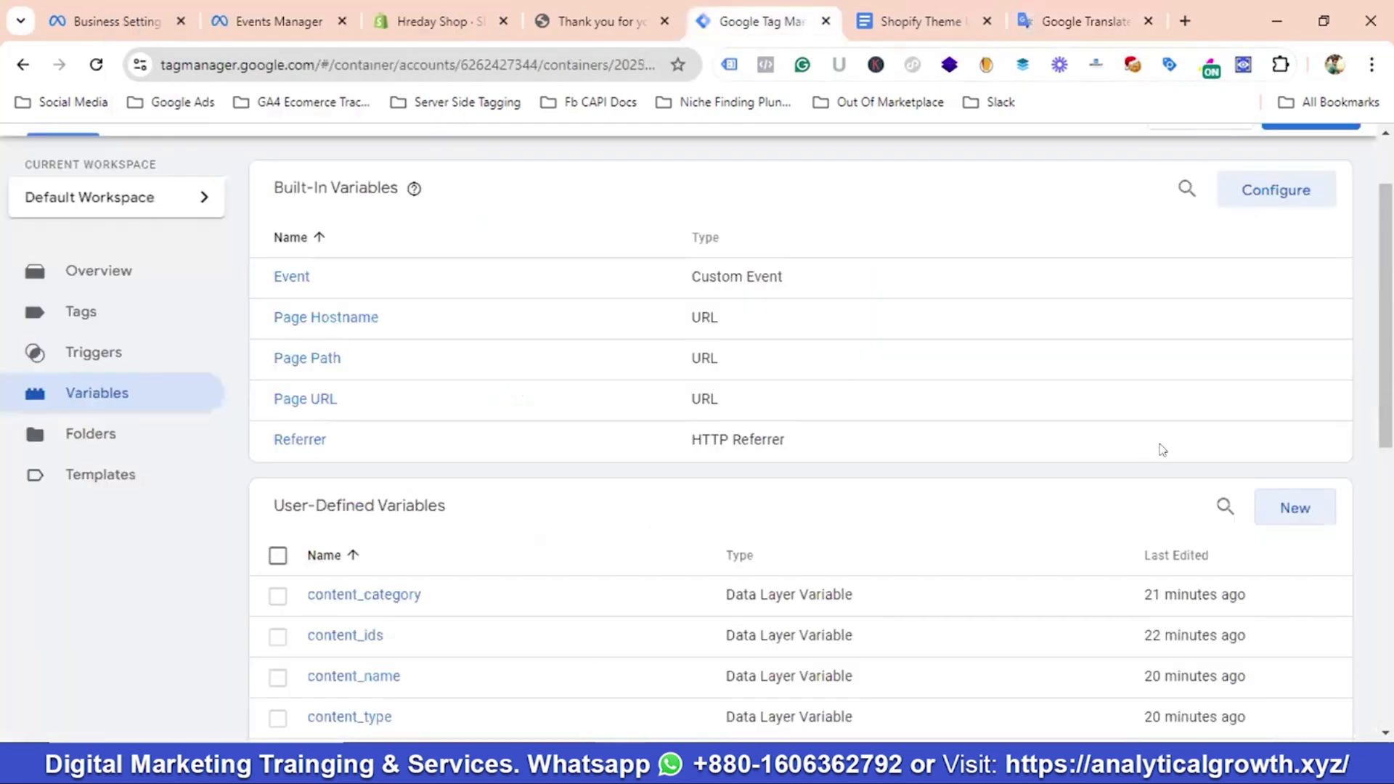
pyautogui.click(1278, 507)
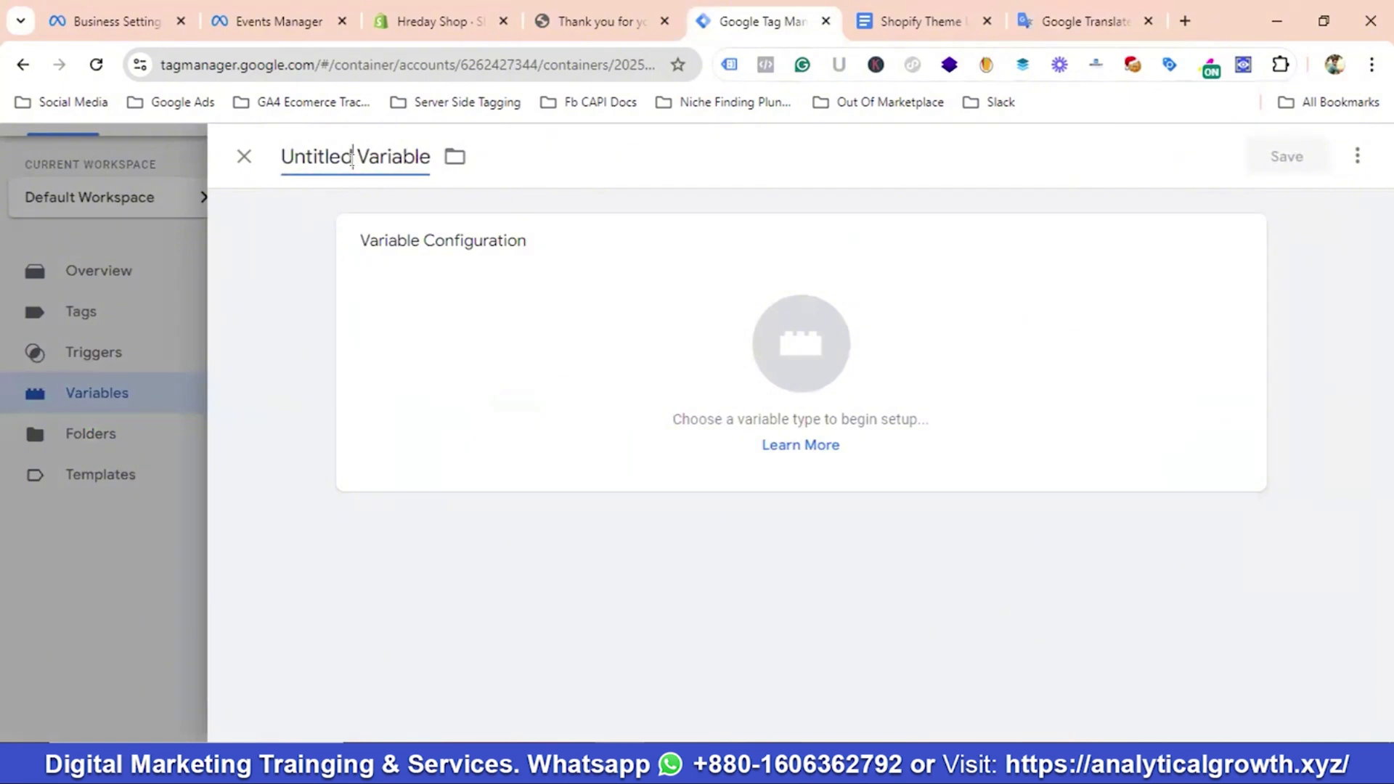
pyautogui.click(353, 159)
pyautogui.hotkey('ctrl', 'v')
# Make the variable a Data Layer Variable with the data layer variable name customer_zip and save it
pyautogui.click(813, 366)
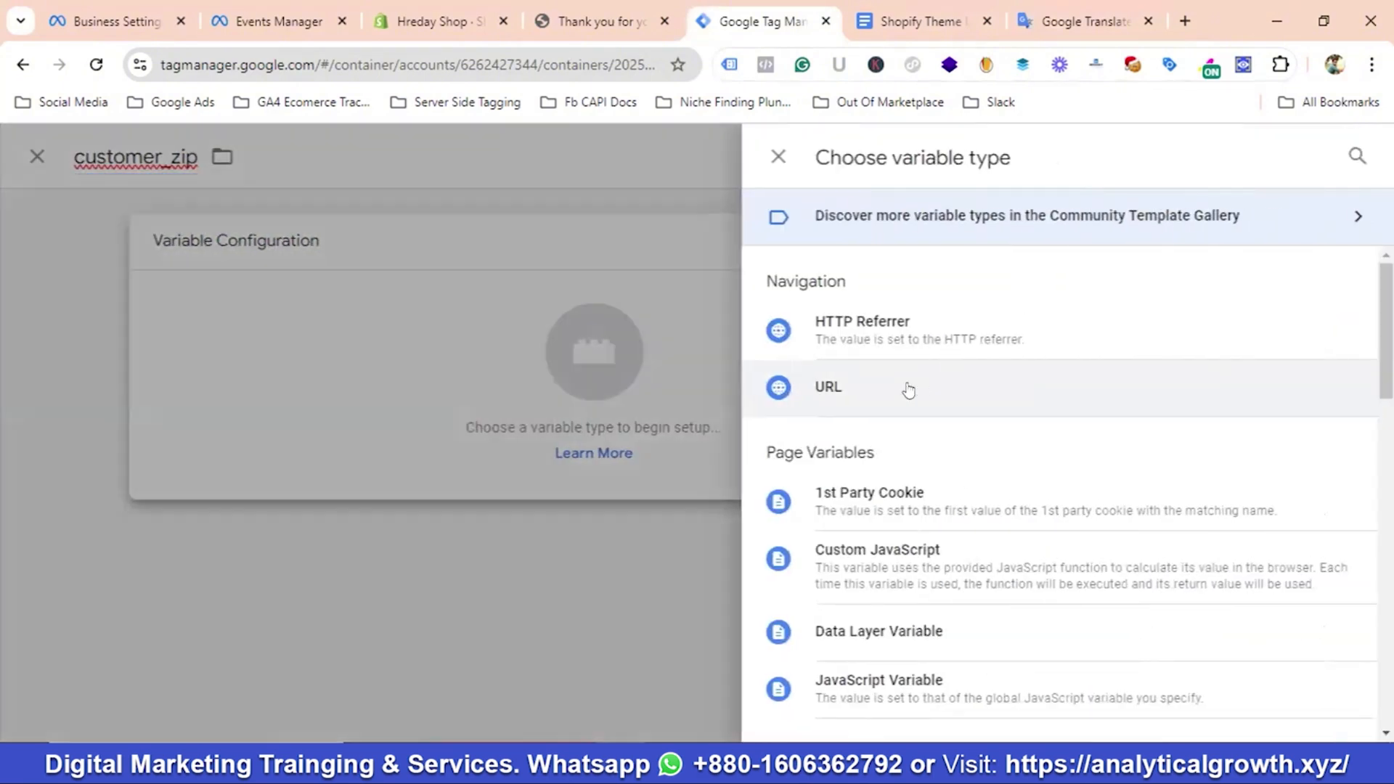
pyautogui.scroll(-3, 940, 389)
pyautogui.click(893, 432)
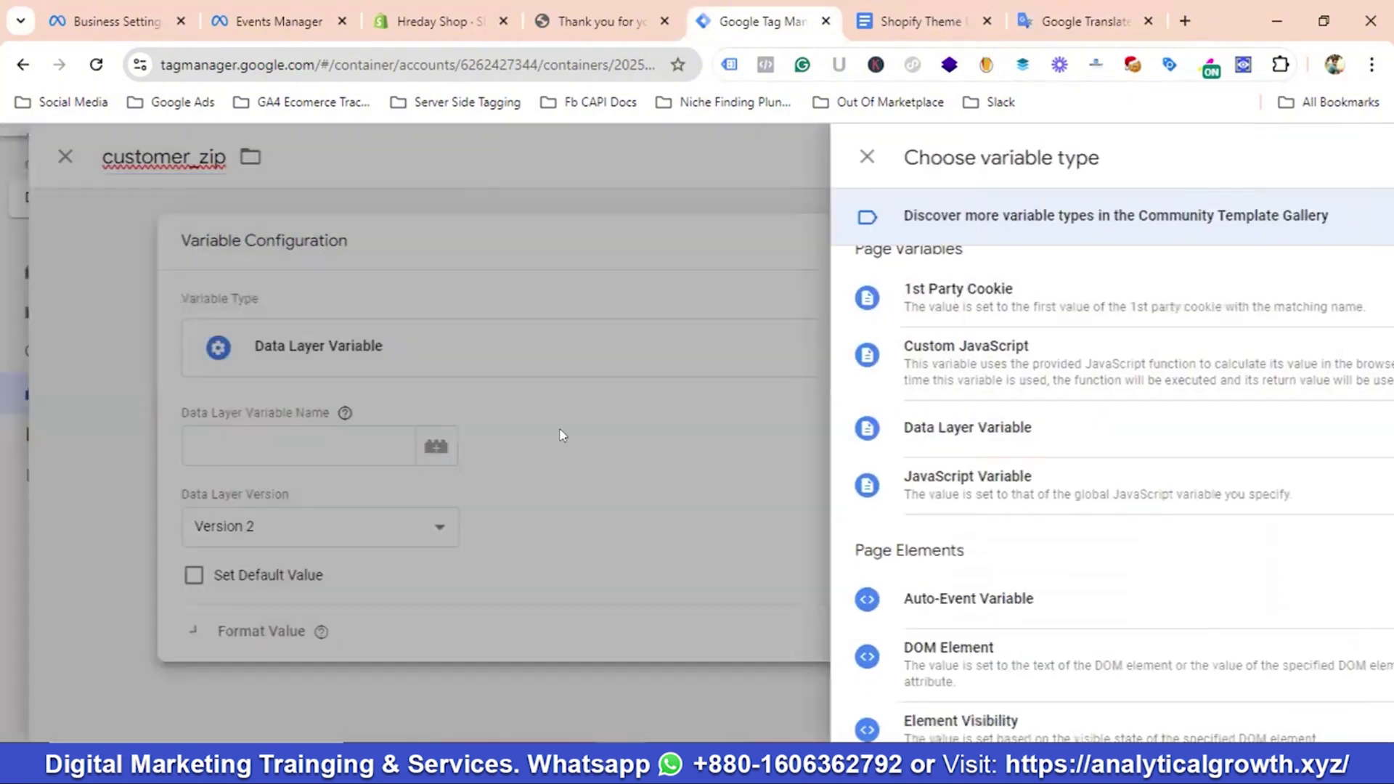
pyautogui.click(417, 445)
pyautogui.hotkey('ctrl', 'v')
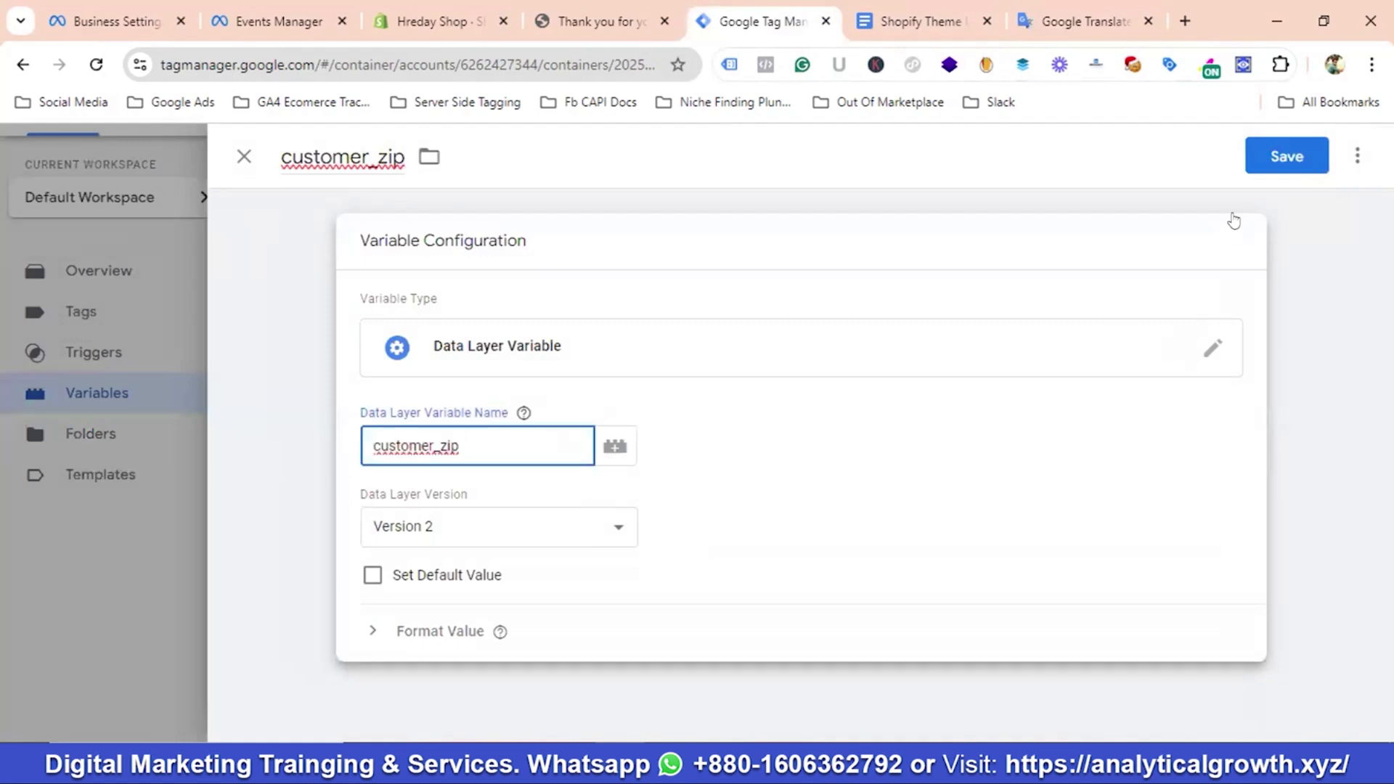
pyautogui.click(1284, 160)
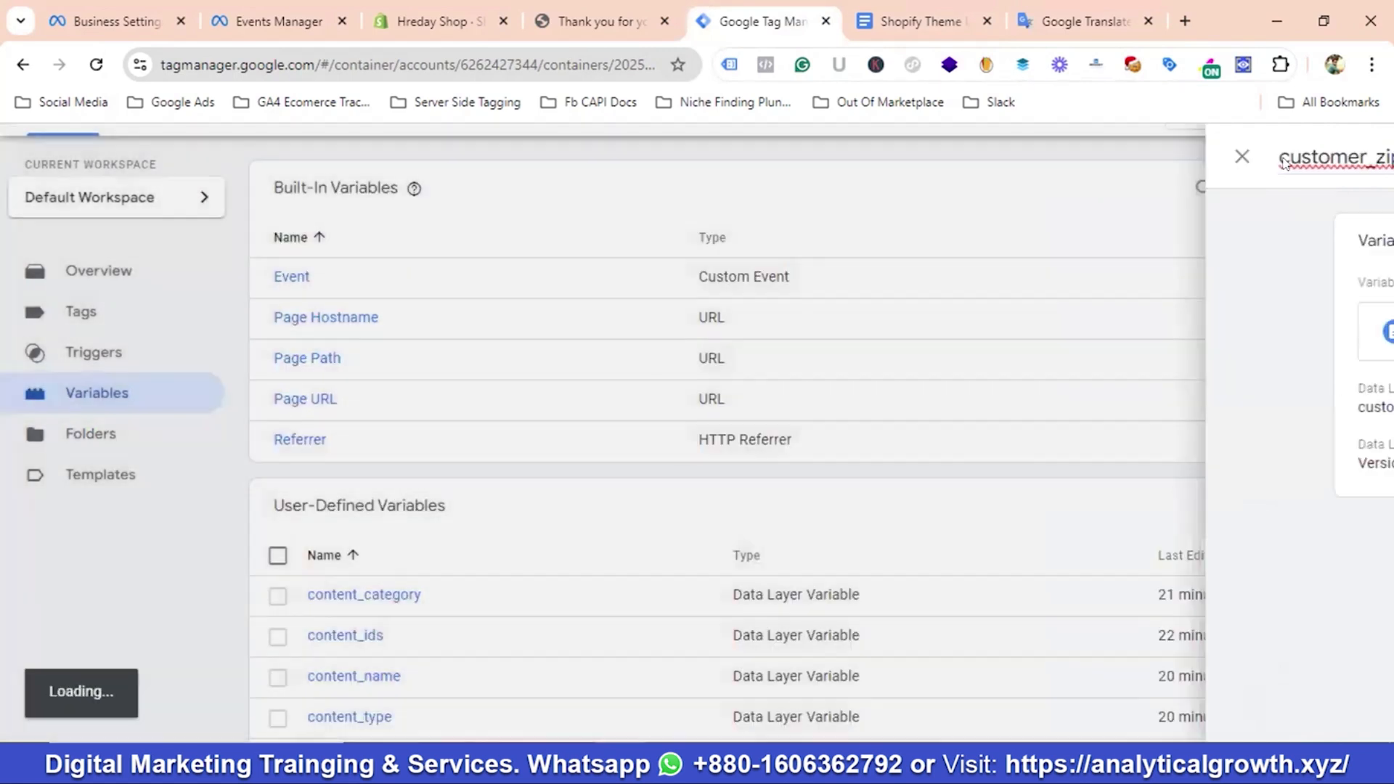
# Open the Meta Event - Purchase tag's configuration for editing and enable Advanced Matching
pyautogui.click(86, 313)
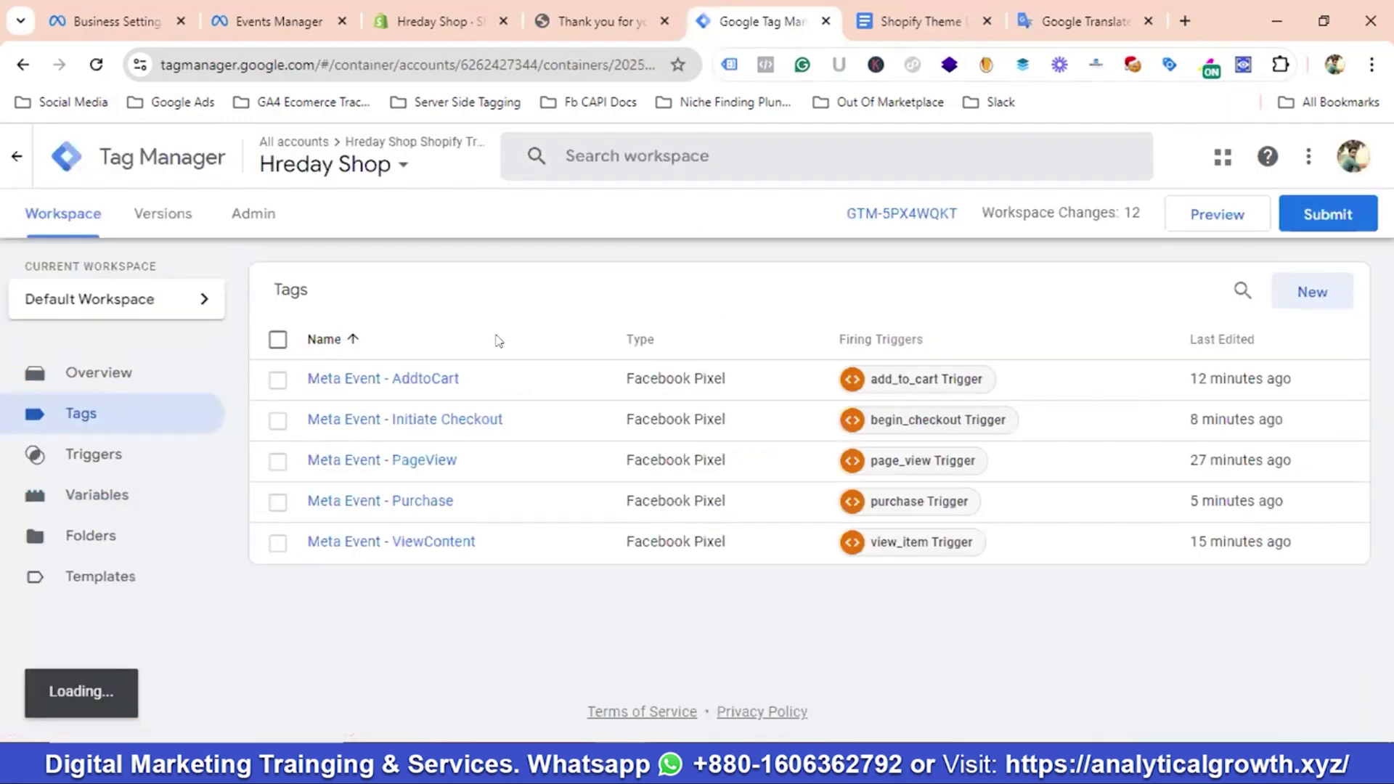
pyautogui.click(396, 509)
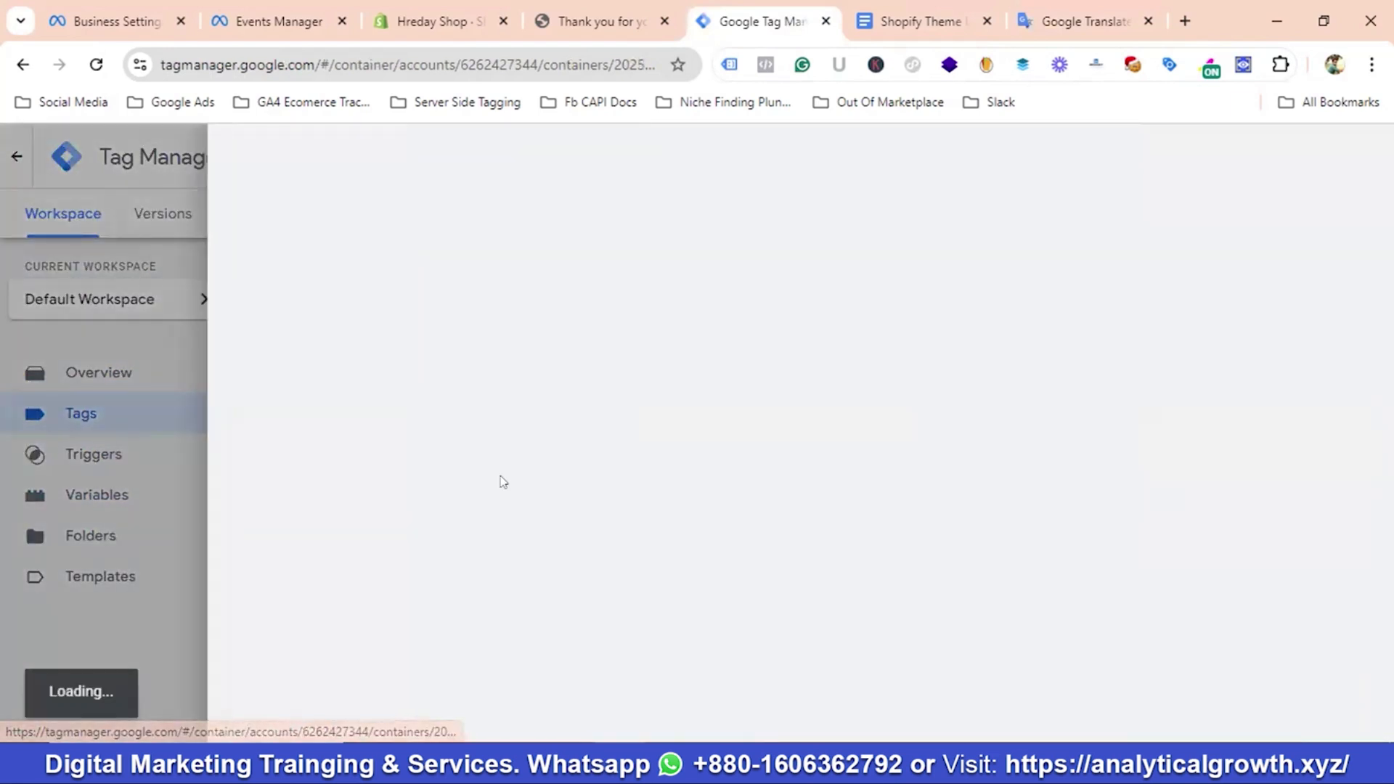
pyautogui.scroll(-2, 502, 484)
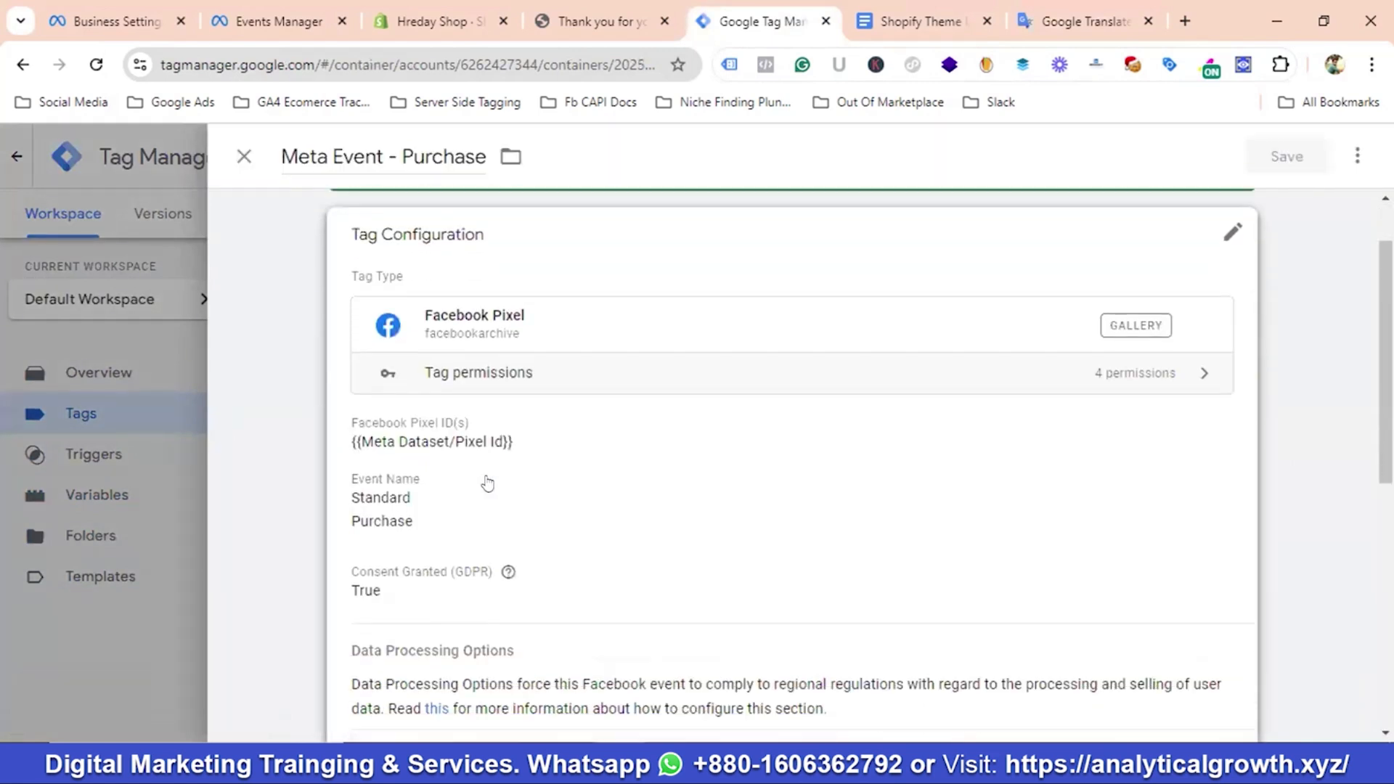
pyautogui.click(451, 467)
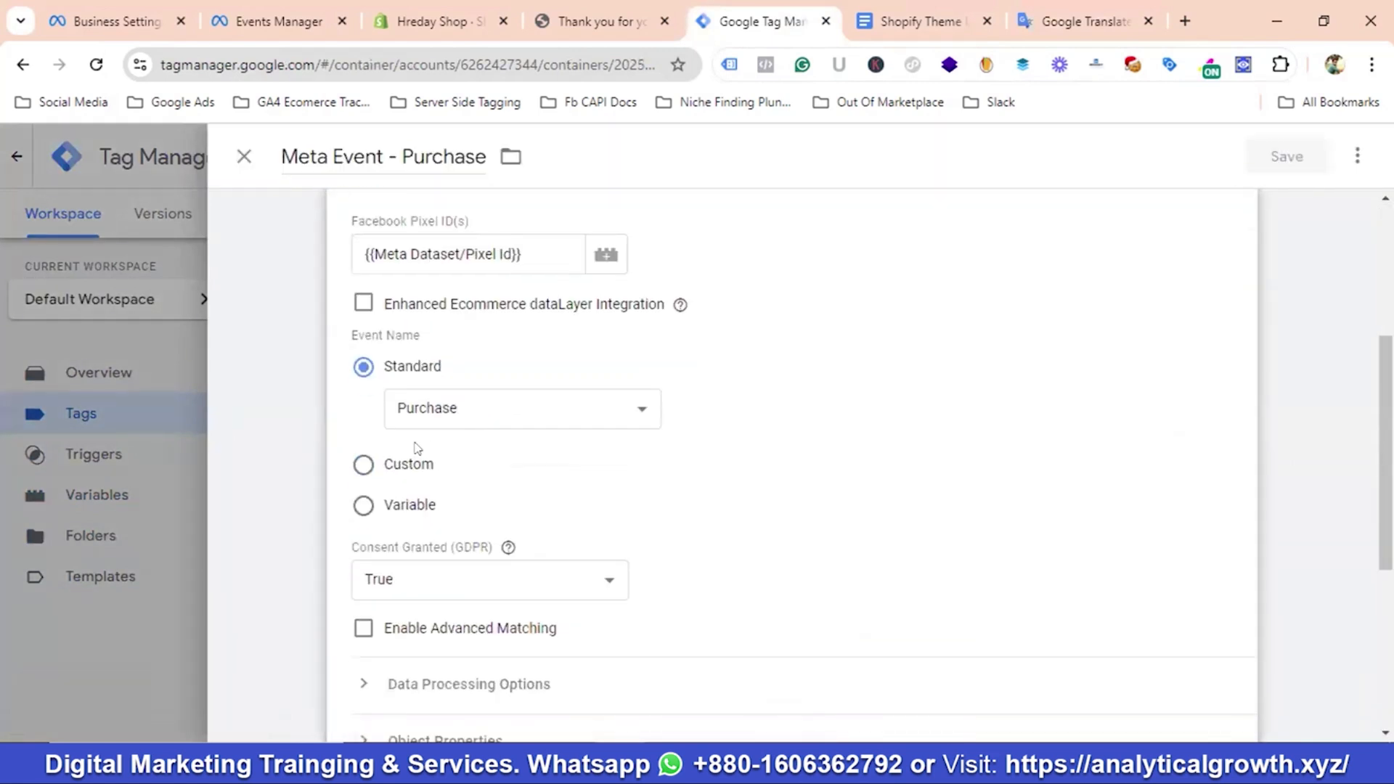
pyautogui.click(361, 305)
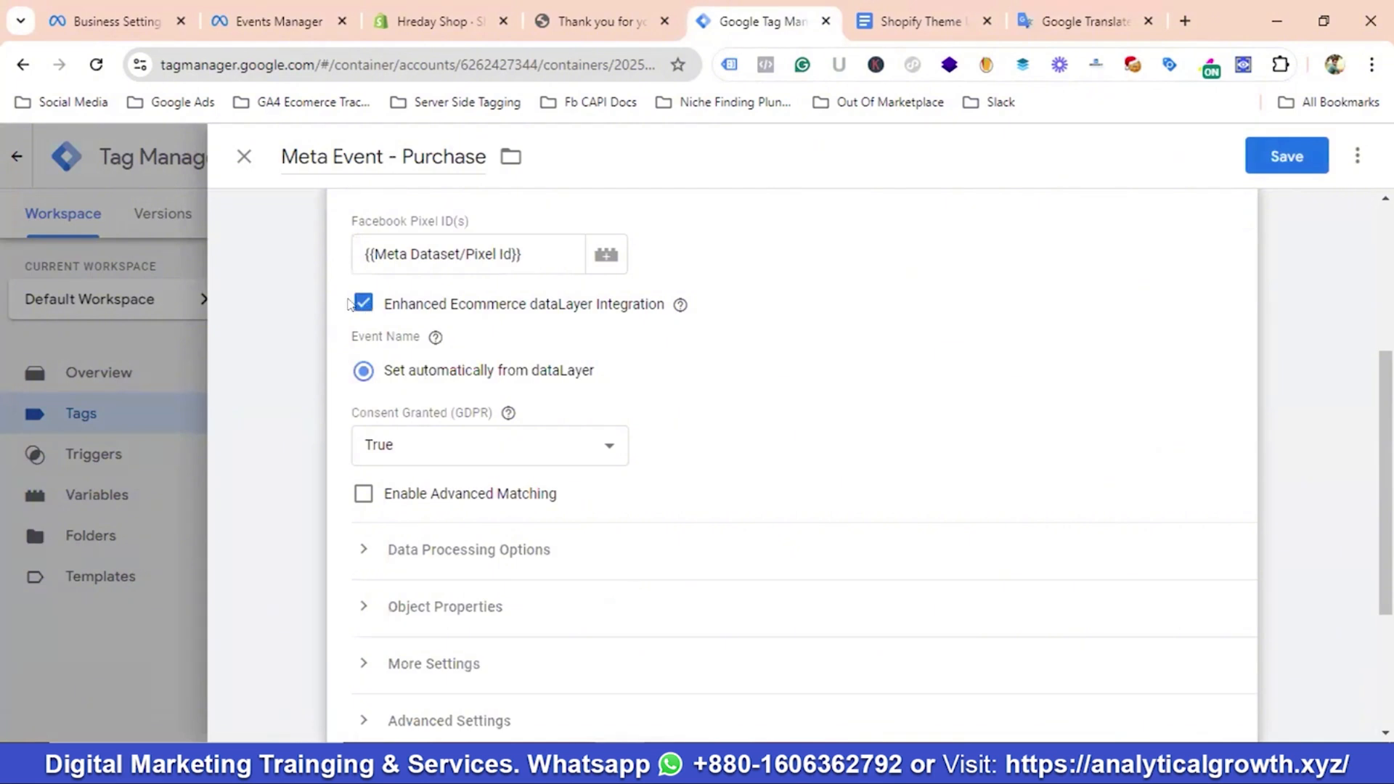
pyautogui.click(361, 305)
pyautogui.scroll(-2, 461, 498)
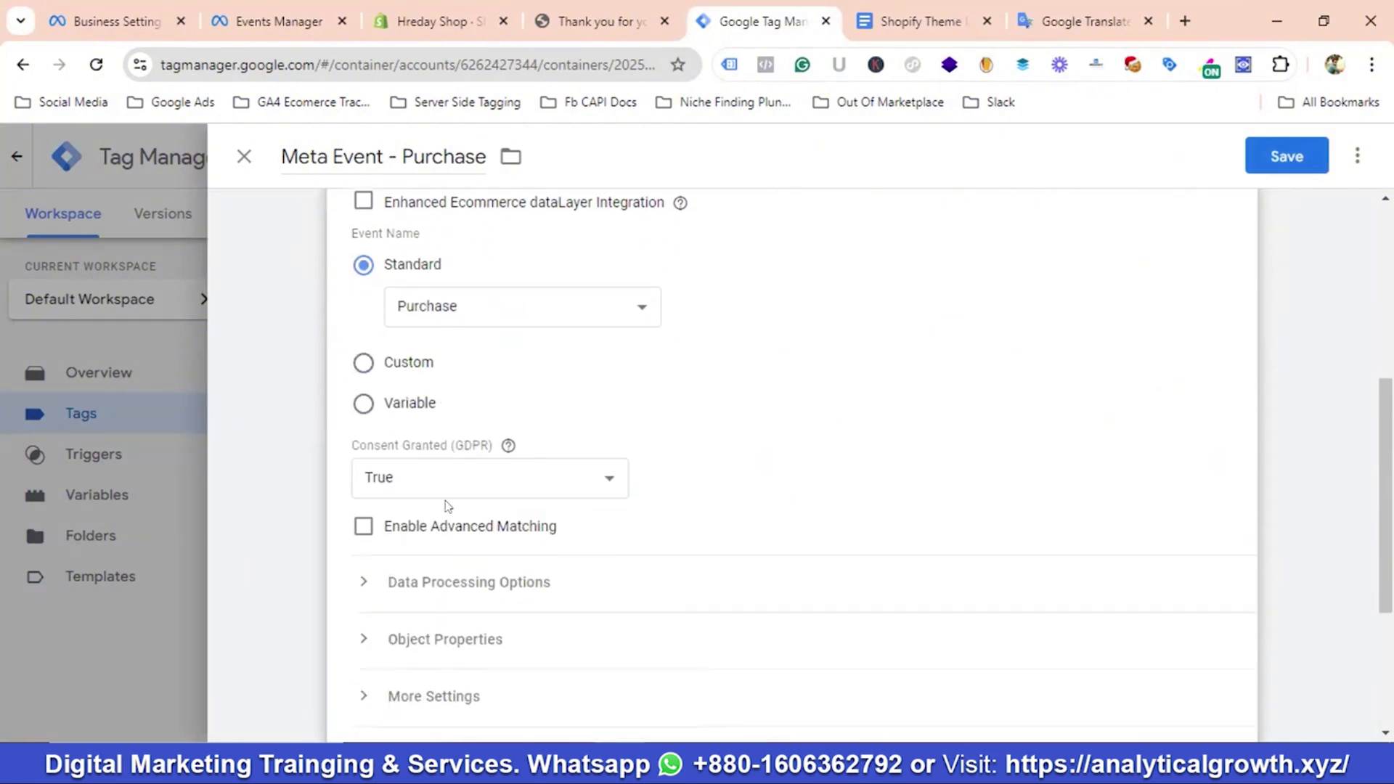
pyautogui.click(448, 524)
pyautogui.scroll(-2, 508, 499)
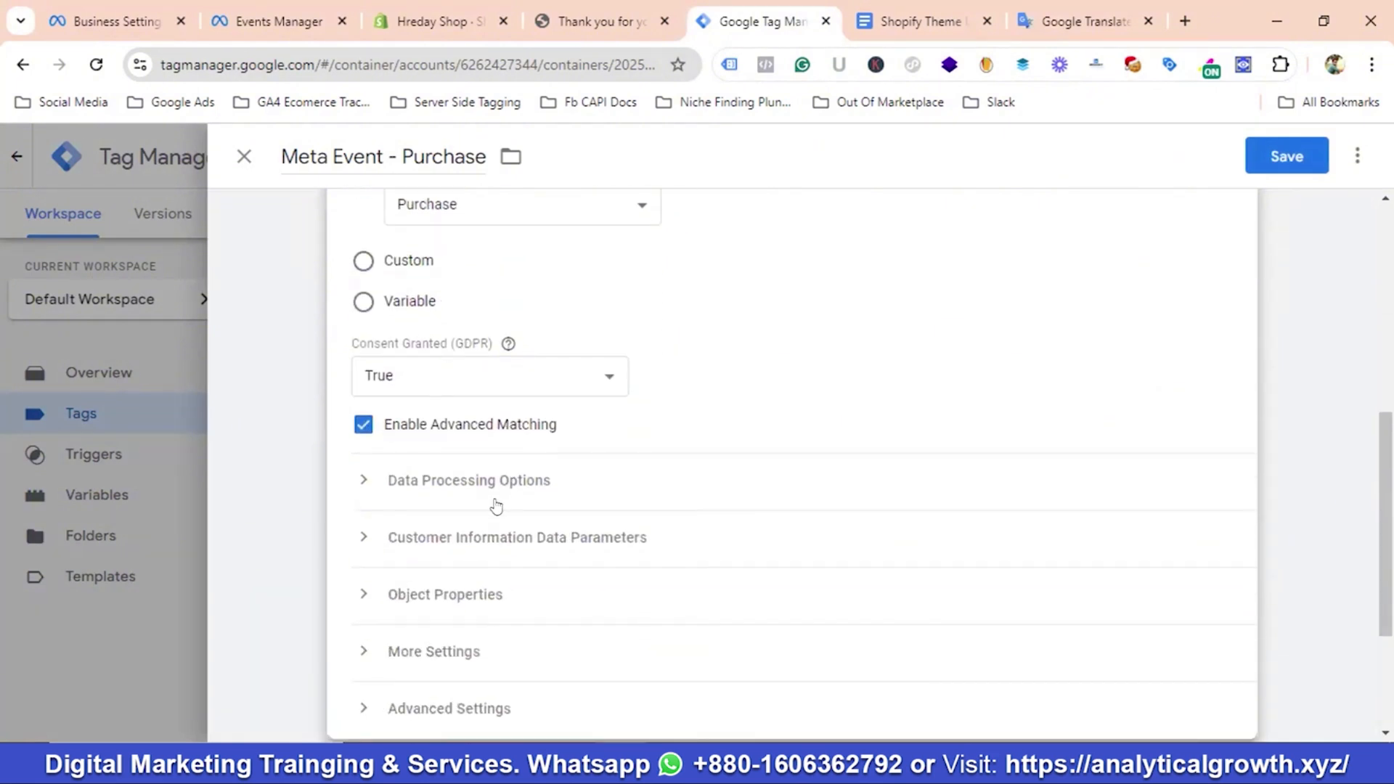
# Expand the Customer Information Data Parameters of the Purchase tag and add five empty parameter rows
pyautogui.scroll(-2, 505, 490)
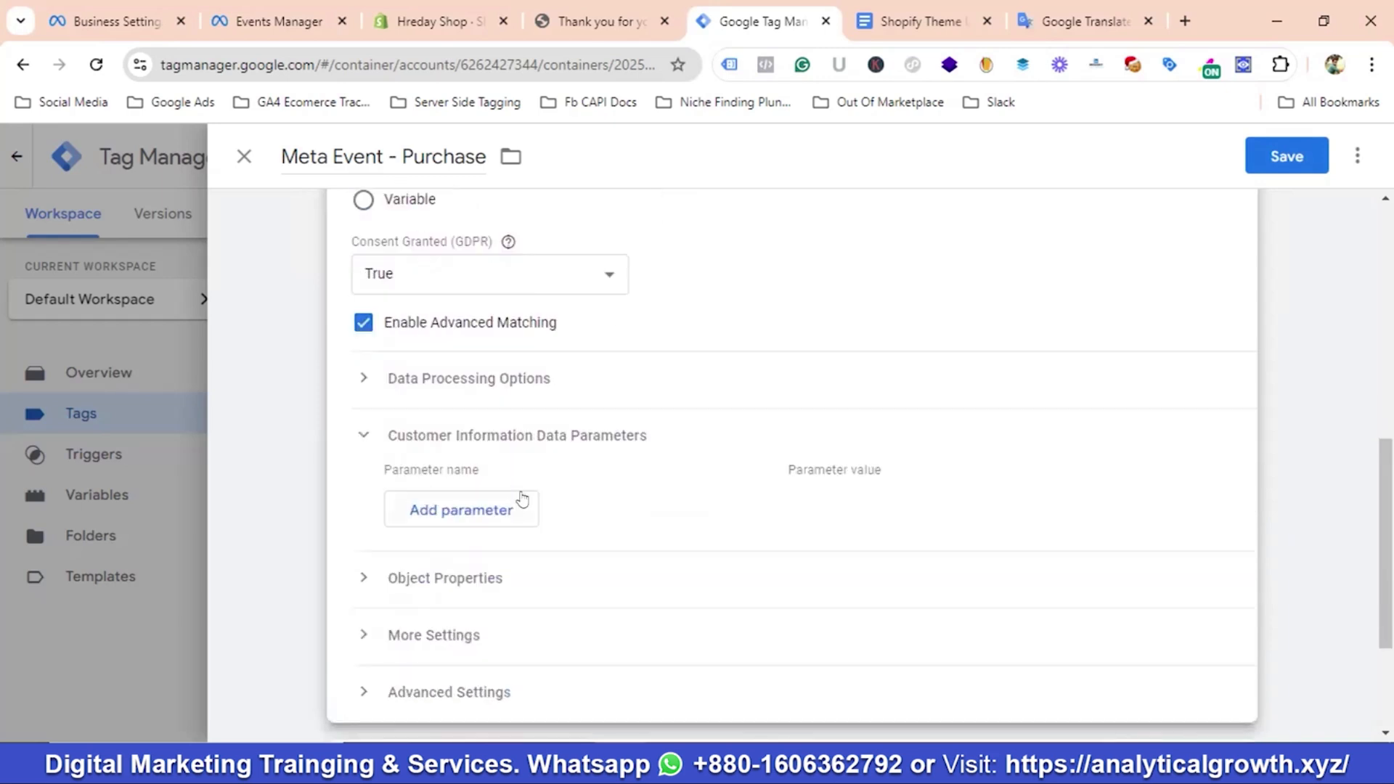
pyautogui.scroll(-2, 522, 499)
pyautogui.click(467, 421)
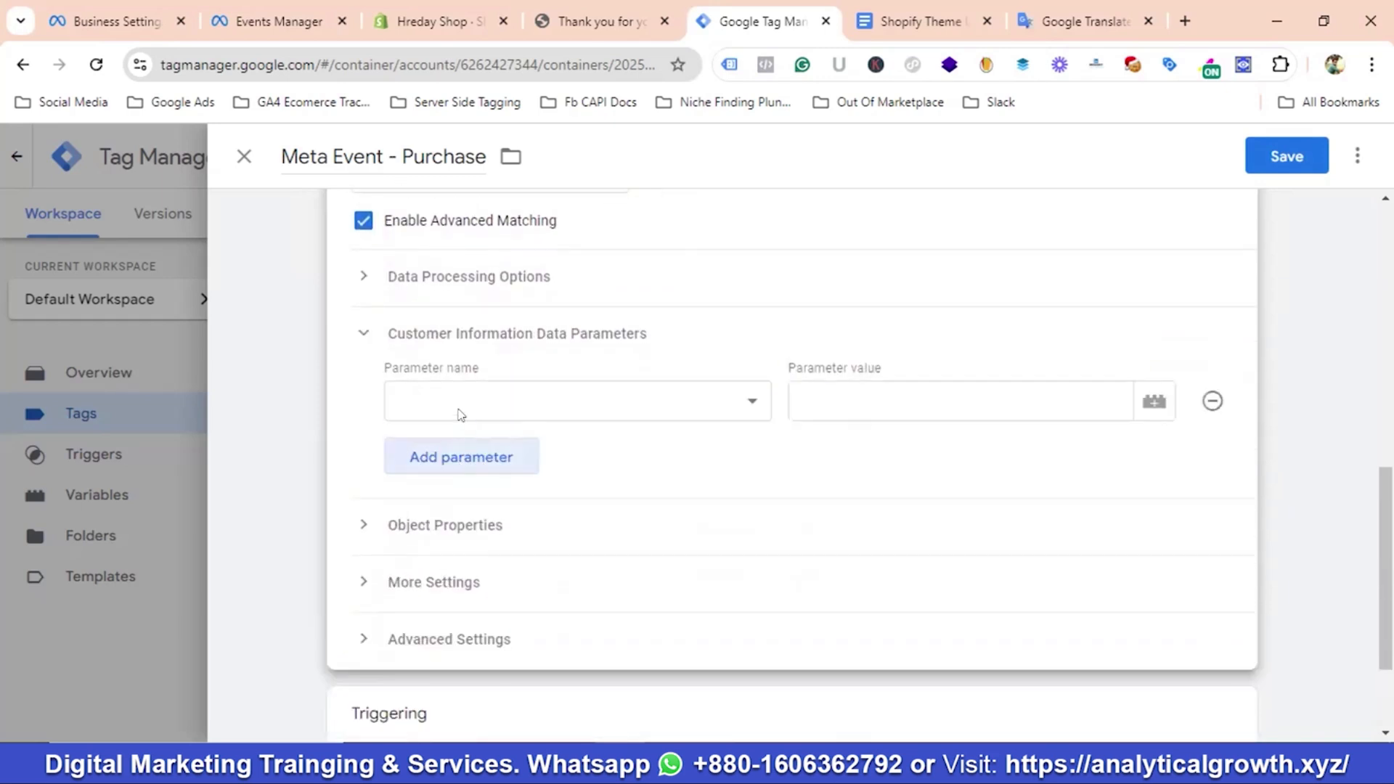
pyautogui.click(451, 467)
pyautogui.click(454, 508)
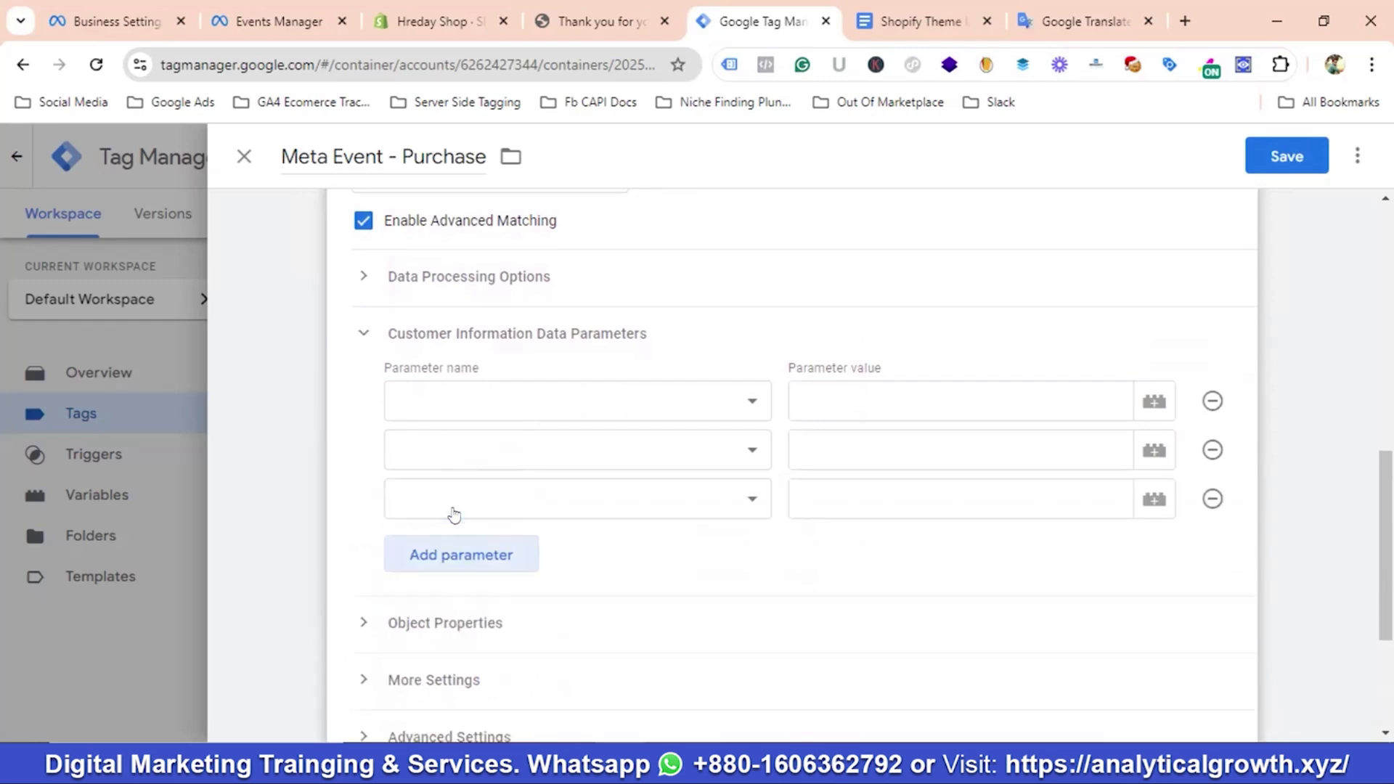
# Set the first customer information parameter to City with the value {{customer_city}}
pyautogui.click(493, 401)
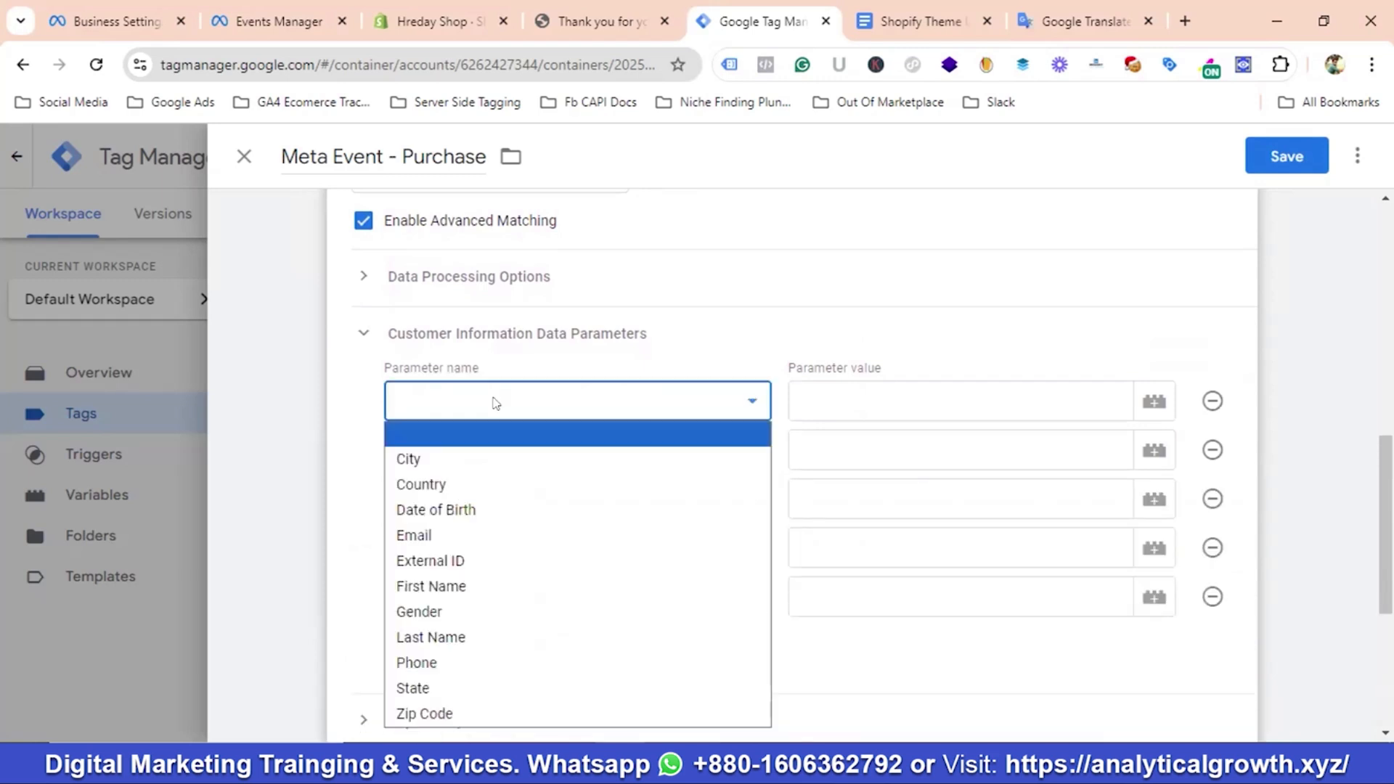
pyautogui.click(430, 467)
pyautogui.click(844, 391)
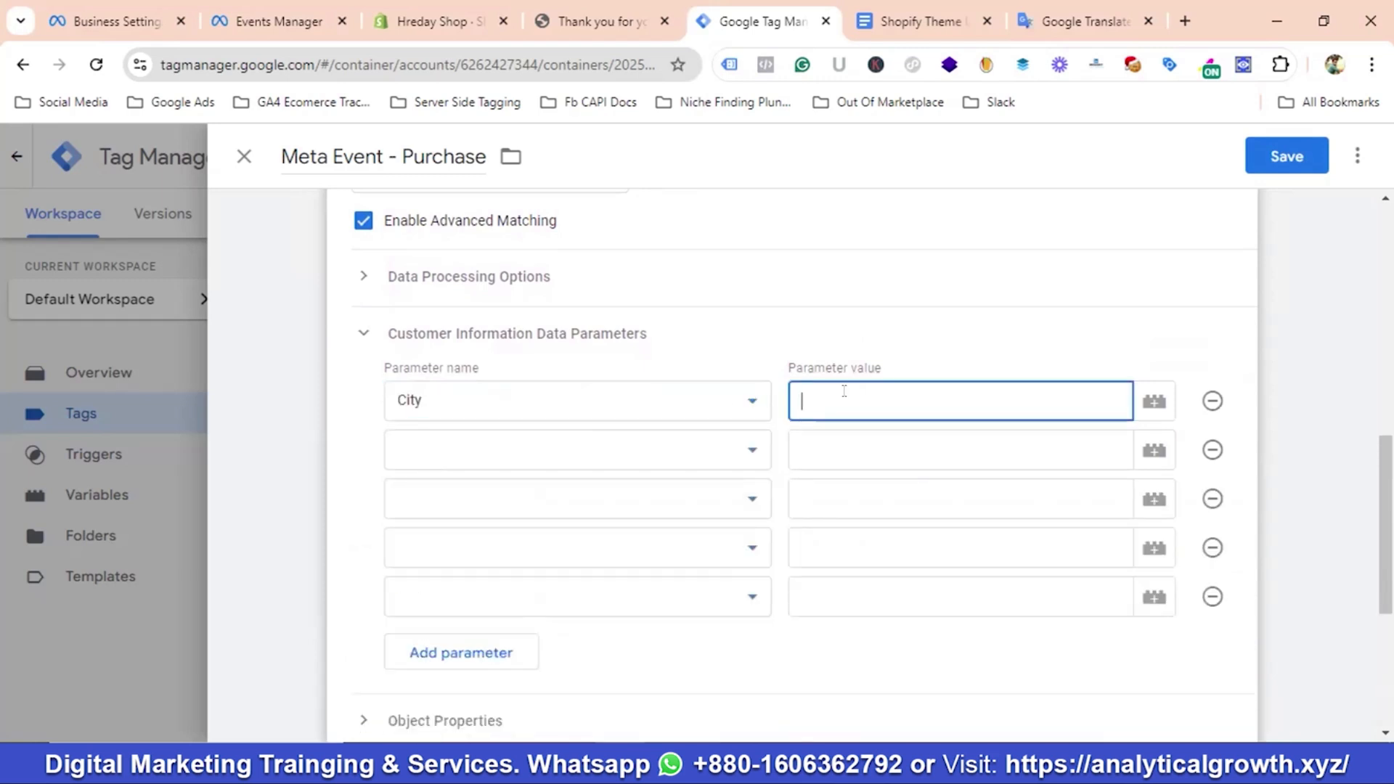
pyautogui.write('{{cu')
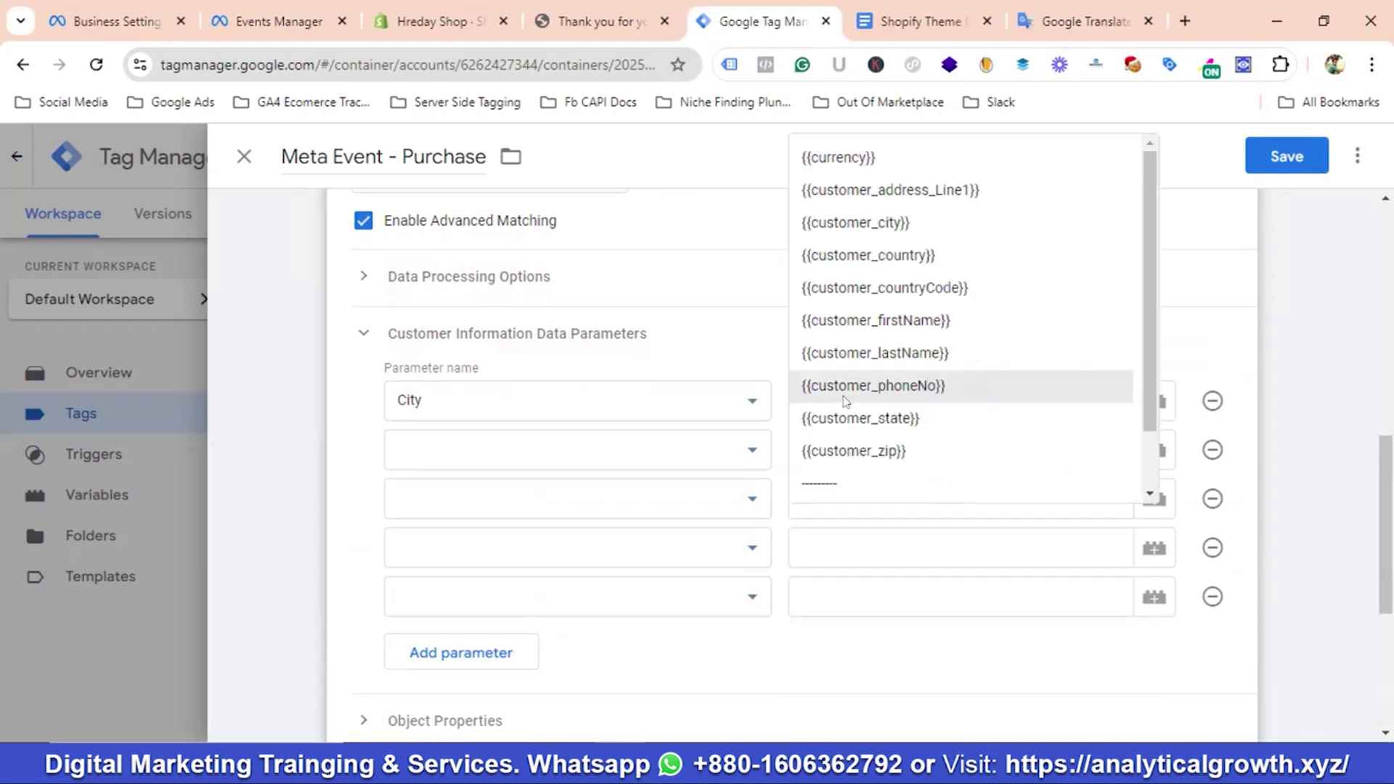
pyautogui.write('s')
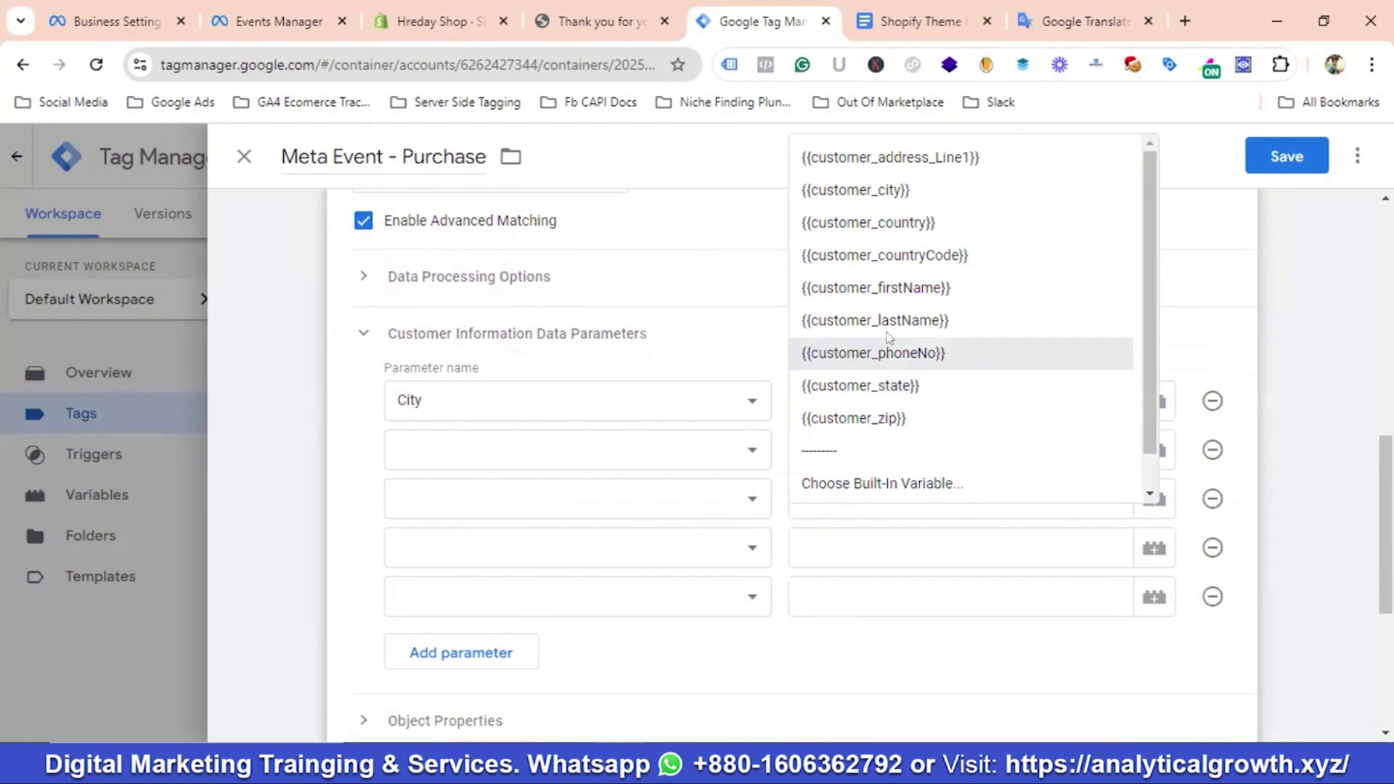
pyautogui.click(889, 198)
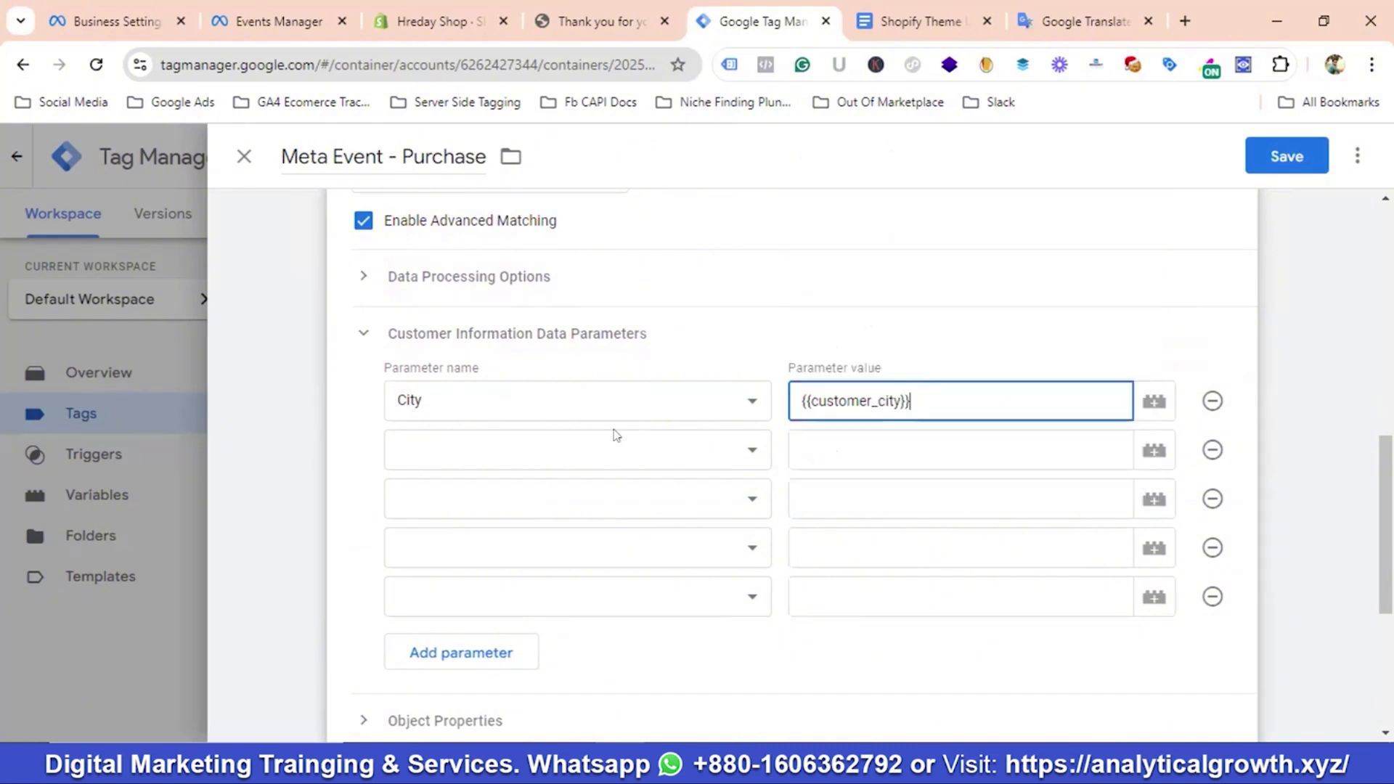
# Set the second customer information parameter to Country with the value {{customer_country}}
pyautogui.click(613, 436)
pyautogui.click(430, 189)
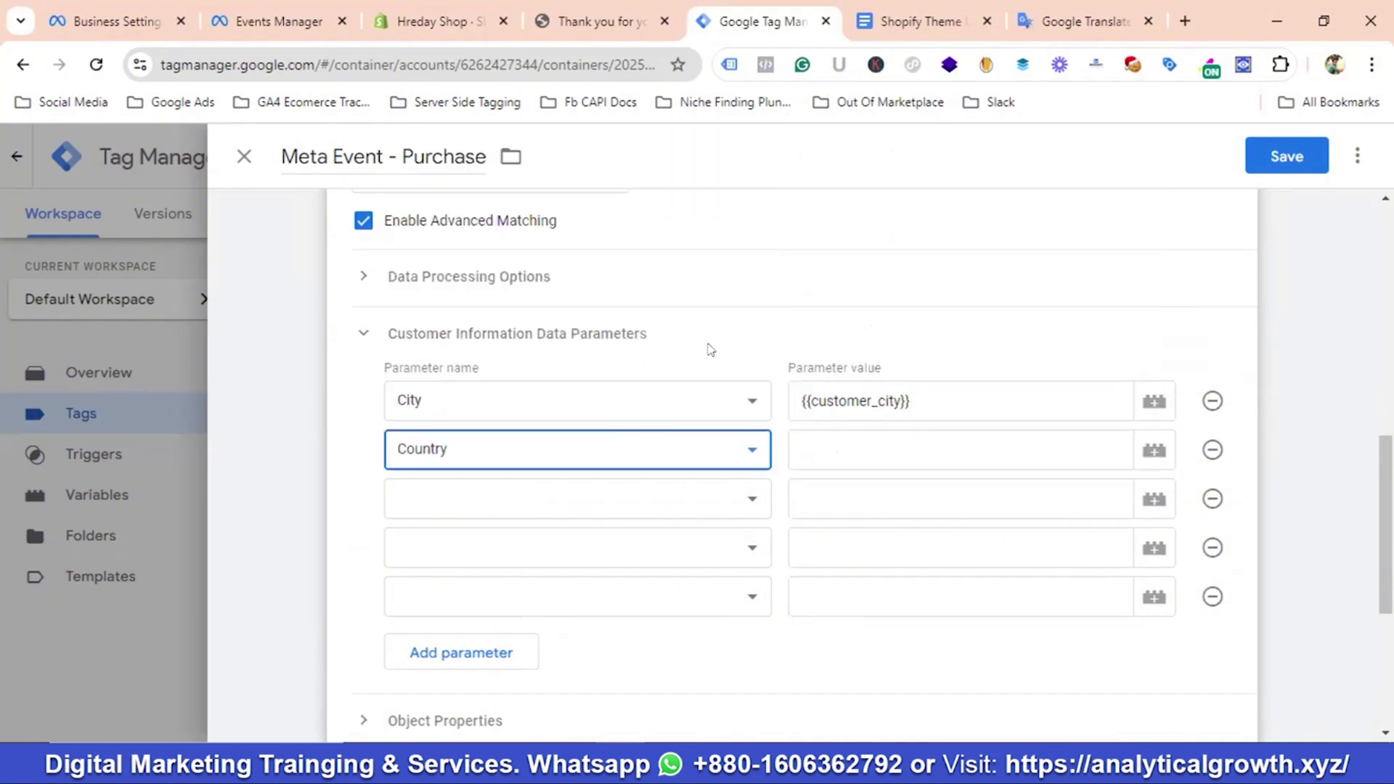
pyautogui.click(873, 436)
pyautogui.write('{')
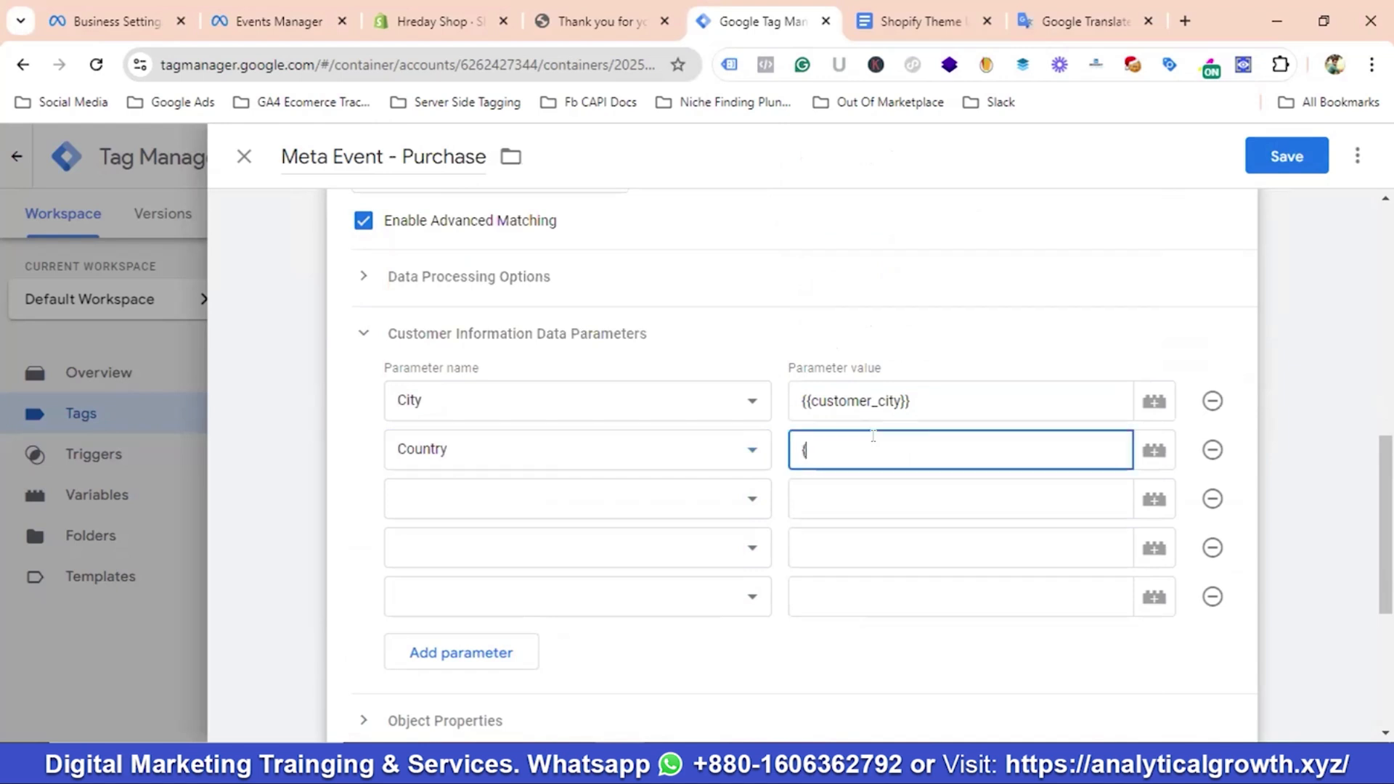
pyautogui.write('{')
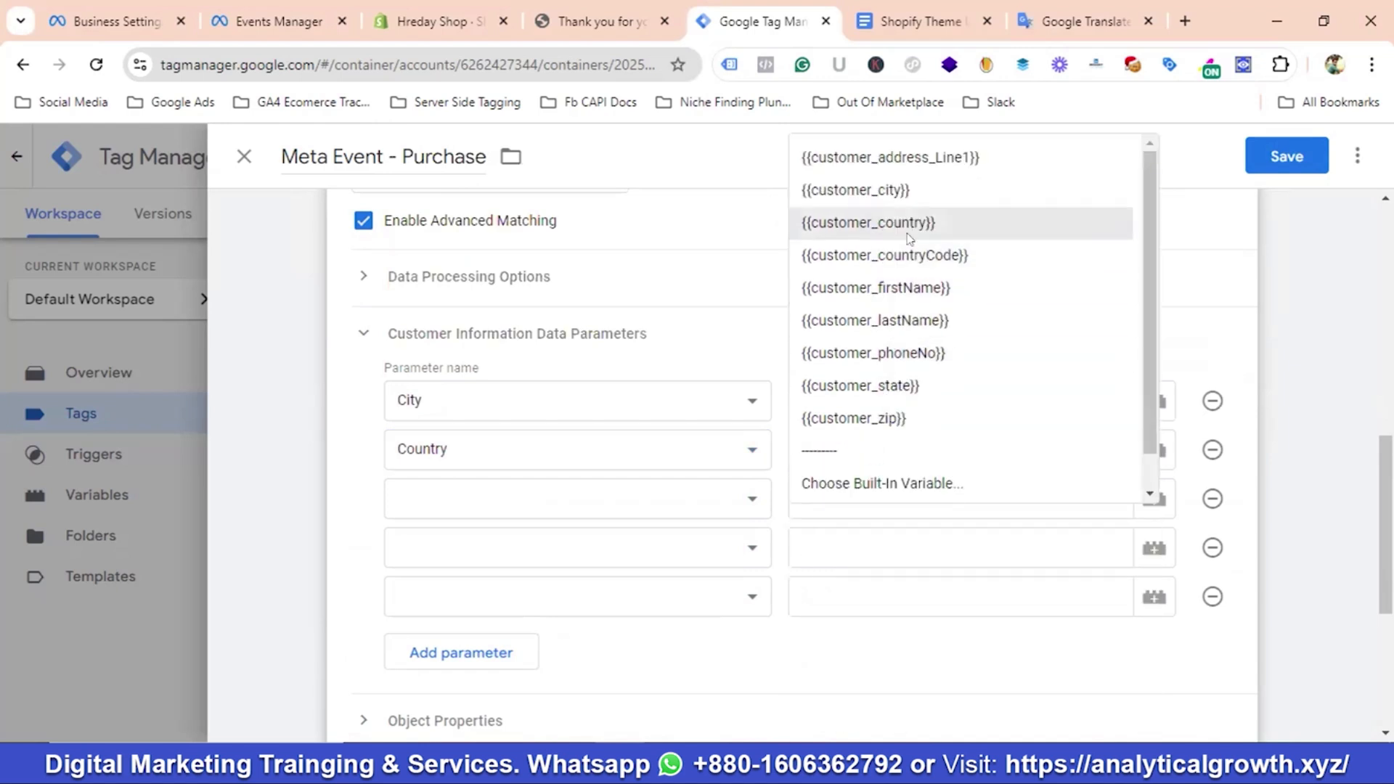
pyautogui.click(908, 224)
# Set the third customer information parameter to Email with the value {{email}}
pyautogui.click(550, 494)
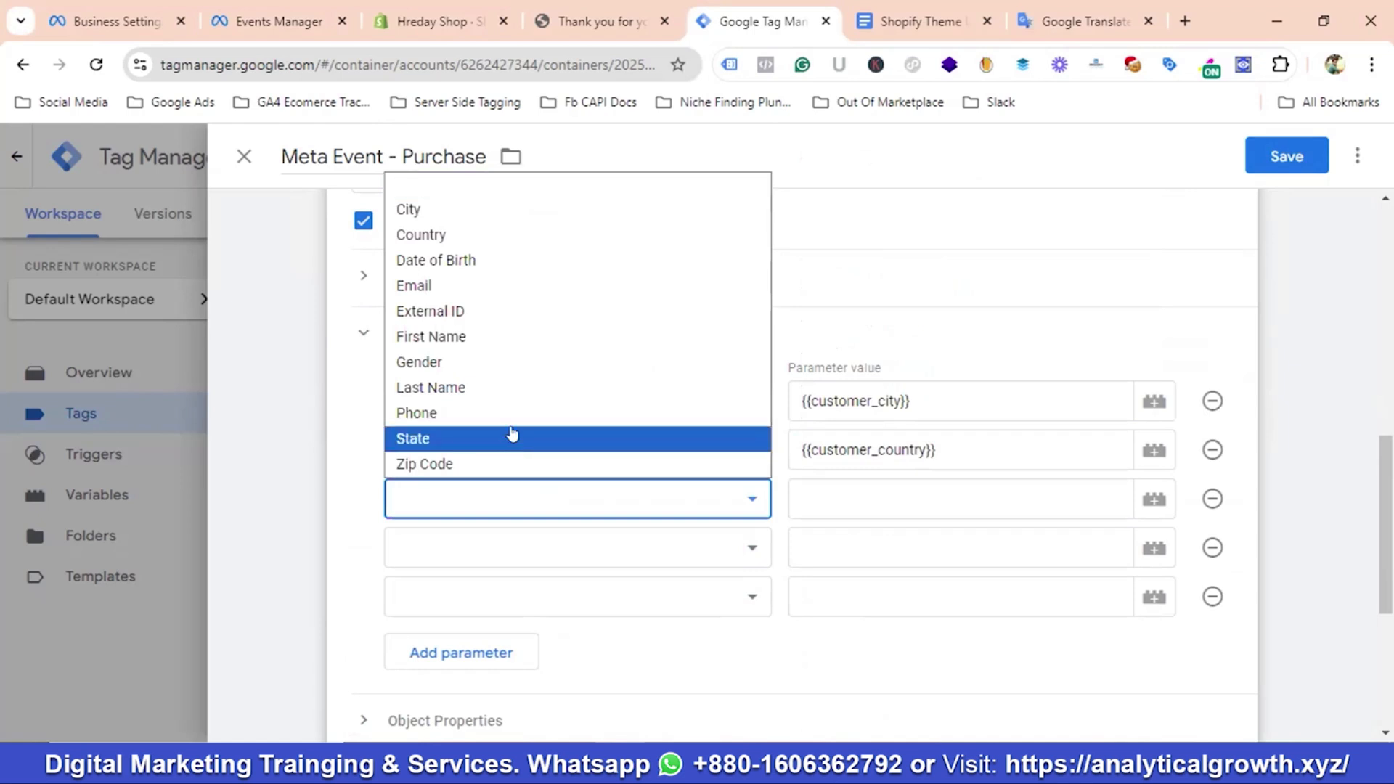
pyautogui.click(435, 285)
pyautogui.click(859, 502)
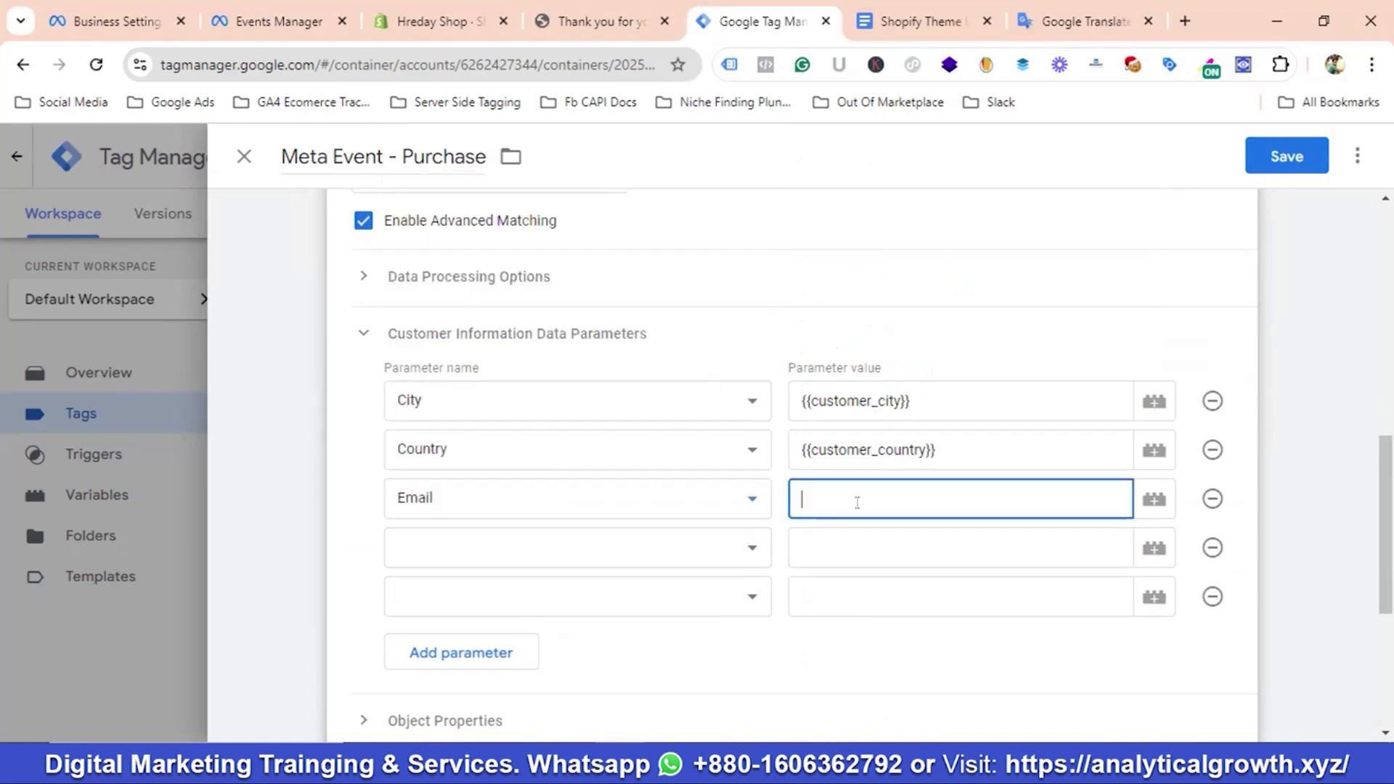
pyautogui.write('{{em')
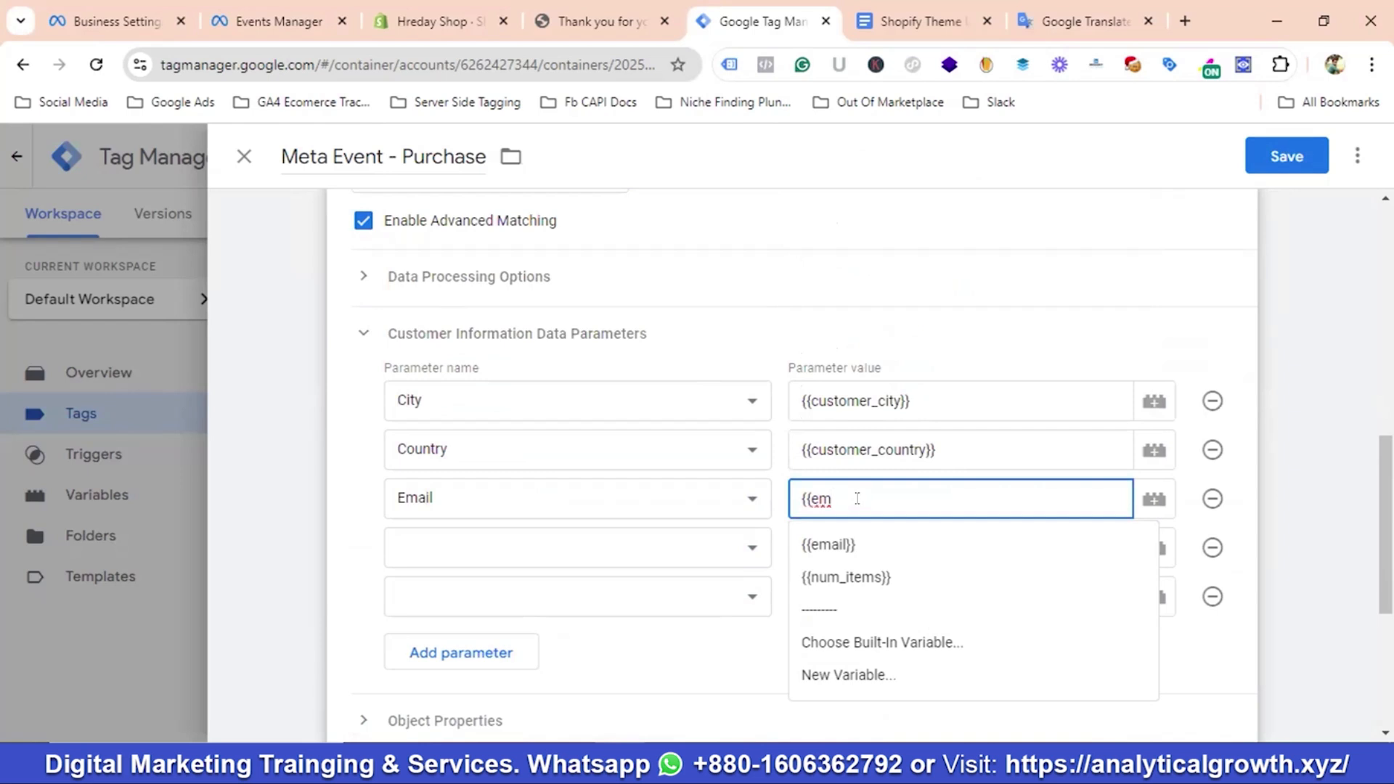
pyautogui.press('Down')
pyautogui.press('Return')
# Set the fourth customer information parameter to First Name with the value {{customer_firstName}}
pyautogui.click(493, 548)
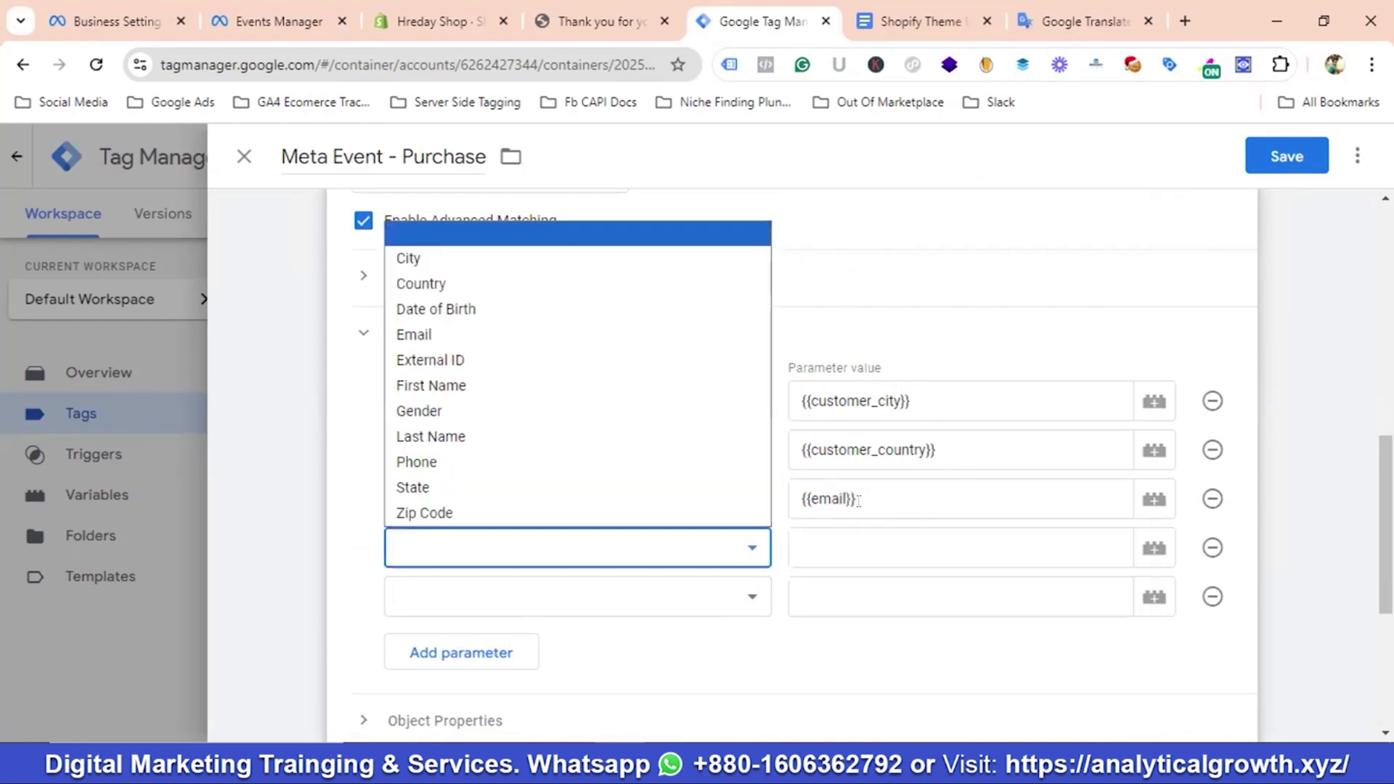
pyautogui.click(451, 388)
pyautogui.click(842, 548)
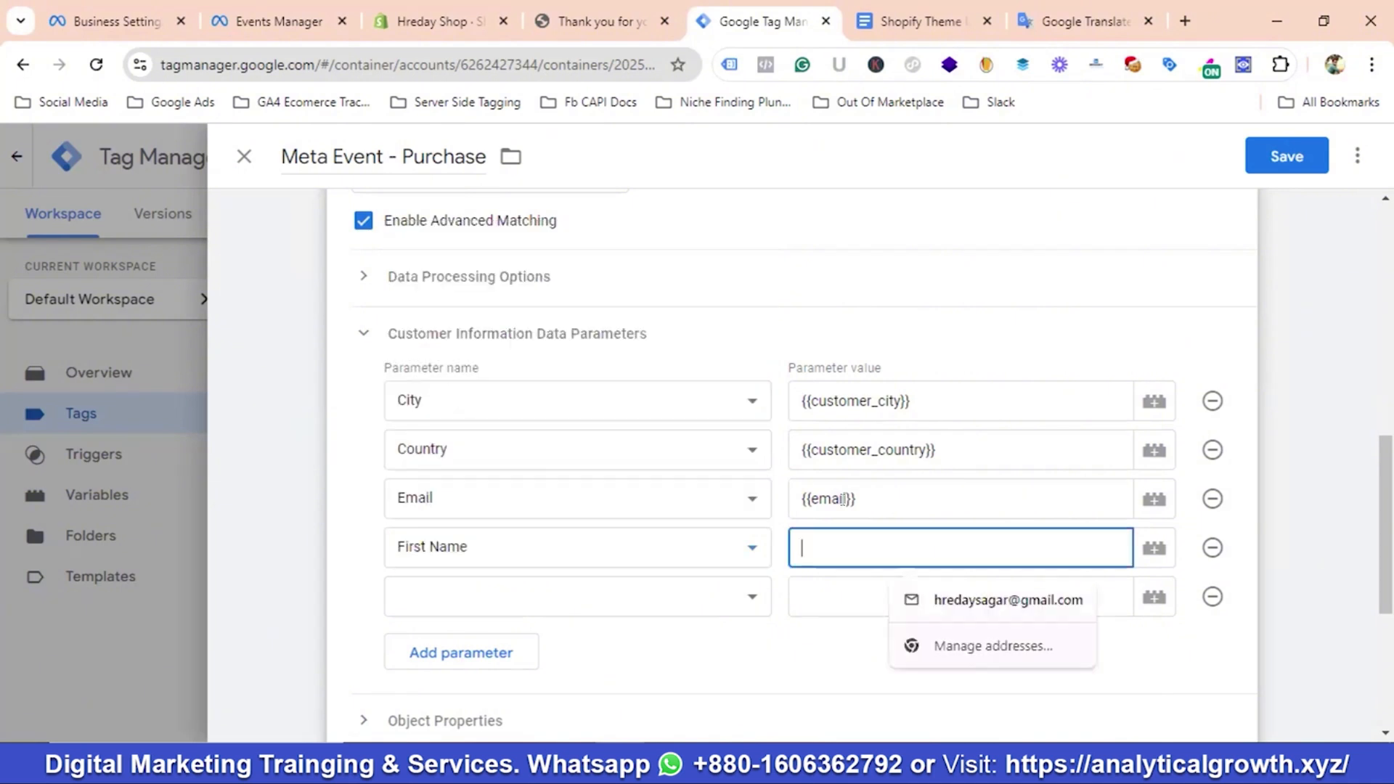
pyautogui.write('{{cus')
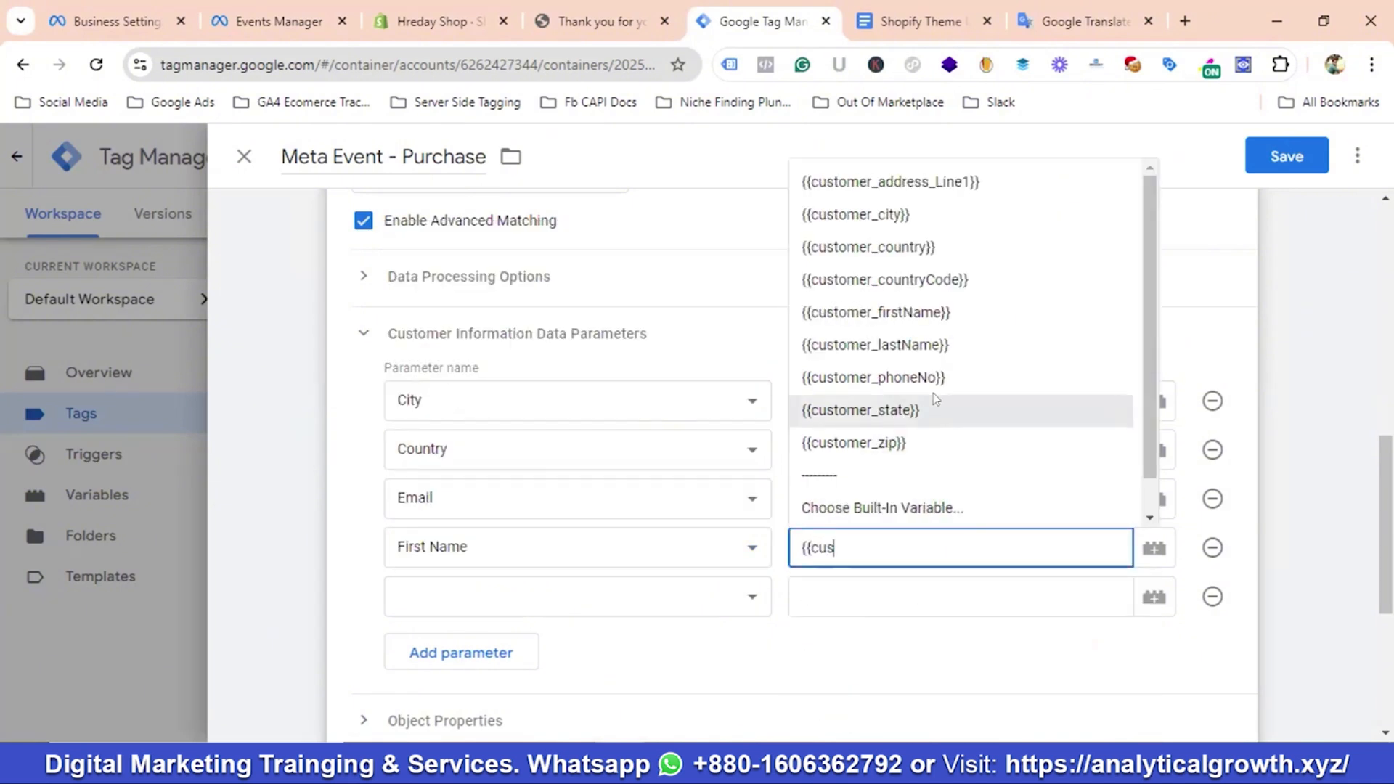
pyautogui.click(937, 312)
# Set the fifth customer information parameter to Last Name with the value {{customer_lastName}} and add another empty parameter row
pyautogui.scroll(-3, 595, 405)
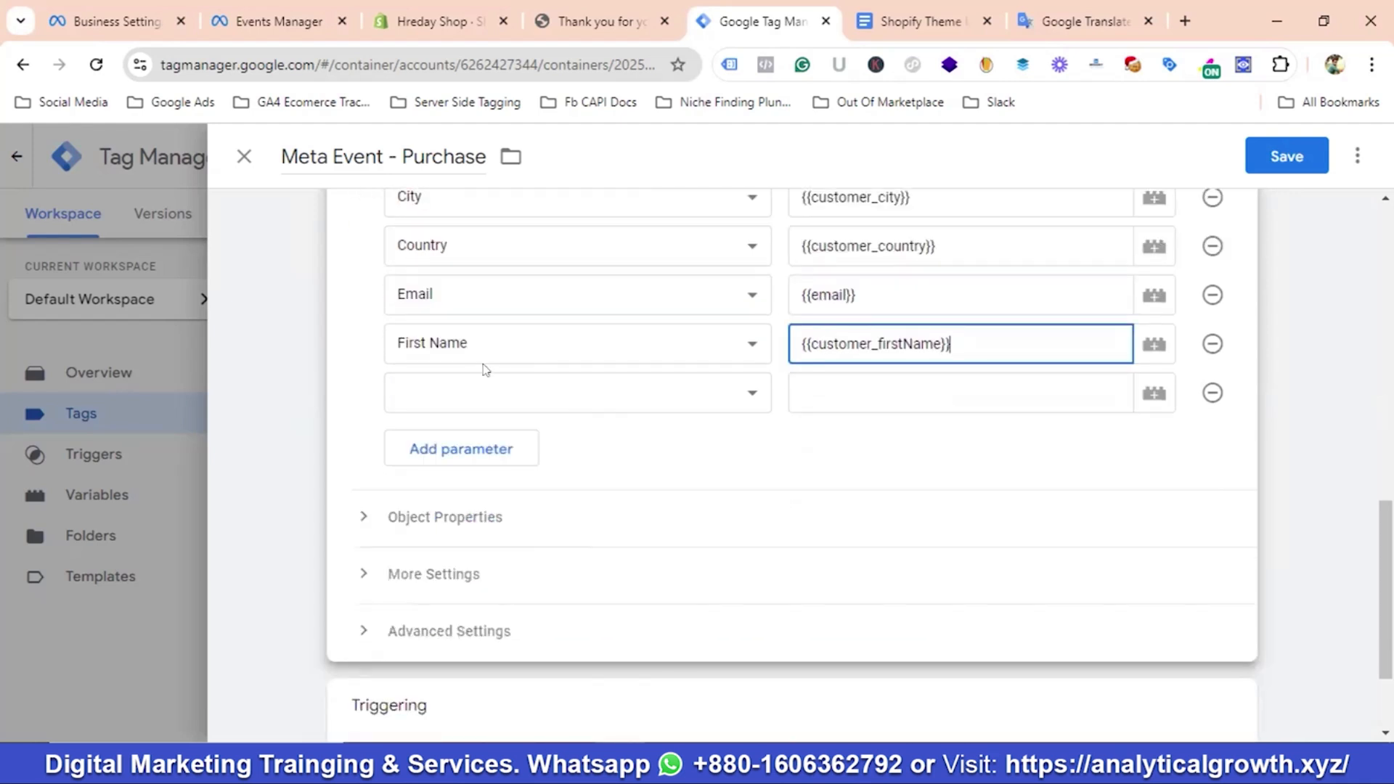
pyautogui.click(483, 389)
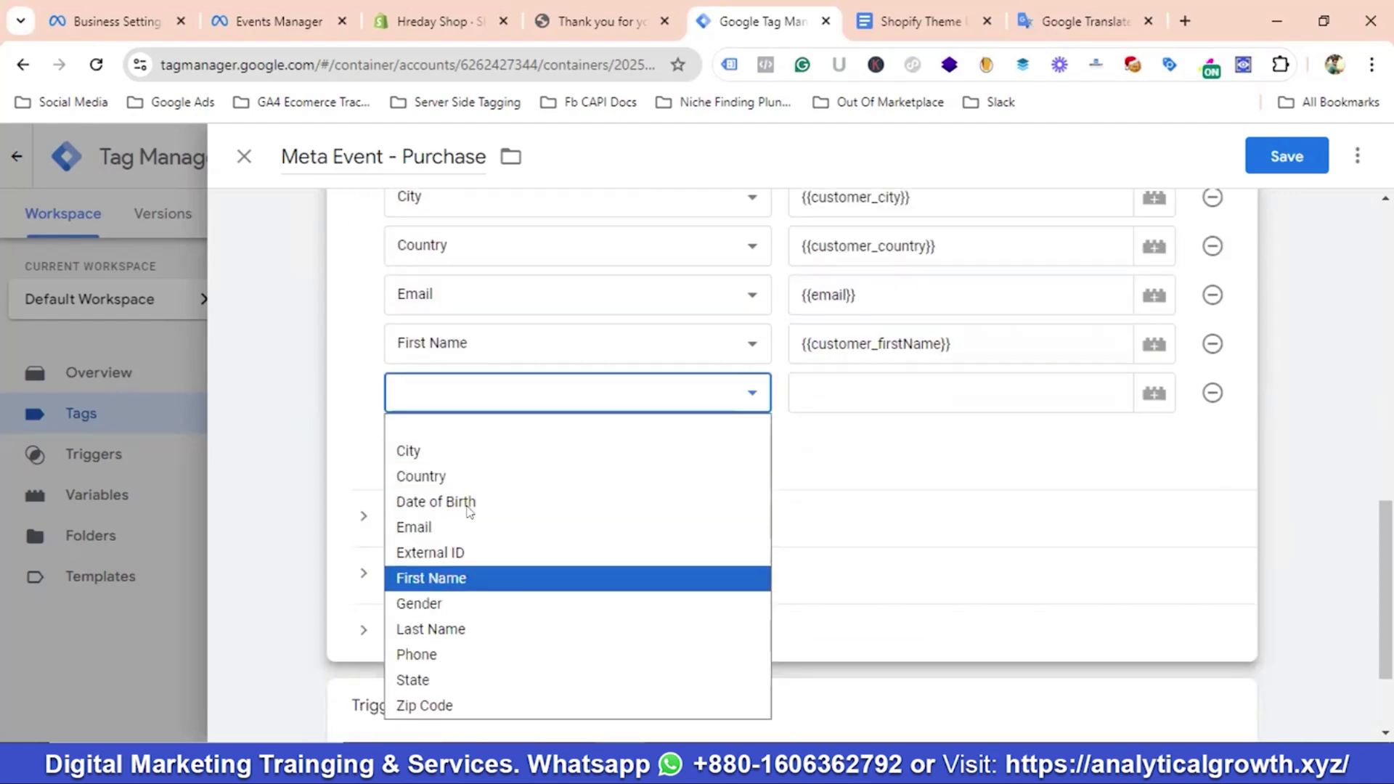
pyautogui.press('Down')
pyautogui.press('Down')
pyautogui.press('Return')
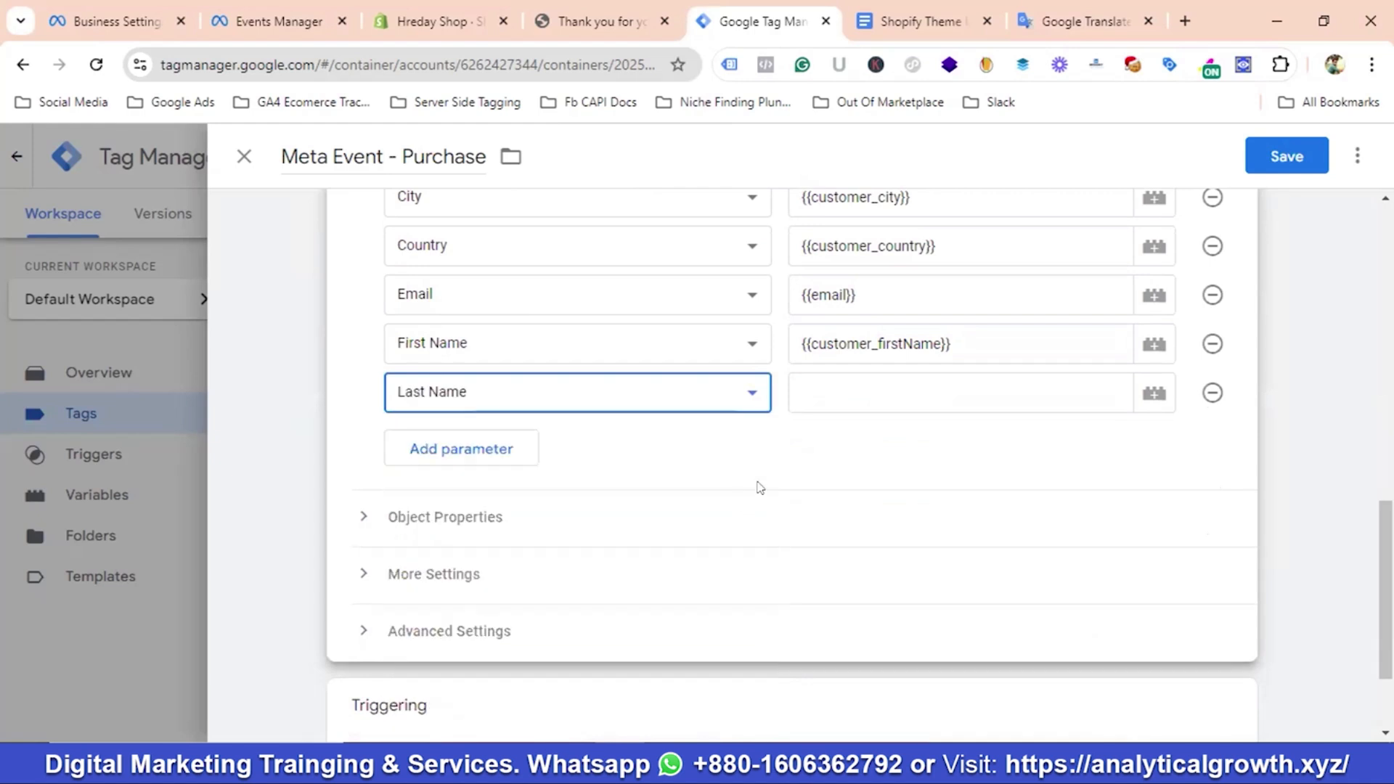
pyautogui.click(842, 399)
pyautogui.write('{{cus')
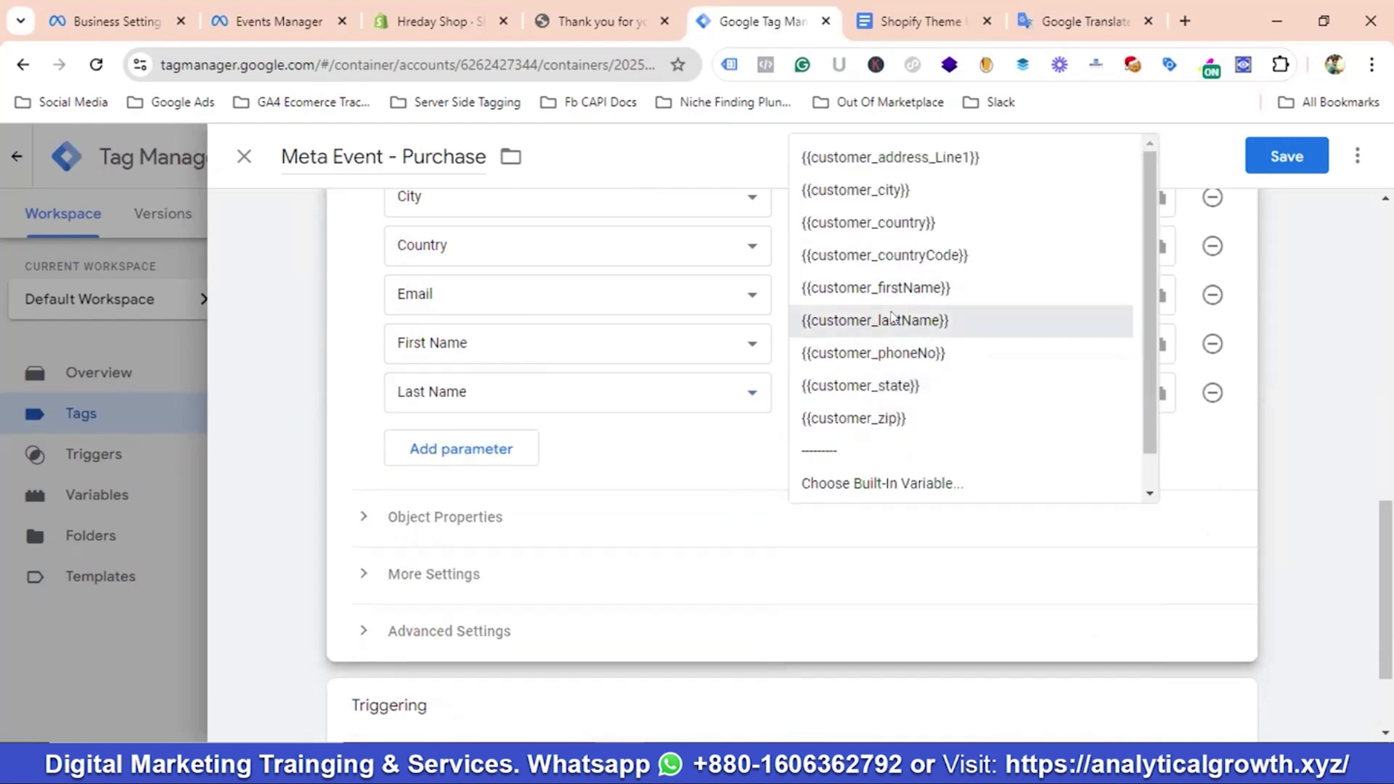
pyautogui.click(893, 320)
pyautogui.scroll(-2, 559, 450)
pyautogui.click(474, 350)
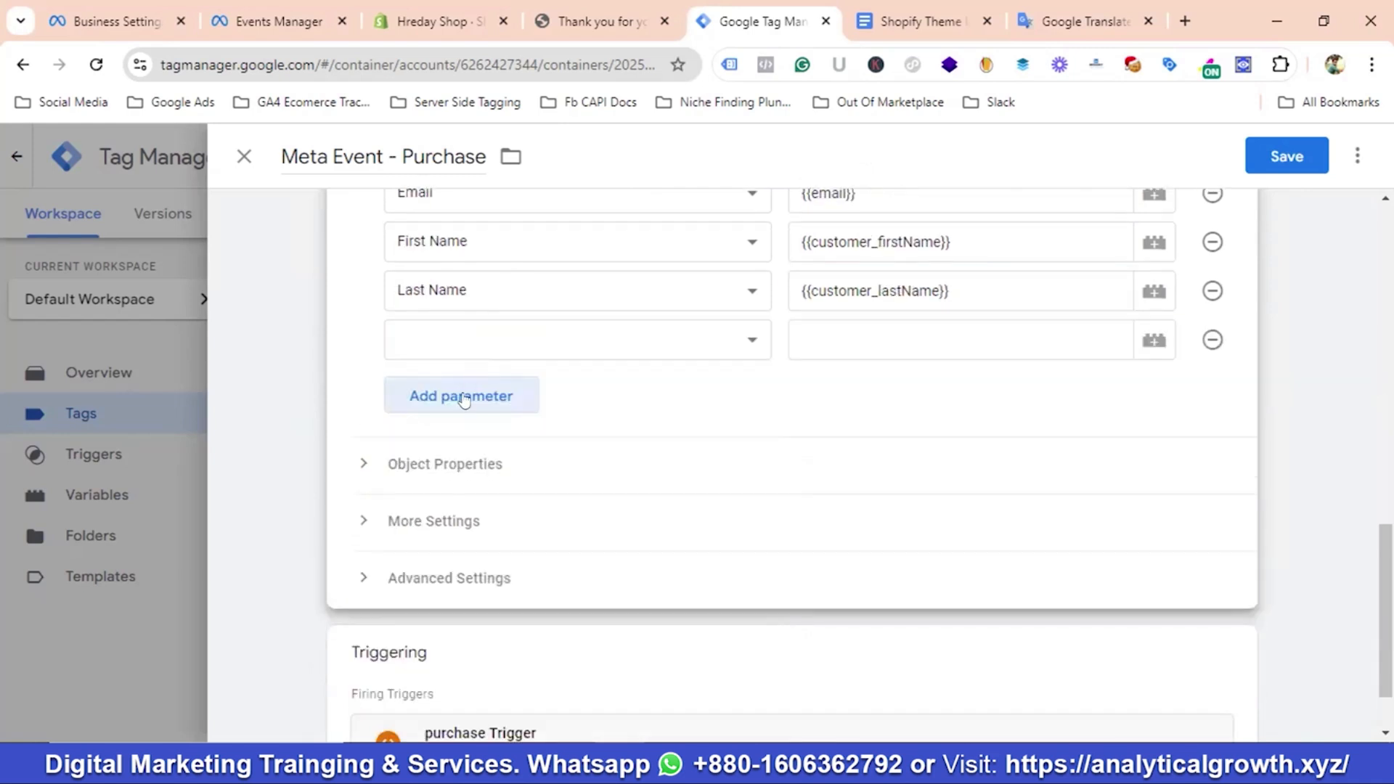
# Add another empty parameter row and set the sixth customer information parameter to Phone with the value {{customer_phoneNo}}
pyautogui.click(464, 394)
pyautogui.click(465, 347)
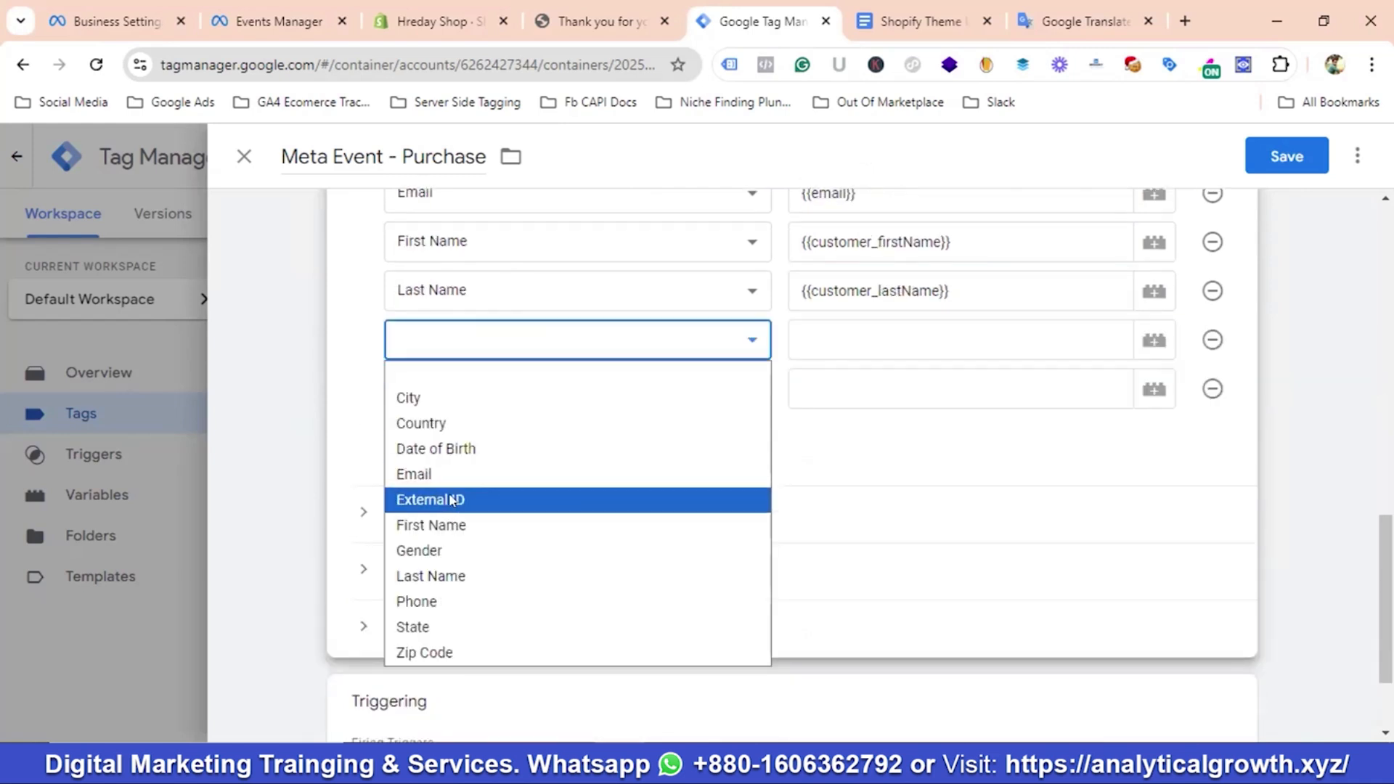
pyautogui.press('Return')
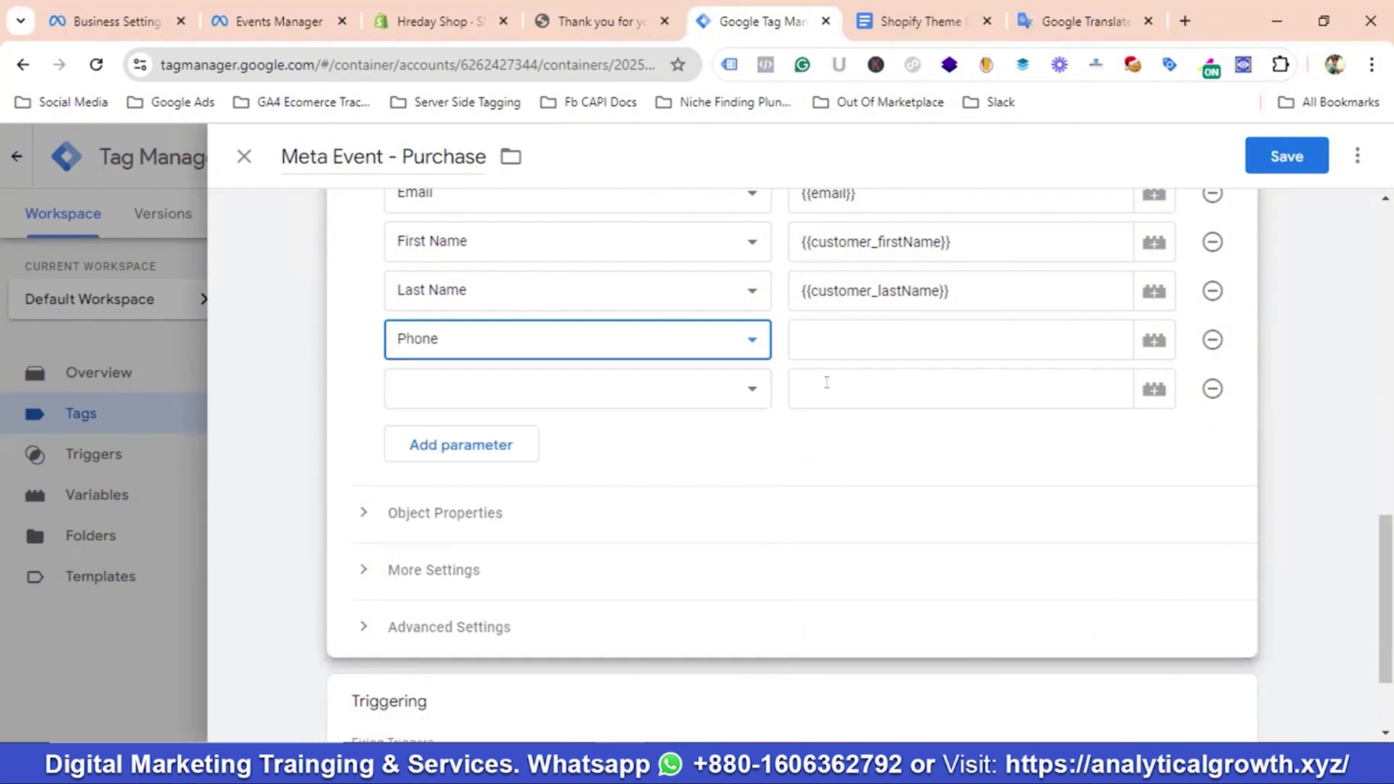
pyautogui.click(858, 338)
pyautogui.write('{{cus')
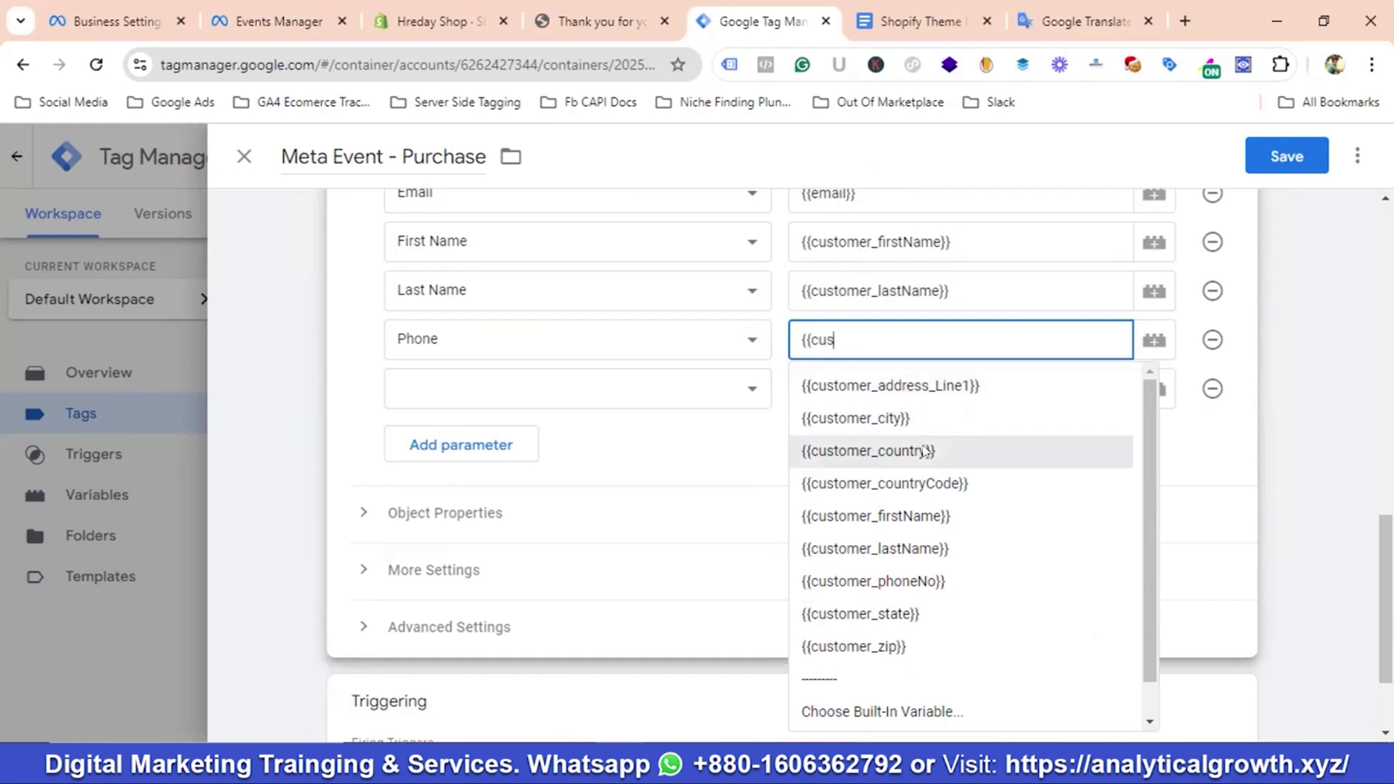
pyautogui.press('Down')
pyautogui.press('Down')
pyautogui.press('Down')
pyautogui.press('Down')
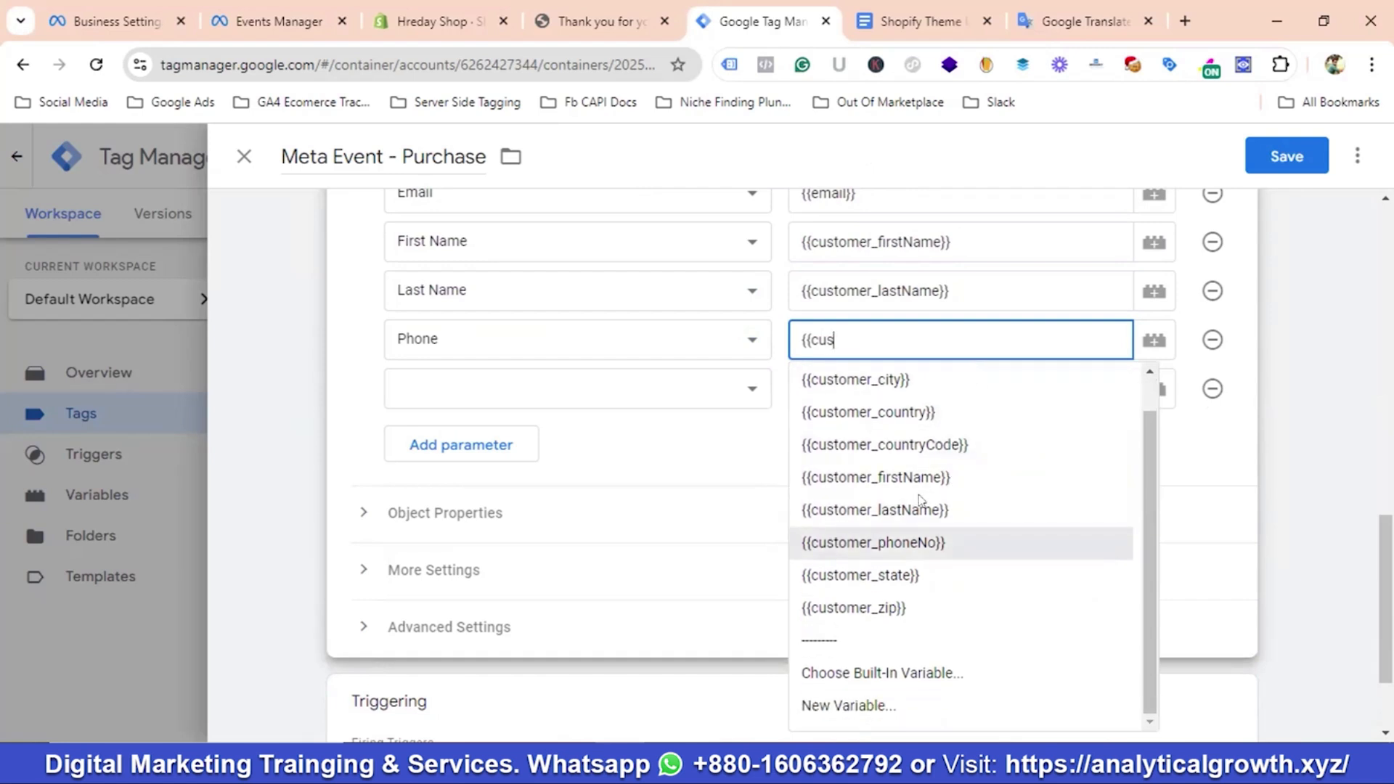
pyautogui.press('Return')
# Set the seventh customer information parameter to State with the value {{customer_state}}
pyautogui.click(499, 393)
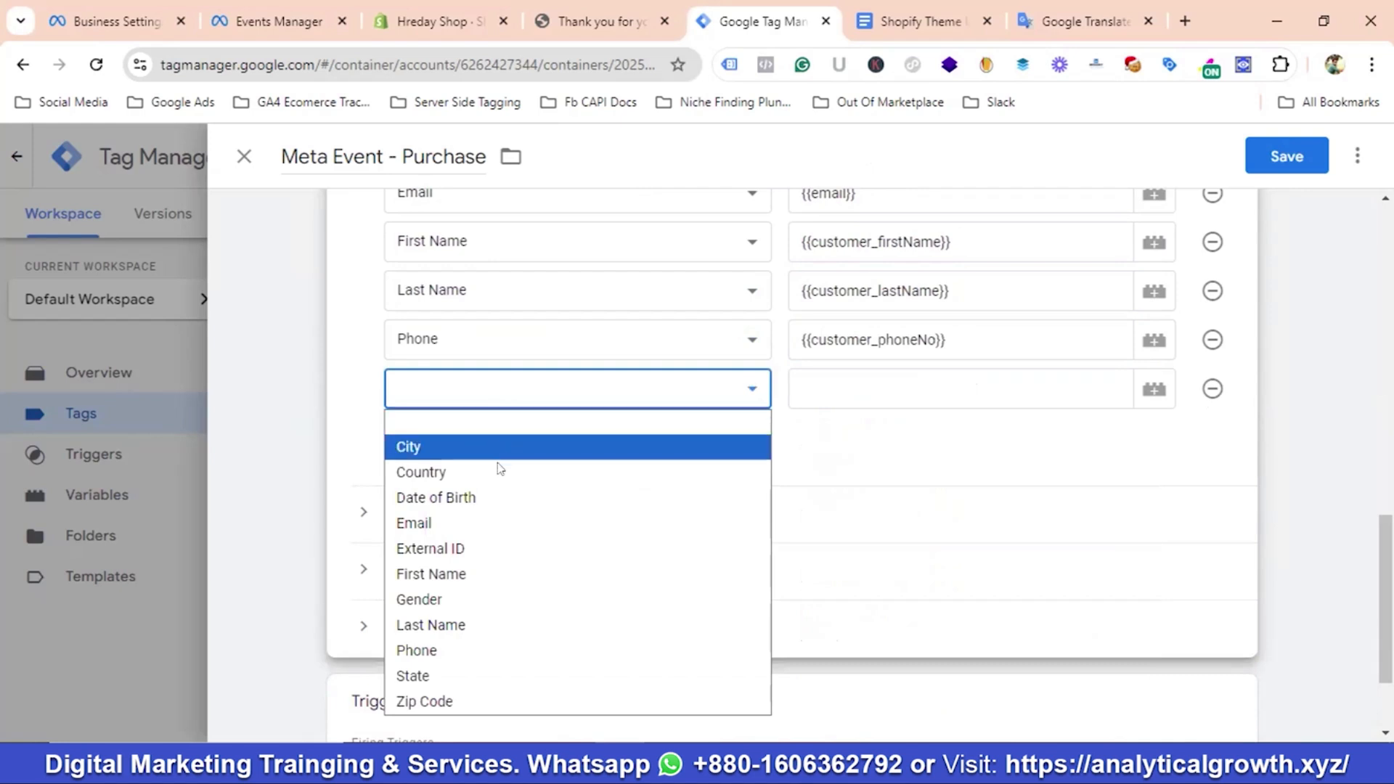
pyautogui.click(436, 677)
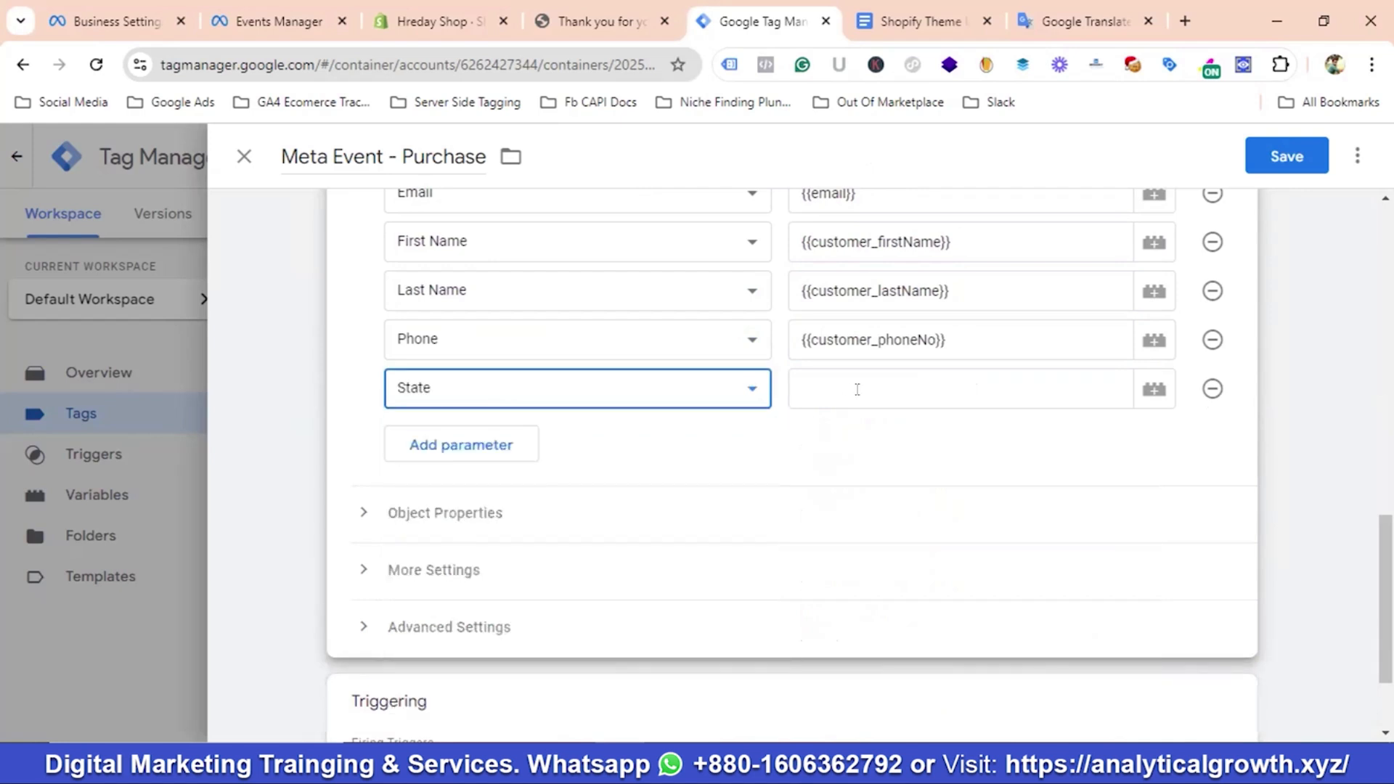
pyautogui.click(857, 389)
pyautogui.write('{{cus')
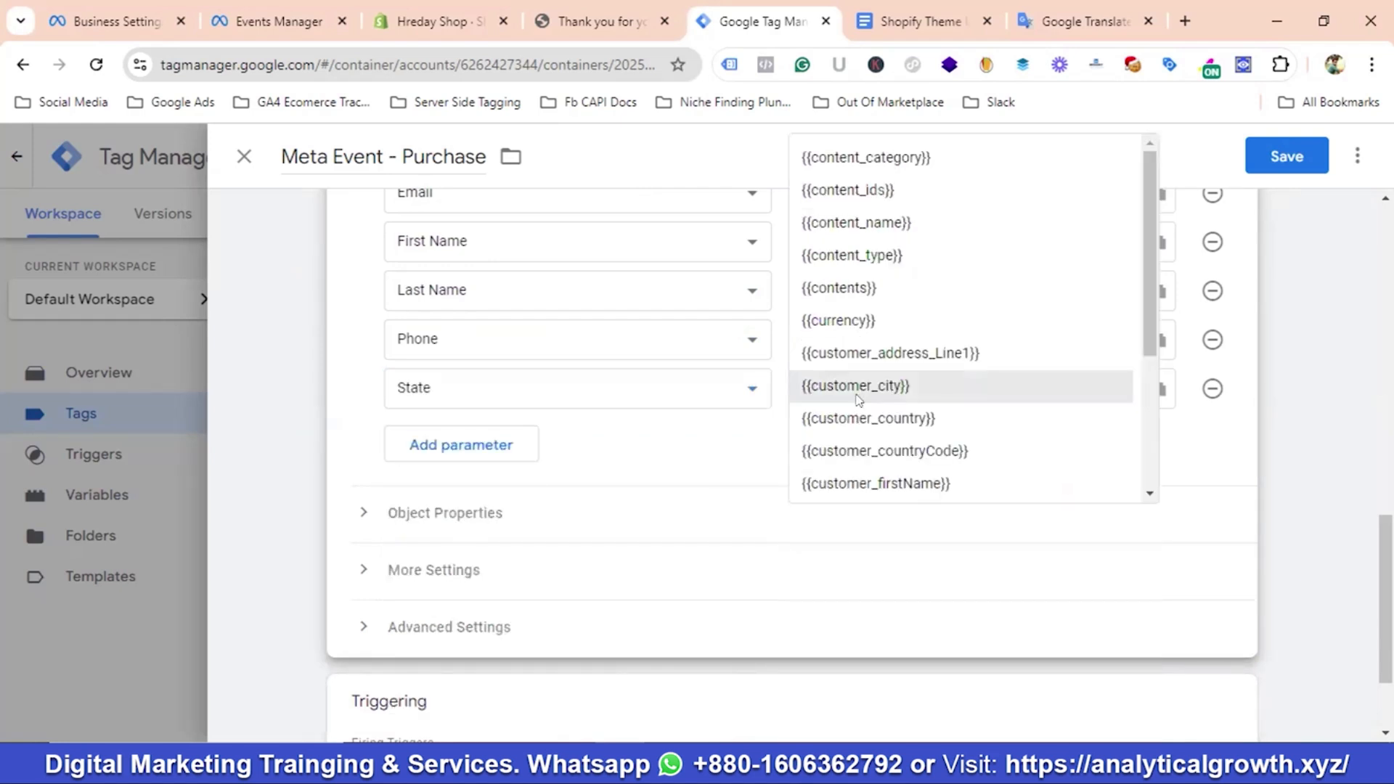
pyautogui.click(866, 388)
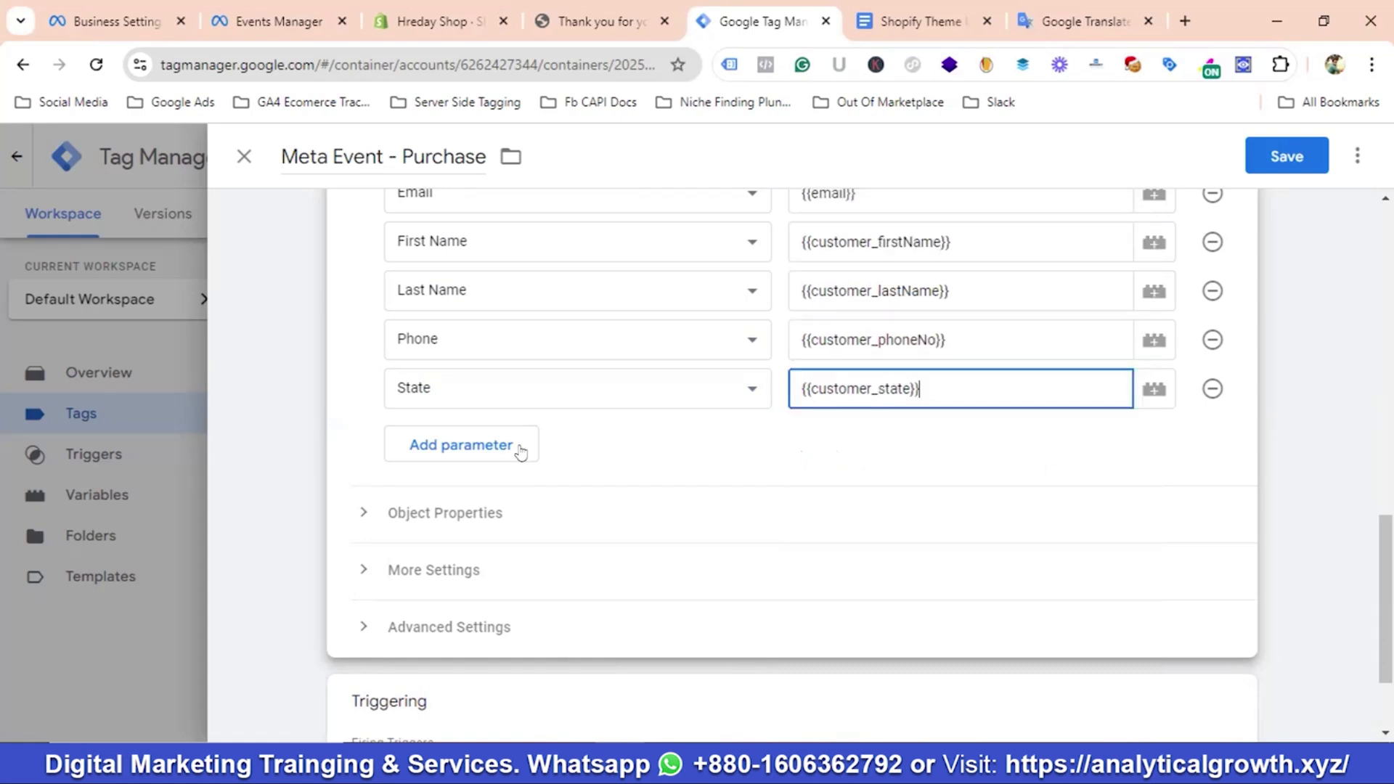
# Add an eighth customer information parameter, Zip Code, with the value {{customer_zip}}, and save the Purchase tag
pyautogui.click(517, 446)
pyautogui.click(483, 442)
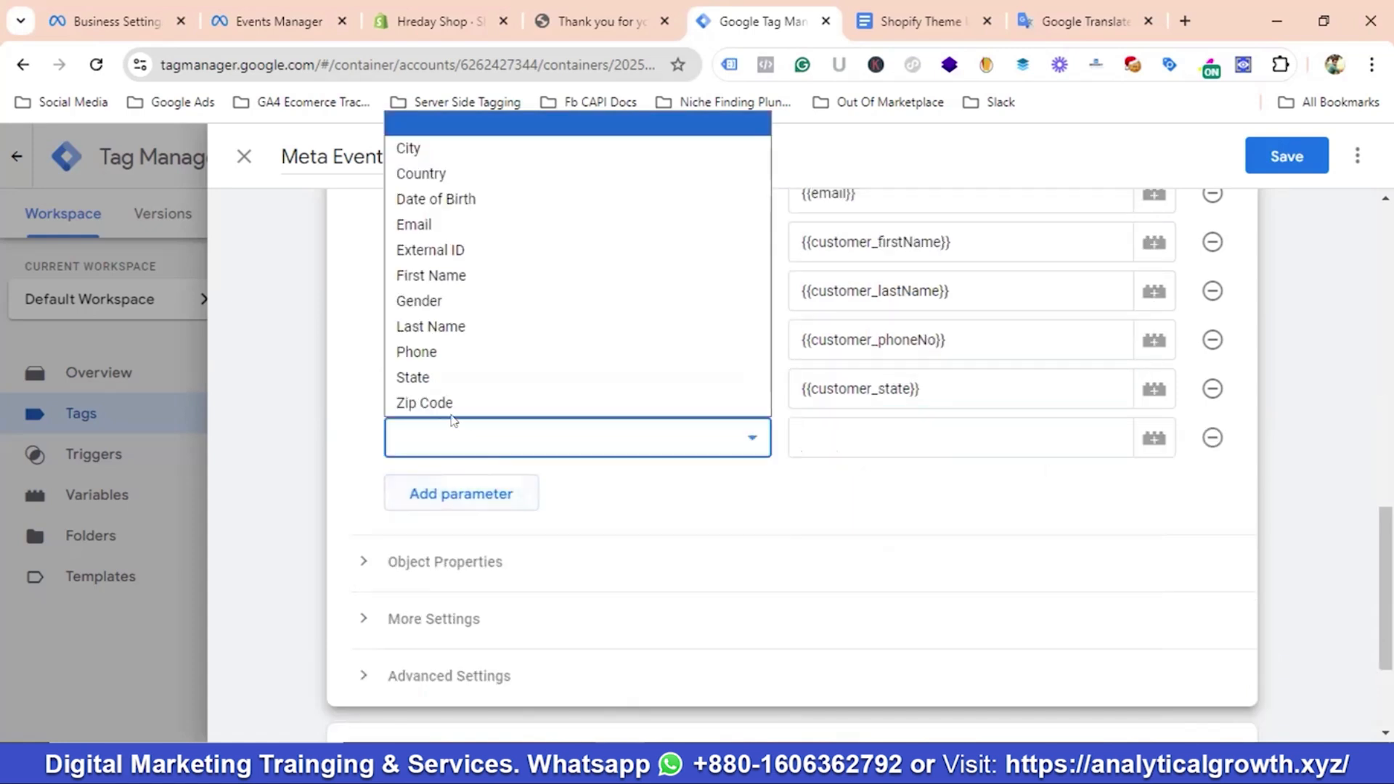
pyautogui.click(449, 405)
pyautogui.click(858, 437)
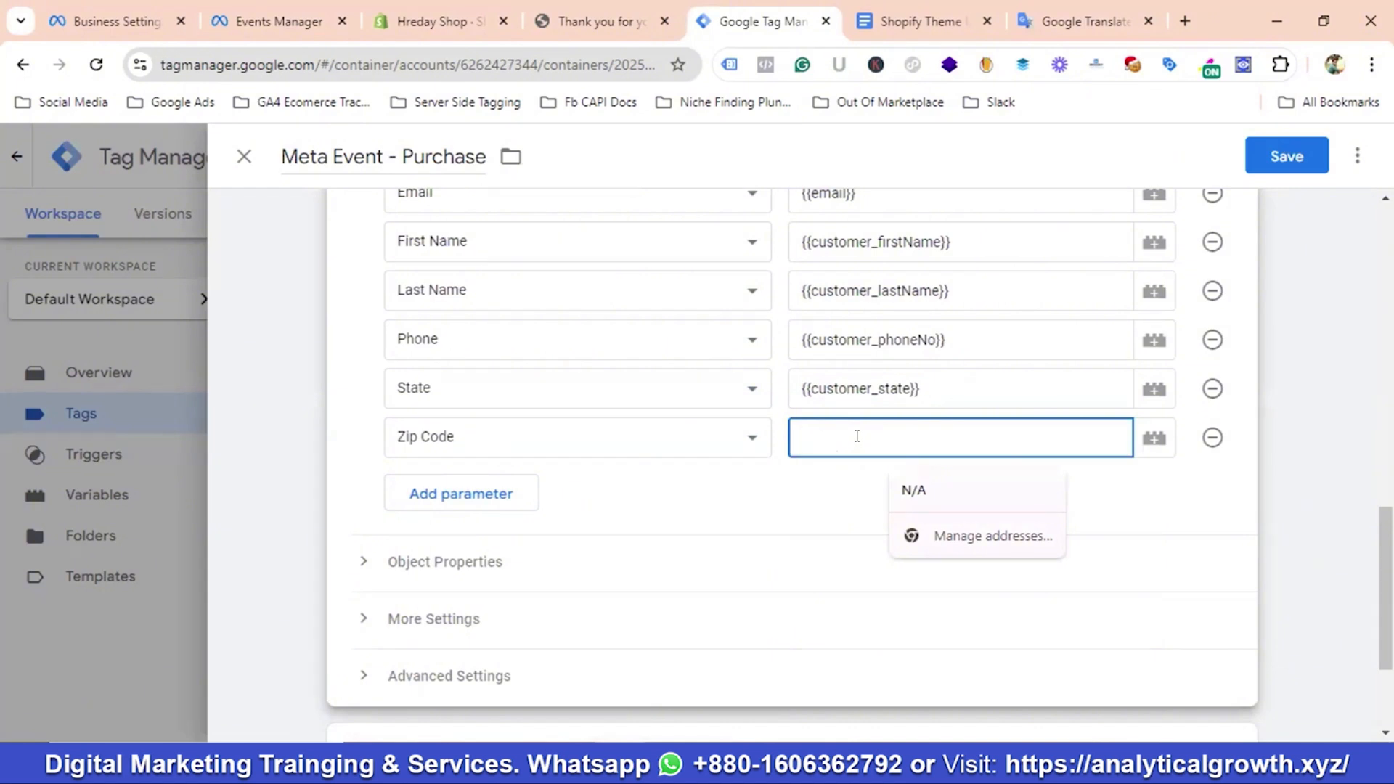
pyautogui.write('{{')
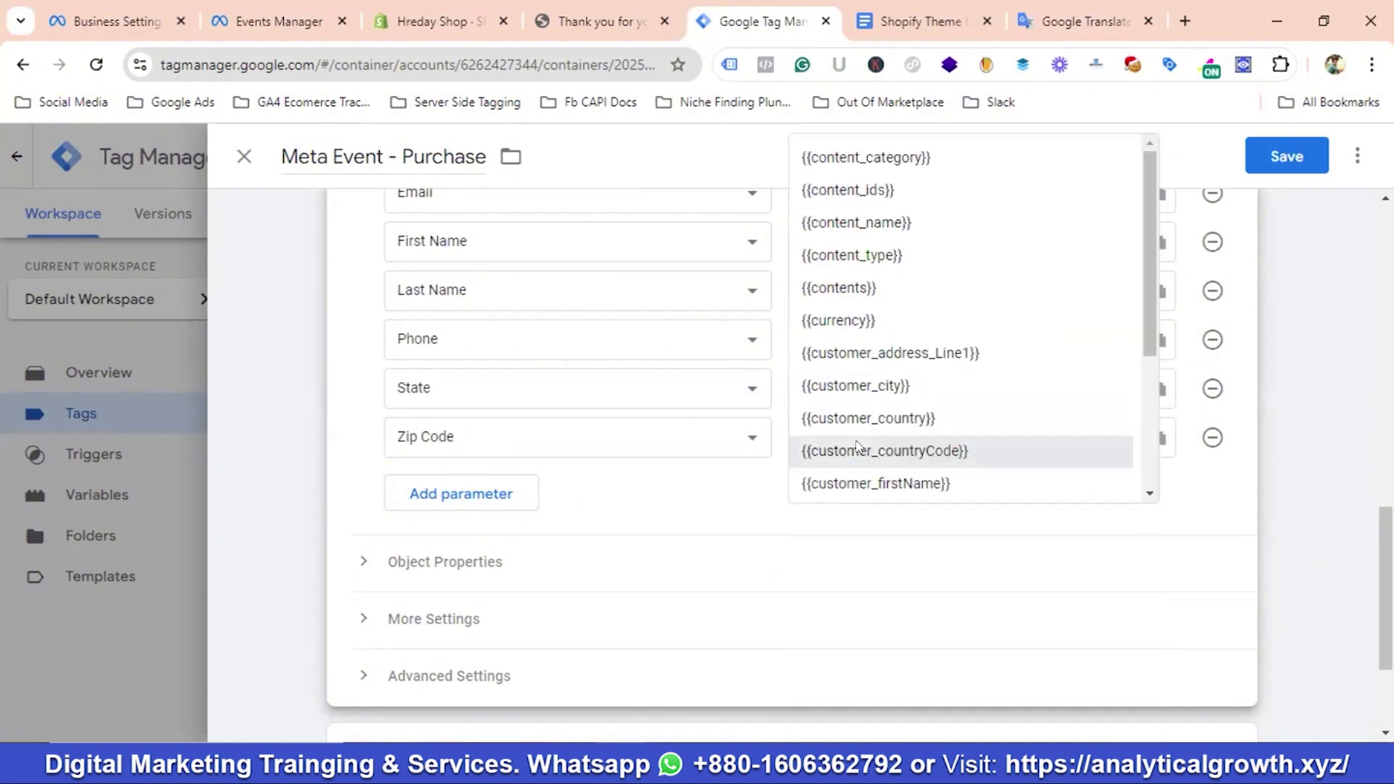
pyautogui.scroll(-3, 858, 443)
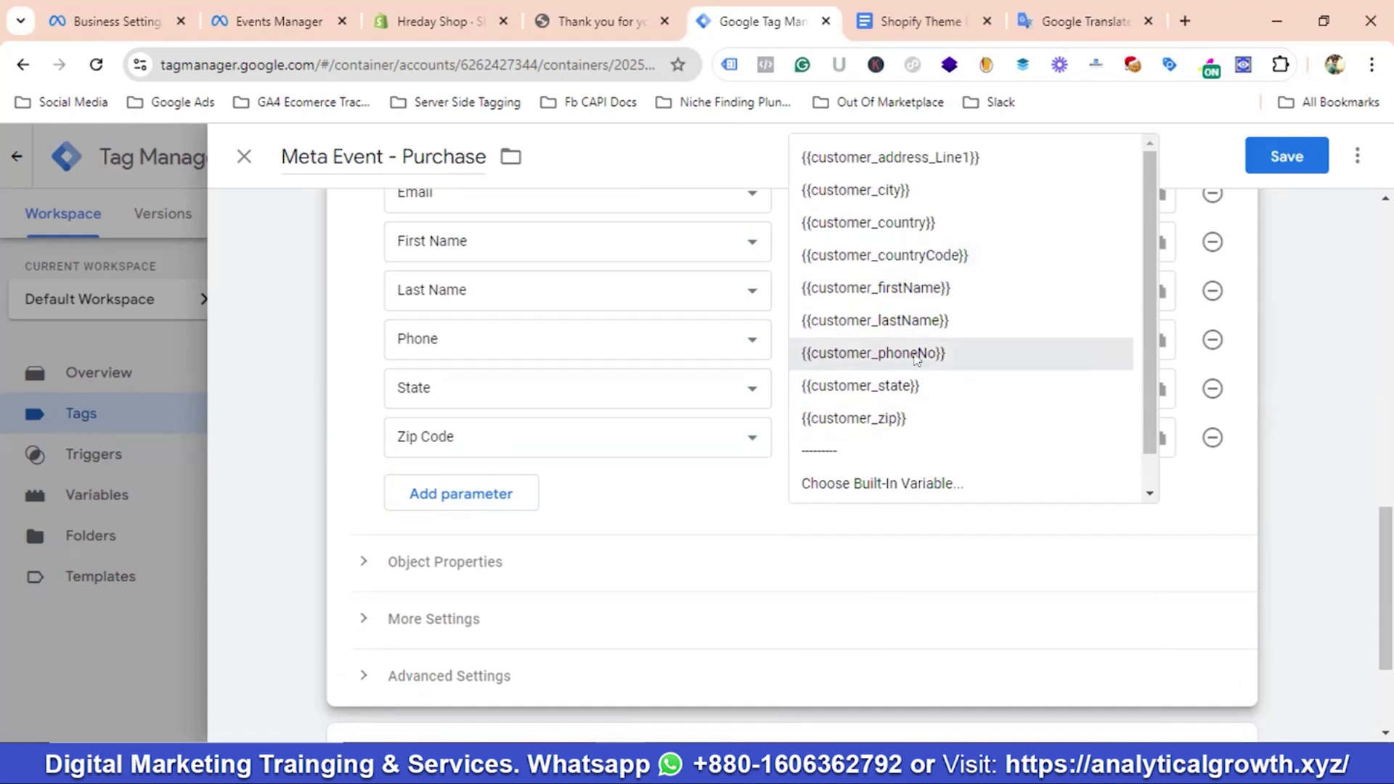
pyautogui.click(893, 418)
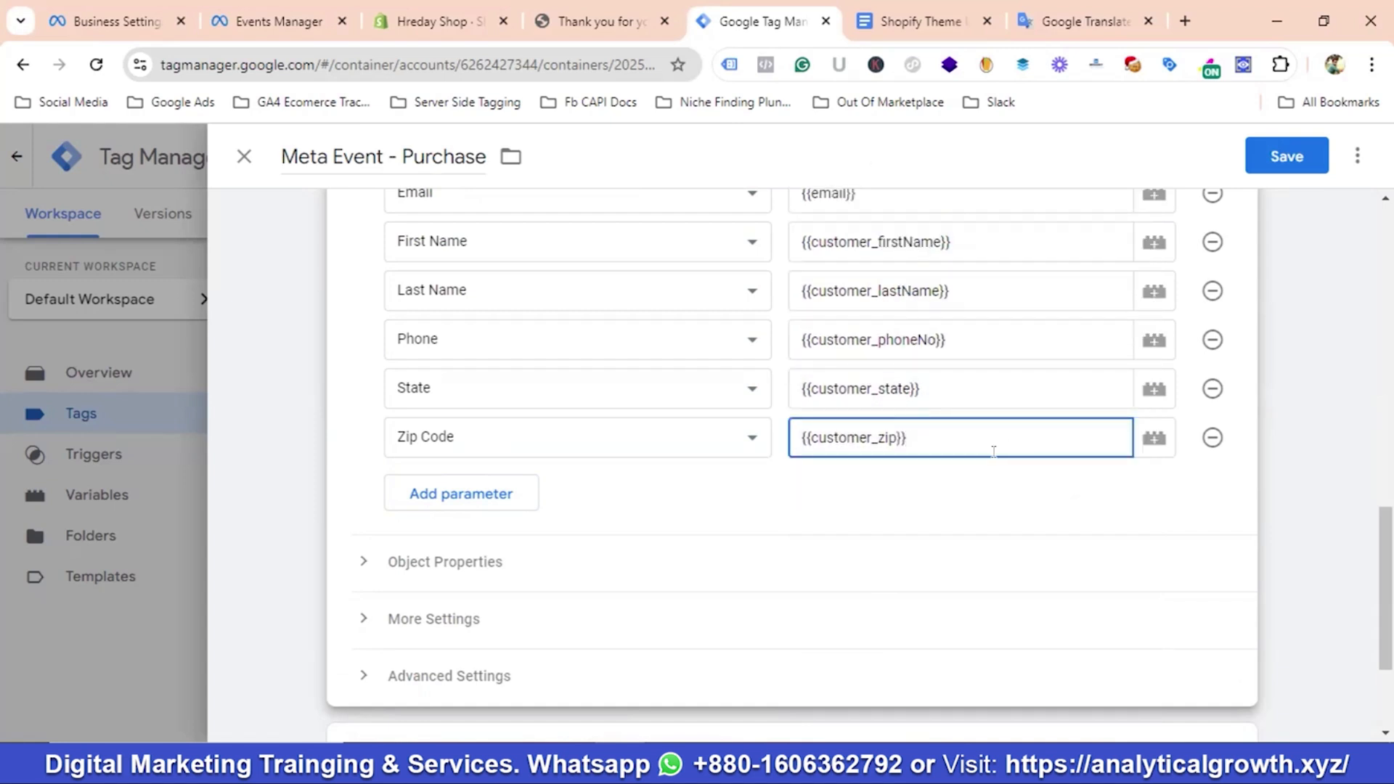
pyautogui.click(1297, 156)
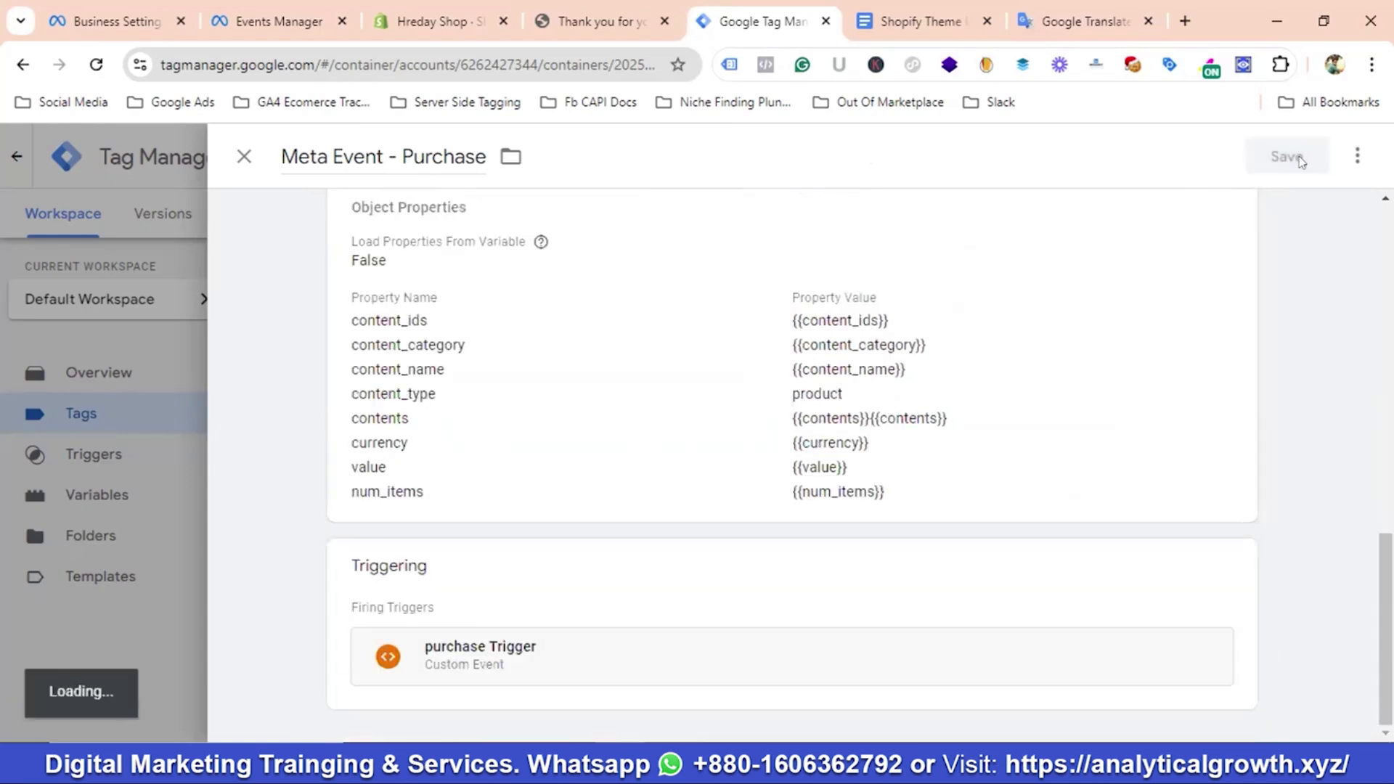
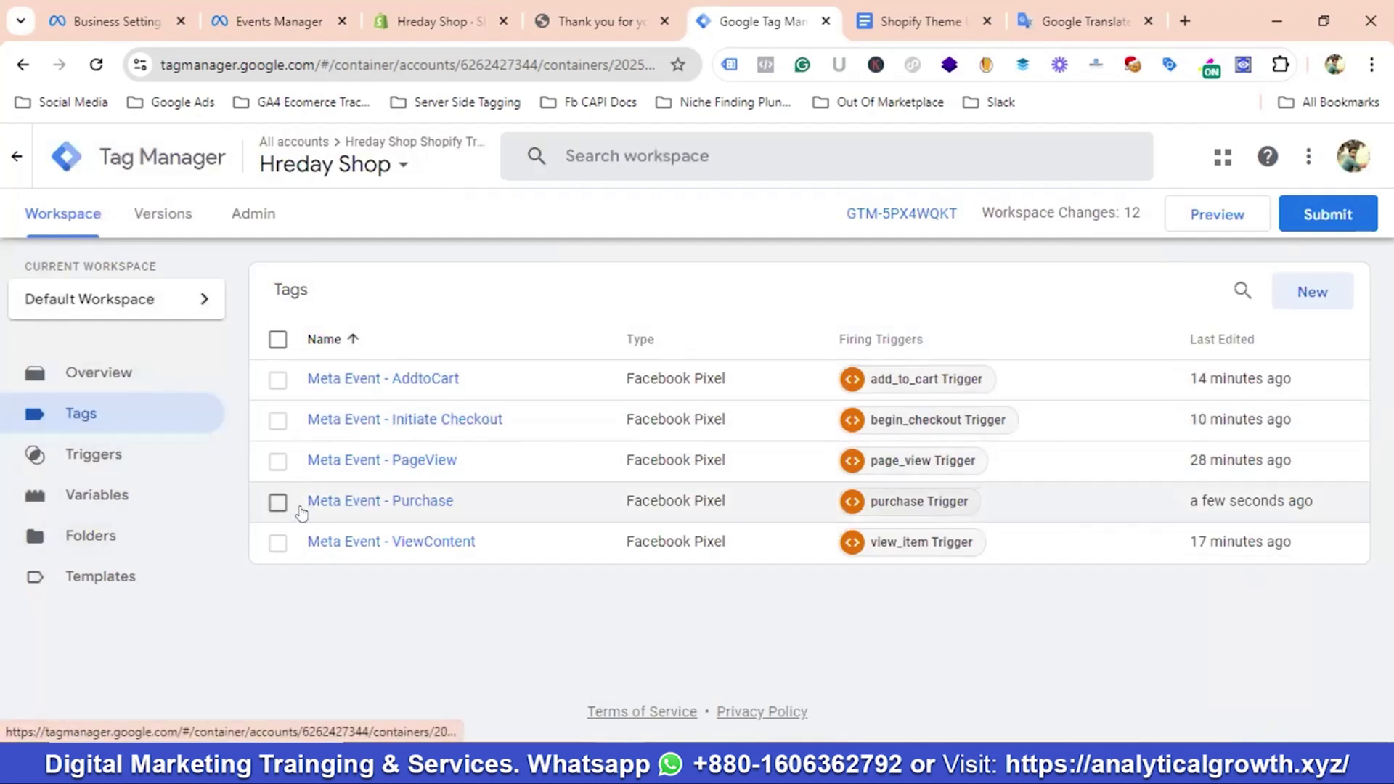
# Publish the workspace changes with "Shopify Meta Pixel Setup" as version name and description, and return to the workspace
pyautogui.click(1316, 222)
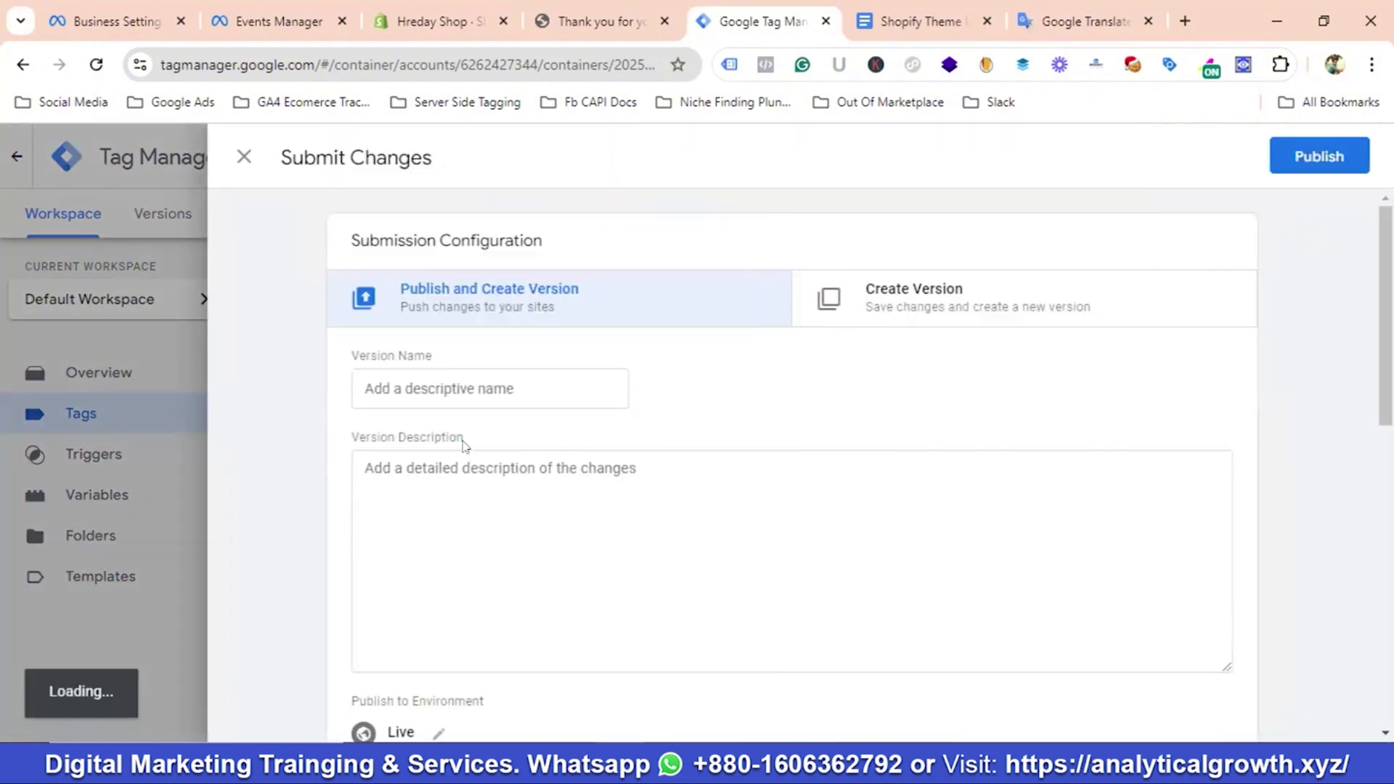
pyautogui.click(416, 400)
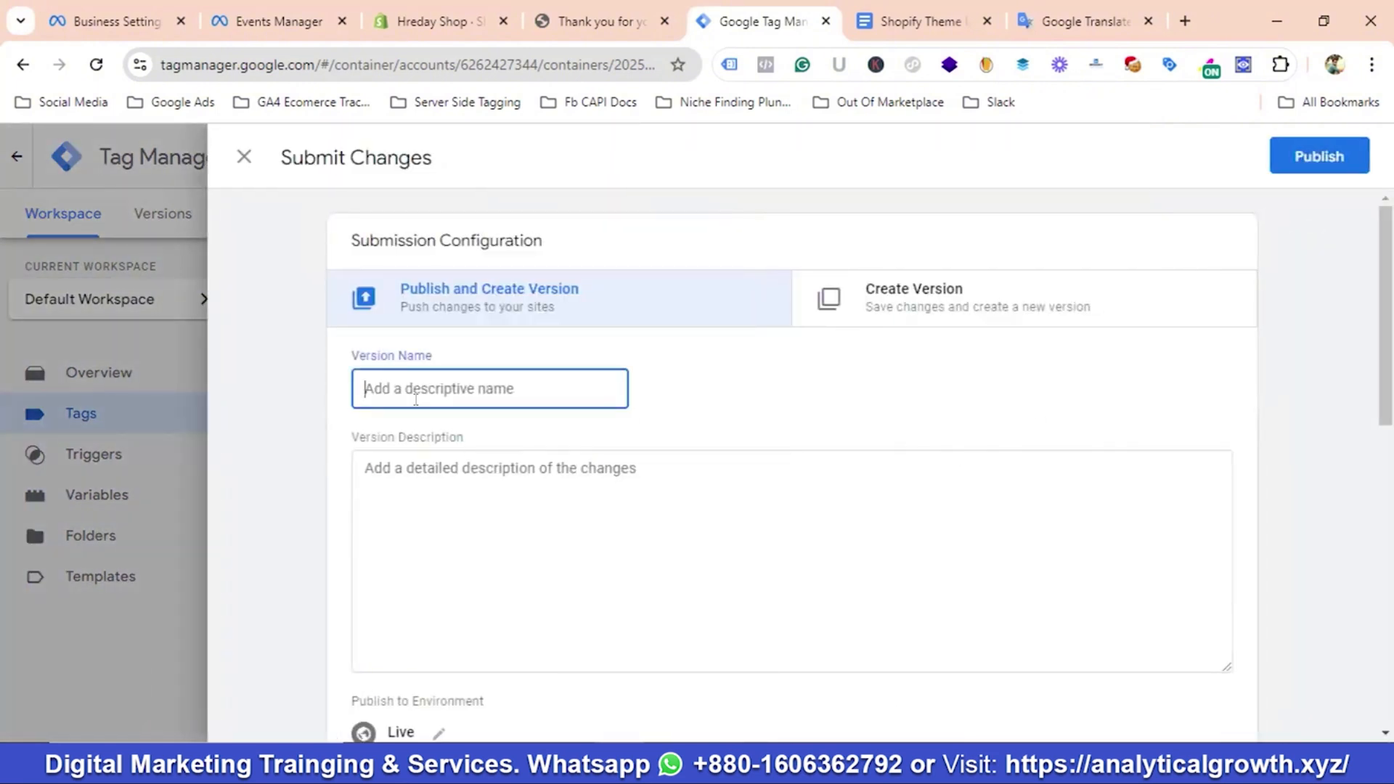
pyautogui.write('Shopify Meta Pixel Setup')
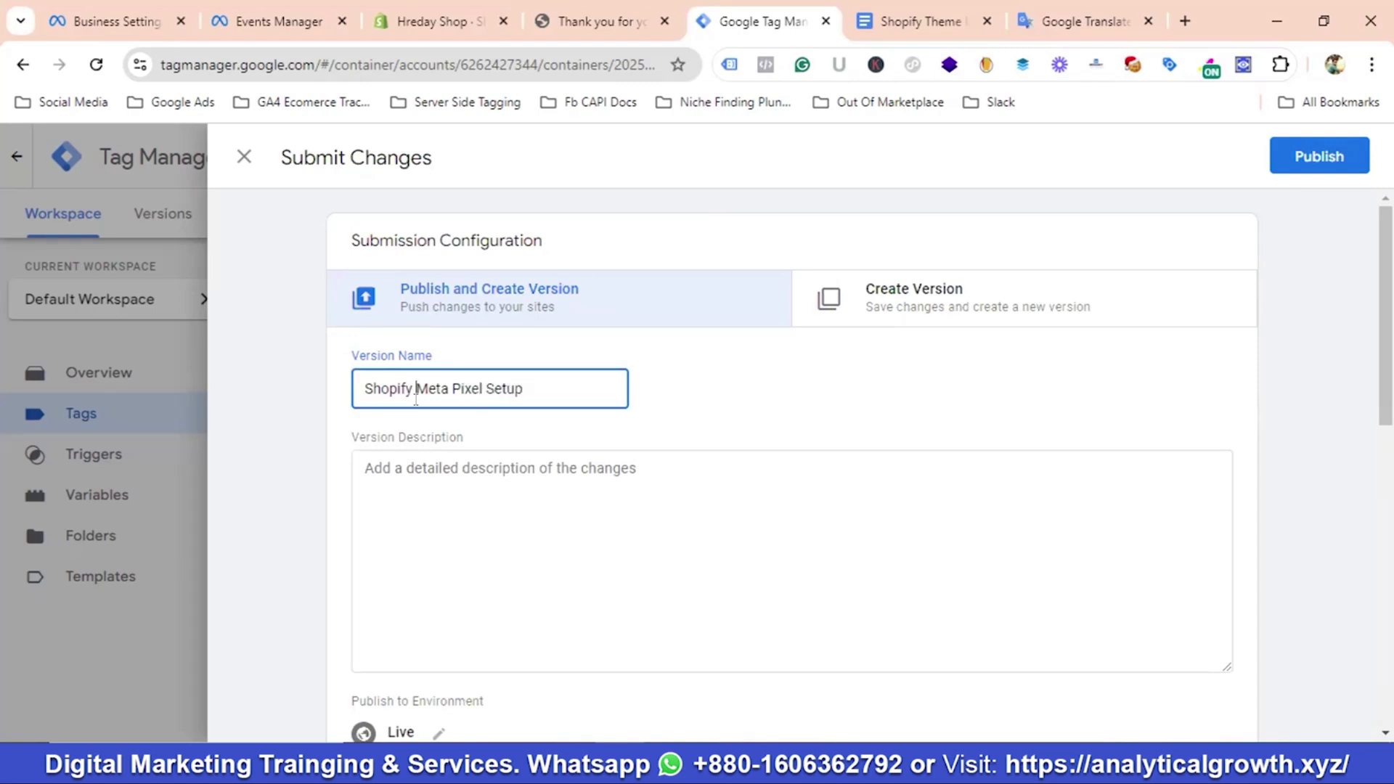
pyautogui.tripleClick(416, 400)
pyautogui.hotkey('ctrl', 'c')
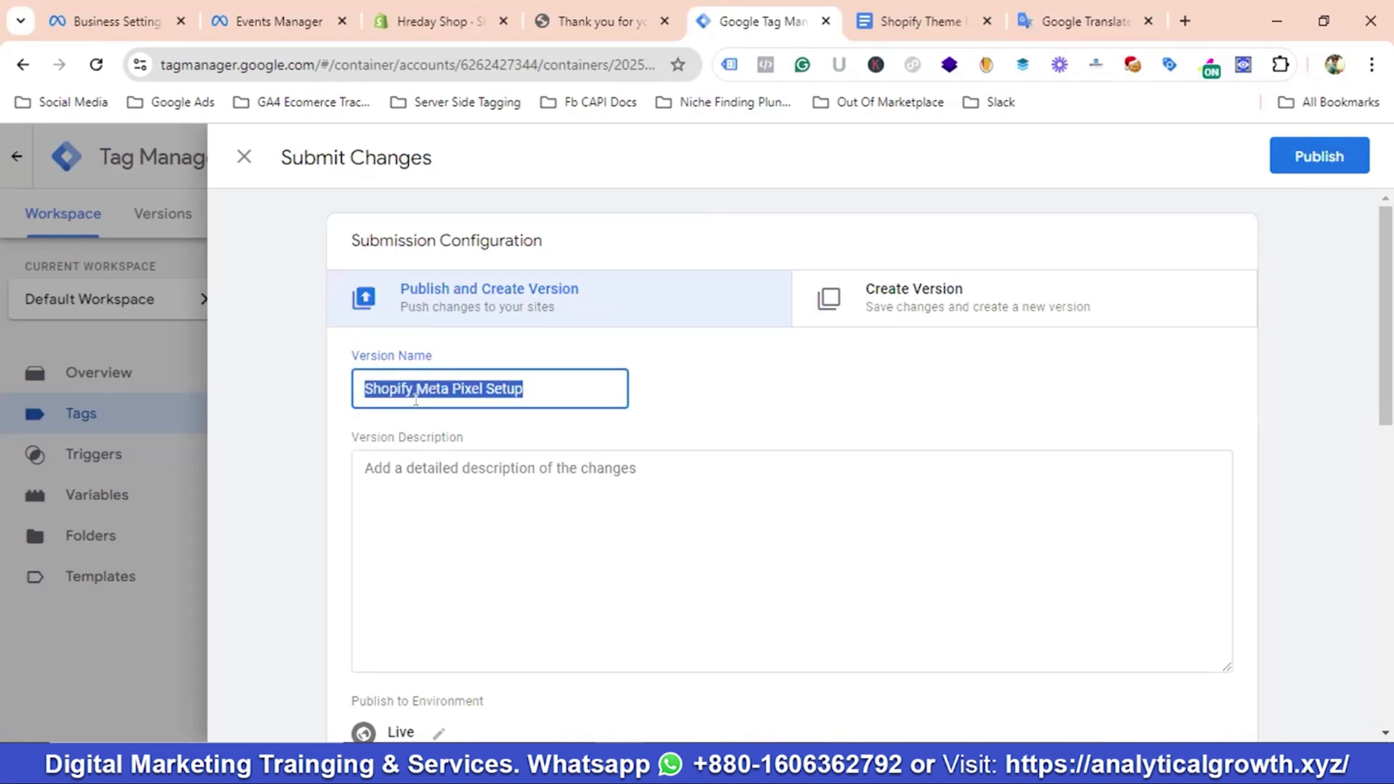
pyautogui.click(426, 465)
pyautogui.hotkey('ctrl', 'v')
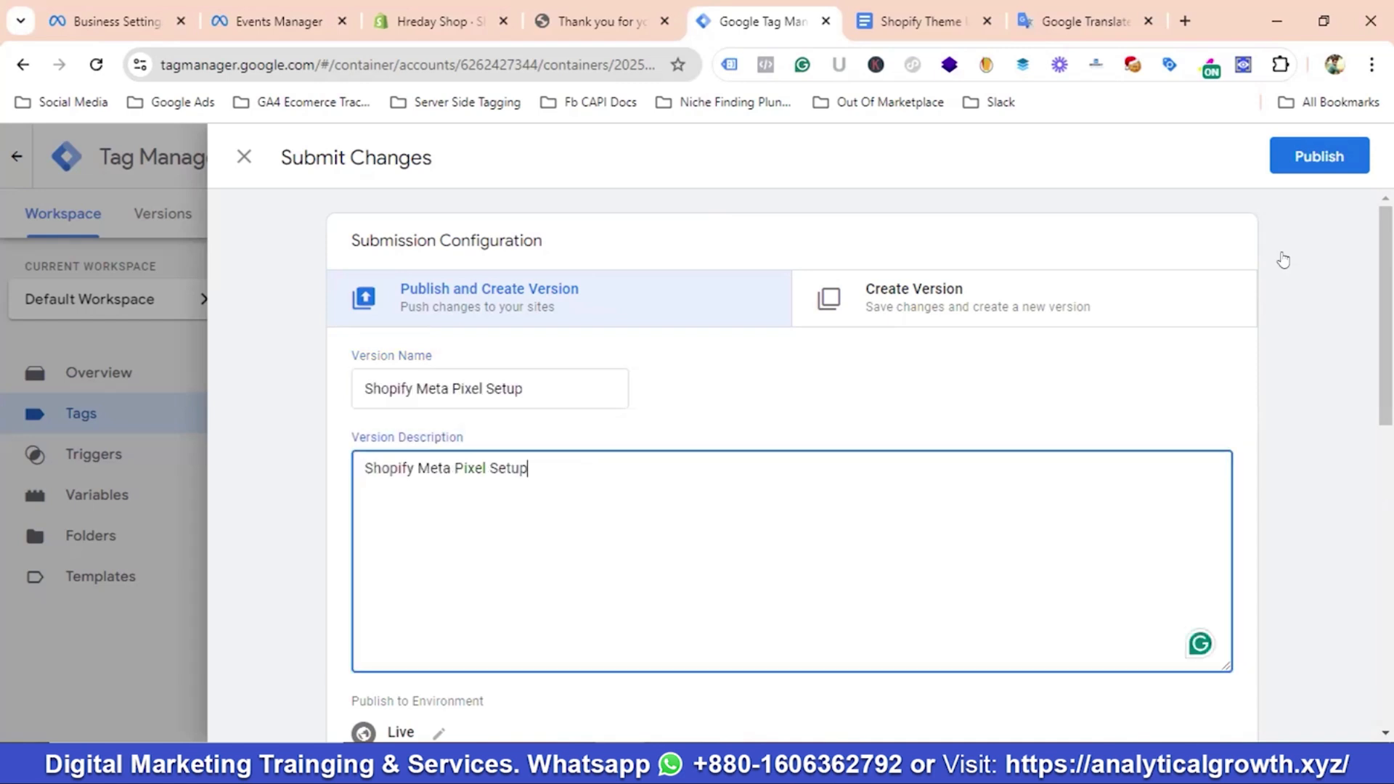
pyautogui.click(1301, 157)
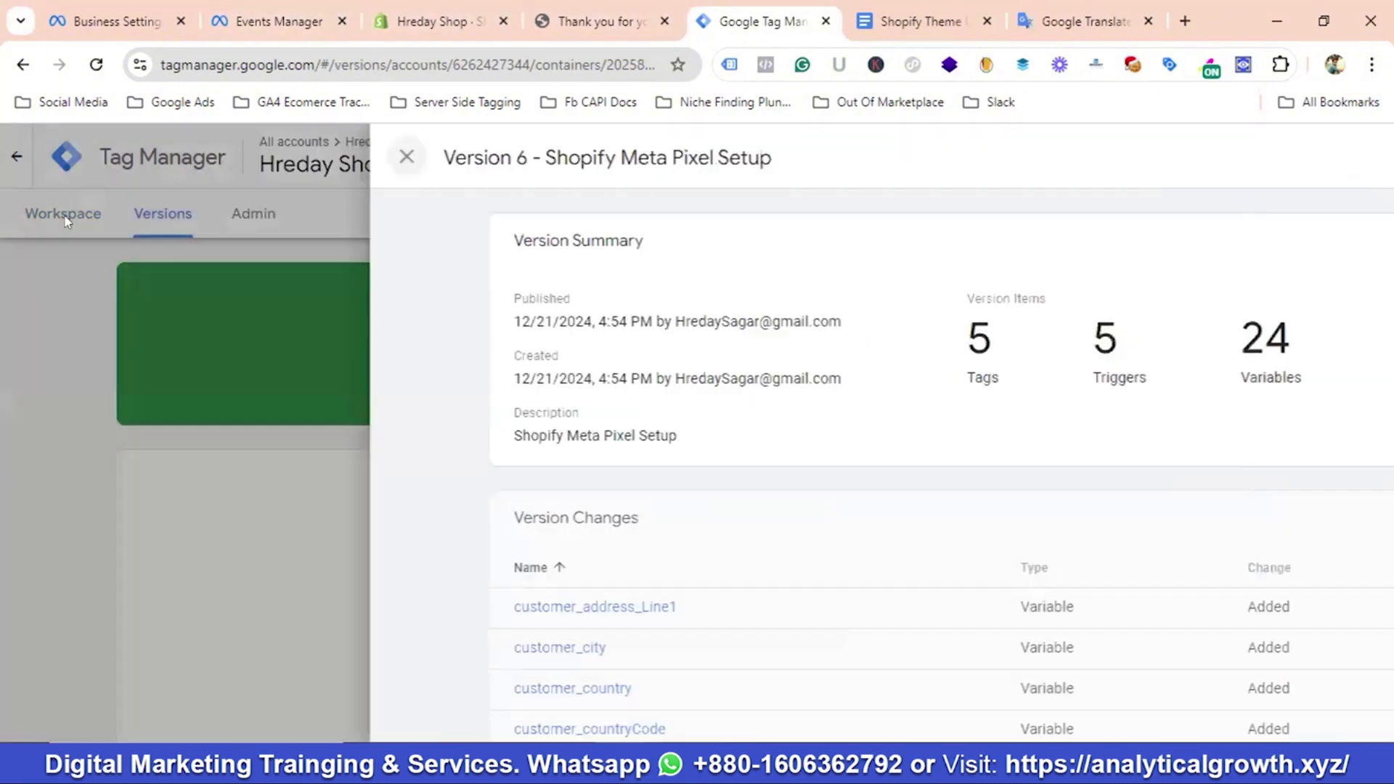
pyautogui.click(65, 220)
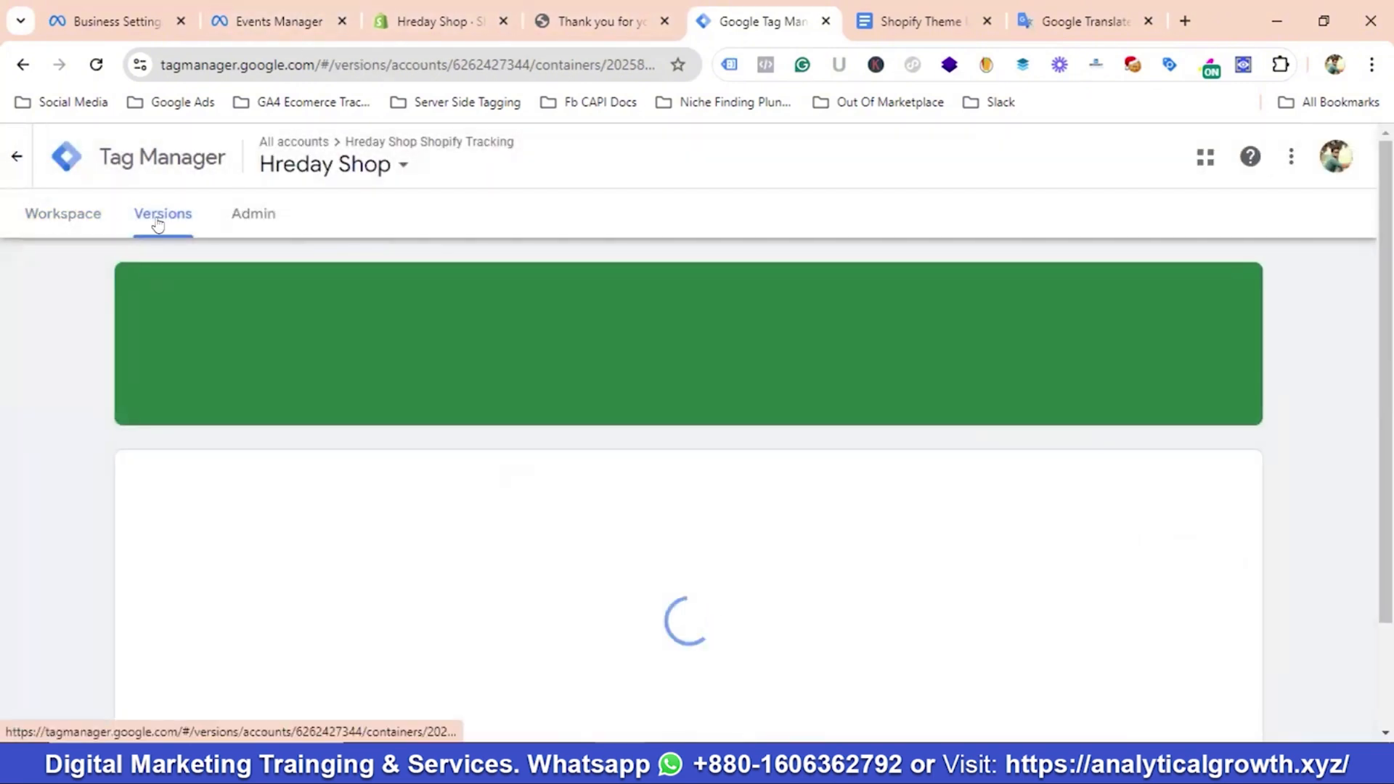
pyautogui.click(58, 216)
# Switch to Meta Events Manager, open the dataset's Test events and expand the check that the website's events are set up correctly
pyautogui.click(265, 27)
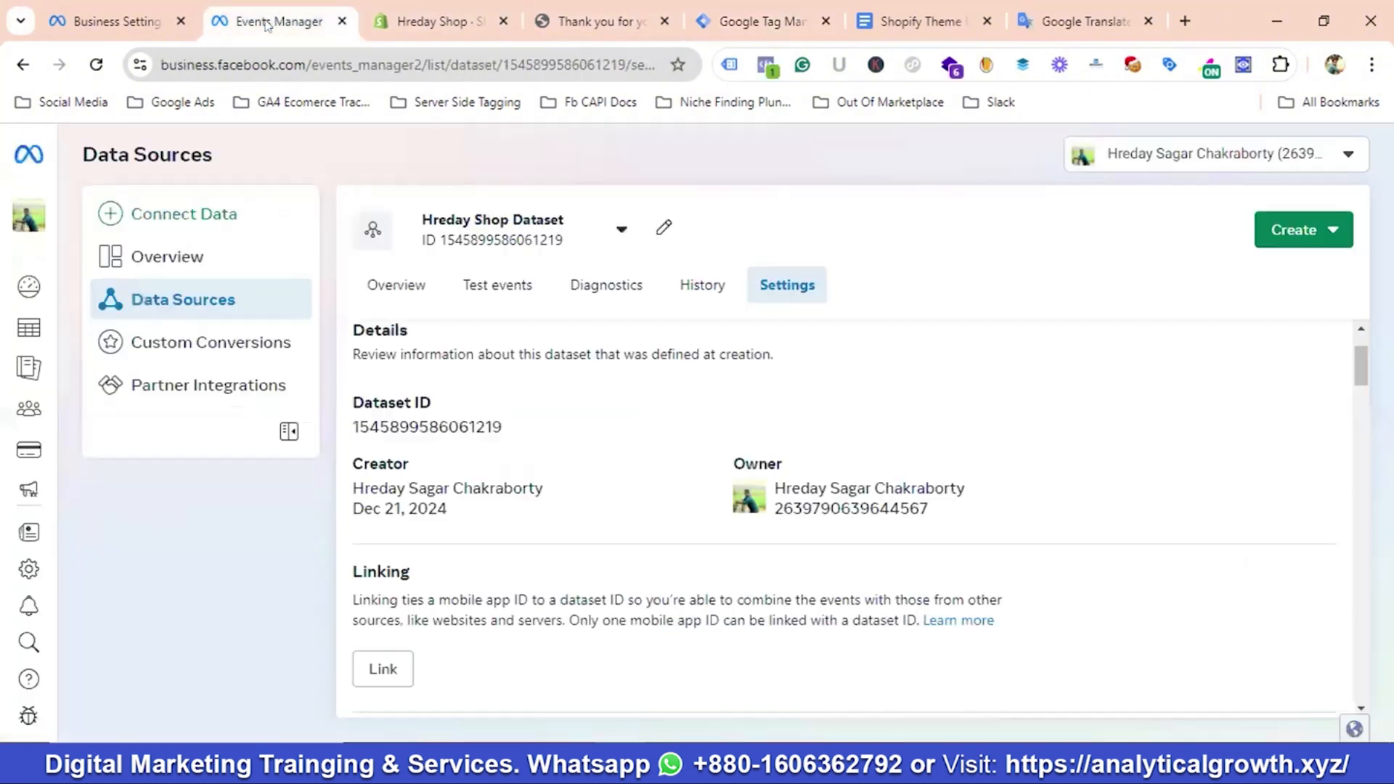
pyautogui.click(473, 287)
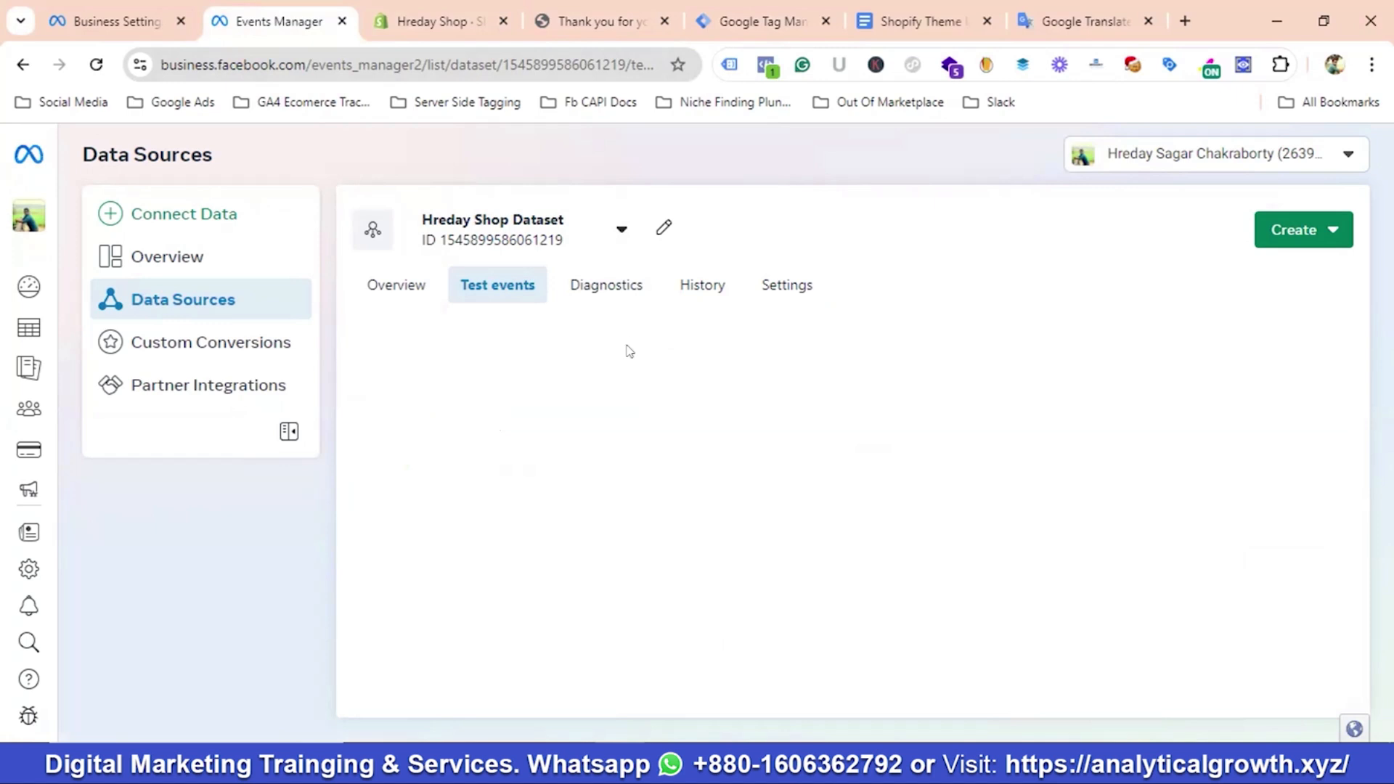
pyautogui.click(396, 286)
pyautogui.click(499, 288)
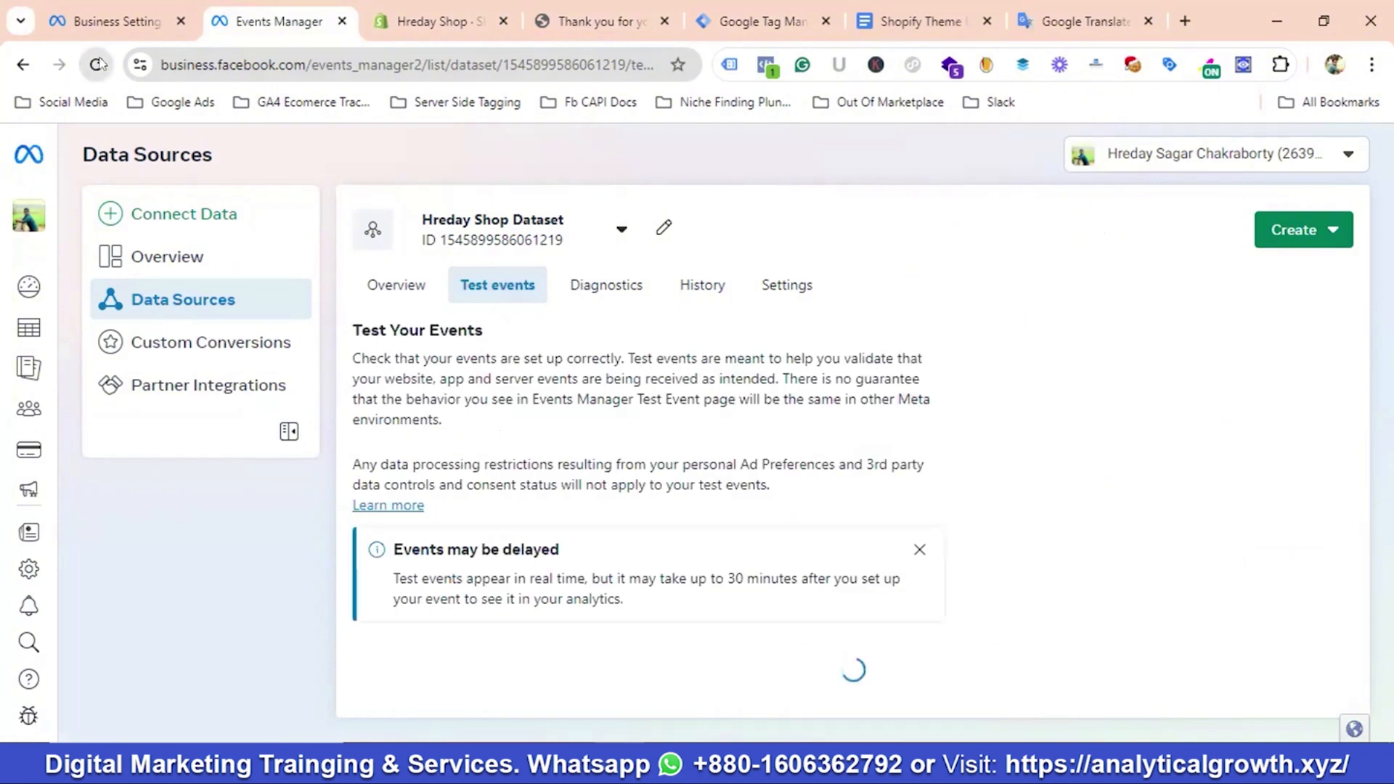
pyautogui.scroll(-1, 581, 473)
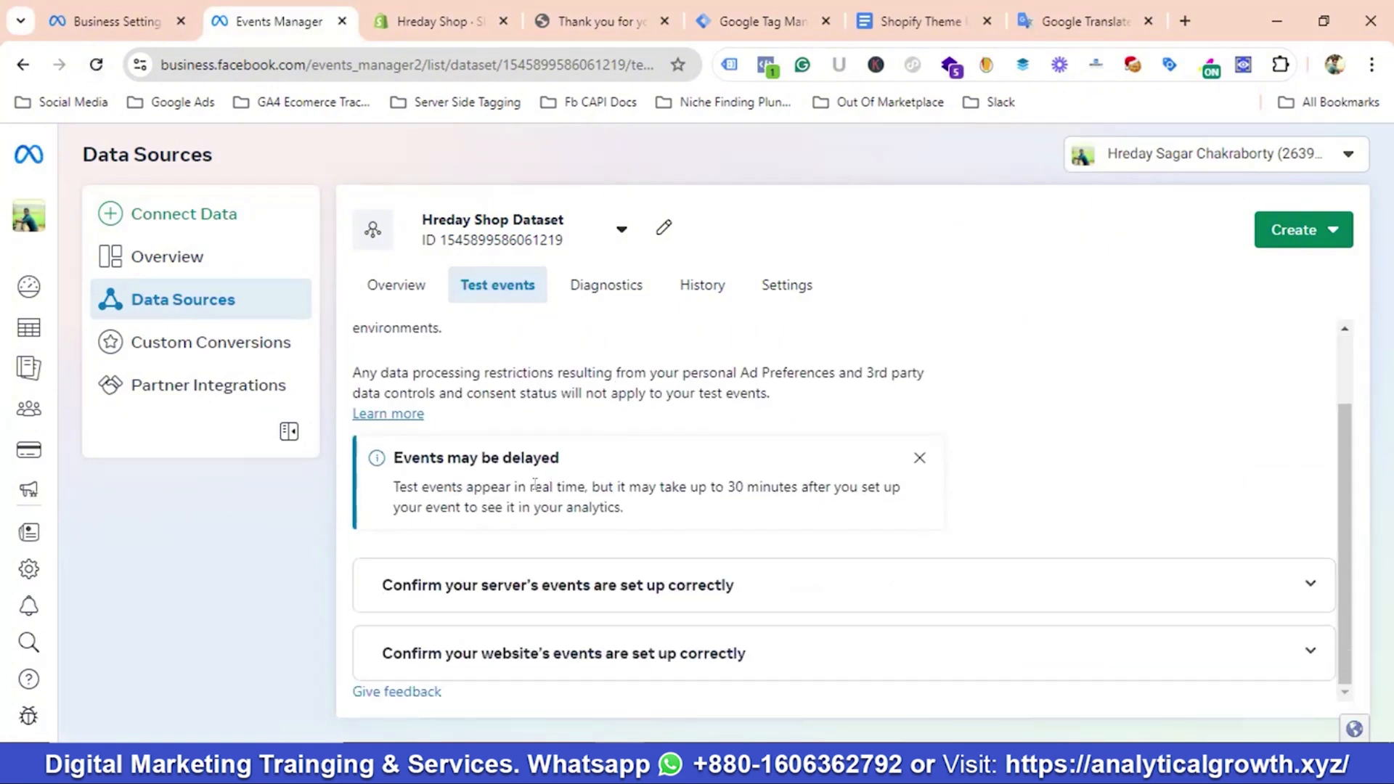
pyautogui.click(524, 657)
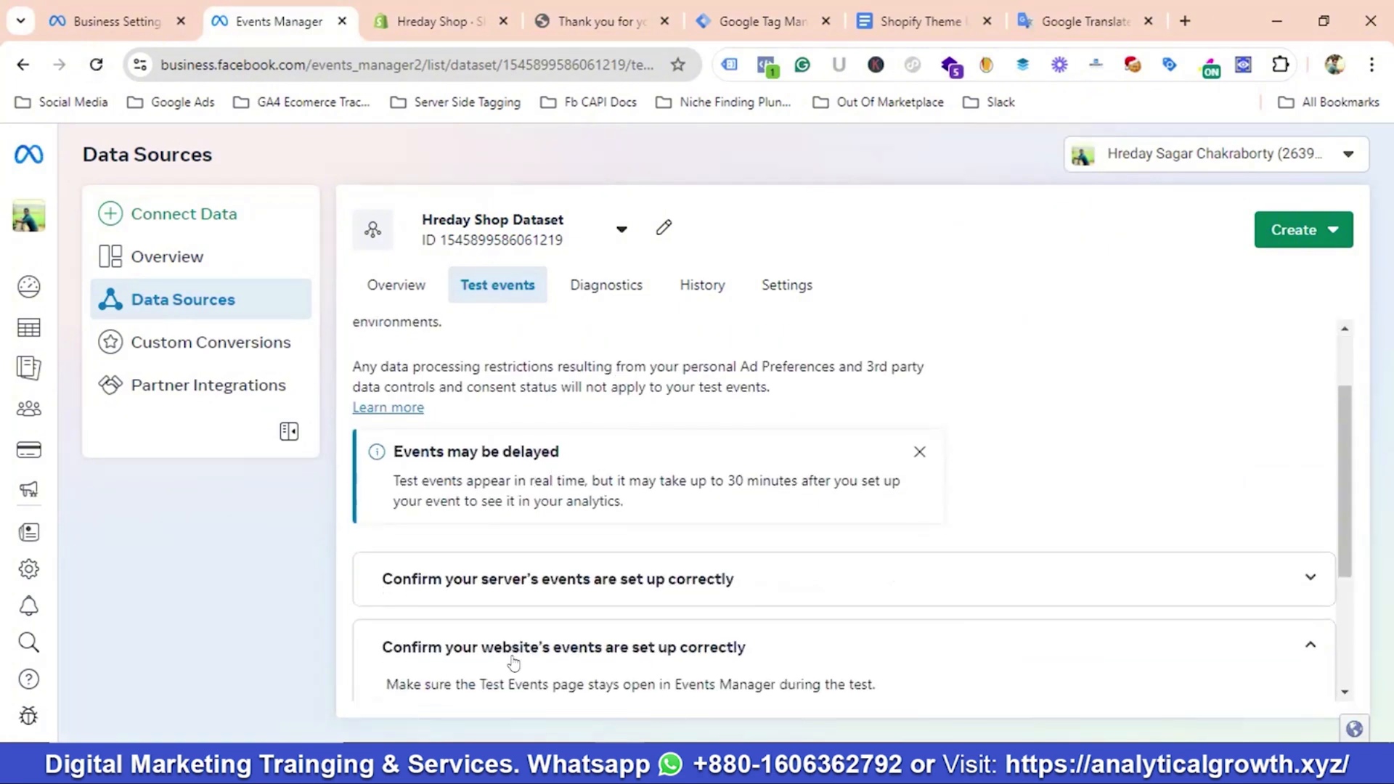
pyautogui.scroll(-1, 501, 660)
pyautogui.scroll(-2, 485, 660)
pyautogui.press('Tab')
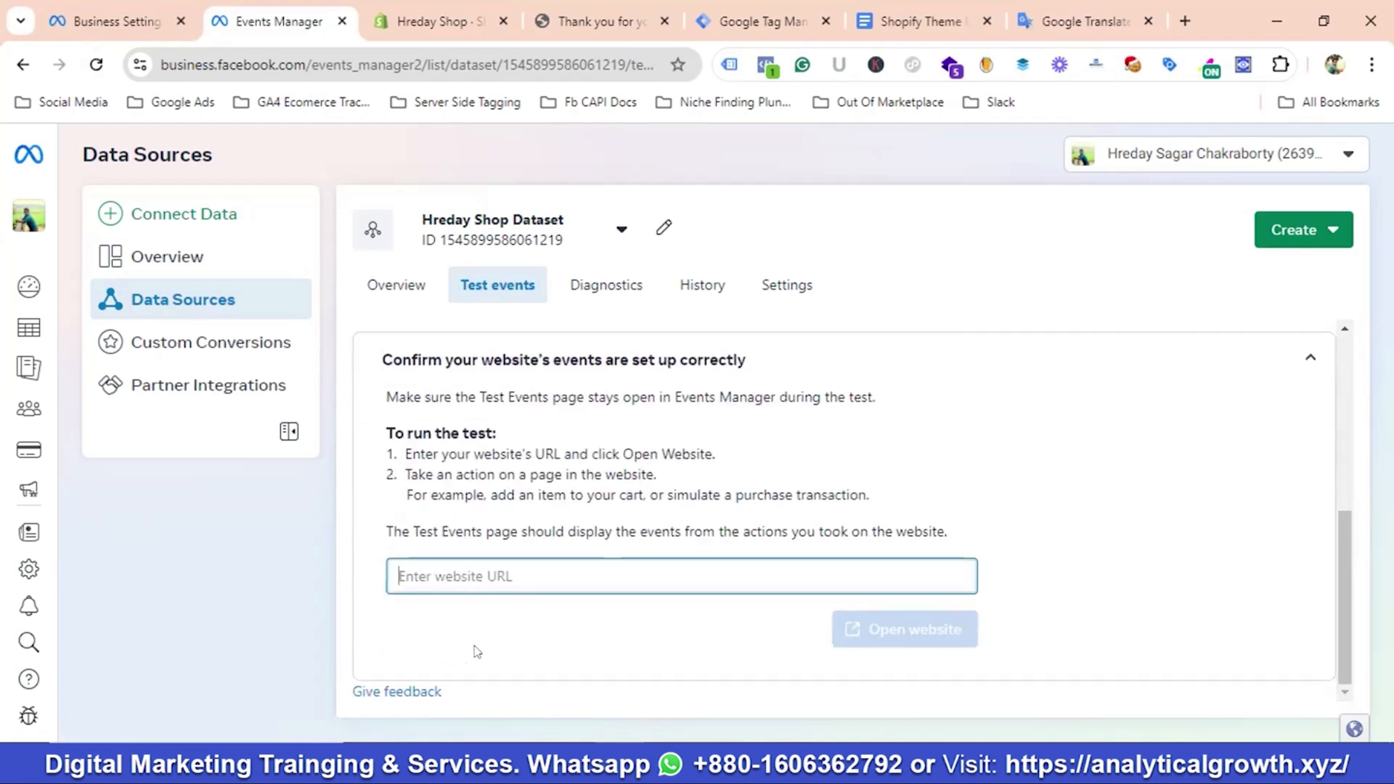
# Copy the store's base URL from the order confirmation page, enter it as the website URL for the event test and open the website
pyautogui.click(595, 21)
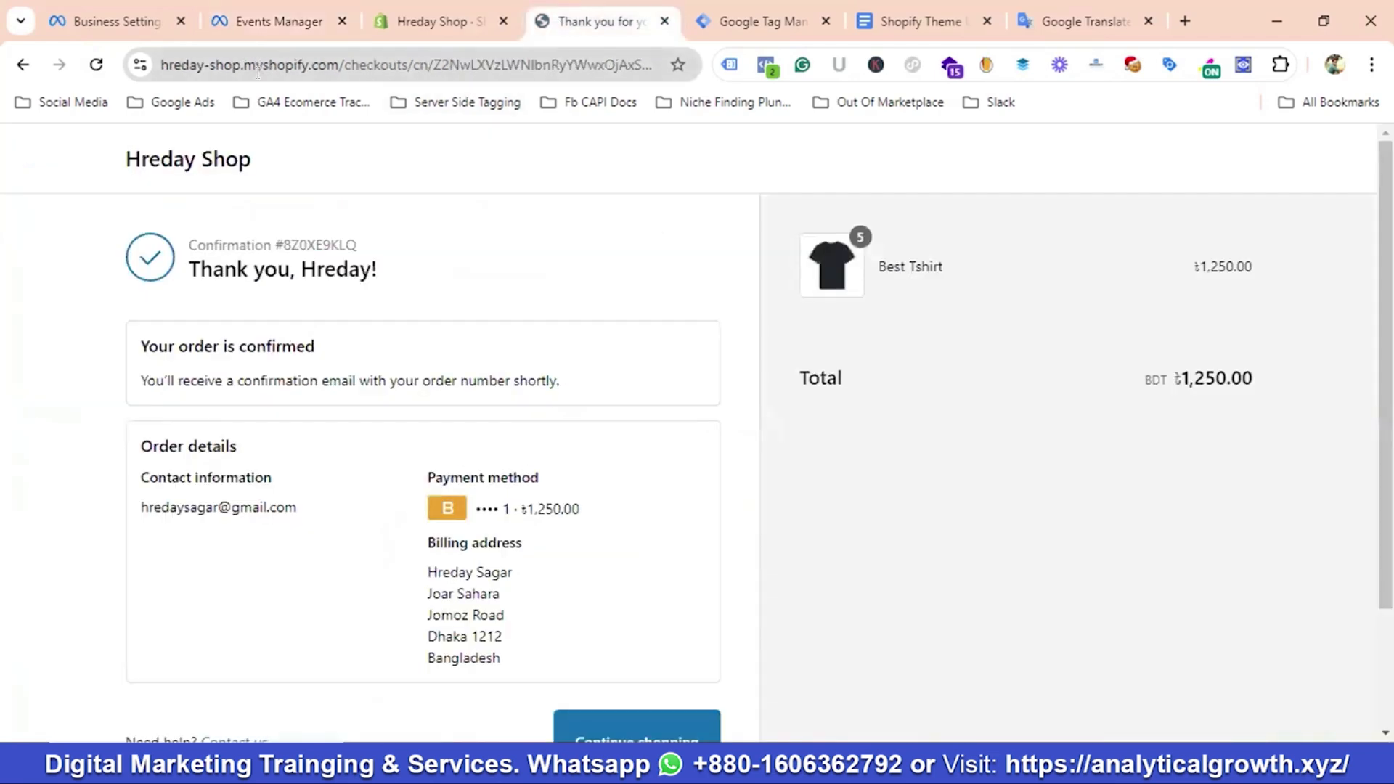
pyautogui.moveTo(341, 61); pyautogui.dragTo(222, 70)
pyautogui.rightClick(221, 70)
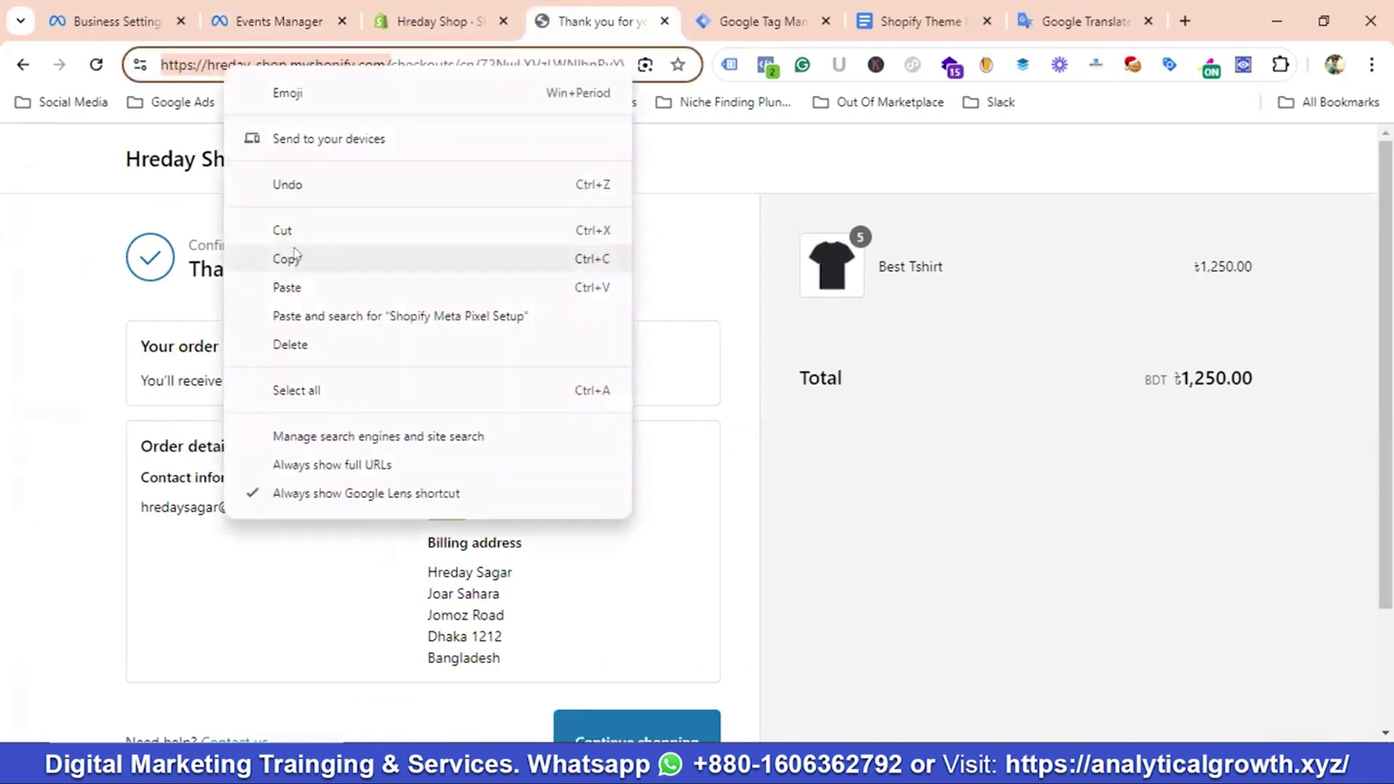
pyautogui.click(288, 256)
pyautogui.click(273, 21)
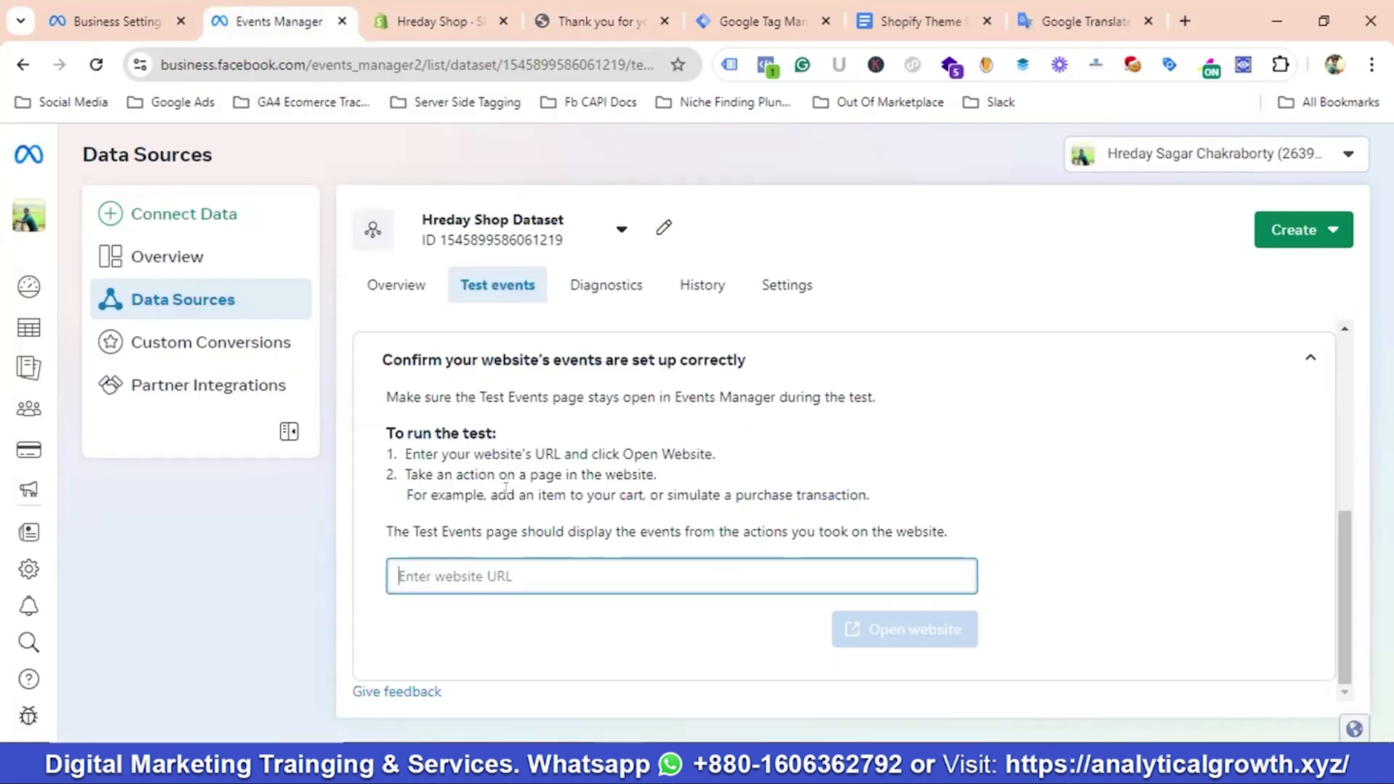
pyautogui.hotkey('ctrl', 'v')
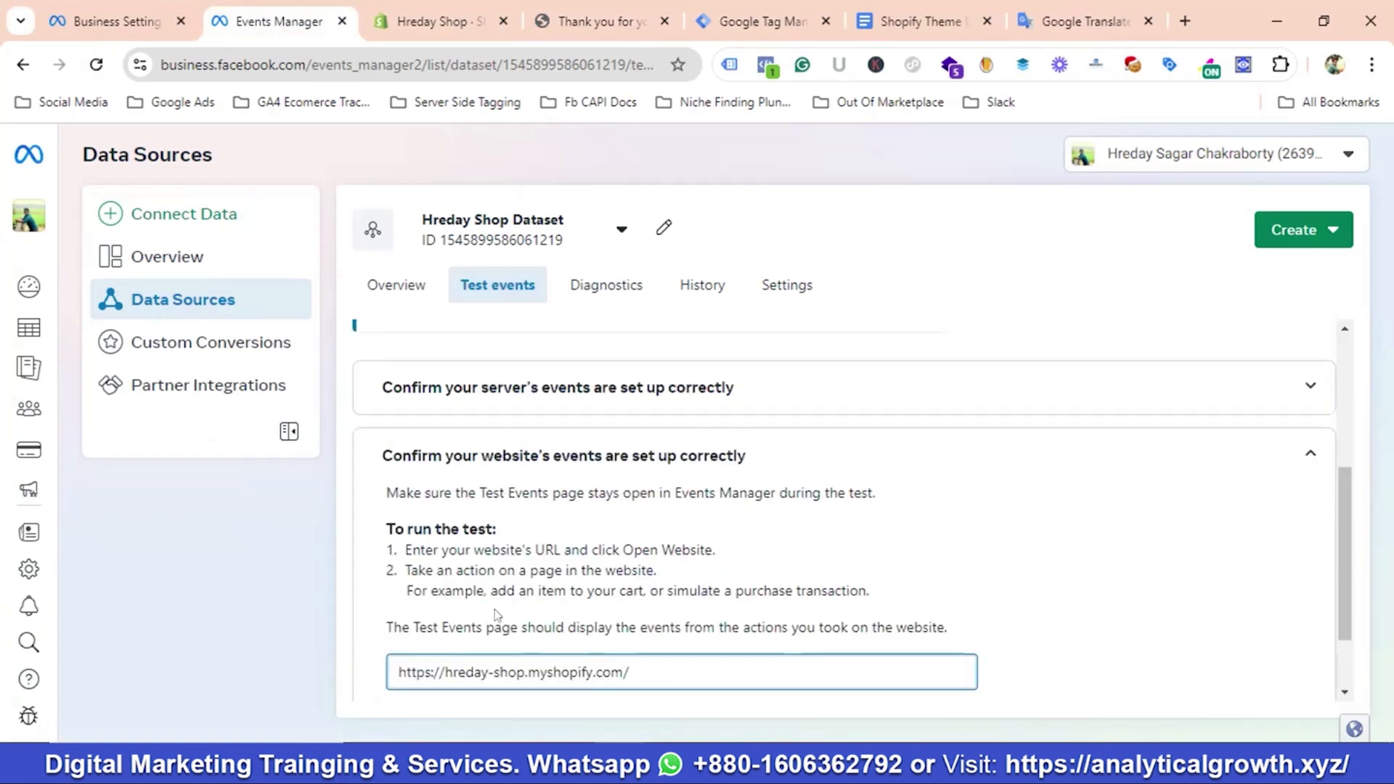
pyautogui.scroll(-2, 794, 669)
pyautogui.click(922, 632)
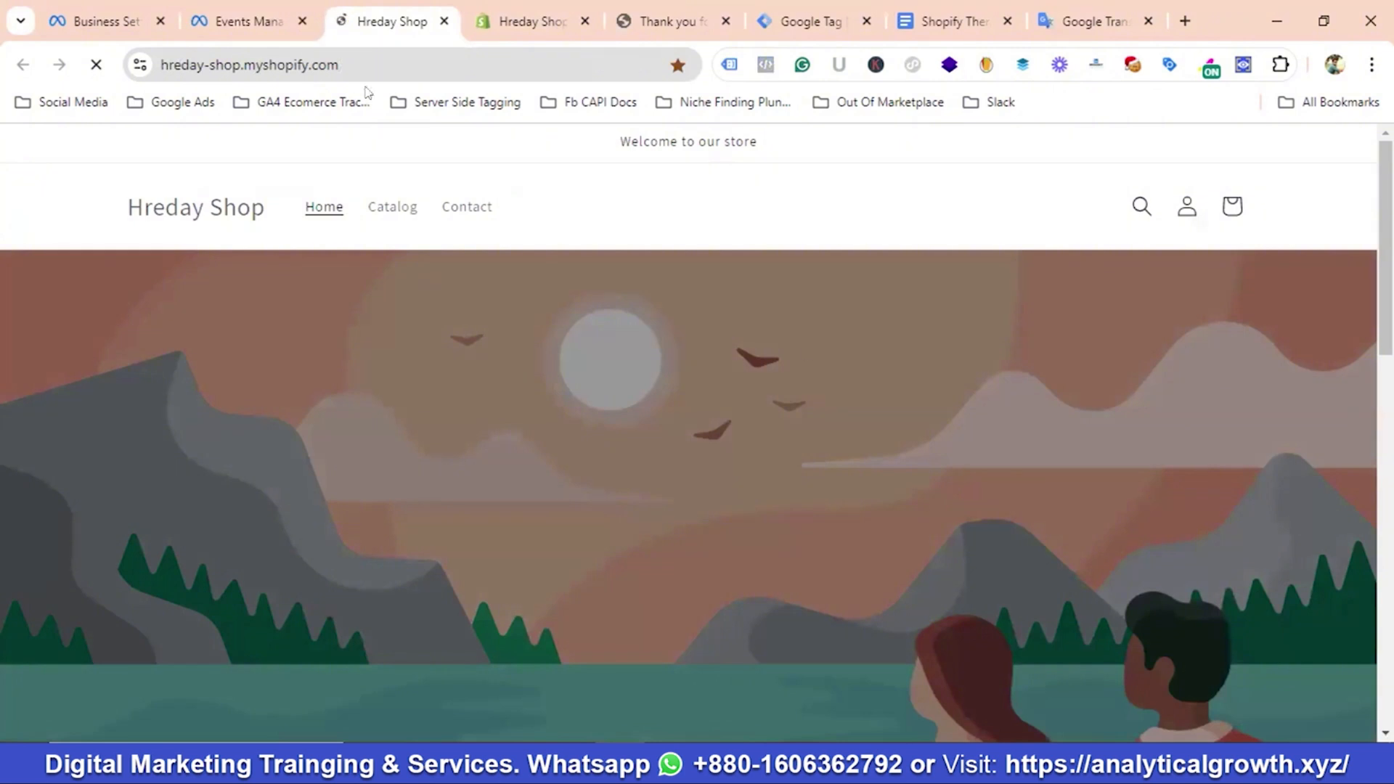
# Check the Test events page in Events Manager for activity received from the opened store
pyautogui.click(223, 23)
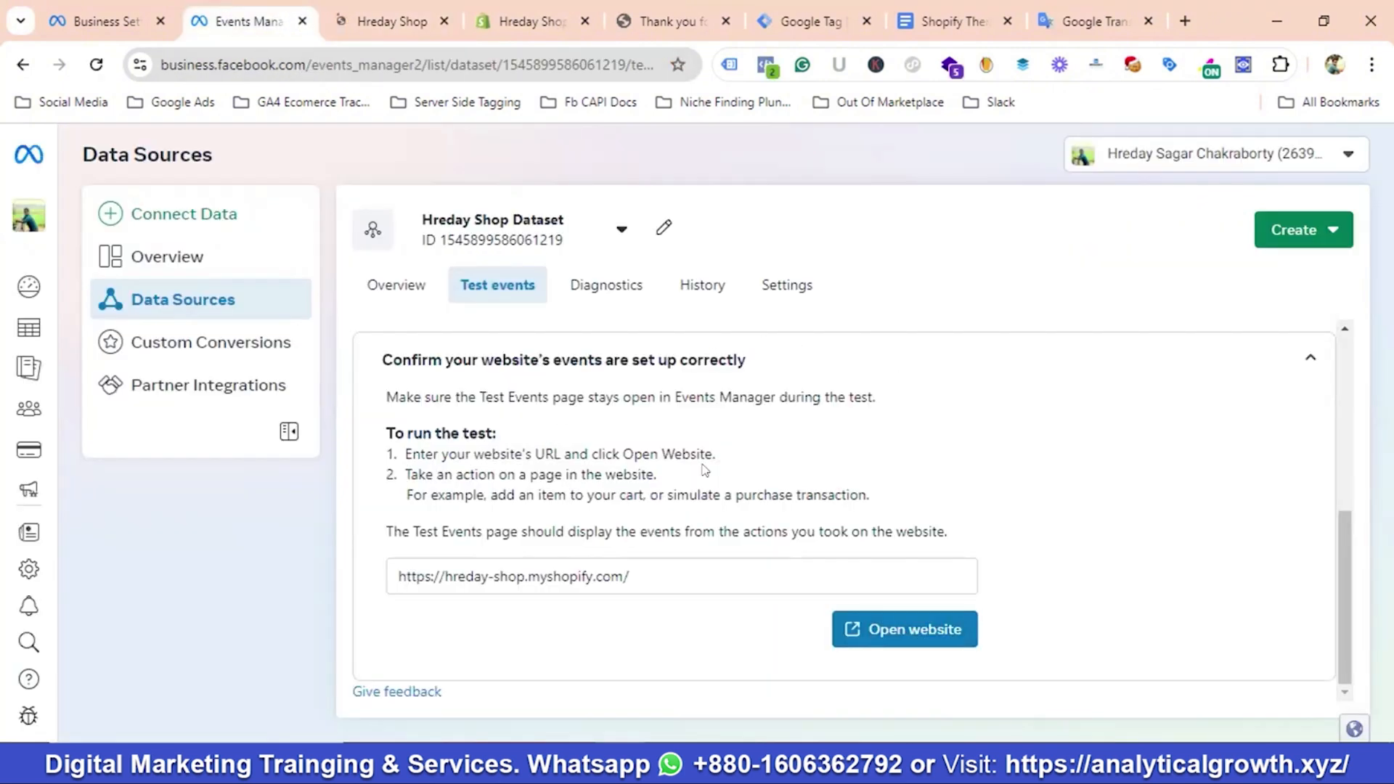
pyautogui.click(392, 23)
pyautogui.click(225, 22)
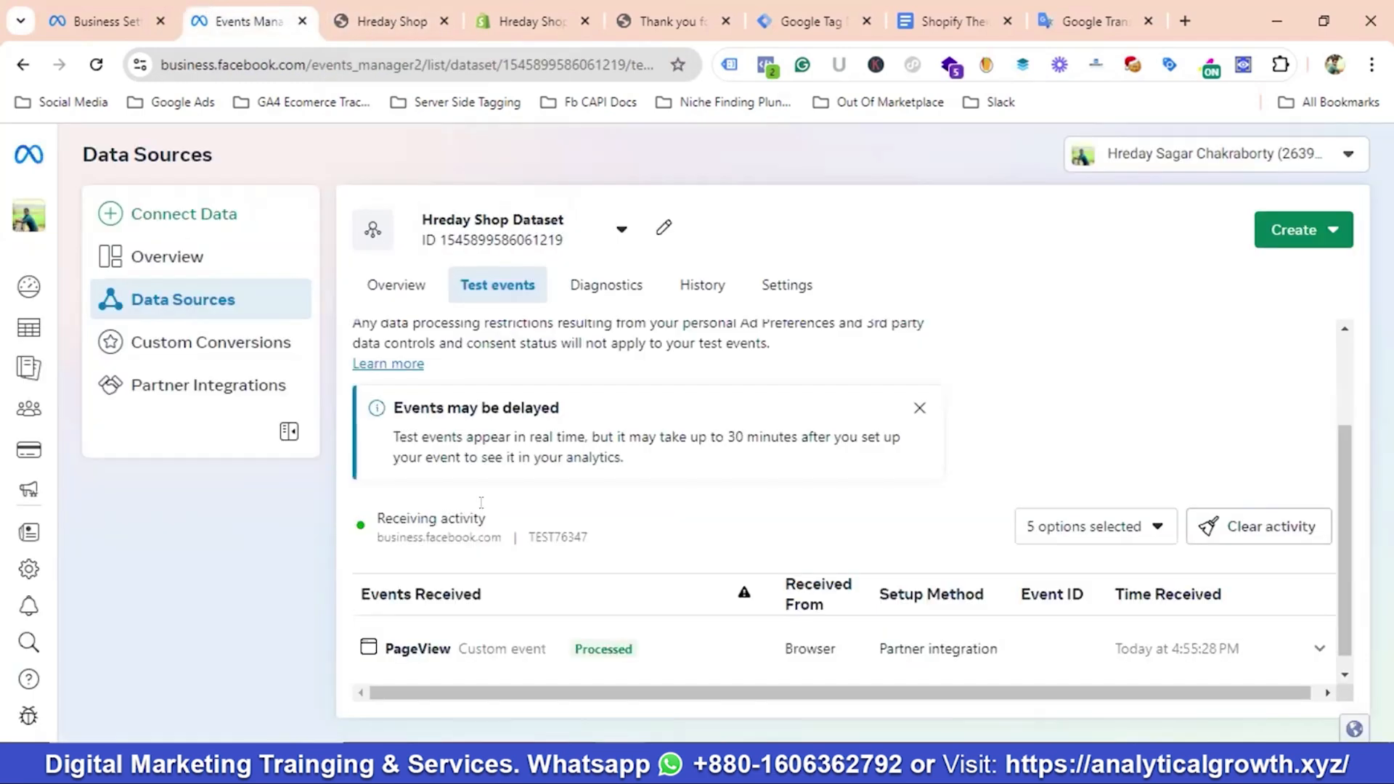
# Switch to the store and open the Best Tshirt product page from the featured products
pyautogui.click(386, 9)
pyautogui.scroll(-10, 313, 433)
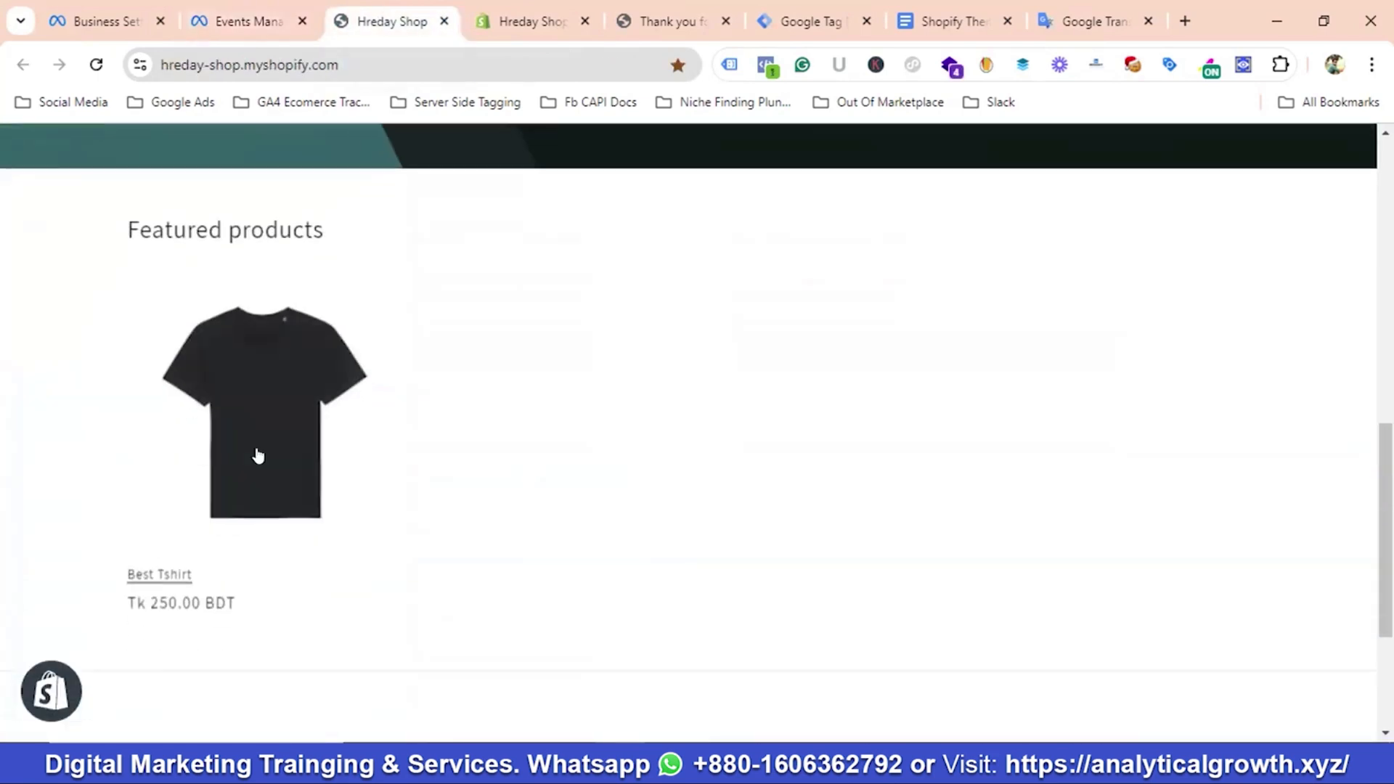
pyautogui.click(258, 455)
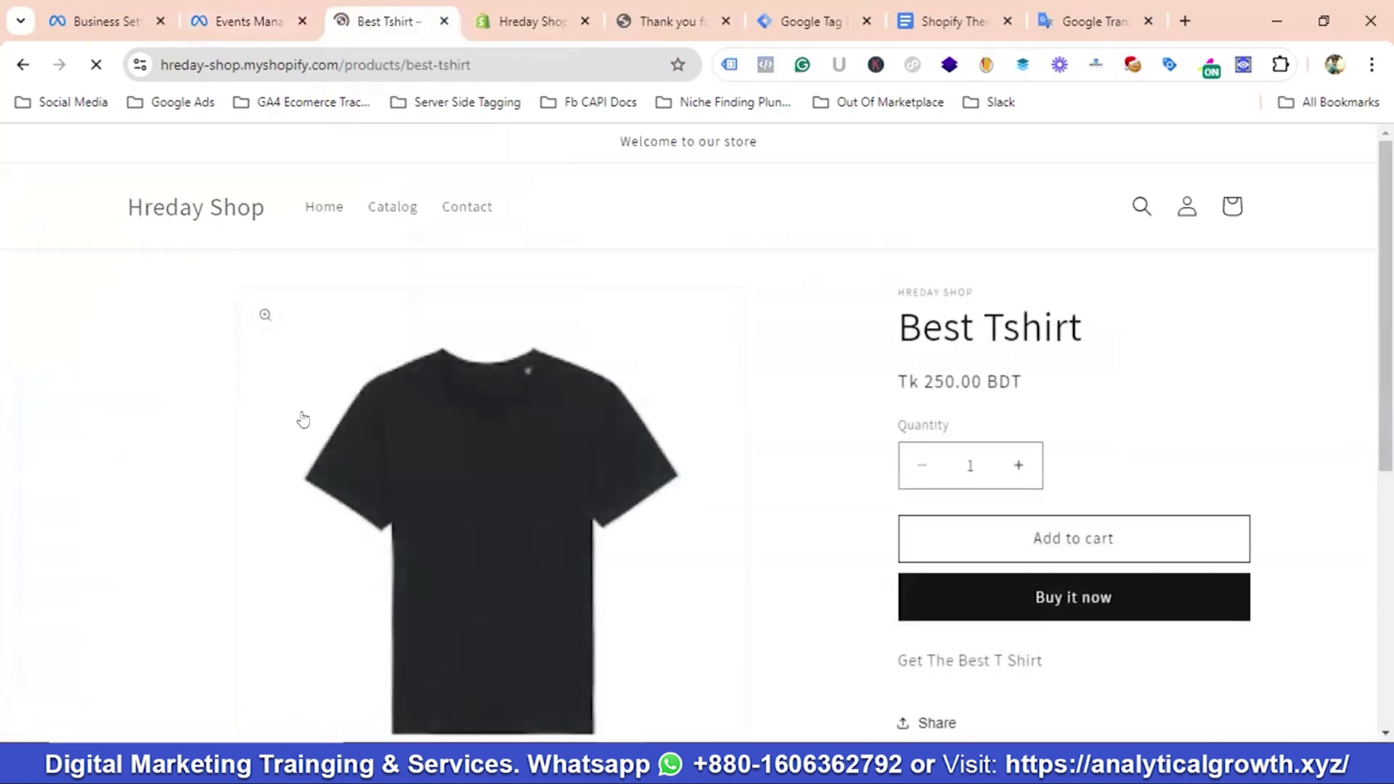
# Return to Events Manager's Test events, expand the View content event and show its full parameter list
pyautogui.click(236, 19)
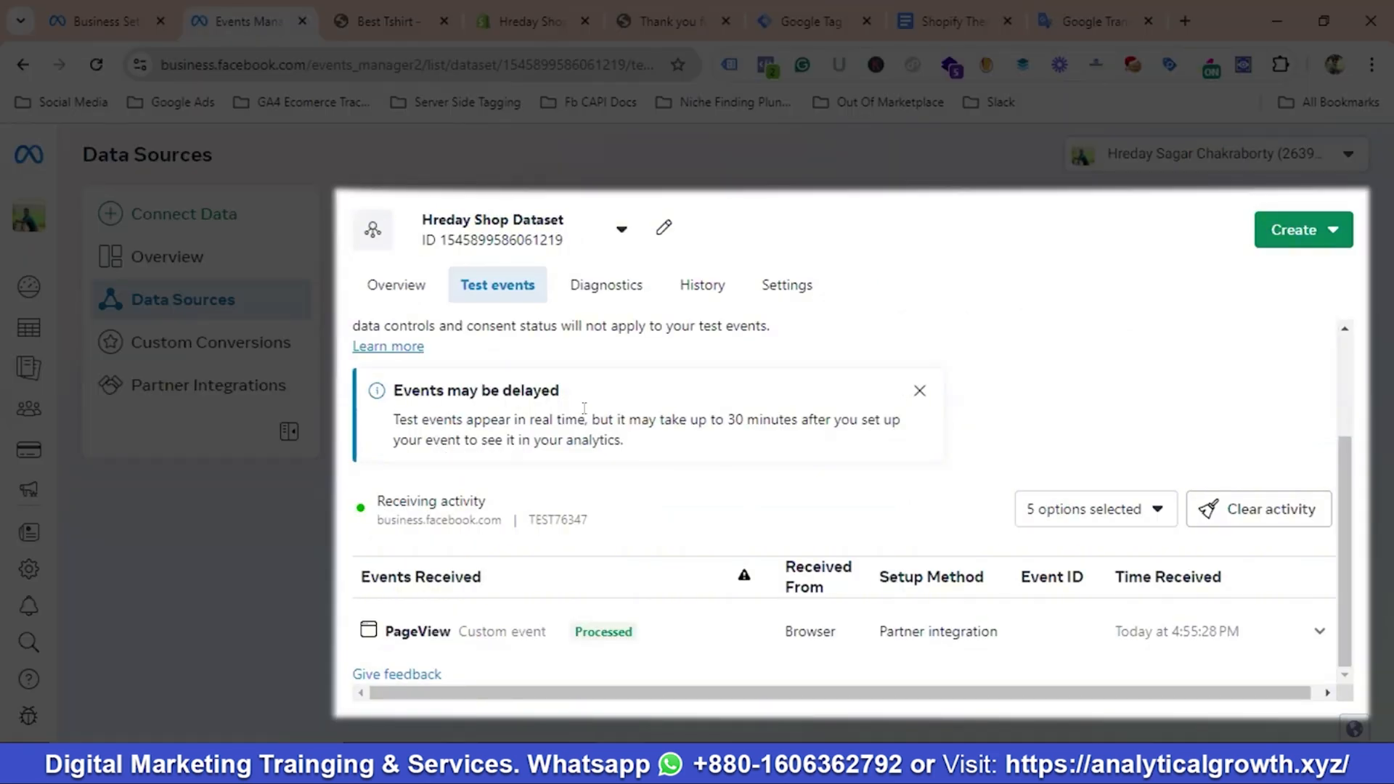
pyautogui.scroll(-1, 601, 510)
pyautogui.scroll(-1, 630, 512)
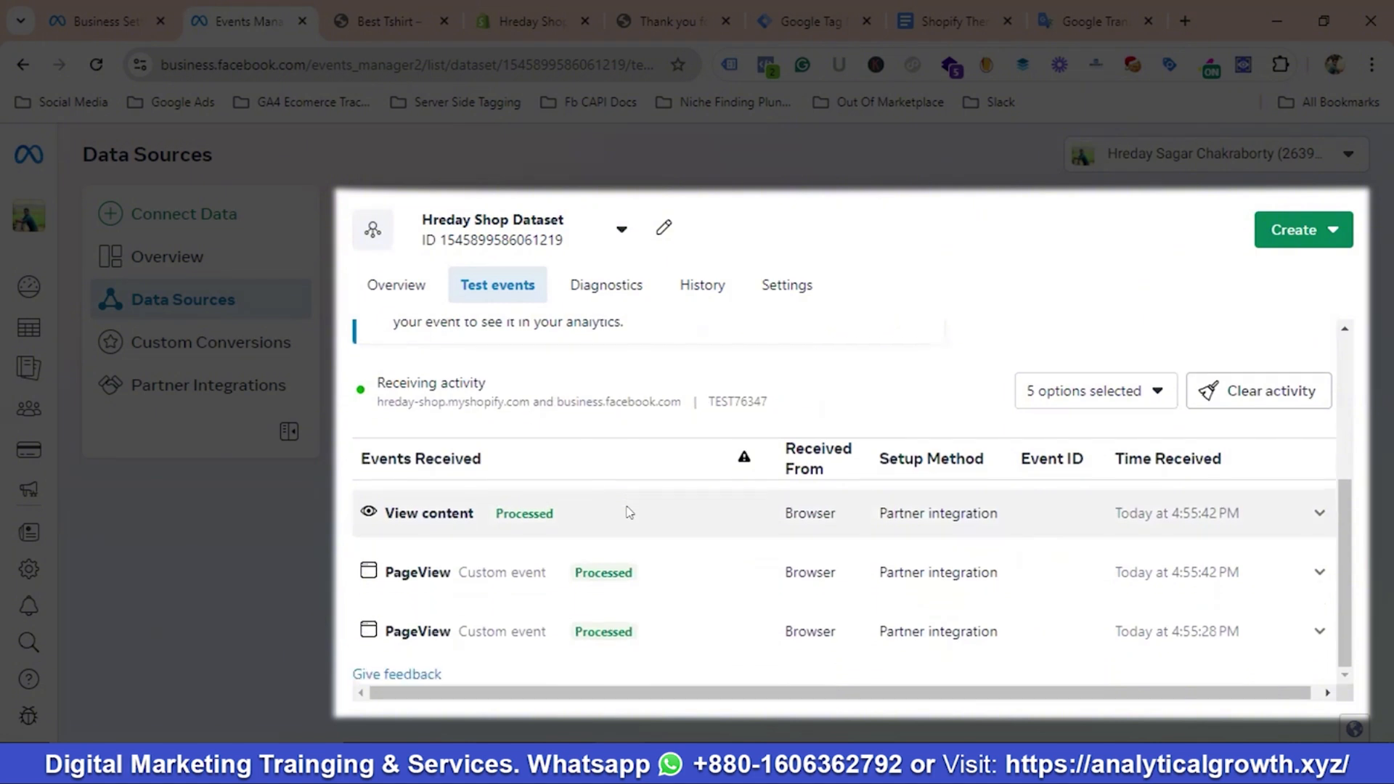
pyautogui.click(629, 513)
pyautogui.scroll(-1, 490, 506)
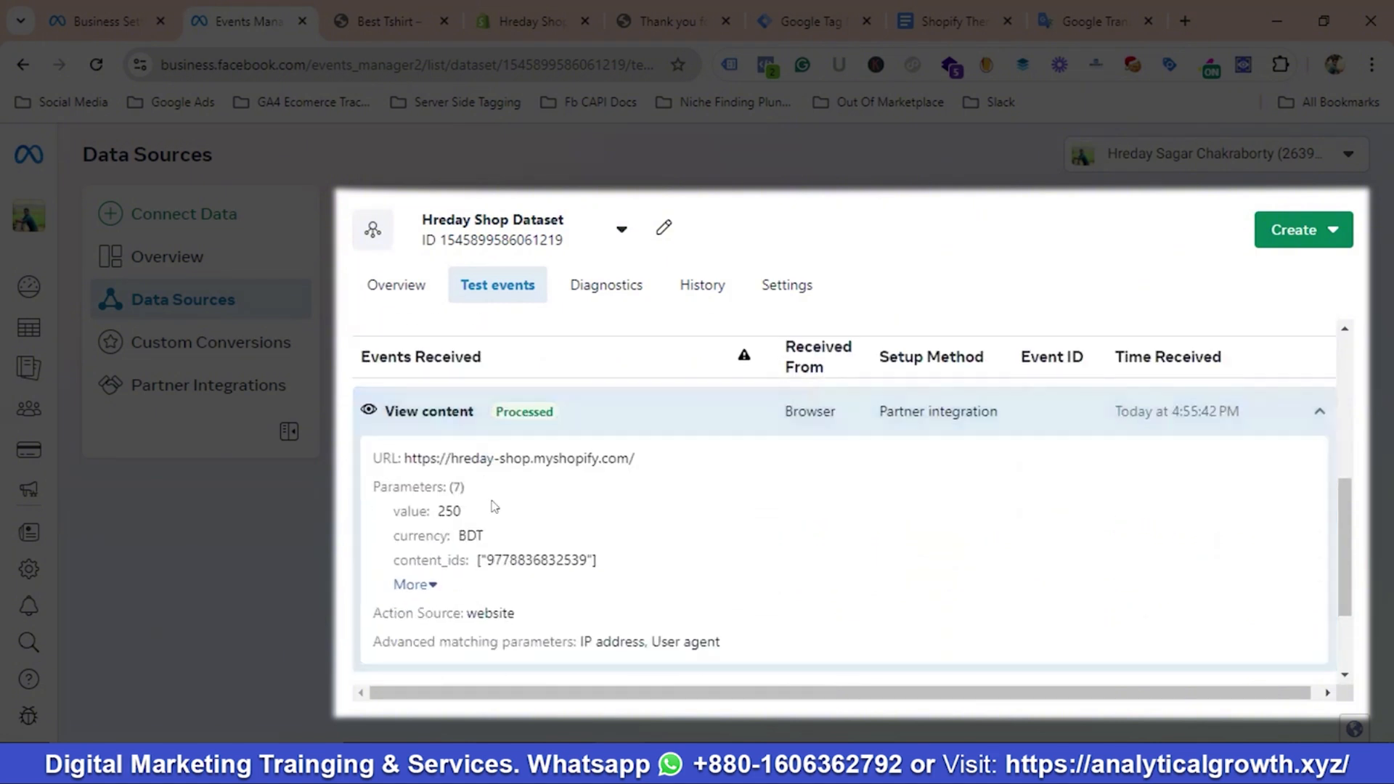
pyautogui.scroll(-1, 512, 496)
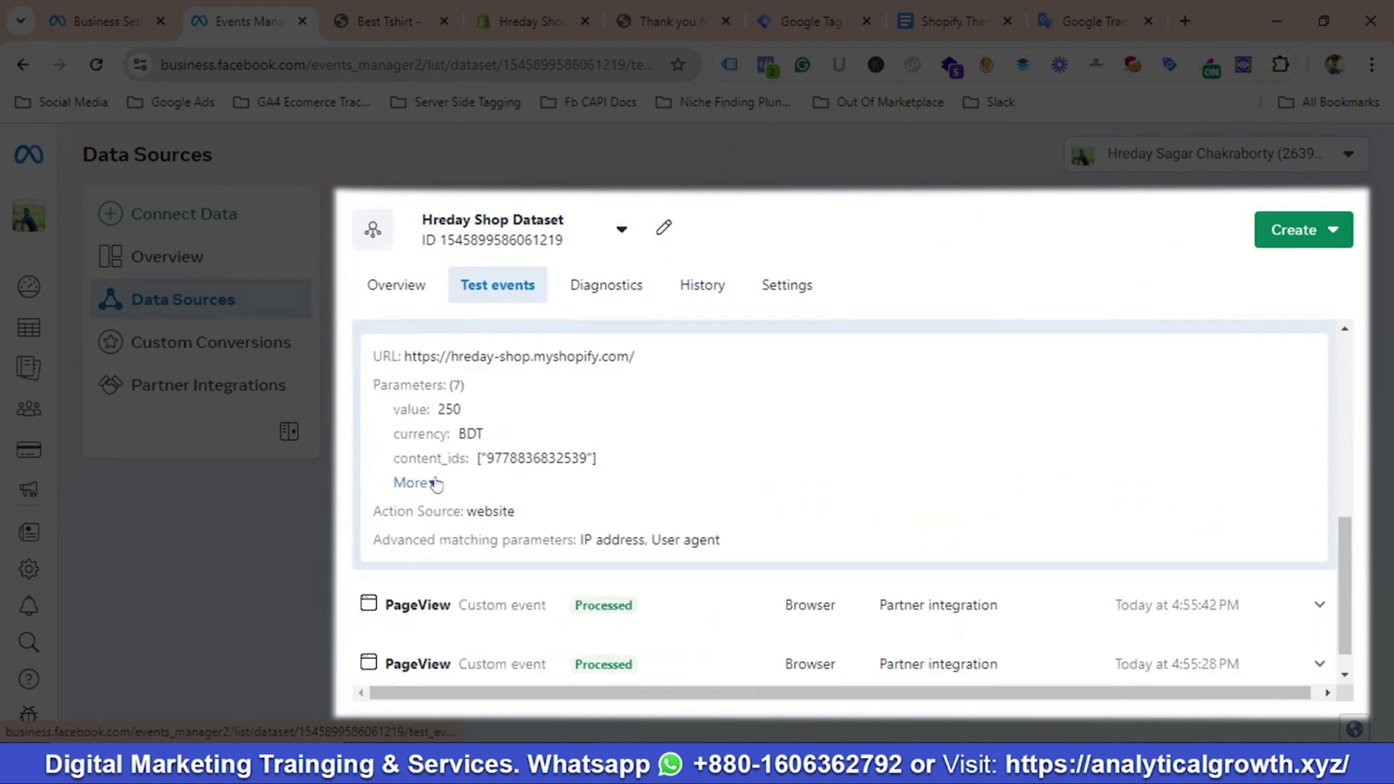
pyautogui.click(407, 482)
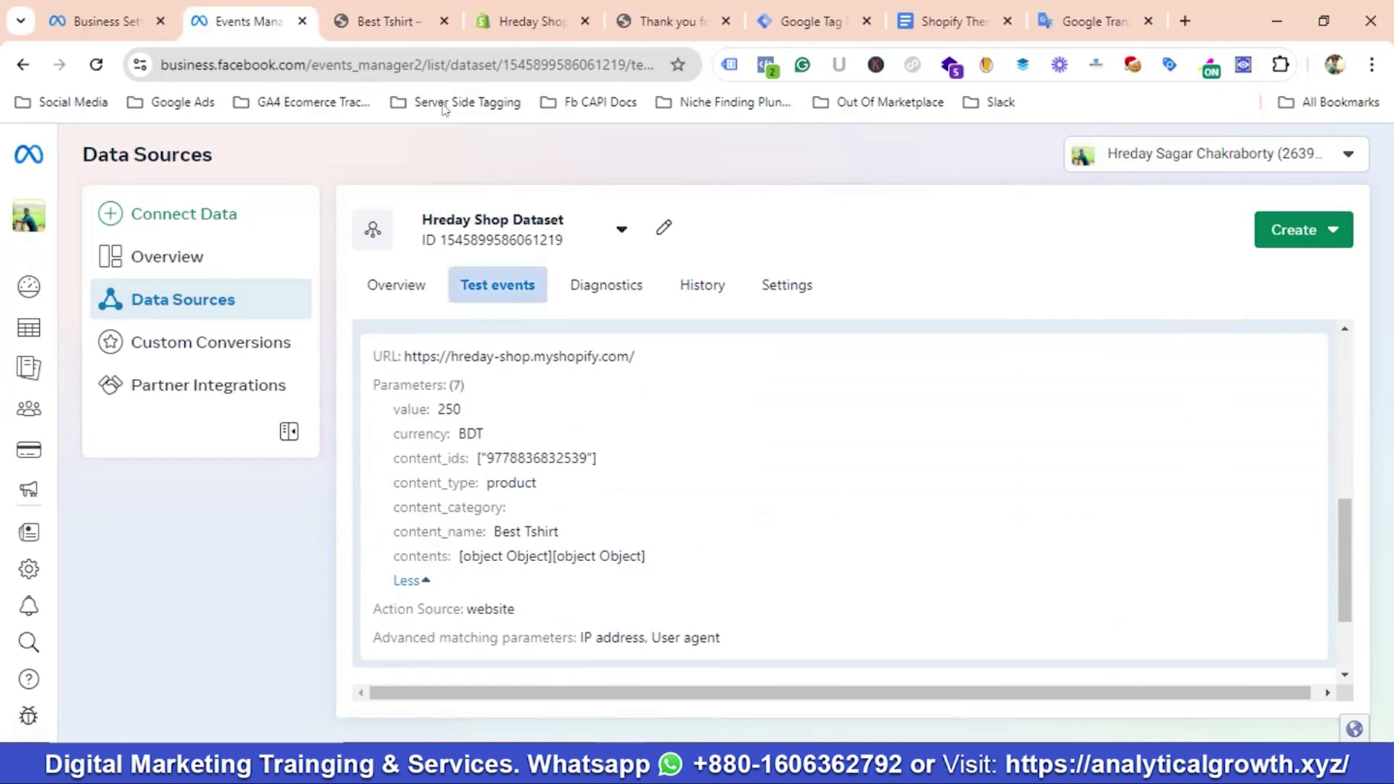
# Add the Best Tshirt to the store's cart and expand the resulting Add to cart event in Events Manager
pyautogui.click(387, 17)
pyautogui.scroll(-1, 755, 341)
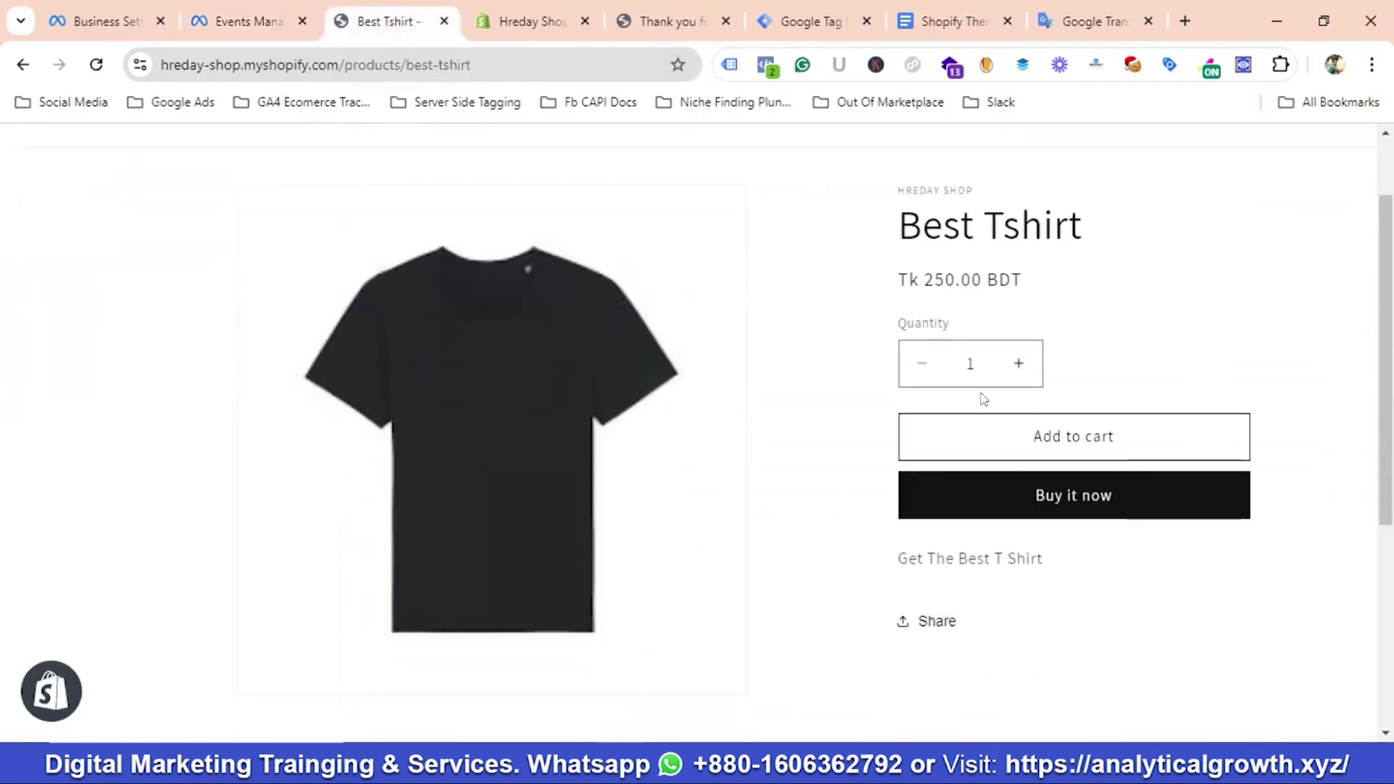
pyautogui.click(1038, 437)
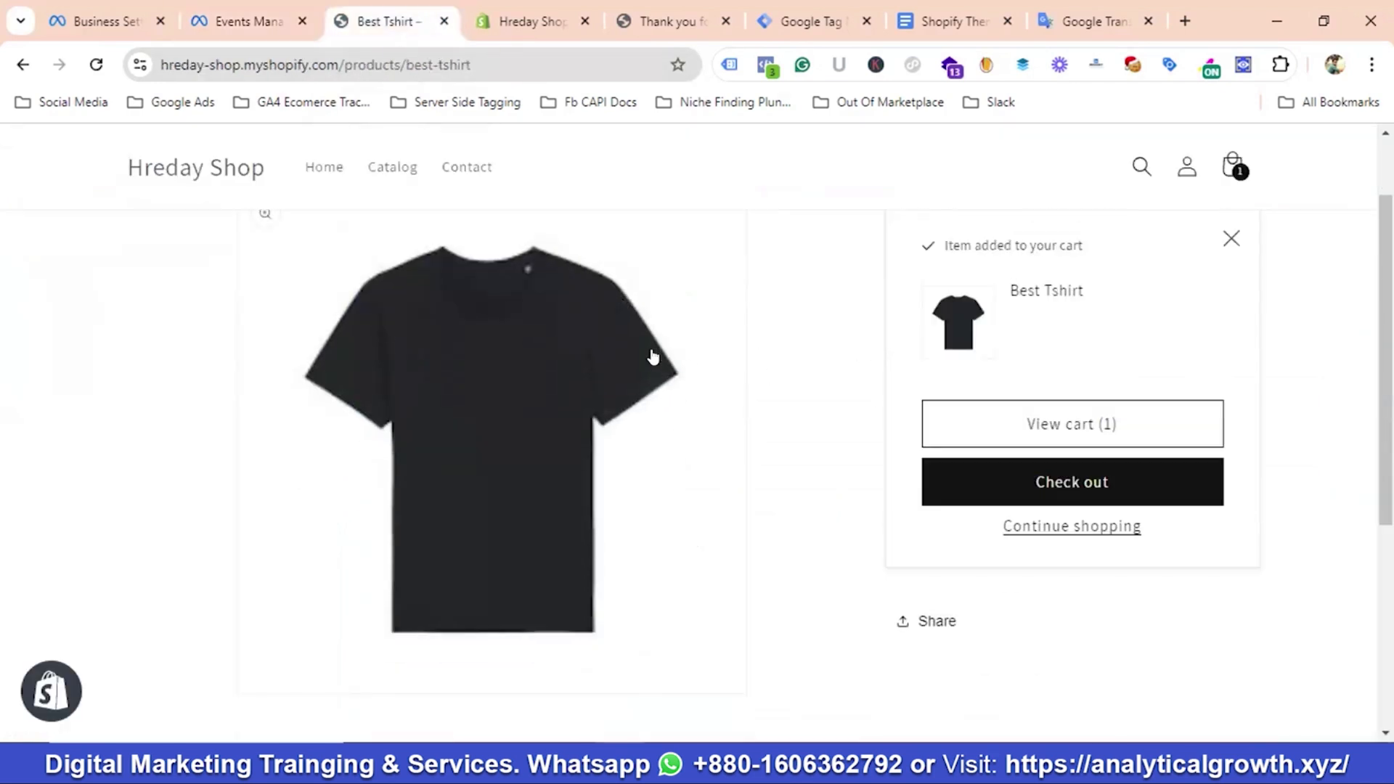
pyautogui.click(217, 10)
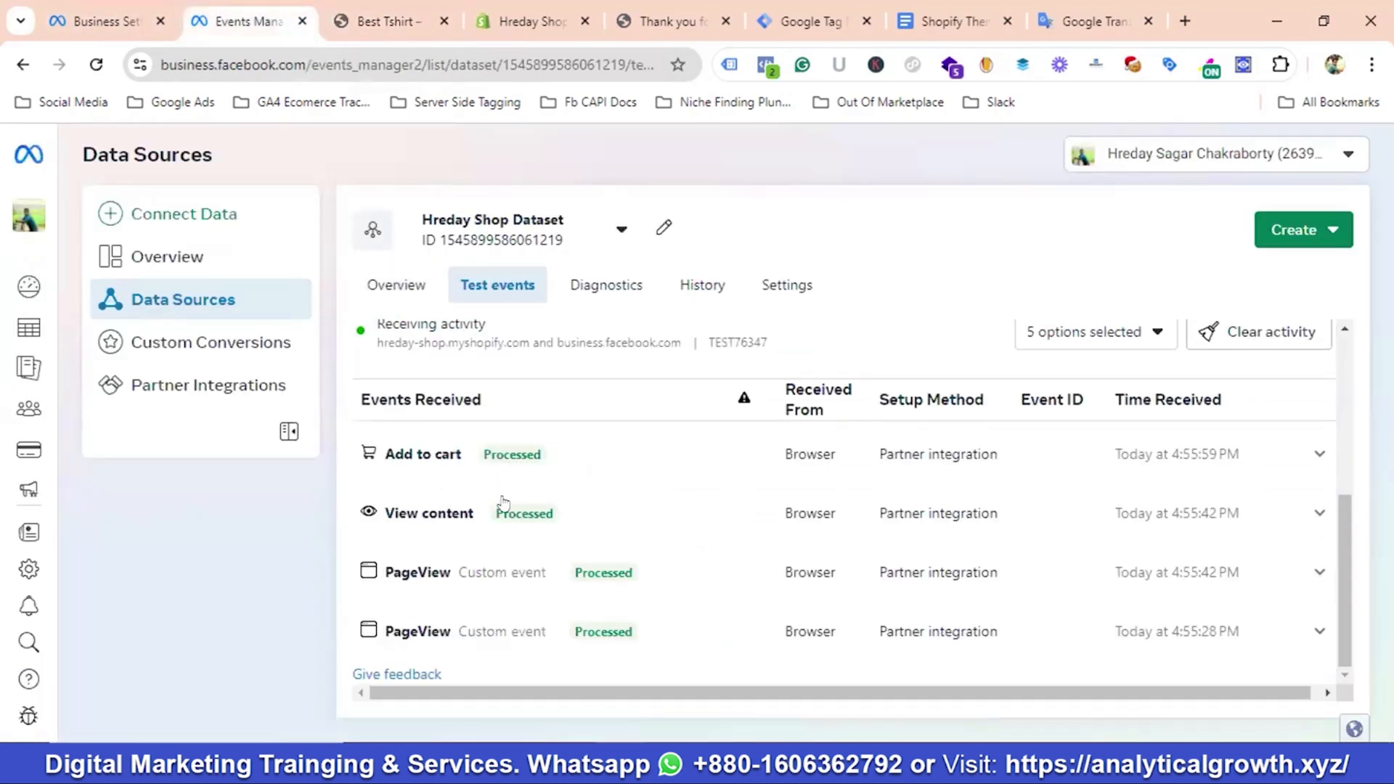
pyautogui.click(430, 465)
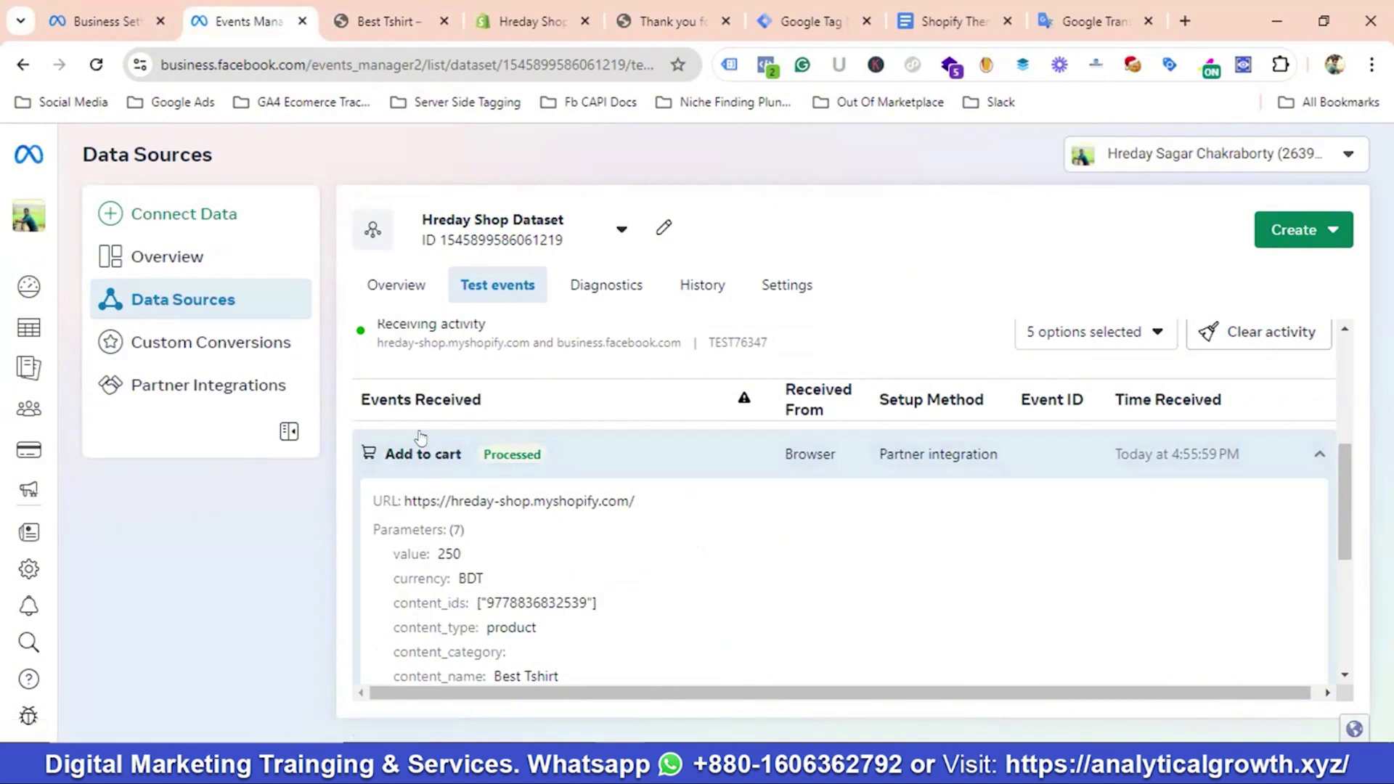
# Proceed to checkout from the store's cart, and examine all parameters of the Initiate checkout event in Test events
pyautogui.click(366, 16)
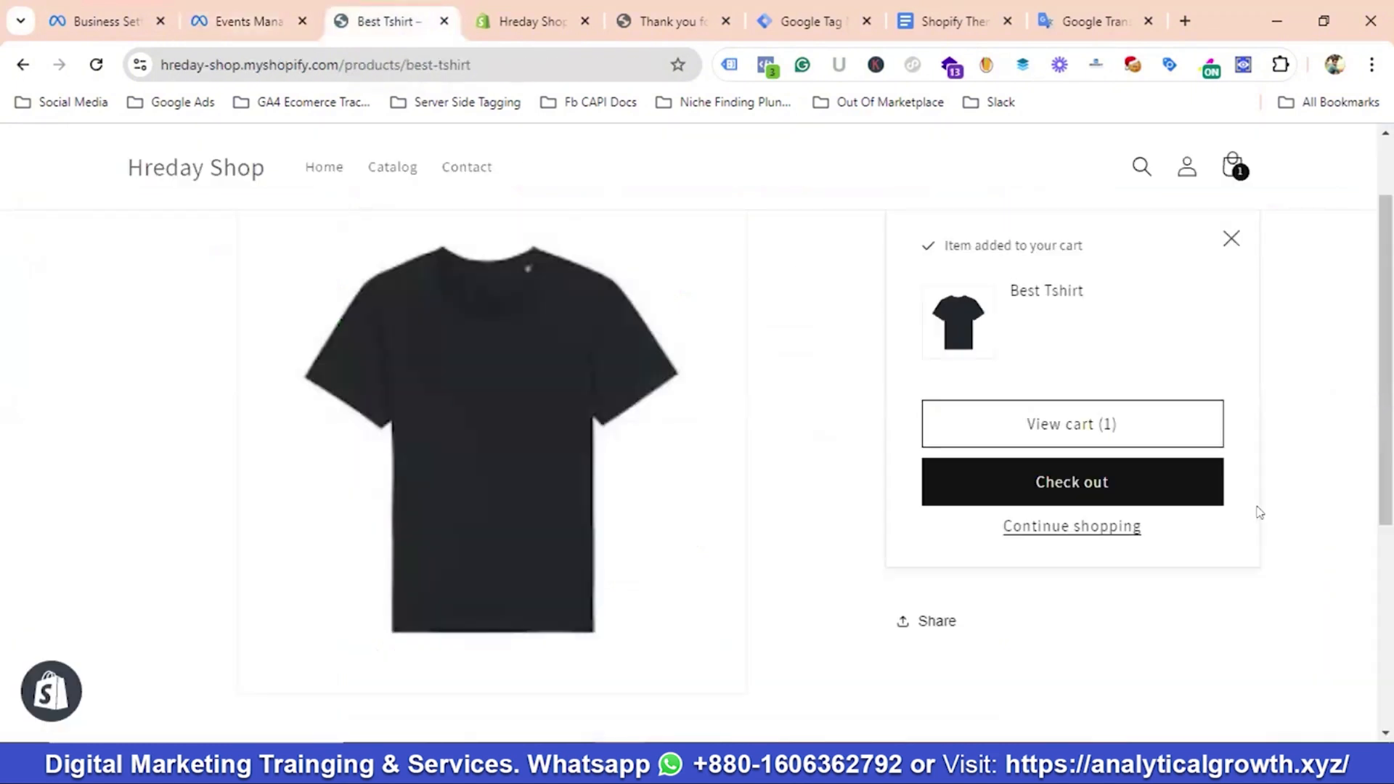
pyautogui.click(1077, 482)
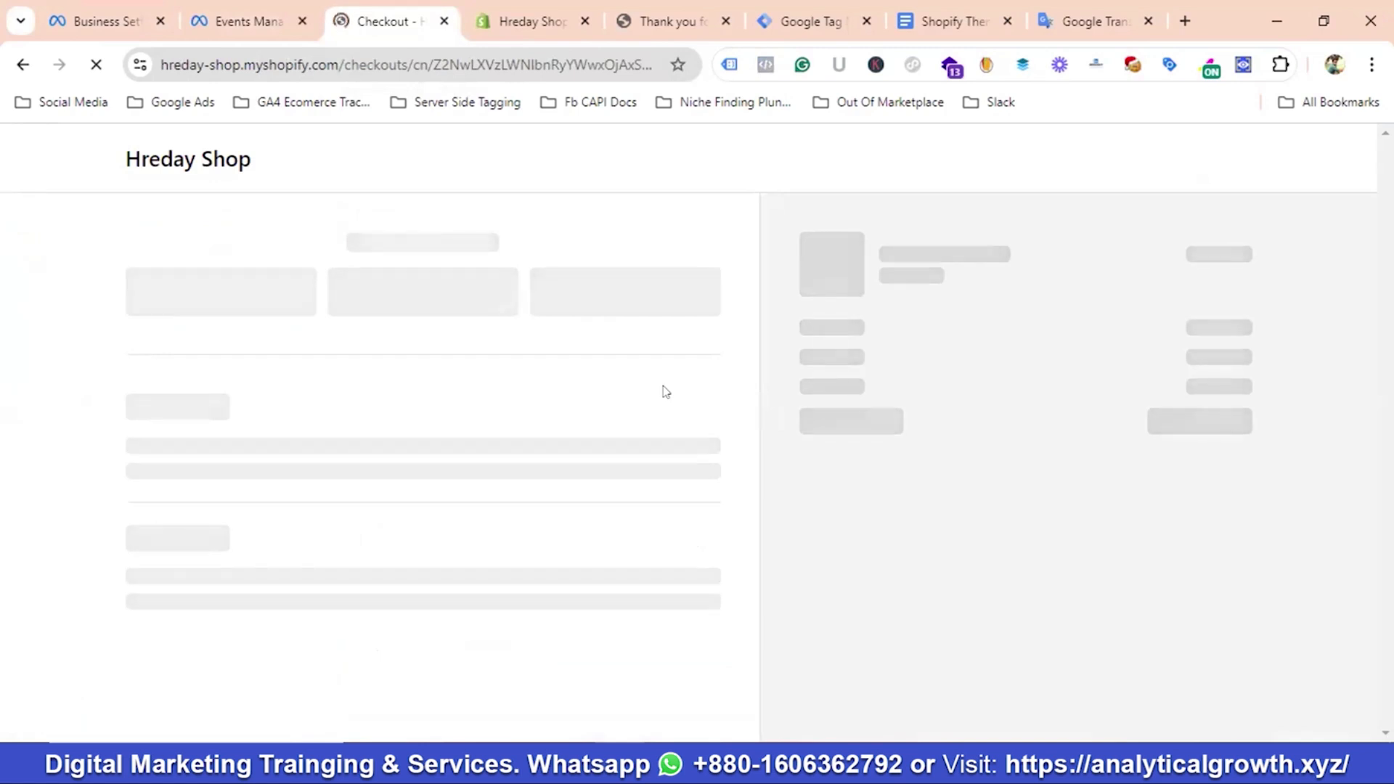
pyautogui.click(247, 21)
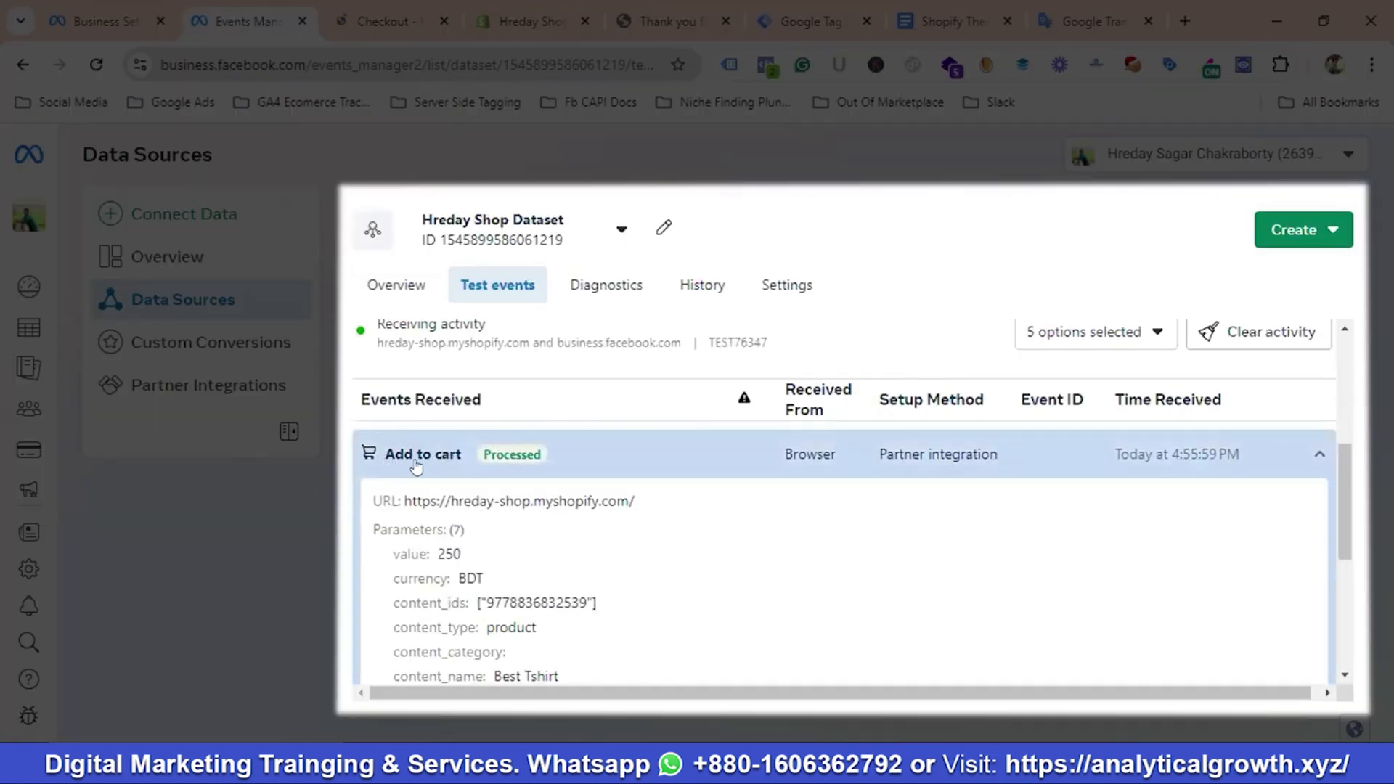
pyautogui.click(449, 464)
pyautogui.scroll(2, 493, 468)
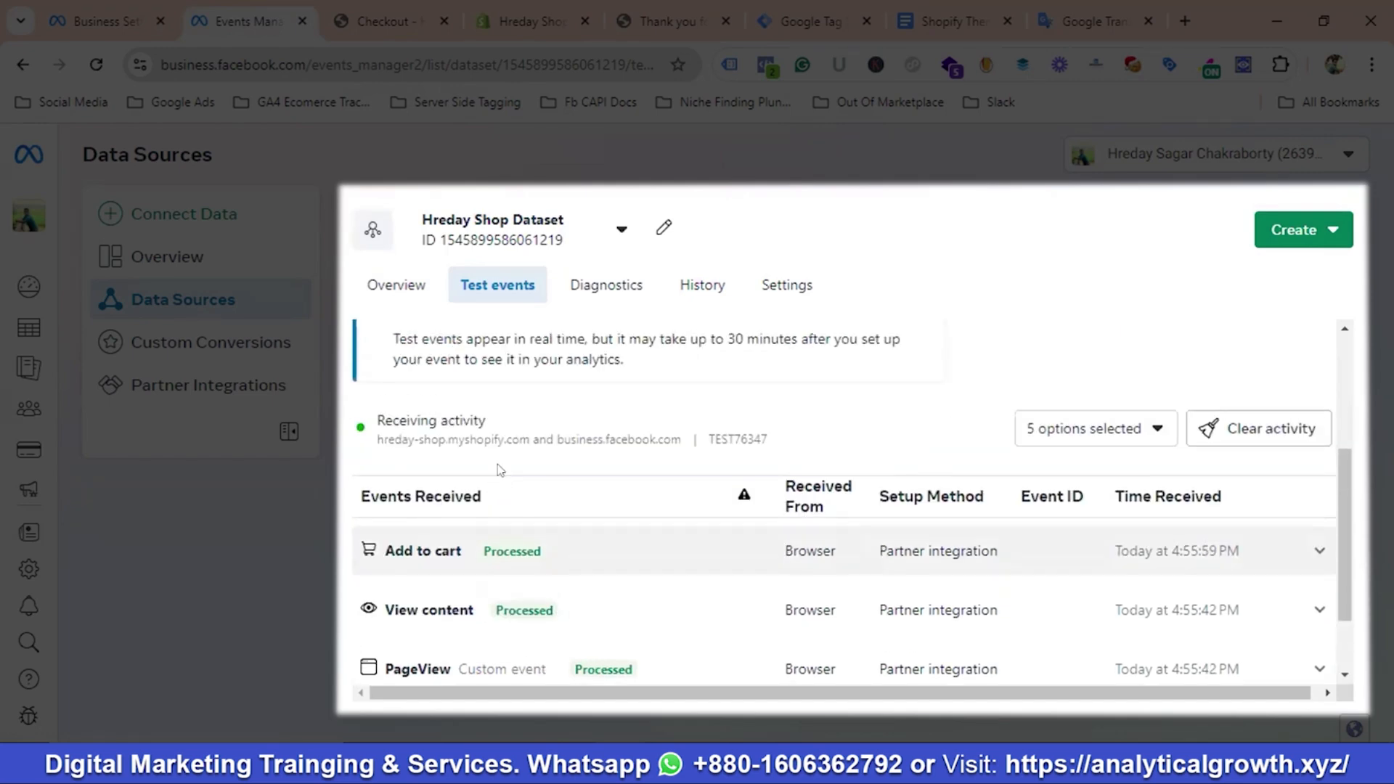
pyautogui.scroll(-2, 515, 470)
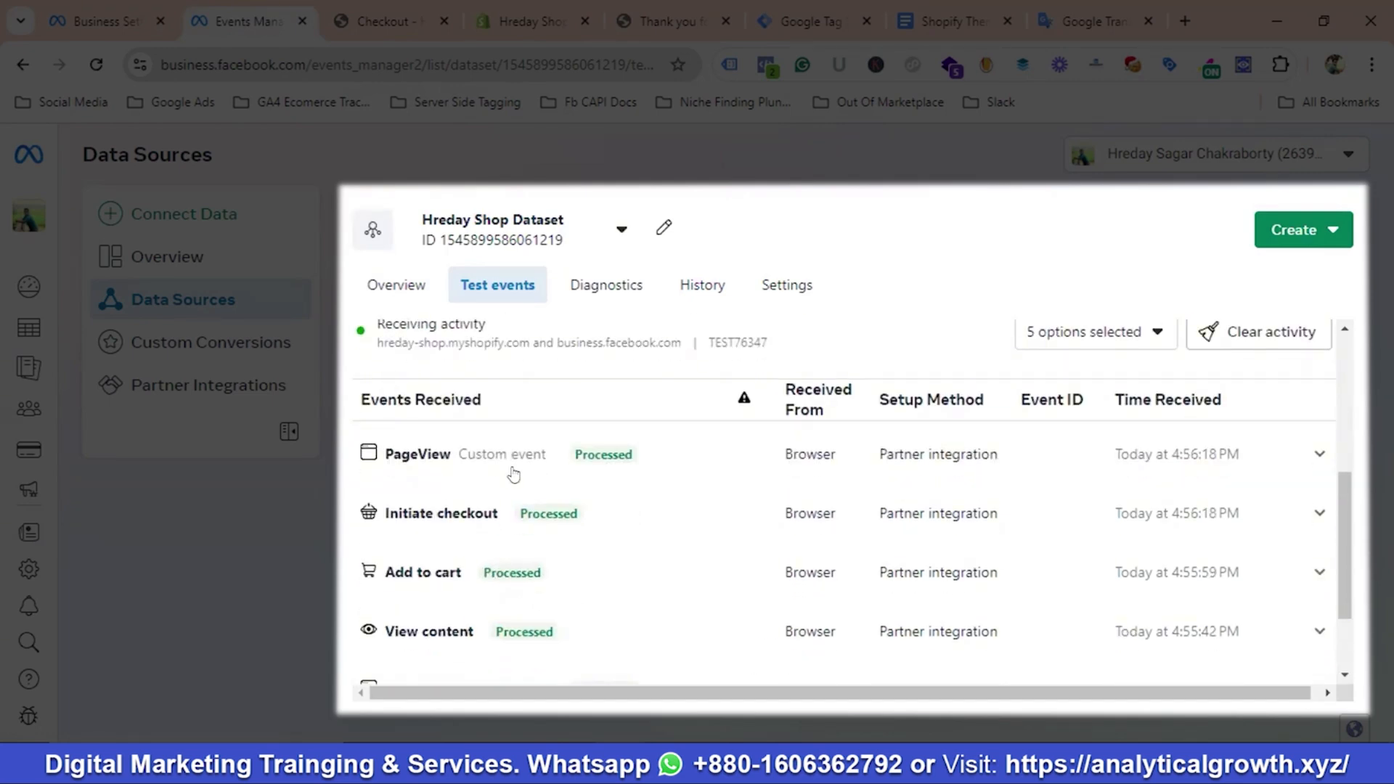
pyautogui.click(467, 516)
pyautogui.scroll(-1, 472, 508)
pyautogui.scroll(-2, 476, 498)
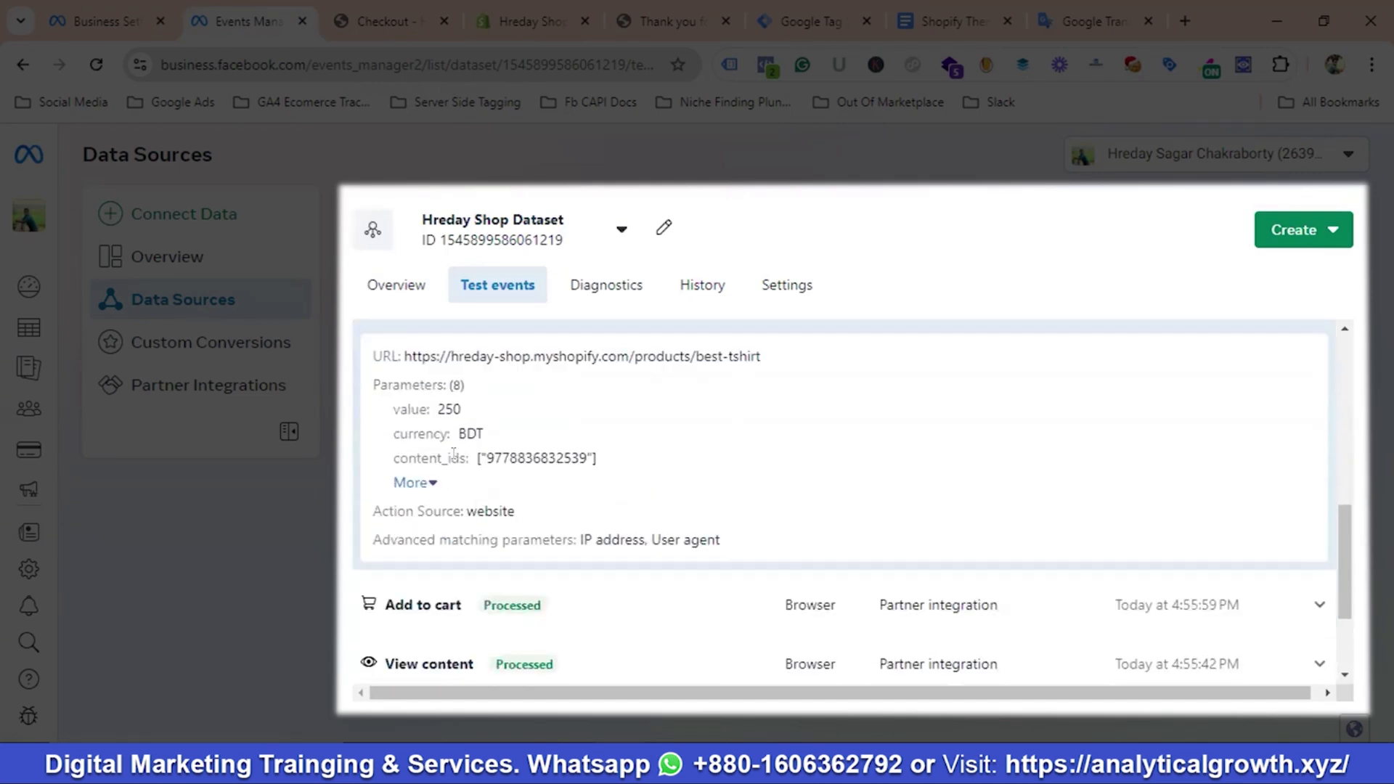
pyautogui.click(411, 484)
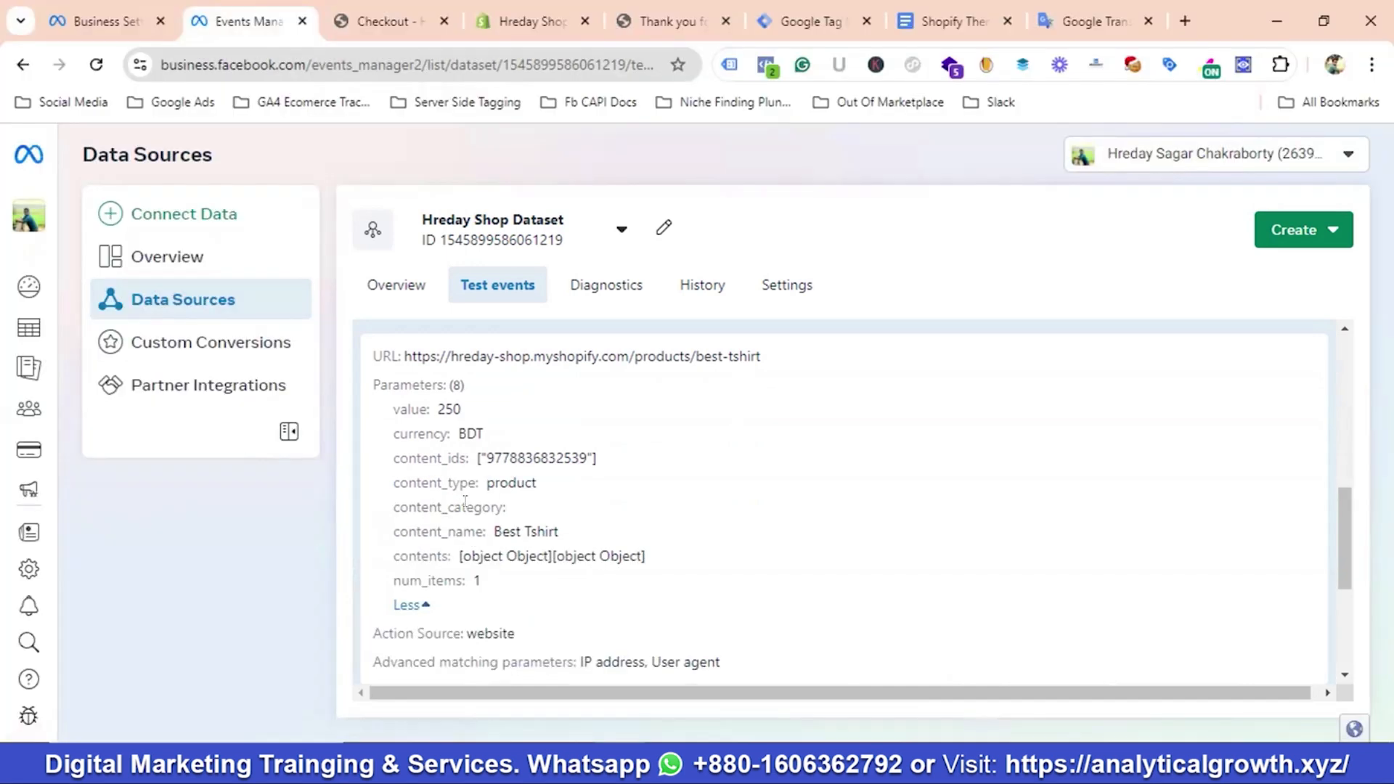
# Go back to the store checkout, fill in the contact e-mail and opt in to news and offers
pyautogui.click(393, 16)
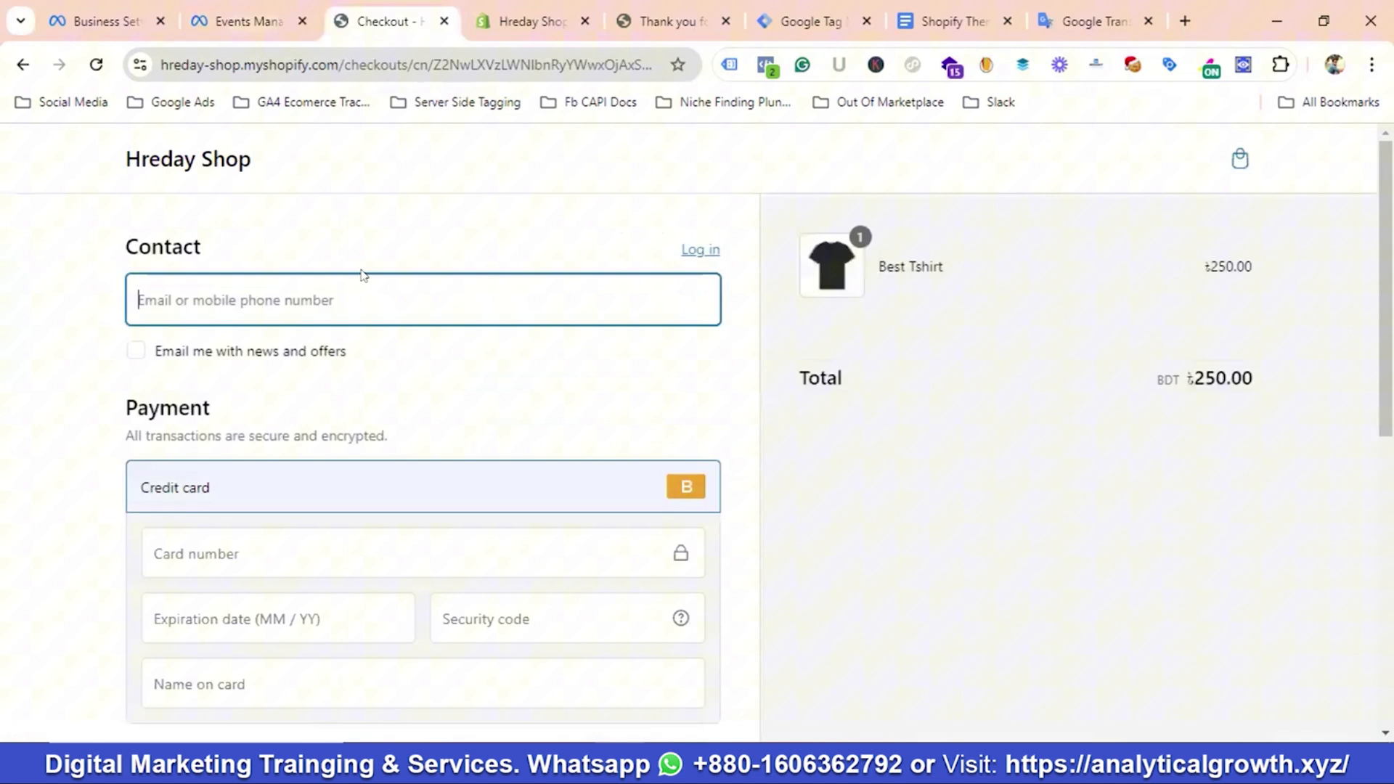
pyautogui.click(209, 291)
pyautogui.click(313, 355)
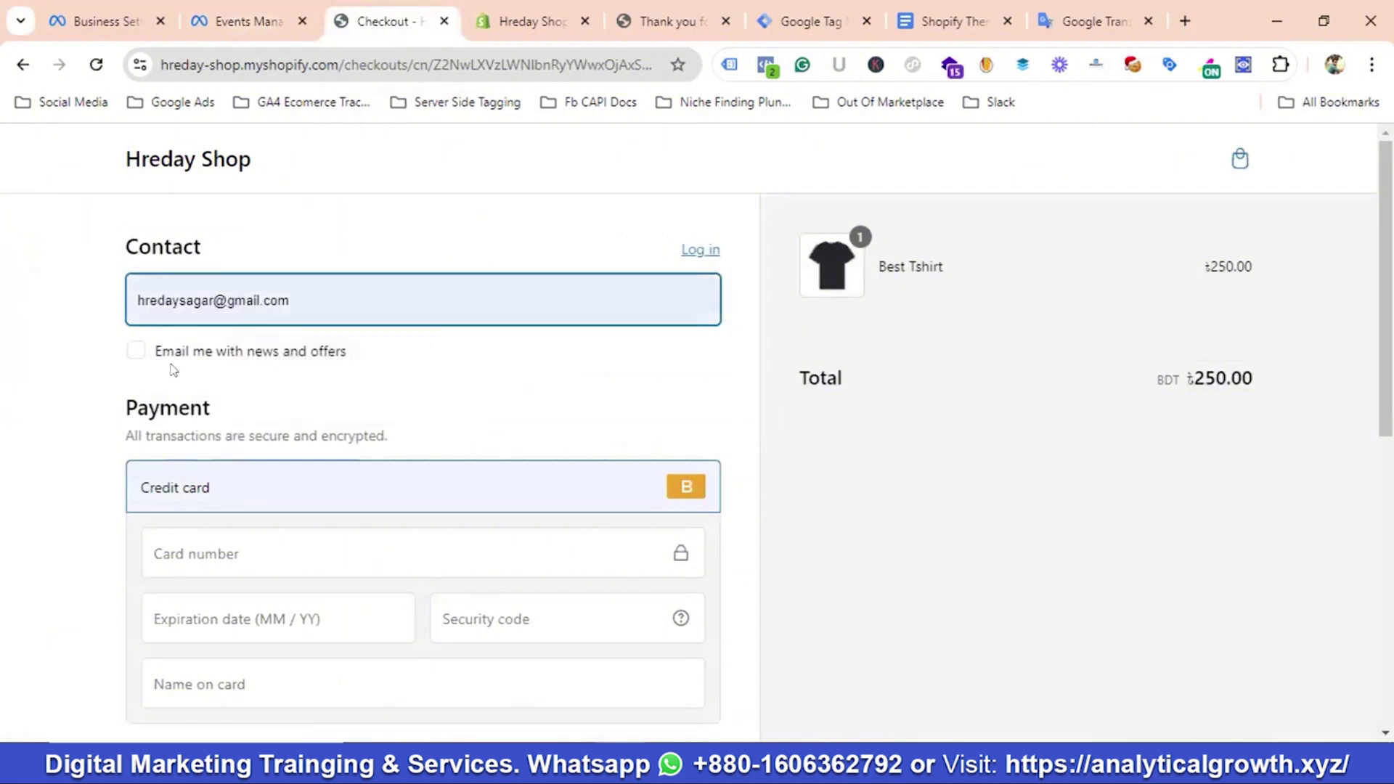
pyautogui.click(137, 351)
# Fill in the test credit card number, expiration date, security code and name on card for the payment
pyautogui.scroll(-3, 262, 392)
pyautogui.click(237, 341)
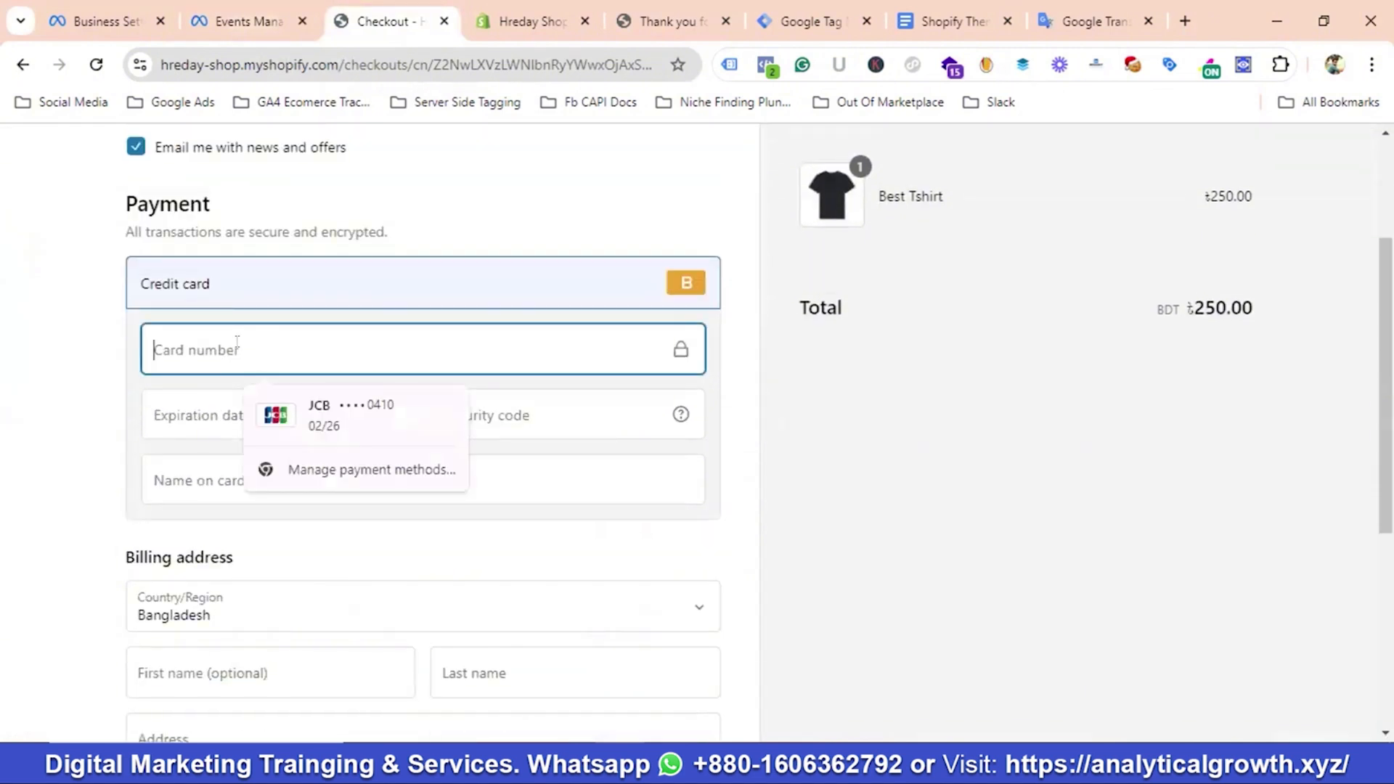
pyautogui.write('1')
pyautogui.click(211, 411)
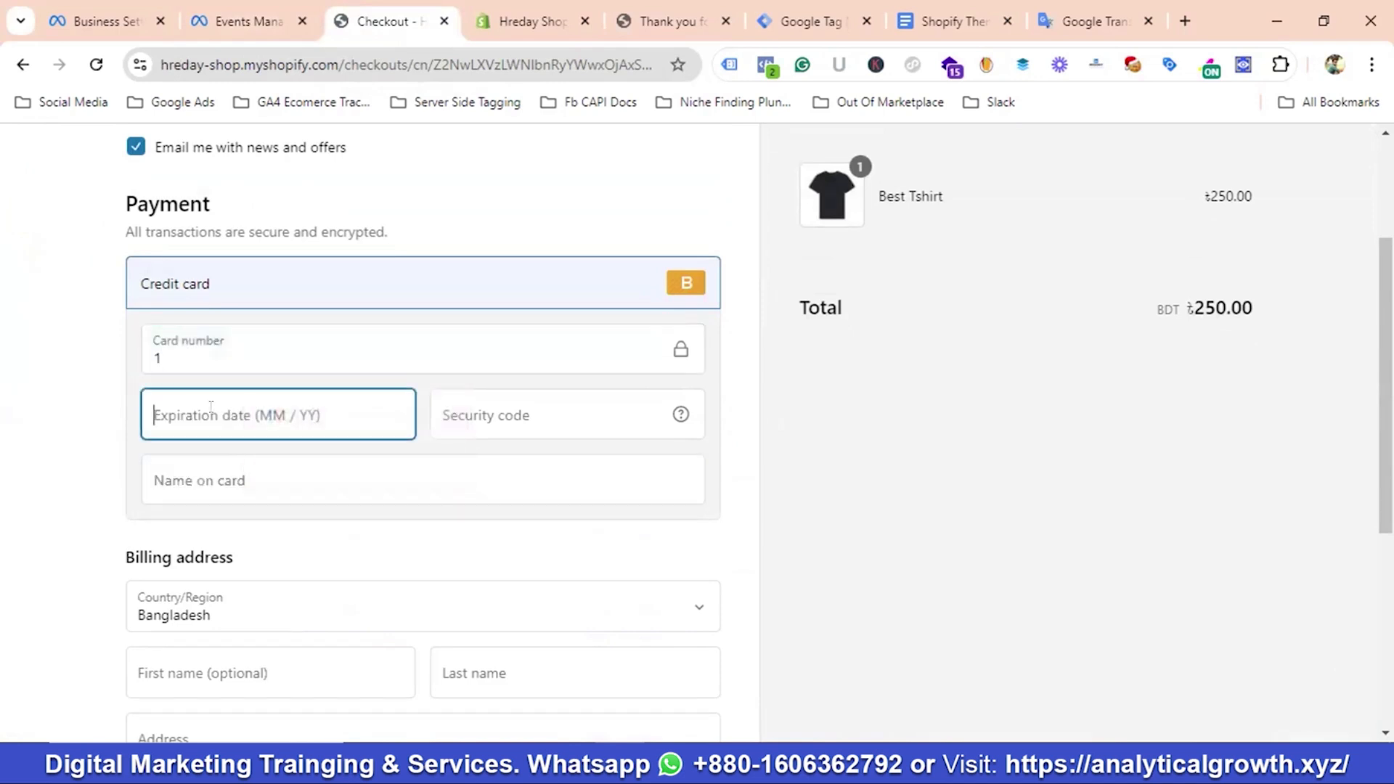
pyautogui.write('02 / 2')
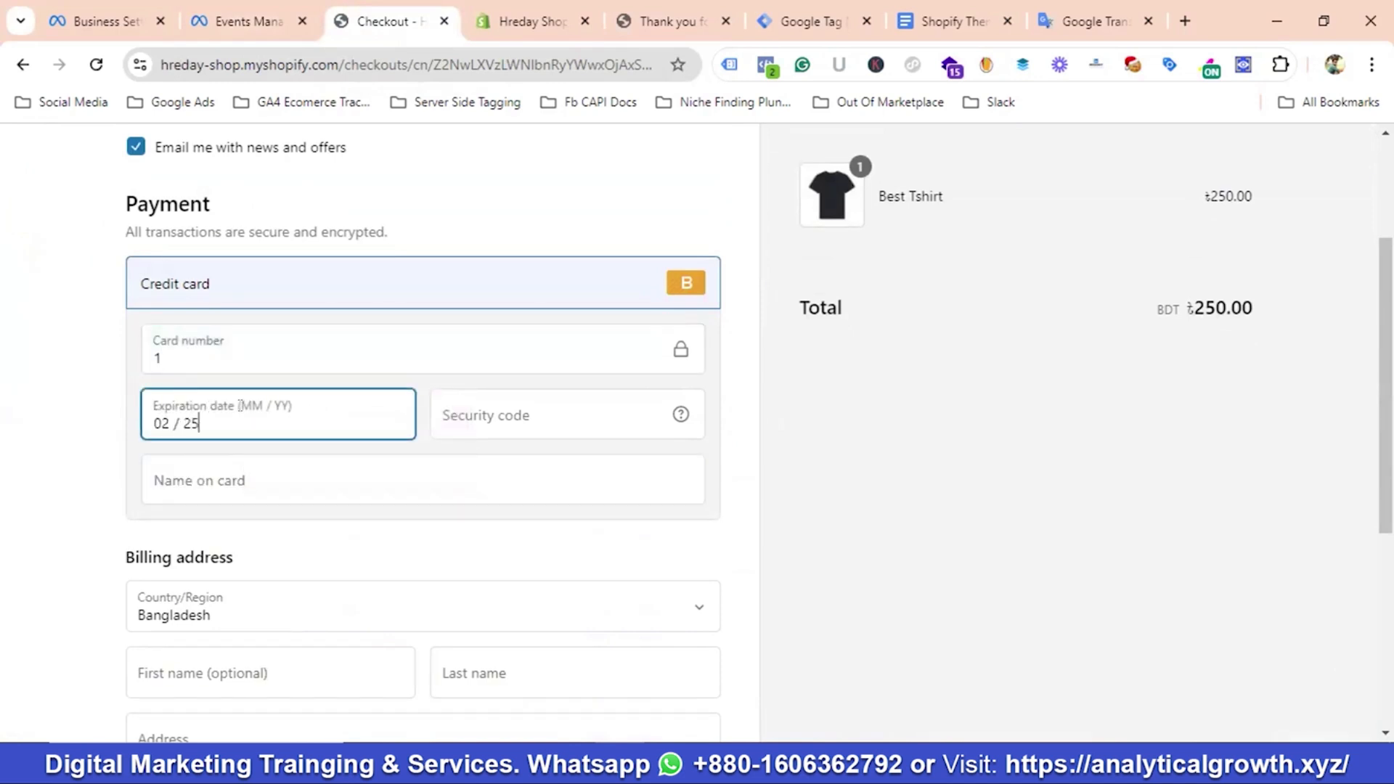
pyautogui.write('5')
pyautogui.click(484, 406)
pyautogui.write('121')
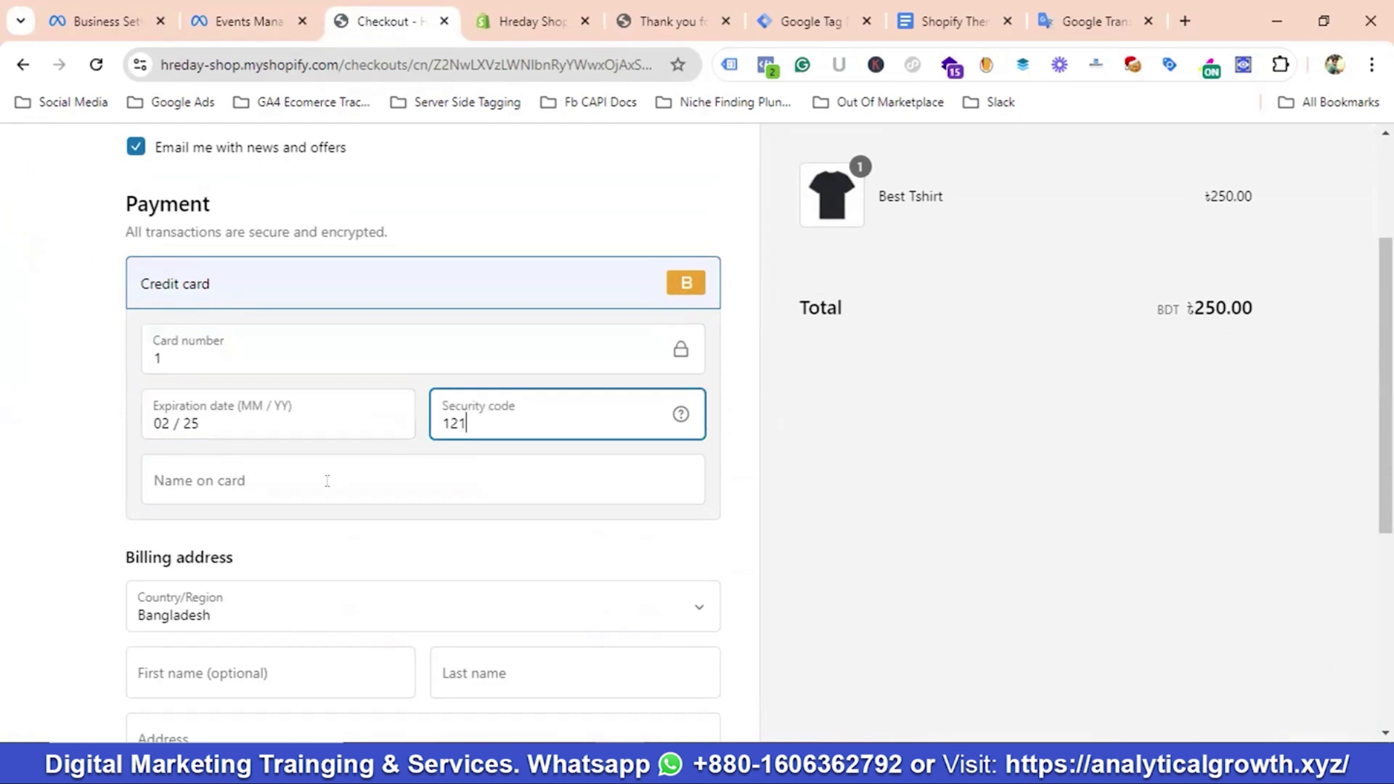
pyautogui.click(291, 481)
pyautogui.write('1')
# Fill the billing name and address from the saved autofill entry and submit the payment
pyautogui.scroll(-3, 305, 465)
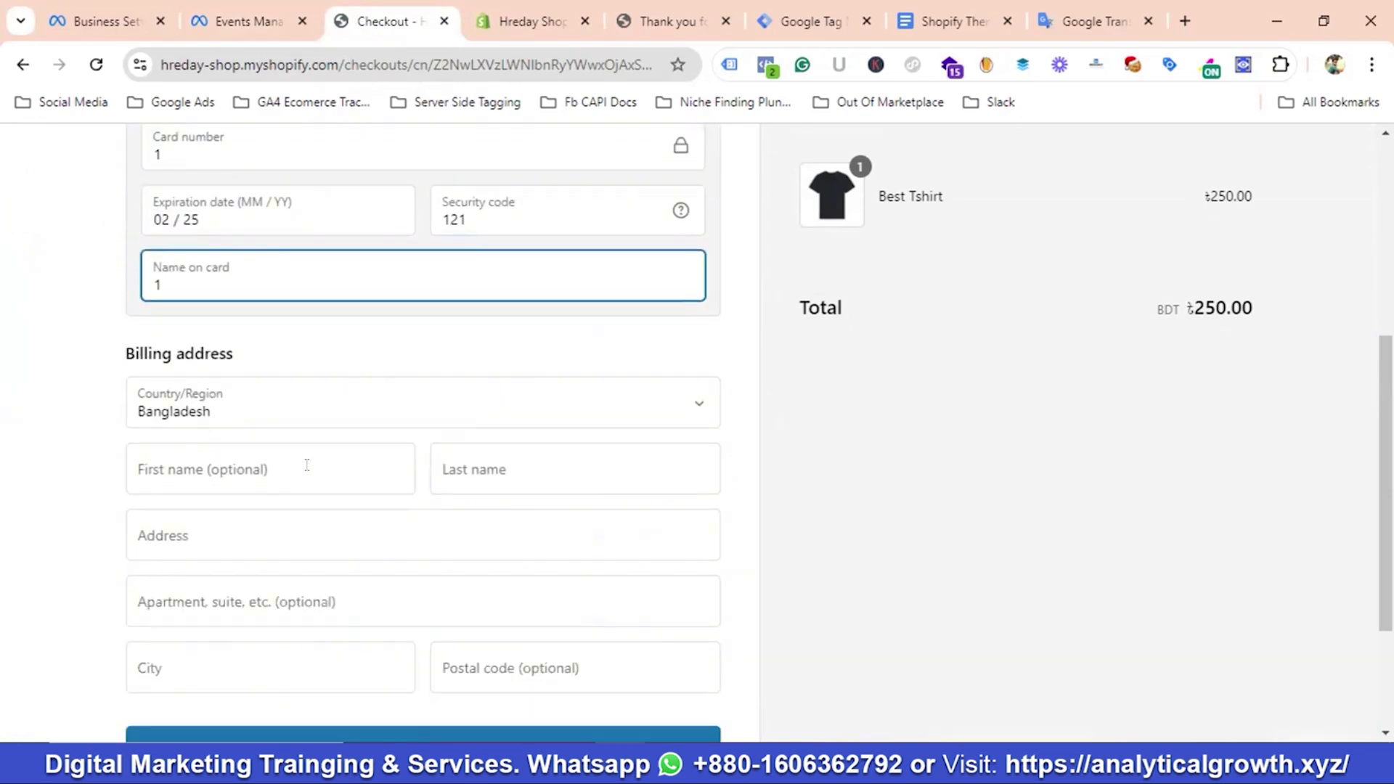
pyautogui.click(258, 456)
pyautogui.click(293, 533)
pyautogui.scroll(-3, 348, 501)
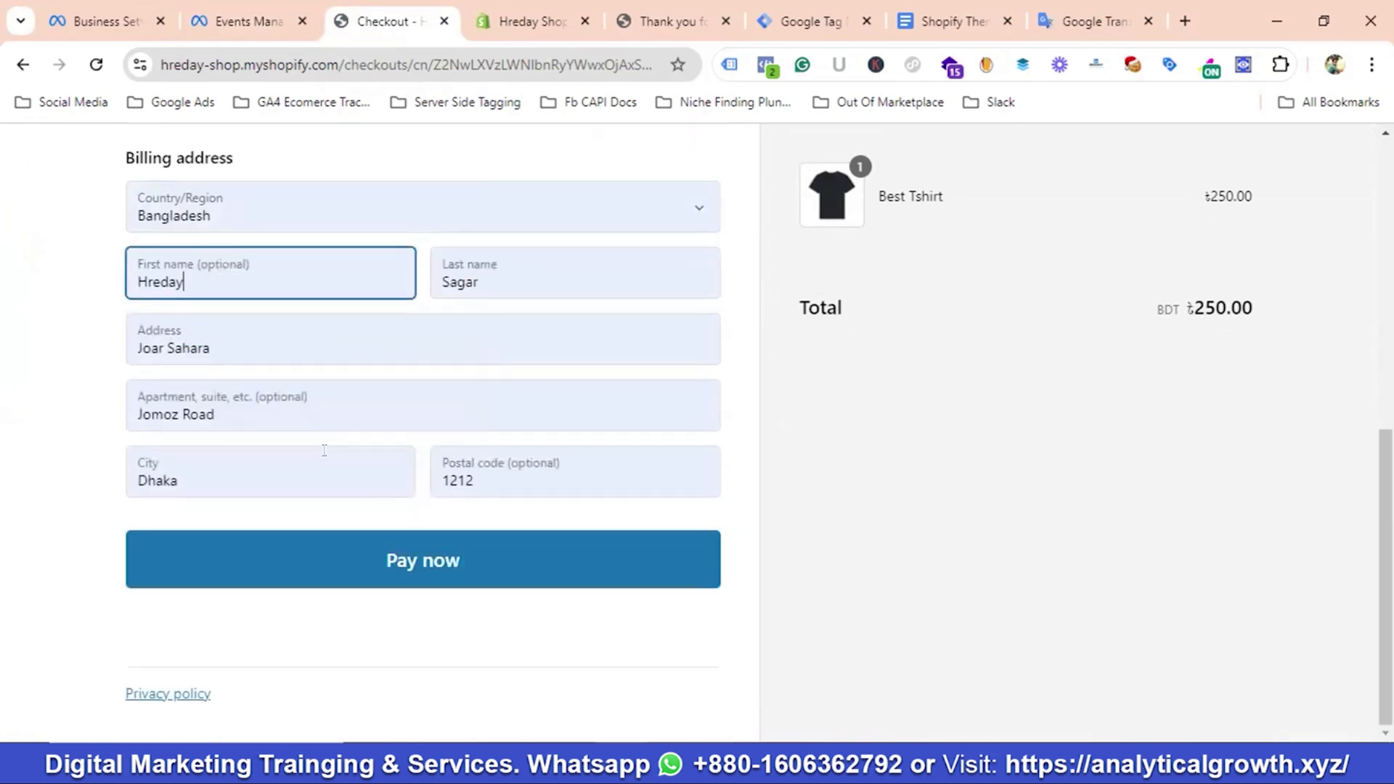
pyautogui.press('Return')
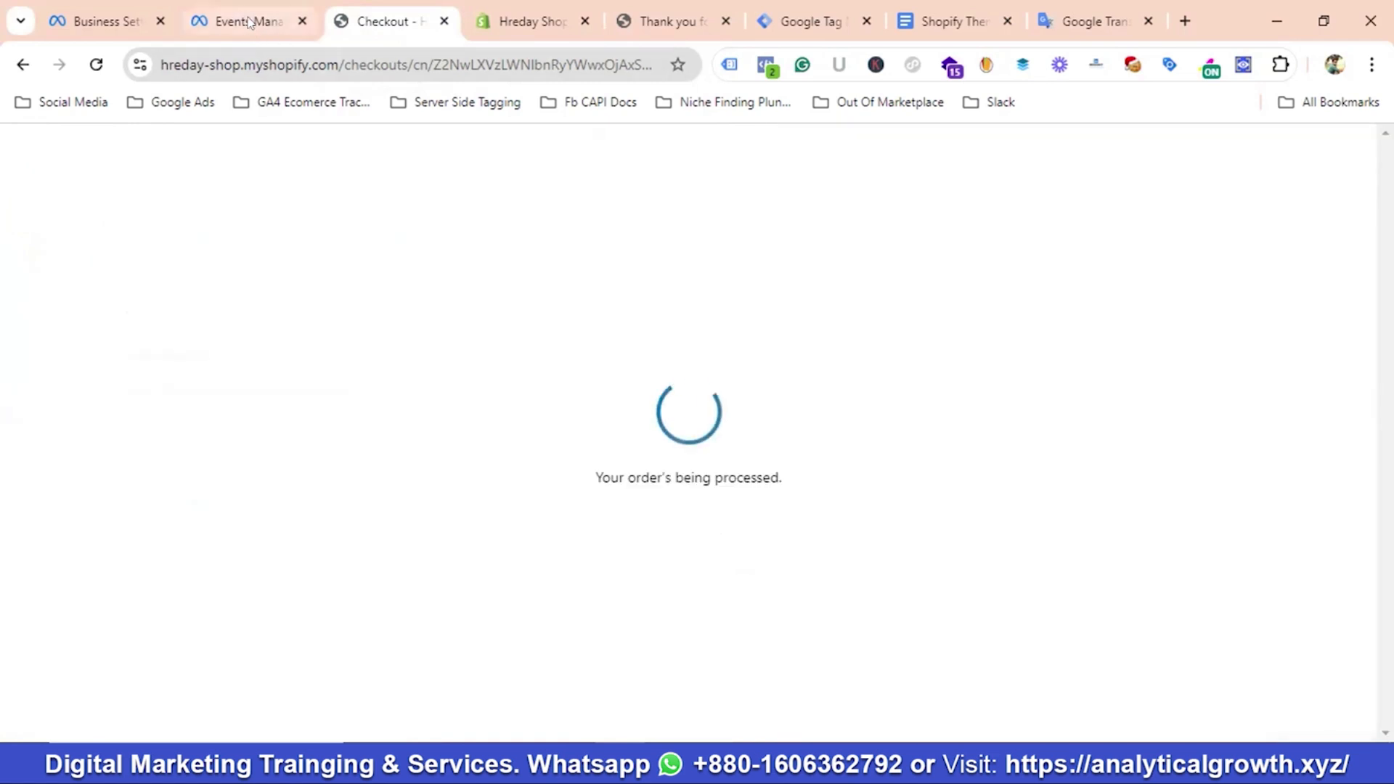
# Look for the Purchase event in Events Manager's Test events, collapsing the Initiate checkout details
pyautogui.click(250, 23)
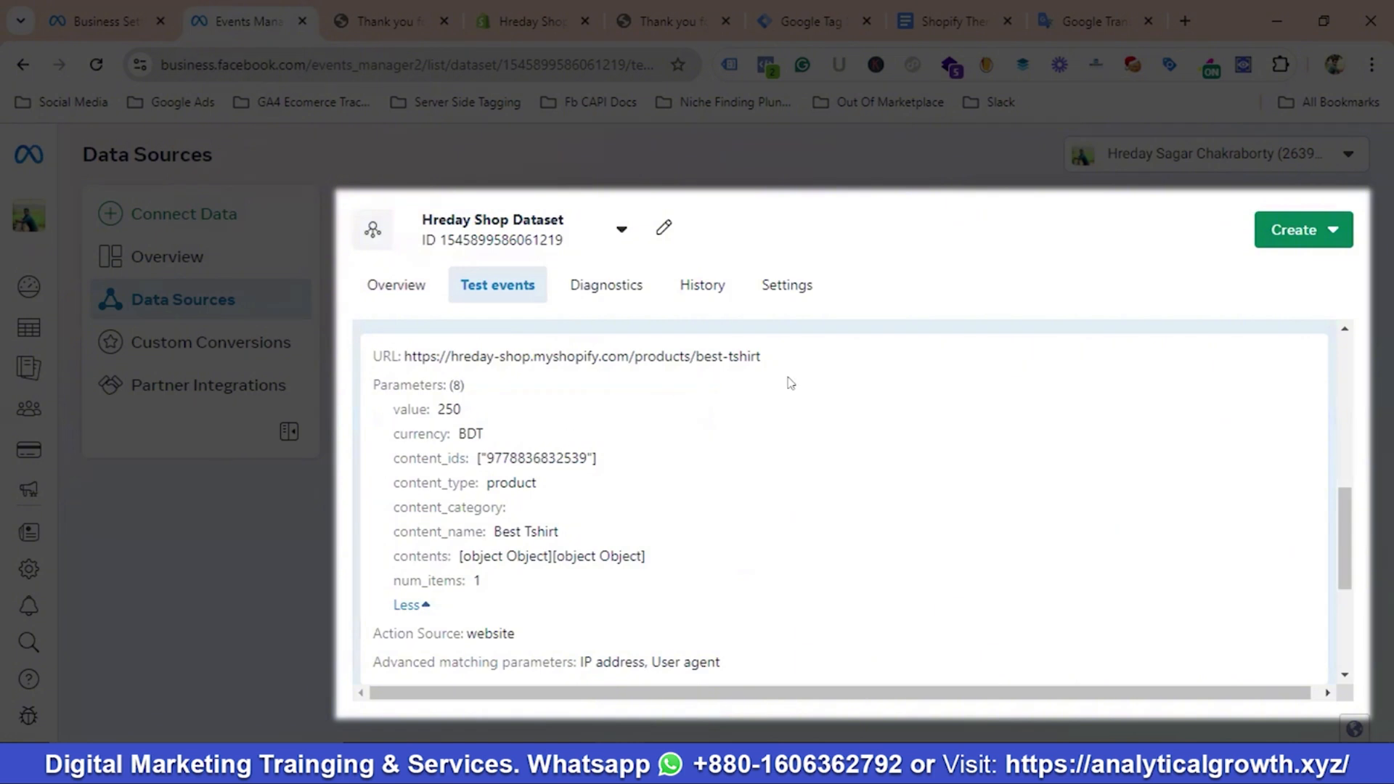
pyautogui.scroll(3, 458, 429)
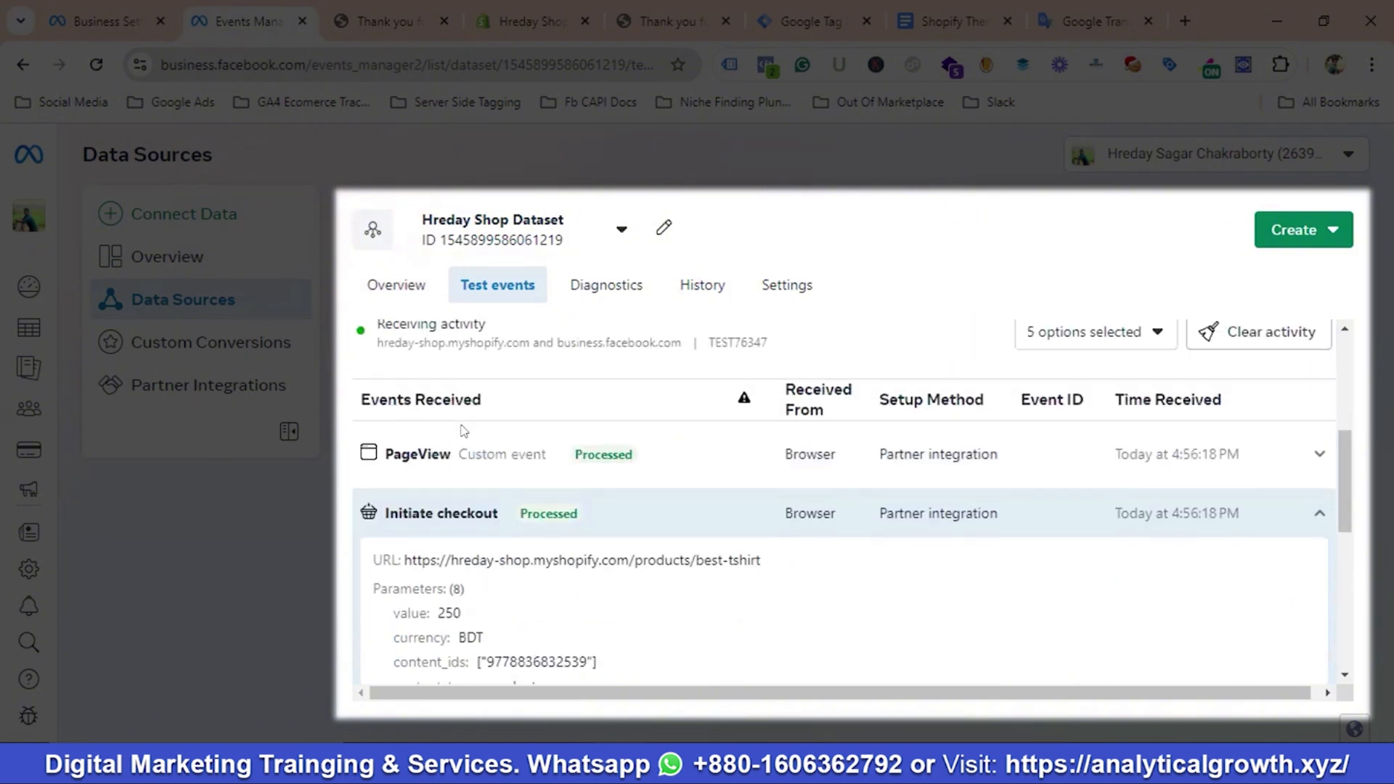
pyautogui.scroll(2, 485, 500)
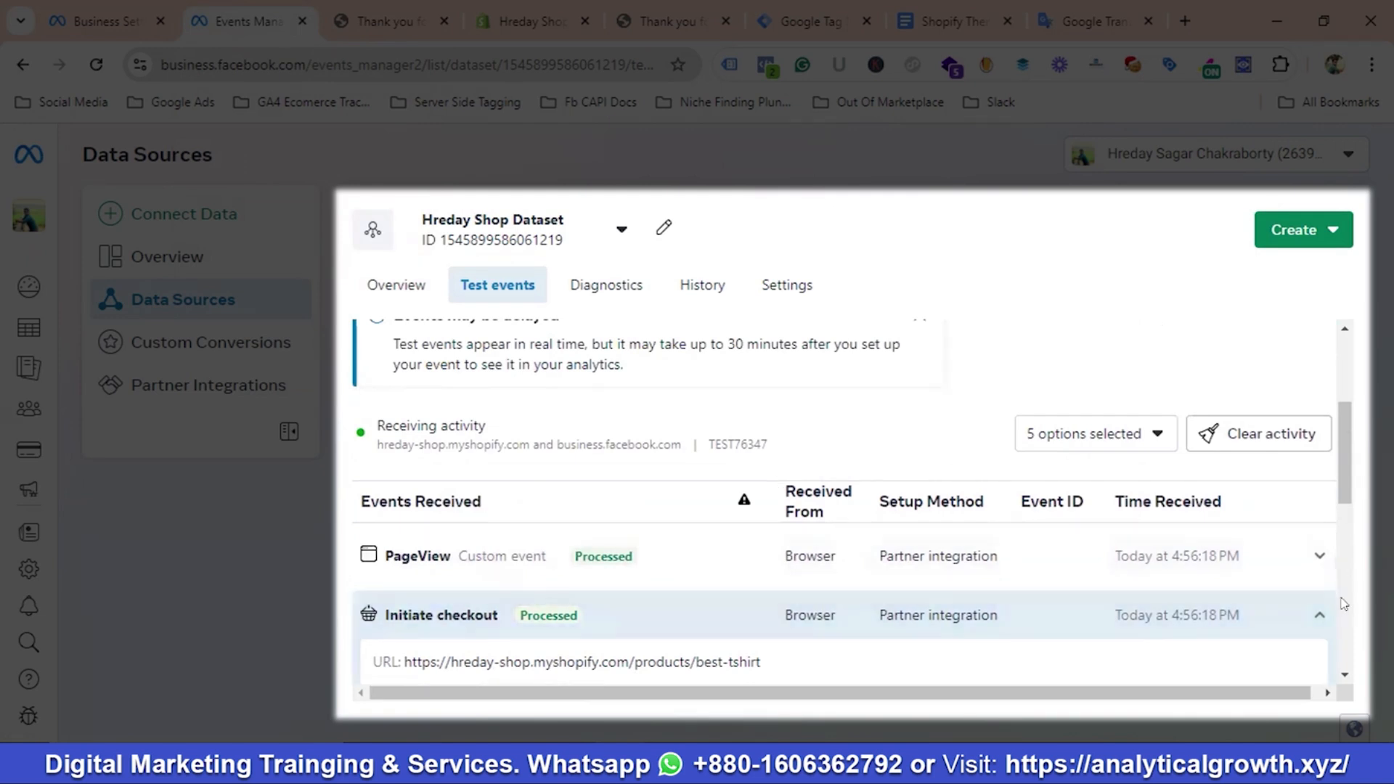
pyautogui.click(1320, 618)
pyautogui.scroll(-2, 658, 402)
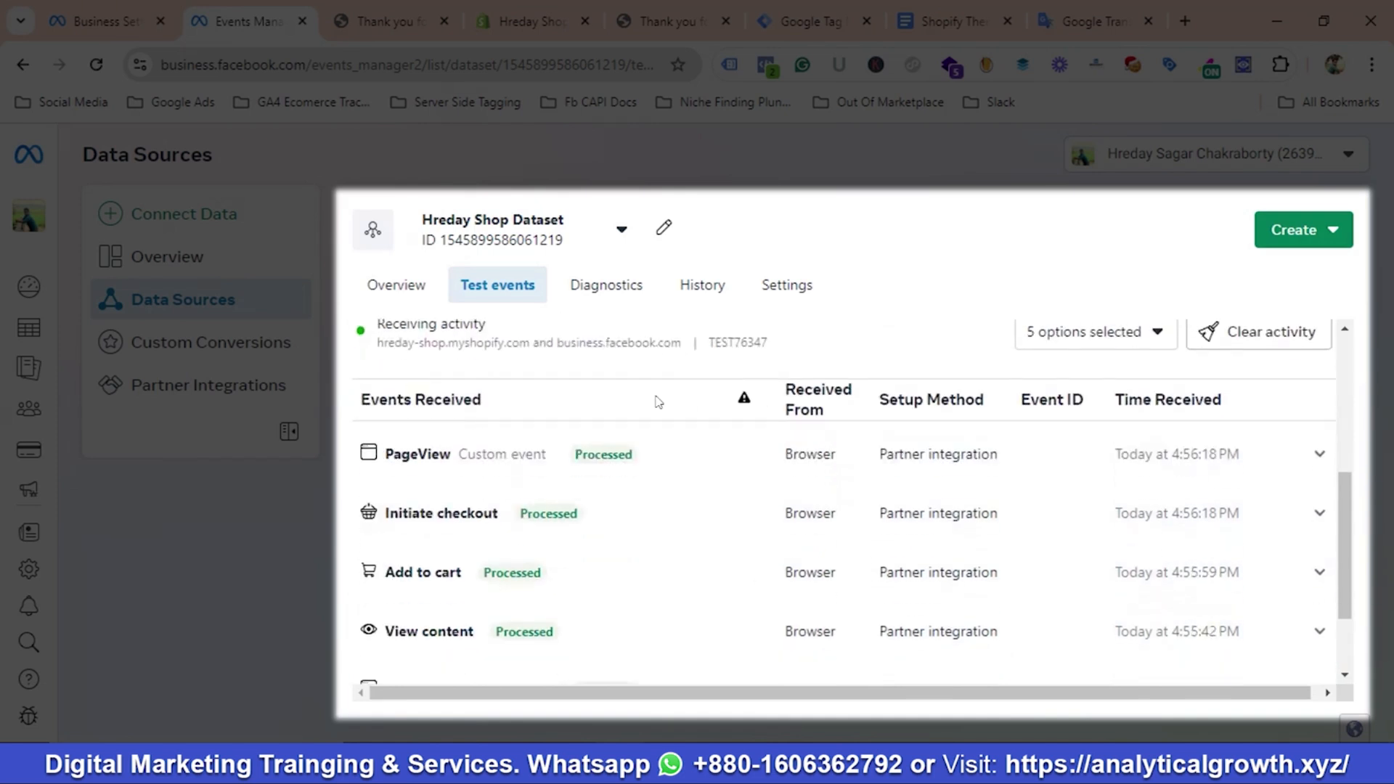
pyautogui.scroll(4, 655, 405)
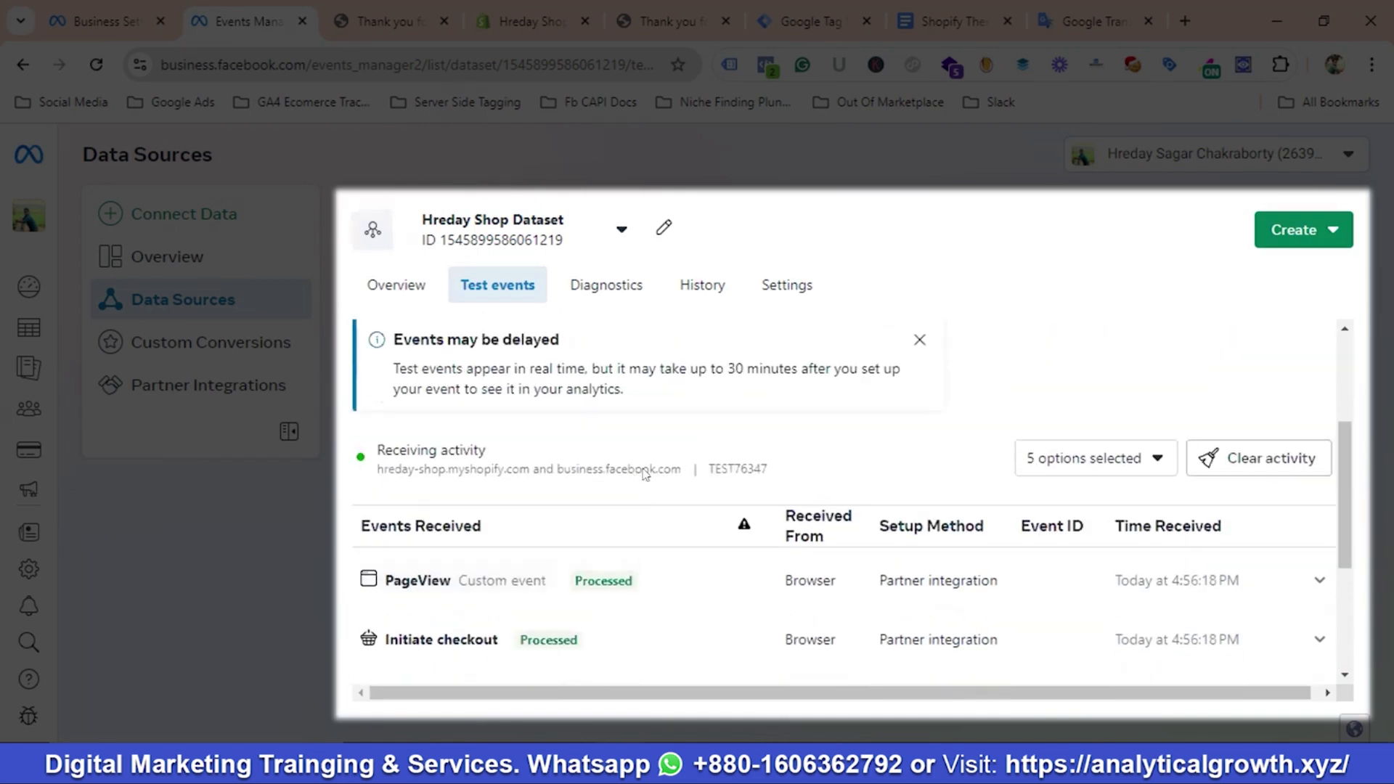
pyautogui.scroll(-2, 645, 474)
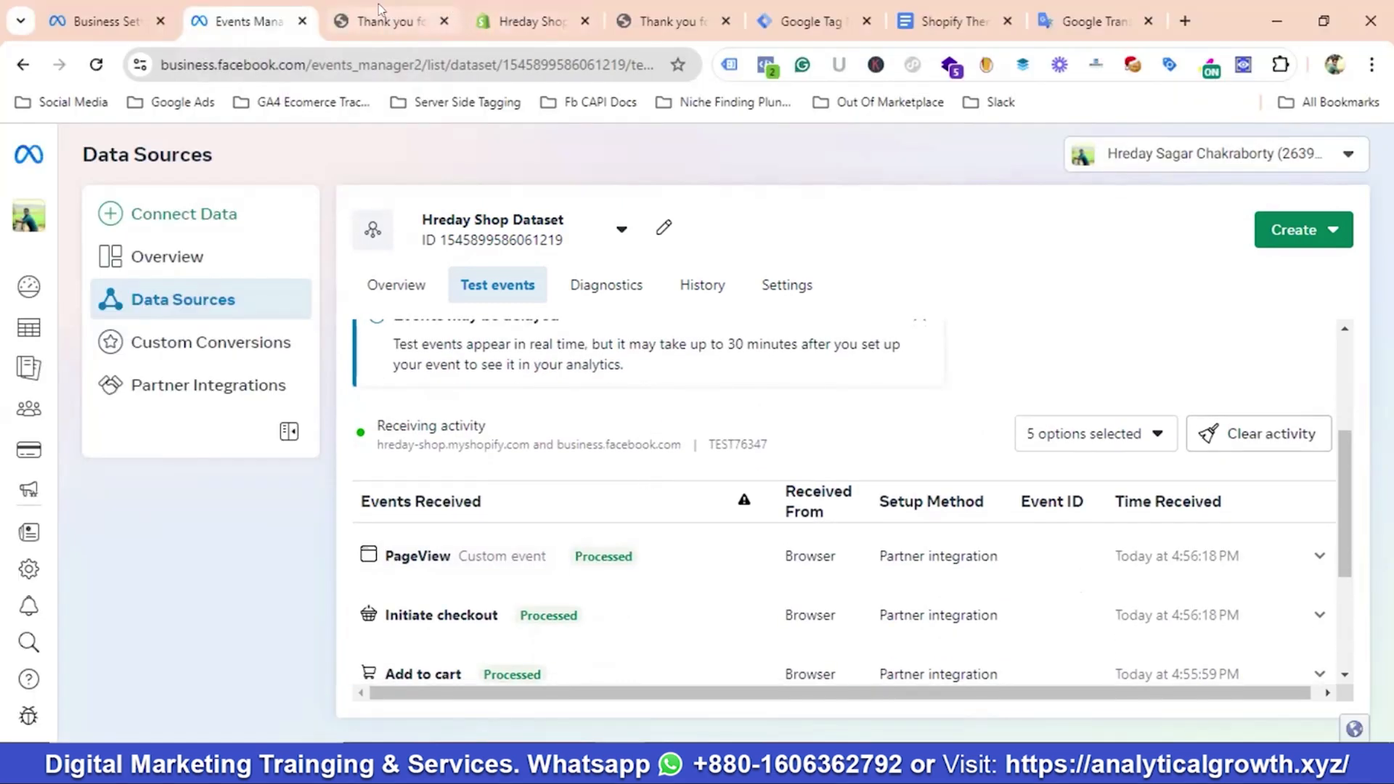
# Switch to the store's order confirmation page and inspect the Purchase event's parameters in Meta Pixel Helper
pyautogui.click(379, 6)
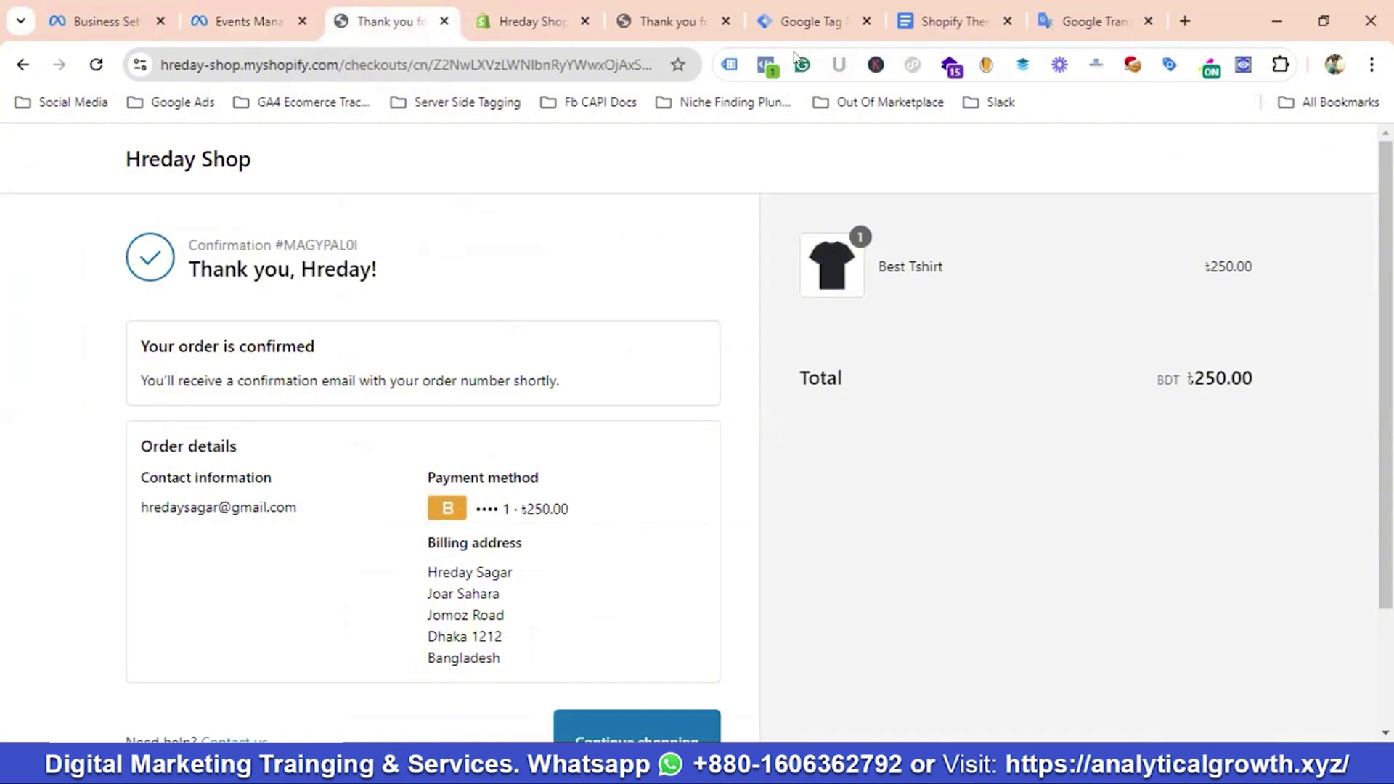
pyautogui.click(767, 53)
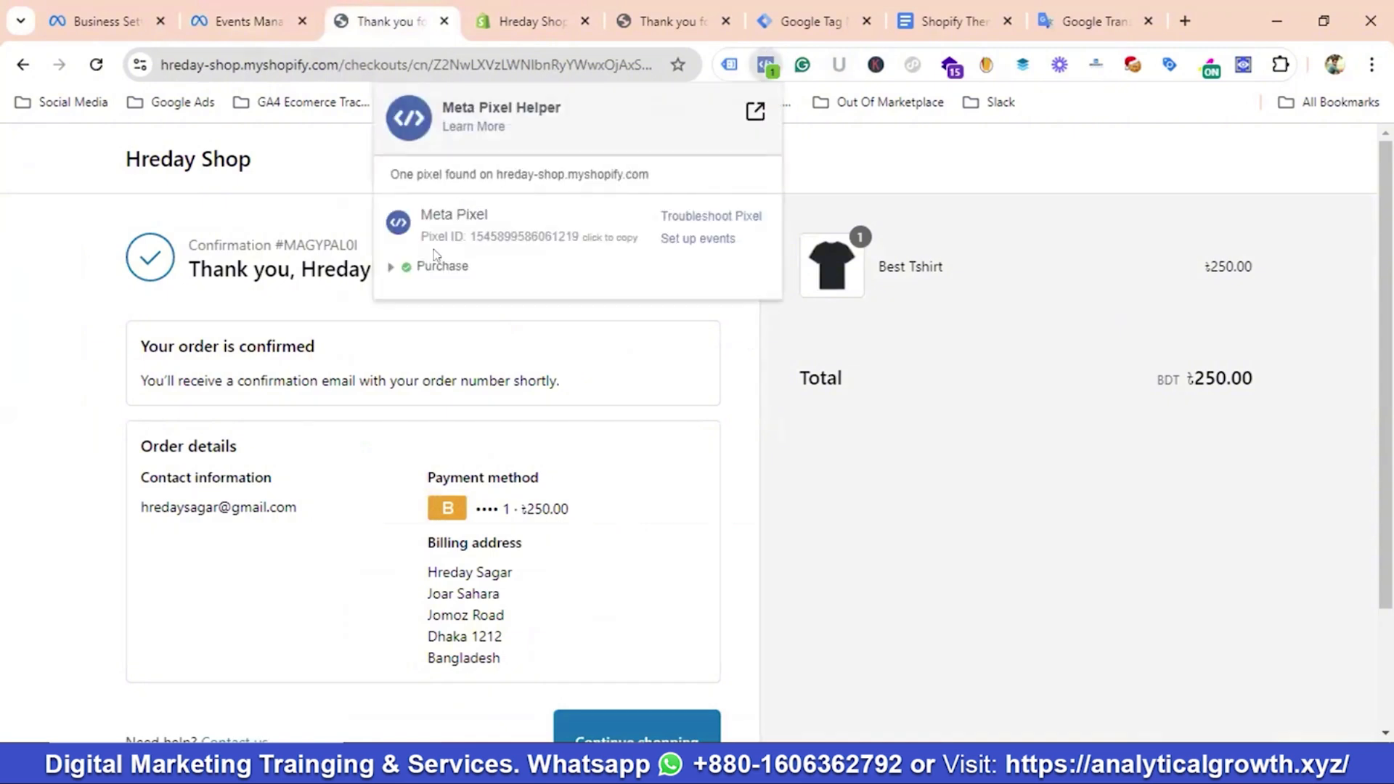
pyautogui.click(439, 267)
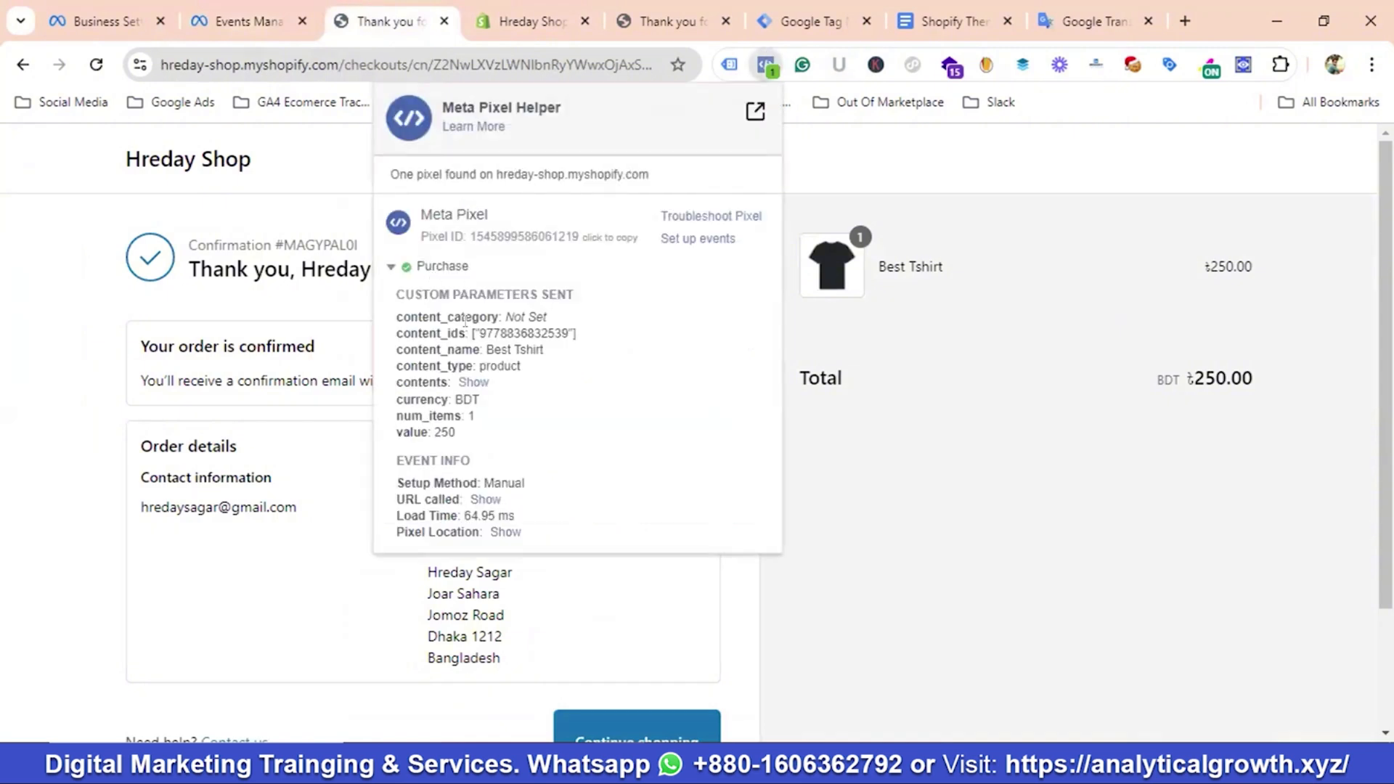
# Expand the Purchase event in Events Manager's Test events and examine its full parameter list, action source and advanced matching parameters
pyautogui.click(247, 21)
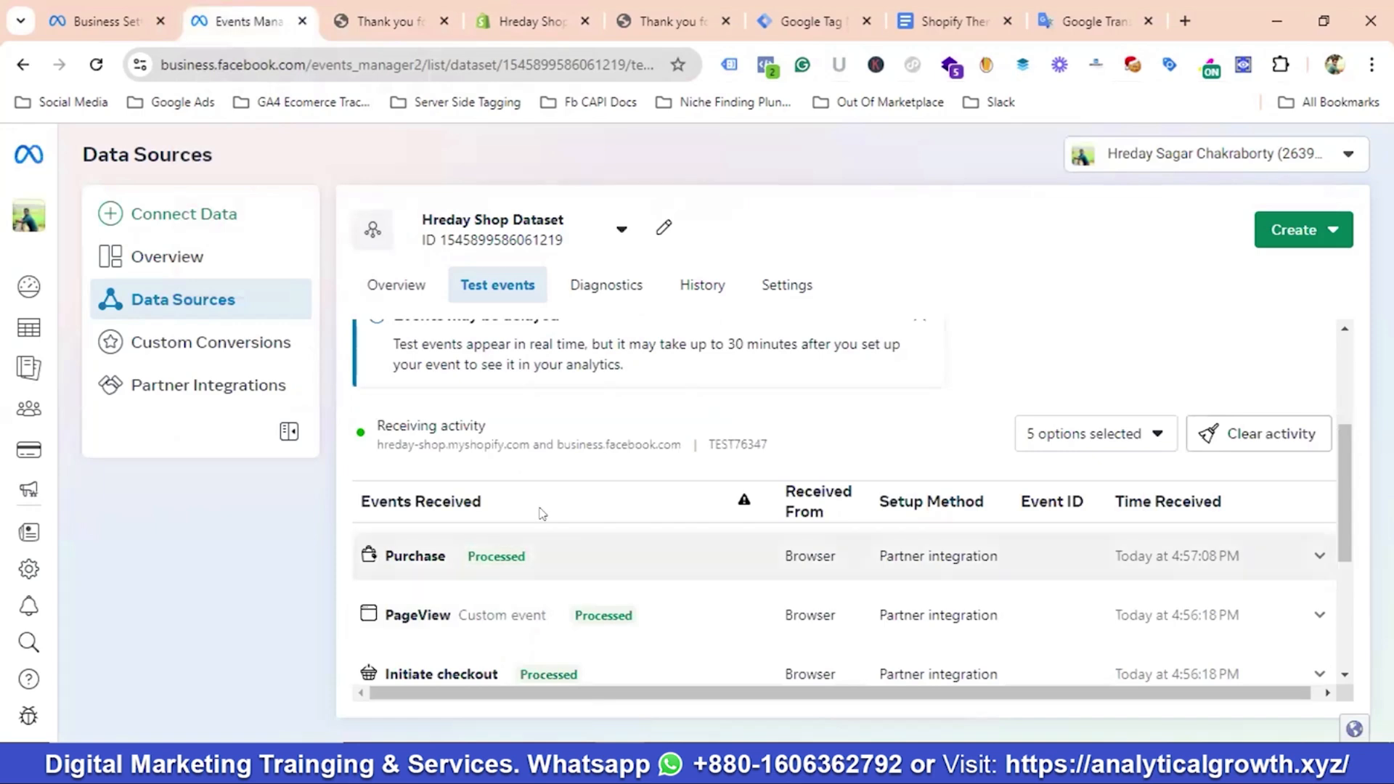
pyautogui.click(541, 536)
pyautogui.scroll(-2, 539, 509)
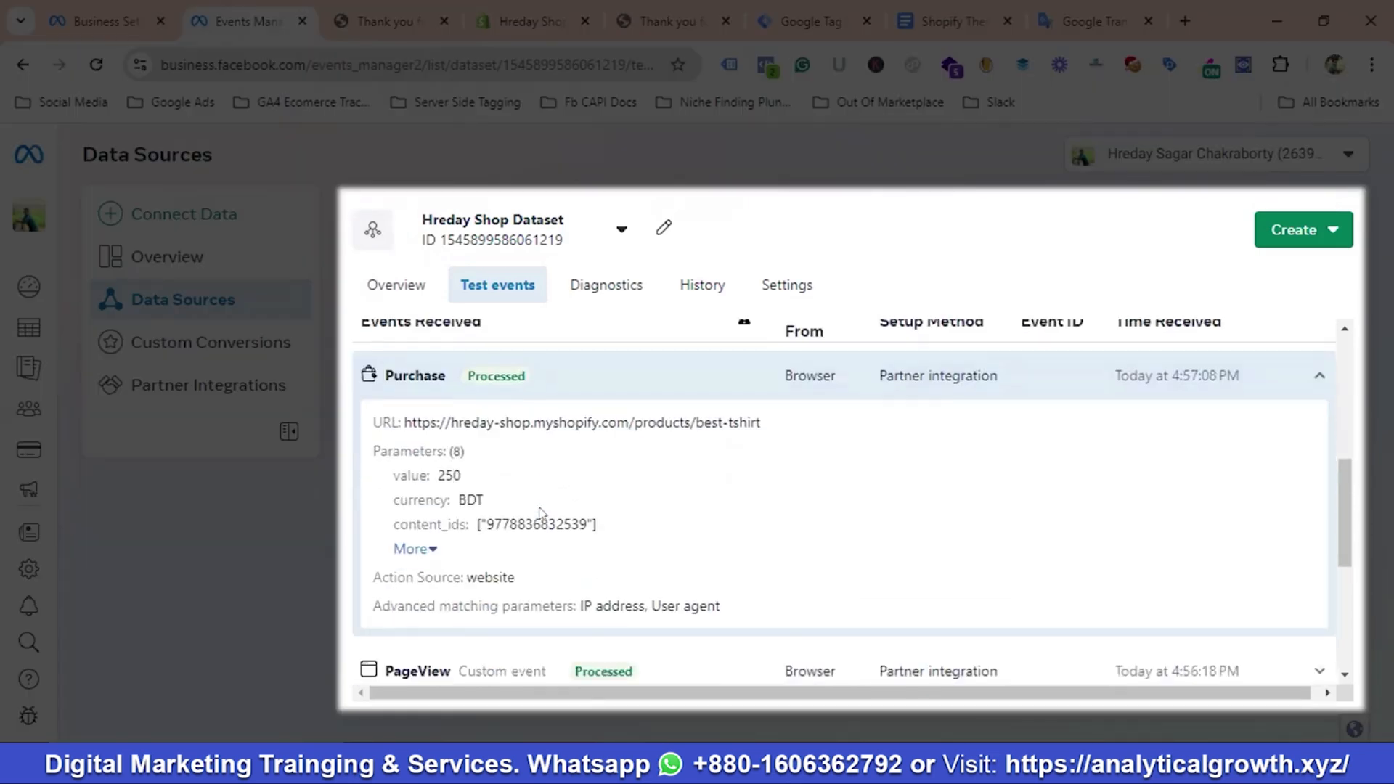
pyautogui.click(415, 526)
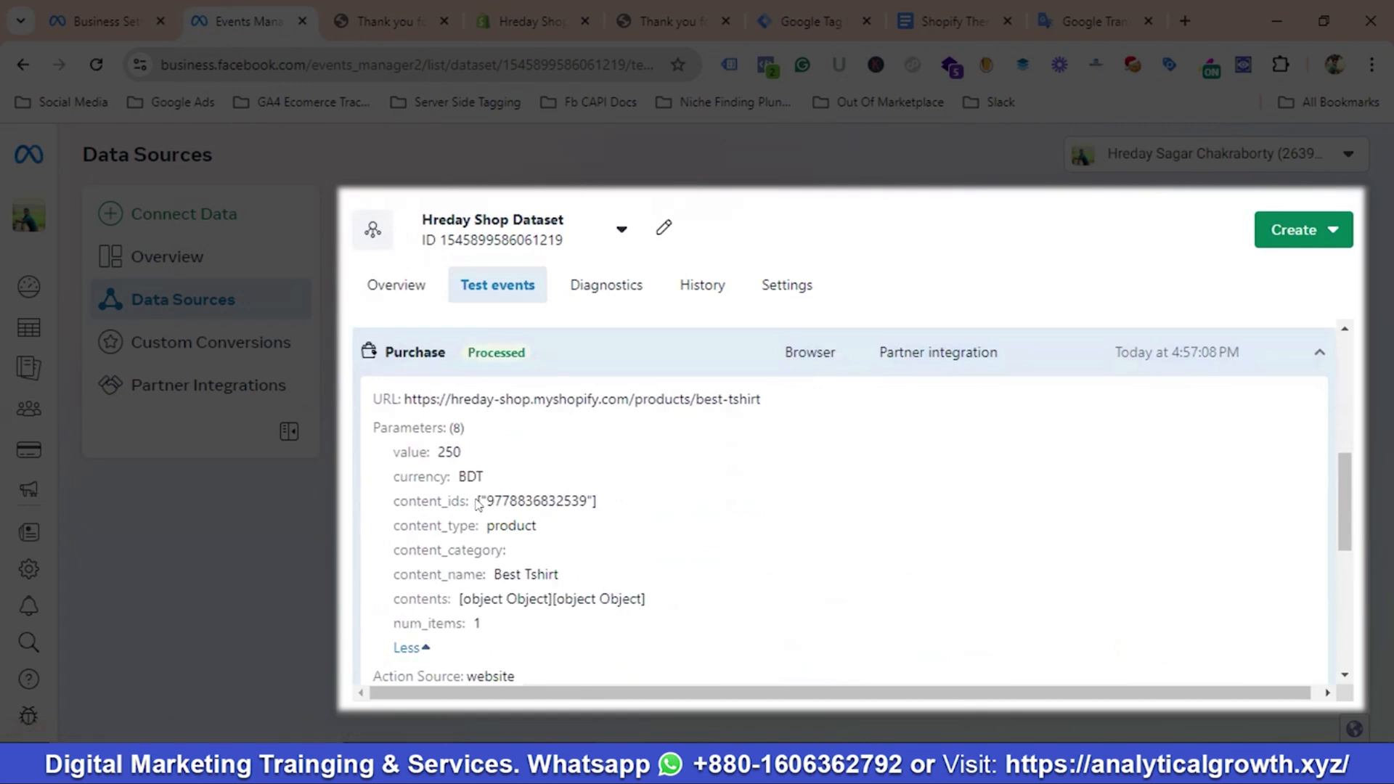
pyautogui.scroll(-2, 479, 504)
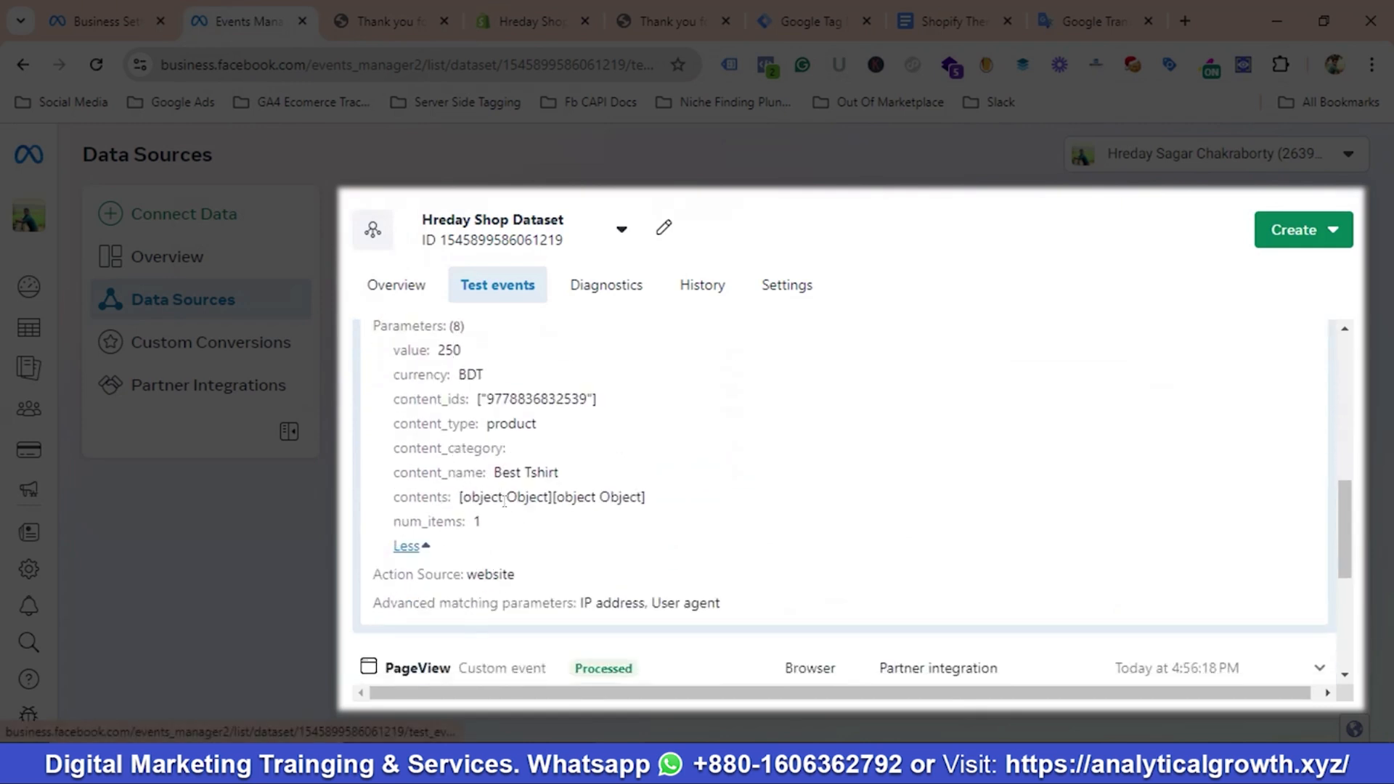
pyautogui.scroll(-2, 505, 501)
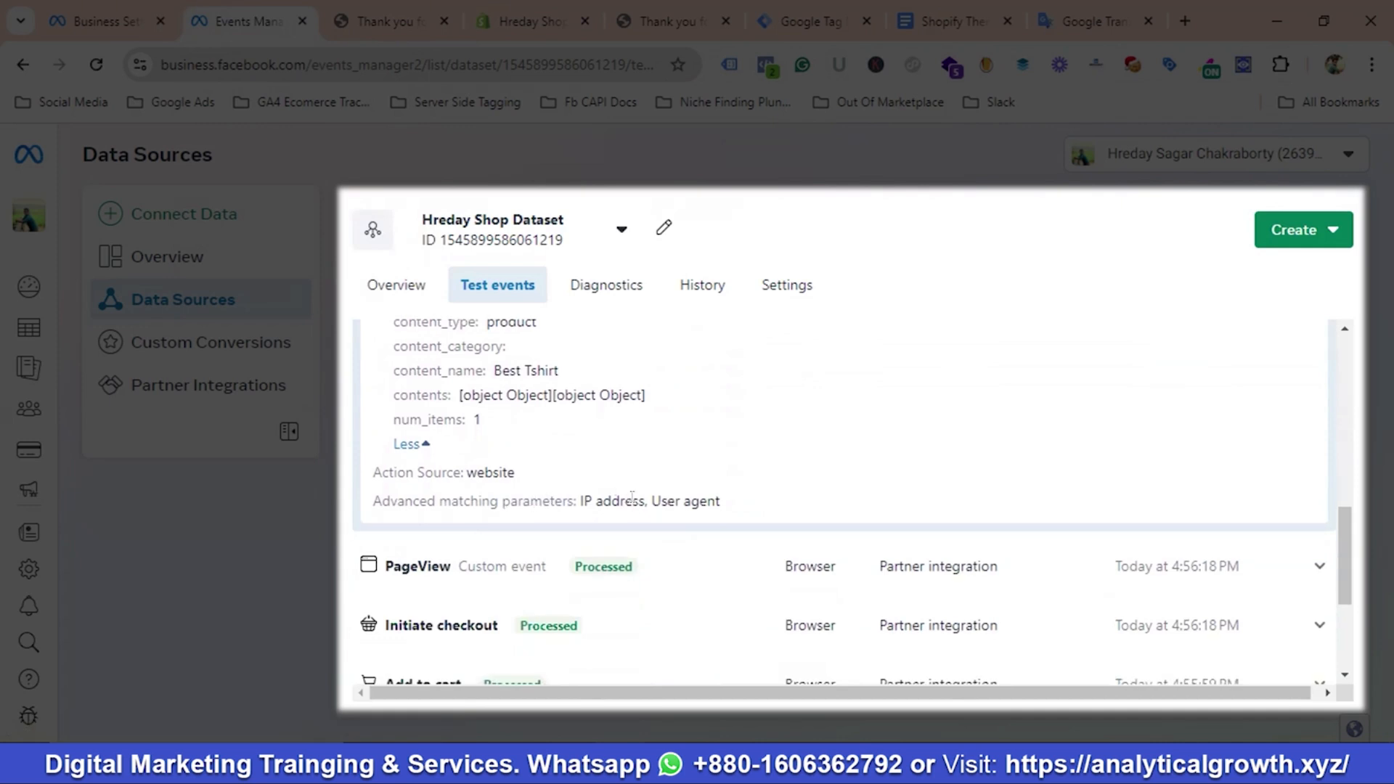
pyautogui.scroll(-2, 550, 488)
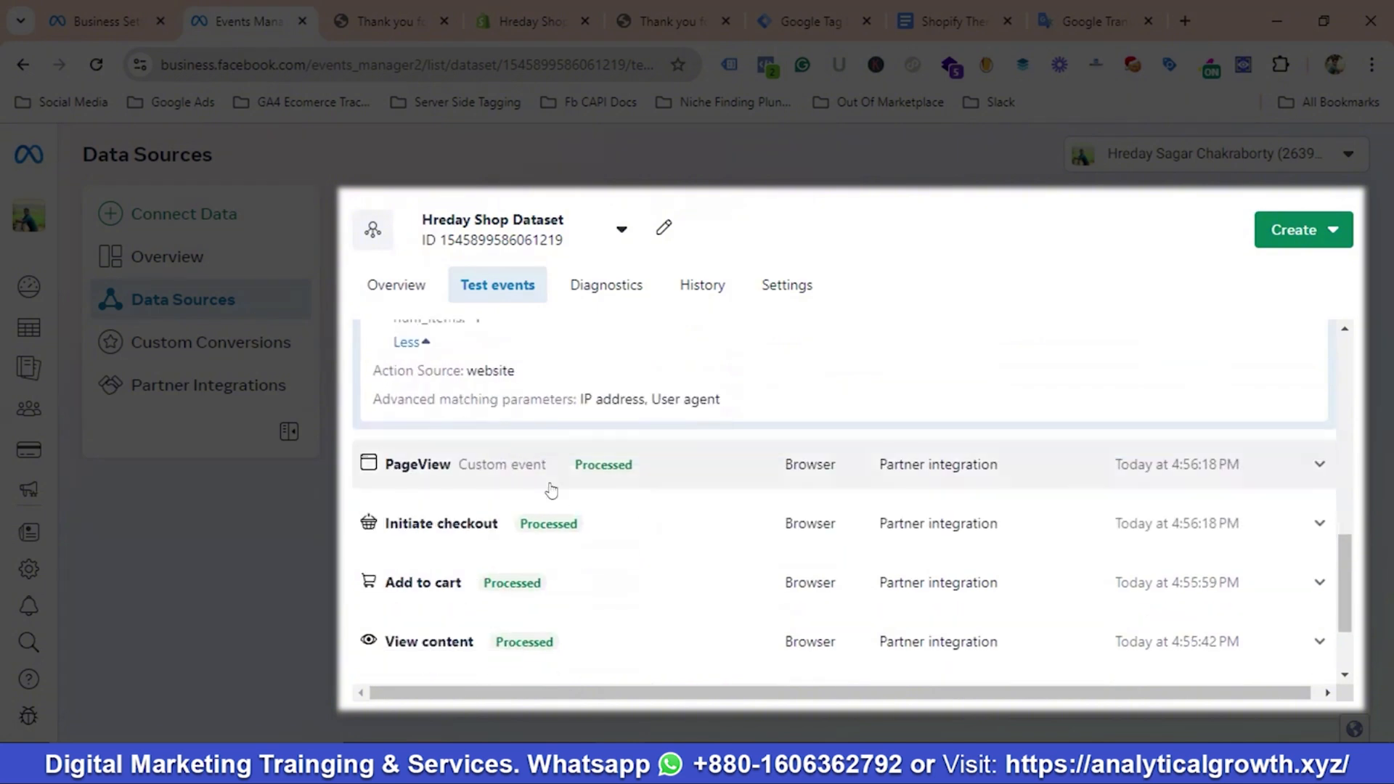
pyautogui.scroll(4, 551, 486)
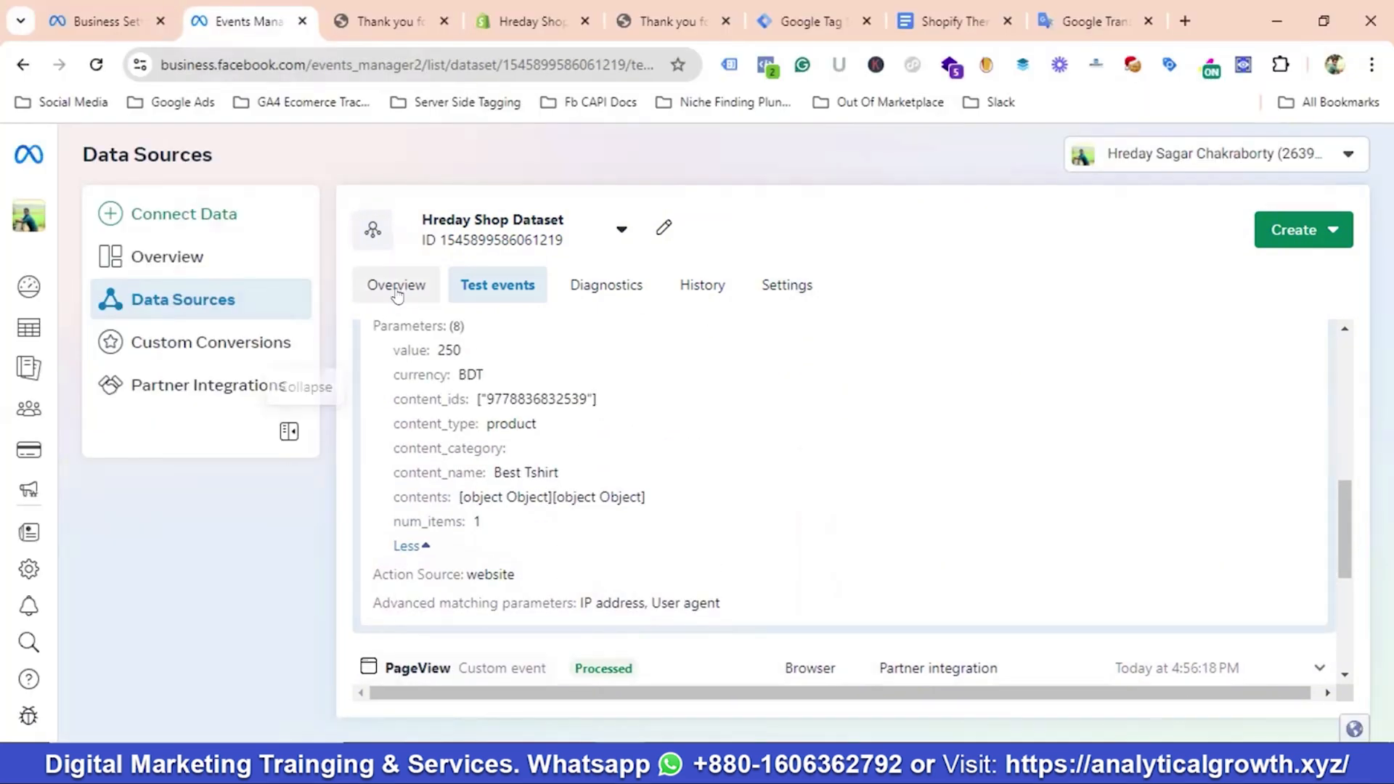
# Check the dataset's Overview for event activity and the available integration options
pyautogui.click(397, 286)
pyautogui.scroll(-4, 545, 367)
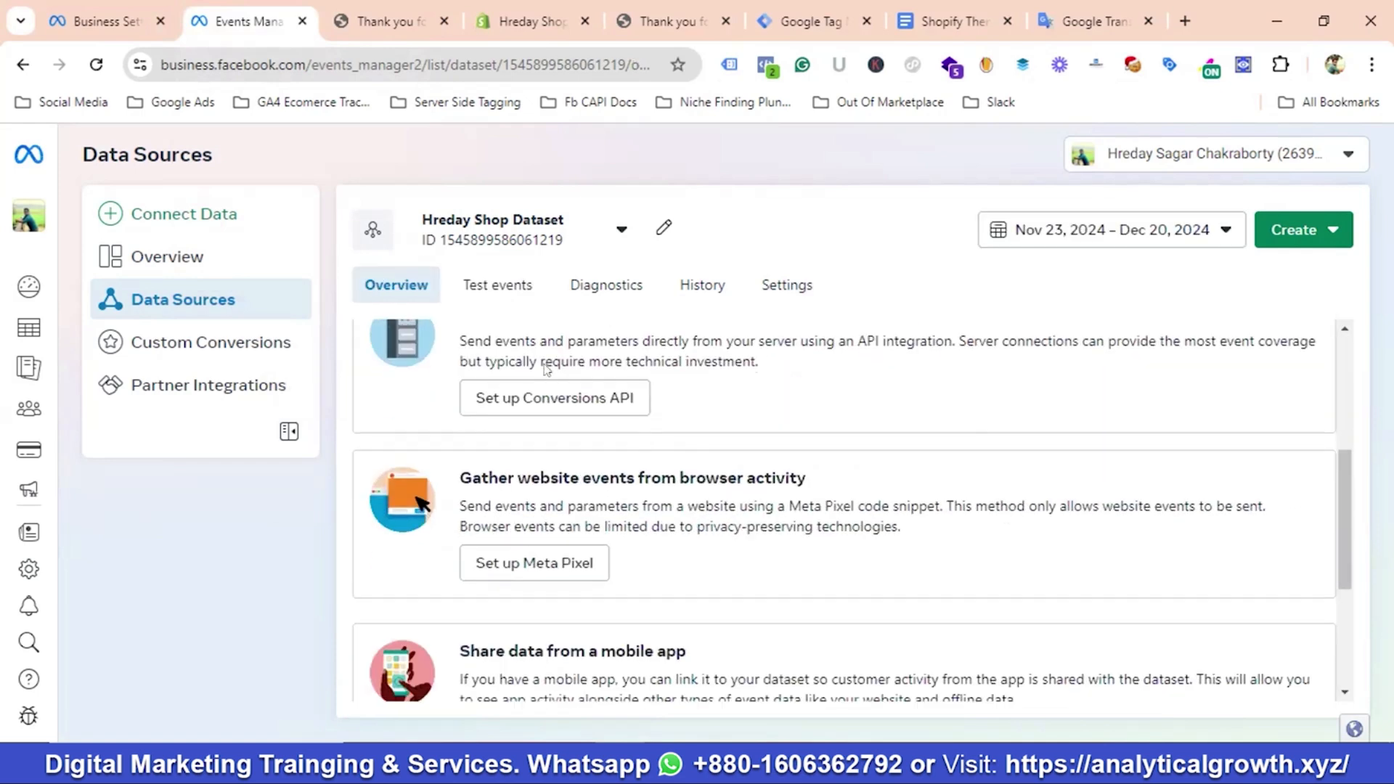
pyautogui.scroll(-3, 543, 368)
pyautogui.scroll(6, 542, 368)
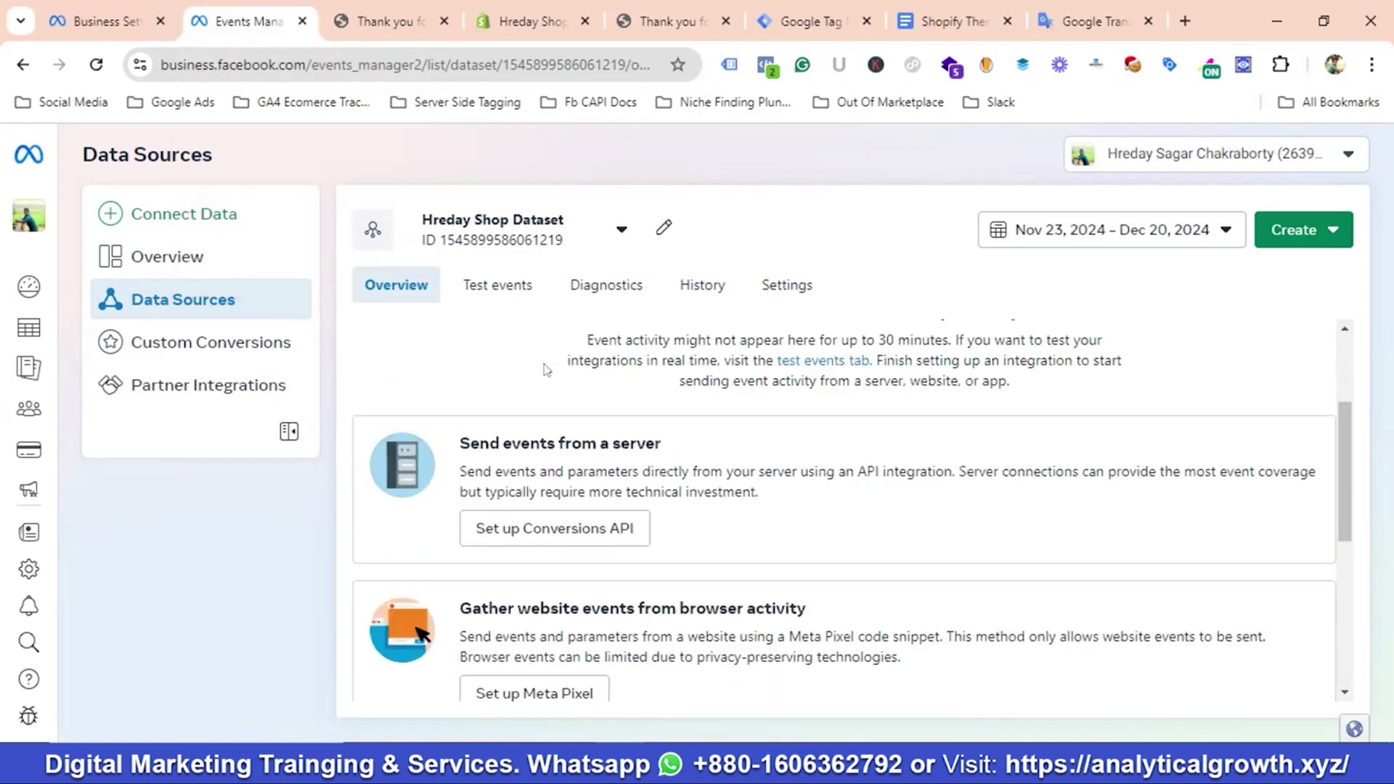
# Return to Test events, expand the Purchase event again and review the other received events beneath it
pyautogui.click(479, 276)
pyautogui.scroll(-1, 479, 505)
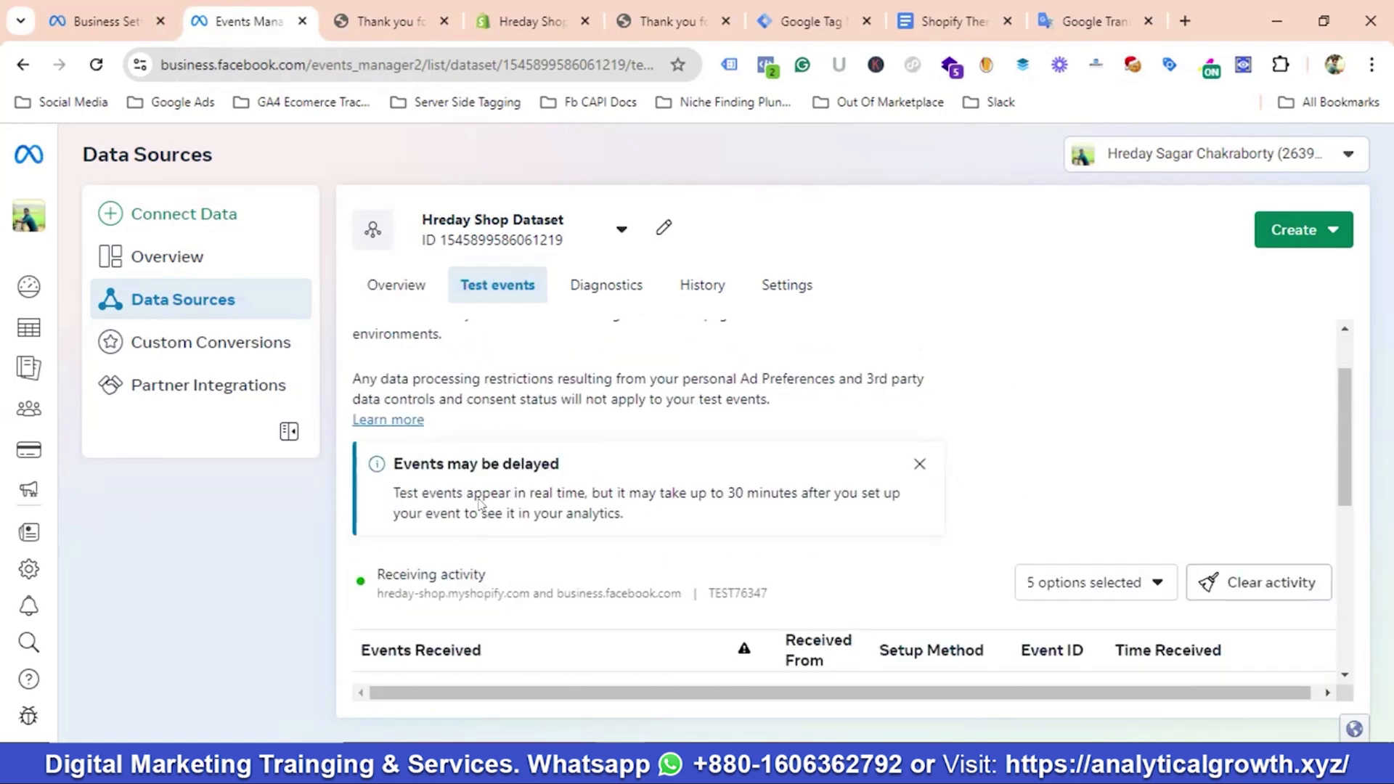
pyautogui.scroll(-4, 479, 505)
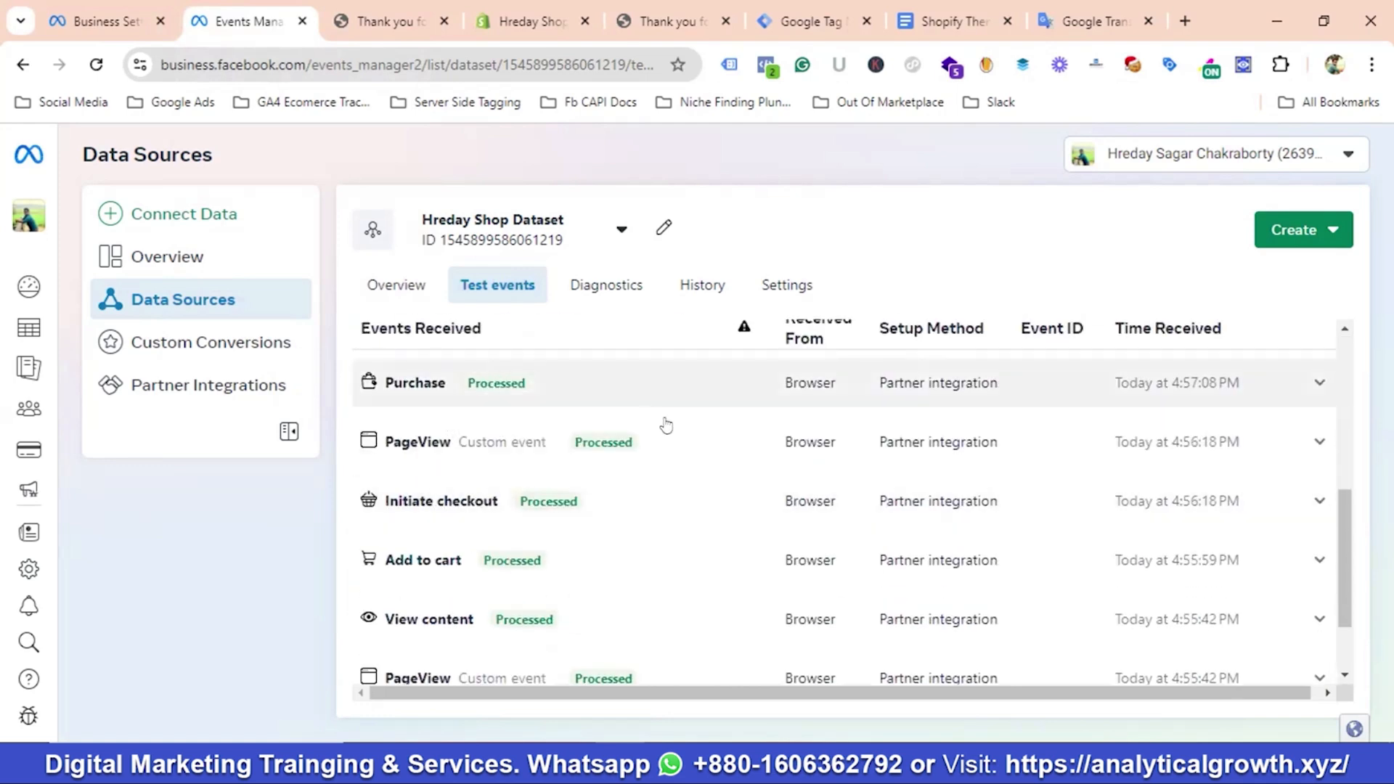
pyautogui.click(516, 390)
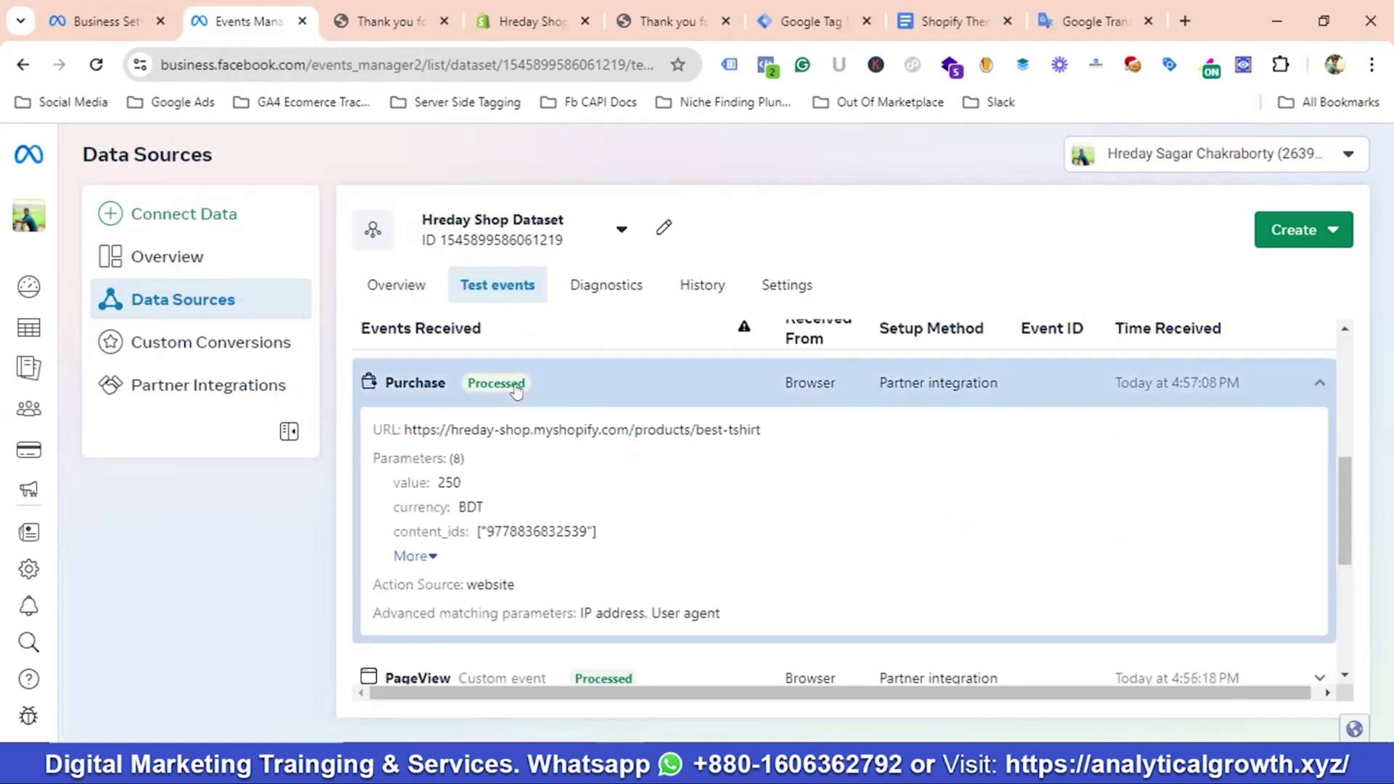
pyautogui.scroll(-3, 574, 447)
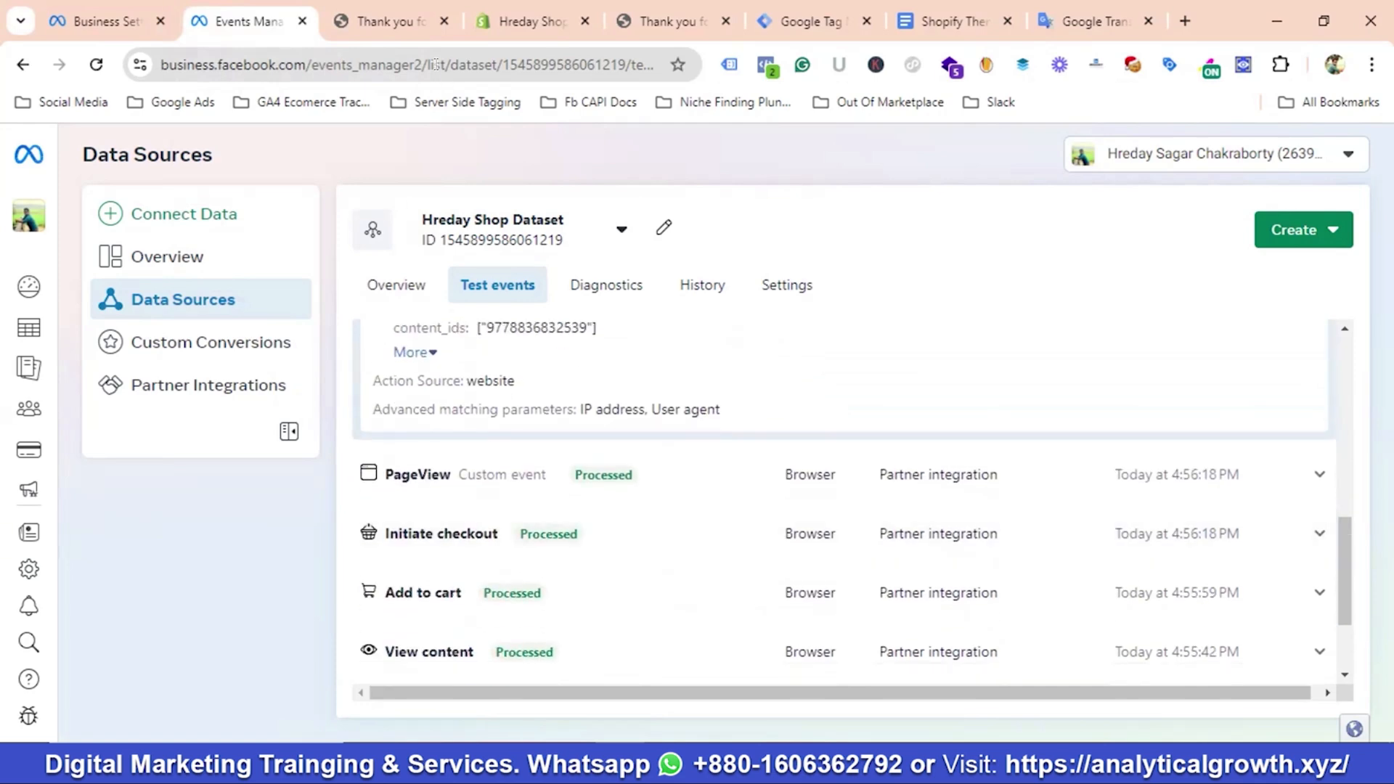
# Recheck the Purchase event in Meta Pixel Helper on the order confirmation page and close the helper
pyautogui.click(526, 21)
pyautogui.click(395, 16)
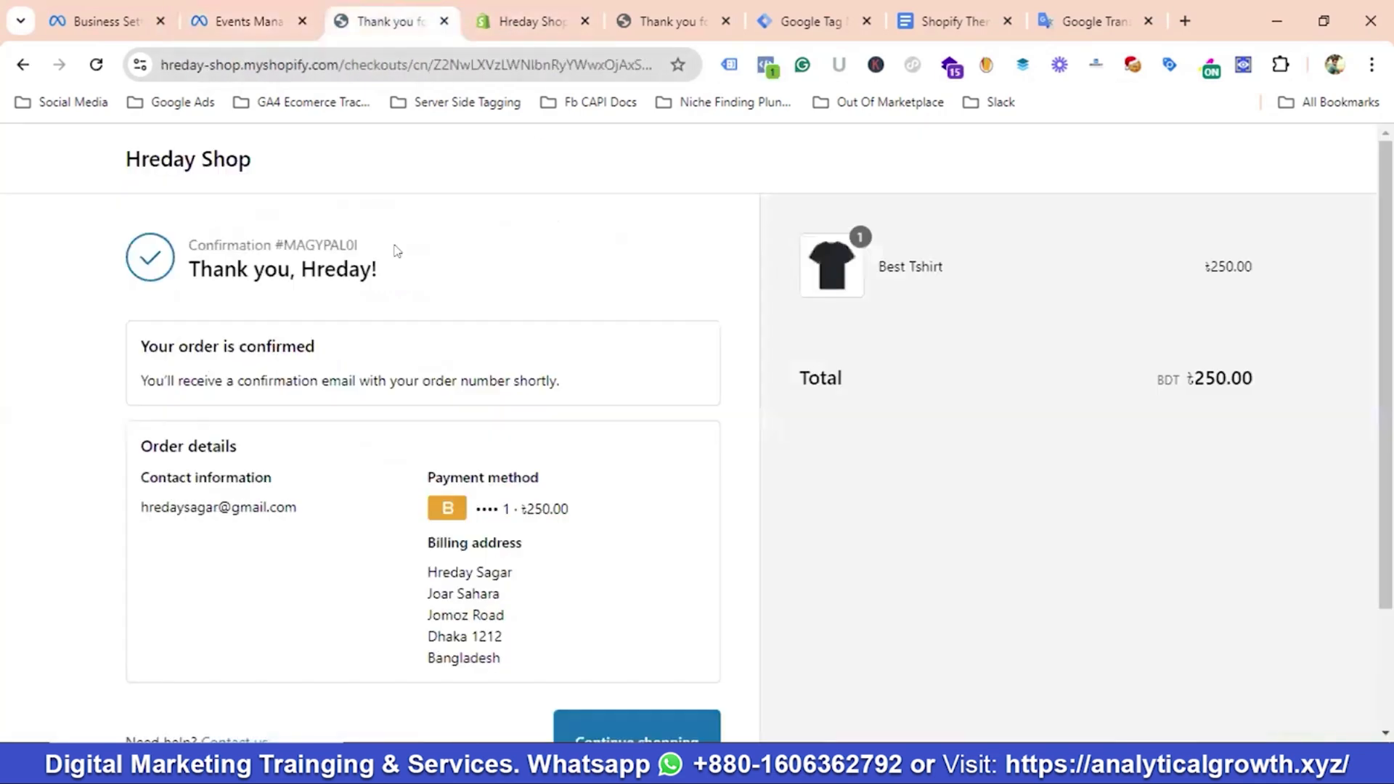
pyautogui.click(766, 64)
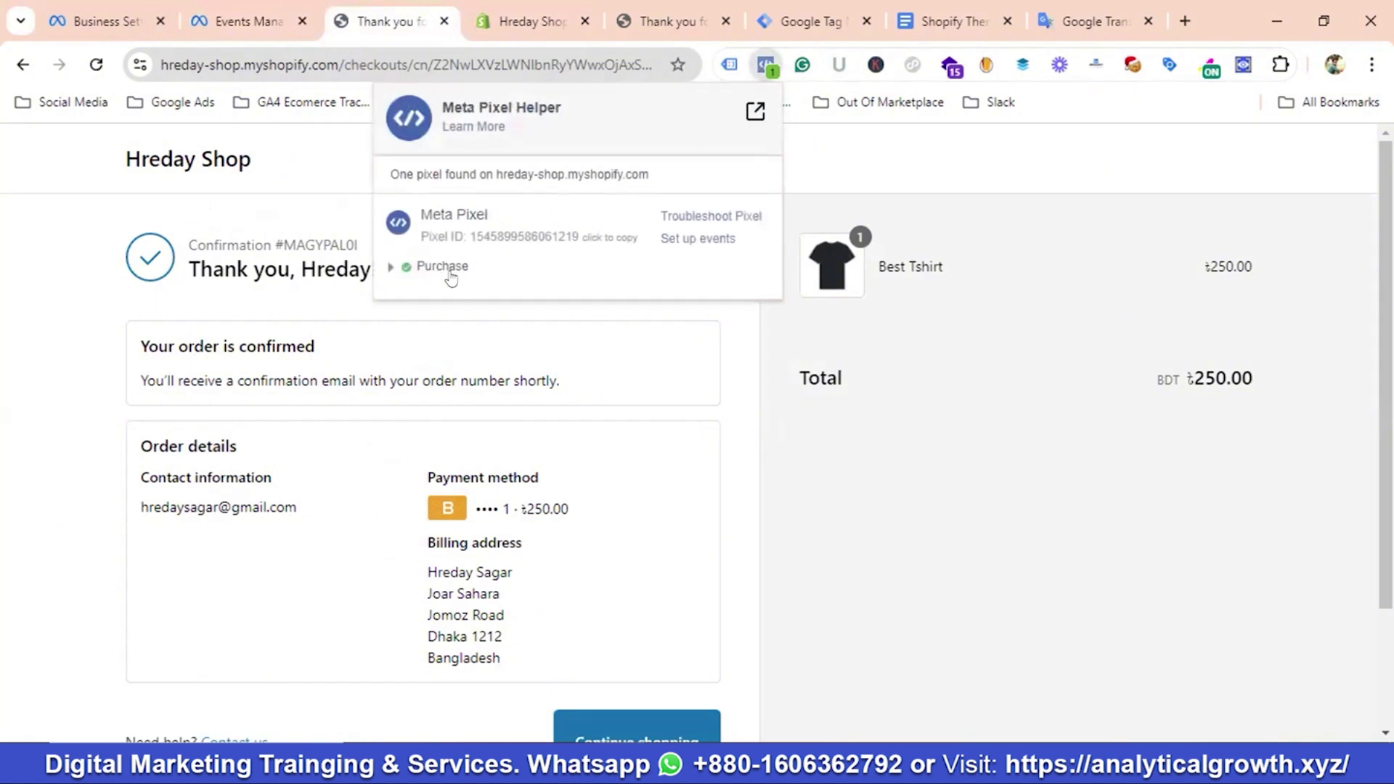
pyautogui.click(317, 156)
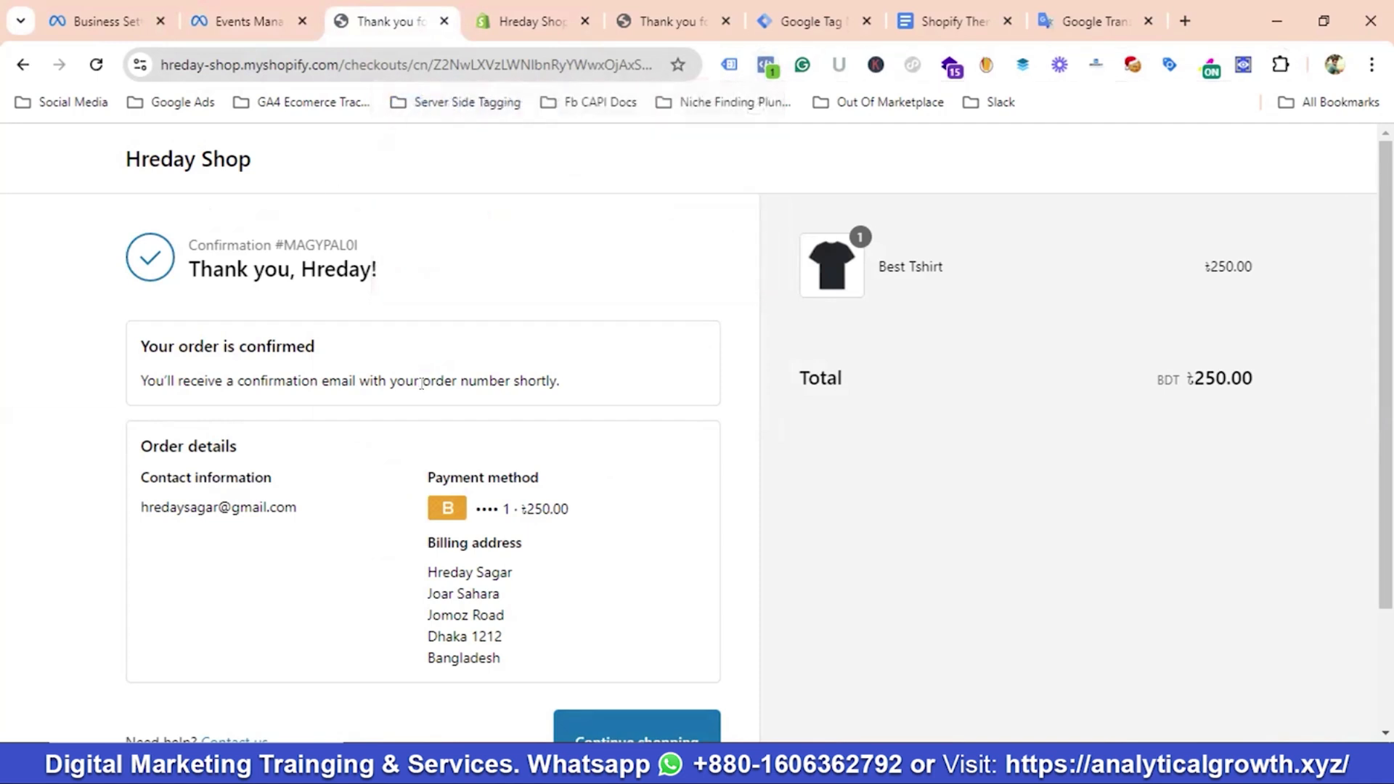
# Review the Meta event tags in Google Tag Manager and the data layer code in Google Docs and Shopify's customer events
pyautogui.click(810, 23)
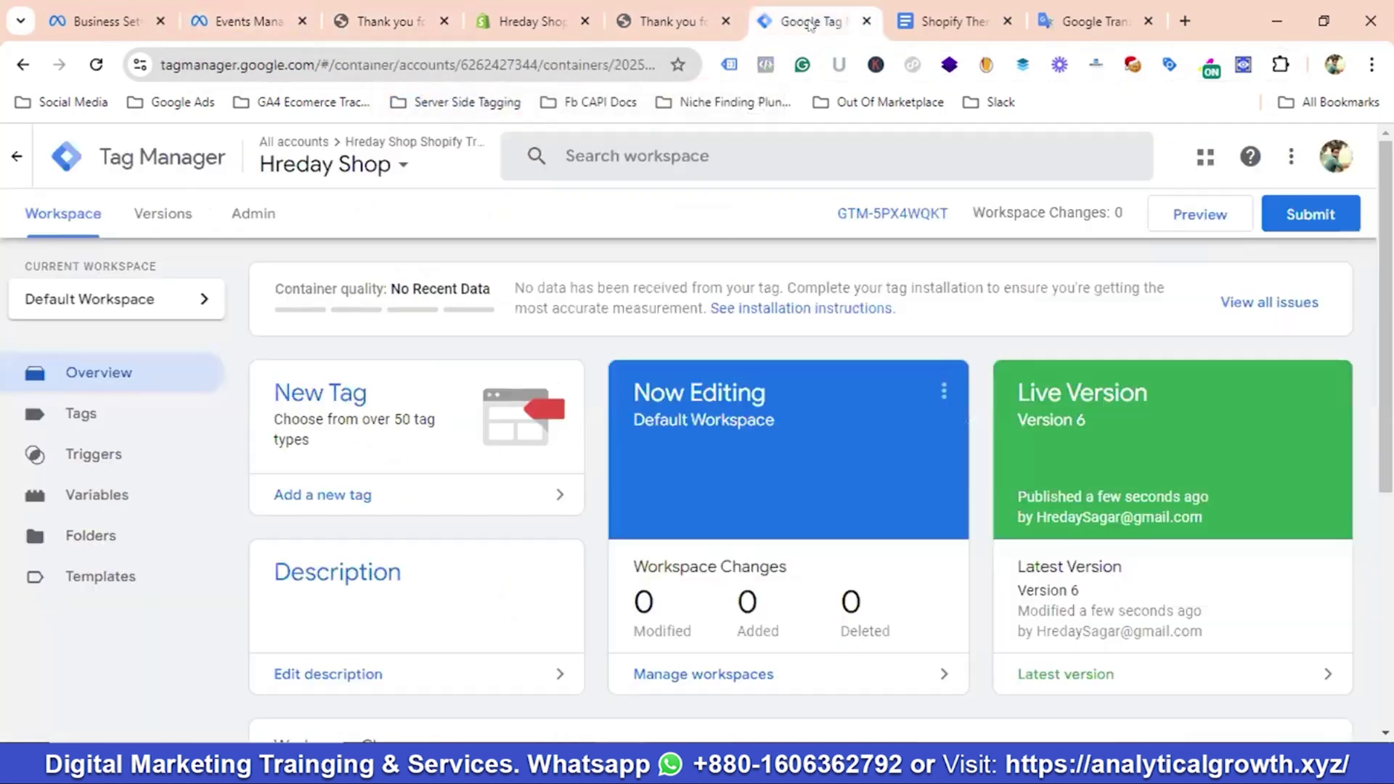
pyautogui.click(81, 414)
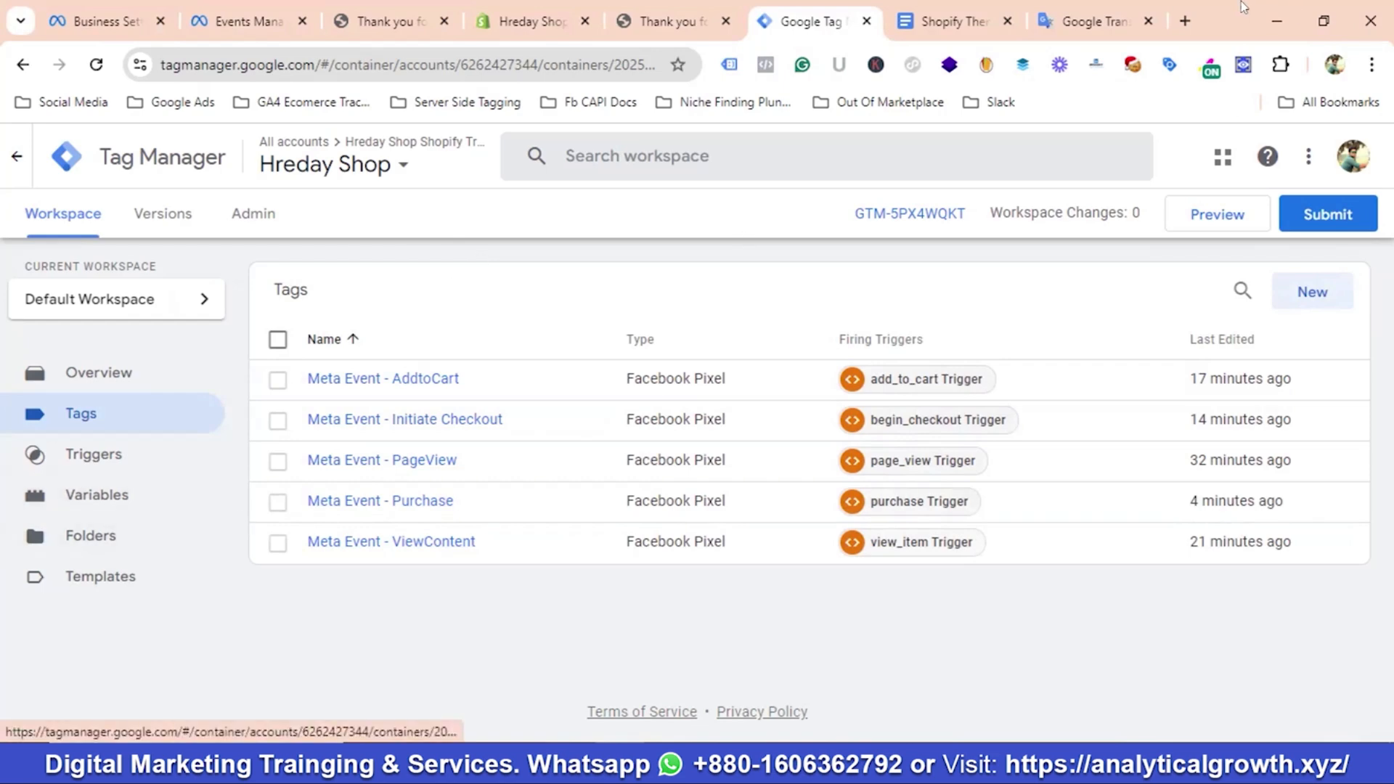
pyautogui.click(941, 22)
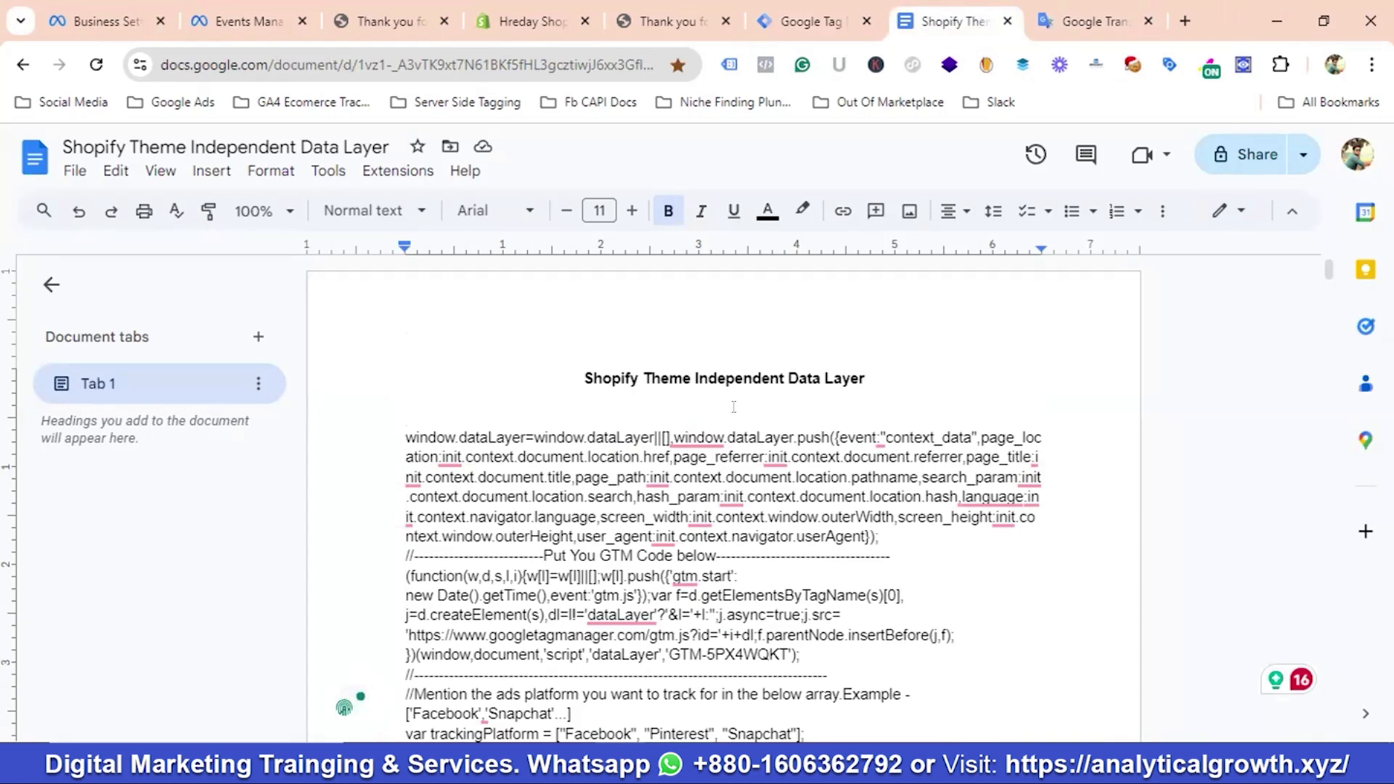
pyautogui.click(519, 22)
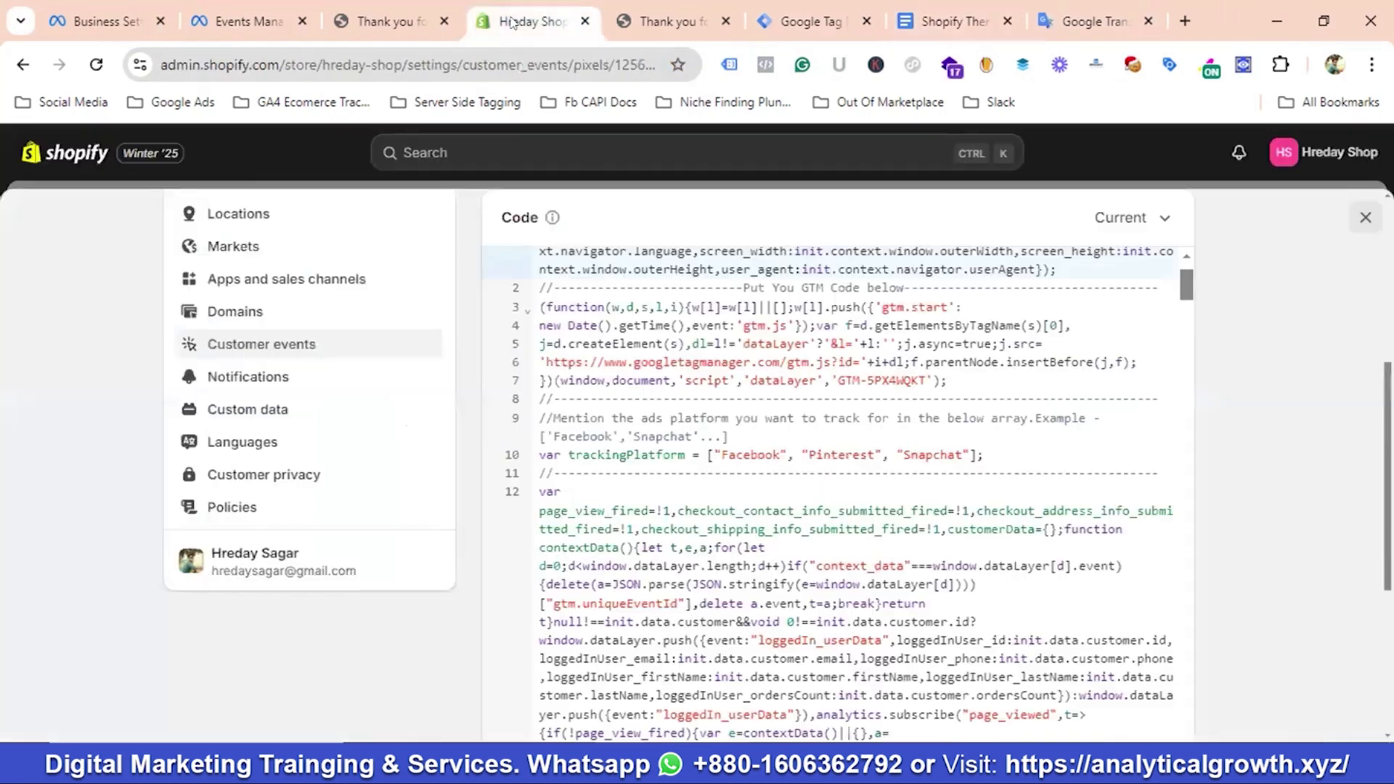
# Switch back to Events Manager and look over the list of received test events
pyautogui.click(252, 24)
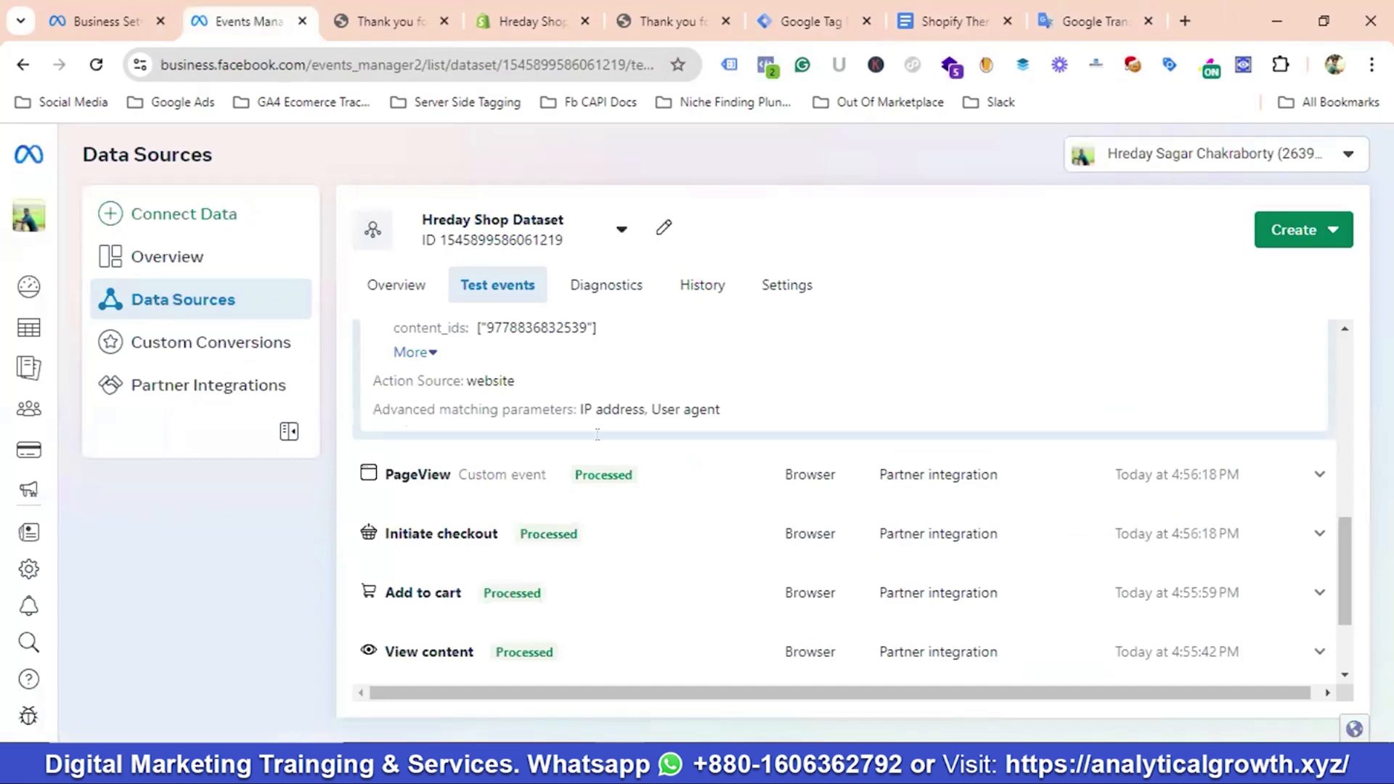
pyautogui.scroll(-2, 643, 495)
pyautogui.scroll(8, 643, 496)
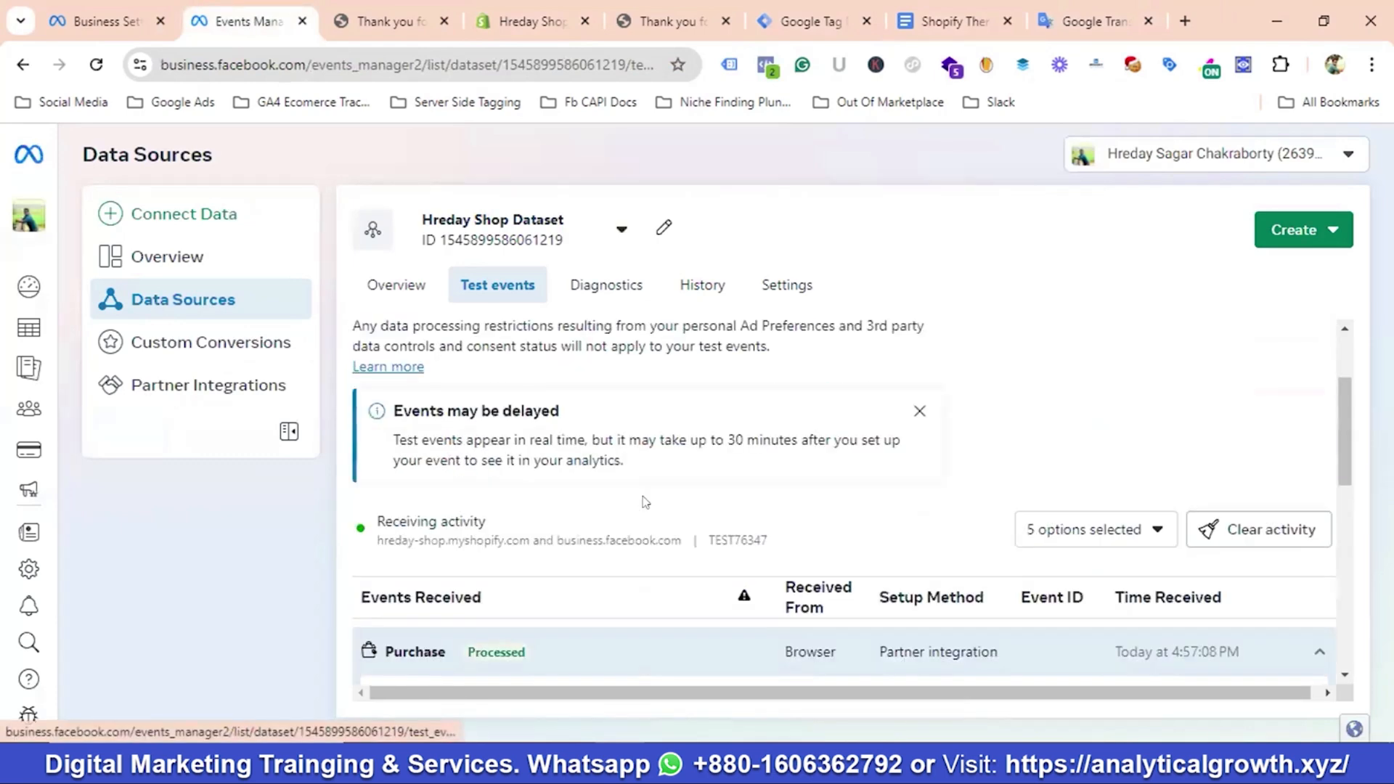